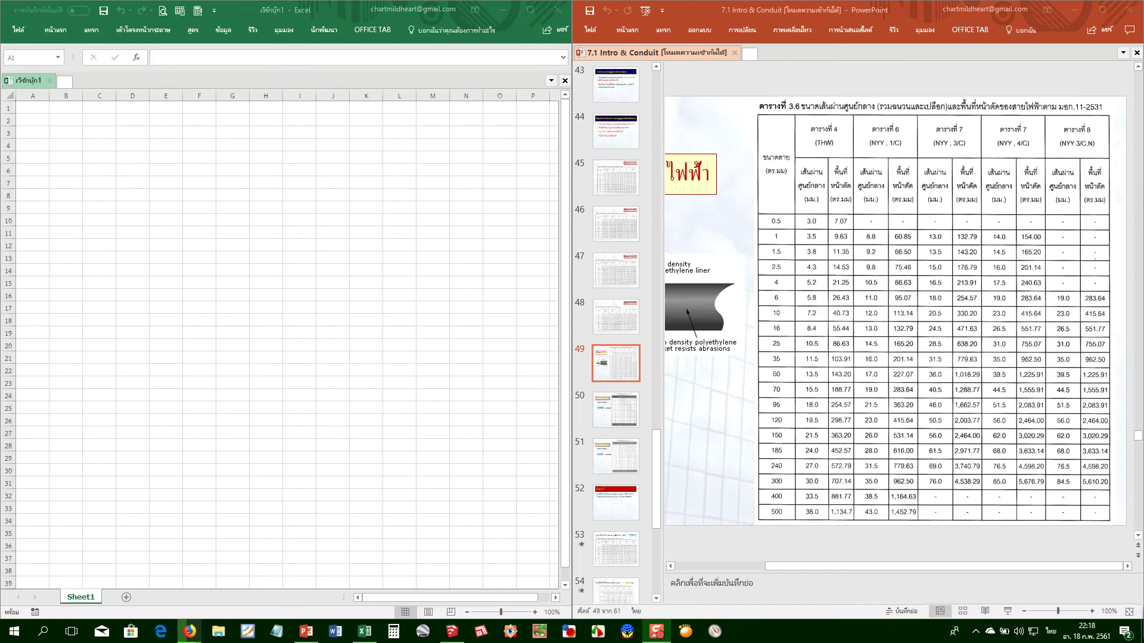
Check the conduit fill-area slide, then go to cell E2 in the workbook
click(288, 281)
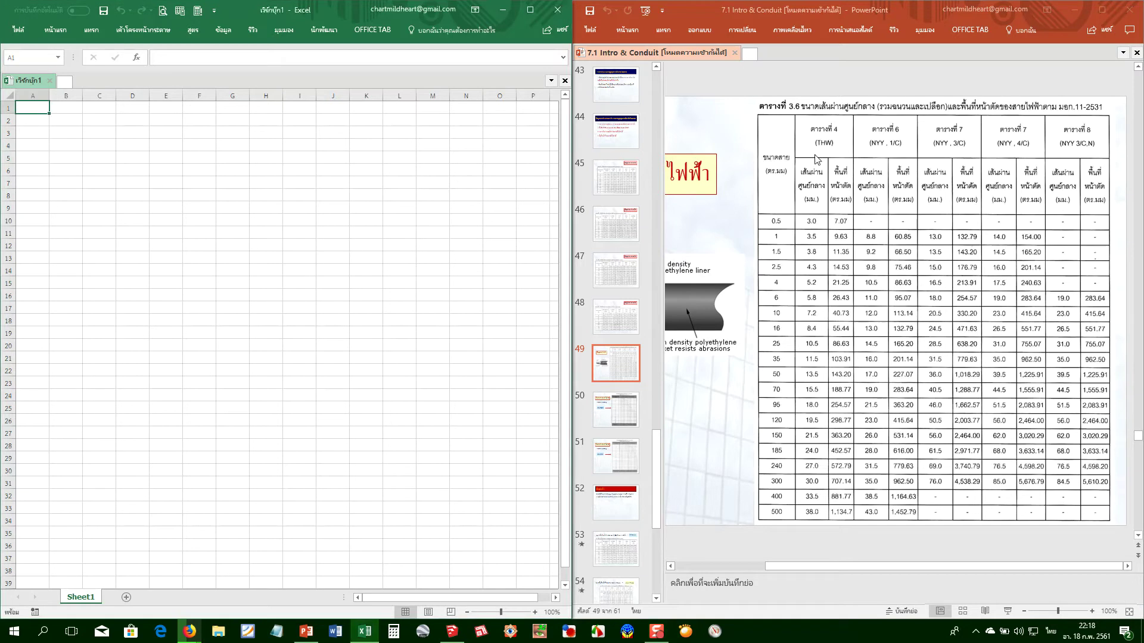
click(1136, 67)
click(1136, 66)
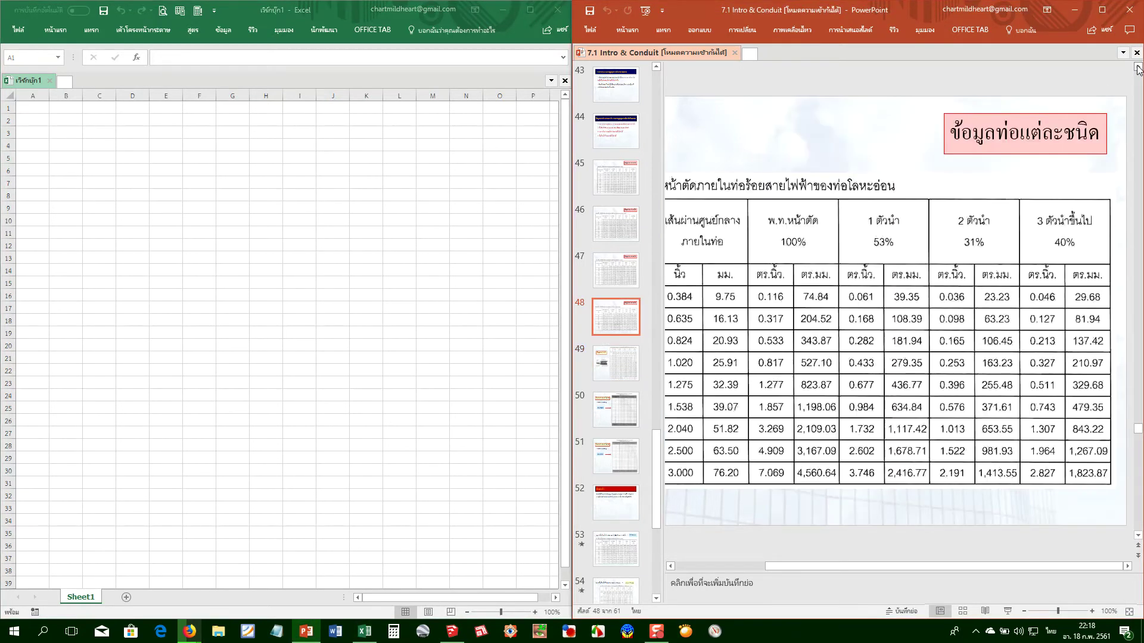
scroll(1087, 170, down, 1)
click(177, 221)
click(168, 219)
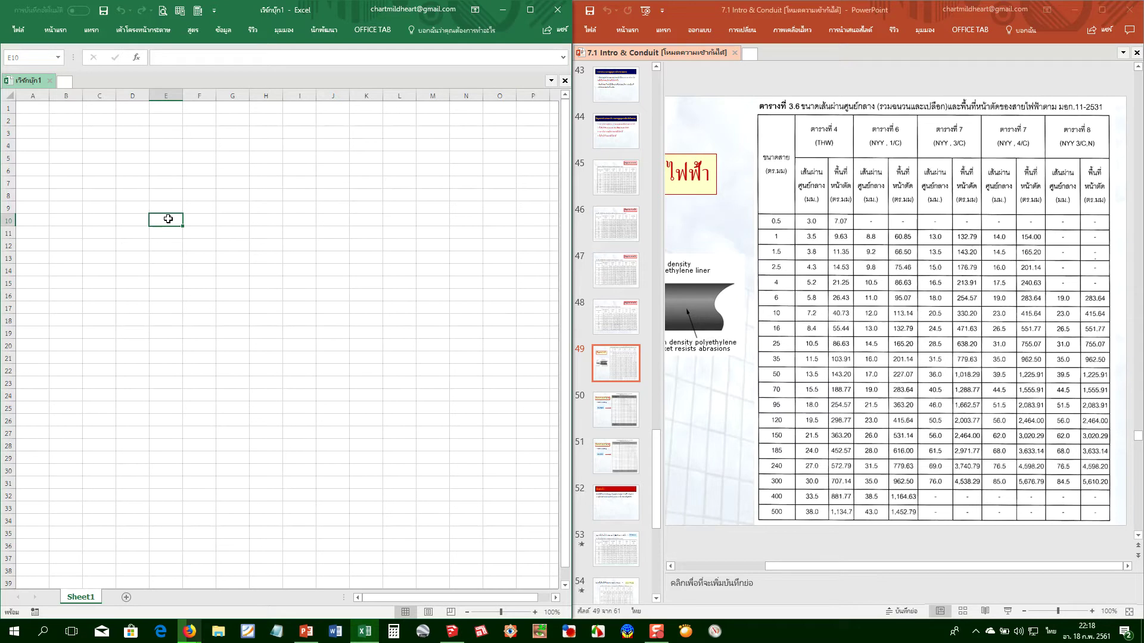
key(Up)
key(Up)
key(Up)
key(Up)
key(Up)
key(Up)
key(Up)
key(Up)
key(Up)
key(Down)
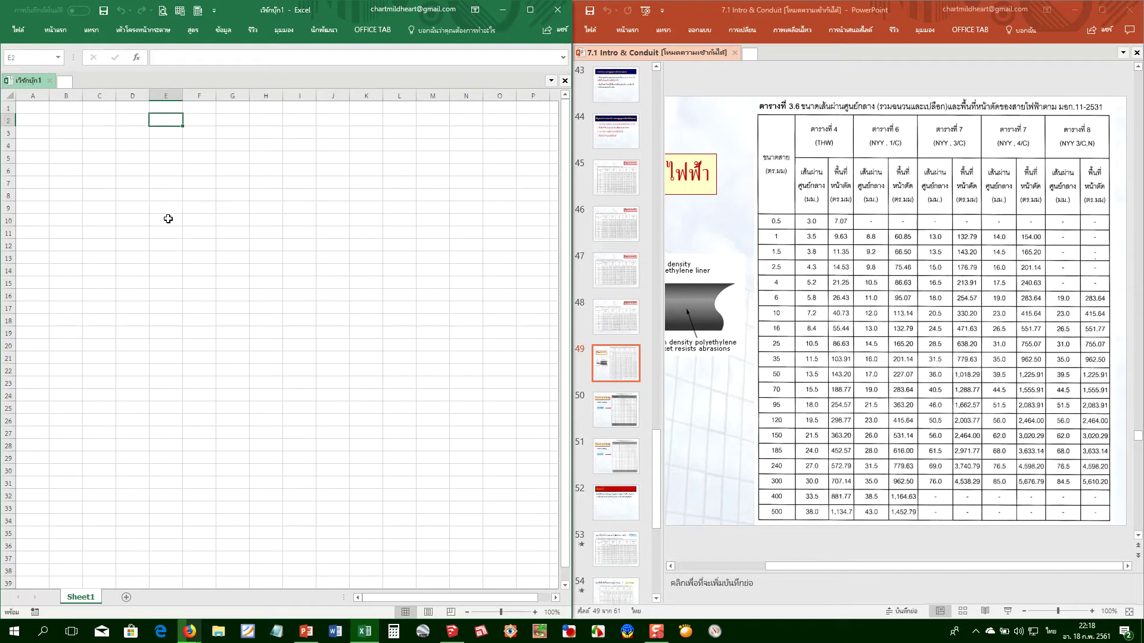
Enter ขนาดสายไฟ in E2 and THW in E3
text(ขนาดสายไฟ)
key(Return)
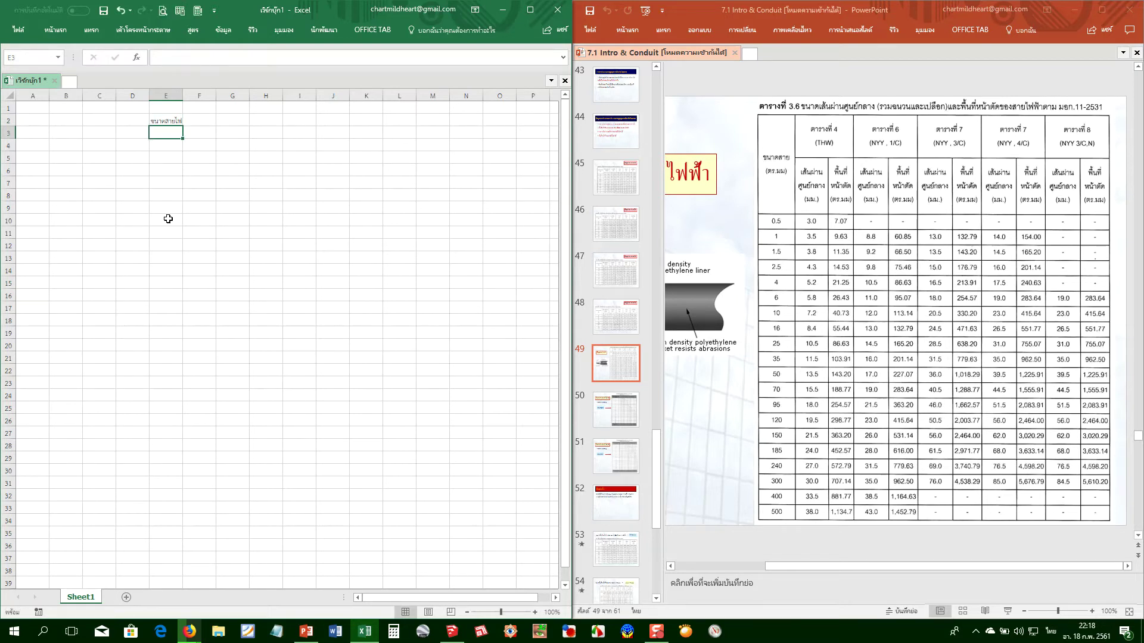
scroll(169, 218, up, 2)
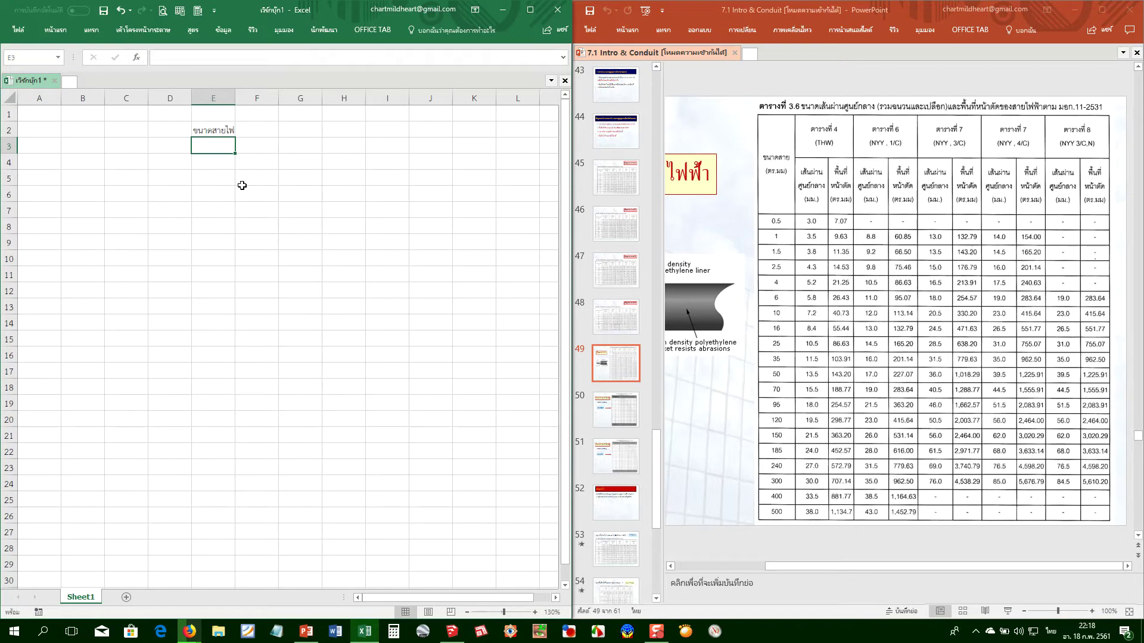
key(grave)
text(TH)
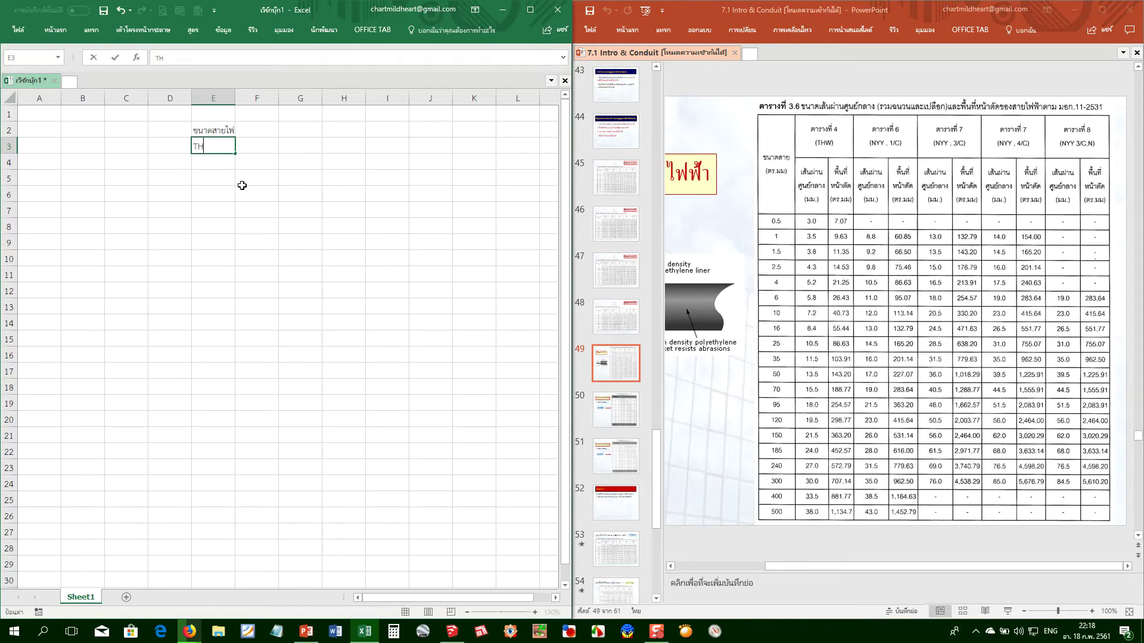
text(W)
key(BackSpace)
text(W)
key(Tab)
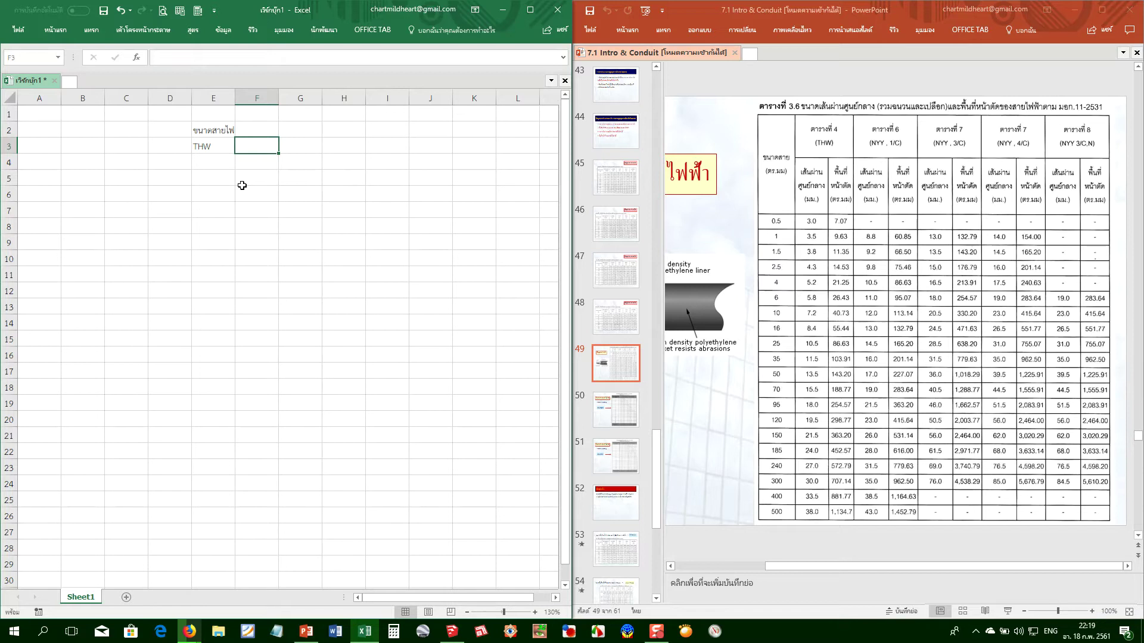
Enter the label ขนาดสาย in cell D4
key(Left)
key(Left)
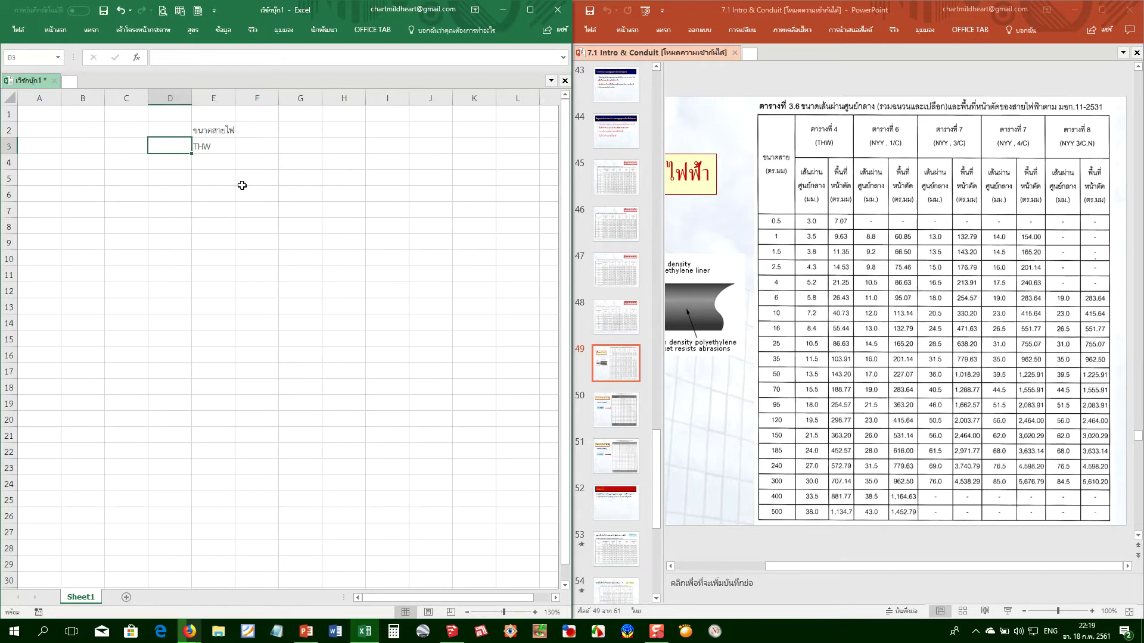
key(Down)
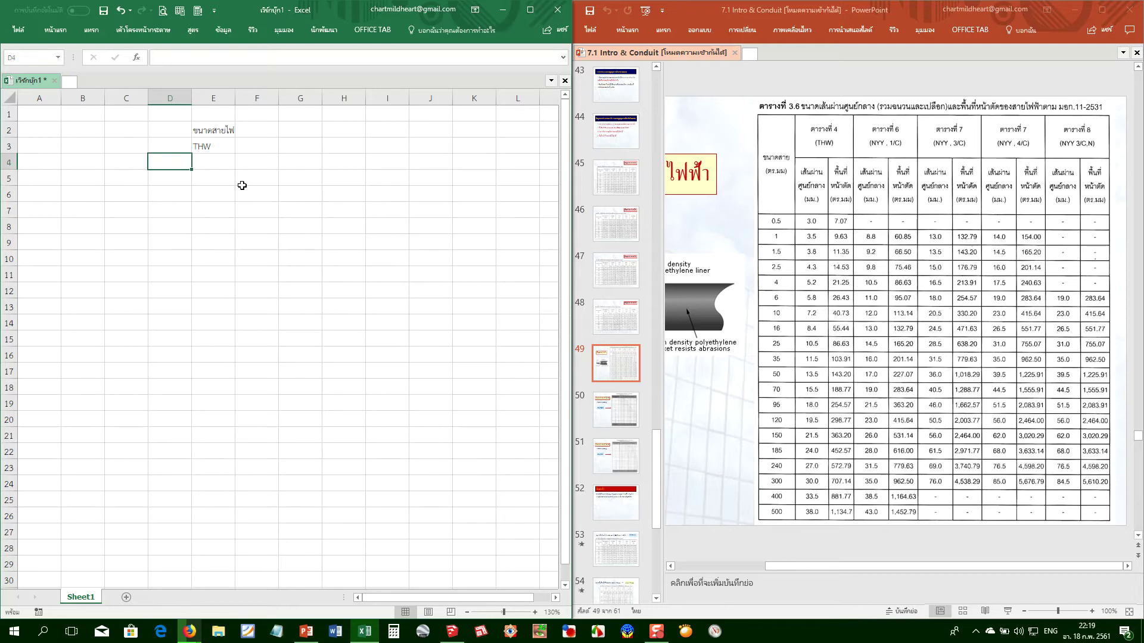
key(Up)
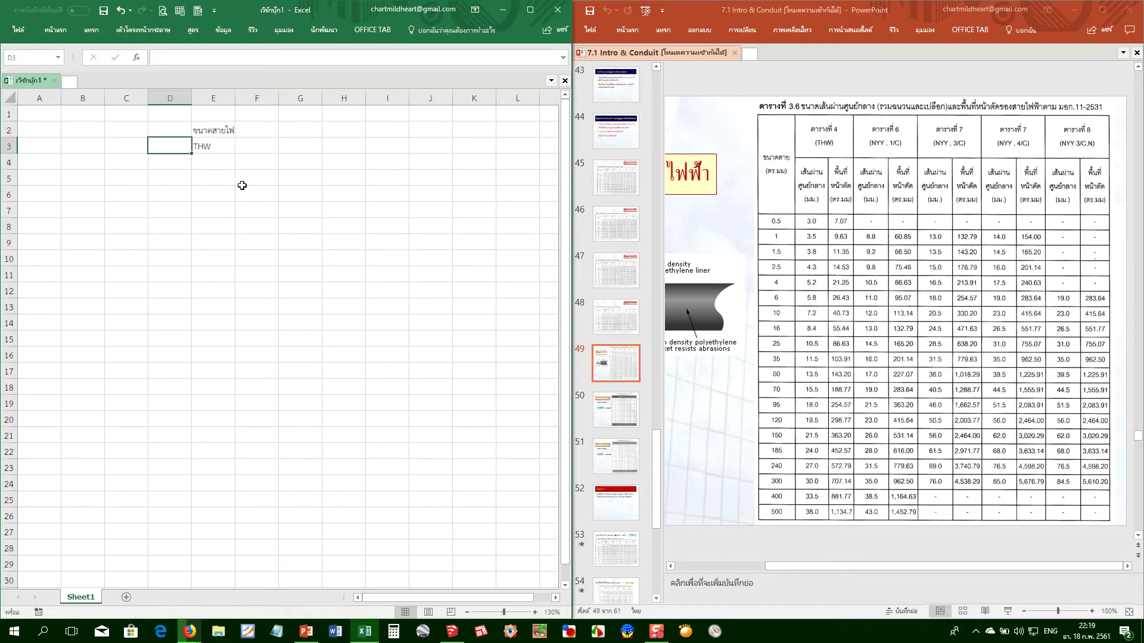
key(Down)
text(s)
key(alt+shift)
key(BackSpace)
text(ขนาดสาย)
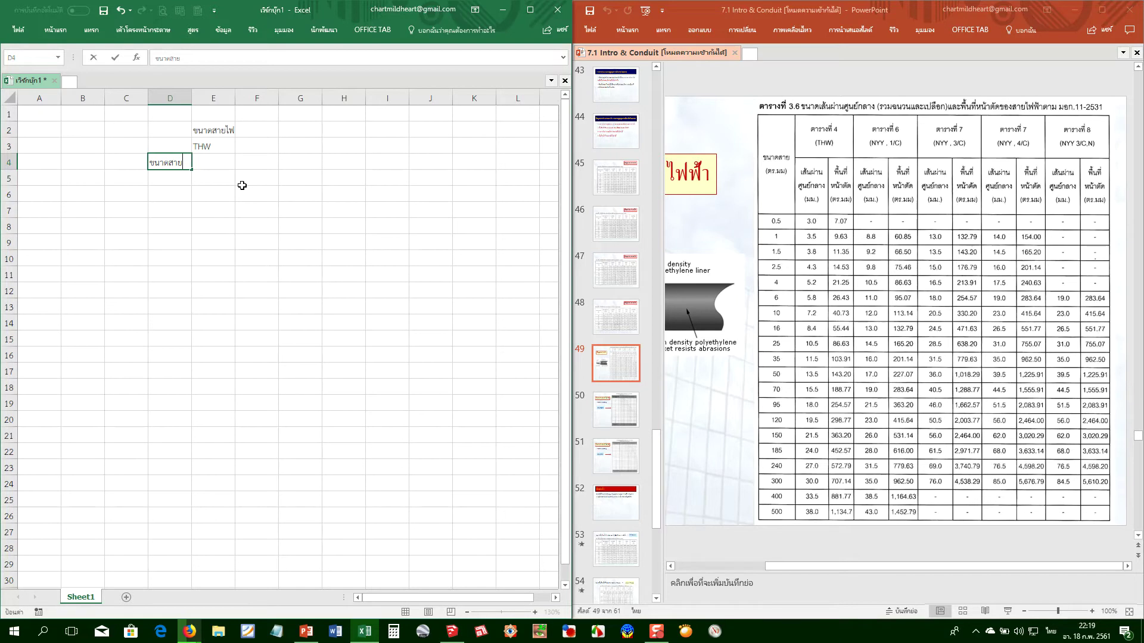
key(Tab)
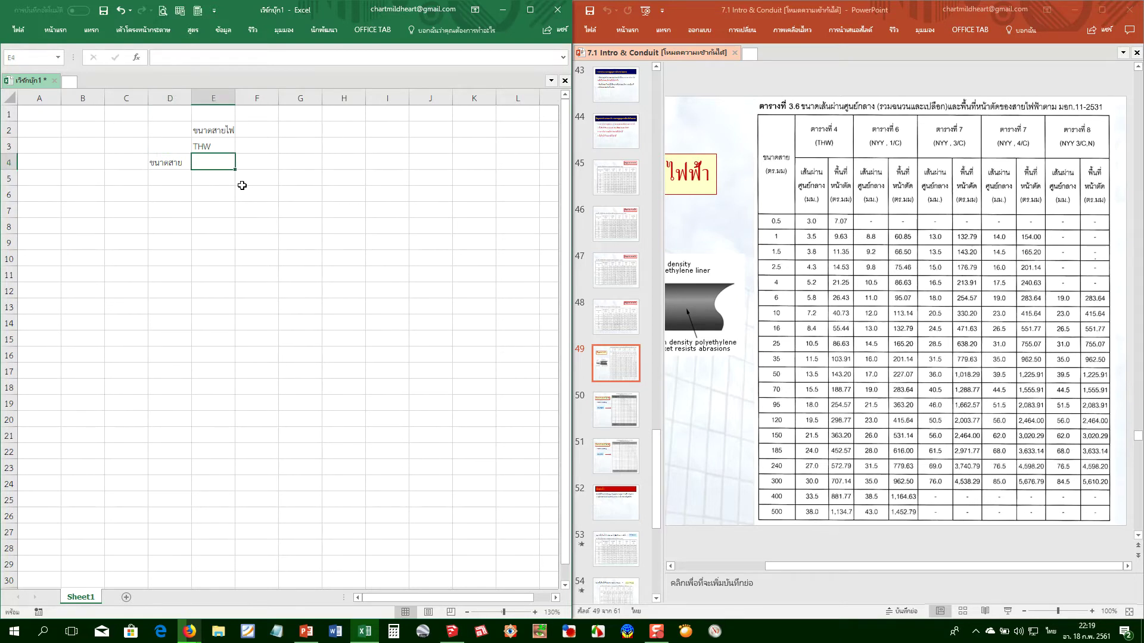
Enter the units ศก., มม. in E4 and ตร.มม. in D5
text(ศก)
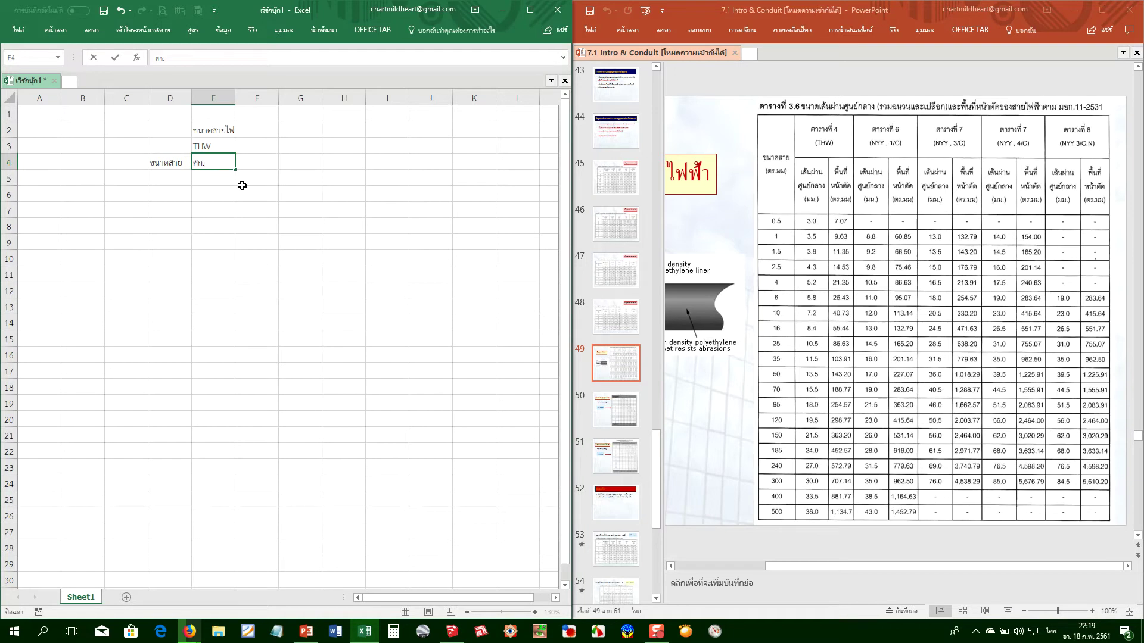
text(.,ม)
key(BackSpace)
text(มม.)
key(Return)
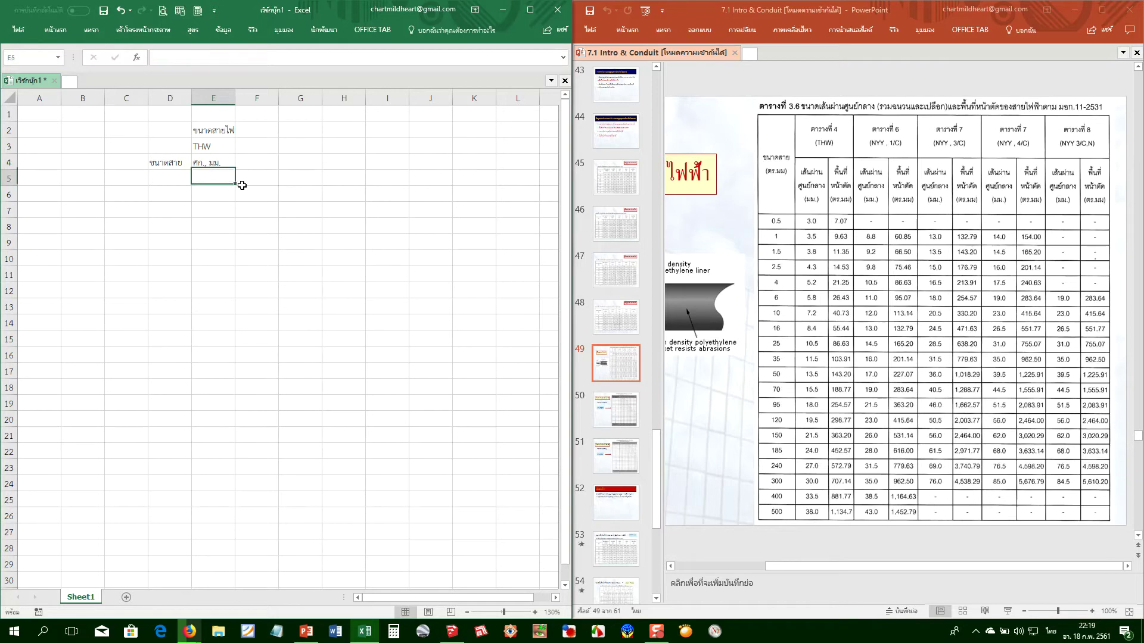
key(Left)
text(ตร)
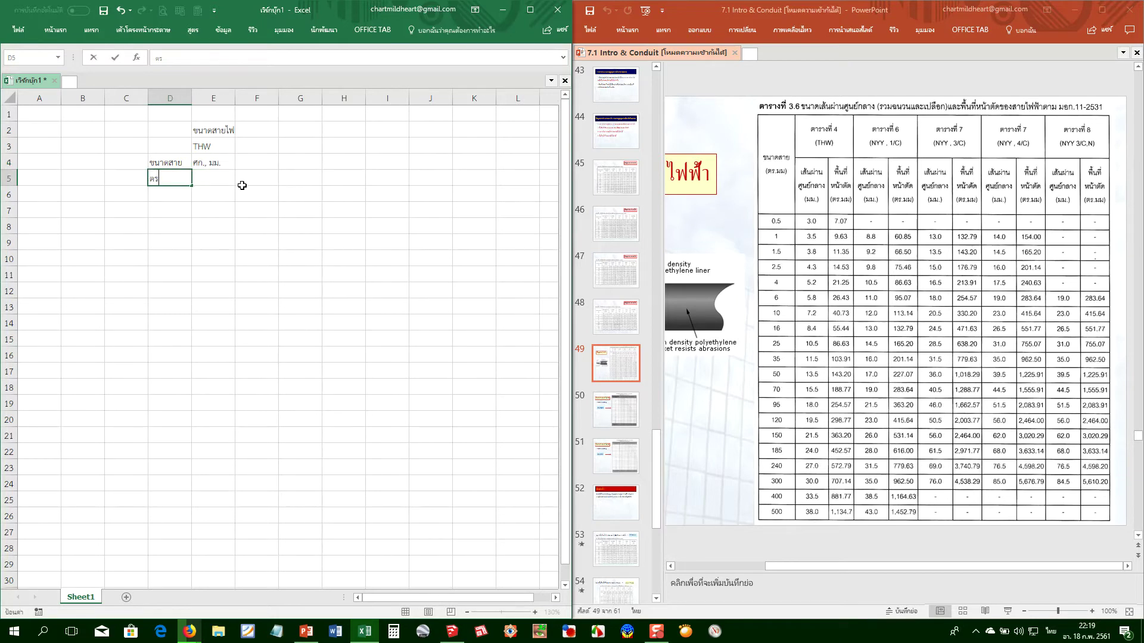
text(.มม.)
key(Right)
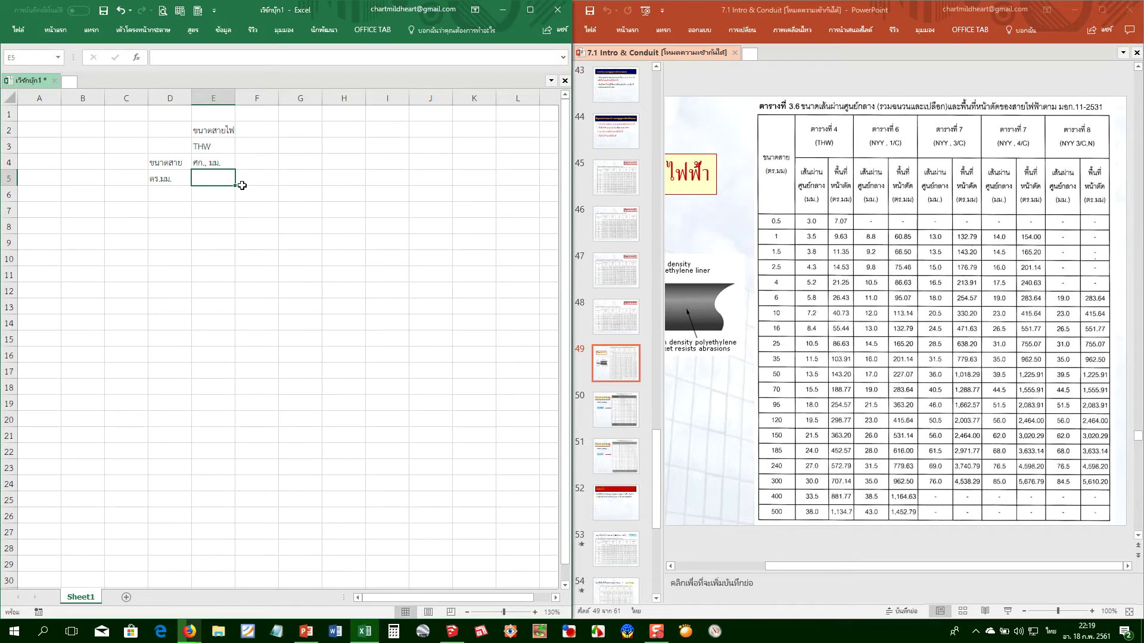
Move the ขนาดสาย / ตร.มม. labels from D4:D5 up to D2:D3, then cut them again
key(Right)
key(Up)
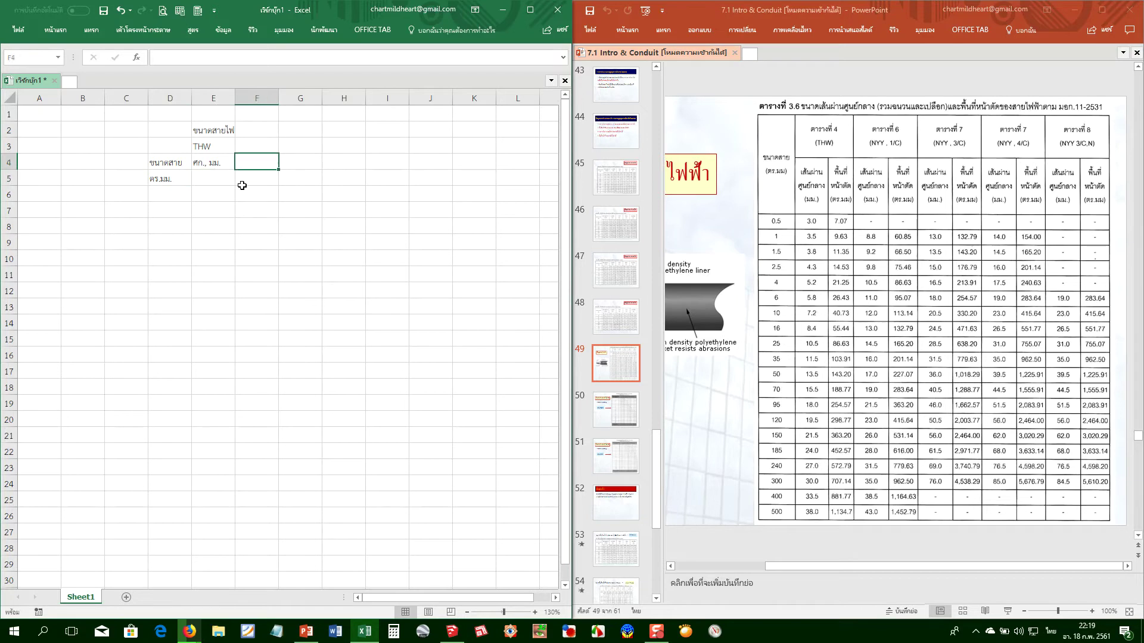
key(Down)
key(Down)
key(Left)
key(Left)
key(Up)
key(Up)
key(shift+Down)
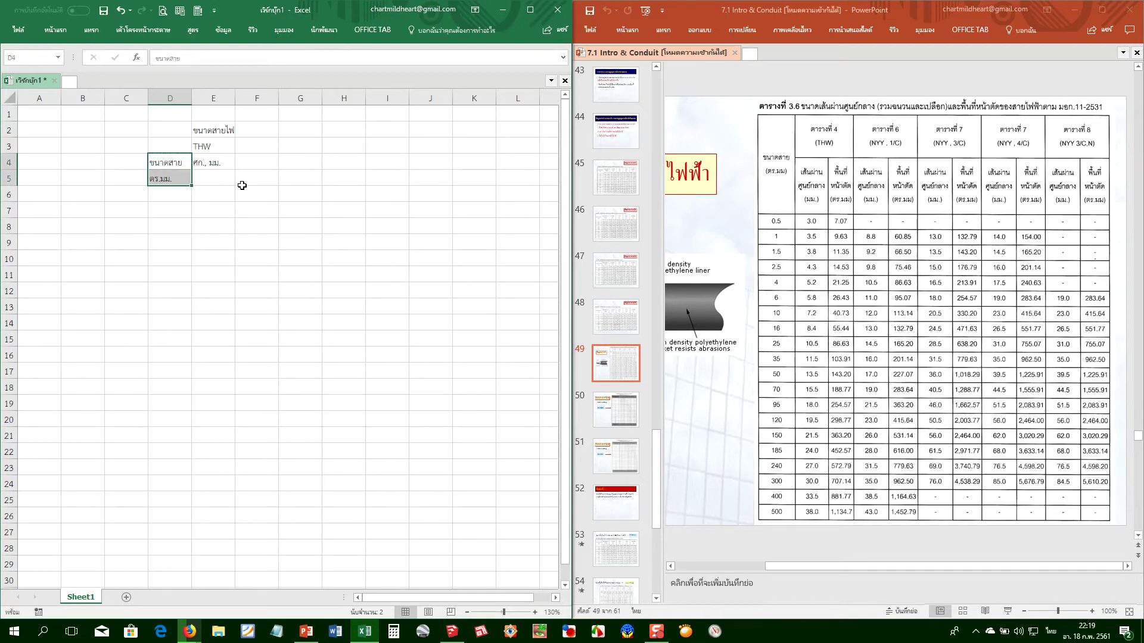
key(ctrl+x)
key(Up)
key(Up)
key(ctrl+v)
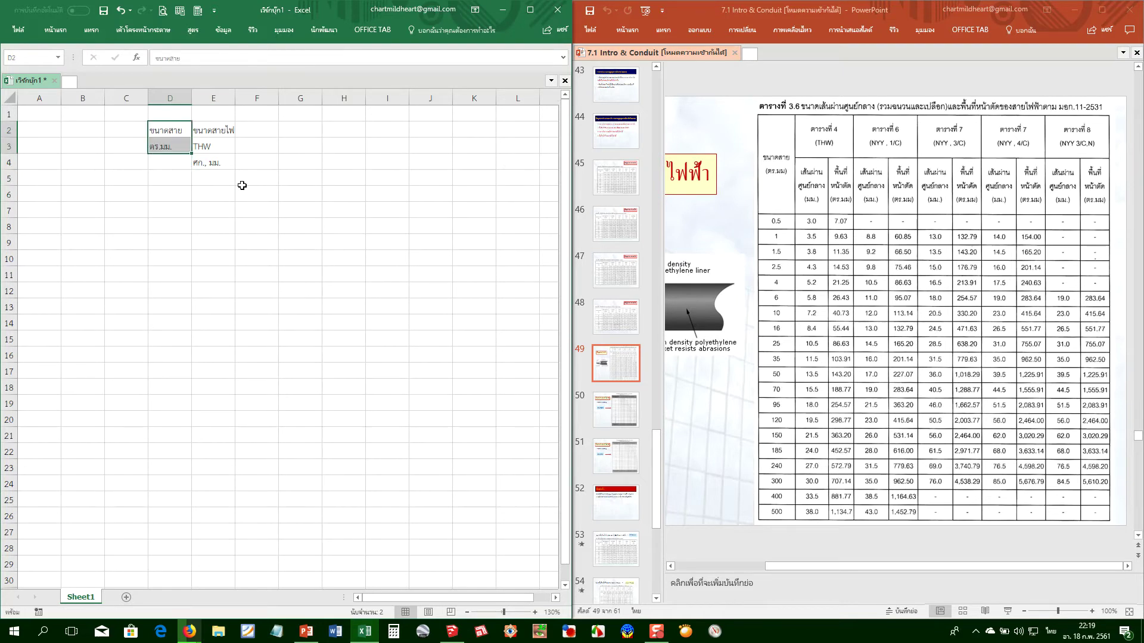
key(ctrl+x)
Paste the labels into D3:D4 and enter sizes 0.5, 1, 1.5, 2.5, 4 in D5:D9
key(Down)
key(ctrl+v)
key(Down)
key(Down)
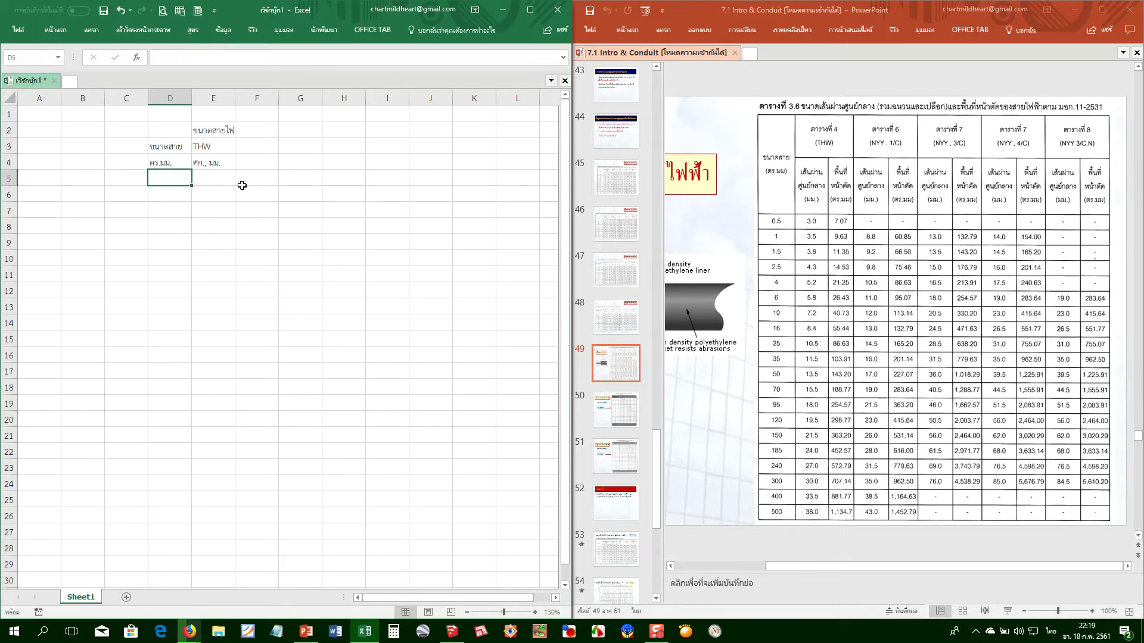
text(0.5)
key(Return)
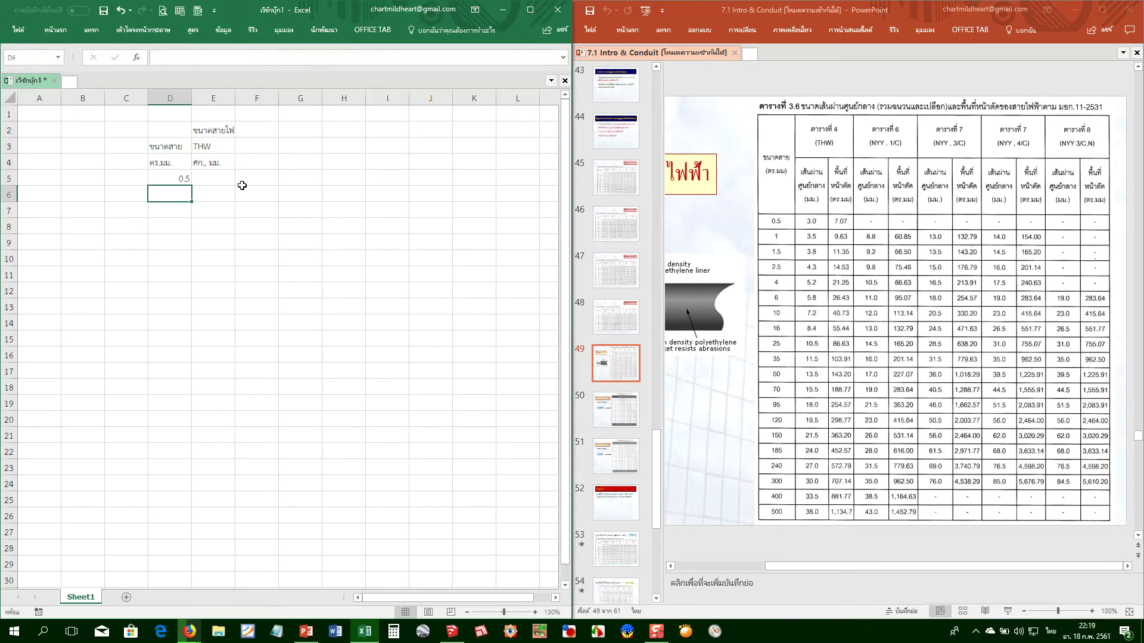
text(1)
key(Return)
text(1.5)
key(Return)
text(2.5)
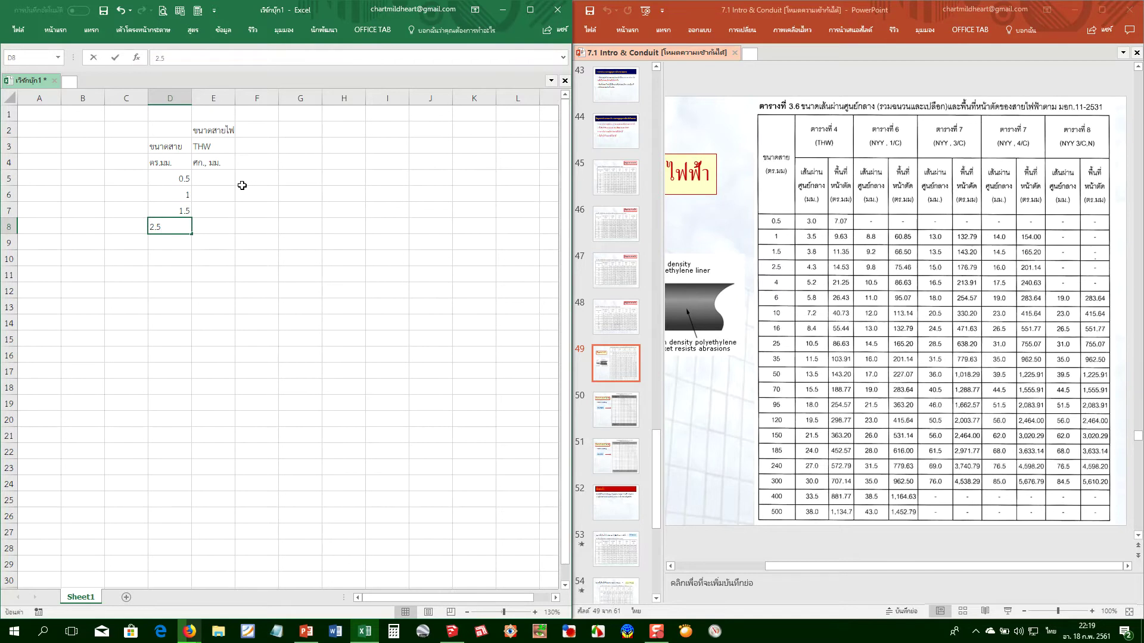
key(Return)
text(.)
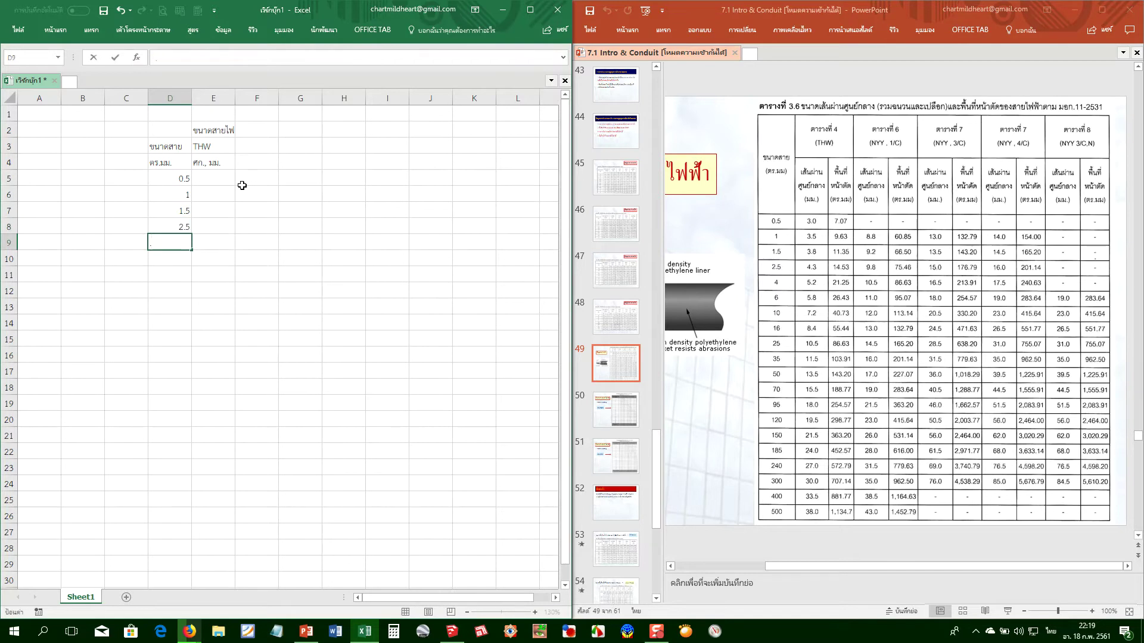
key(BackSpace)
key(Return)
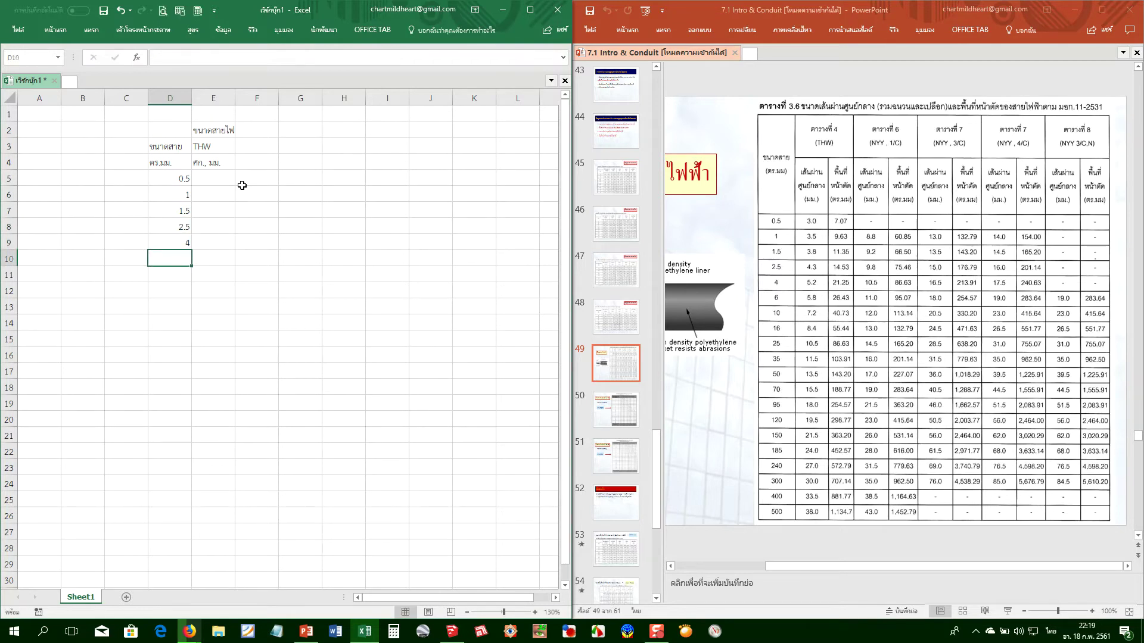
Enter sizes 6, 10, 16, 25, 35, 50, 70, 95 in D10:D17
text(6)
key(Return)
text(10)
key(Return)
text(16)
key(Return)
text(25)
key(Return)
text(35)
key(Return)
text(50)
key(Return)
text(70)
key(Return)
text(95)
key(Return)
Enter sizes 120, 150, 185, 240, 300, 400, 500 in D18:D24
text(120)
key(Return)
text(150)
key(Return)
text(1)
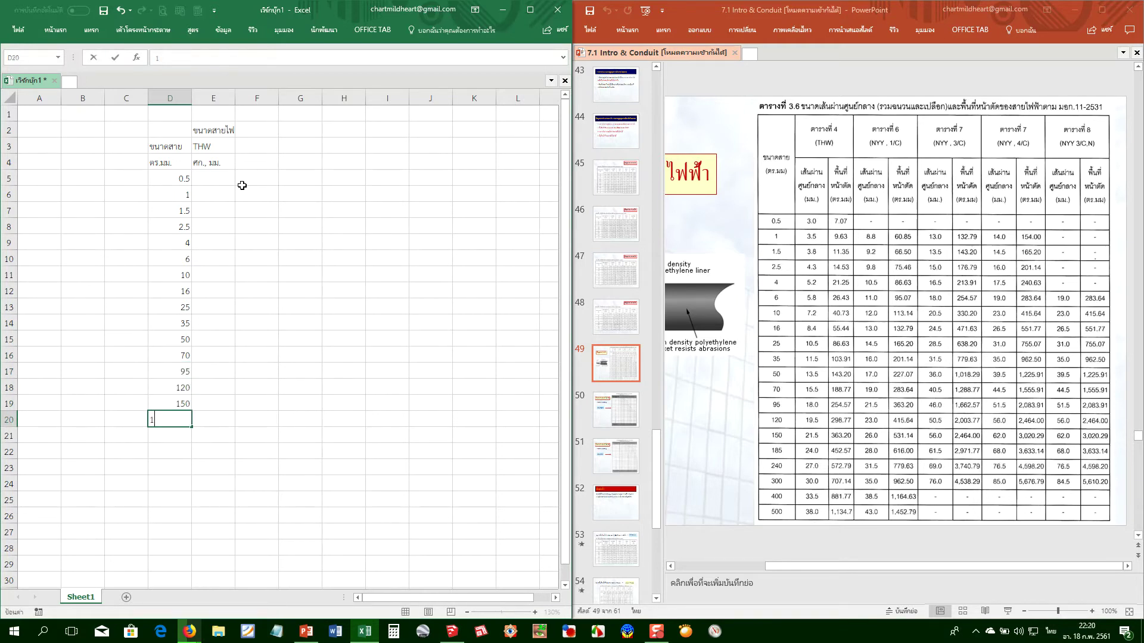
text(85)
key(Return)
text(240)
key(Return)
text(300)
key(Return)
text(400)
key(Return)
text(500)
key(Right)
key(Right)
key(Left)
key(ctrl+Up)
key(Down)
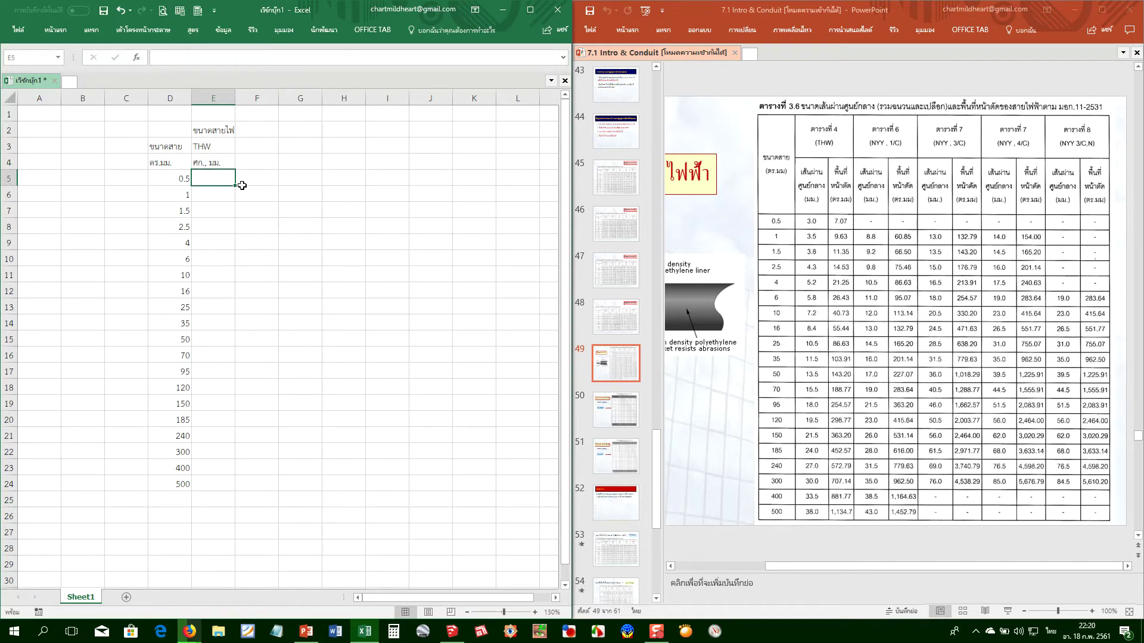
Enter diameter 3 in E5 and apply two-decimal Comma Style to D5:E24
text(3)
key(Return)
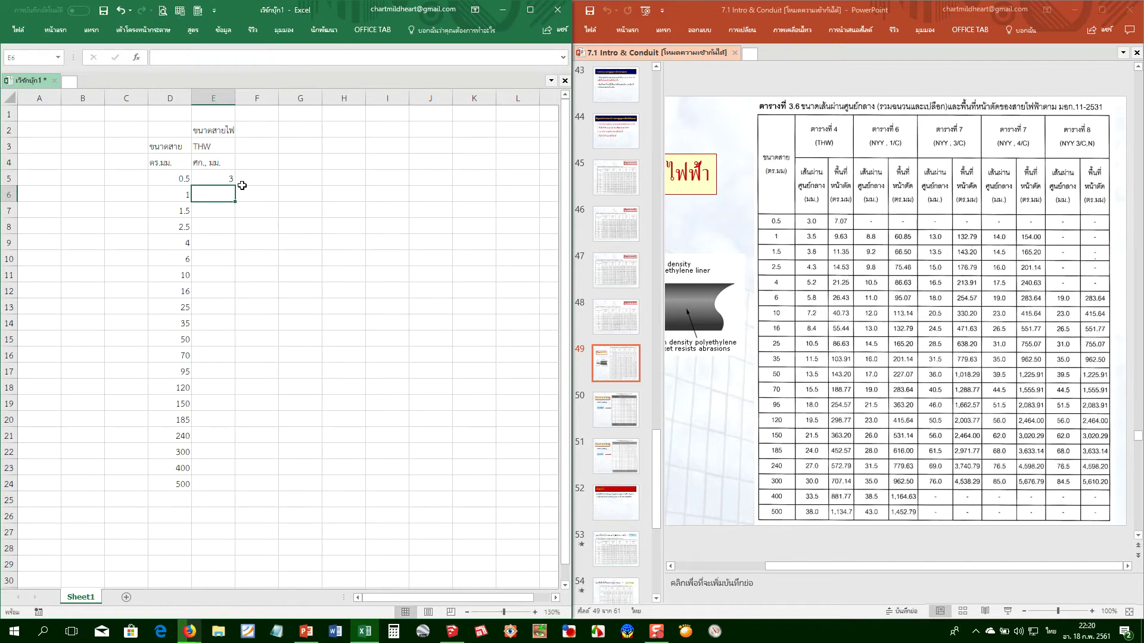
key(Up)
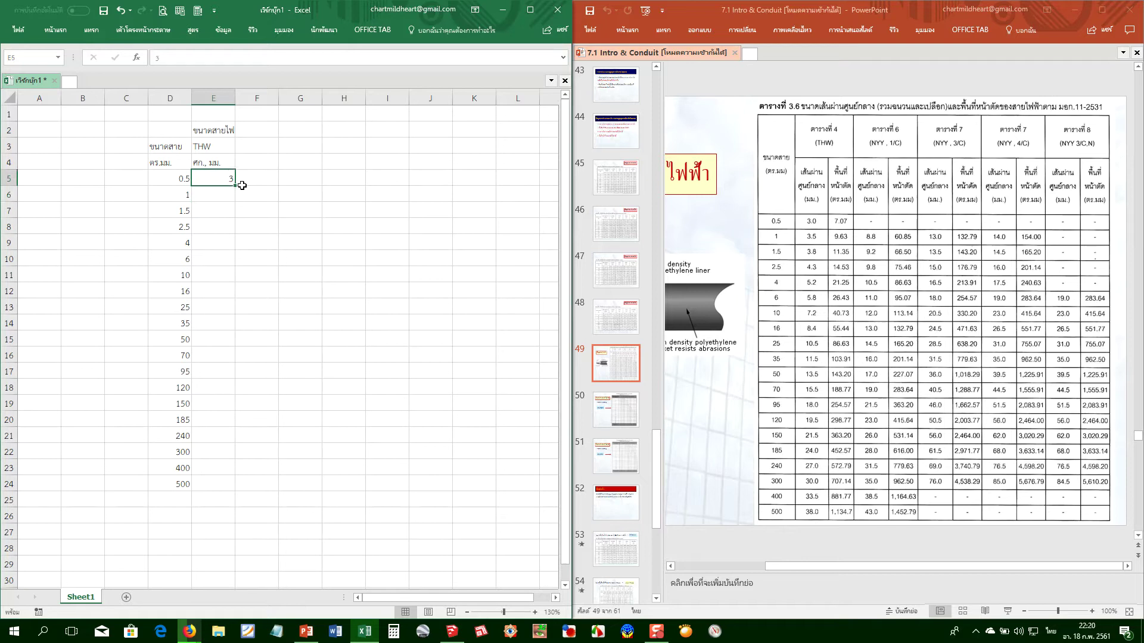
key(Left)
key(shift+Right)
key(ctrl+shift+Down)
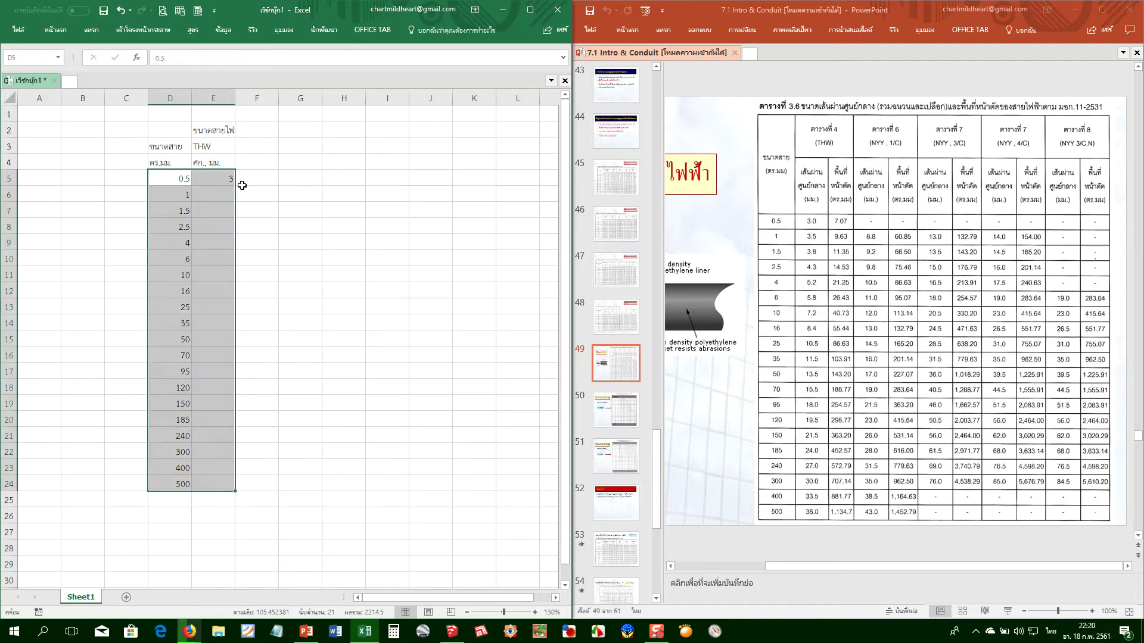
click(53, 31)
click(317, 62)
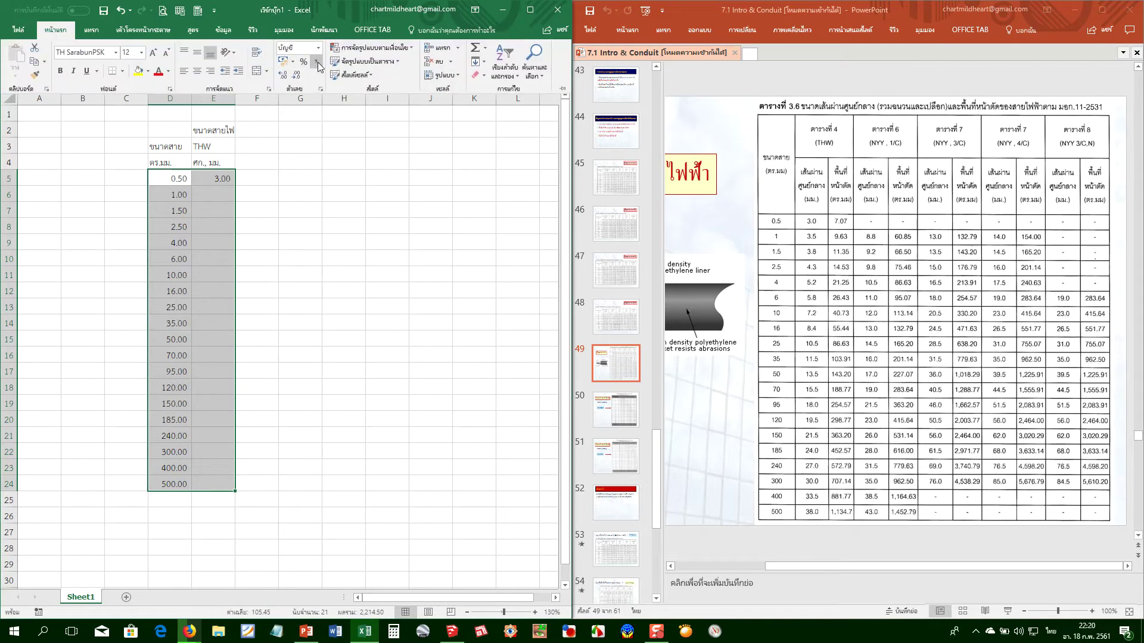
Show the sizes in D5:D24 with one decimal place (0.5 to 500.0)
click(177, 179)
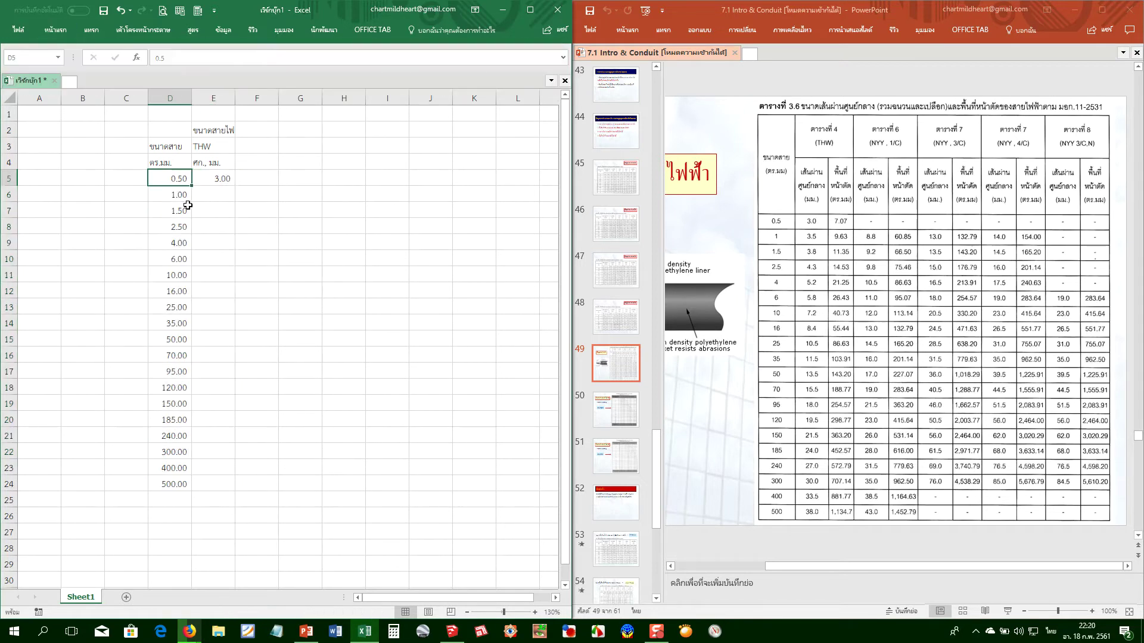
key(ctrl+shift+Down)
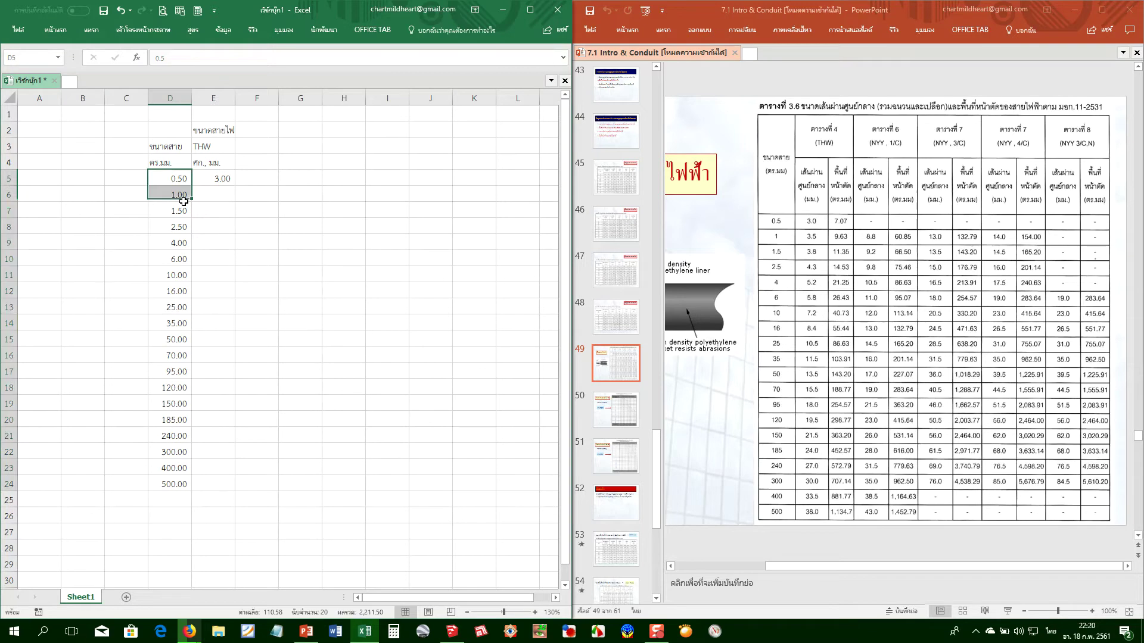
click(68, 31)
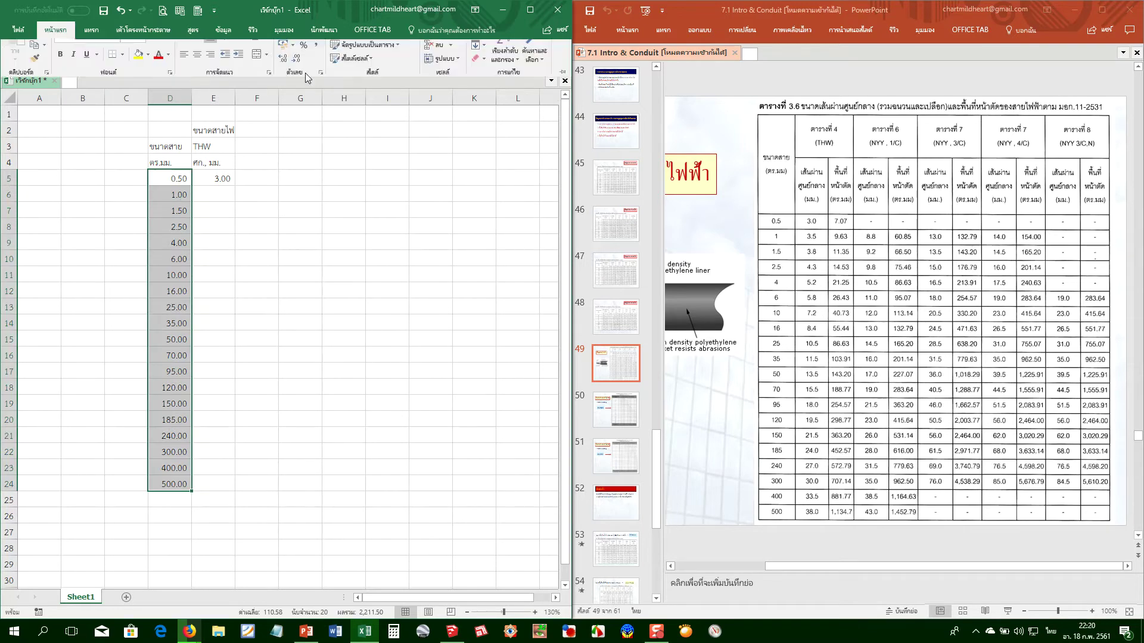
click(297, 78)
click(296, 78)
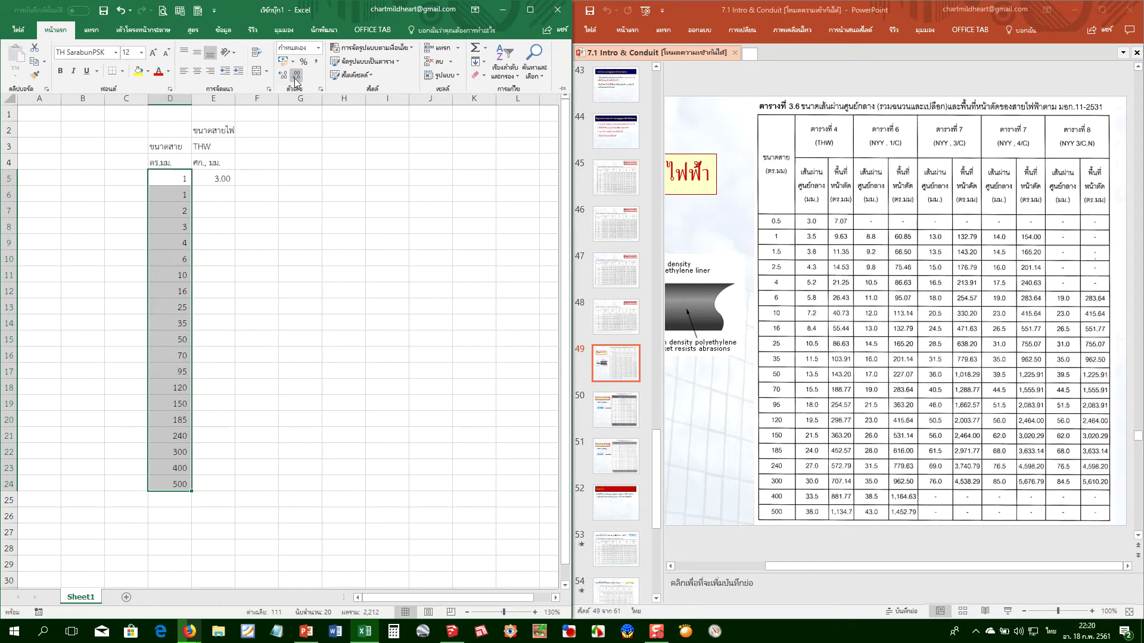
click(284, 78)
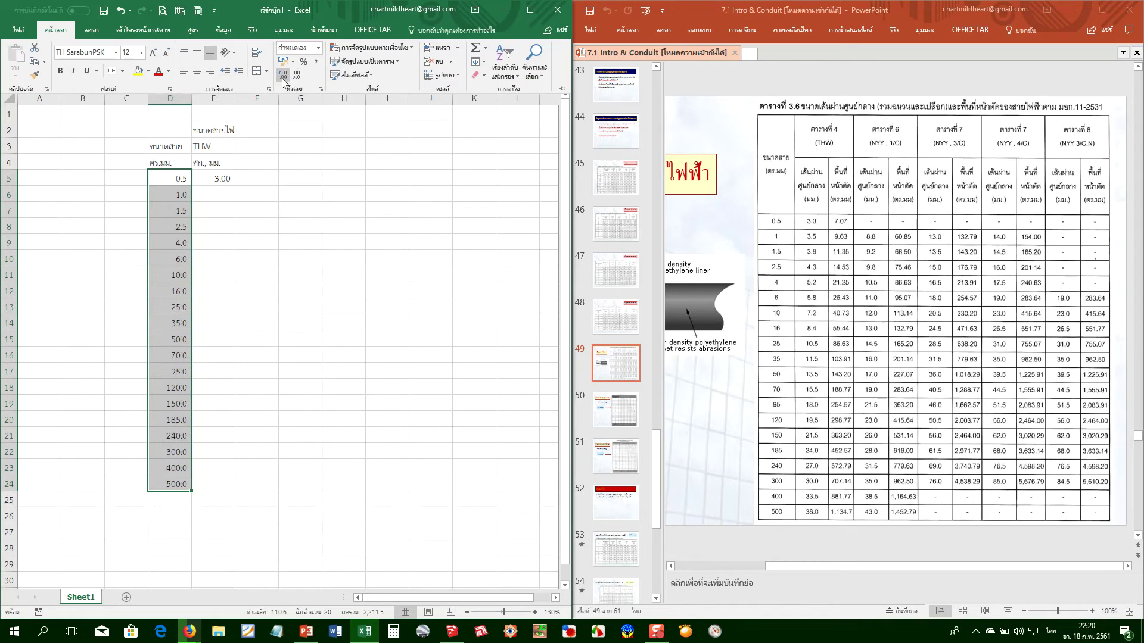
click(224, 222)
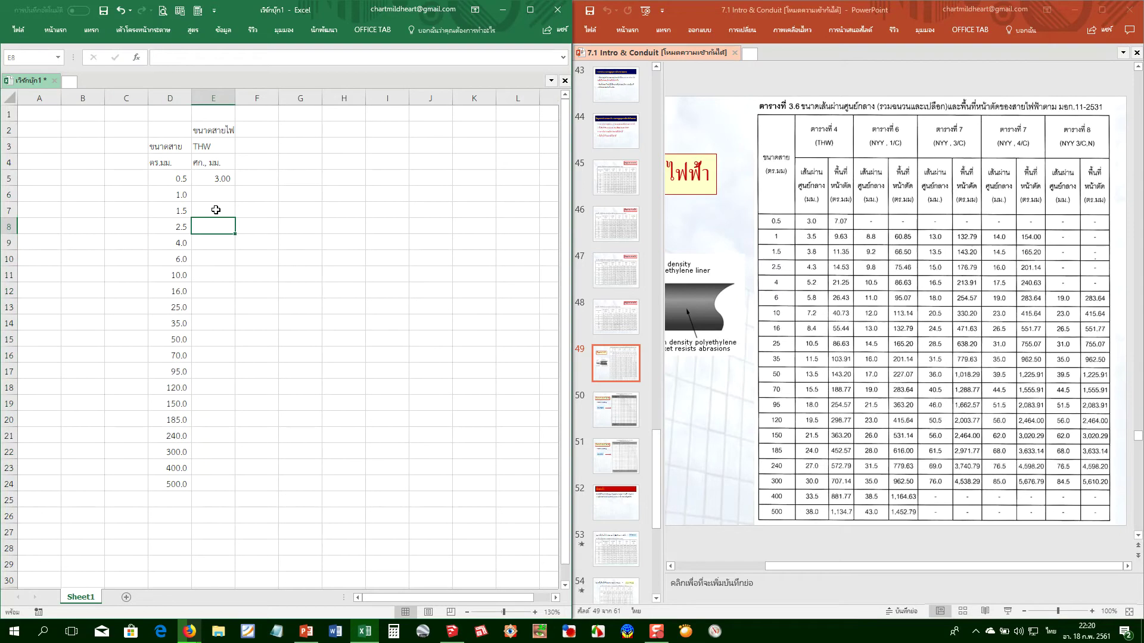
key(Up)
key(Up)
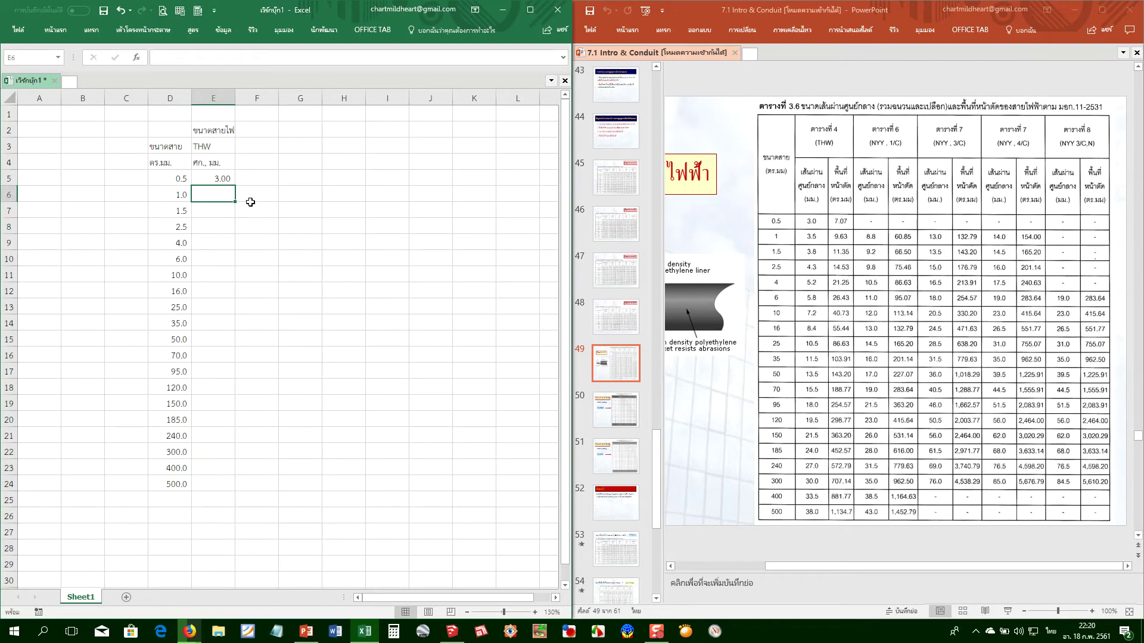
Enter THW diameters 3.5, 3.8, 4.3, 5.2, 5.8, 7.2, 8.4, 10.5, 11.5, 13.5 into E6:E15
text(3.5)
key(Return)
text(3.8)
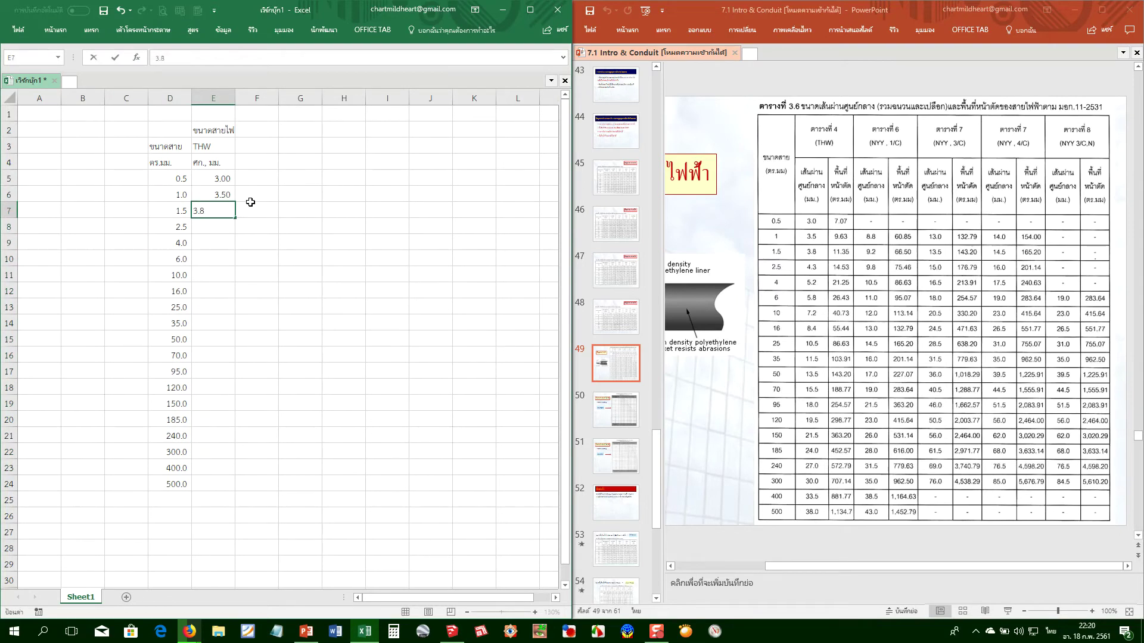
key(Return)
text(4.3)
key(Return)
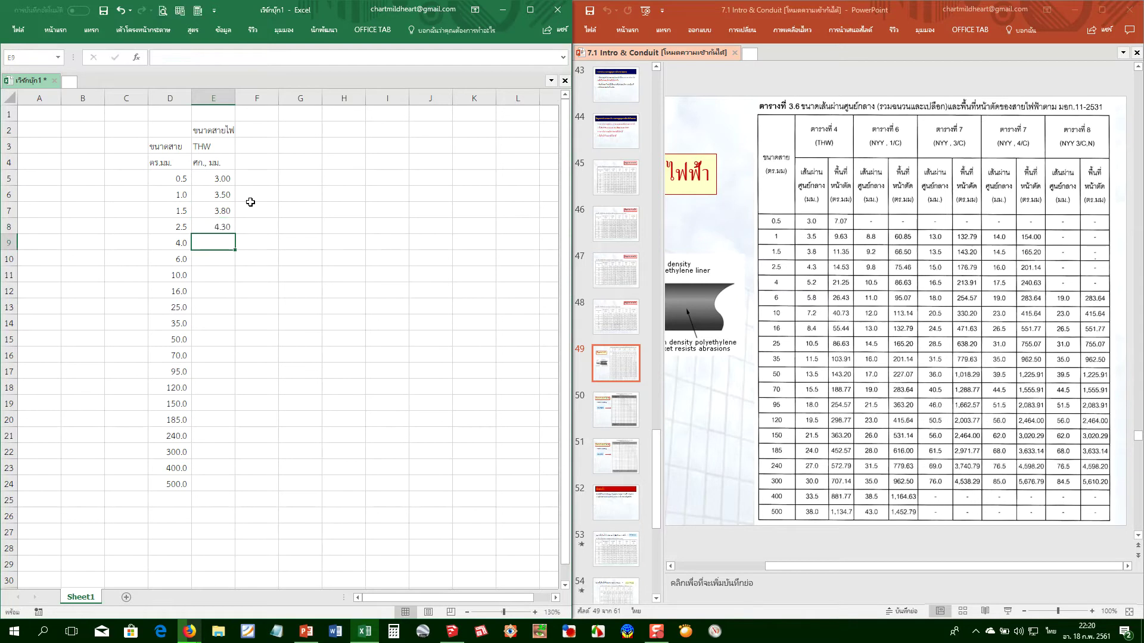
text(5.2)
key(Return)
text(5.8)
key(Return)
text(7.2)
key(Return)
text(8.4)
key(Return)
text(10.5)
key(Return)
text(11.5)
key(Return)
text(13.5)
key(Return)
Continue the THW diameters with 15.5, 18, 19.5, 21.5, 24, 27, 30, 33.5, 38 in E16:E24
text(15.5)
key(Return)
text(18)
key(Return)
text(19.5)
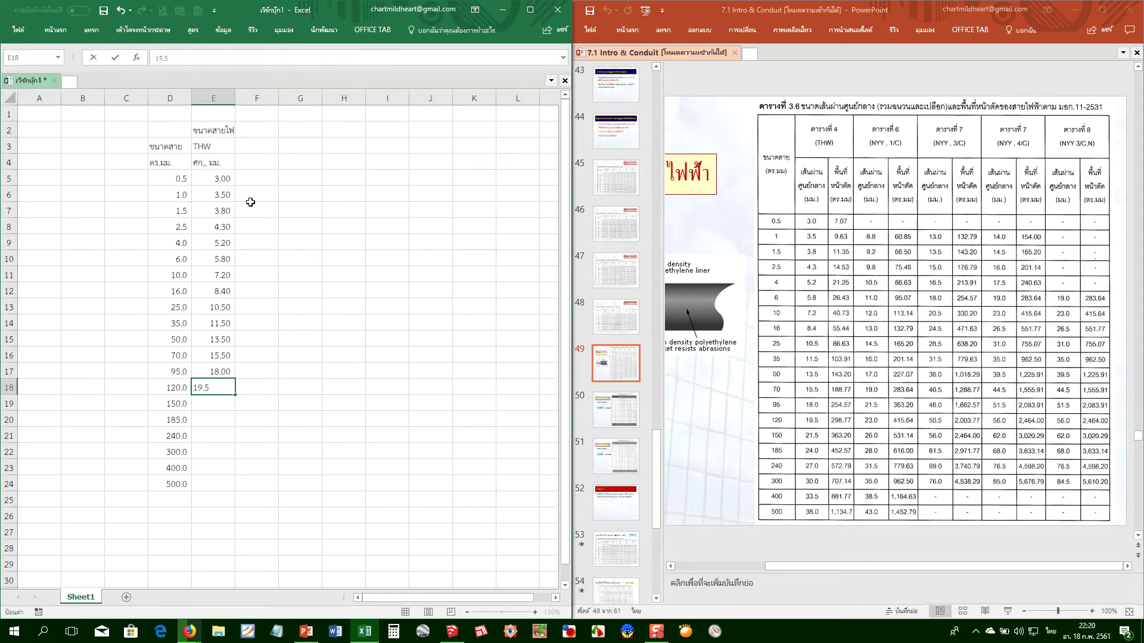
key(Return)
text(21.5)
key(Return)
text(24)
key(Return)
text(27)
key(Return)
text(30)
key(Return)
text(33.)
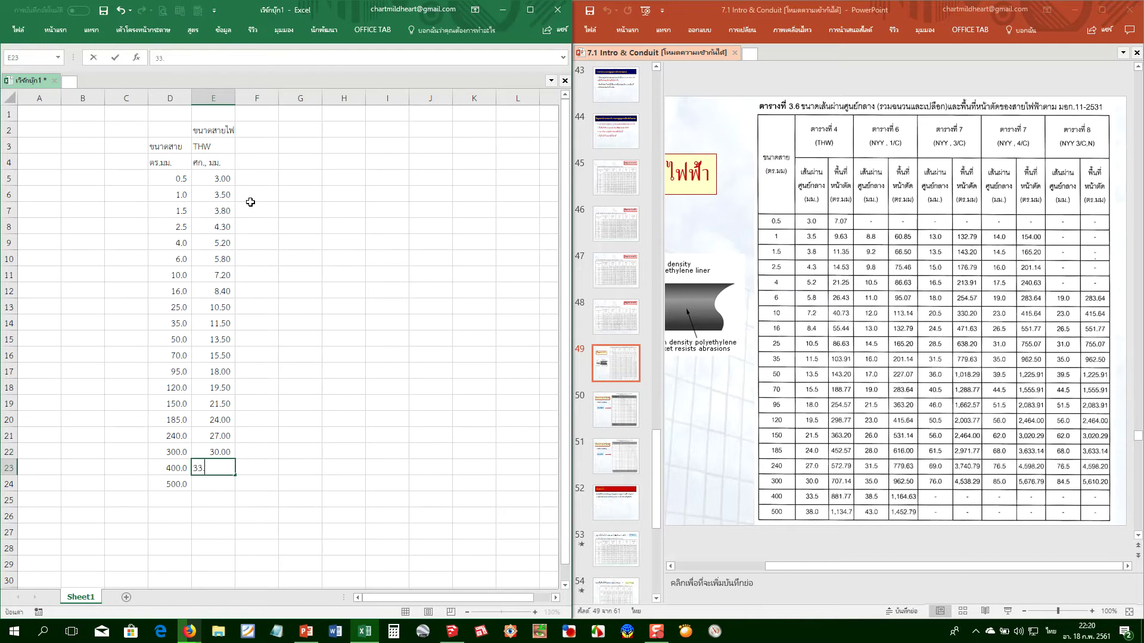
text(5)
key(Return)
text(38)
key(Return)
Move to F5 and begin the area formula =PI()/4*
key(Up)
key(Right)
key(Left)
key(ctrl+Up)
key(Down)
key(Down)
key(Right)
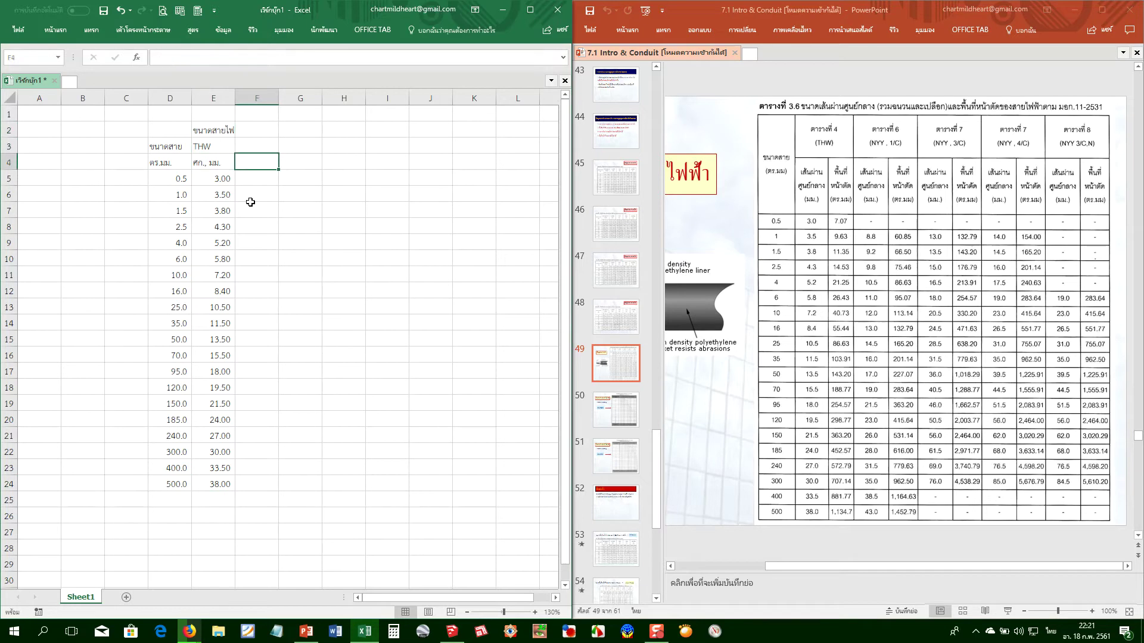
key(Down)
text(=)
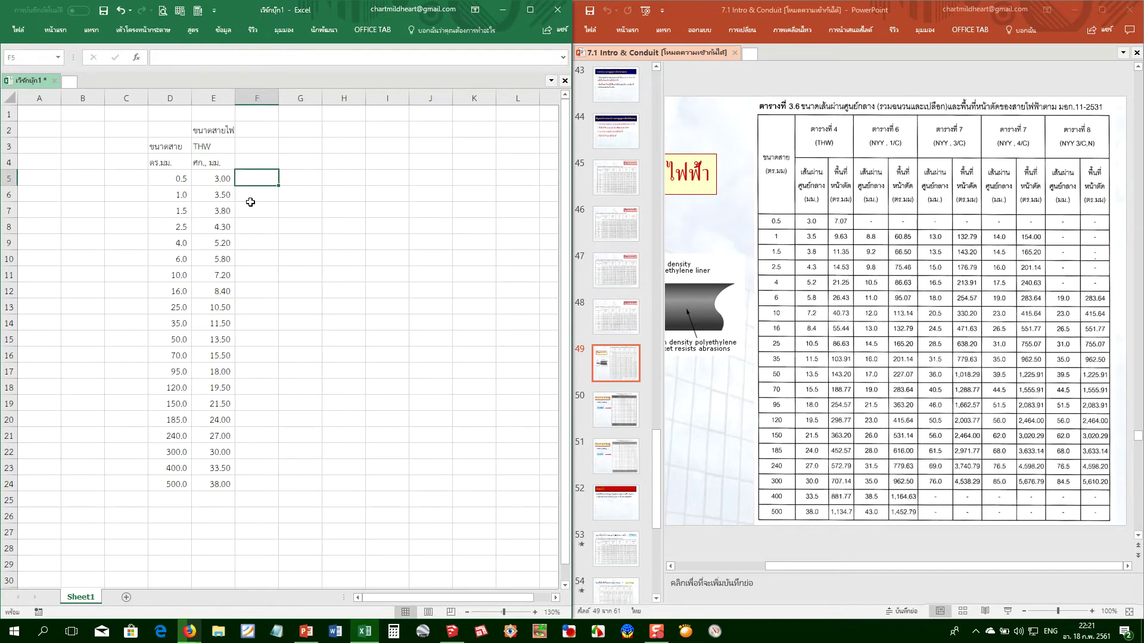
text(Pi()/4*)
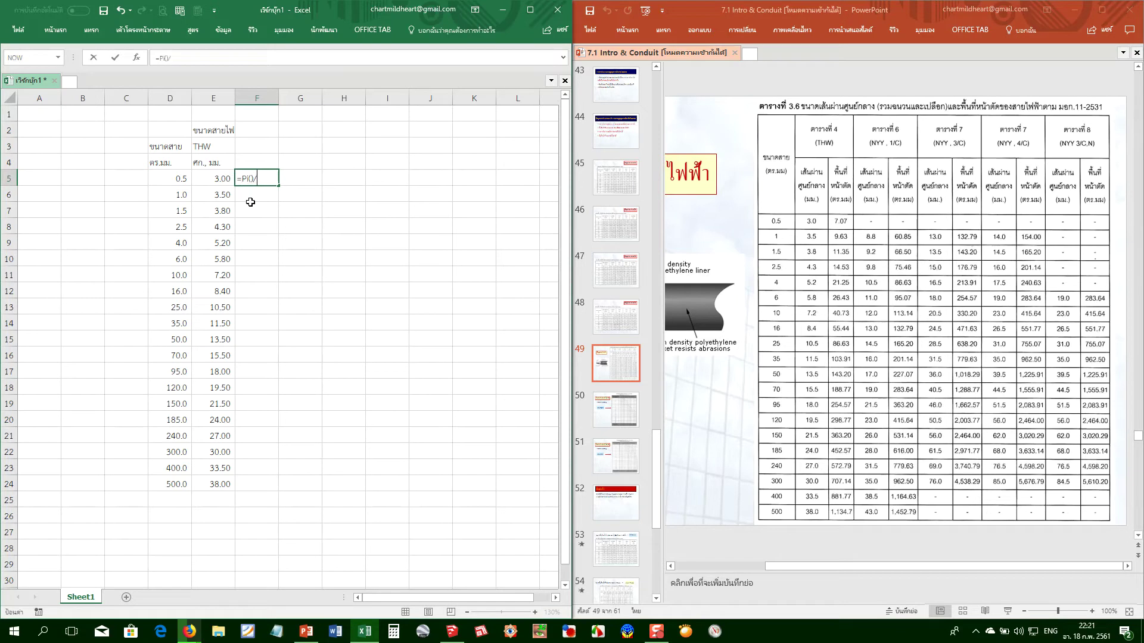
Complete the F5 area formula as =PI()/4*E5^2
key(Left)
text(^2)
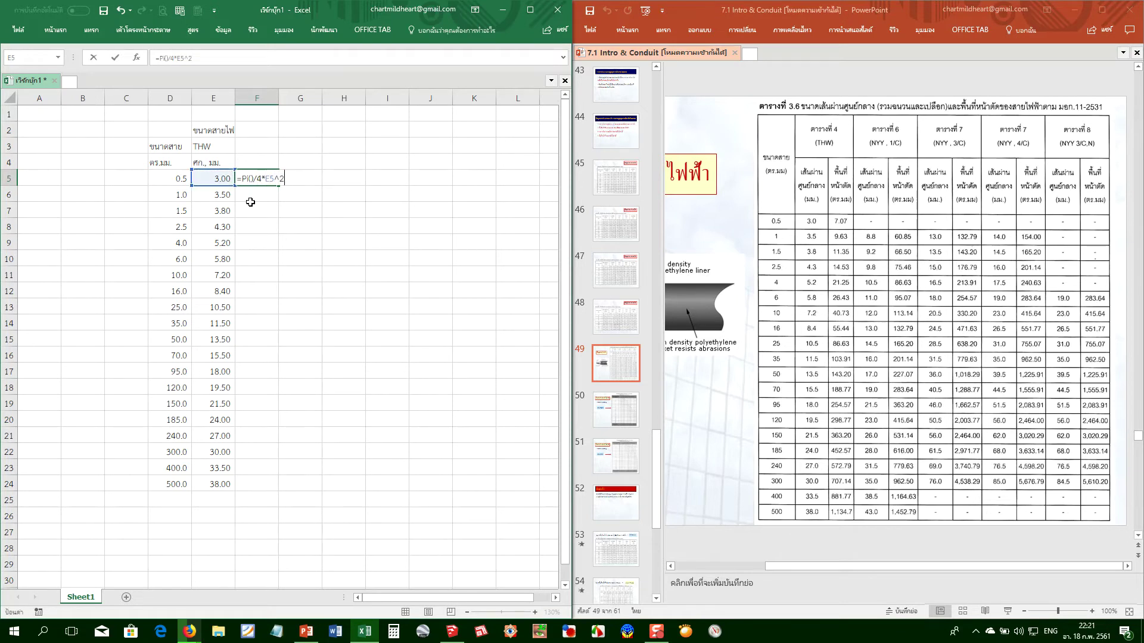
key(Return)
key(Up)
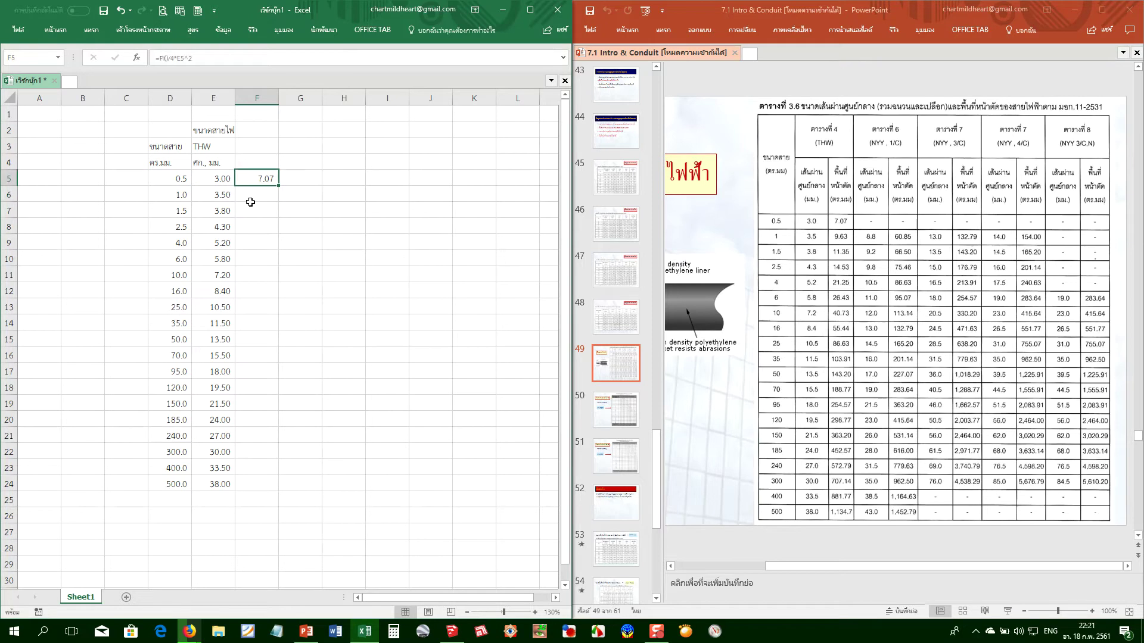
Fill the area formula down to F24 and check the results in F15 and F17
click(53, 35)
click(280, 190)
double_click(278, 185)
click(299, 339)
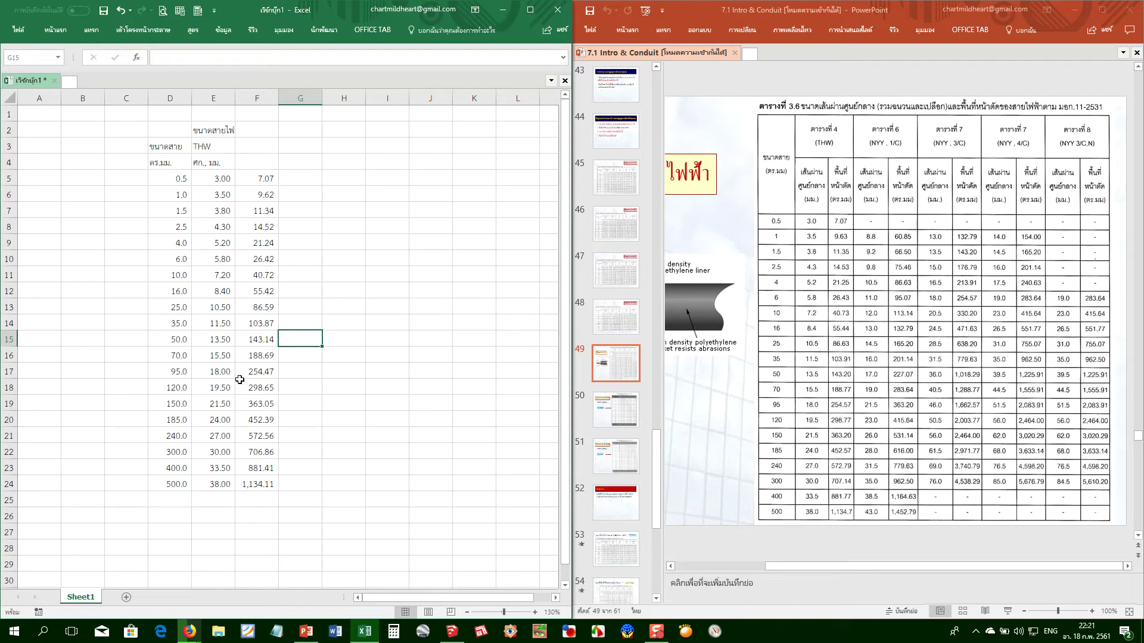
click(262, 370)
click(264, 339)
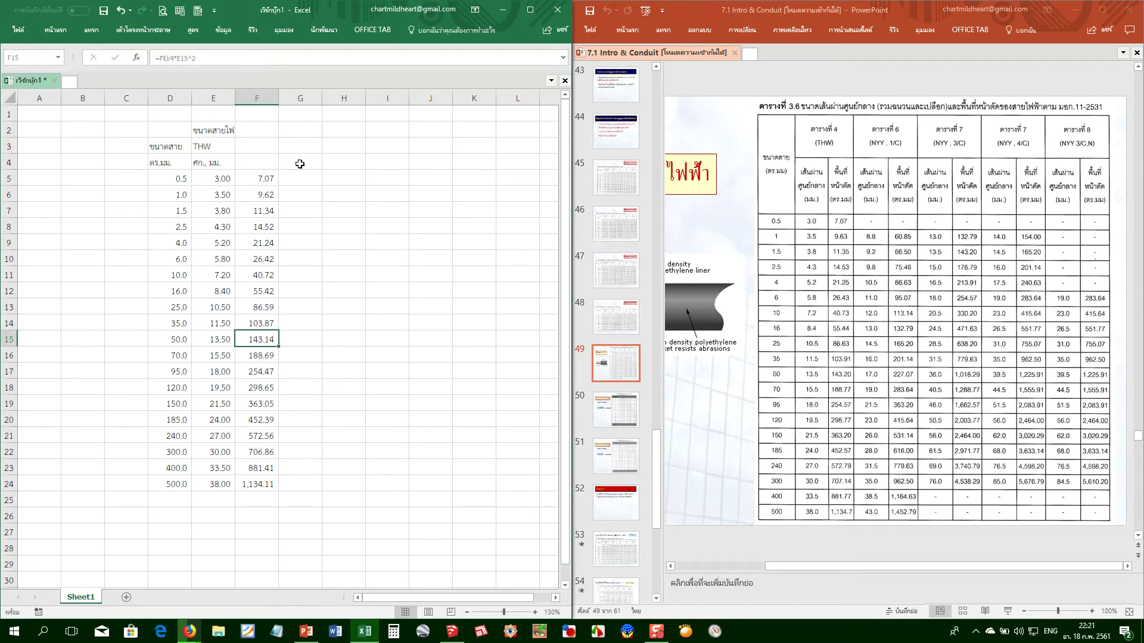
click(300, 151)
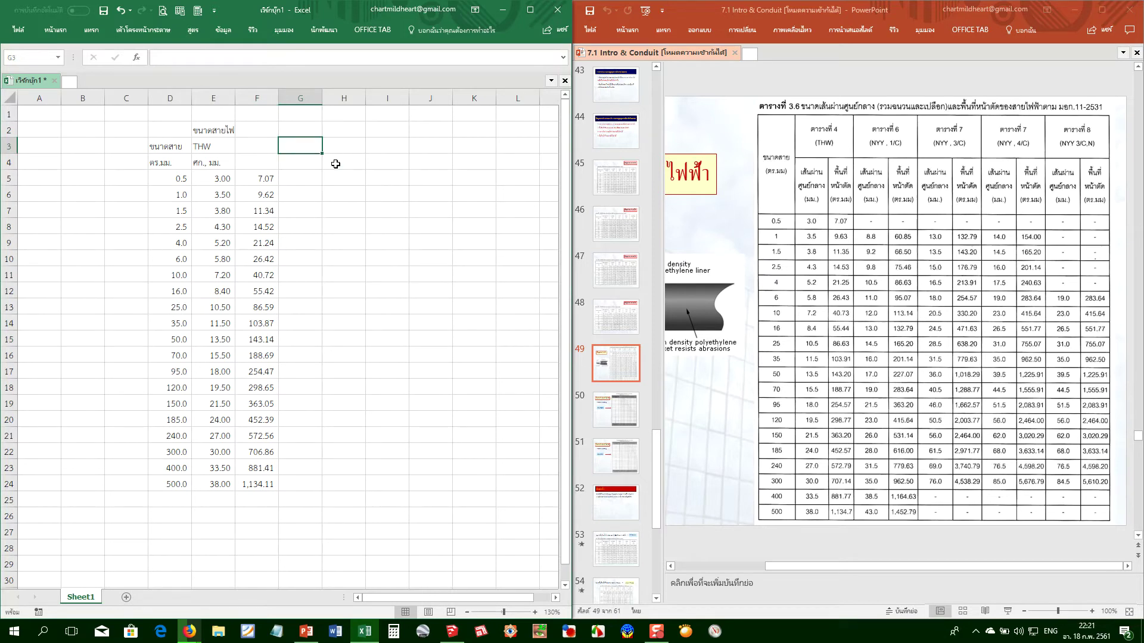
Enter the NYY, 1/C header in G3 and change the E4 unit label's alignment
text(NYY, 1/)
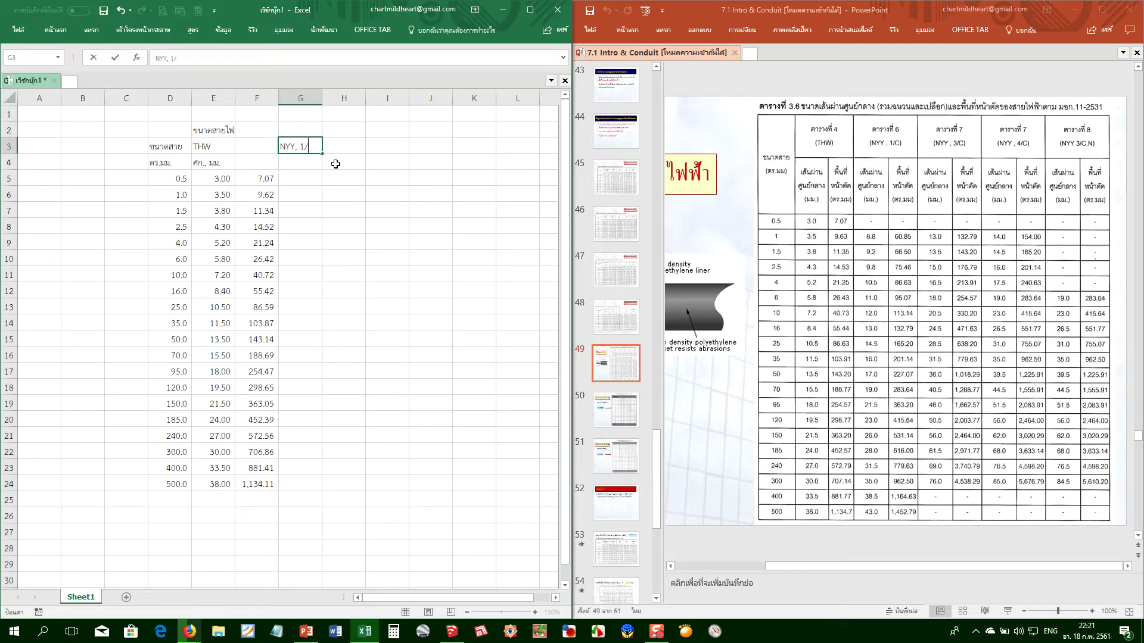
key(Tab)
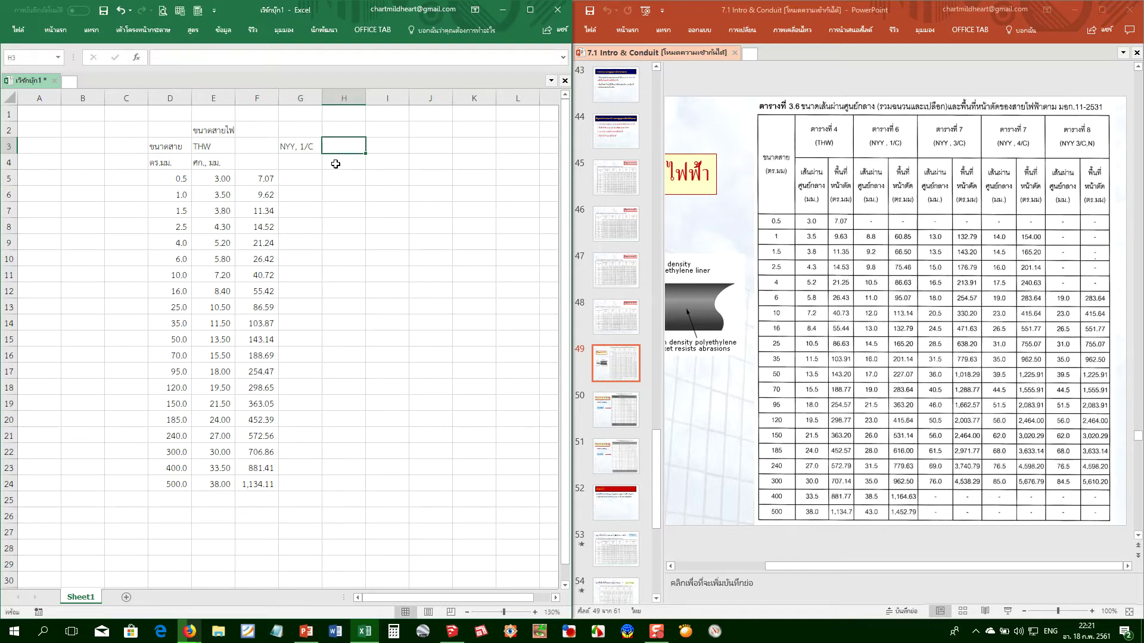
key(Down)
key(Left)
key(Left)
key(Left)
key(Left)
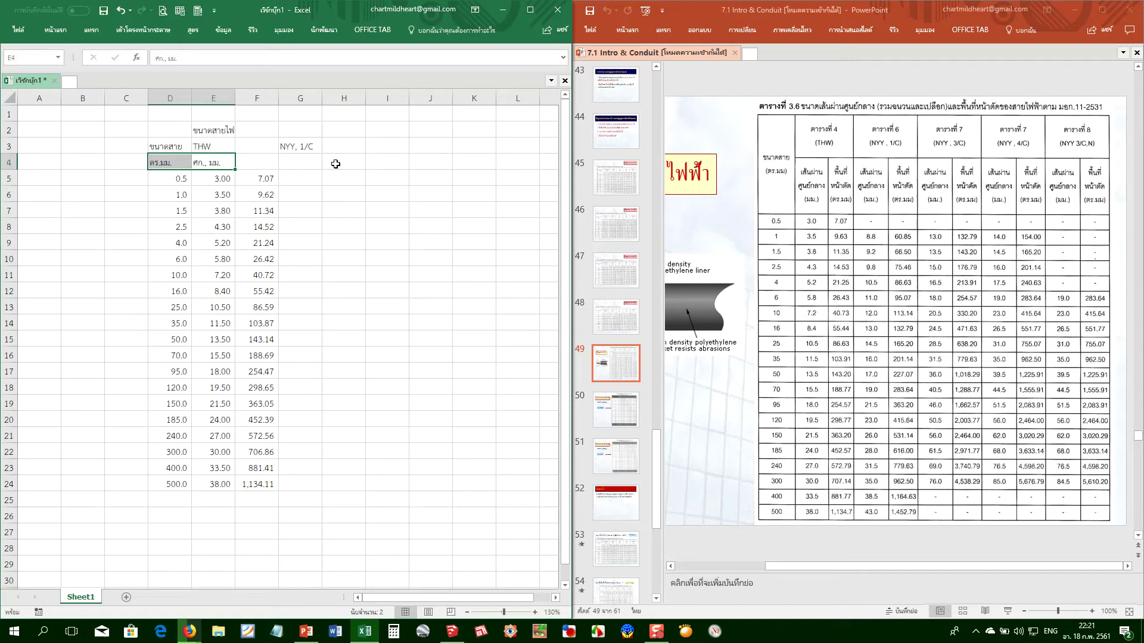
click(225, 159)
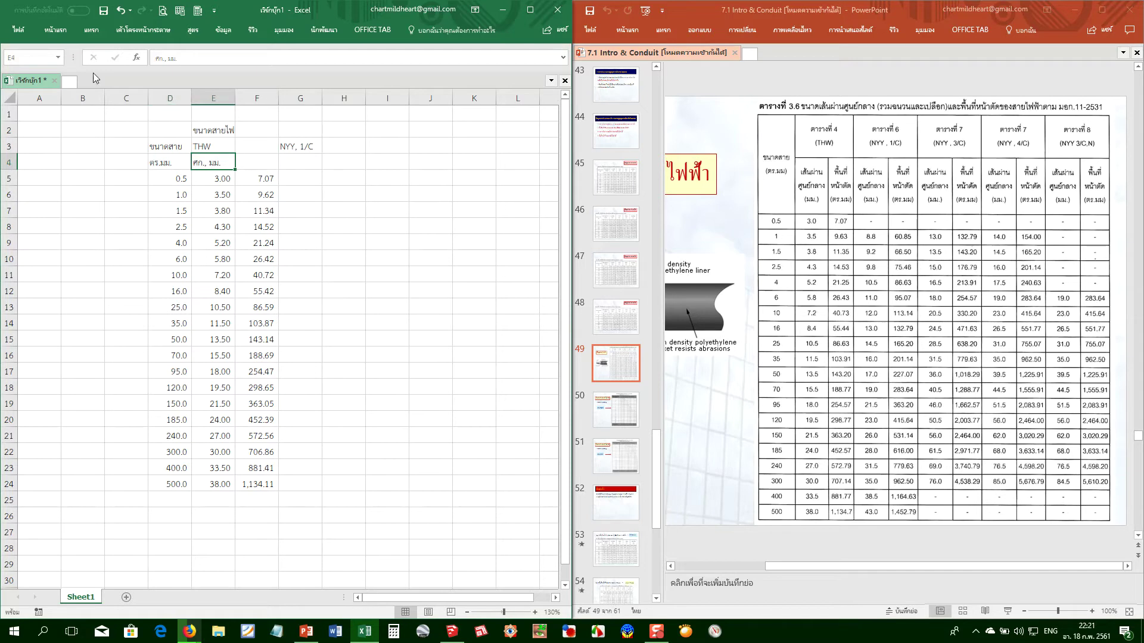
click(50, 27)
click(183, 71)
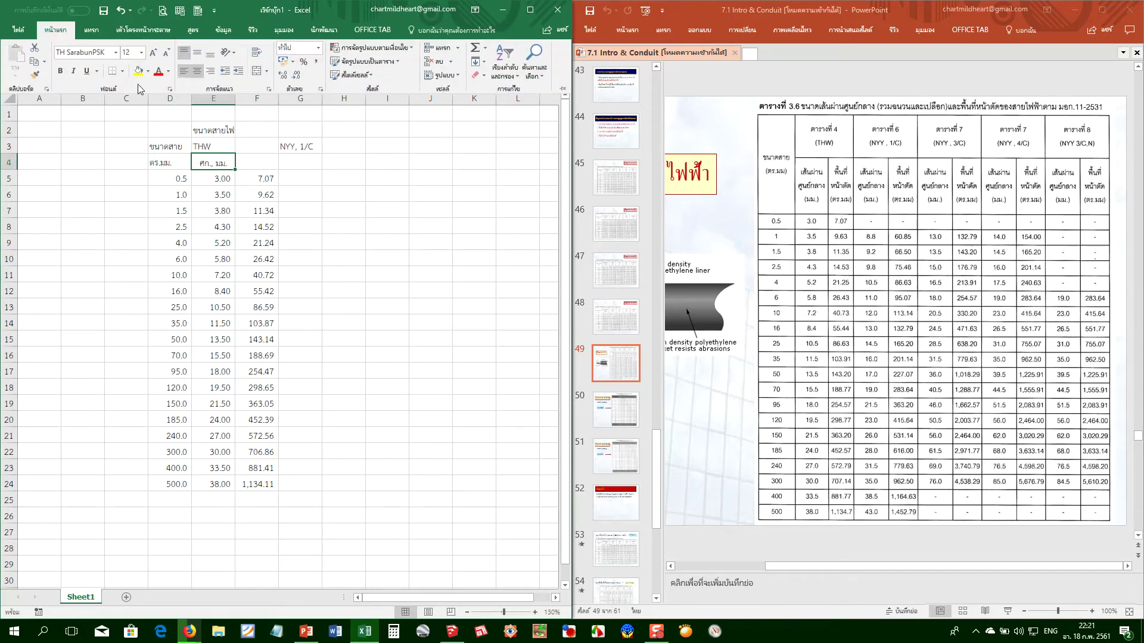
Copy the E4 unit label into G4 and enter 0 in G5
click(11, 97)
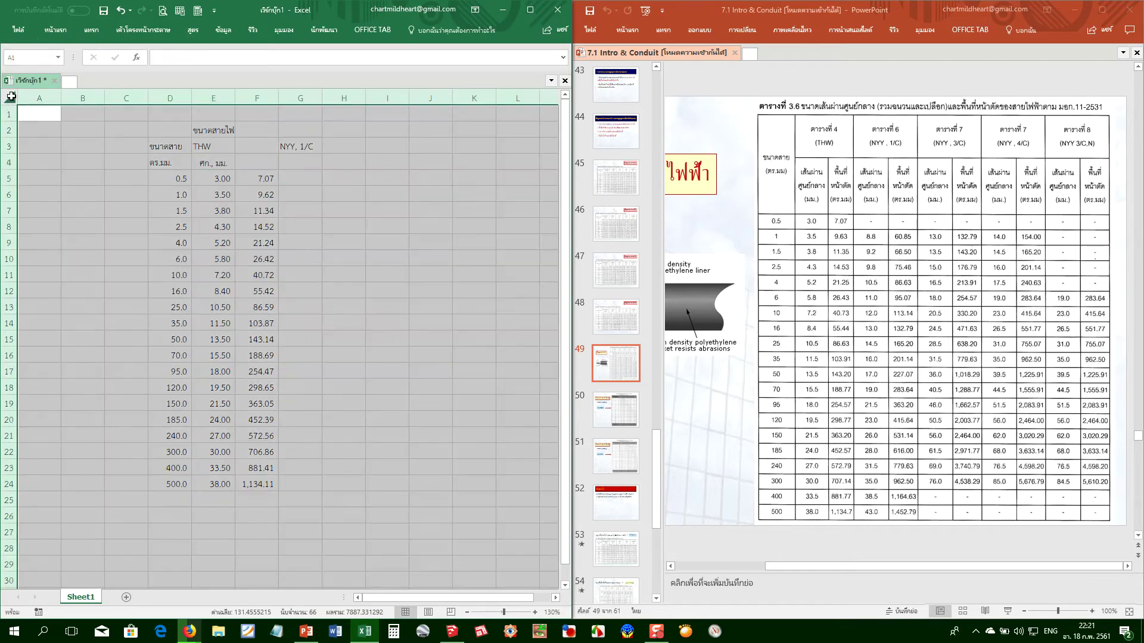
click(51, 30)
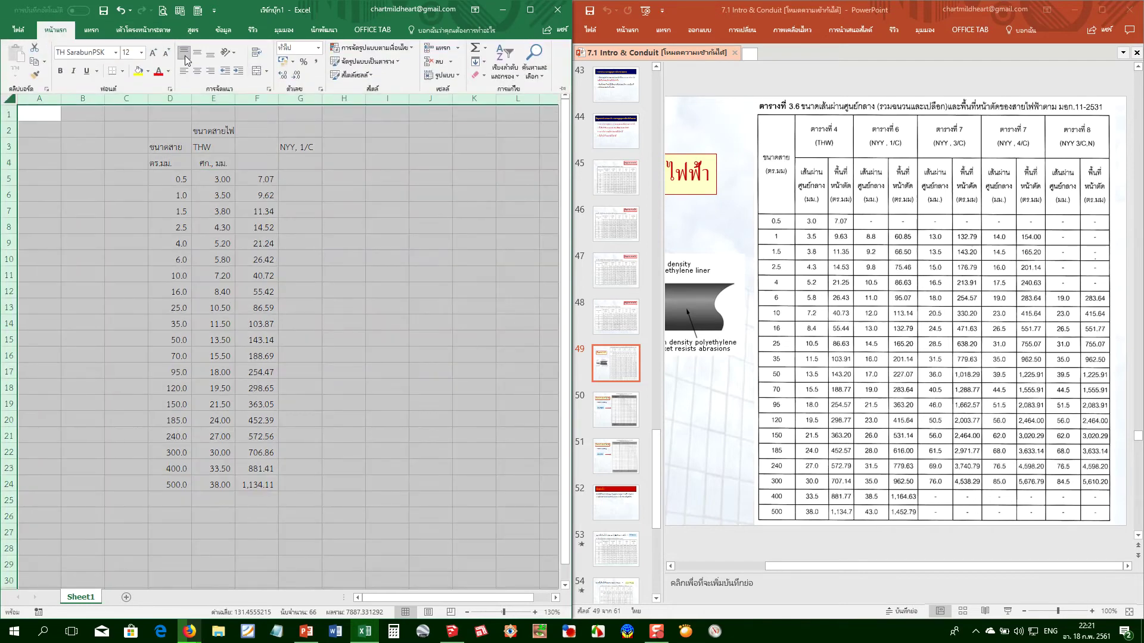
click(271, 174)
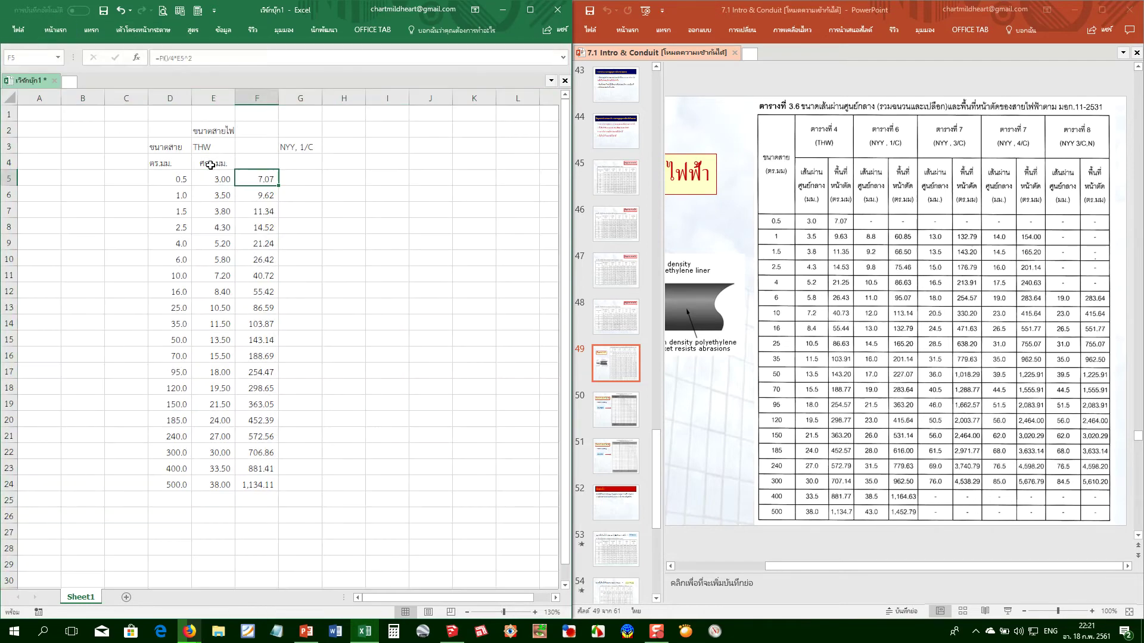
click(223, 162)
key(ctrl+c)
click(257, 162)
key(Right)
key(Return)
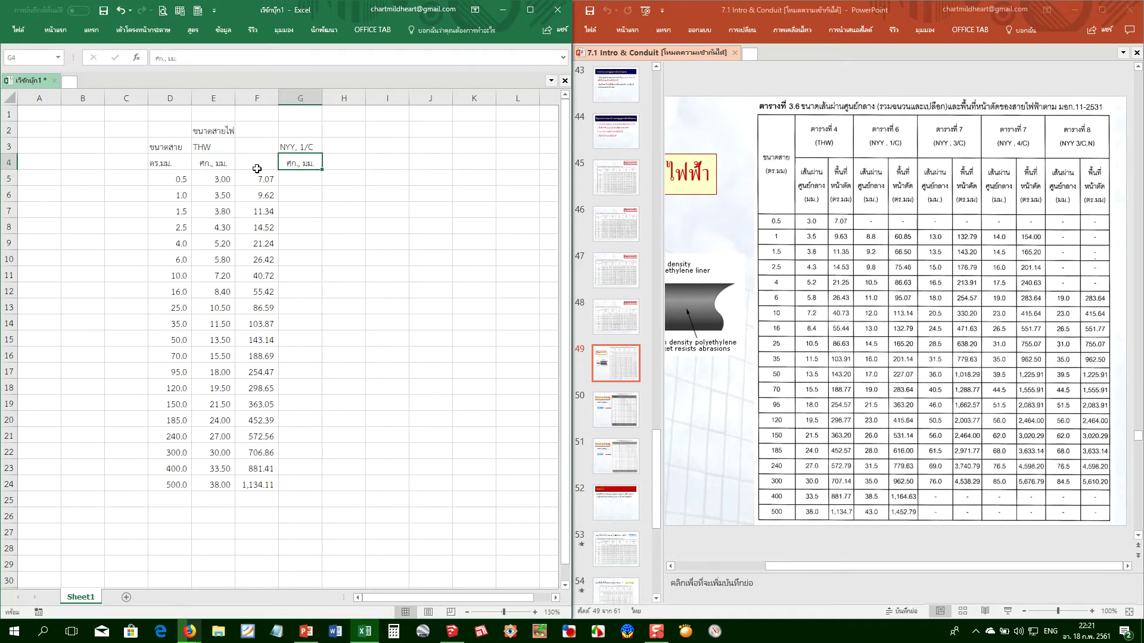
key(Down)
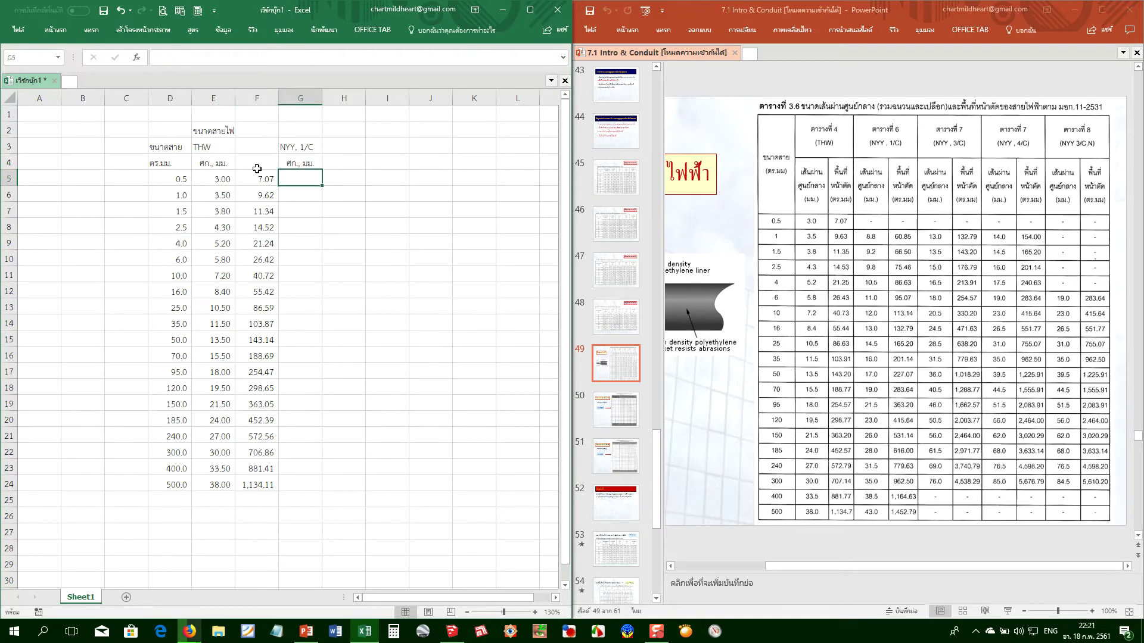
text(0)
key(Return)
Copy the THW diameters E5:E24, undoing an accidental paste over the F areas
key(Up)
click(257, 172)
key(Left)
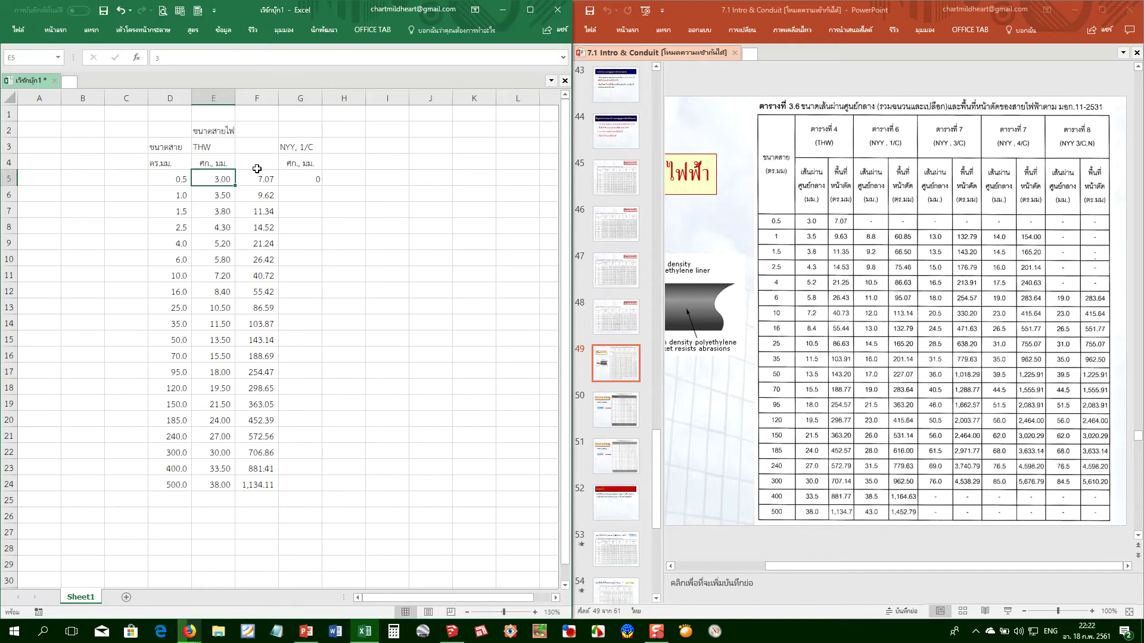
key(ctrl+shift+Down)
key(ctrl+c)
key(Right)
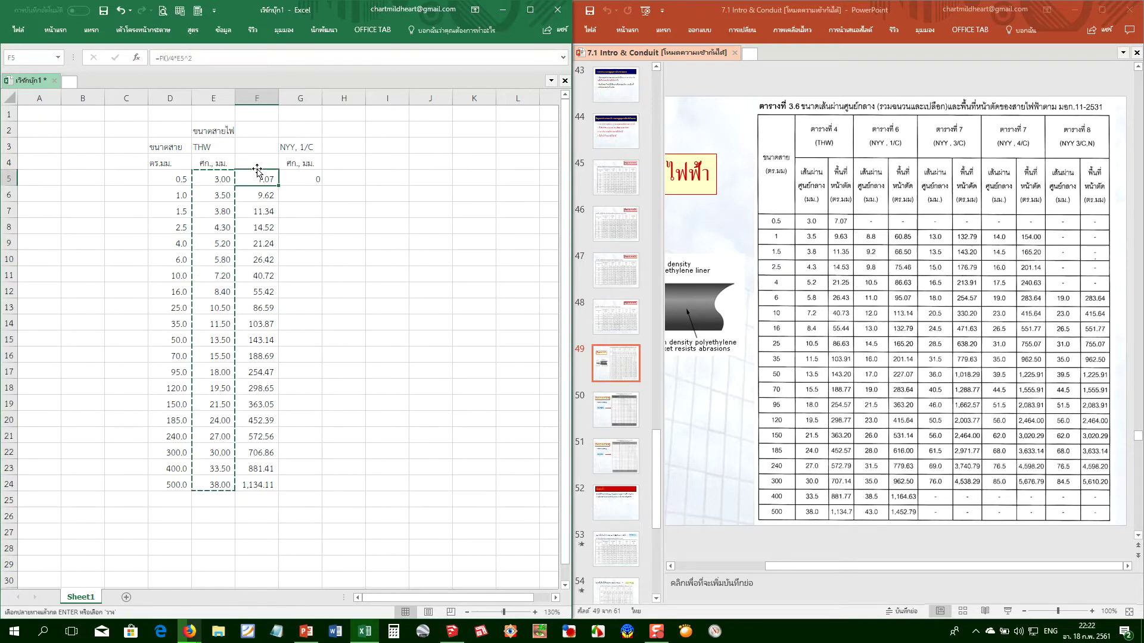
key(Return)
key(ctrl+z)
Paste the diameters into G5:G24, clear them again, and put a dash in G5
key(Right)
key(Right)
key(Left)
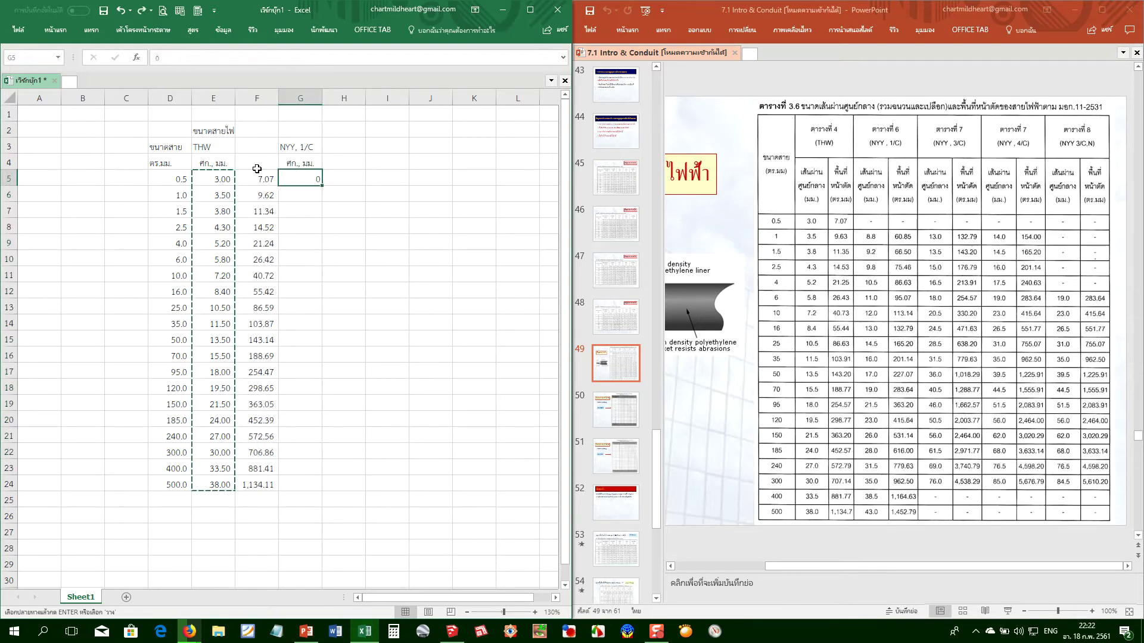
key(Return)
key(Down)
key(Up)
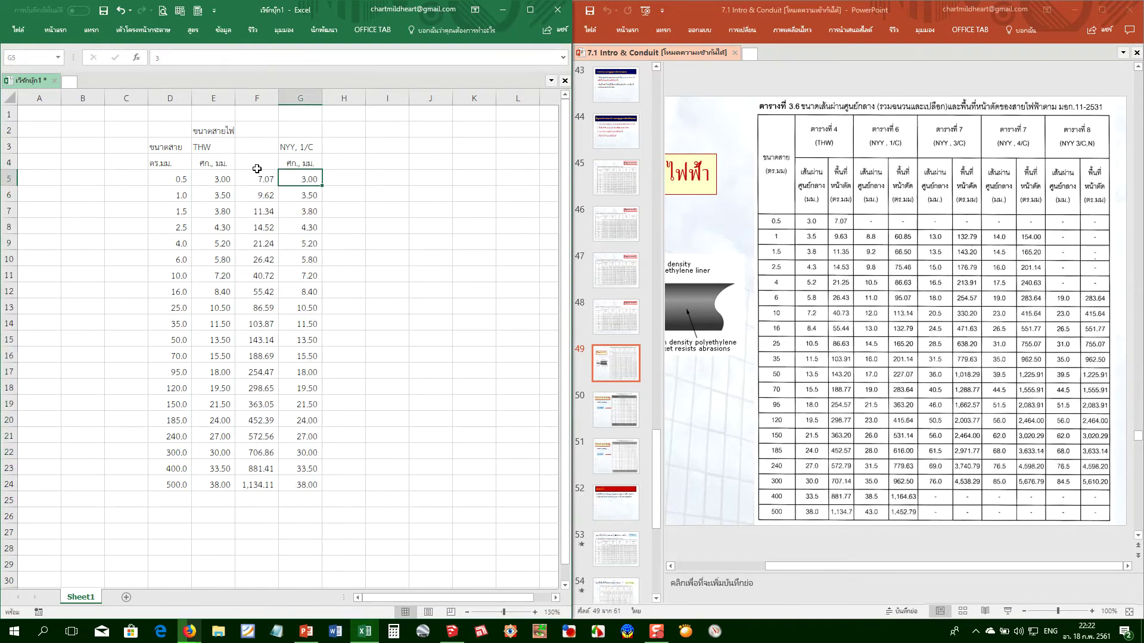
key(ctrl+shift+Down)
key(Delete)
key(Up)
key(Down)
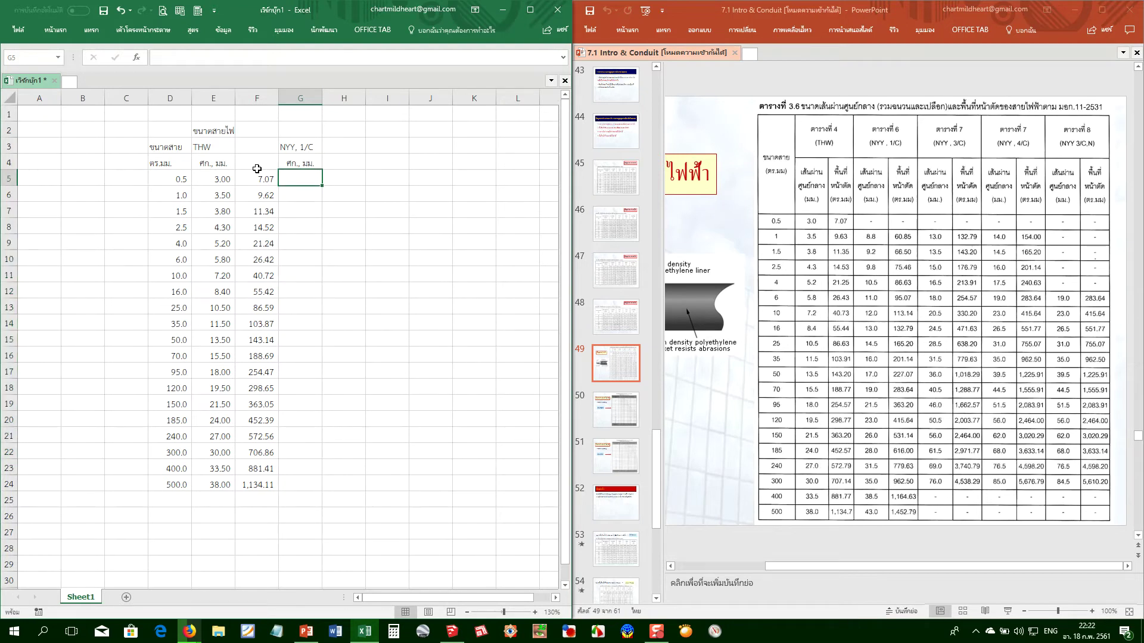
text(-)
key(Return)
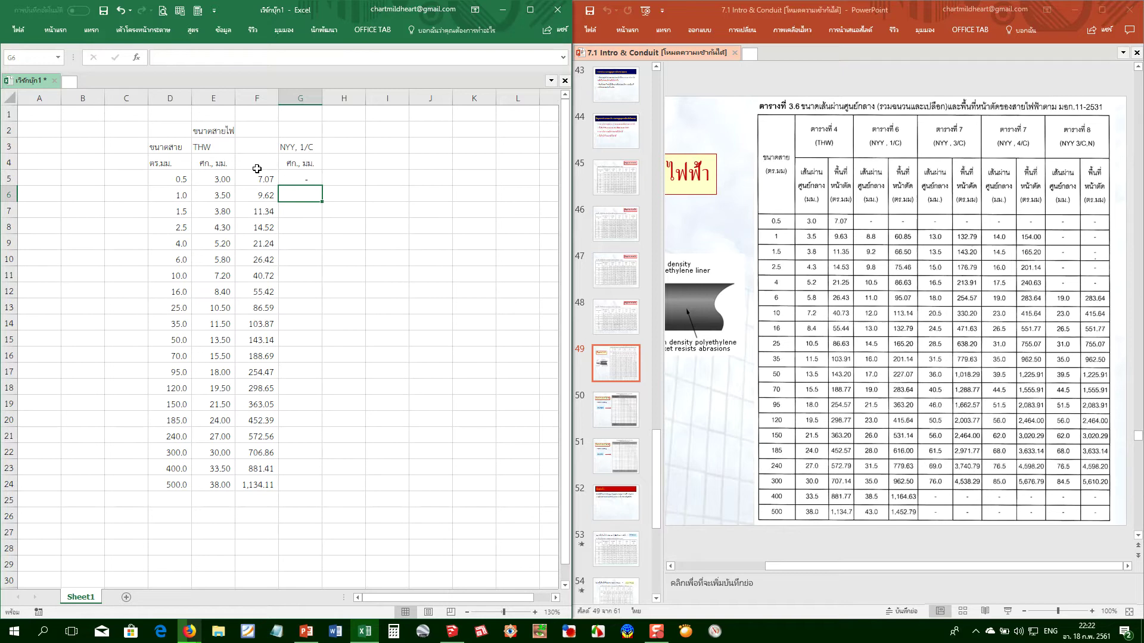
Enter NYY diameters 8.8, 9.2, 9.8, 10.5, 11, 12, 13, 14.5, 16, 17 in G6:G15
text(8.8)
key(Return)
text(9.2)
key(Return)
text(9.8)
key(Return)
text(10.5)
key(Return)
text(11)
key(Return)
text(12)
key(Return)
text(13)
key(Return)
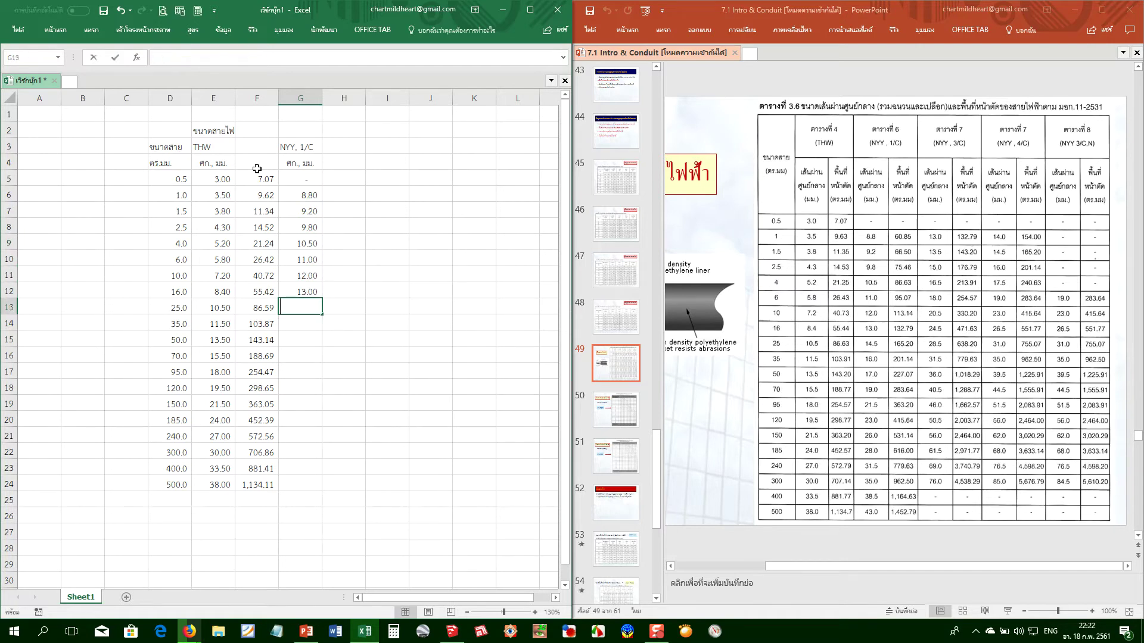
text(14.5)
key(Return)
text(16)
key(Return)
text(17)
key(Return)
Continue the NYY diameters with 19, 21.5, 23, 26, 28, 31.5, 35, 38.5, 43 in G16:G24
text(19)
key(Return)
text(21.5)
key(Return)
text(23)
key(Return)
text(26)
key(Return)
text(28)
key(Return)
text(31.5)
key(Return)
text(35)
key(Return)
text(38.5)
key(Return)
text(43)
key(Return)
key(Up)
key(Up)
key(Up)
key(Up)
key(Up)
key(Up)
key(Up)
key(Up)
key(Up)
key(Up)
key(Up)
key(Up)
key(Up)
key(Up)
key(Up)
key(Up)
key(Up)
key(Up)
key(Up)
key(Up)
key(Left)
key(Left)
Copy the E5:F24 diameter and area block into columns H and I starting at H5
key(shift+Right)
key(shift+Down)
key(shift+Down)
key(shift+Down)
key(shift+Down)
key(shift+Down)
key(shift+Down)
key(shift+Down)
key(shift+Down)
key(shift+Down)
key(shift+Down)
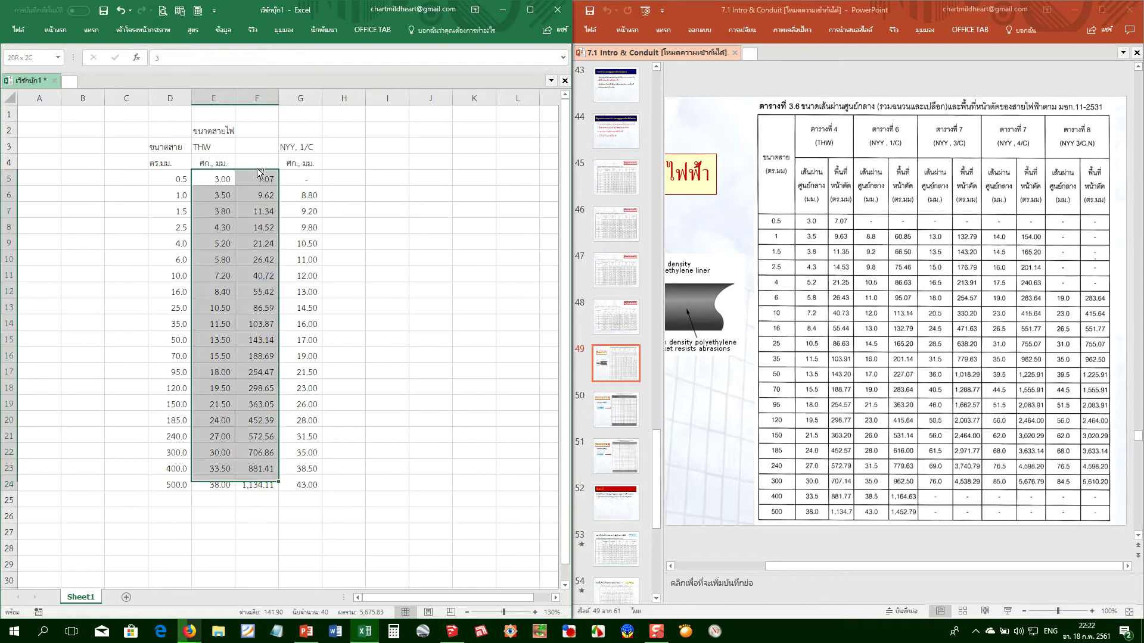
key(ctrl+c)
key(Right)
key(Right)
key(Right)
key(Right)
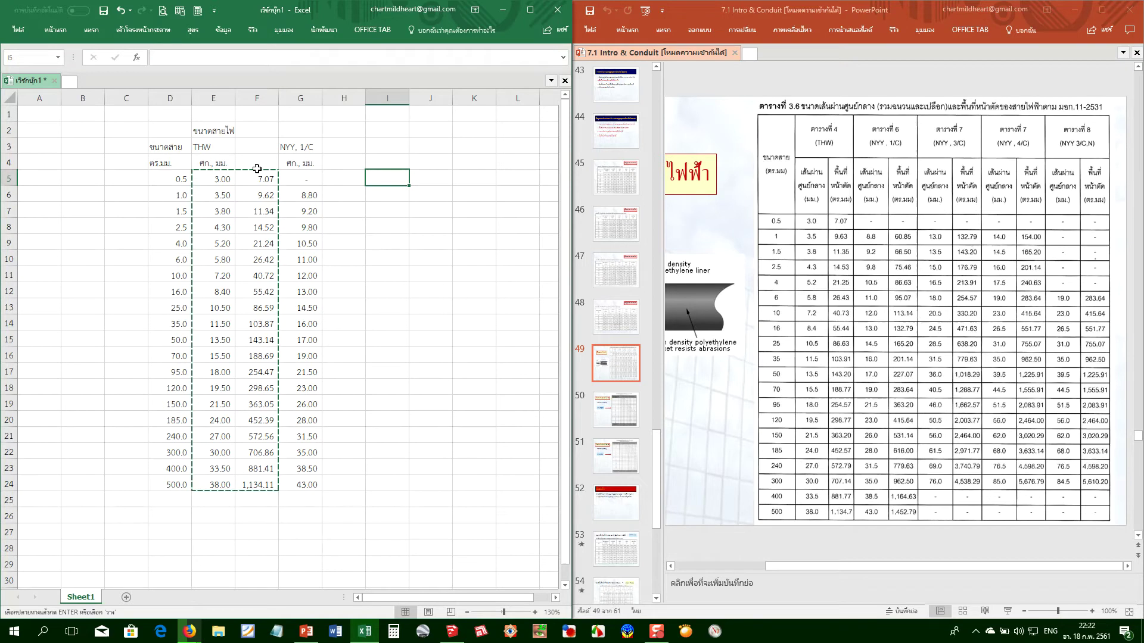
key(Left)
key(Return)
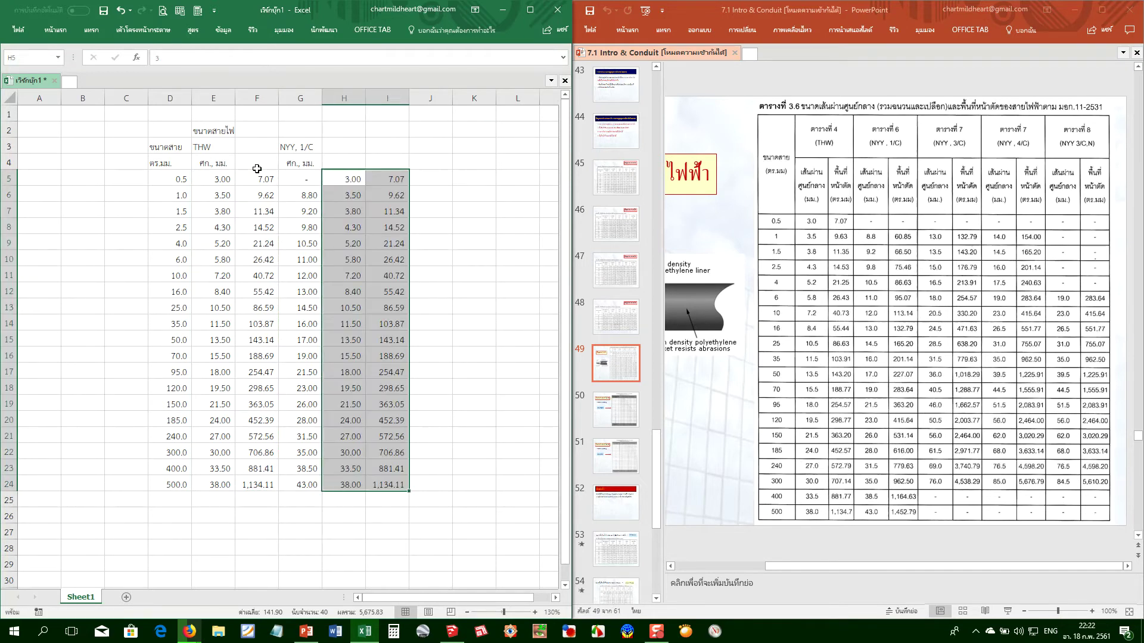
key(shift+BackSpace)
Clear the copied diameters from H5:H24
key(shift+Right)
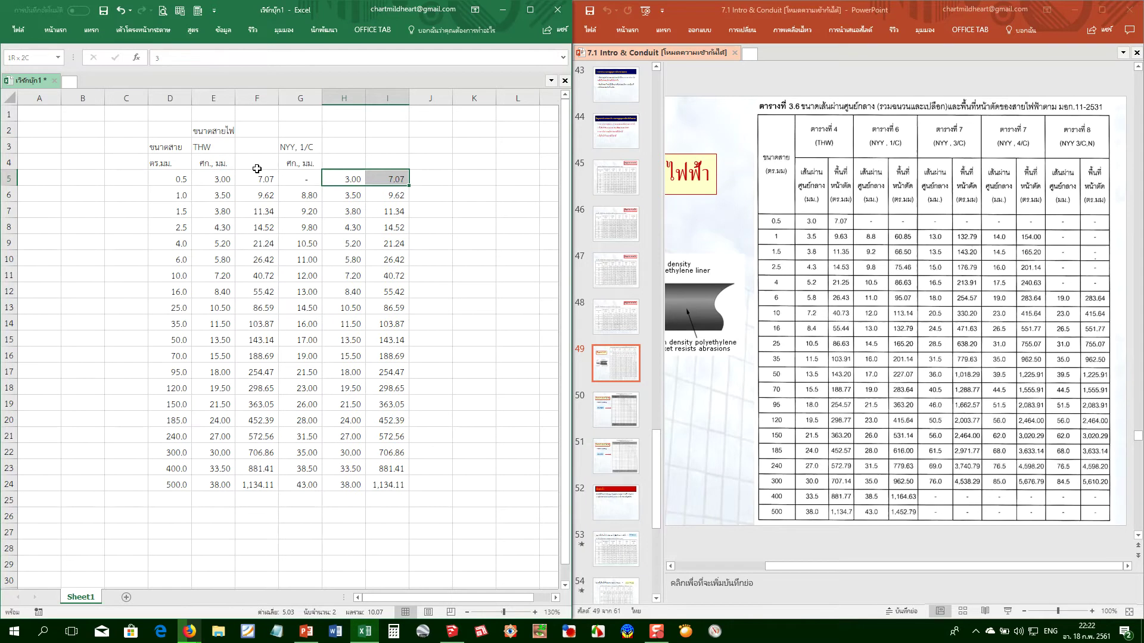
key(ctrl+shift+Down)
key(shift+Left)
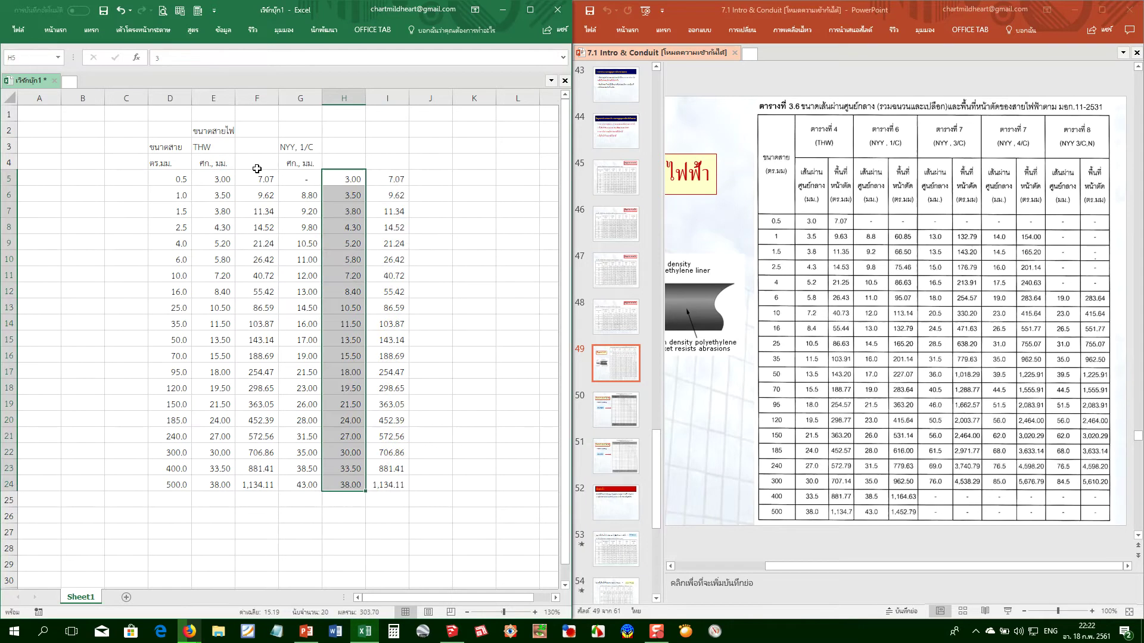
key(Delete)
Copy the NYY, 1/C diameters from G5:G24 into I5:I24
key(Right)
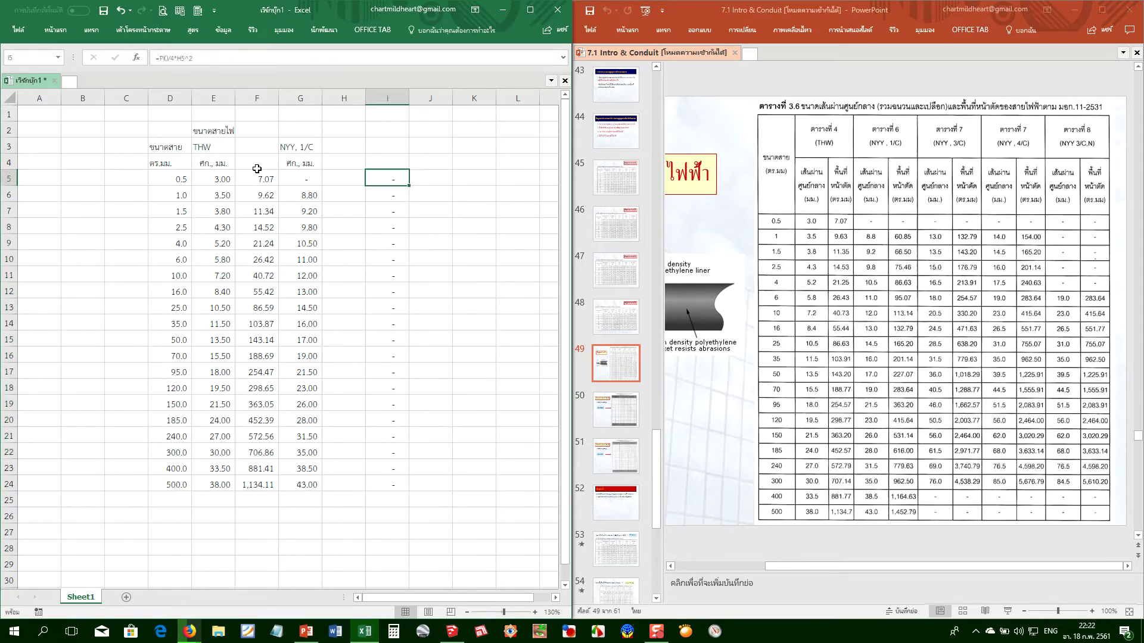
key(Left)
key(Left)
key(Left)
key(Right)
key(ctrl+shift+Down)
key(ctrl+c)
key(Right)
key(Right)
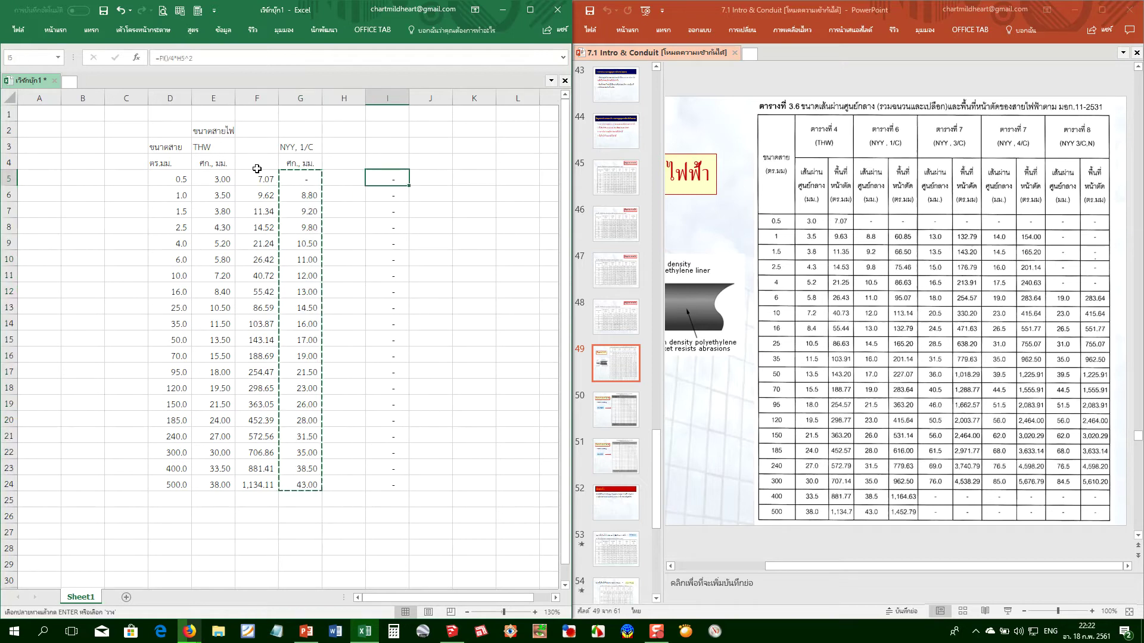
key(Return)
Copy the NYY, 1/C header and units label from G3:G4 into I3:I4
key(Up)
key(Up)
key(Left)
key(Left)
key(ctrl+c)
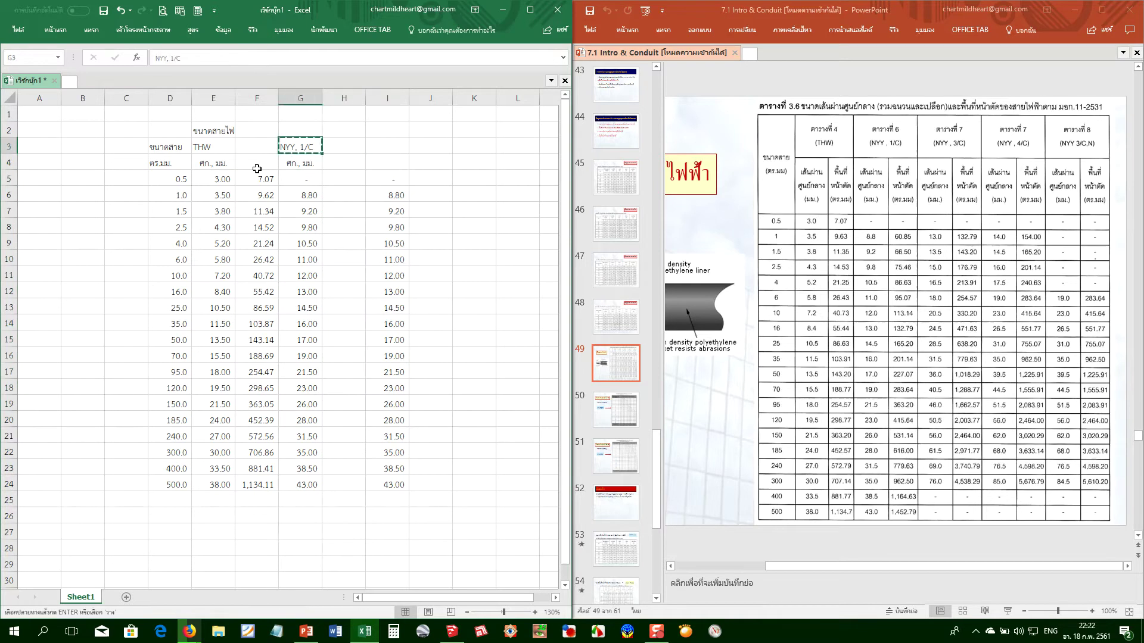
key(Right)
key(Right)
key(Return)
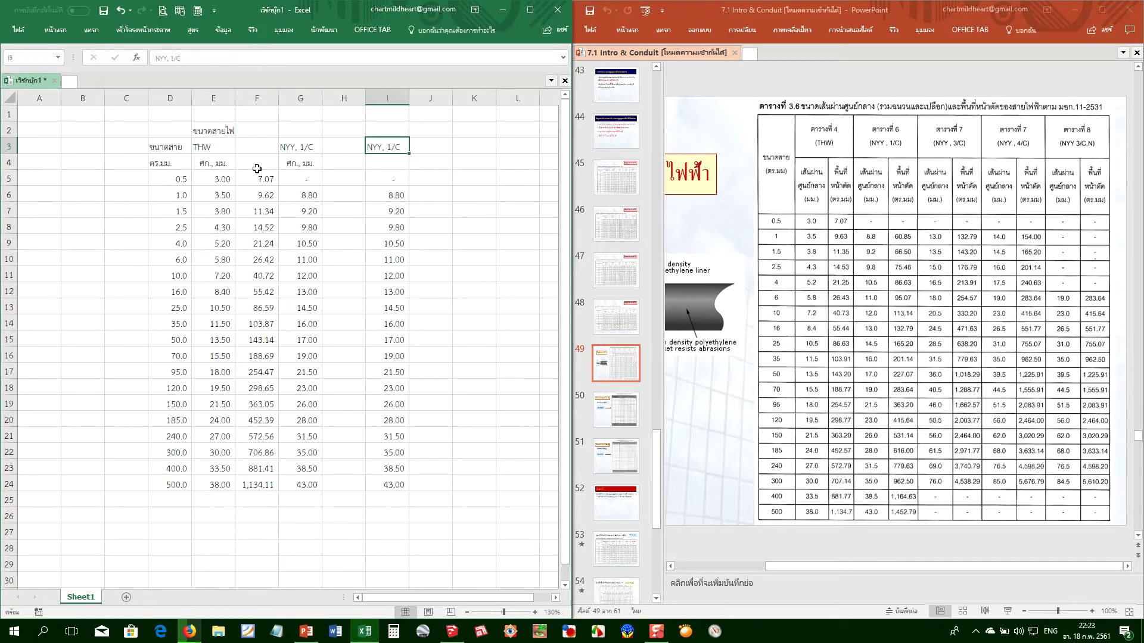
key(Down)
key(Left)
key(Left)
key(ctrl+c)
key(Right)
key(Right)
key(Return)
key(Up)
Edit the I3 header, replacing the 1 with 3
key(F2)
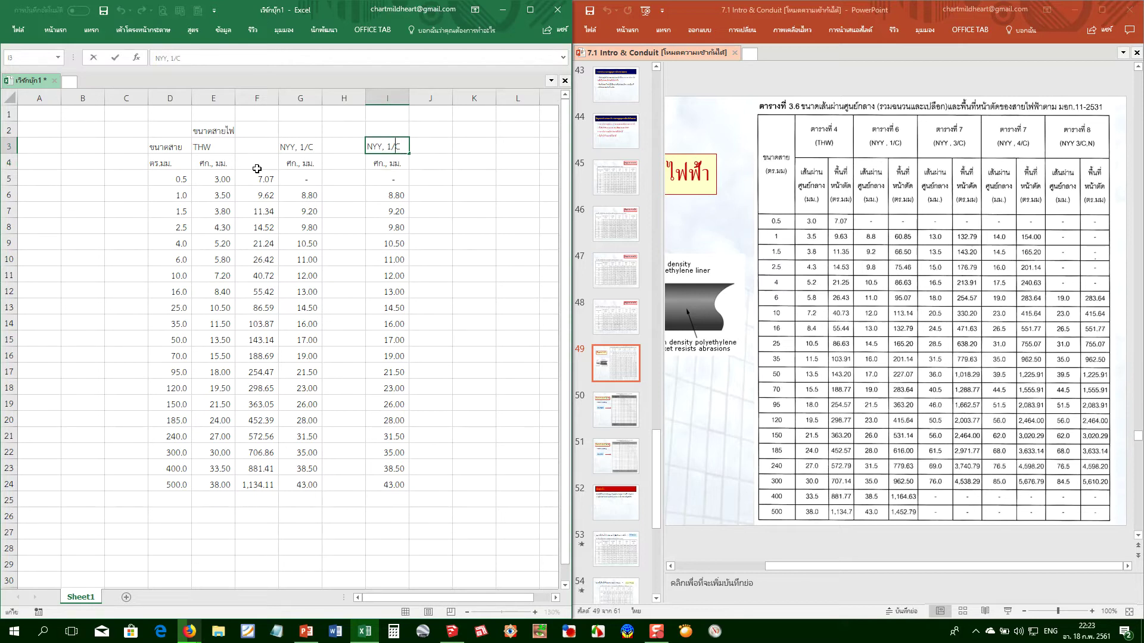
key(BackSpace)
text(3)
Confirm the NYY, 3/C header and enter diameters 13, 13.5, 15, 16.5, 18, 20.5, 24.5, 28.5, 31.5 in I6:I14
key(Tab)
key(Left)
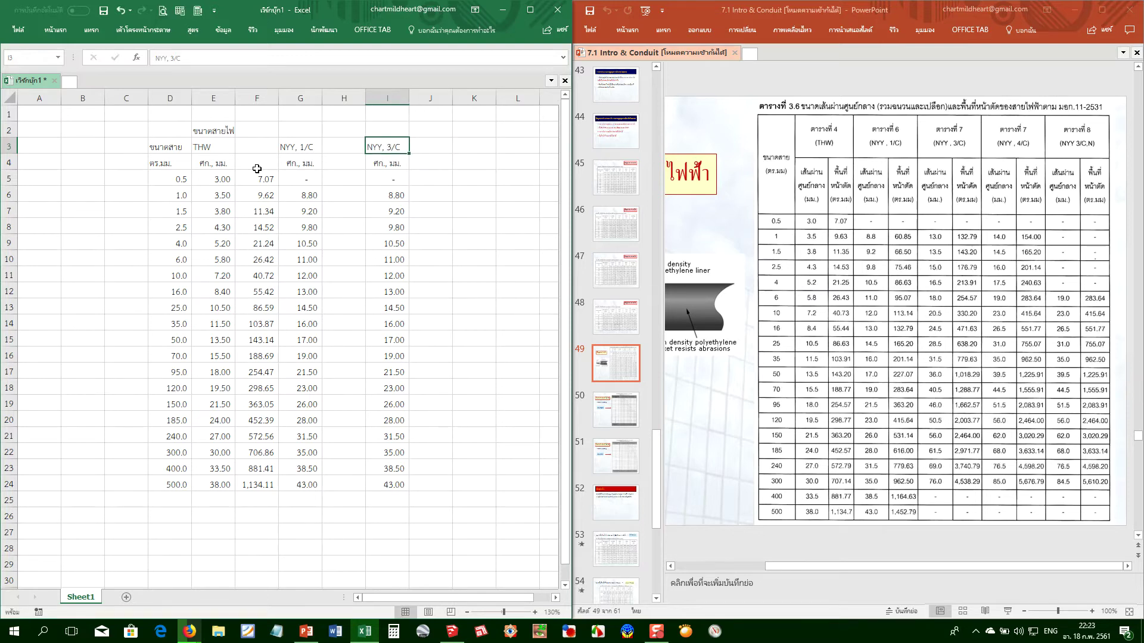
key(Down)
key(Down)
key(Down)
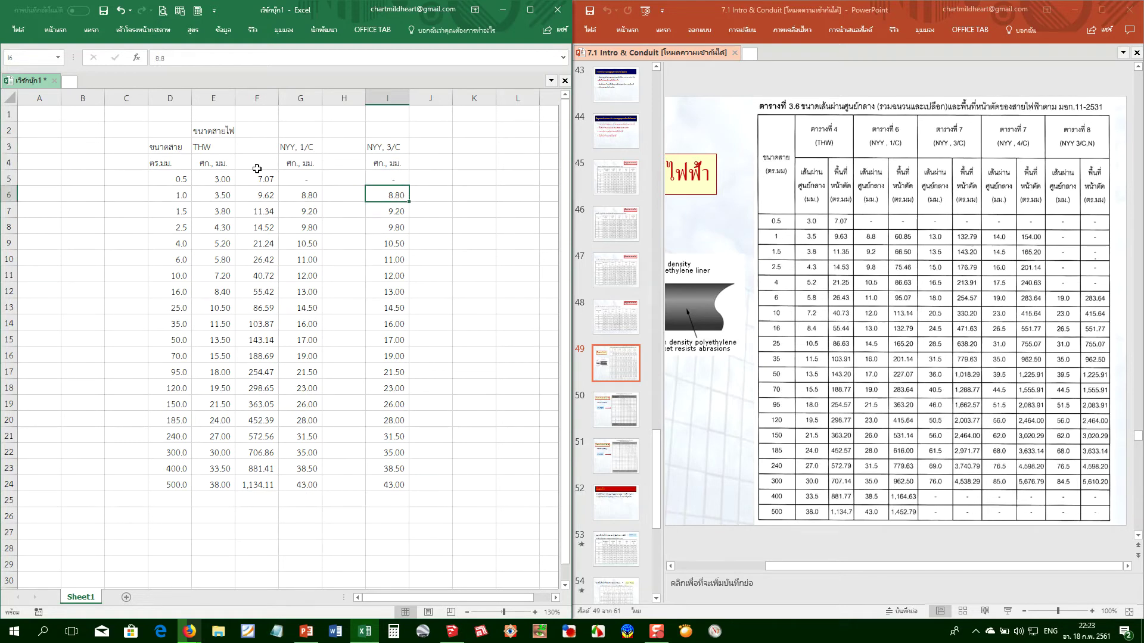
text(13)
key(Return)
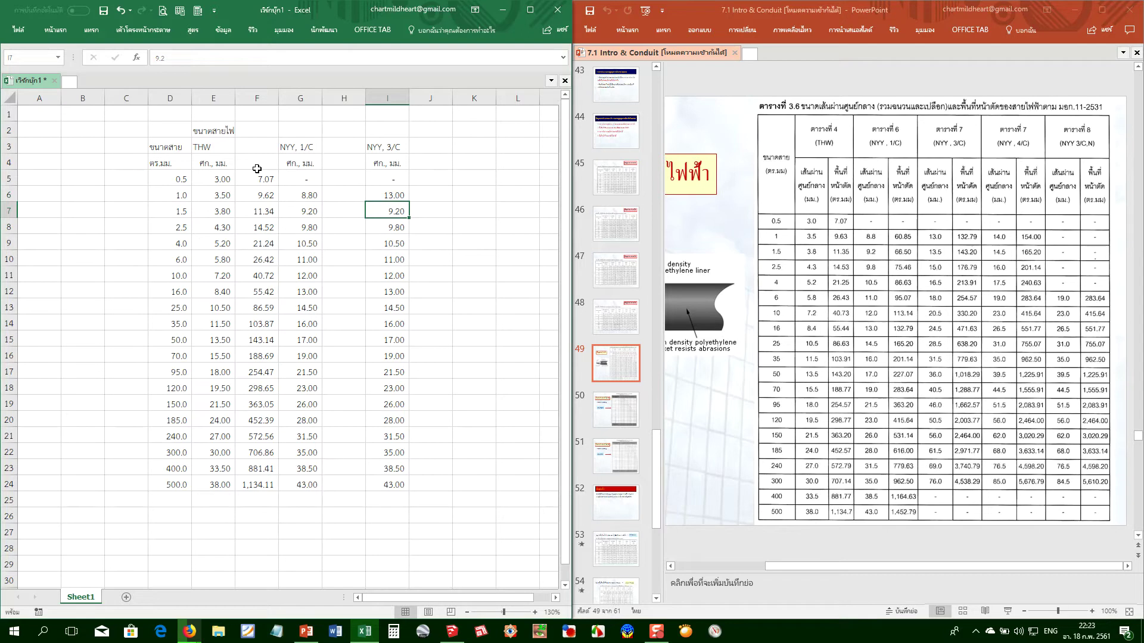
text(13.5)
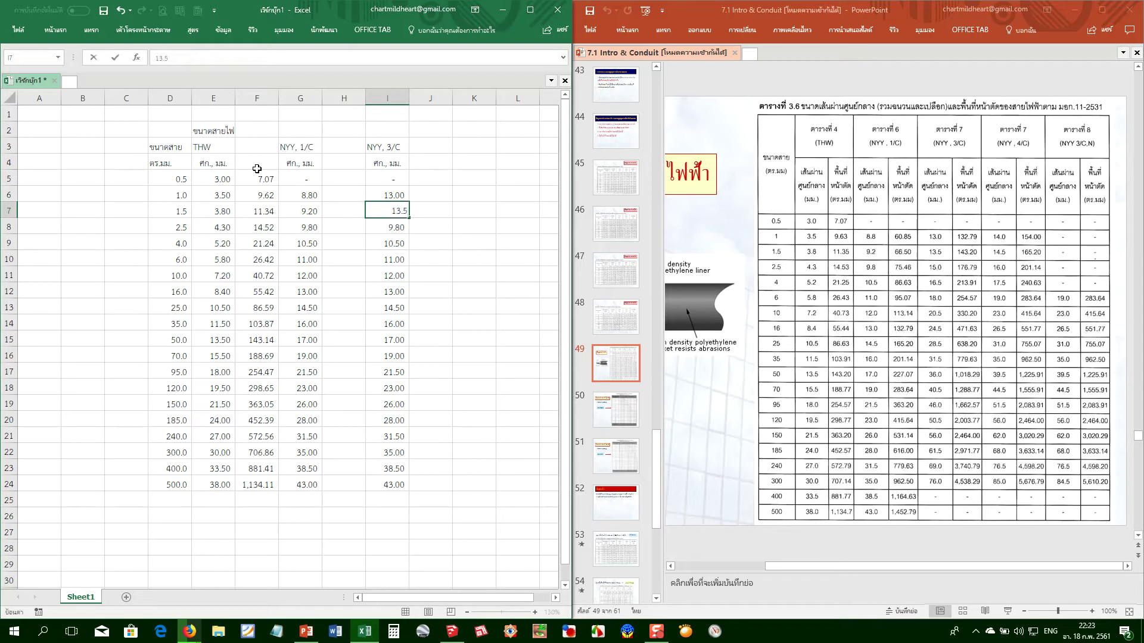
key(Return)
text(15)
key(Return)
text(16.5)
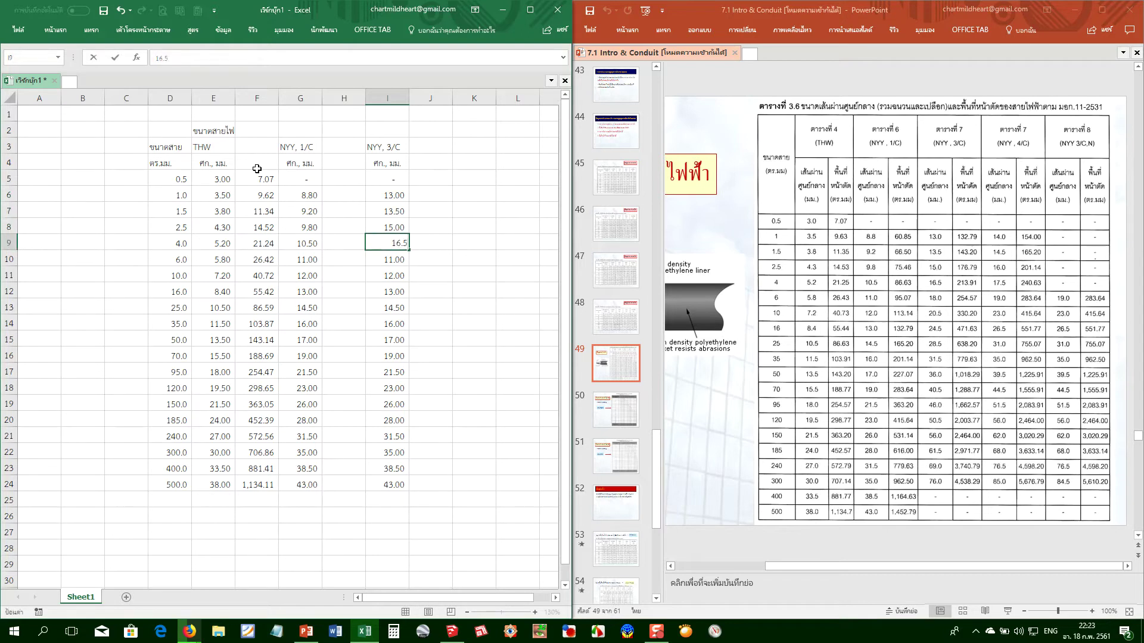
key(Return)
text(18)
key(Return)
text(20.5)
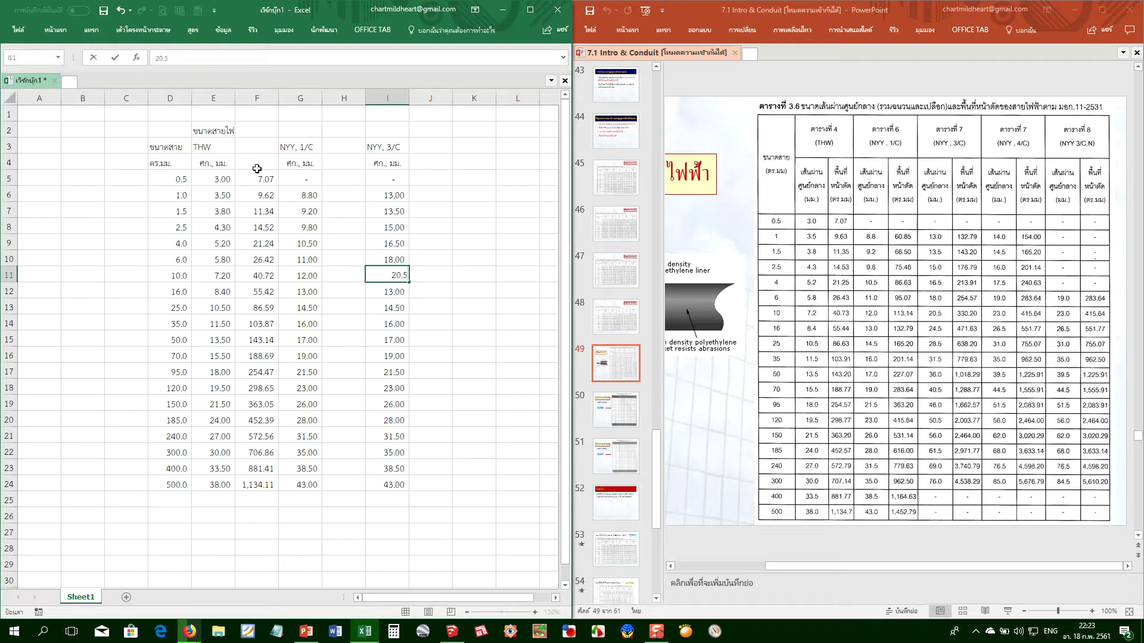
key(Return)
text(24.5)
key(Return)
text(28.5)
key(Return)
text(31.5)
key(Return)
Enter diameters 36, 40.5, 46, 50.5, 56, 61.5, 69 and 76 in I15:I22
text(3)
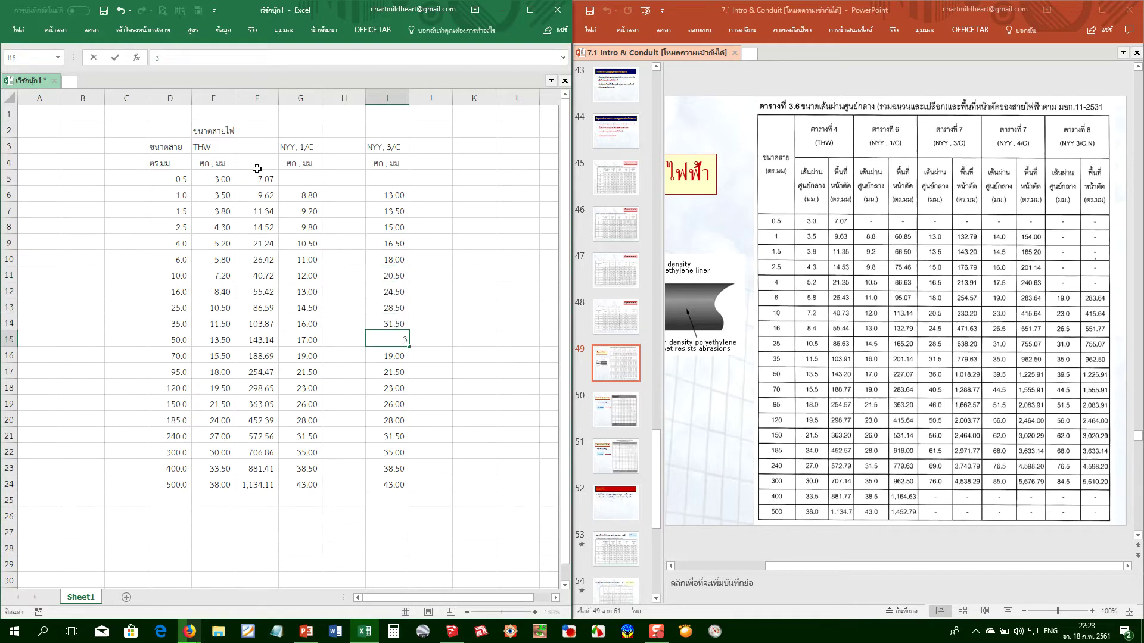
text(6)
key(Return)
text(40.5)
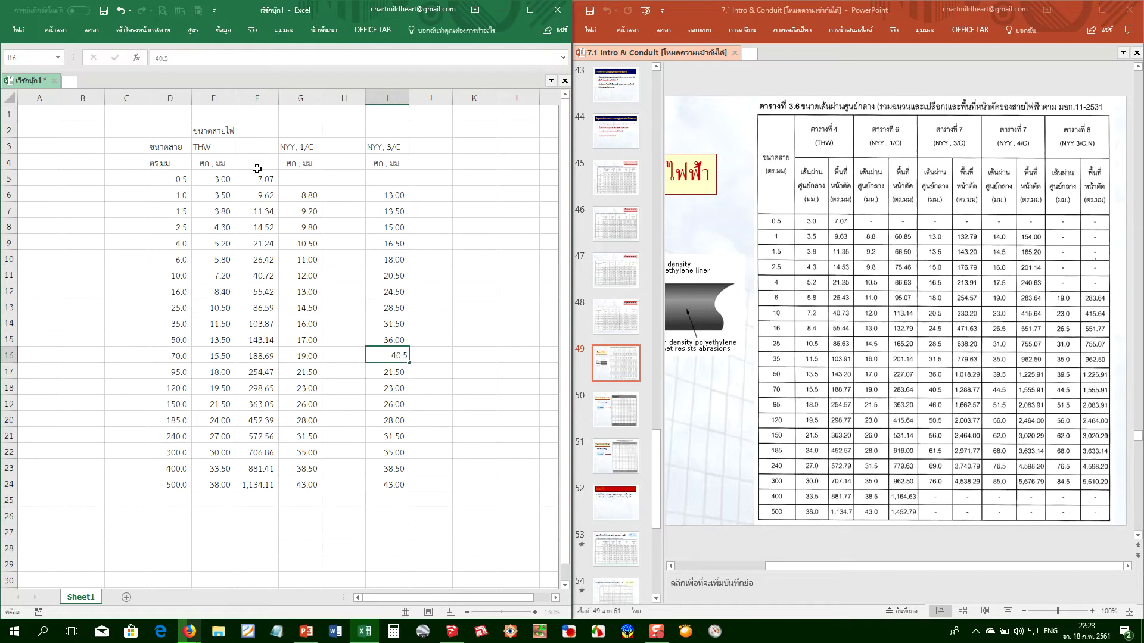
key(Return)
text(46)
key(Return)
text(50.5)
key(Return)
text(56)
key(Return)
text(61.5)
key(Return)
text(69)
key(Return)
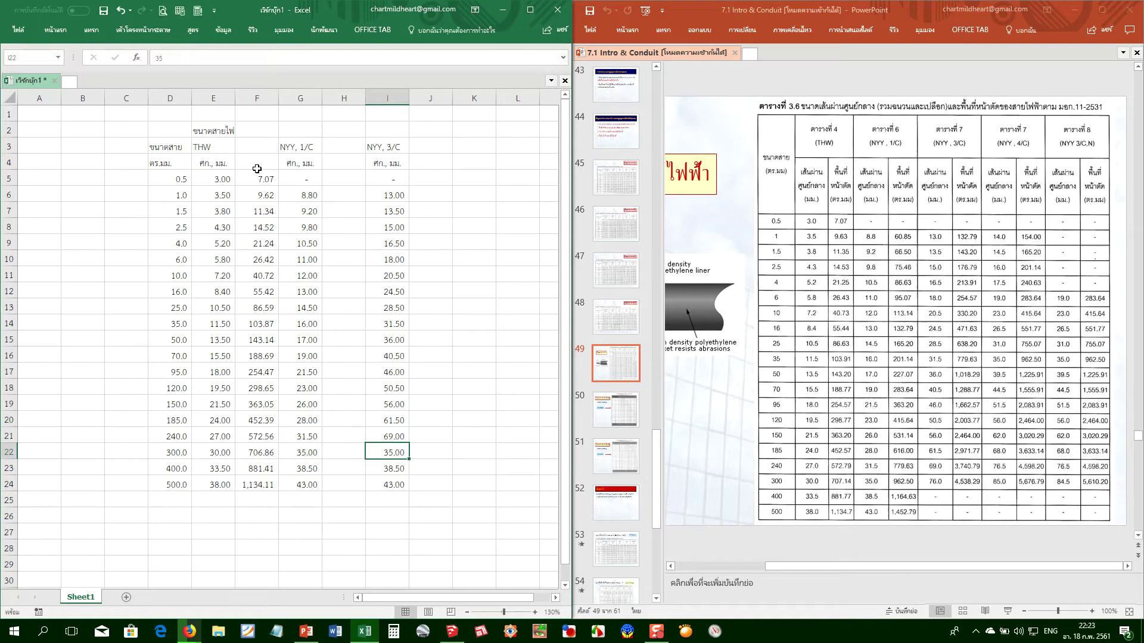
text(76)
key(Return)
Fill I23:I24 with dashes, then select column I from header to row 24
key(shift+Down)
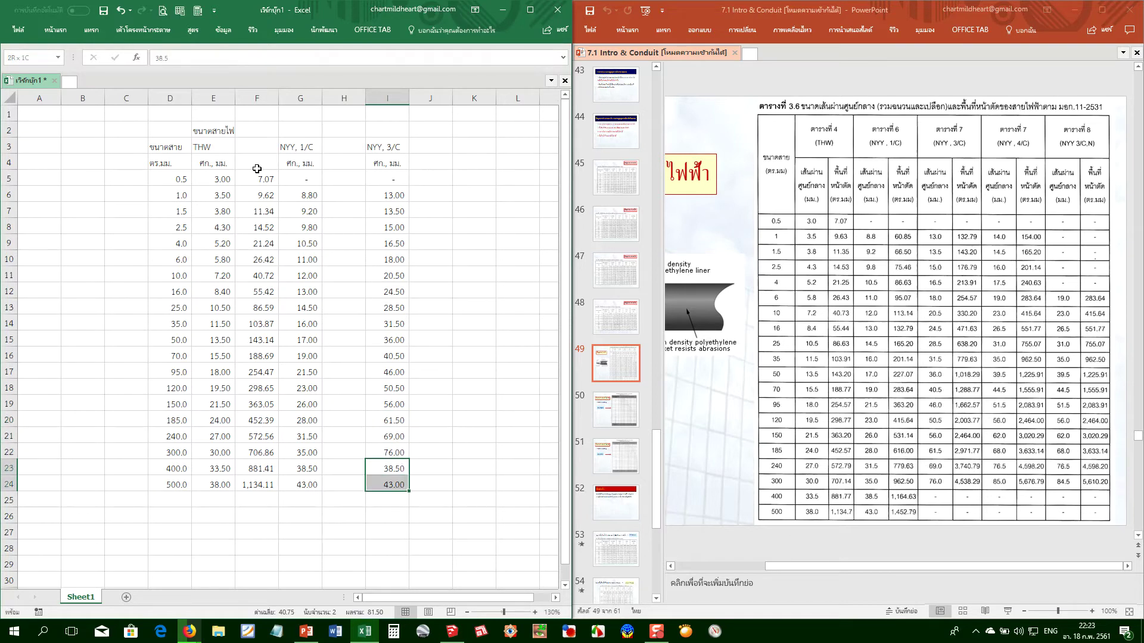
text(-)
key(ctrl+Return)
key(ctrl+Up)
key(ctrl+shift+Down)
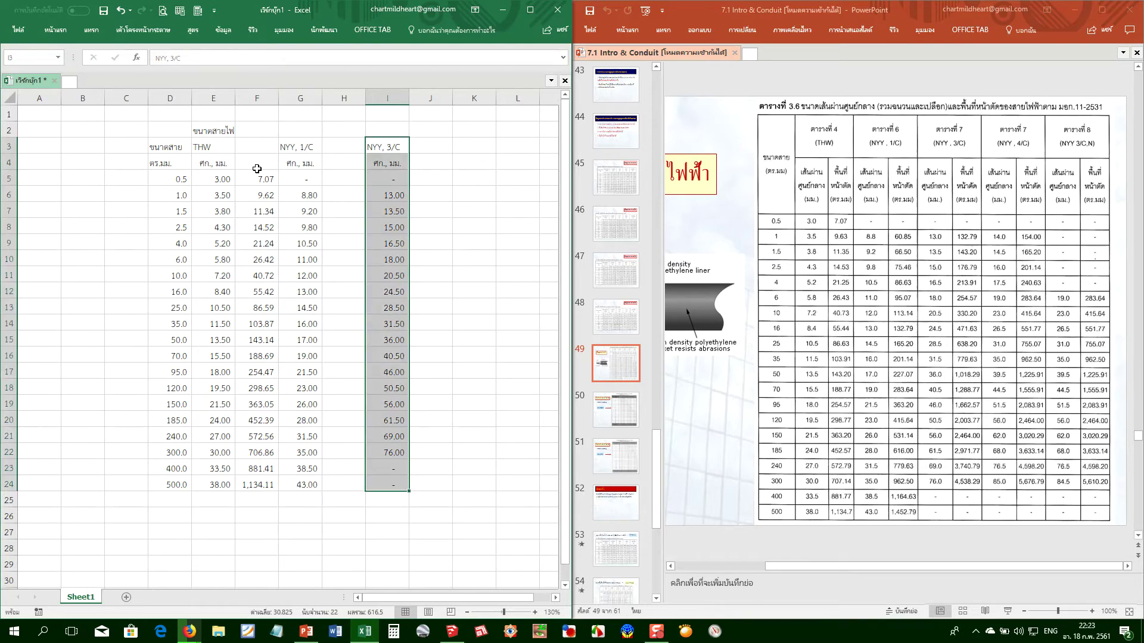
Copy the NYY, 3/C column into column K and rename its header NYY, 4/C
key(ctrl+c)
key(Right)
key(Right)
key(Return)
key(Down)
key(Up)
key(F2)
key(Left)
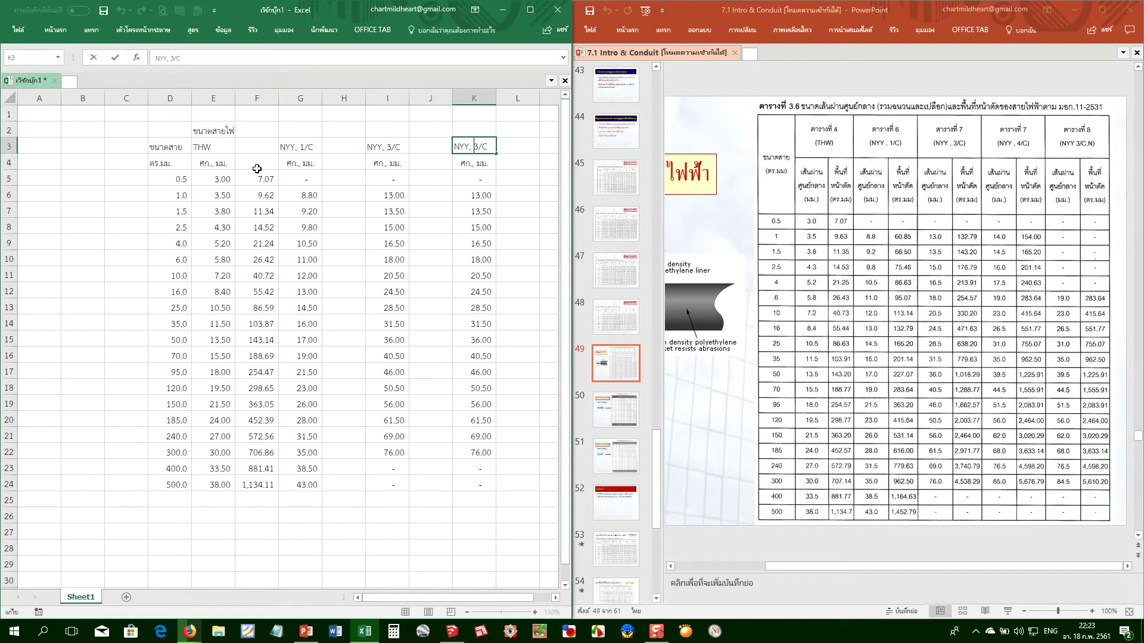
text(4)
key(Return)
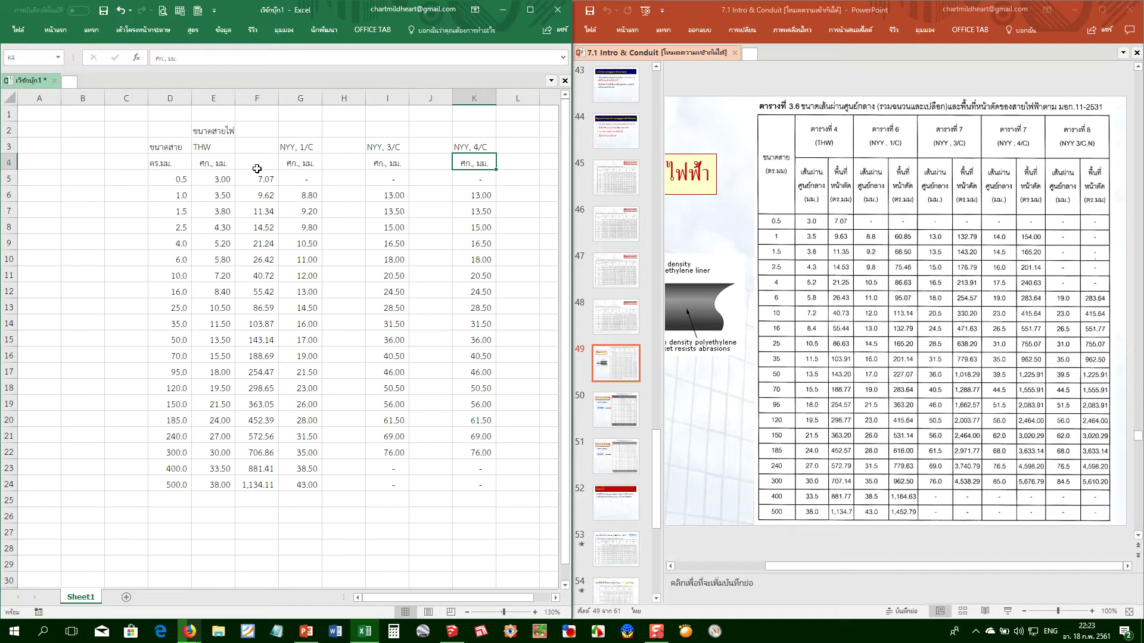
Enter diameters 14, 14.5, 16, 17.5, 19, 23, 26.5, 31 and 35 in K6:K14
key(Down)
key(Down)
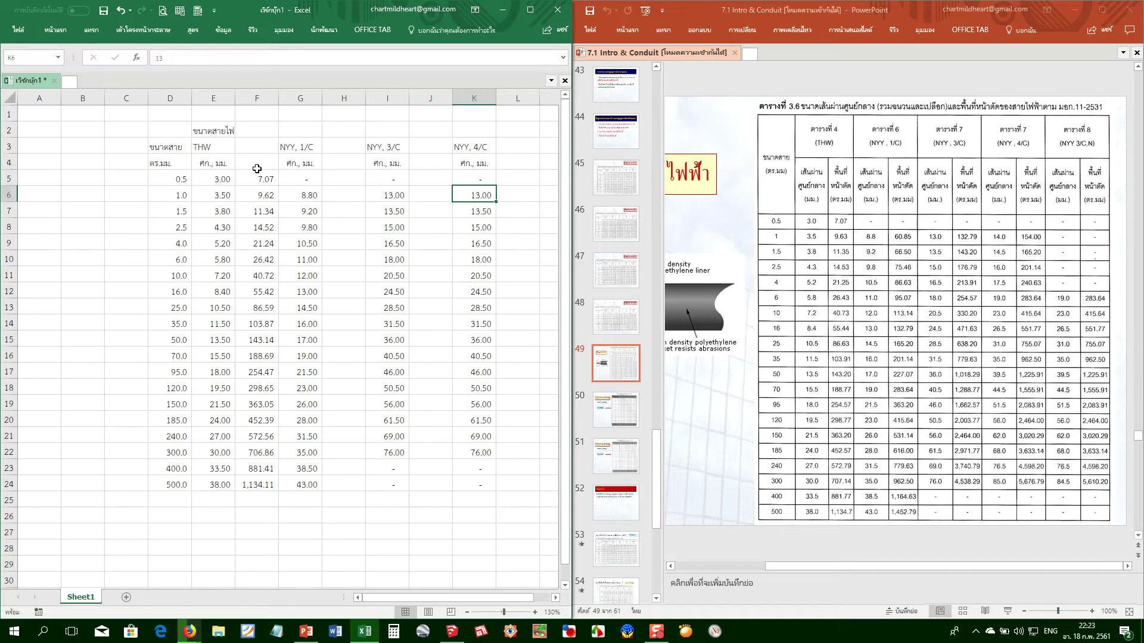
text(14)
key(Return)
text(14.5)
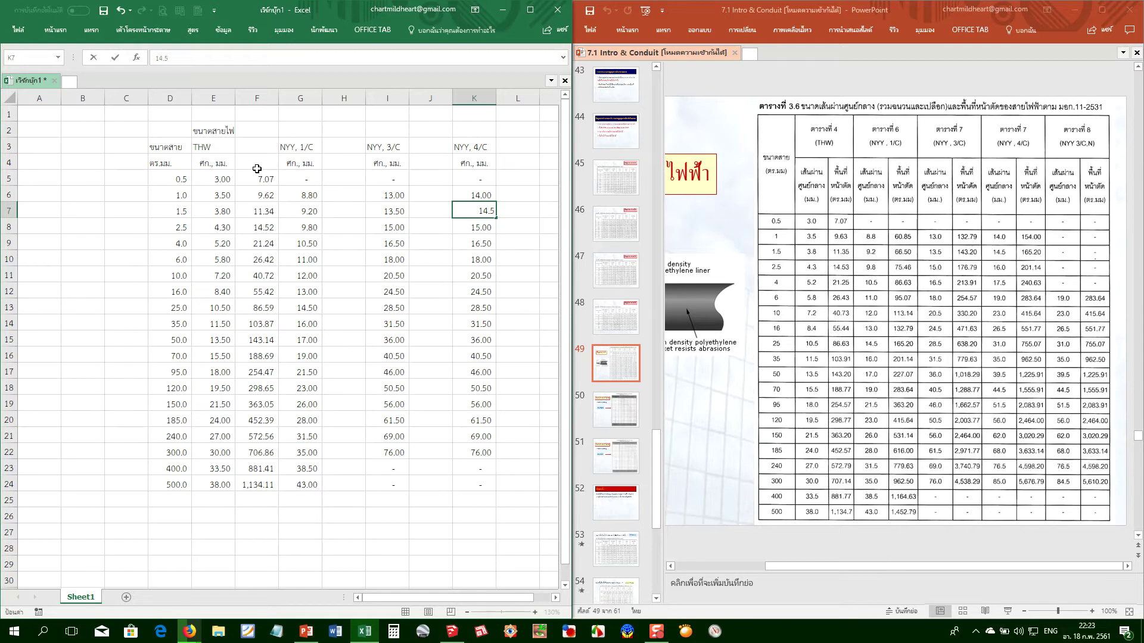
key(Return)
text(16)
key(Return)
text(17.5)
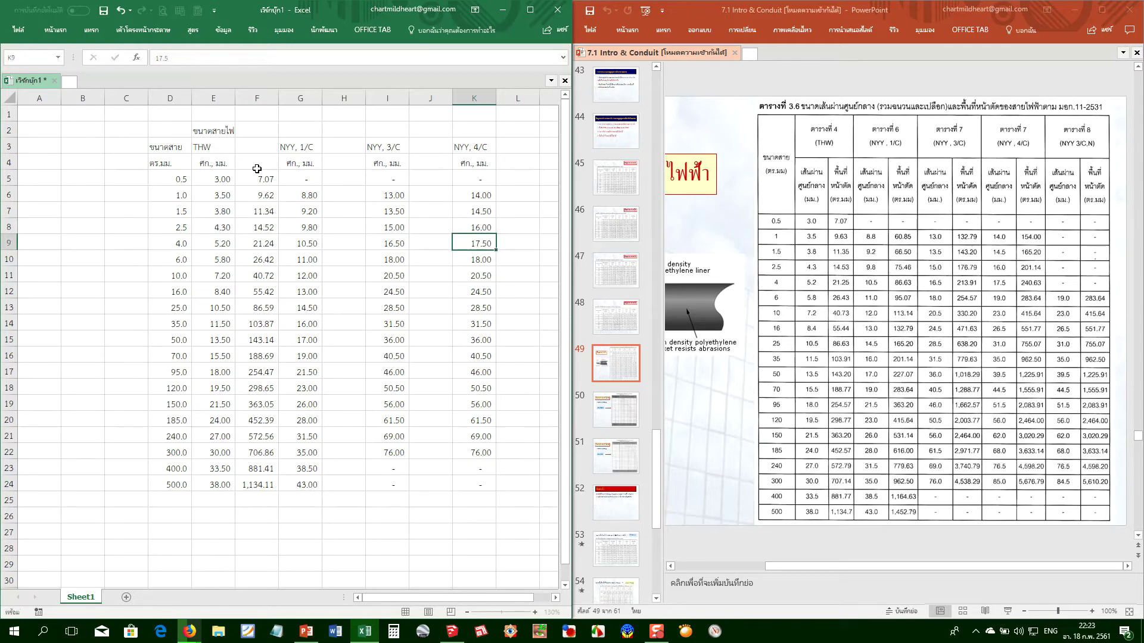
key(Return)
text(19)
key(Return)
text(23)
key(Return)
text(26.5)
key(Return)
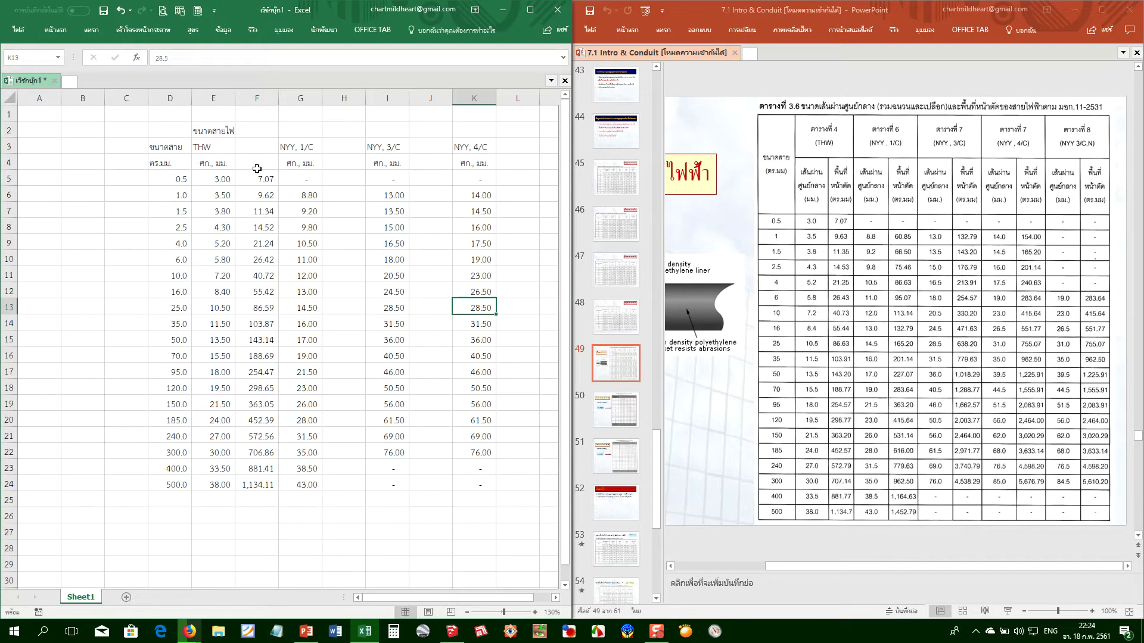
text(31)
key(Return)
text(35)
key(Return)
Enter diameters 39.5, 44.5, 51.5, 56, 62, 68, 76.5 and 85 in K15:K22
text(39.5)
key(Return)
text(44.5)
key(Return)
text(51.5)
key(Return)
text(56)
key(Return)
text(62)
key(Return)
text(68)
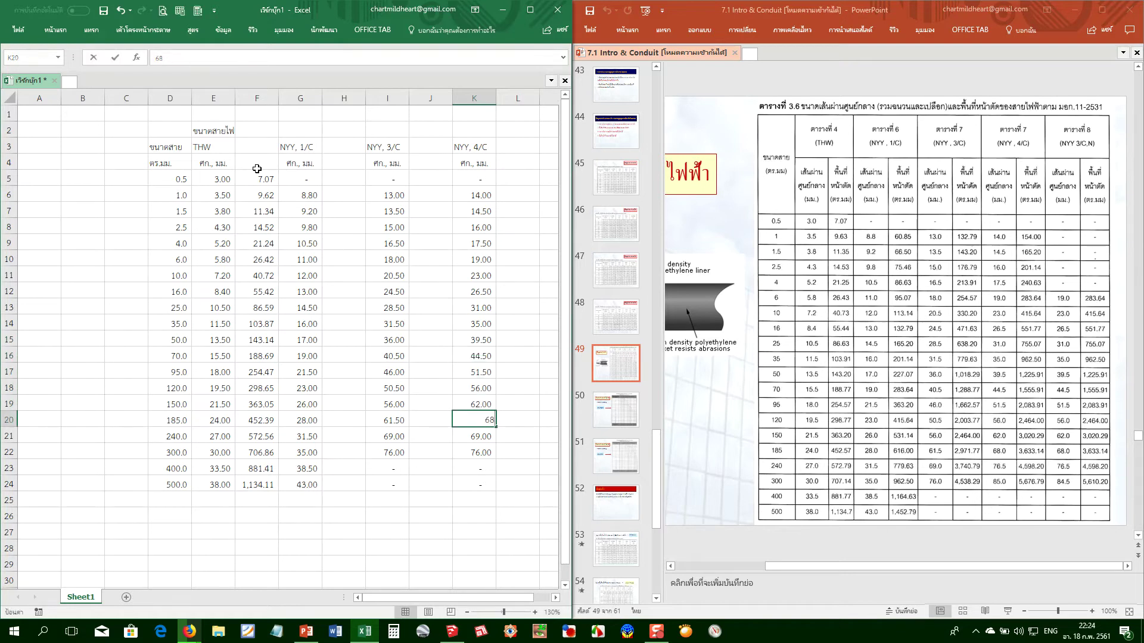
key(Return)
text(76.5)
key(Return)
text(85)
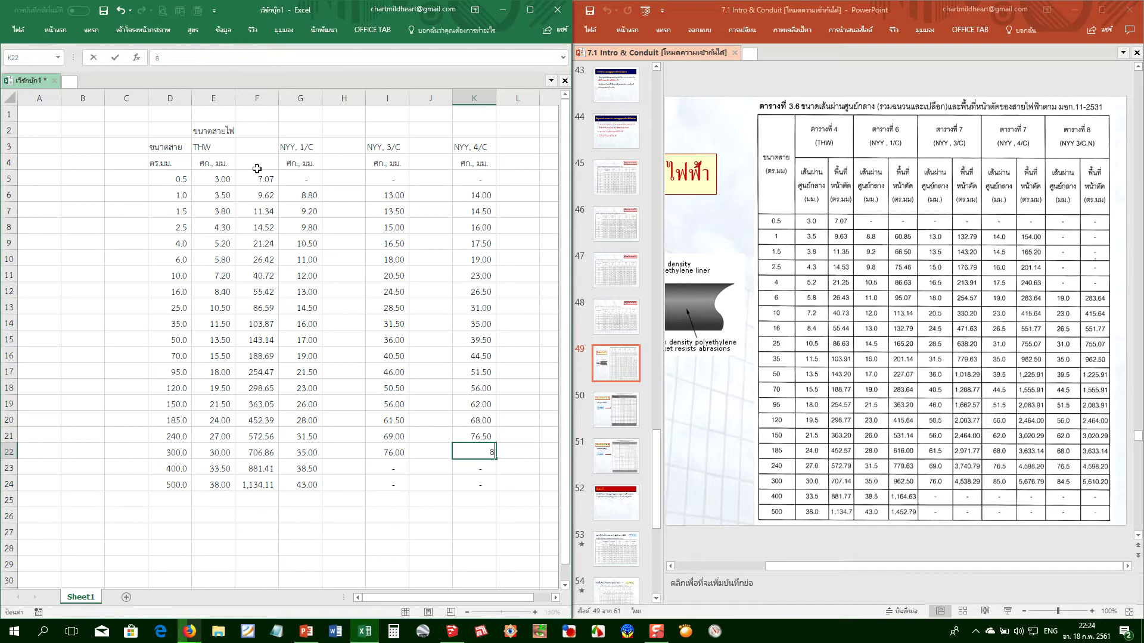
key(Return)
key(Up)
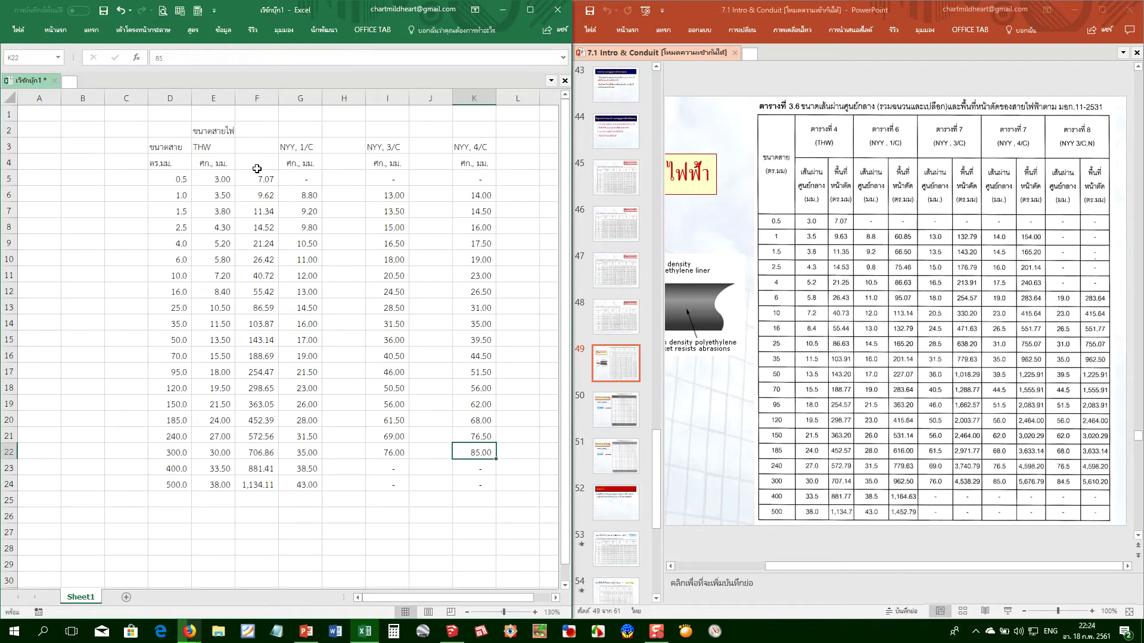
key(ctrl+Up)
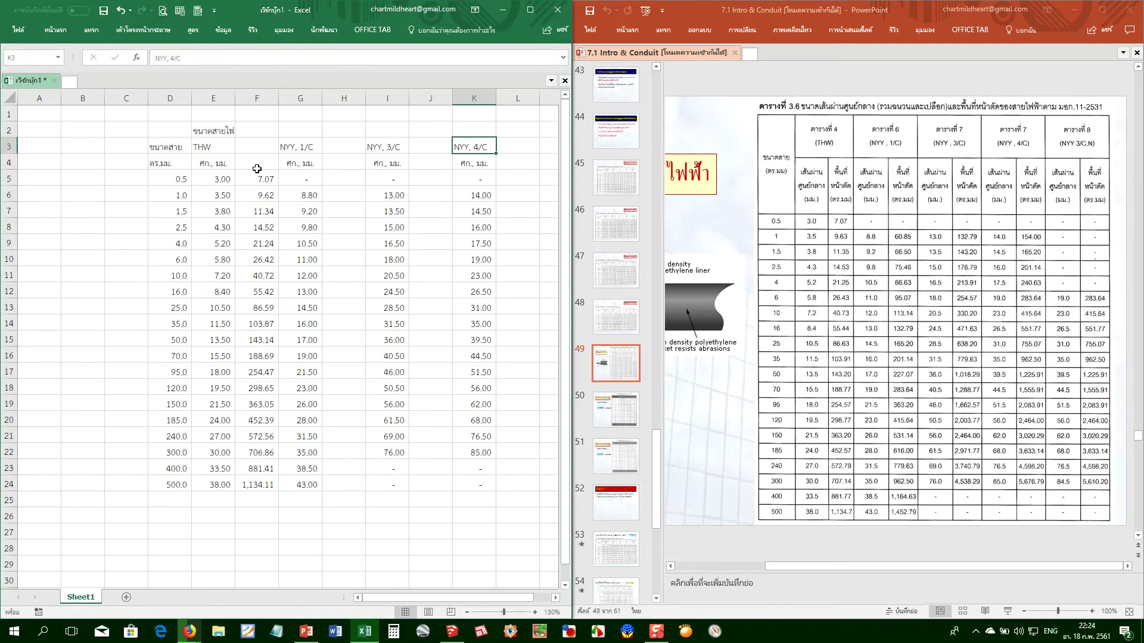
Copy the NYY, 4/C column K3:K24 into column M and rename its header 'NYY, 3/C, N'
key(ctrl+shift+Down)
key(ctrl+c)
key(Right)
key(Right)
key(Return)
key(Up)
key(Down)
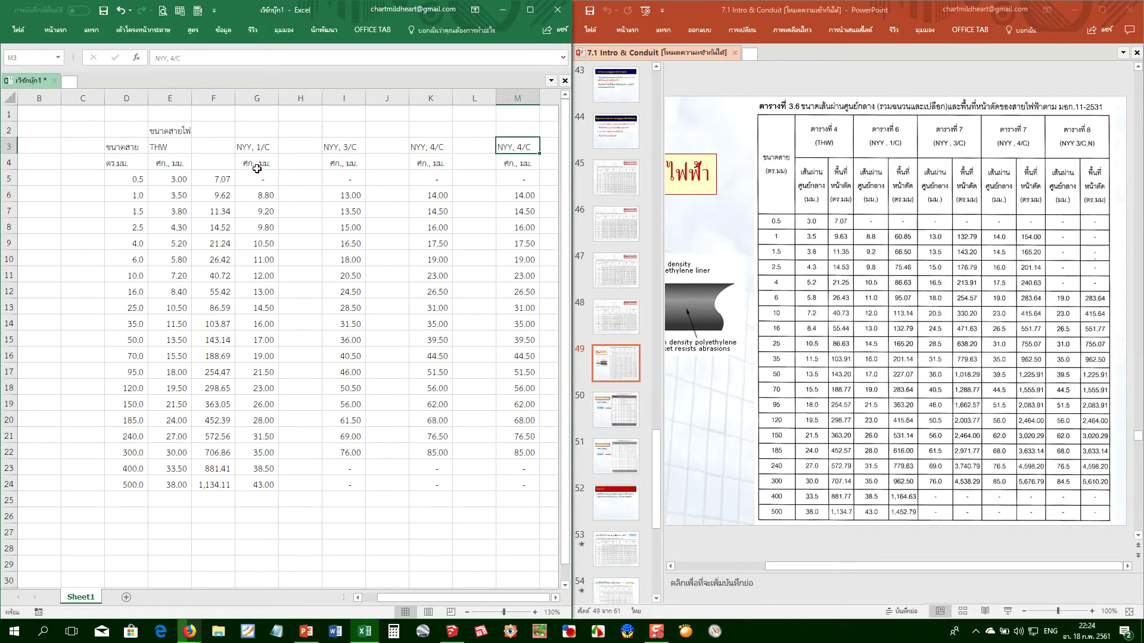
key(F2)
key(Left)
key(Left)
key(BackSpace)
text(3)
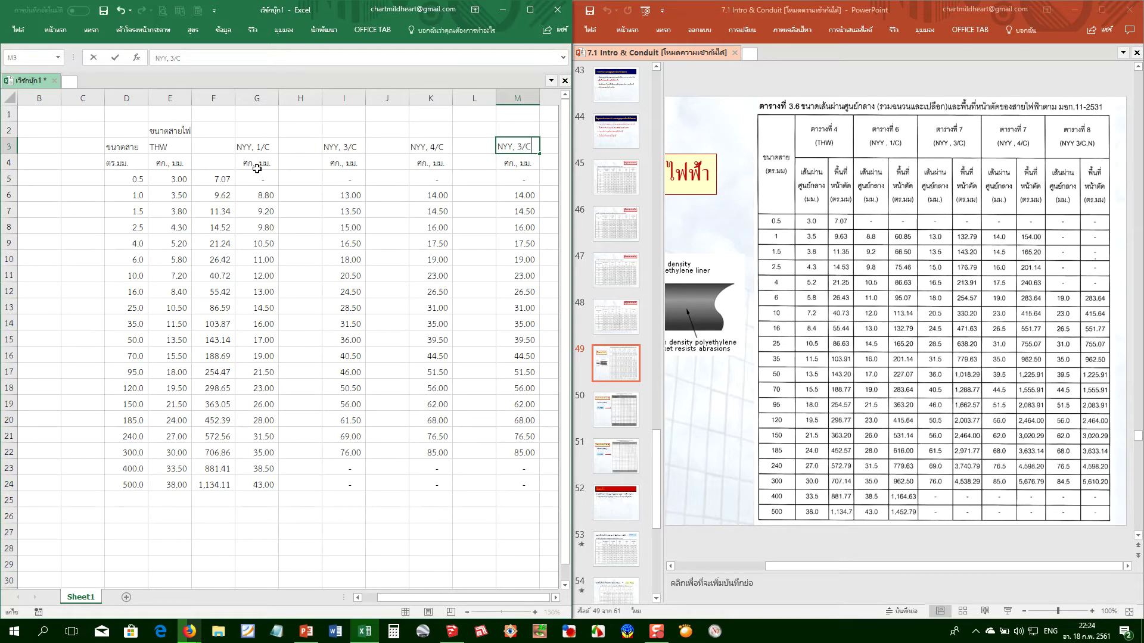
key(Return)
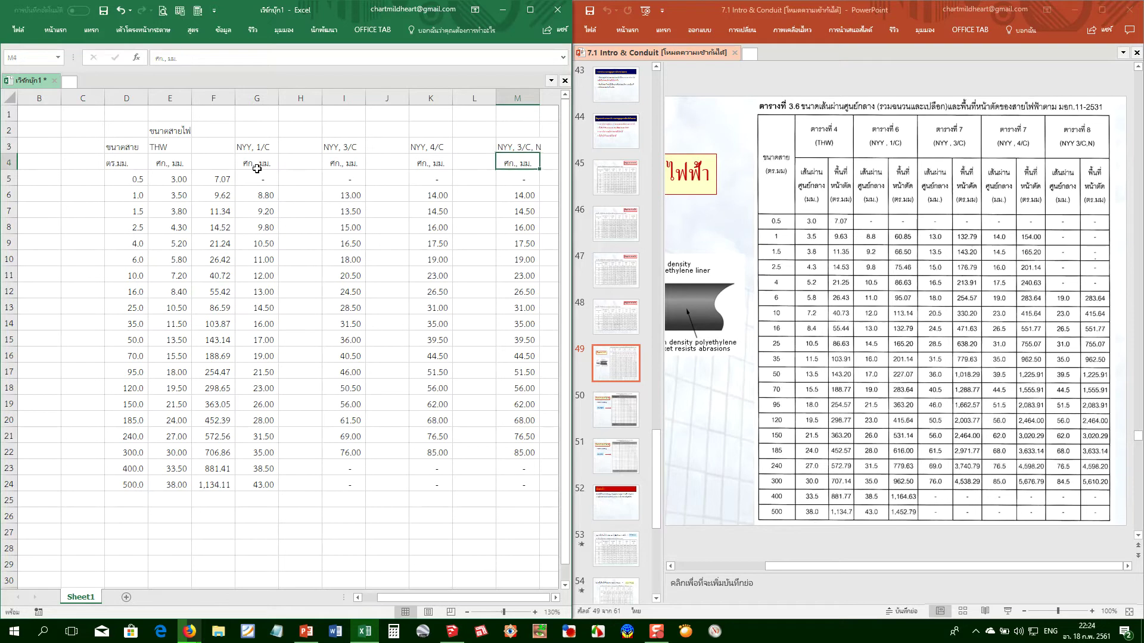
Enter 0 in all four smallest-size cells M6:M9 at once
key(Up)
key(Down)
key(Down)
key(Down)
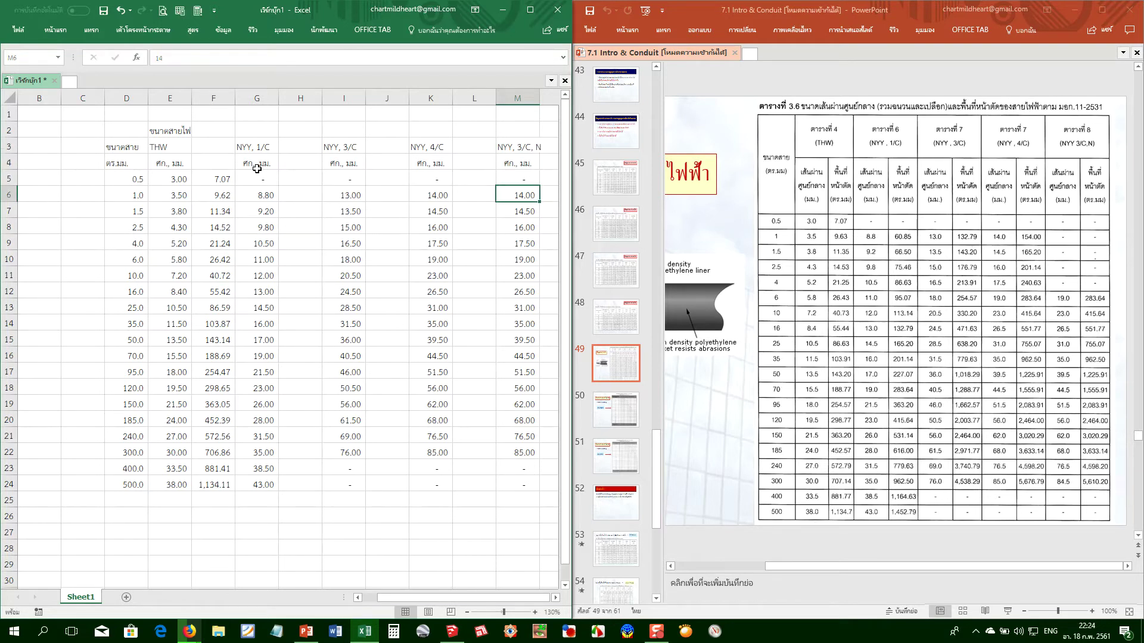
key(shift+Down)
key(shift+Down)
key(shift+Down)
text(0)
key(ctrl+Return)
Enter diameters 19, 23, 26.5, 31.35 and 39.5 from the 6 mm² row down
key(Down)
key(Down)
key(Down)
key(Down)
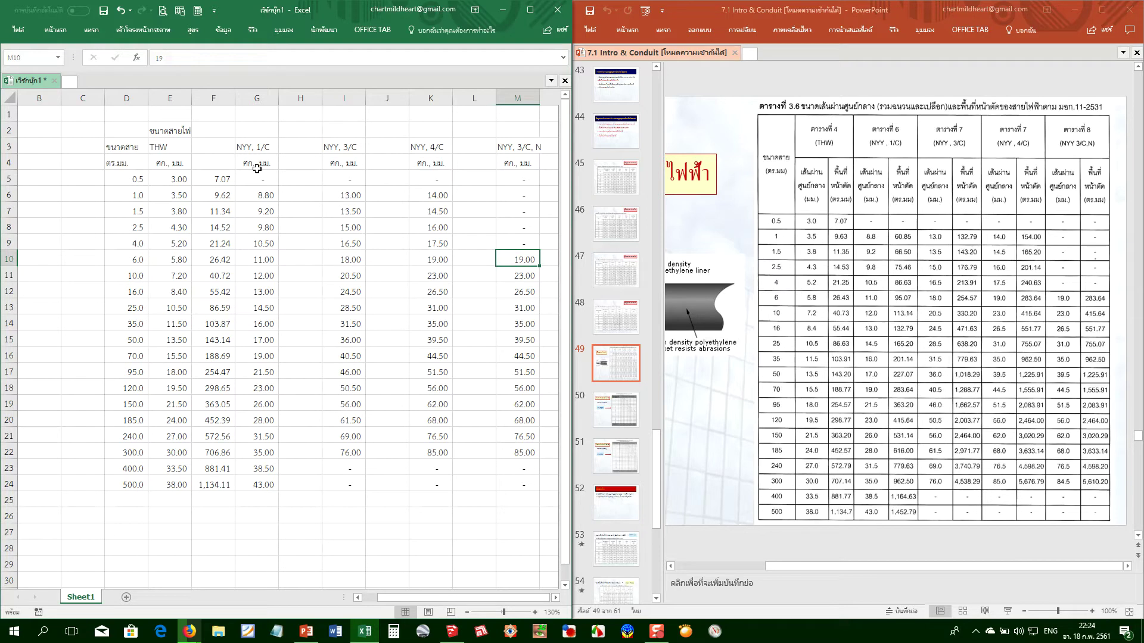
text(19)
key(Return)
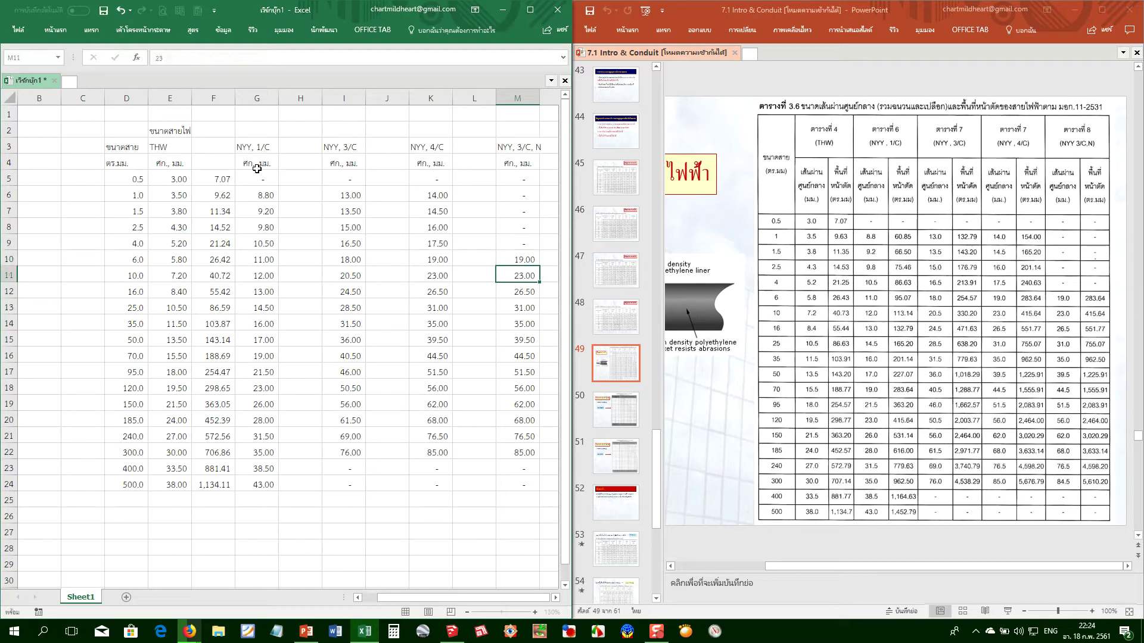
text(23)
key(Return)
text(26.5)
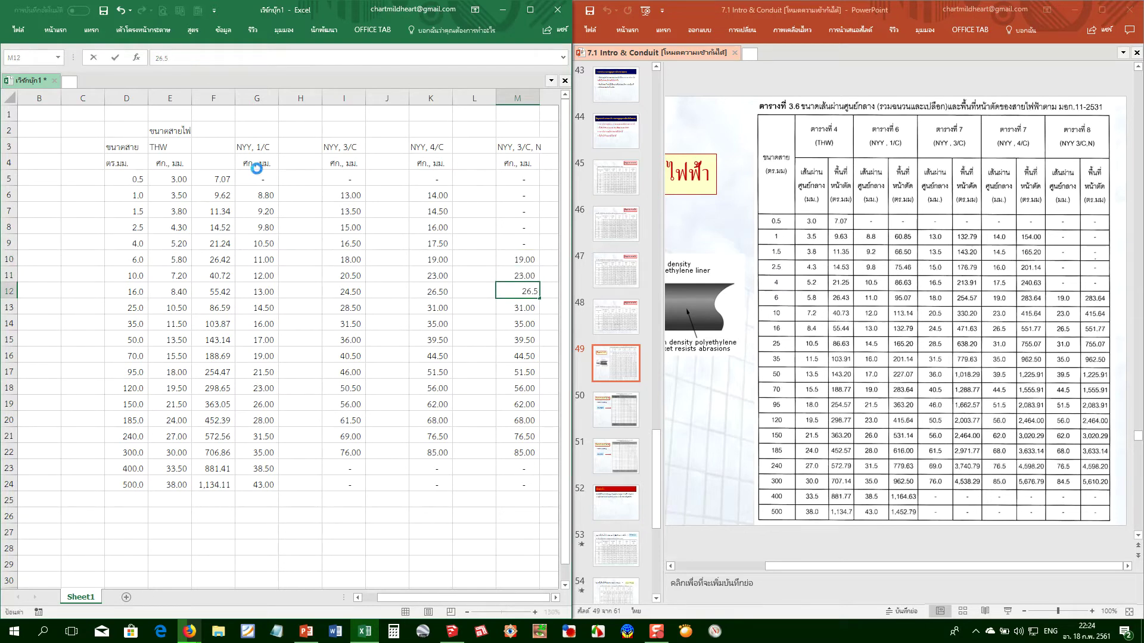
key(Return)
text(31.35)
key(Return)
text(39.5)
key(Return)
Continue column M with diameters 44.5, 51.5, 56, 62, 68 and 84.5
text(44.5)
key(Return)
text(51.5)
key(Return)
text(56)
key(Return)
text(62)
key(Return)
text(68)
key(Return)
text(76.)
text(84.5)
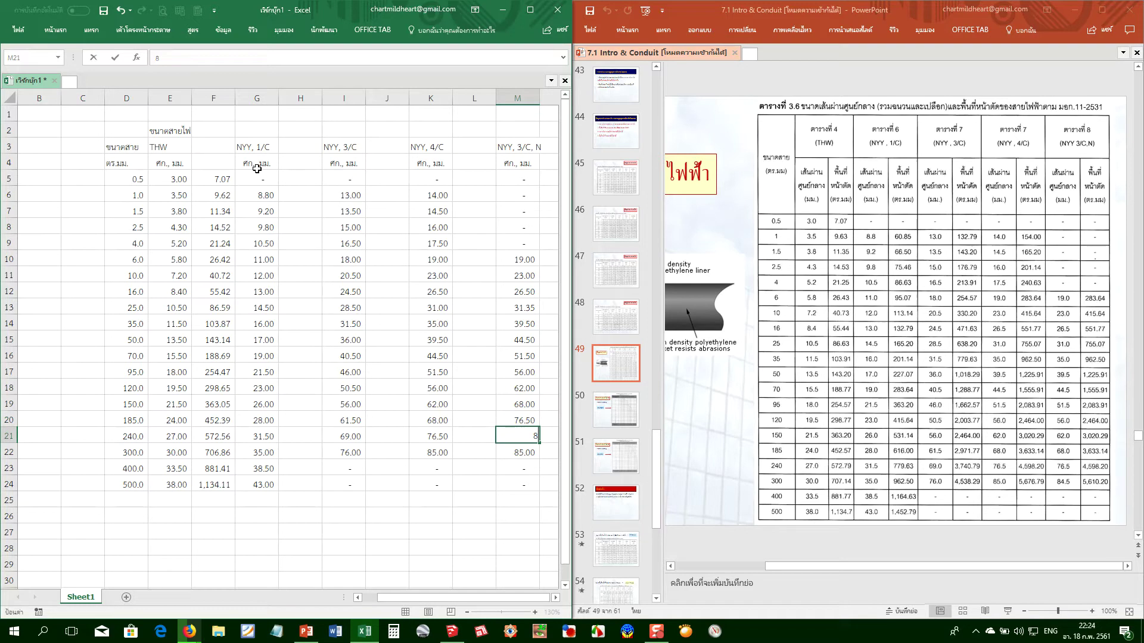
key(Return)
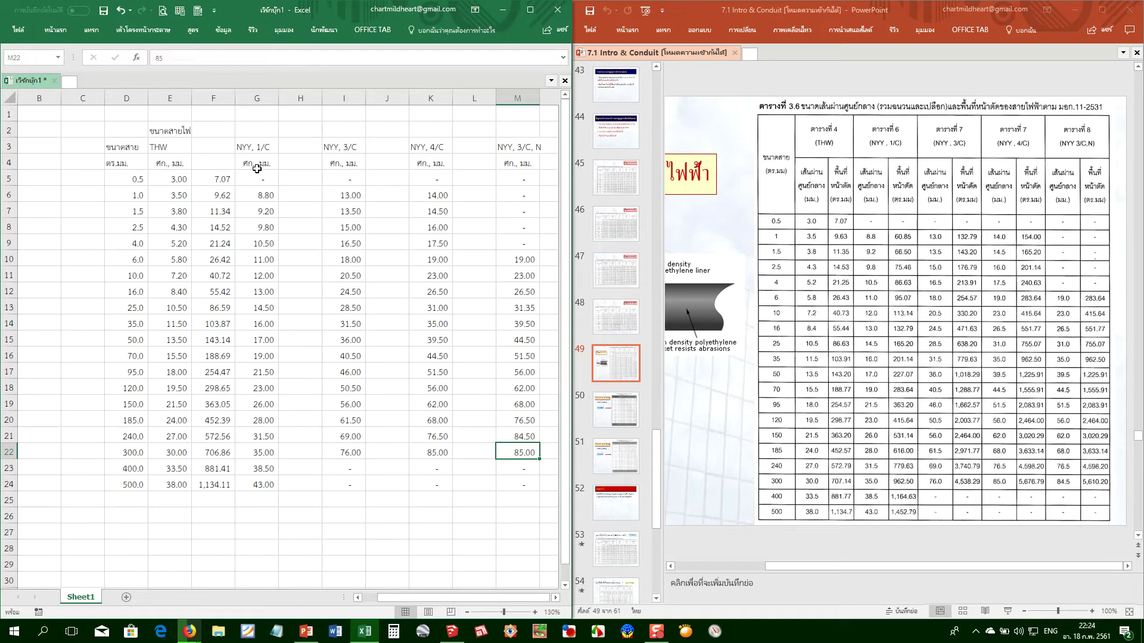
Shift the values in rows 14–22 down one row and enter 35 in the 35 mm² row
key(Up)
key(Up)
key(Up)
key(Up)
key(Up)
key(Up)
key(Up)
key(Up)
key(Up)
key(Up)
key(Up)
key(Up)
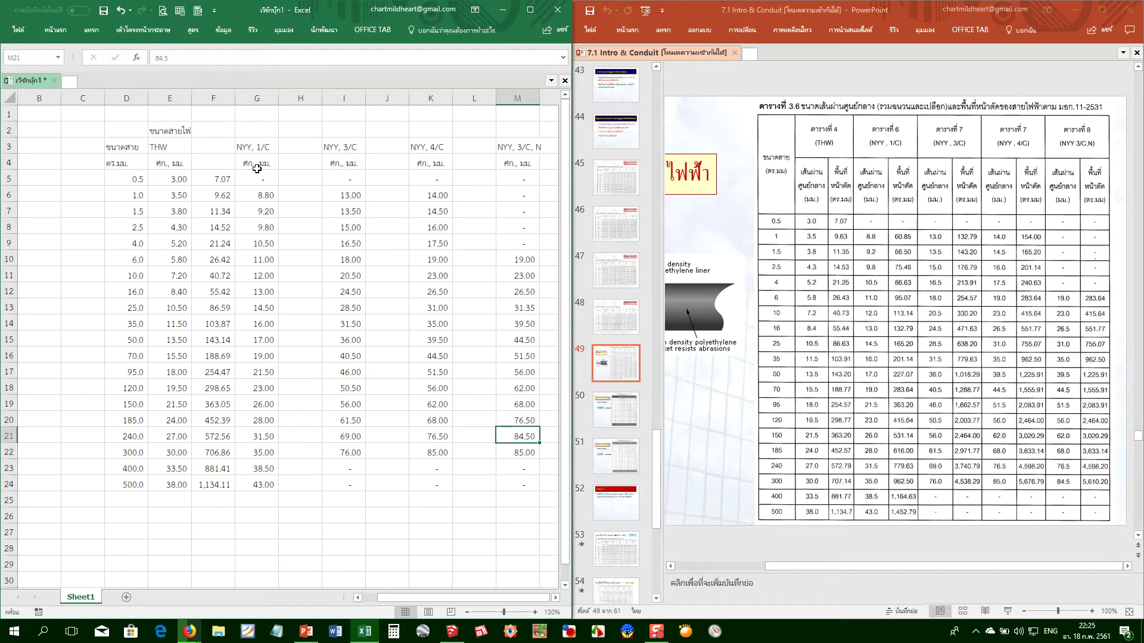
key(Down)
key(Down)
key(Down)
key(Down)
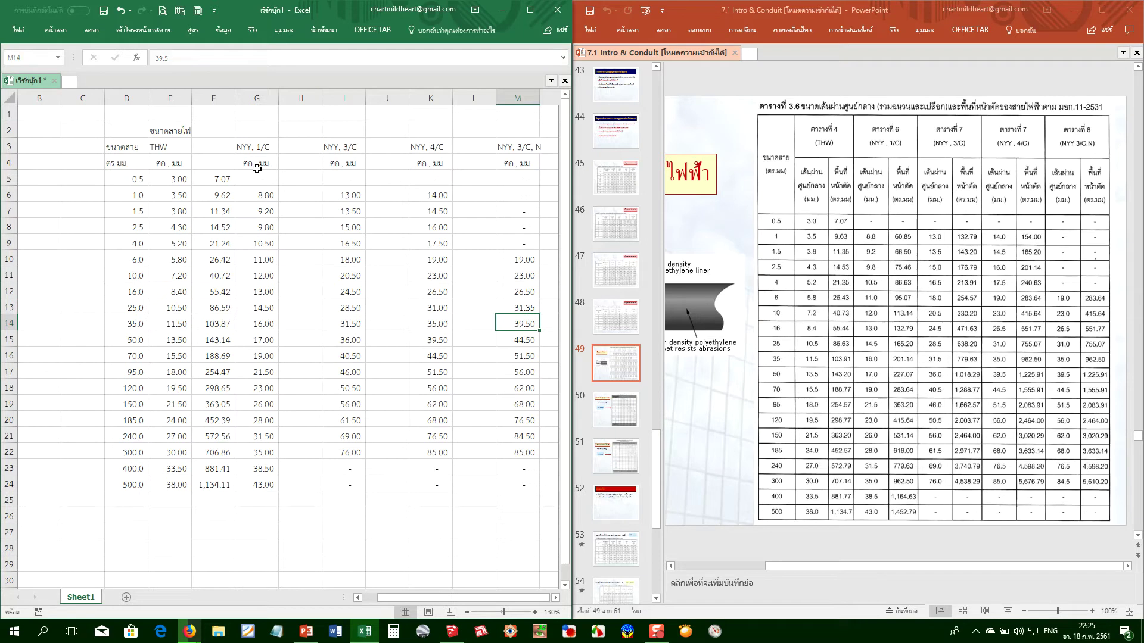
key(shift+Down)
key(shift+Down)
key(shift+Down)
key(shift+Down)
key(shift+Down)
key(shift+Down)
key(shift+Down)
key(shift+Down)
key(shift+Down)
key(shift+Down)
key(shift+Up)
key(shift+Up)
key(ctrl+c)
key(Down)
key(shift+Down)
key(shift+Up)
key(Return)
key(Up)
text(35)
key(Return)
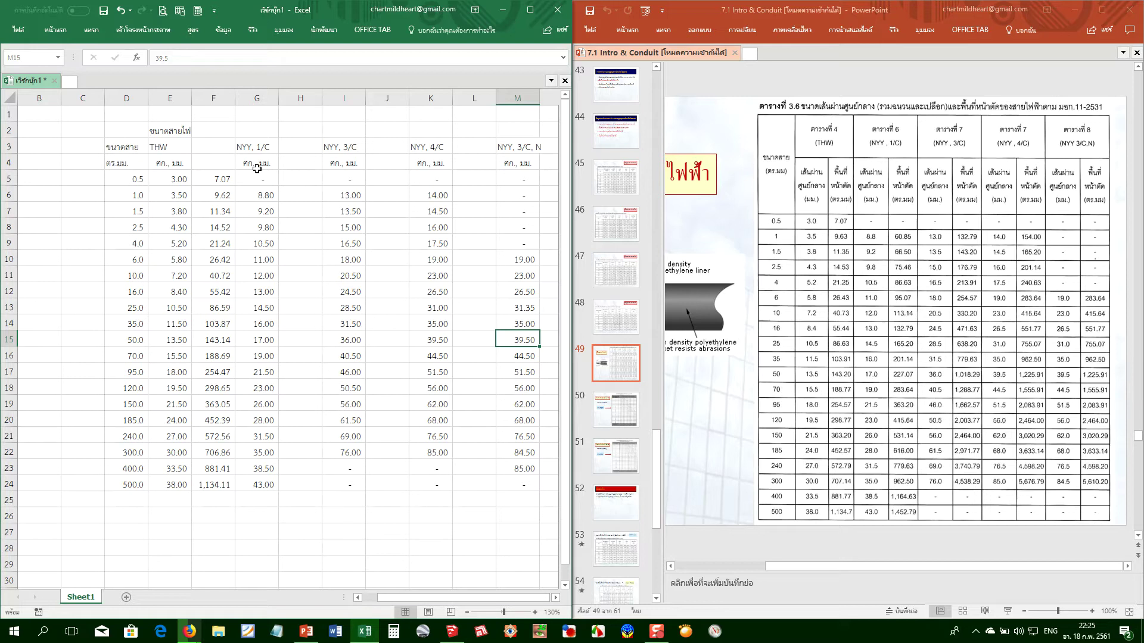
key(Down)
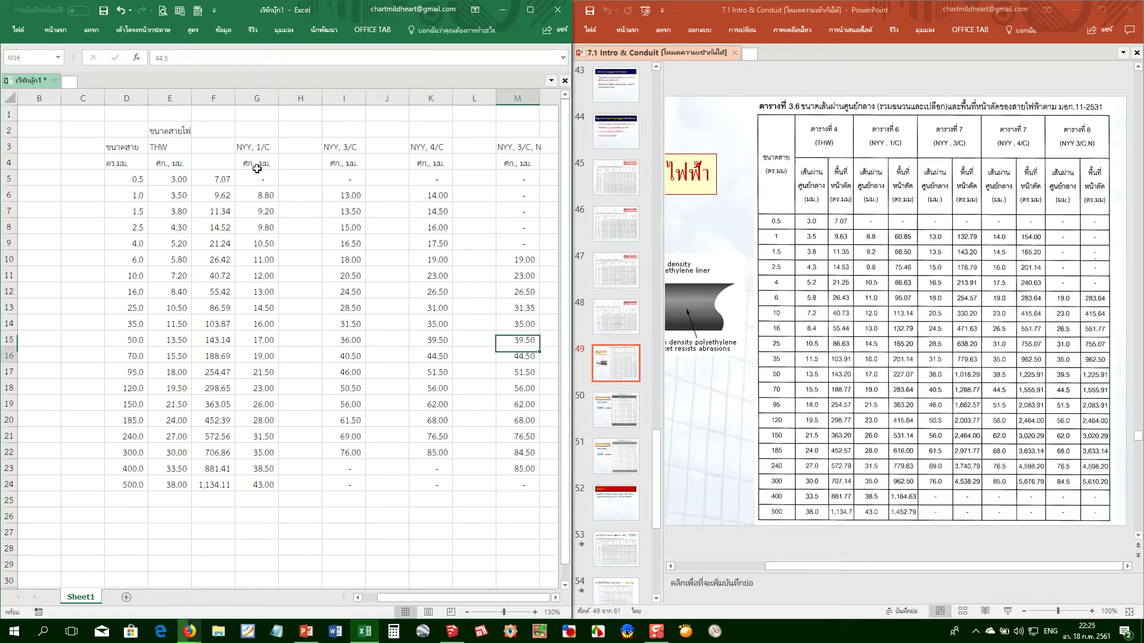
key(Left)
key(Left)
key(Left)
key(Left)
key(Left)
key(Left)
key(Up)
key(Up)
key(Up)
key(Up)
key(Up)
key(Up)
key(Up)
key(Up)
key(Up)
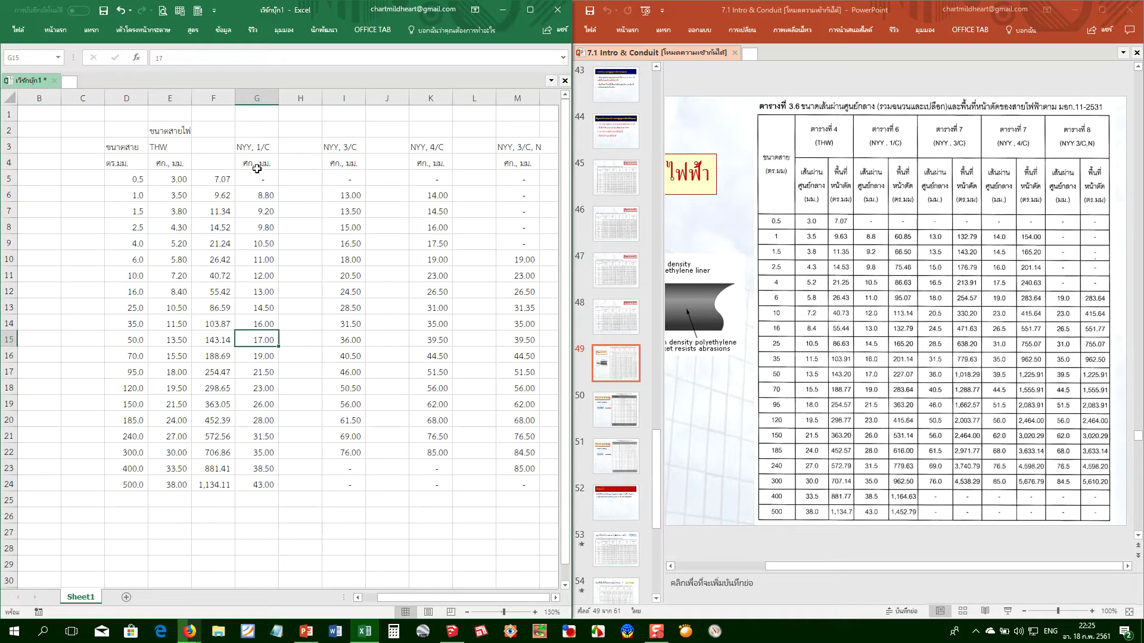
Copy the area formulas F5:F24 into columns H, J, L and N
key(Up)
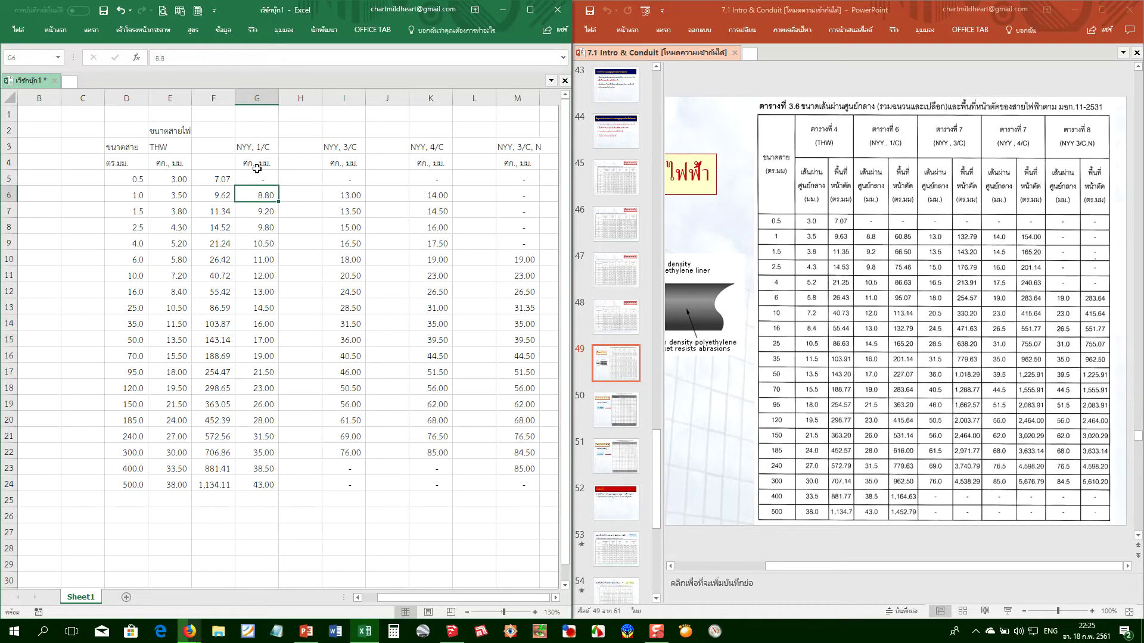
key(Left)
key(Up)
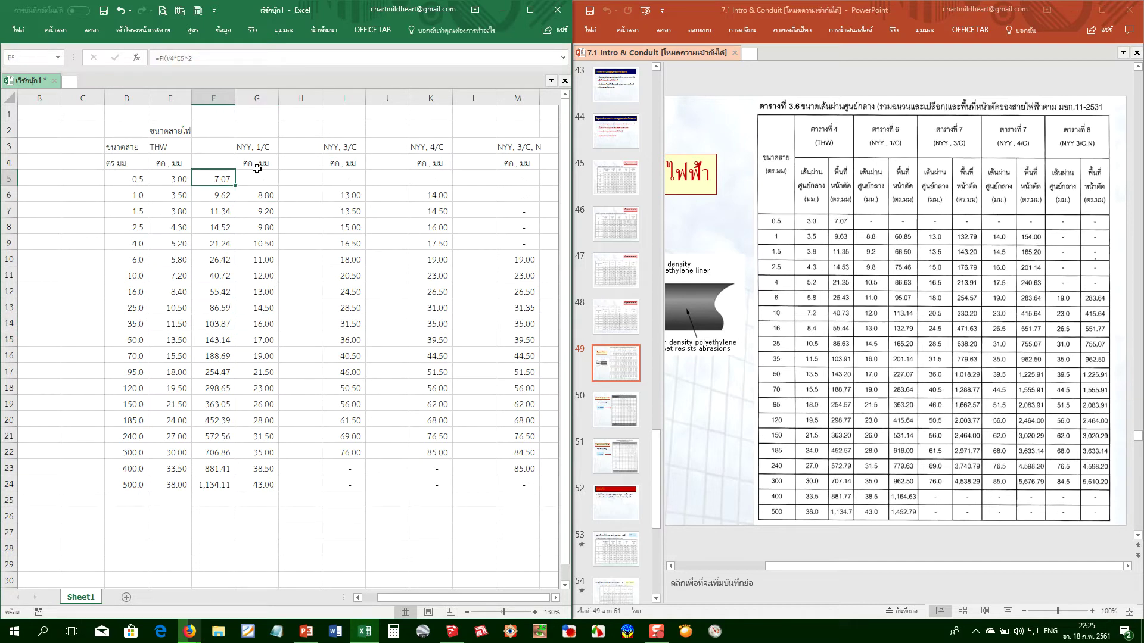
key(ctrl+shift+Down)
key(ctrl+c)
key(Right)
key(Right)
key(ctrl+v)
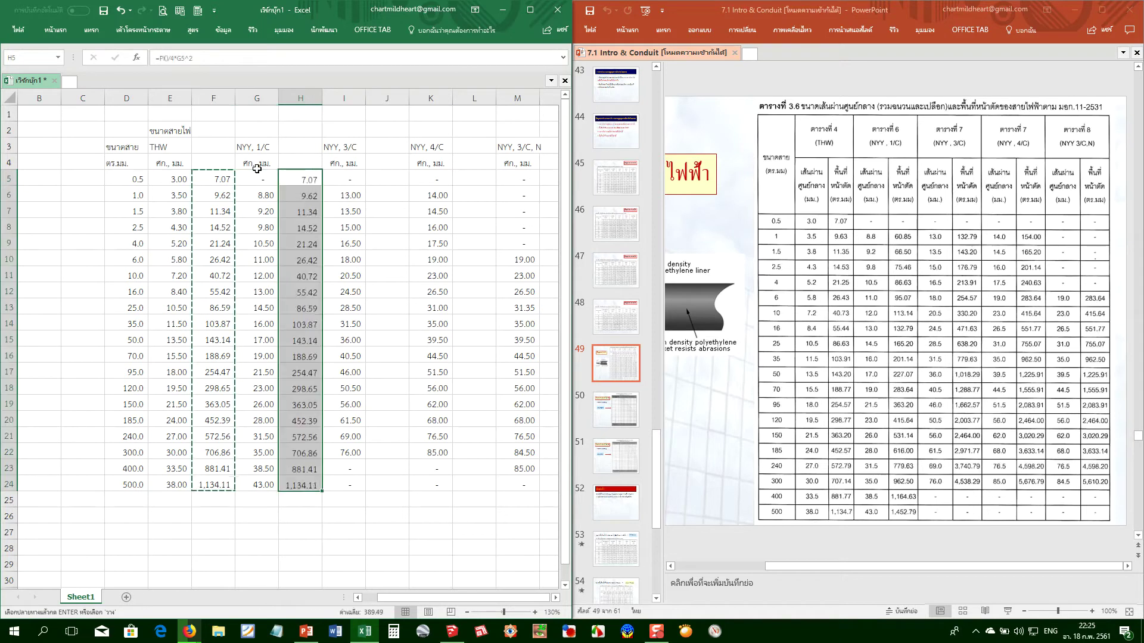
key(Right)
key(Right)
key(ctrl+v)
key(Right)
key(Right)
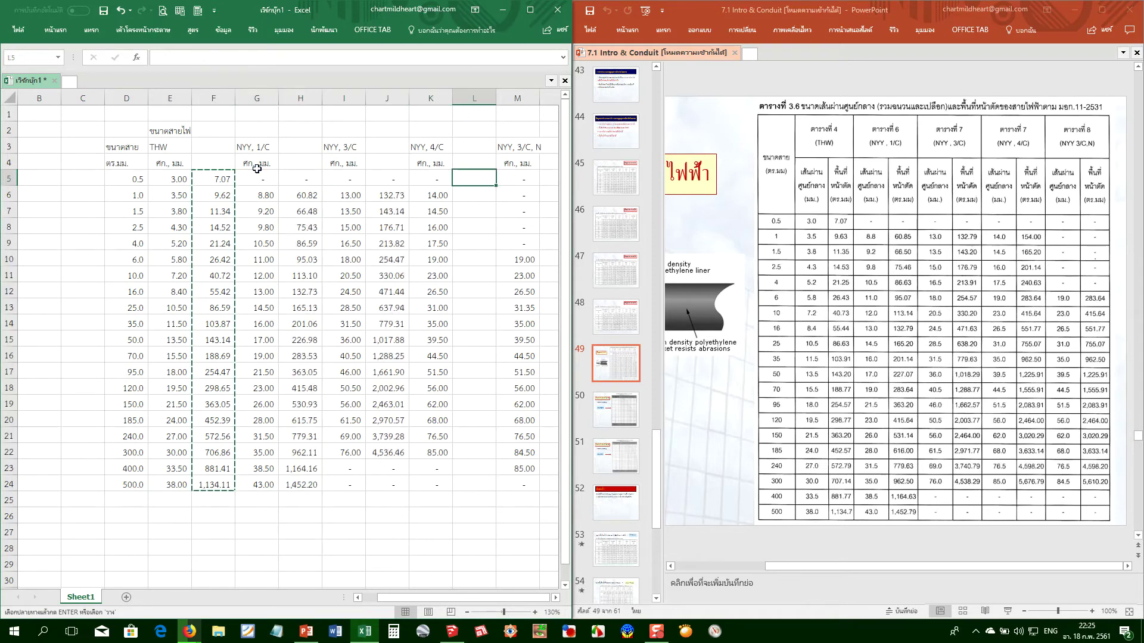
key(ctrl+v)
key(Right)
key(Right)
key(Return)
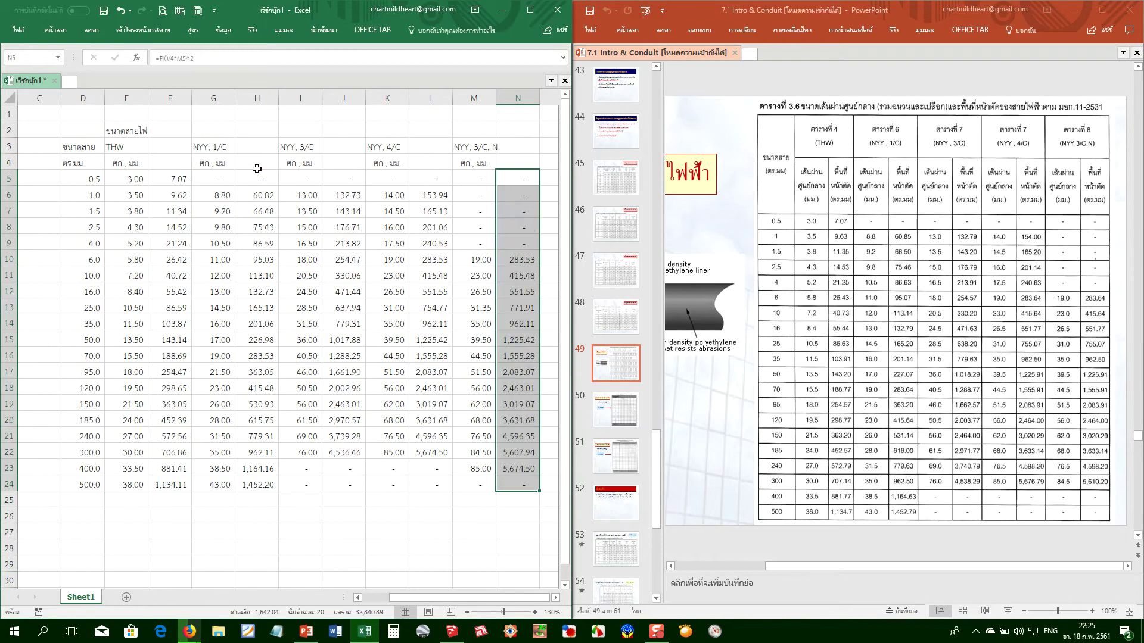
Check the =PI()/4*K^2 area formula in cell L20
key(Up)
key(Down)
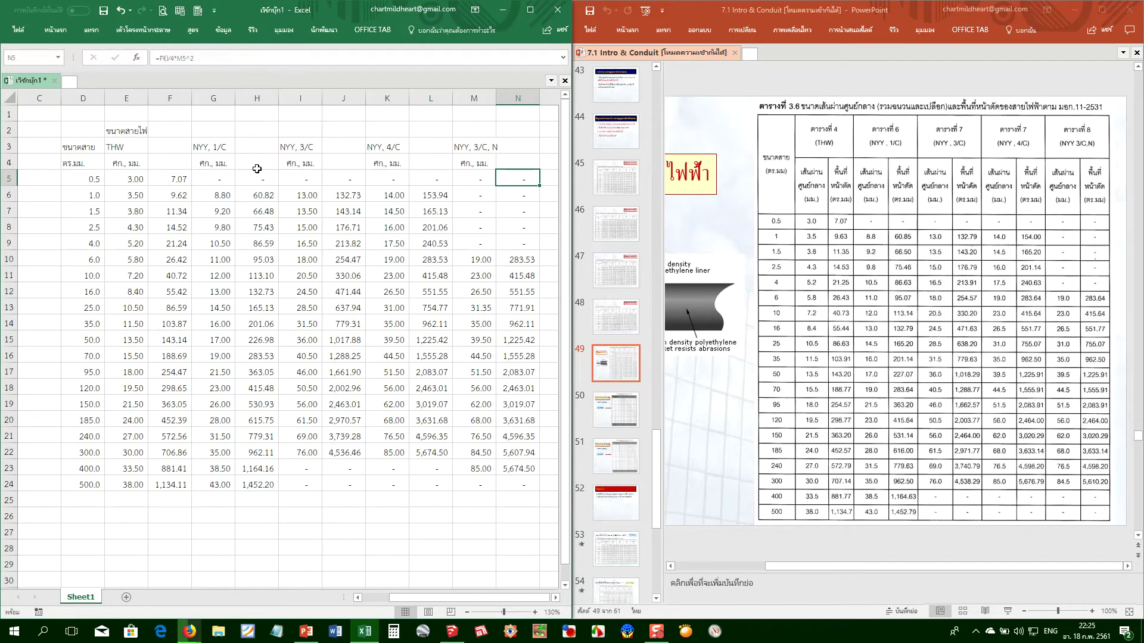
key(Left)
key(Left)
key(Left)
key(Left)
key(Left)
key(Left)
key(Left)
key(Left)
key(Left)
key(Left)
key(Left)
key(Left)
key(Left)
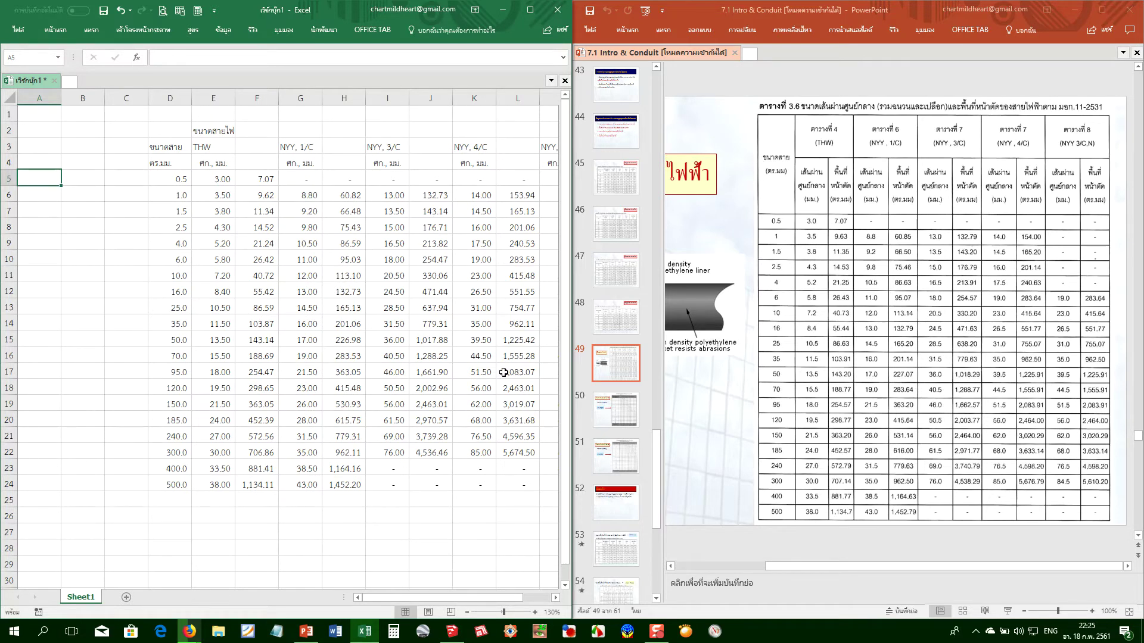
click(513, 422)
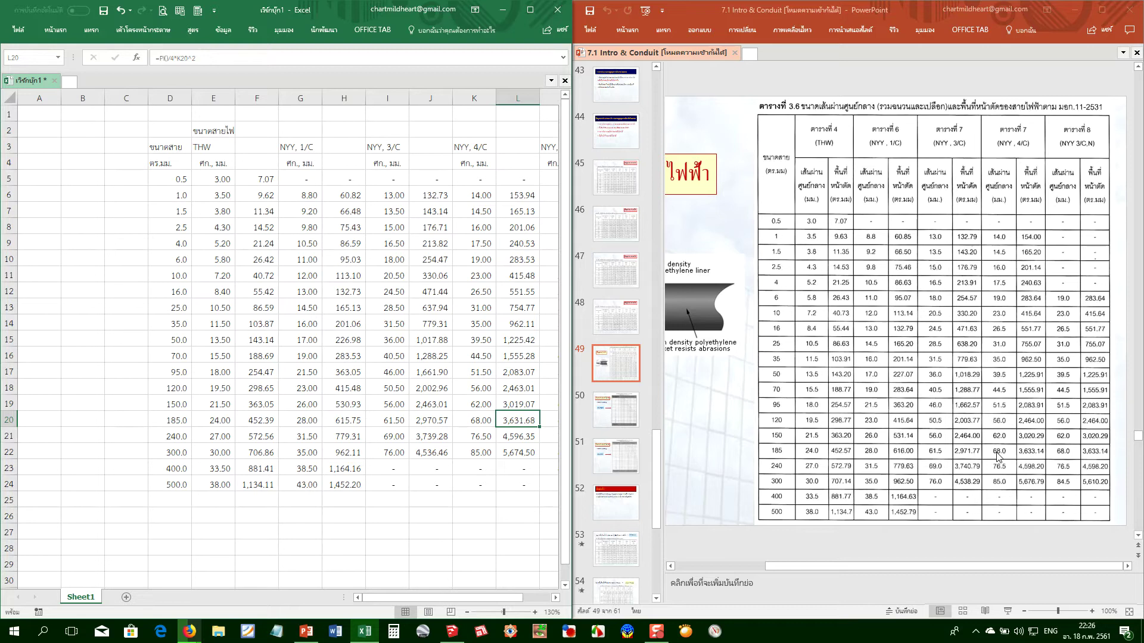
Compute π ÷ 4 × 68² in Calculator, getting 3,631.68, then return to Excel
click(417, 628)
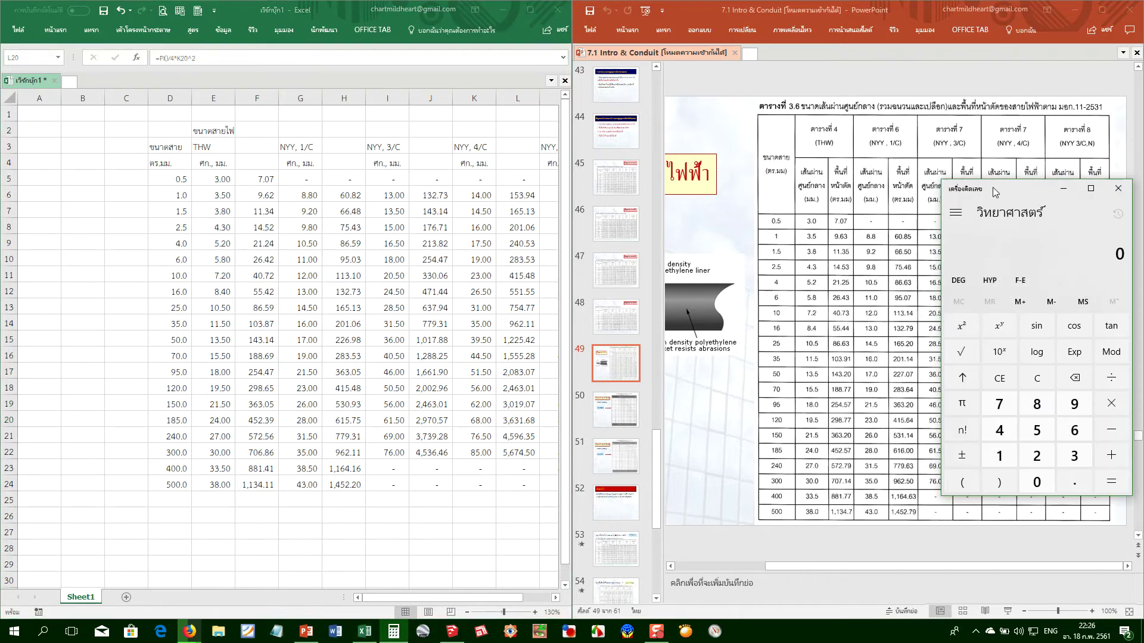
drag(875, 198, 612, 187)
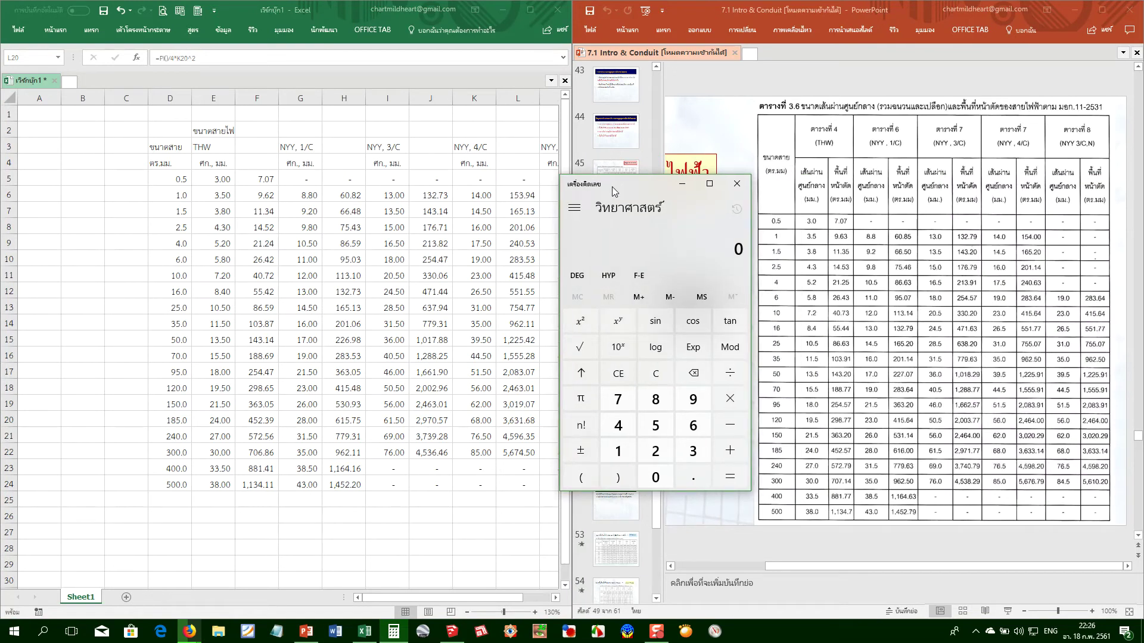
key(p)
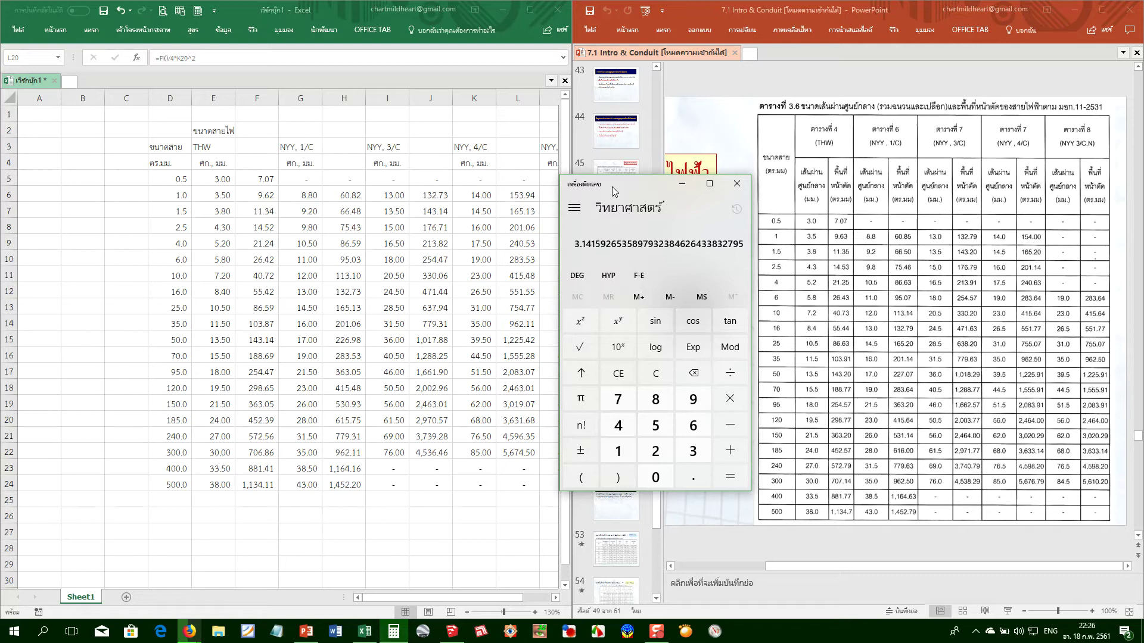
key(slash)
key(4)
key(asterisk)
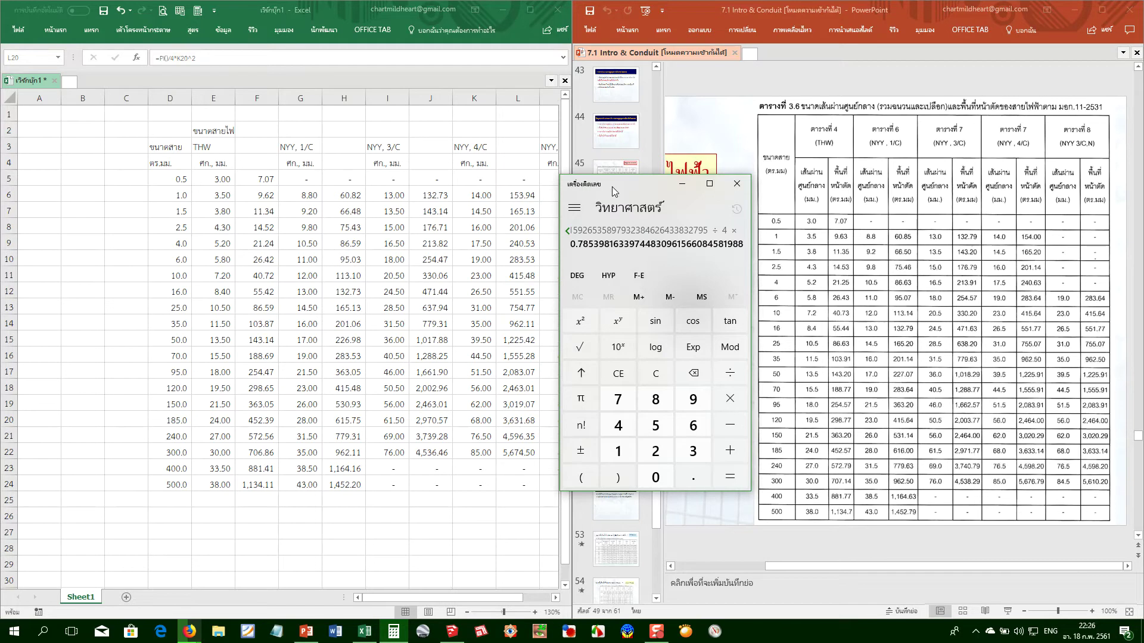
text(68q)
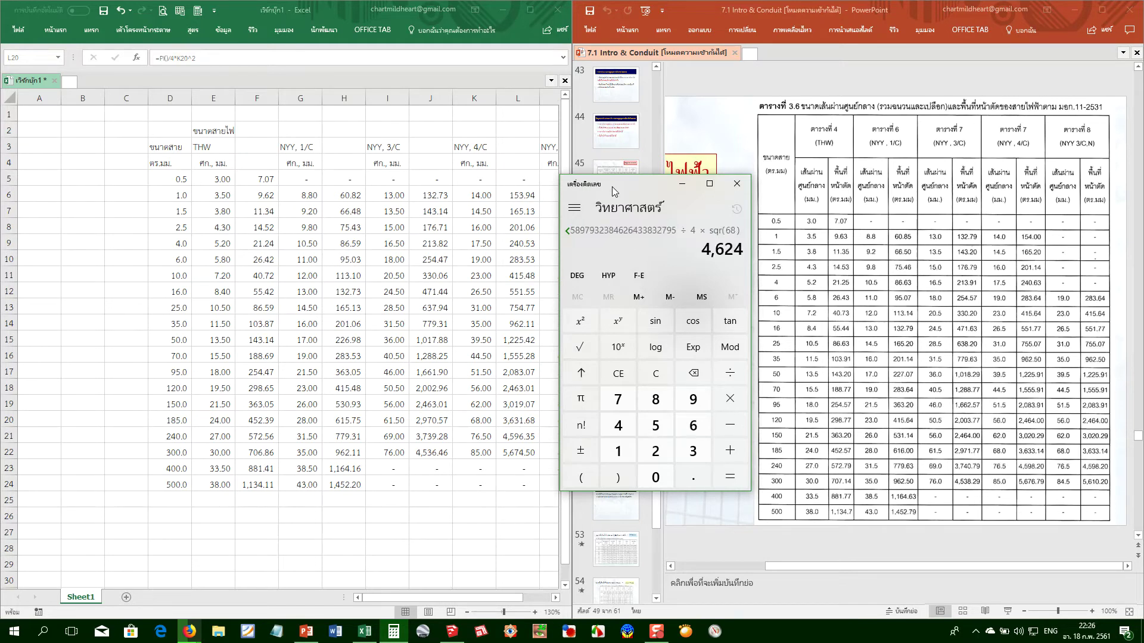
key(Return)
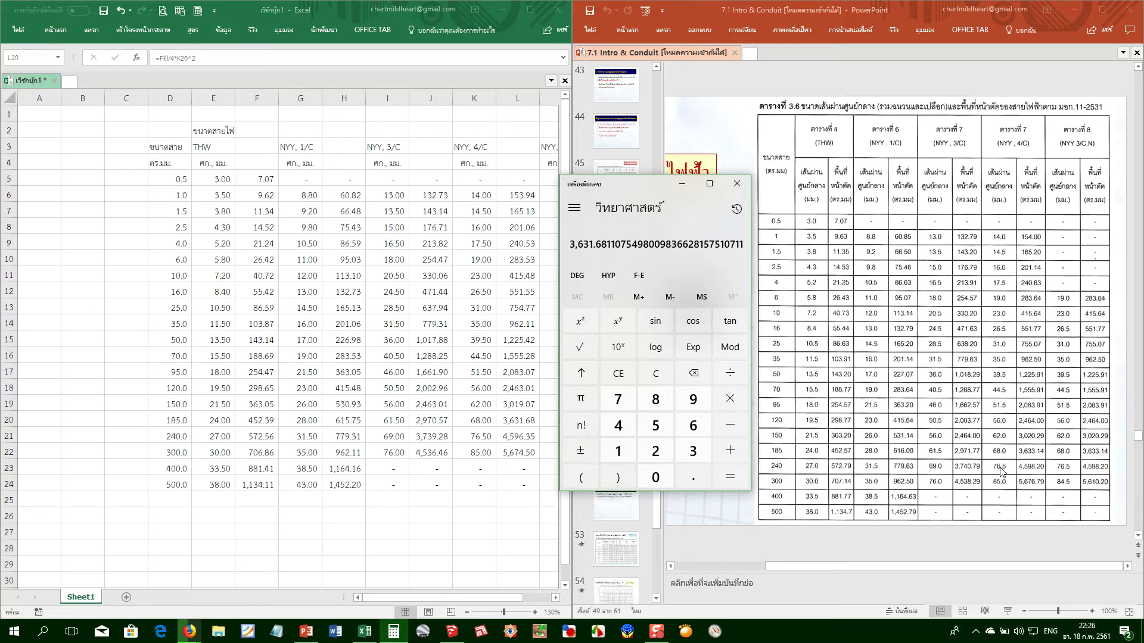
key(alt+Tab)
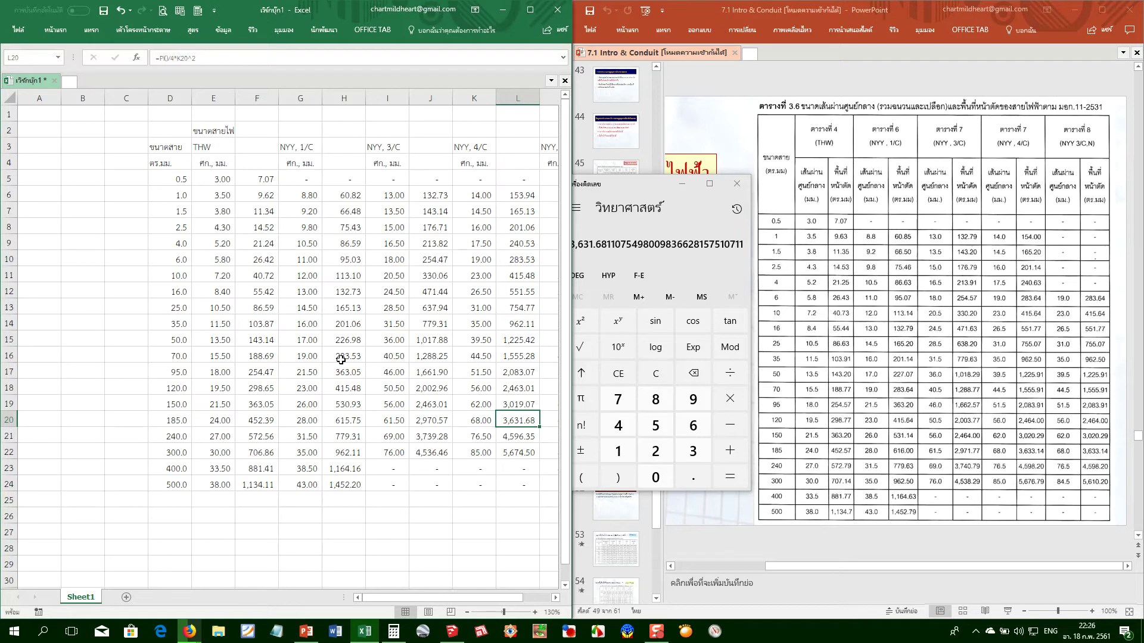
click(298, 273)
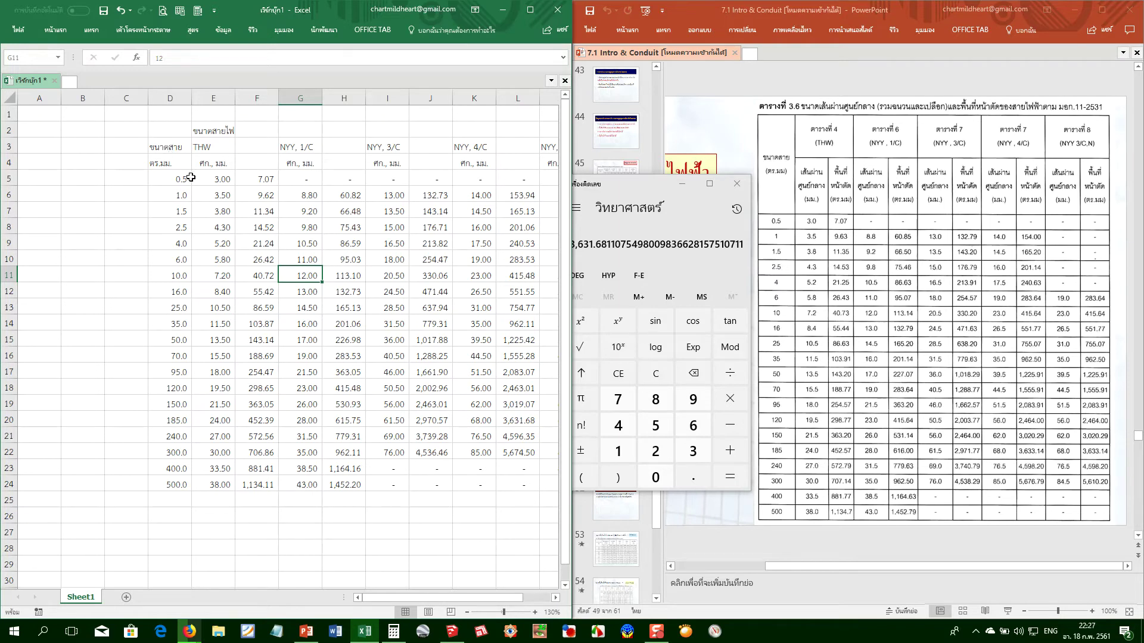
Apply General number format to the sizes D5:D24
drag(173, 180, 187, 486)
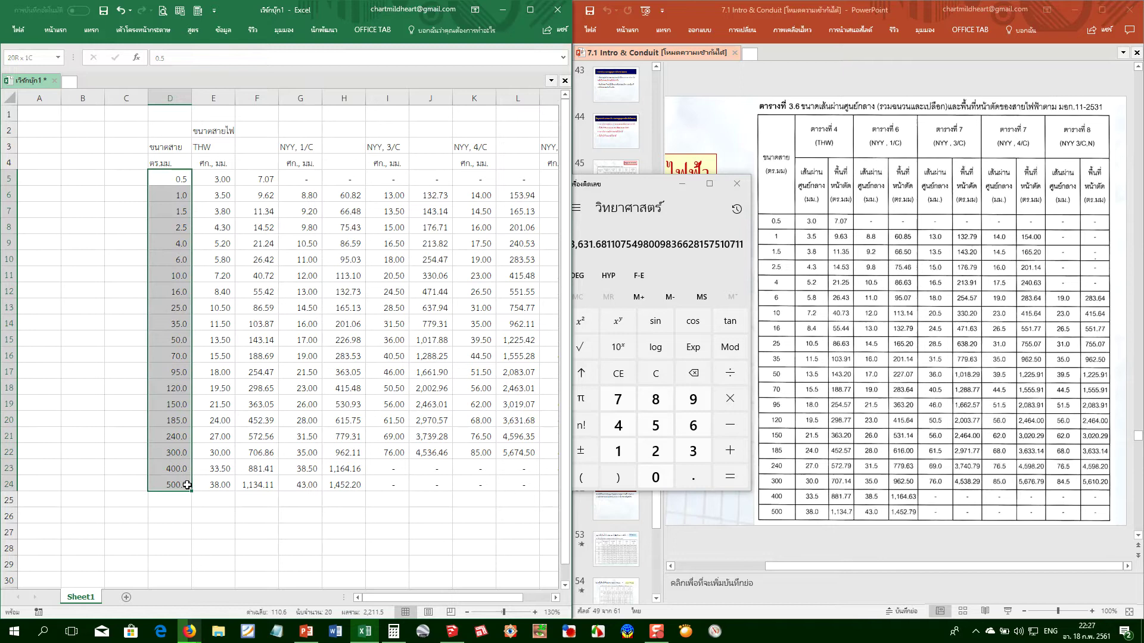
click(64, 31)
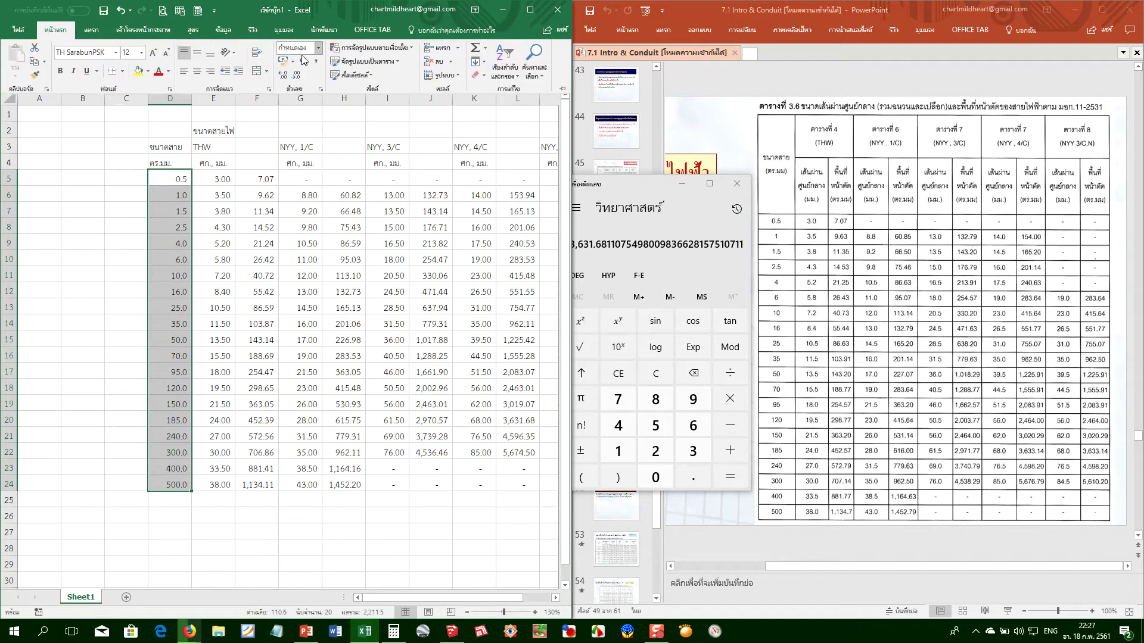
click(318, 47)
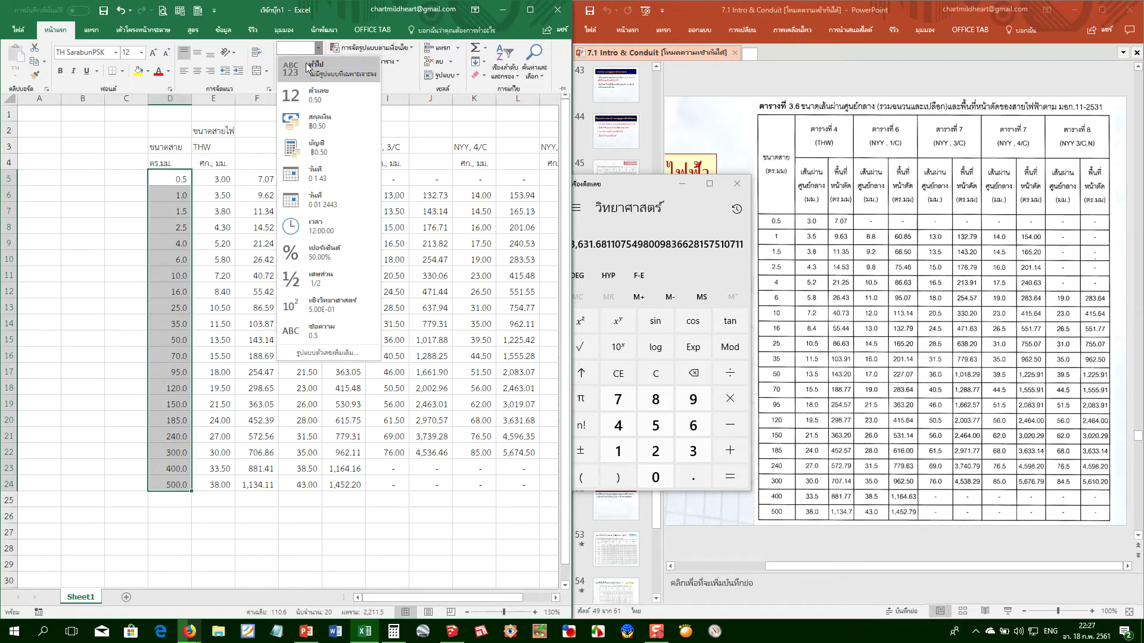
click(308, 67)
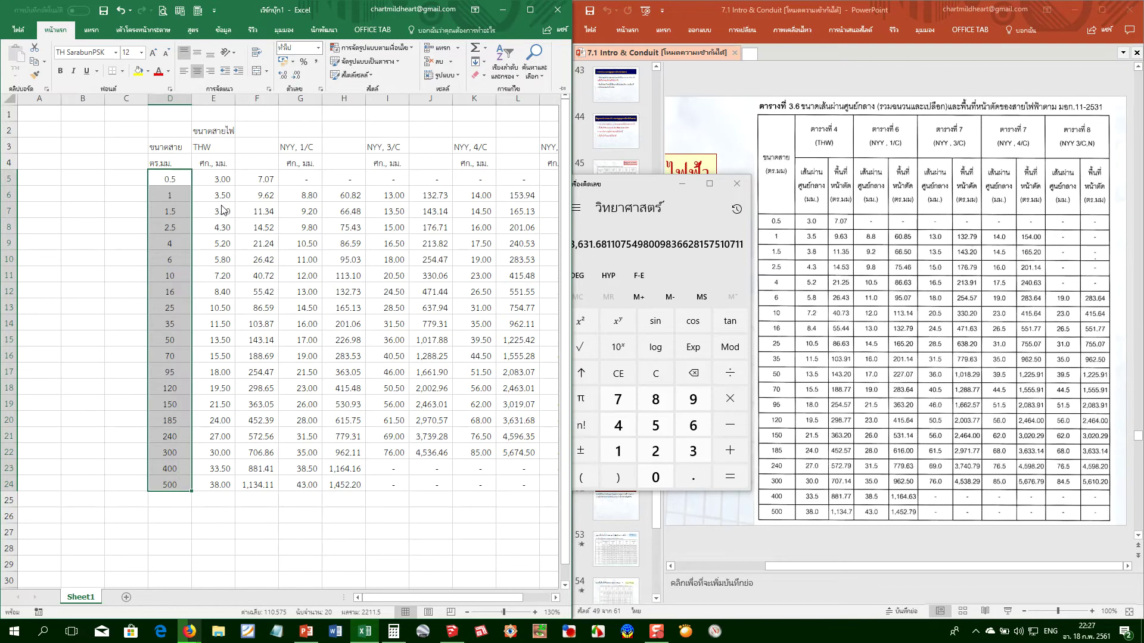
key(Escape)
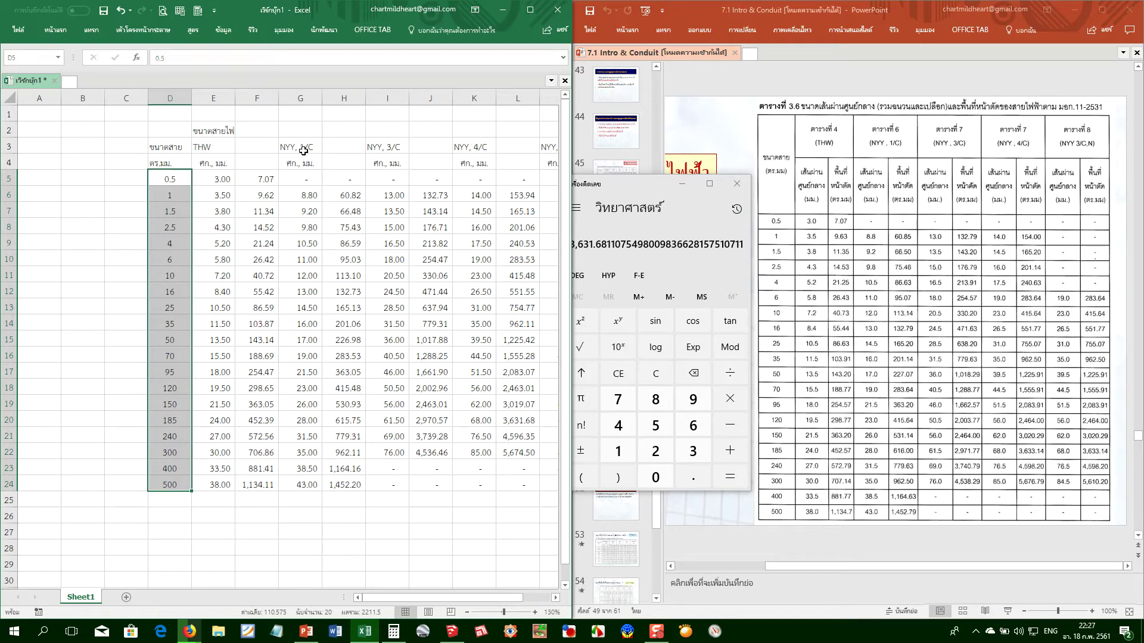
Move the NYY, 1/C column into F and NYY, 3/C into G, clearing their old columns
drag(295, 146, 305, 479)
key(ctrl+c)
key(Left)
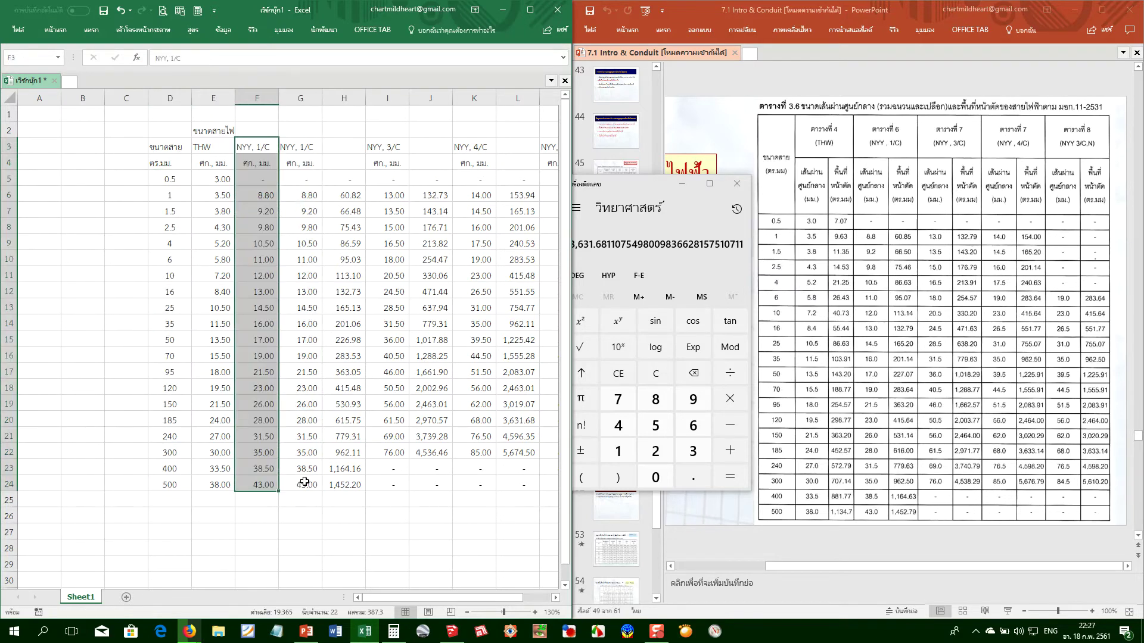
key(ctrl+v)
key(Escape)
key(Right)
key(ctrl+shift+Down)
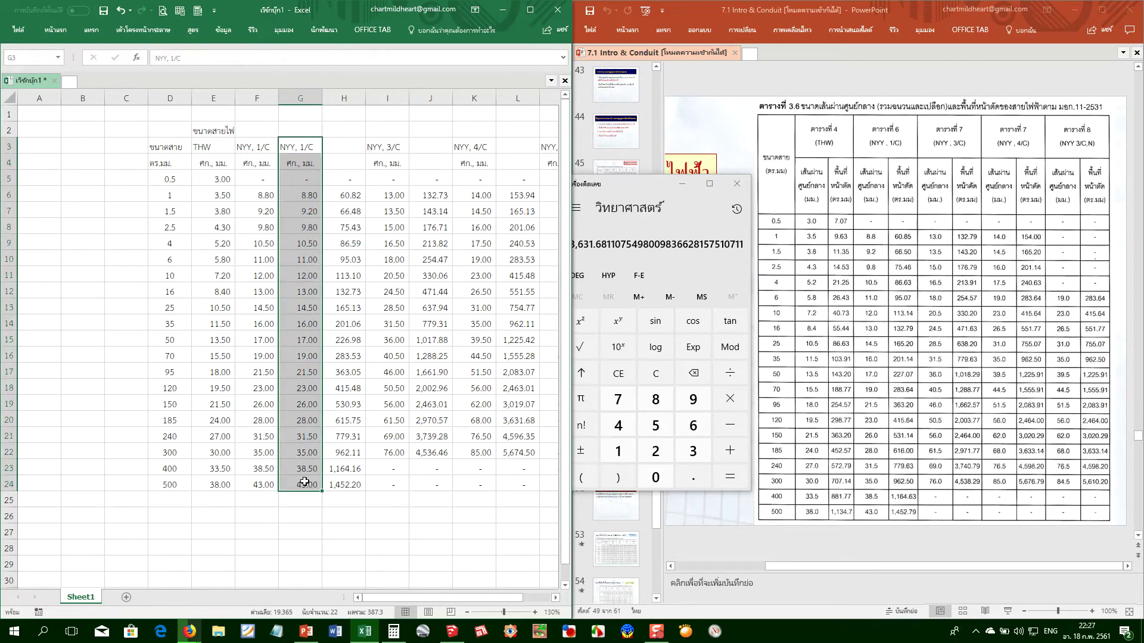
key(Delete)
key(Right)
key(Right)
key(ctrl+shift+Down)
key(ctrl+c)
key(Left)
key(Left)
key(ctrl+v)
key(Escape)
key(Right)
Copy the NYY, 4/C column into H and NYY, 3/C, N into I
key(Right)
key(ctrl+shift+Down)
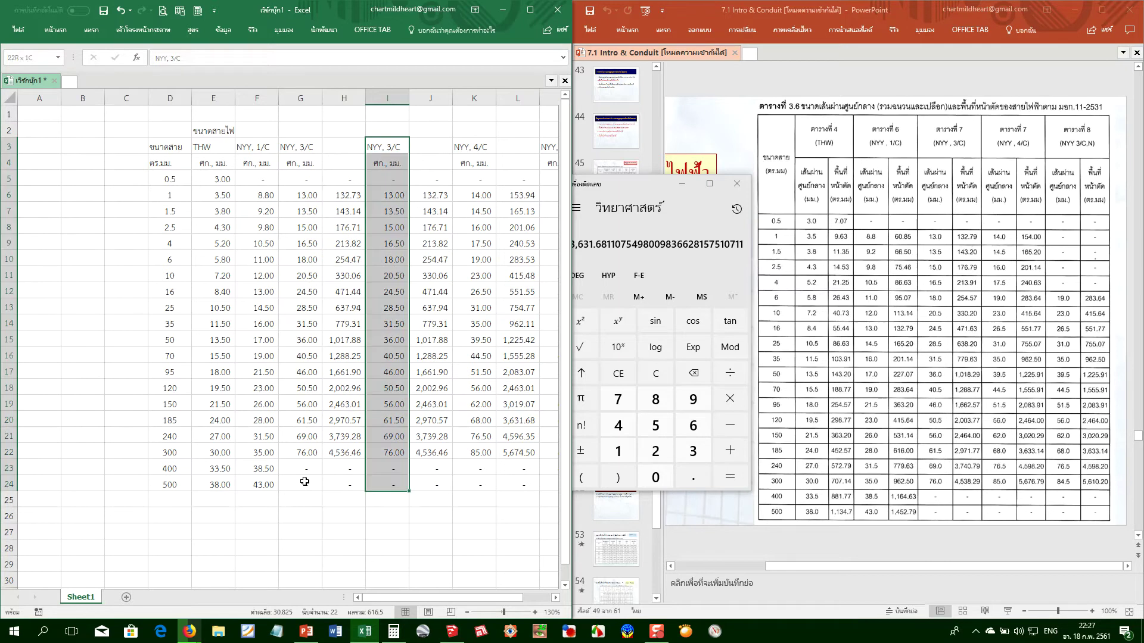
key(Delete)
key(Right)
key(Right)
key(ctrl+shift+Down)
key(ctrl+c)
key(Left)
key(Left)
key(Left)
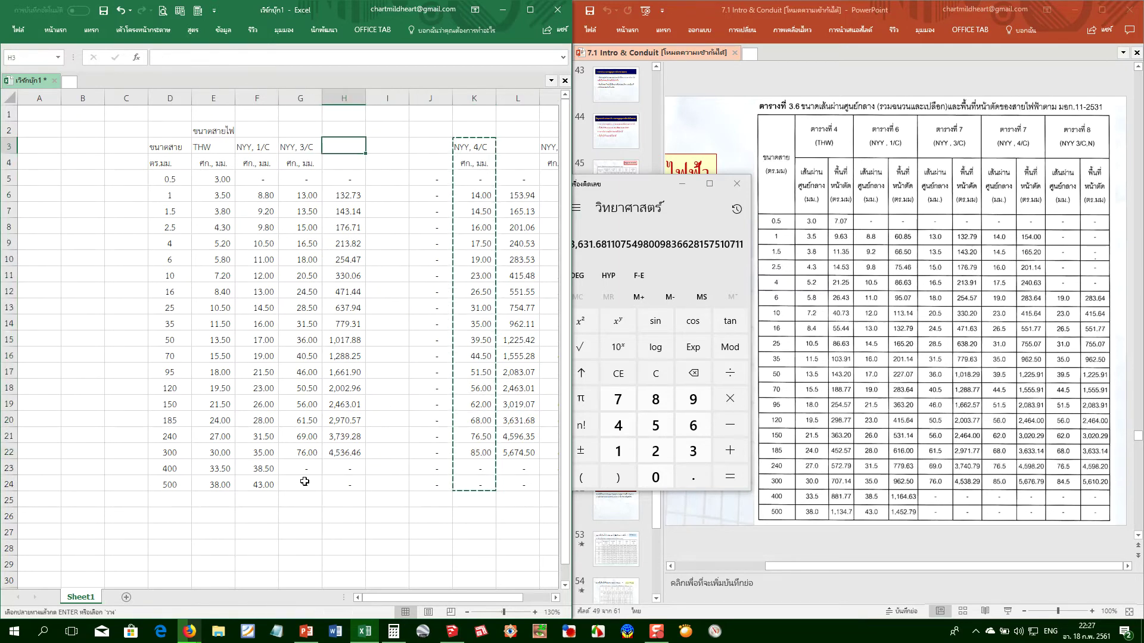
key(ctrl+v)
key(Escape)
key(Right)
key(Right)
key(Right)
key(Right)
key(Right)
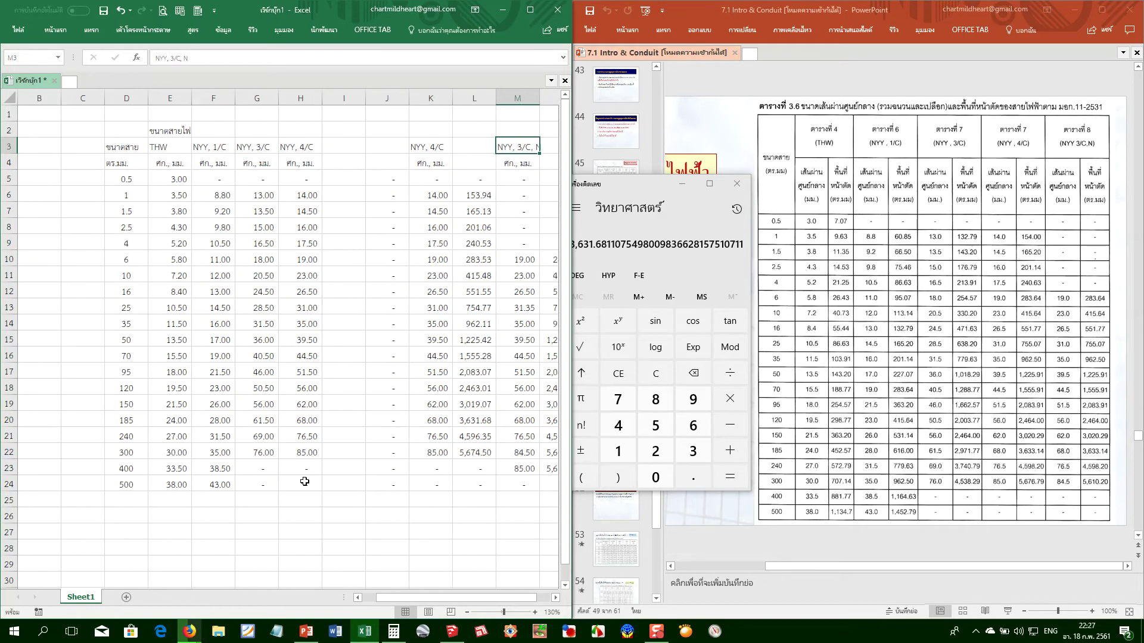
key(ctrl+shift+Down)
key(ctrl+c)
key(Left)
key(Left)
key(Left)
key(Left)
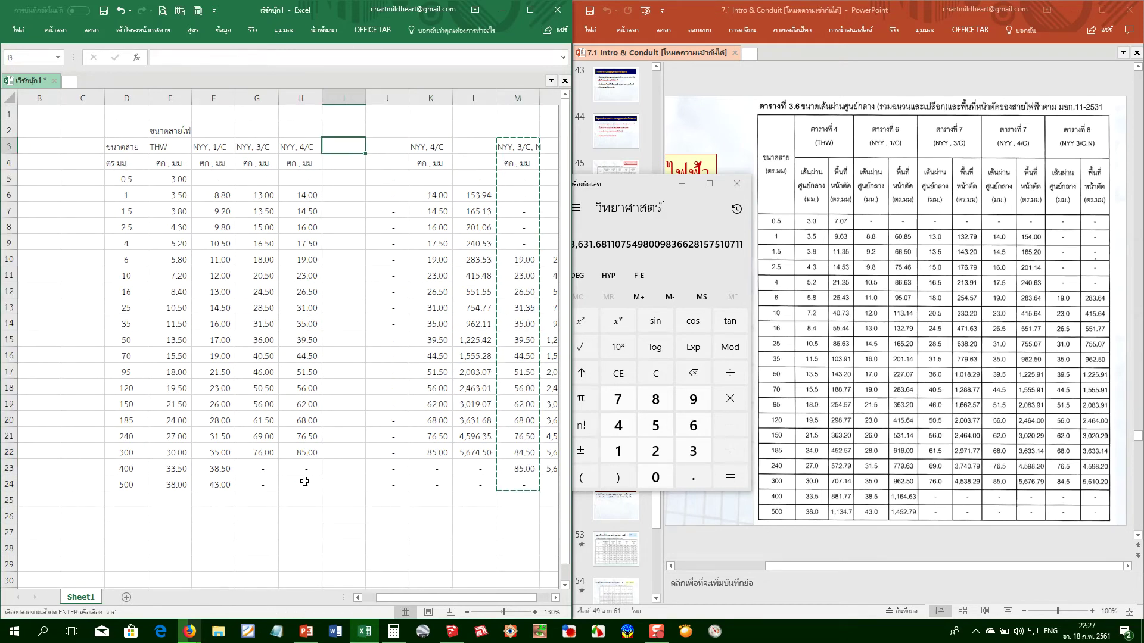
key(ctrl+v)
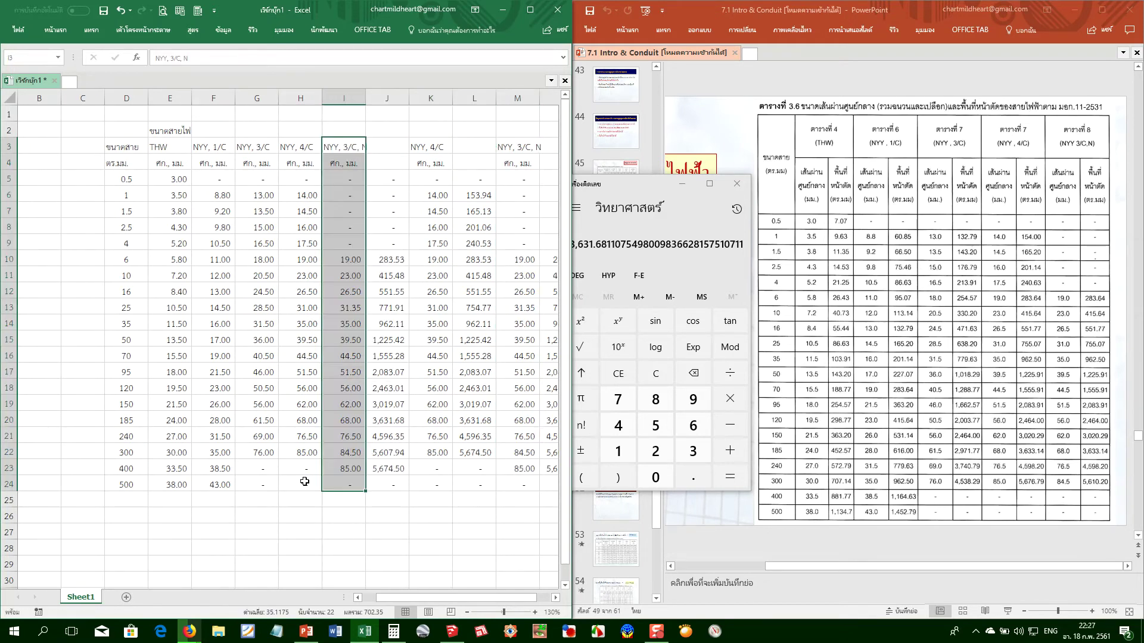
Delete the leftover columns J3:N24
key(Right)
key(shift+Right)
key(shift+Right)
key(shift+Right)
key(shift+Right)
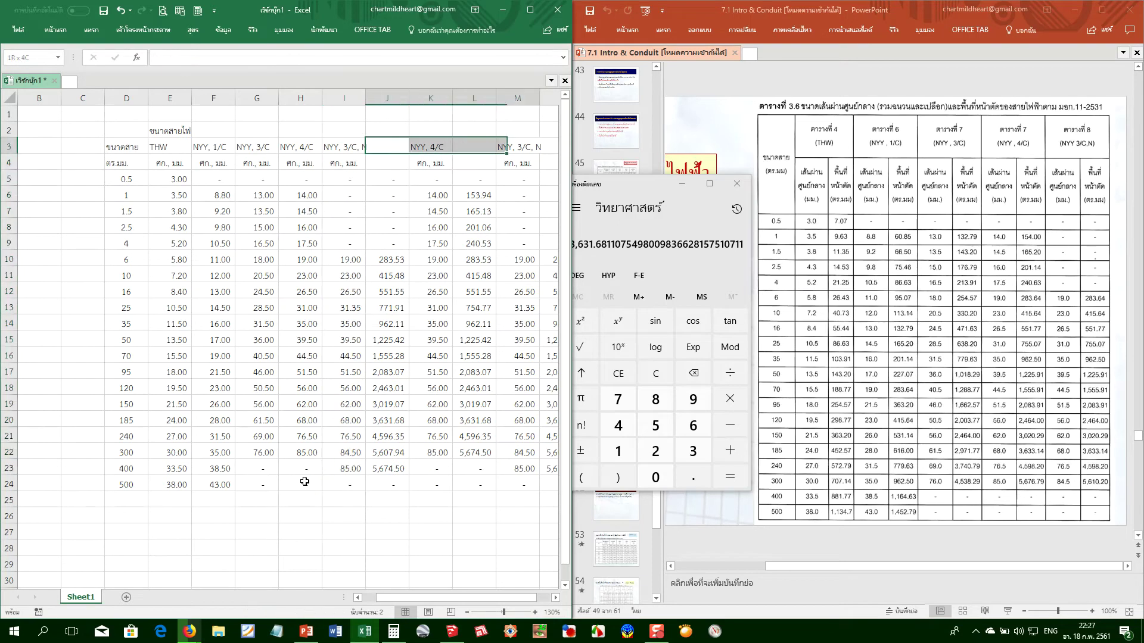
key(shift+Down)
key(shift+Down)
key(ctrl+shift+Down)
key(Delete)
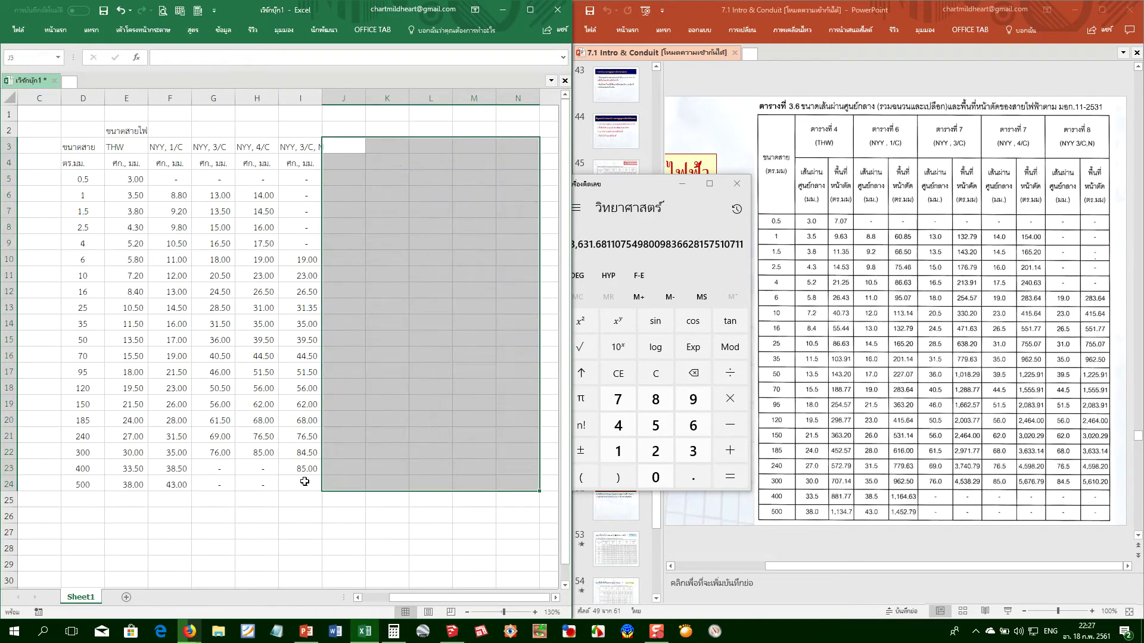
key(Left)
key(ctrl+Left)
key(ctrl+Left)
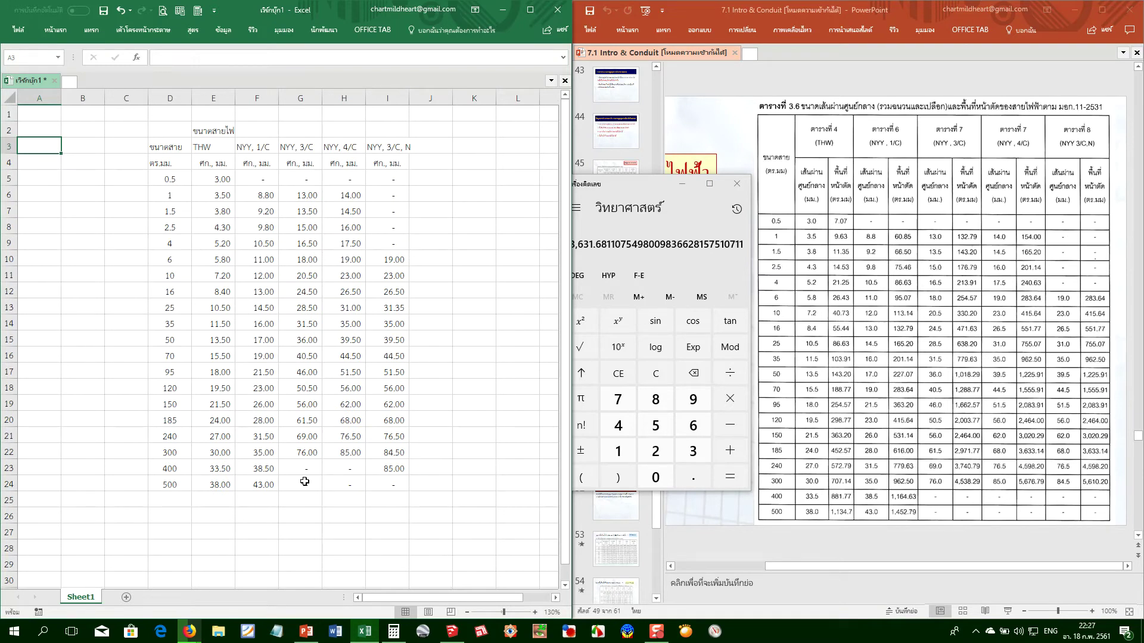
Close Calculator and apply All Borders to the table D3:I24
key(Down)
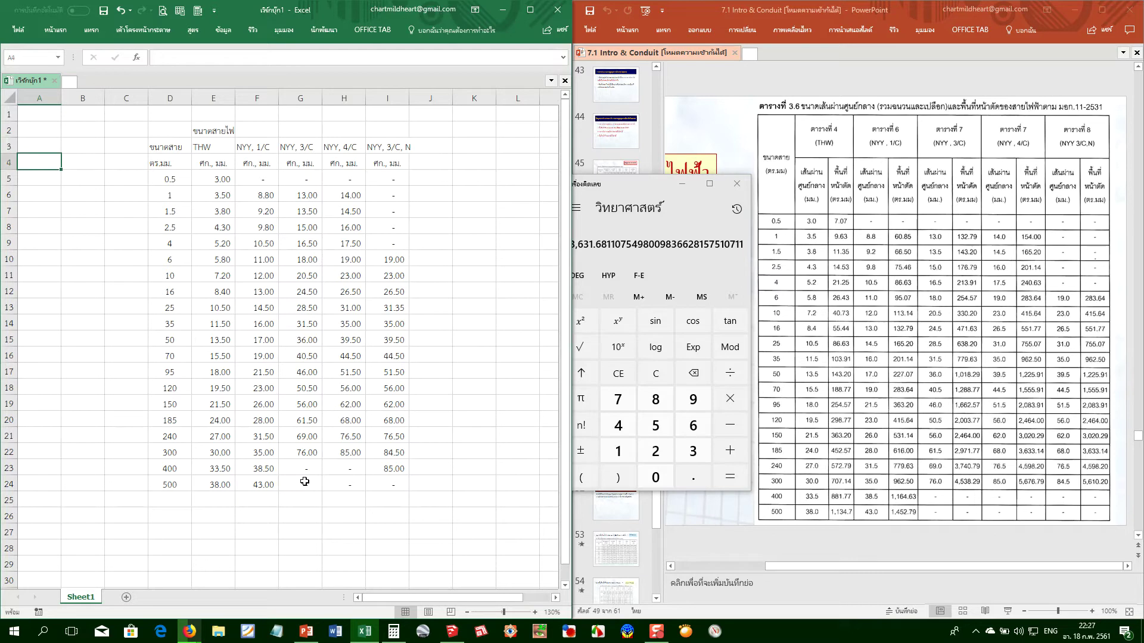
click(814, 360)
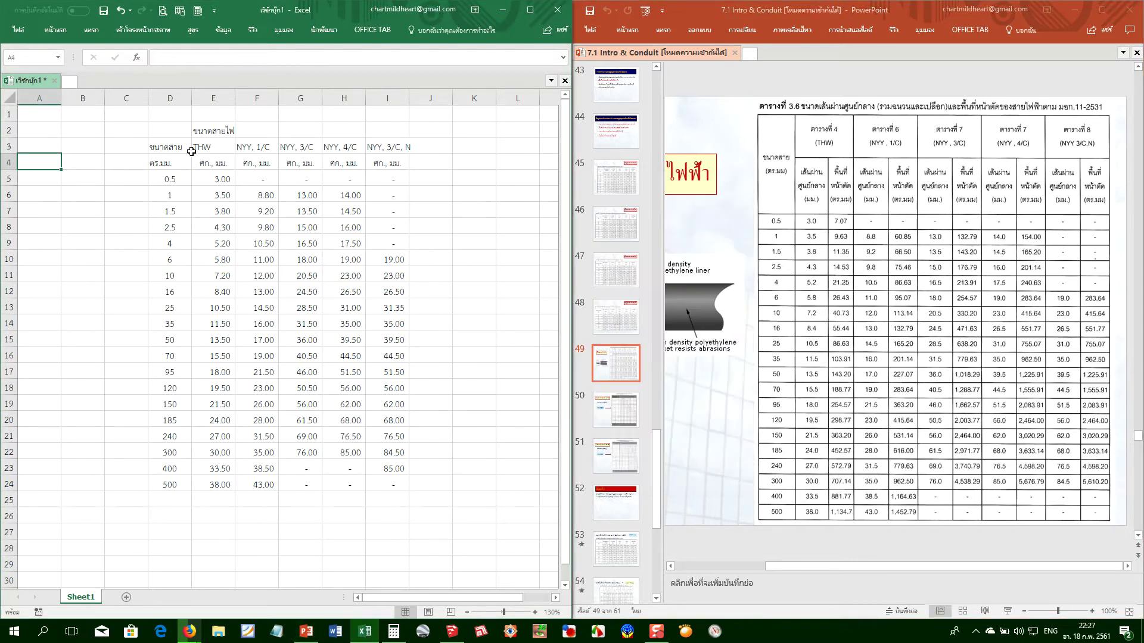
drag(171, 149, 376, 484)
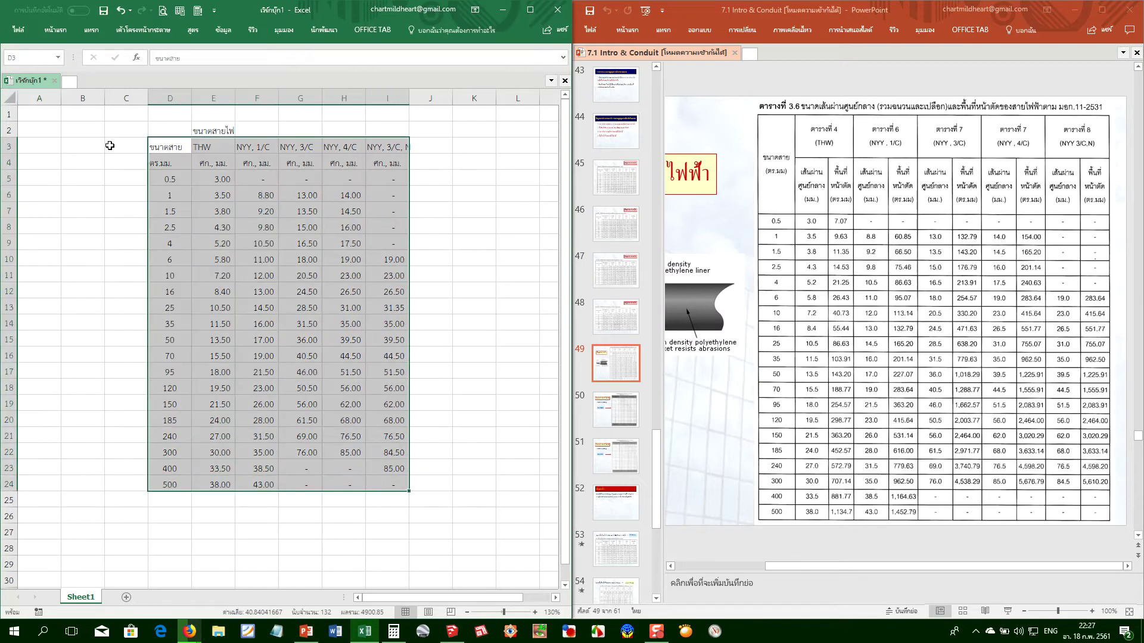
click(56, 31)
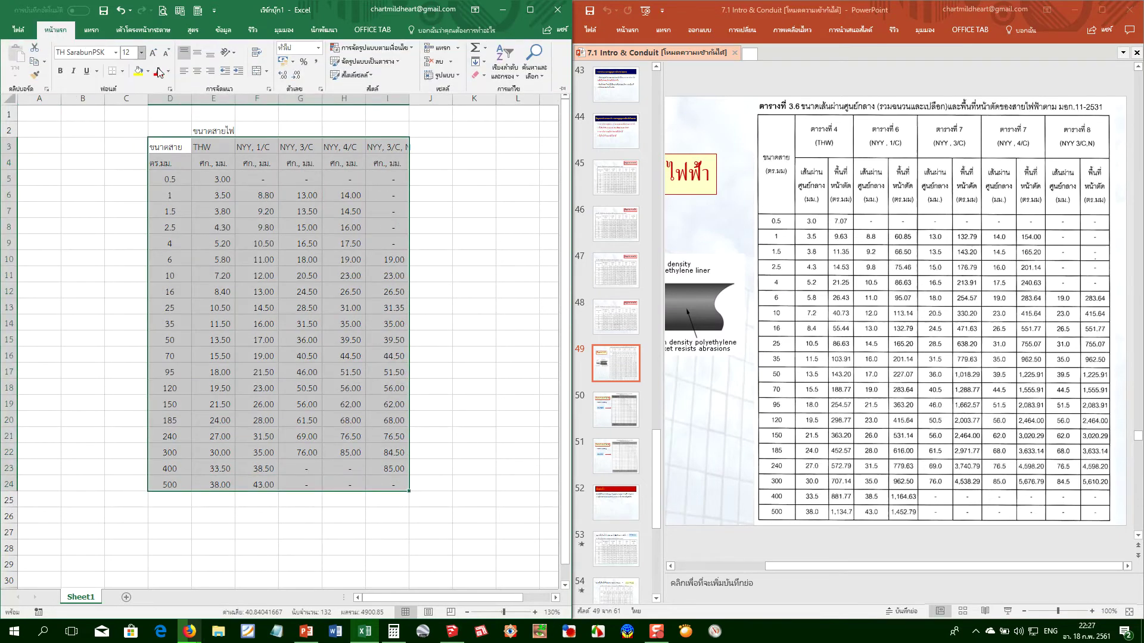
click(122, 72)
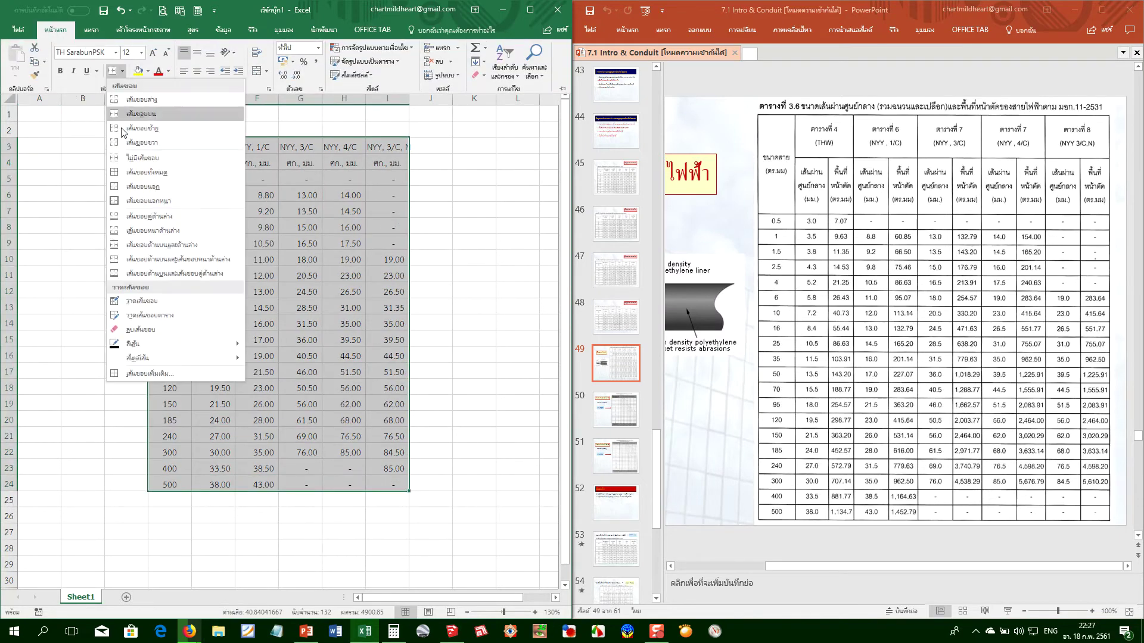
click(133, 172)
click(210, 129)
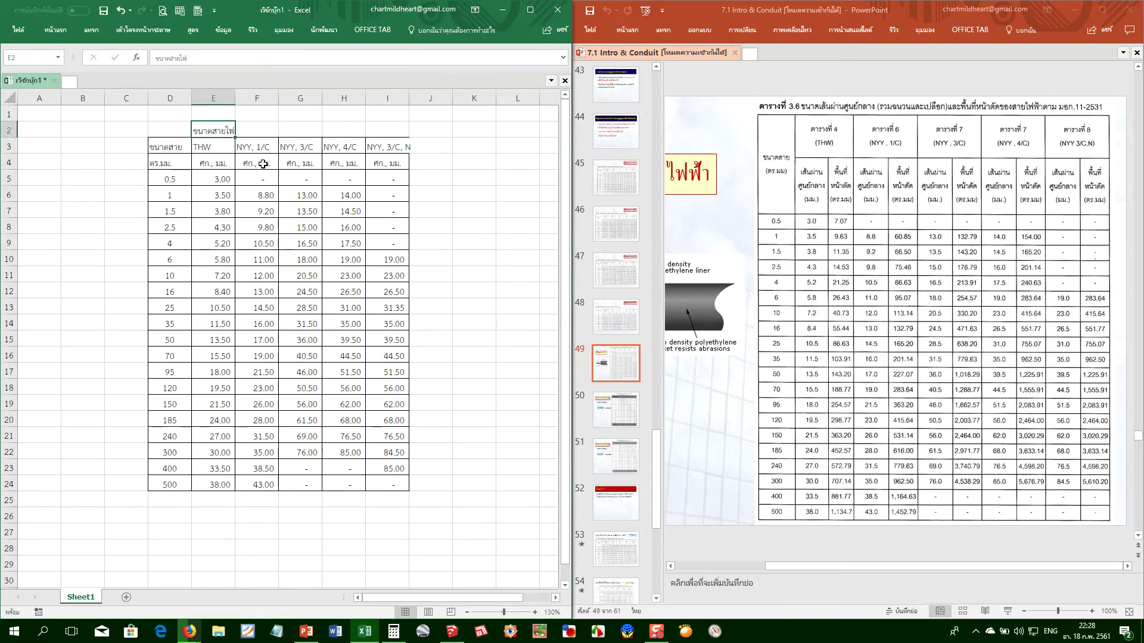
Edit the E2 title, replacing สายไฟ with เส้นผ่านศูนย์กลาง
key(F2)
key(shift+Left)
key(shift+Left)
key(shift+Left)
key(shift+Left)
key(shift+Left)
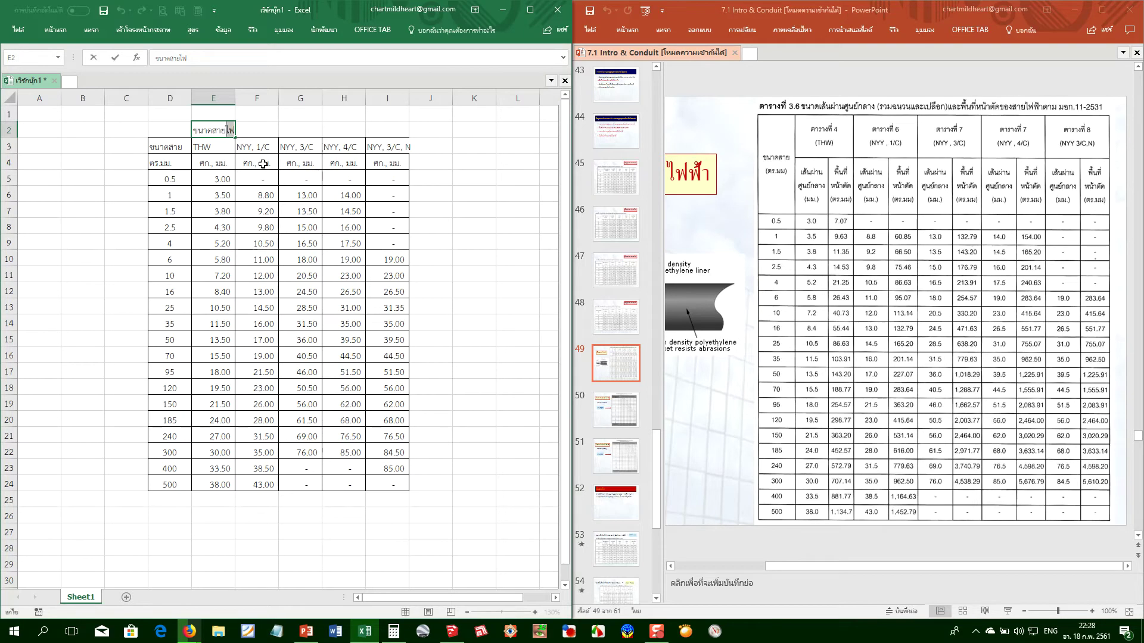
key(BackSpace)
text(ูlh)
key(grave)
key(BackSpace)
key(BackSpace)
key(BackSpace)
text(เส้นผ่า)
text(ศูน)
key(BackSpace)
text(ศ)
key(BackSpace)
key(BackSpace)
key(BackSpace)
key(BackSpace)
text(นศ)
key(BackSpace)
key(BackSpace)
text(นย์กลางสาย)
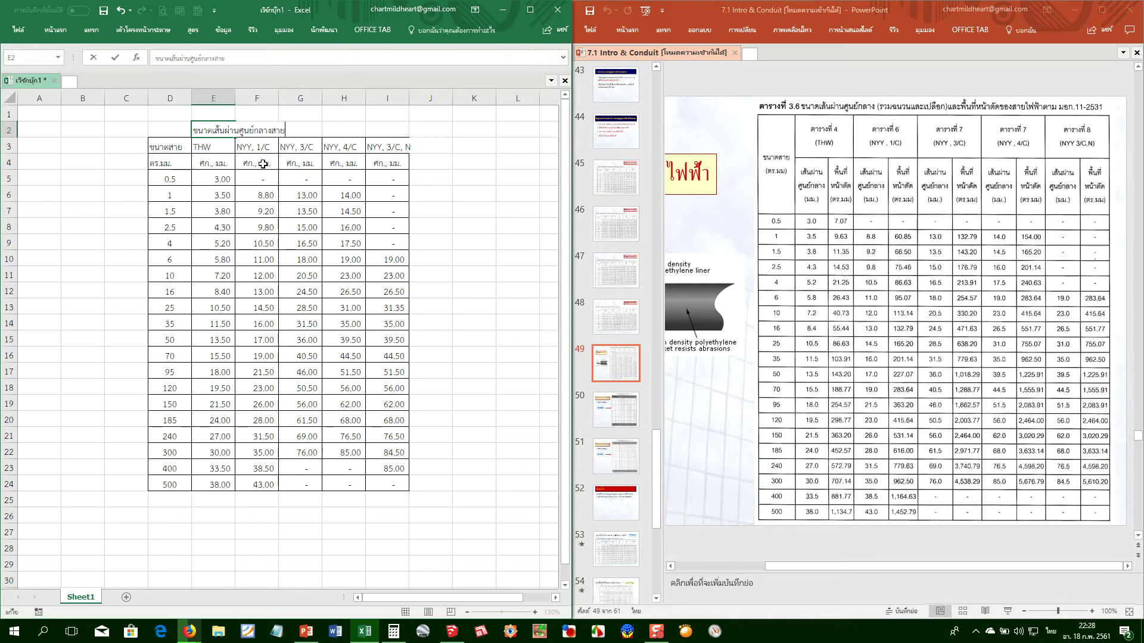
key(BackSpace)
key(BackSpace)
Finish the E2 title with (รวมฉนวนและเปลือก) มอก. 11-2531 and commit it
text((รวมฉนวน)
text(และเปลือก)
text(๗)
key(BackSpace)
text())
text( แล)
key(BackSpace)
key(BackSpace)
text(มอก)
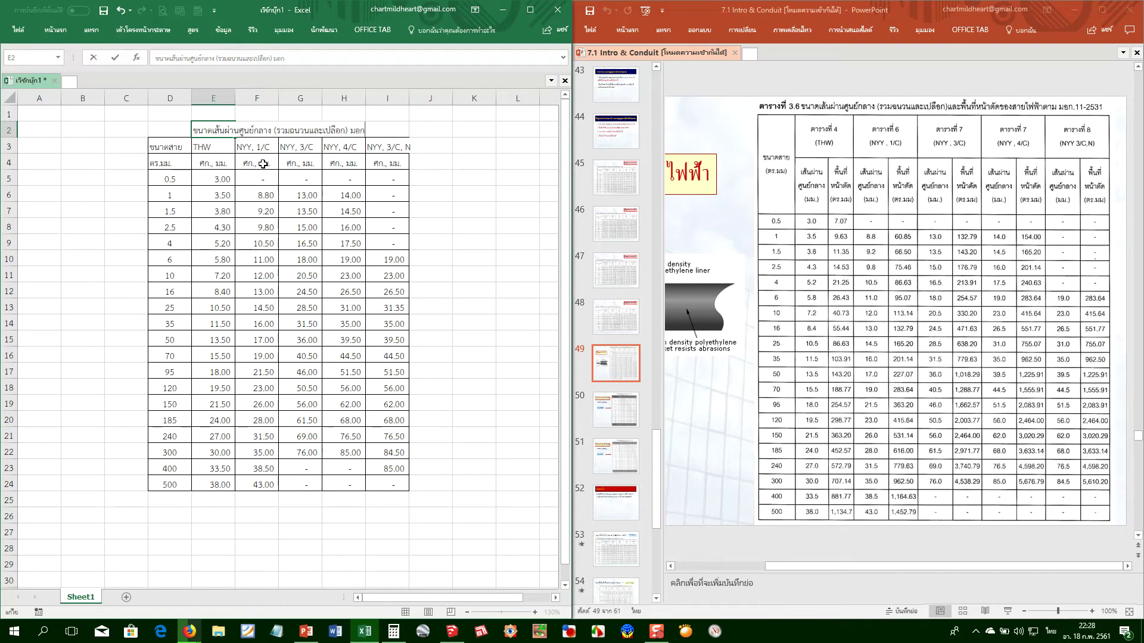
text(. 11-2531)
key(Return)
key(Left)
key(Down)
key(Right)
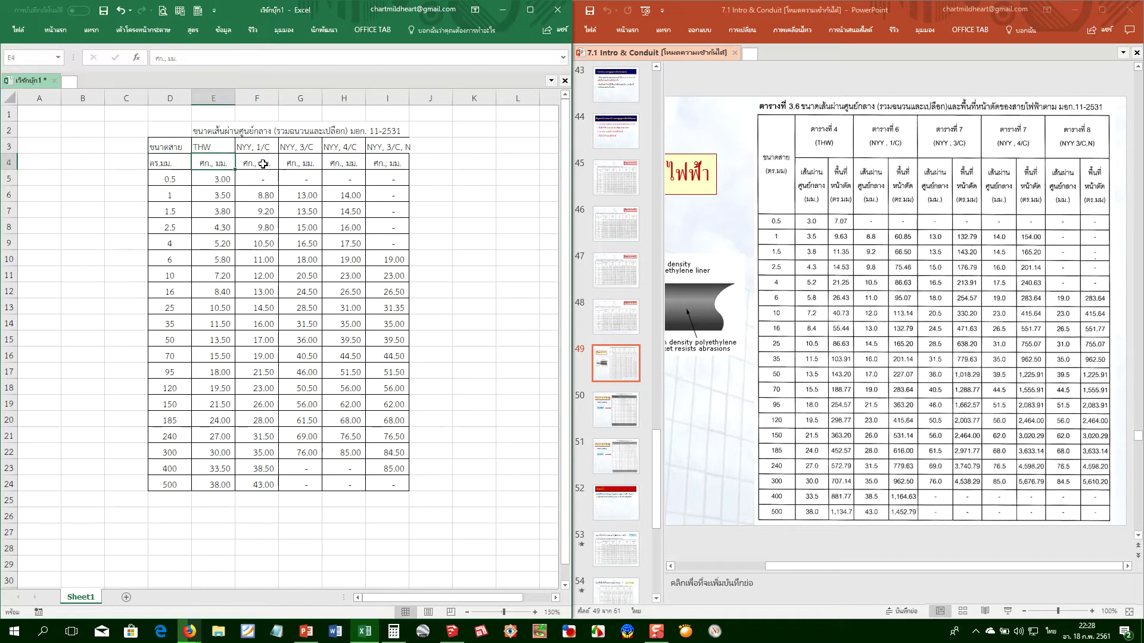
Autofit column I to fit NYY, 3/C, N and merge D3:D4 into one header cell
double_click(410, 97)
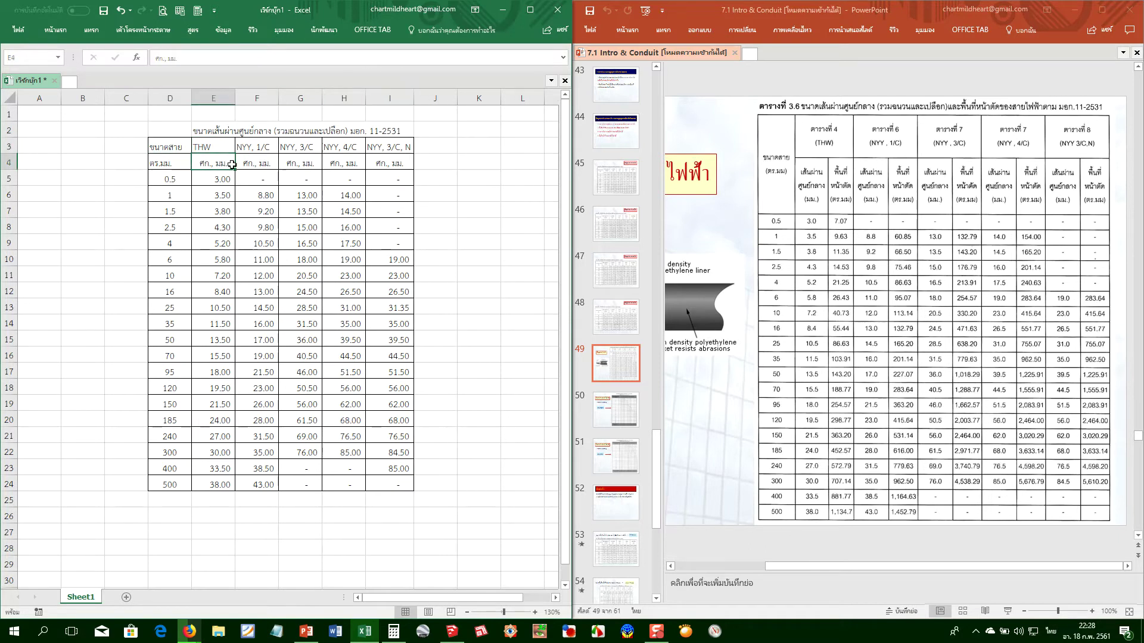
click(238, 226)
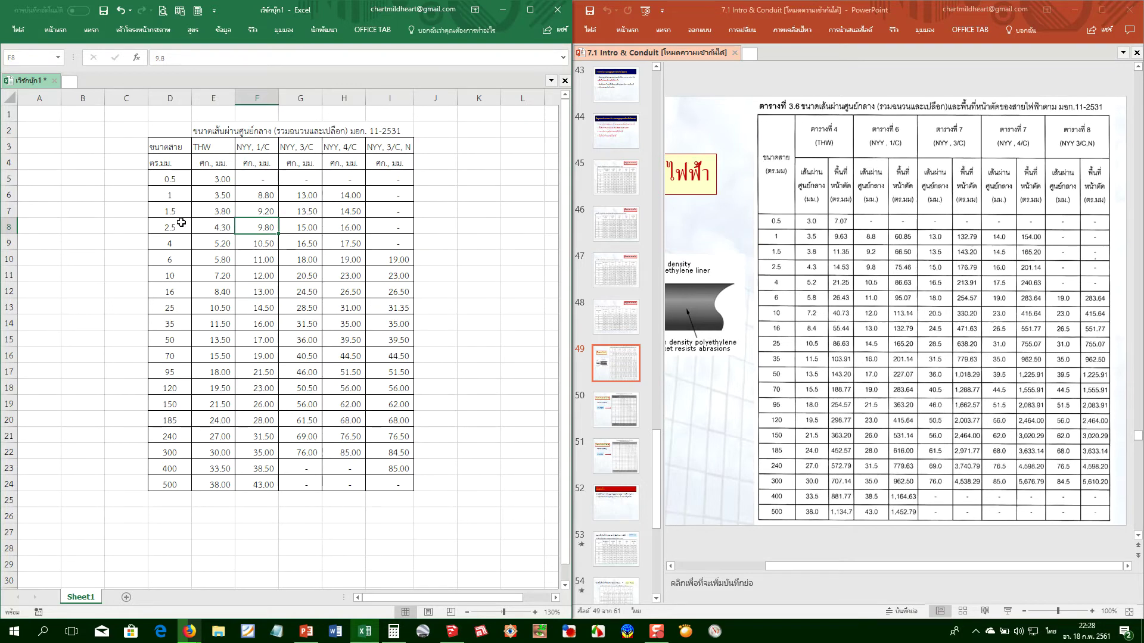
drag(174, 147, 174, 160)
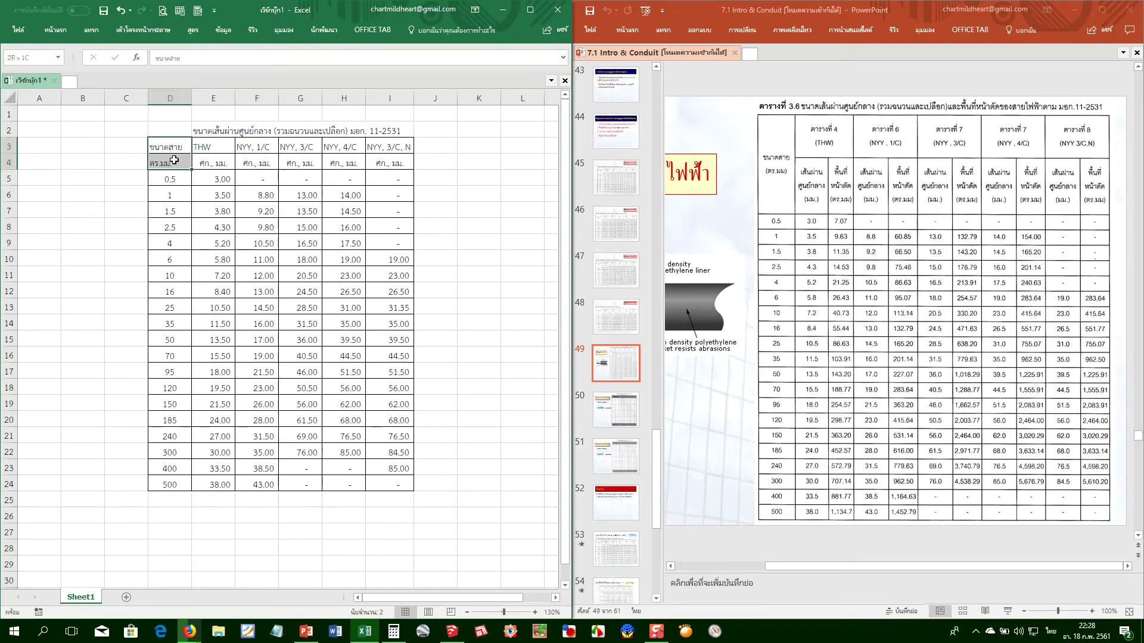
drag(174, 149, 171, 162)
click(54, 29)
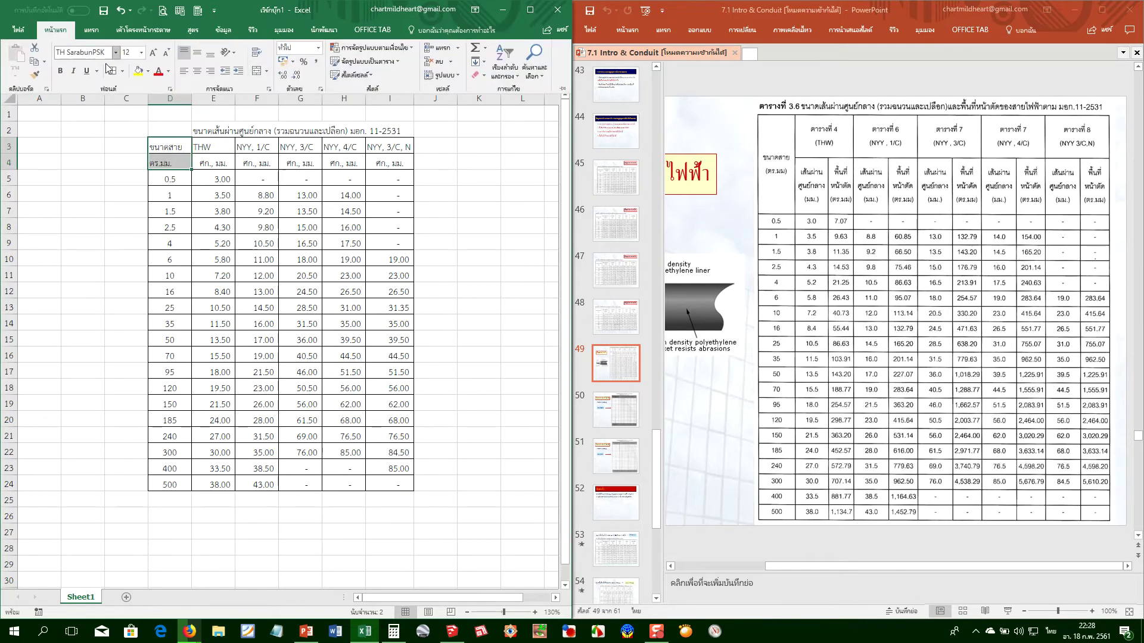
click(257, 71)
click(542, 359)
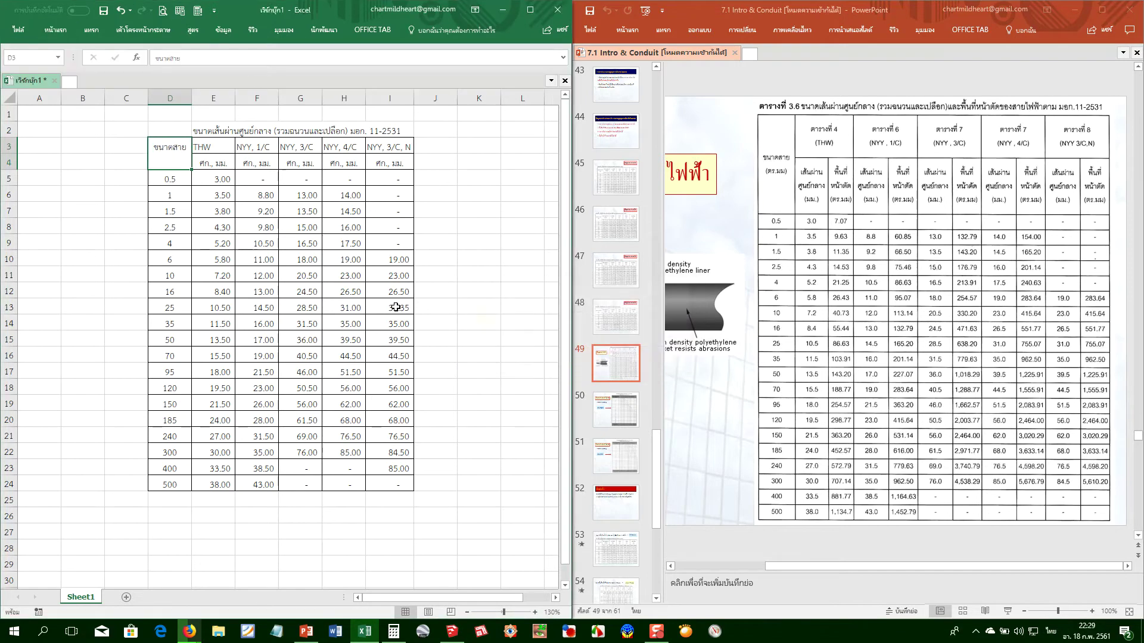
click(216, 212)
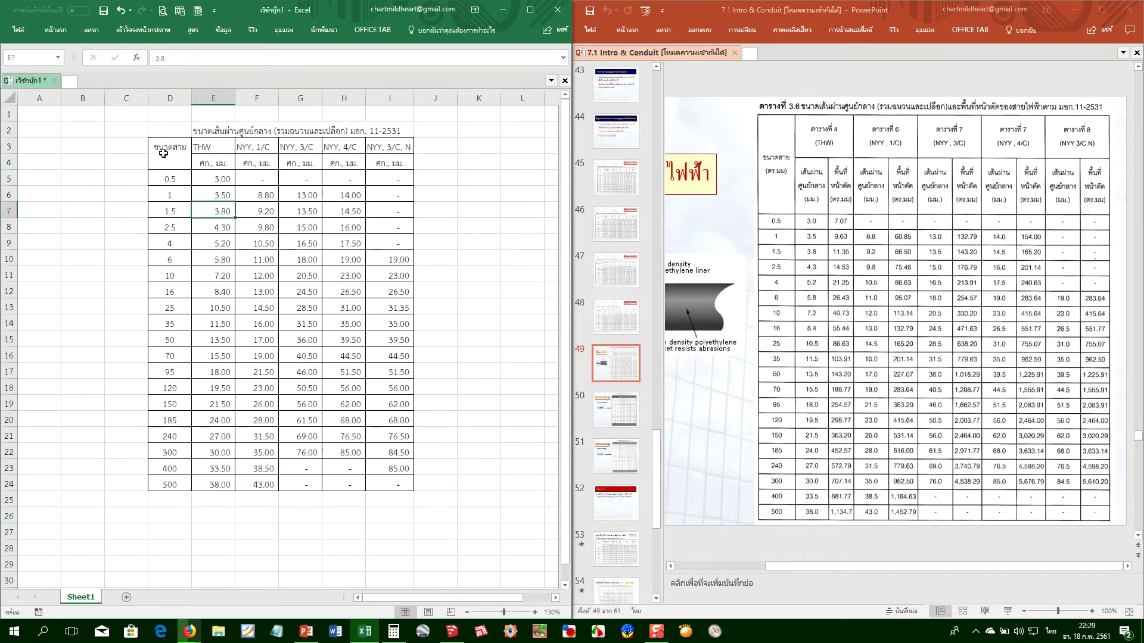
Add (ตร.มม.) on a second line of the merged cable-size header
double_click(163, 153)
key(alt+Return)
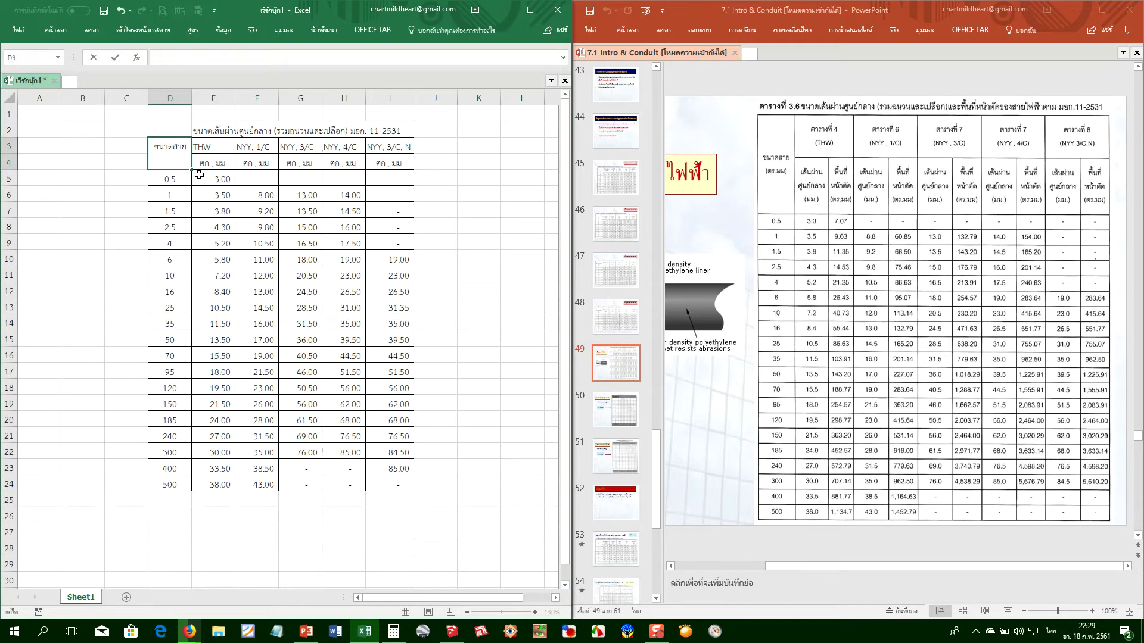
text((ตร.มม.))
key(Return)
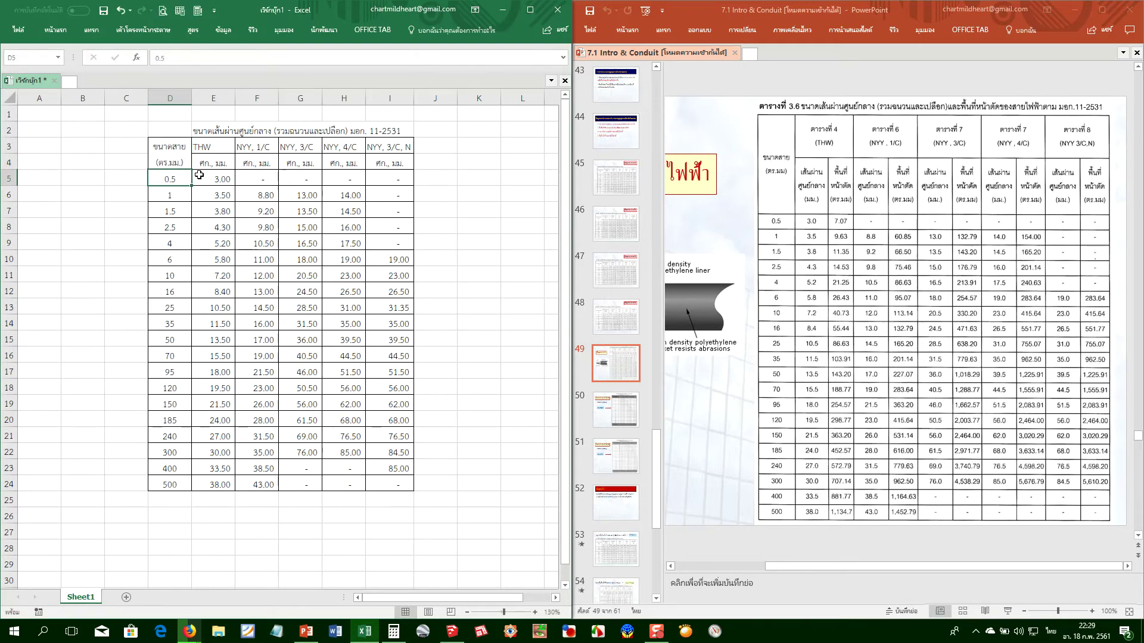
Centre the THW through NYY, 3/C, N headers in E3:I3
drag(206, 146, 391, 146)
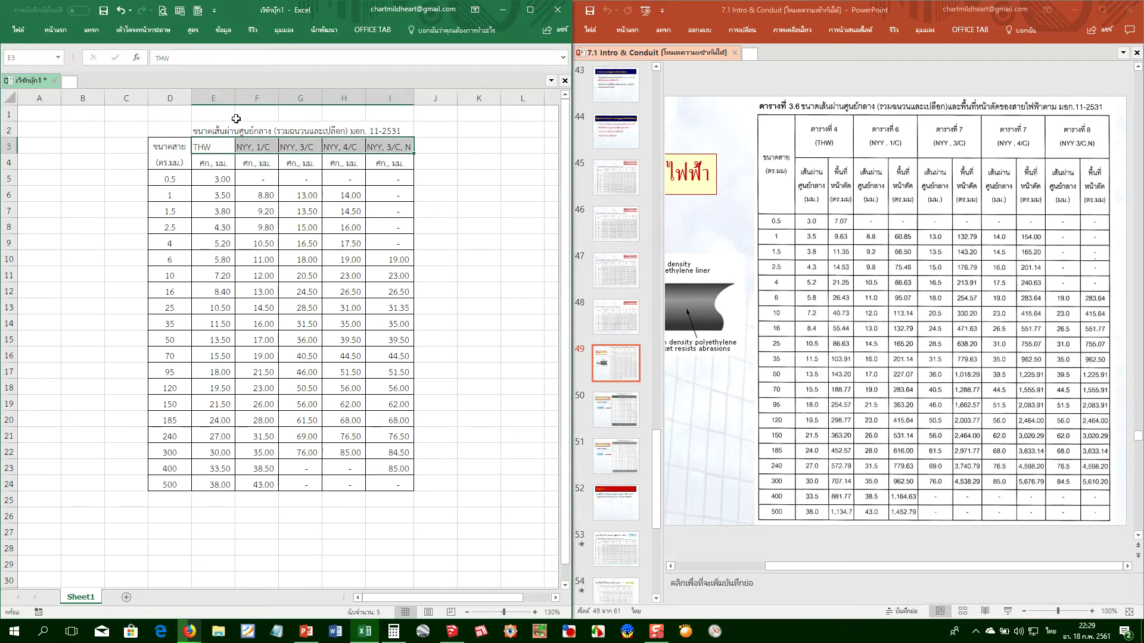
click(56, 31)
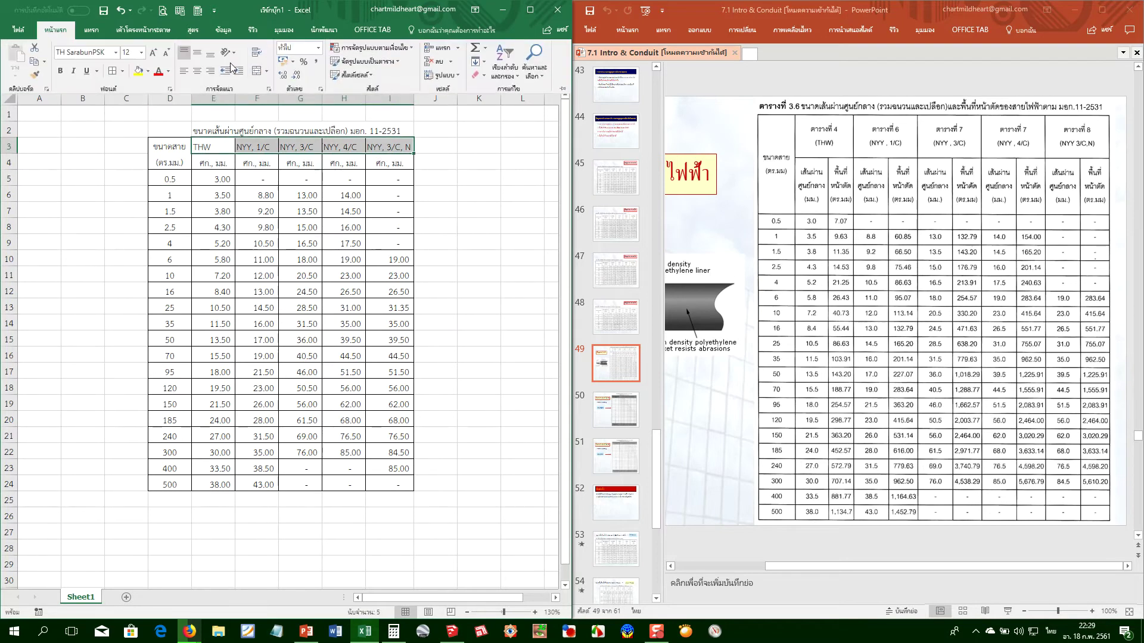
click(201, 72)
click(263, 199)
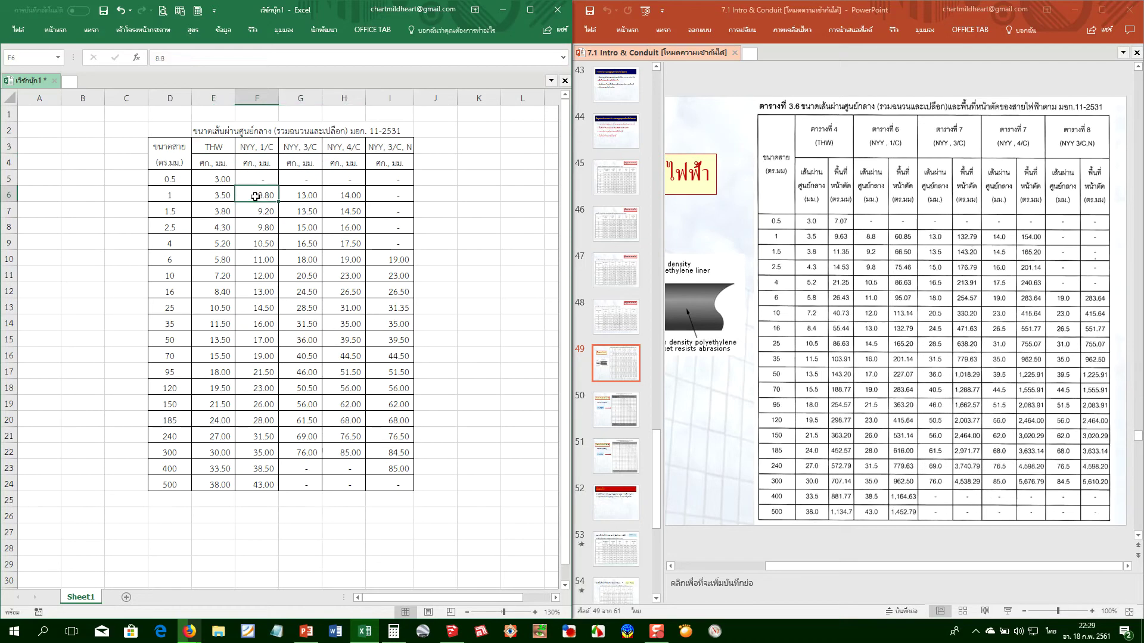
Apply outline and inside borders to header block E3:I4 through Format Cells
drag(206, 148, 382, 162)
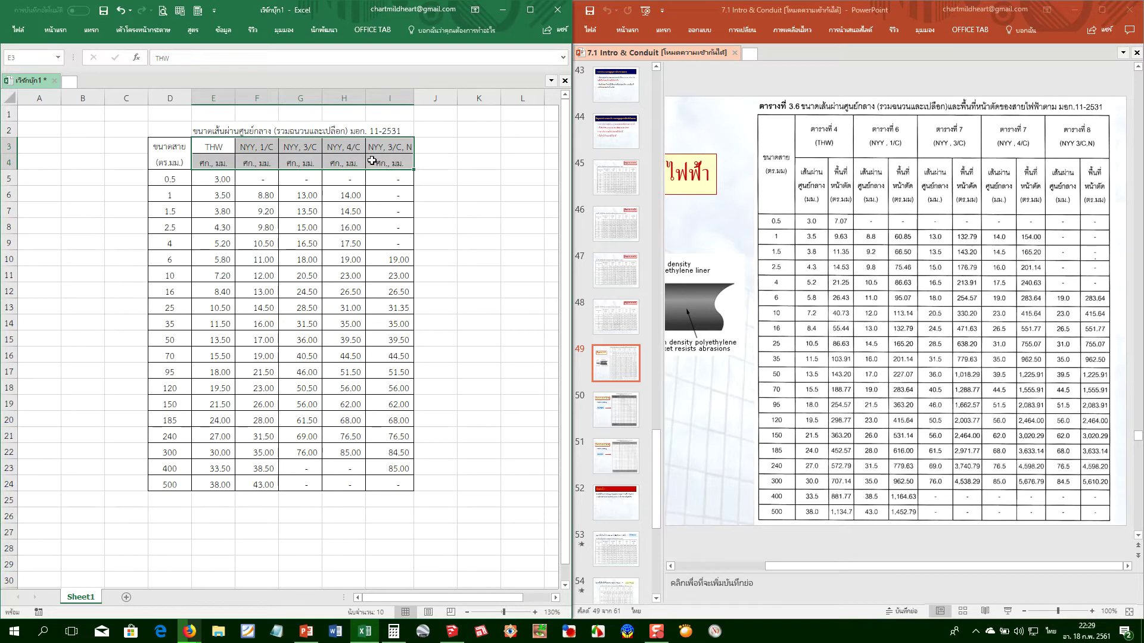
right_click(295, 151)
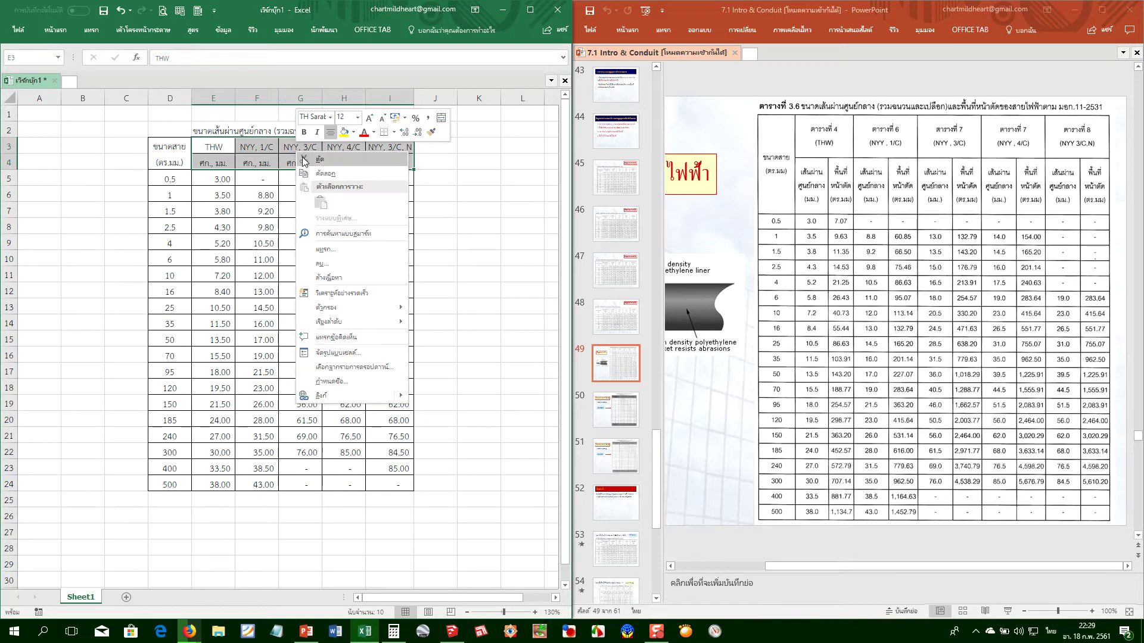
click(325, 352)
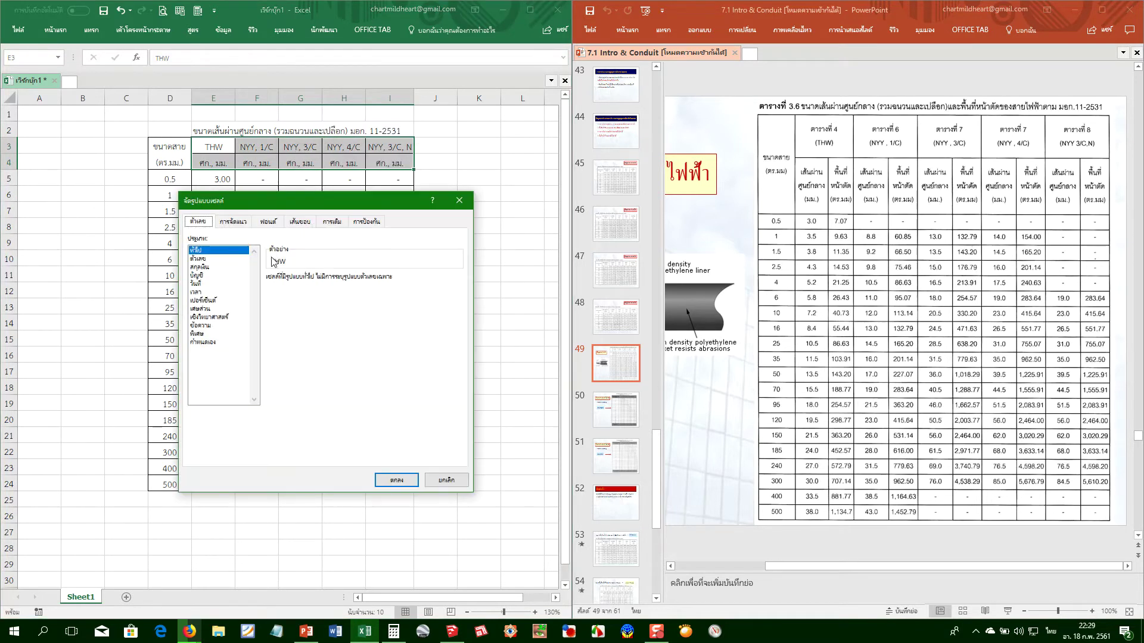
click(312, 225)
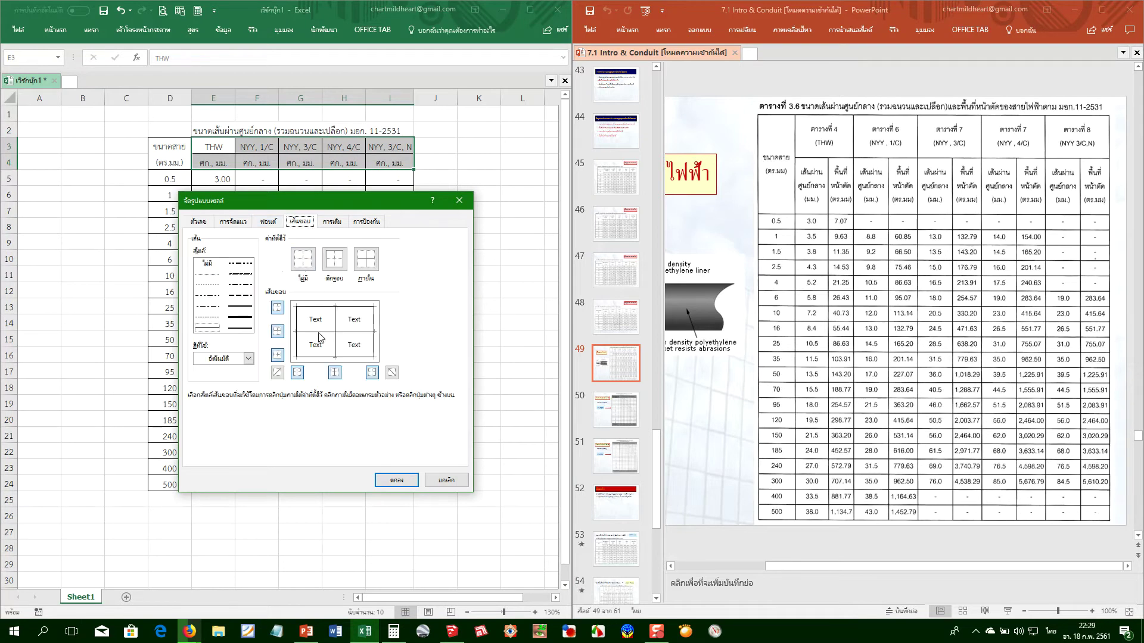
click(380, 480)
click(257, 308)
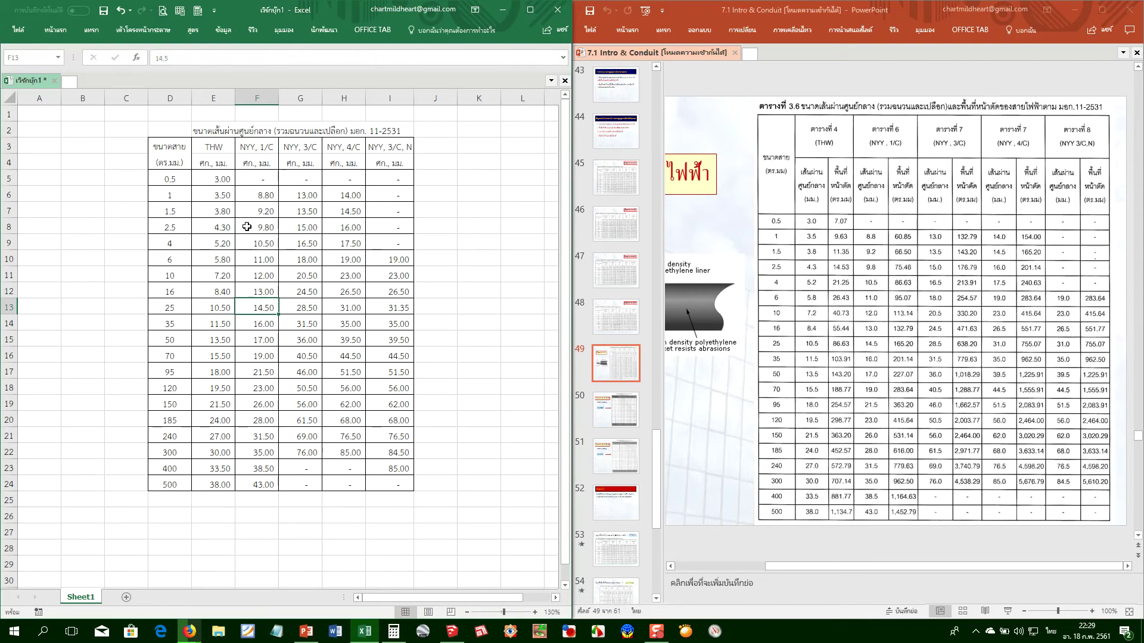
click(747, 536)
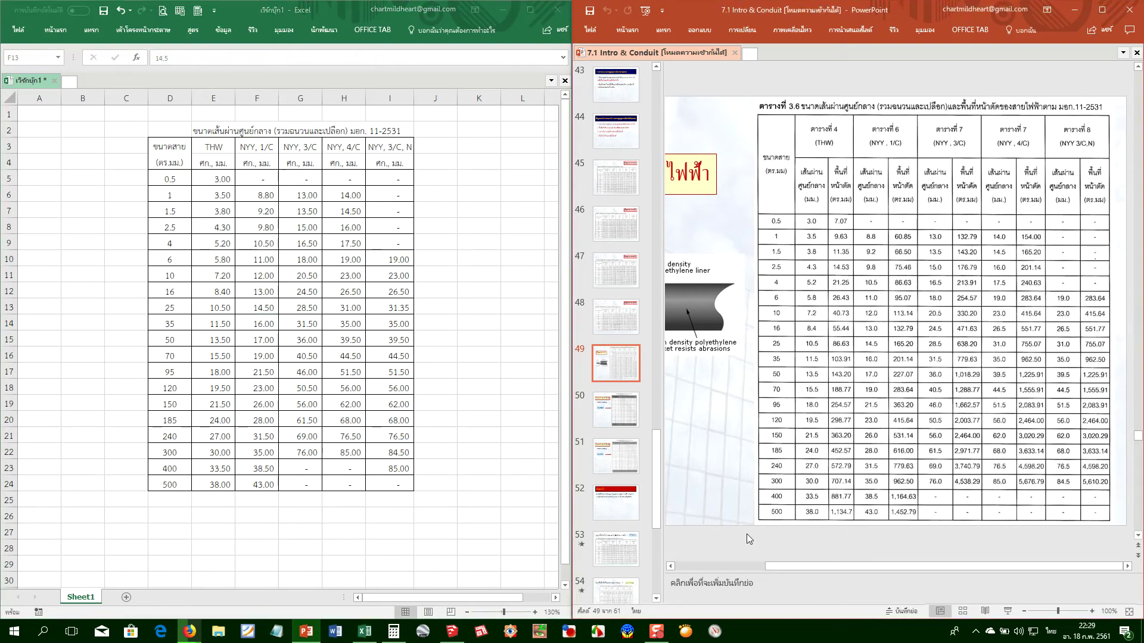
Scroll PowerPoint back to slide 45, the RMC conduit area table (ตารางที่ 3.2)
scroll(746, 533, up, 1)
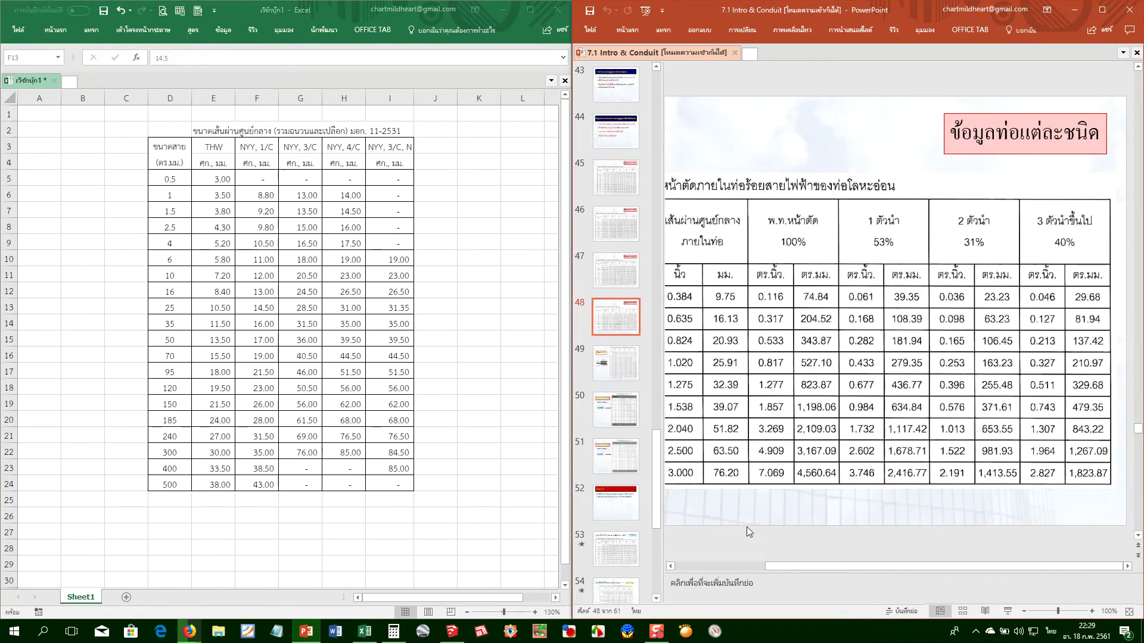
scroll(746, 526, up, 2)
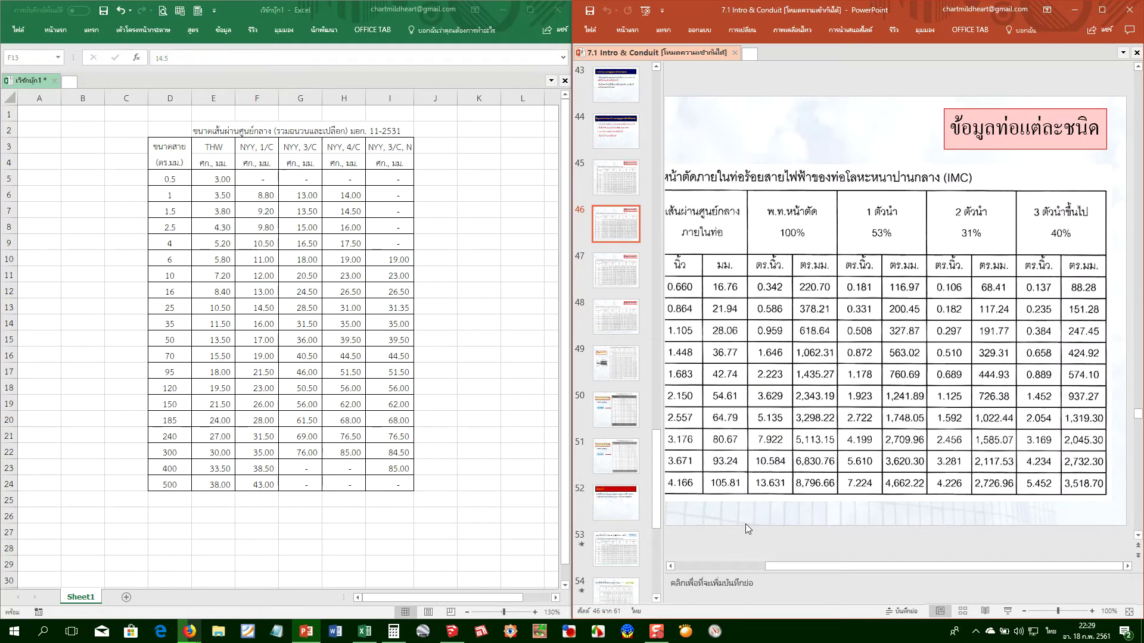
drag(792, 570, 709, 570)
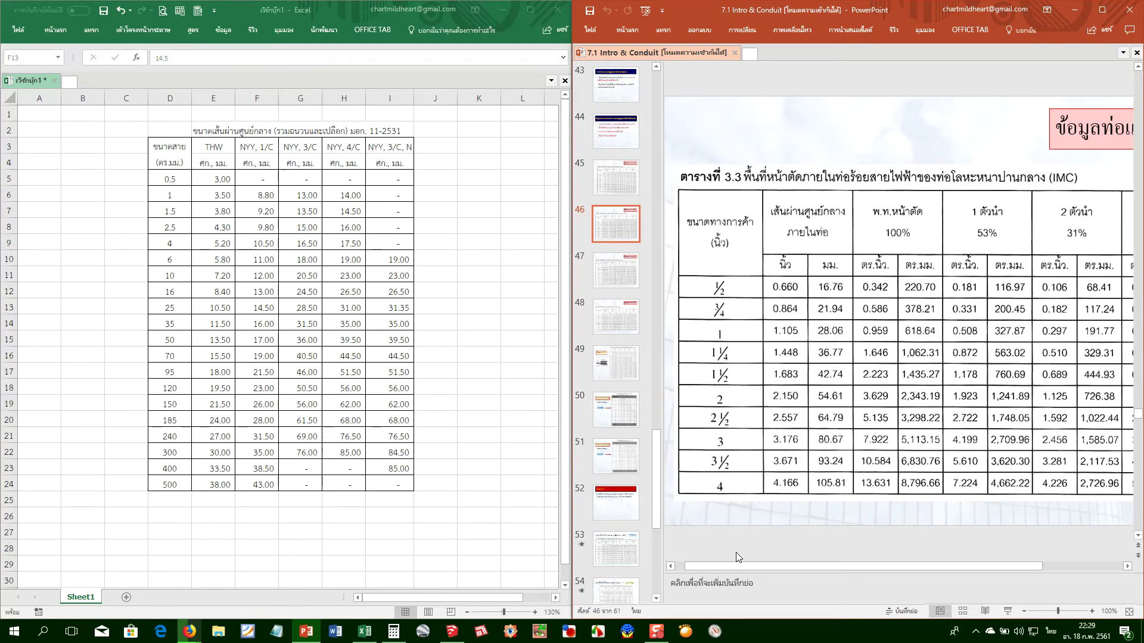
scroll(737, 485, up, 1)
scroll(737, 486, up, 1)
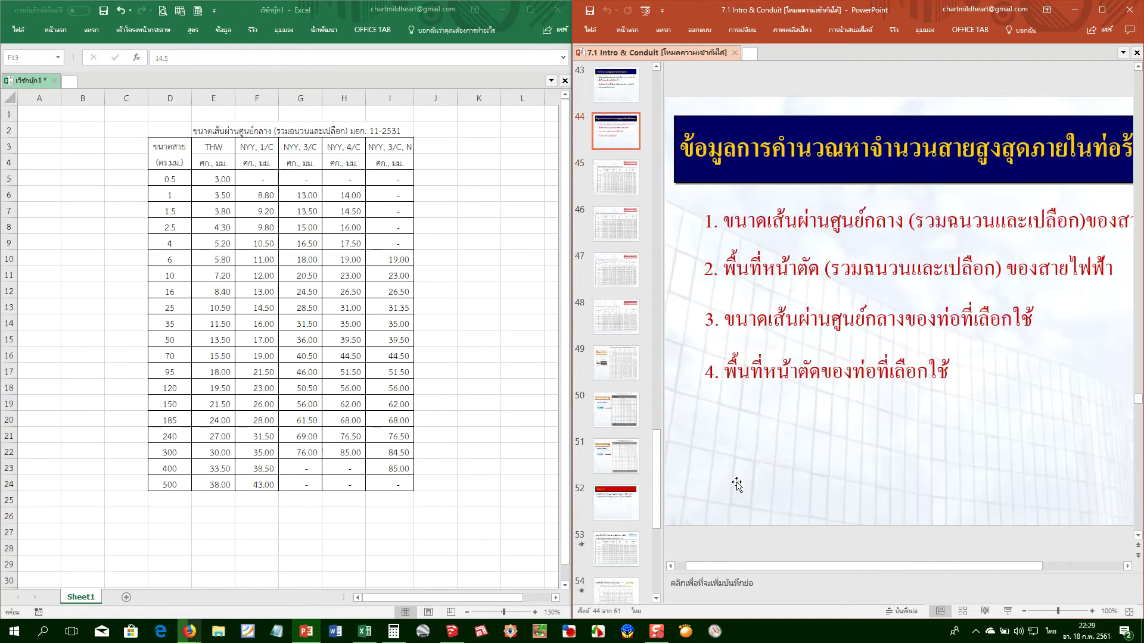
scroll(737, 485, down, 1)
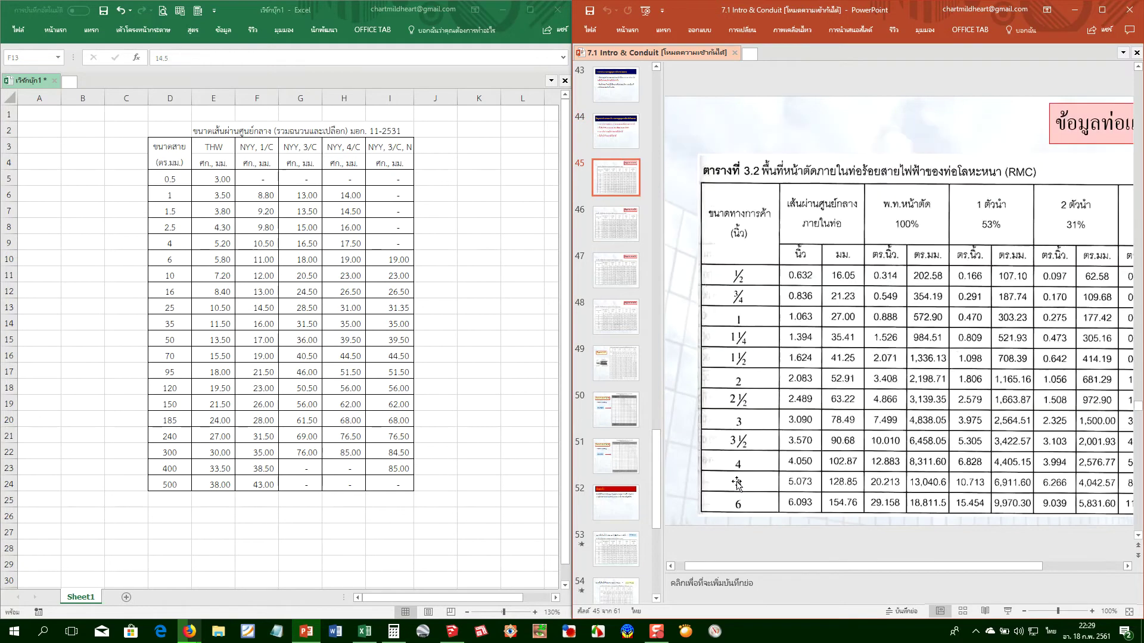
click(490, 156)
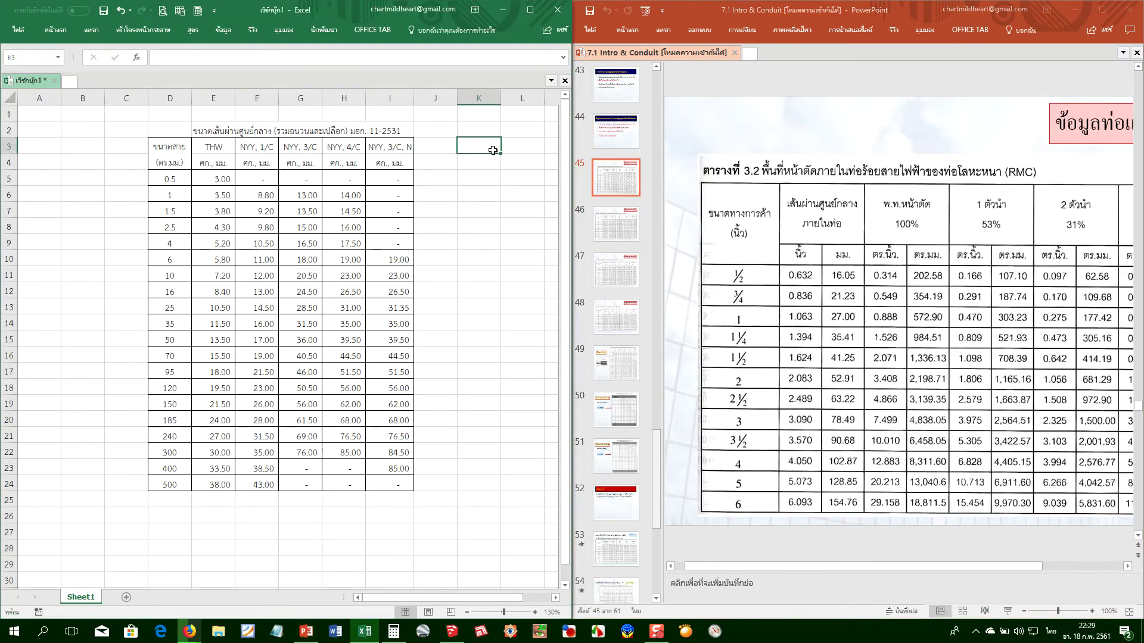
click(792, 565)
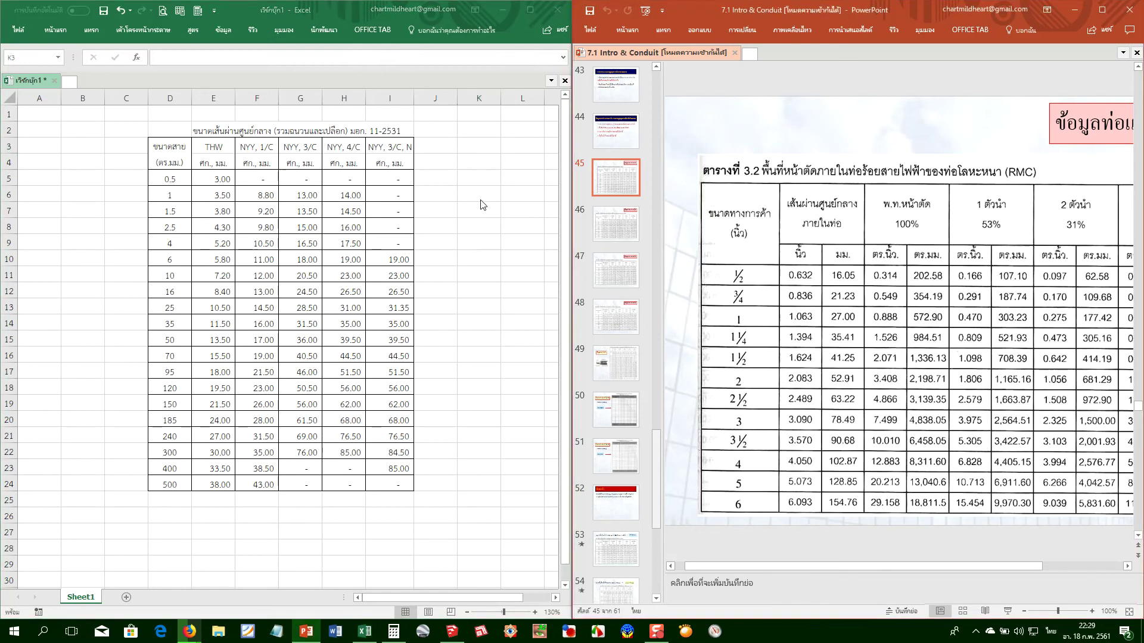
click(462, 178)
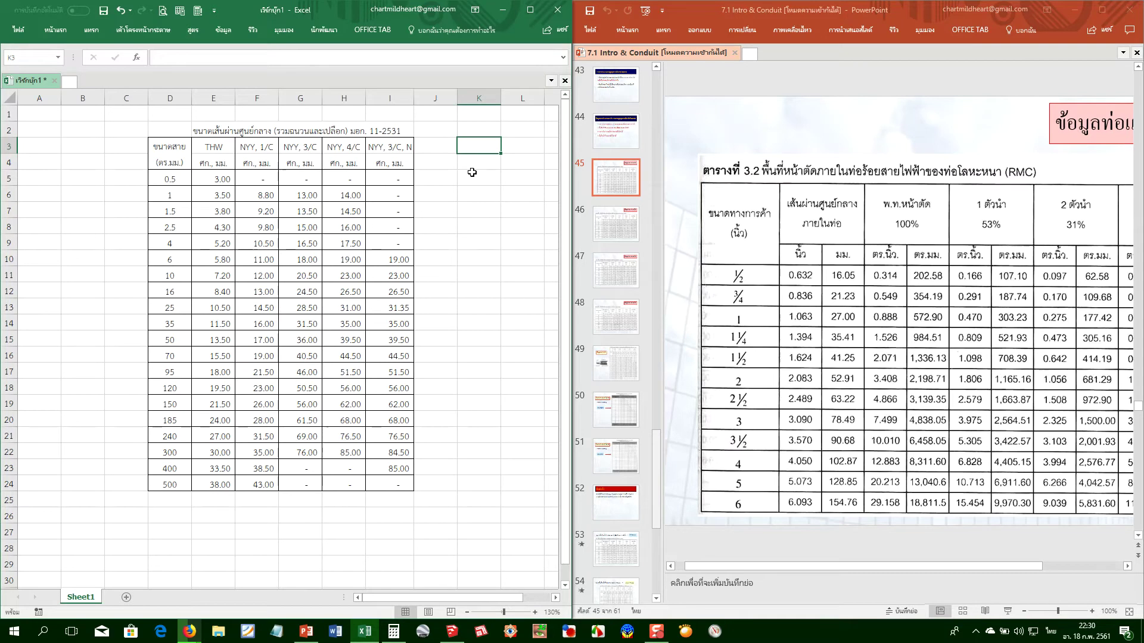
Enter the heading เส้นผ่านศูนย์กลางภายในท่อ in K2 and RMC in K3
key(Up)
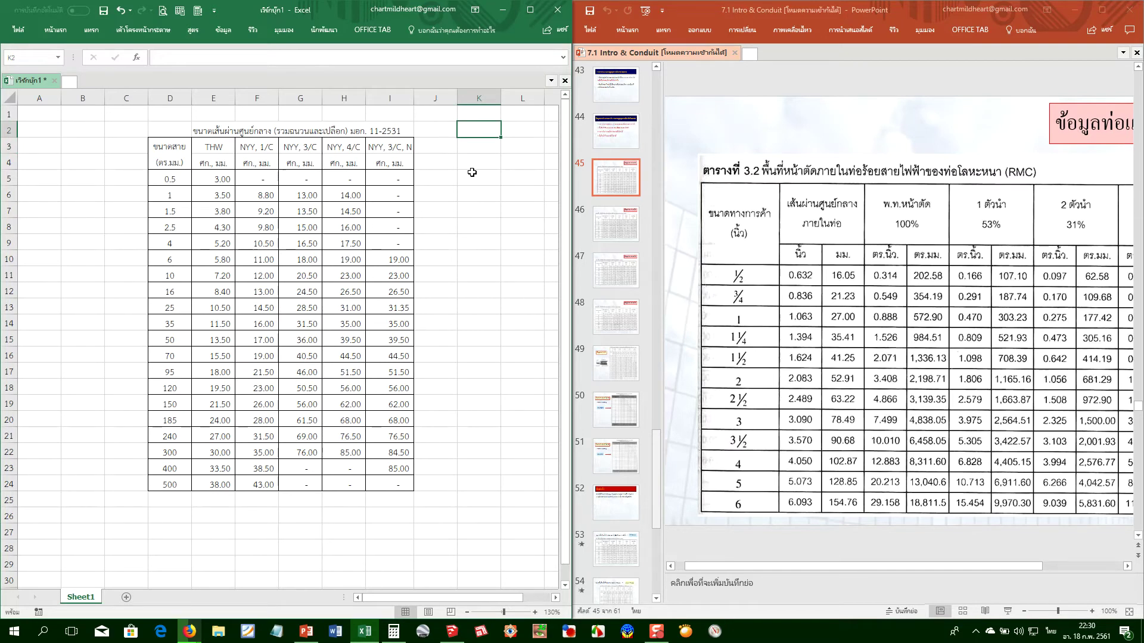
text(เส้นผ่านศูนย์กลาง)
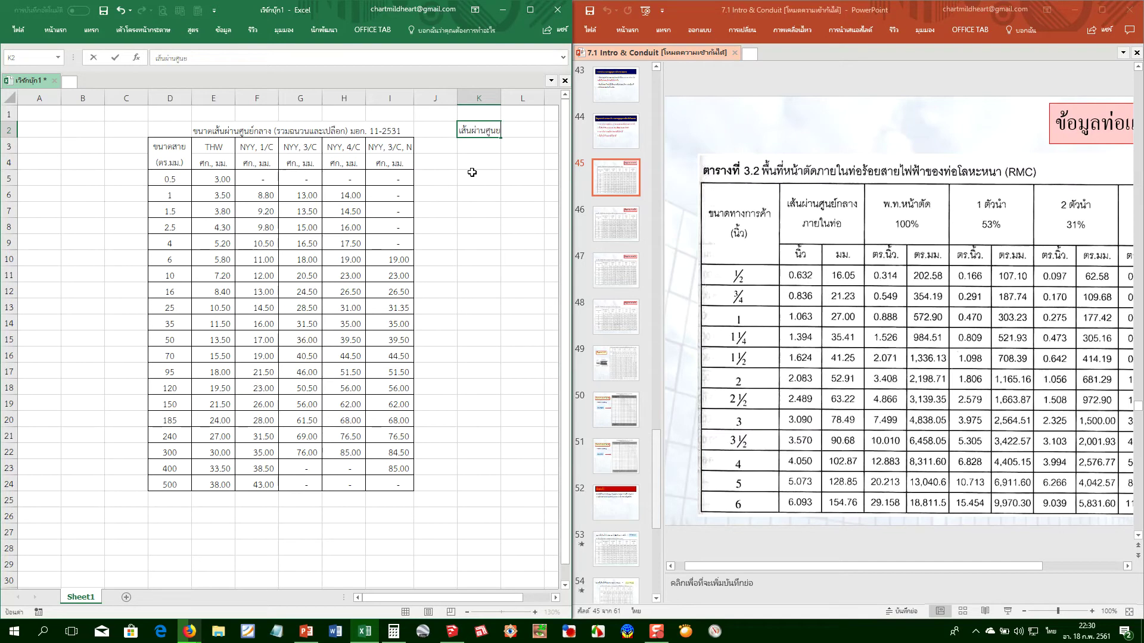
text(ภายในท่อ)
key(Return)
key(grave)
text(RMC)
key(Return)
Copy RMC into L3, relabel K3 as ขนาดท่อ, and put นิ้ว in K4
key(Up)
key(ctrl+c)
key(Right)
key(Return)
key(Left)
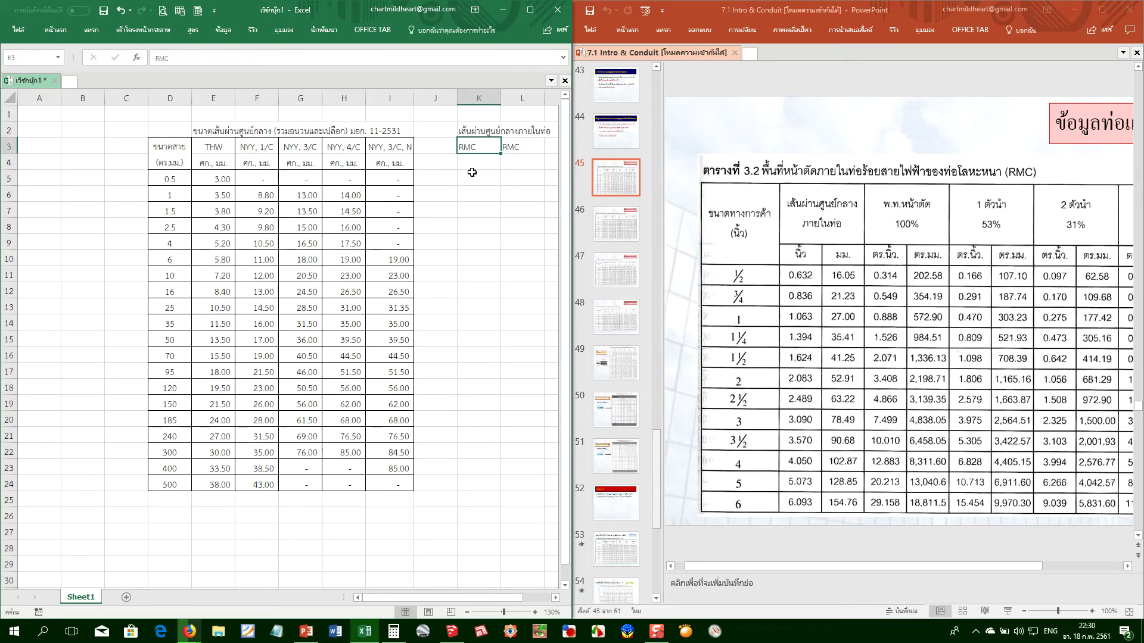
key(grave)
text(ขนาดท่อ)
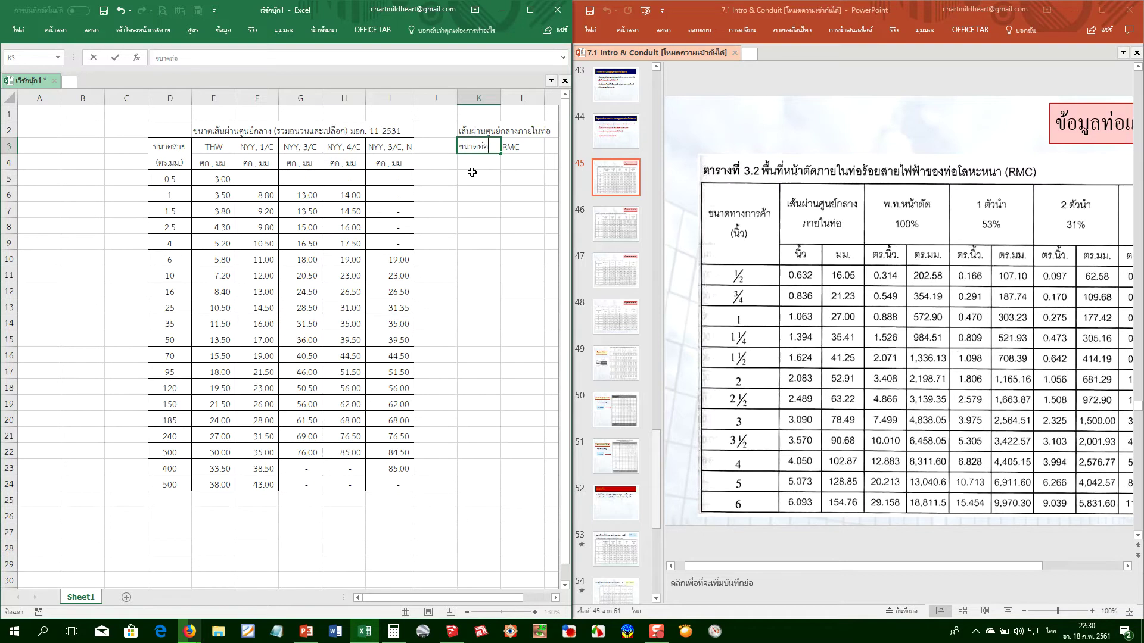
text(,)
key(BackSpace)
key(Return)
text(นิ้ว)
key(Return)
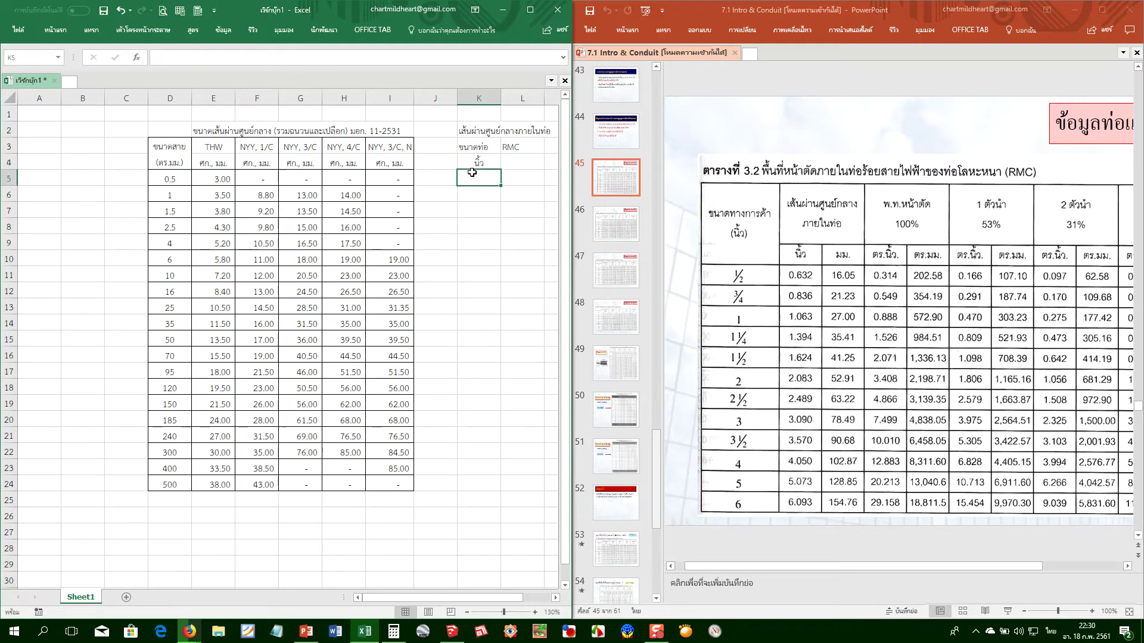
Enter the sizes 1/2", 3/4", 1", 1 1/4" and 1 1/2" in K5:K9
text(1/2)
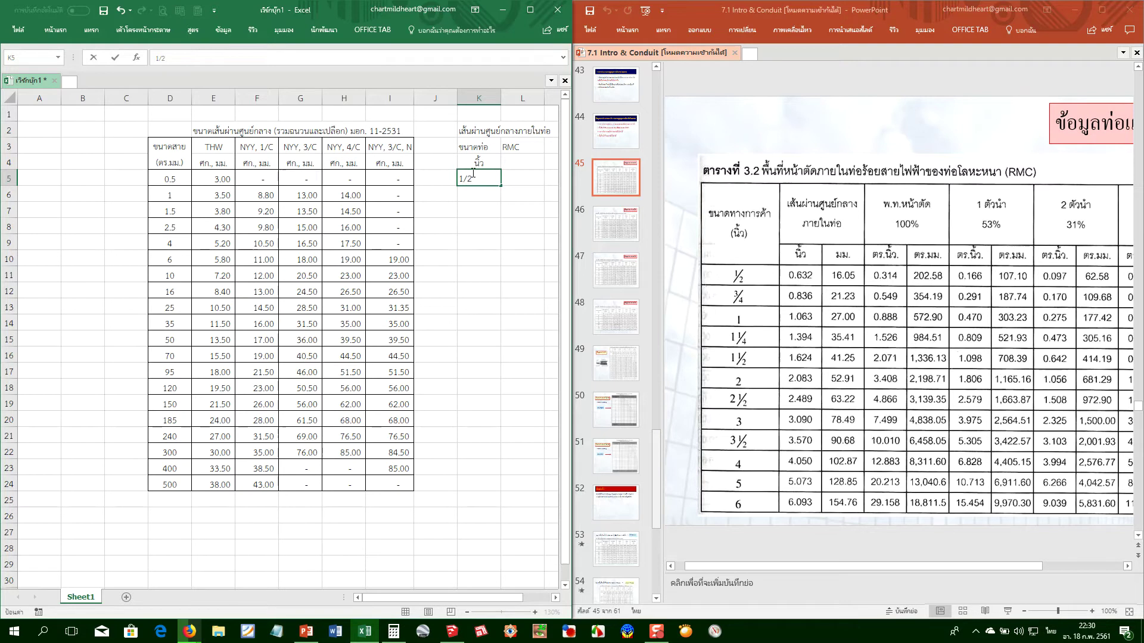
click(472, 173)
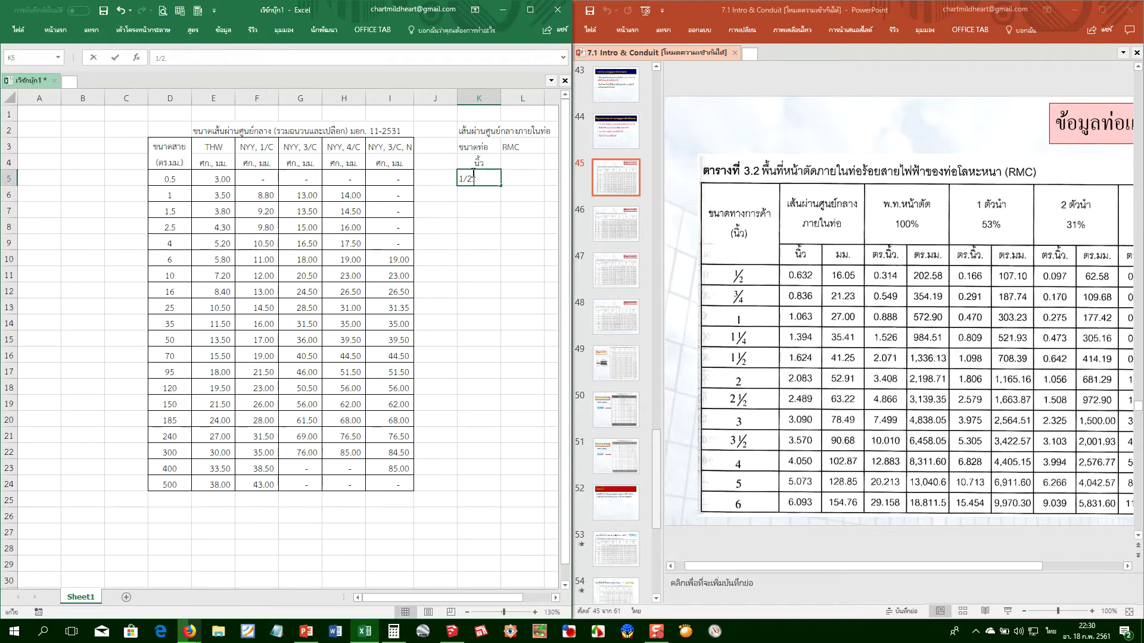
key(grave)
text(")
key(Return)
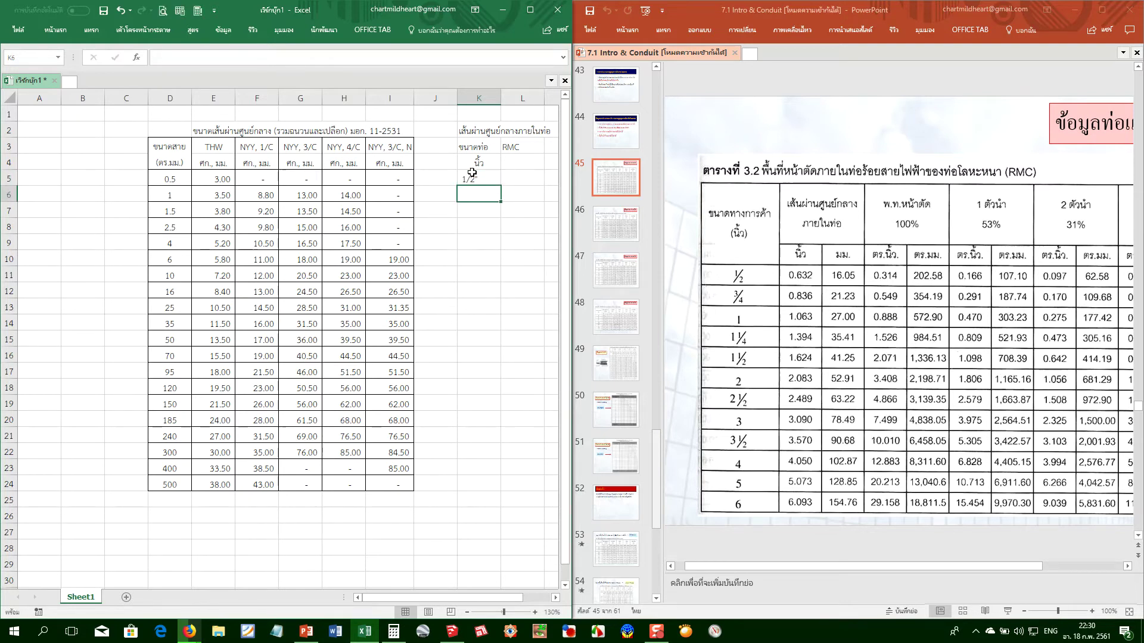
text(3/4)
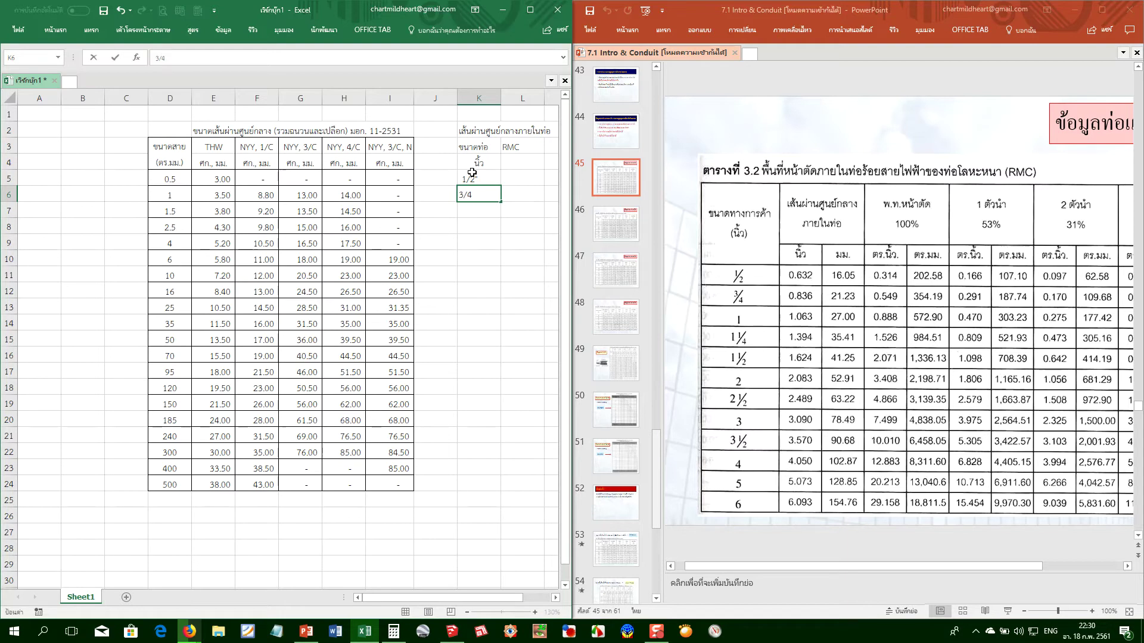
text(")
key(Return)
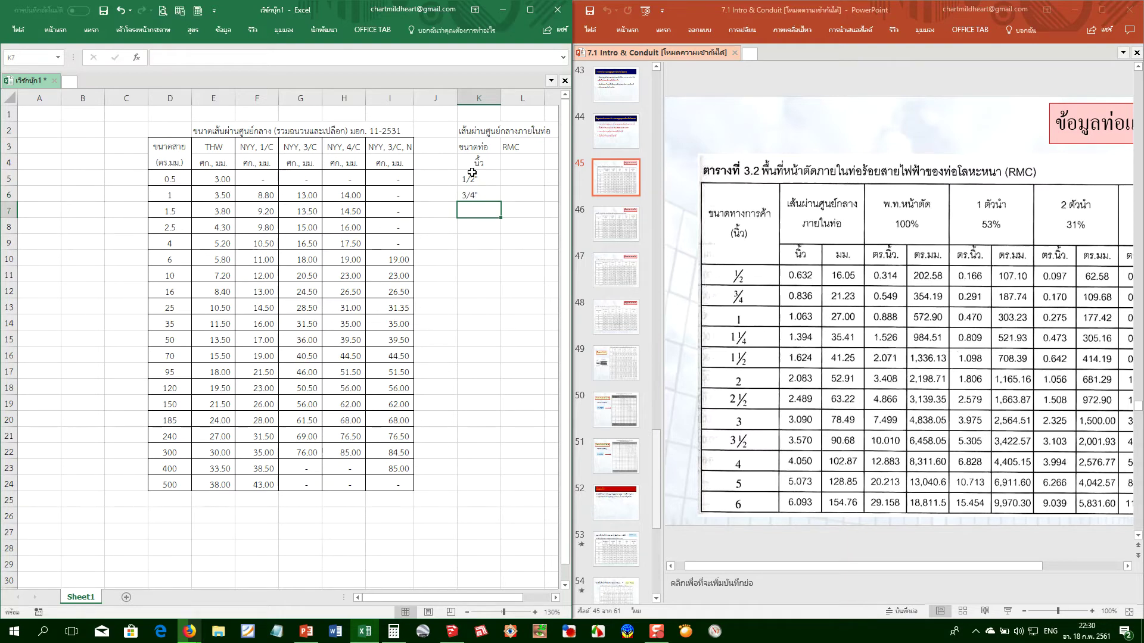
text(1")
key(Return)
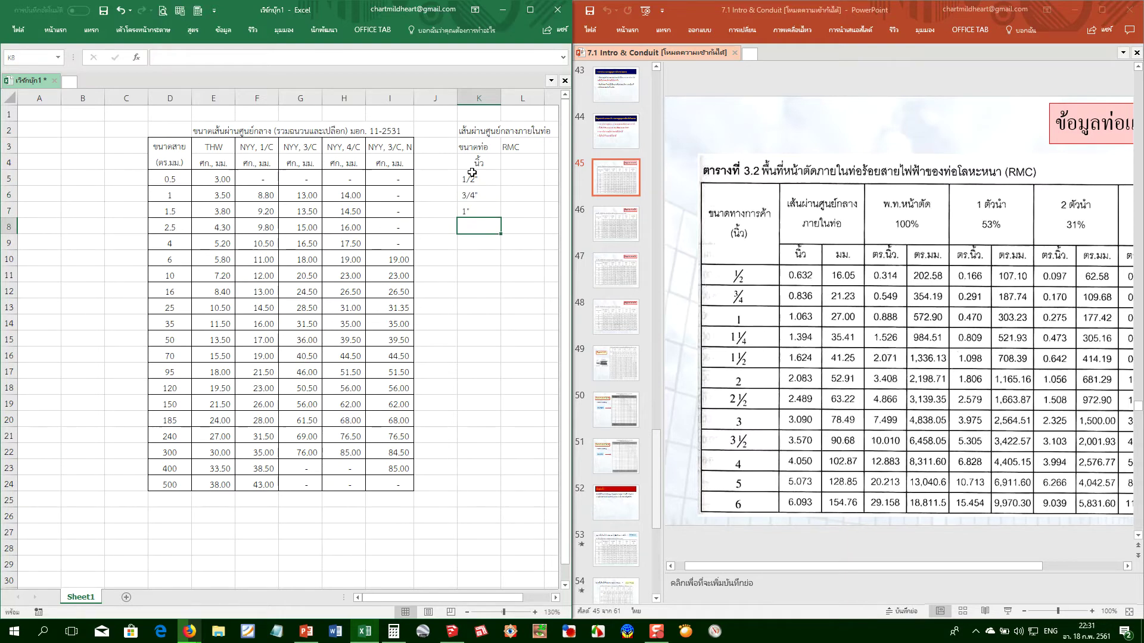
text(1 1/4")
key(Return)
text(1 1)
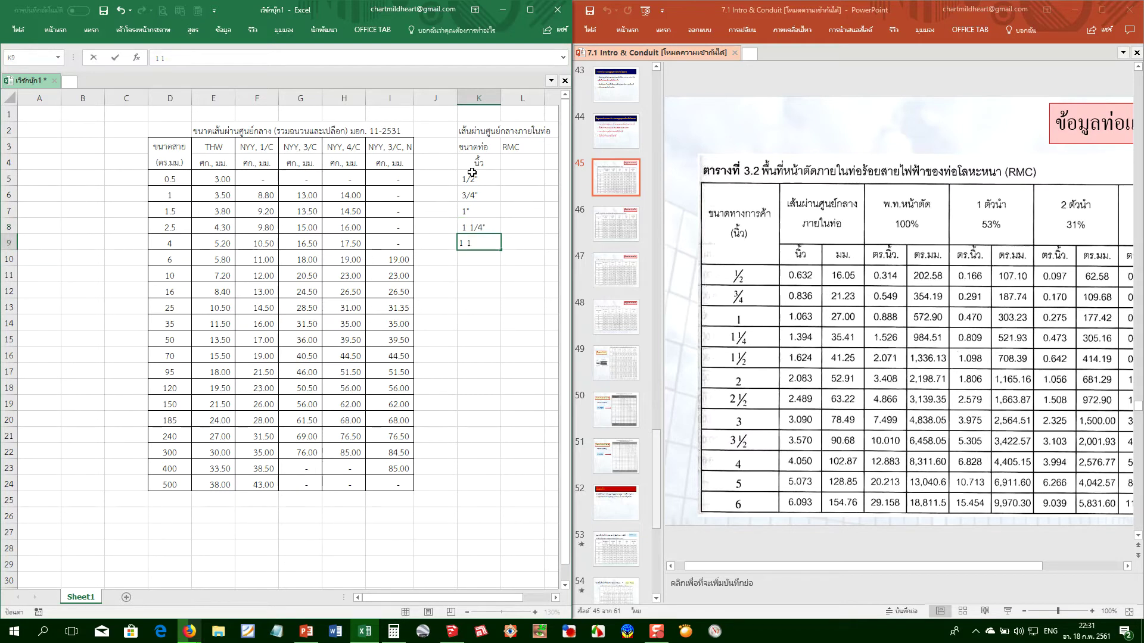
text(/2")
key(Return)
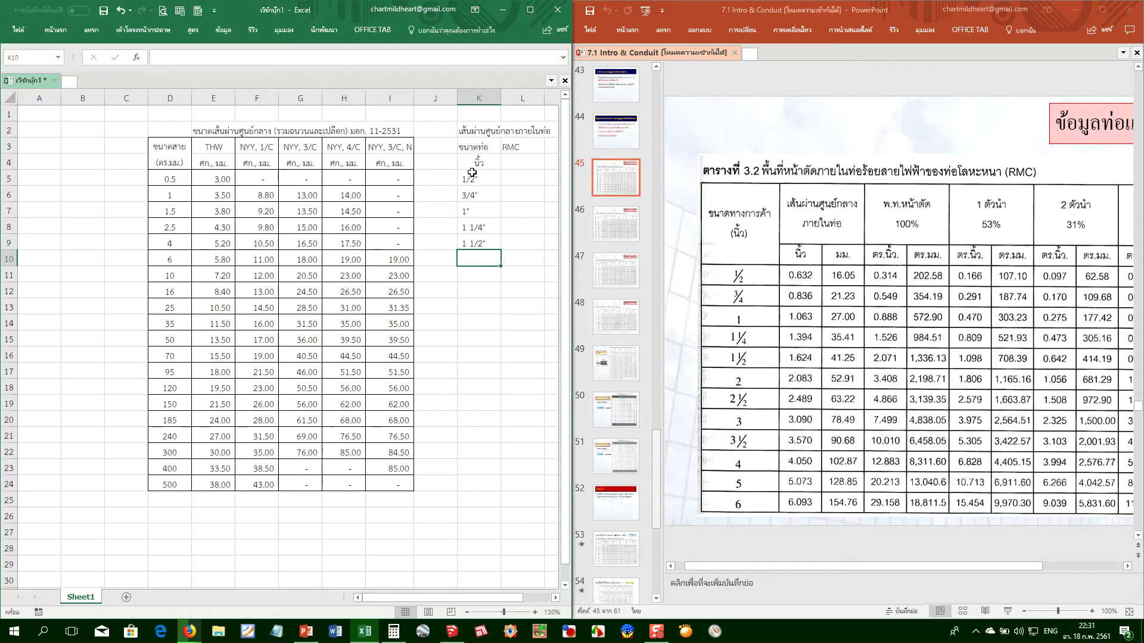
Continue the sizes with 2", 2 1/2", 3", 3 1/2", 4", 5" and 6" in K10:K16
text(2)
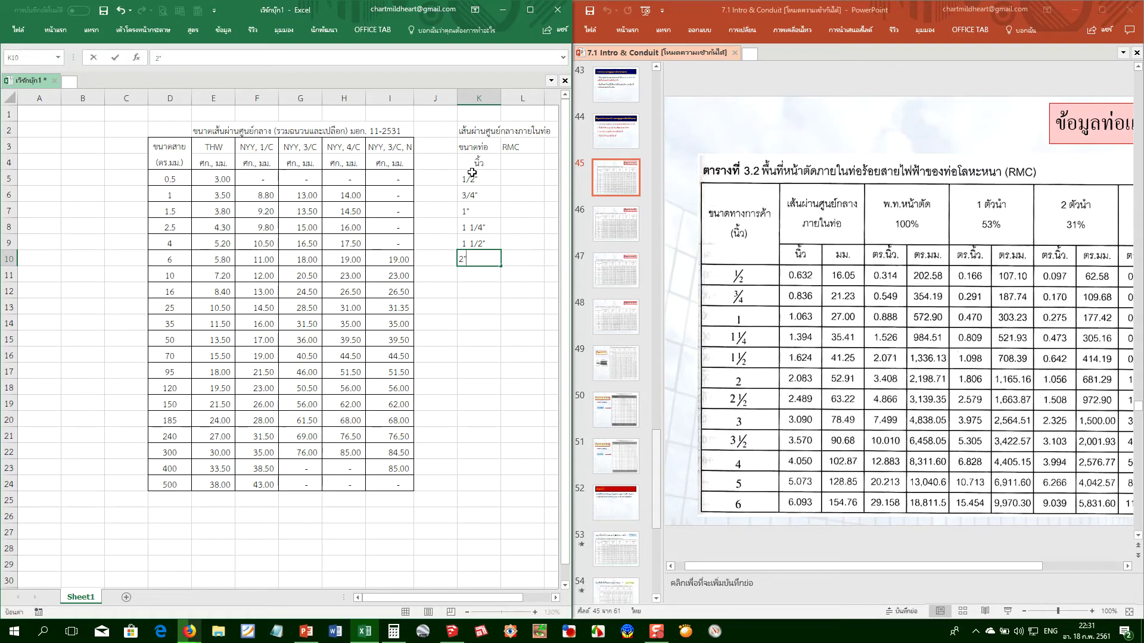
text(")
key(Return)
text(2 1)
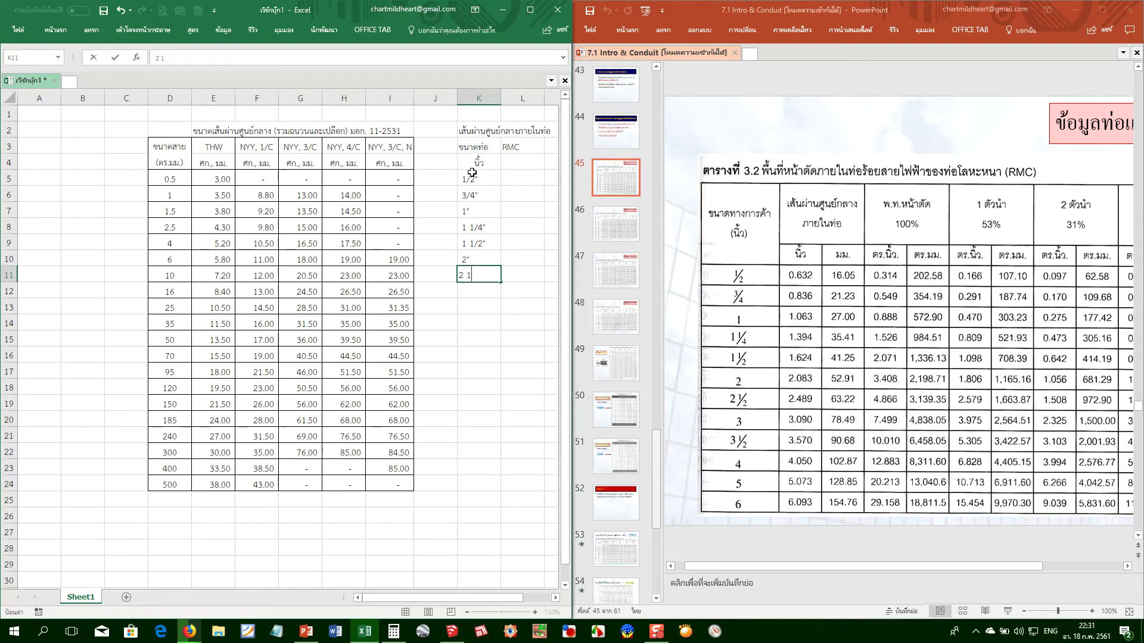
text(/2")
key(Return)
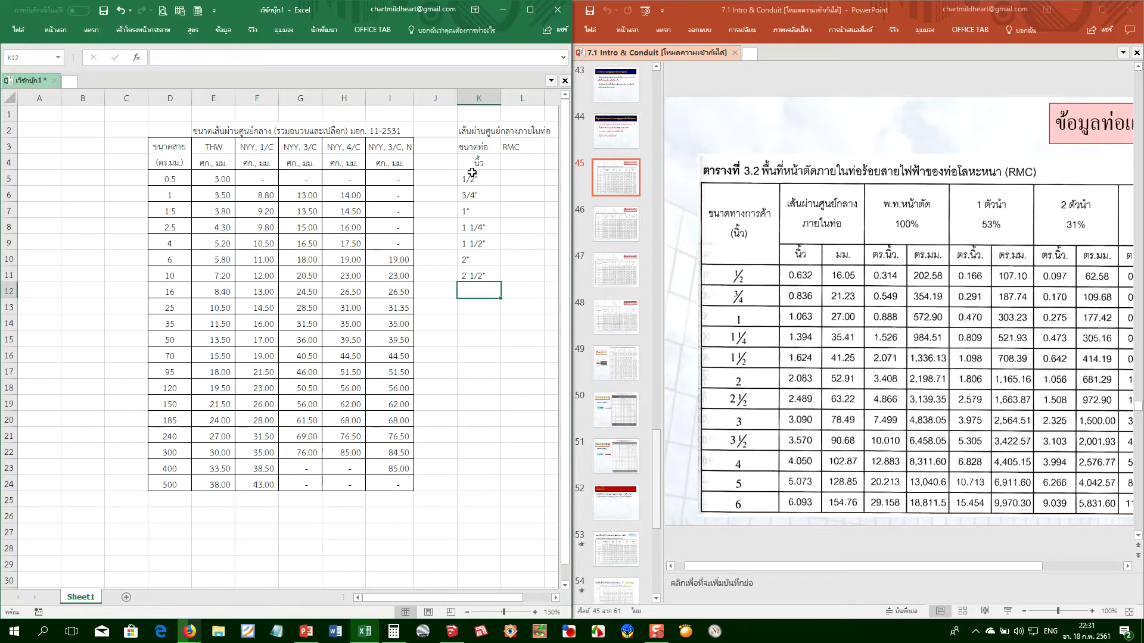
text(3")
key(Return)
text(63)
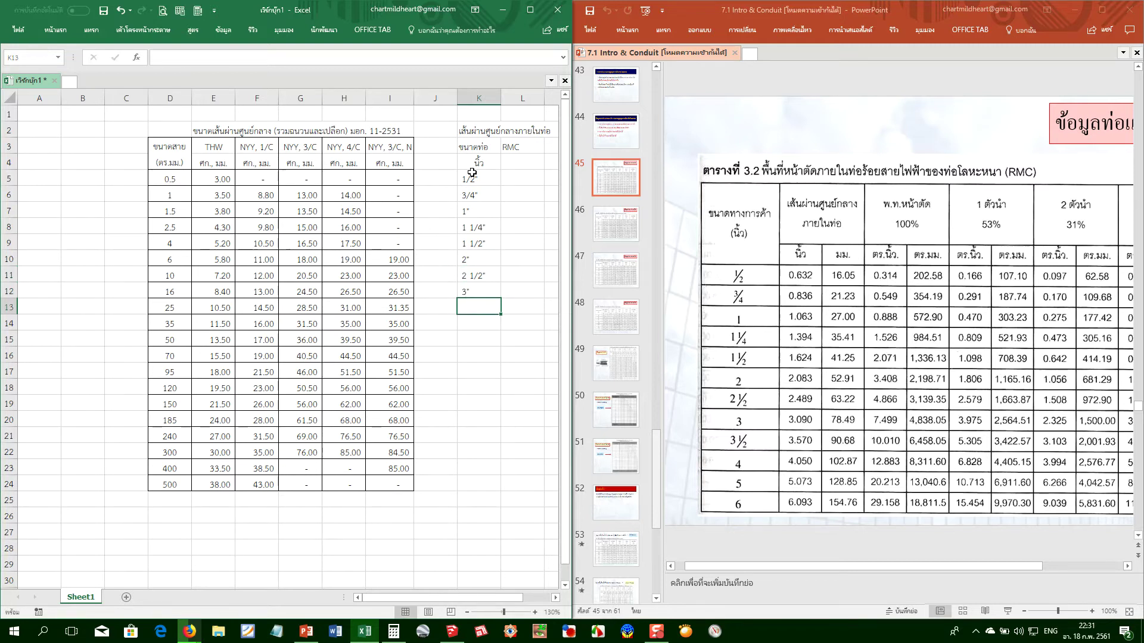
key(BackSpace)
key(BackSpace)
text(3 1/52)
key(BackSpace)
key(BackSpace)
text(2")
key(Return)
text(4")
key(Return)
text(5)
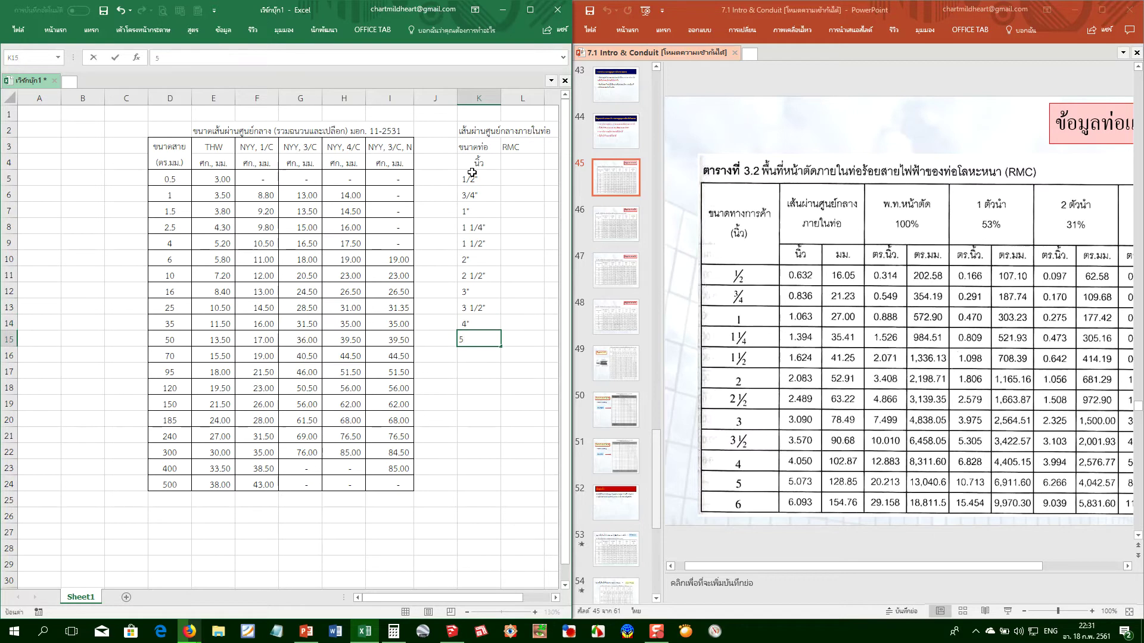
text(")
key(Return)
text(6)
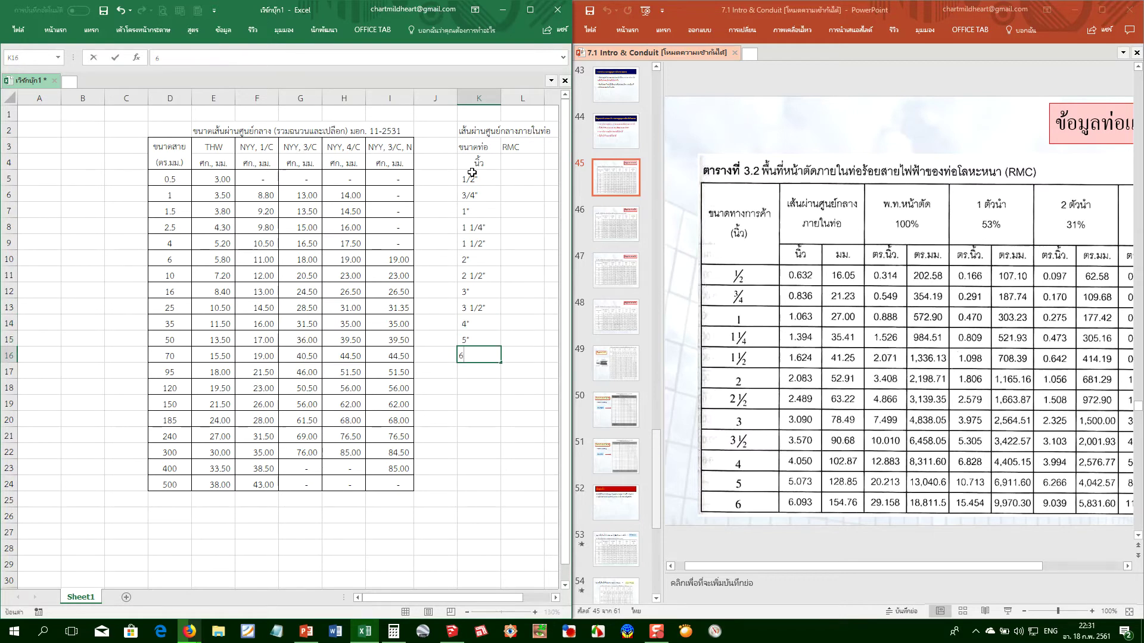
text(")
key(Return)
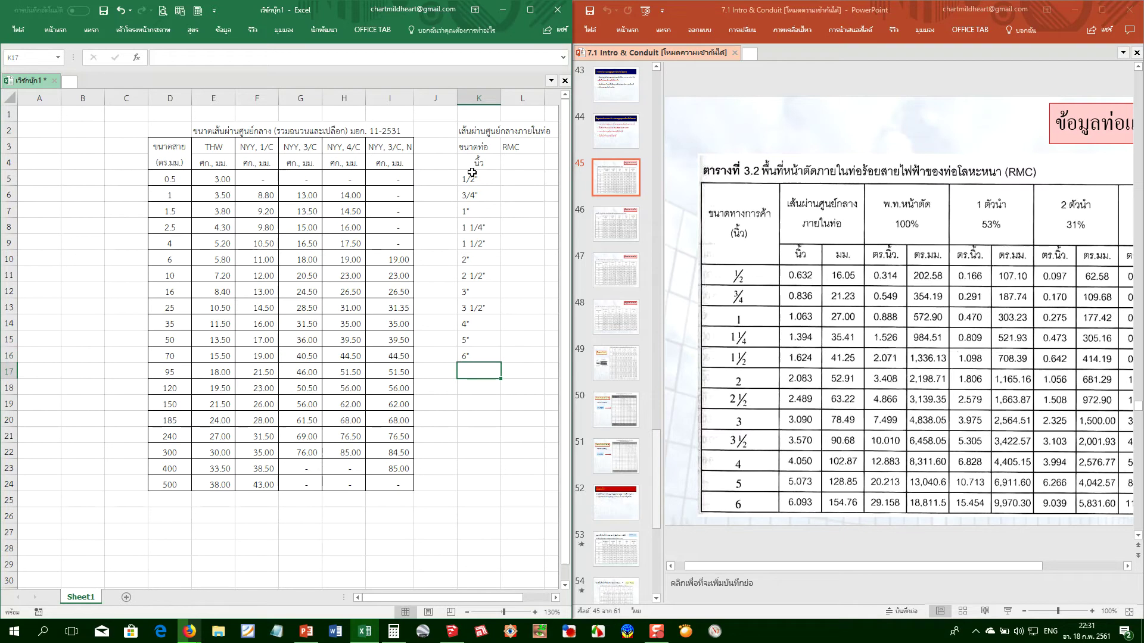
key(Up)
key(Up)
key(Up)
key(Up)
key(Up)
key(Up)
key(Up)
key(Up)
key(Up)
key(Up)
key(Up)
key(Up)
key(Up)
key(Up)
key(Up)
key(Up)
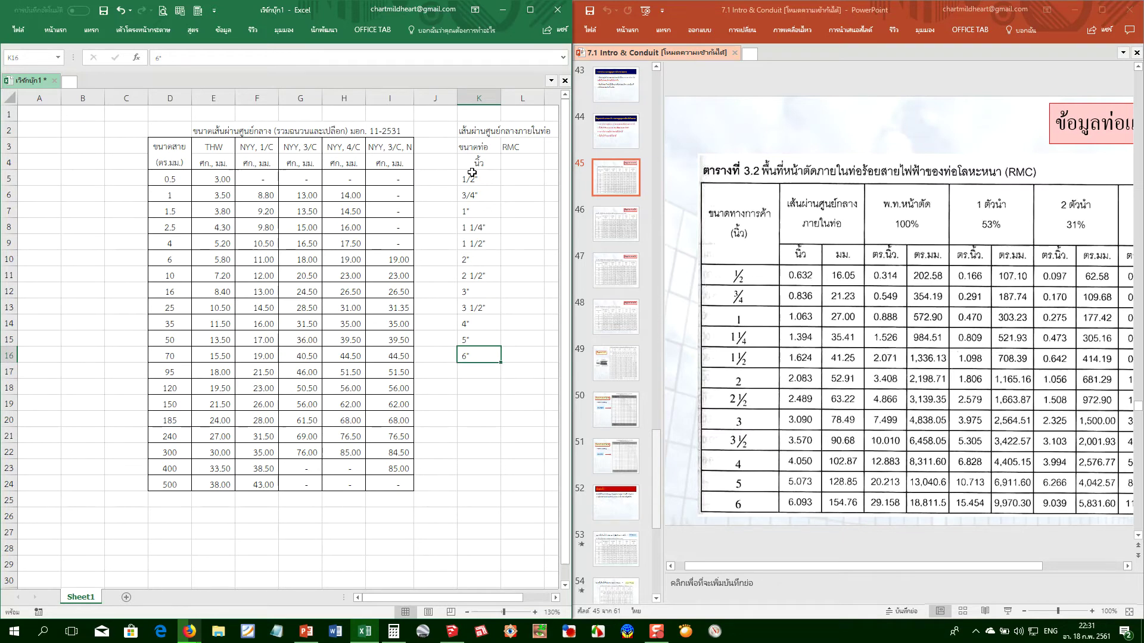
key(Down)
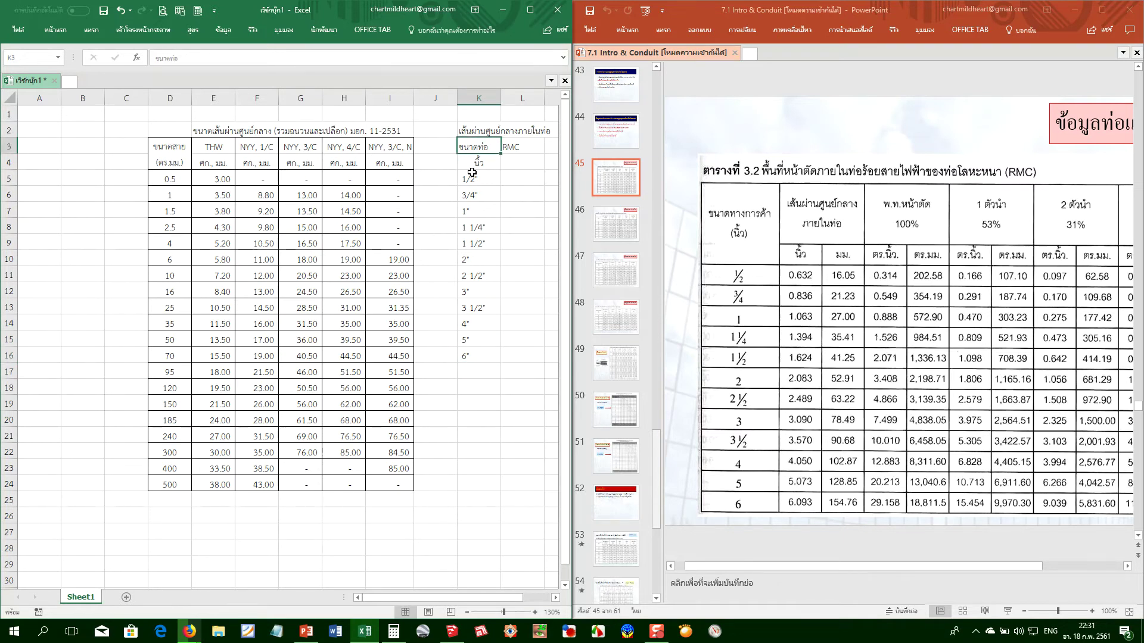
key(Right)
key(Right)
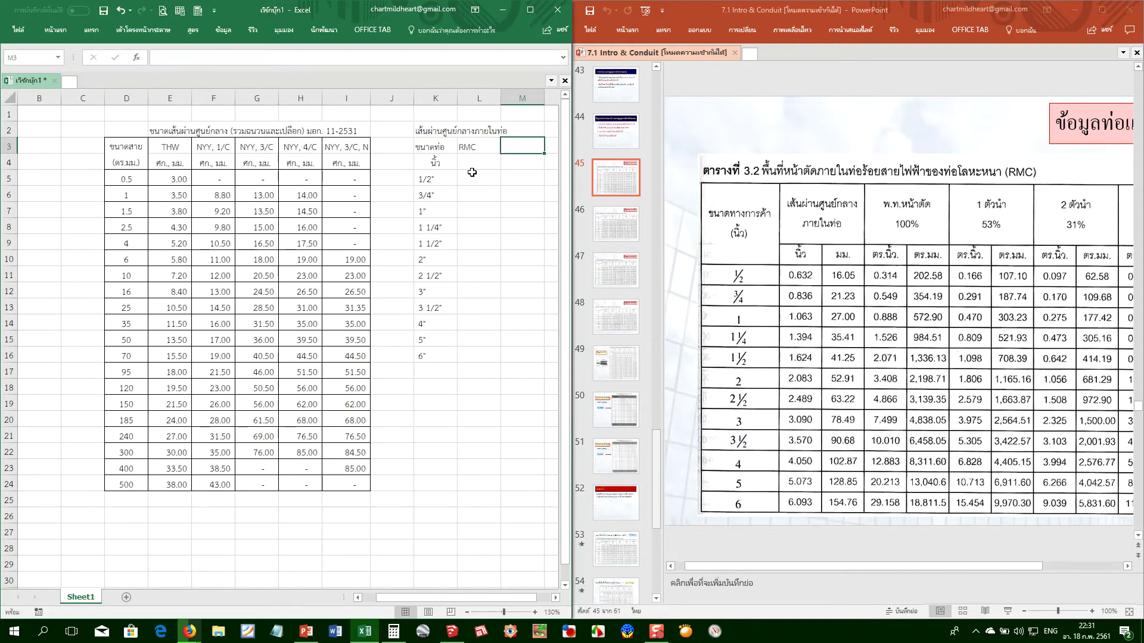
Label the RMC diameter column's unit cell L4 as มม. in Thai
key(Down)
key(Left)
key(Down)
key(Up)
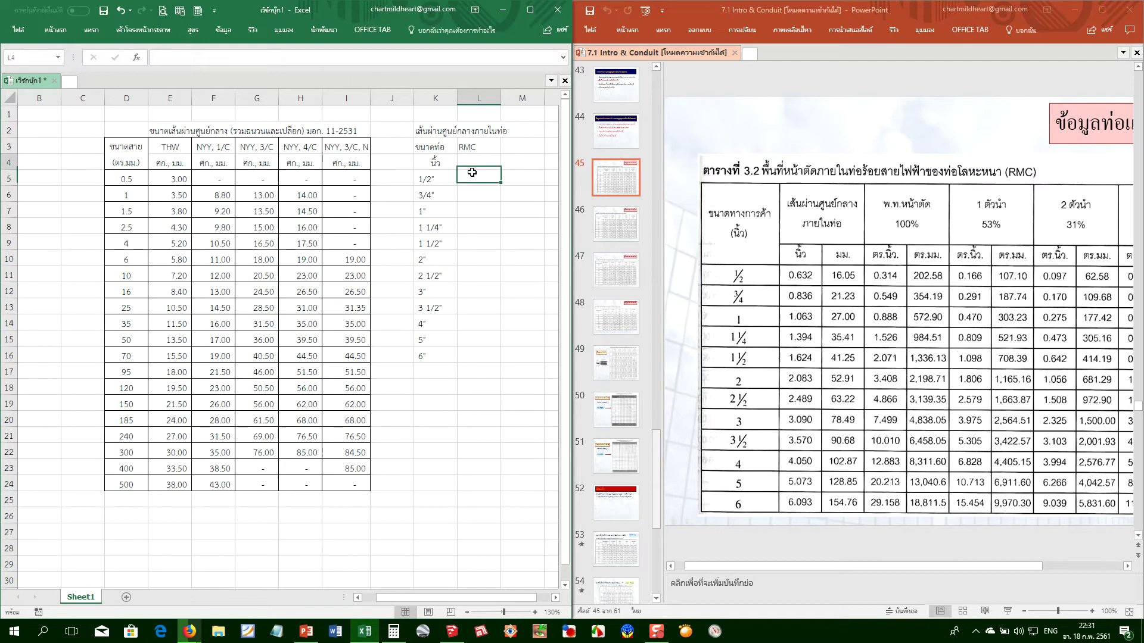
key(alt+shift)
text(มม.)
key(Return)
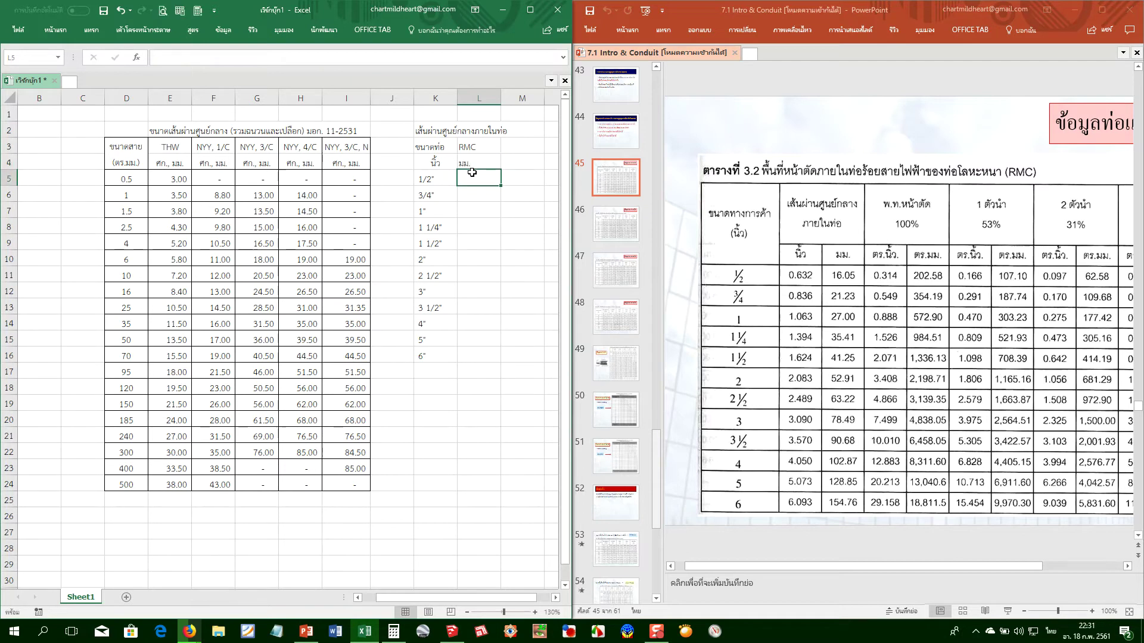
Enter diameters 16.05, 21.23, 27, 35.41 and 41.25 in L5:L9
text(16.05)
key(Return)
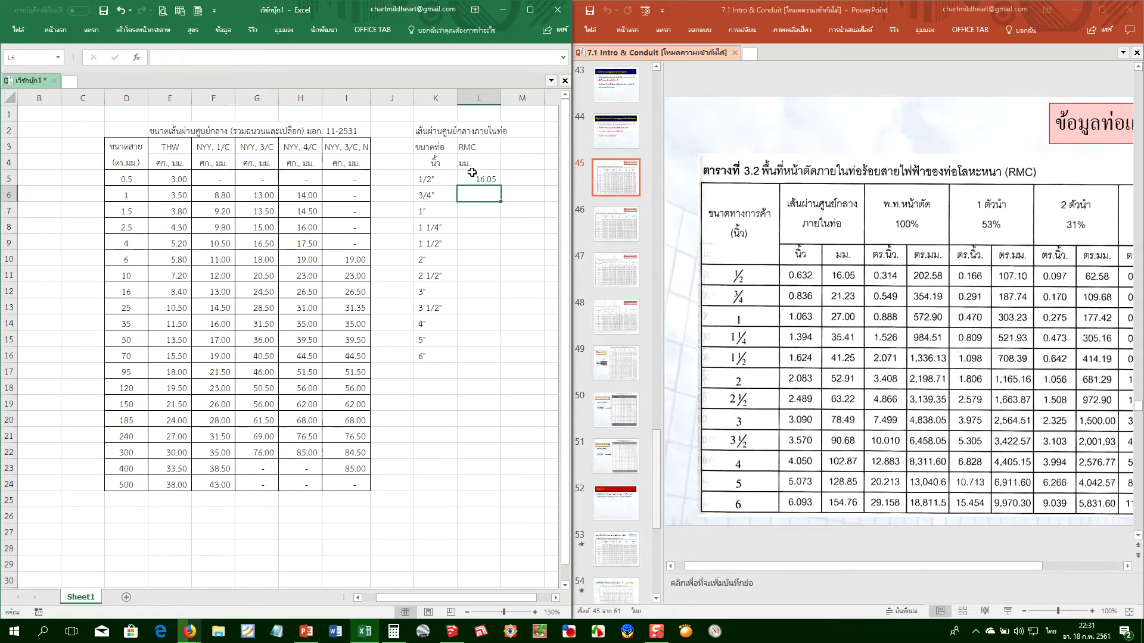
text(21.23)
key(Return)
text(27)
key(Return)
text(35.5)
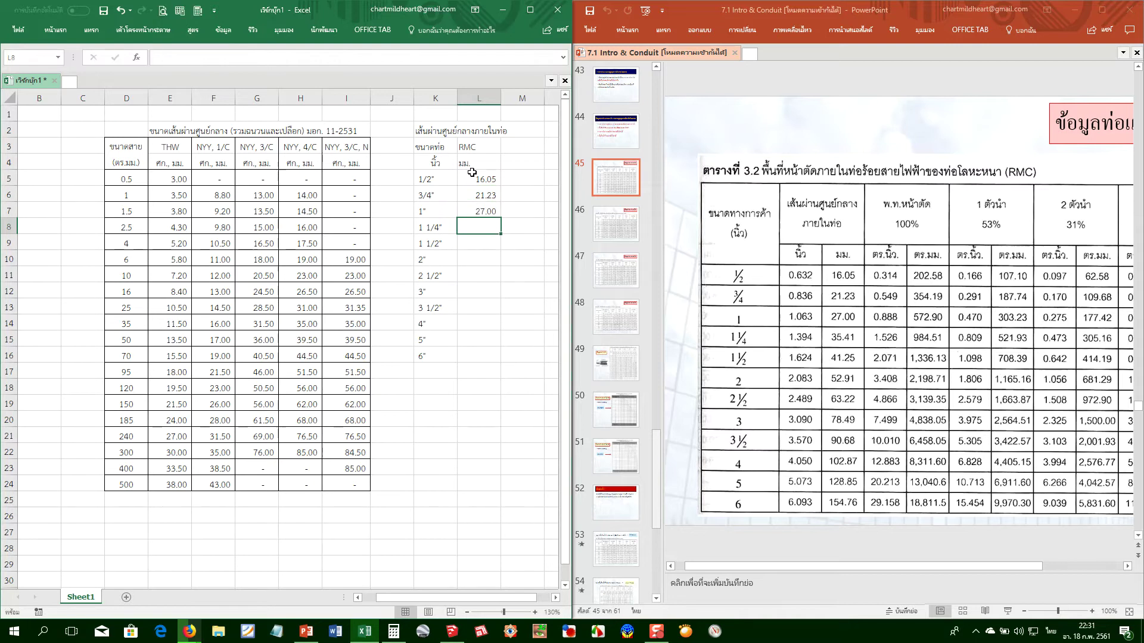
key(BackSpace)
text(41)
key(Return)
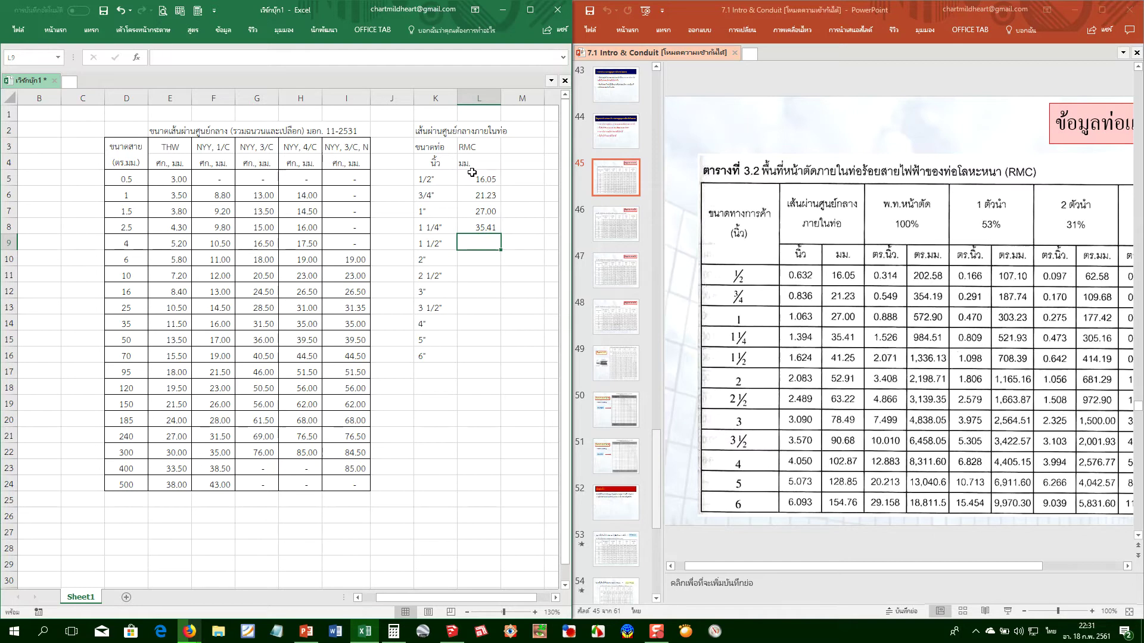
text(41.25)
key(Return)
Enter diameters 52.91, 63.22, 78.49, 90.68, 102.87, 128.85 and 154.76 in L10:L16
text(52)
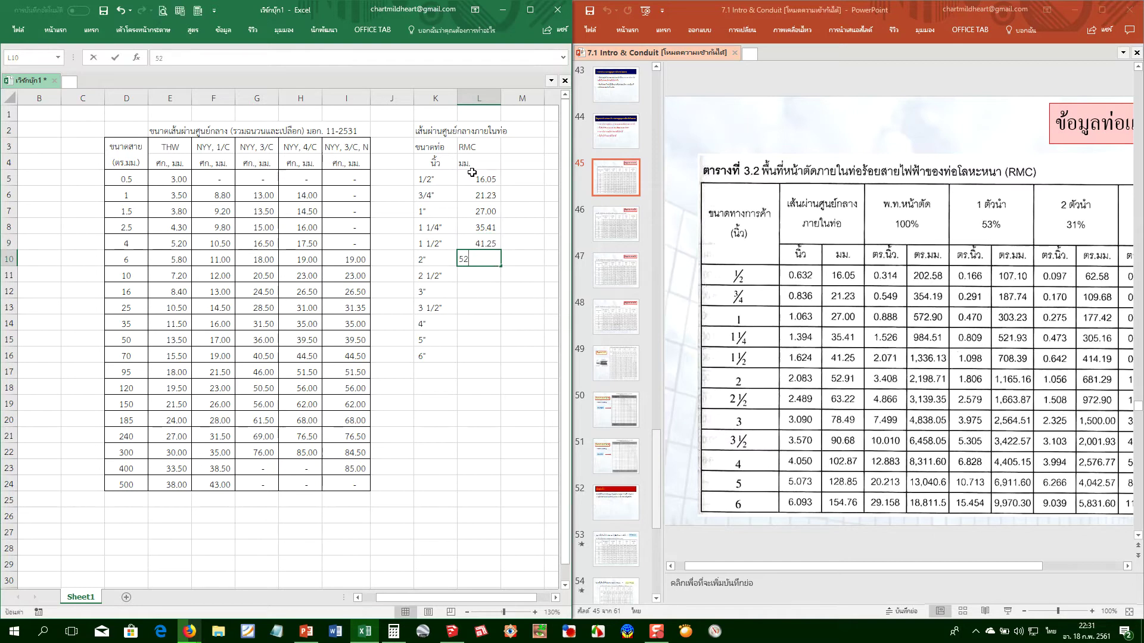
text(.91)
key(Return)
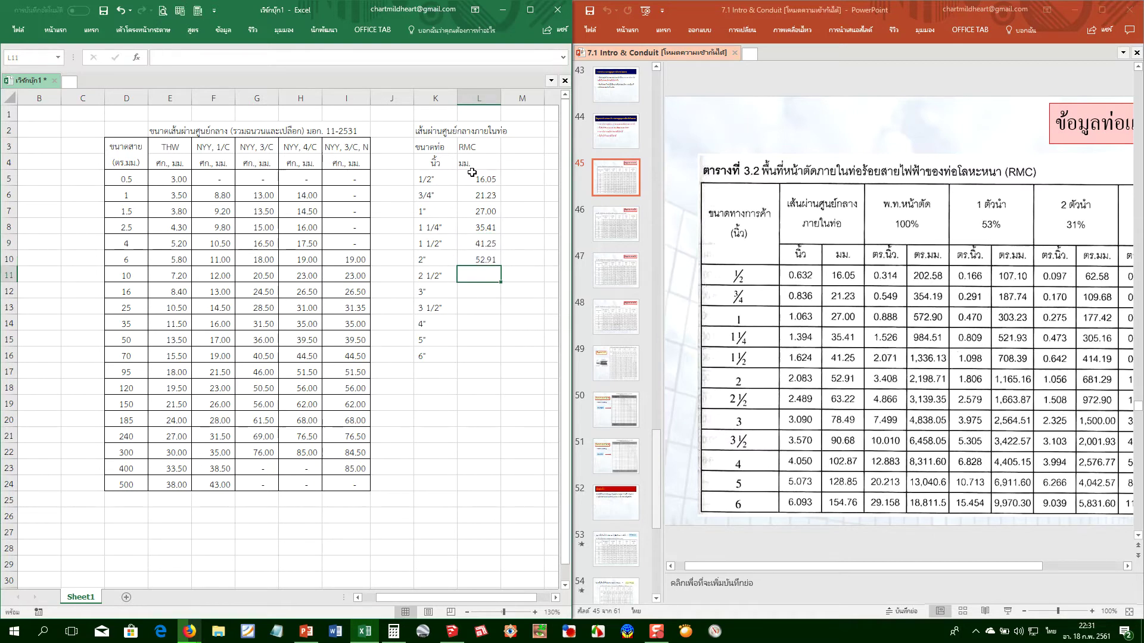
text(63.22)
key(Return)
text(78.49)
key(Return)
text(90.68)
key(Return)
text(10)
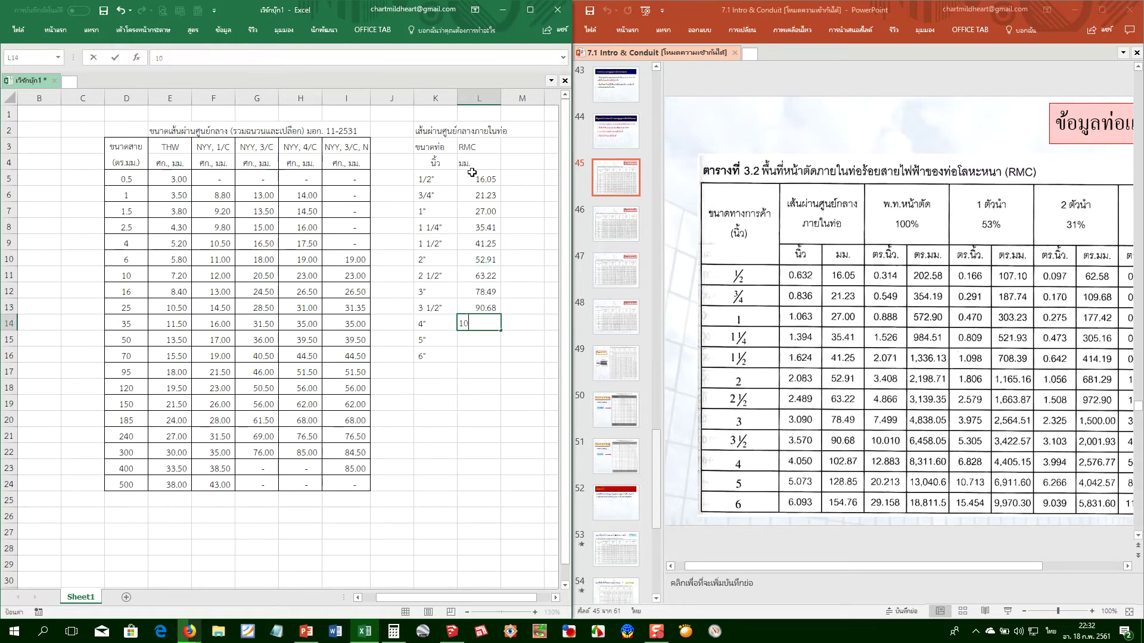
text(2.87)
key(Return)
text(128.85)
key(Return)
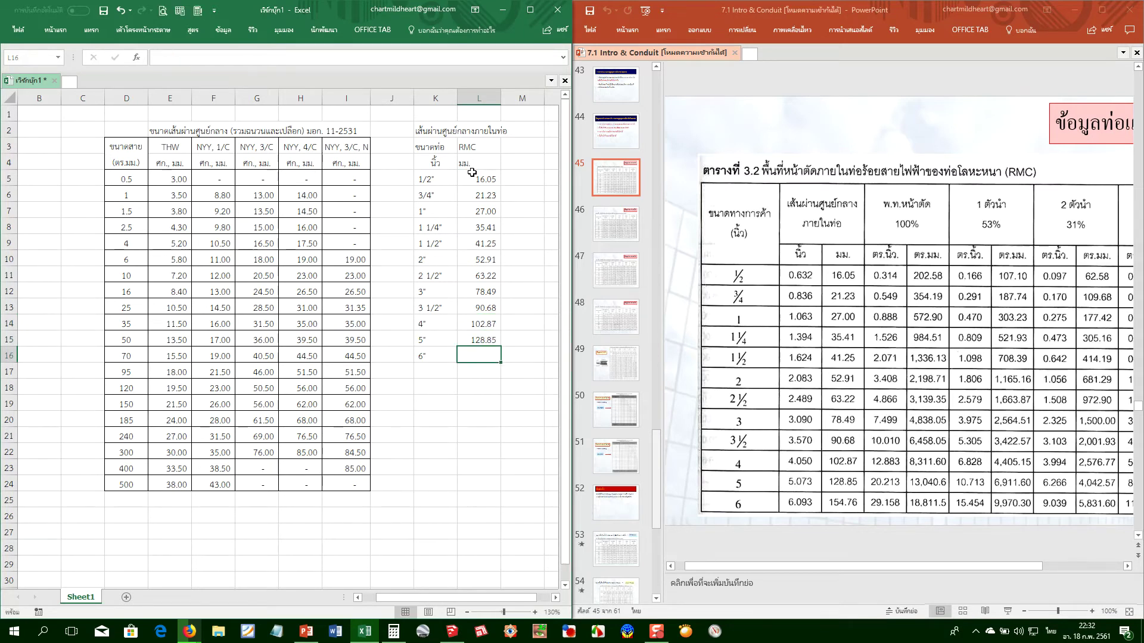
text(154.76)
key(Return)
key(Up)
key(Right)
key(Right)
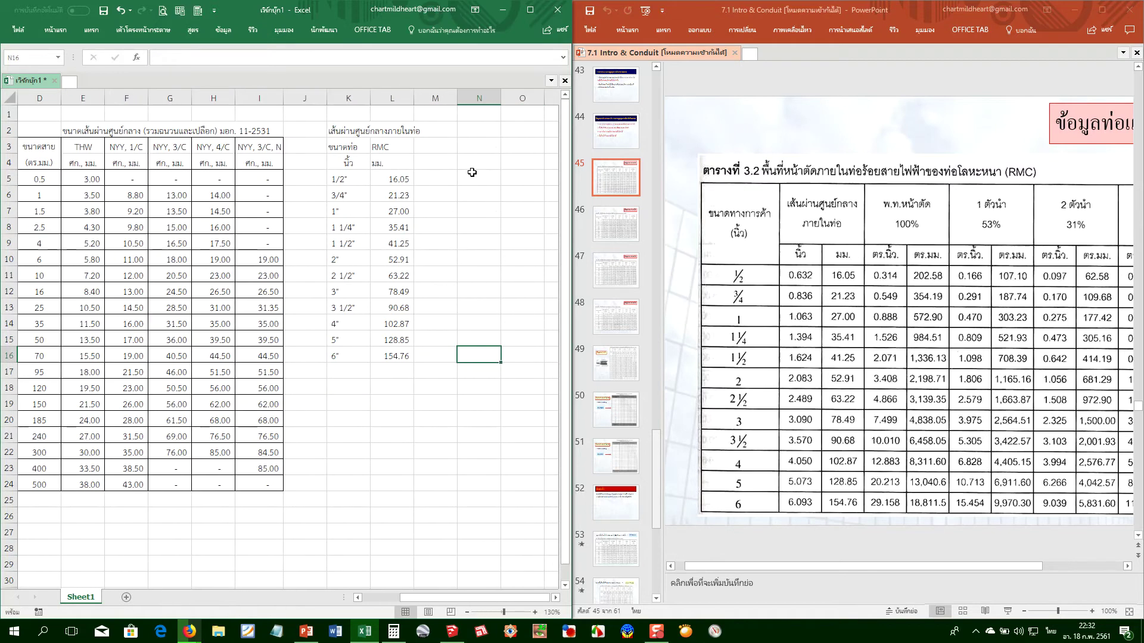
key(Left)
key(Up)
key(Up)
key(Up)
key(Up)
key(Up)
key(Up)
key(Up)
key(Up)
key(Up)
key(Up)
key(Up)
key(Up)
key(Down)
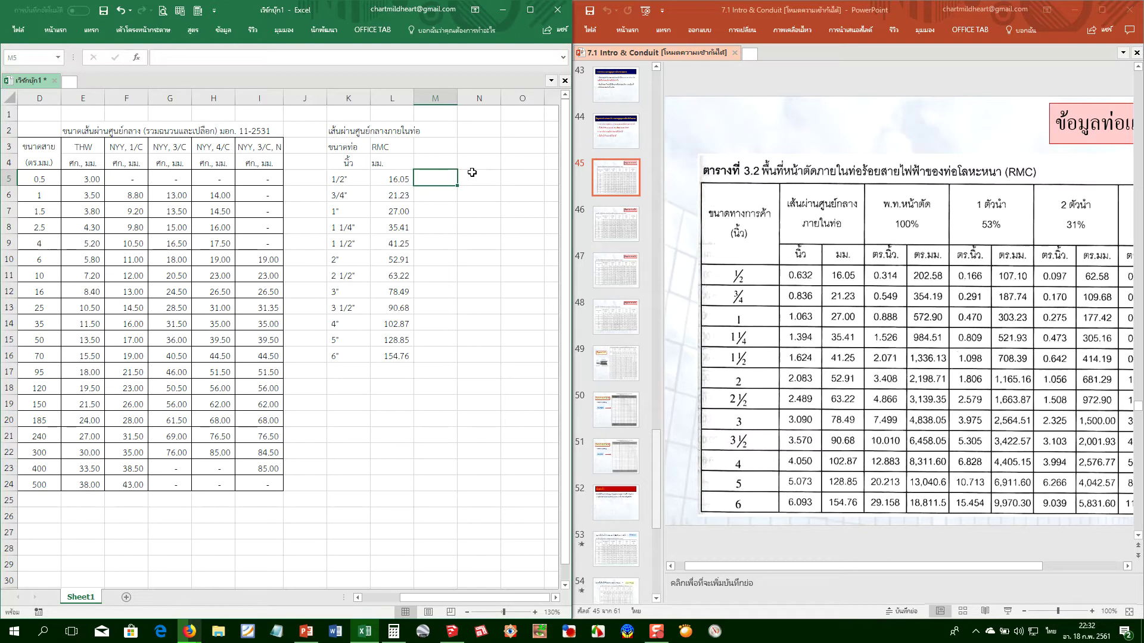
text(=pi(0/)
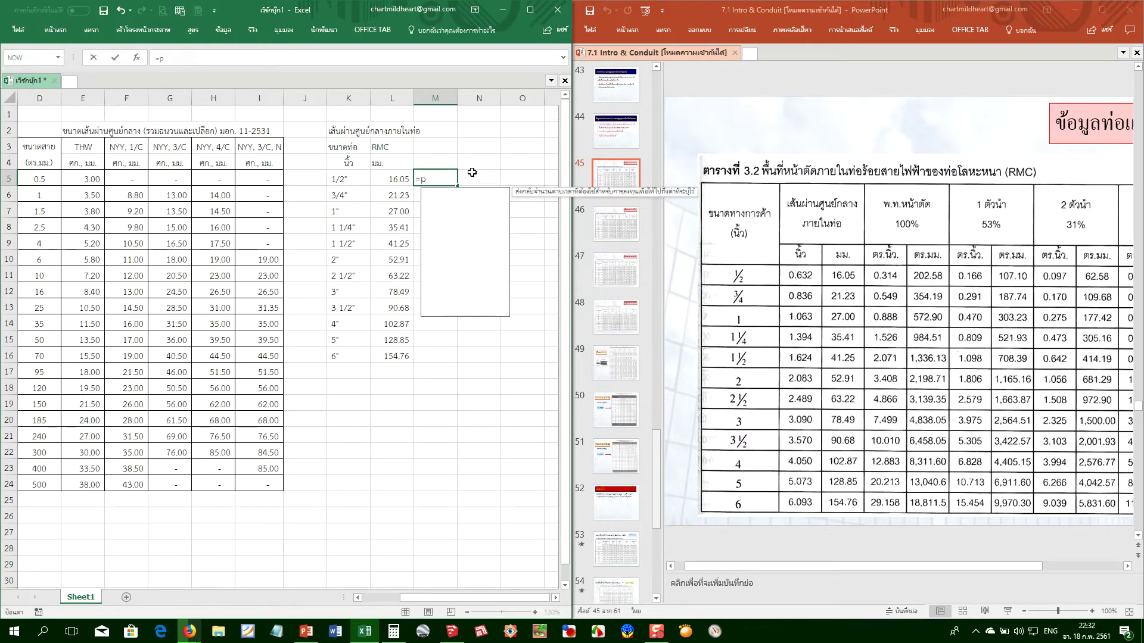
key(BackSpace)
key(BackSpace)
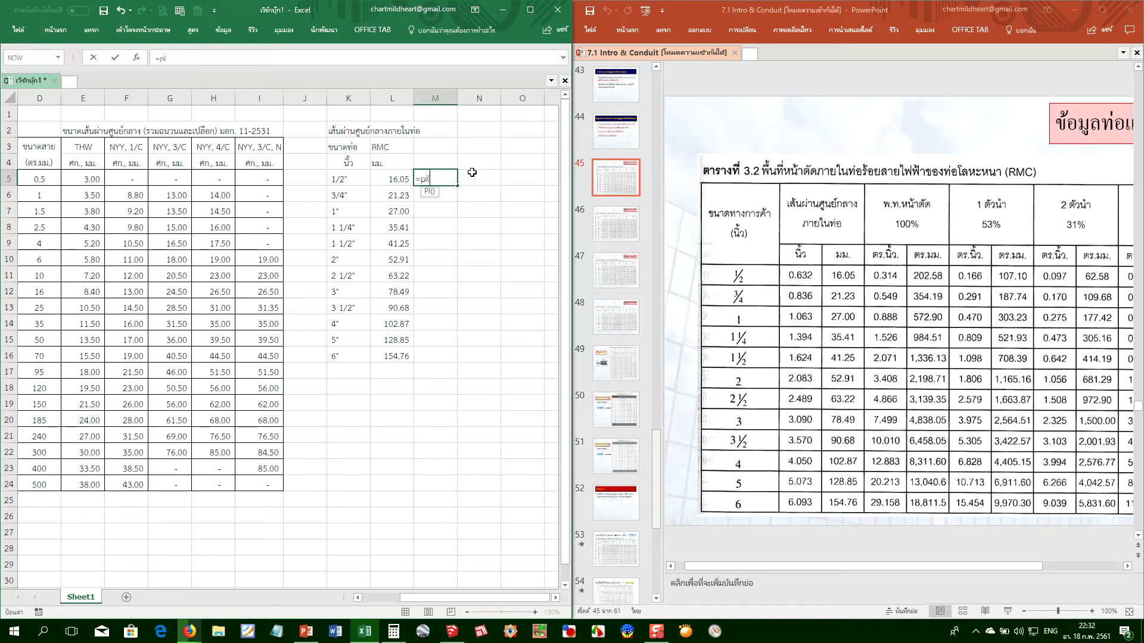
text()/3)
key(BackSpace)
text(4*)
key(Left)
text(^2)
key(Return)
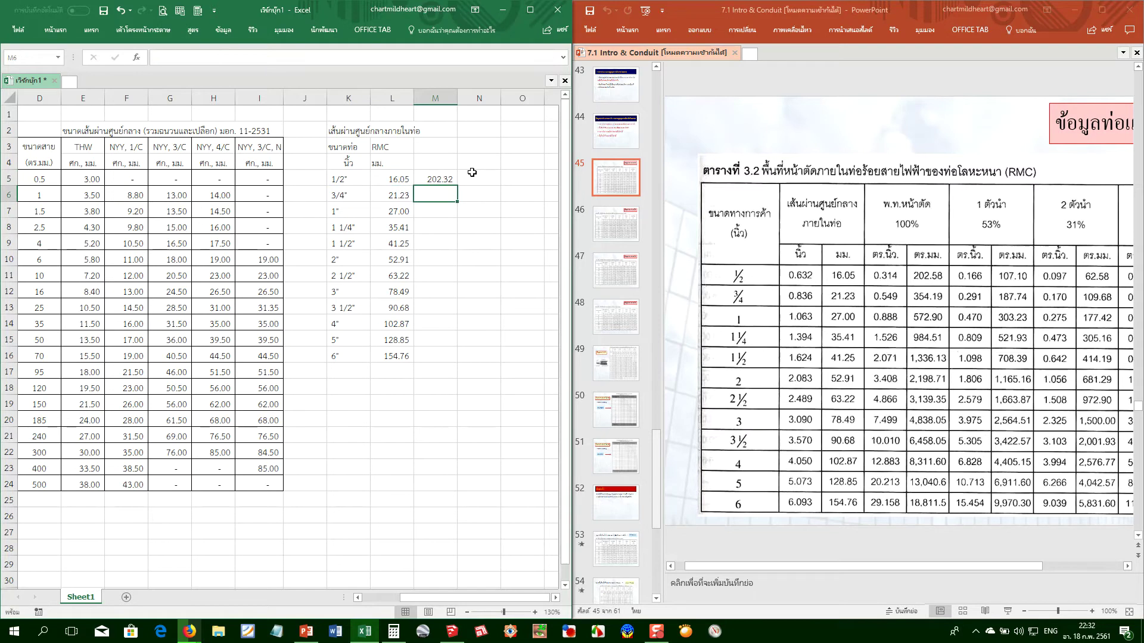
click(452, 177)
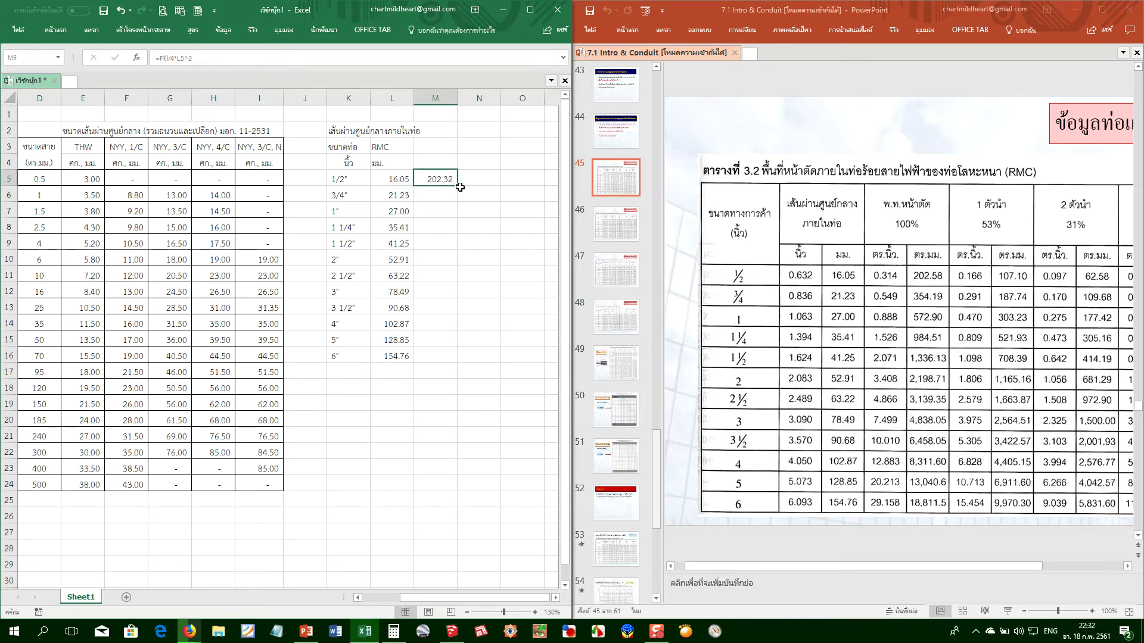
double_click(456, 186)
click(479, 241)
double_click(455, 100)
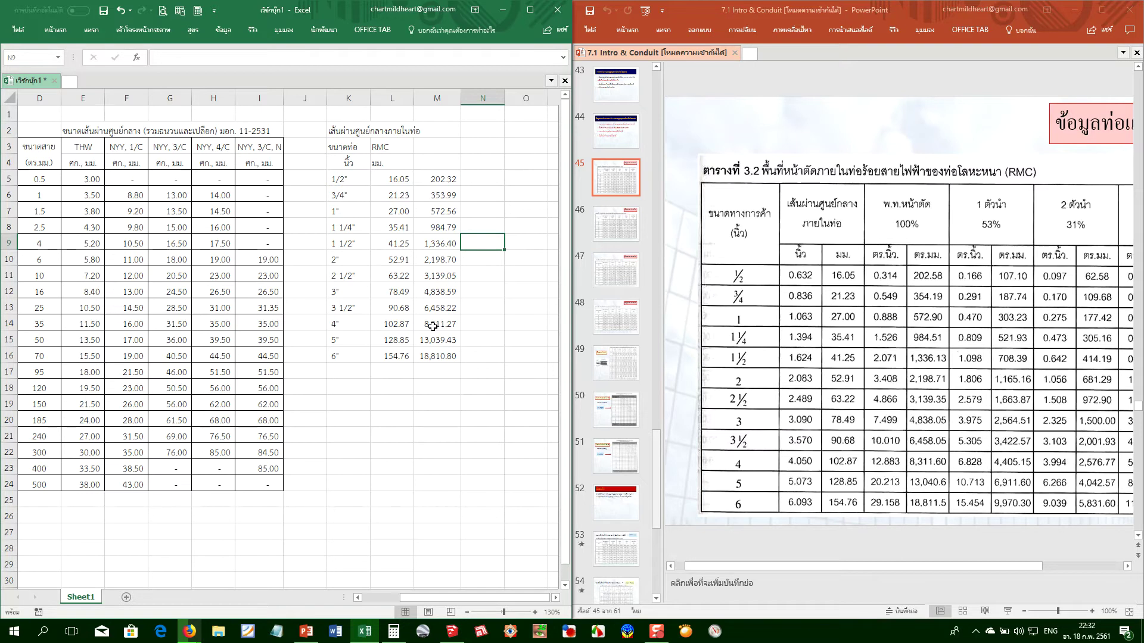
key(Up)
key(Up)
key(Up)
key(Up)
key(Up)
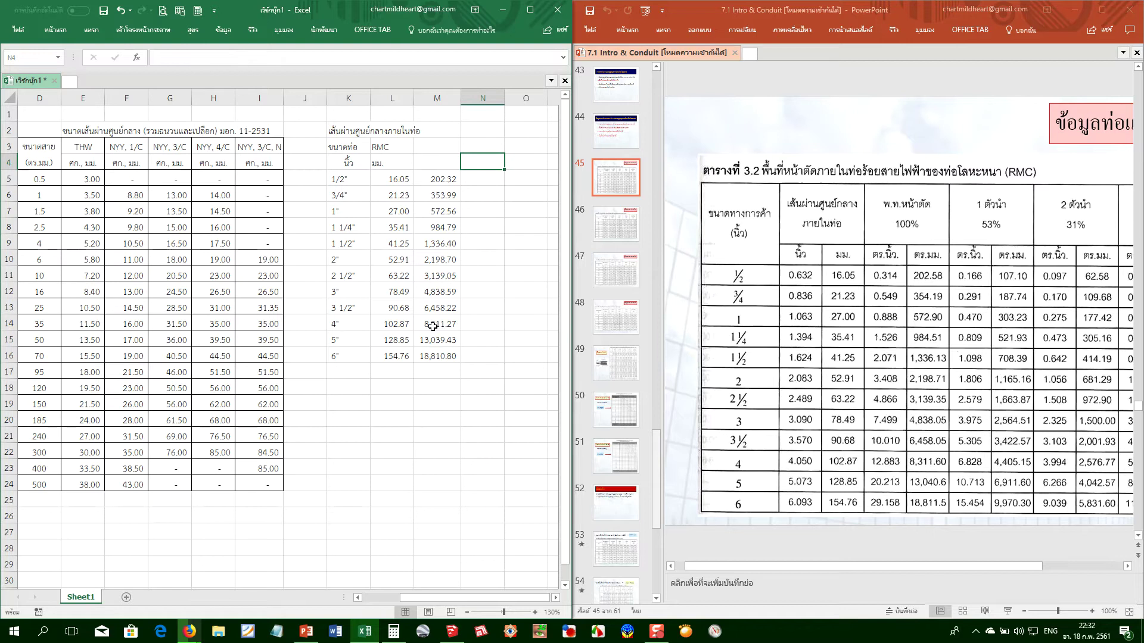
Format N4 as a percentage and enter 53% as the column header
text(53)
key(Return)
key(Up)
click(91, 30)
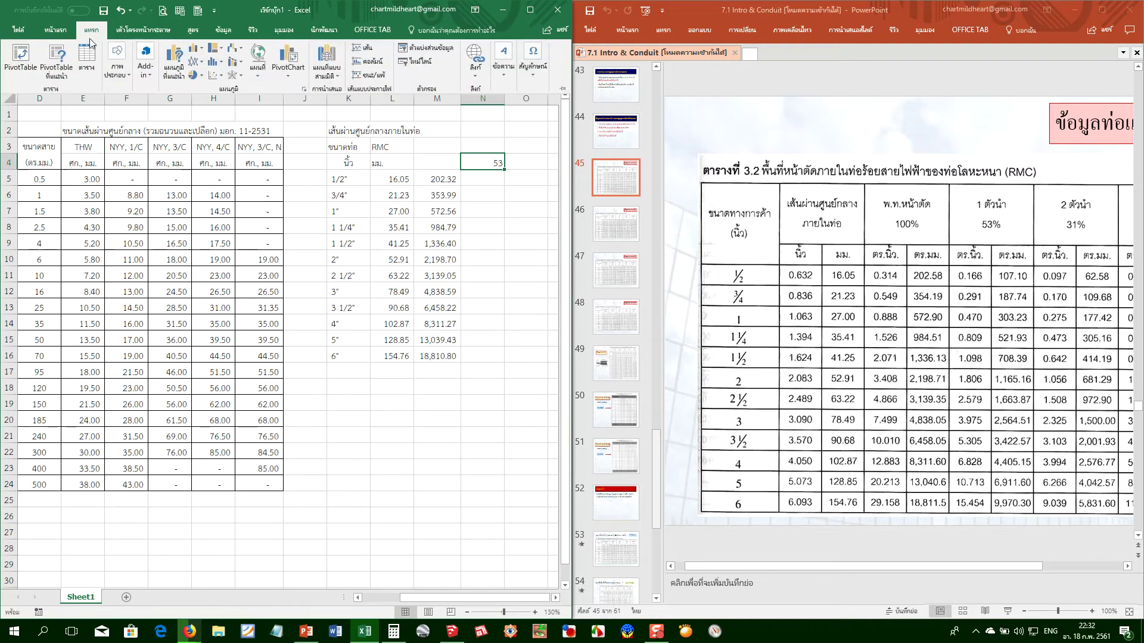
click(56, 31)
click(303, 62)
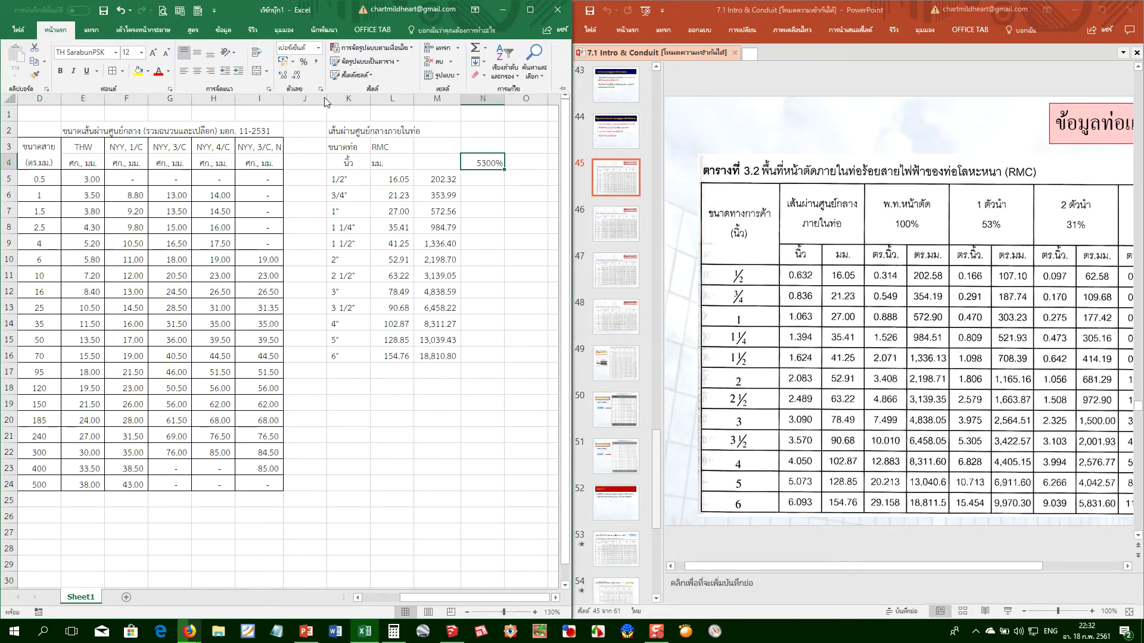
text(53)
key(Return)
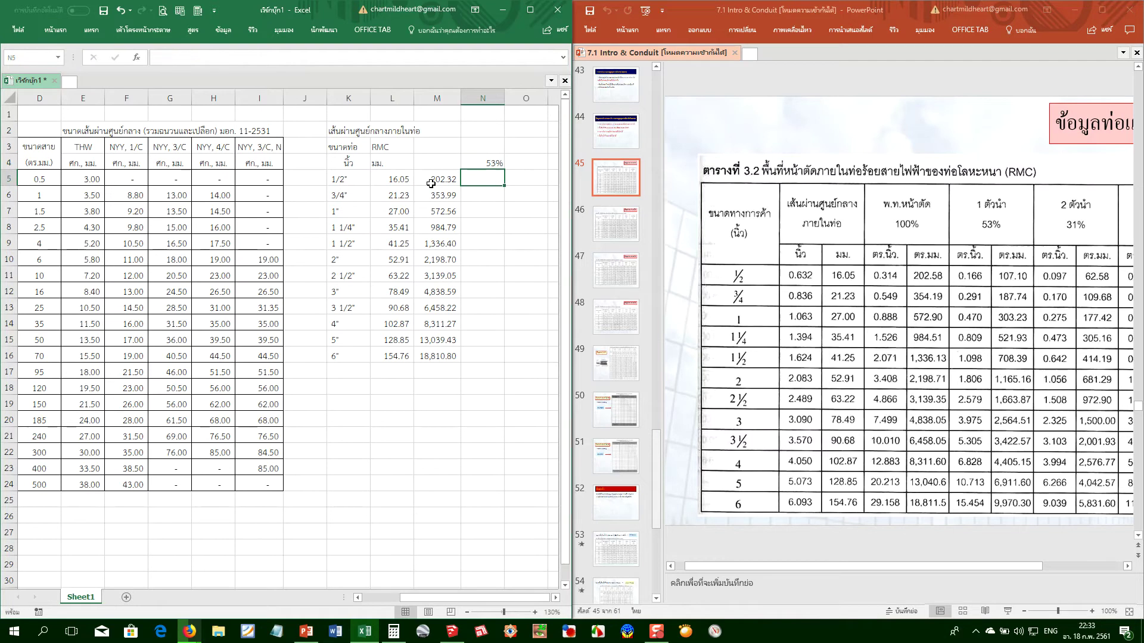
Enter the formula =M5*$N$4 in N5 with an absolute N4 reference
text(=)
click(430, 184)
text(*)
key(Up)
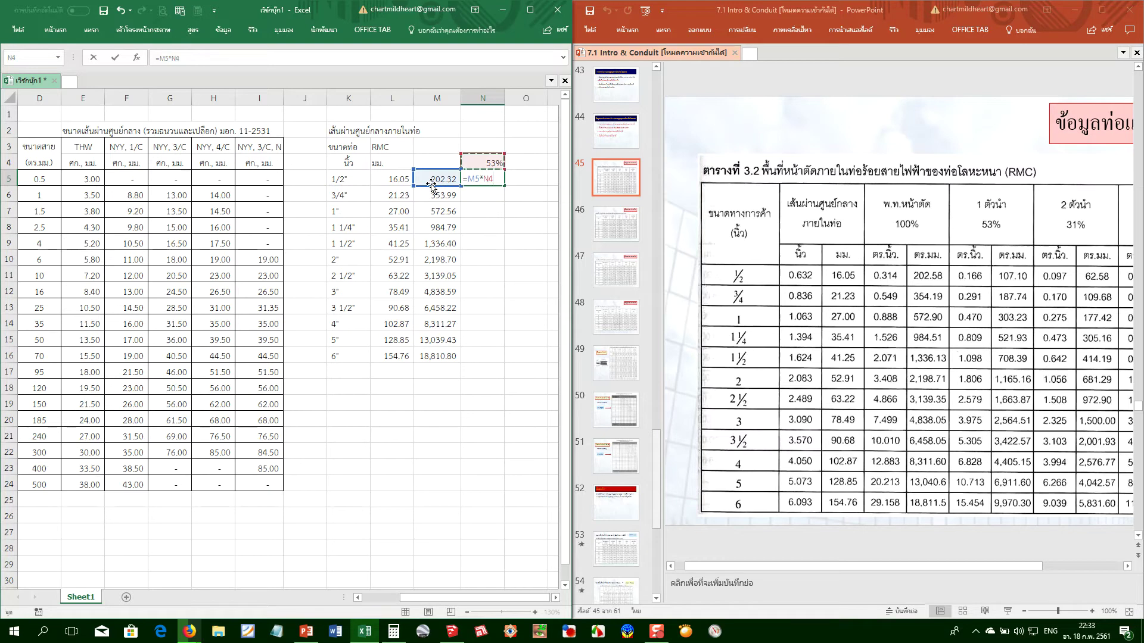
key(Return)
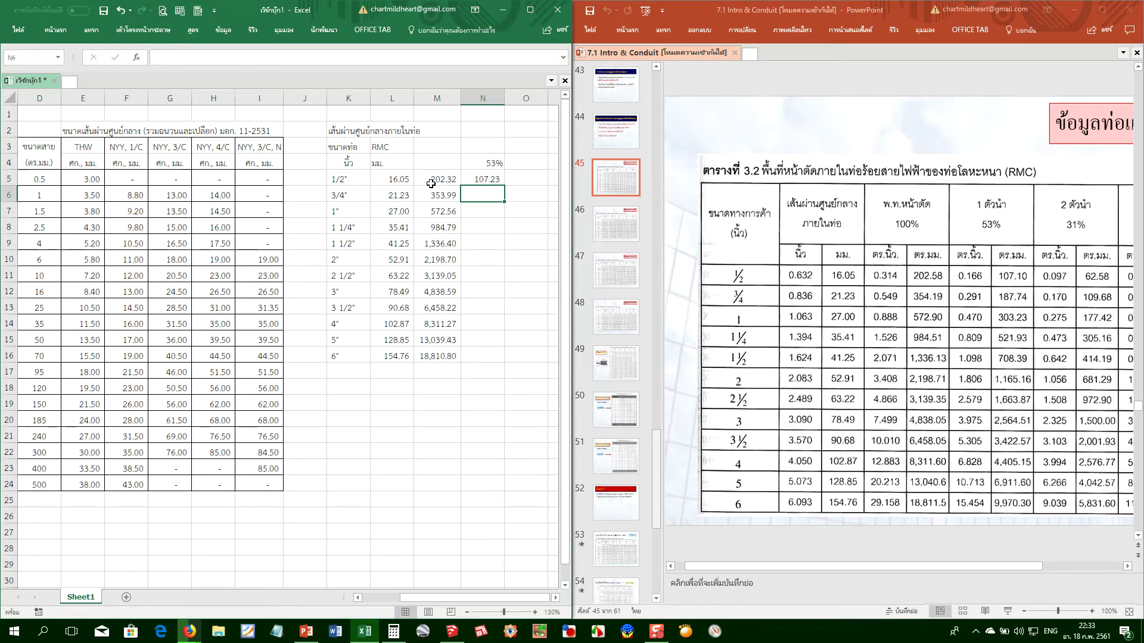
key(Up)
key(F2)
key(F4)
key(Return)
Fill the 53% formula down to N16, giving 107.23 through 9,969.73
click(481, 181)
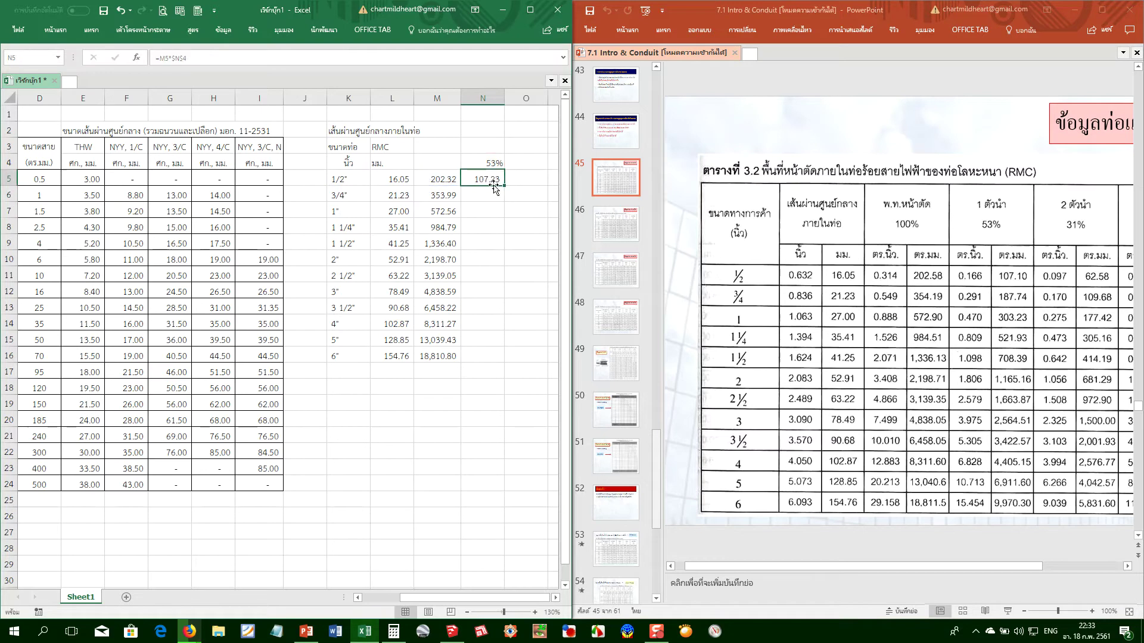
double_click(502, 186)
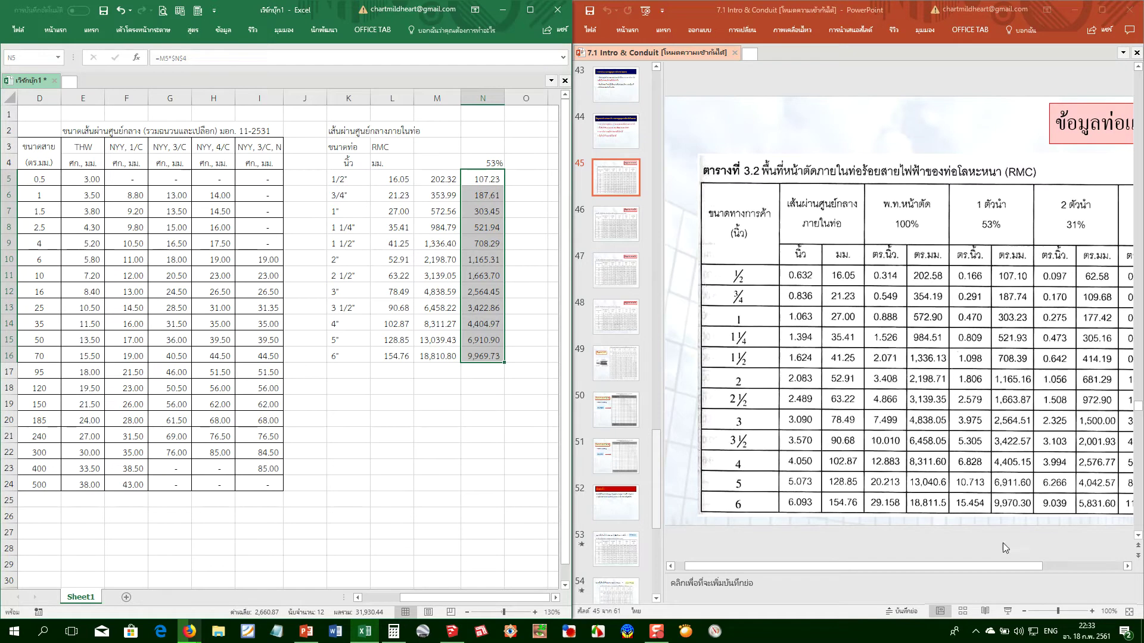
click(1024, 569)
drag(1033, 572, 1090, 572)
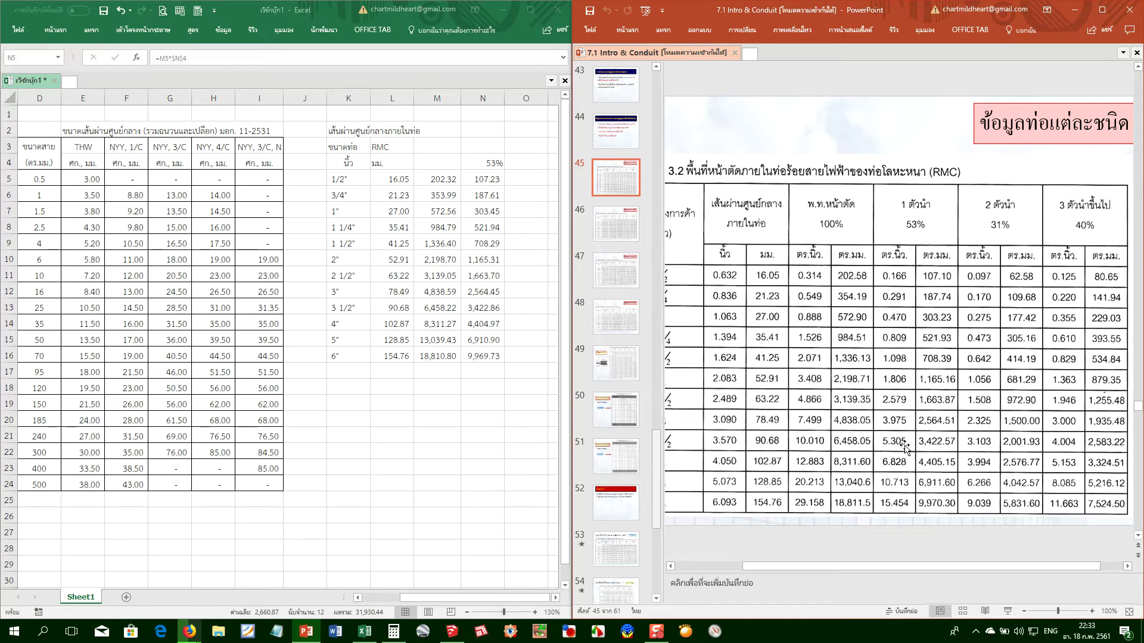
Copy the 53% header into O4 and change it to 31%
click(522, 163)
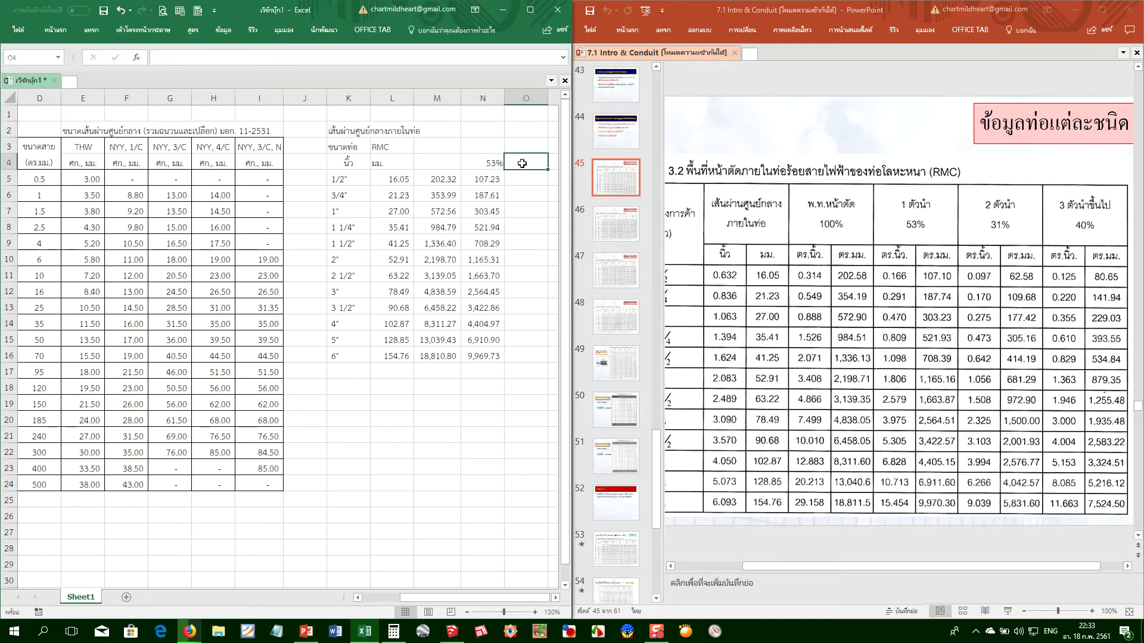
key(Left)
key(ctrl+c)
key(Right)
key(Return)
text(31)
key(Return)
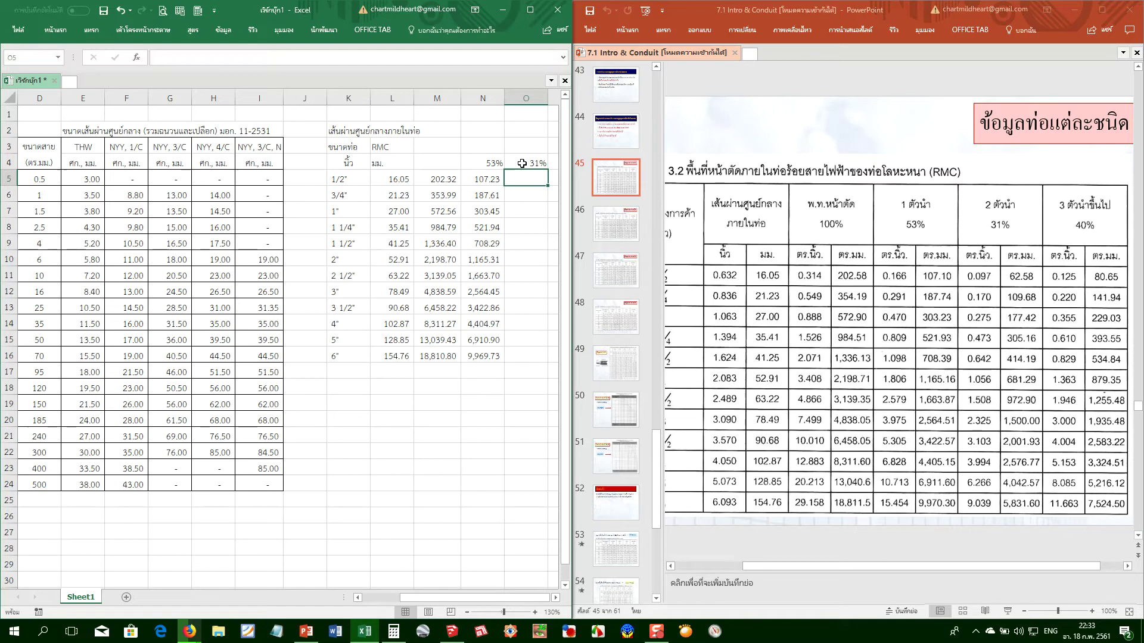
Enter the formula =M5*$O$4 in O5 for the 31% area
key(Left)
key(Left)
key(Right)
key(Right)
key(Left)
key(Left)
key(Right)
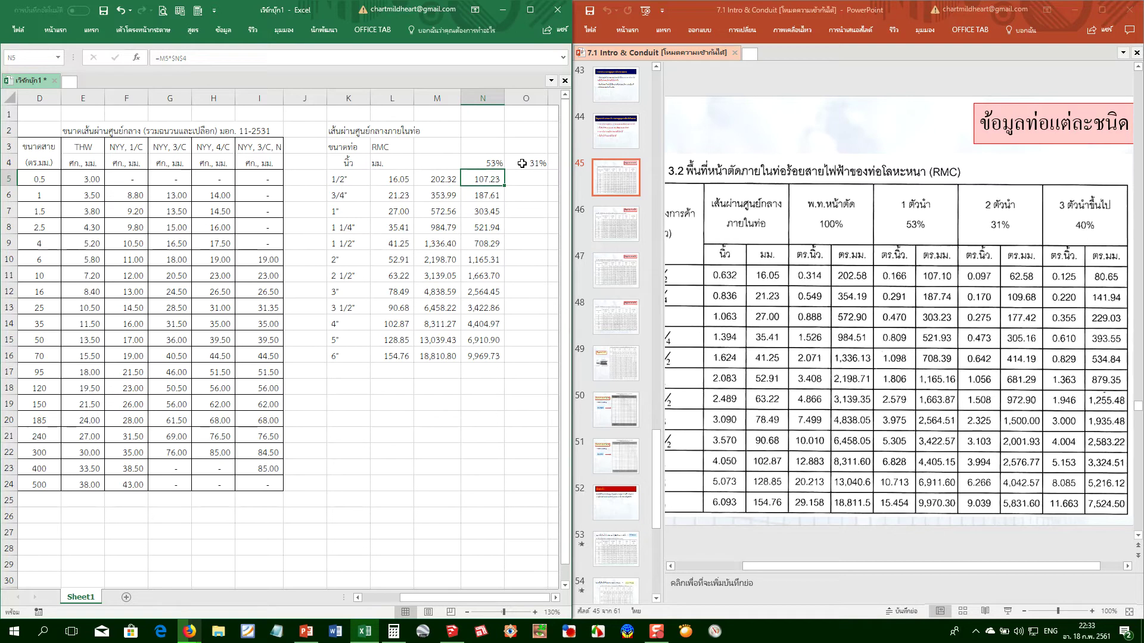
key(Right)
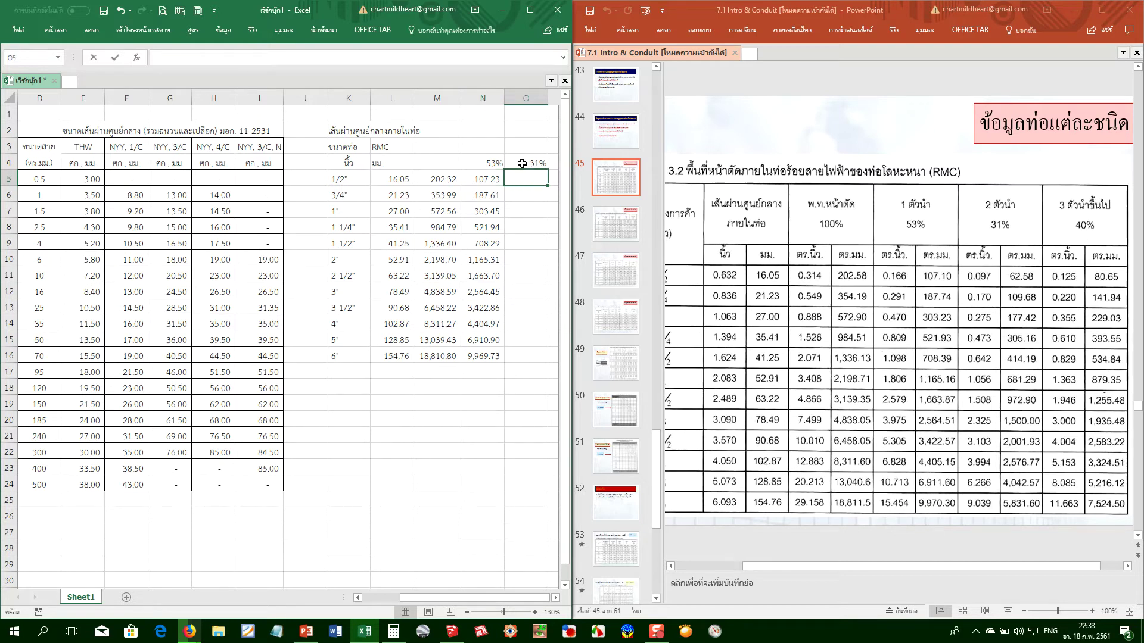
text(=)
key(Left)
key(Left)
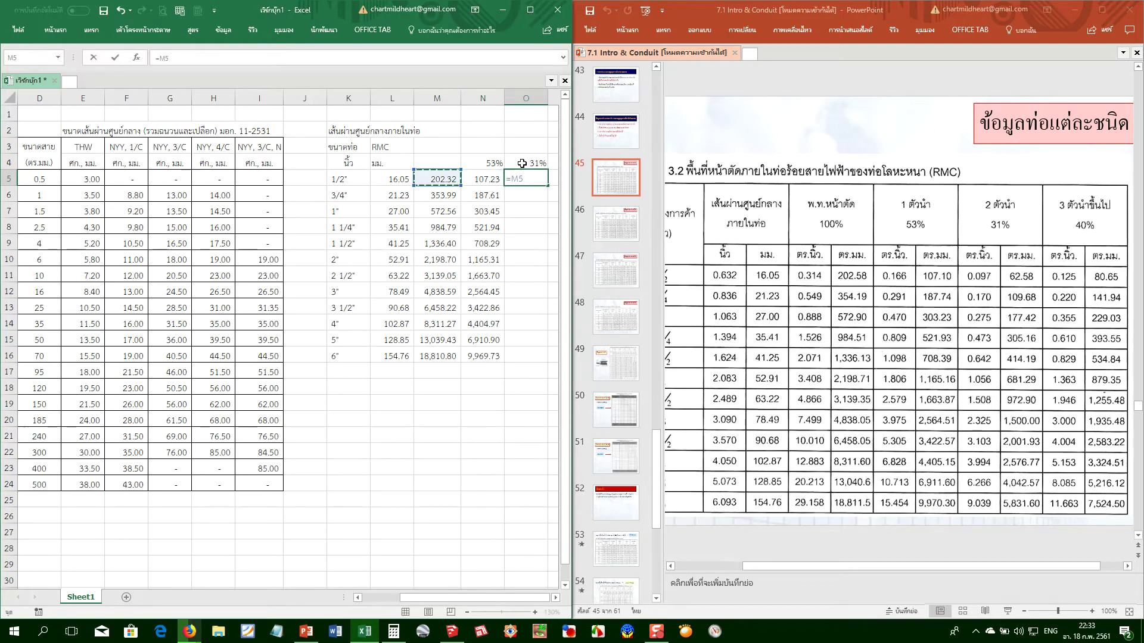
text(*)
key(Up)
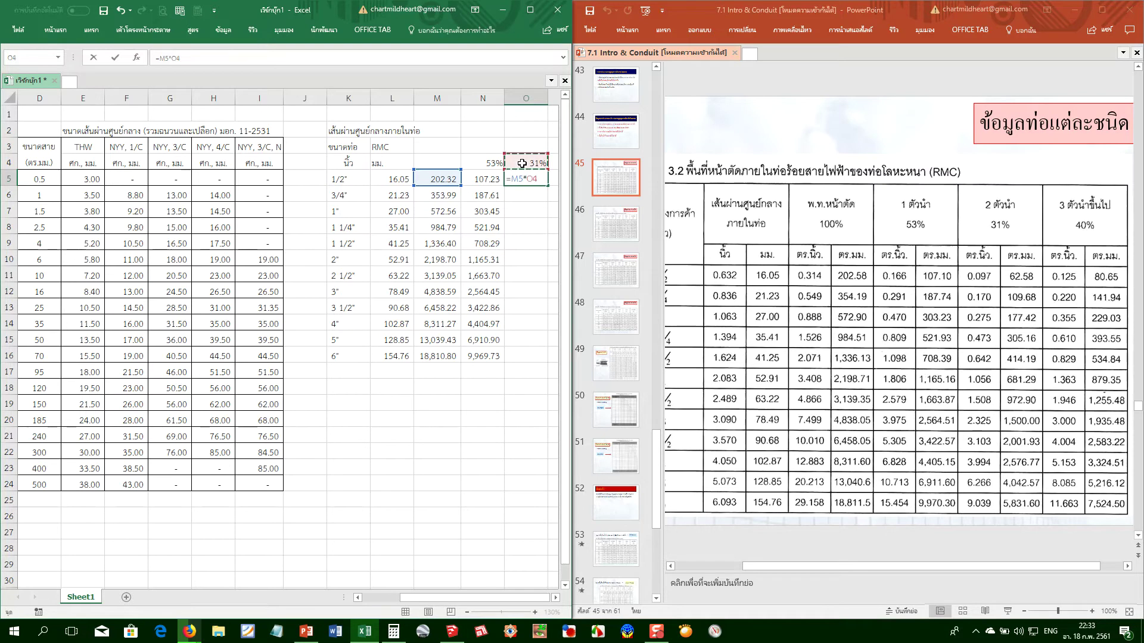
key(Return)
Fill the 31% formula down to O16 and compare values against the reference slide
click(530, 176)
drag(548, 186, 539, 357)
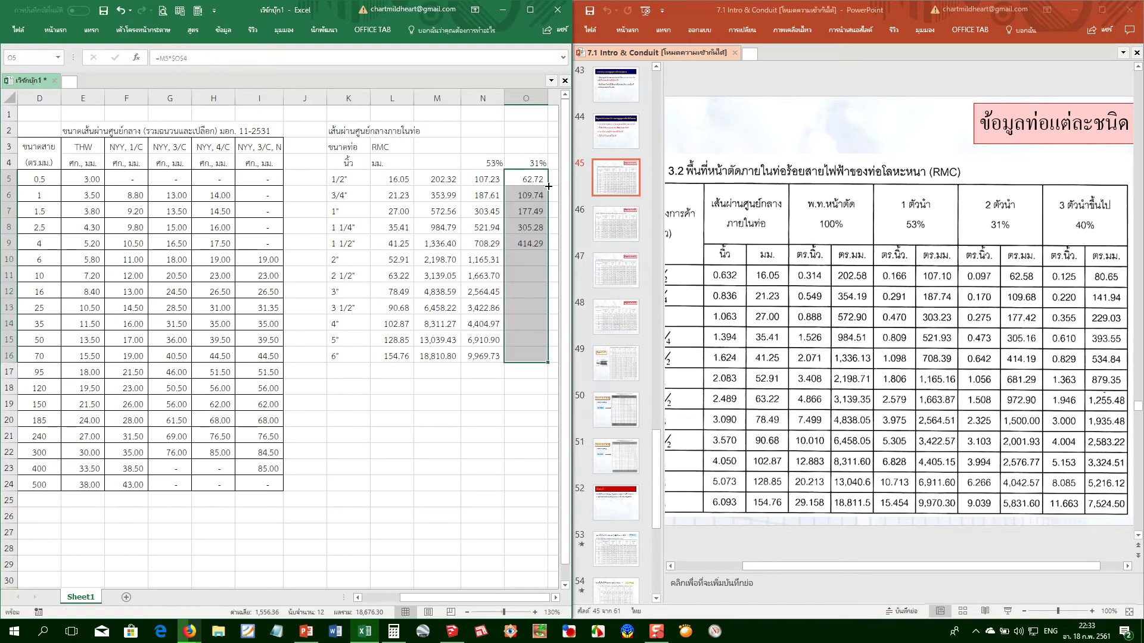
click(517, 245)
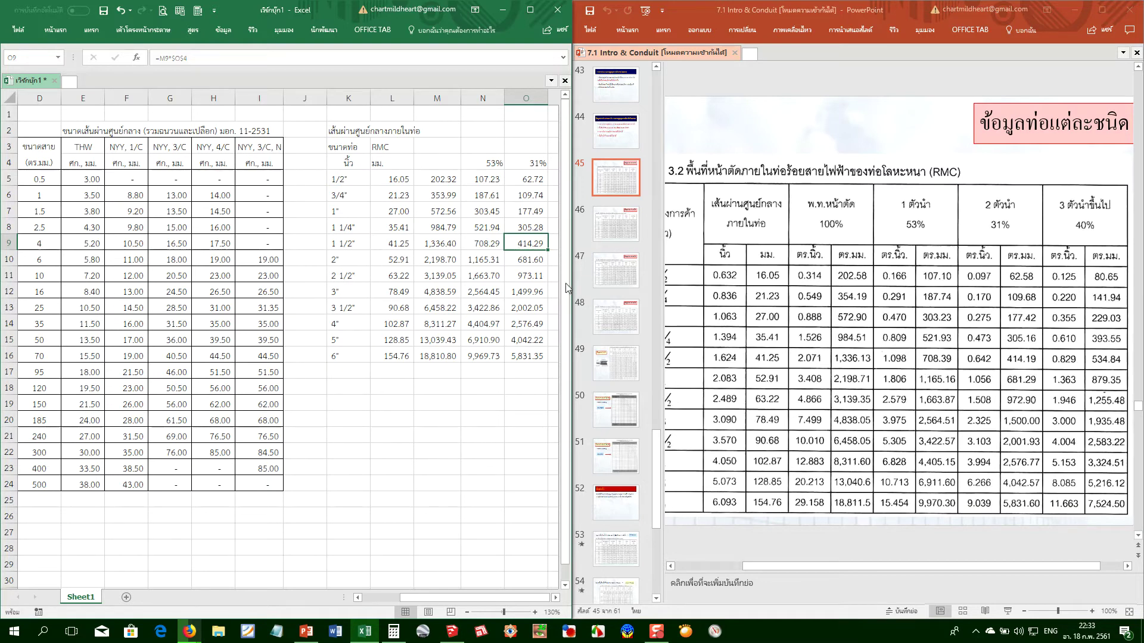
click(543, 307)
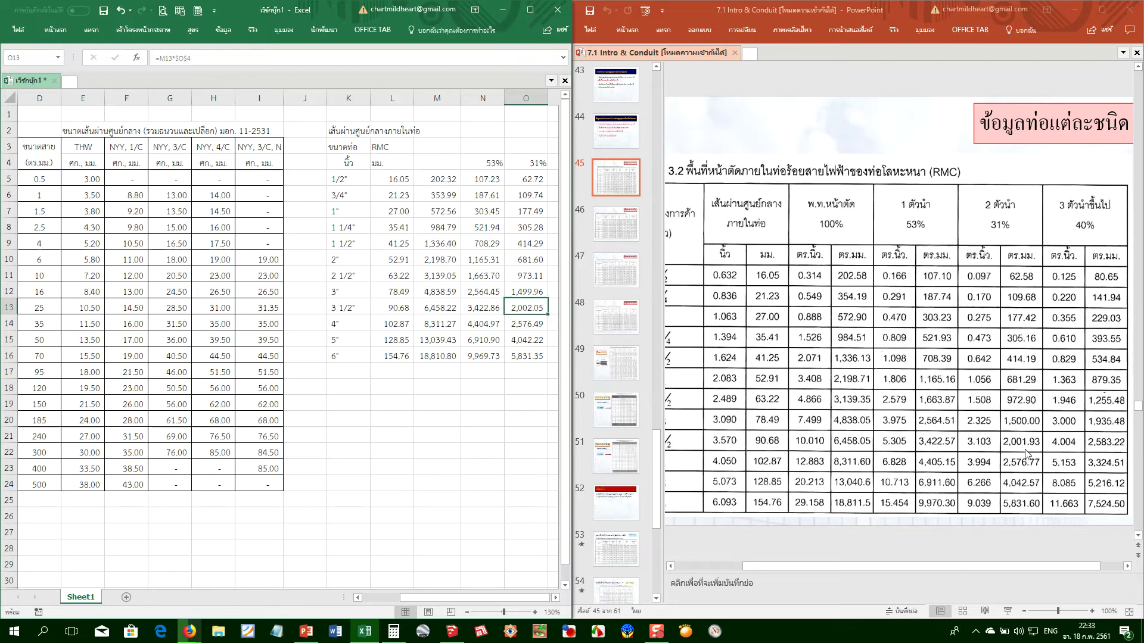
click(529, 291)
click(549, 163)
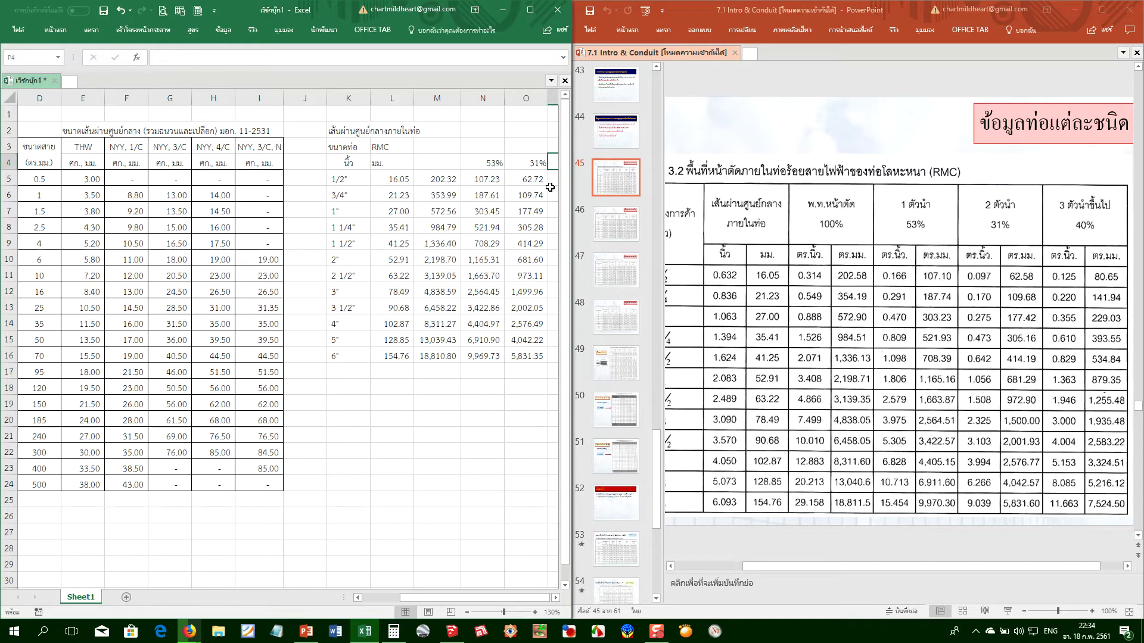
Copy the percentage header into P4 and change it to 40%
key(Left)
key(ctrl+c)
key(Right)
key(Return)
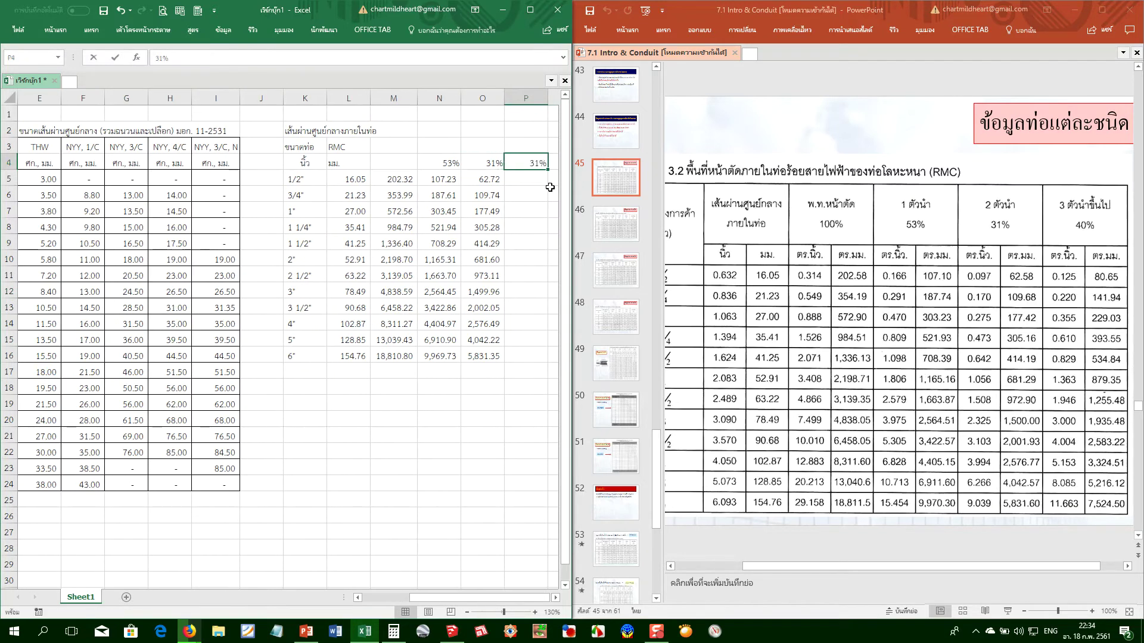
text(40%)
key(Return)
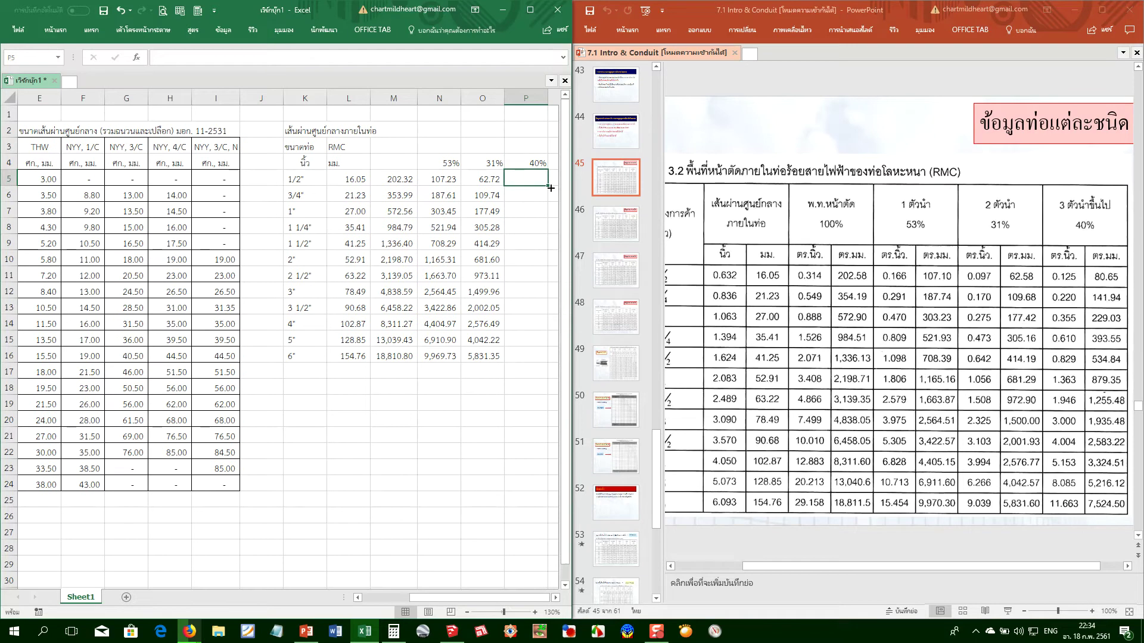
Enter the formula =M5*$P$4 in P5 for the 40% area
text(=)
key(Left)
key(Left)
key(Left)
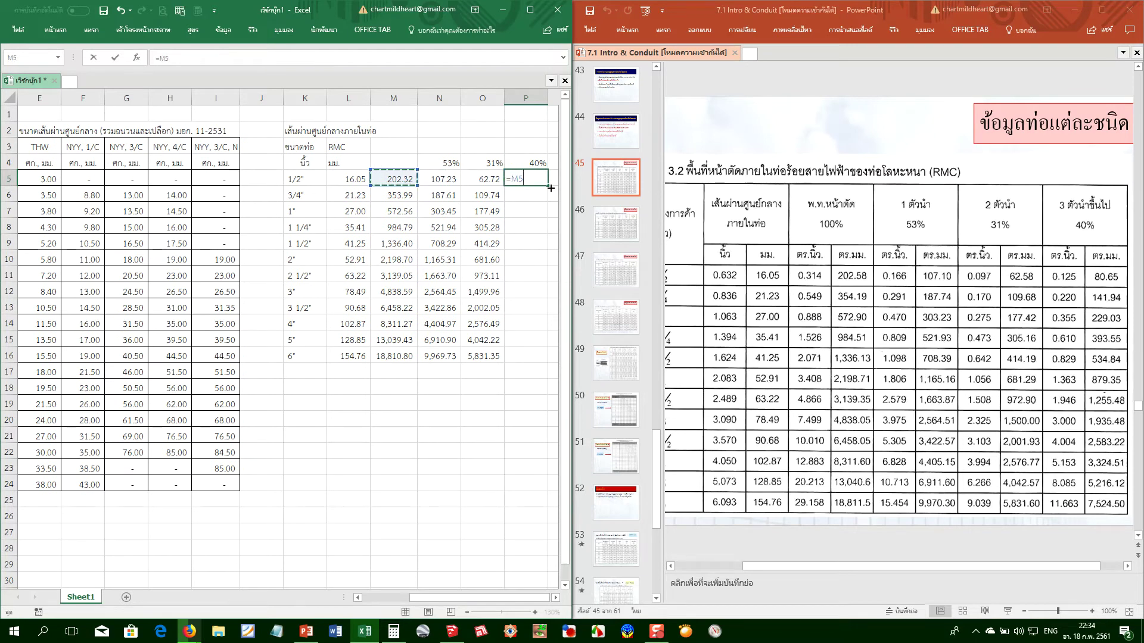
text(*)
key(Up)
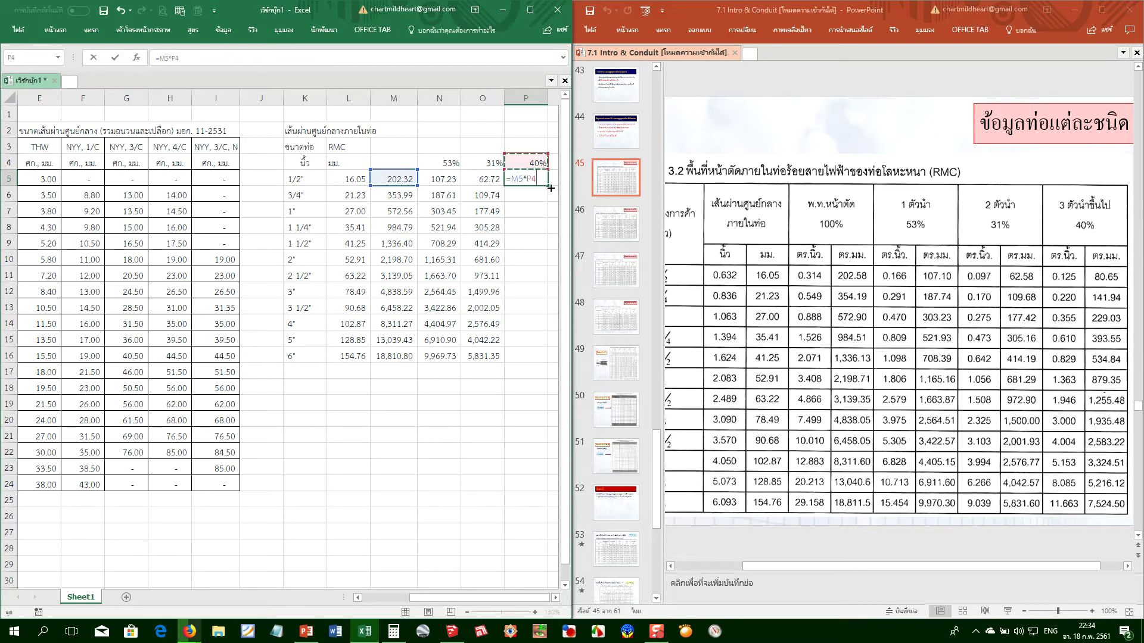
key(Return)
Fill the 40% formula down to P16, giving 80.93 through 7,524.32, and verify the columns
key(Up)
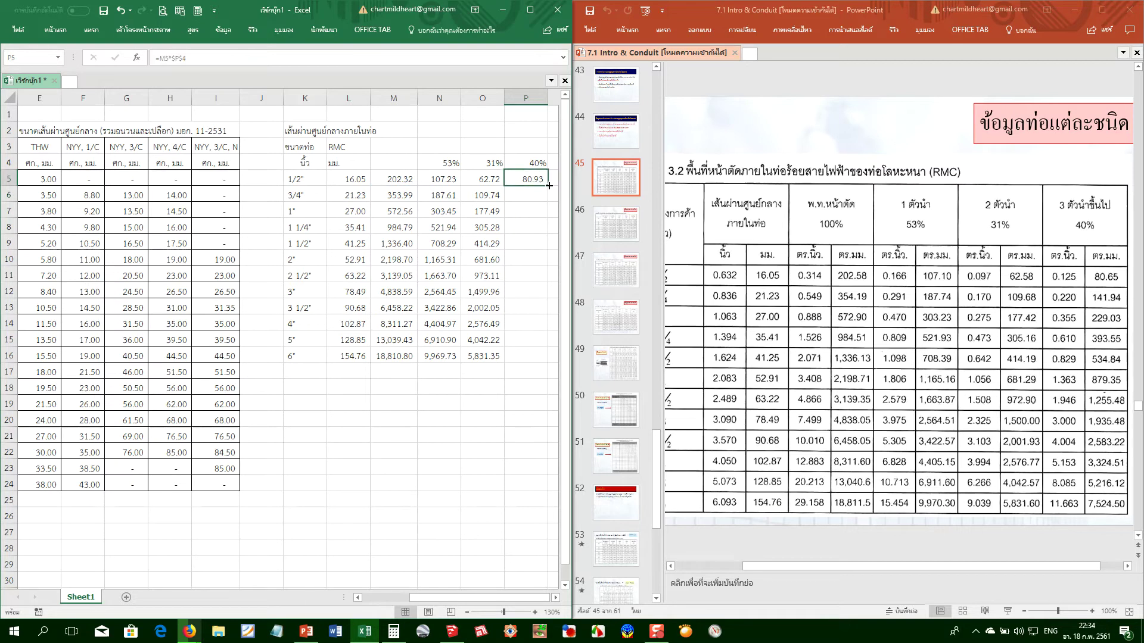
double_click(548, 185)
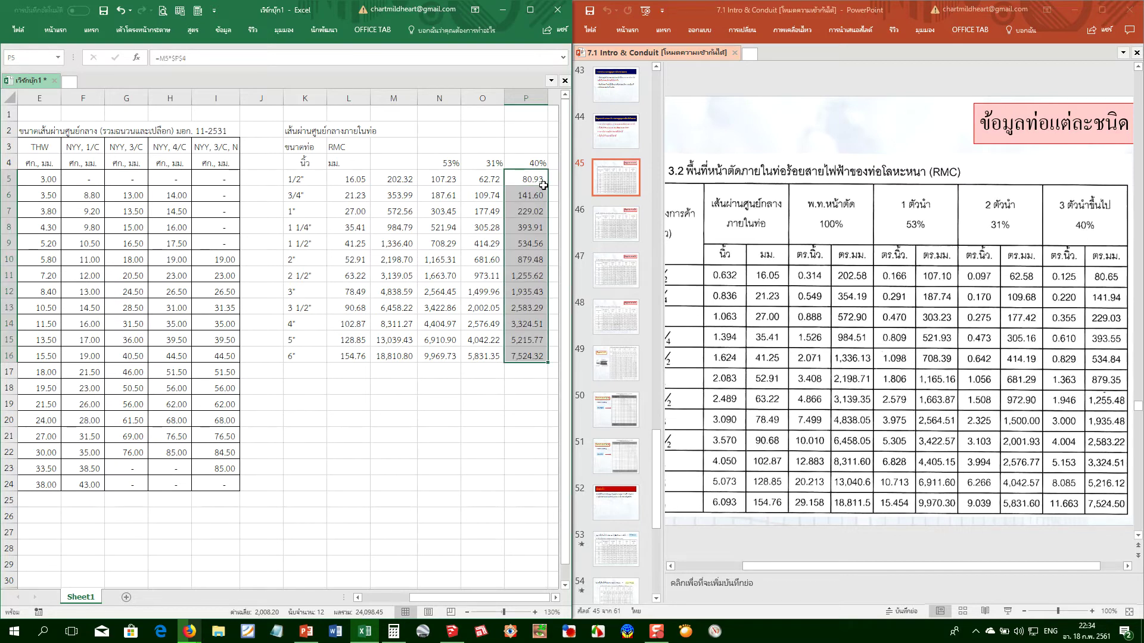
click(463, 245)
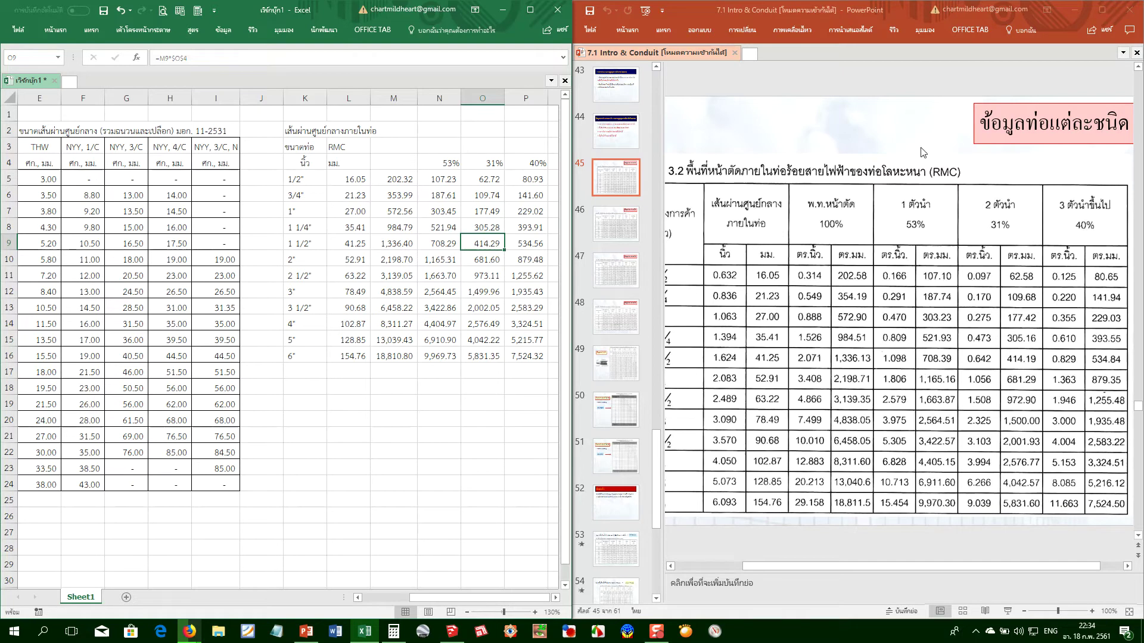
click(530, 181)
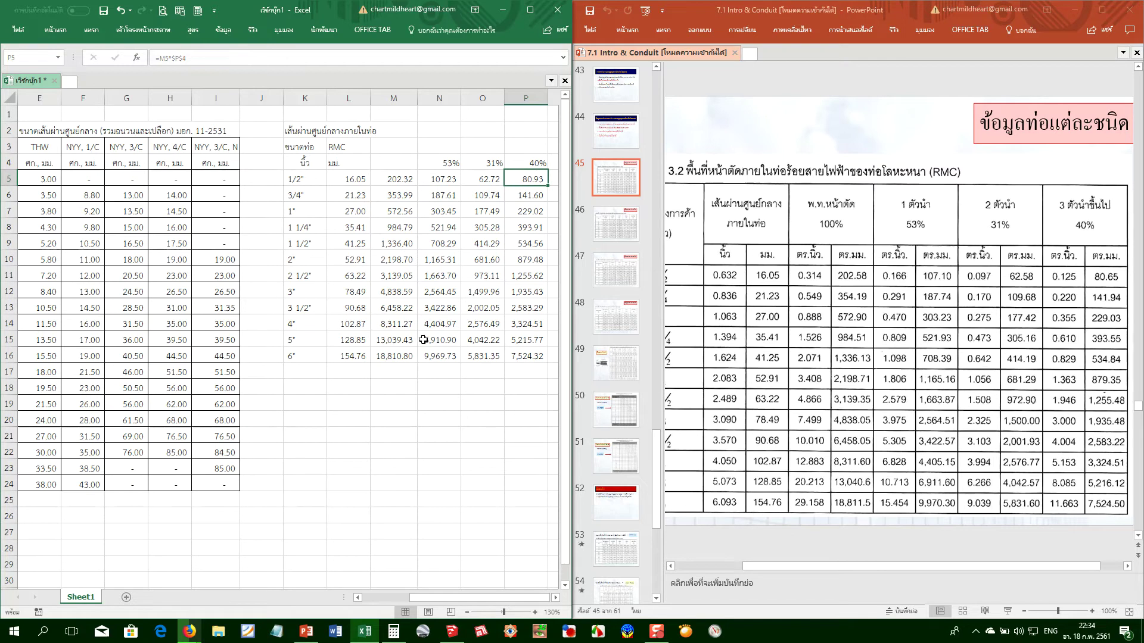
click(436, 165)
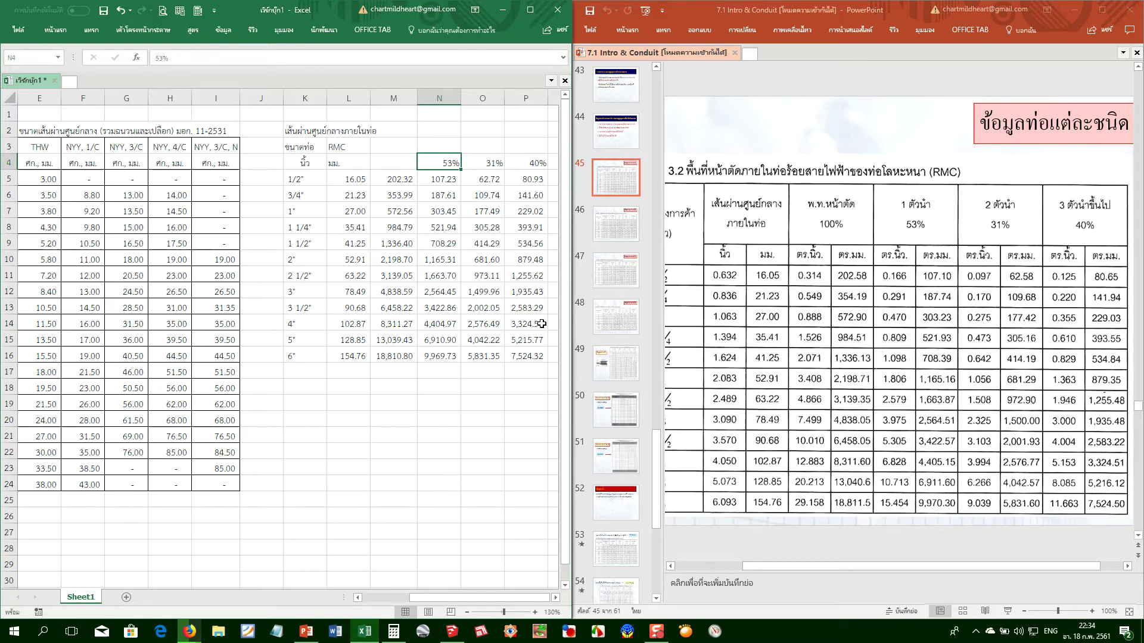
key(Left)
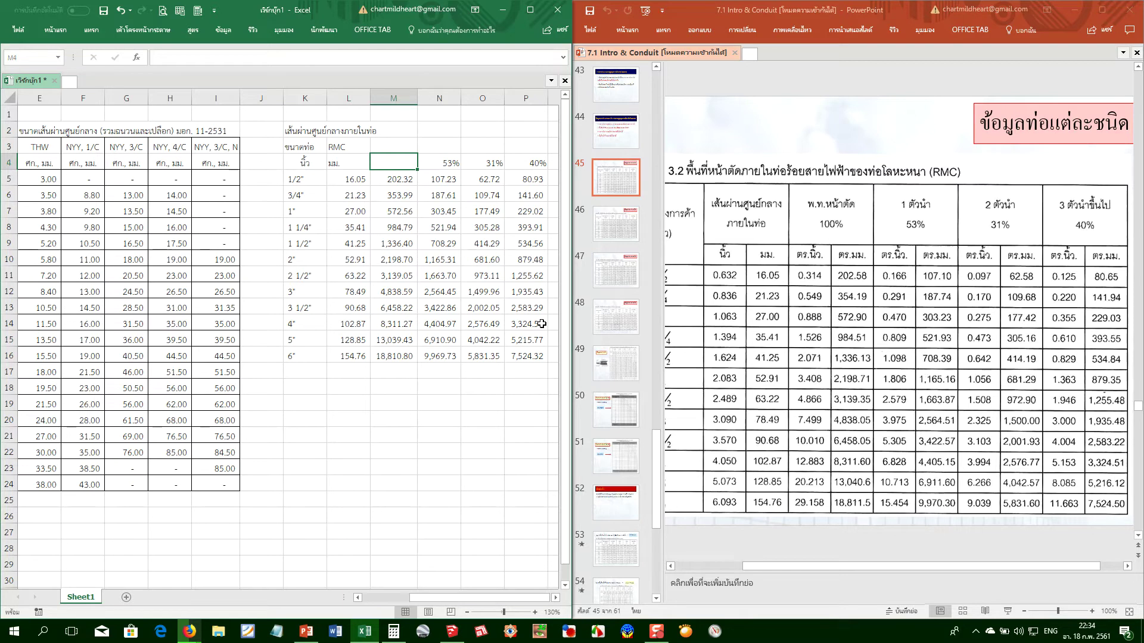
Compare the RMC diameters on the conduit reference slides with the sheet's values
click(813, 530)
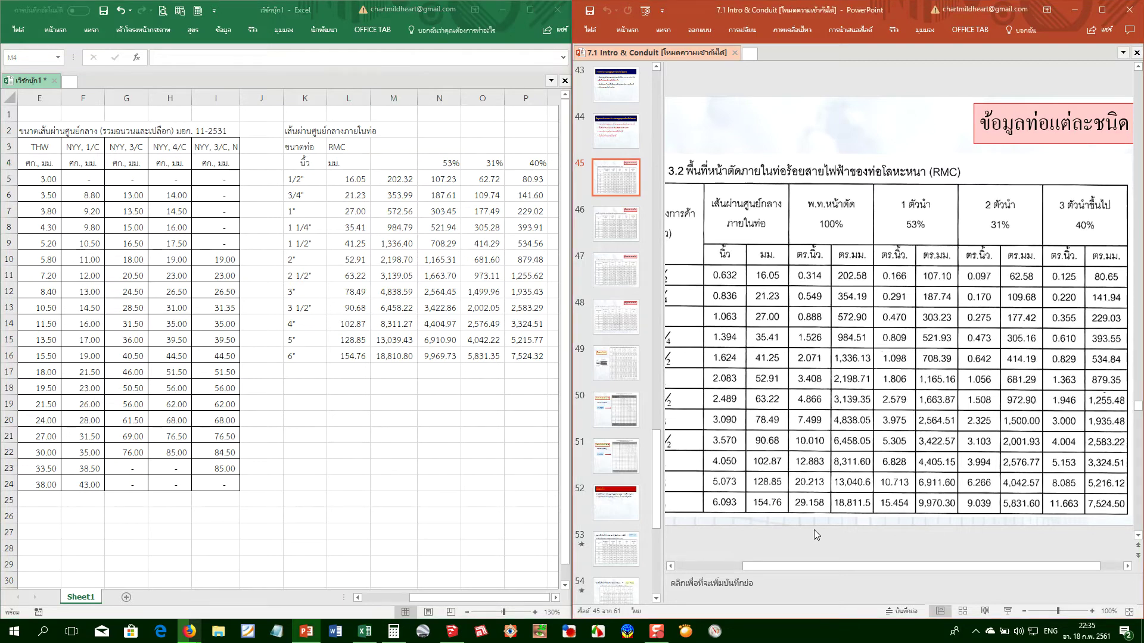
scroll(814, 530, down, 1)
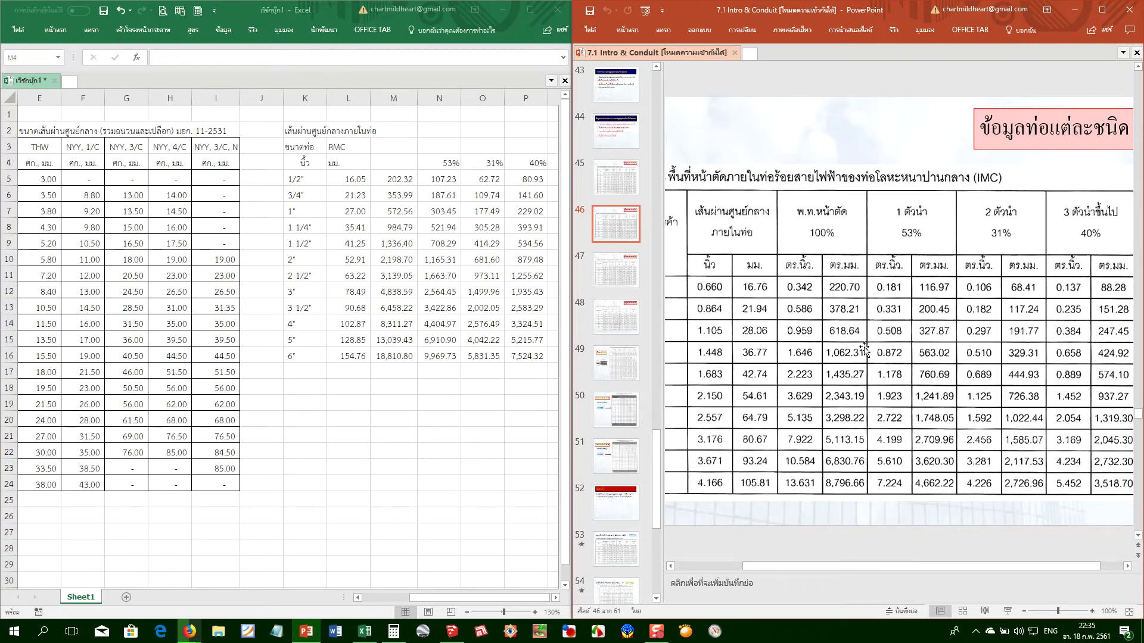
drag(764, 566, 727, 561)
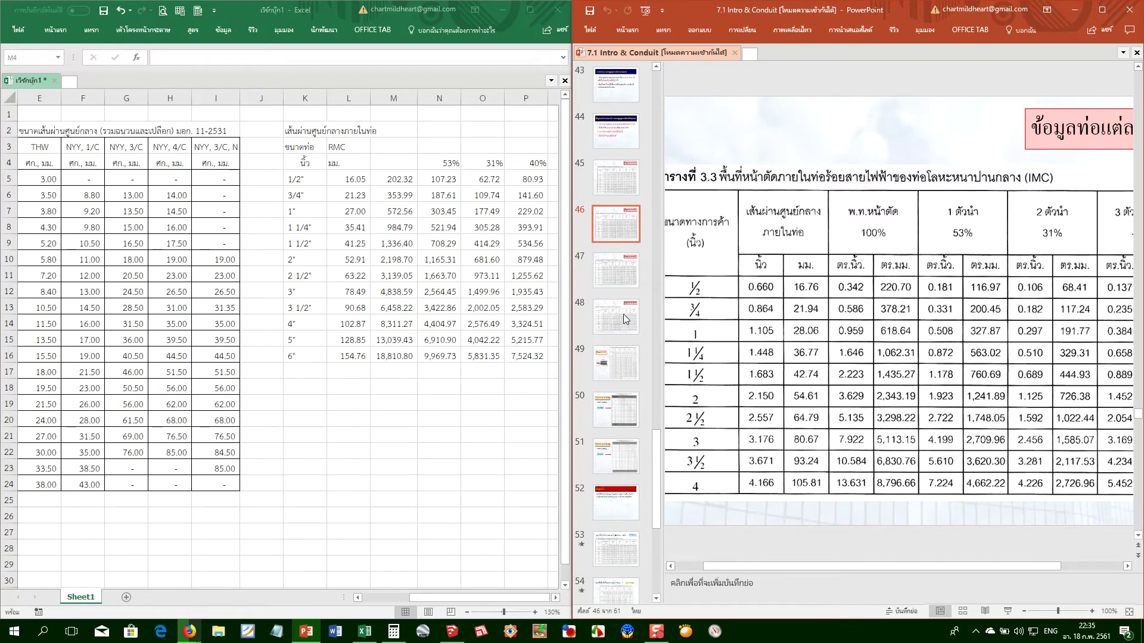
click(356, 182)
click(356, 180)
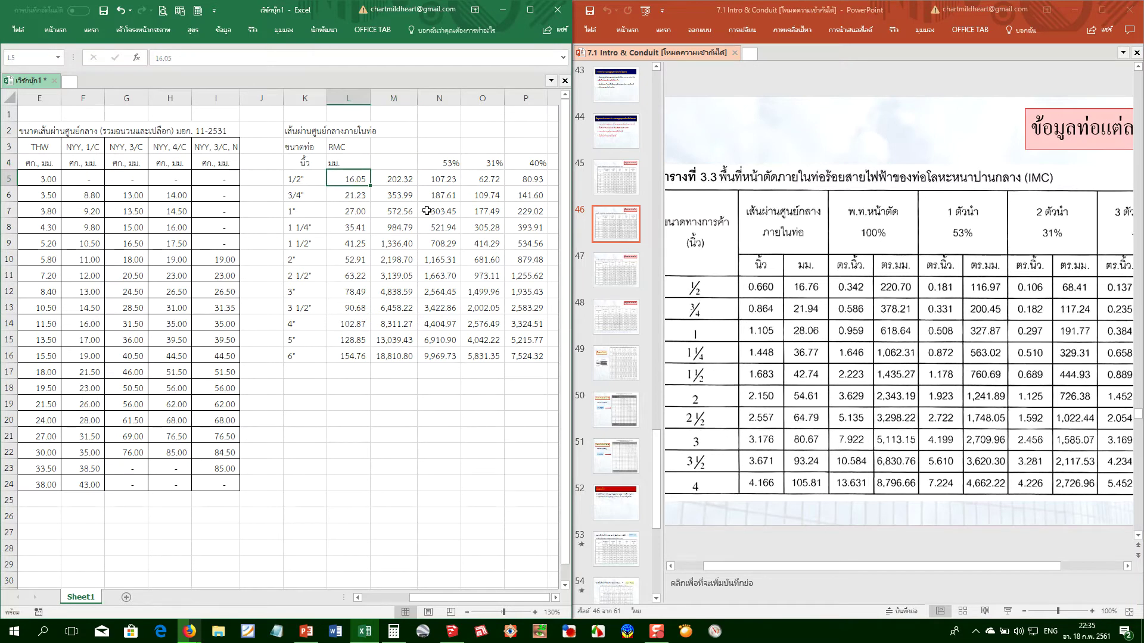
key(Up)
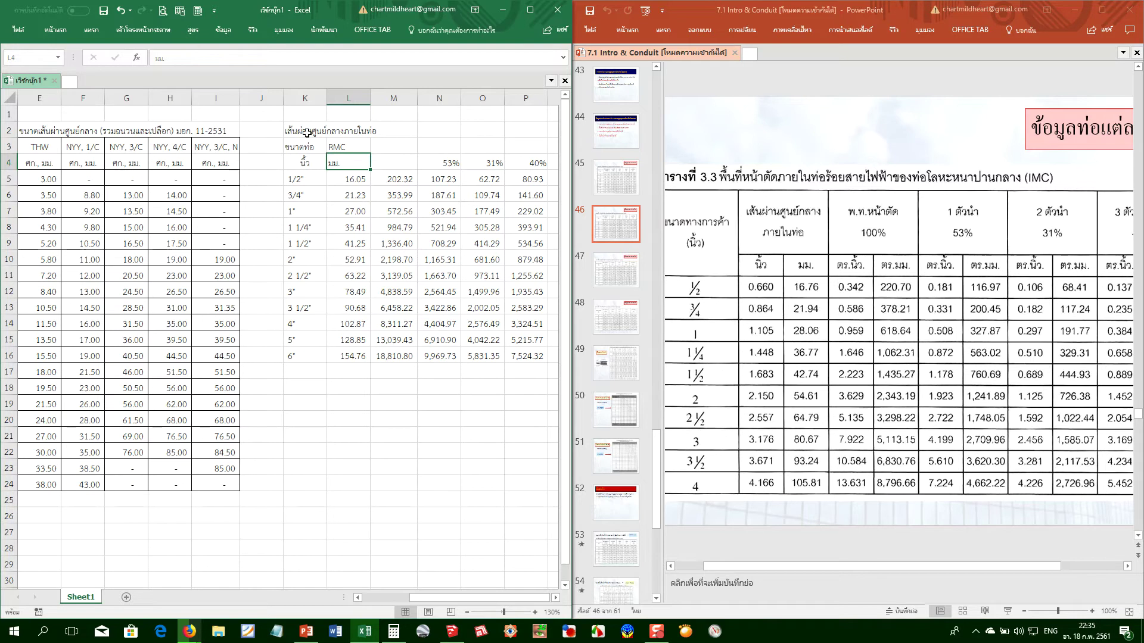
Centre the conduit-size and RMC heading text in K3:L4
drag(304, 147, 346, 164)
click(49, 31)
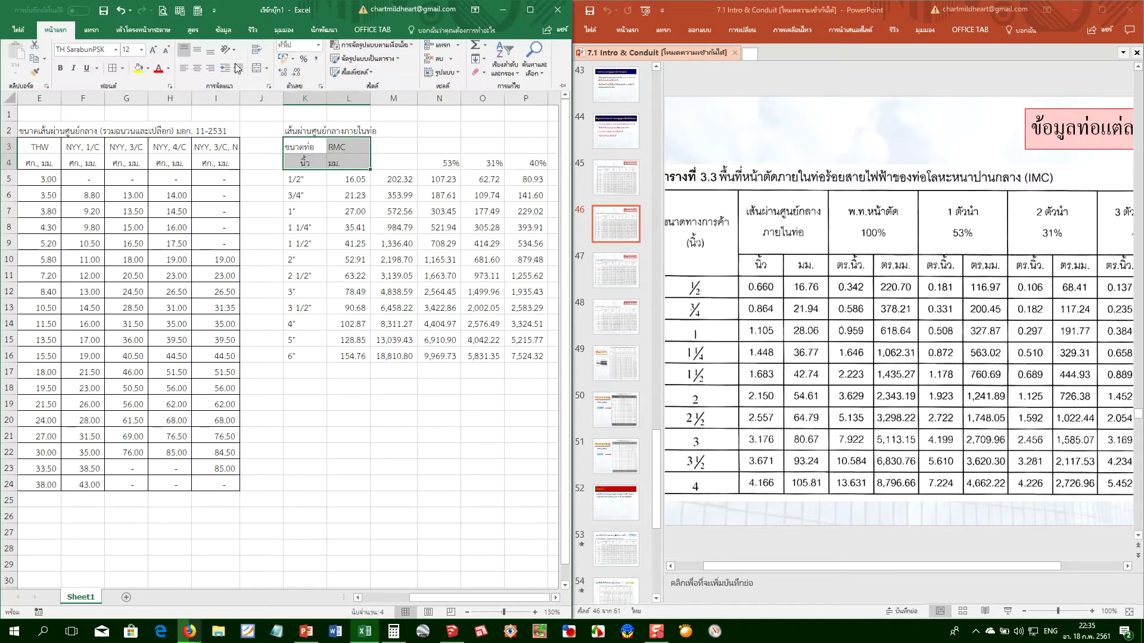
click(198, 72)
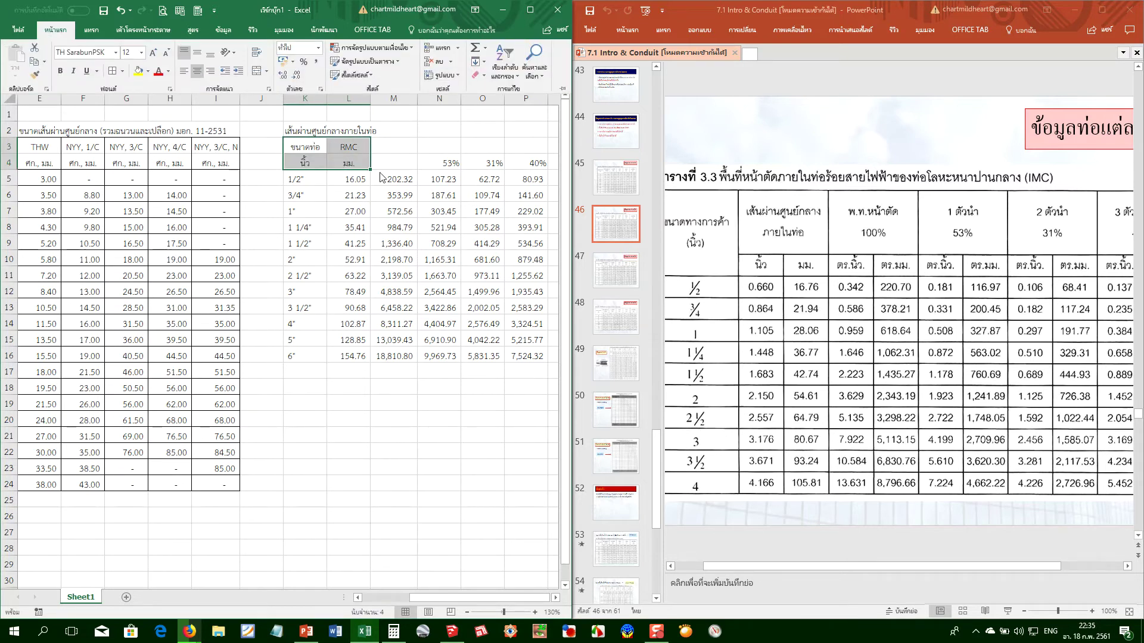
click(404, 164)
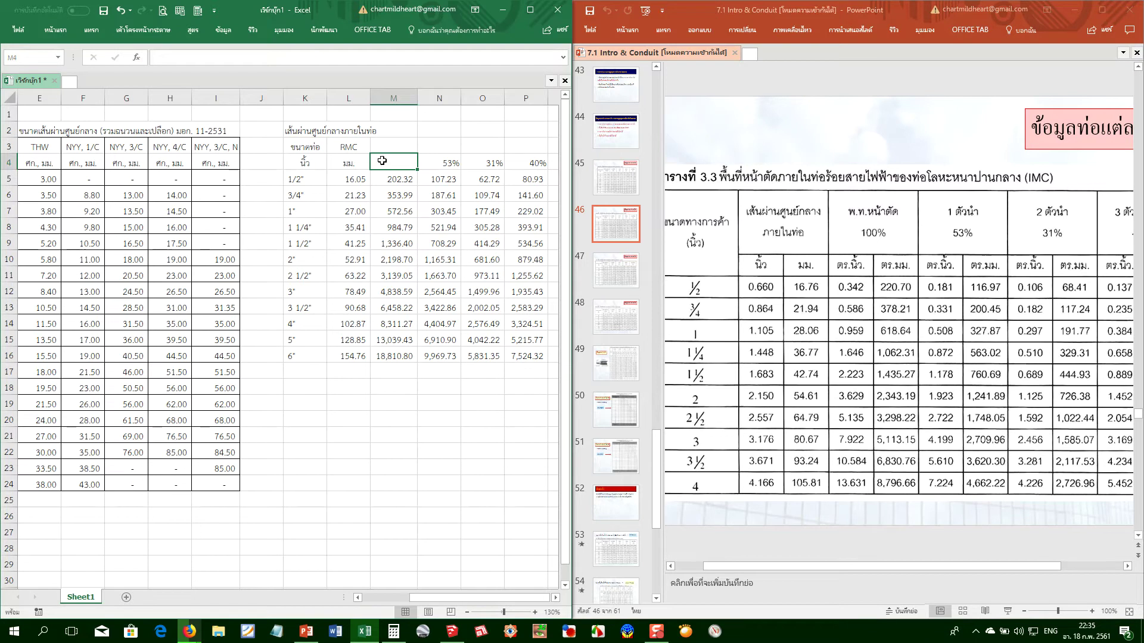
Copy the RMC diameter column L3:L16 into column M
click(352, 148)
key(ctrl+shift+Down)
key(ctrl+c)
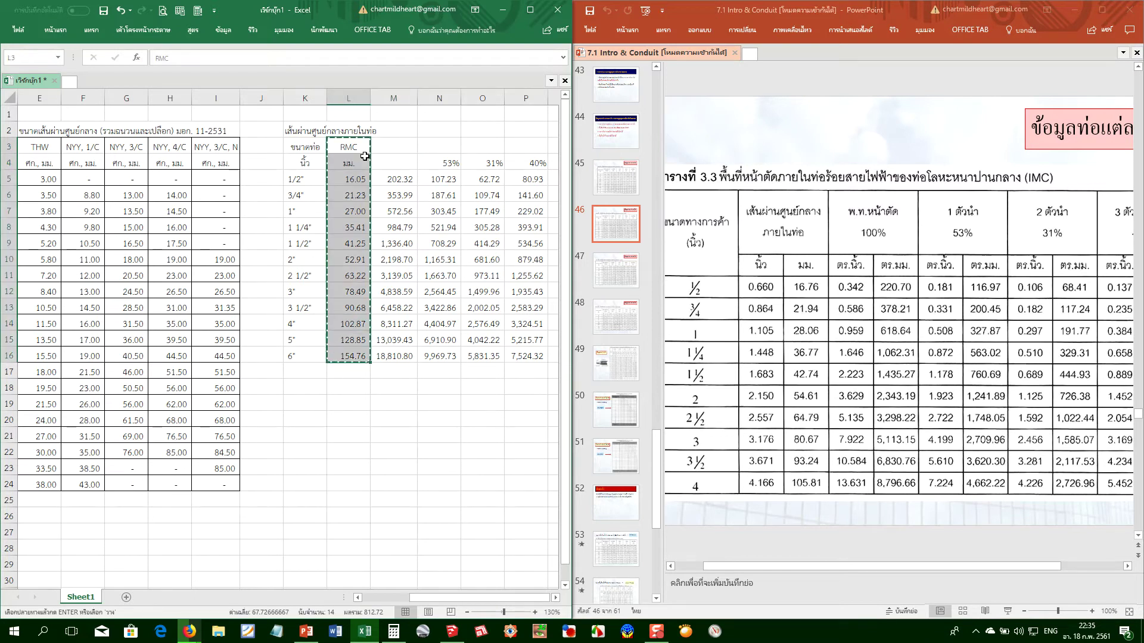
key(Right)
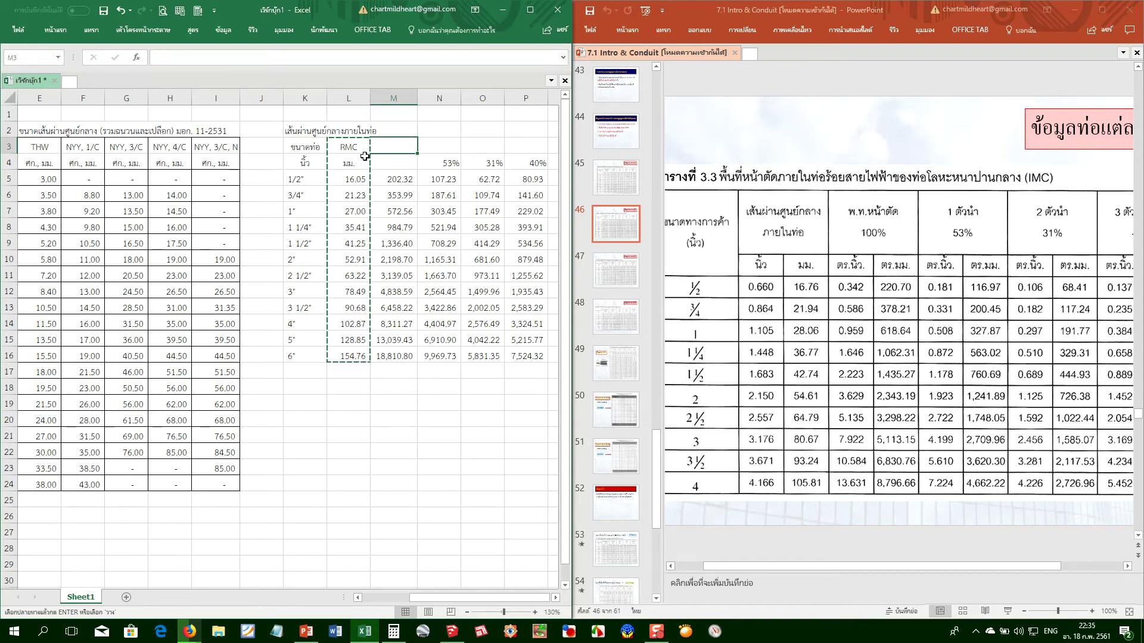
key(Escape)
key(Left)
key(ctrl+shift+Down)
key(ctrl+c)
key(Right)
key(Return)
key(Down)
Rename the copied column's M3 header to IMC
key(Up)
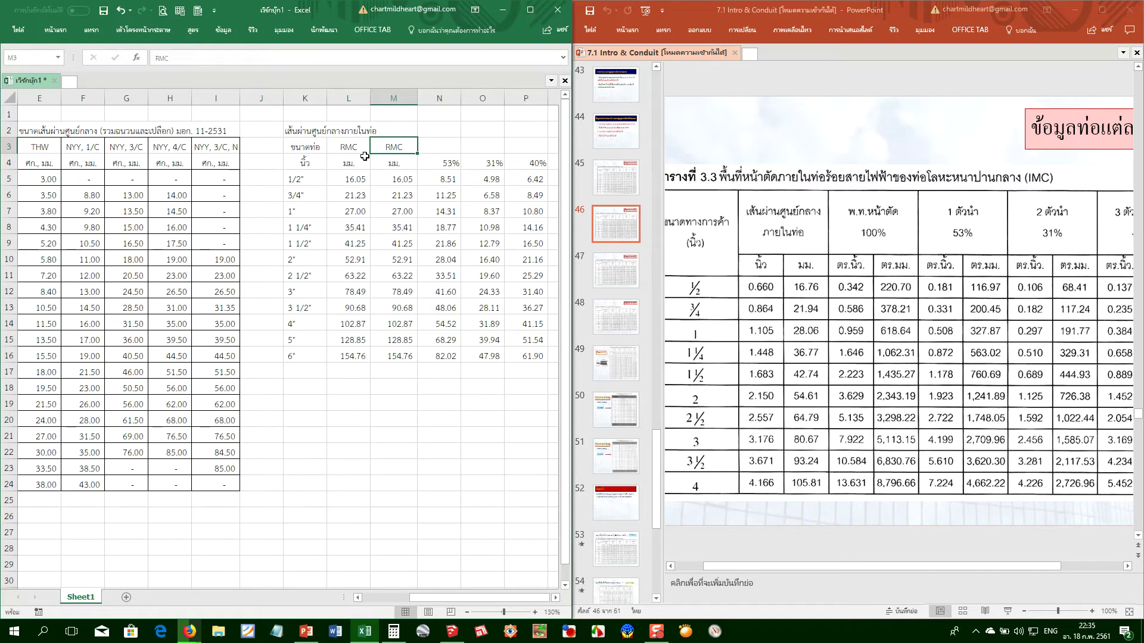
text(IMC)
key(Return)
key(Down)
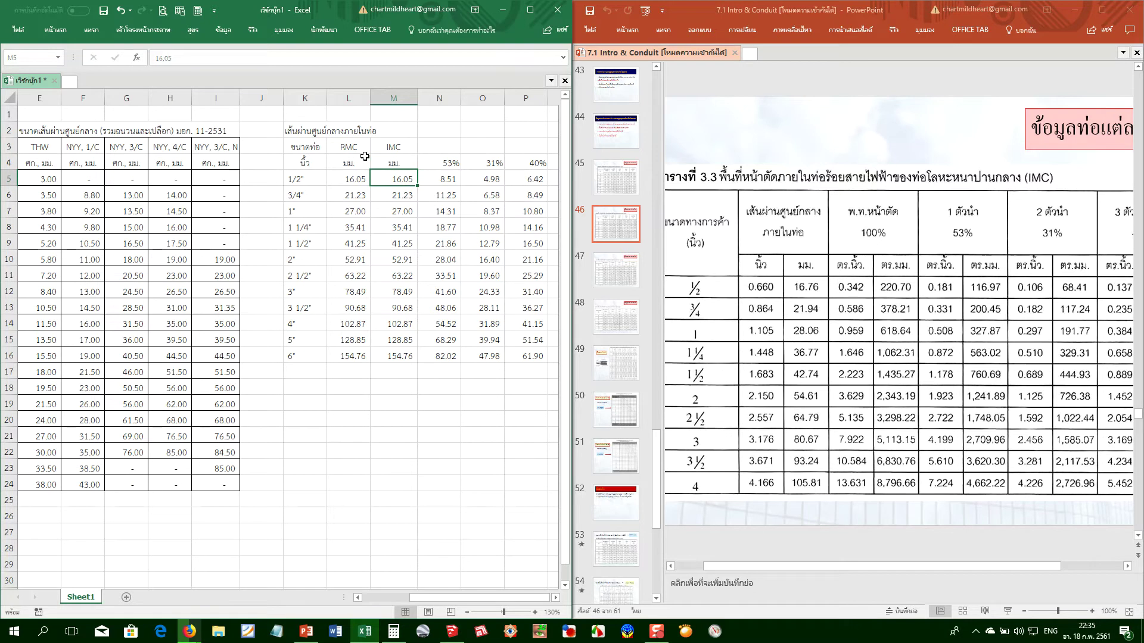
Enter IMC diameters 16.76, 21.94, 28.06, 36.77 and 42.74 for the 1/2" to 1 1/2" sizes
text(16.76)
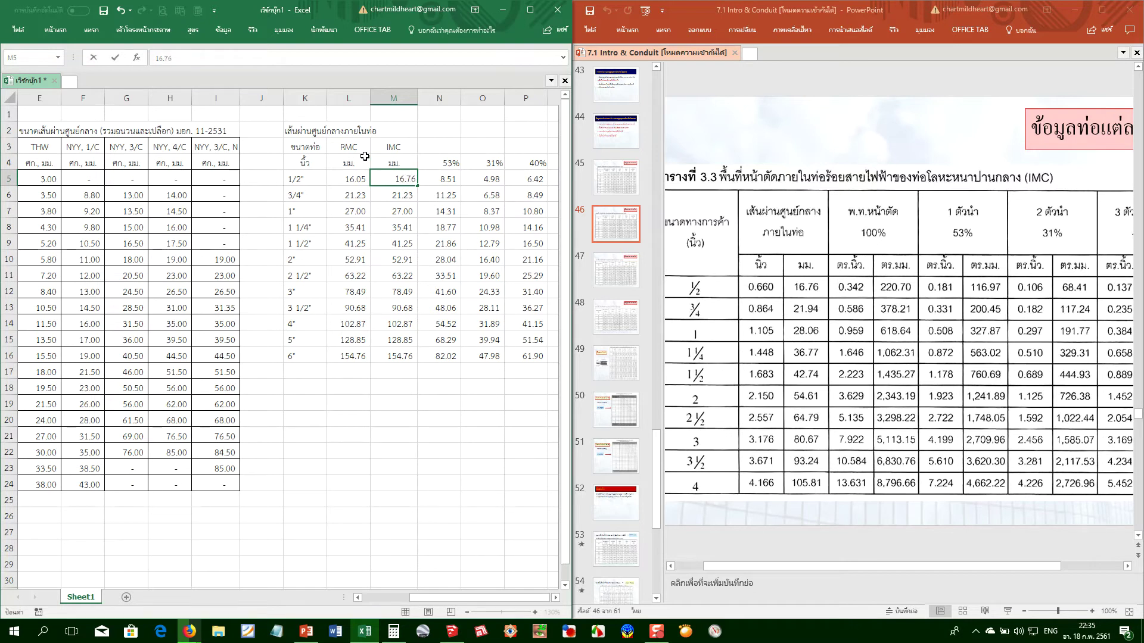
key(Return)
text(21.94)
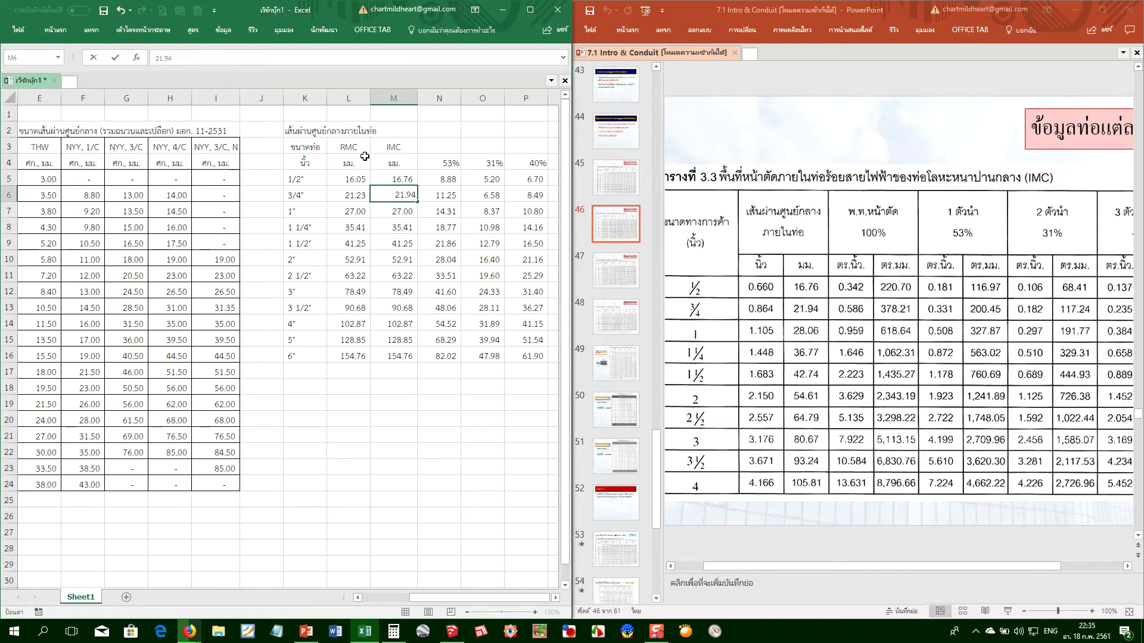
key(Return)
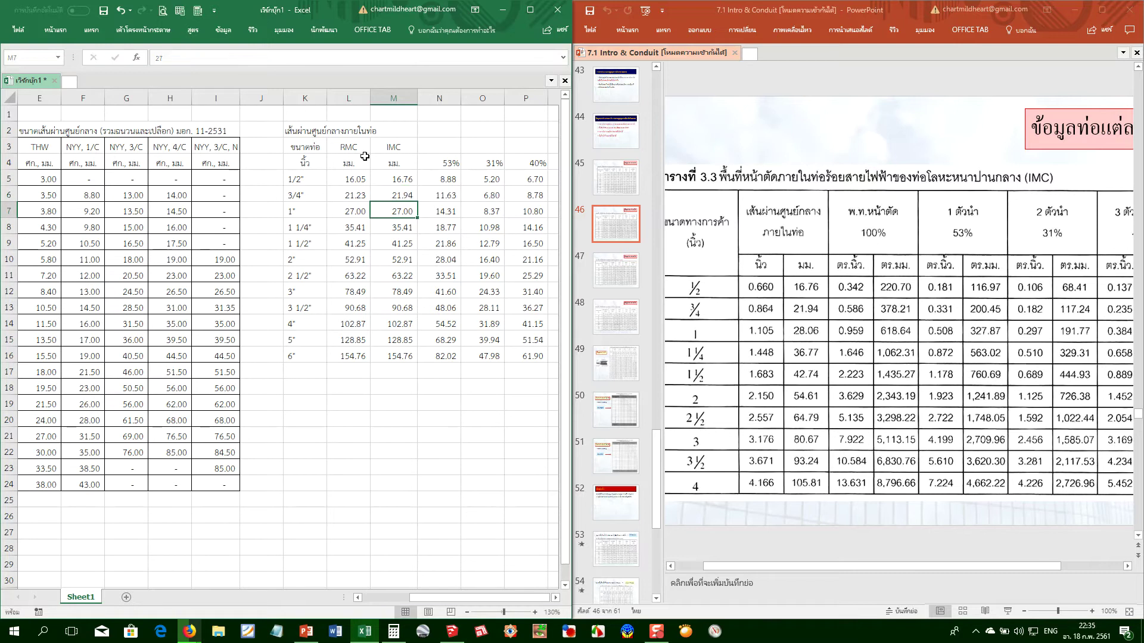
text(28.06)
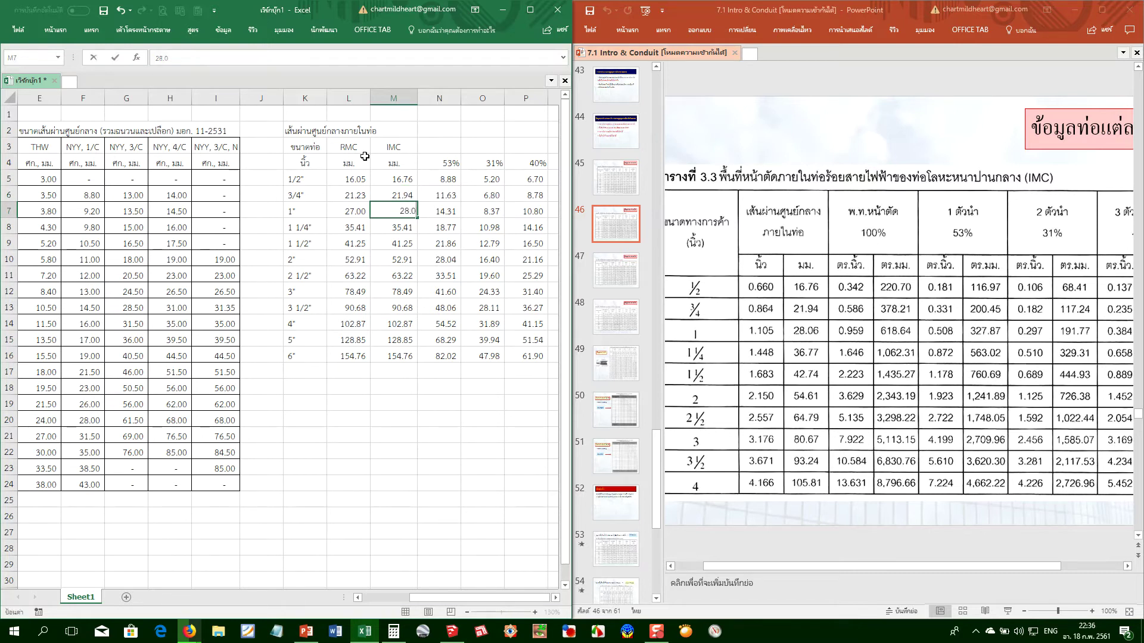
key(Return)
text(36.77)
key(Return)
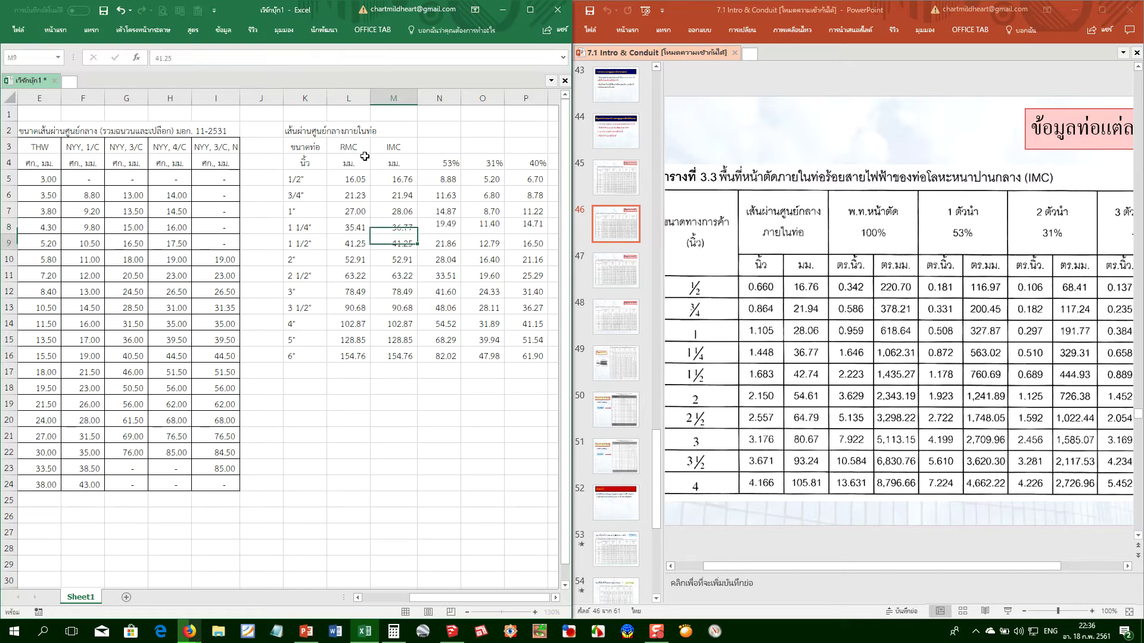
text(42.74)
key(Return)
Enter IMC diameters 54.61, 64.79, 80.67, 93.24 and 105.81 for the 2" to 4" sizes
text(54.61)
key(Return)
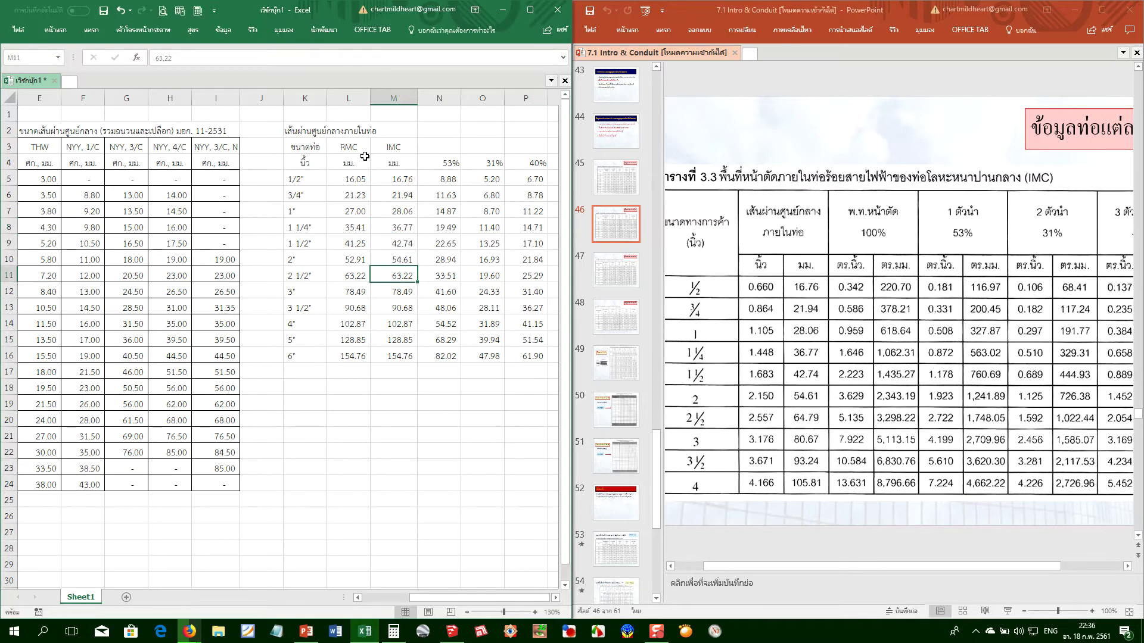
text(64.79)
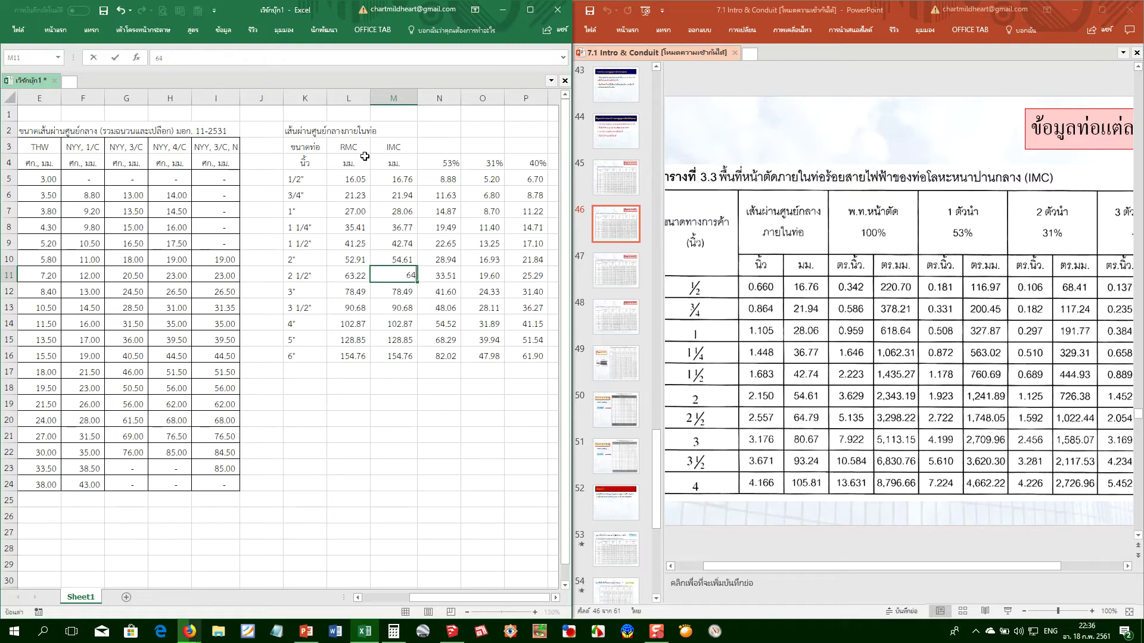
key(Return)
text(80.67)
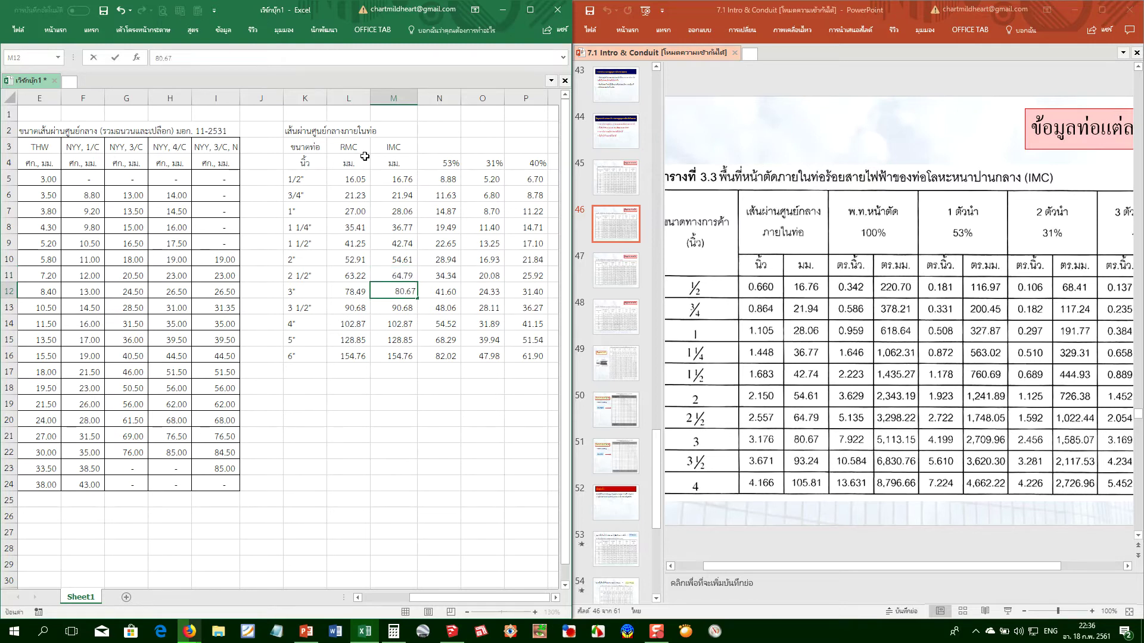
key(Return)
text(93.24)
key(Return)
text(105.81)
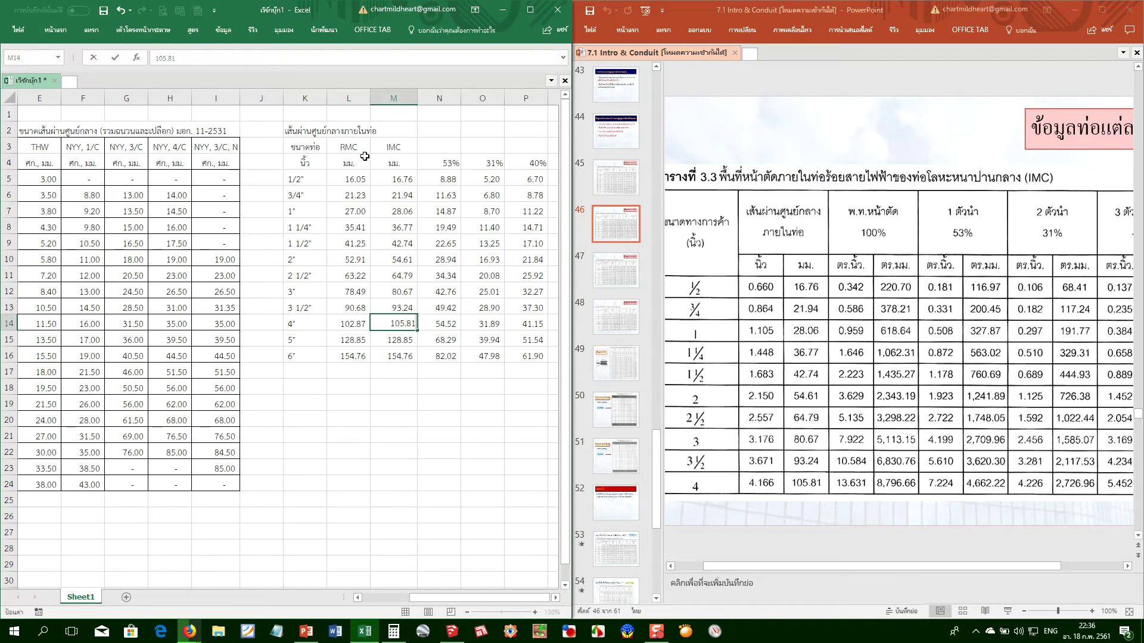
key(Return)
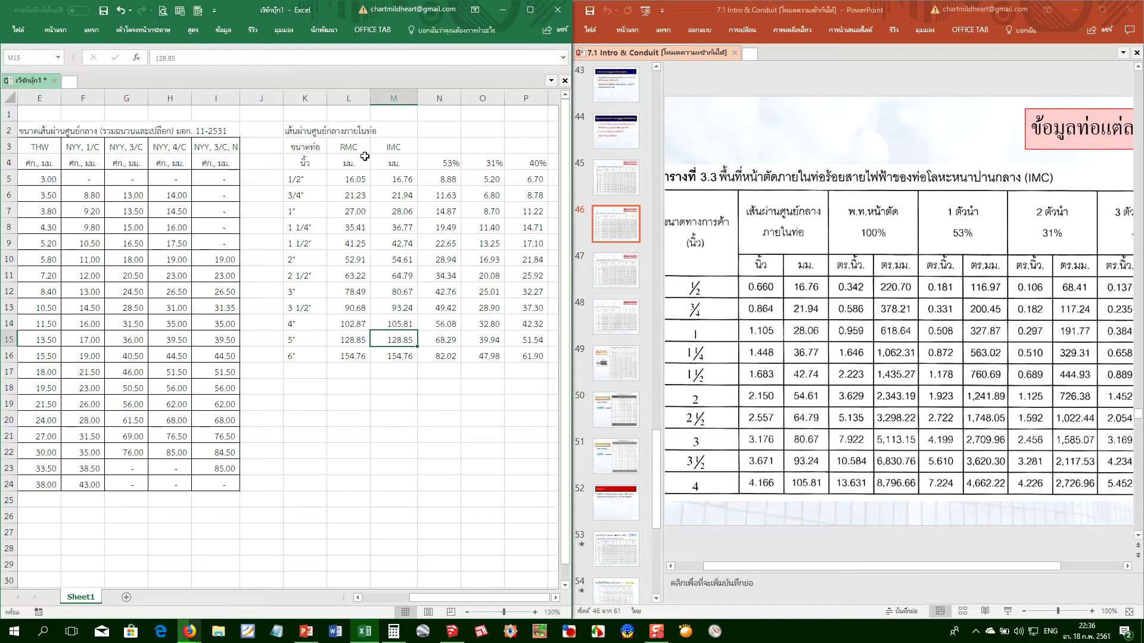
Clear the IMC values in the 5" and 6" rows
key(Delete)
key(Down)
key(Delete)
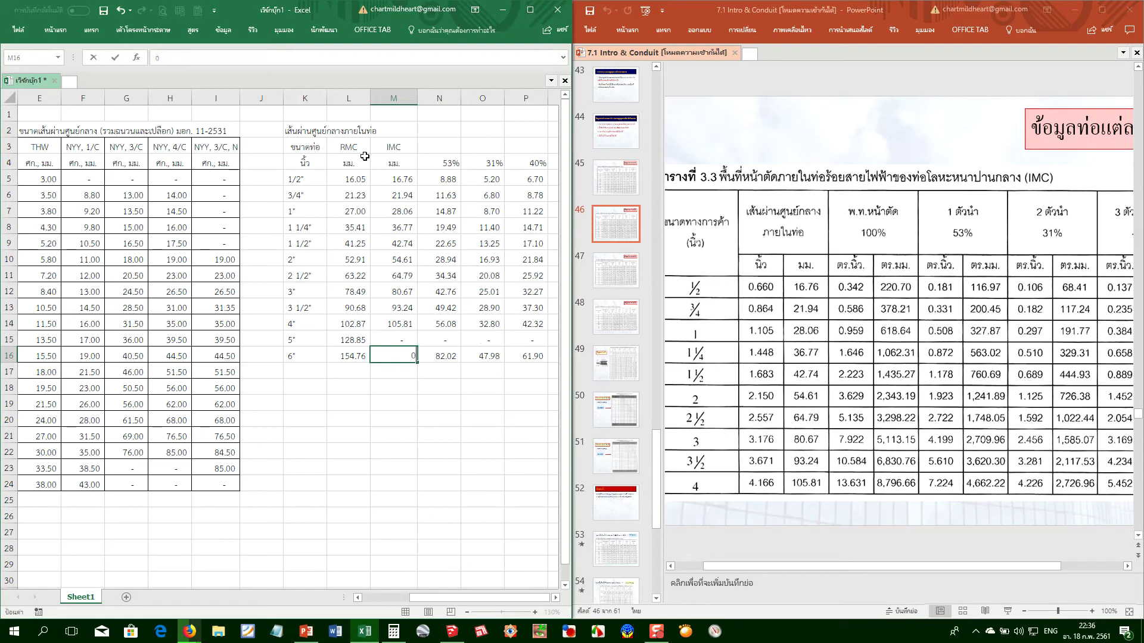
key(Down)
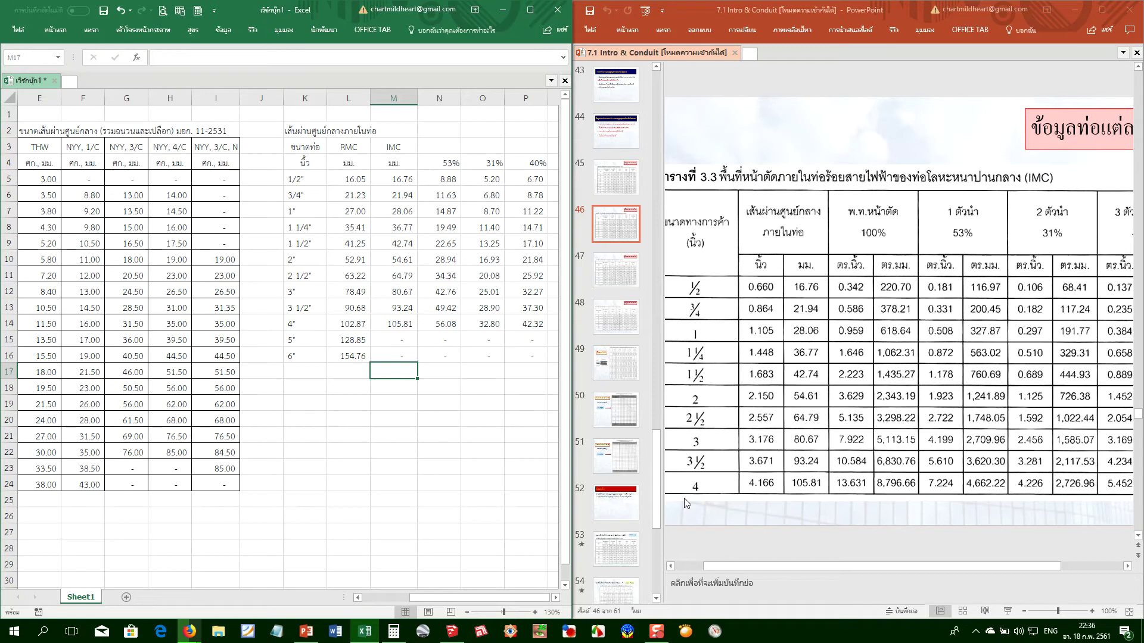
click(724, 534)
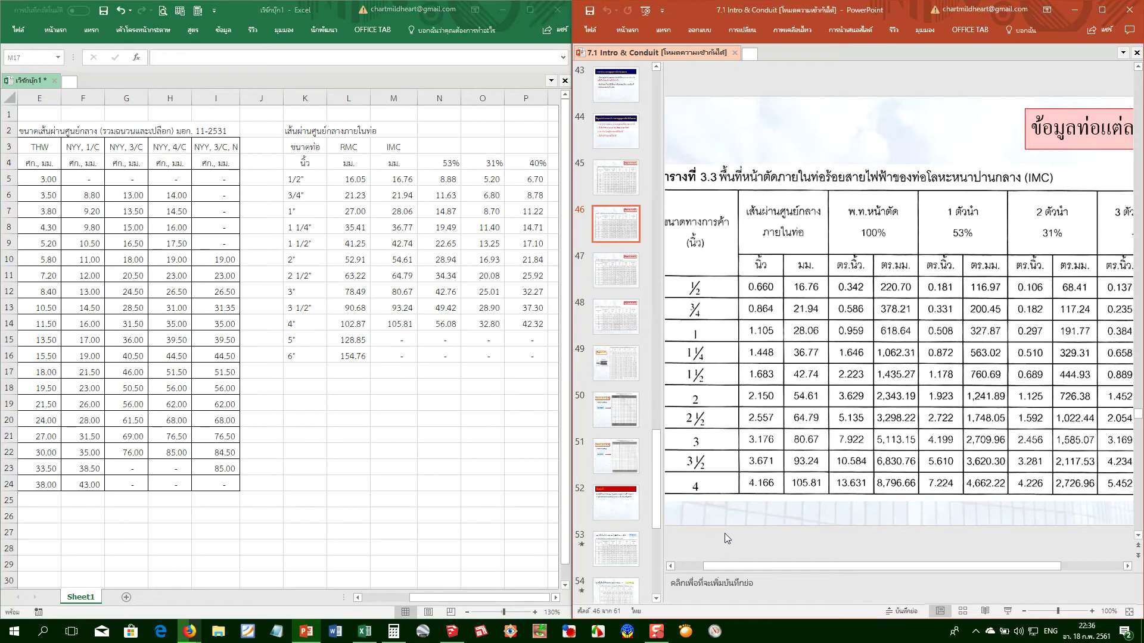
Copy the IMC column into column N and rename its header to EMT
scroll(724, 533, down, 1)
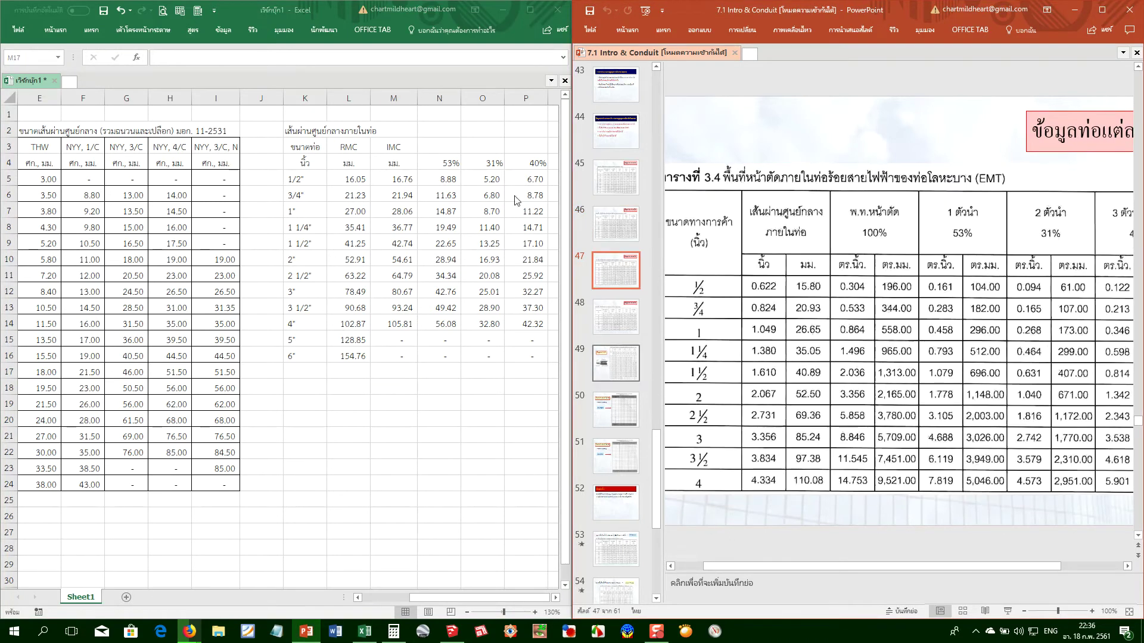
click(391, 148)
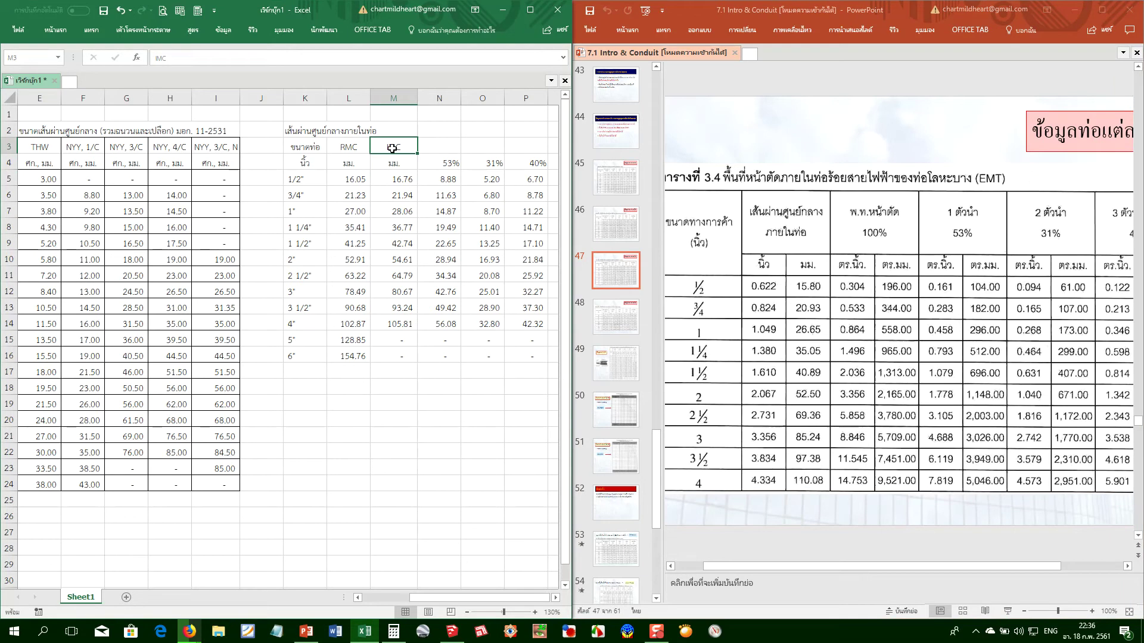
key(ctrl+shift+Down)
key(ctrl+c)
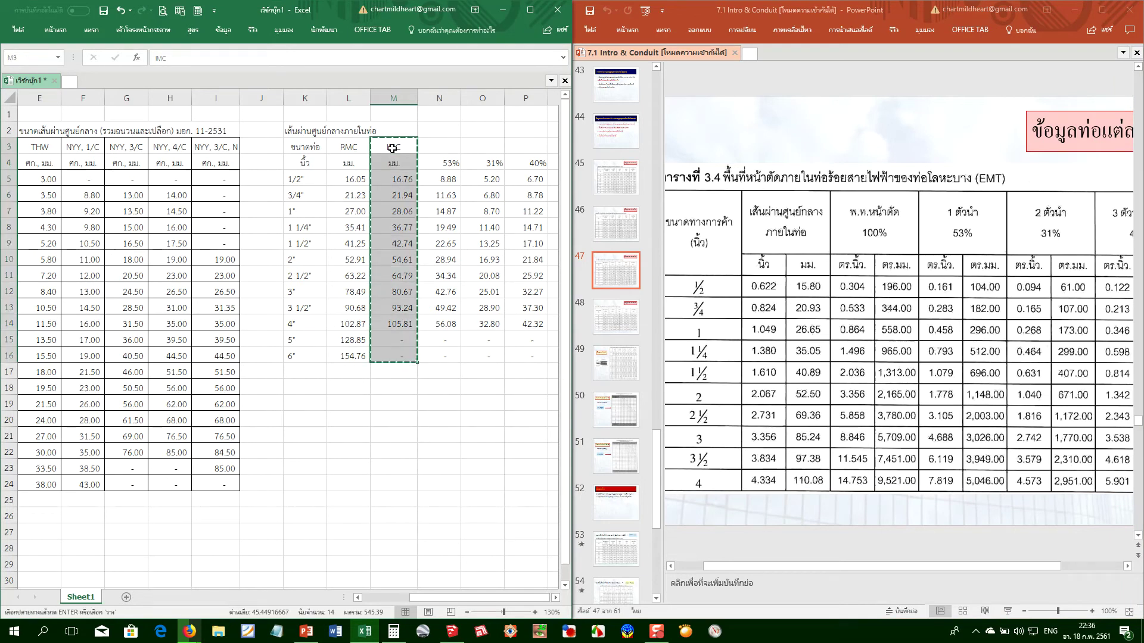
key(Right)
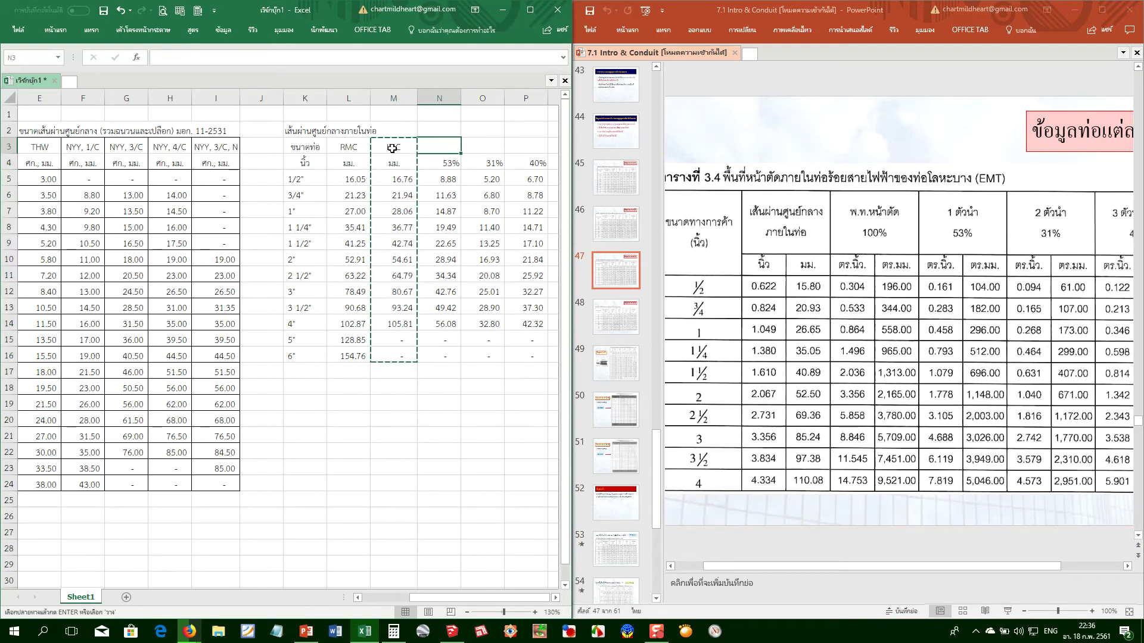
key(Return)
key(Left)
key(Right)
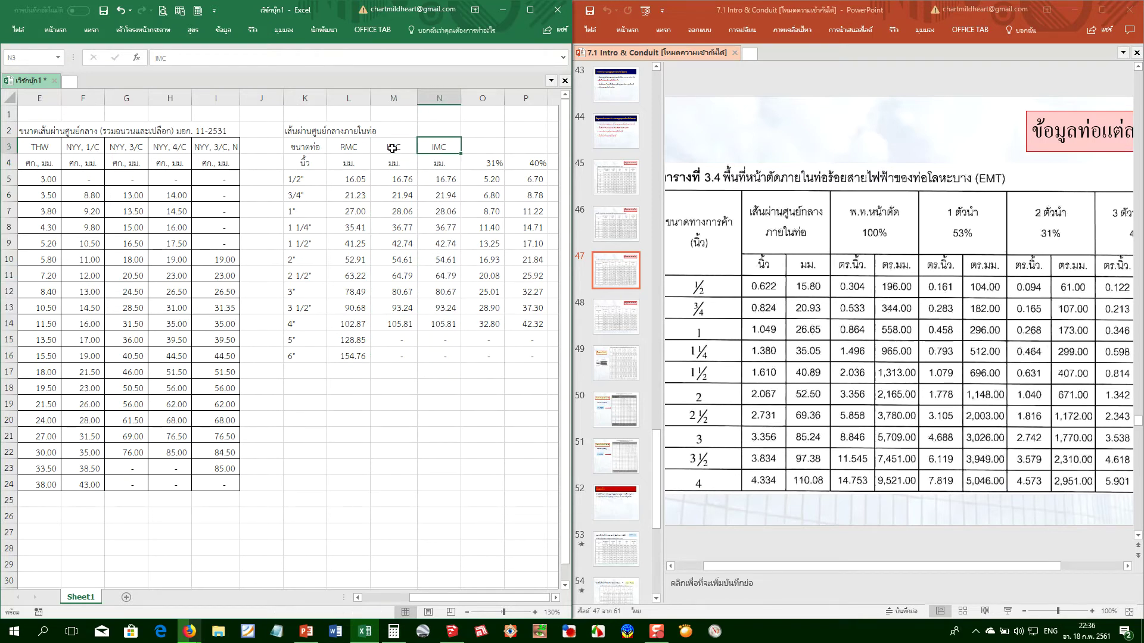
text(EMT)
key(Return)
key(Down)
Enter EMT diameters 15.80, 20.93, 26.65, 35.05 and 40.89 for the smaller sizes
text(15.8)
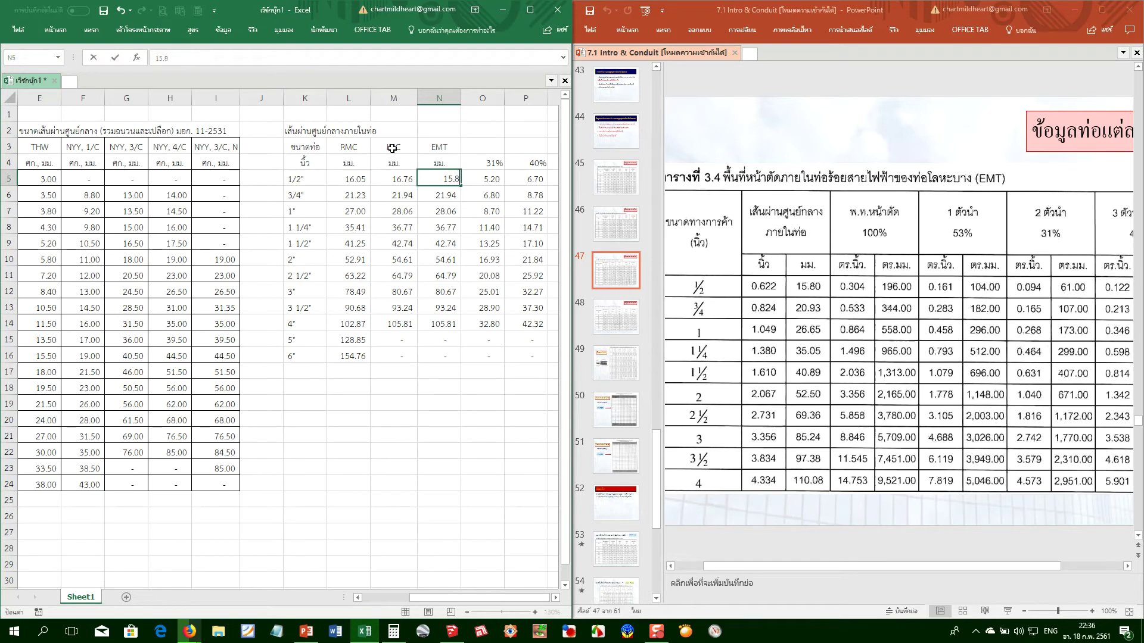
key(Return)
text(20.93)
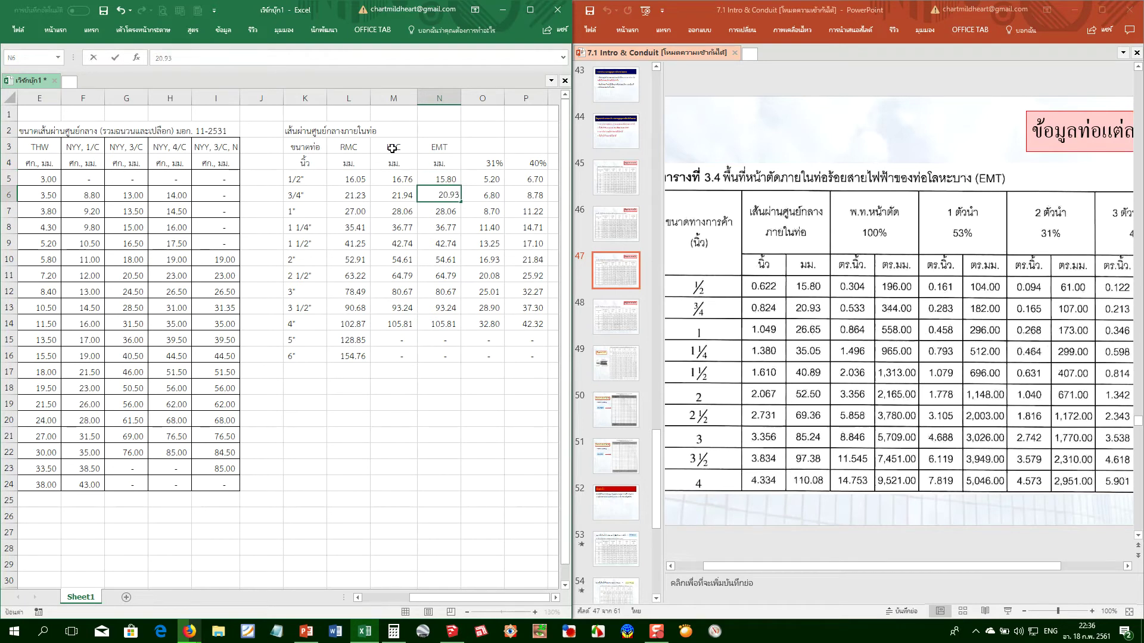
key(Return)
text(26.65)
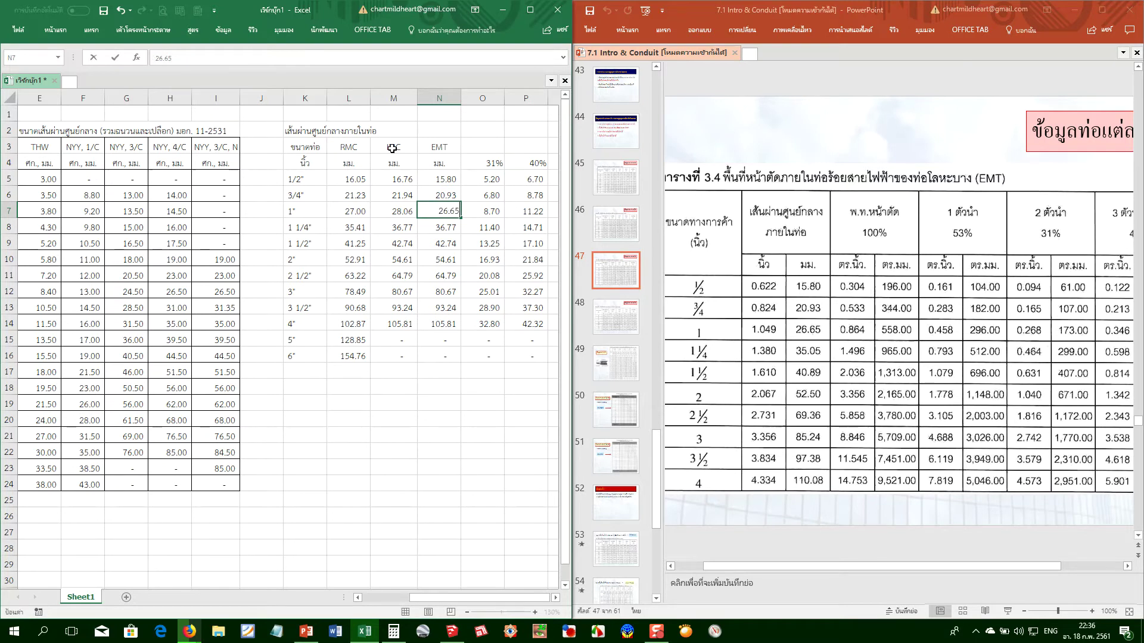
key(Return)
text(35.05)
key(Return)
text(40.89)
key(Return)
Enter EMT diameters 52.5, 69.36, 85.24, 97.38 and 110.08 for the 2" to 4" sizes
text(52.5)
key(ctrl+Return)
key(Return)
text(69.36)
key(Return)
text(85.24)
key(Return)
text(97.38)
key(Return)
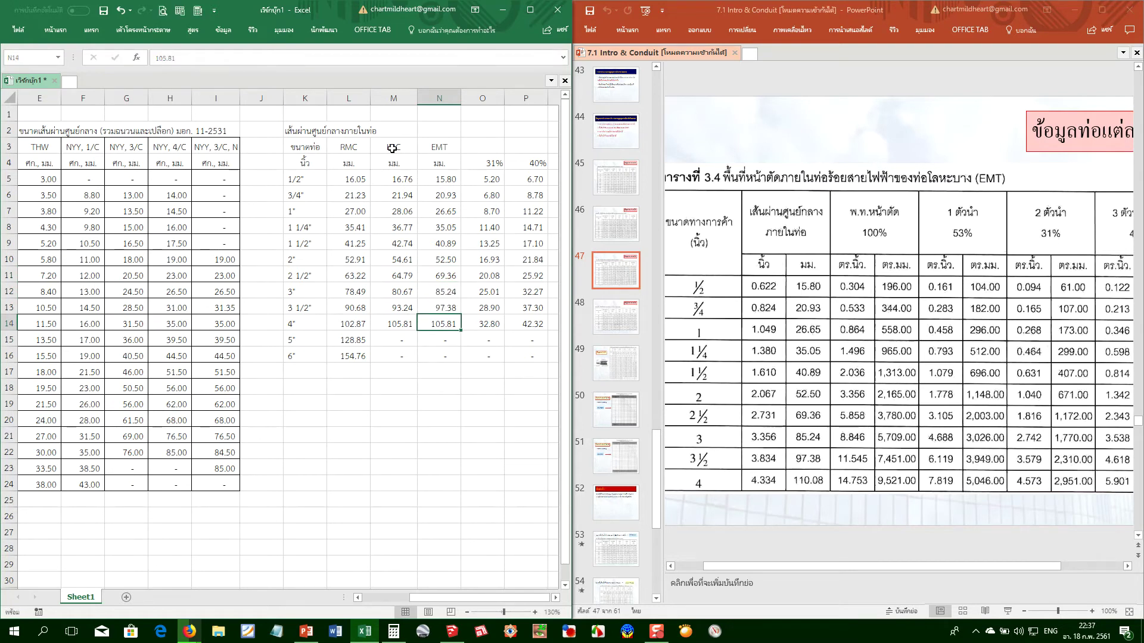
text(110.08)
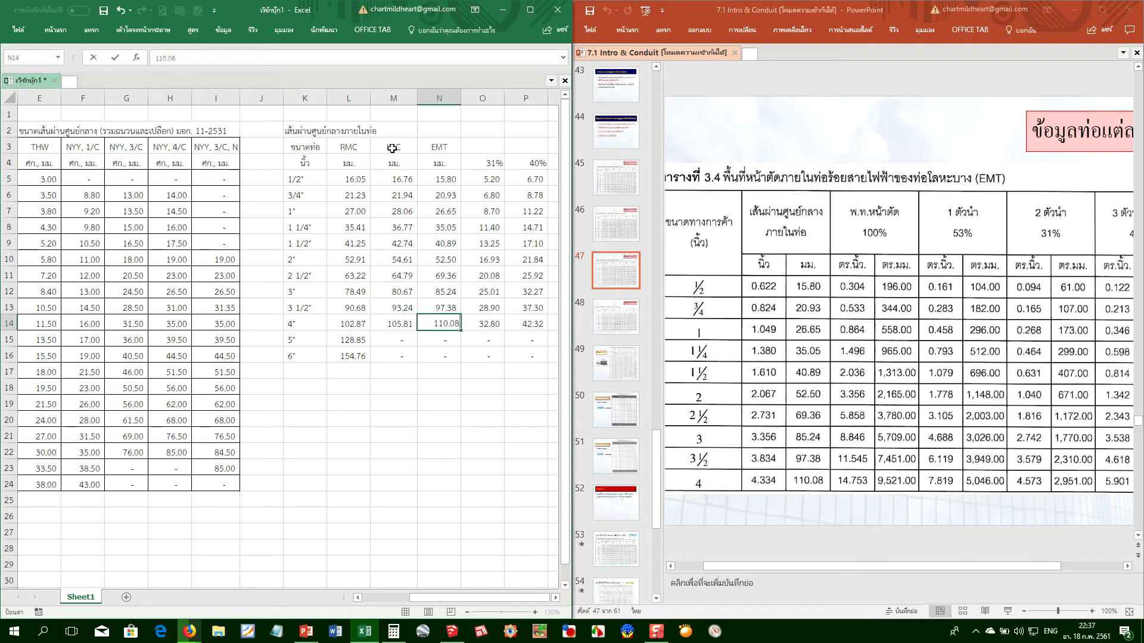
key(Return)
key(Up)
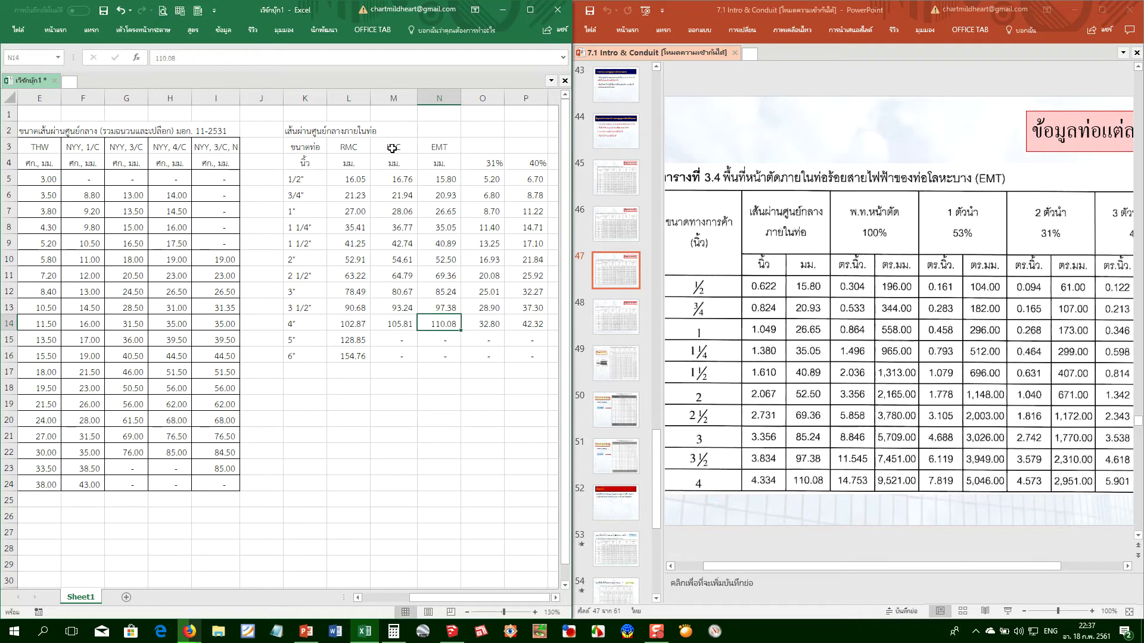
click(732, 548)
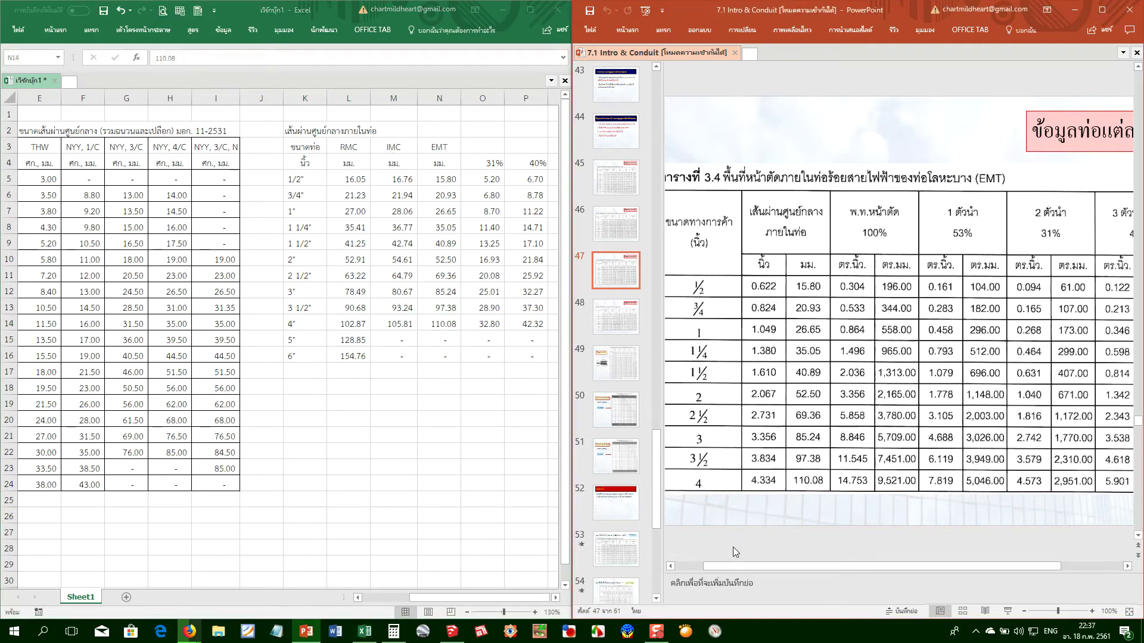
Copy the EMT column N3:N16 into column O
scroll(733, 546, down, 1)
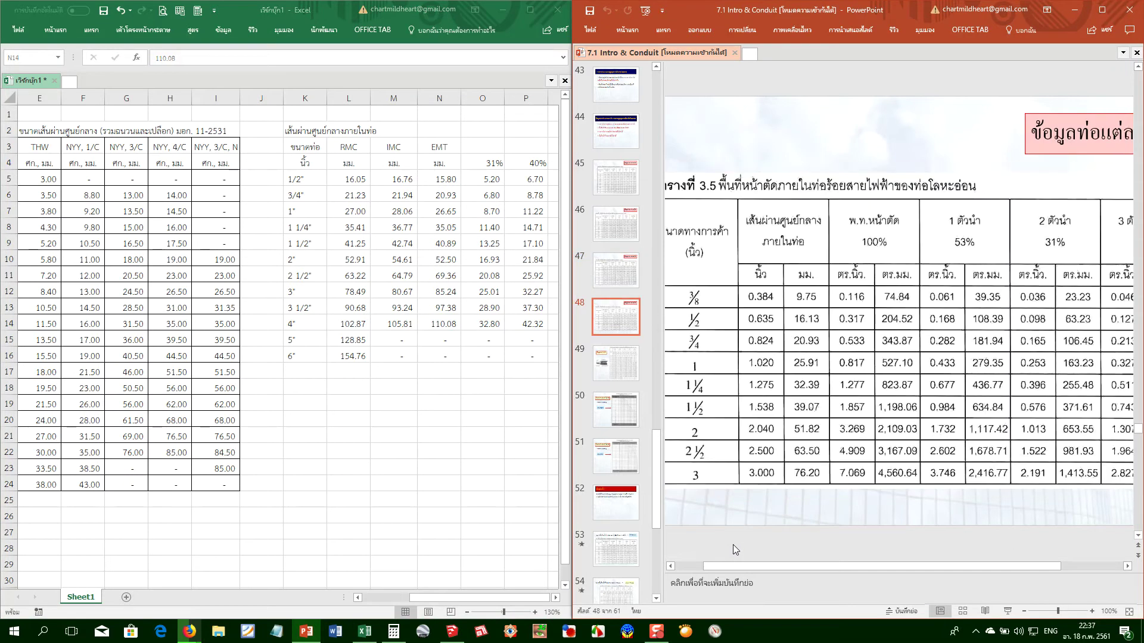
click(468, 144)
click(451, 153)
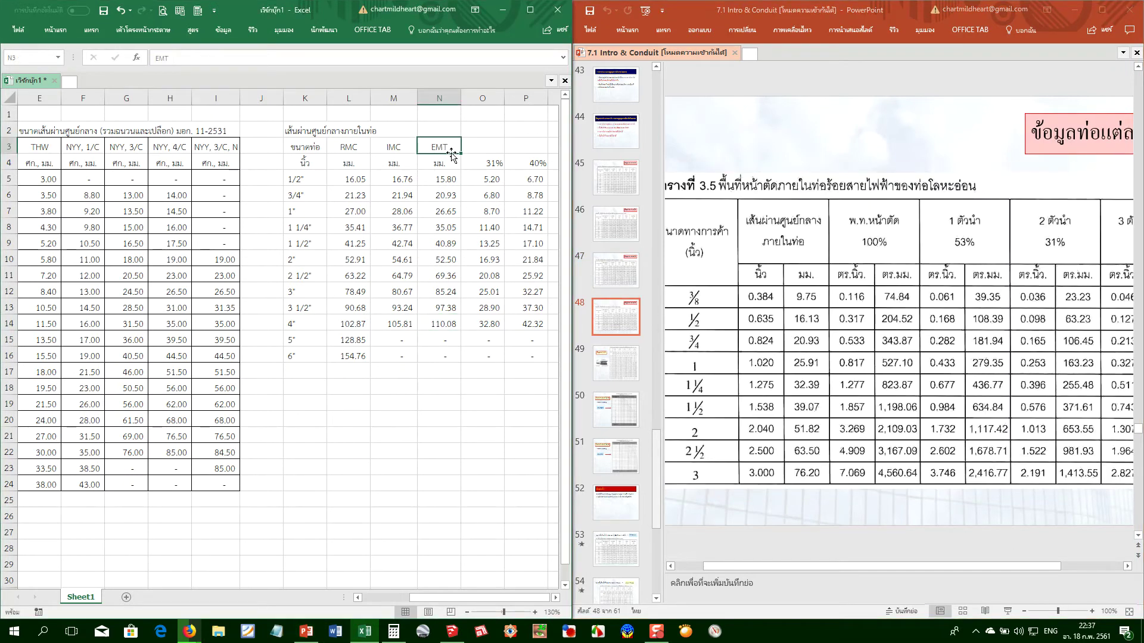
key(ctrl+shift+Down)
key(ctrl+c)
key(Right)
key(ctrl+v)
key(ctrl+shift+Up)
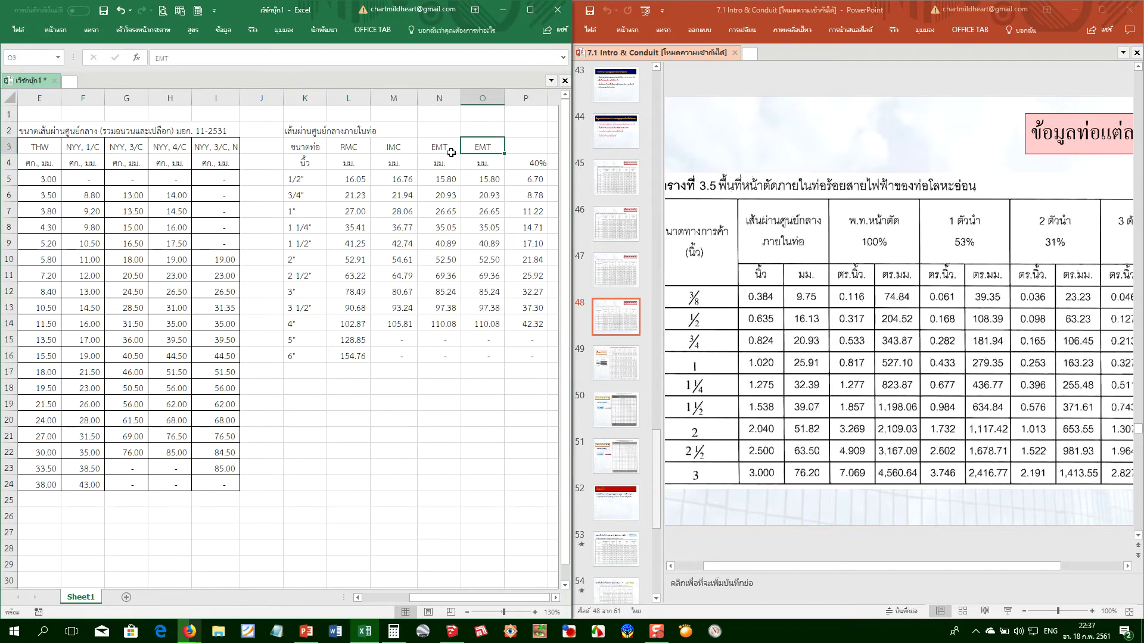
Rename the column O header to ท่อโลหะอ่อน
key(grave)
text(ท่อโลหะอ่อน)
key(Return)
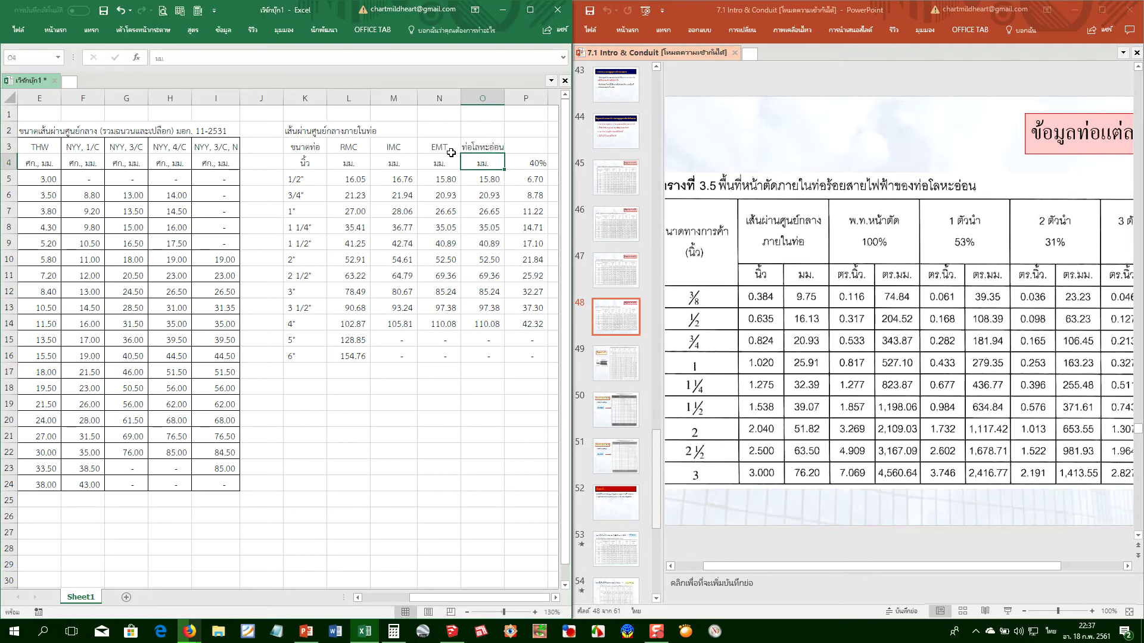
key(Down)
key(grave)
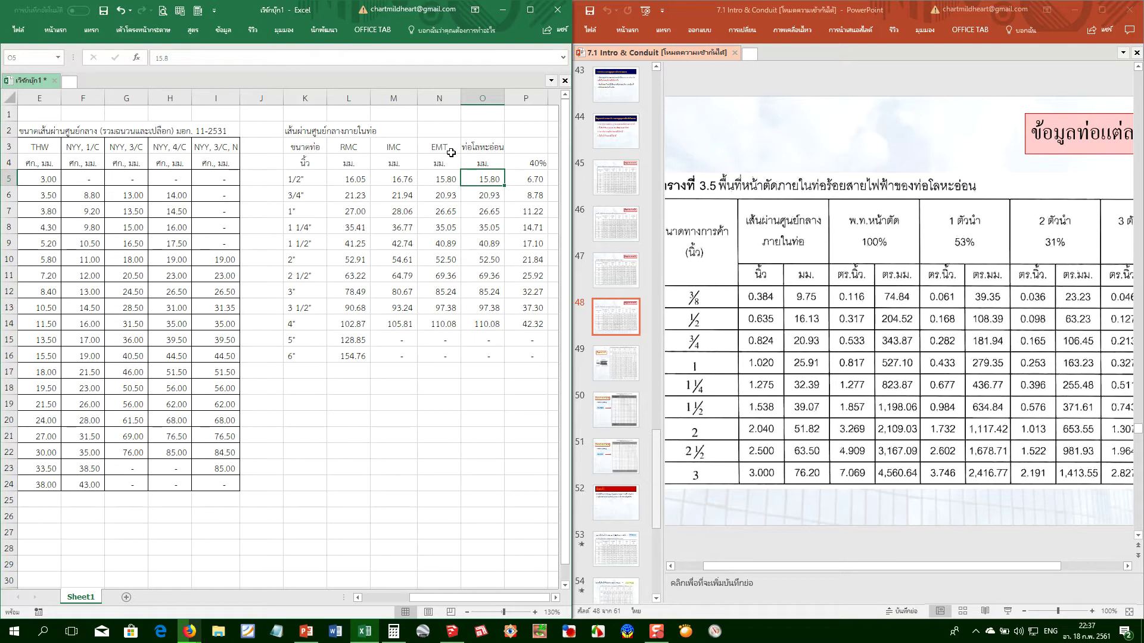
Check the conduit tables on the presentation slides
click(805, 154)
scroll(806, 153, up, 1)
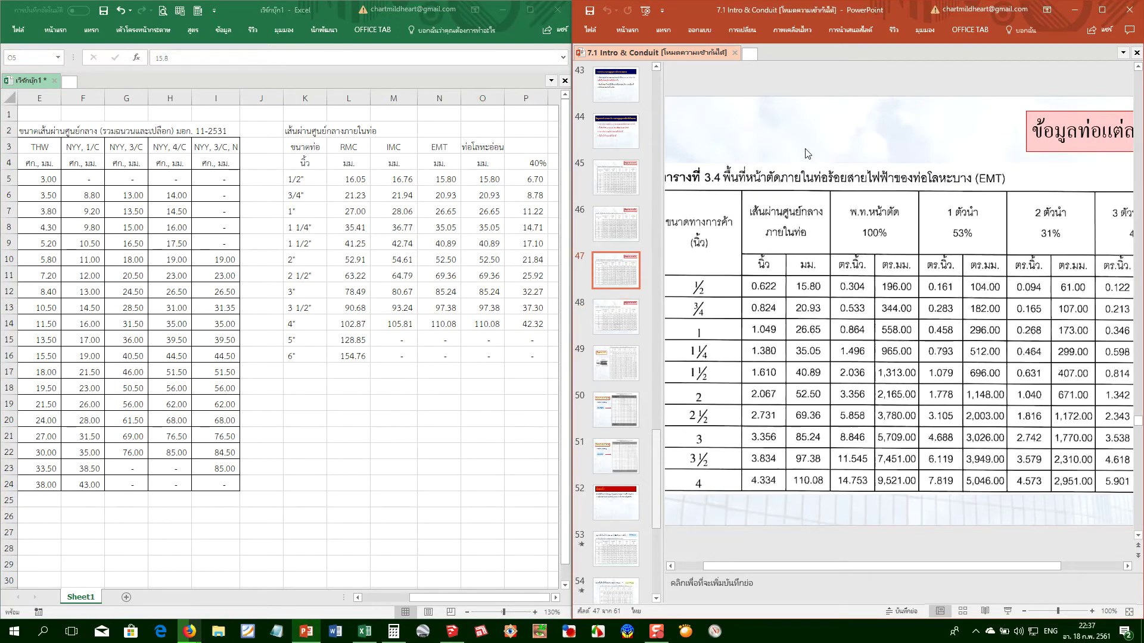
scroll(806, 153, down, 1)
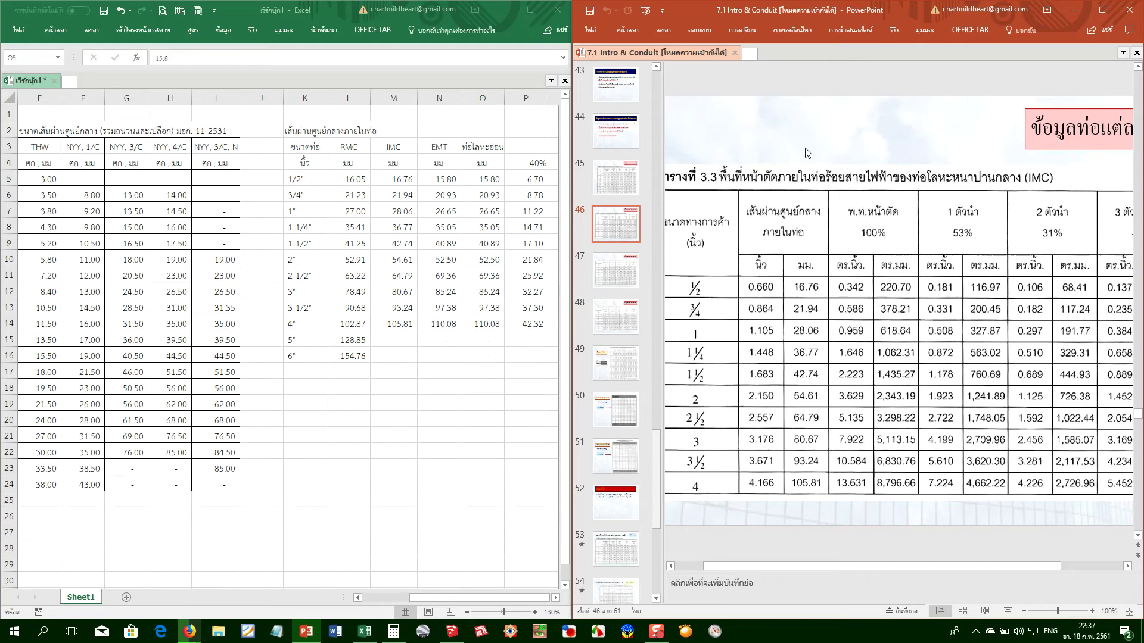
scroll(806, 154, up, 1)
scroll(805, 154, down, 1)
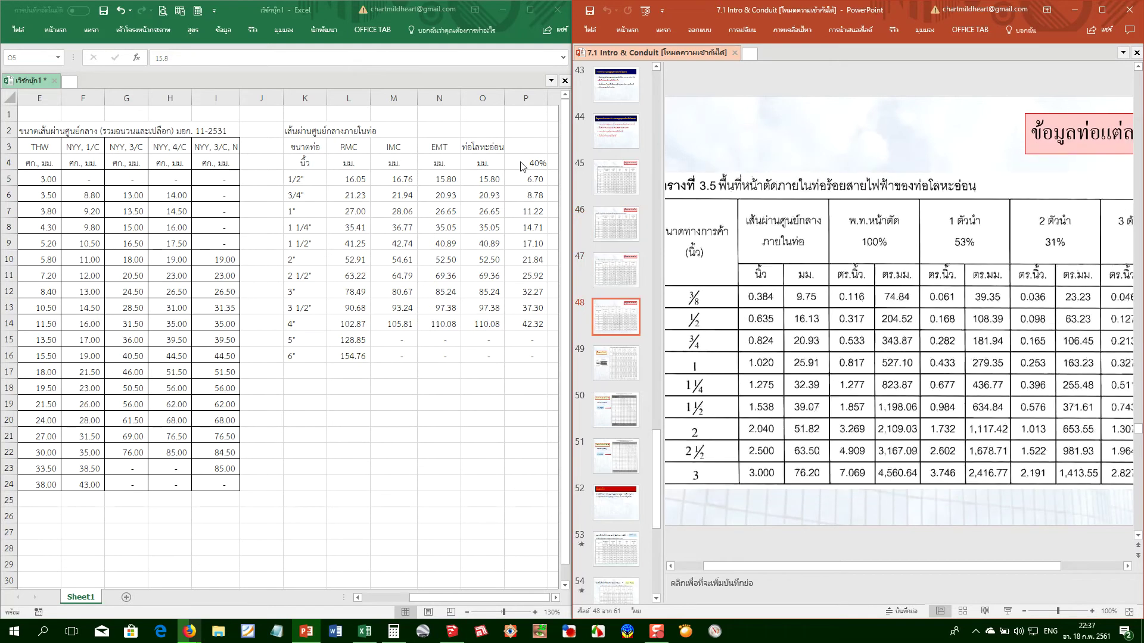
click(480, 182)
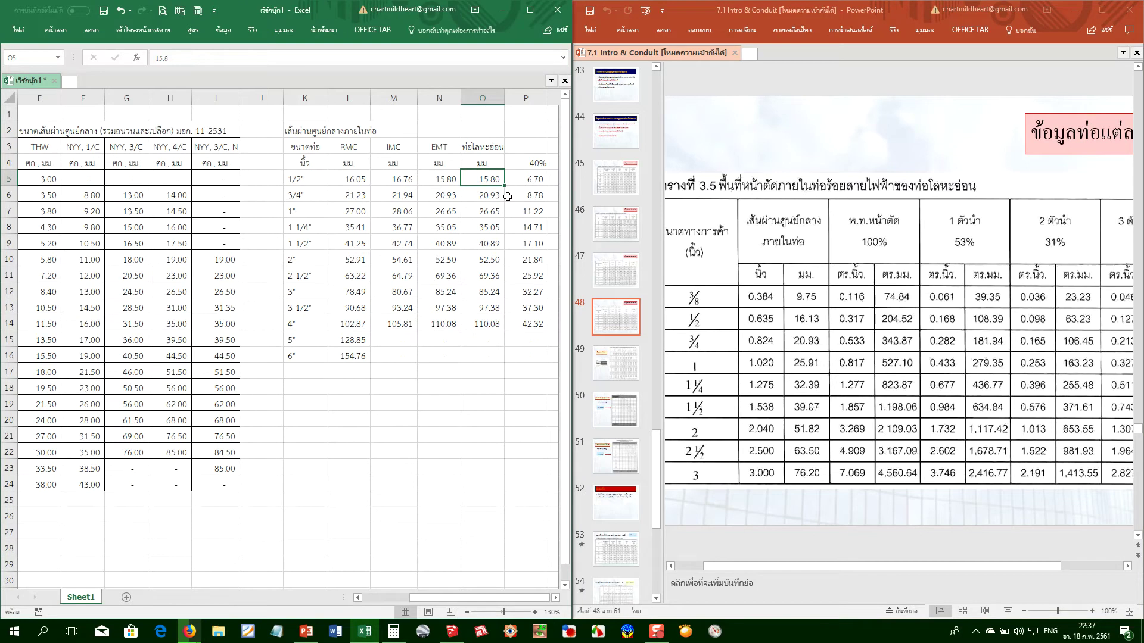
Centre the conduit size labels in K5:K16
key(Left)
key(Left)
key(Left)
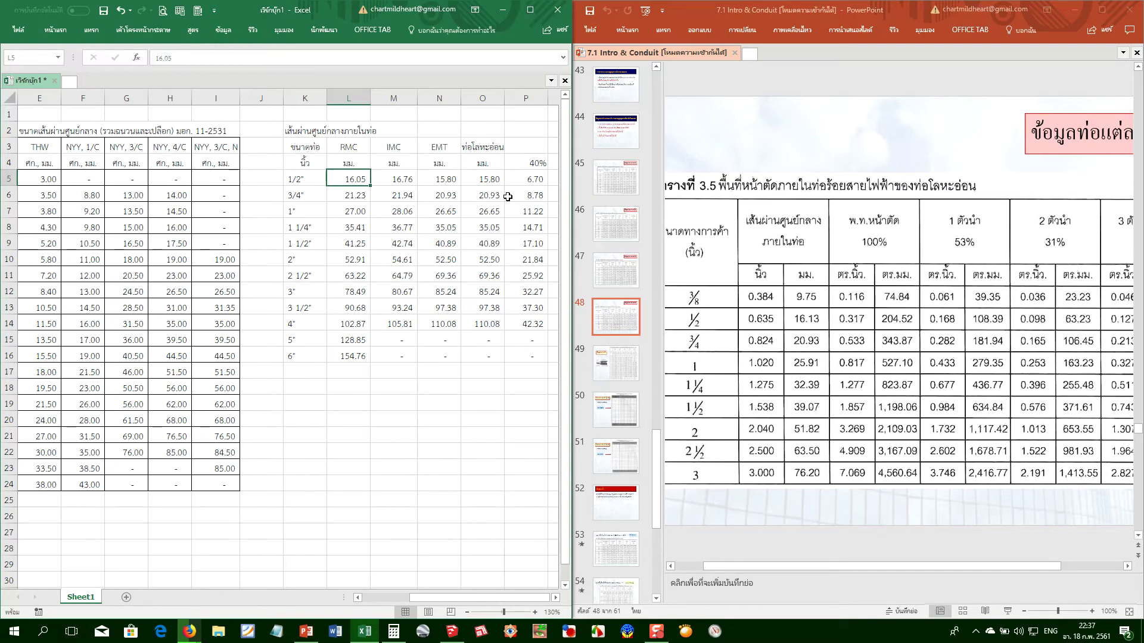
key(Left)
key(ctrl+shift+Down)
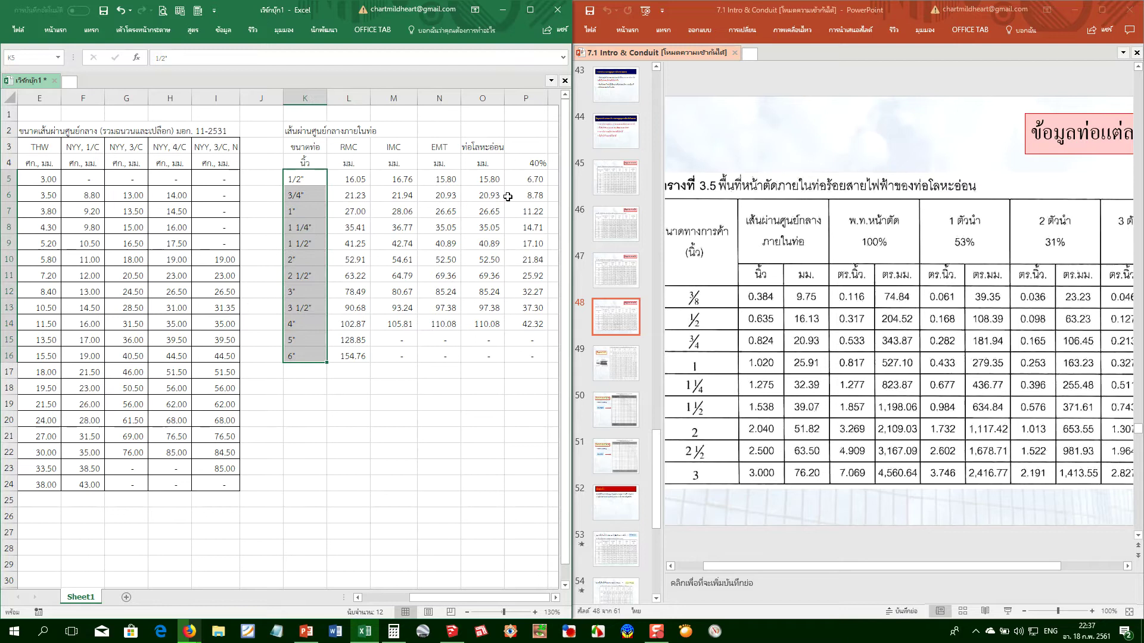
click(56, 30)
click(204, 70)
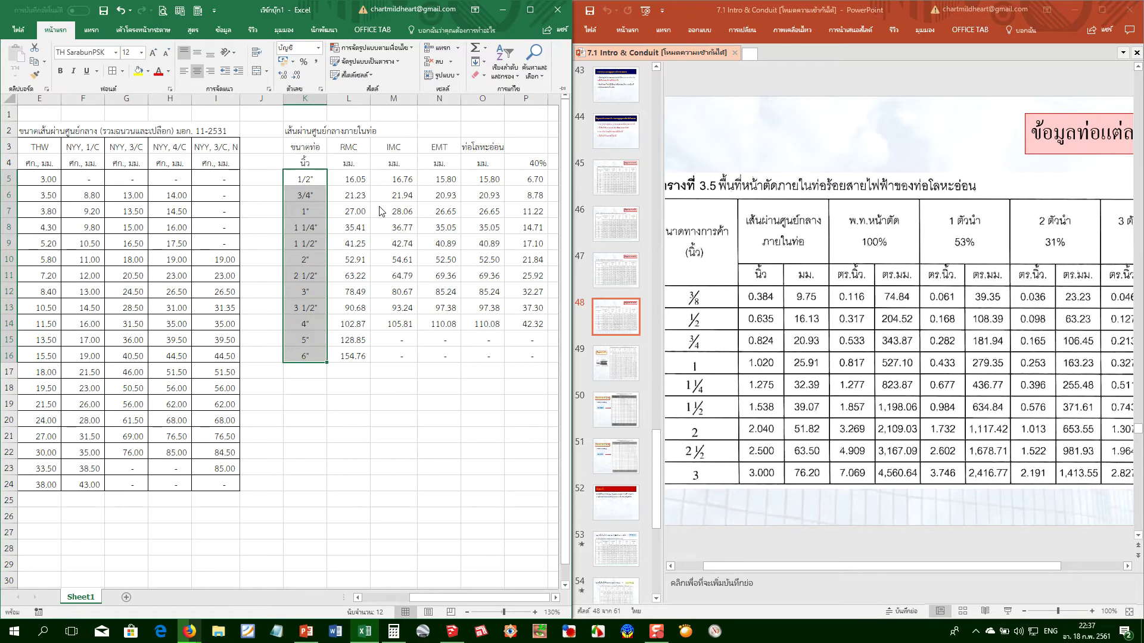
click(380, 210)
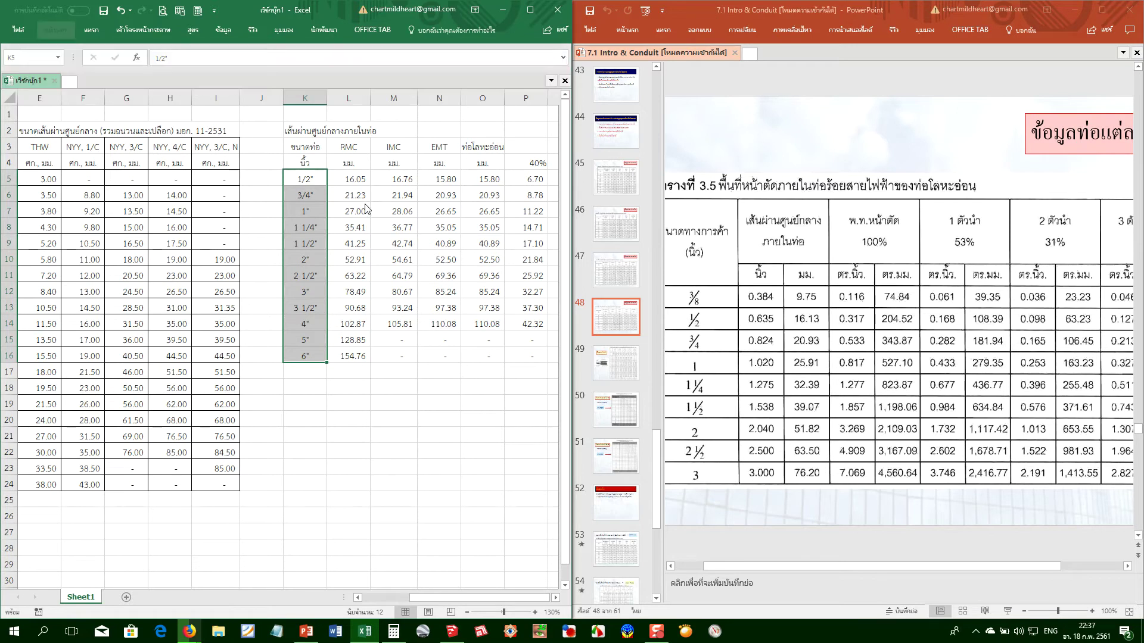
click(314, 179)
key(ctrl+shift+Right)
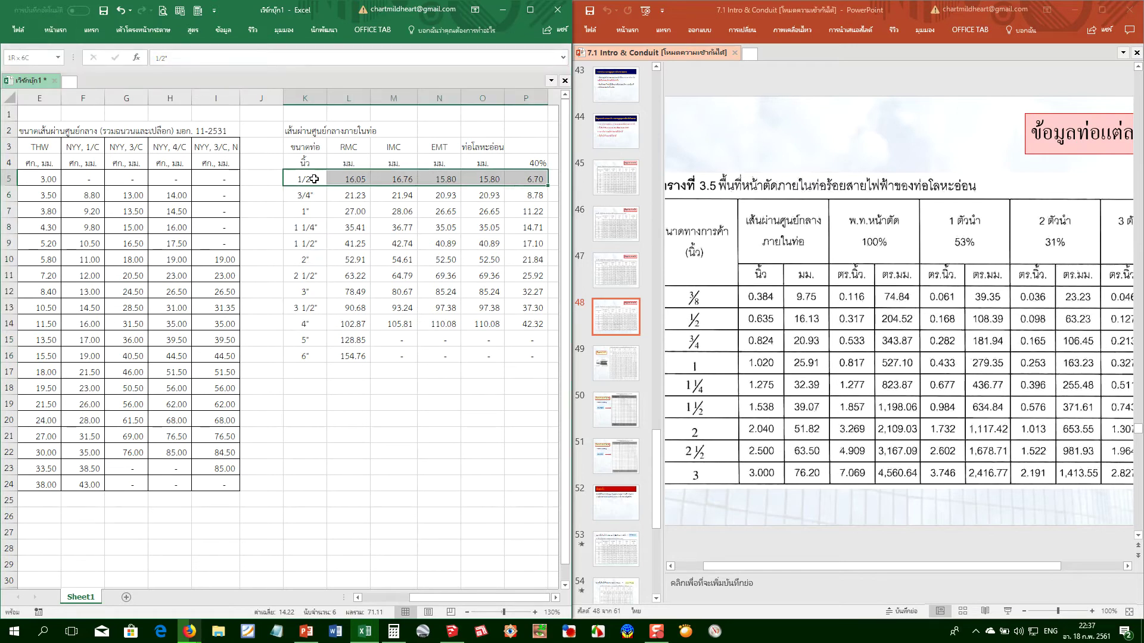
Shift the conduit table down one row to free a new top row
key(ctrl+shift+Down)
key(ctrl+c)
key(Down)
key(ctrl+v)
Label the new row 3/8 in K5 and fill L5:M5 with 0
click(314, 179)
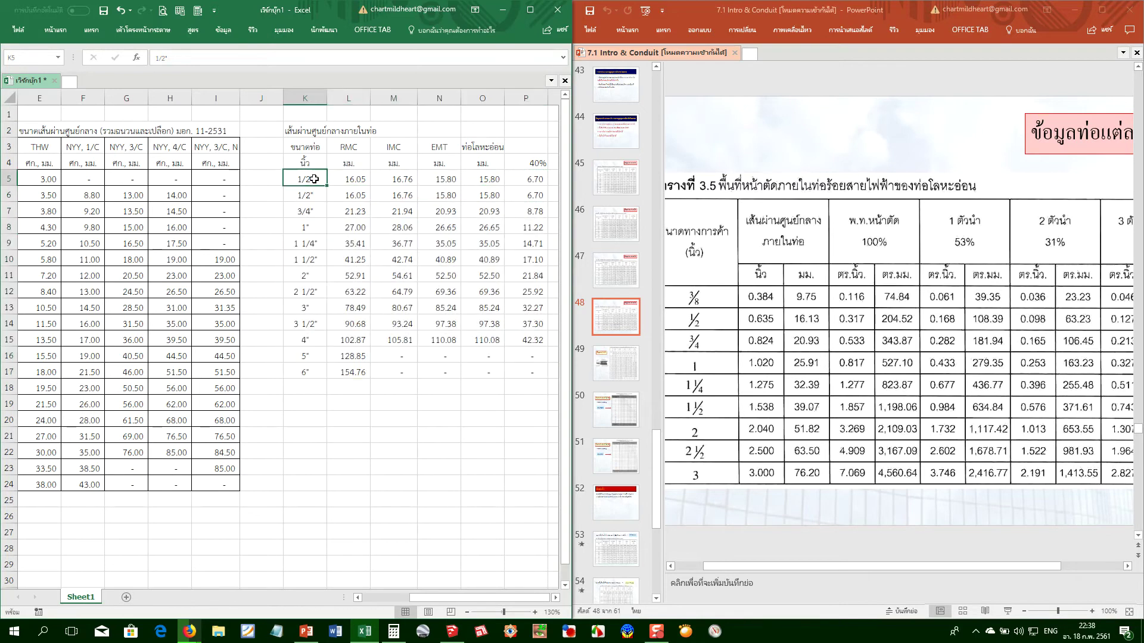
double_click(314, 179)
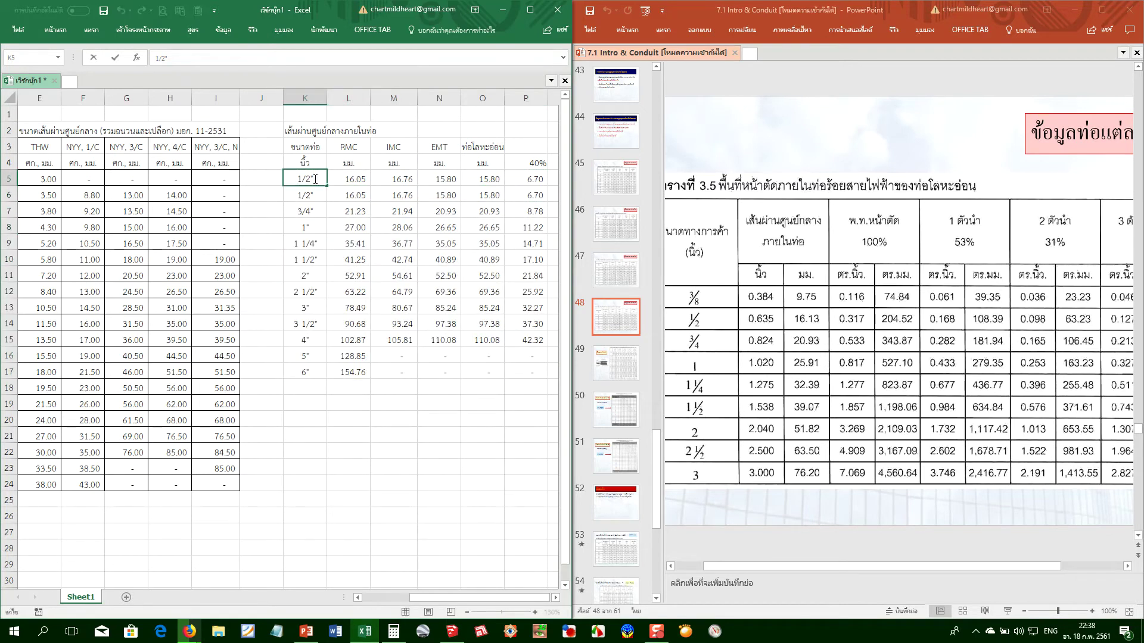
key(shift+Right)
key(shift+Right)
key(shift+Right)
text(3/8)
key(Tab)
key(shift+Right)
key(shift+Right)
text(0)
key(ctrl+Return)
key(Right)
key(Right)
key(Right)
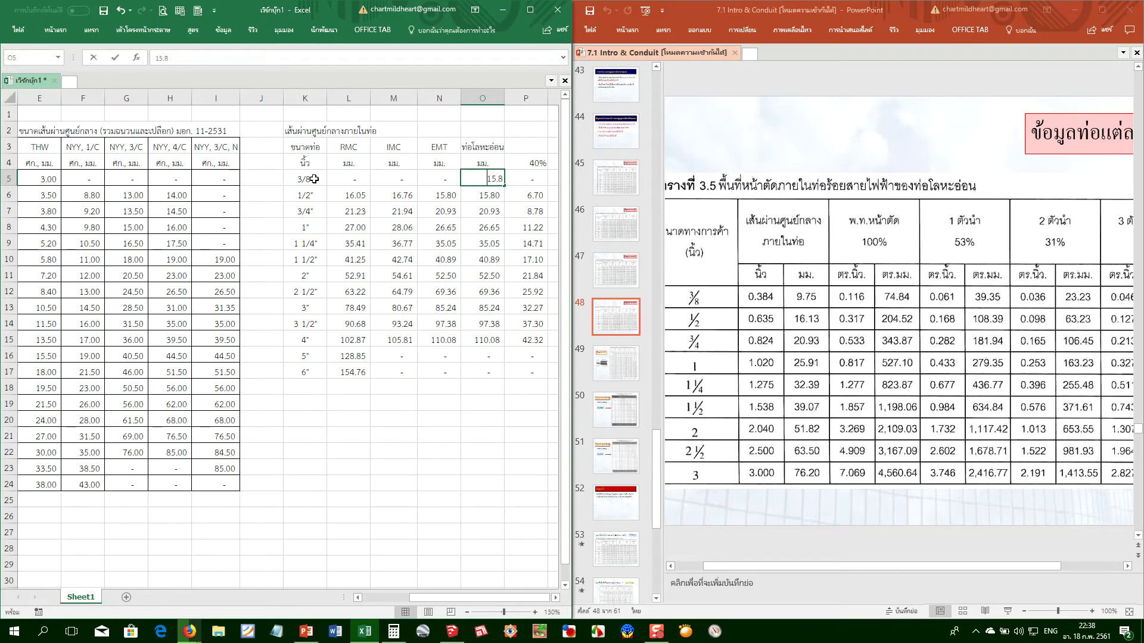
Enter the flexible metal conduit diameters 9.75, 16.13, 25.91, 32.39, 39.07, 51.82, 63 and 76.2 in column O
text(9.75)
key(Return)
text(16.13)
key(Return)
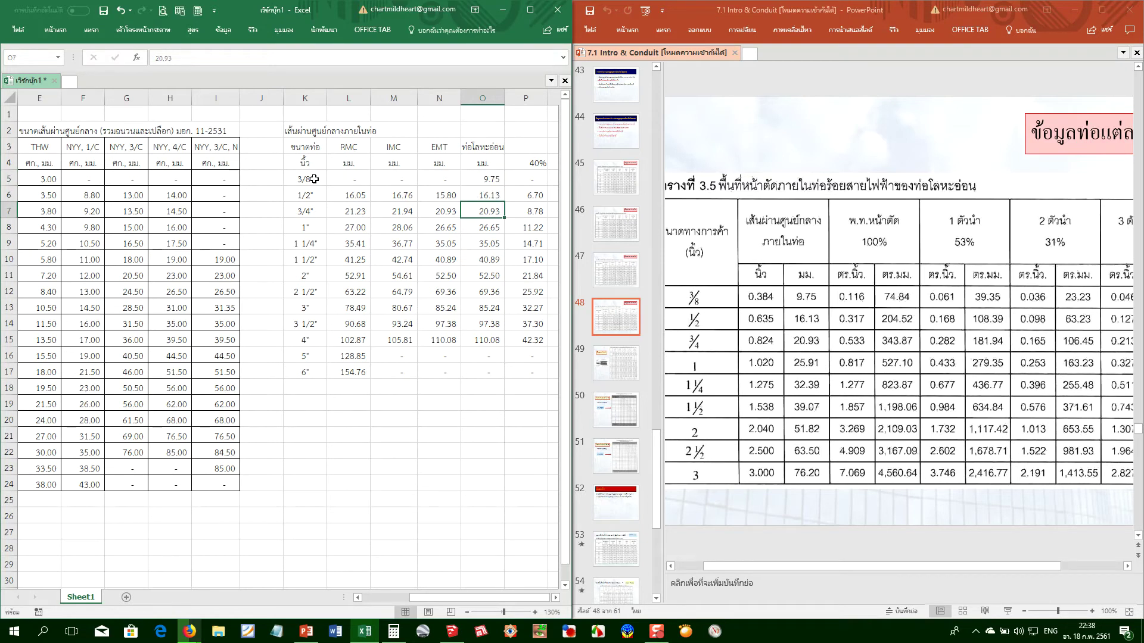
key(Return)
text(25.91)
key(Return)
text(32.39)
key(Return)
text(39.07)
key(Return)
text(51.82)
key(Return)
text(63.5)
key(Return)
text(7)
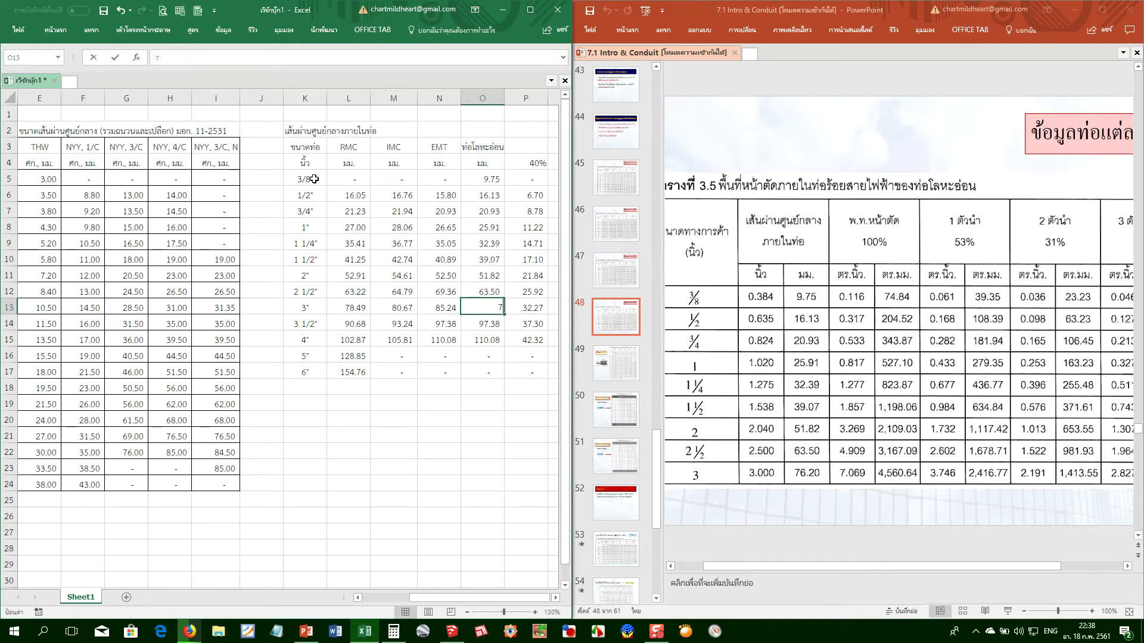
text(6.2)
key(Return)
Fill O14 and O15 with 0 for the larger sizes
key(shift+Down)
text(0)
key(ctrl+Return)
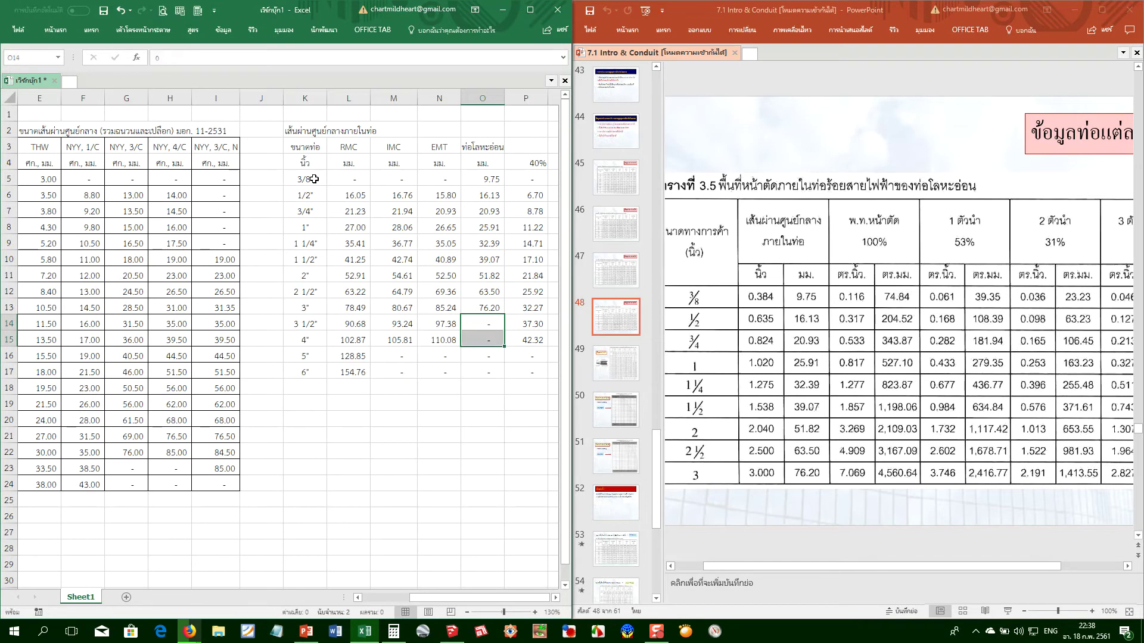
key(Down)
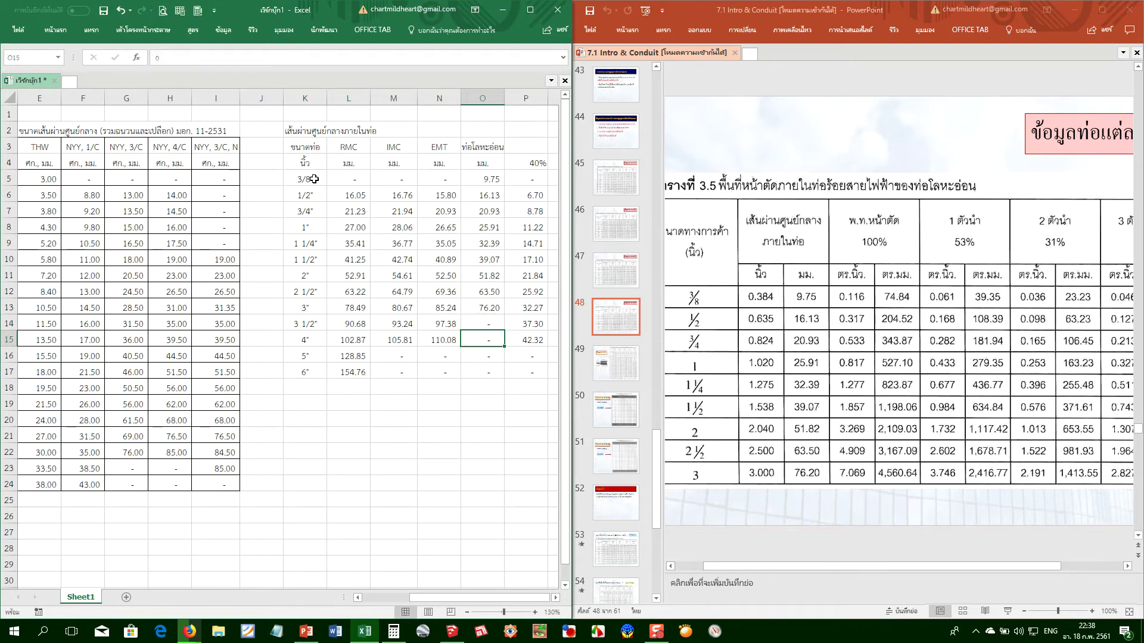
Select the 40% column P4:P17 from its header down
key(Right)
key(ctrl+Up)
key(Right)
key(Left)
key(ctrl+shift+Down)
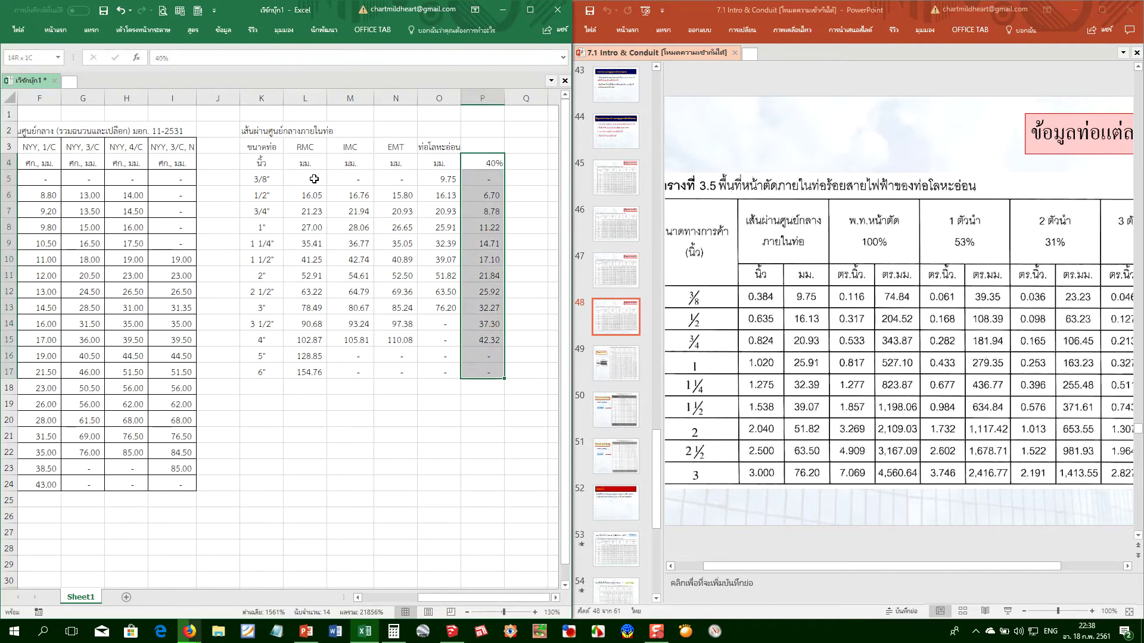
Clear the 40% column and apply All Borders to the conduit table
key(Delete)
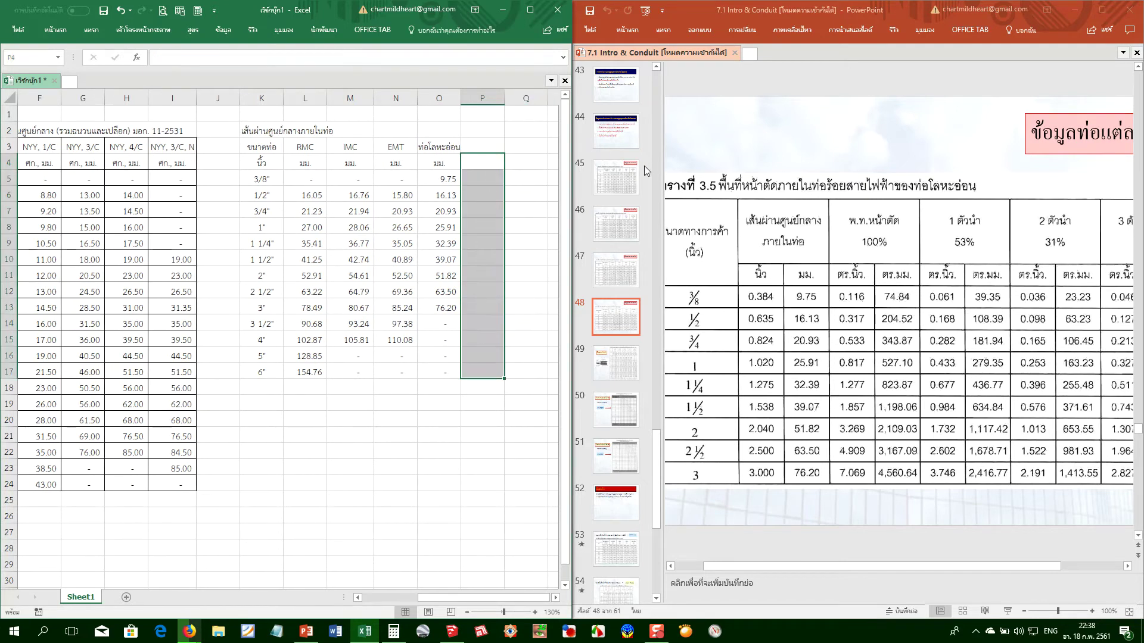
click(471, 304)
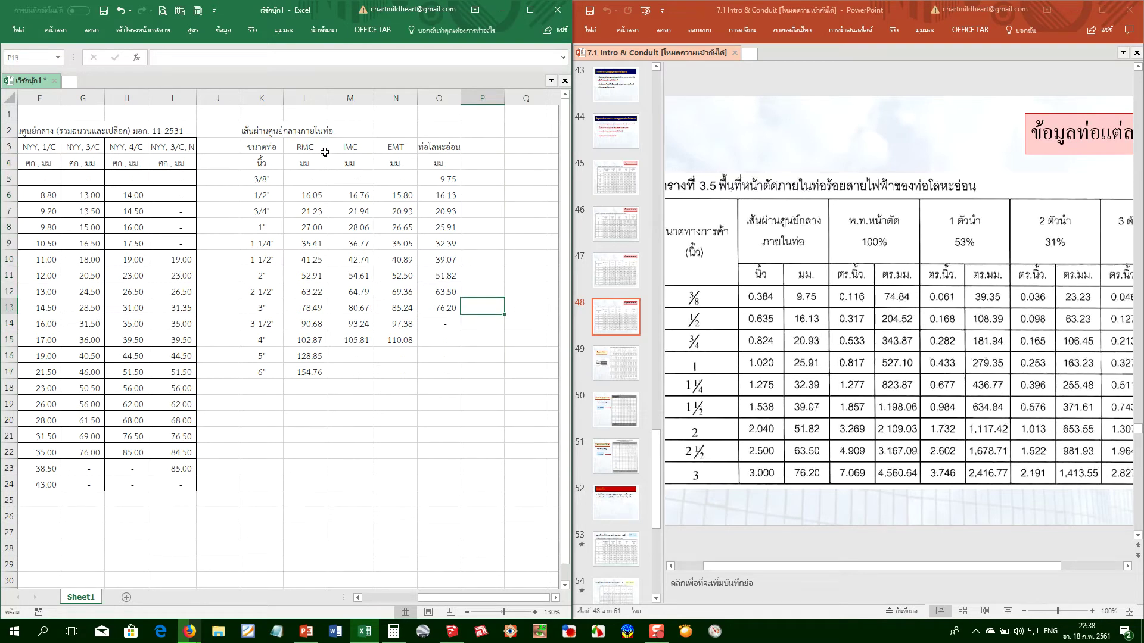
drag(250, 143, 432, 367)
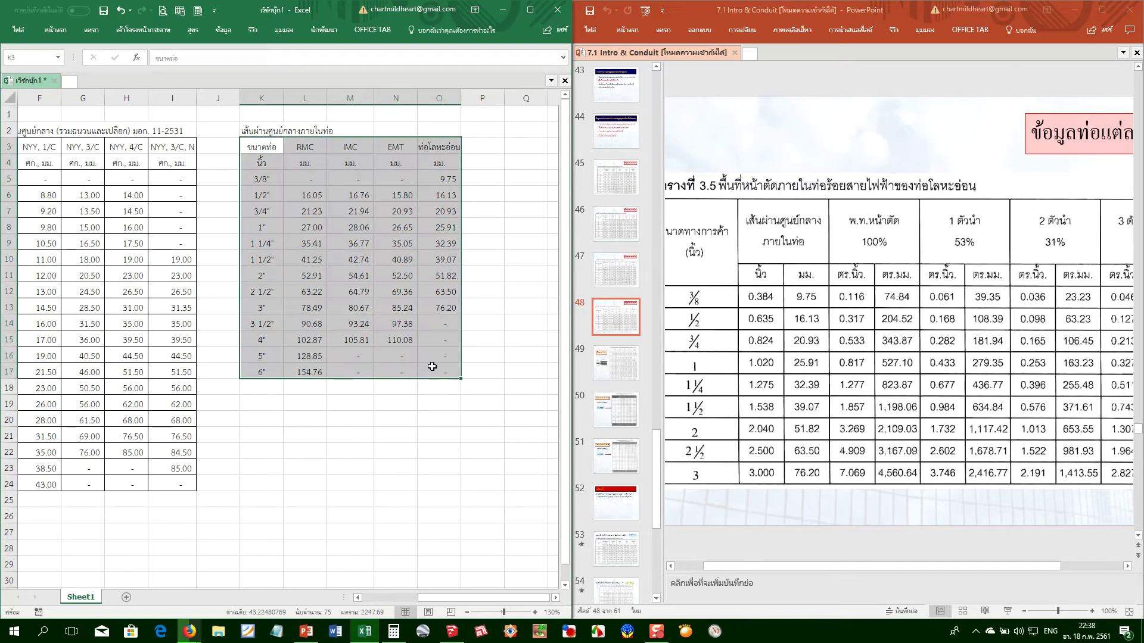
click(56, 29)
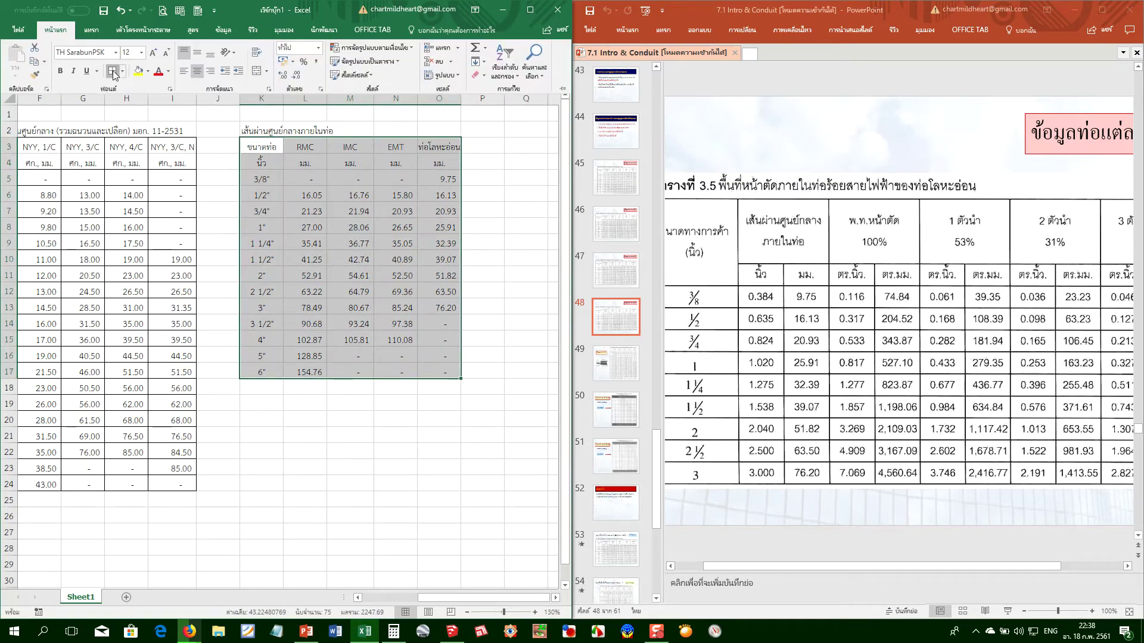
click(112, 72)
click(260, 162)
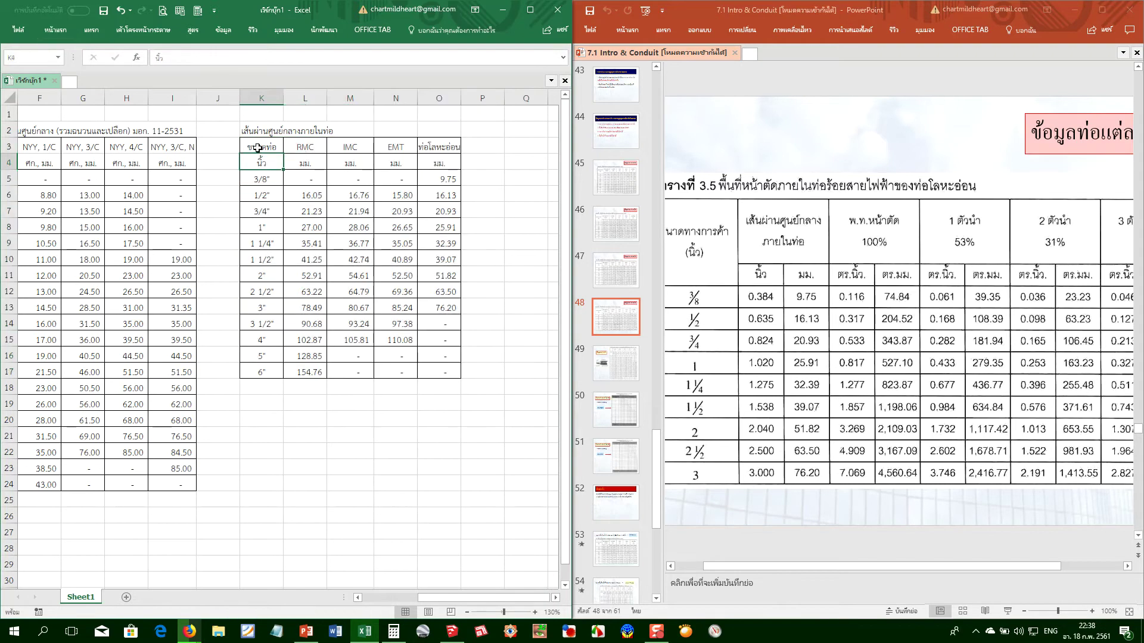
Remove the inside horizontal border between the two conduit header rows
drag(257, 147, 429, 162)
right_click(429, 162)
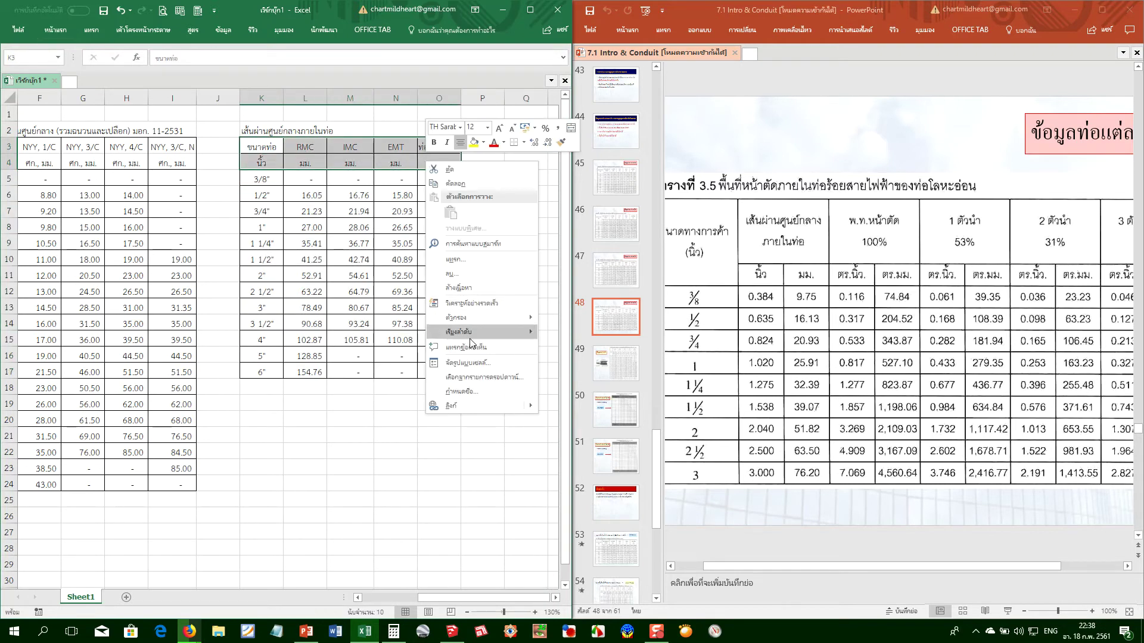
click(468, 362)
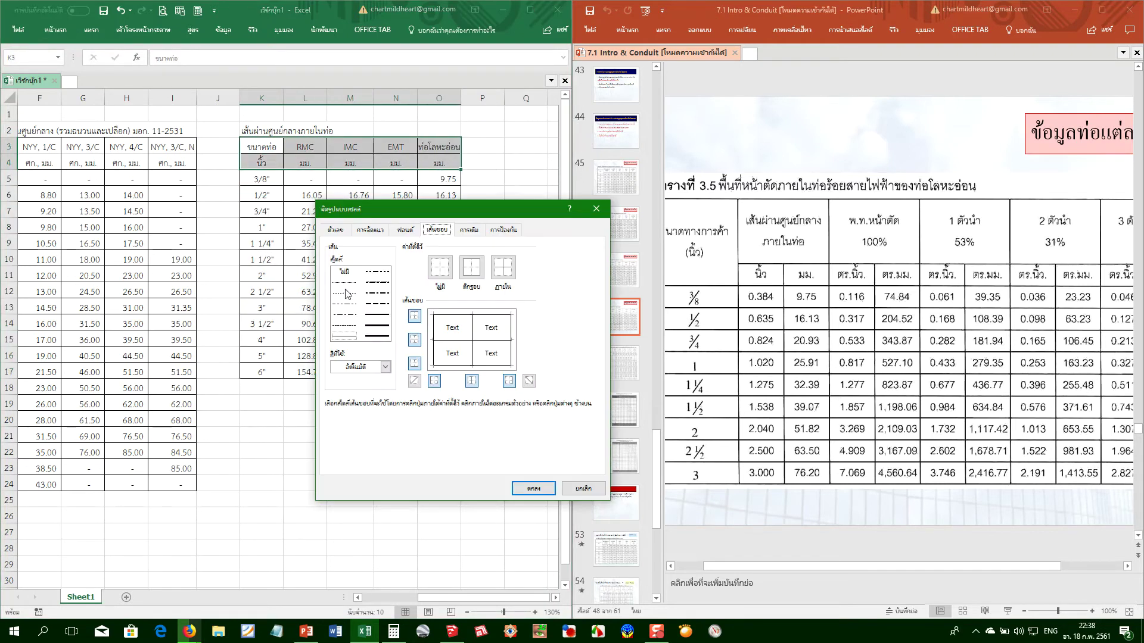
click(444, 342)
click(534, 488)
click(329, 307)
Deselect the bordered table and start saving the workbook with Ctrl+S
scroll(333, 313, down, 1)
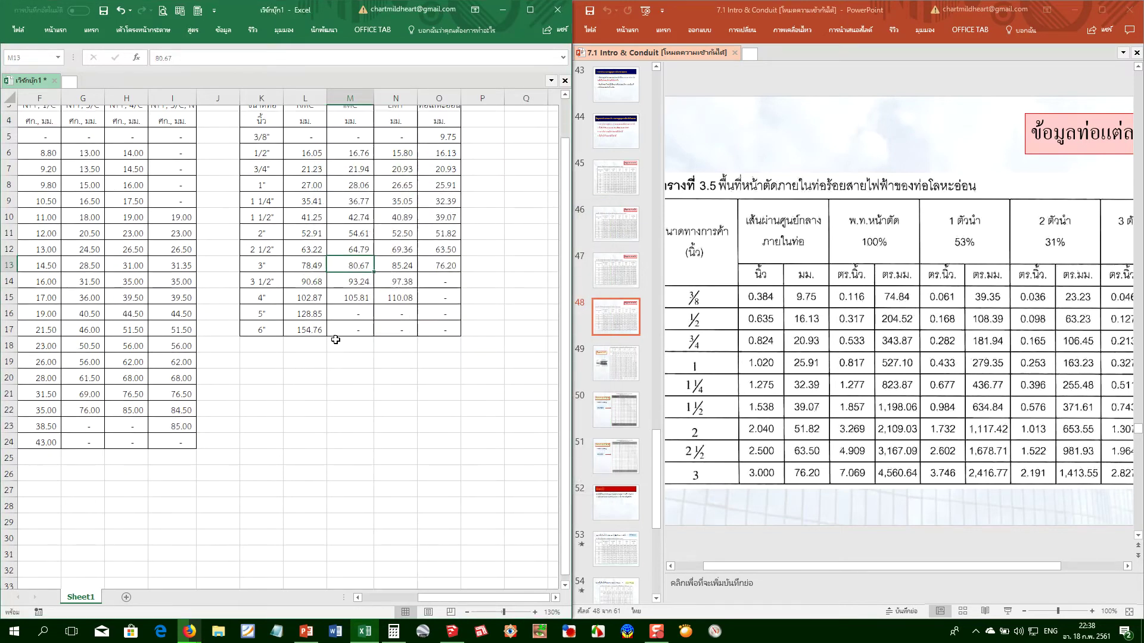
scroll(338, 316, up, 1)
scroll(378, 318, left, 5)
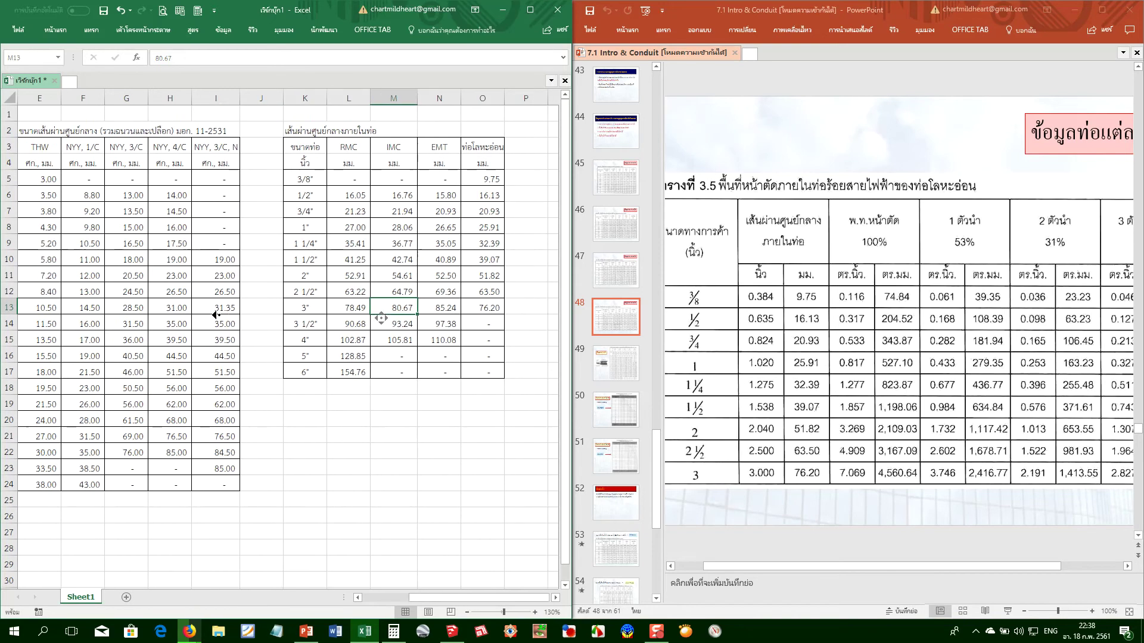
scroll(336, 319, down, 1)
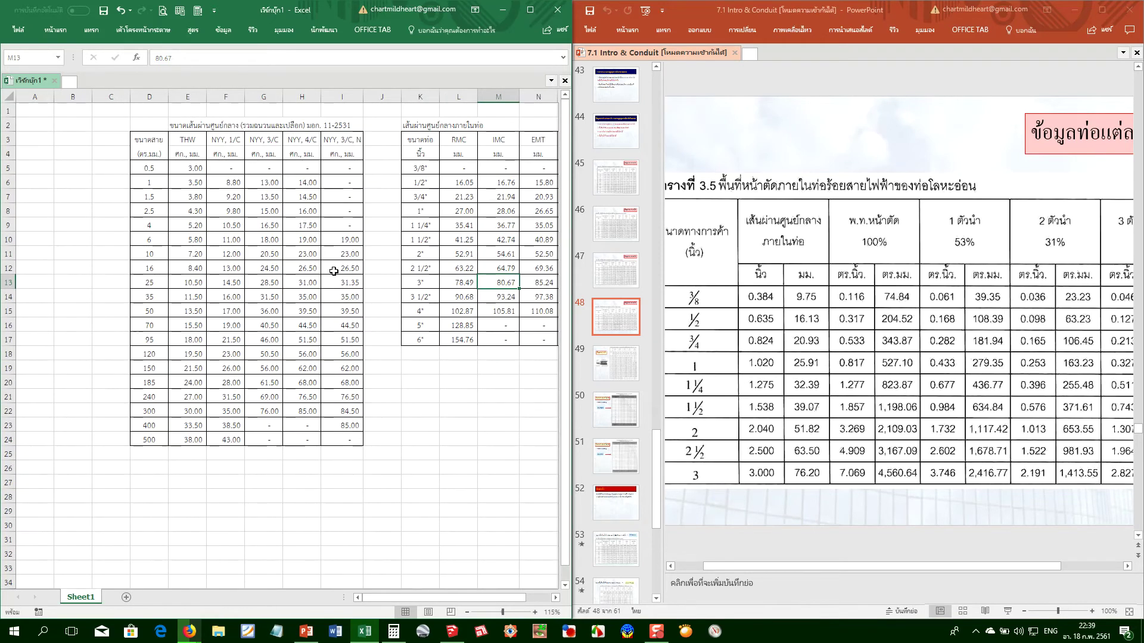
click(332, 269)
key(ctrl+s)
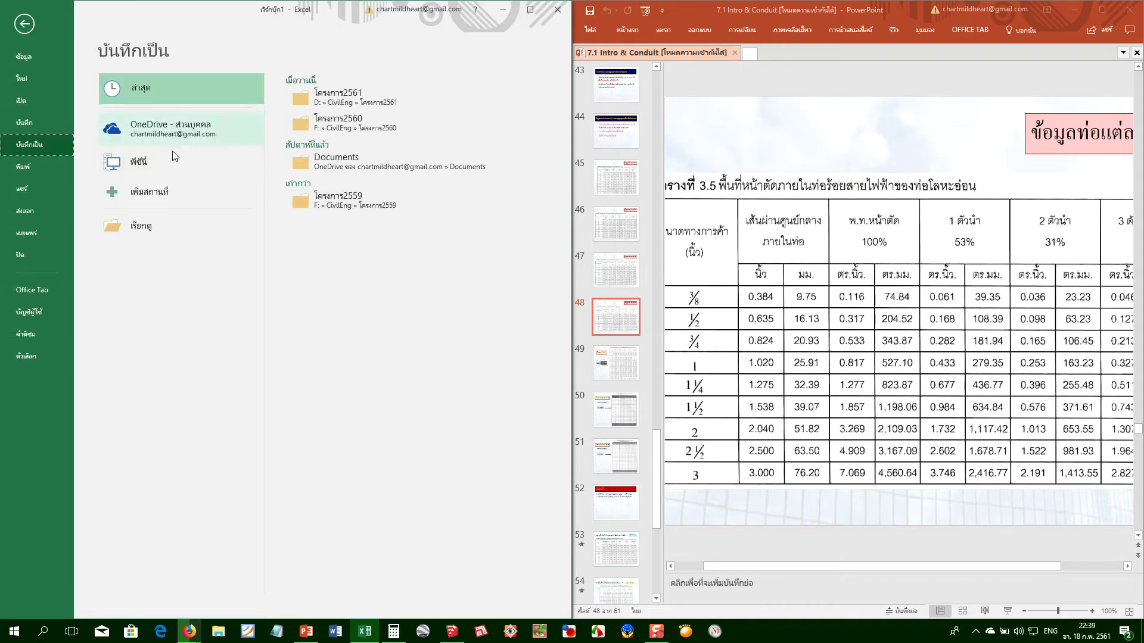
Save the workbook as คำนวณขนาดท่อร้อยสายไฟฟ้า in the โครงการ2561 folder
click(143, 229)
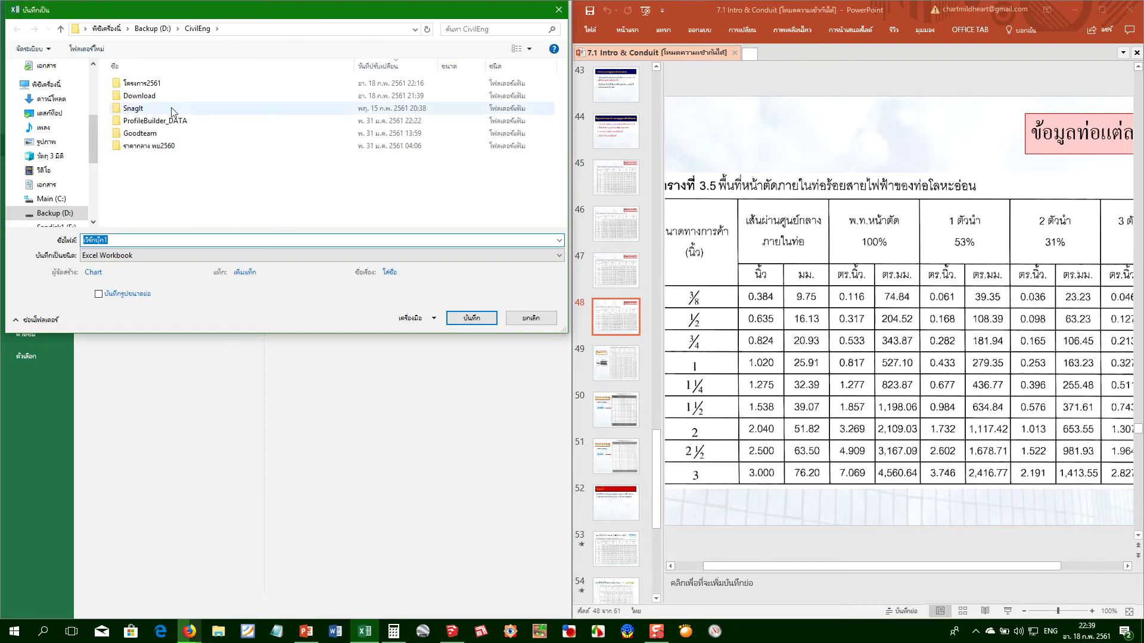
double_click(149, 84)
click(149, 84)
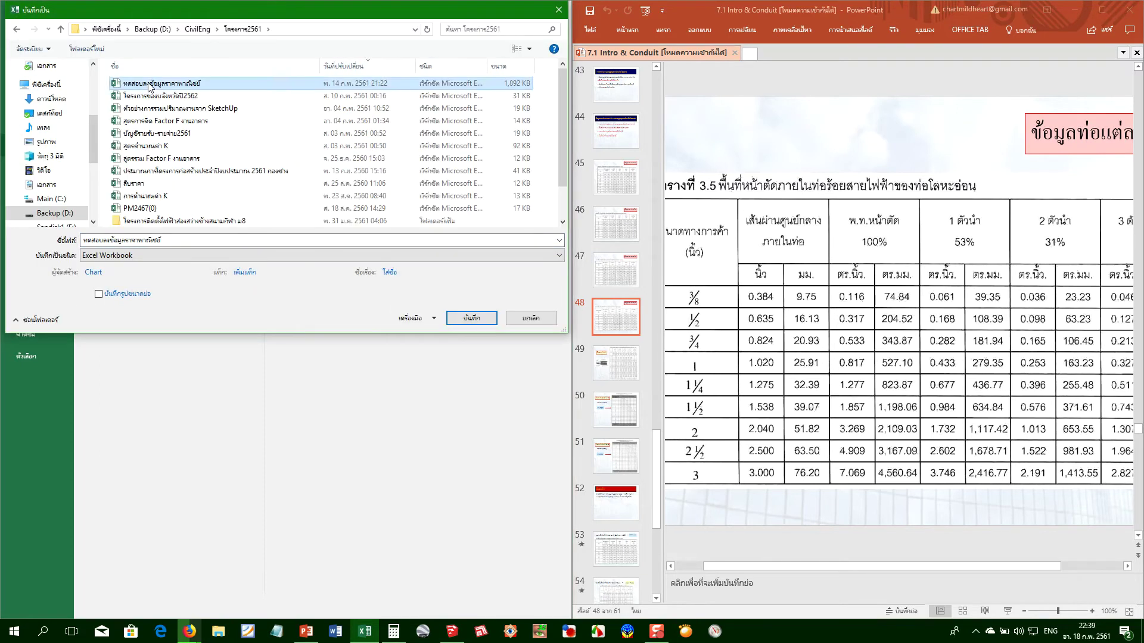
double_click(168, 241)
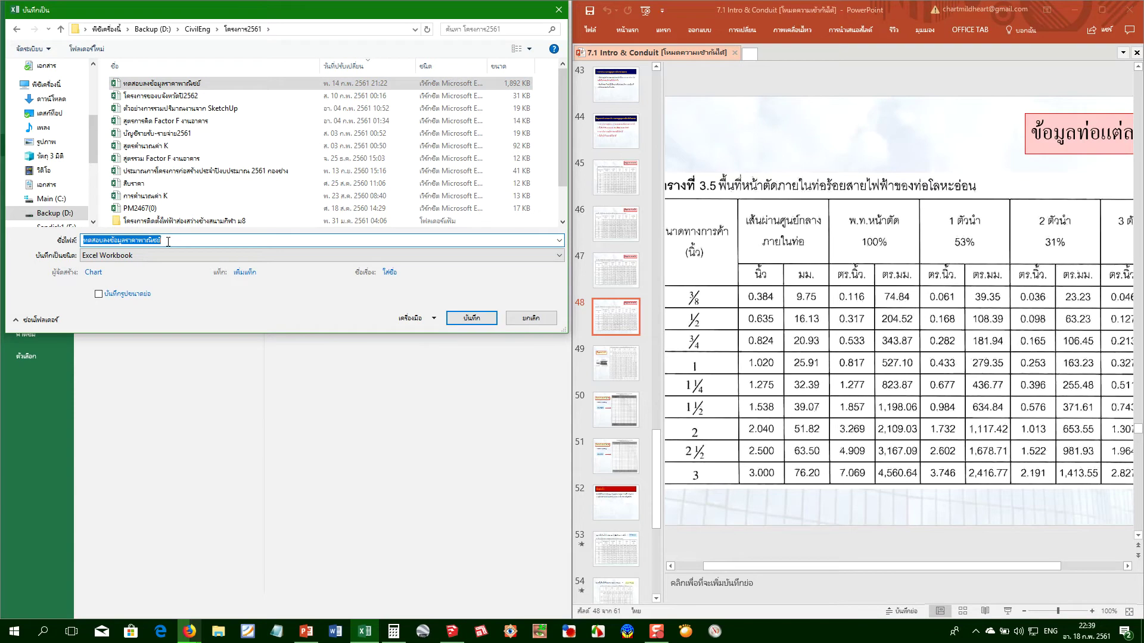
key(grave)
text(คำนวณขนาดท่อร้อยสายไฟฟ้า)
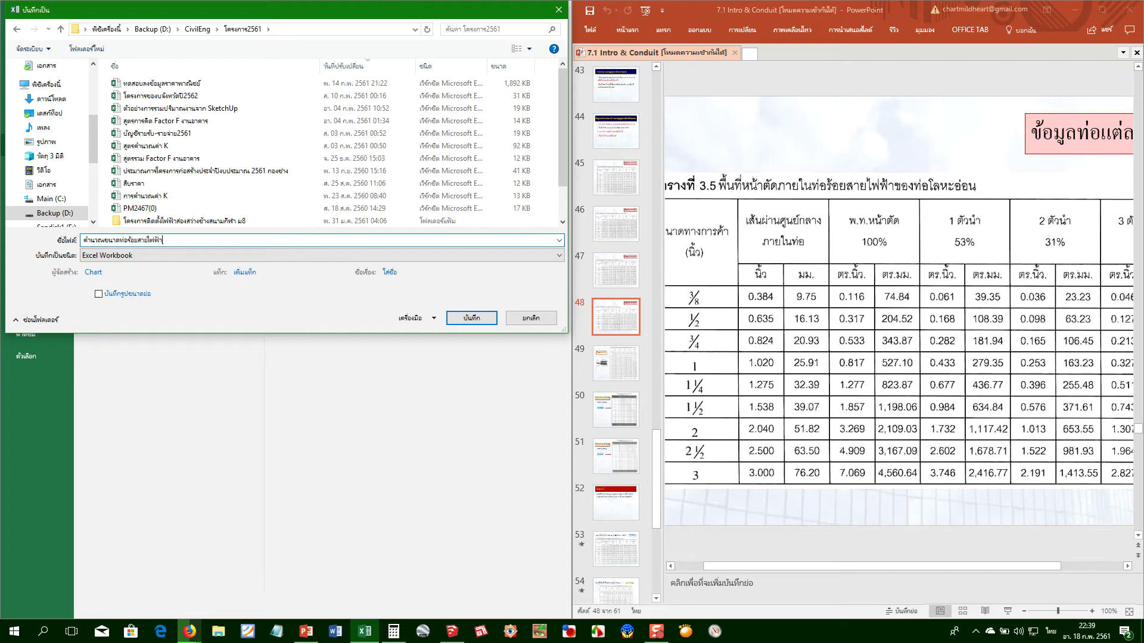
key(Return)
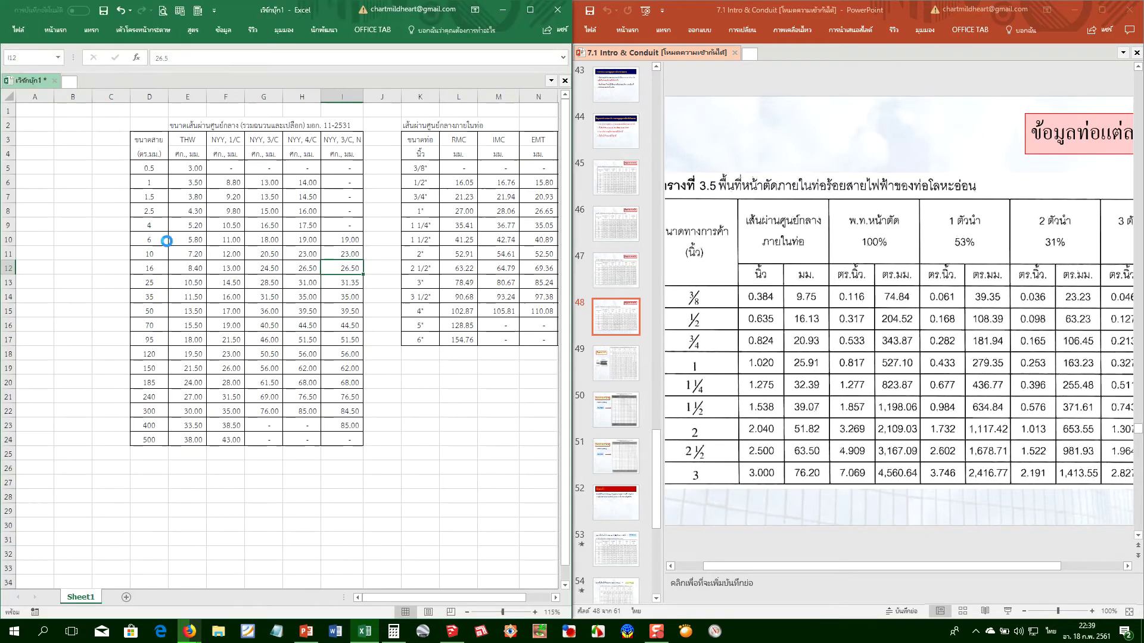
Switch typing back to English and bring the PowerPoint presentation forward
key(alt+shift)
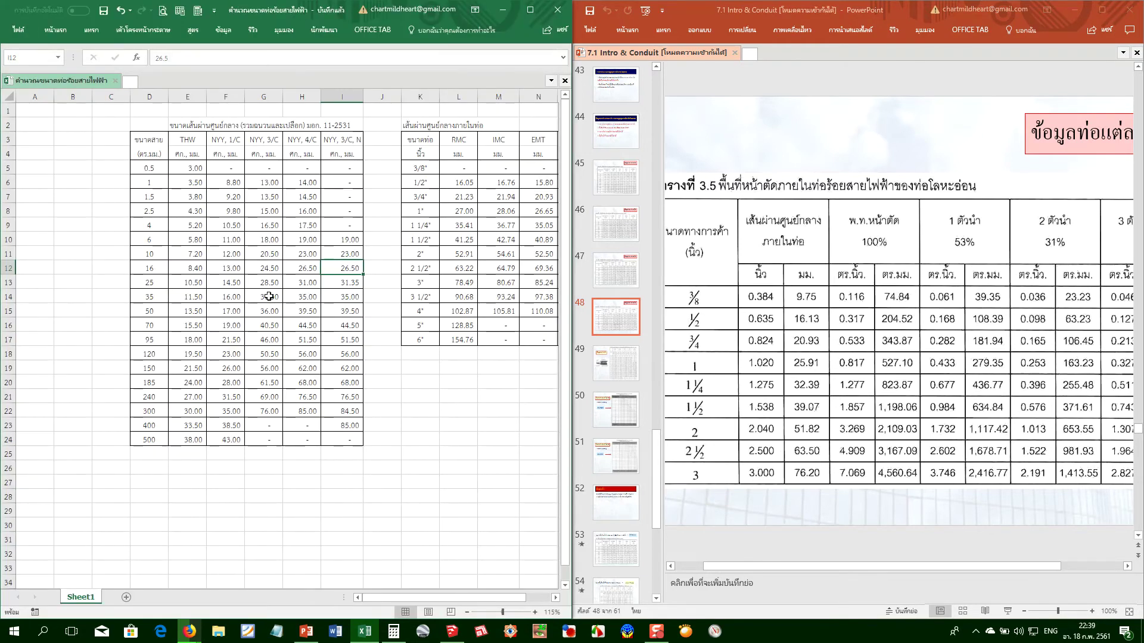
click(790, 540)
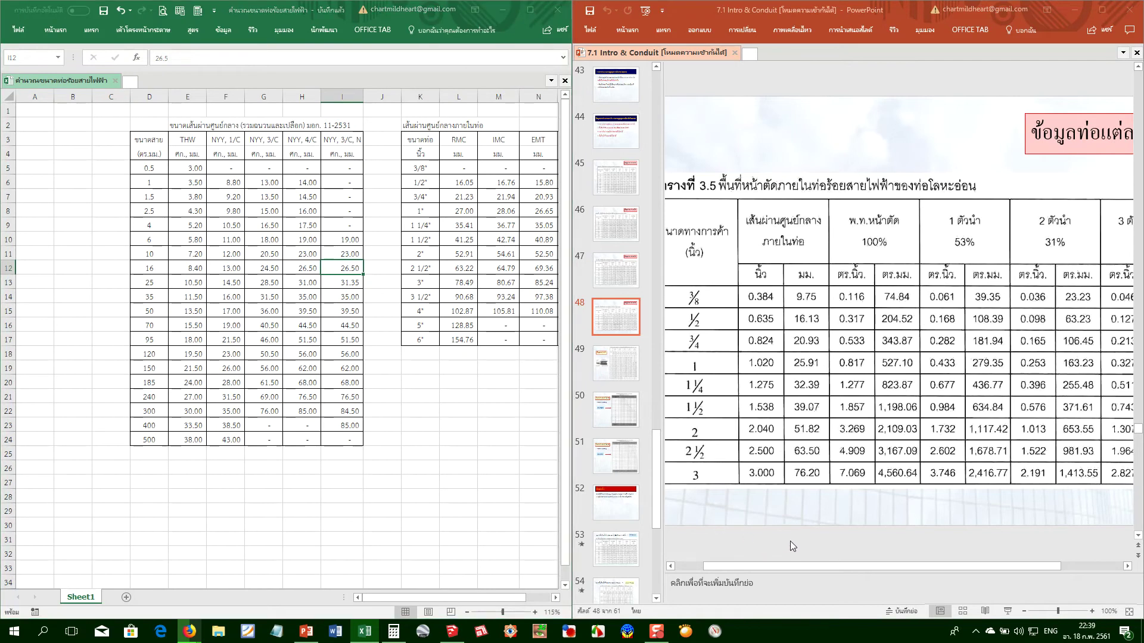
scroll(790, 539, down, 3)
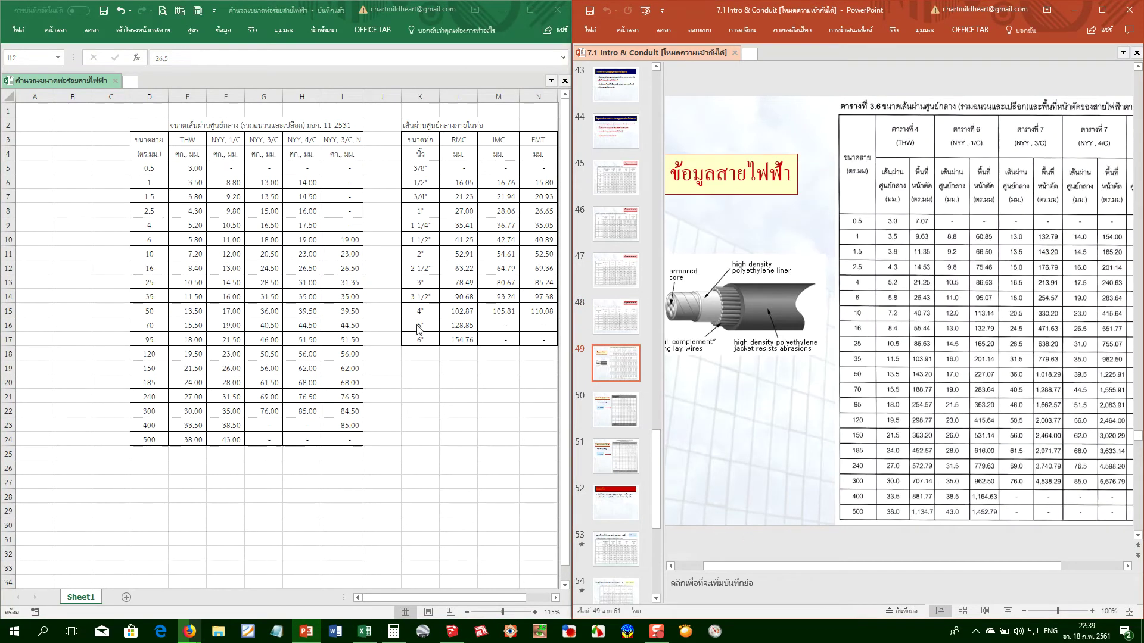
key(alt+Tab)
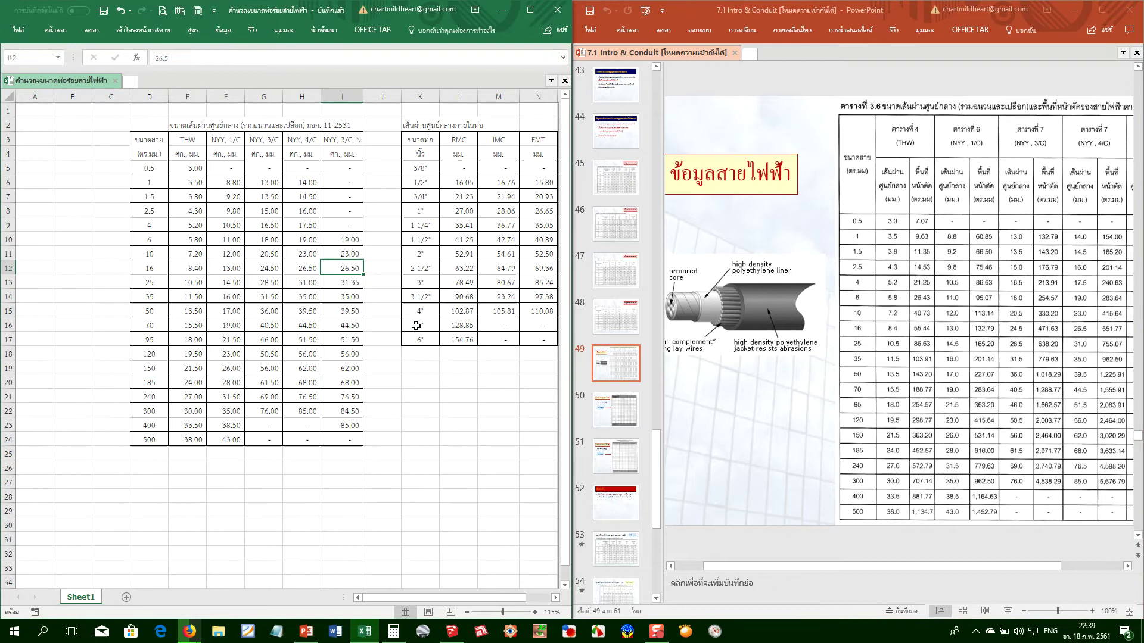
click(748, 567)
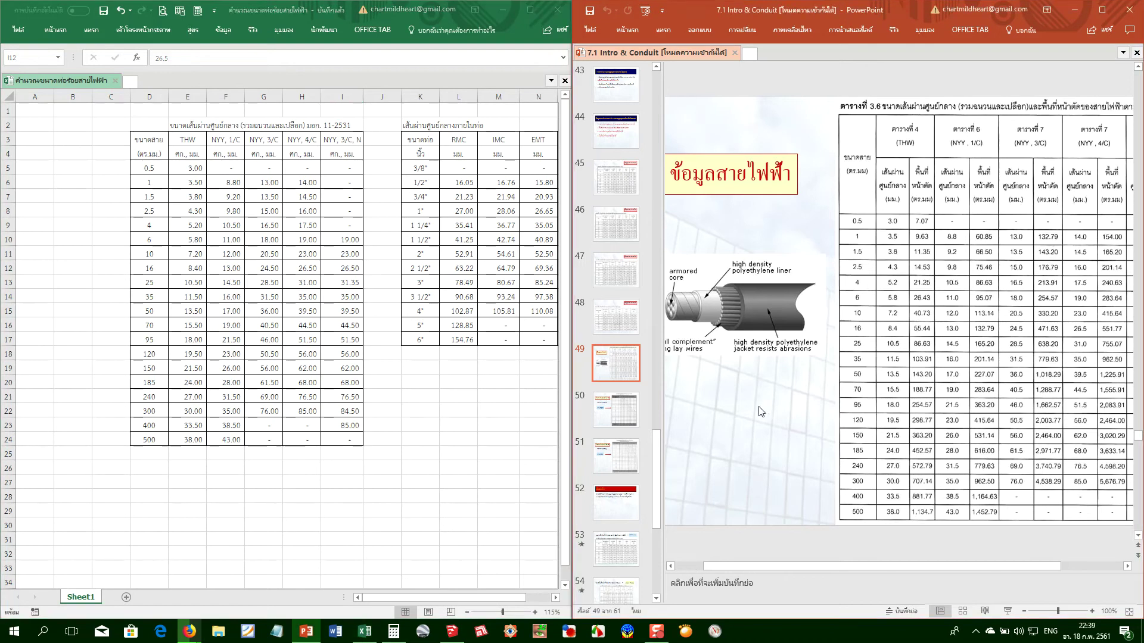
Scroll slide 54's wire-size table down until sizes 300, 400 and 500 show
drag(900, 567, 935, 561)
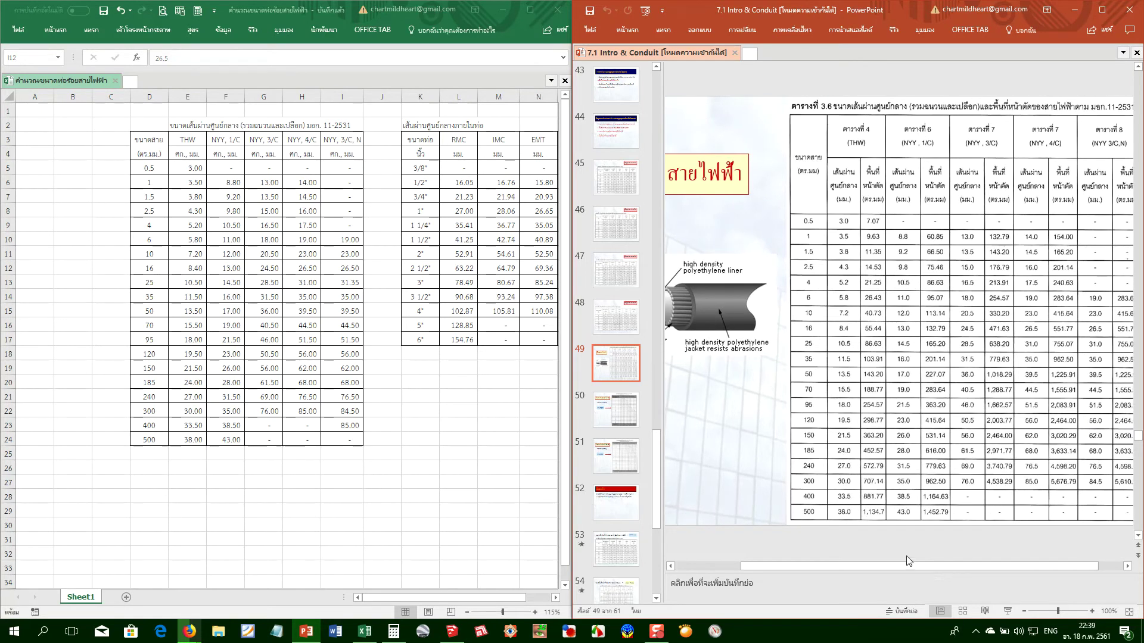
scroll(905, 554, down, 2)
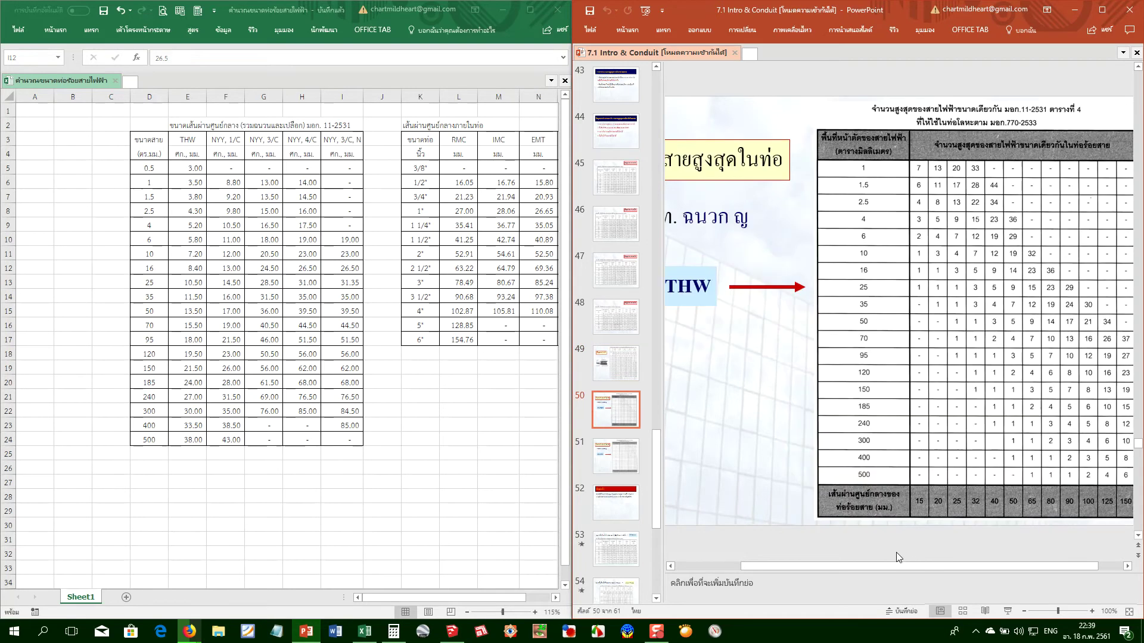
drag(885, 569, 810, 563)
scroll(486, 490, down, 1)
scroll(804, 544, down, 3)
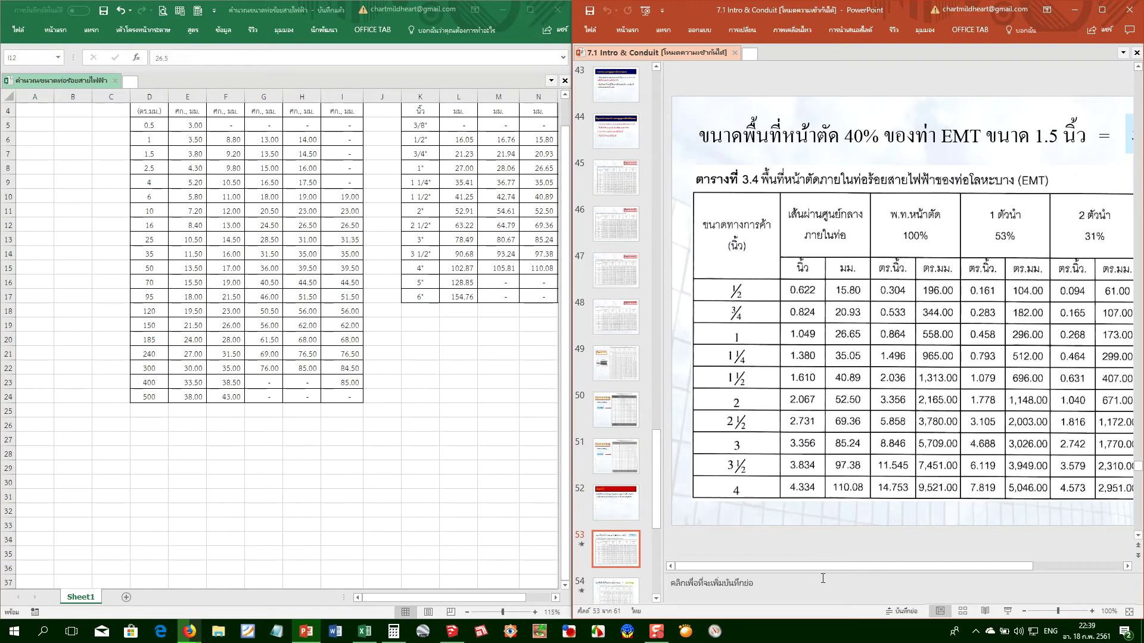
drag(817, 567, 901, 566)
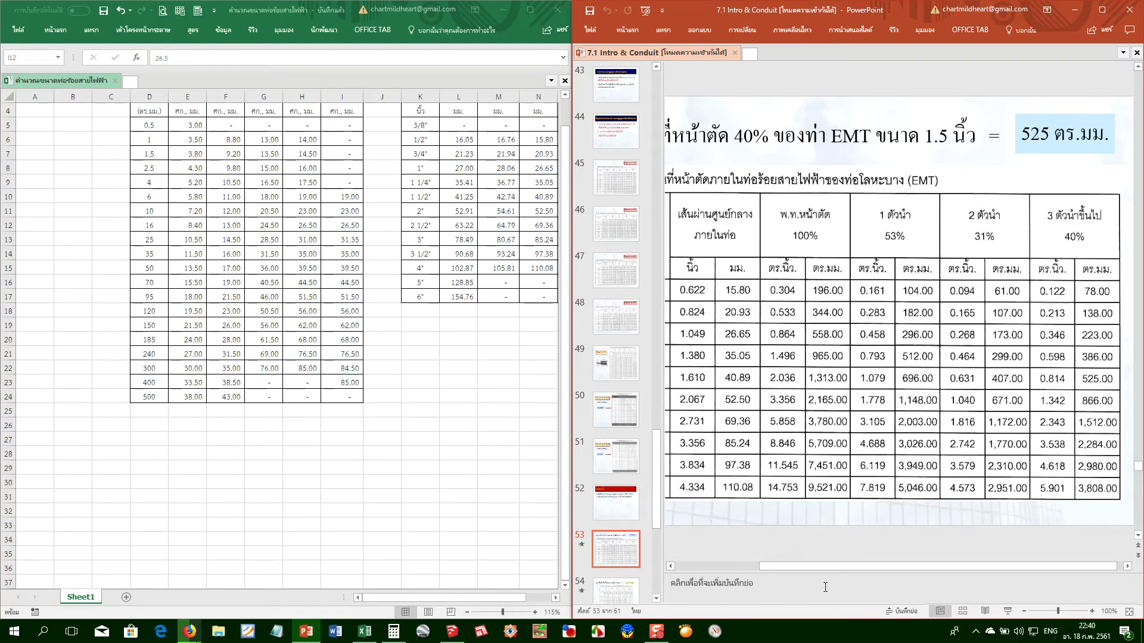
scroll(824, 562, down, 2)
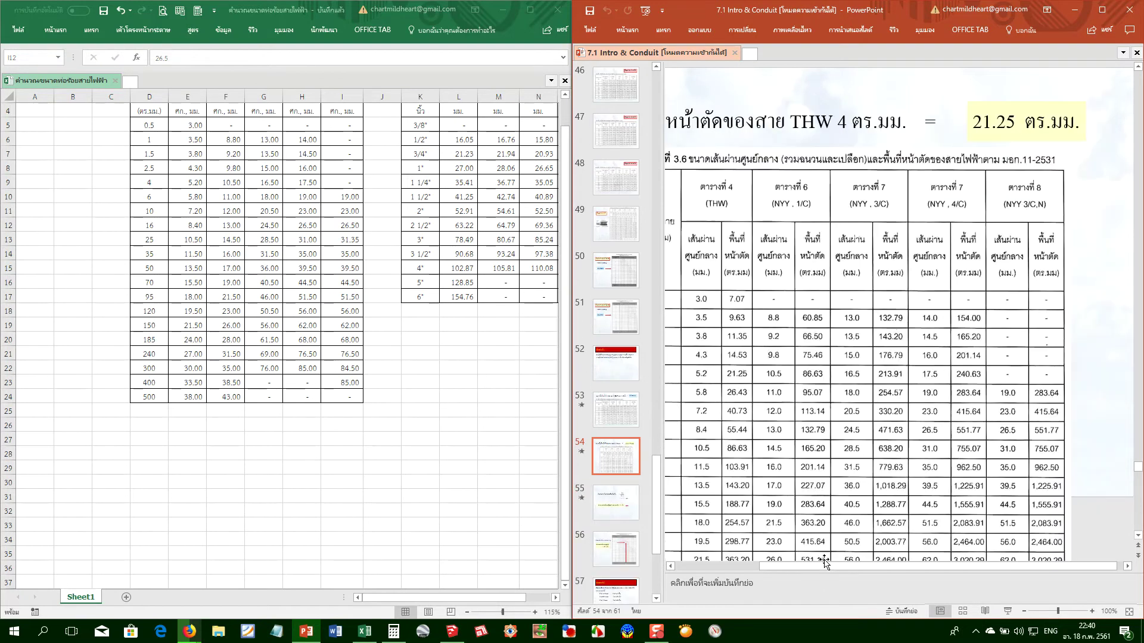
scroll(824, 560, down, 3)
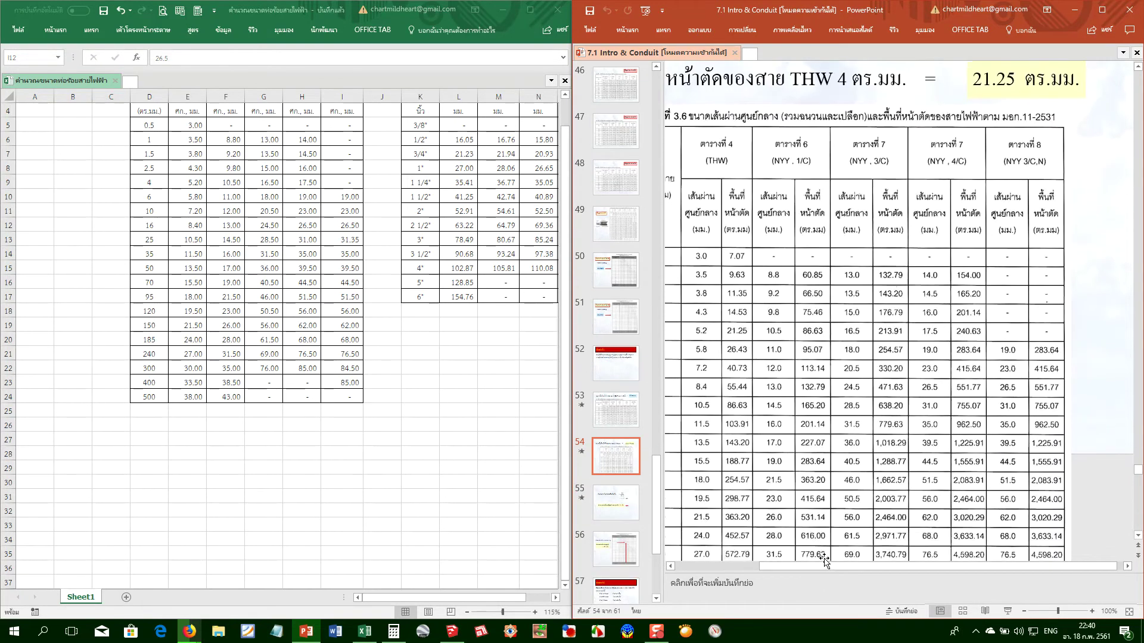
drag(823, 566, 748, 566)
scroll(833, 520, up, 1)
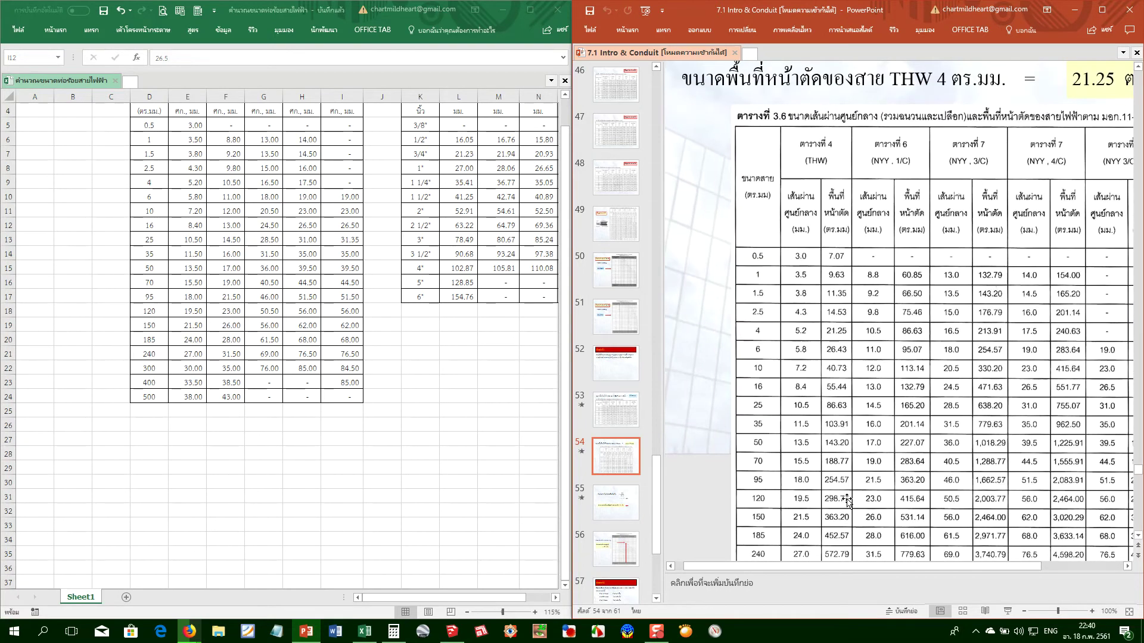
scroll(846, 500, down, 2)
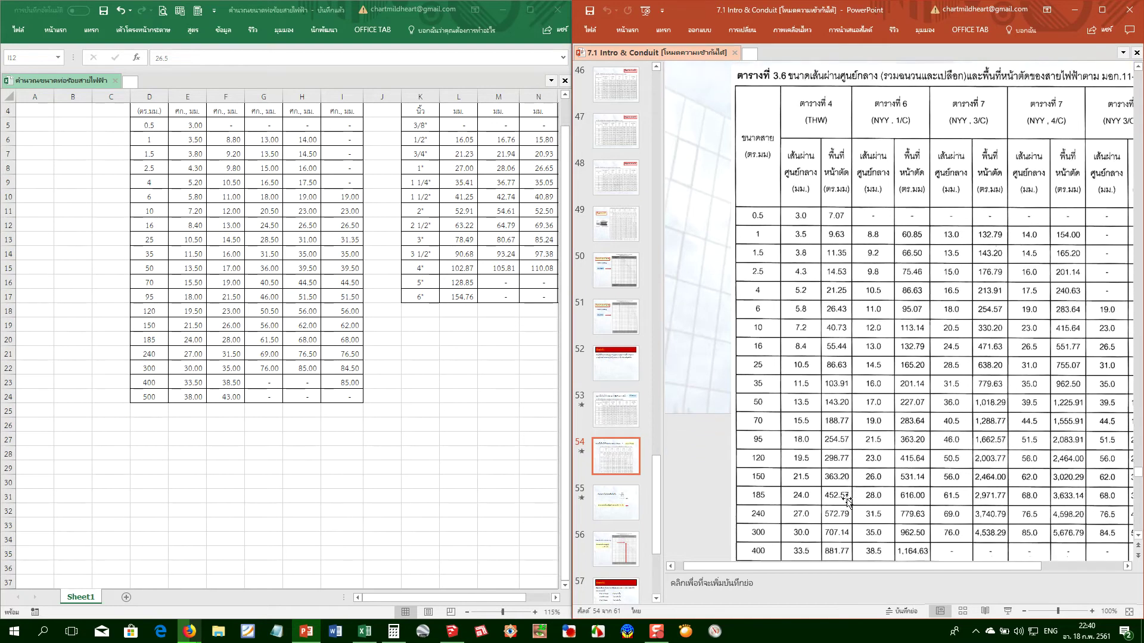
scroll(846, 501, down, 1)
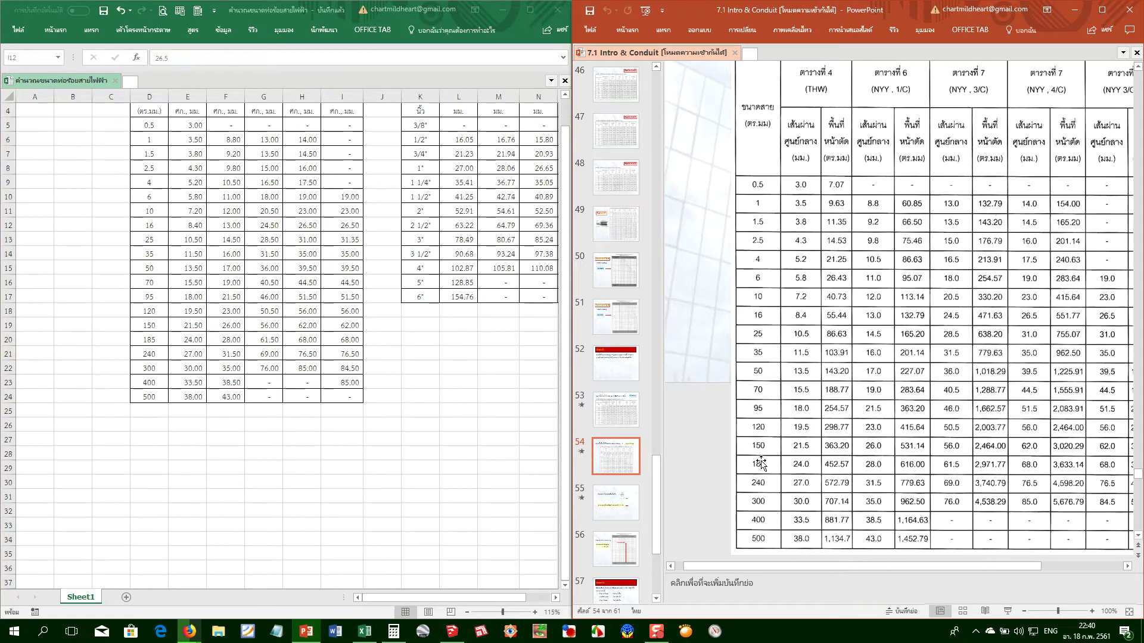
Select the wire-size column D5:D24 to confirm 20 sizes are listed
click(156, 396)
click(149, 395)
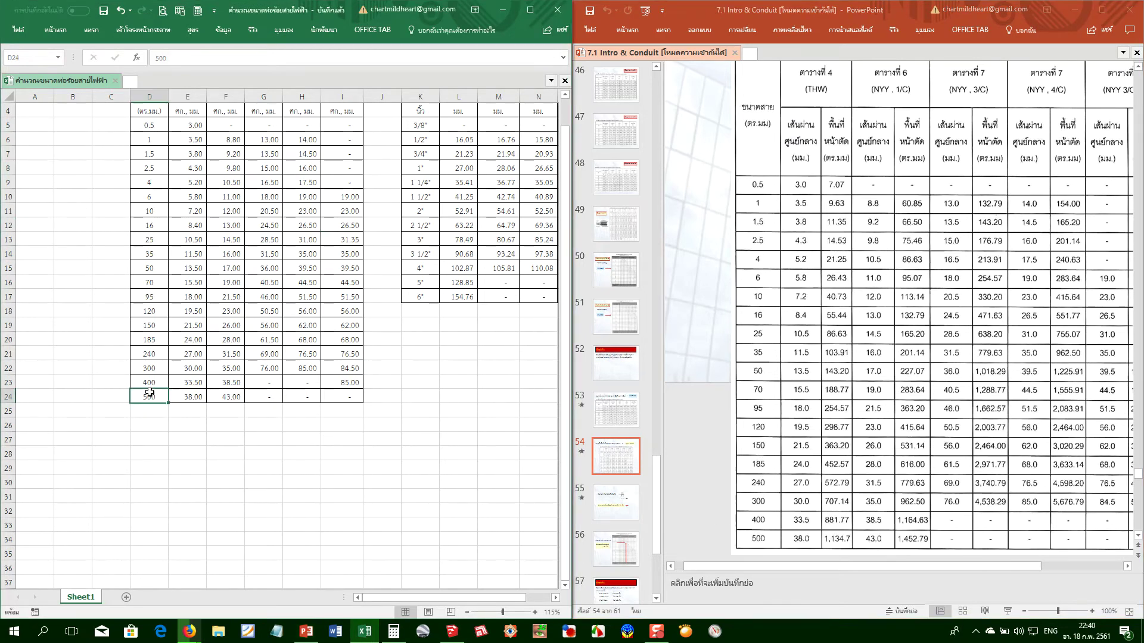
shift+click(149, 124)
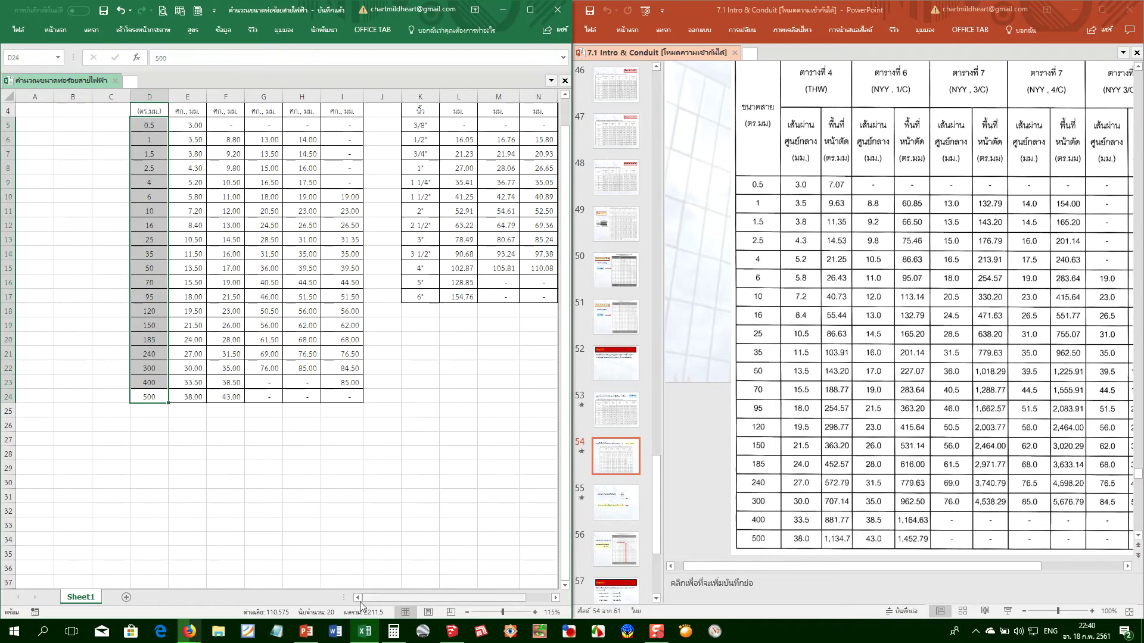
click(424, 424)
scroll(423, 425, down, 1)
Flip through slides 56, 54 and 53, then select K19 below the conduit table
click(694, 417)
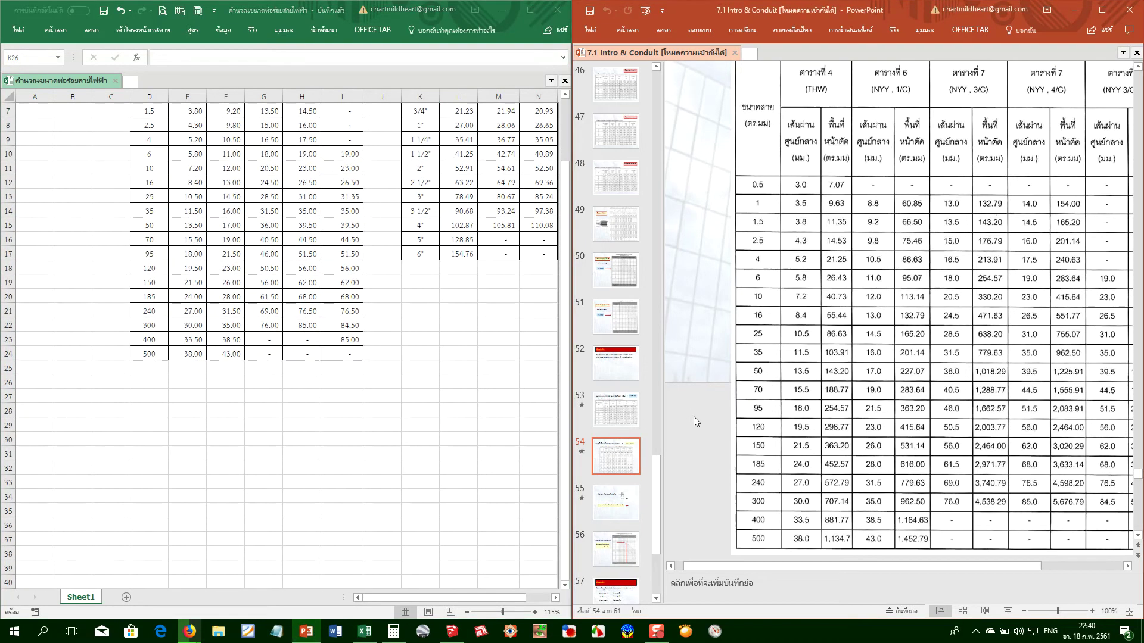
scroll(694, 417, down, 2)
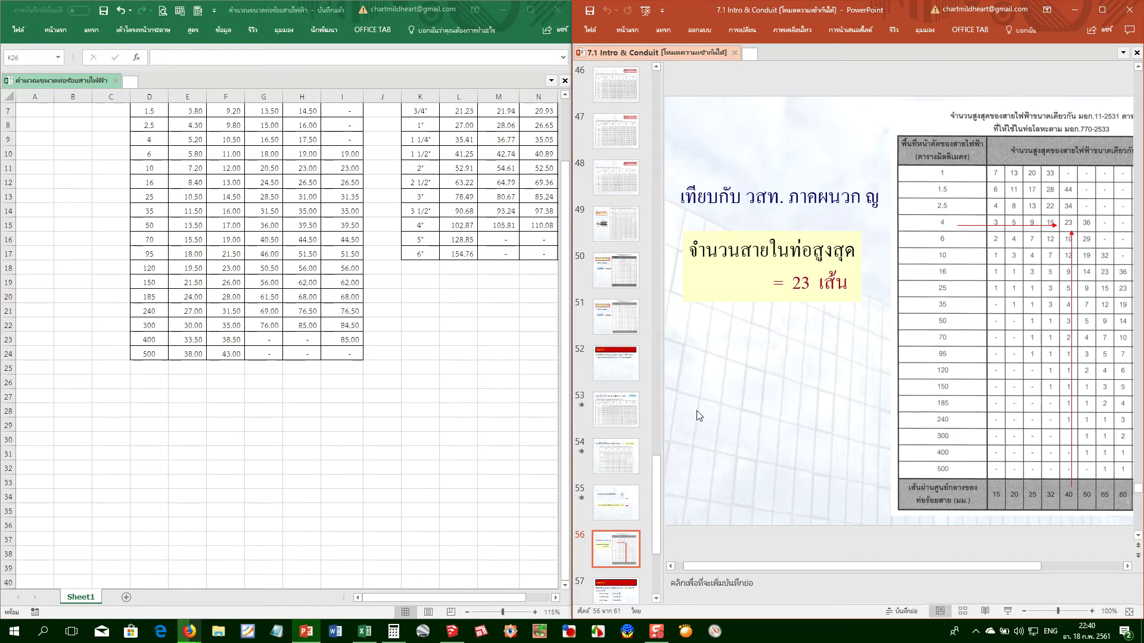
scroll(697, 410, up, 2)
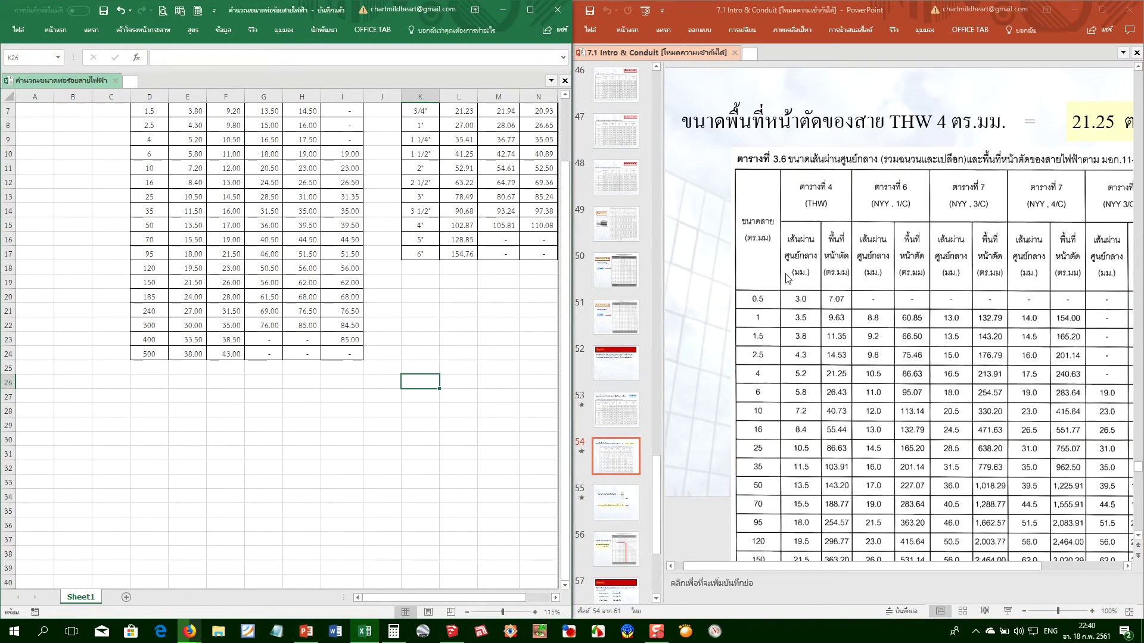
scroll(761, 249, up, 1)
click(736, 244)
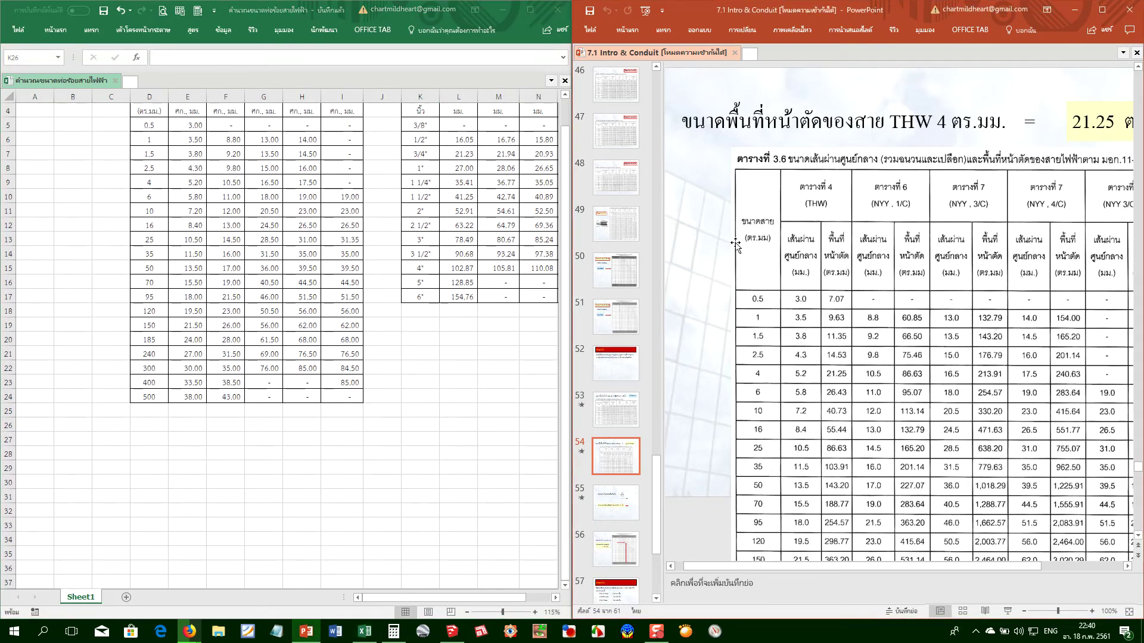
scroll(736, 244, up, 1)
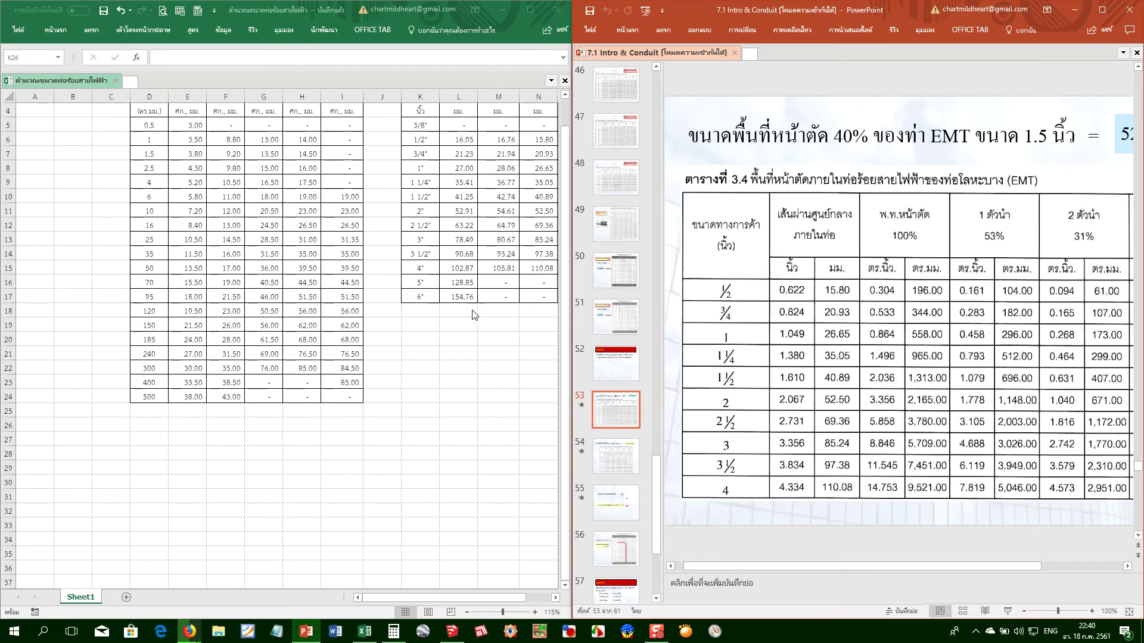
click(430, 323)
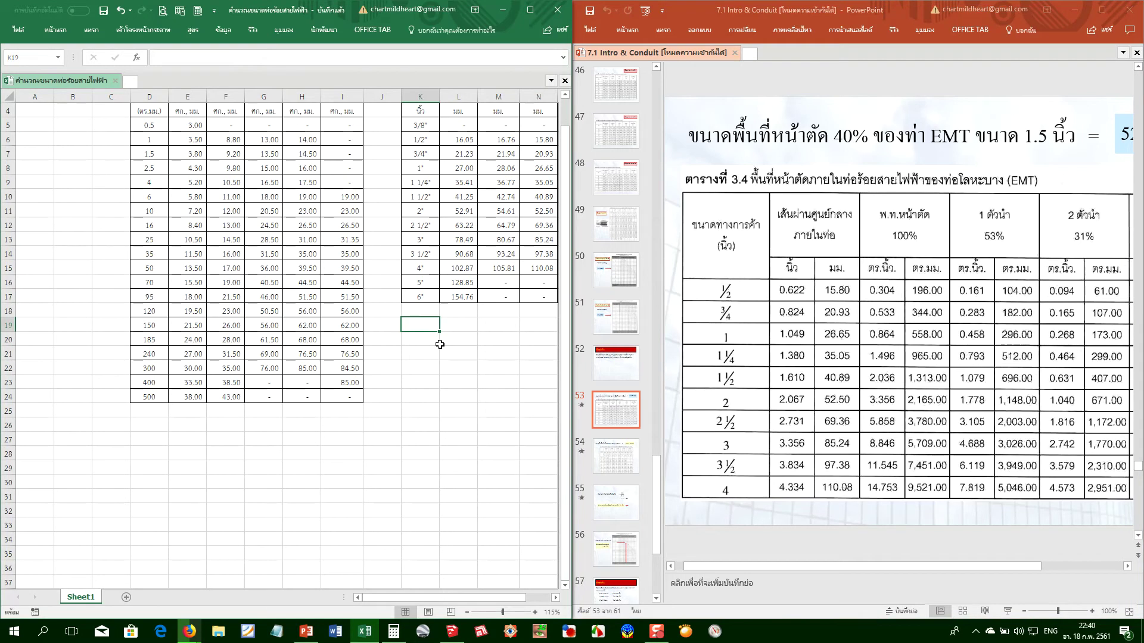
scroll(437, 345, up, 1)
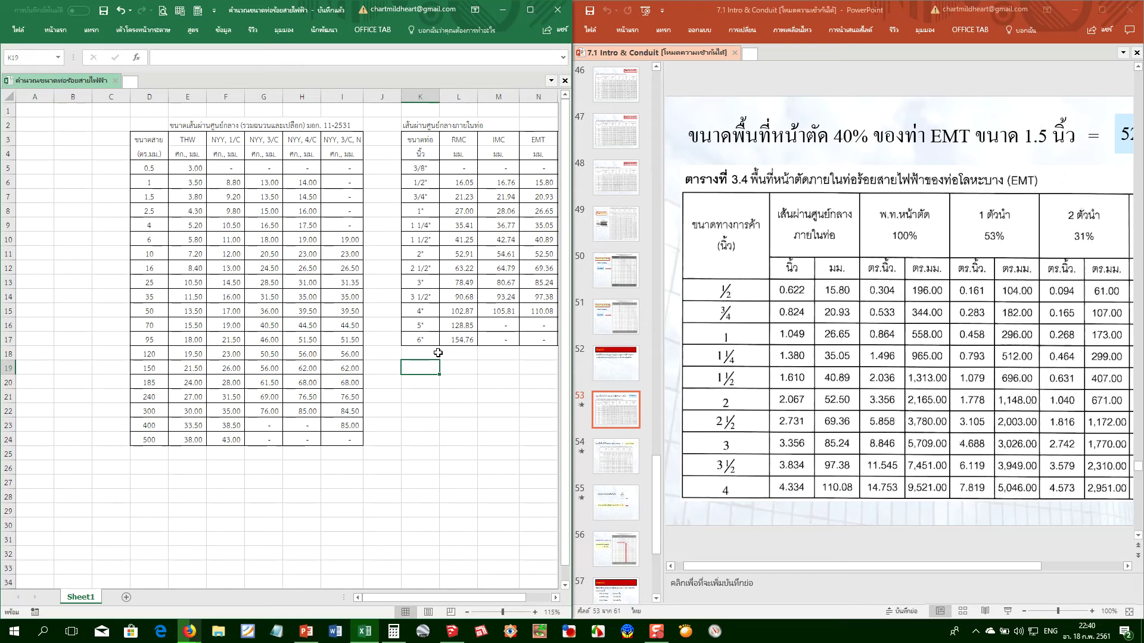
Type the Thai conduit-area-by-number-of-wires heading in K19 and enter 100 below it
text(ที่หน้าตัดภายในท่อ)
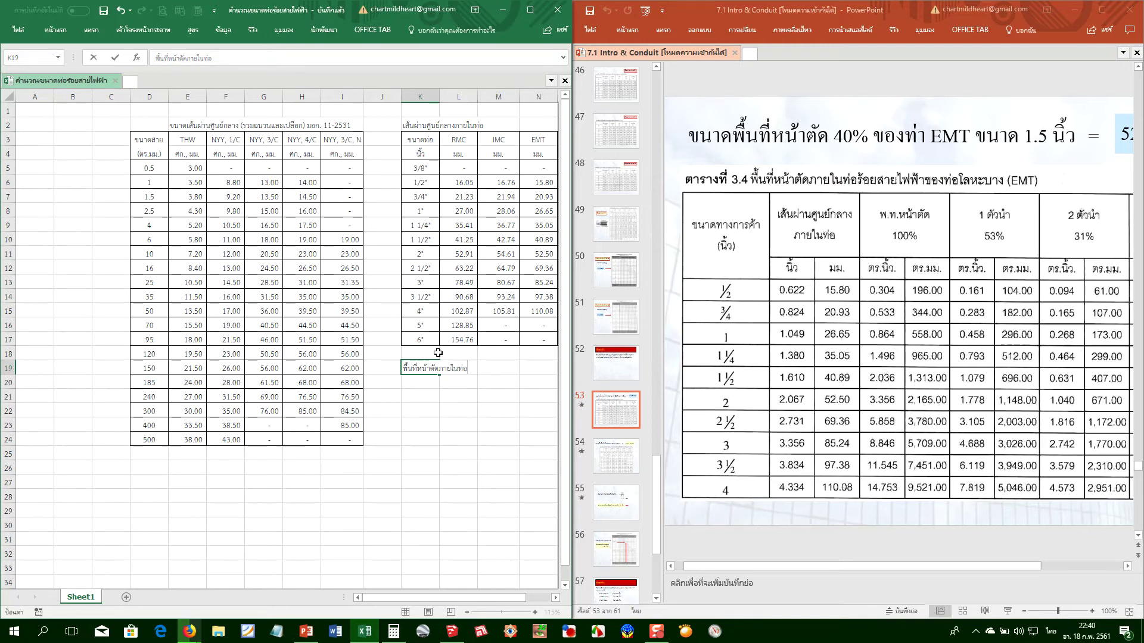
text(จำนวนสายไฟฟ้า)
key(Return)
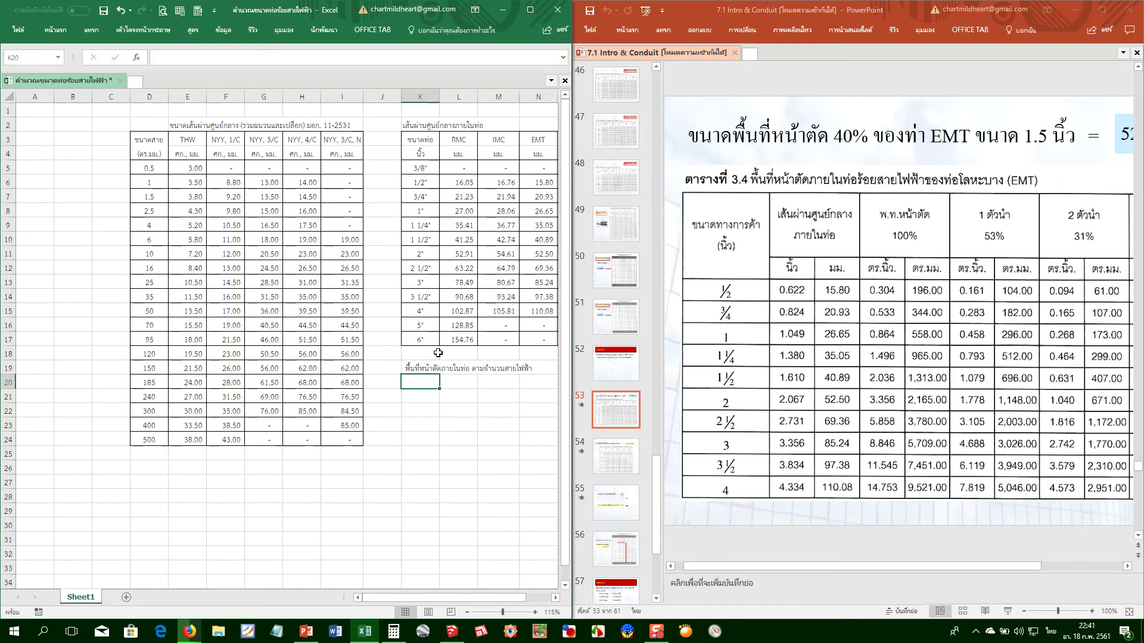
text(100)
key(ctrl+Return)
Format K20 as a percentage, enter 100%, and copy it down to K23
click(56, 29)
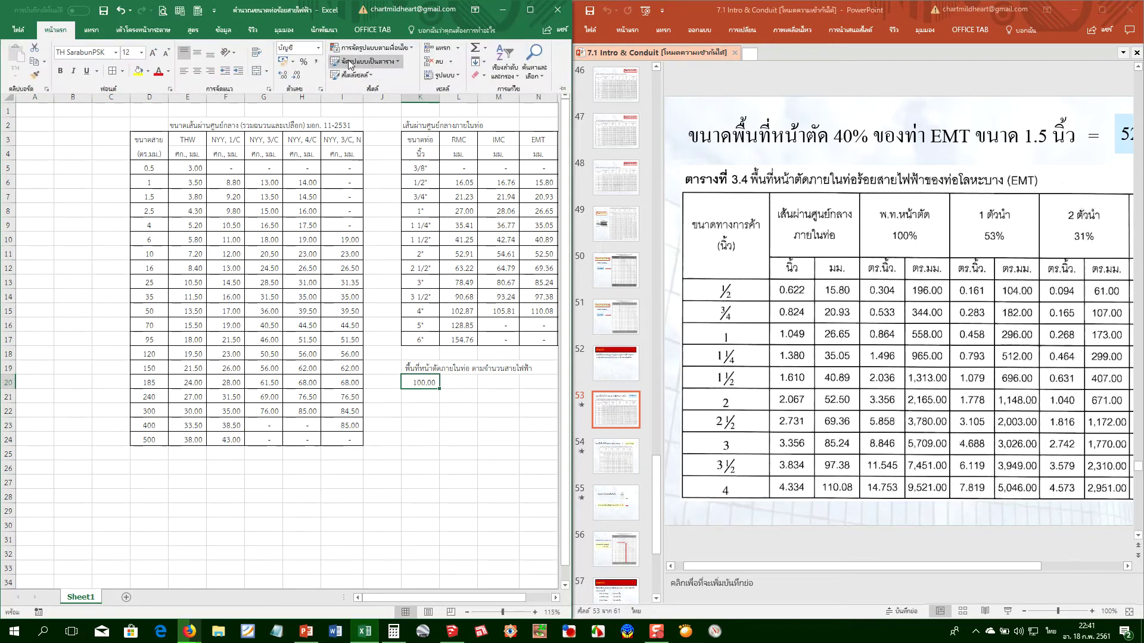
click(303, 62)
text(100)
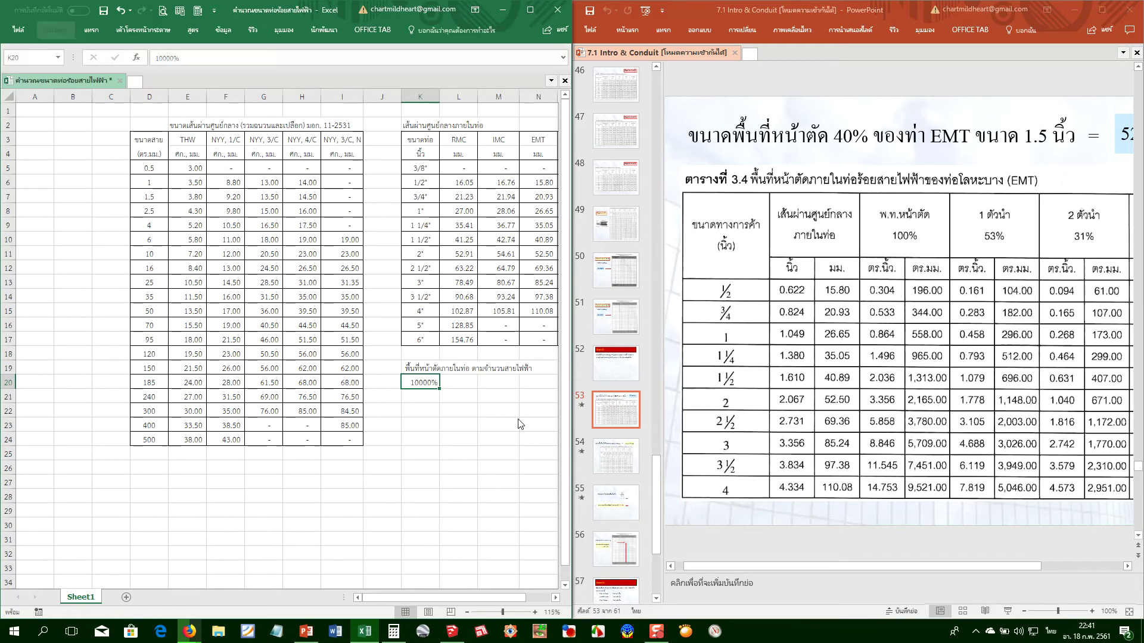
key(Return)
key(Up)
key(ctrl+c)
key(Down)
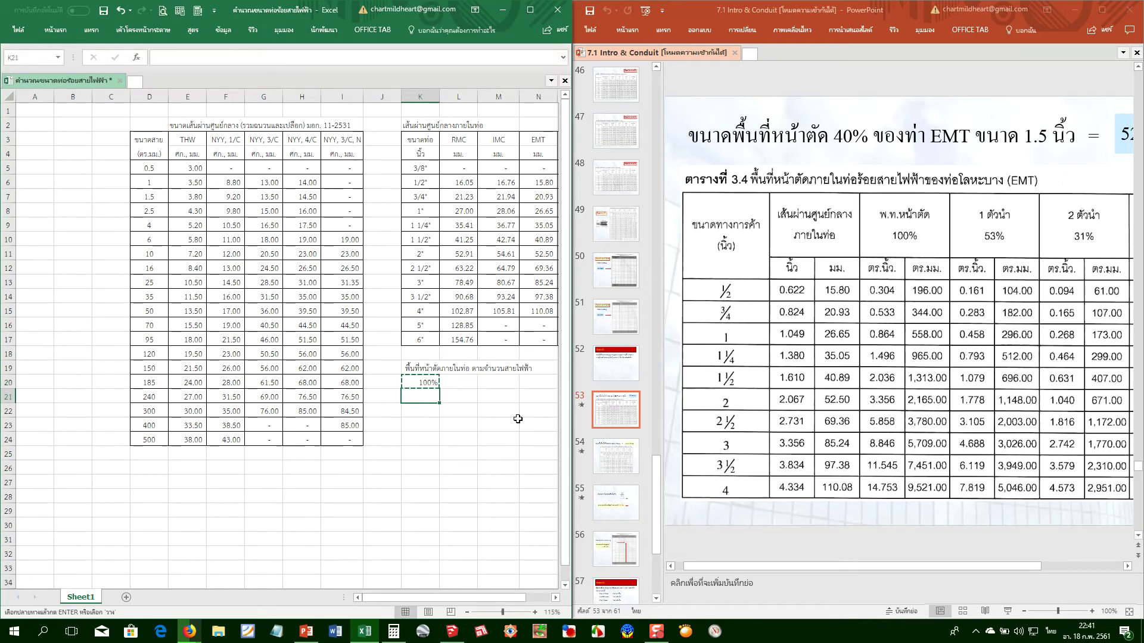
key(shift+Down)
key(shift+Down)
key(Return)
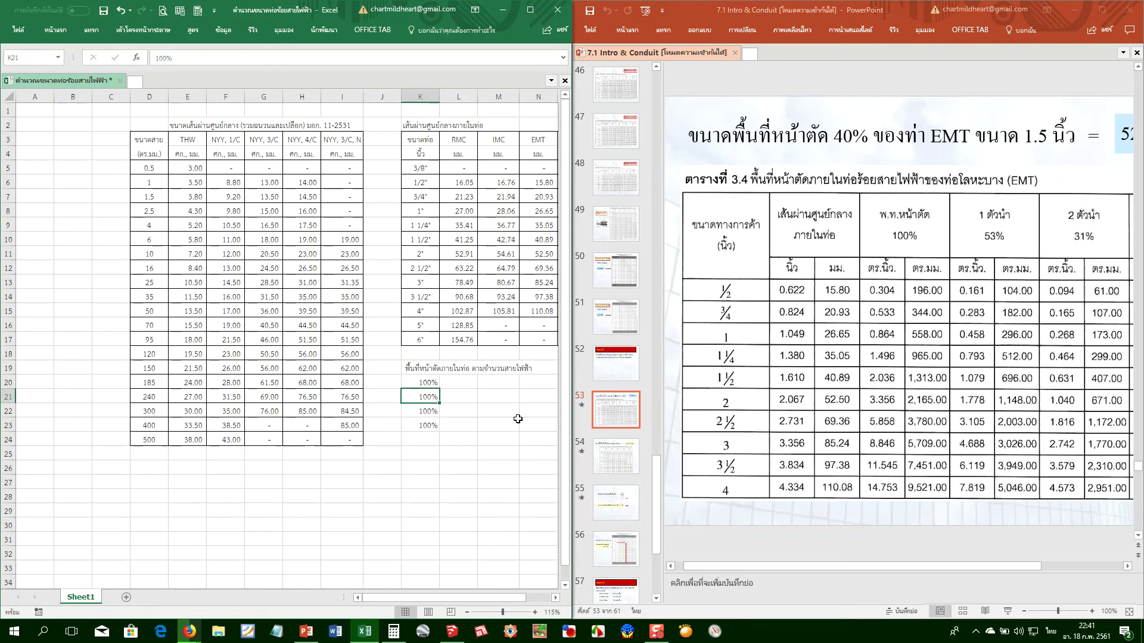
Copy K20:K23 into L20:L23 and clear the original values in column K
key(Up)
key(shift+Down)
key(shift+Down)
key(shift+Down)
key(ctrl+c)
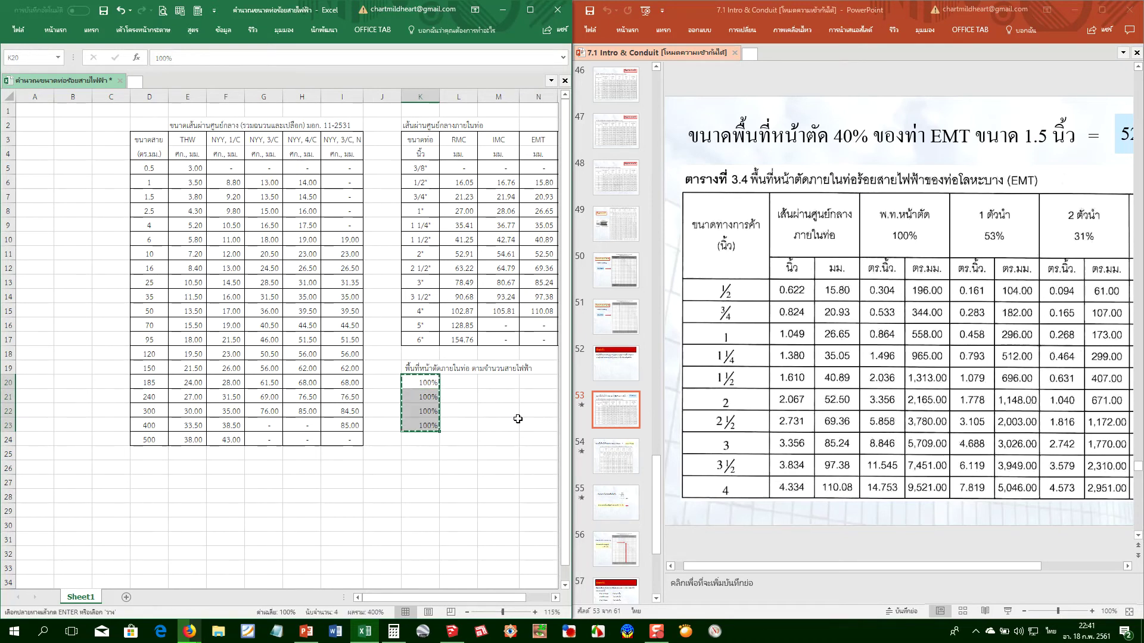
key(Right)
key(Return)
key(Right)
key(ctrl+c)
key(Left)
key(Left)
key(shift+Down)
key(shift+Down)
key(shift+Down)
key(Return)
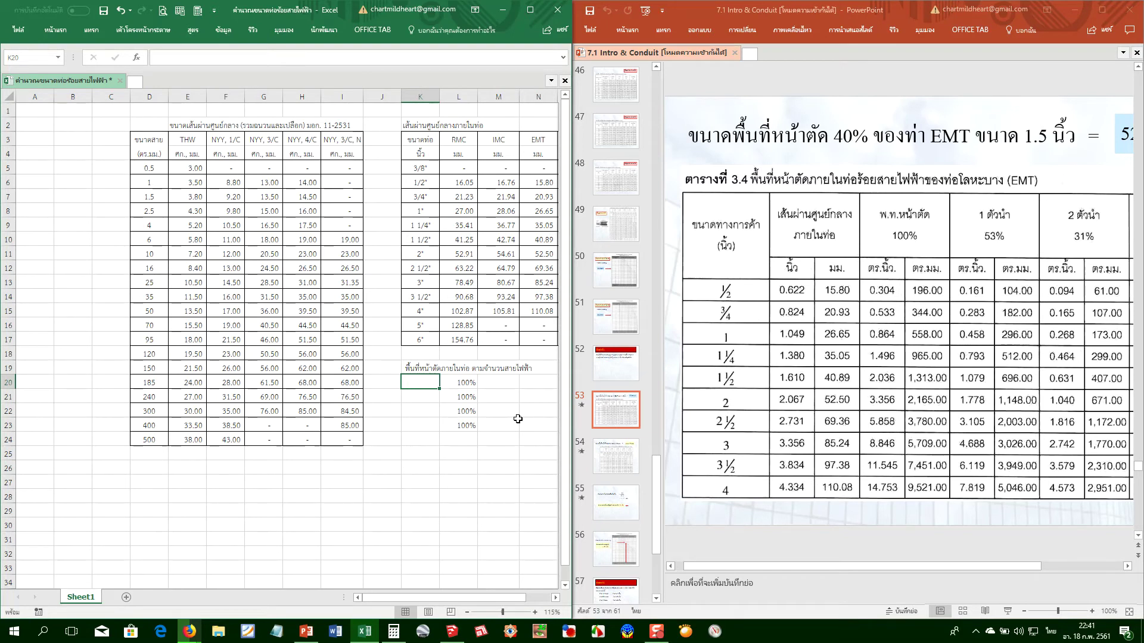
Label cell K20 จำนวน under the conduit-area heading
click(976, 567)
drag(1024, 565, 1074, 564)
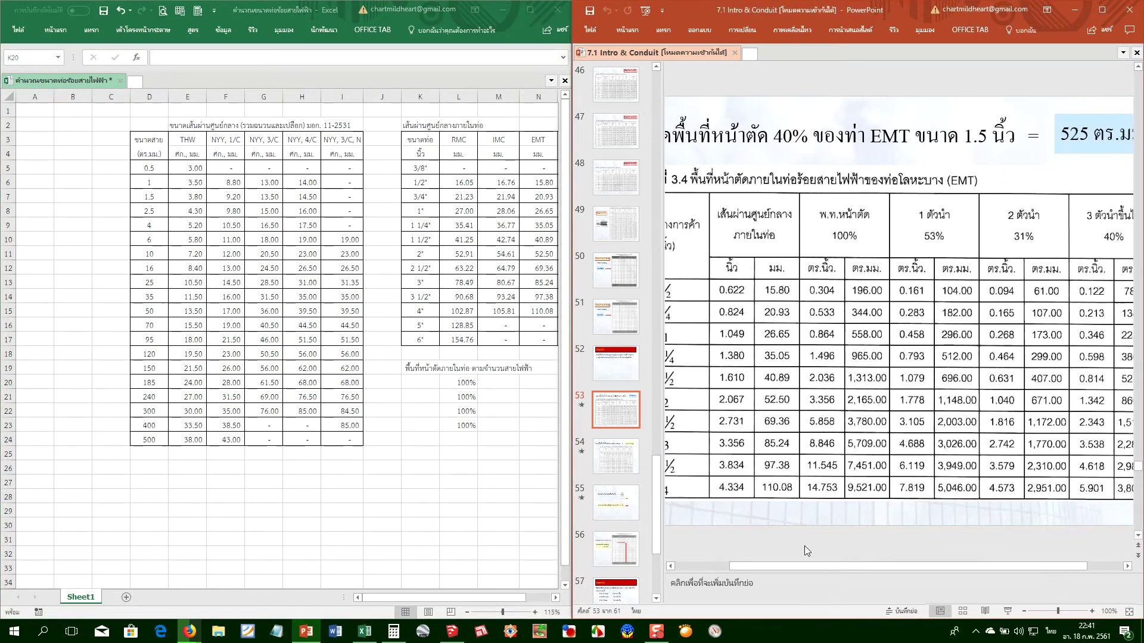
click(417, 383)
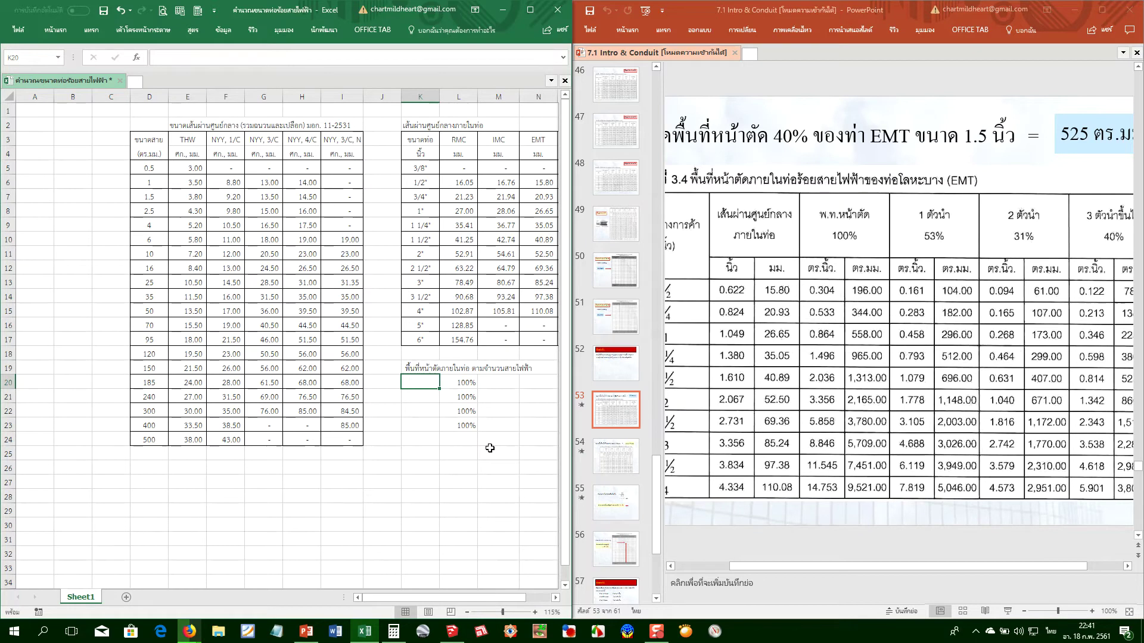
text(จำนวนว)
key(Return)
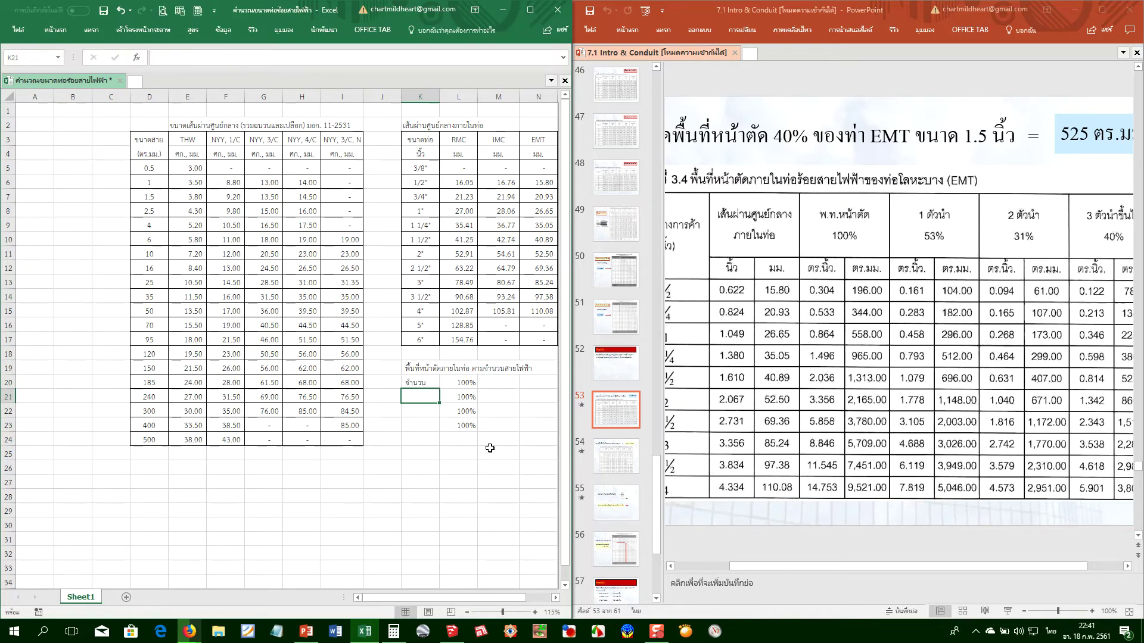
Clear the 100% beside the จำนวน label and cancel the stray partial entry
key(Right)
key(Up)
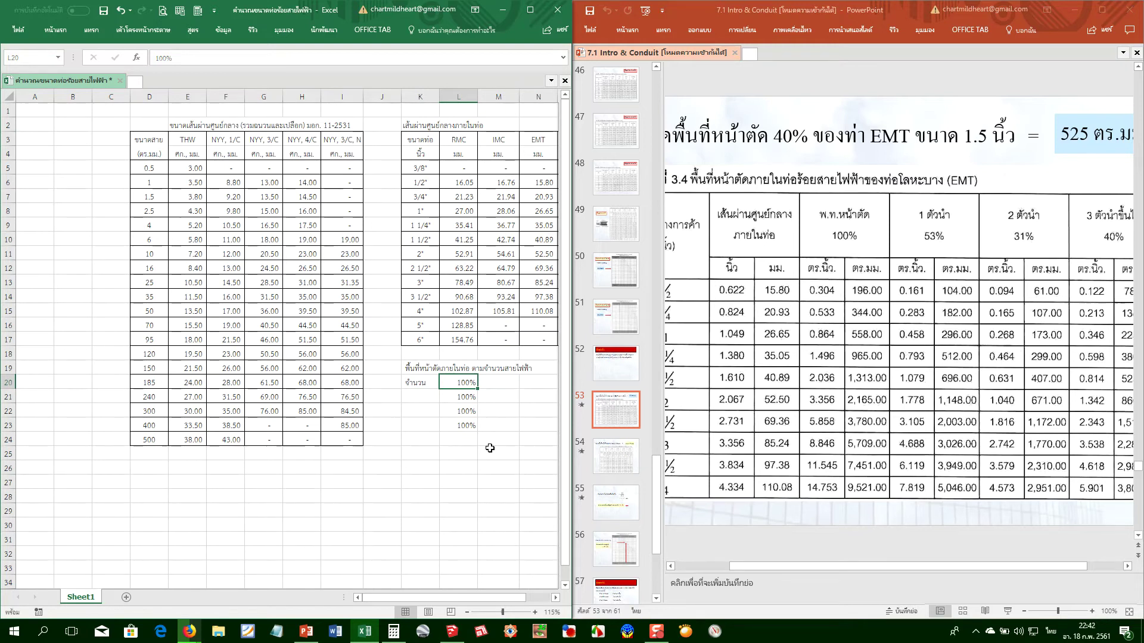
key(ctrl+c)
key(Left)
key(Right)
key(Right)
key(Left)
key(Delete)
text(พื้น)
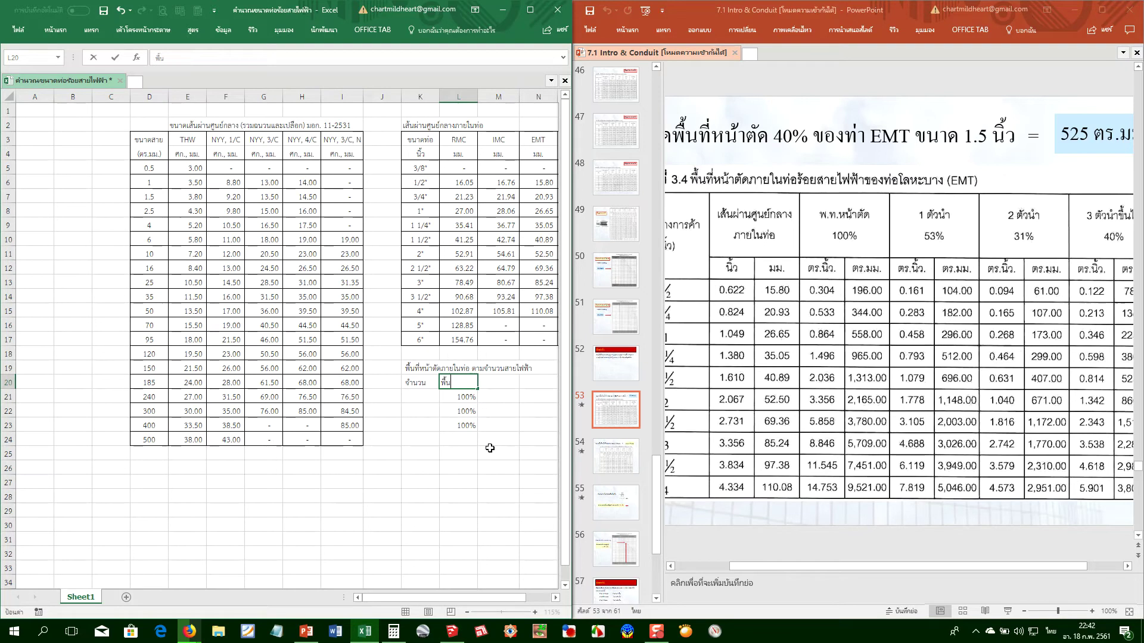
key(Escape)
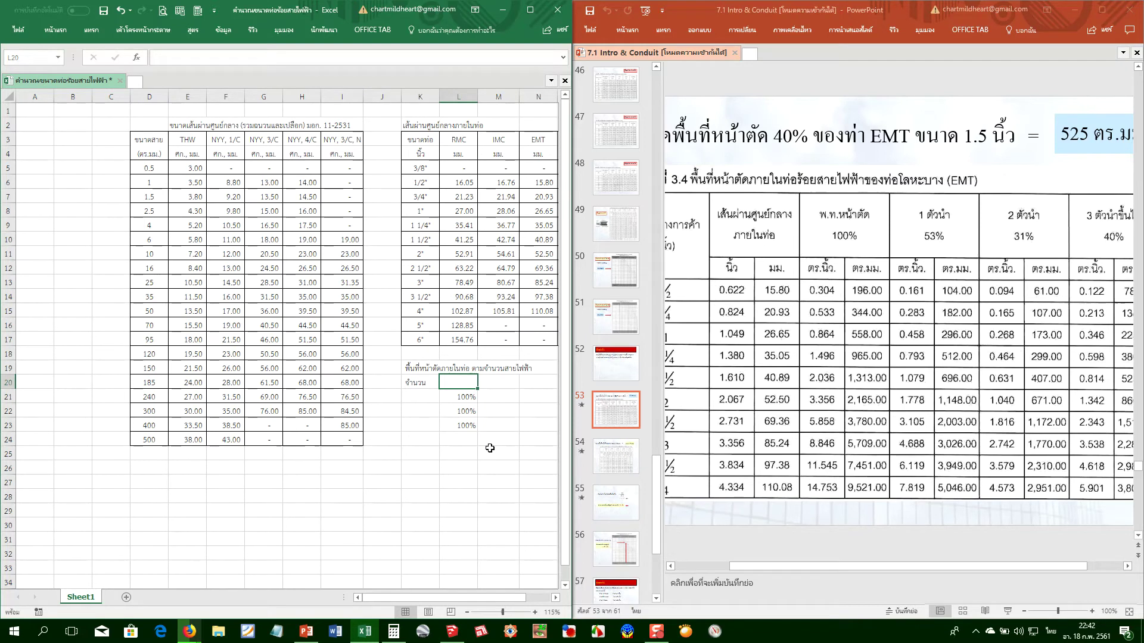
key(Down)
key(Down)
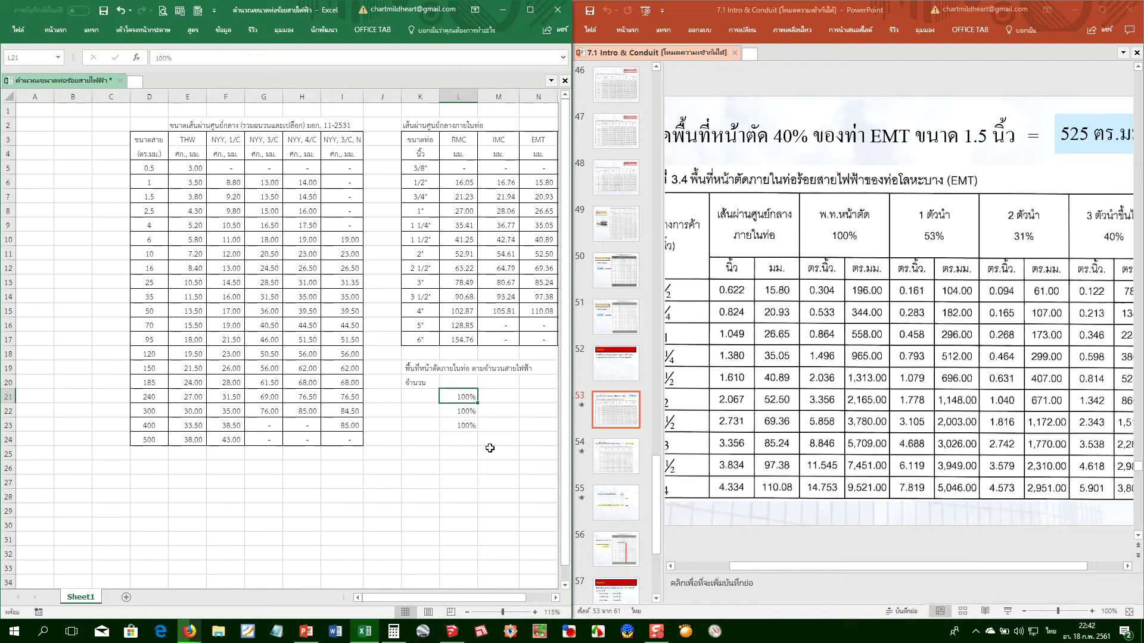
Fill the percentage row L21:O21 with 100%, 53%, 31% and 40%
key(ctrl+c)
key(Right)
key(Up)
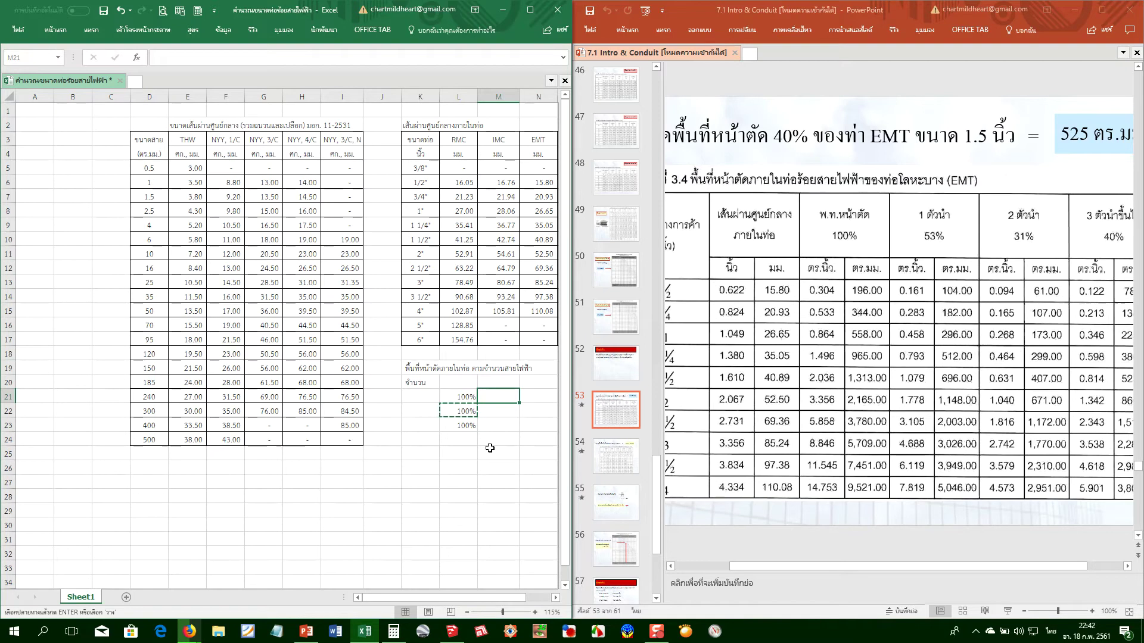
key(Return)
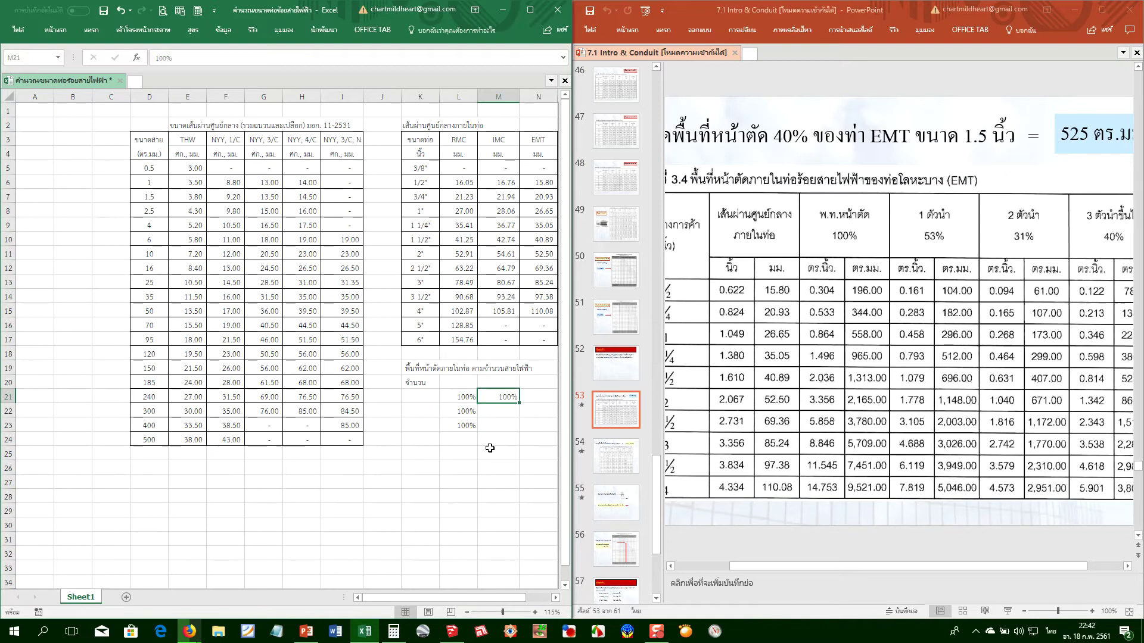
text(53)
key(Tab)
key(Left)
key(ctrl+c)
key(Right)
key(shift+Right)
key(Return)
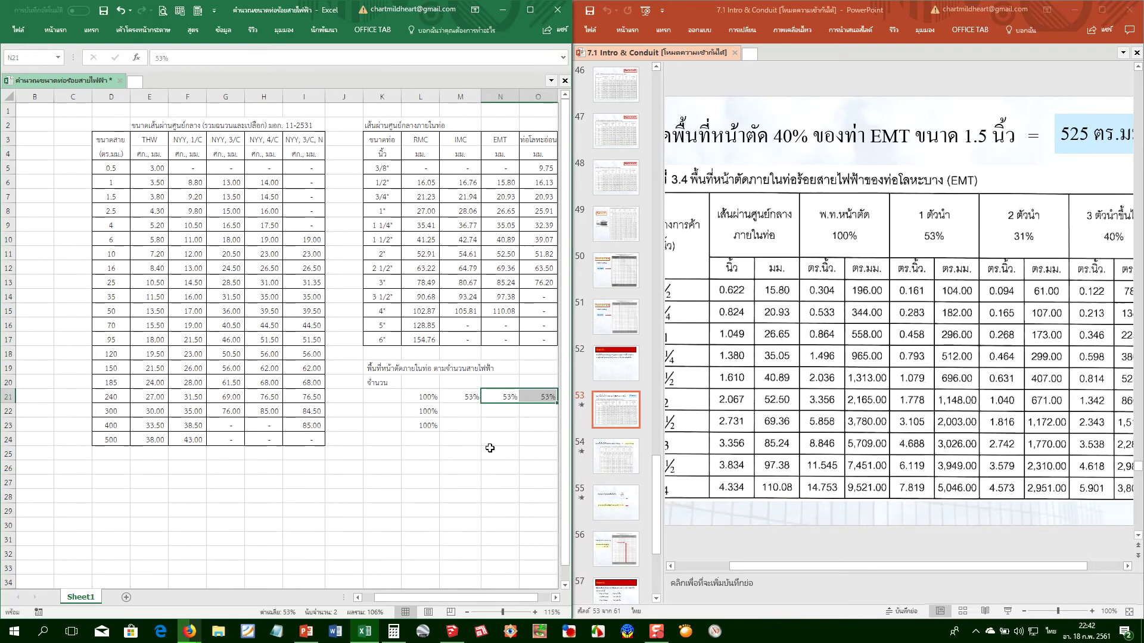
text(31)
key(Tab)
text(40)
key(Up)
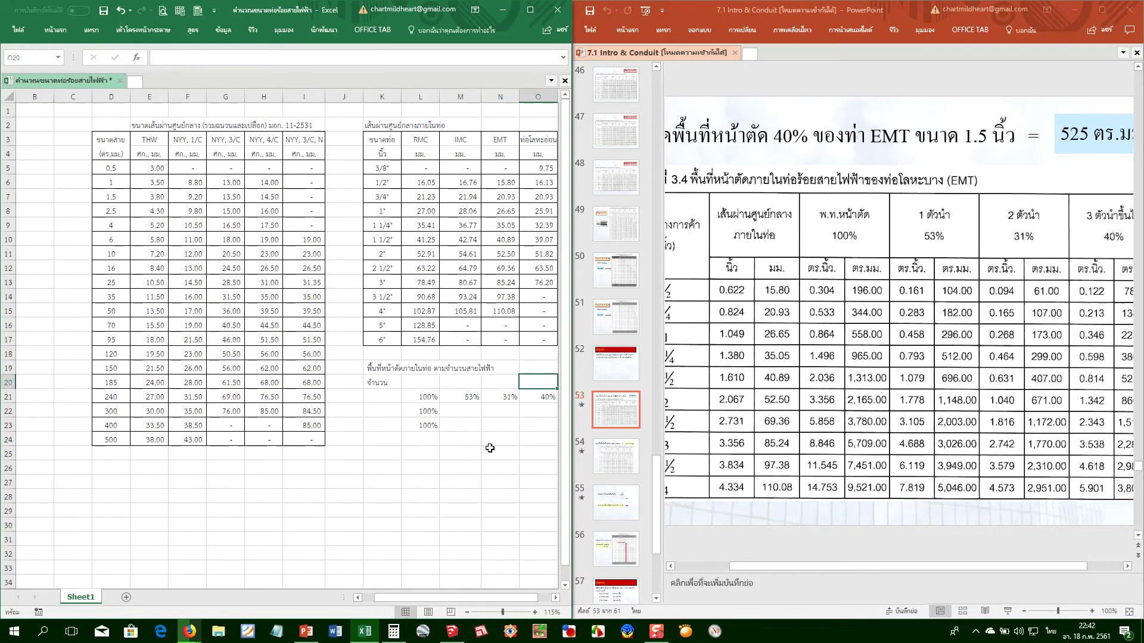
Enter headings พื้นที่รวม, 1 ตัวนำ, 2 ตัวนำ and 3 ตัวนำขึ้นไป in L20:O20
text(3 ตัว)
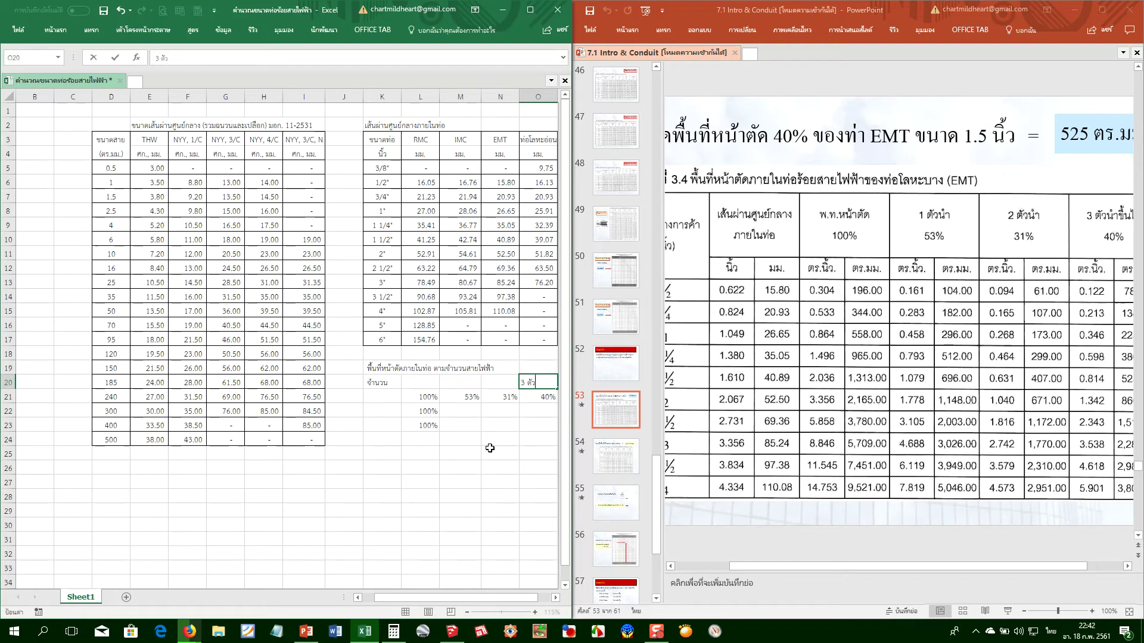
text(นำขึ้นไป)
key(Return)
key(Up)
key(Left)
key(Left)
key(Left)
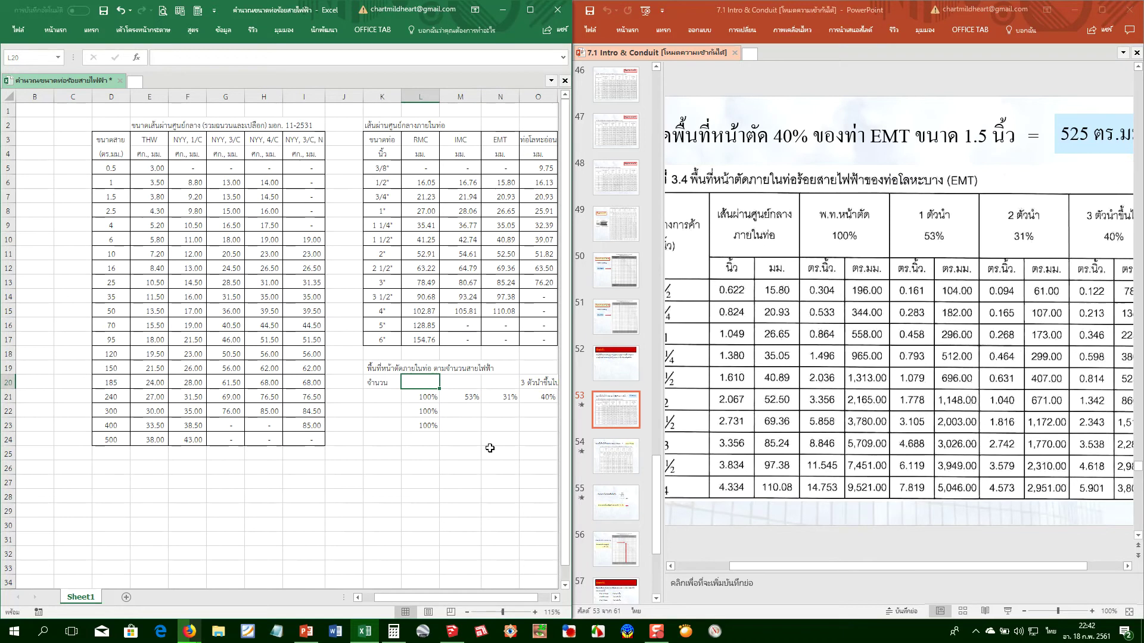
text(พื้นที่รวม)
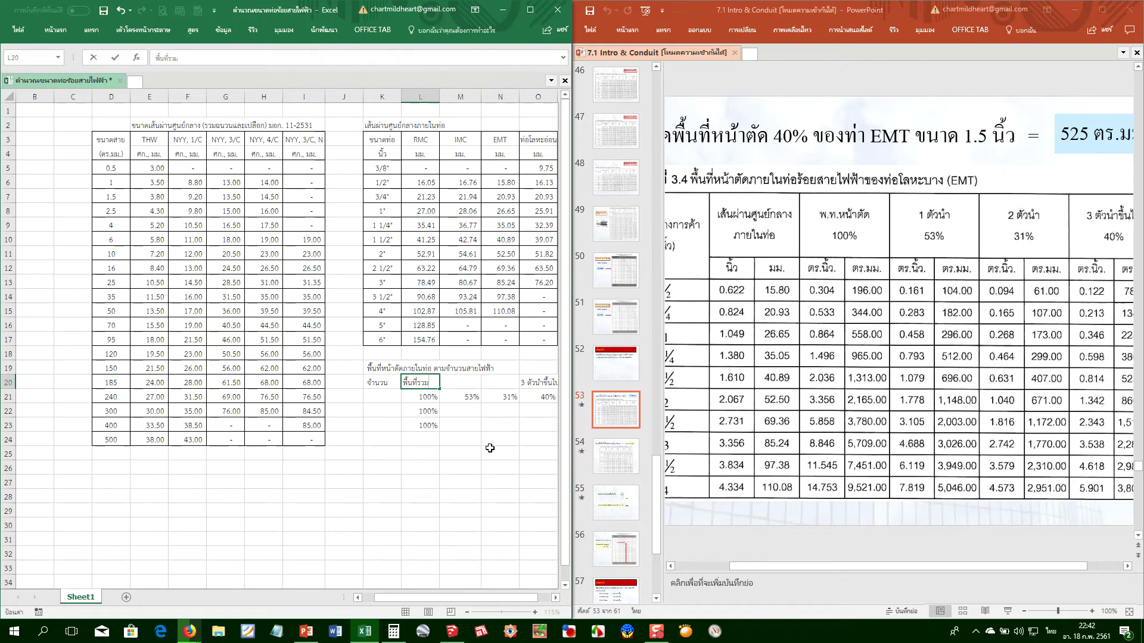
key(Tab)
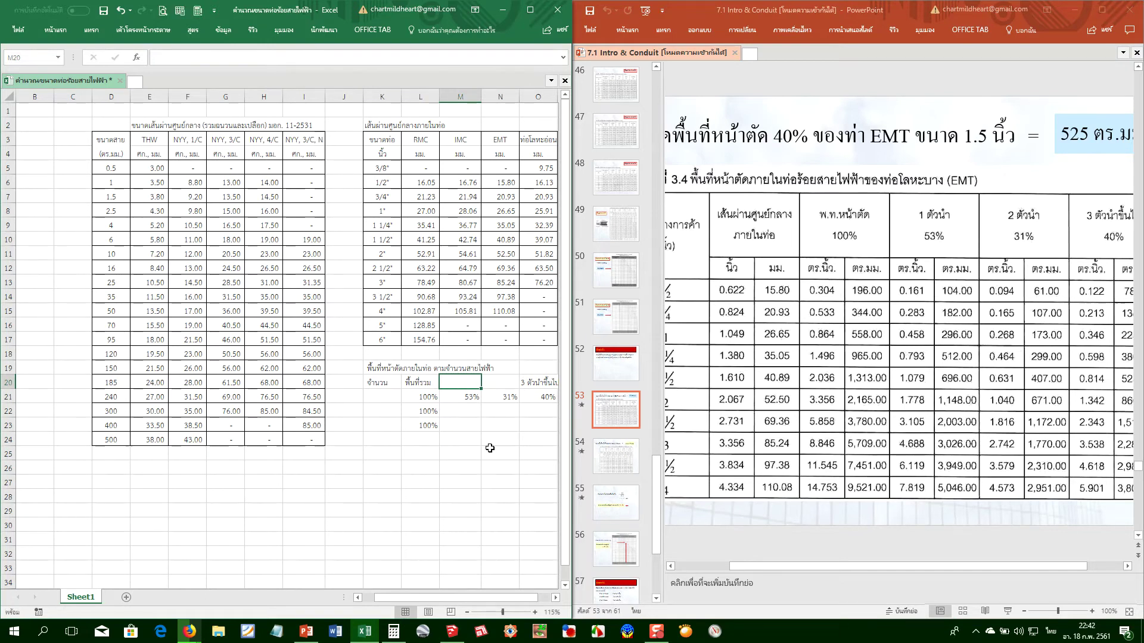
text(1 ตัวนำ)
key(Tab)
text(2 ตัวน)
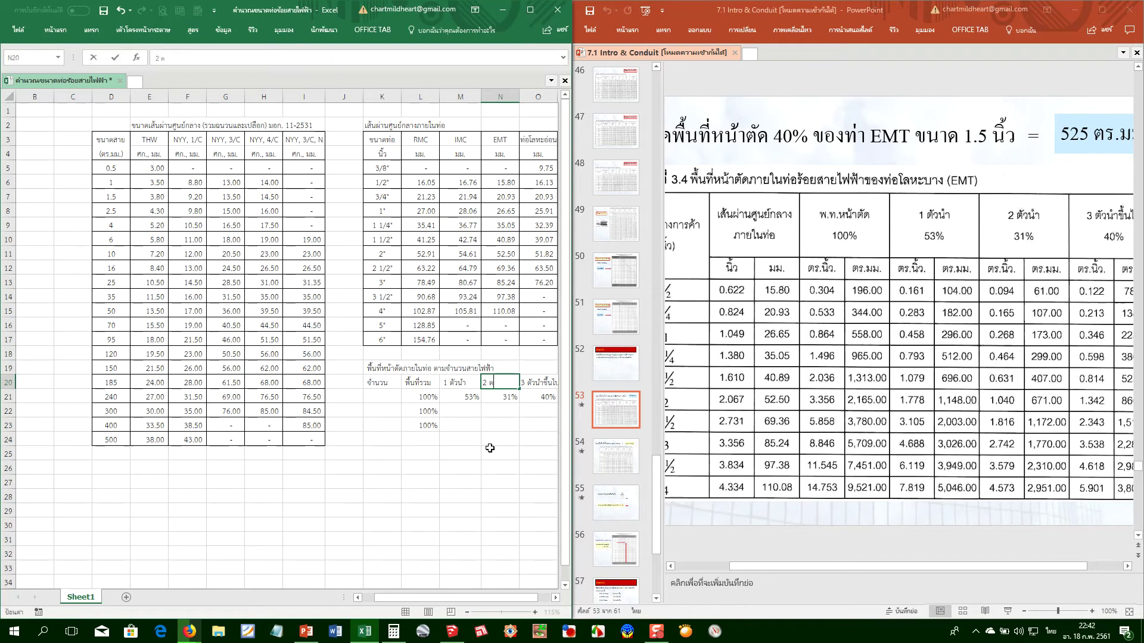
text(ำ)
key(Return)
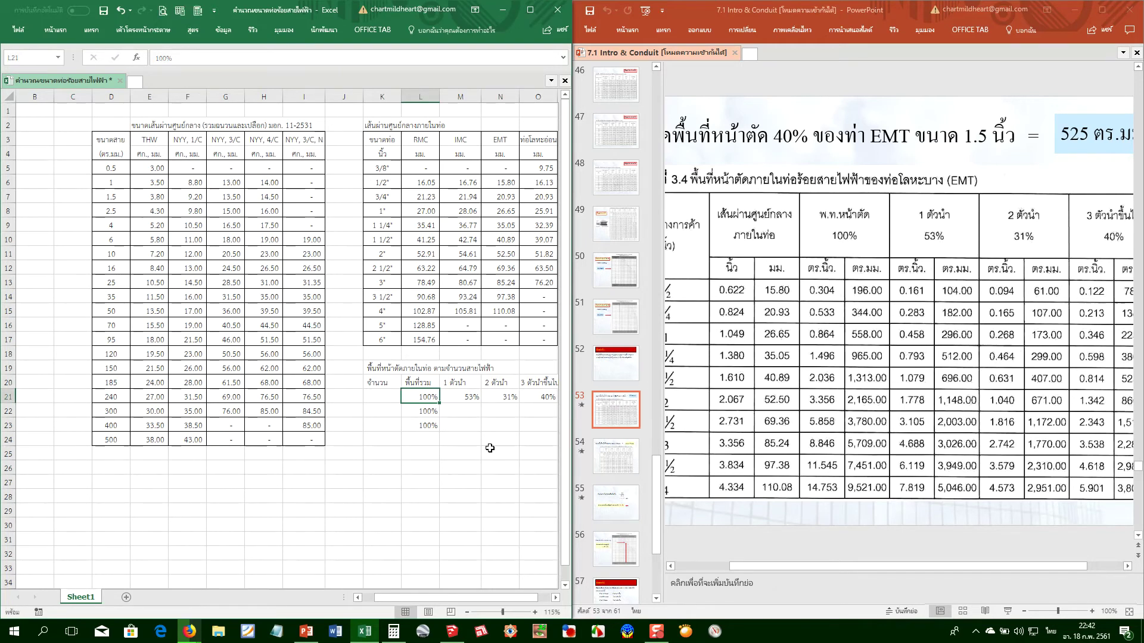
Clear the leftover 100% values from L22:L23
key(Down)
key(Right)
key(ctrl+c)
key(Left)
key(shift+Down)
key(Escape)
key(Delete)
key(Up)
key(Left)
key(Up)
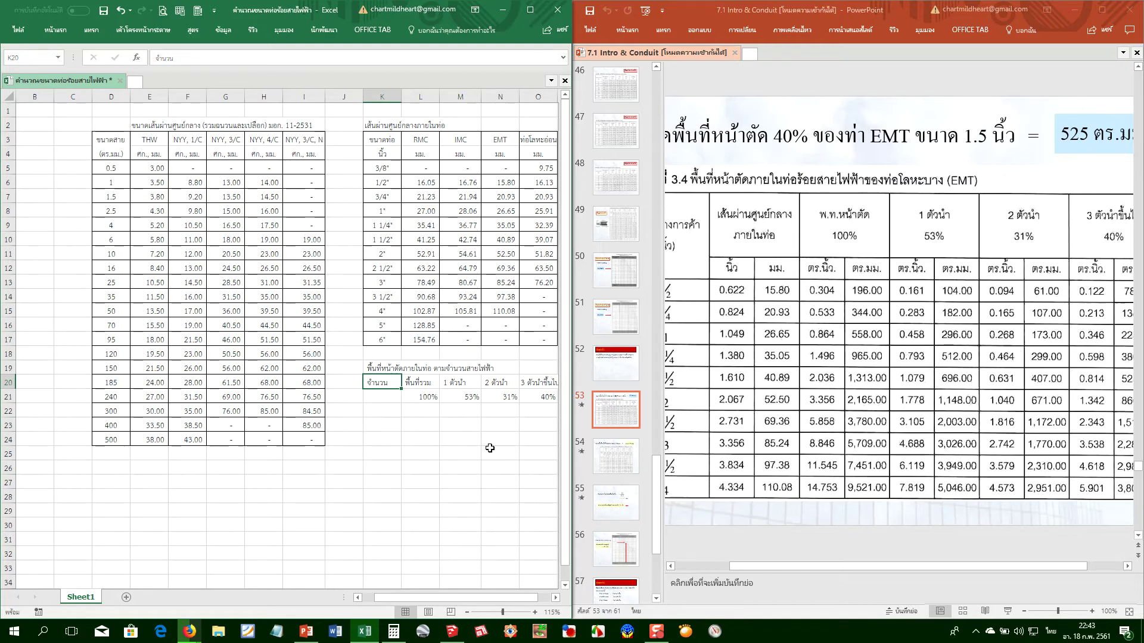
Label K21 ร้อยละ and select the whole fill table K20:O21
key(Down)
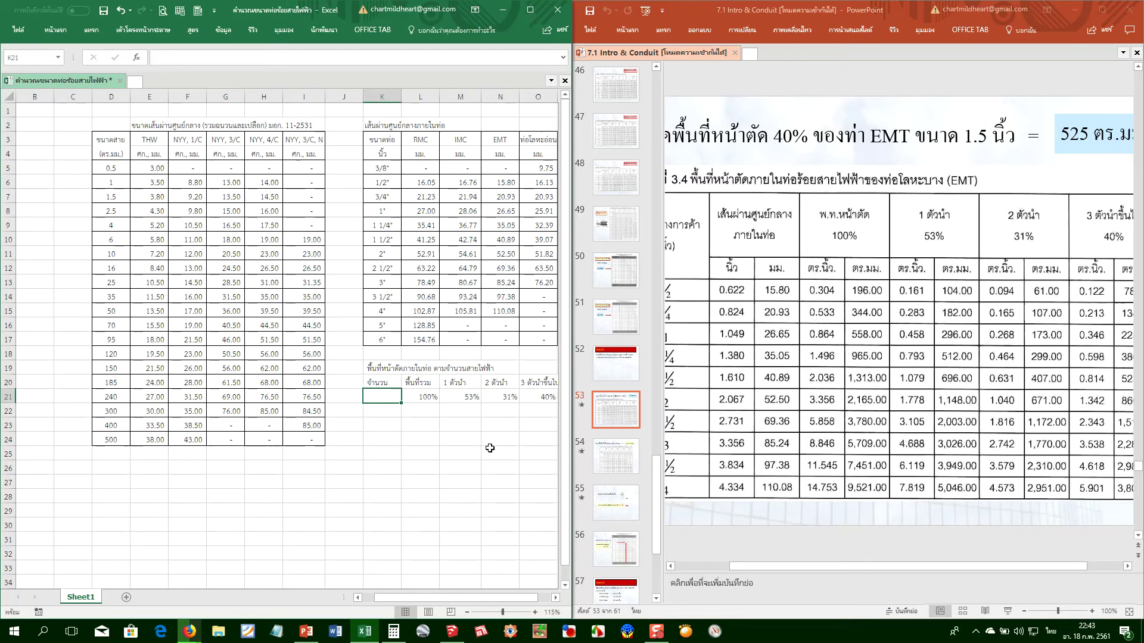
text(ร้อยละ)
key(Return)
key(Up)
key(Up)
key(shift+Down)
key(shift+Right)
key(shift+Right)
key(shift+Right)
key(shift+Right)
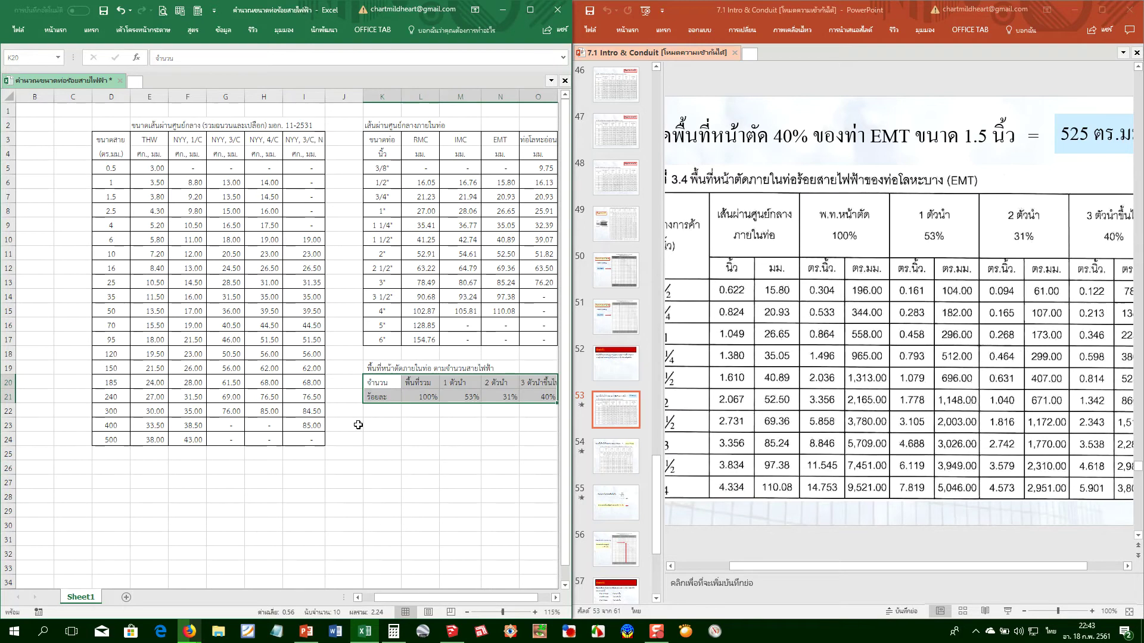
Apply All Borders to K20:O21 and centre the headings in L20:O20
click(55, 29)
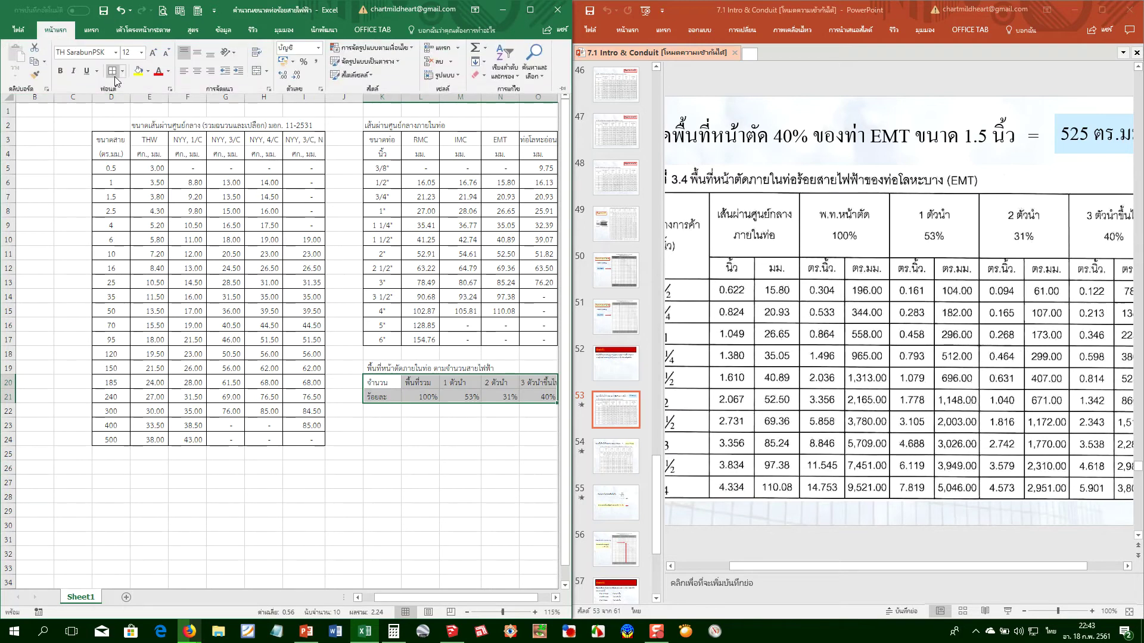
click(448, 382)
click(420, 383)
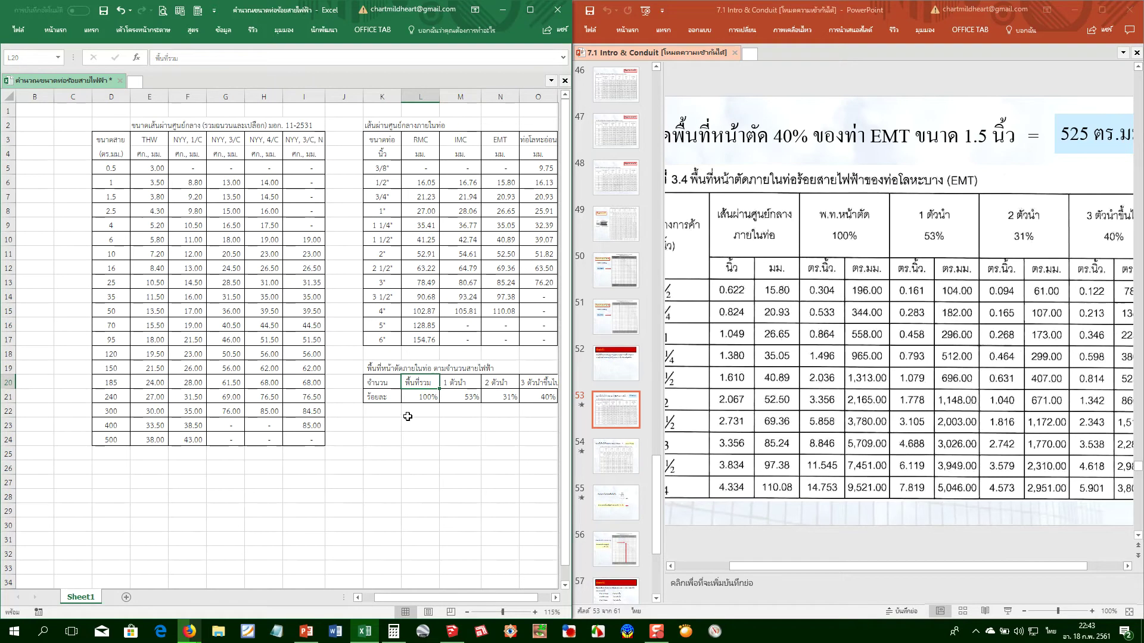
drag(428, 383, 538, 383)
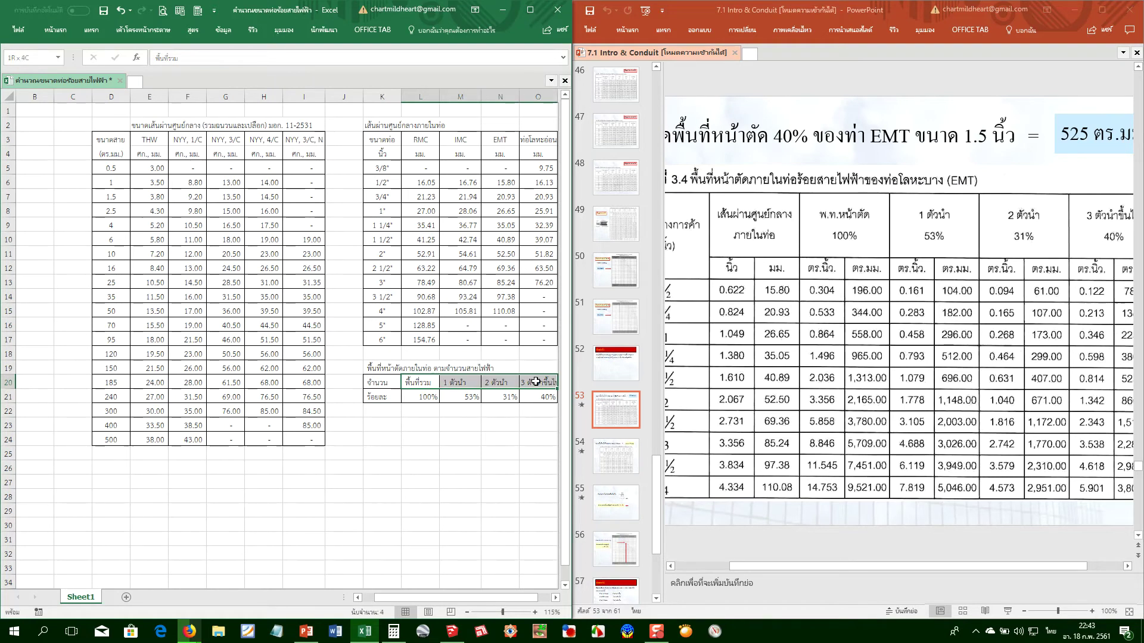
click(56, 30)
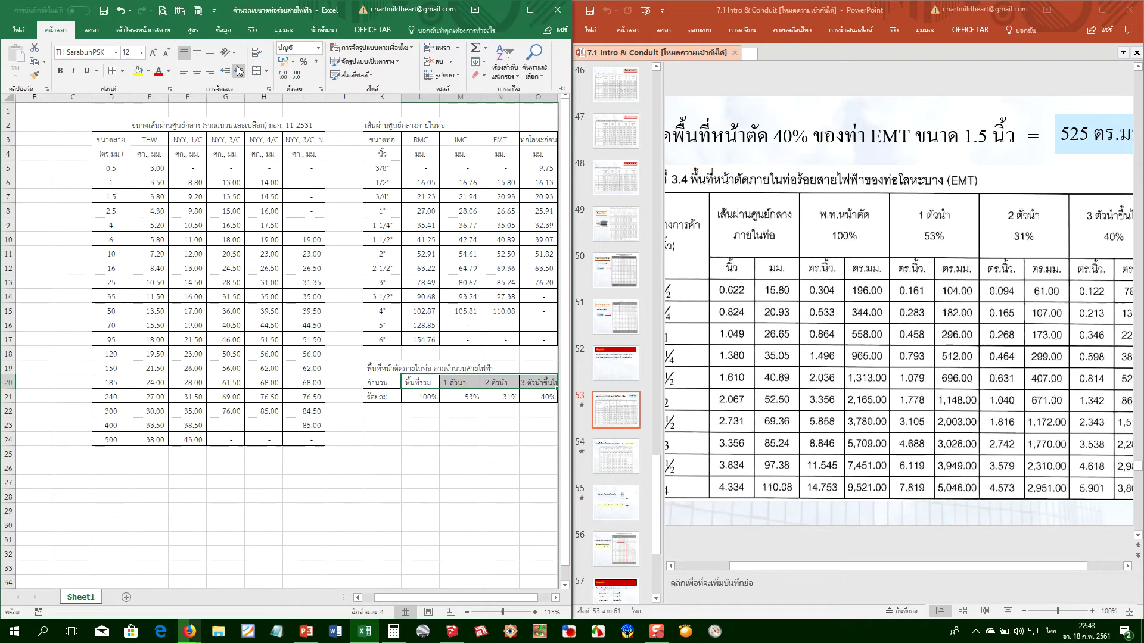
click(197, 69)
click(420, 437)
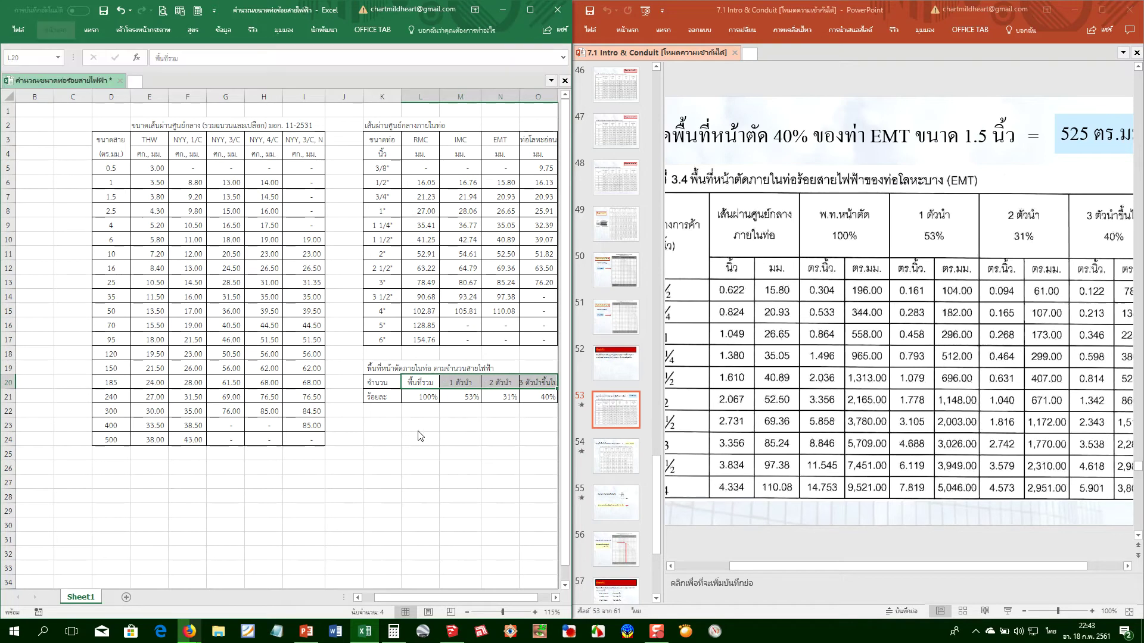
click(259, 327)
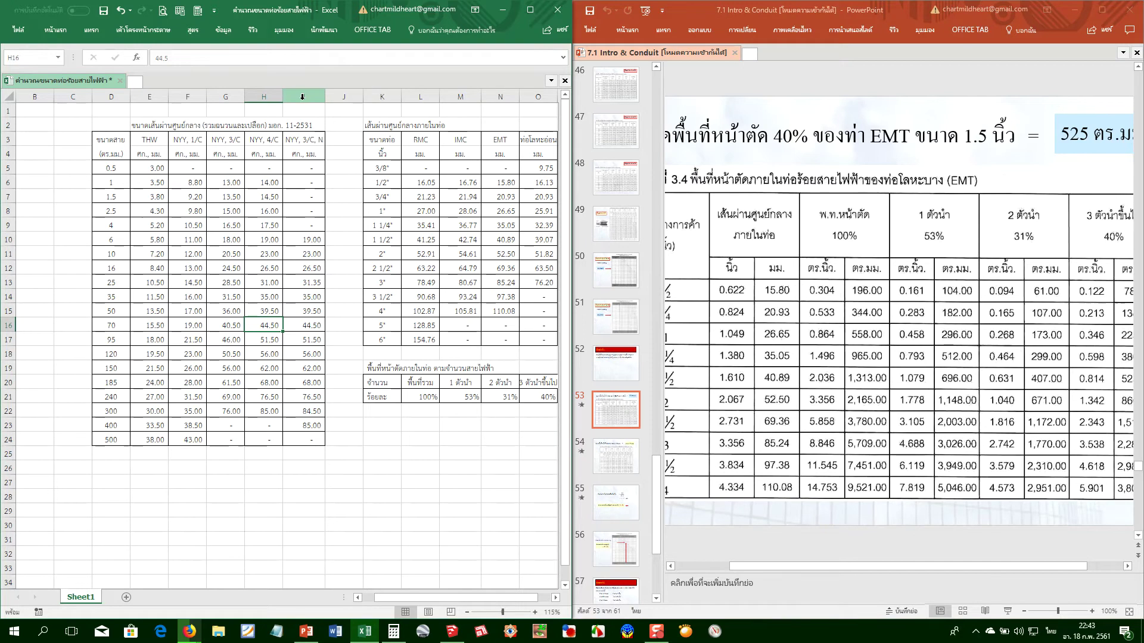
Duplicate the NYY, 3/C, N column by inserting its copy as column J
click(301, 96)
key(ctrl+c)
click(345, 97)
right_click(345, 97)
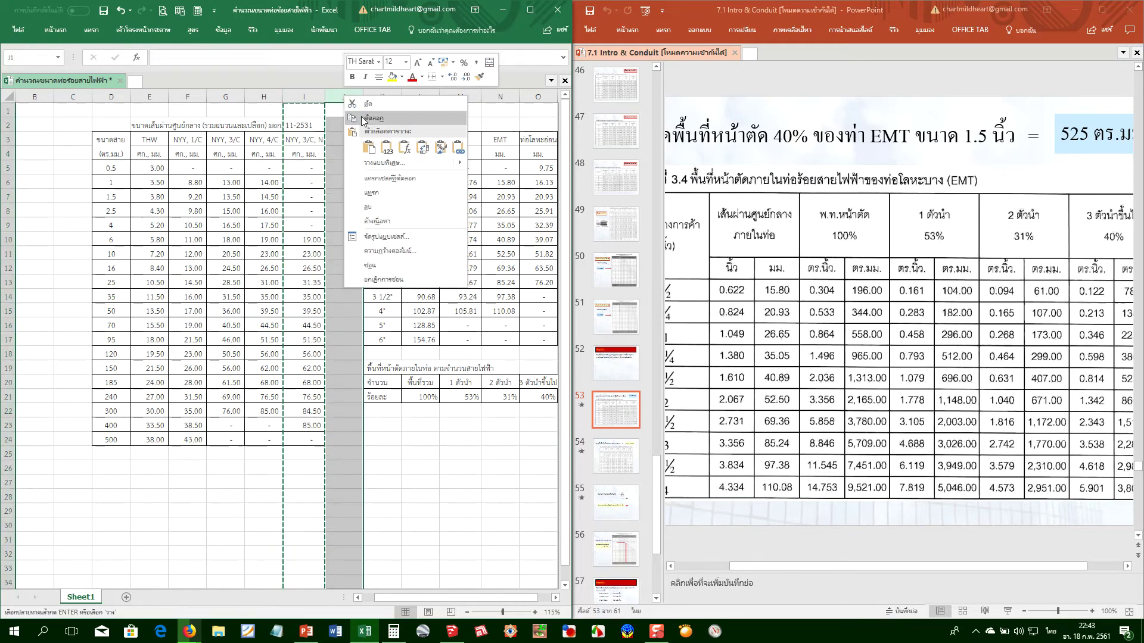
click(298, 102)
click(299, 96)
right_click(299, 96)
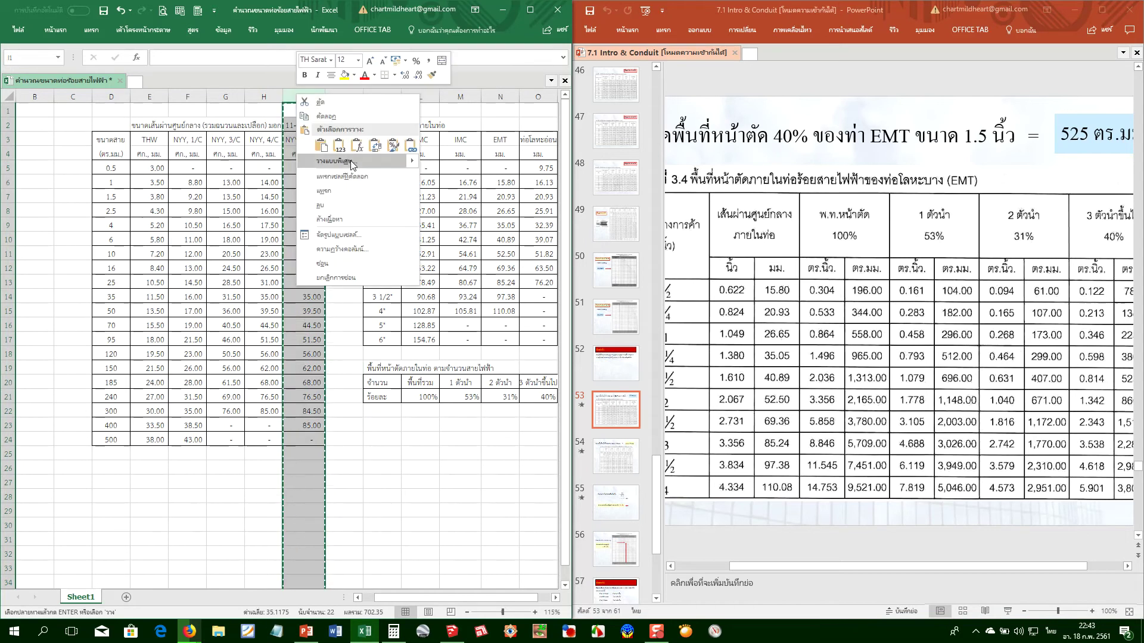
click(349, 177)
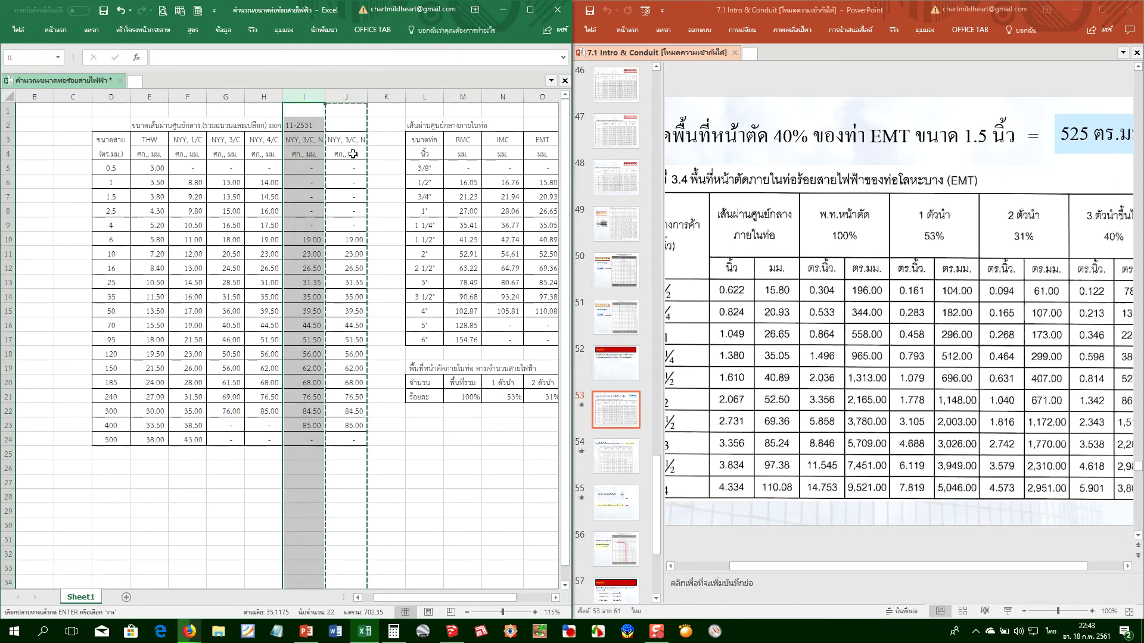
click(348, 149)
click(341, 137)
key(Escape)
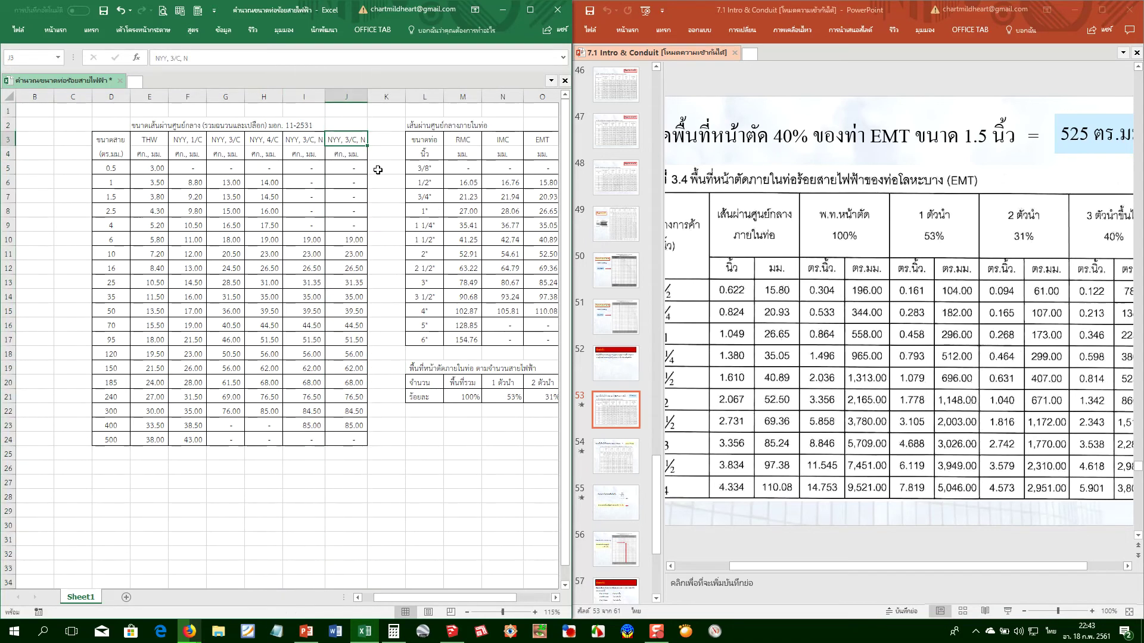
Rename the new column's header in J3 to XLPE
key(alt+shift)
key(F2)
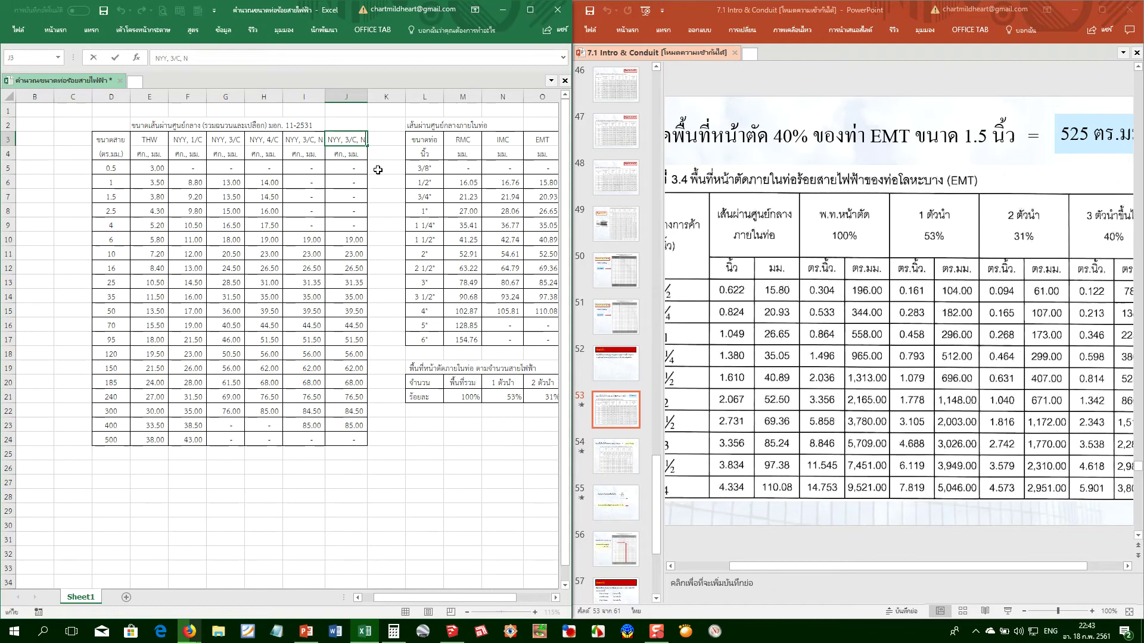
key(shift+Home)
text(PL)
key(BackSpace)
key(BackSpace)
text(XLPE)
key(Return)
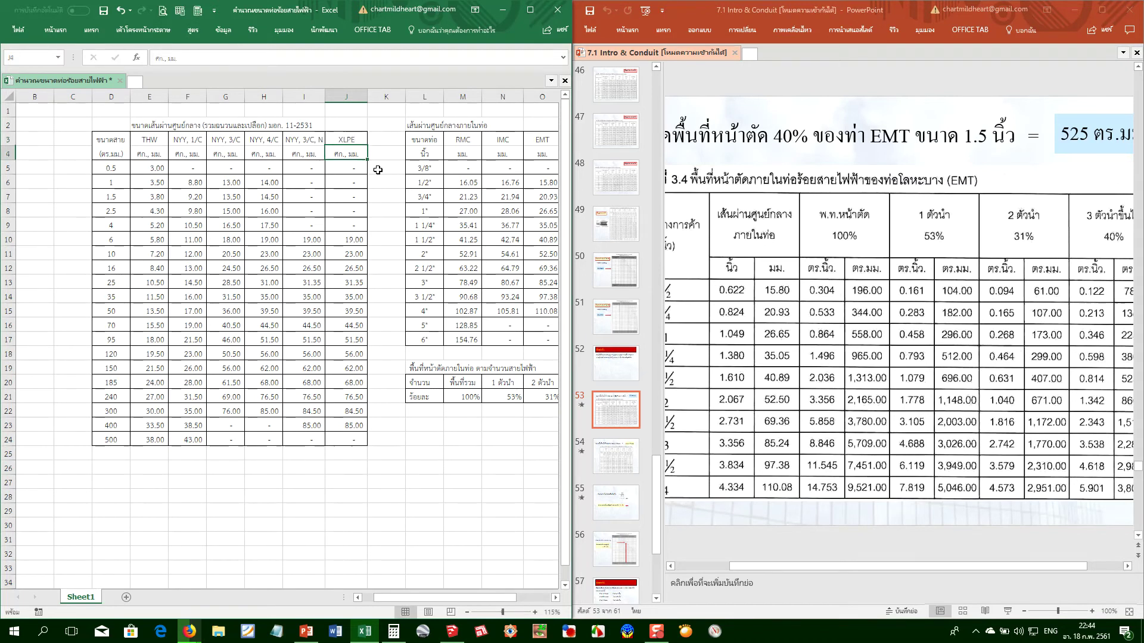
Fill J10:J24 with 0 so the XLPE entries show as dashes
key(Down)
key(Down)
key(Down)
key(Down)
key(Down)
key(Down)
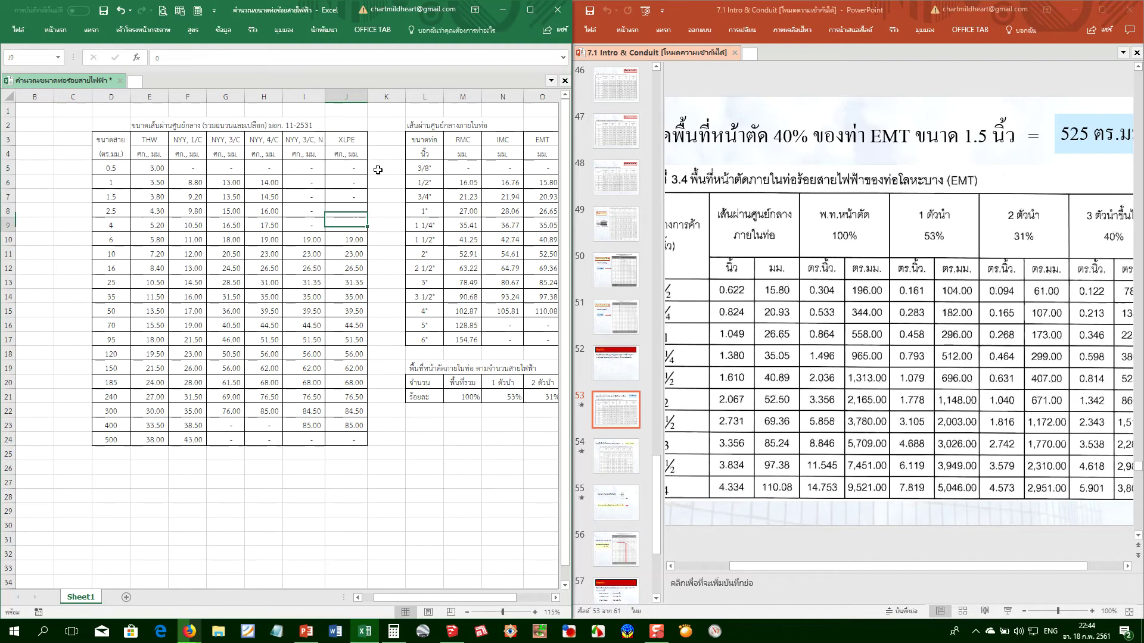
key(shift+Down)
key(shift+Down)
key(shift+Down)
key(shift+Down)
key(shift+Down)
key(shift+Down)
key(shift+Down)
key(shift+Down)
key(shift+Down)
key(shift+Down)
key(shift+Down)
key(shift+Down)
key(shift+Down)
key(shift+Down)
text(0)
key(ctrl+Return)
key(Up)
key(Up)
key(Up)
key(Up)
key(Up)
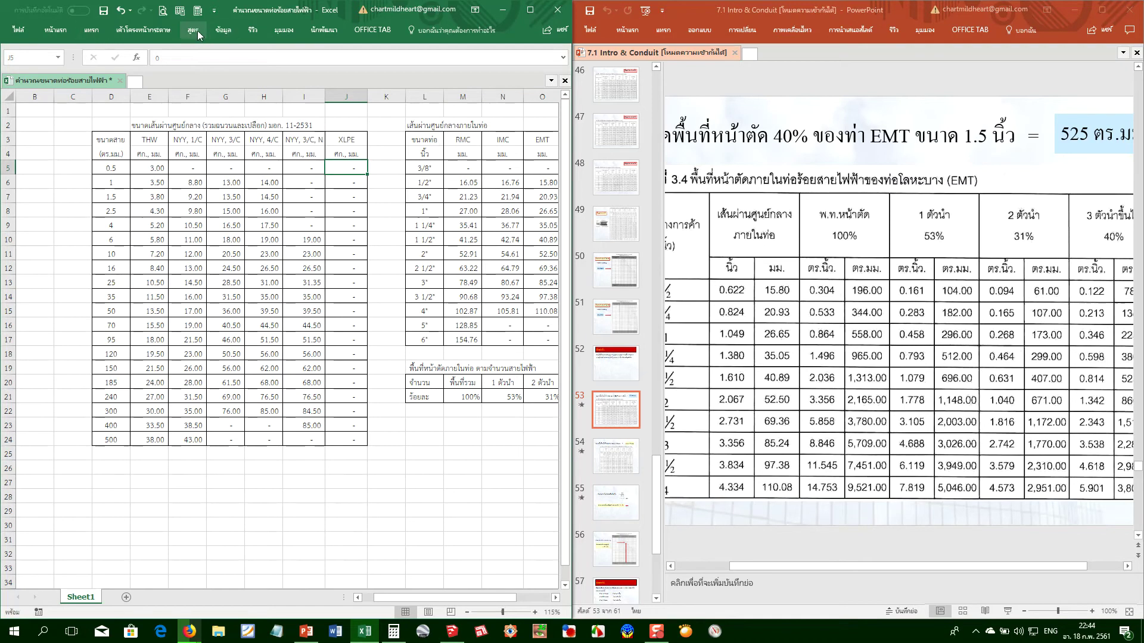
click(114, 168)
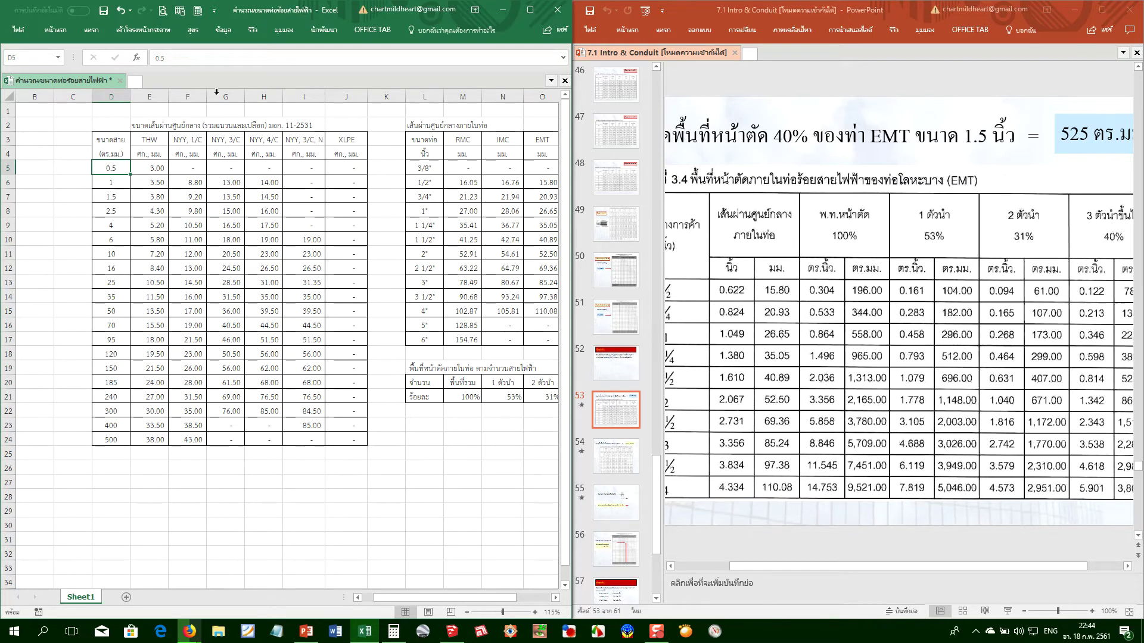
Review the existing defined names, then select the wire table data D5:J24
click(197, 34)
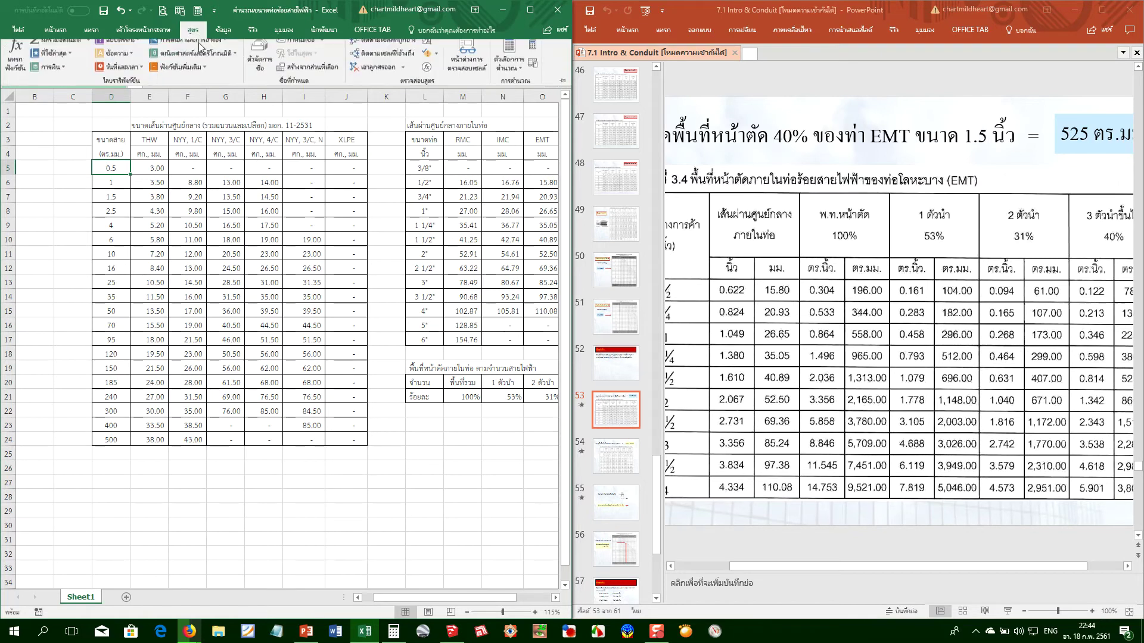
click(255, 72)
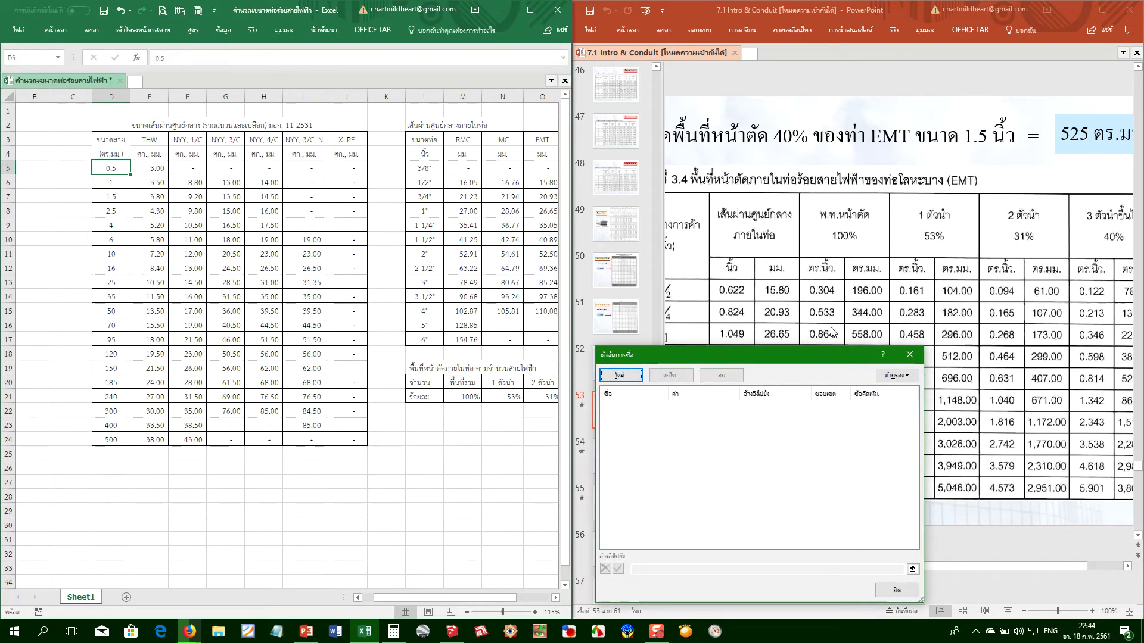
click(909, 354)
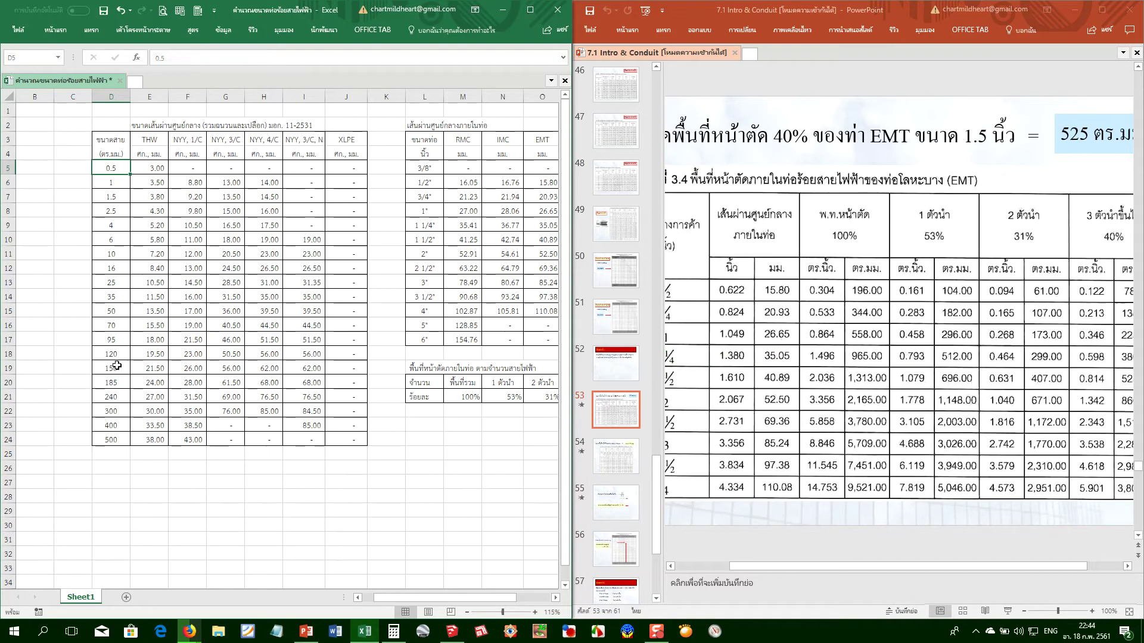
shift+click(346, 440)
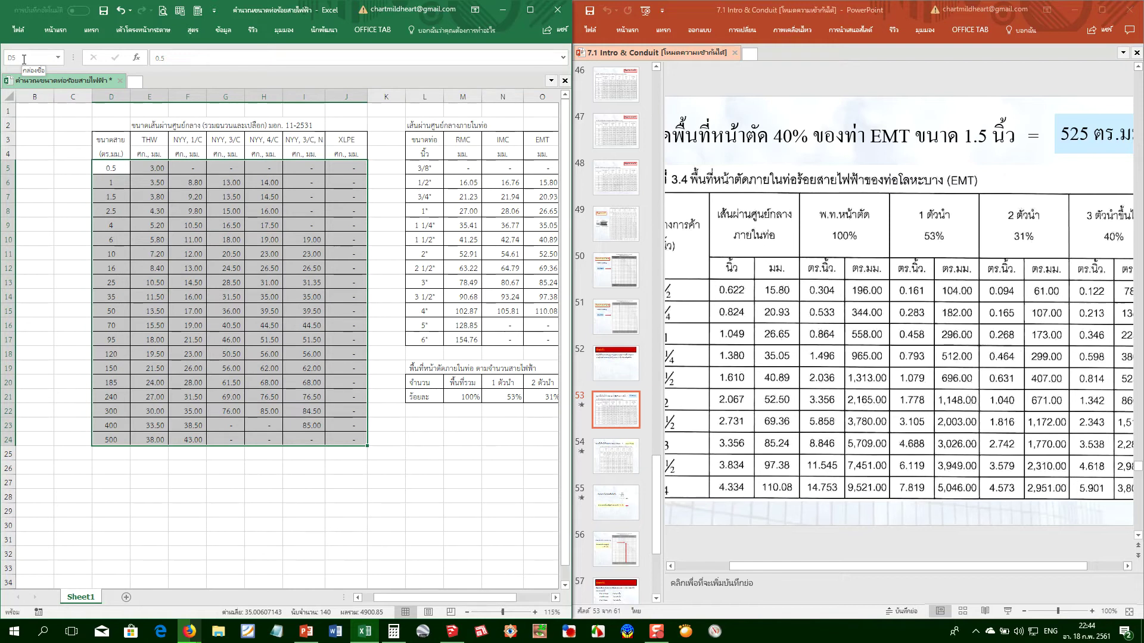
click(24, 59)
Name the range D5:J24 ขนาดสายไฟฟ้าต่างๆ
text(ขนาดสาย)
text(ไฟฟ้า)
text(ต่างๆ)
key(Return)
Name the size column D5:D24 ขนาดสายไฟฟ้า and widen the window to show column P
drag(112, 168, 120, 439)
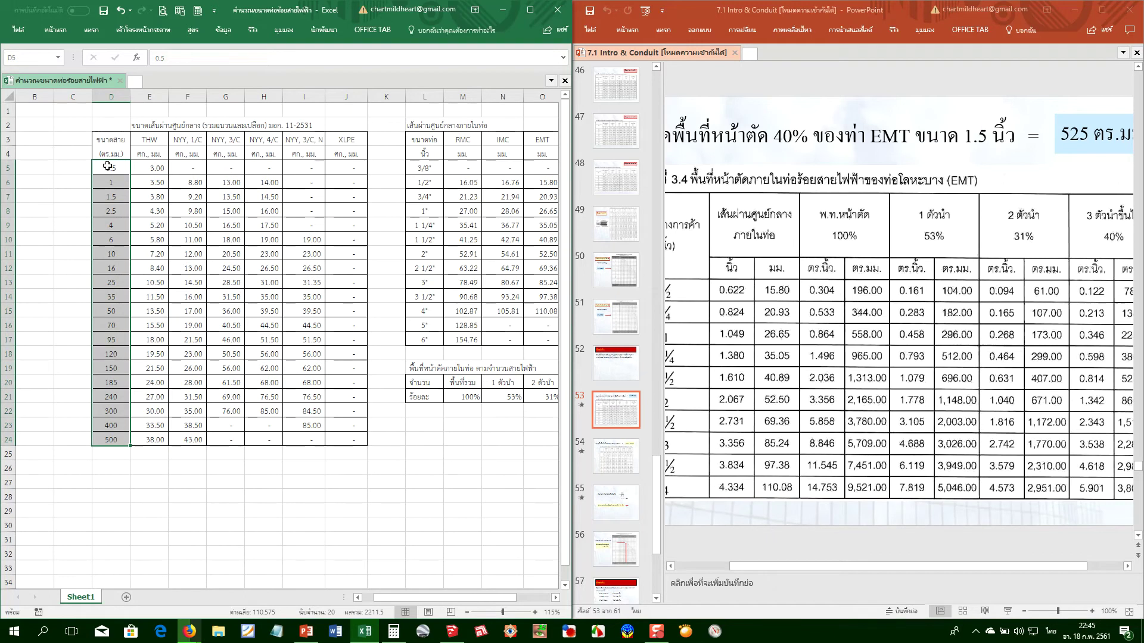
click(23, 57)
text(ขนาดสายไฟฟ้า)
drag(573, 212, 638, 221)
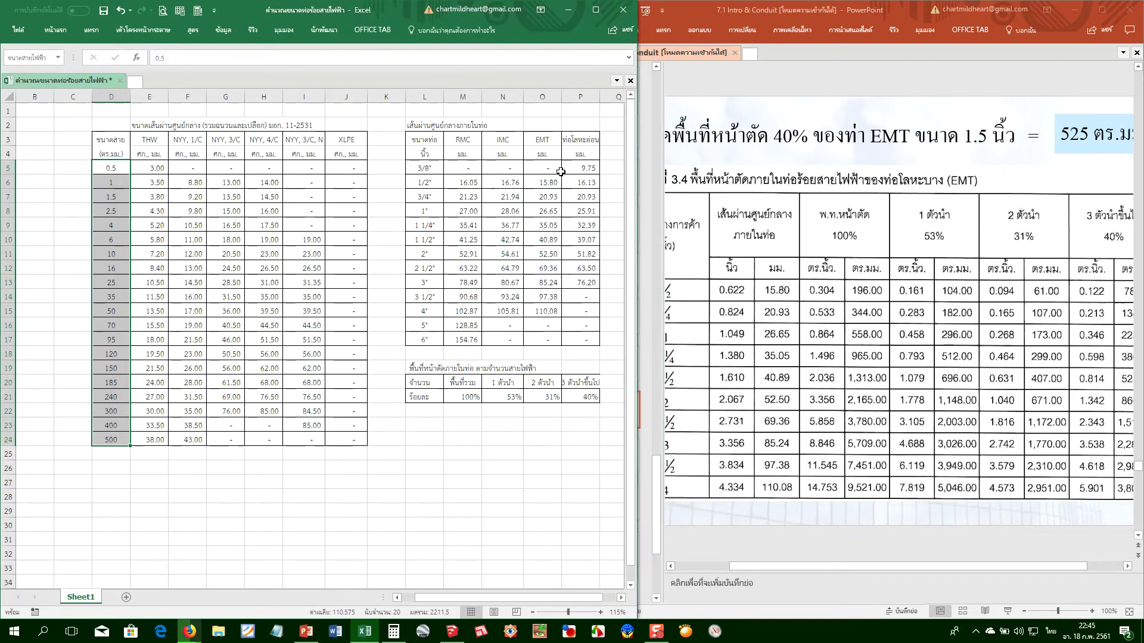
Name the conduit table L5:P17 diaPipe
click(504, 178)
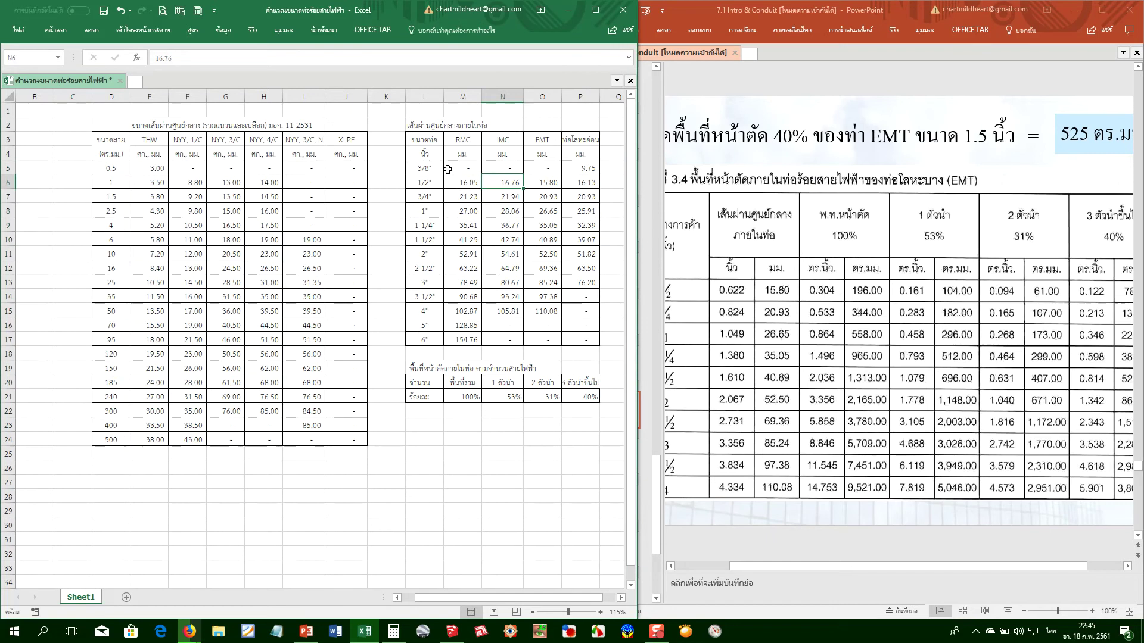
drag(422, 168, 583, 337)
click(35, 58)
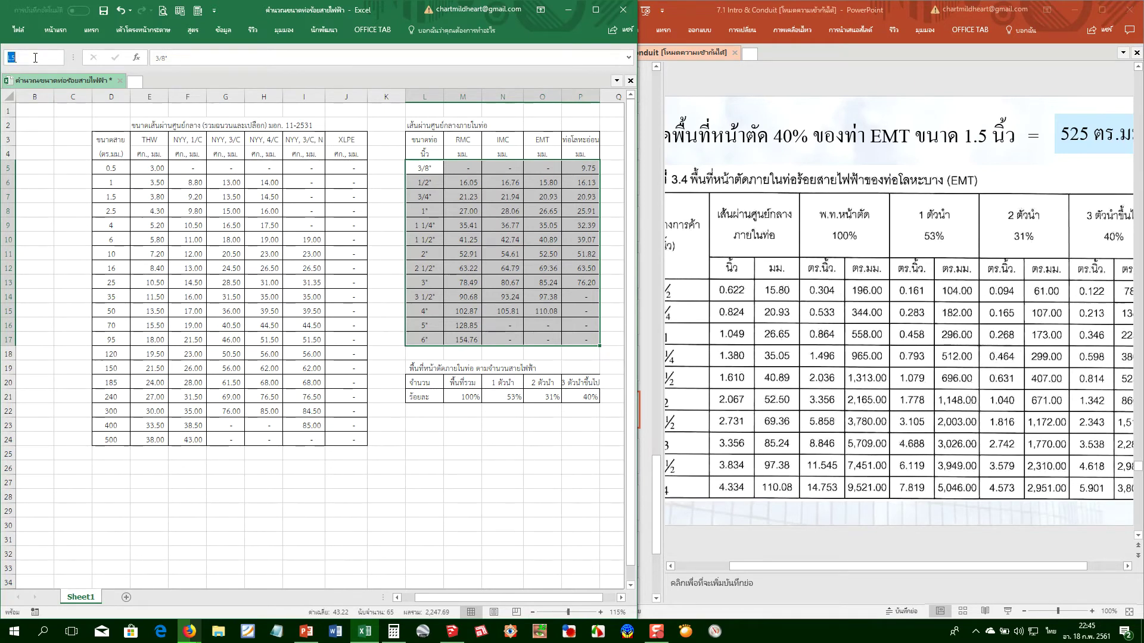
text(สูนย์กลาง)
key(BackSpace)
key(BackSpace)
key(BackSpace)
key(BackSpace)
key(BackSpace)
key(BackSpace)
key(BackSpace)
key(alt+shift)
key(BackSpace)
key(BackSpace)
text(Dia)
key(alt+shift)
key(alt+shift)
text(Fipe)
key(shift+Right)
text(d)
key(Return)
Name the conduit size column L5:L17 ขนาดท่อร้อยสายไฟ
click(443, 180)
drag(430, 167, 429, 336)
click(34, 60)
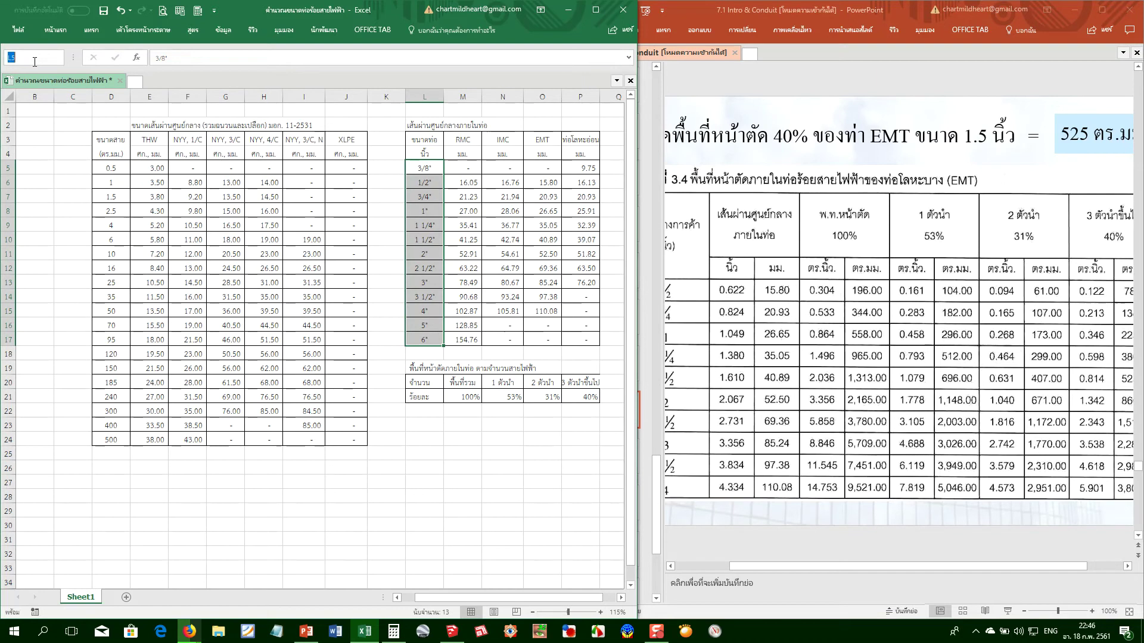
text(ขนาดท่อร้อยสายไฟ)
key(Return)
click(434, 410)
Autofit column P and begin naming the percentage block M20:P21 ร้อยละพื้นที่หน้าตัด
drag(460, 384, 492, 395)
double_click(599, 97)
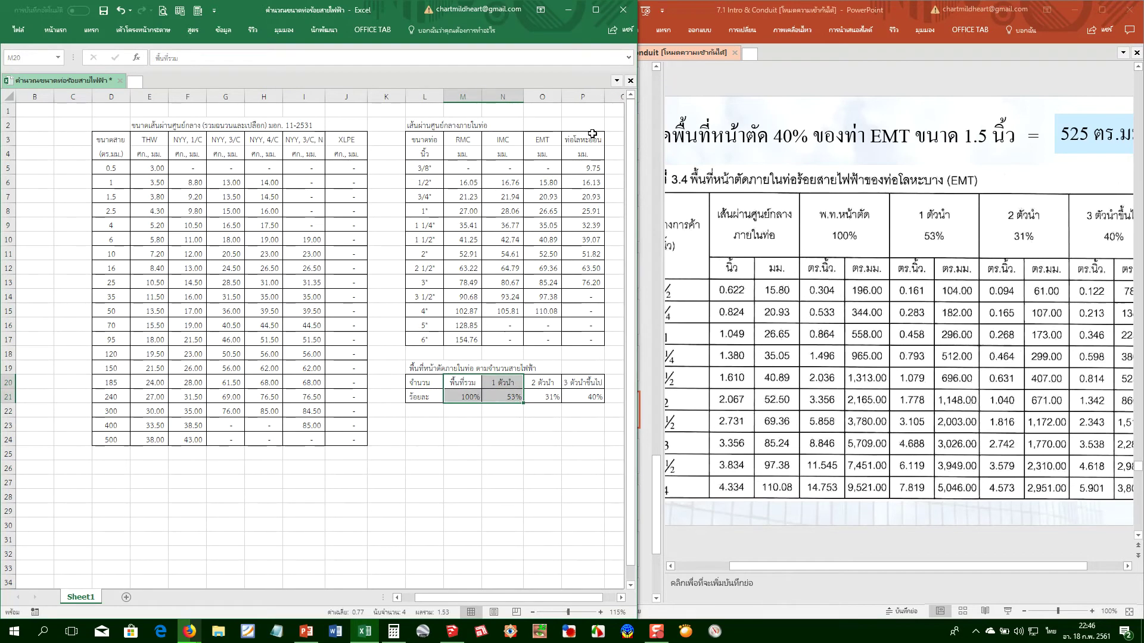
shift+click(589, 393)
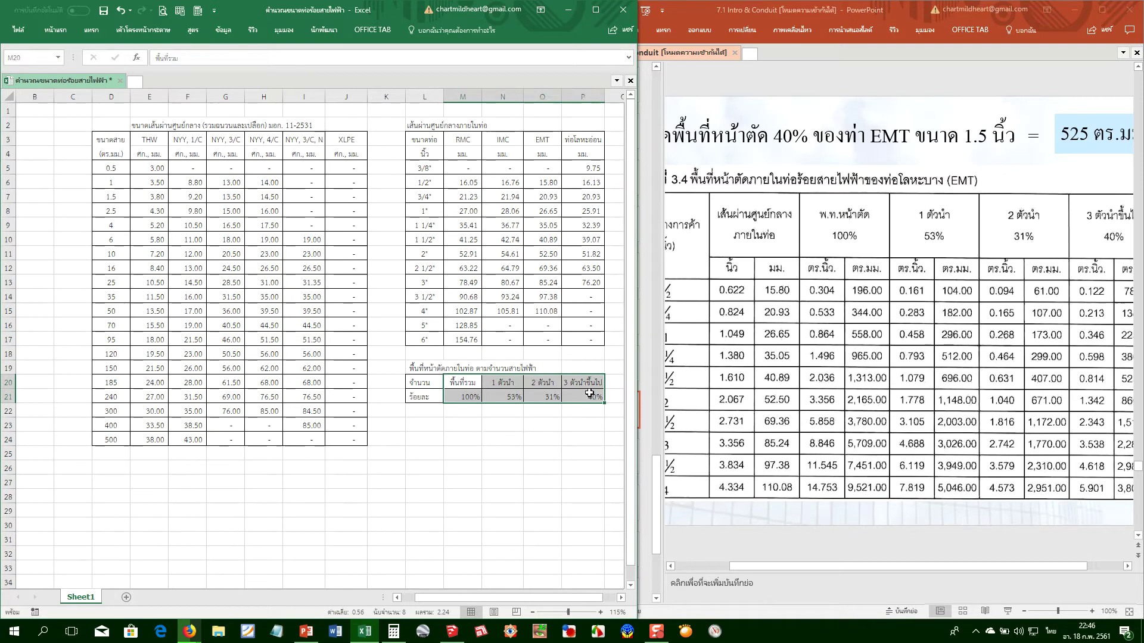
click(31, 58)
text(พื้นที่หน้าตัด)
key(Home)
text(ร้อยละ)
click(448, 434)
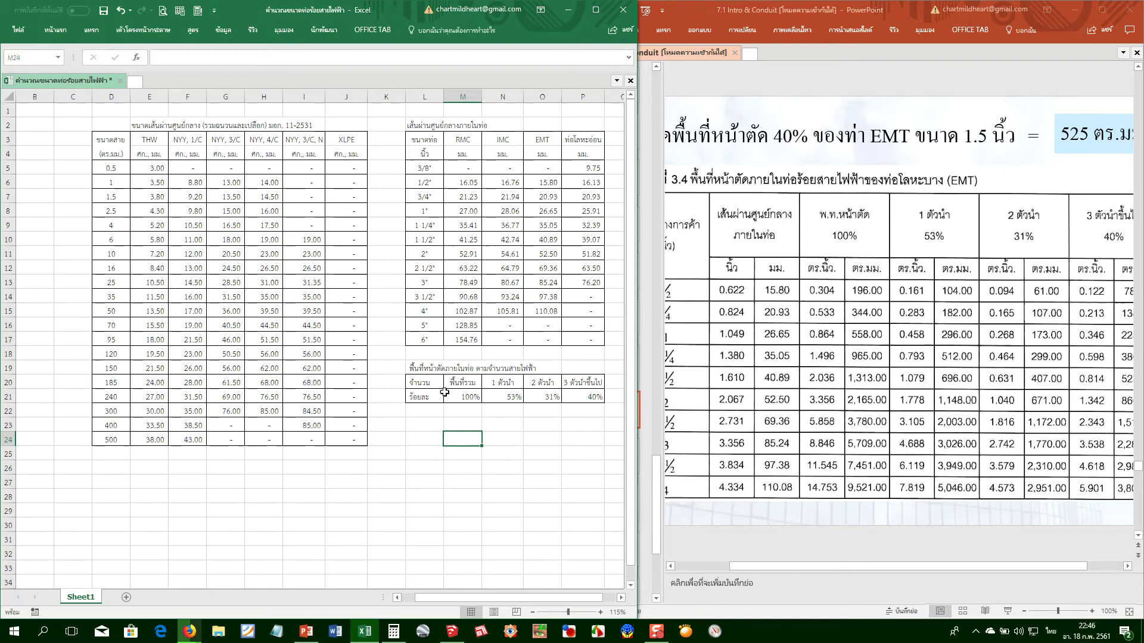
Name the header row M20:P20 จำนวนตัวนำ
click(430, 381)
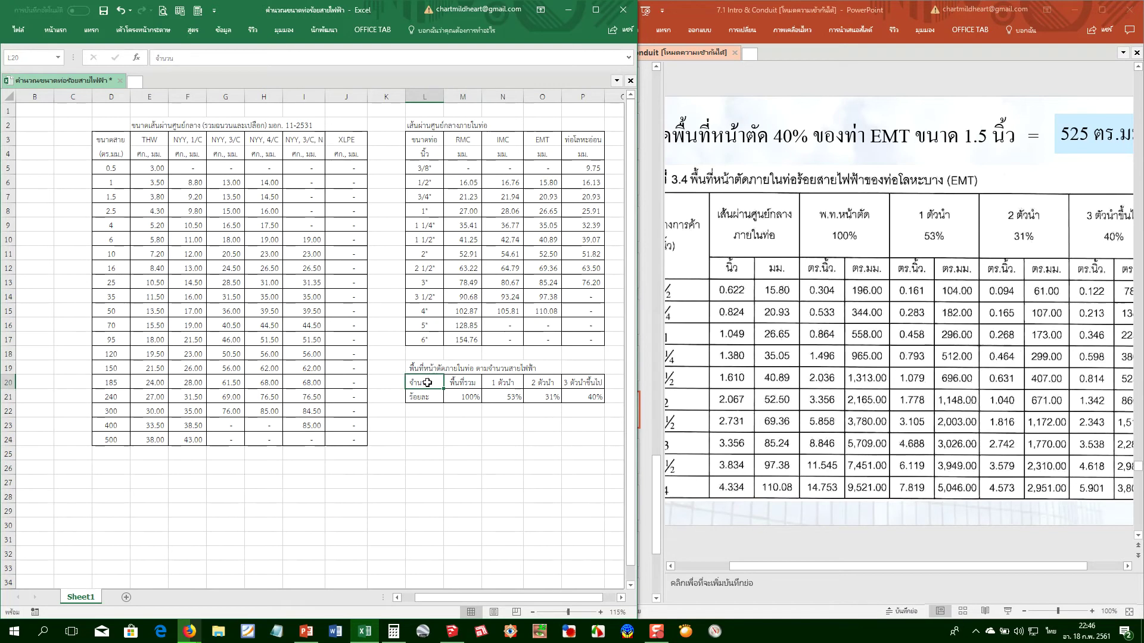
click(469, 383)
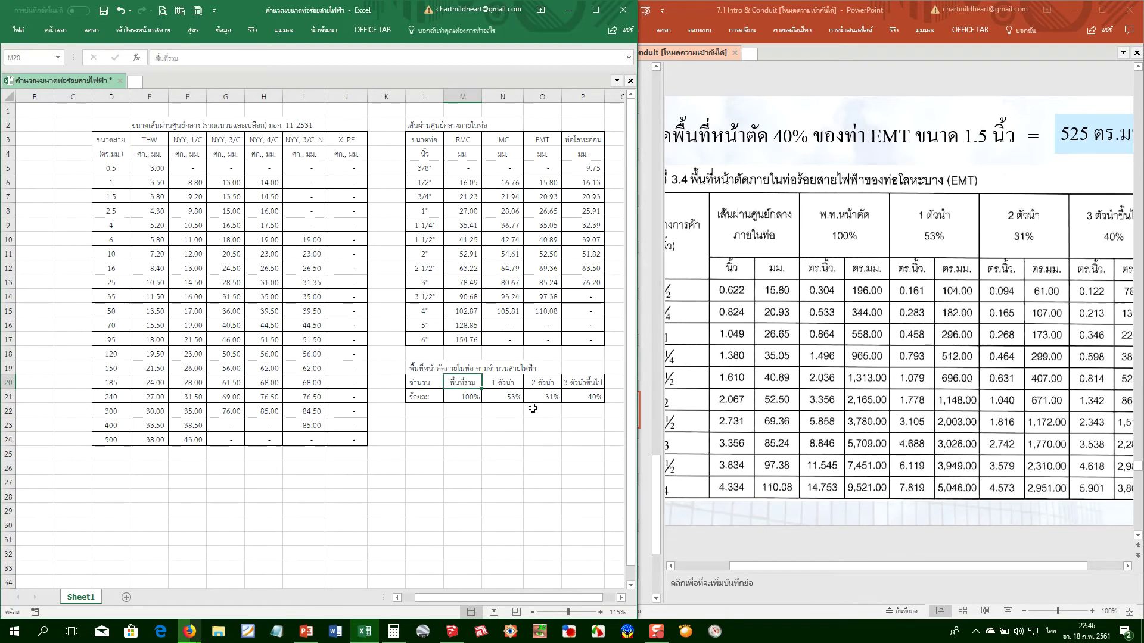
shift+click(600, 386)
click(33, 57)
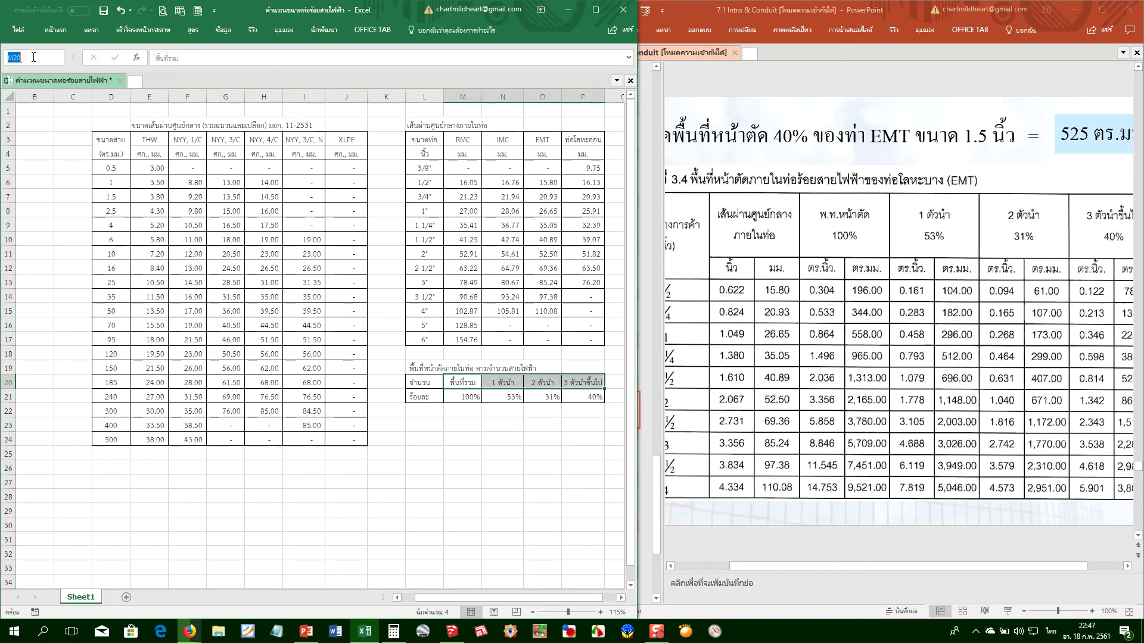
text(จำนวนตัวนำ)
key(Return)
click(286, 340)
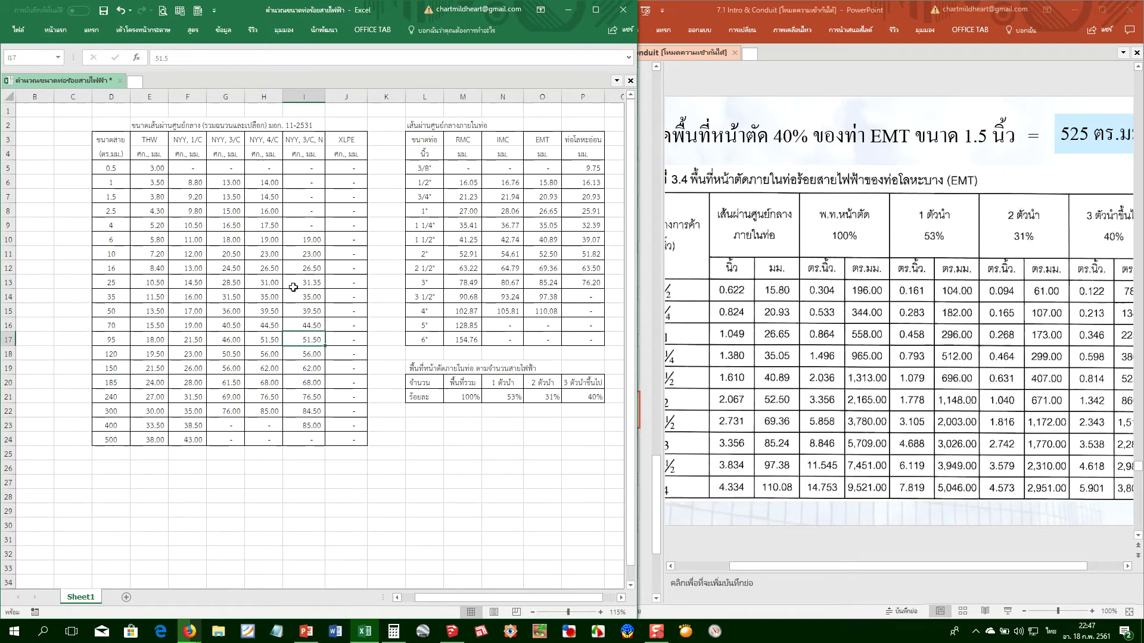
Scroll back to column A and save the workbook with Ctrl+S
scroll(268, 267, left, 1)
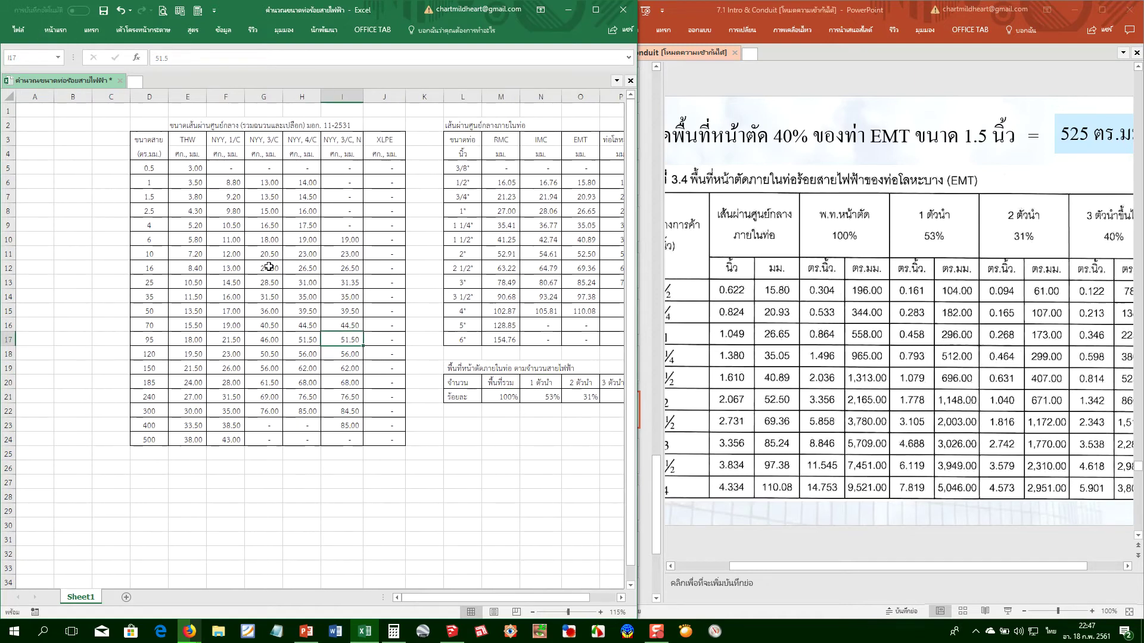
click(82, 167)
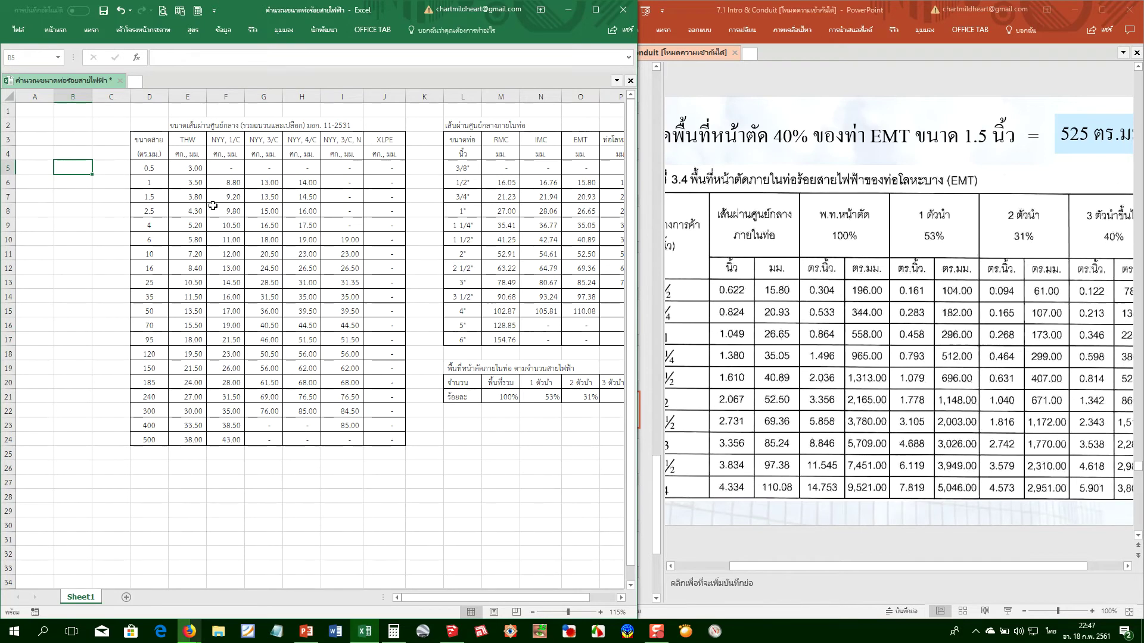
key(ctrl+s)
click(159, 197)
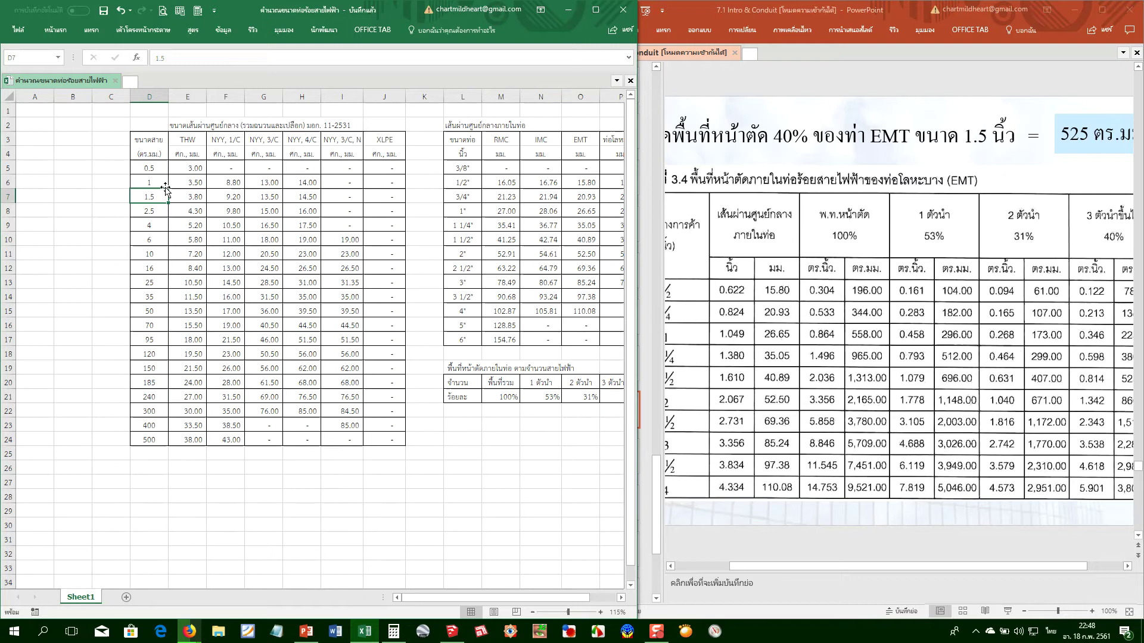
View PowerPoint slide 58's THW cross-section example, then return to Excel cell A3
click(777, 298)
scroll(777, 300, down, 3)
scroll(777, 301, down, 10)
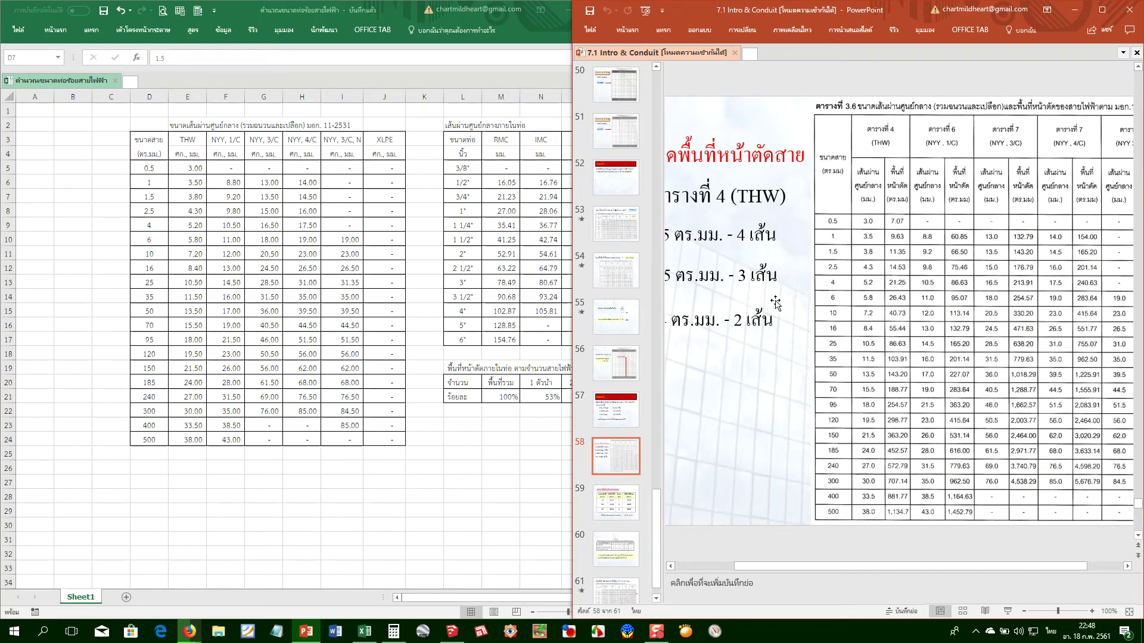
drag(760, 566, 713, 566)
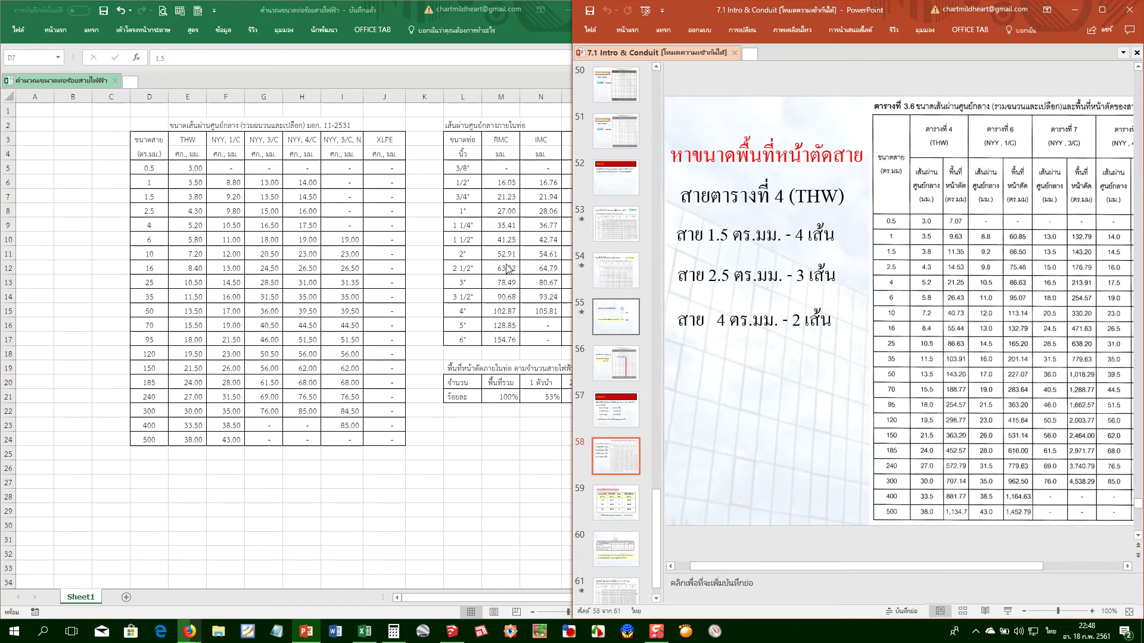
click(73, 149)
click(47, 139)
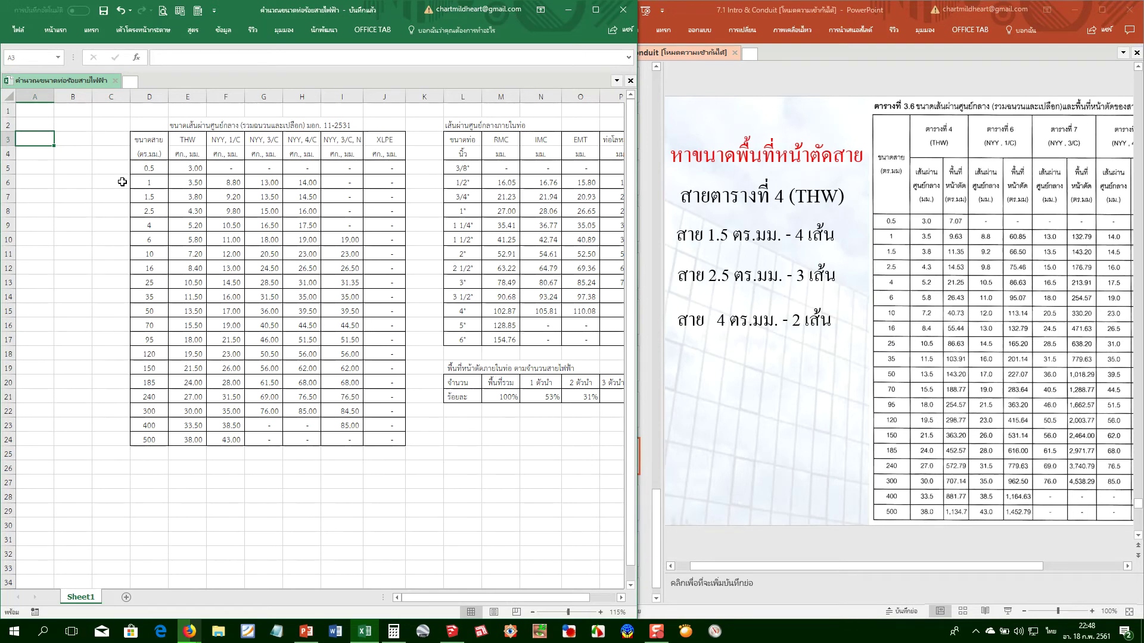
Enter the title หาขนาดท่อร้อยสายไฟ in A2 and headers ลำดับ and รายการ in A3:B3
key(Up)
text(ที)
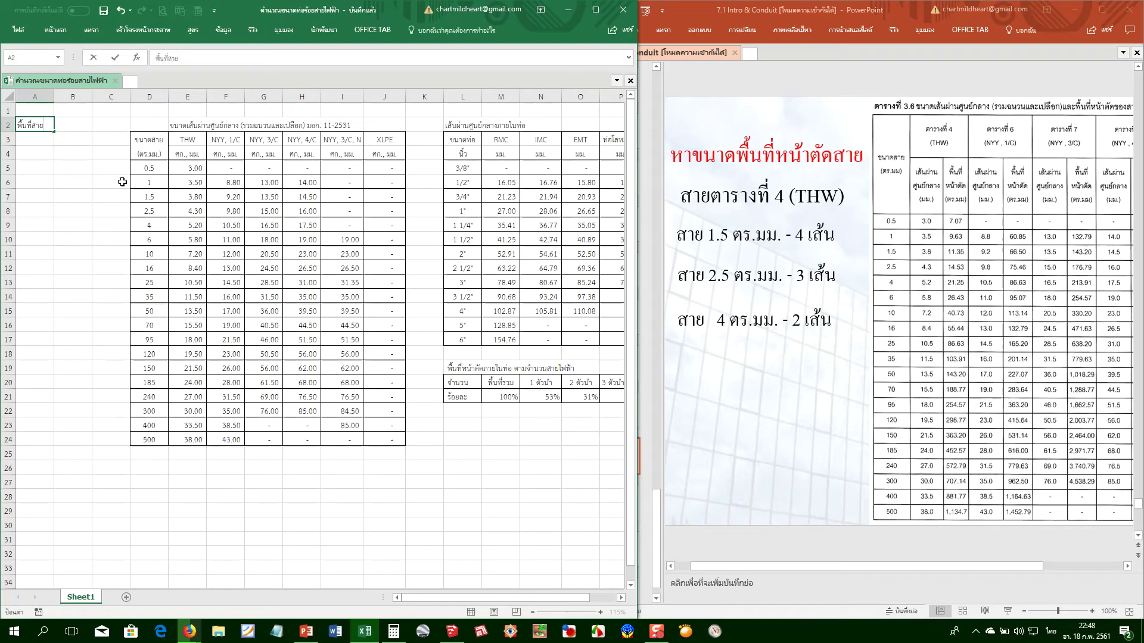
key(BackSpace)
key(BackSpace)
key(BackSpace)
key(BackSpace)
key(BackSpace)
key(BackSpace)
key(BackSpace)
key(BackSpace)
key(BackSpace)
key(BackSpace)
text(หาขนาดท่อร้อยสายไฟ)
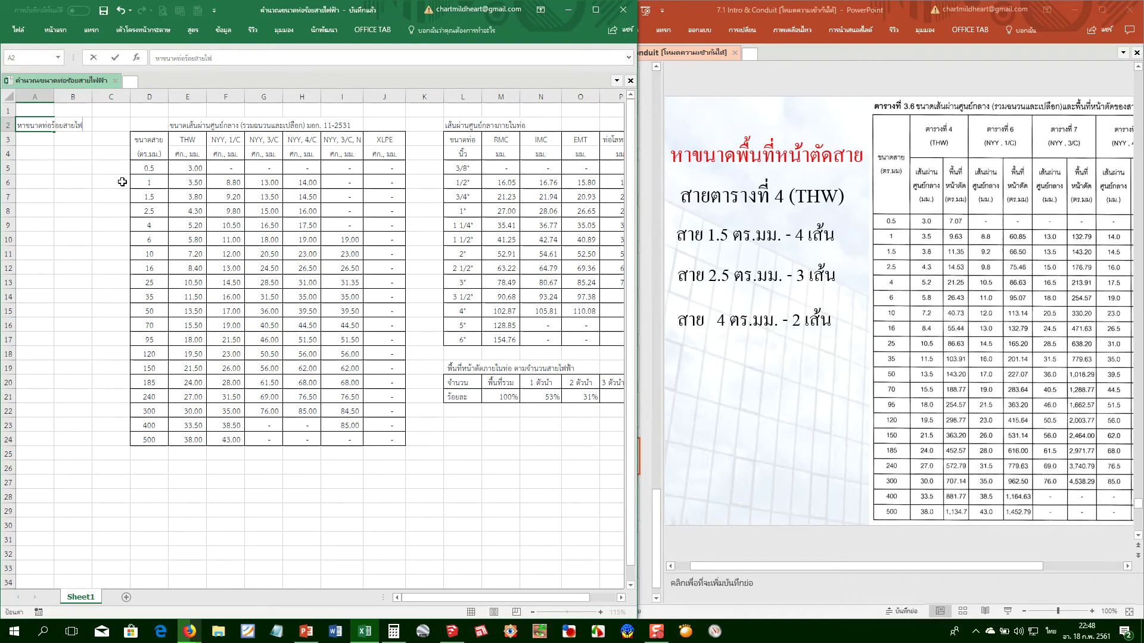
key(Return)
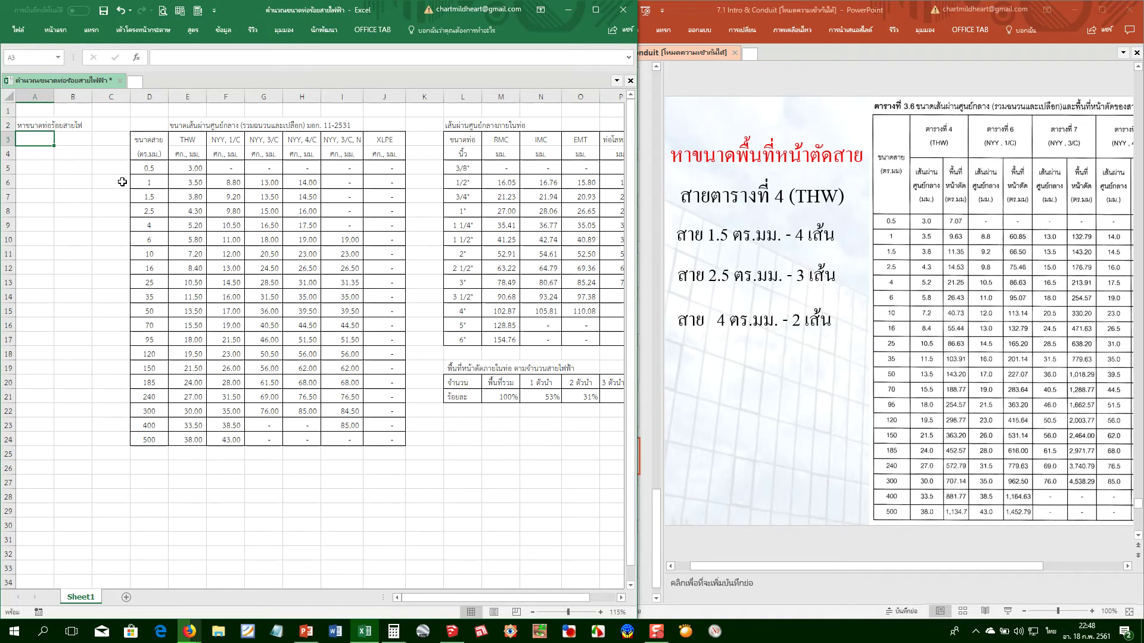
text(ส)
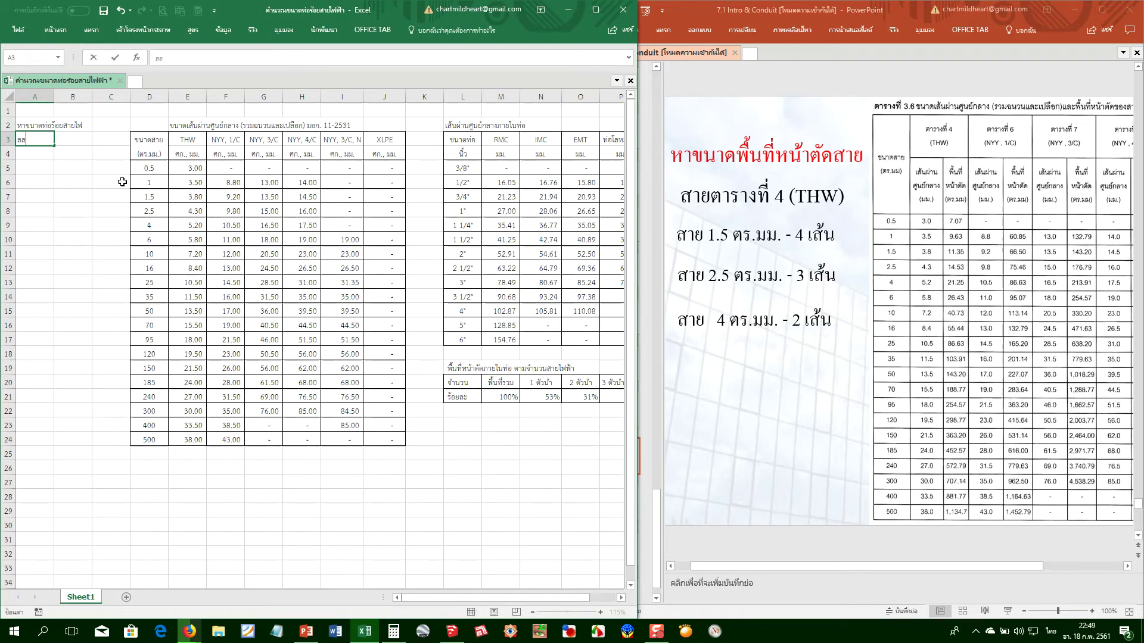
text(ำดับ)
key(Tab)
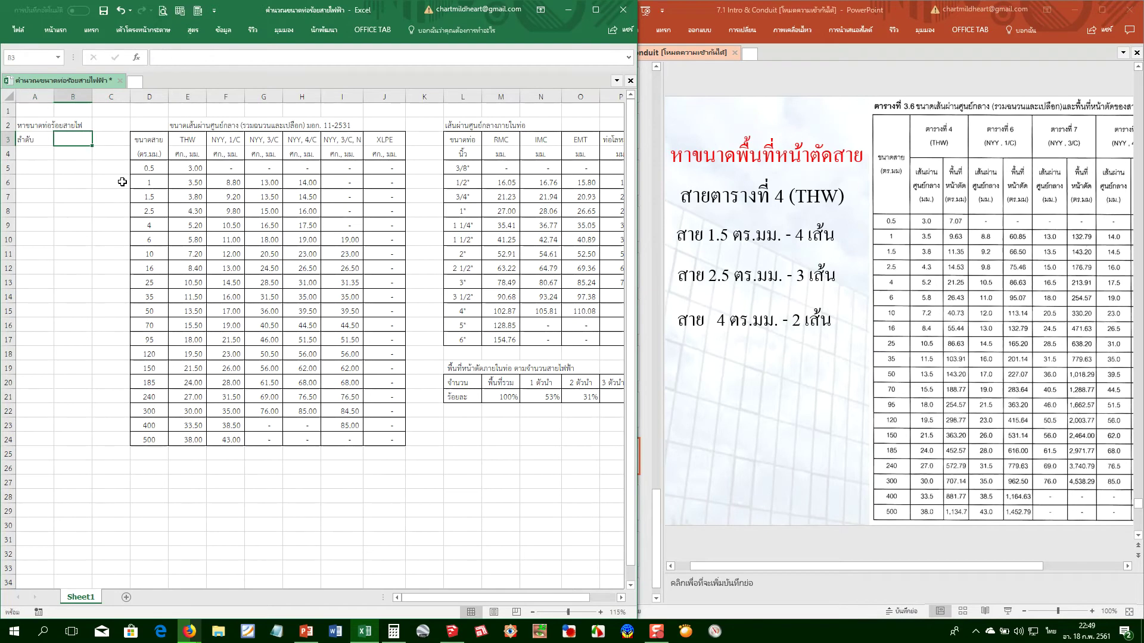
text(รายการ)
key(Return)
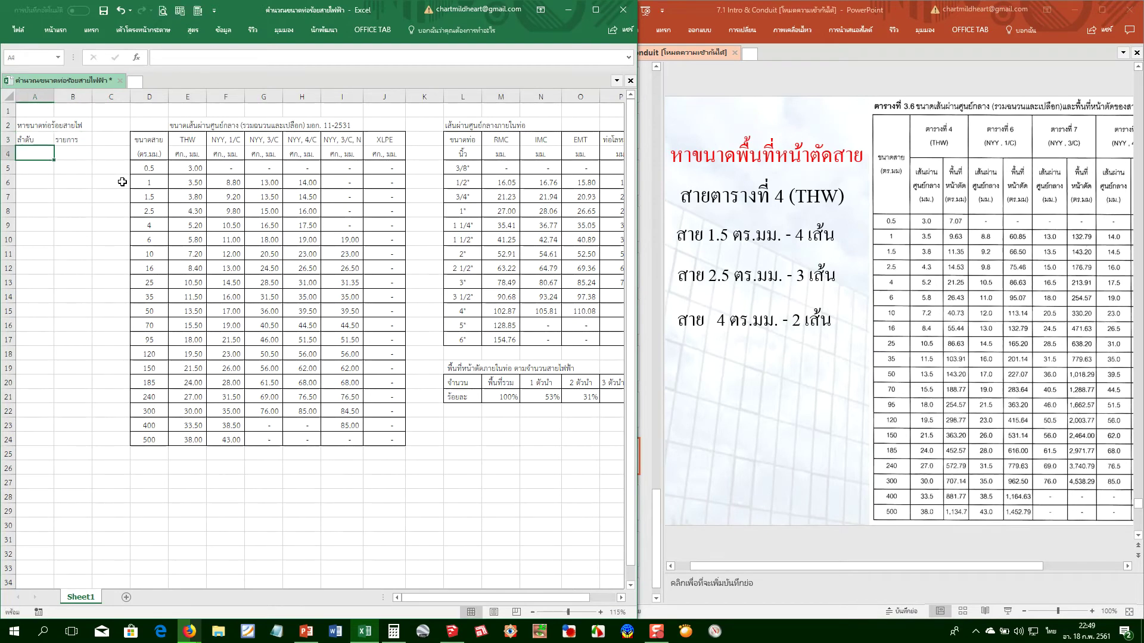
Insert three blank columns B–D and move the shifted รายการ header from E3 back to B3
drag(148, 94, 74, 96)
right_click(79, 97)
click(126, 178)
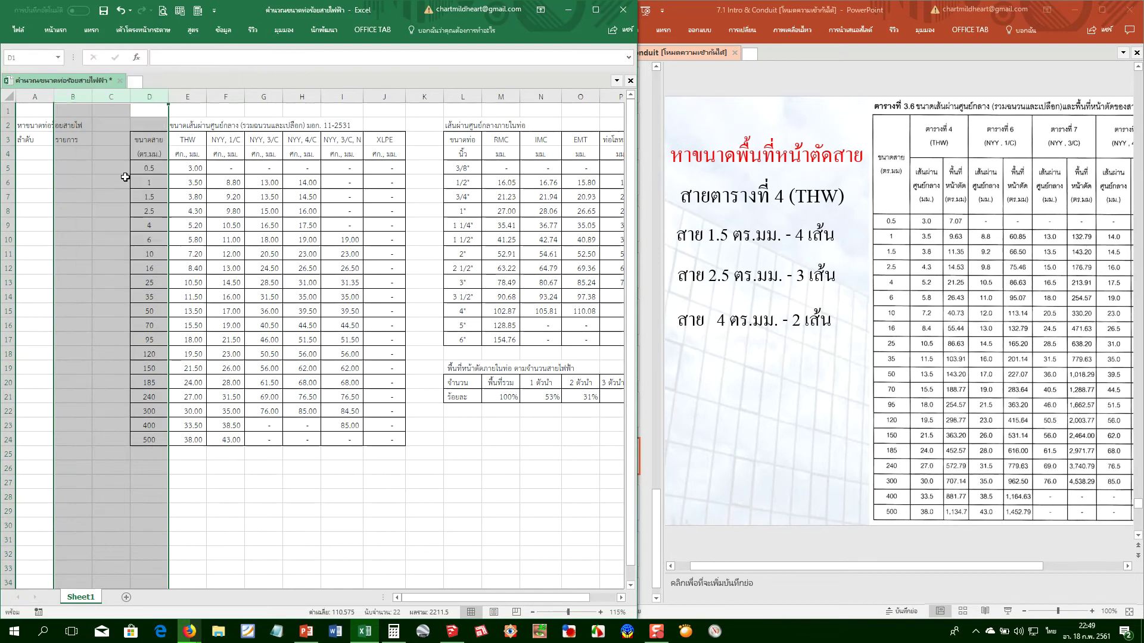
click(189, 141)
key(ctrl+c)
key(Home)
key(Right)
key(ctrl+v)
key(Escape)
key(Right)
key(Right)
key(Right)
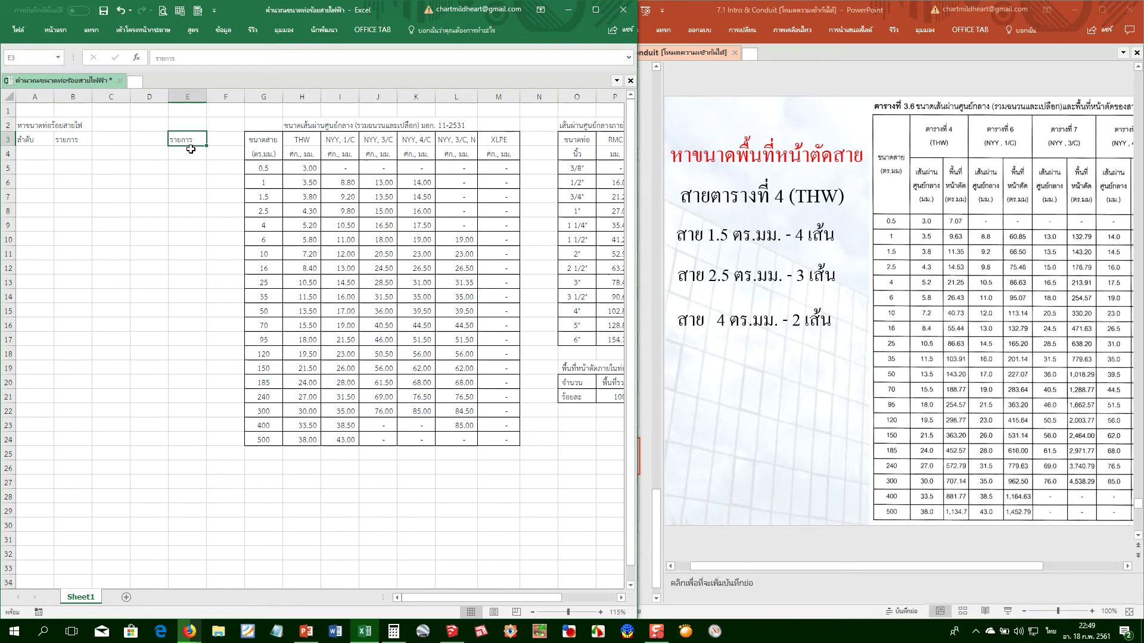
key(Delete)
Number cells A4:A8 from 1 to 5
key(Left)
key(Left)
key(Left)
key(Left)
key(Down)
text(1)
key(Return)
text(2)
key(Return)
text(3)
key(Return)
text(4)
key(Return)
text(5)
key(Return)
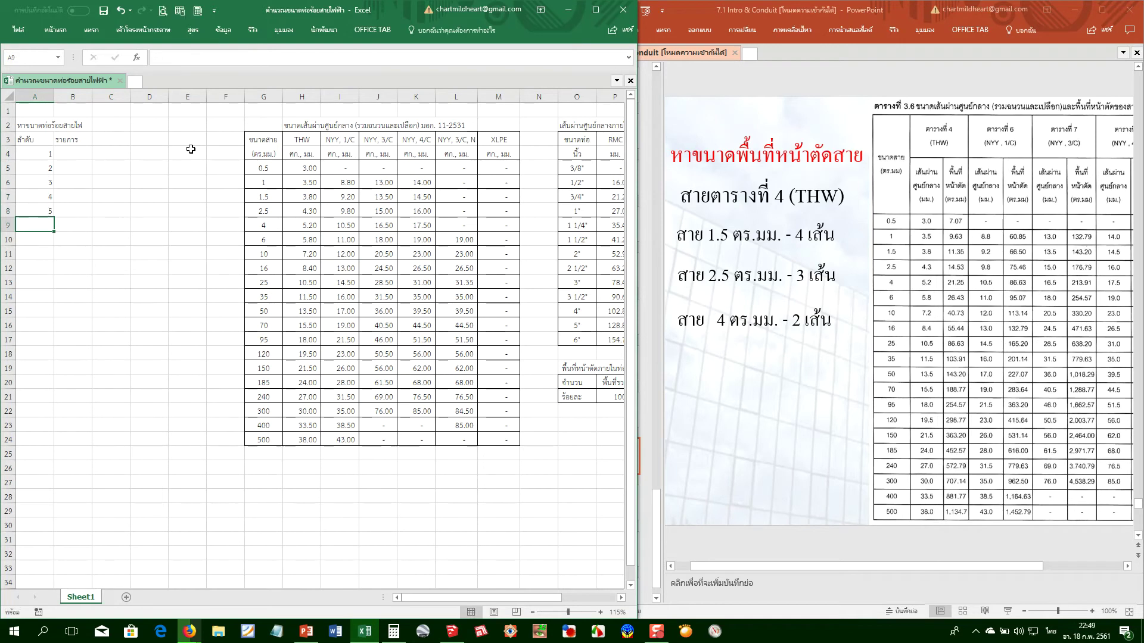
Extend the numbering series from A7:A8 down to row 24, reaching 21
key(Up)
key(Down)
key(Up)
key(shift+Up)
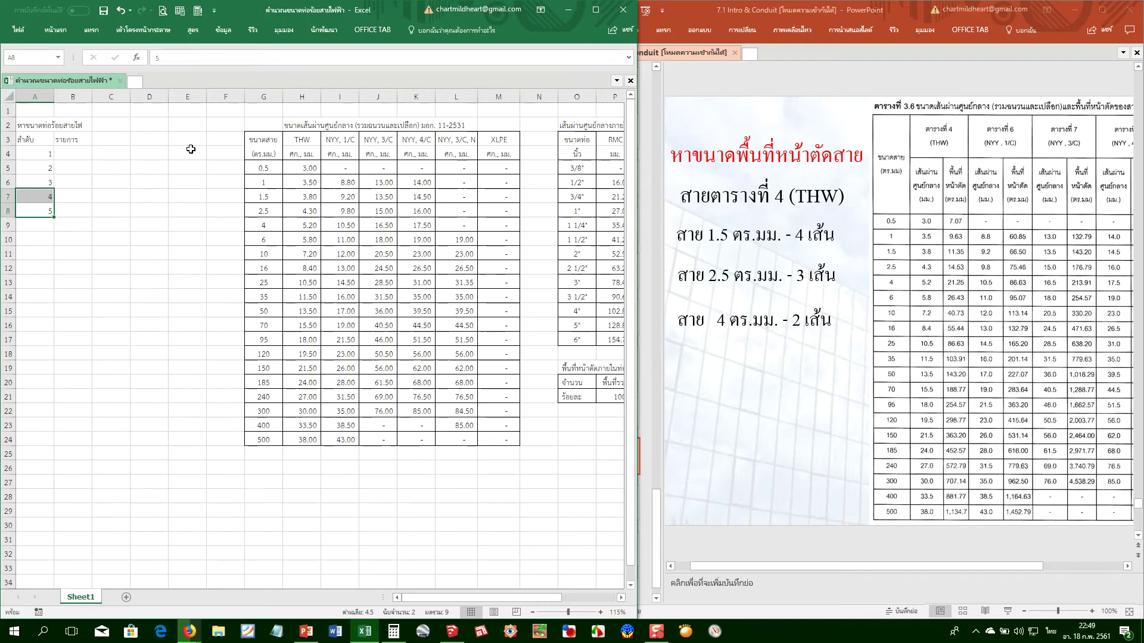
drag(54, 219, 54, 447)
Change header B3 from รายการ to จำนวน and enter ชนิดสายไฟฟ้า as the C3 header
click(52, 453)
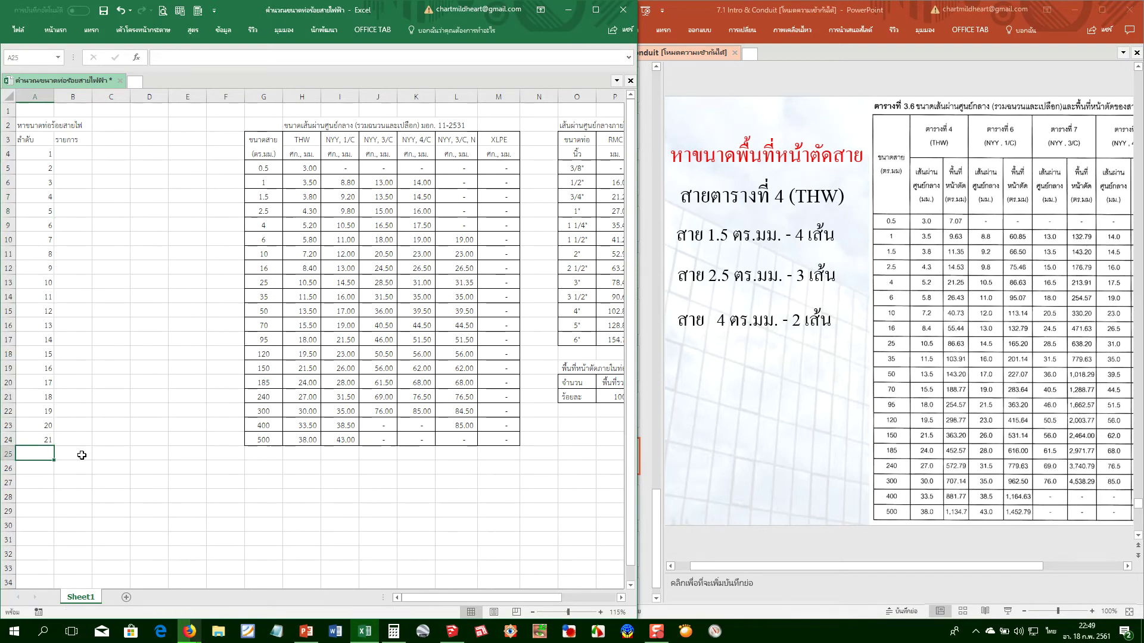
click(81, 455)
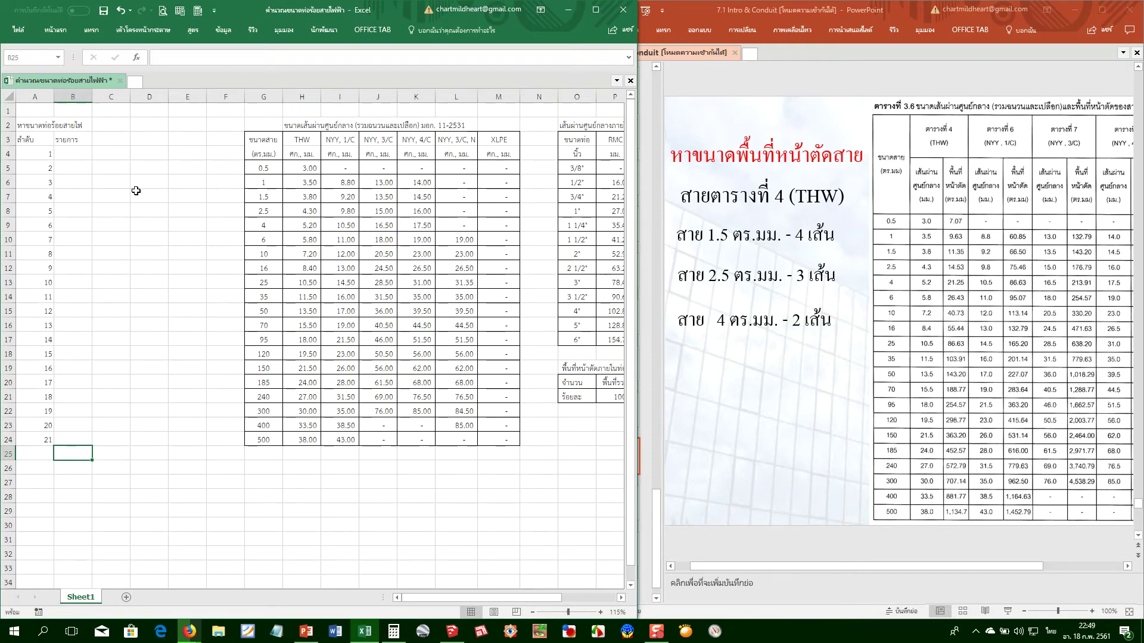
click(76, 156)
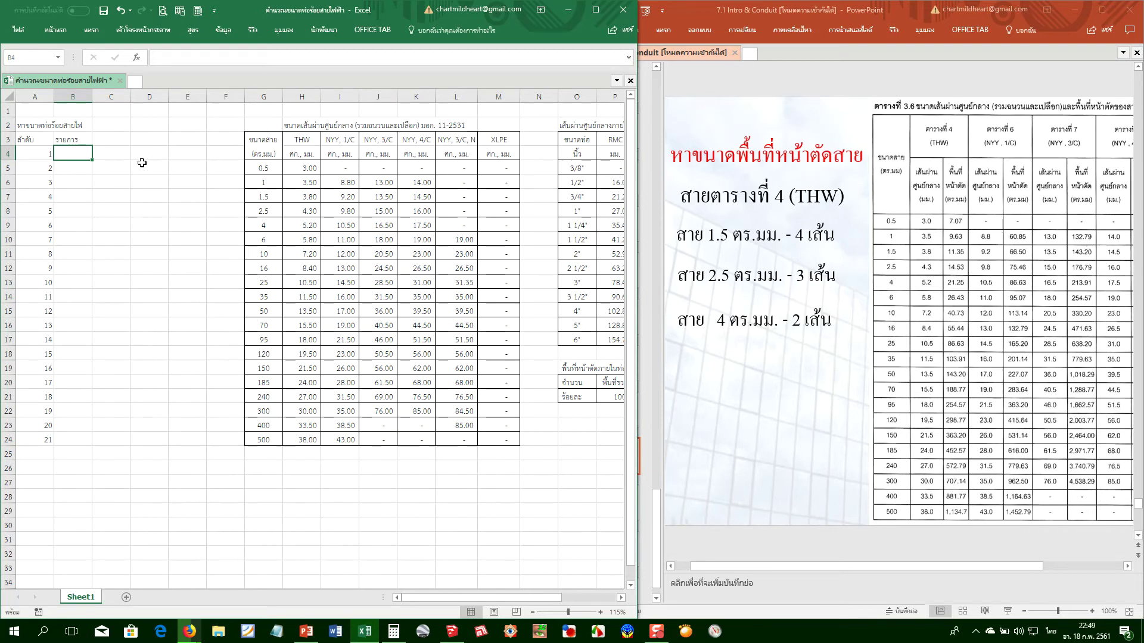
click(76, 141)
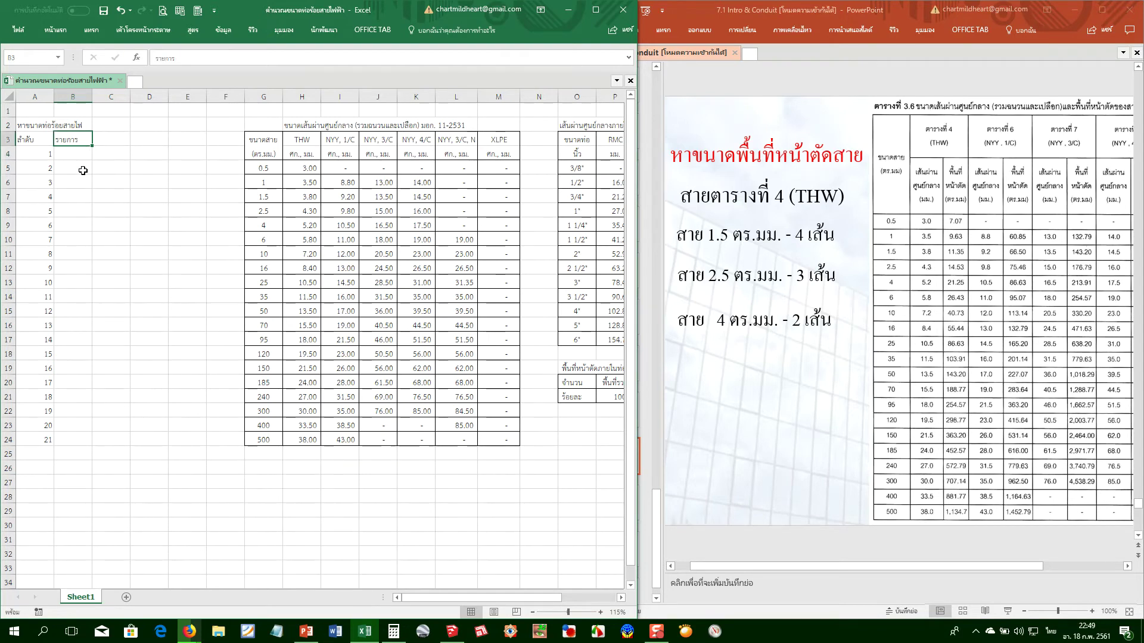
text(จำนวน)
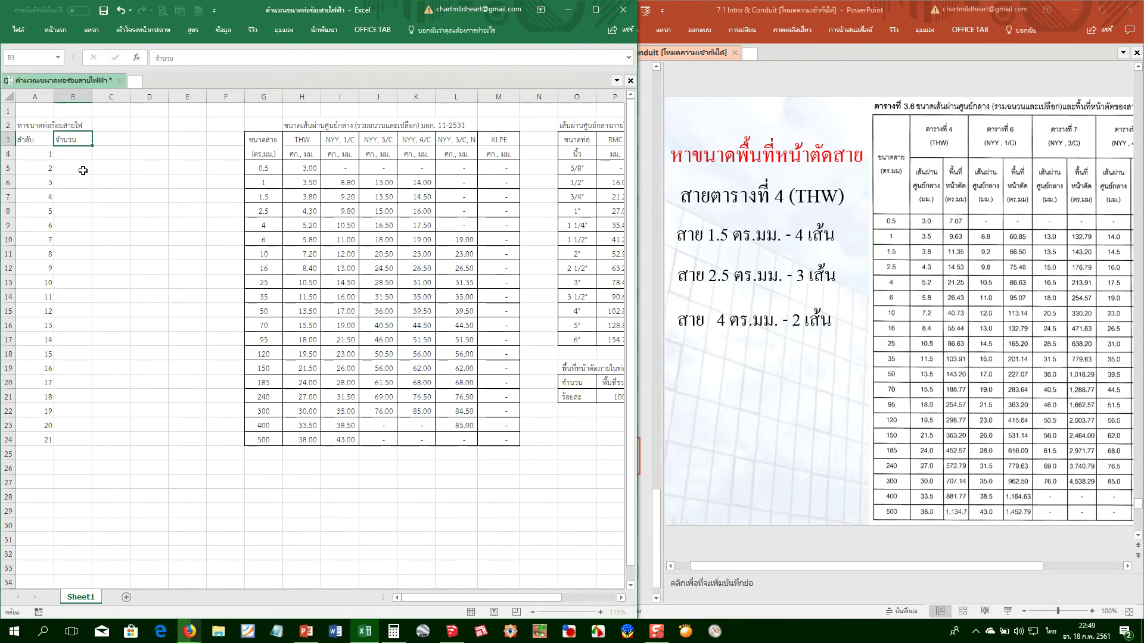
key(Tab)
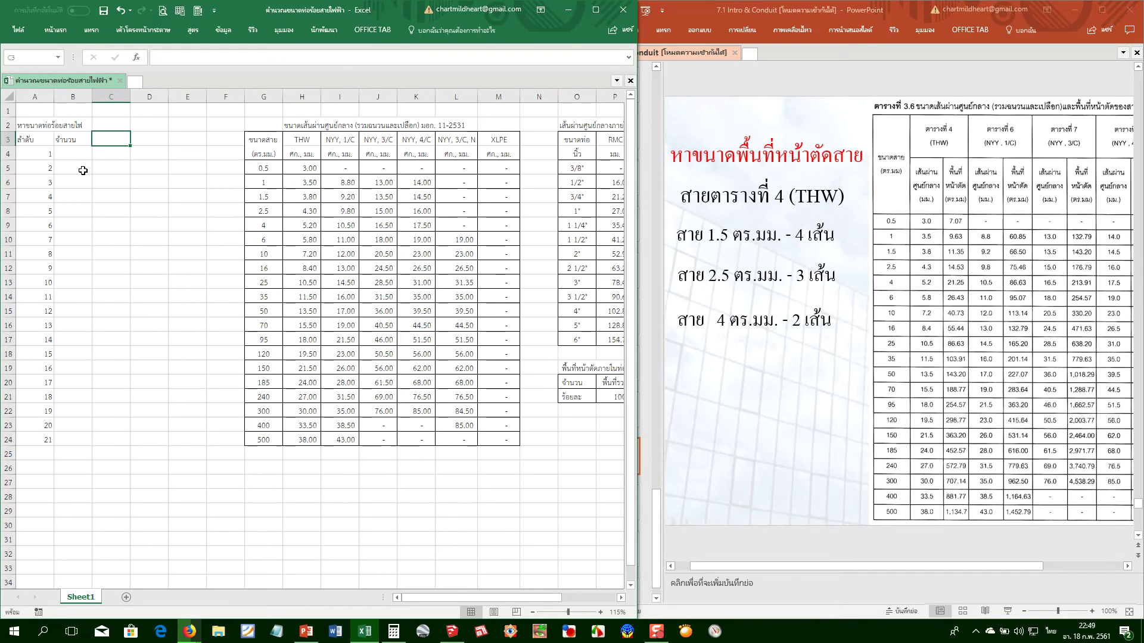
text(ข)
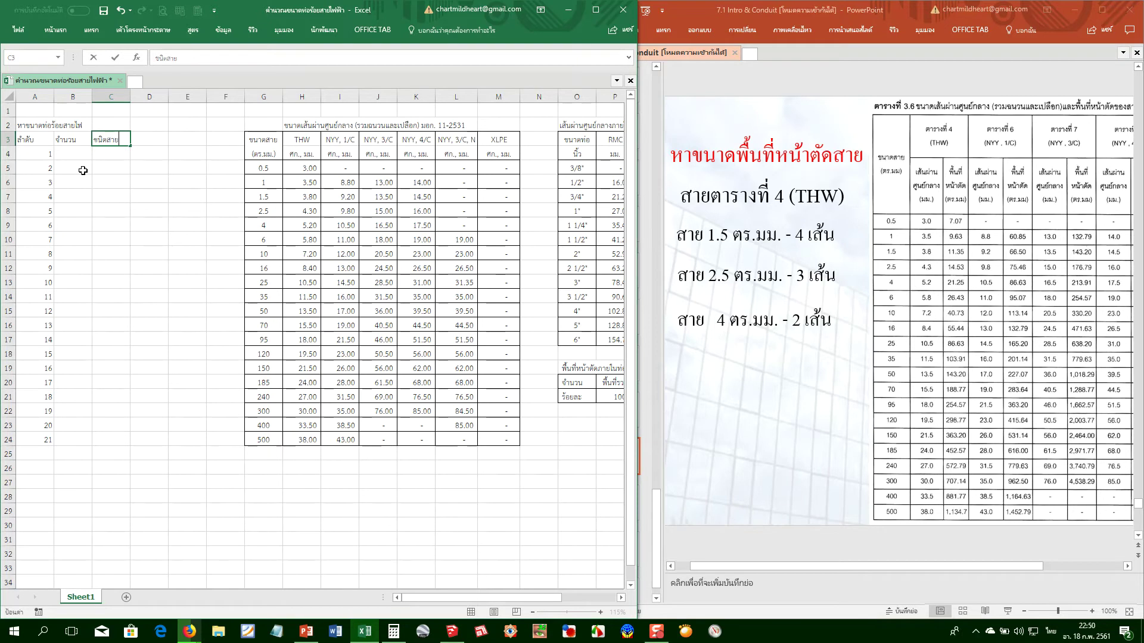
text(นิดสายไฟฟ้า)
key(Return)
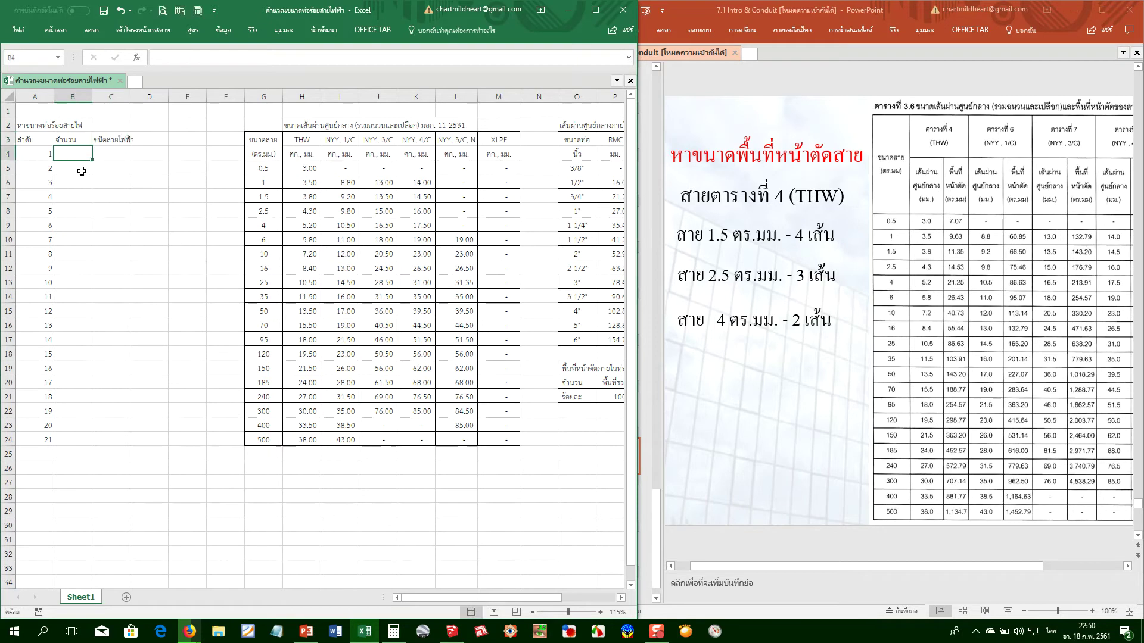
Autofit column C to its header and centre the header cells A3:C3
double_click(131, 97)
drag(23, 139, 116, 140)
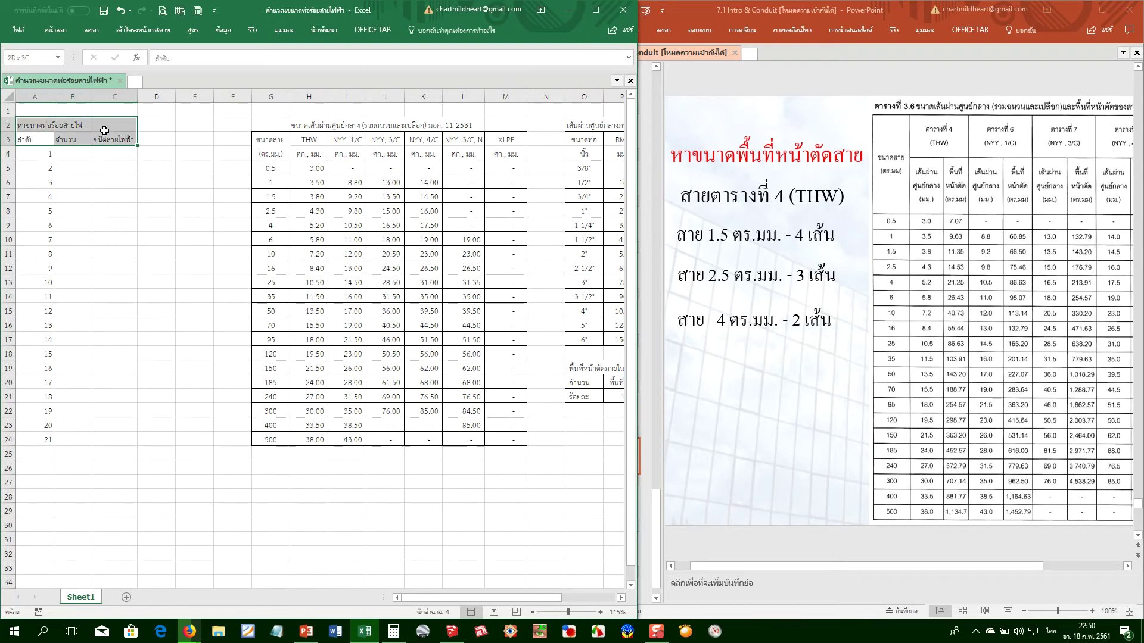
click(55, 30)
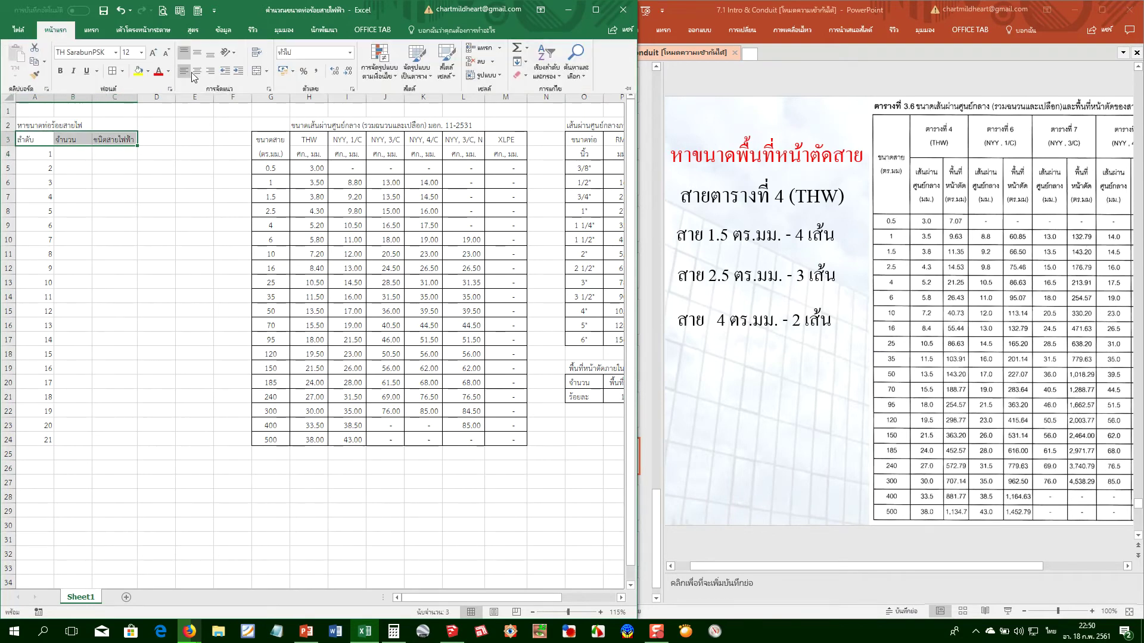
click(197, 71)
click(70, 155)
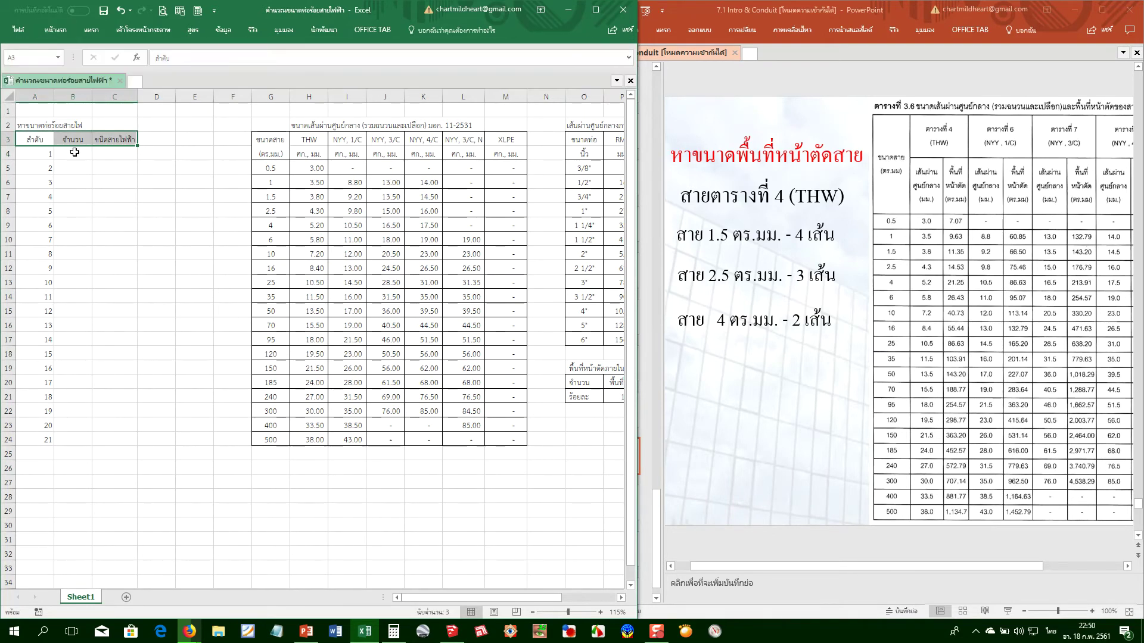
click(74, 152)
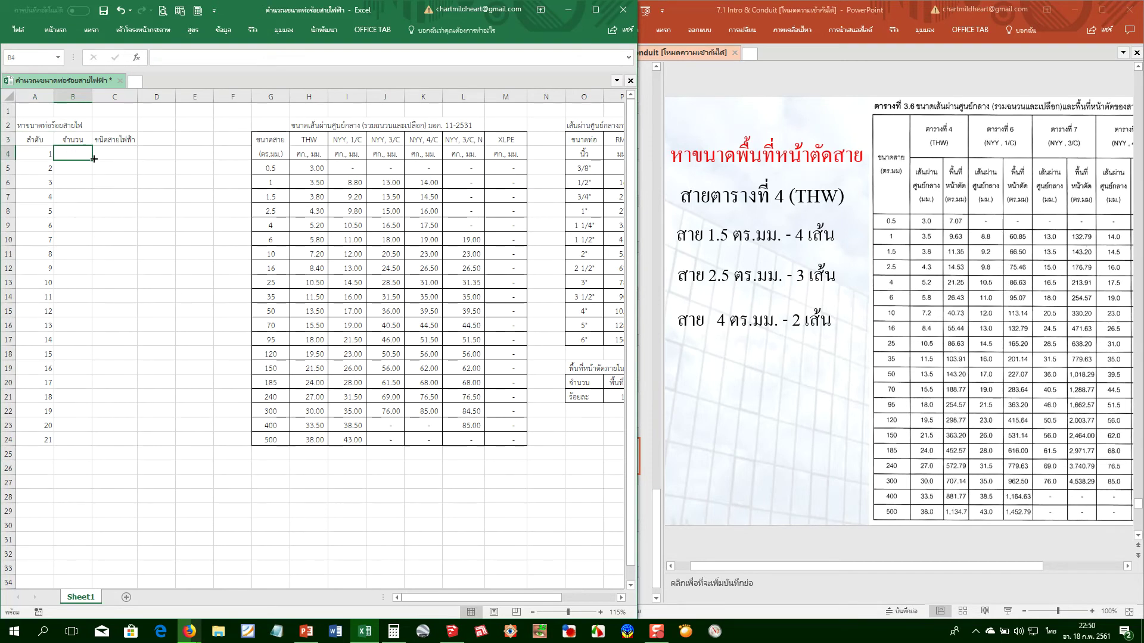
Centre the sequence numbers 1–21 in A4:A24 and narrow column A
drag(42, 153, 47, 439)
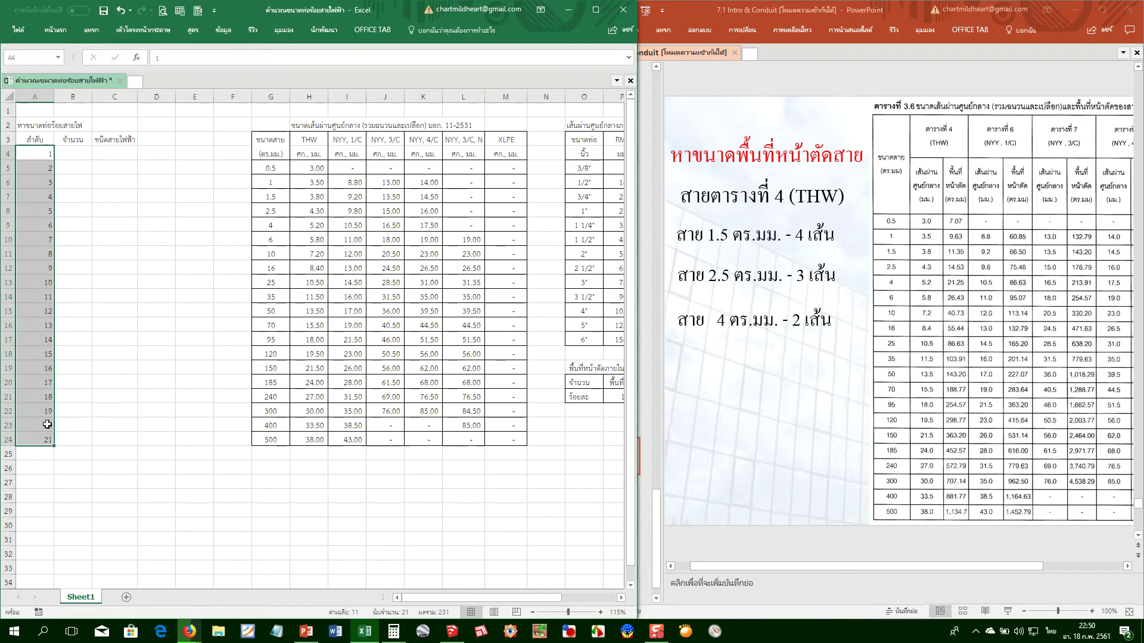
click(65, 31)
click(198, 71)
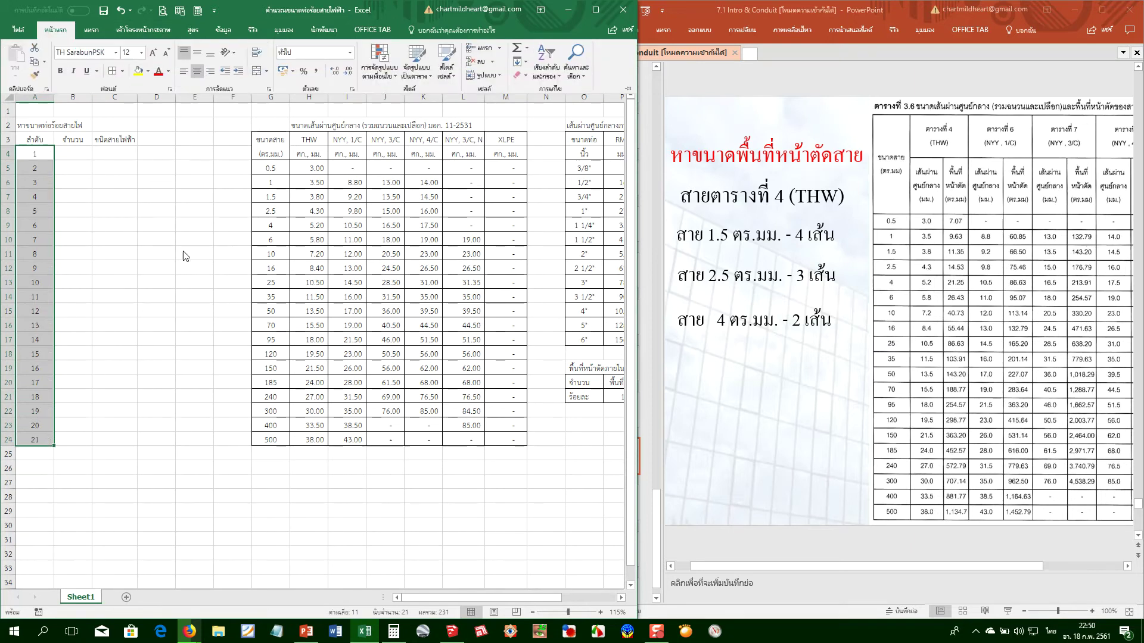
drag(116, 212, 116, 283)
click(114, 238)
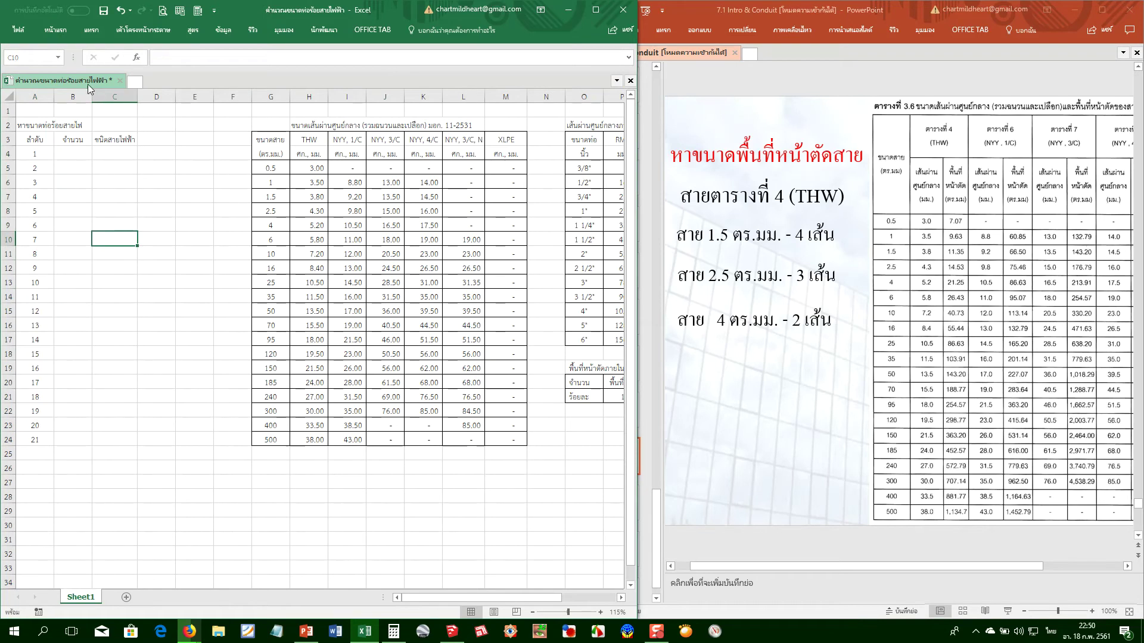
drag(54, 96, 48, 98)
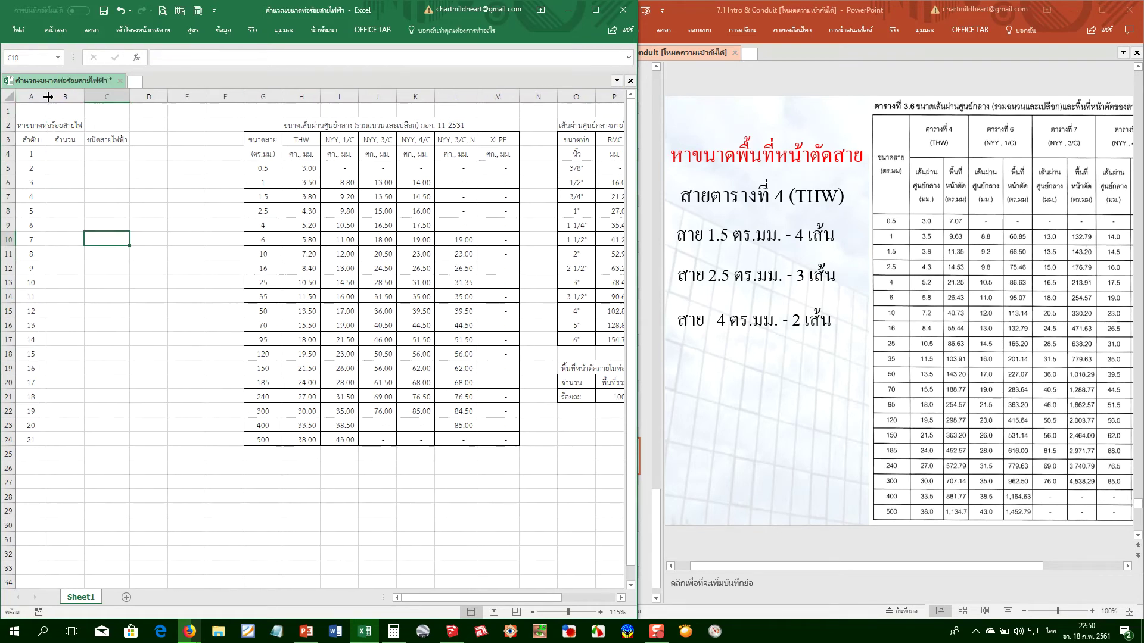
click(110, 155)
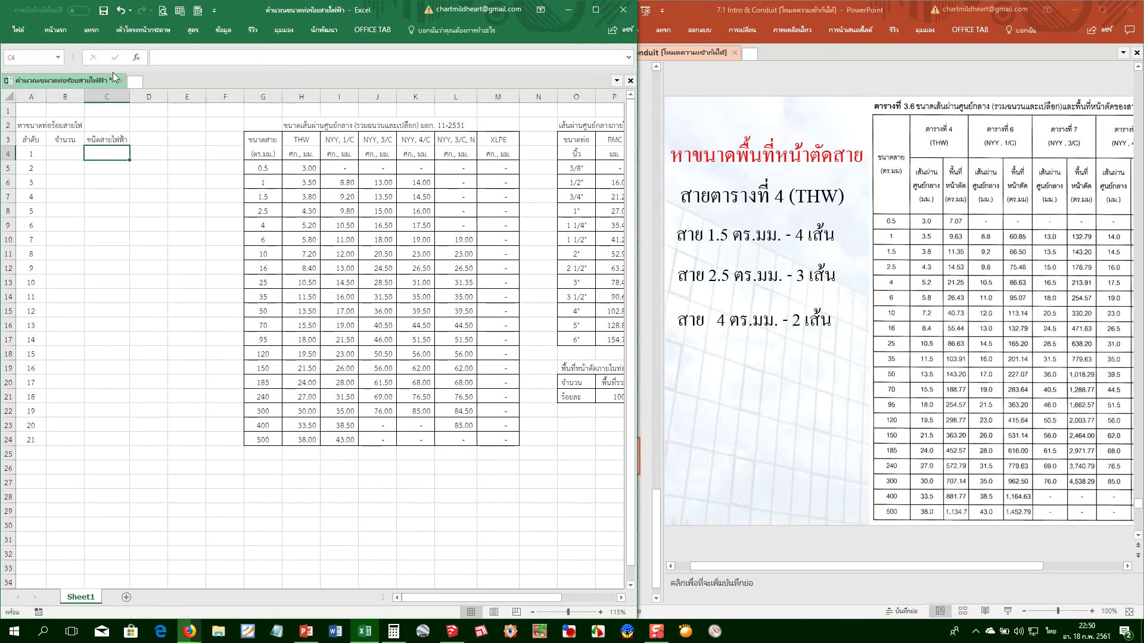
click(55, 30)
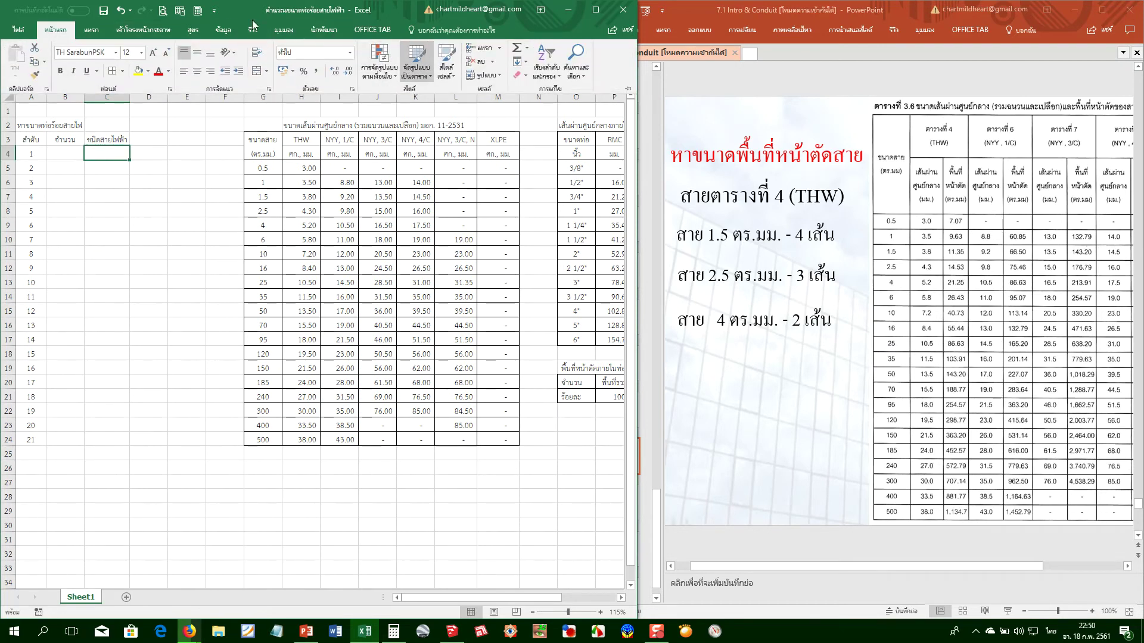
Set C4's data validation to allow a List and show the named ranges for its source
click(212, 30)
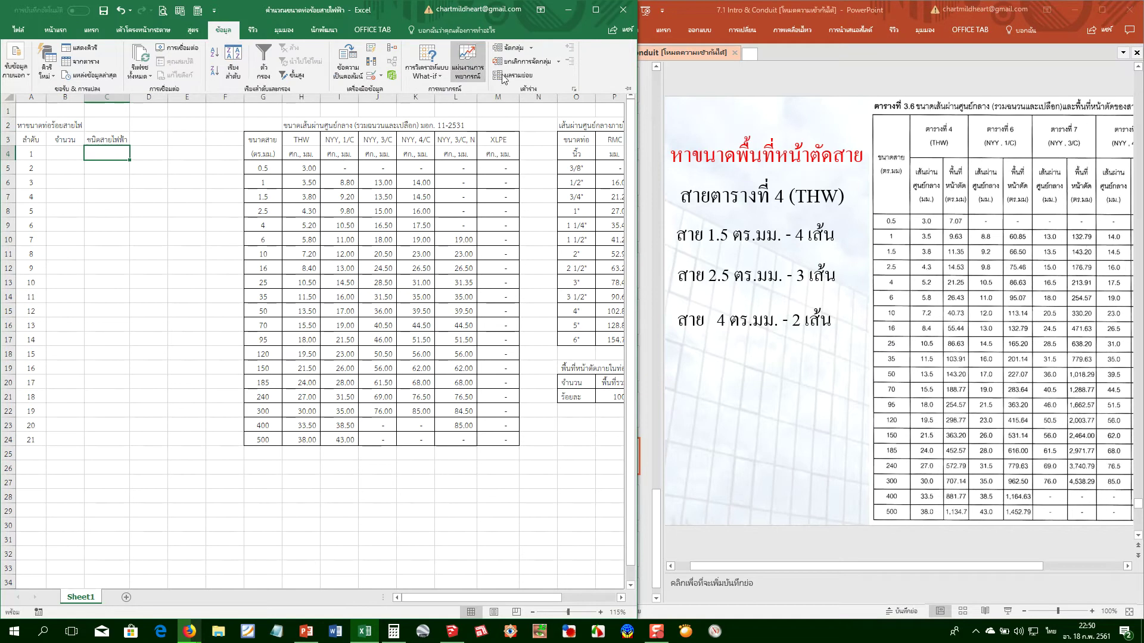
click(371, 76)
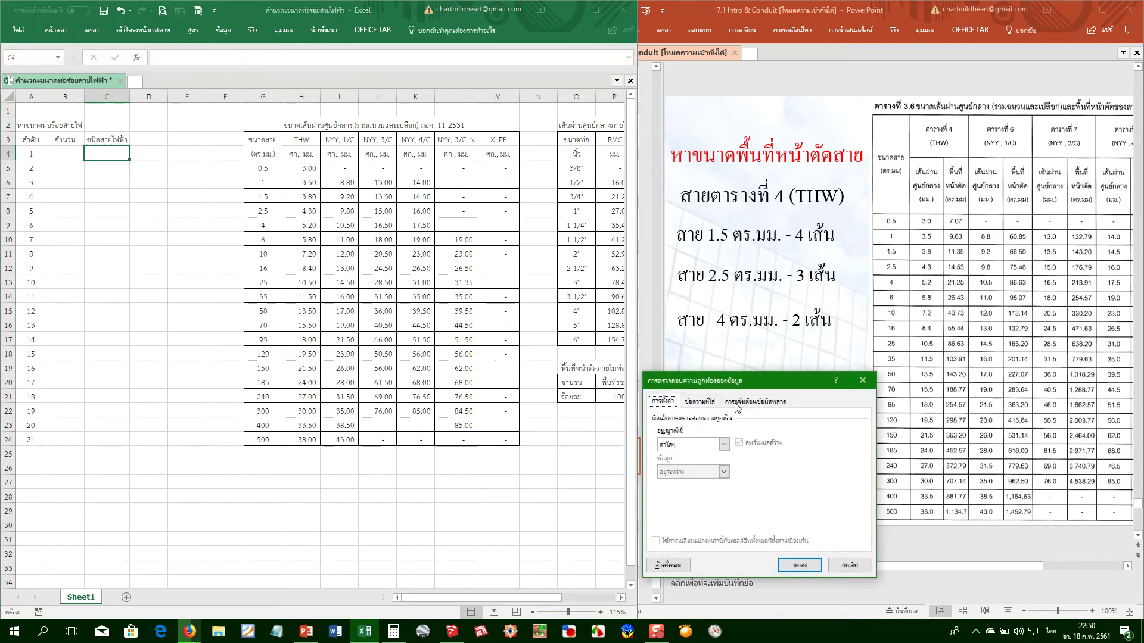
click(726, 446)
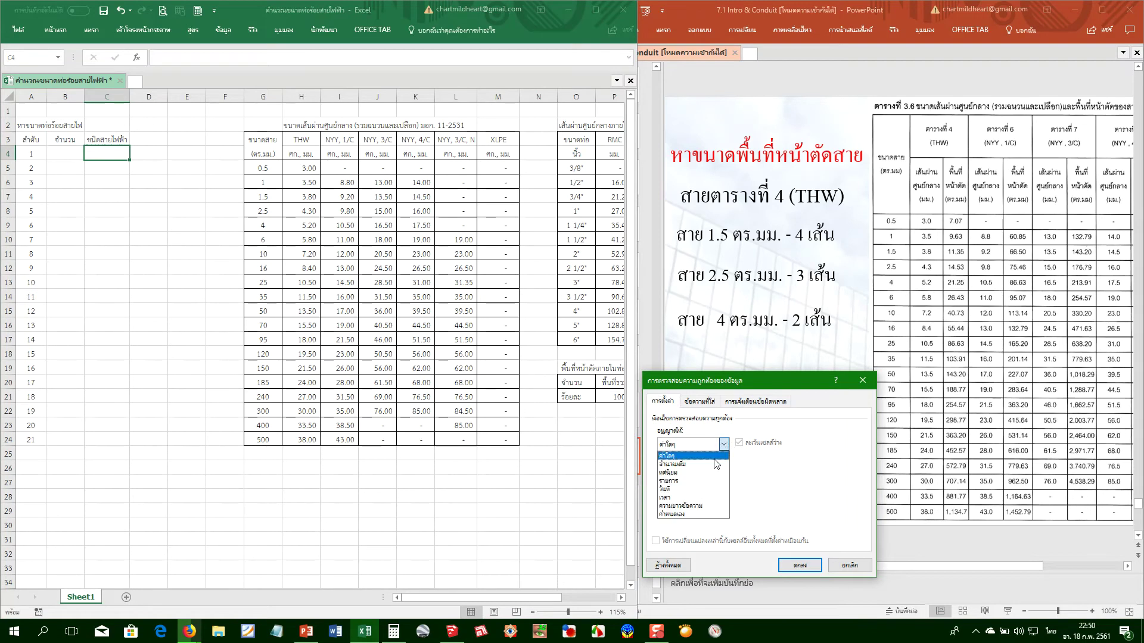
click(685, 481)
drag(718, 387, 353, 222)
click(432, 332)
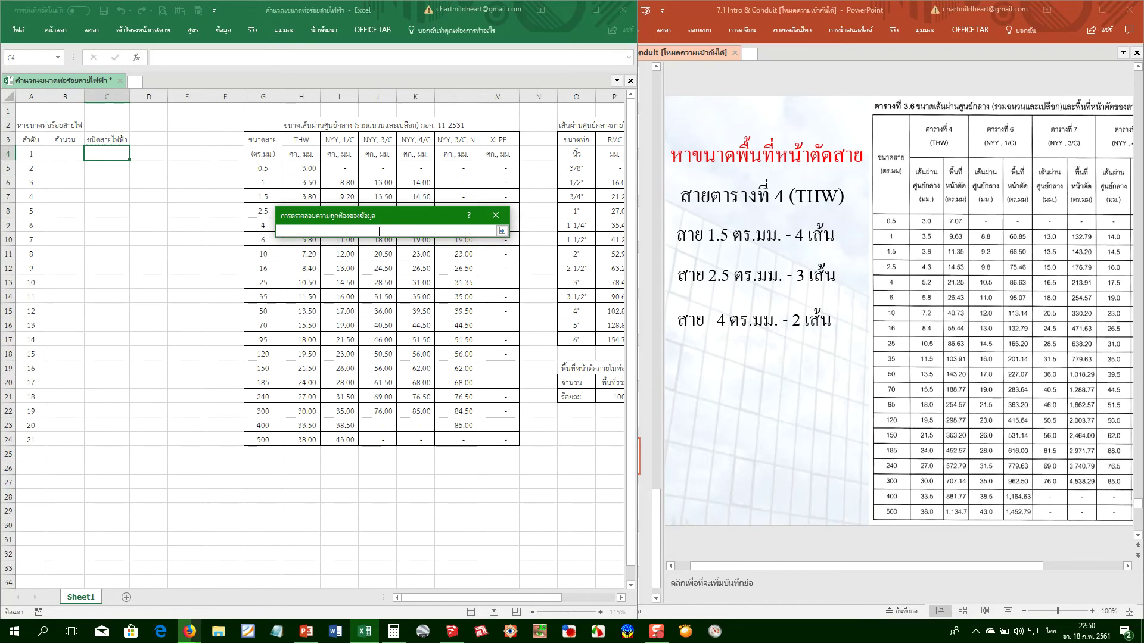
key(F3)
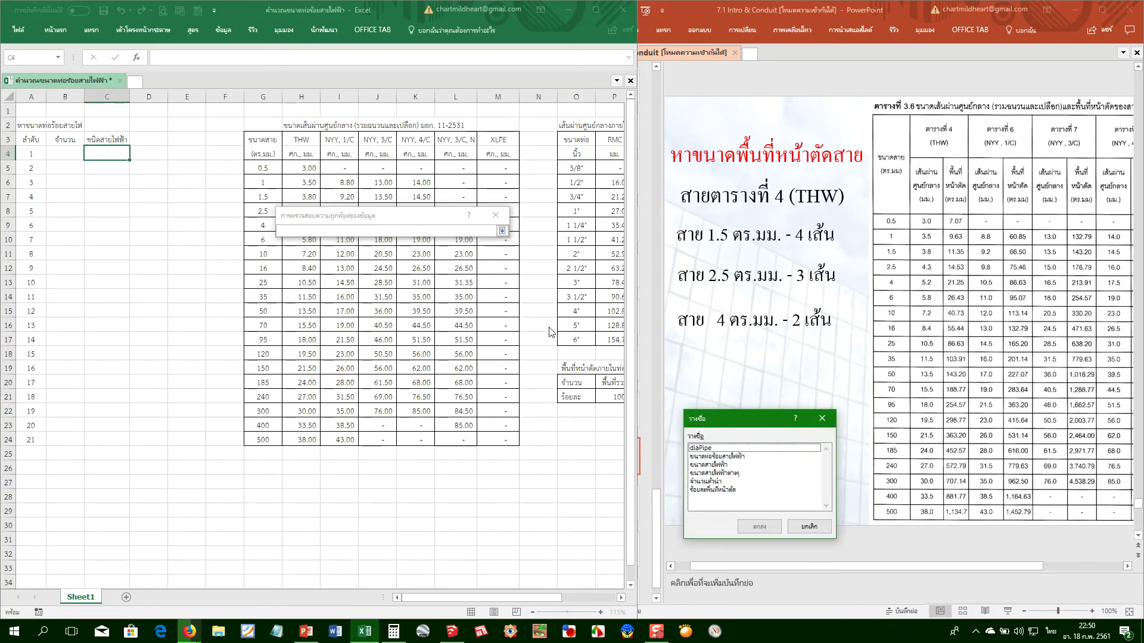
drag(719, 409, 359, 274)
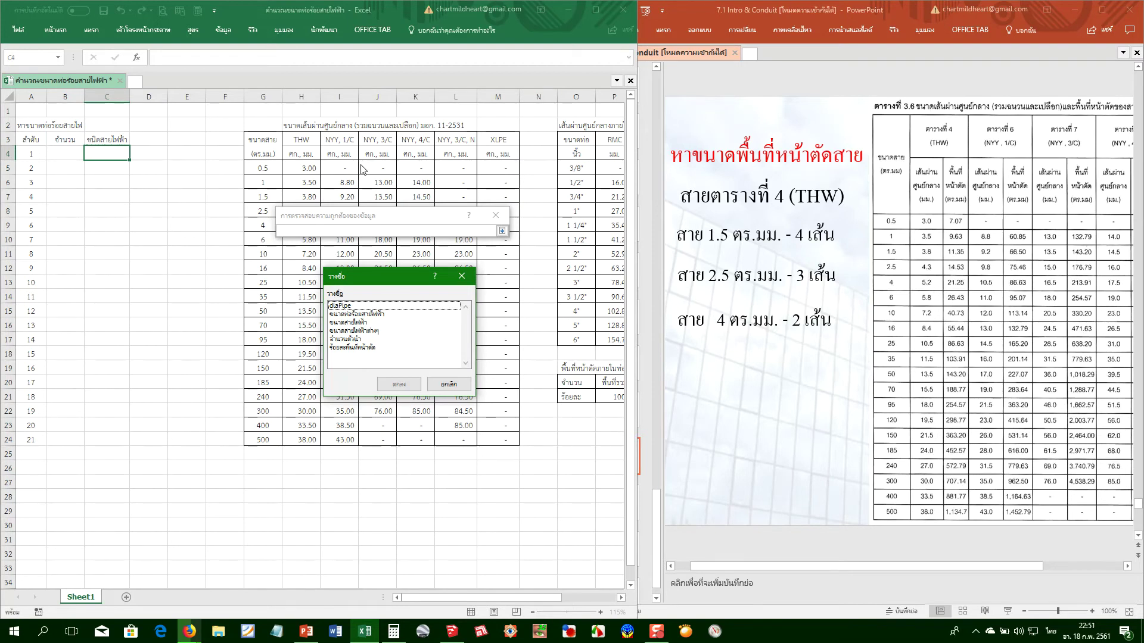
Close the Data Validation dialog without applying any changes
click(449, 384)
click(502, 231)
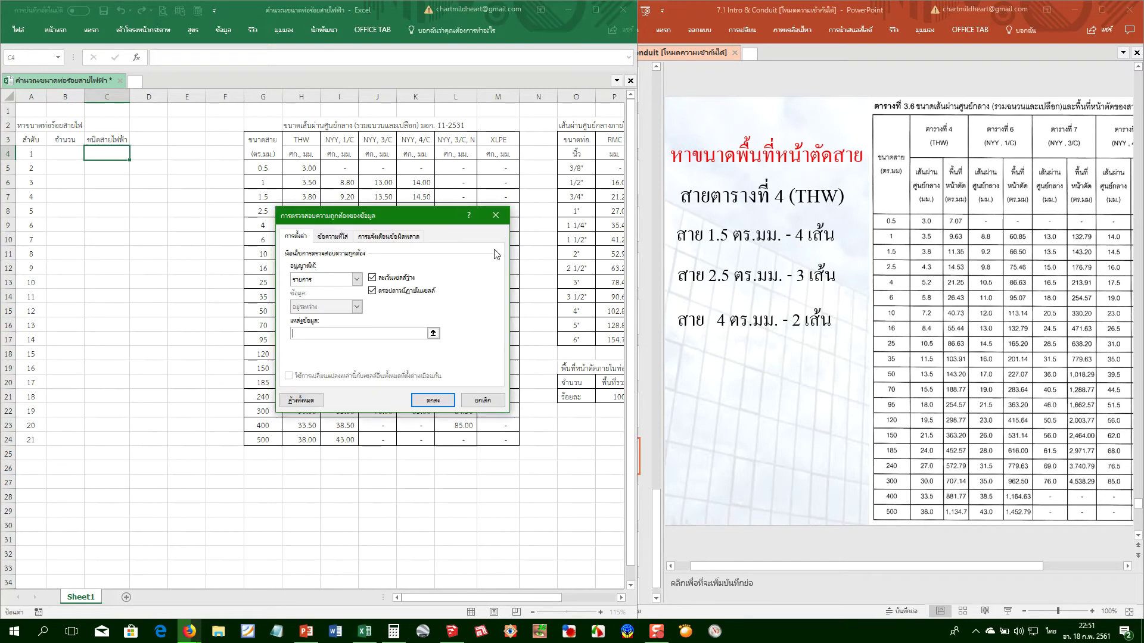
click(480, 399)
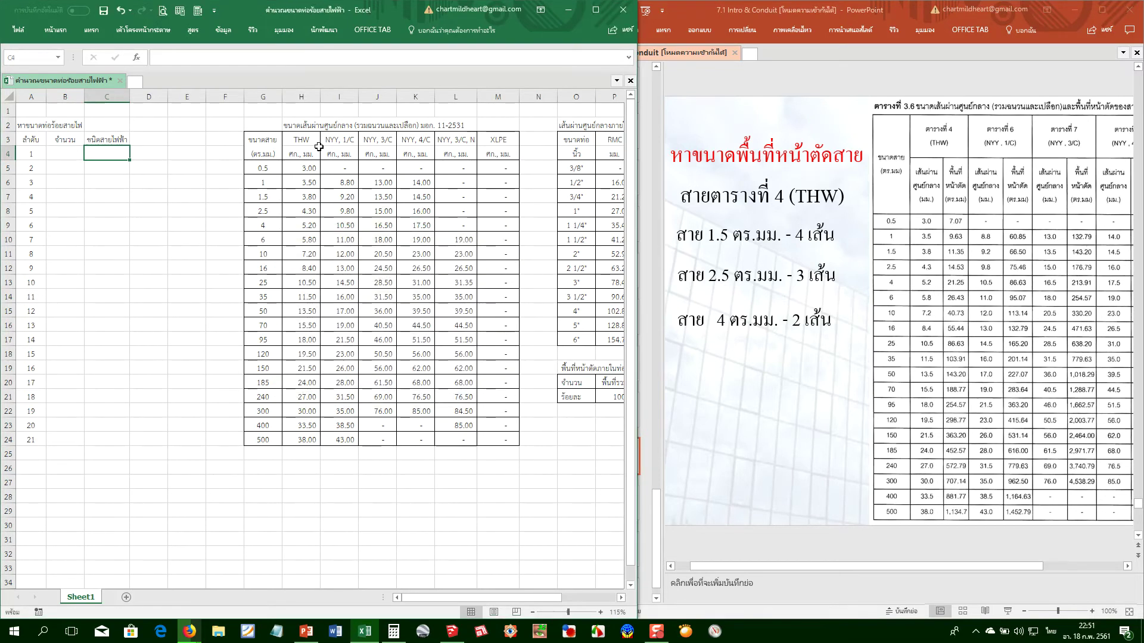
Name the cable-type headers H3:M3 ชนิดสายไฟฟ้า using the Name Box
drag(300, 139, 498, 139)
click(19, 57)
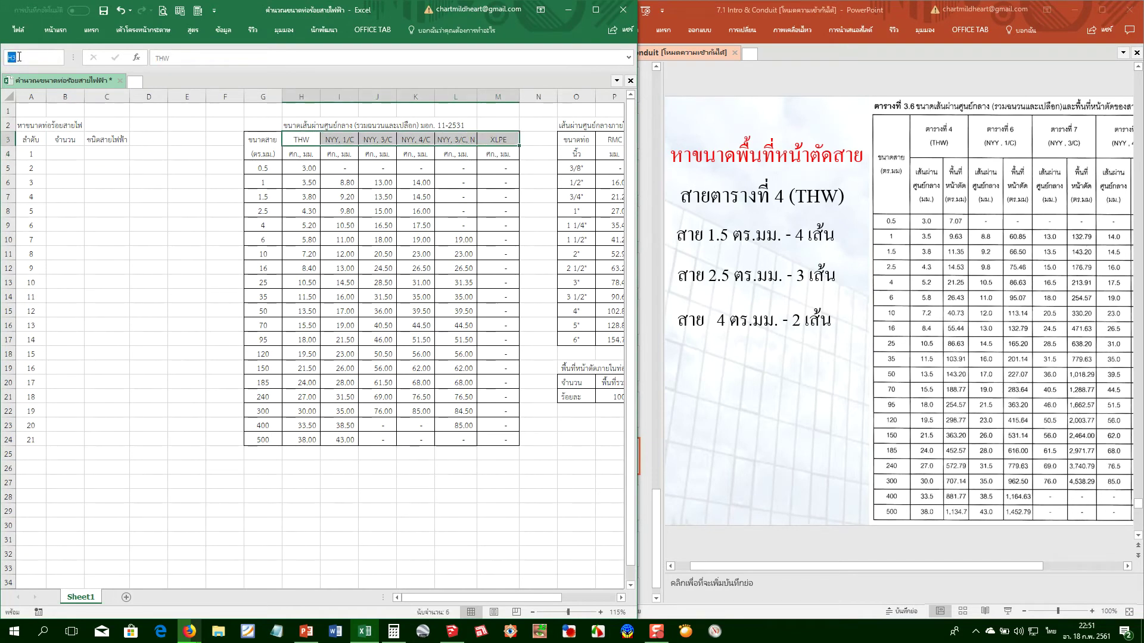
text(ขนิดสายไฟฟ้า)
key(Return)
click(97, 150)
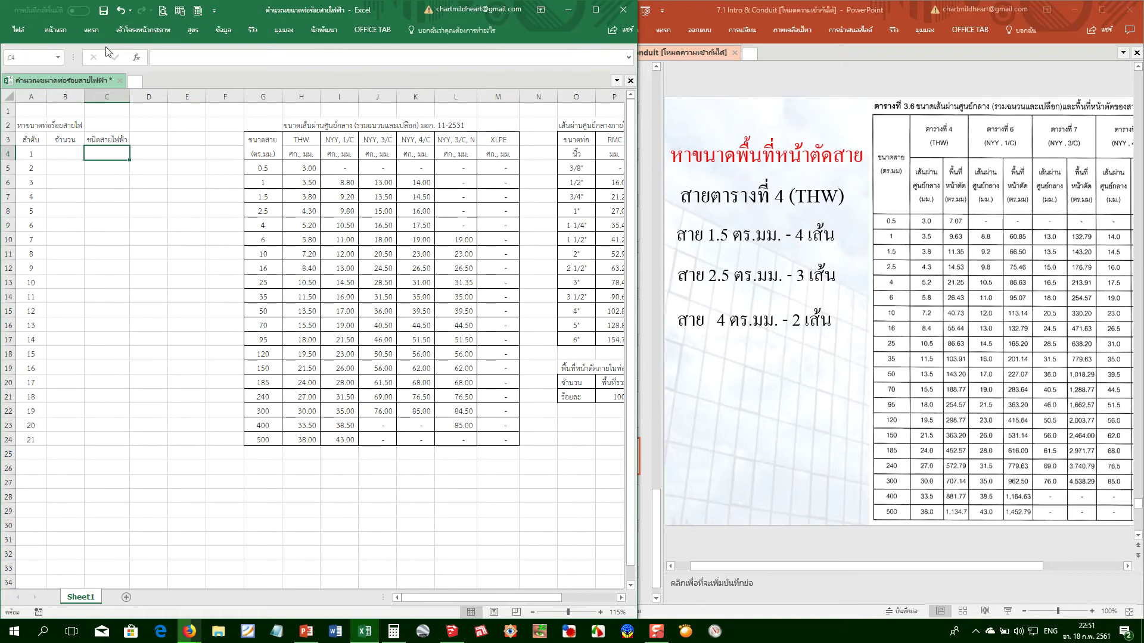
click(56, 30)
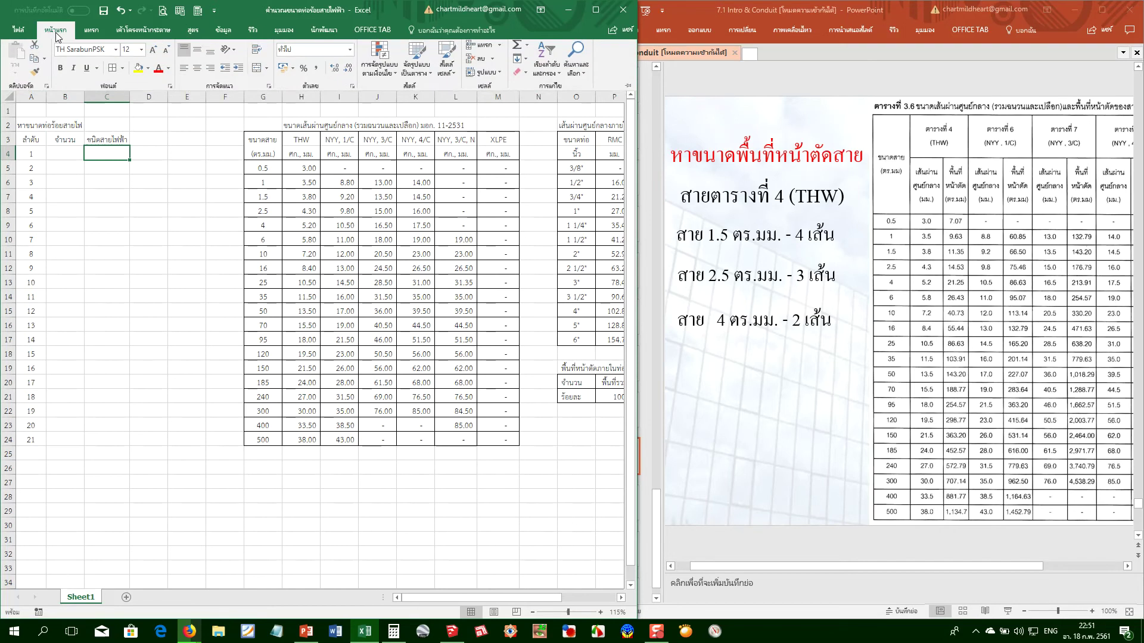
Set C4's data validation to allow only values from a List
click(219, 30)
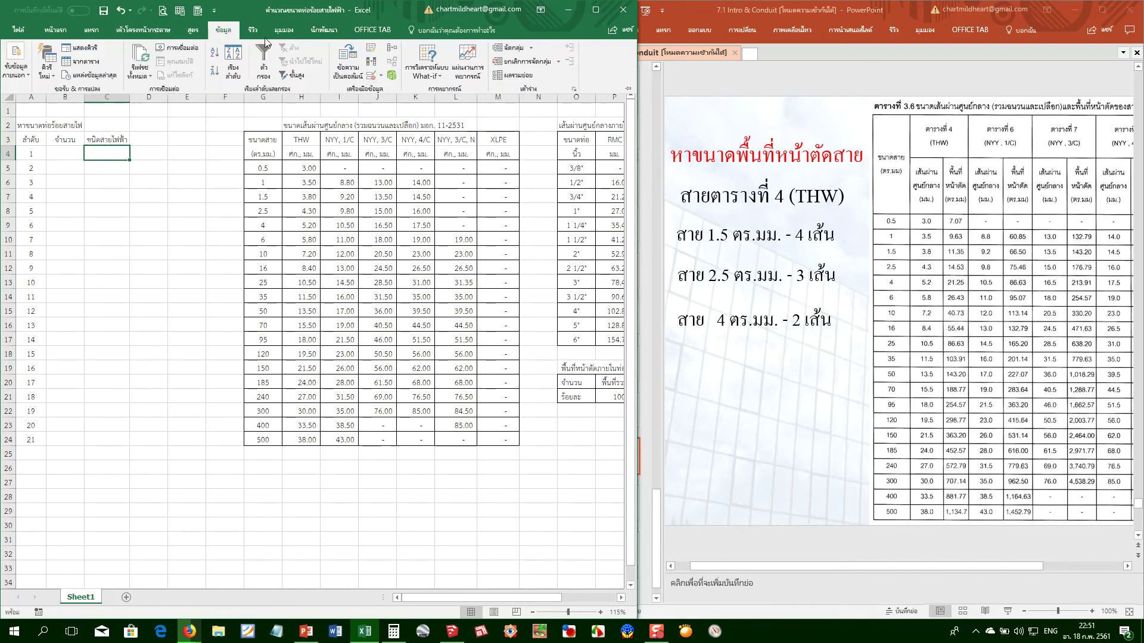
click(370, 77)
click(356, 279)
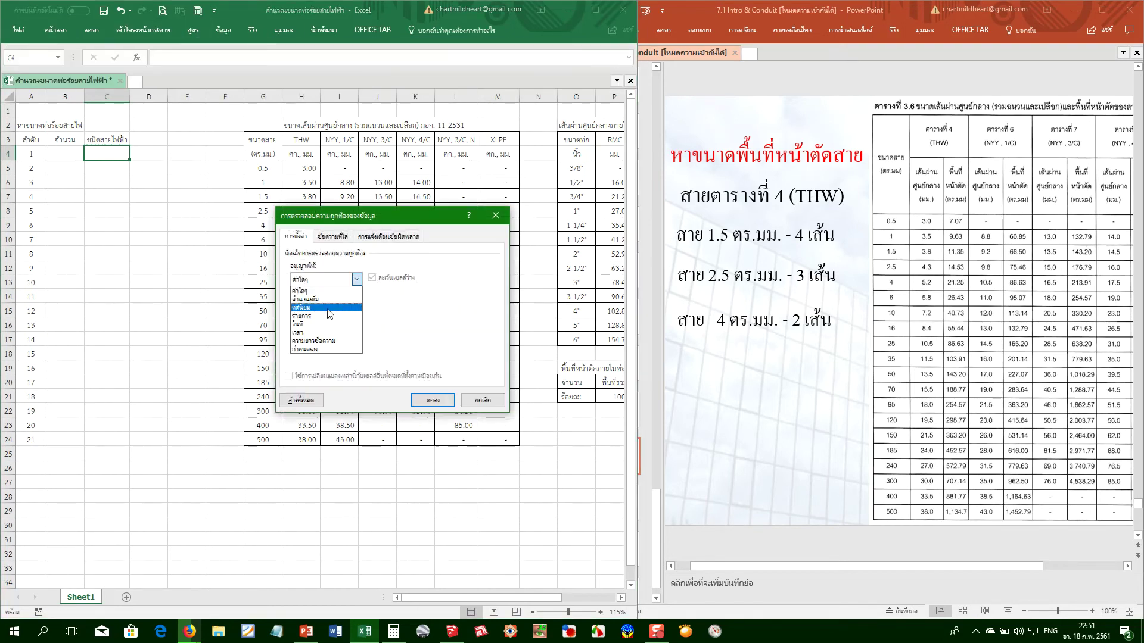
click(322, 316)
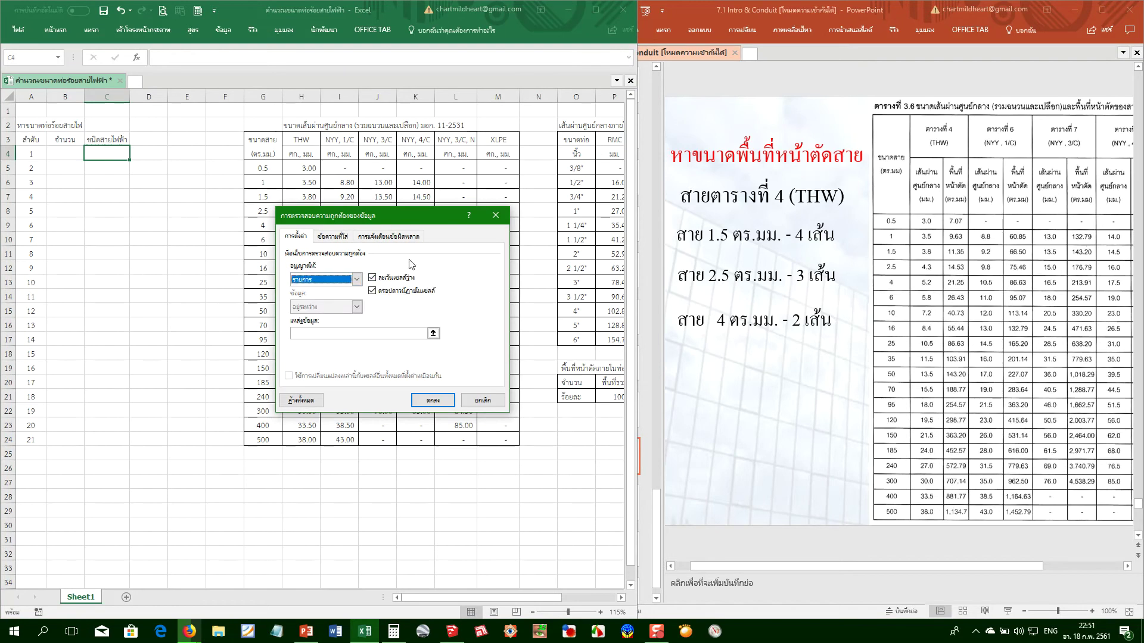
click(411, 335)
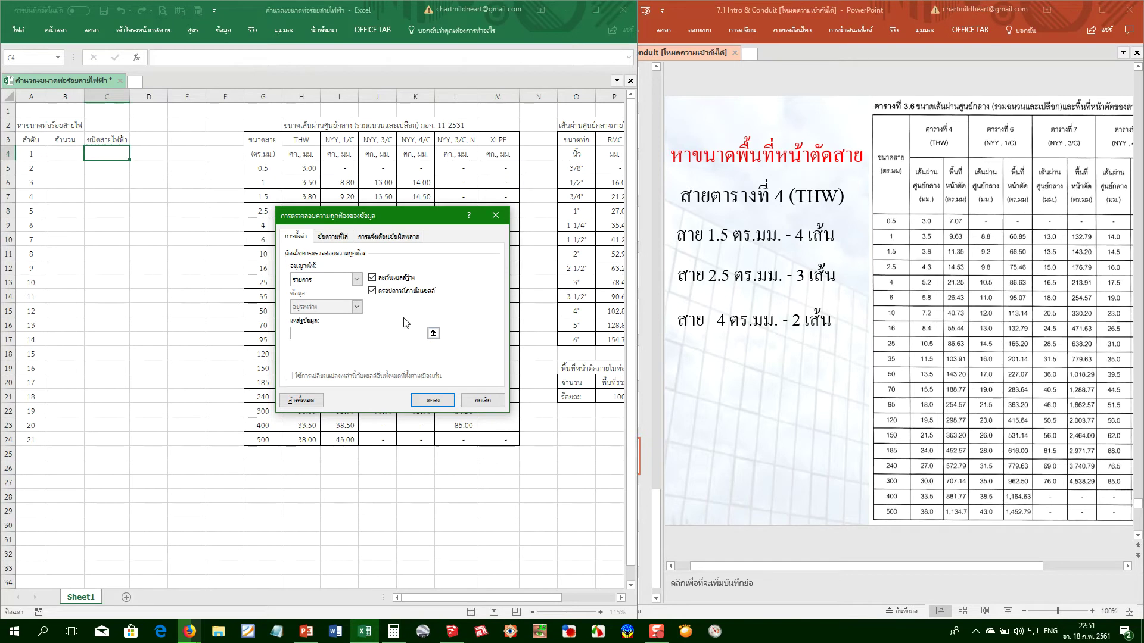
Use the named range ชนิดสายไฟฟ้า as the list source, then choose THW in C4
click(433, 333)
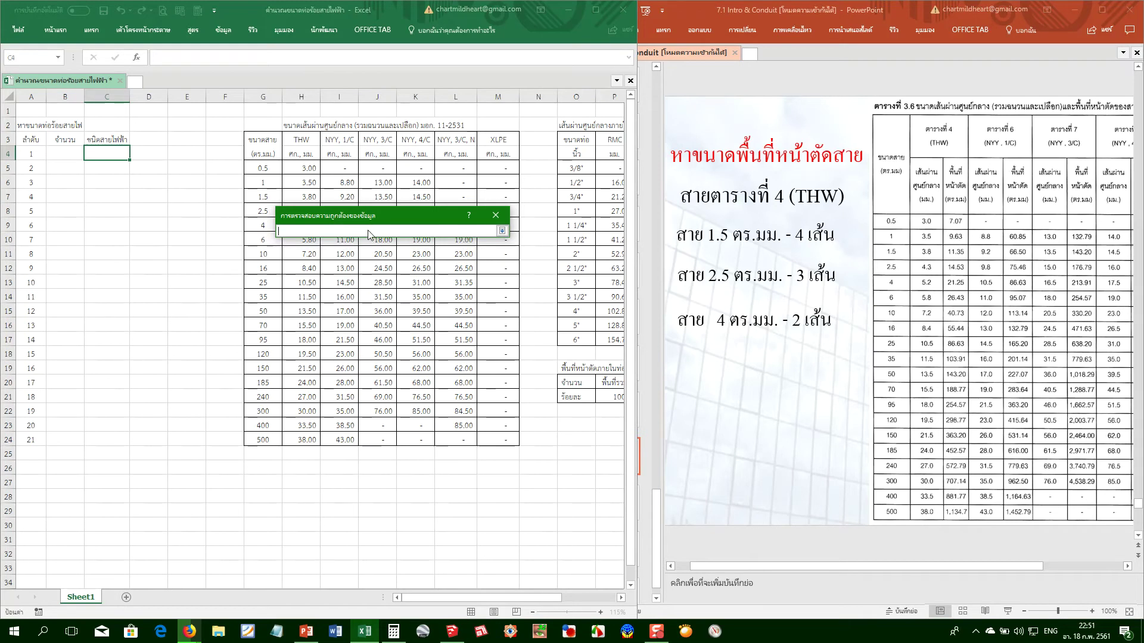
key(F3)
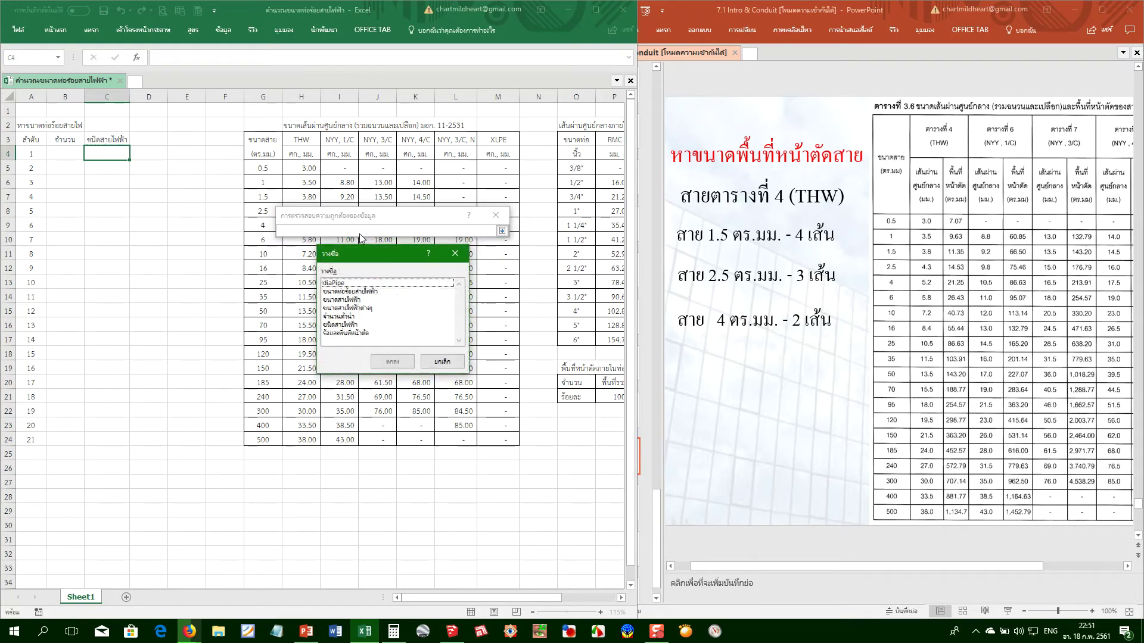
click(356, 291)
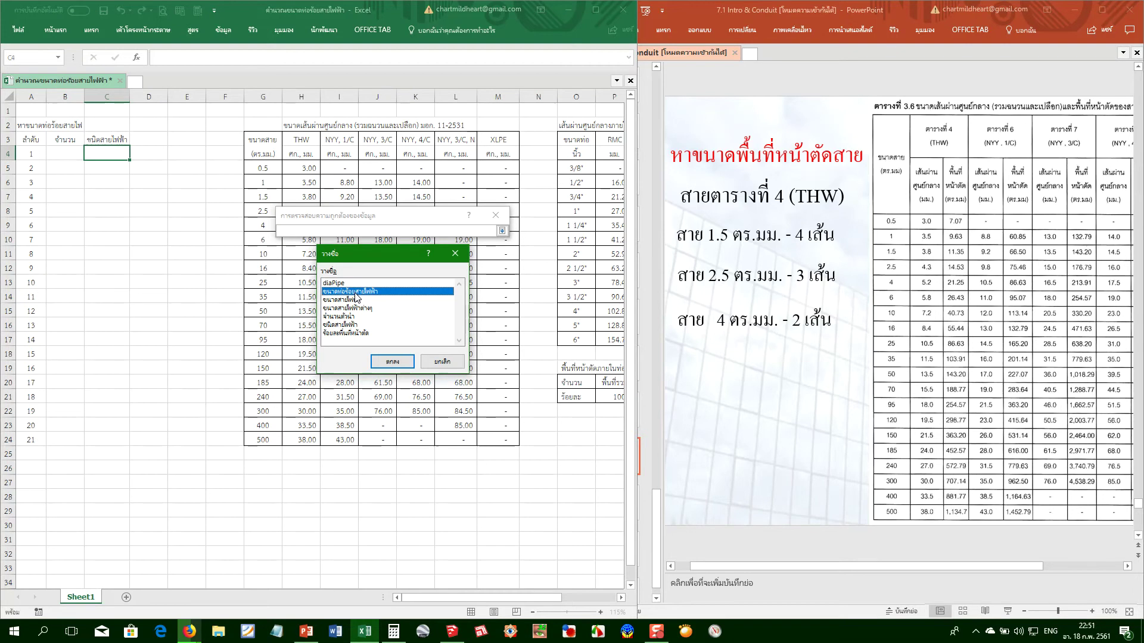
click(359, 325)
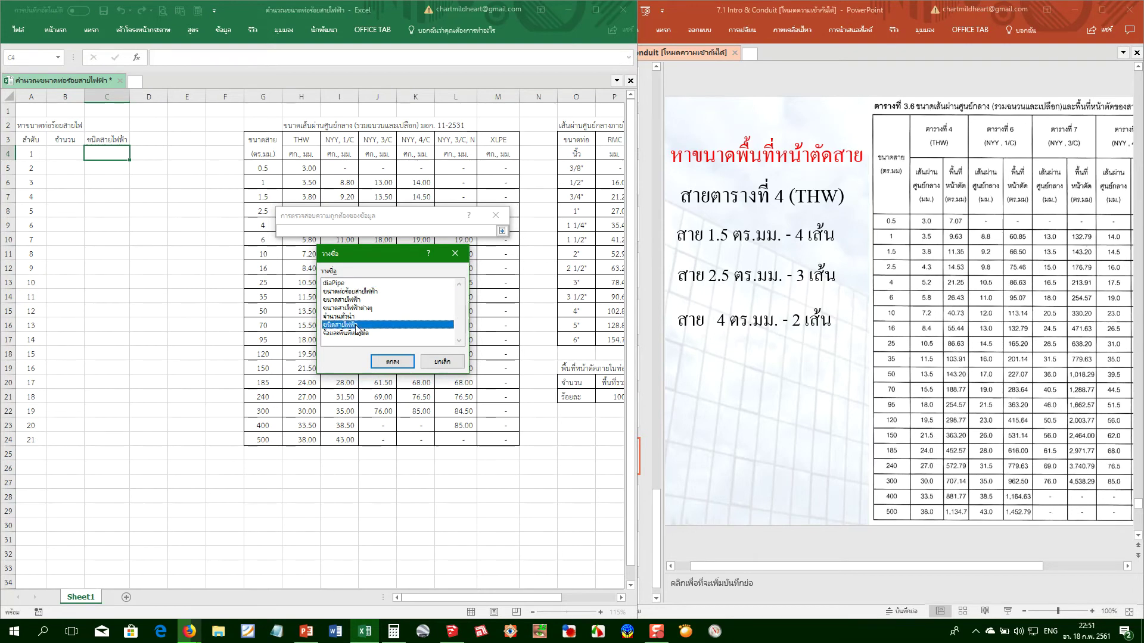
click(396, 362)
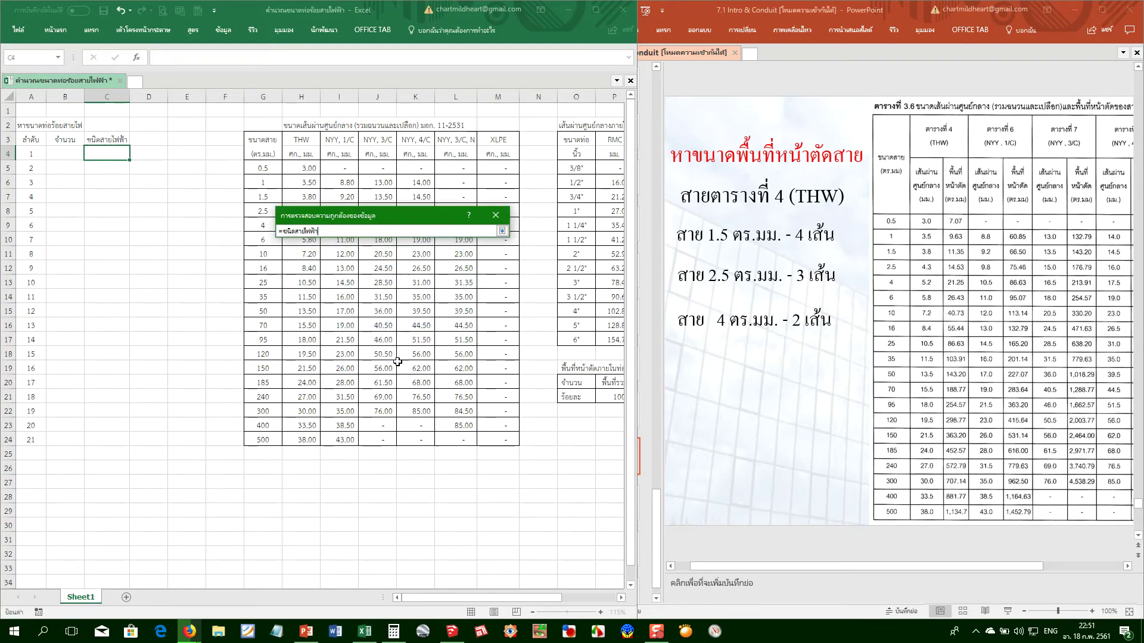
click(502, 232)
click(433, 401)
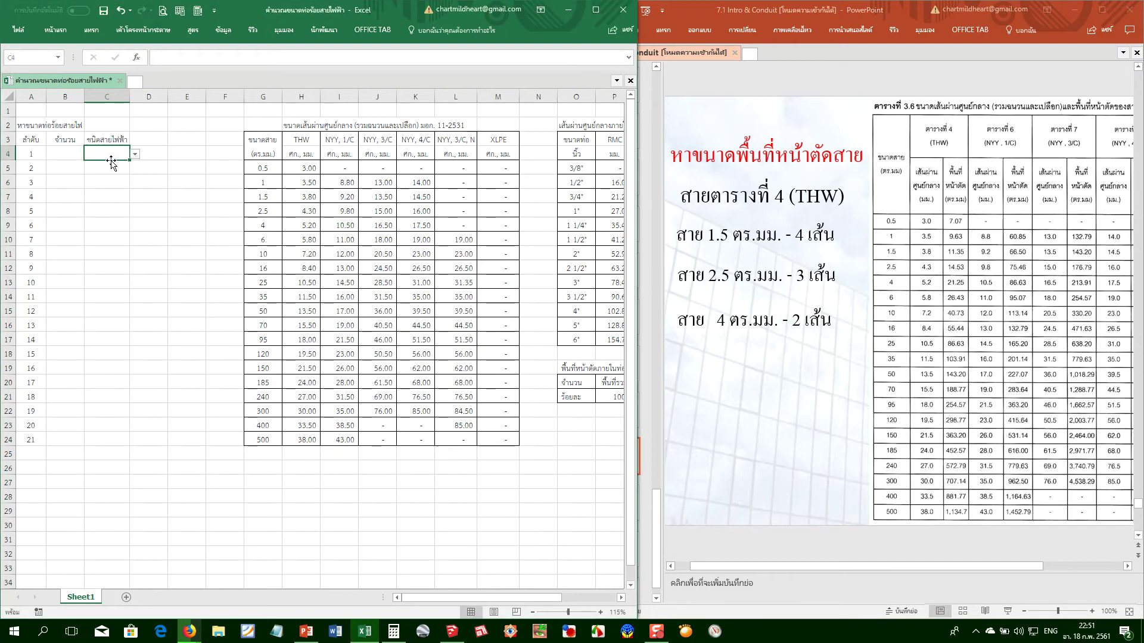
click(136, 154)
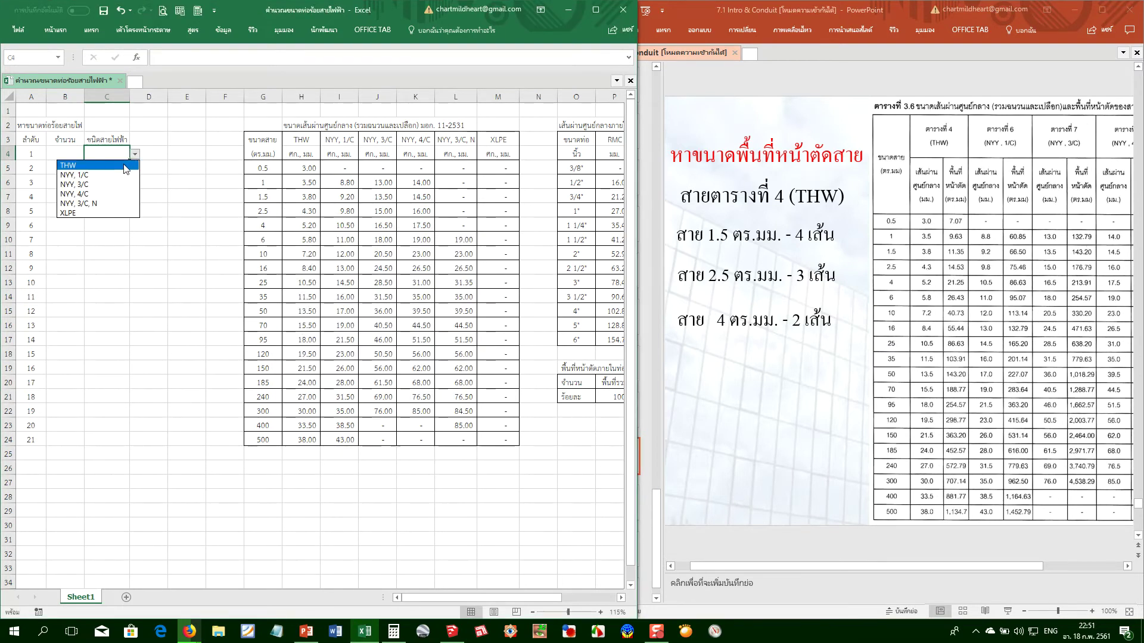
click(125, 166)
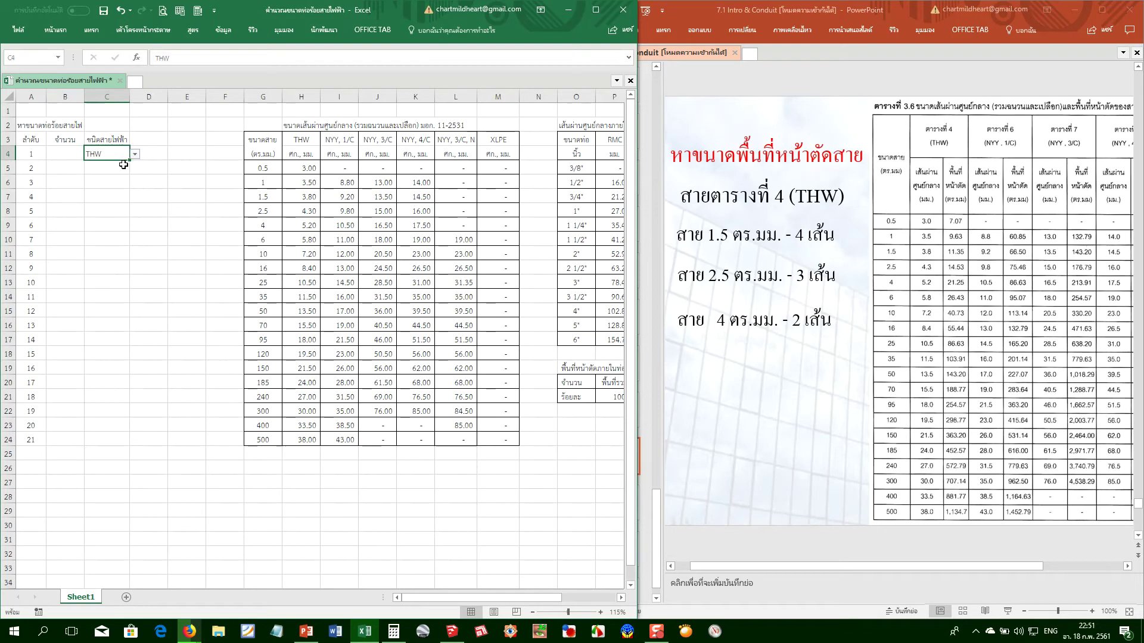
Fill THW down C4:C24 and centre those cable-type entries
drag(130, 162, 125, 447)
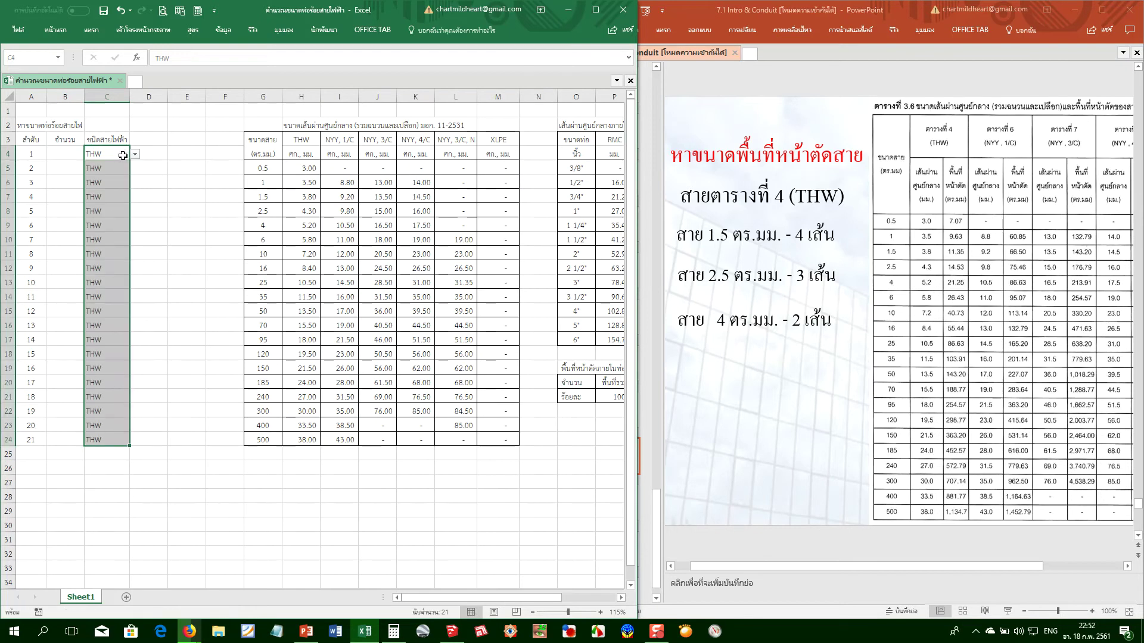
click(55, 30)
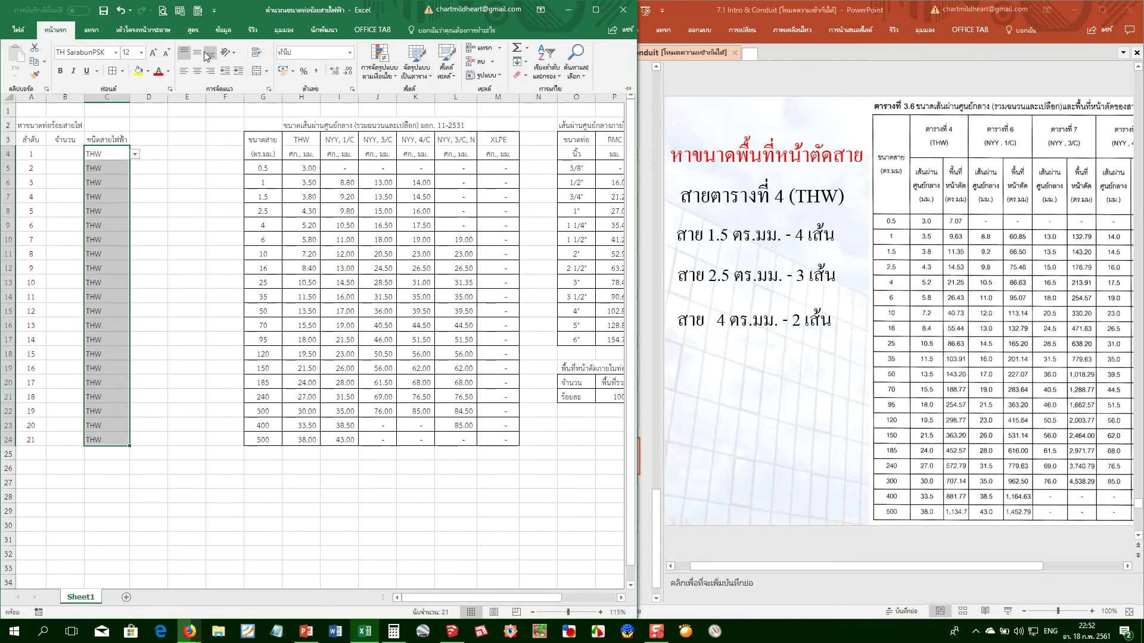
click(198, 70)
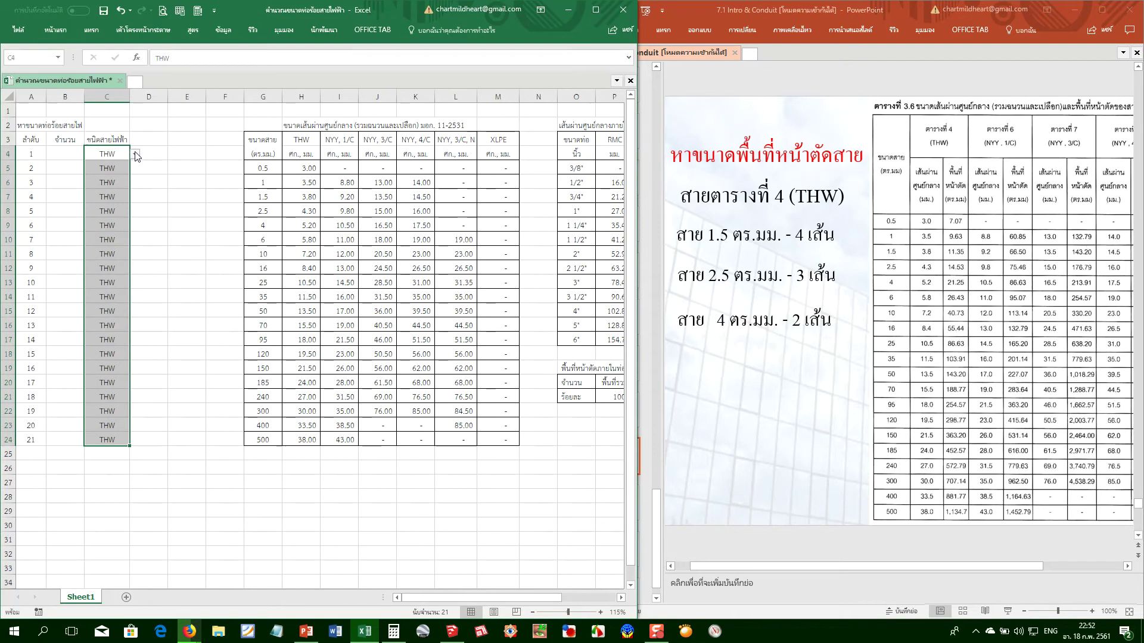
click(136, 154)
click(162, 153)
click(145, 164)
Narrow column A slightly
click(74, 156)
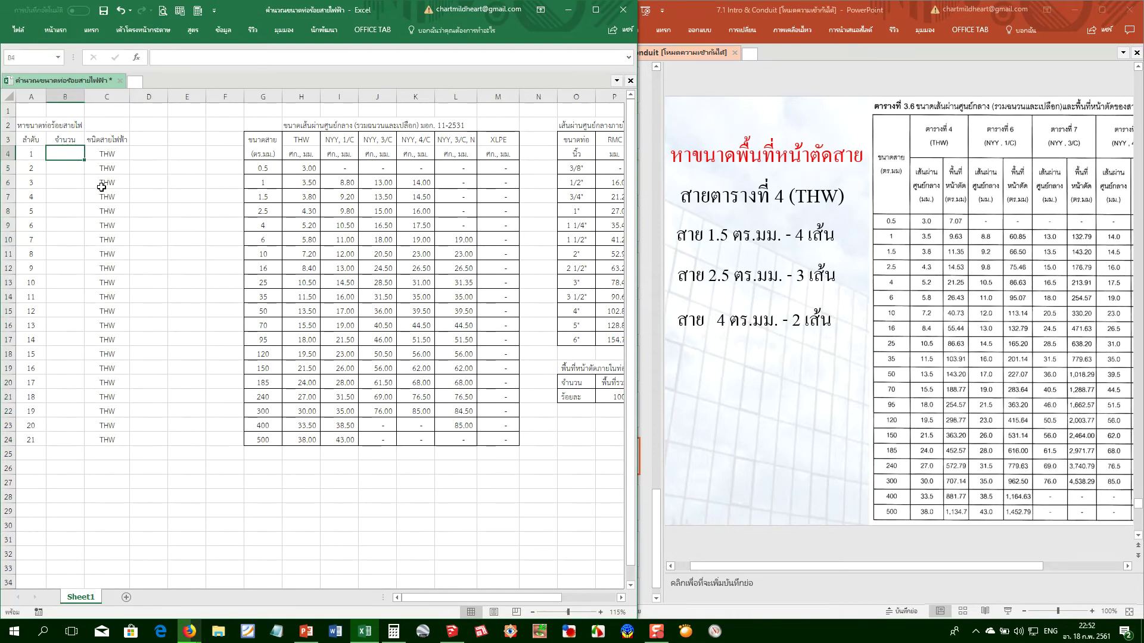
drag(46, 96, 40, 96)
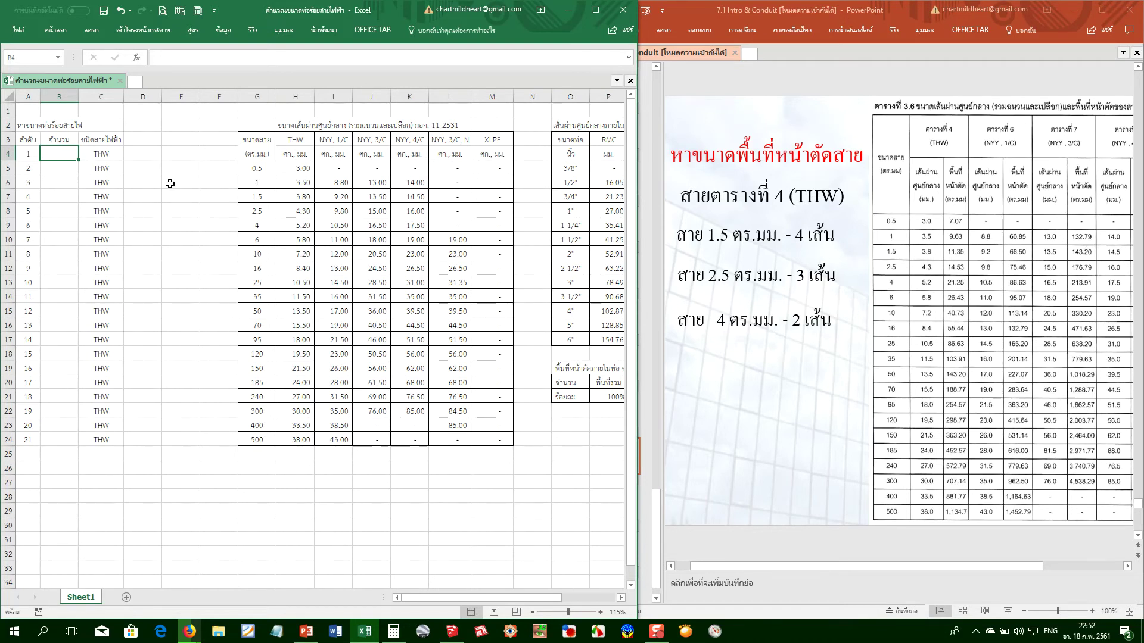
click(103, 154)
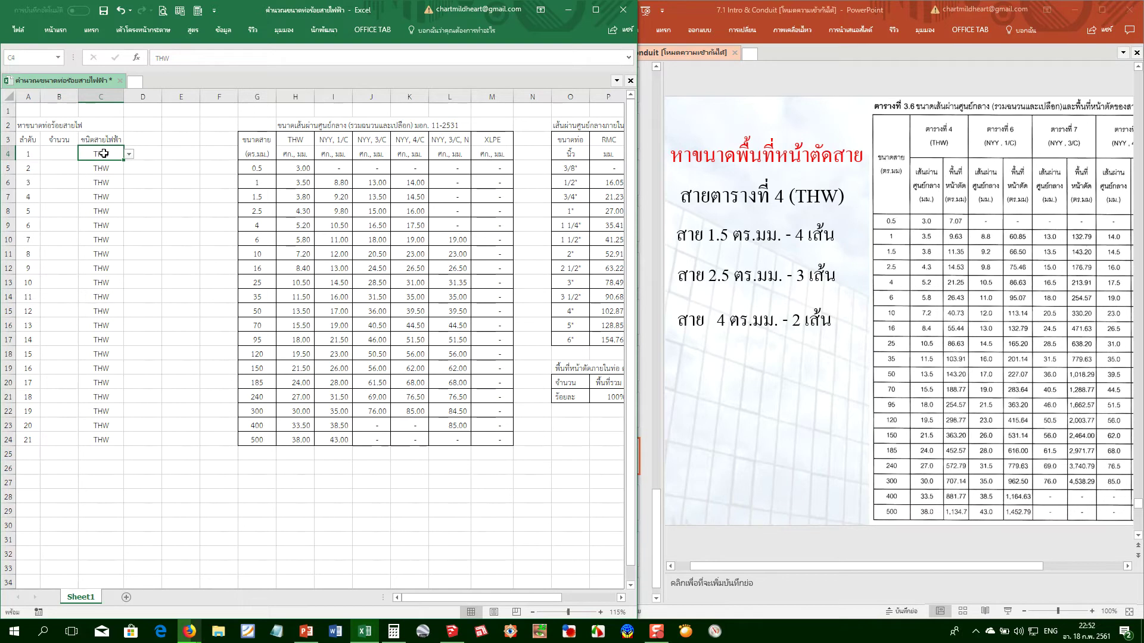
click(140, 170)
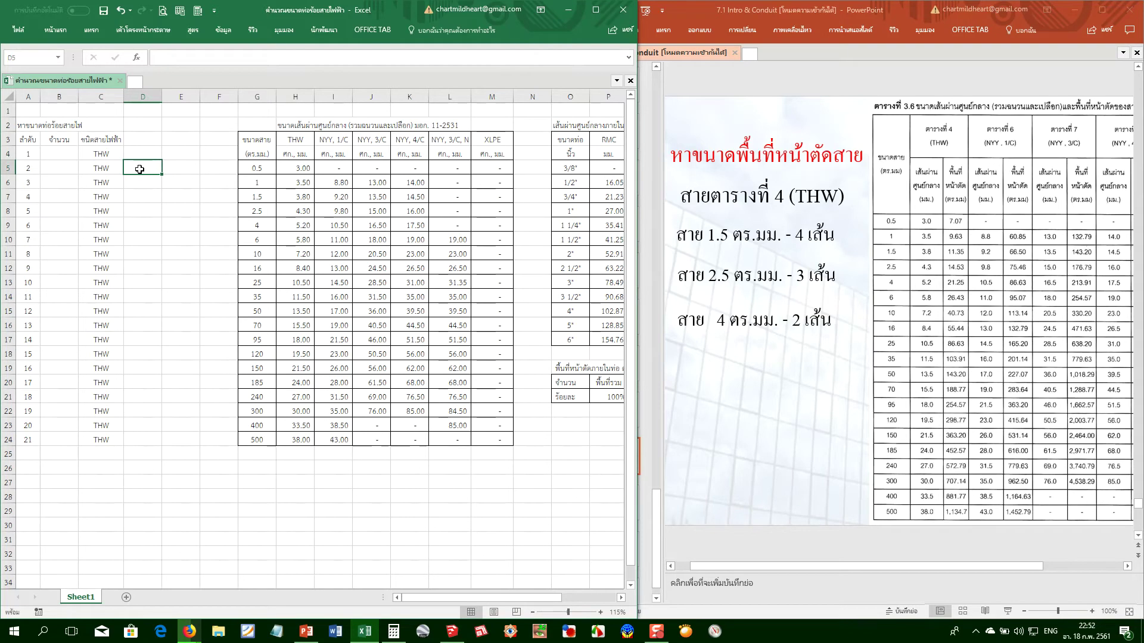
Enter the wire-size header ขนาดสายไฟฟ้า in D3 and autofit column D to it
click(132, 153)
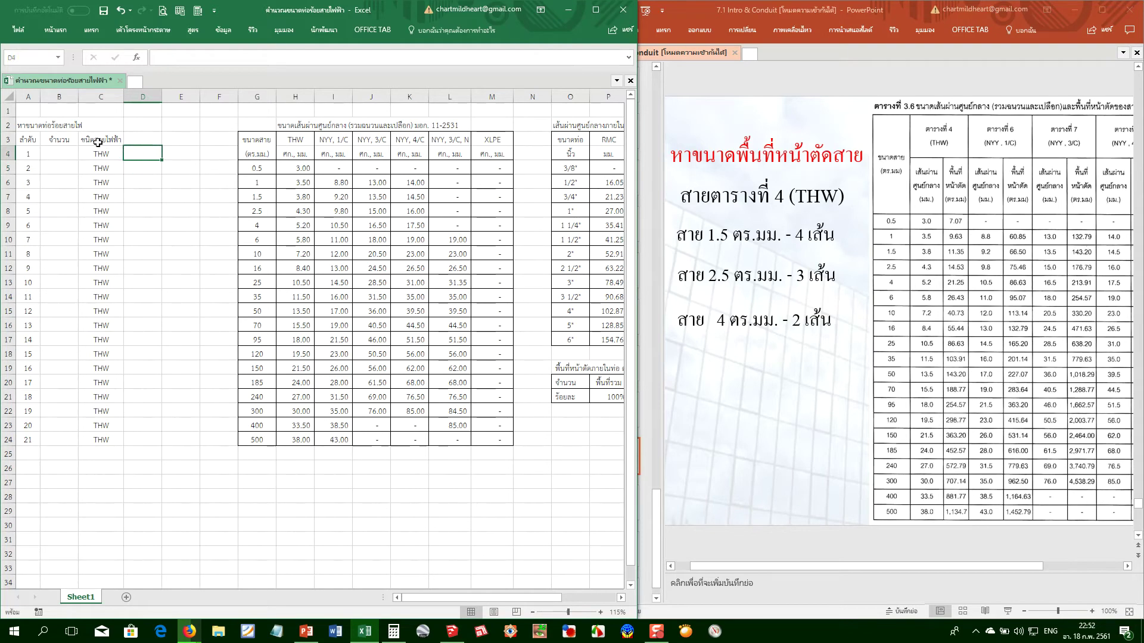
click(122, 140)
key(ctrl+c)
click(156, 138)
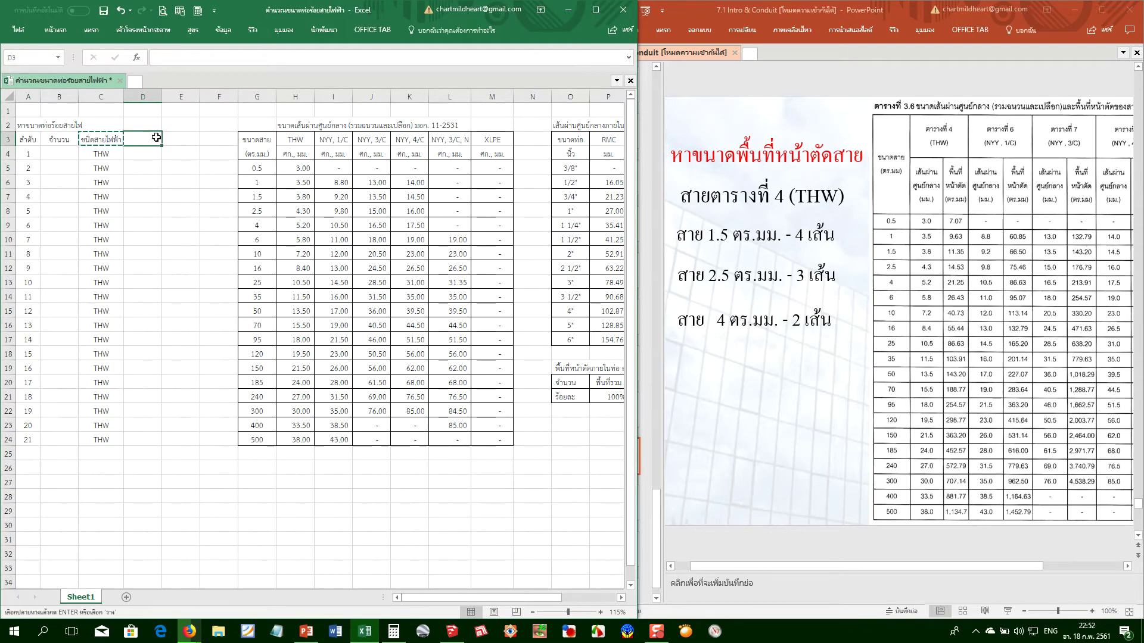
key(Return)
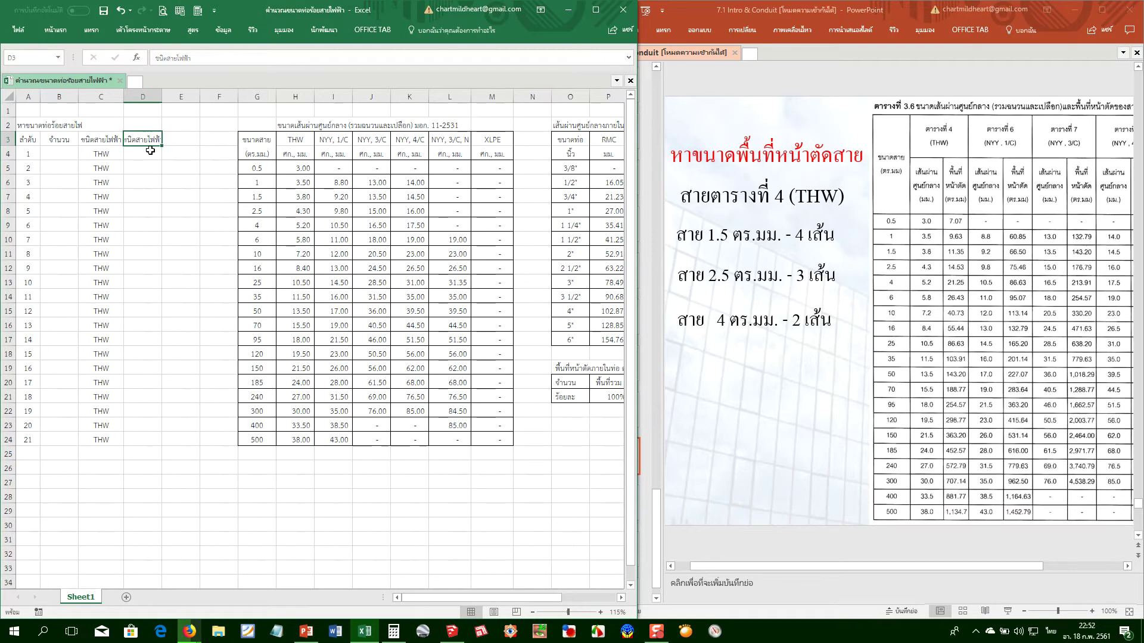
text(ขนาดสายไฟ)
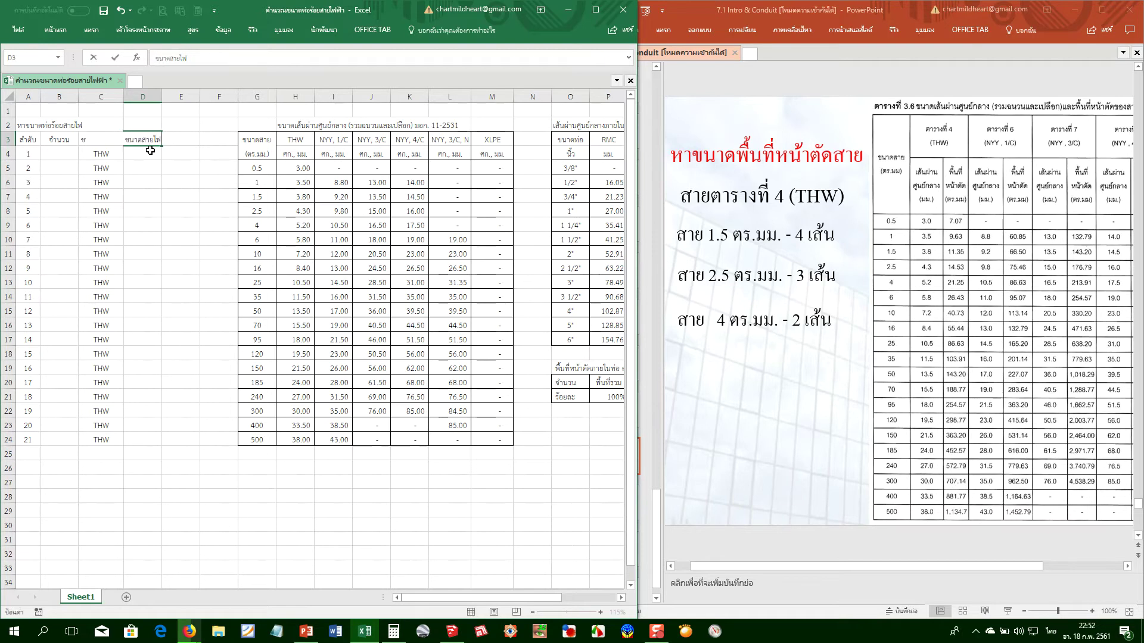
key(Return)
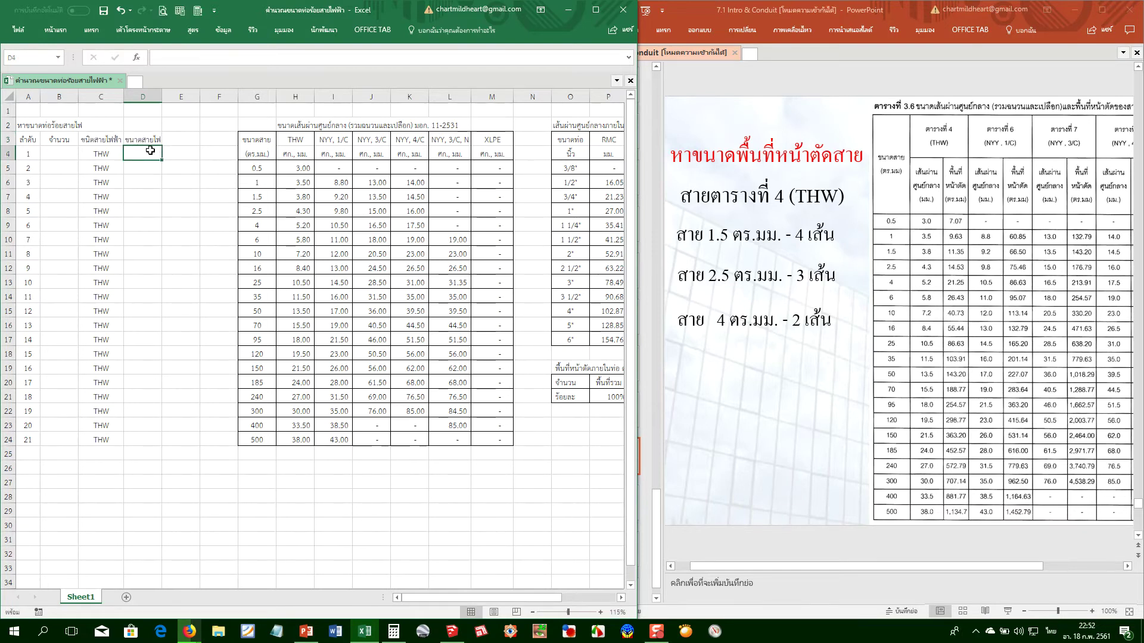
double_click(148, 141)
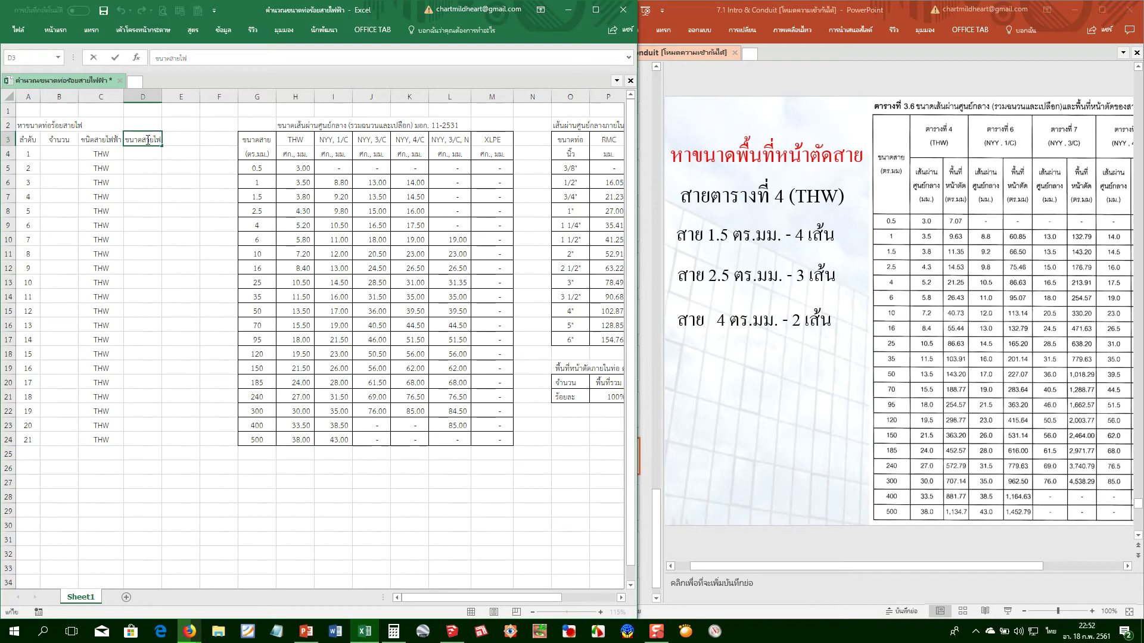
text(ฟ้า)
key(Return)
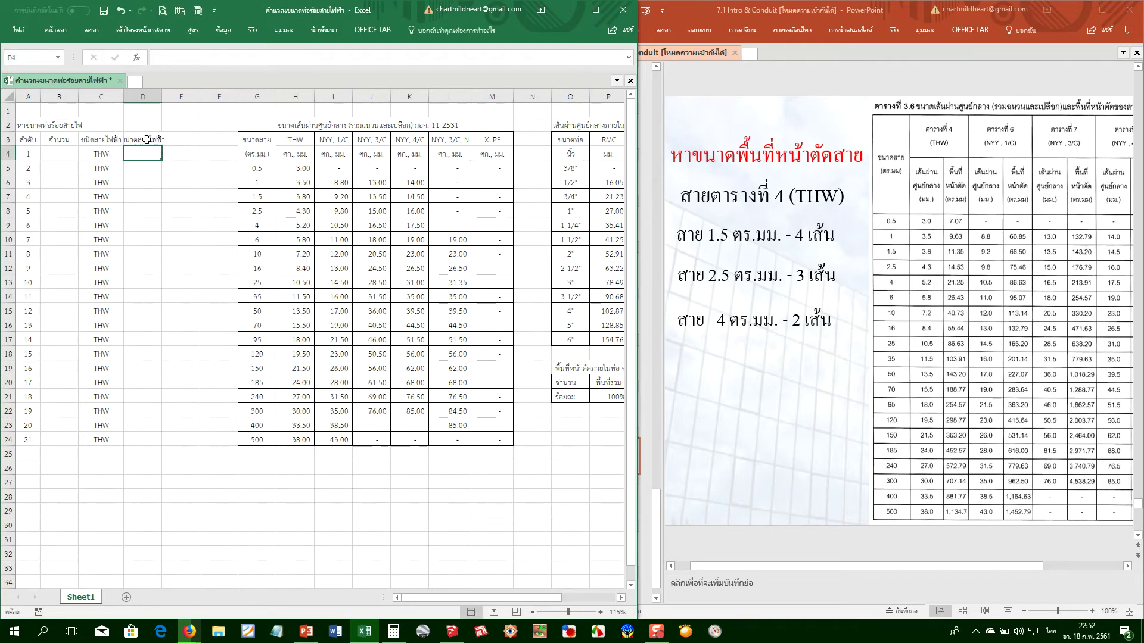
double_click(161, 97)
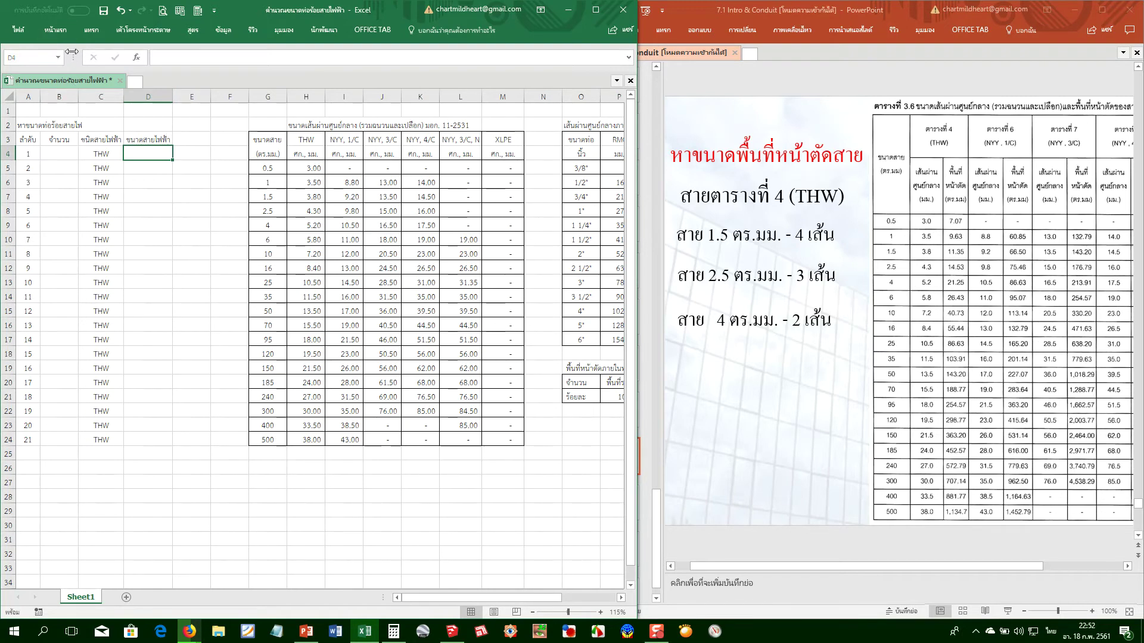
Give D4 a List validation sourced from the named range ขนาดสายไฟฟ้า
click(223, 30)
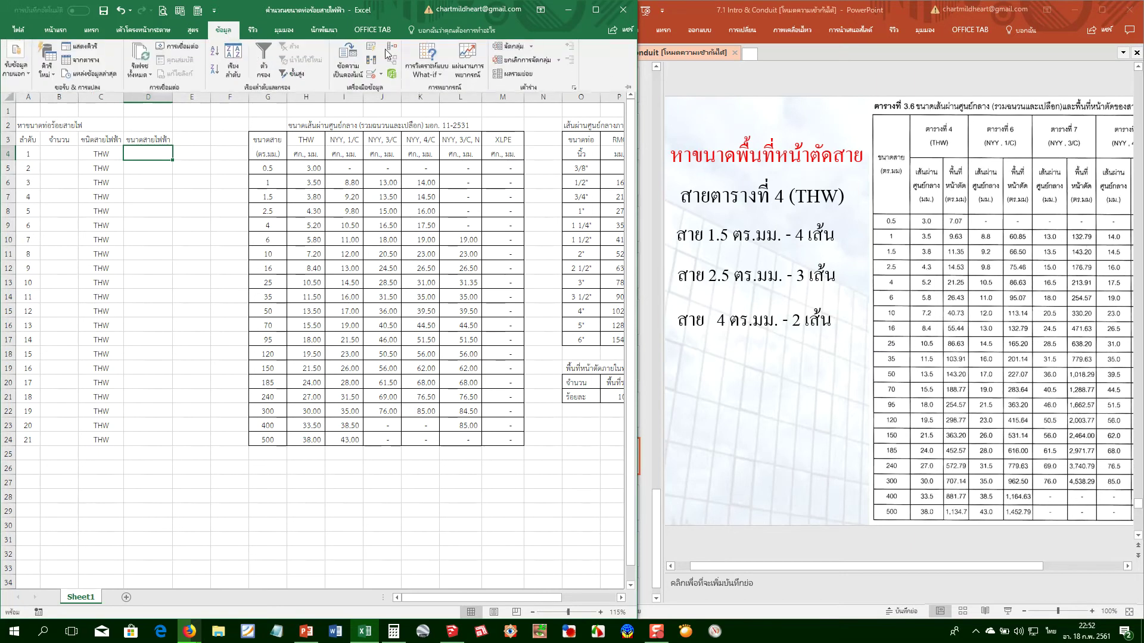
click(371, 76)
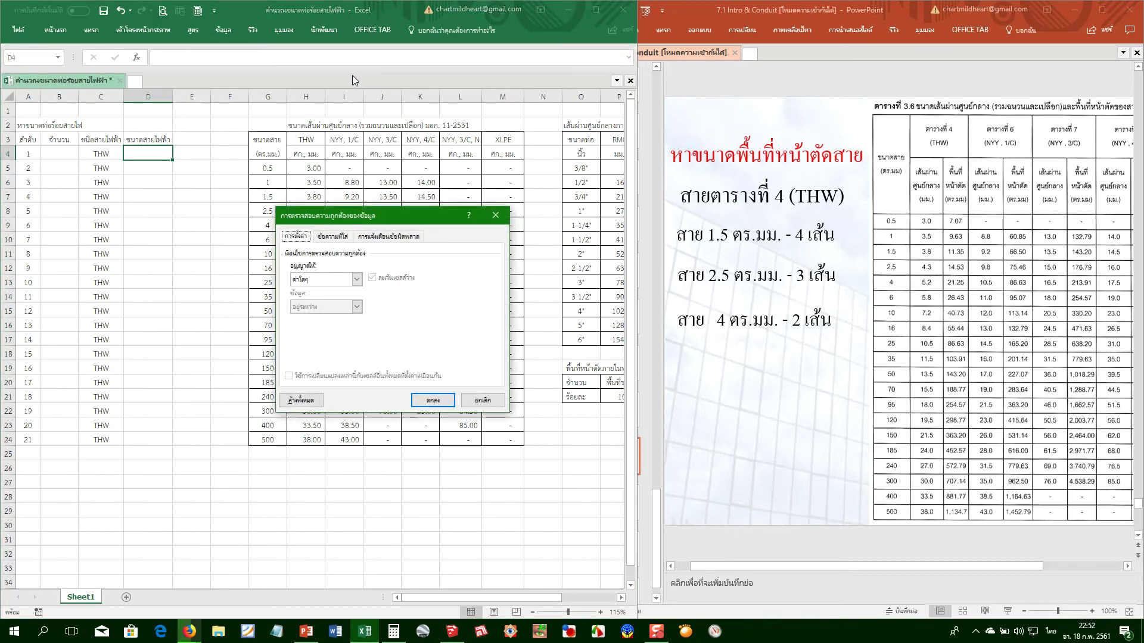
click(343, 280)
click(325, 315)
click(317, 333)
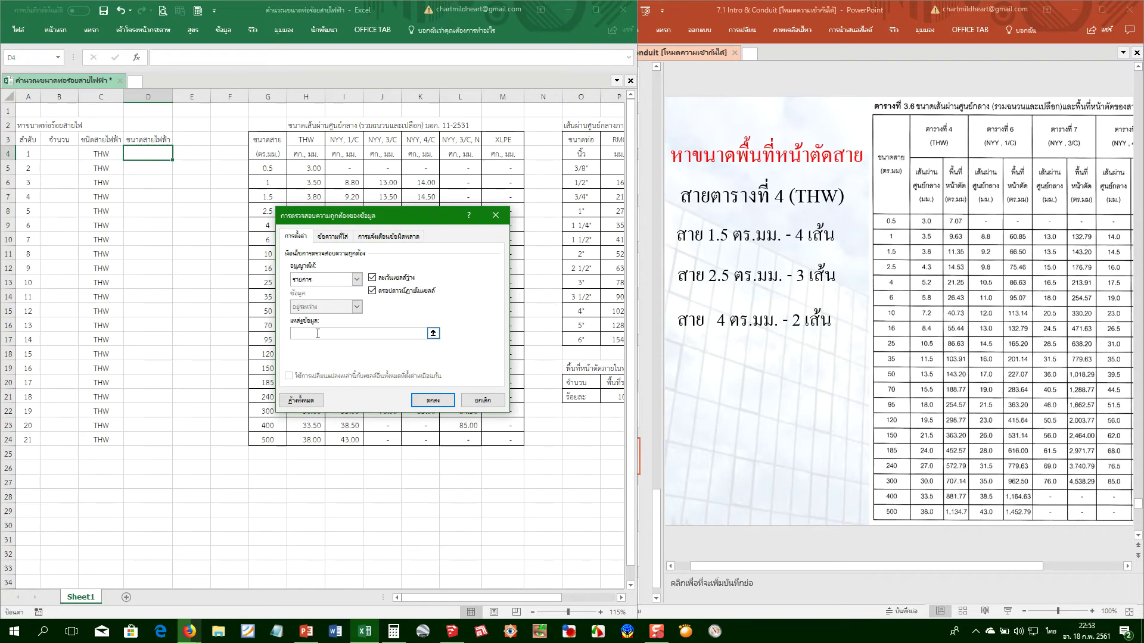
key(F3)
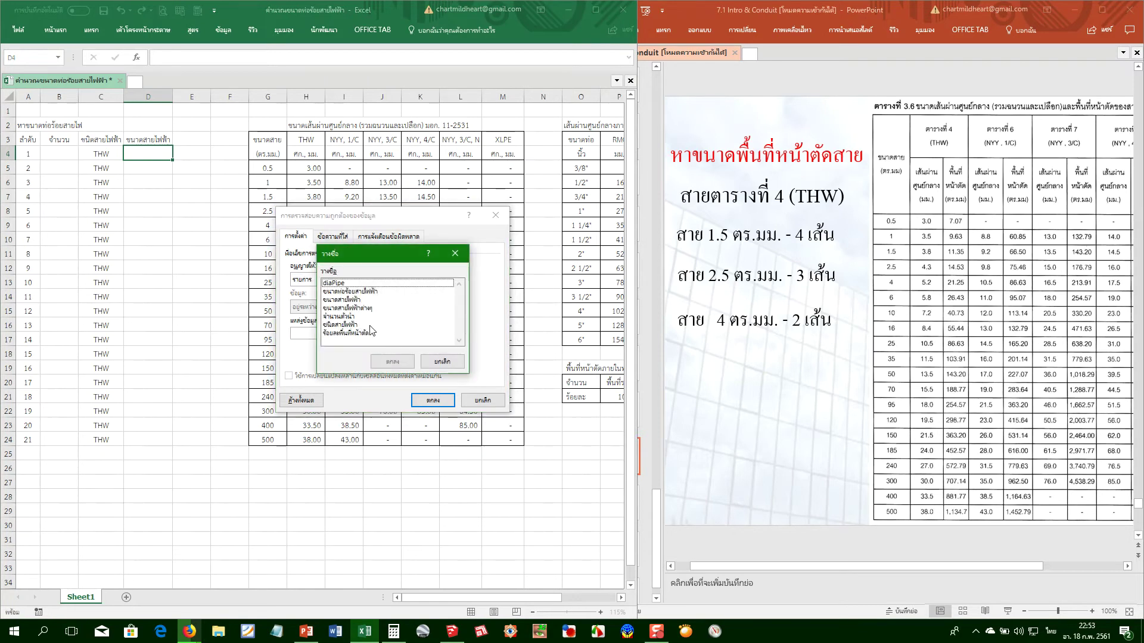
click(359, 308)
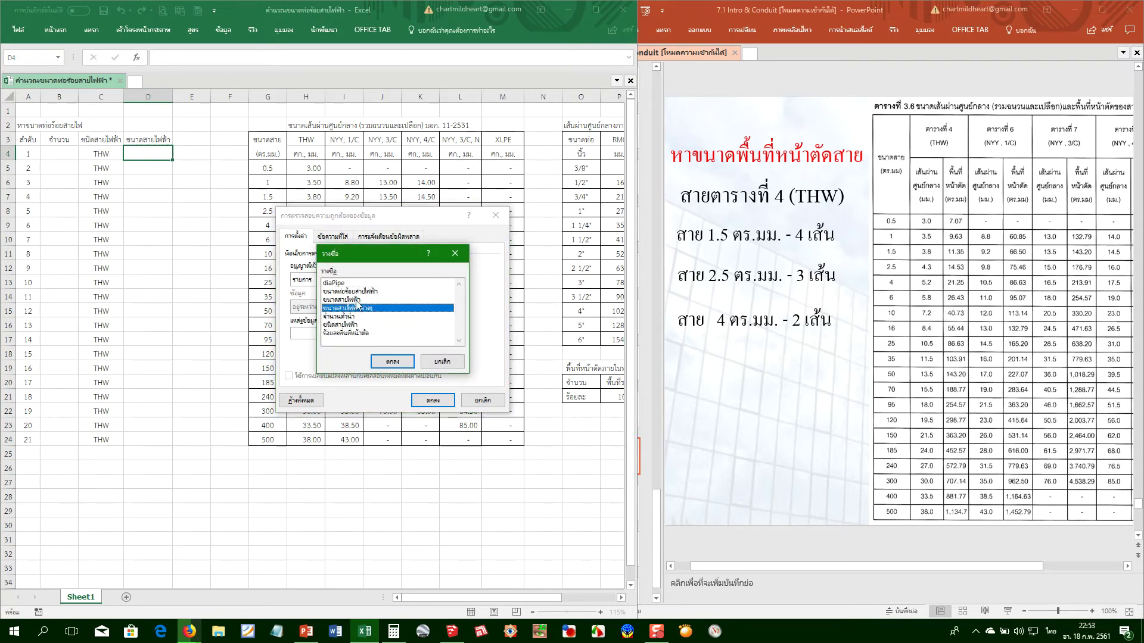
click(356, 299)
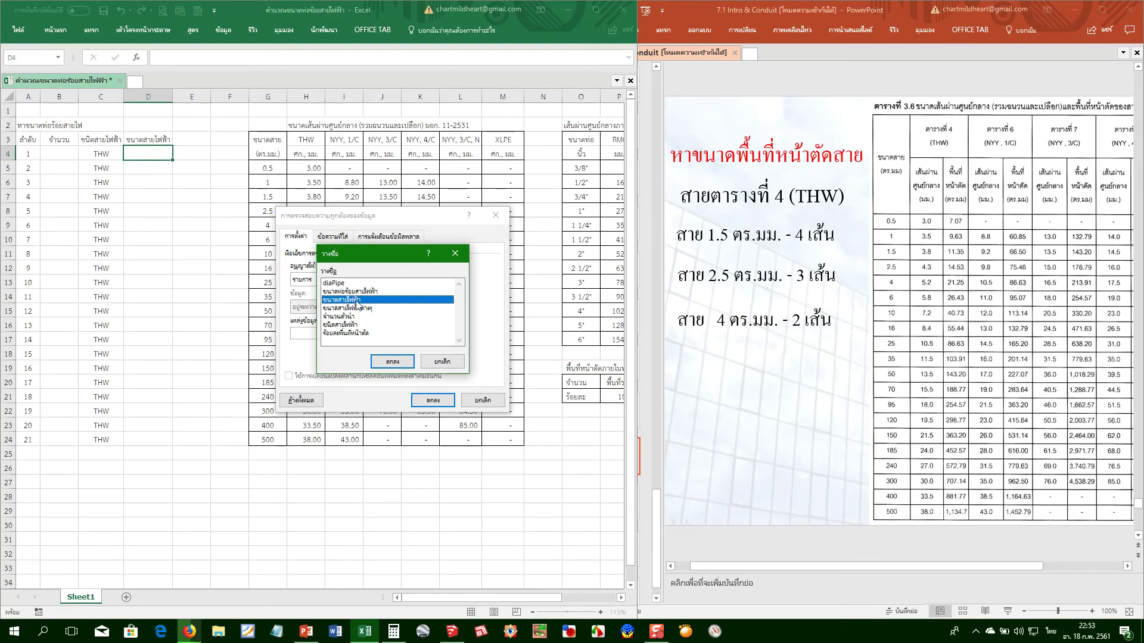
click(391, 362)
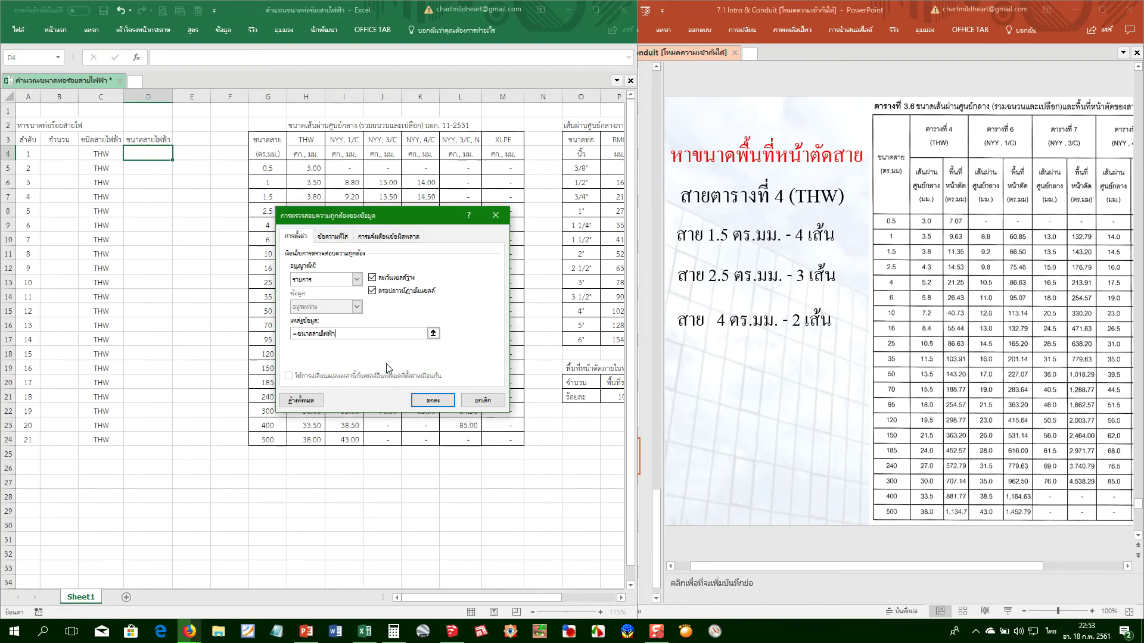
click(433, 400)
Choose wire size 95 from D4's dropdown and centre it
click(178, 155)
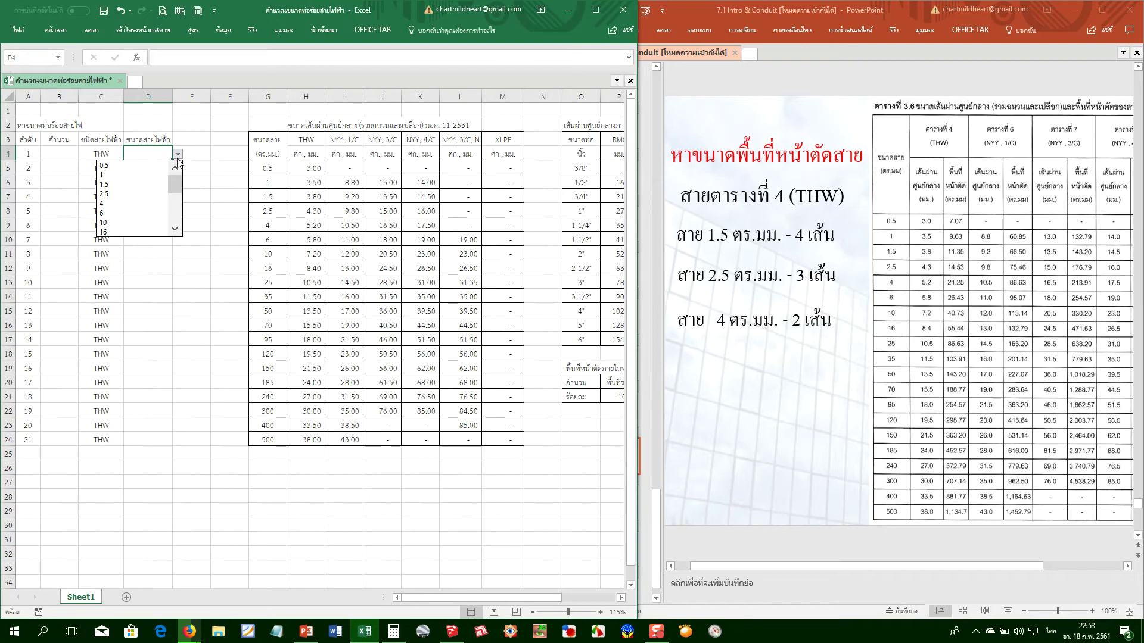
drag(176, 175, 174, 209)
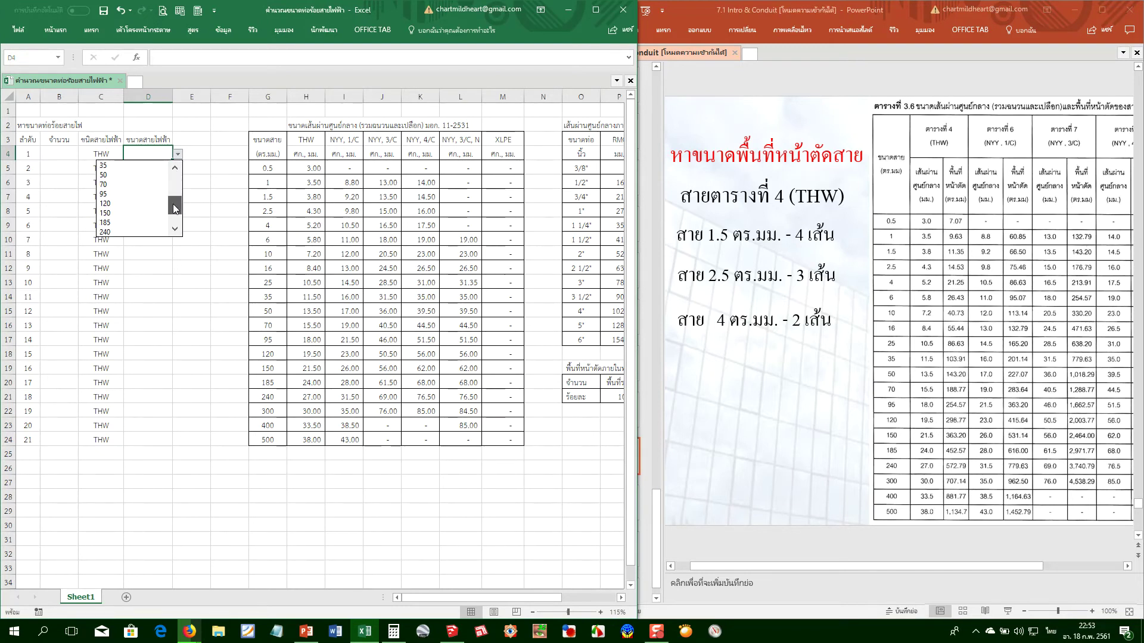
click(134, 194)
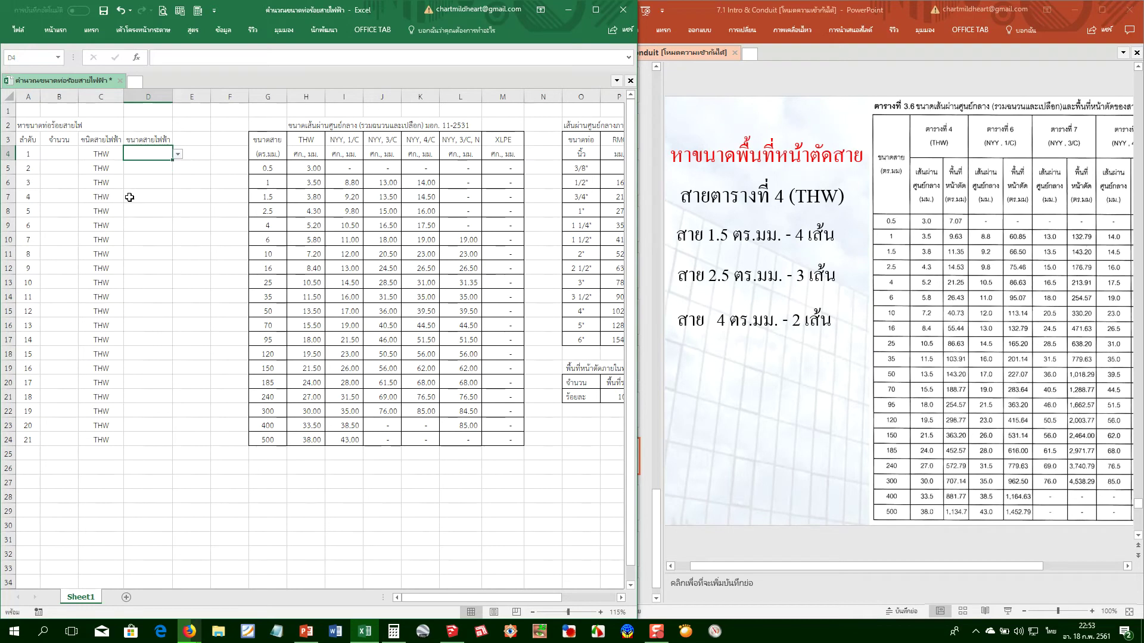
click(174, 170)
click(159, 142)
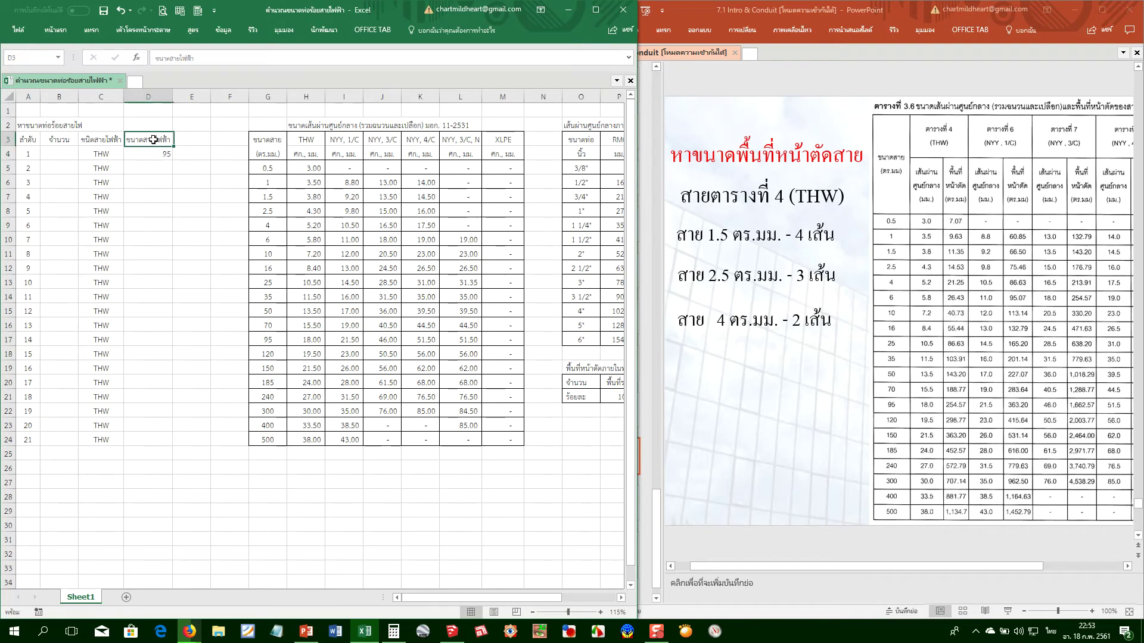
click(158, 154)
click(57, 31)
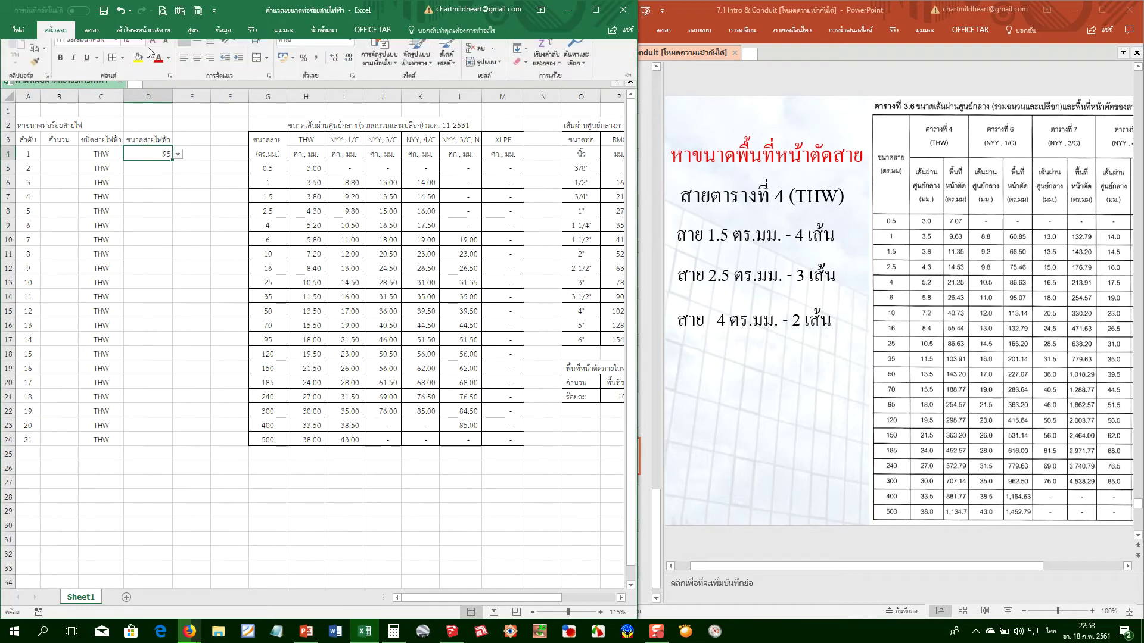
click(197, 71)
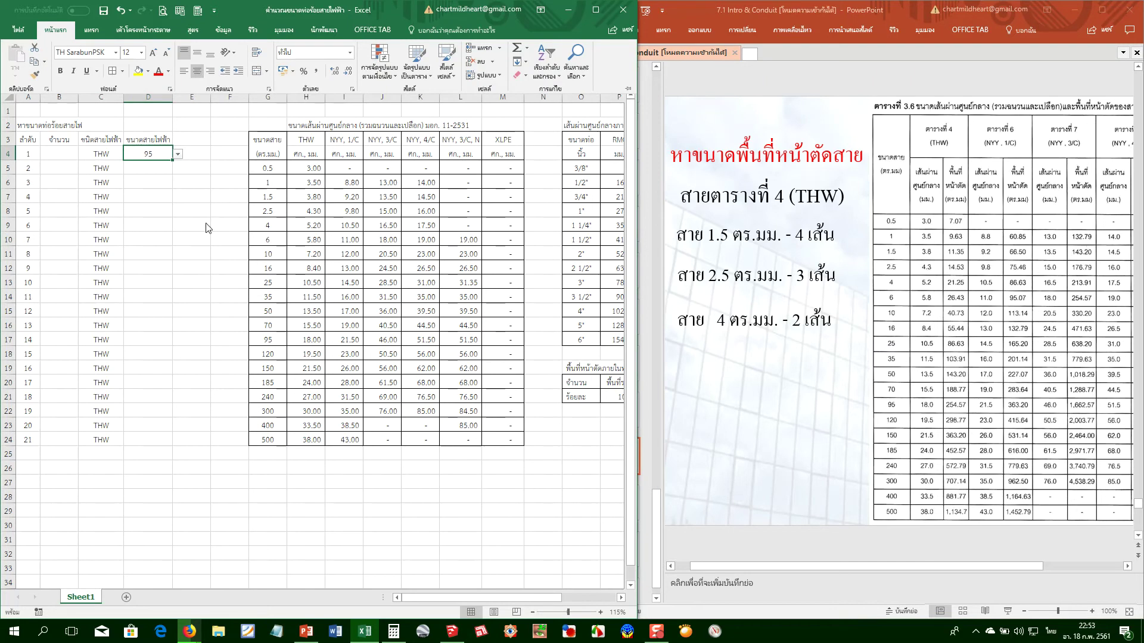
key(Escape)
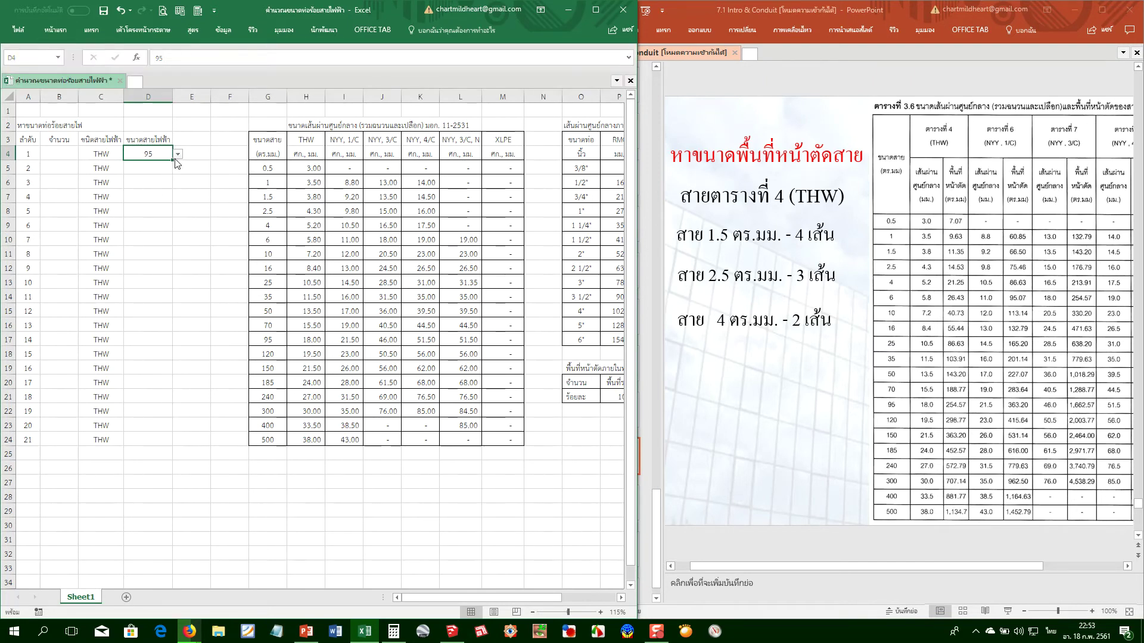
click(162, 139)
Change the D3 header to 'ขนาด, ตร.มม.'
key(F2)
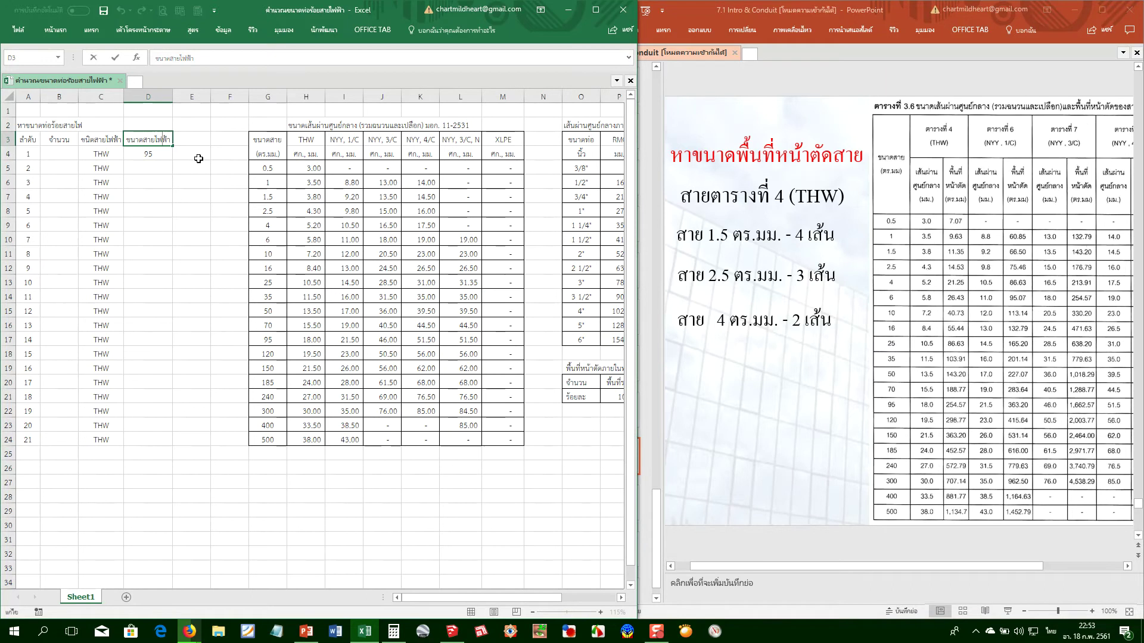
key(Return)
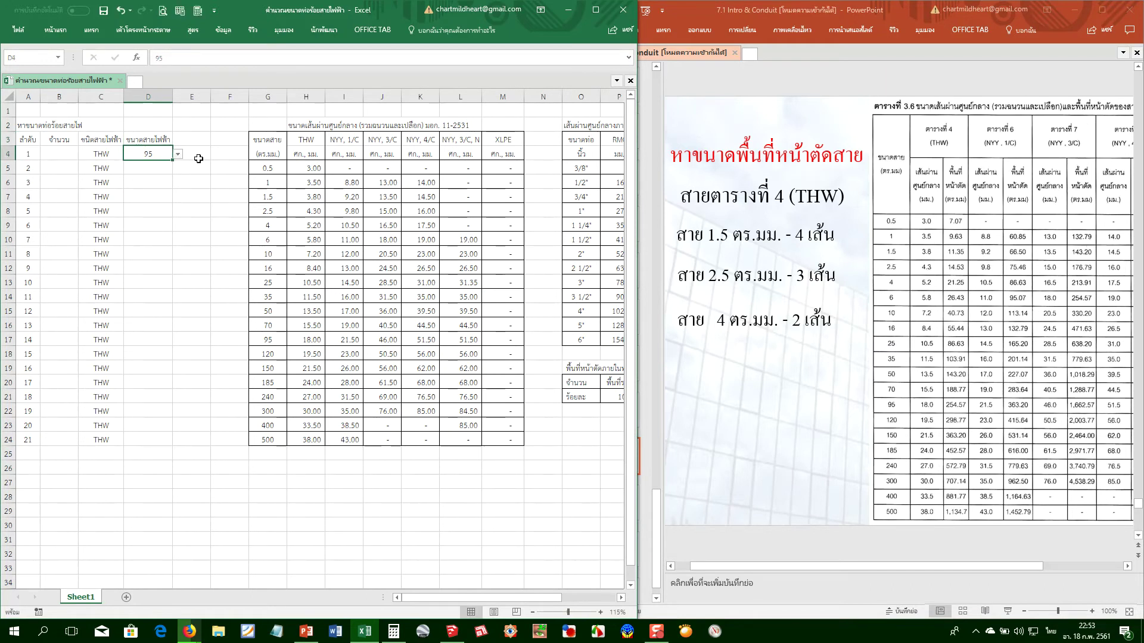
click(157, 141)
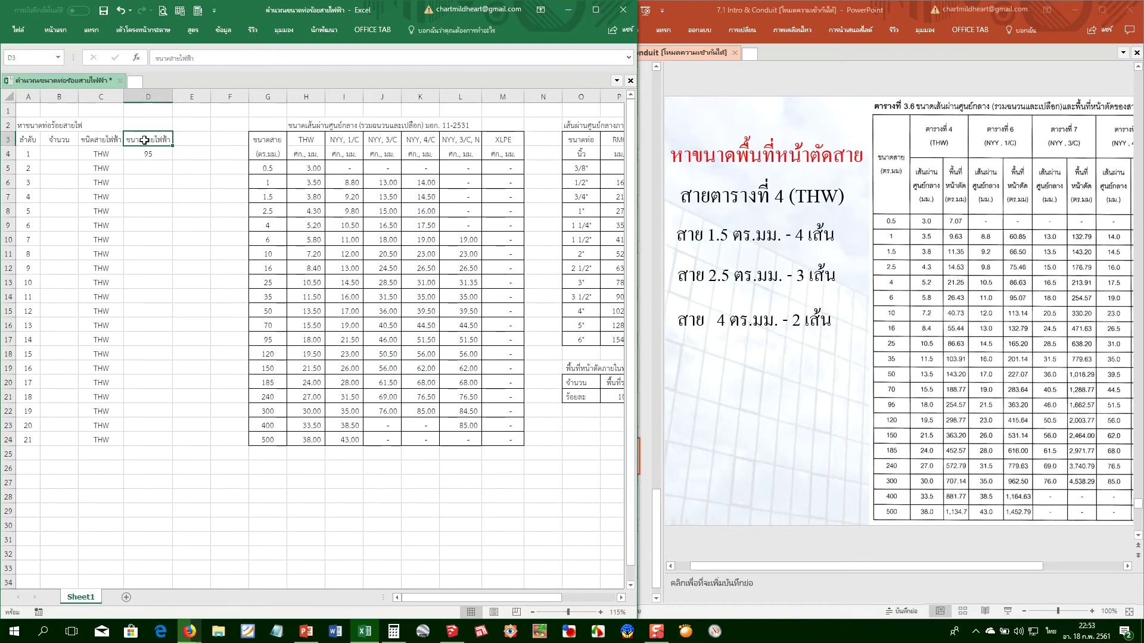
double_click(145, 141)
key(shift+End)
text(, ตร.มม.)
key(ctrl+Return)
key(Down)
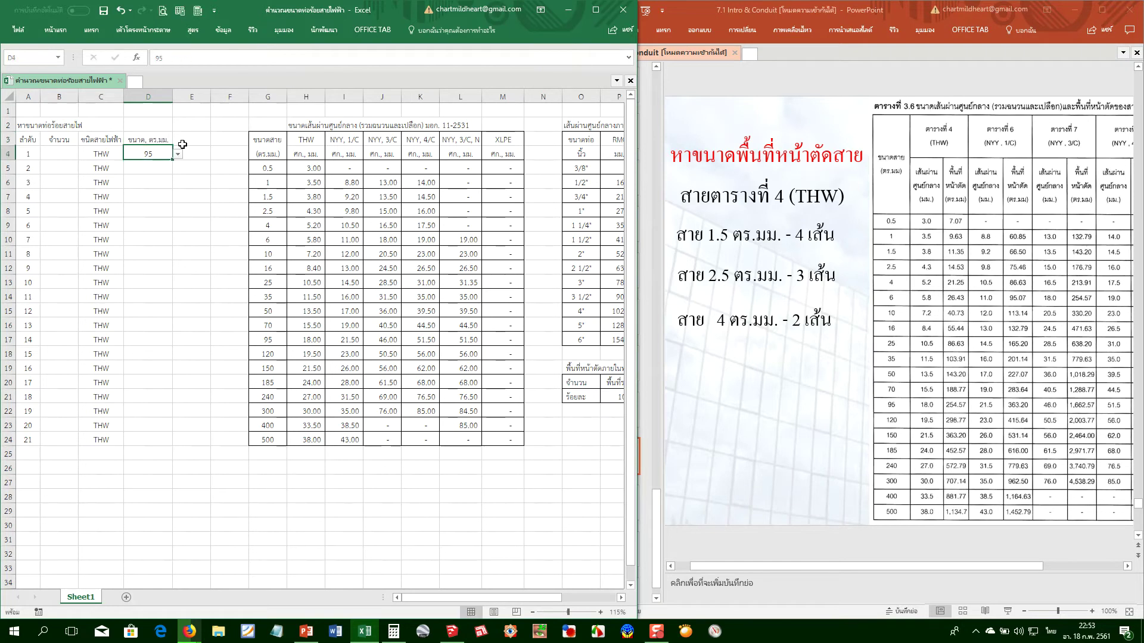
Narrow column D and fill the size 95 down to D24
drag(176, 96, 172, 96)
drag(171, 162, 171, 444)
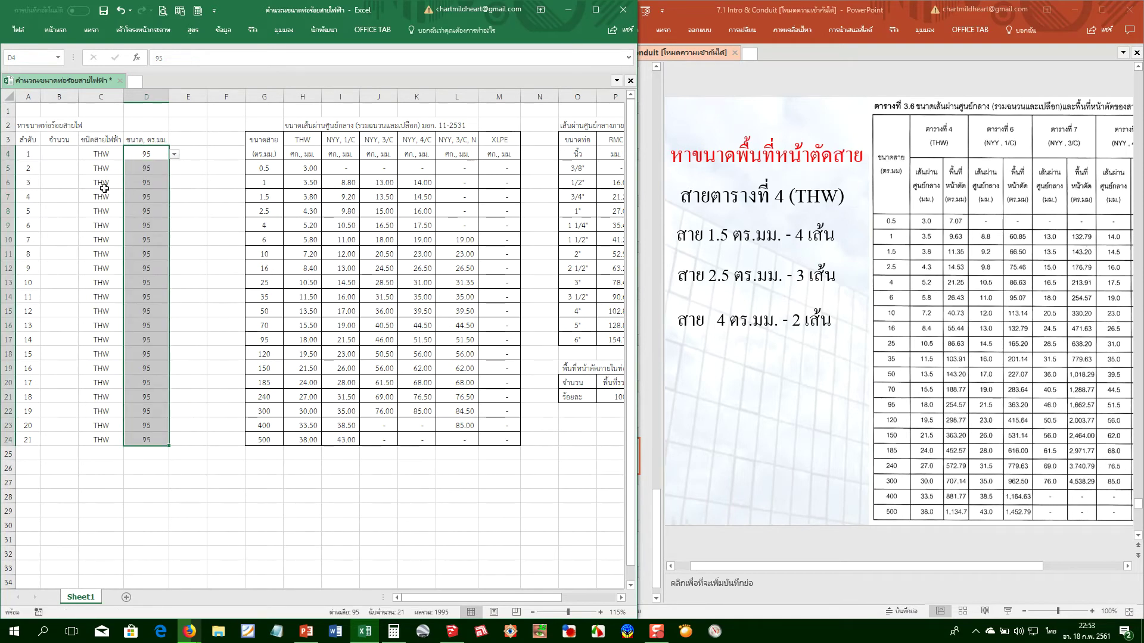
click(104, 169)
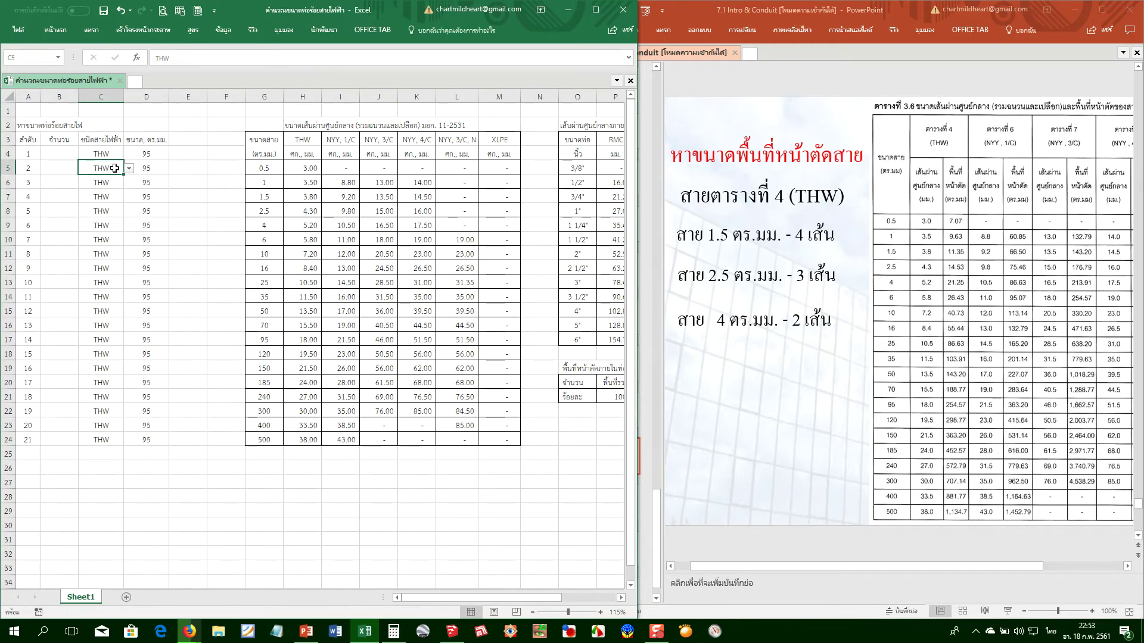
Enter quantity 4 in B4 for the first cable
click(74, 162)
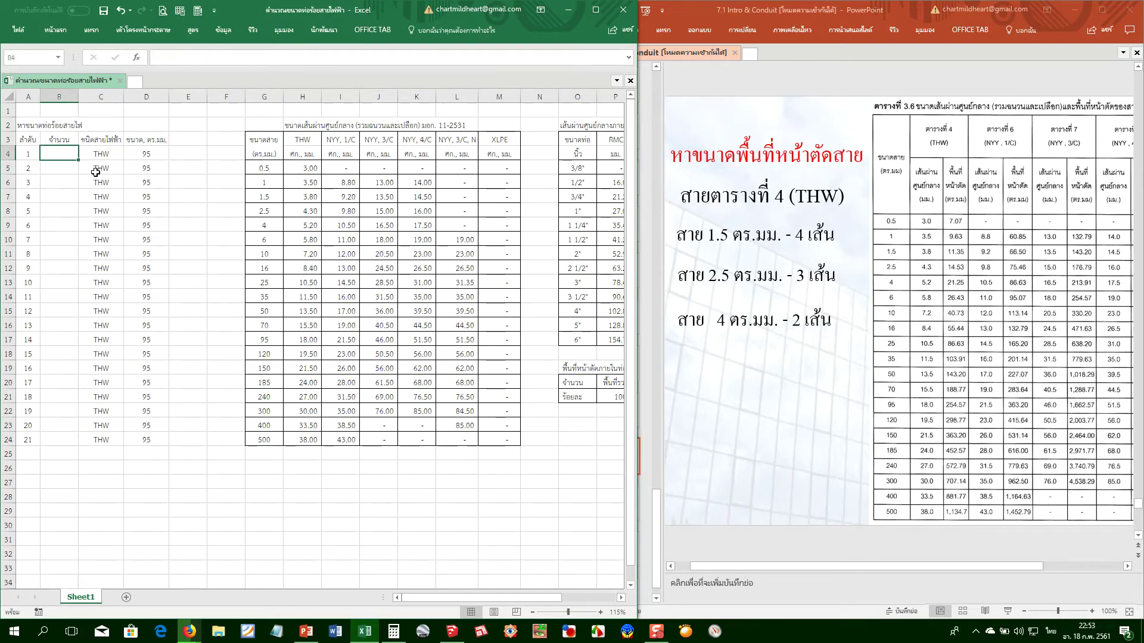
text(4)
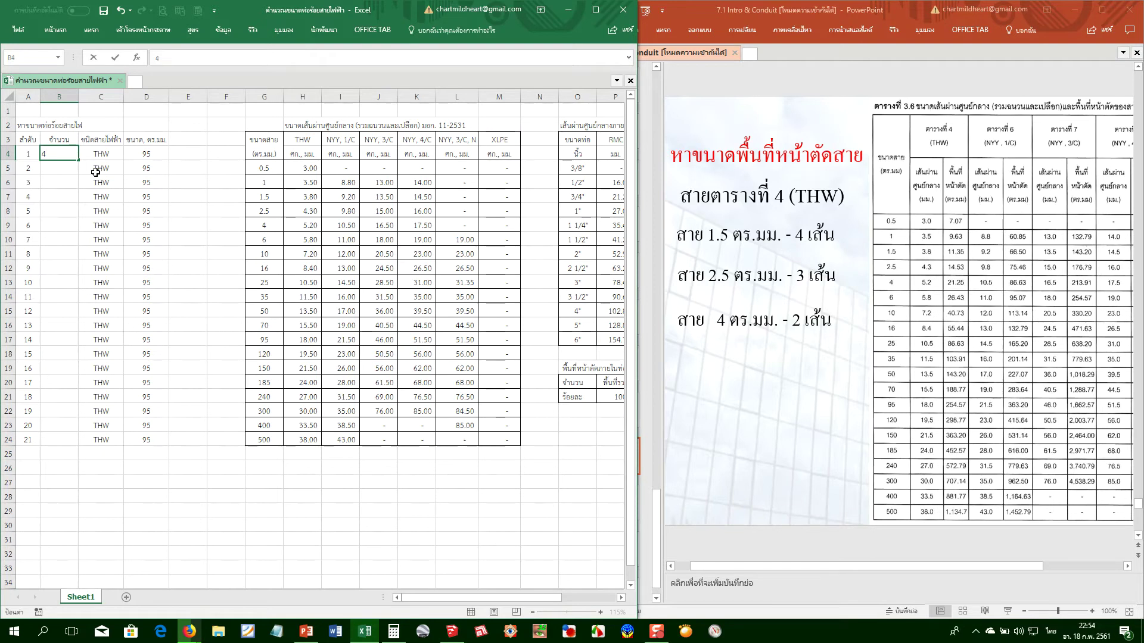
key(Return)
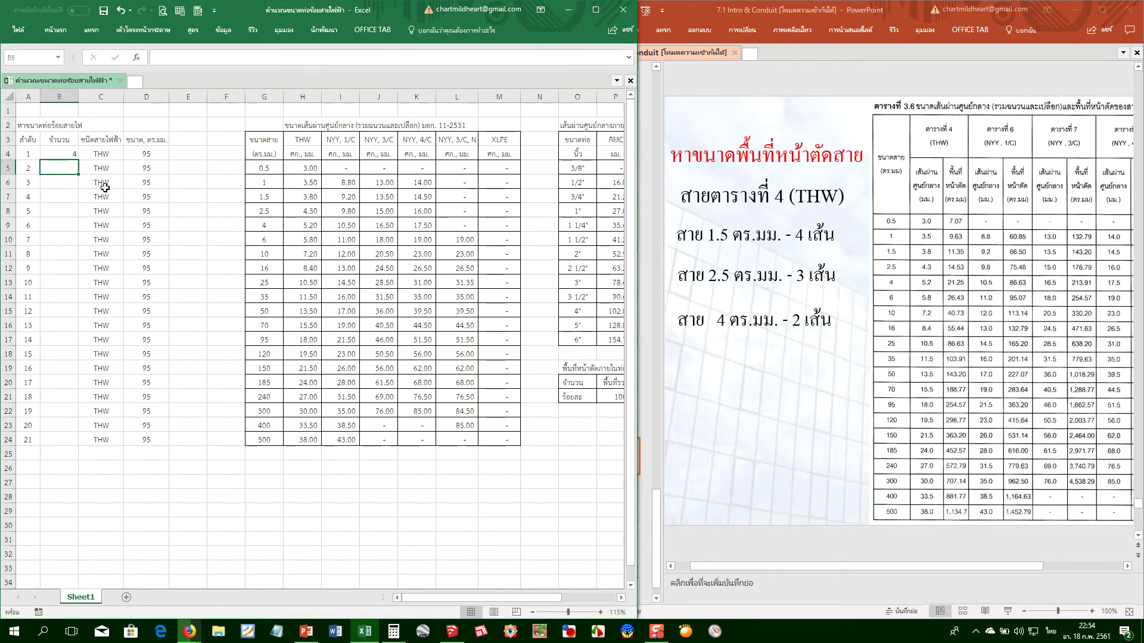
click(101, 143)
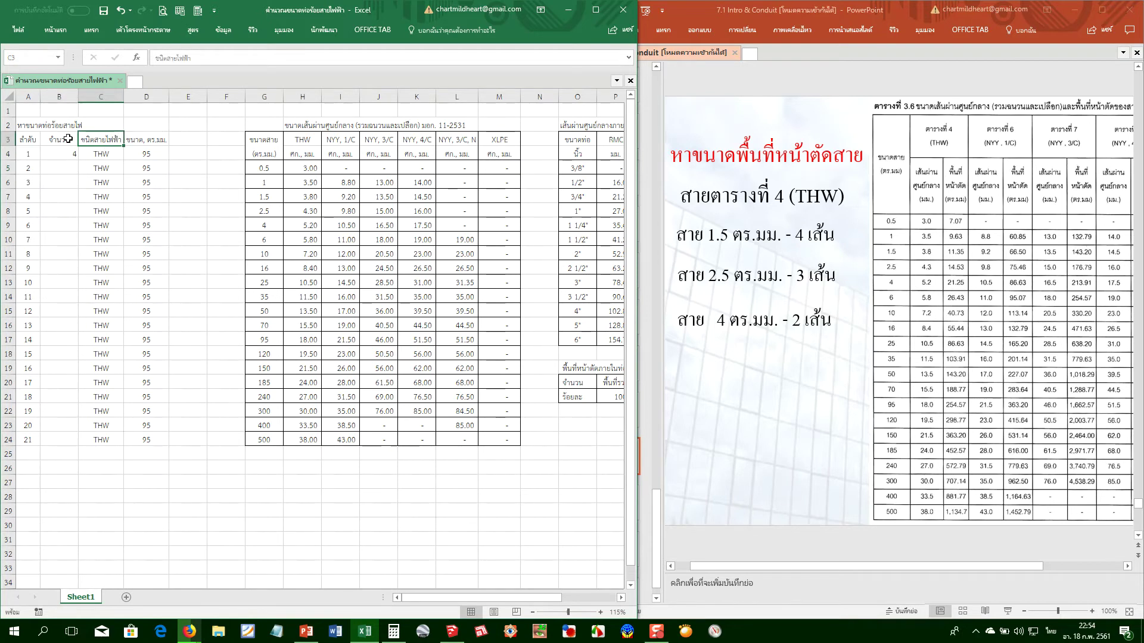
Copy the wire-size column D3:D24 into column E
click(138, 143)
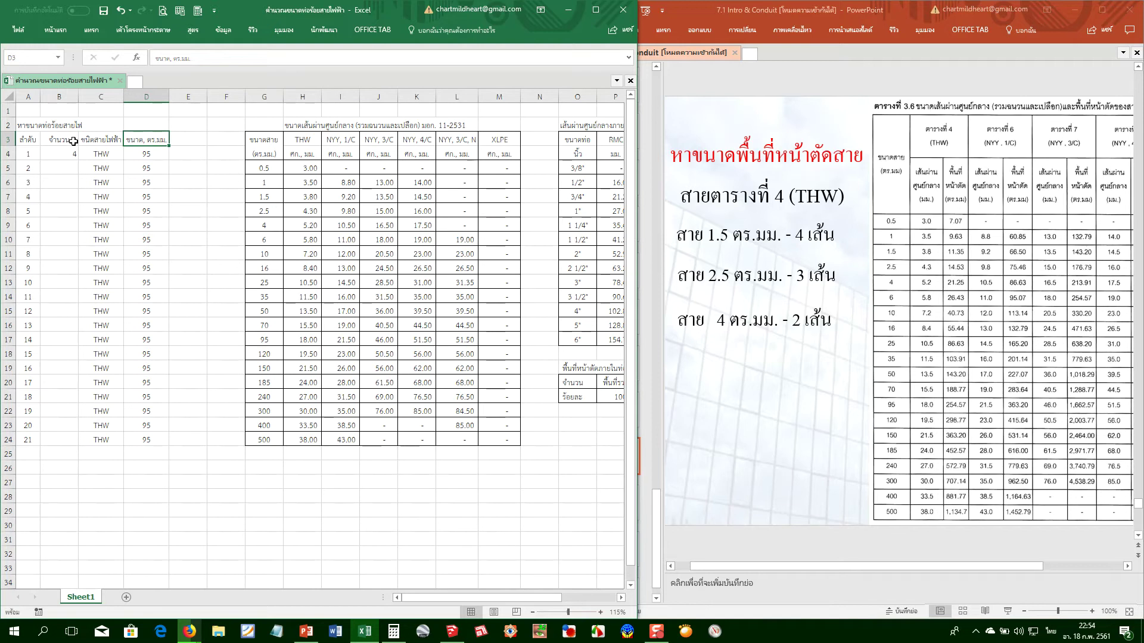
key(ctrl+shift+Down)
key(ctrl+c)
key(Right)
key(ctrl+v)
Move the quantity entries into column D and the wire-type column C3:C24 into column B
key(Left)
key(Left)
key(Left)
key(shift+Down)
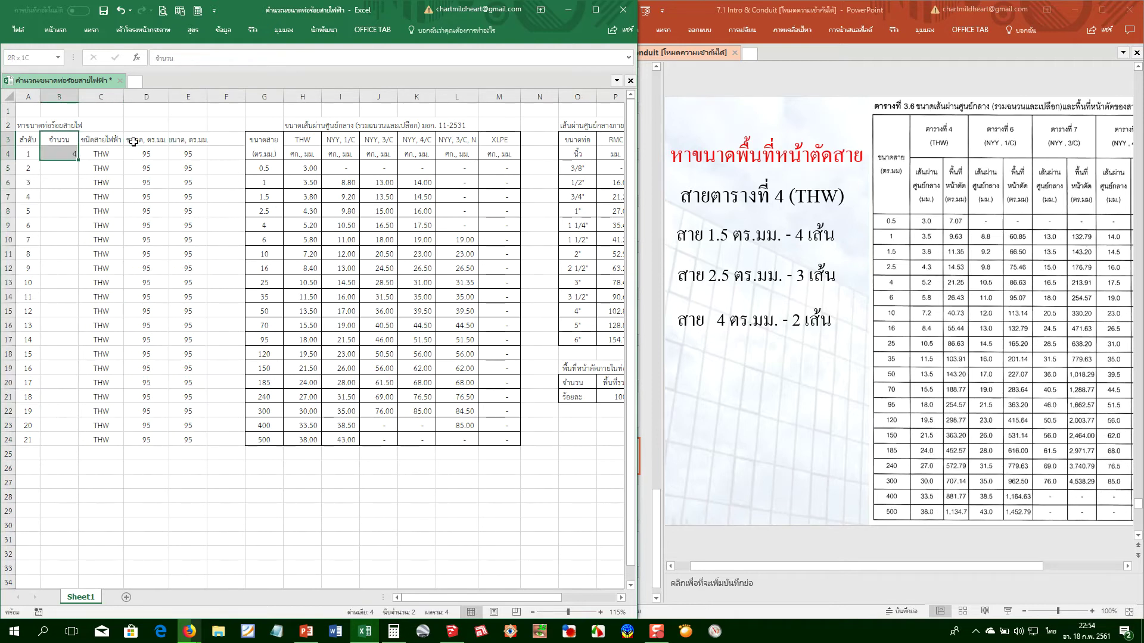
key(ctrl+c)
key(Right)
key(Right)
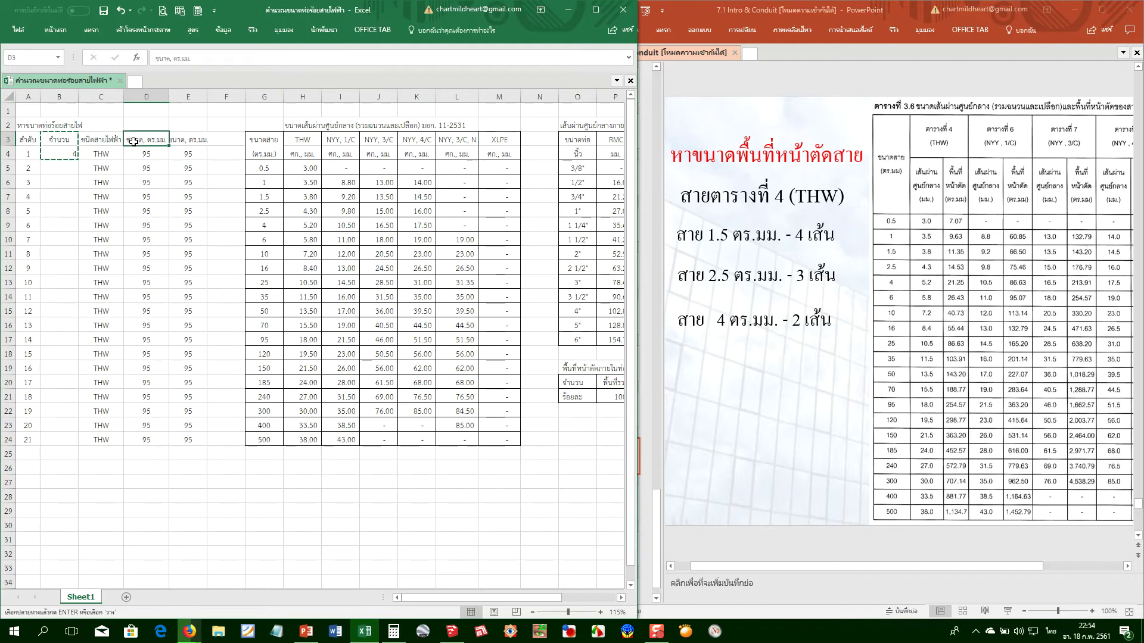
key(ctrl+v)
key(Left)
key(ctrl+shift+Down)
key(ctrl+c)
key(Left)
key(ctrl+v)
Shift the quantity and size block D3:E24 one column left
key(Right)
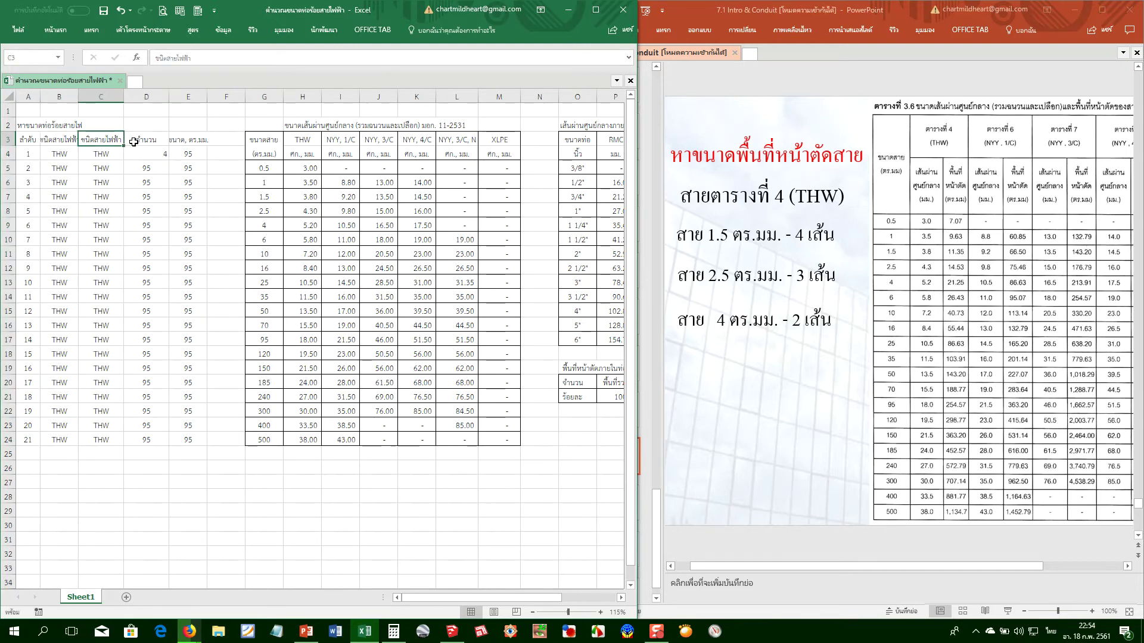
key(Right)
key(shift+Right)
key(ctrl+shift+Down)
key(ctrl+c)
key(Left)
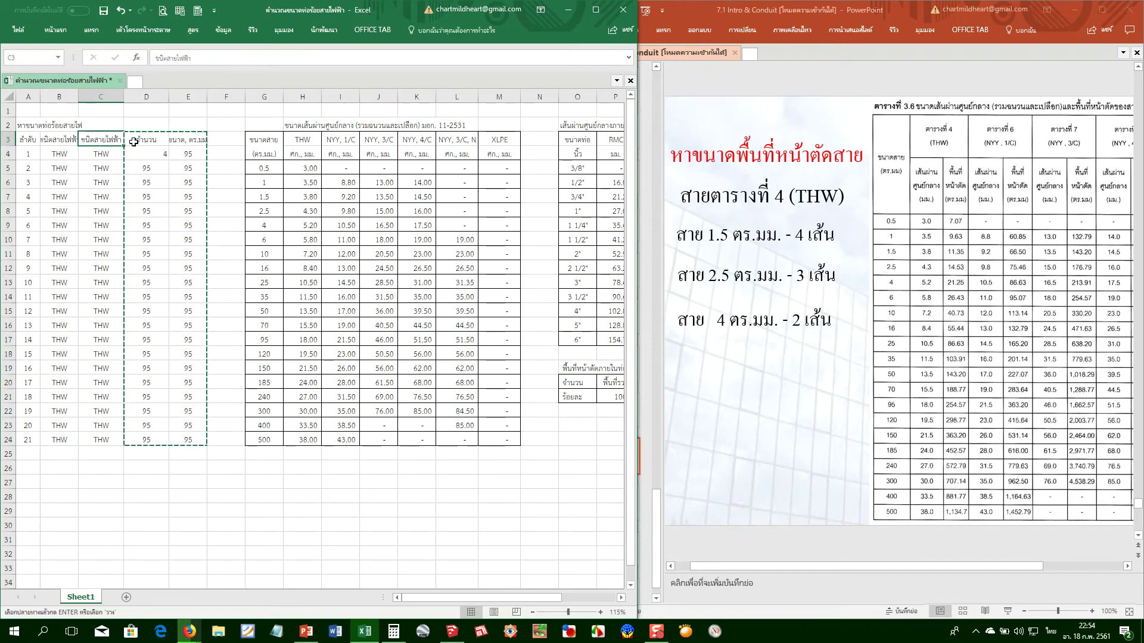
key(ctrl+v)
key(Right)
key(Down)
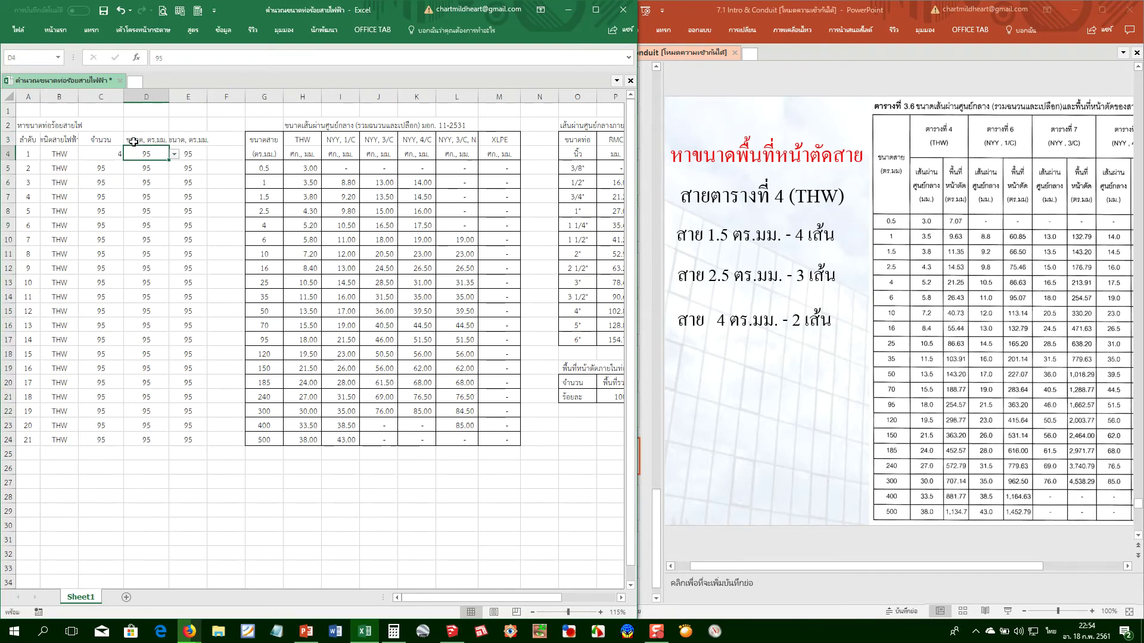
key(Right)
key(Left)
key(Left)
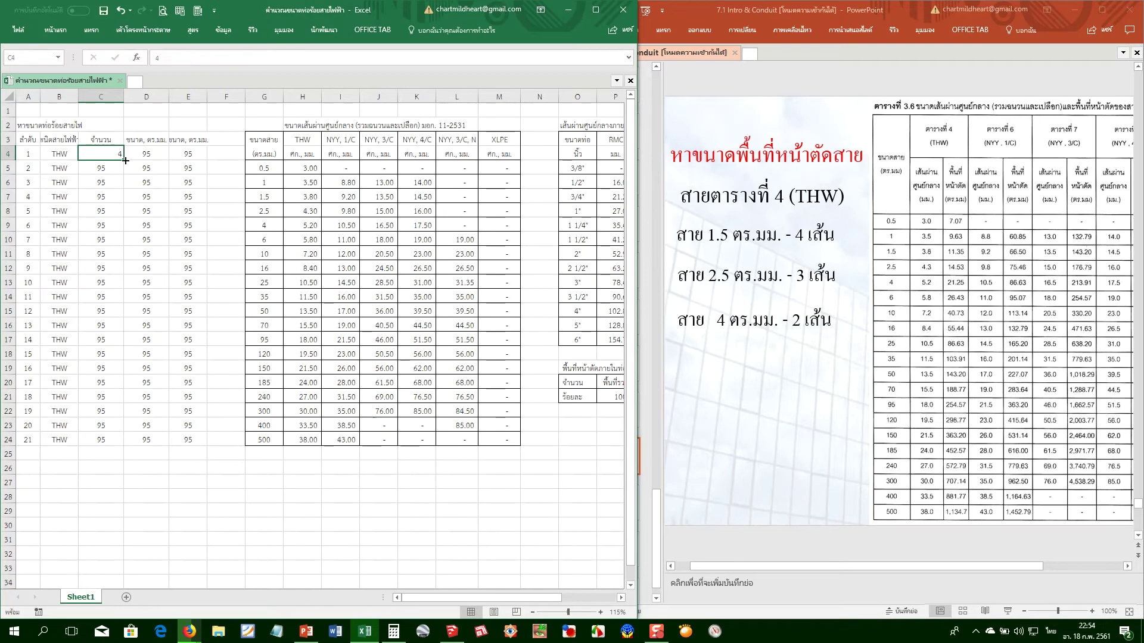
Centre the quantity in C4, autofit column C, and fill 4 down to C24
click(70, 31)
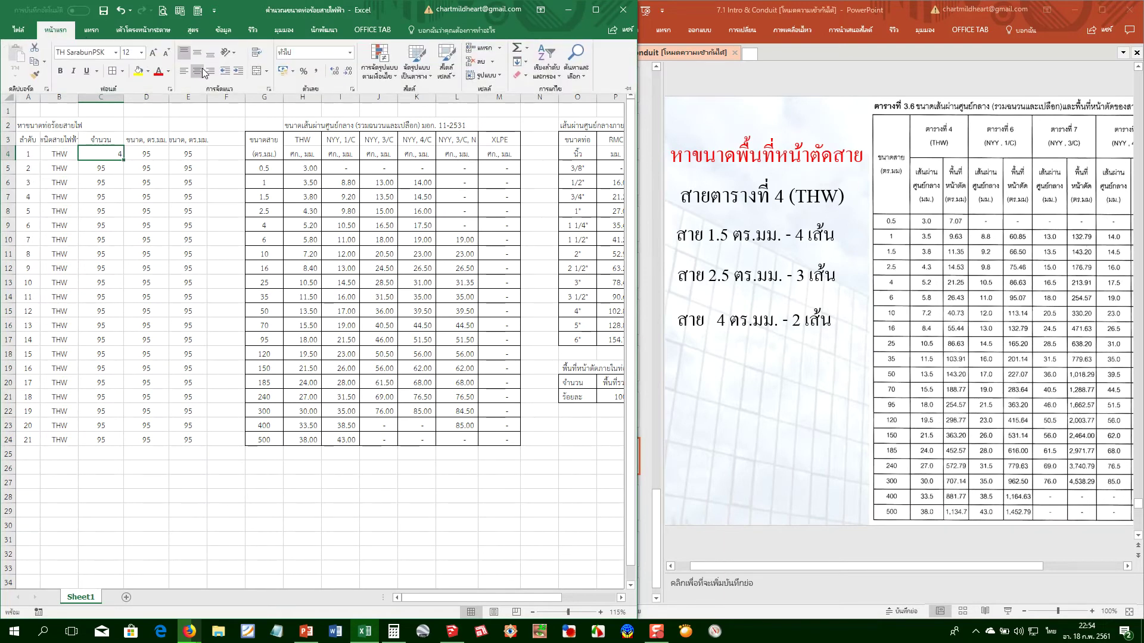
click(197, 71)
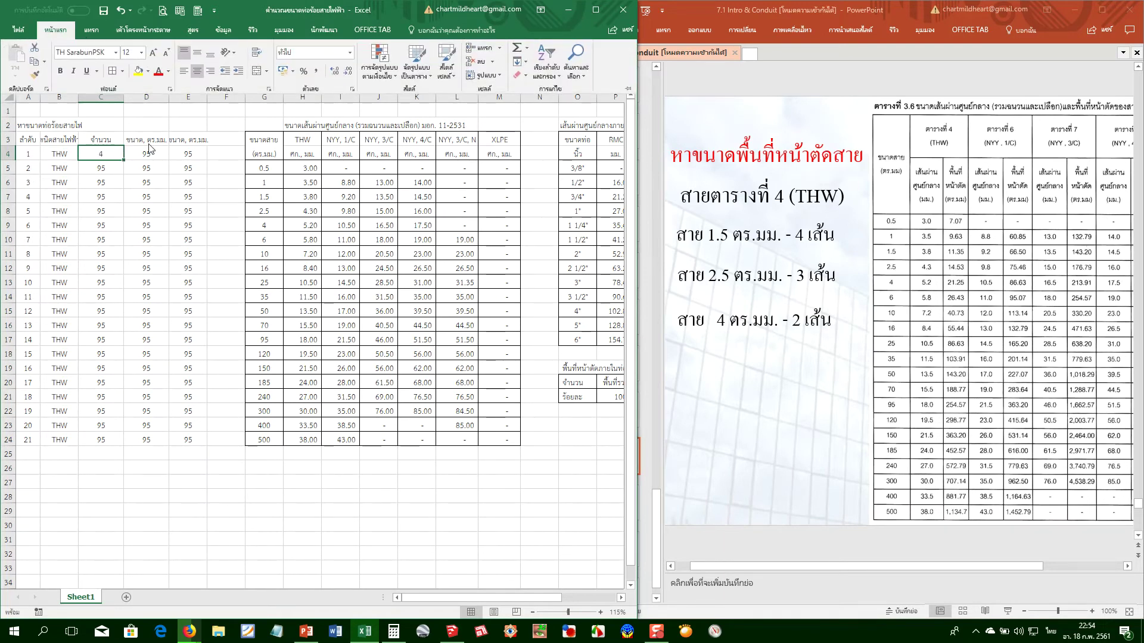
double_click(123, 96)
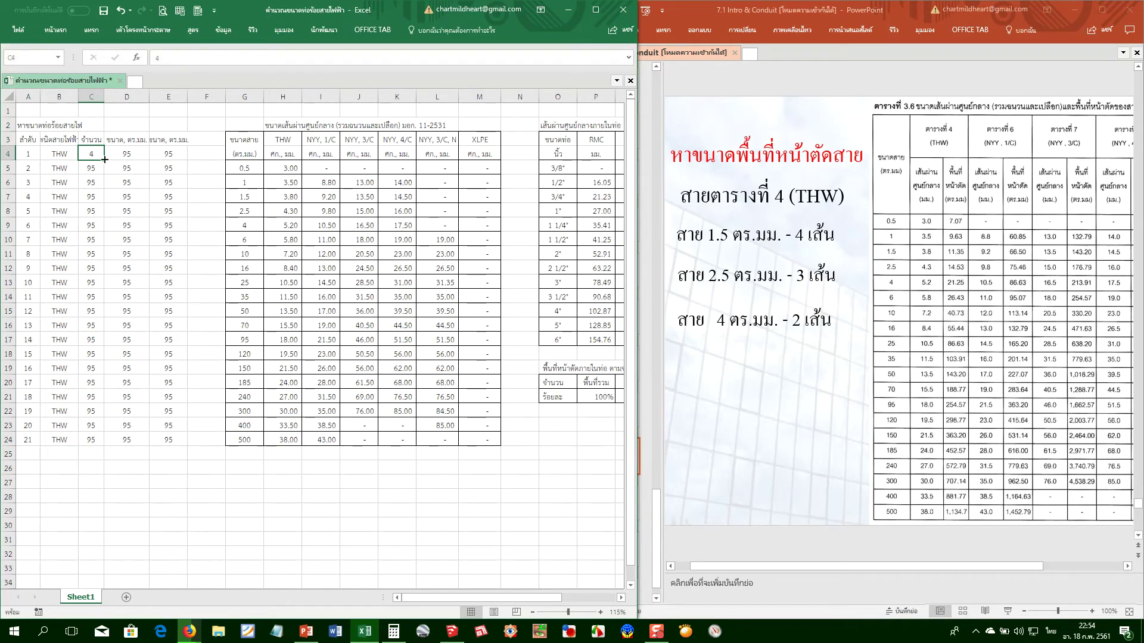
double_click(104, 159)
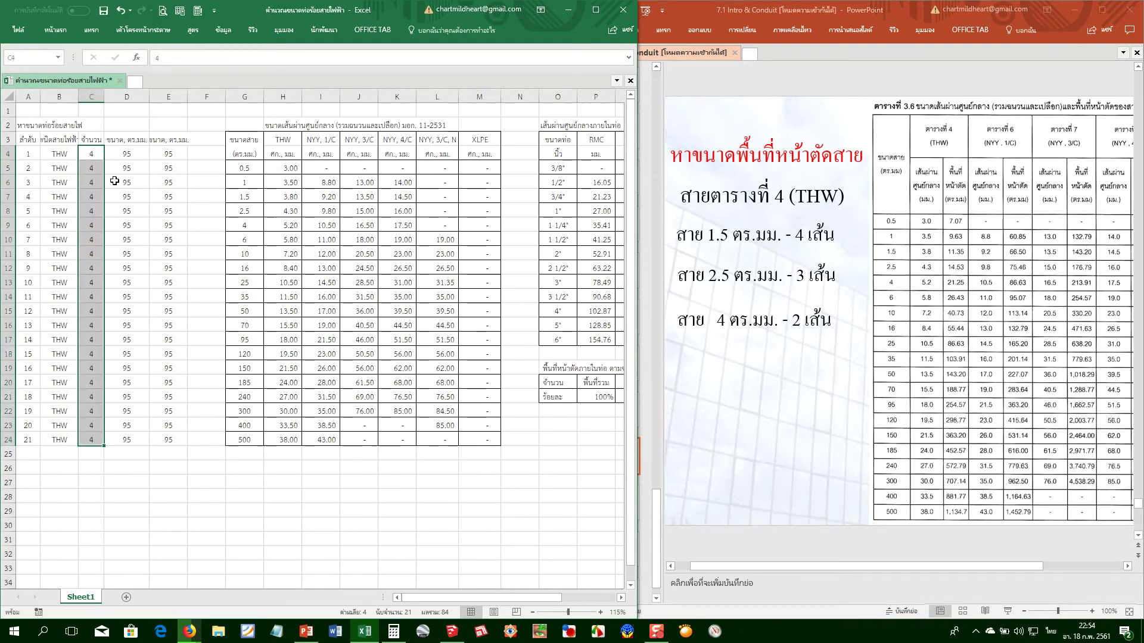
click(114, 181)
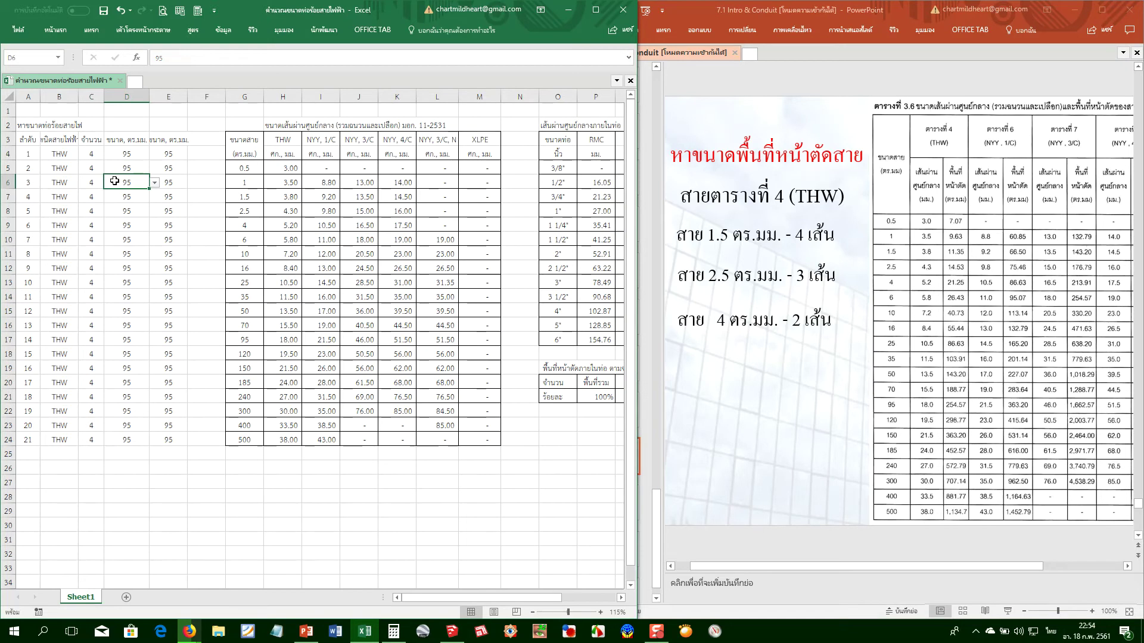
Set the first cable's size in D4 to 1.5 from its dropdown
click(144, 151)
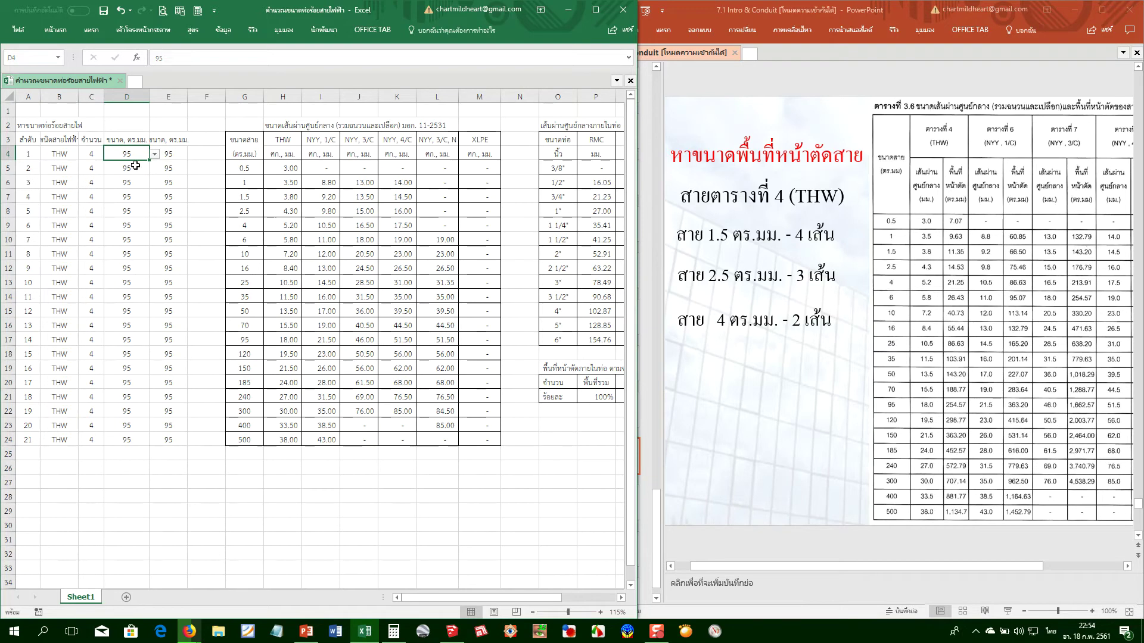
click(172, 139)
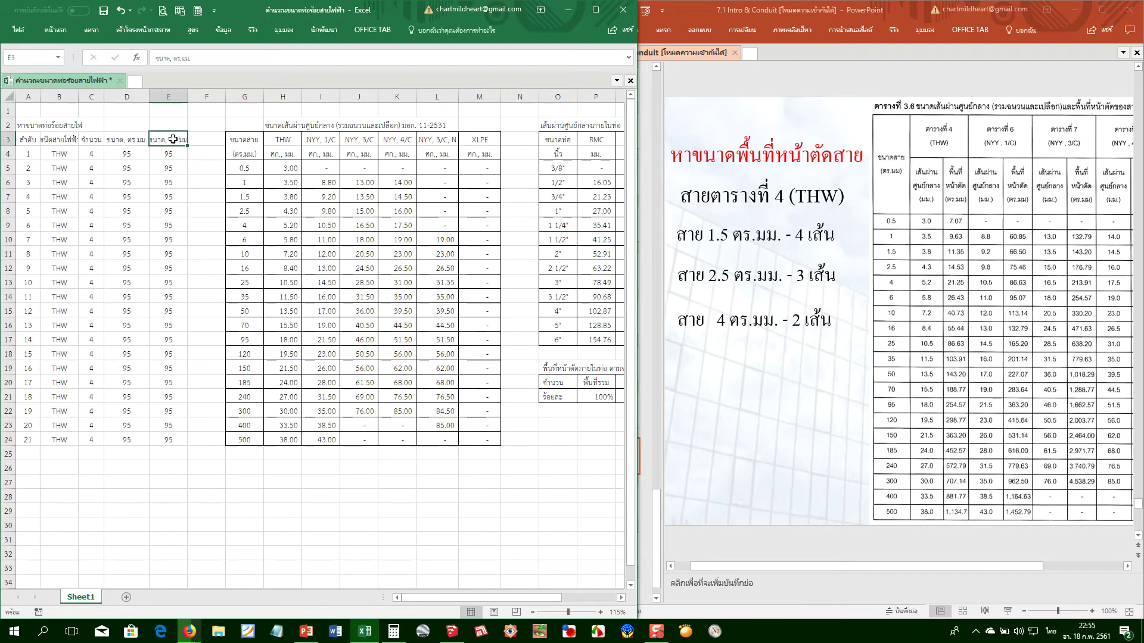
click(99, 154)
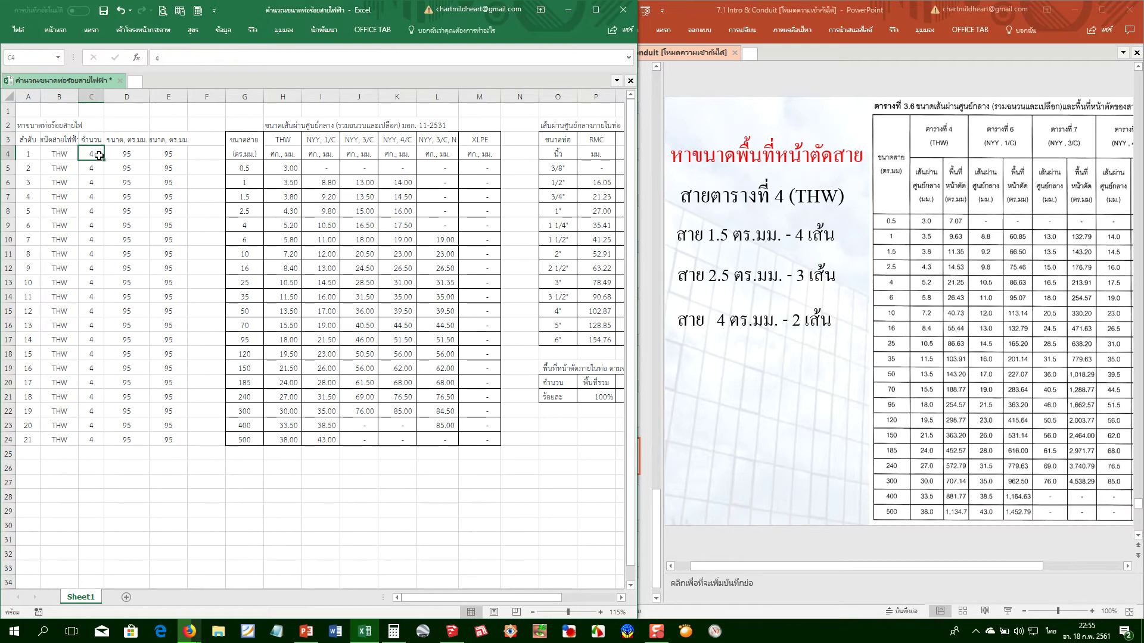
click(121, 155)
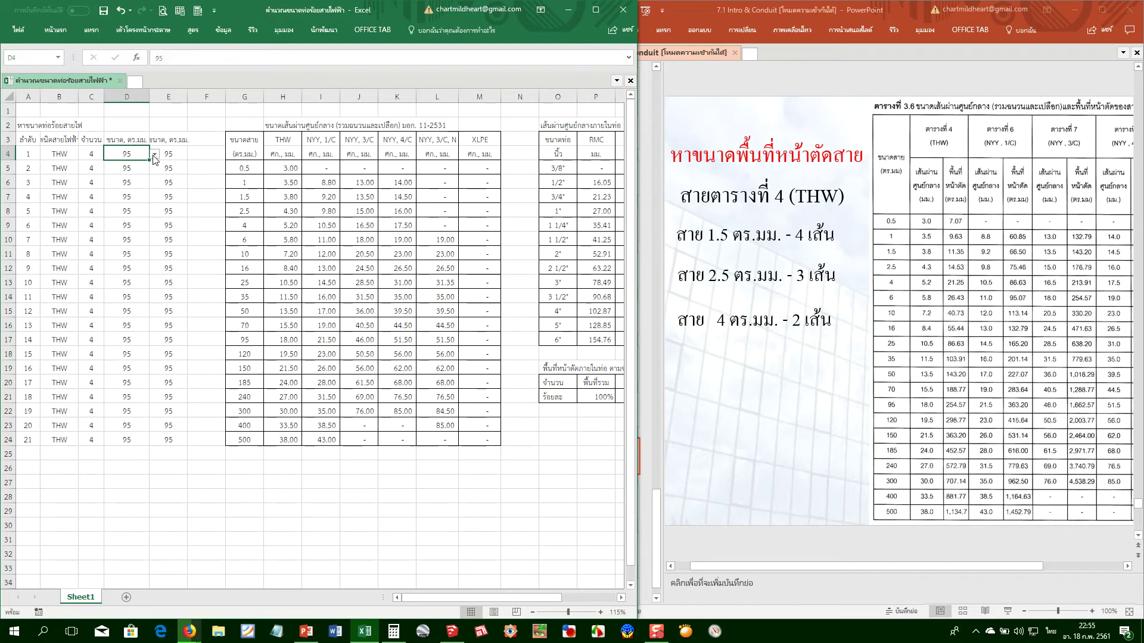
click(154, 154)
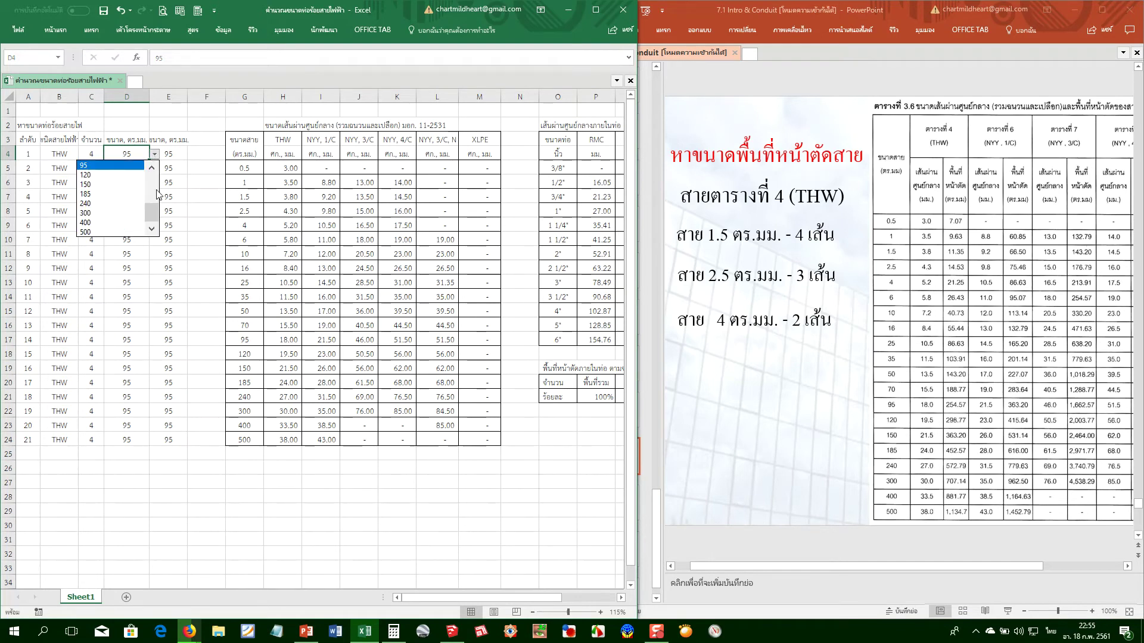
drag(159, 221, 153, 169)
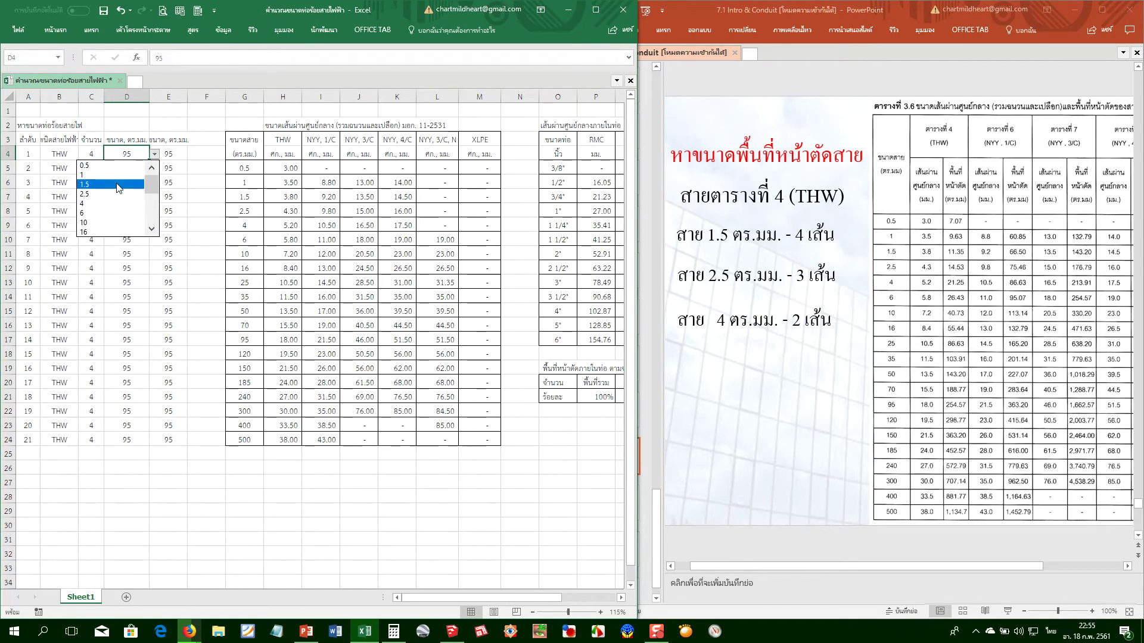
click(122, 184)
Set the next two cable sizes to 2.5 in D5 and 4 in D6
click(131, 168)
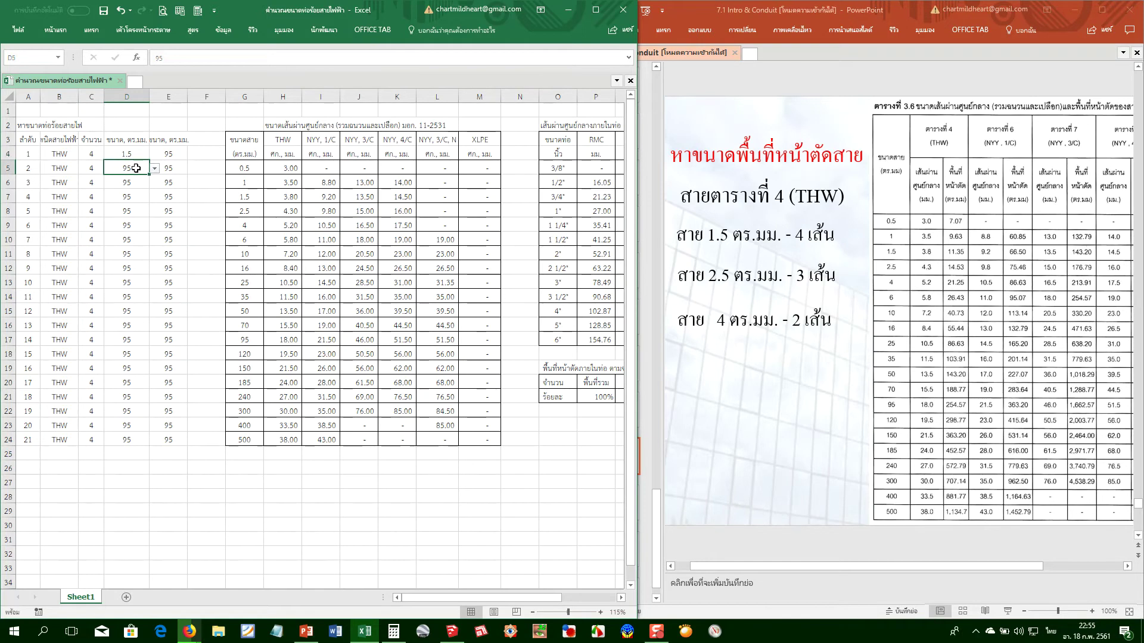
click(155, 169)
drag(154, 232, 154, 186)
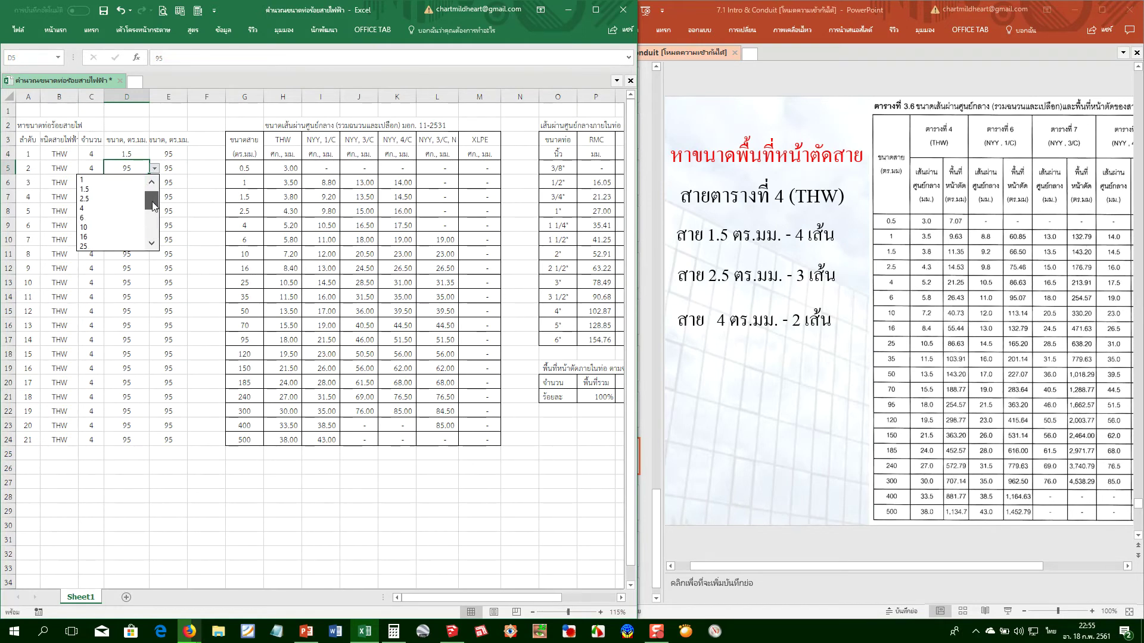
click(122, 207)
click(138, 183)
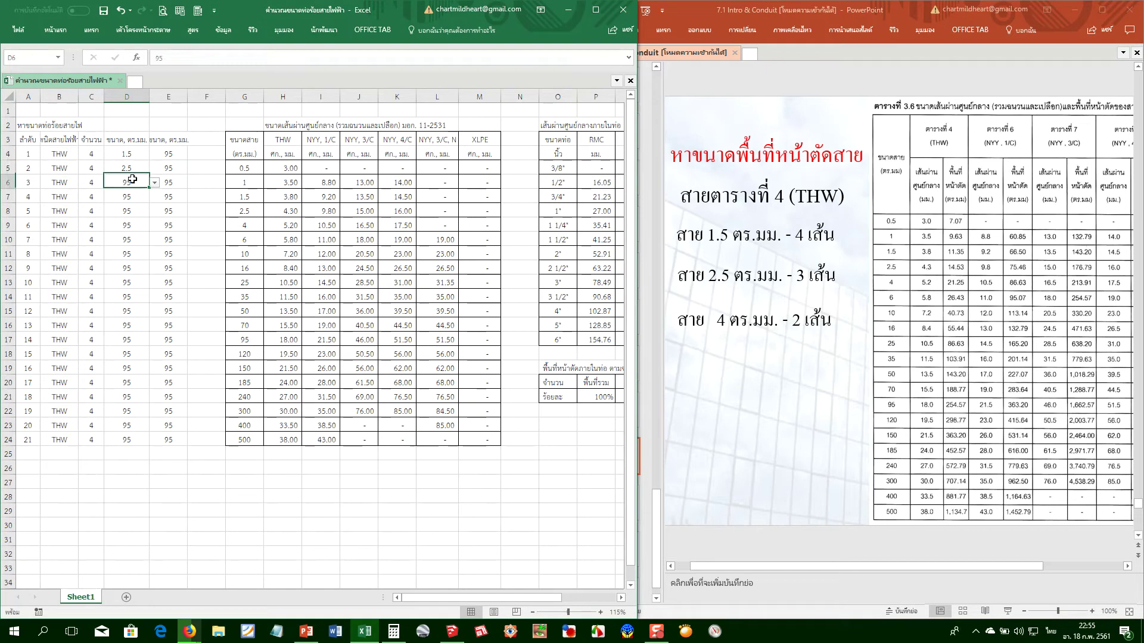
click(154, 182)
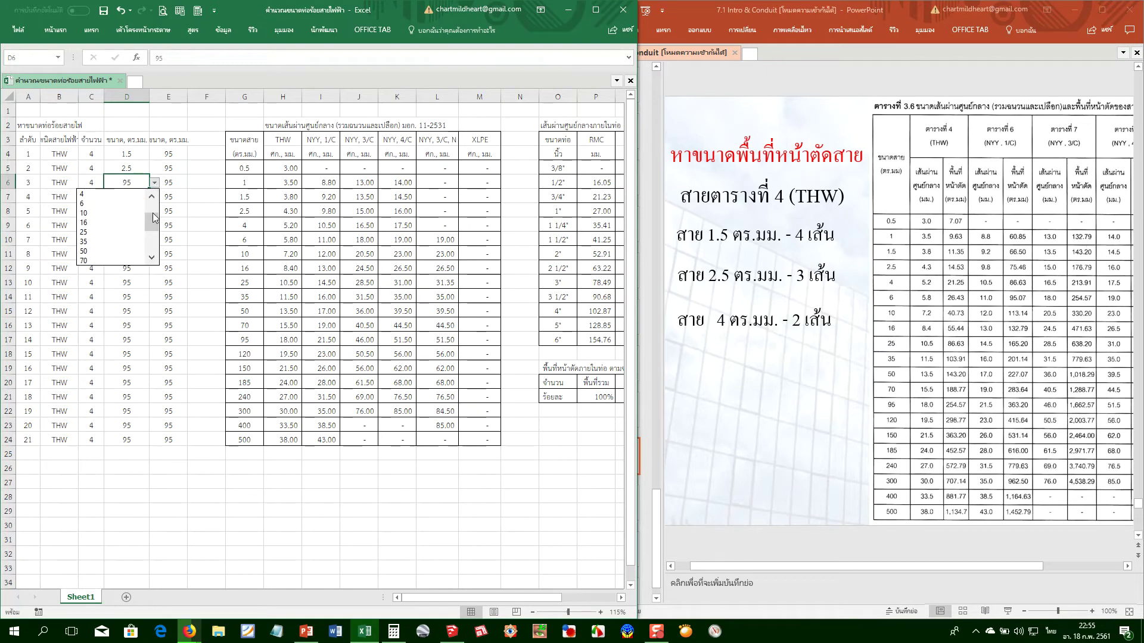
click(153, 211)
click(114, 194)
Enter quantities 3 in C5 and 2 in C6
key(Up)
key(Left)
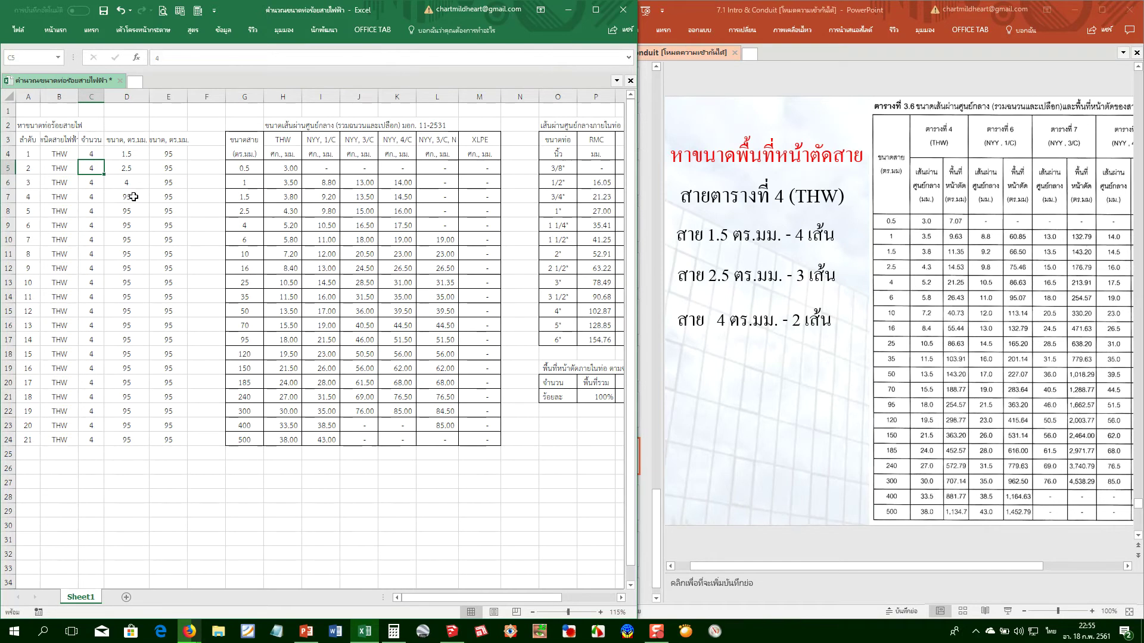
text(3)
key(Return)
text(2)
key(Return)
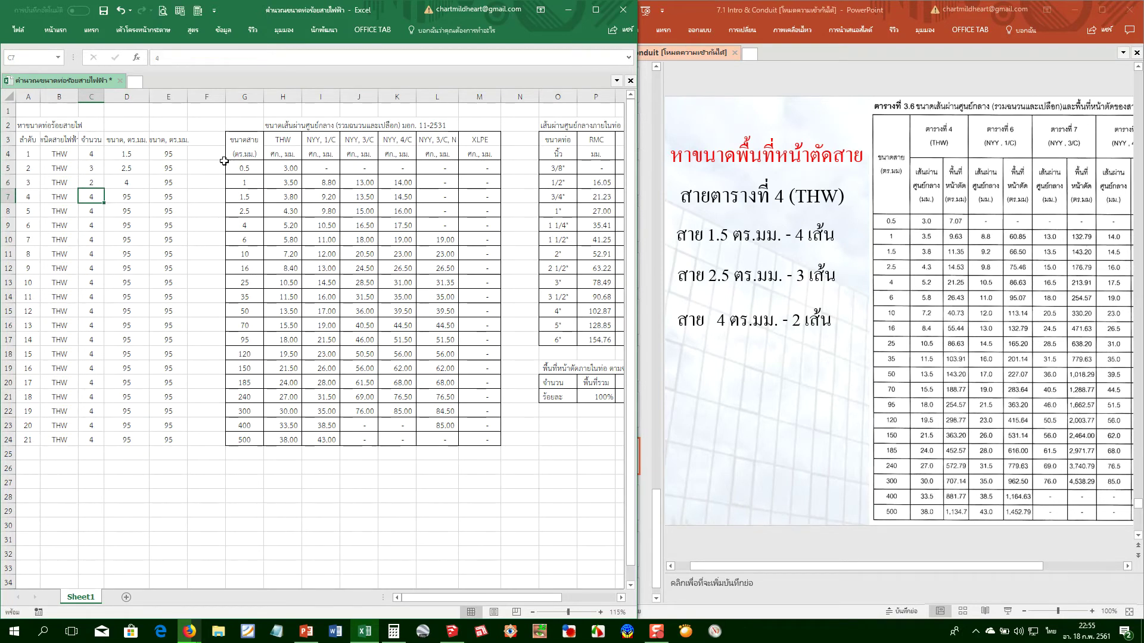
Review the size column entries down to E23 against the lecture slides
click(169, 141)
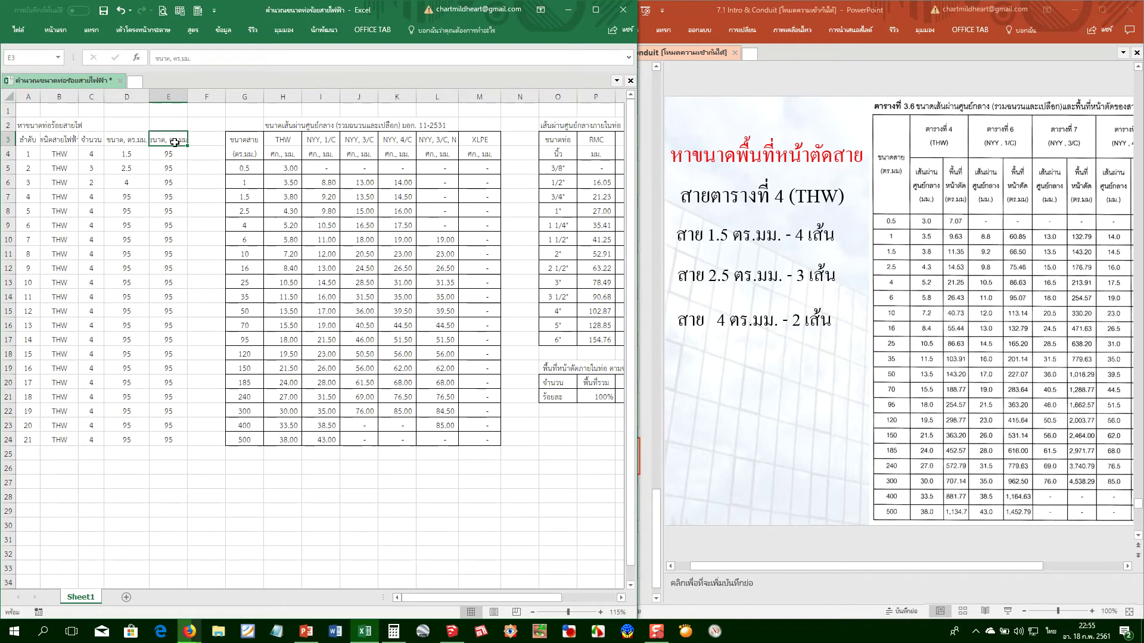
click(165, 428)
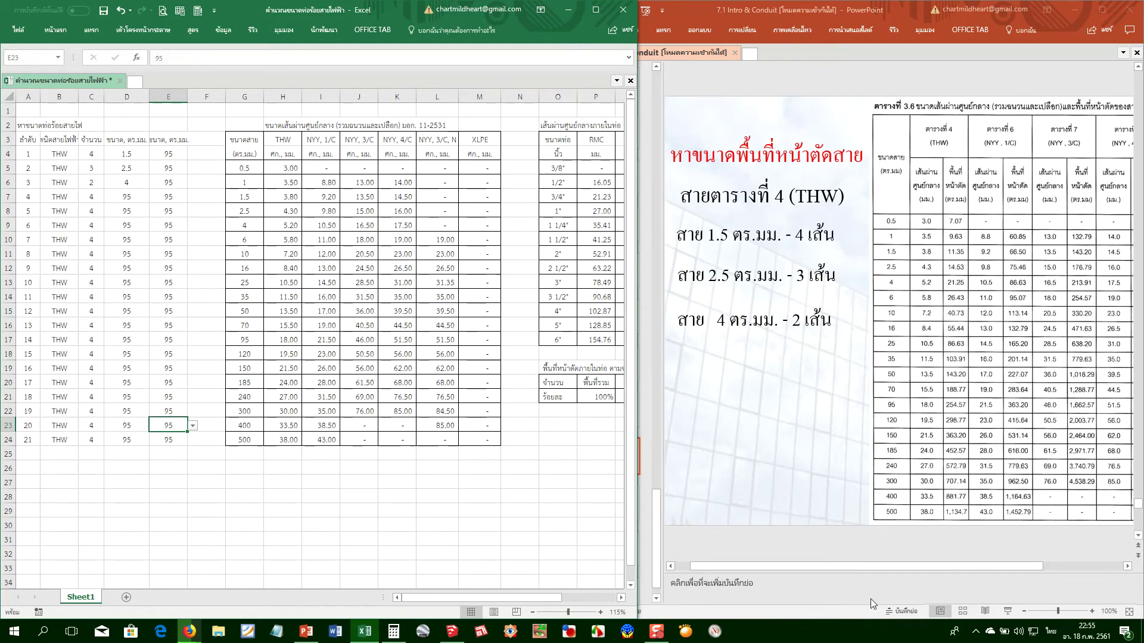
click(828, 566)
Review PowerPoint slide 59's per-wire areas and 131.49 mm² total, then return to Excel cell E4
drag(860, 568, 896, 566)
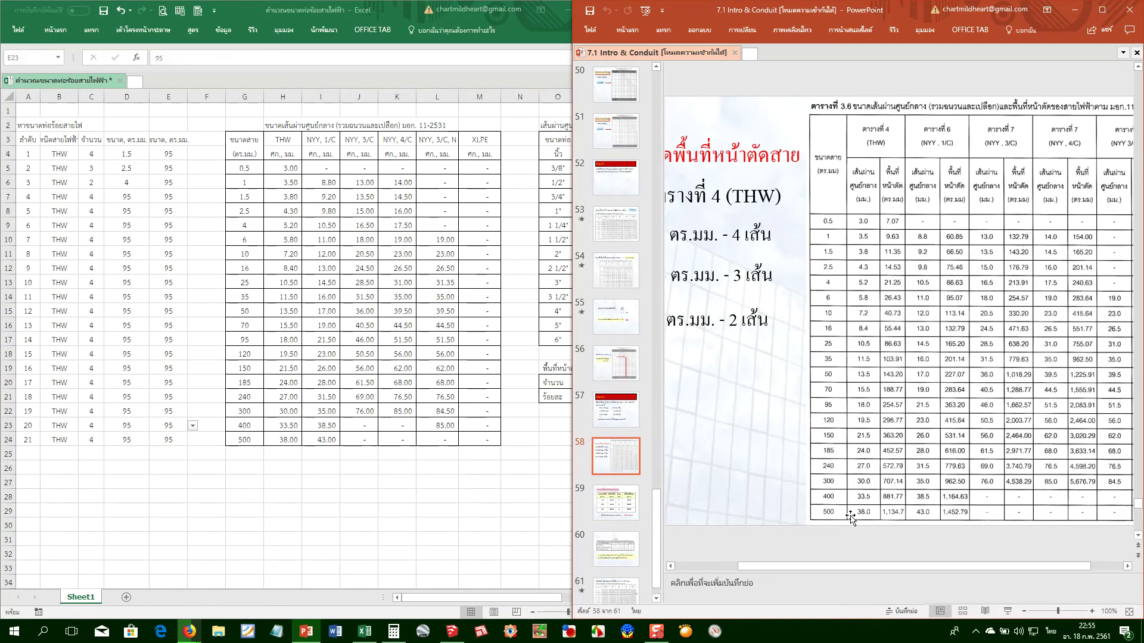
scroll(851, 517, down, 4)
drag(836, 563, 751, 567)
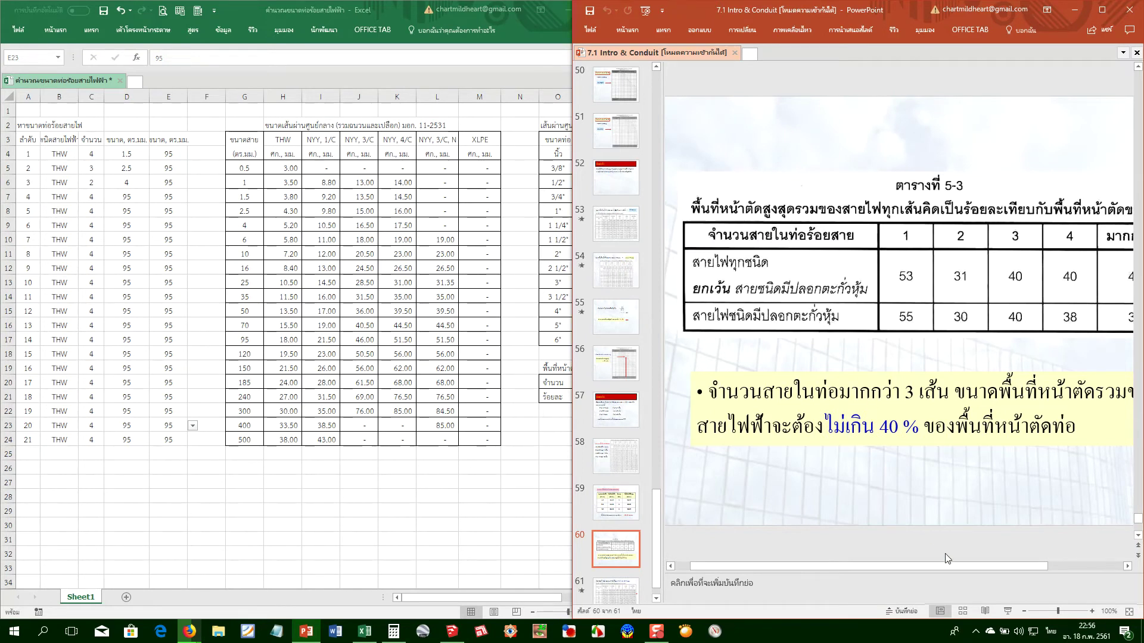
drag(951, 566, 963, 564)
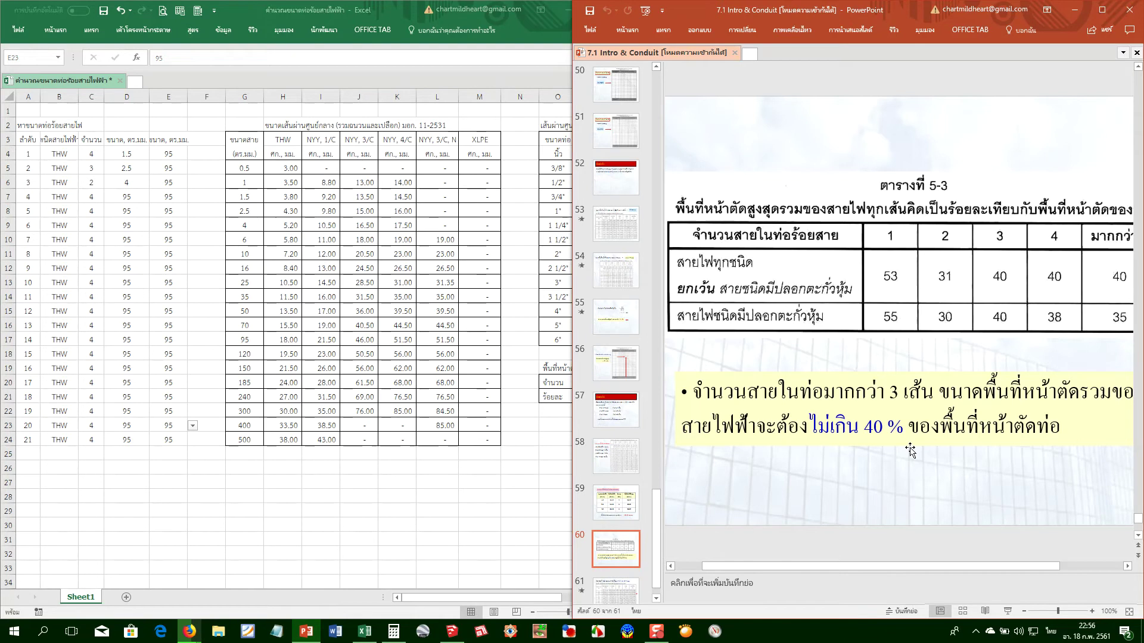
key(Page_Up)
key(Page_Down)
key(Page_Up)
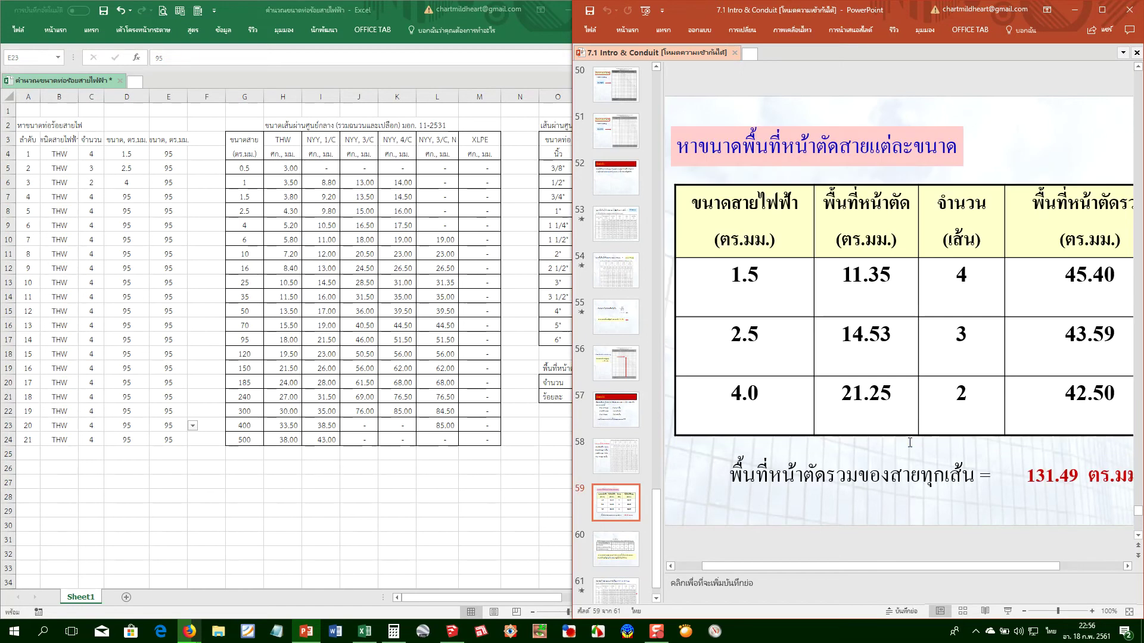
drag(992, 562, 1034, 559)
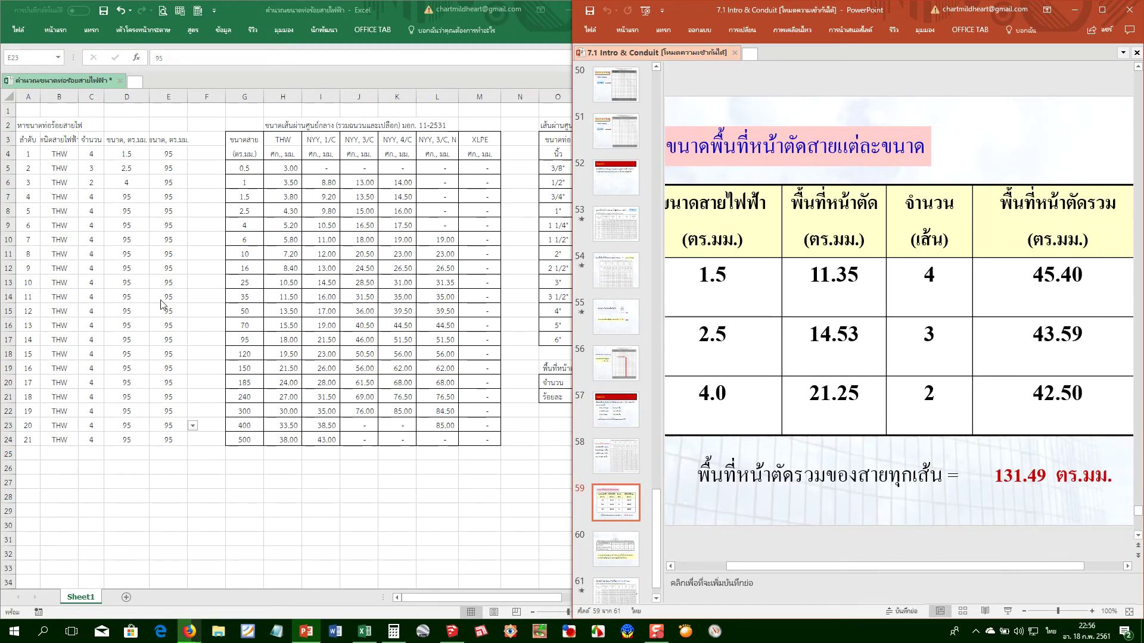
key(alt+Tab)
click(159, 155)
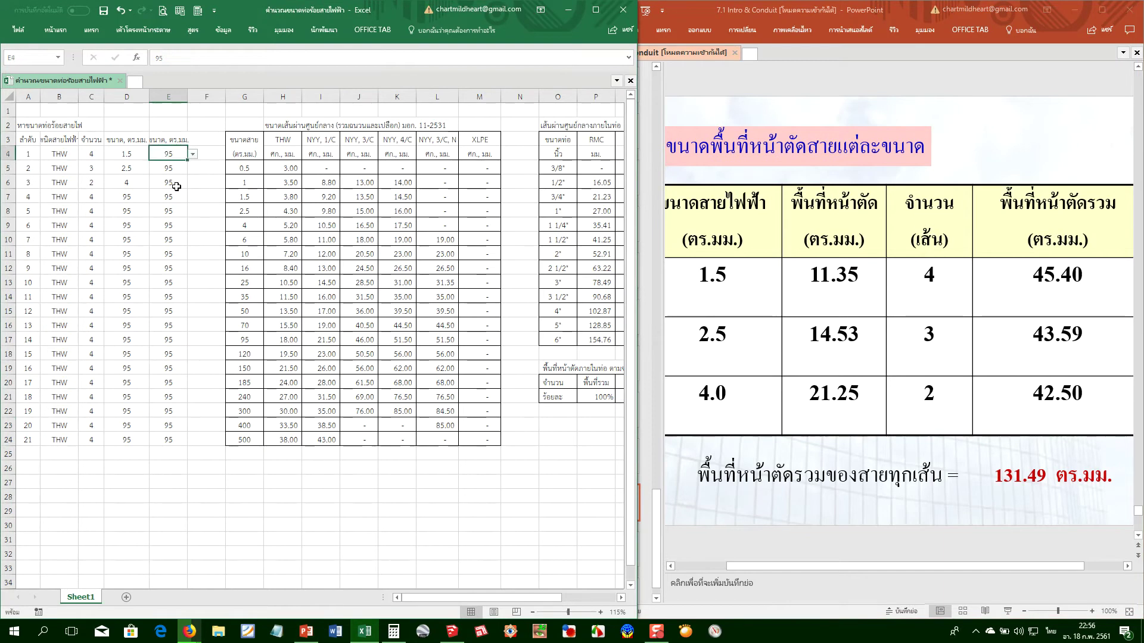
Clear the 95 in E4 by pasting the blank cell E2 over it
key(Up)
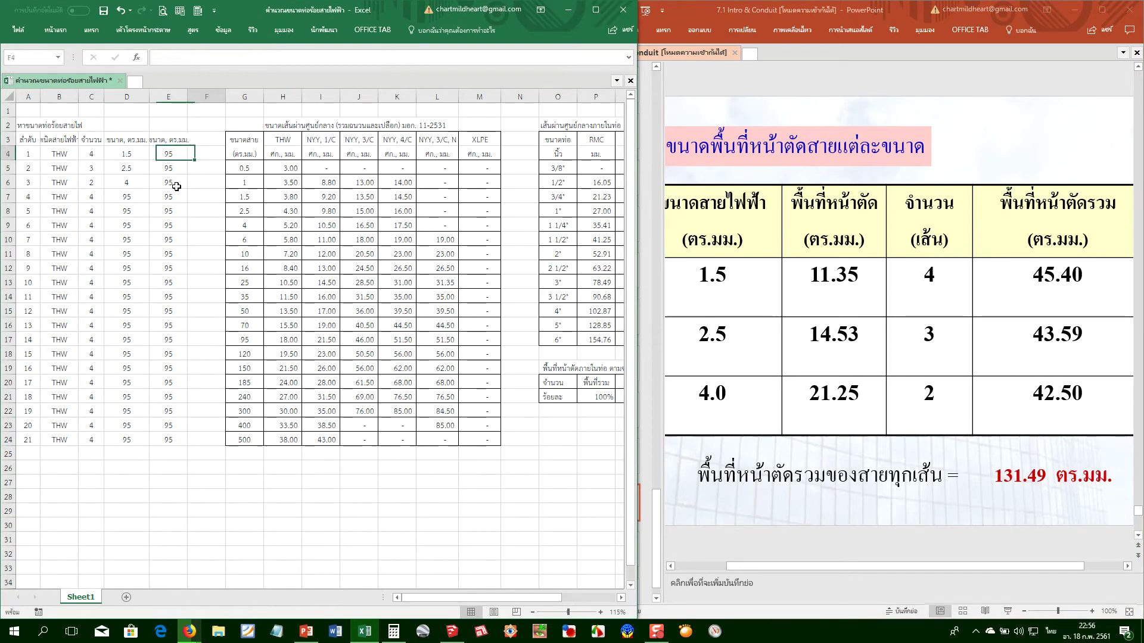
key(Up)
key(ctrl+c)
key(Down)
key(Down)
key(ctrl+v)
Retitle the E3 header as 'พื้นที่, ตร.มม.' and autofit column E to it
key(Up)
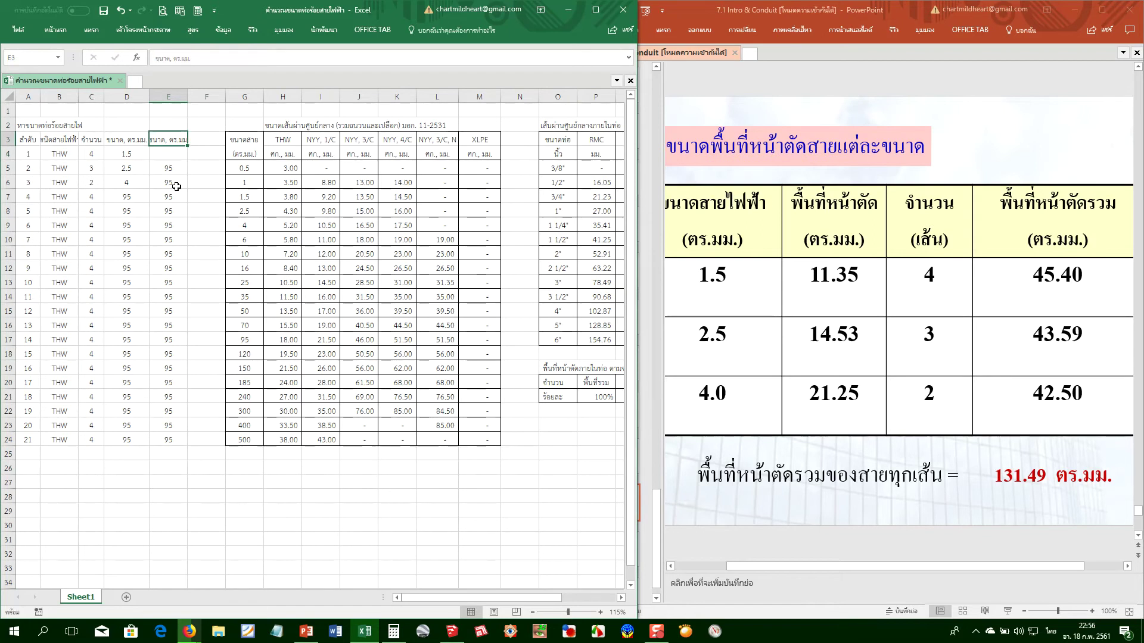
text(พื้นร)
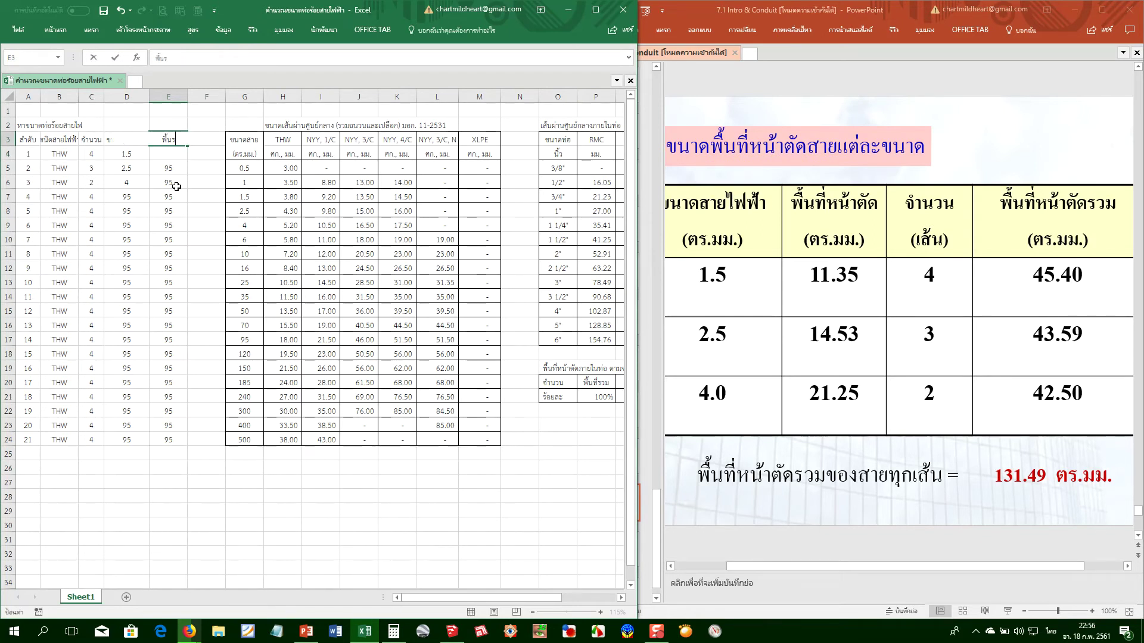
key(BackSpace)
text(ที่, ตร.มม.)
key(Return)
key(Up)
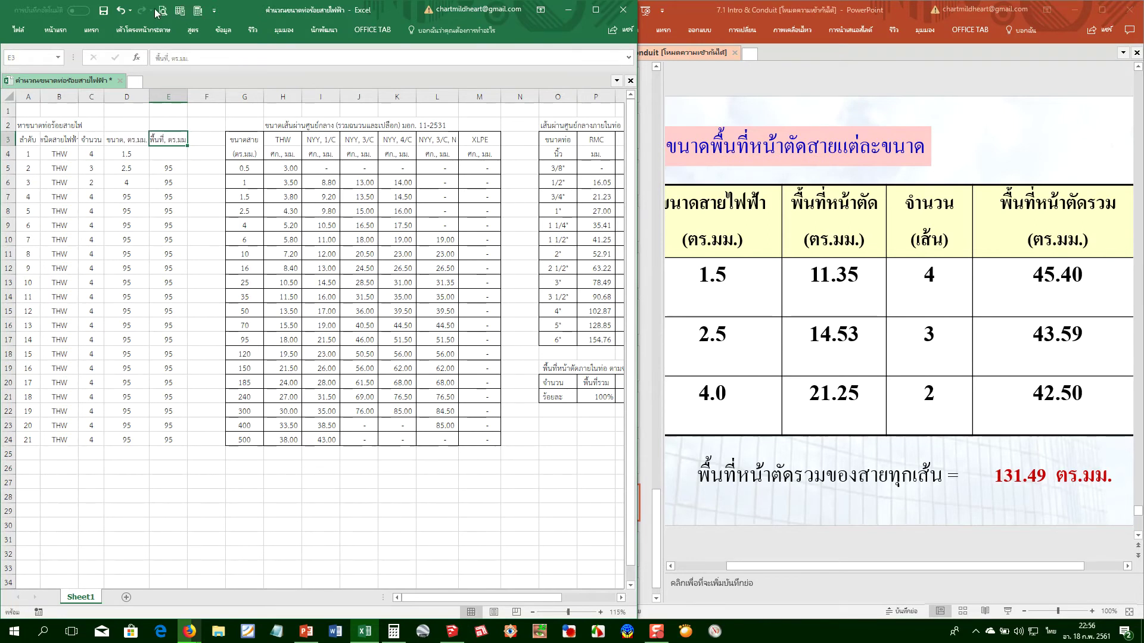
double_click(187, 97)
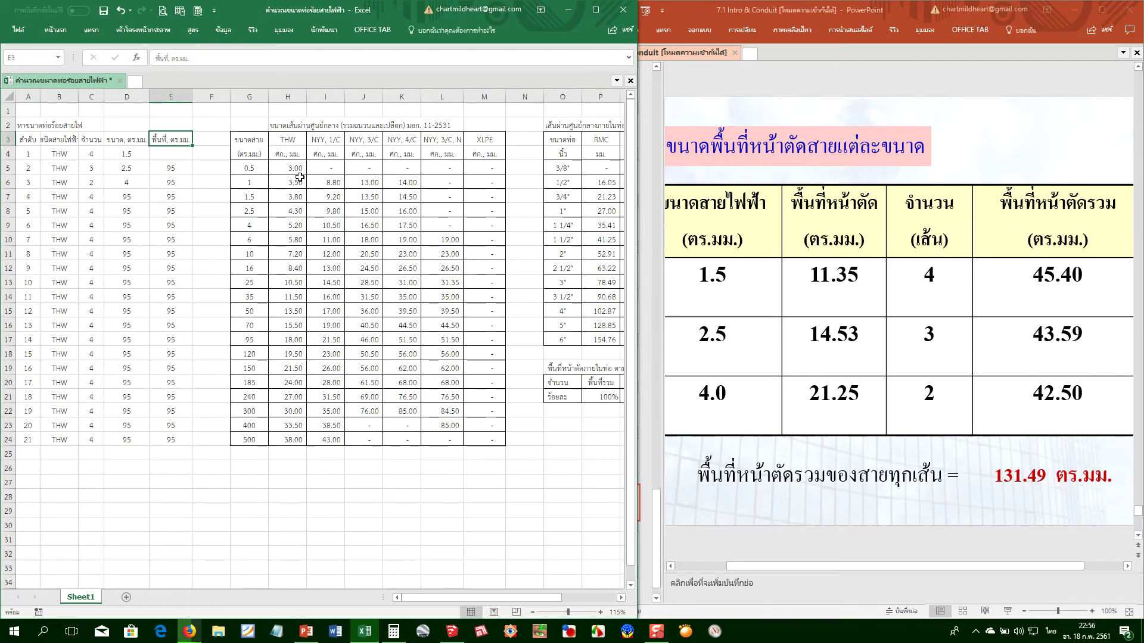
Begin E4's formula as =C4*INDEX( and bring up the defined-names list
click(173, 156)
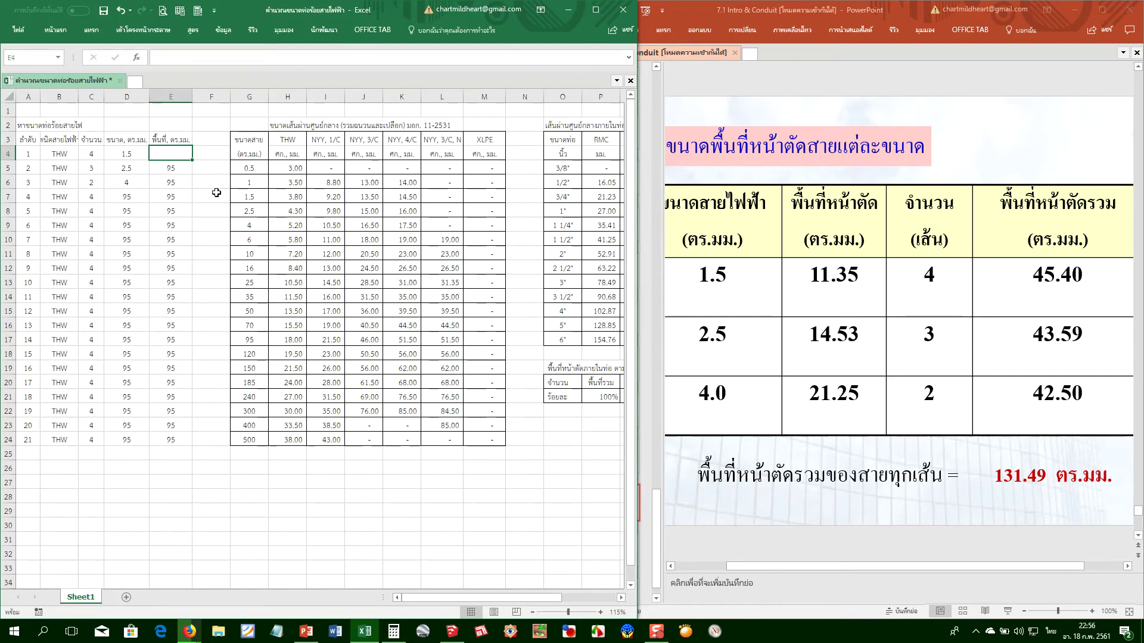
text(ข)
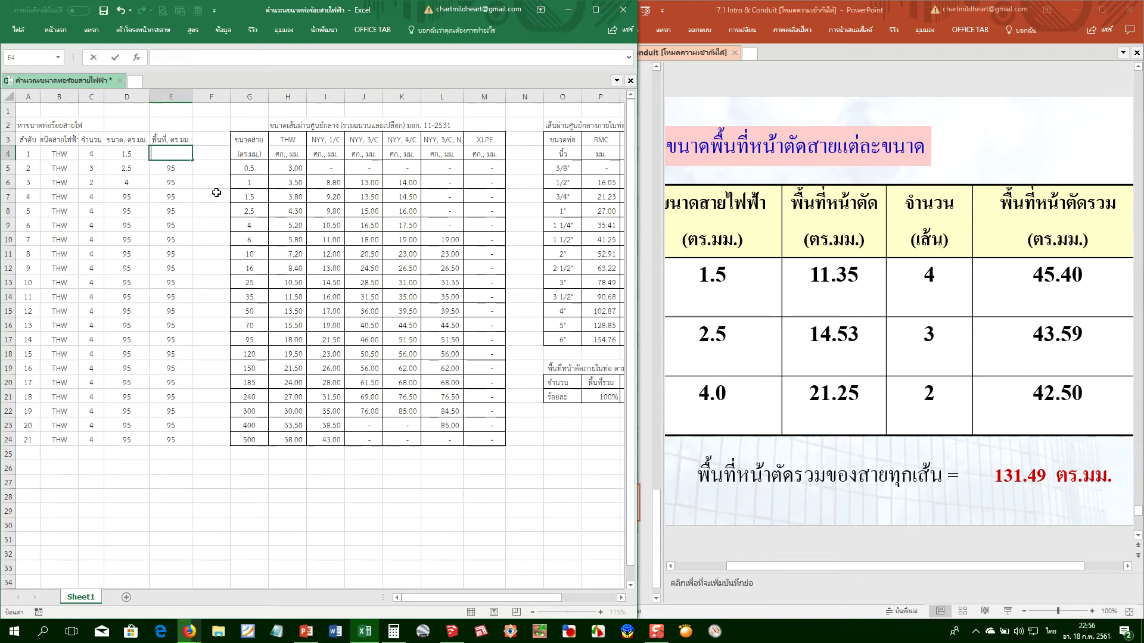
key(grave)
text(=)
key(Left)
key(Left)
key(Left)
key(Right)
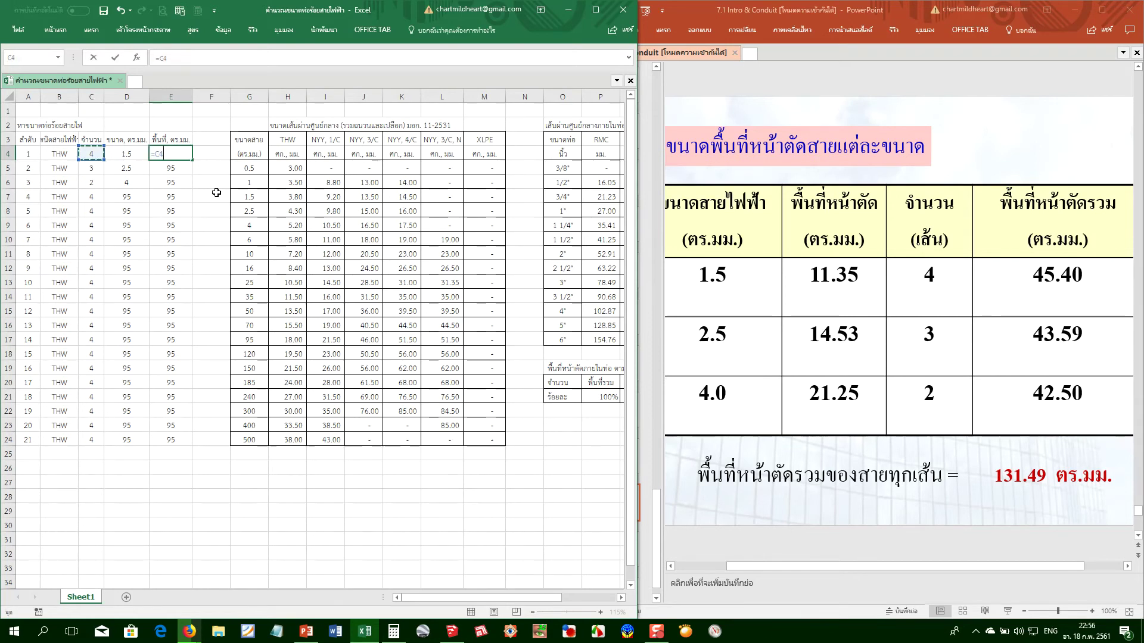
text(*)
text(index()
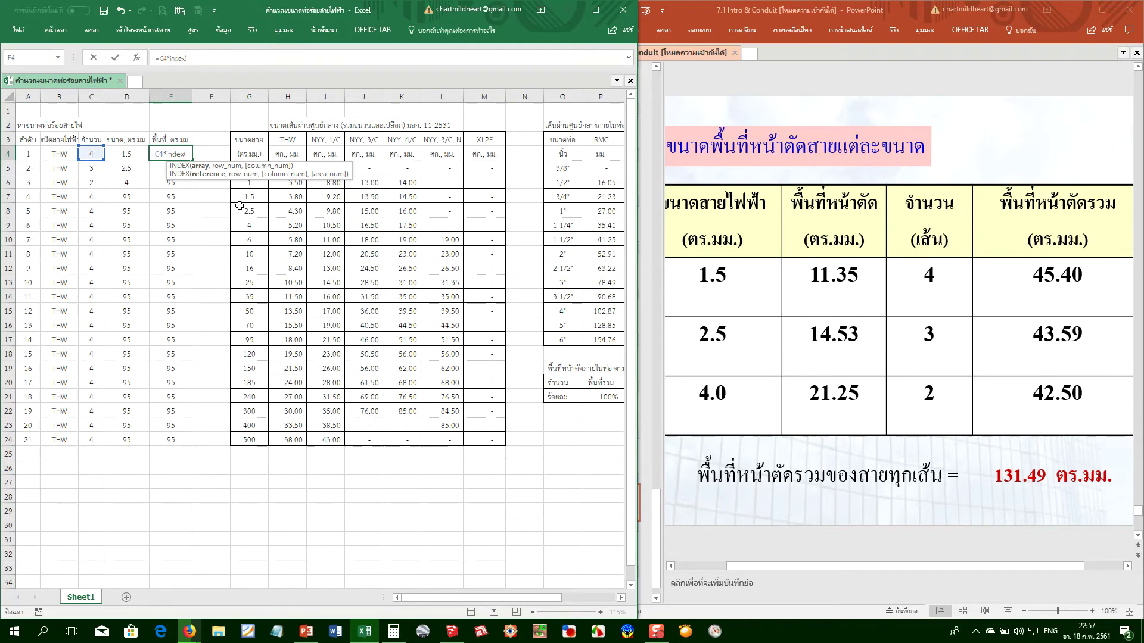
key(F3)
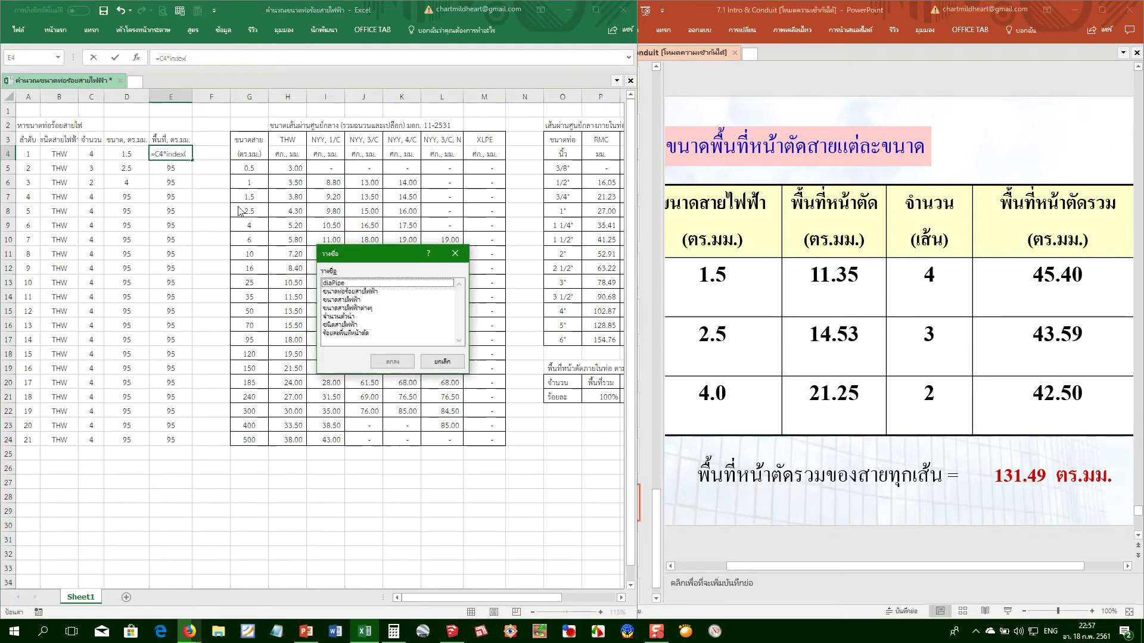
Insert the ขนาดสายไฟฟ้าต่างๆ range and a row MATCH of D4 against sizes G5:G24
click(349, 308)
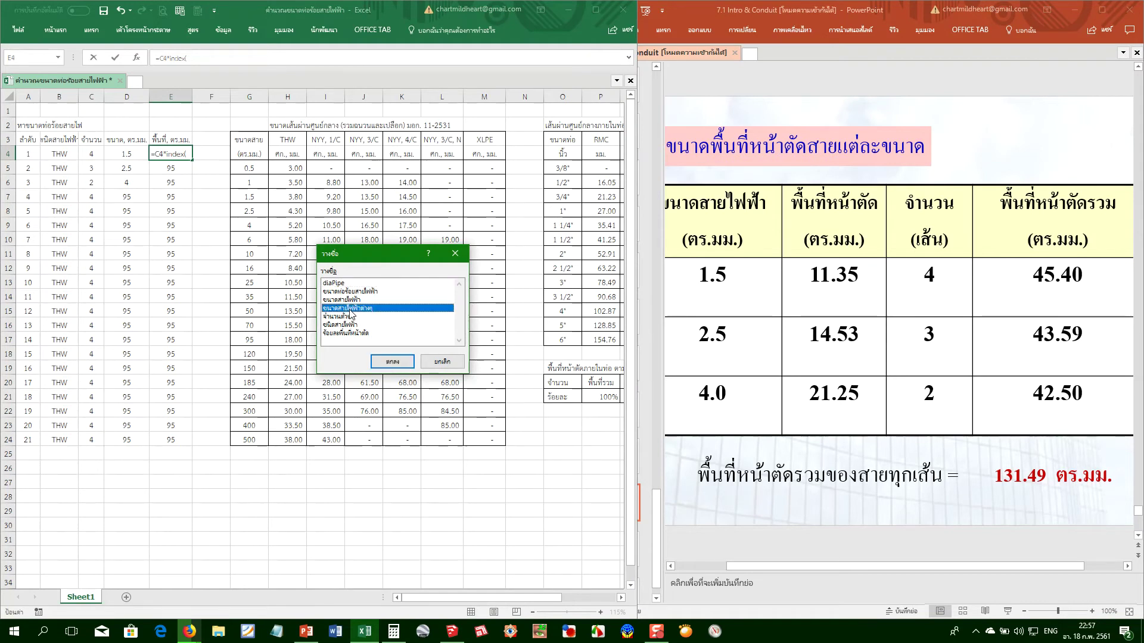
click(398, 364)
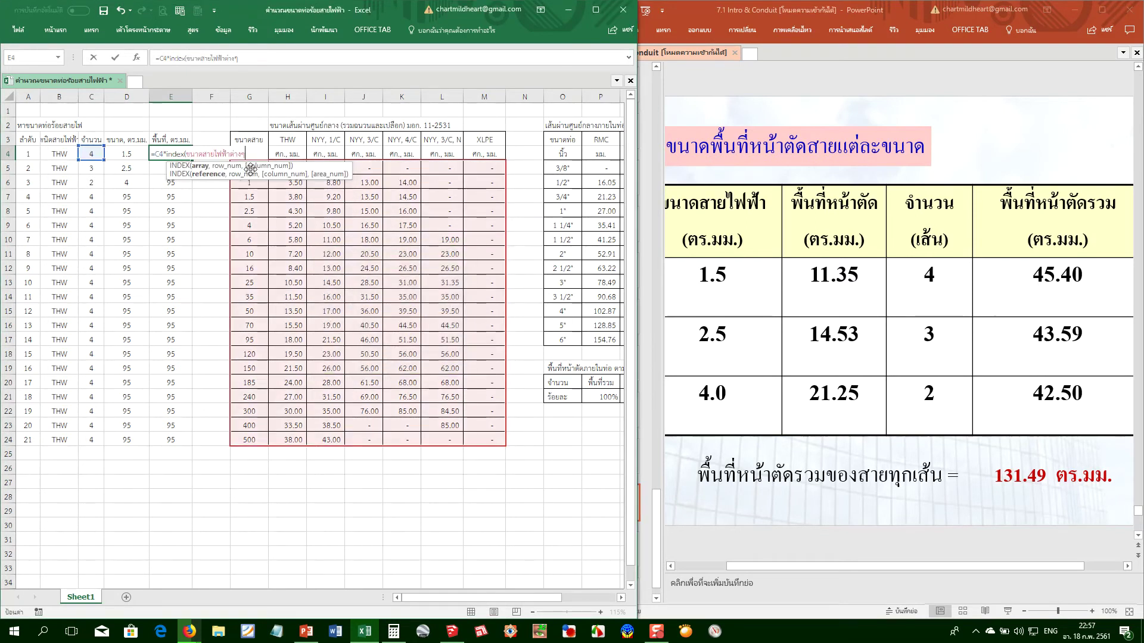
text(,)
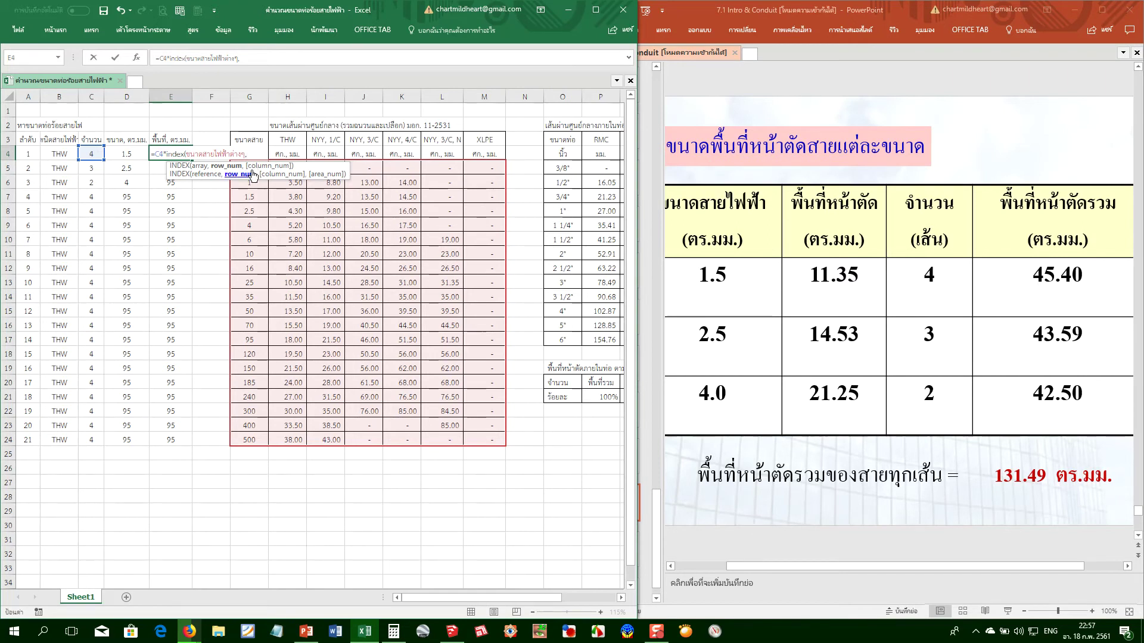
text(match()
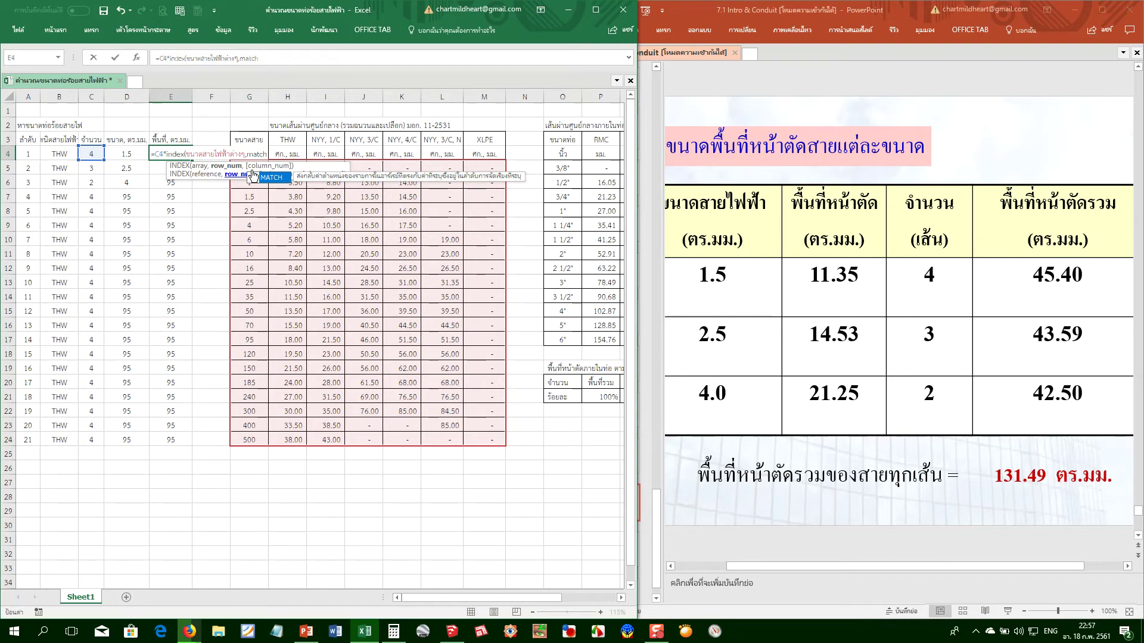
click(125, 152)
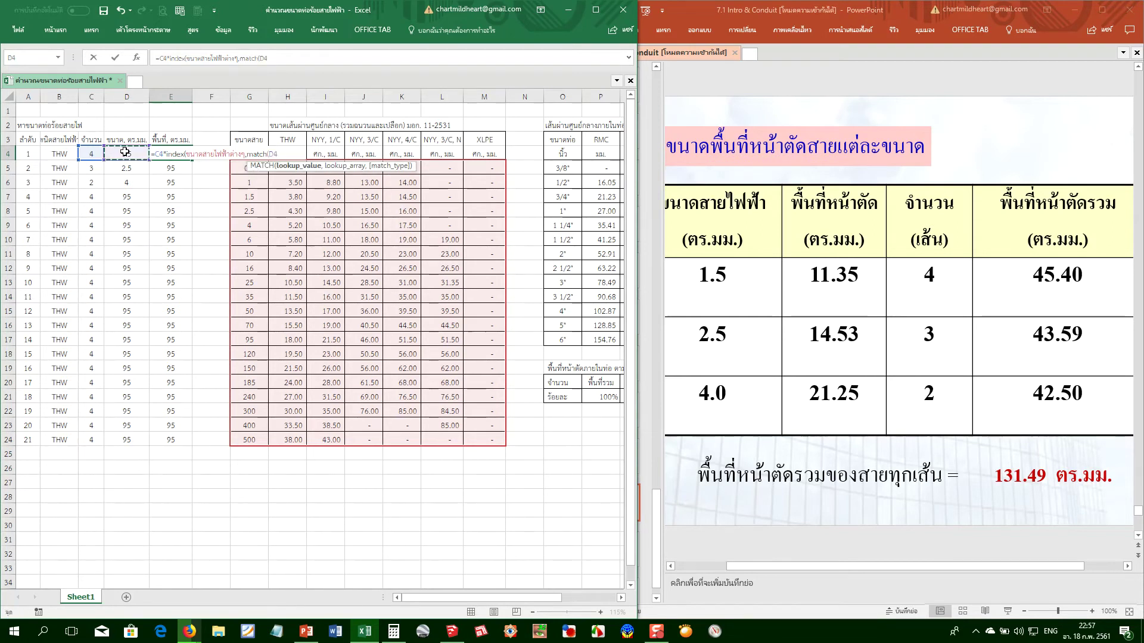
text(,)
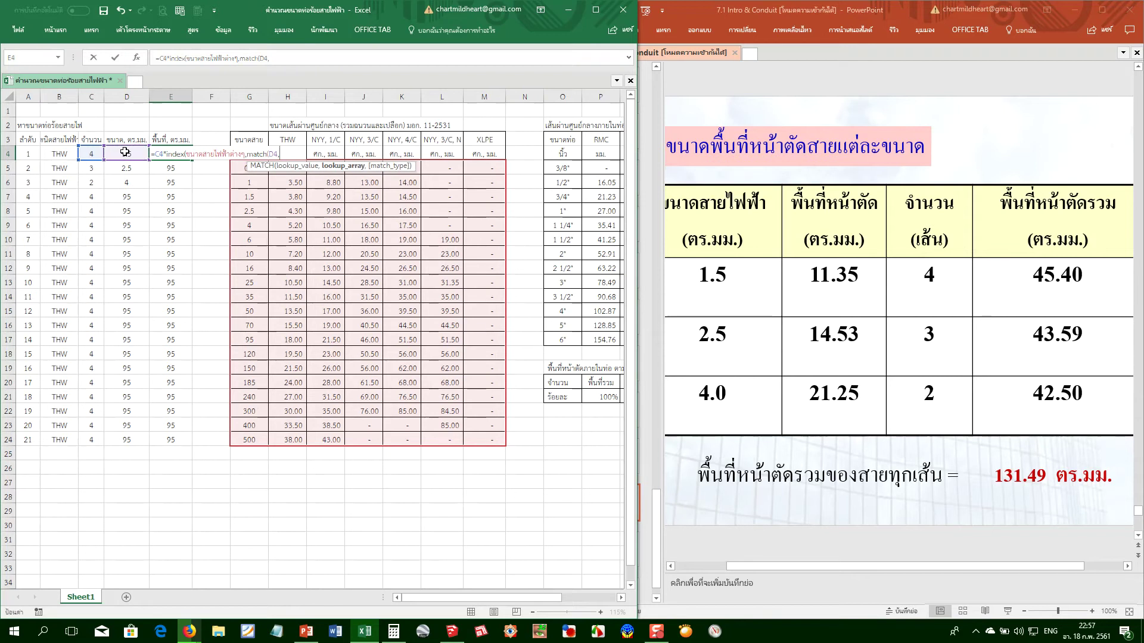
drag(248, 169, 252, 437)
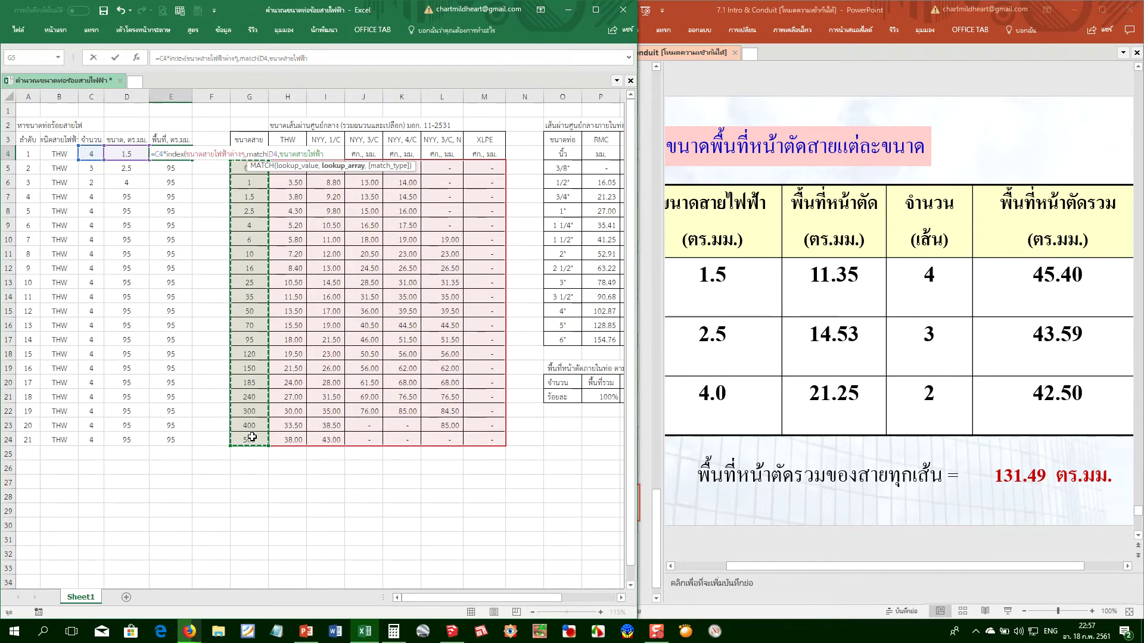
text(,0))
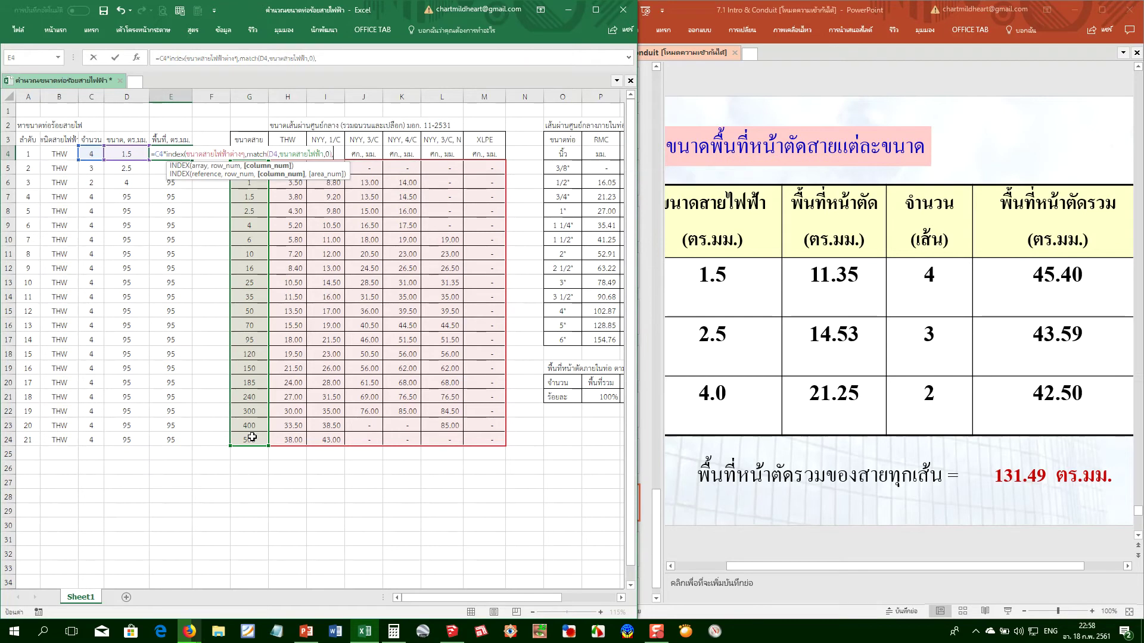
text(,)
Add a column MATCH of B4 against type headers H3:M3 and commit, giving 6
text(match()
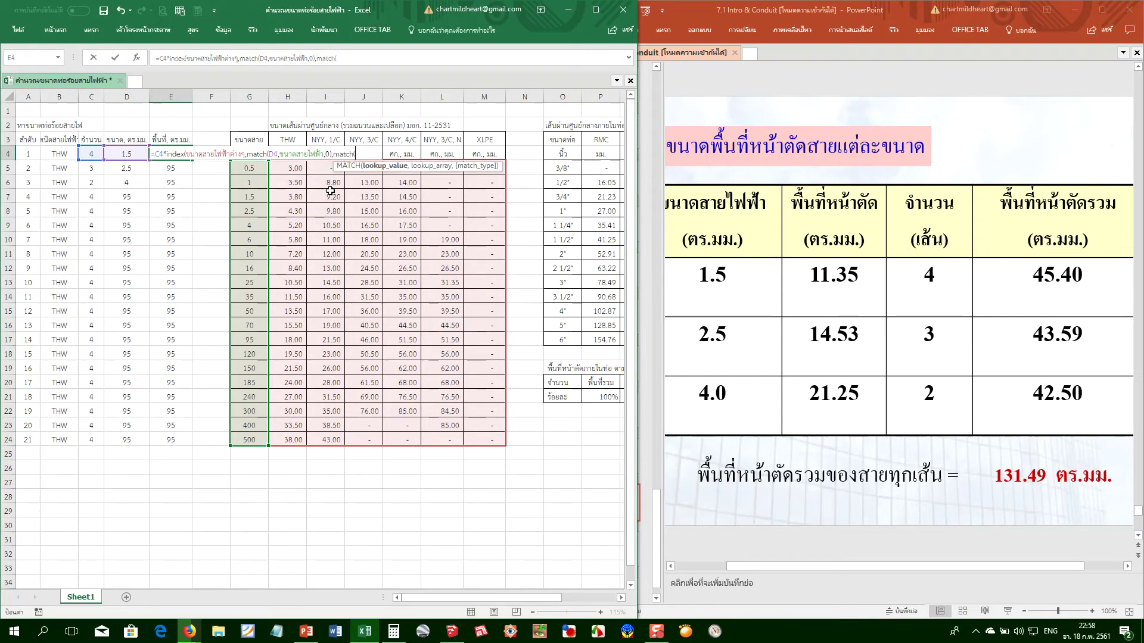
click(60, 154)
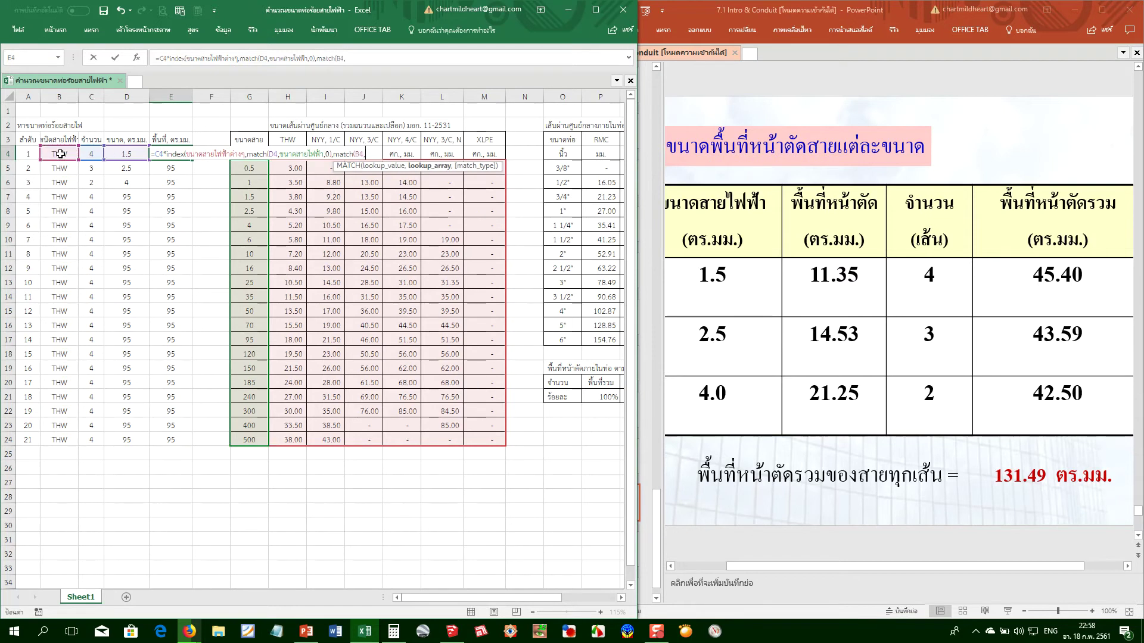
text(,)
drag(283, 139, 481, 137)
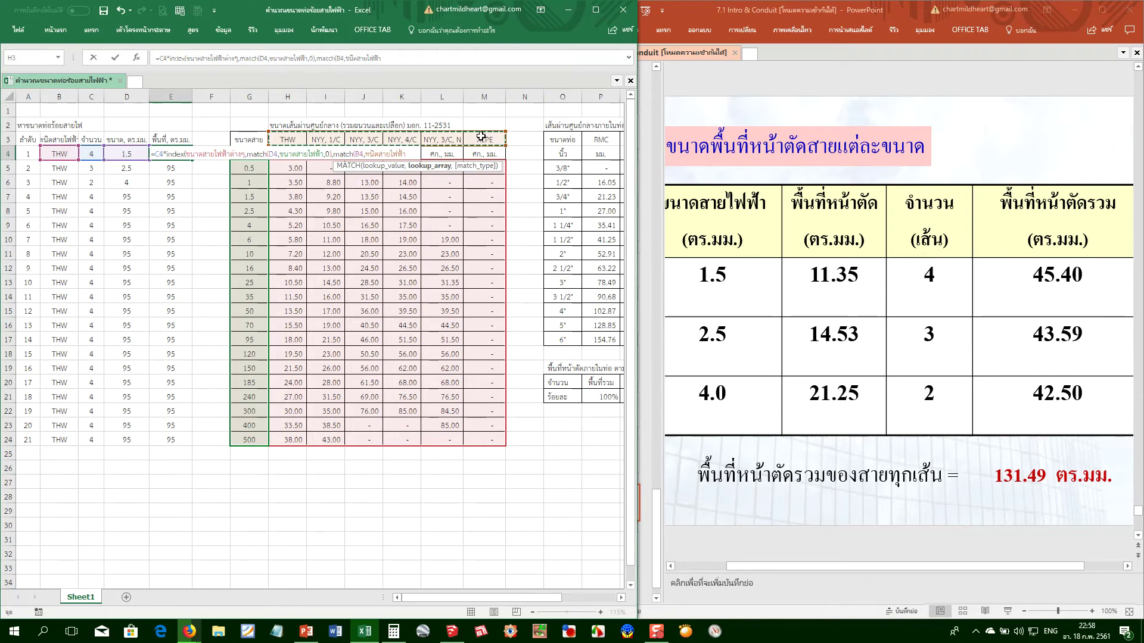
text(,0))
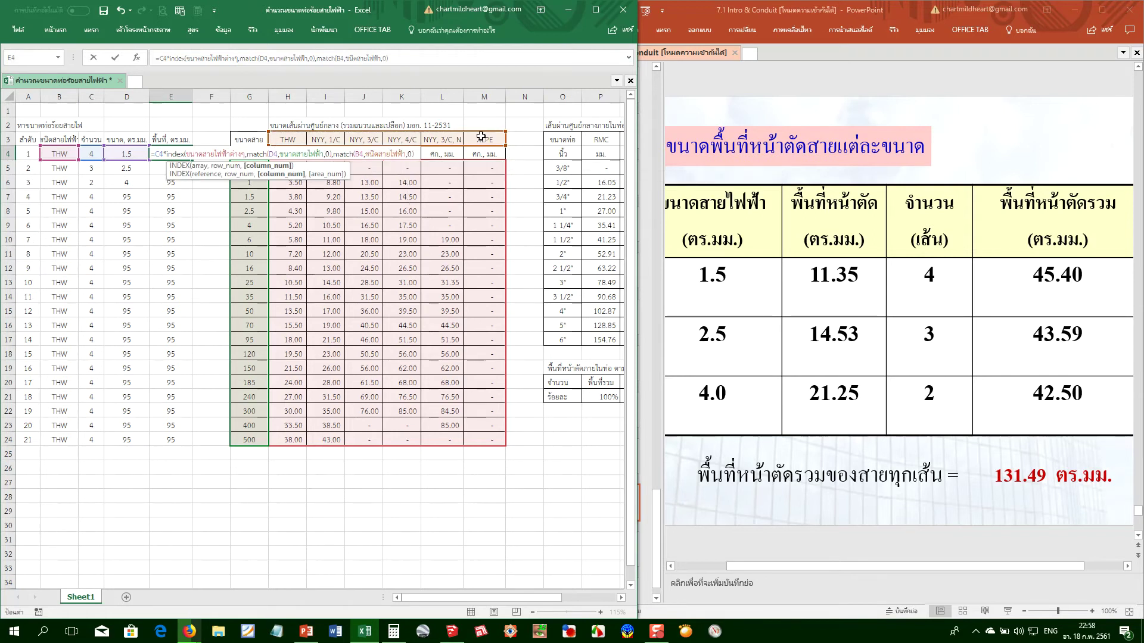
text())
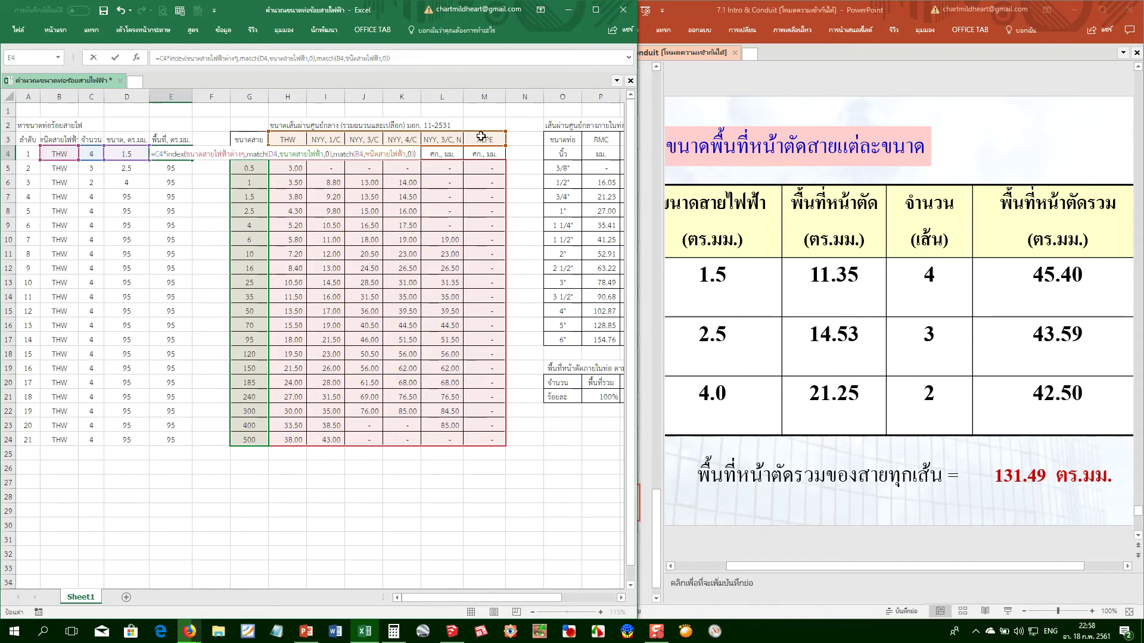
key(Return)
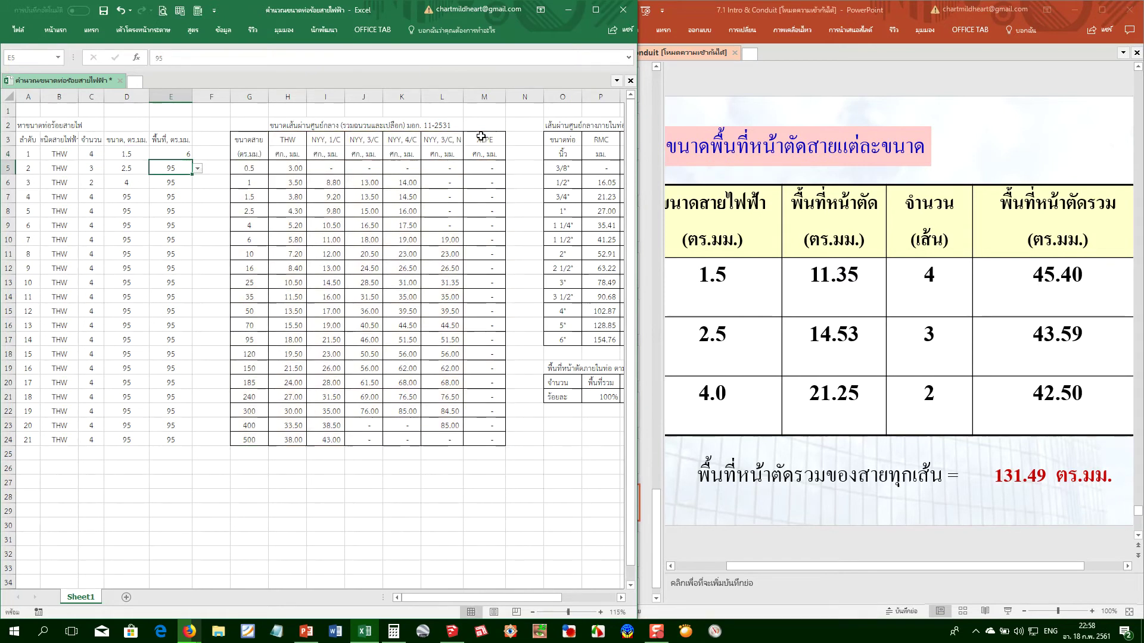
key(Up)
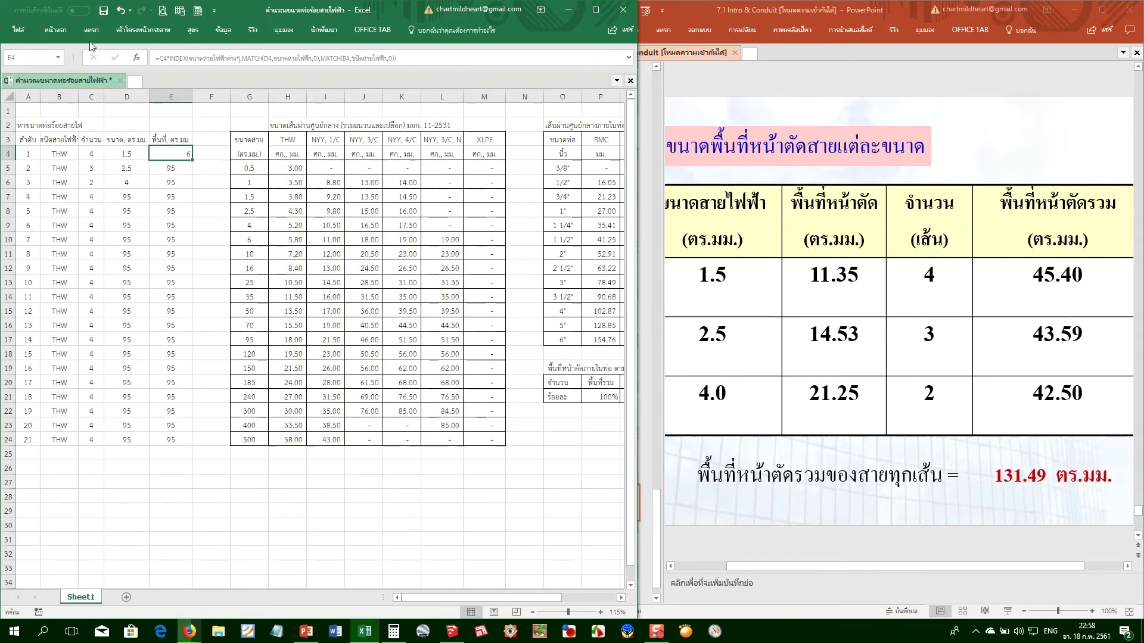
Show E4 with two decimals and change it to C4*pi()/4*INDEX(...)^2, accepting Excel's correction
click(56, 30)
click(316, 71)
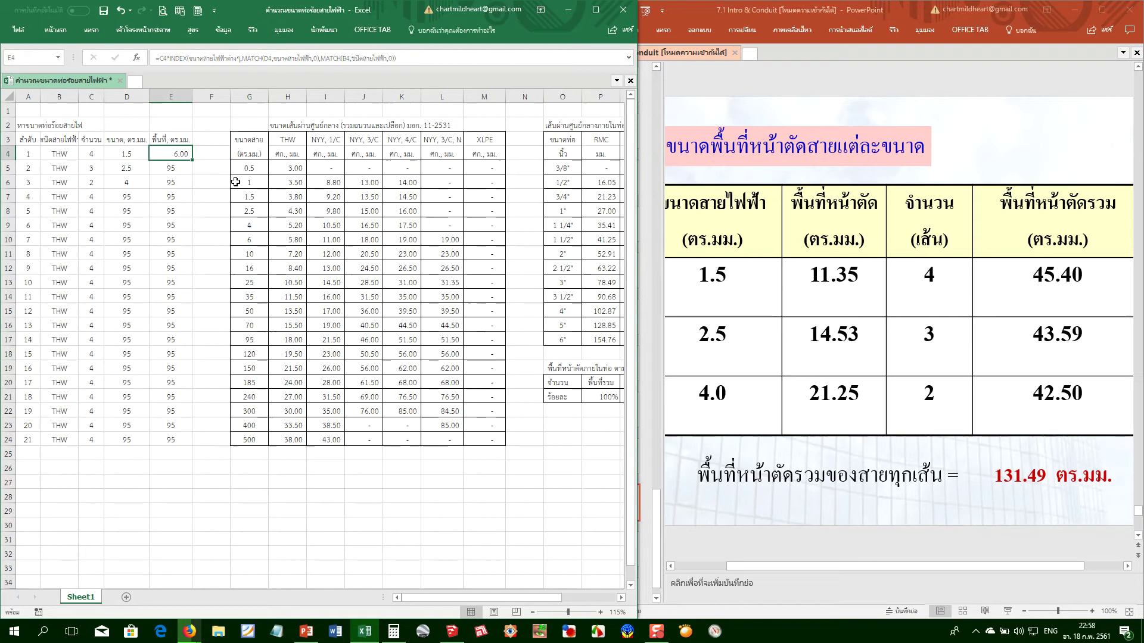
double_click(171, 154)
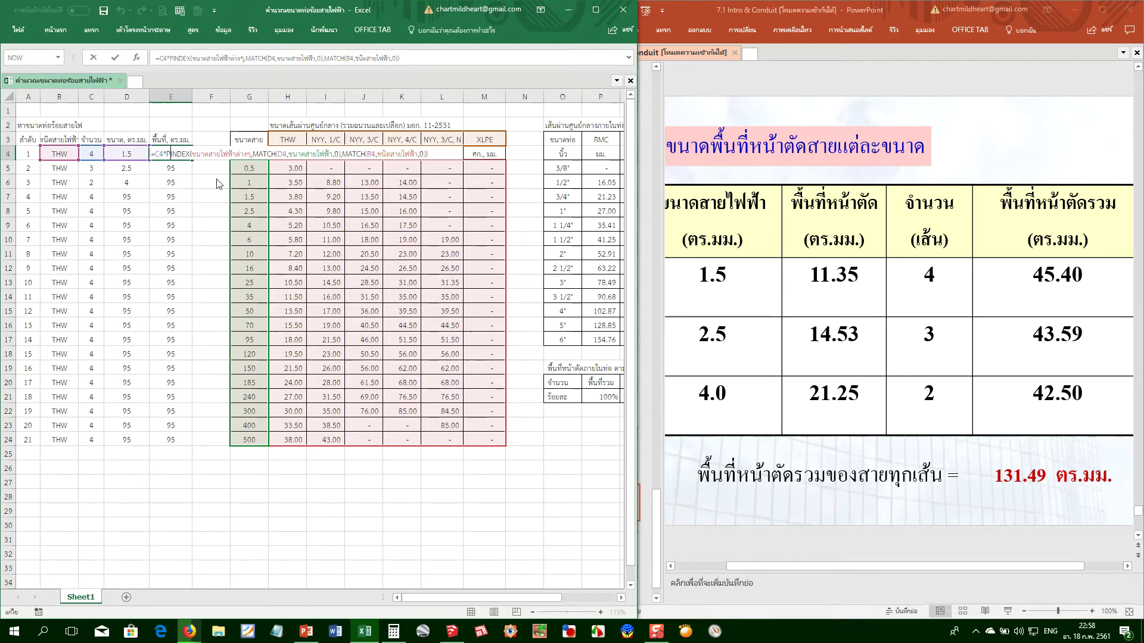
text(pi()/)
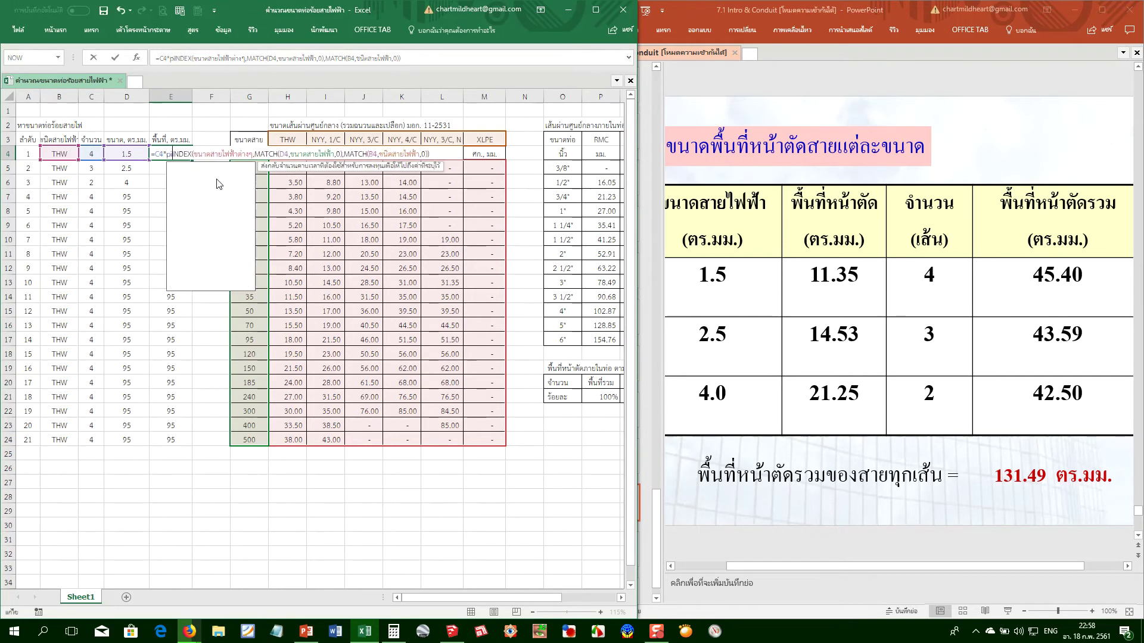
text(4*)
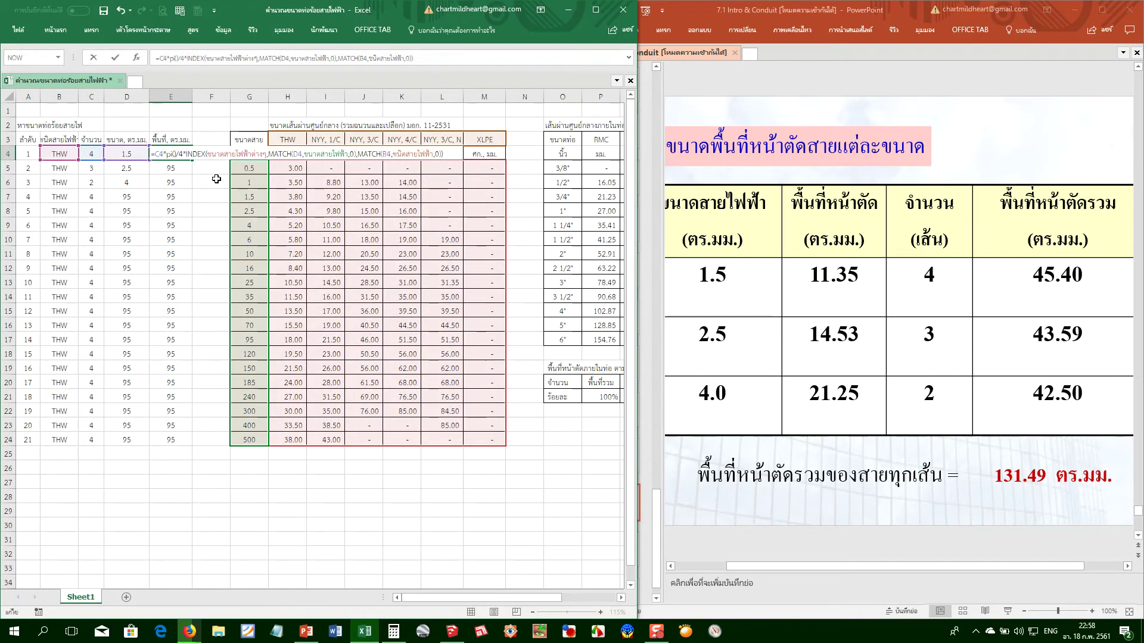
text(()
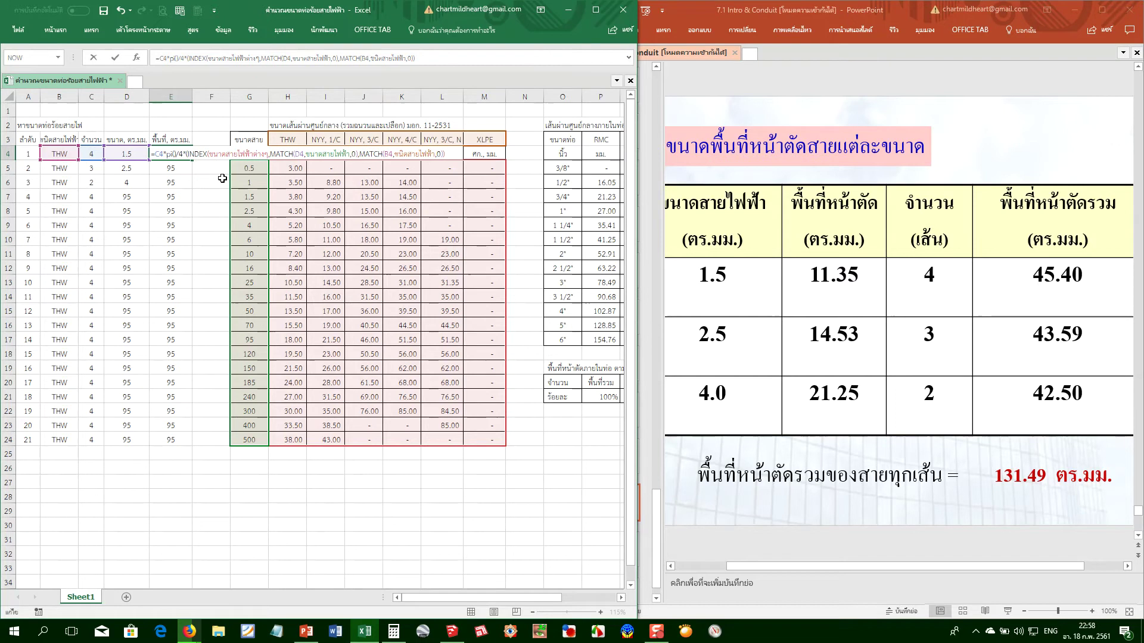
click(448, 155)
text()^)
key(Return)
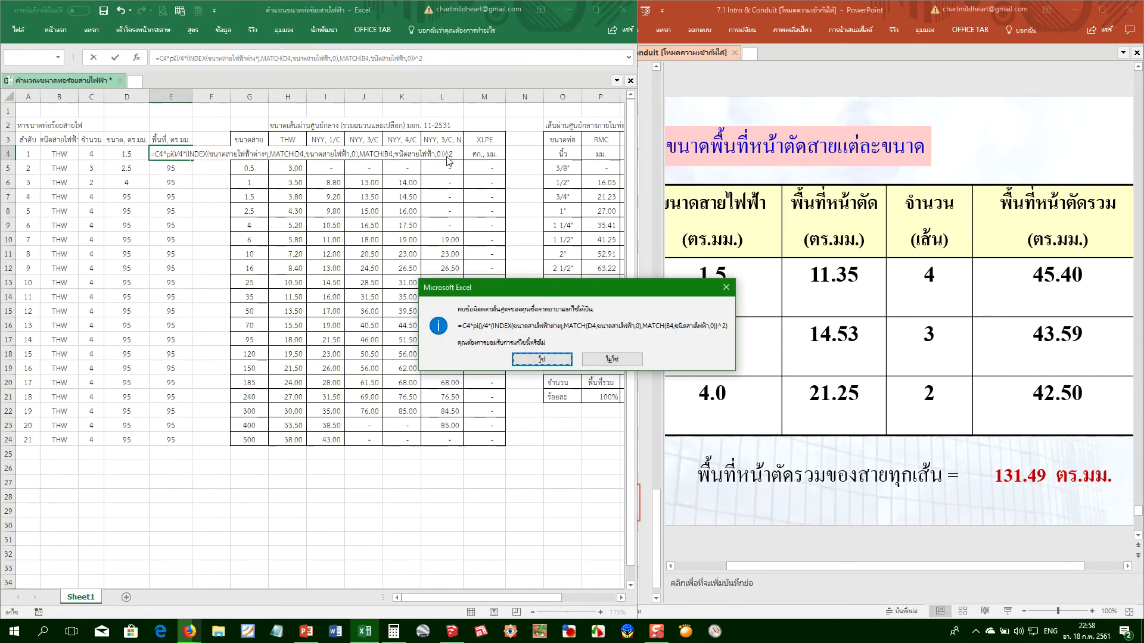
key(Return)
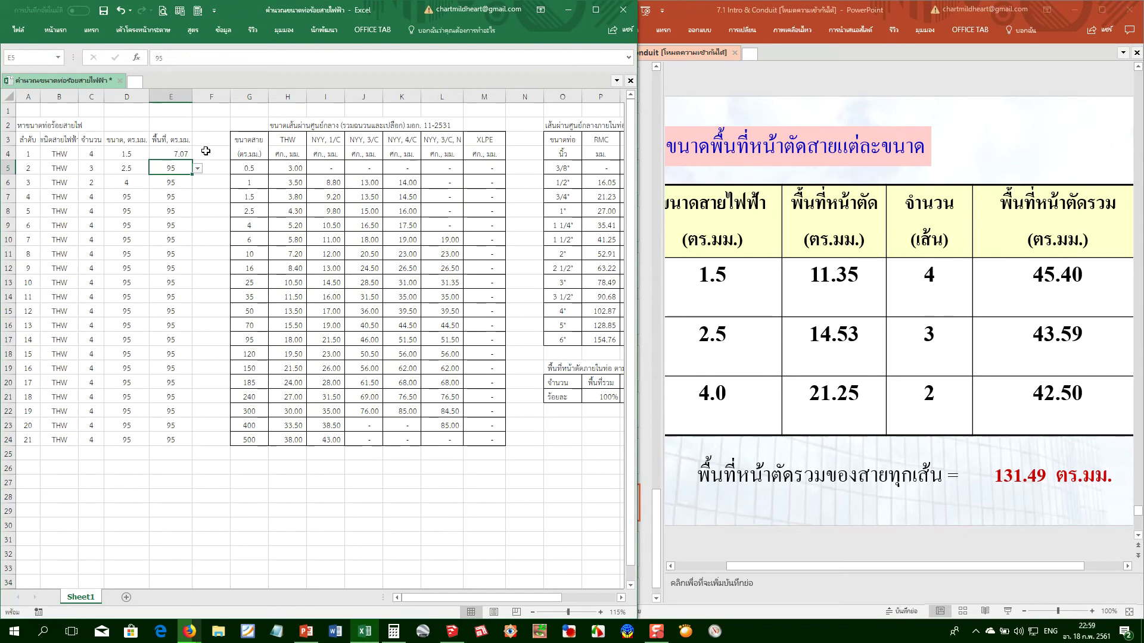
Commit the E4 area formula, fill it down to E24, and start wrapping it in ROUND(,2)
click(185, 157)
double_click(184, 156)
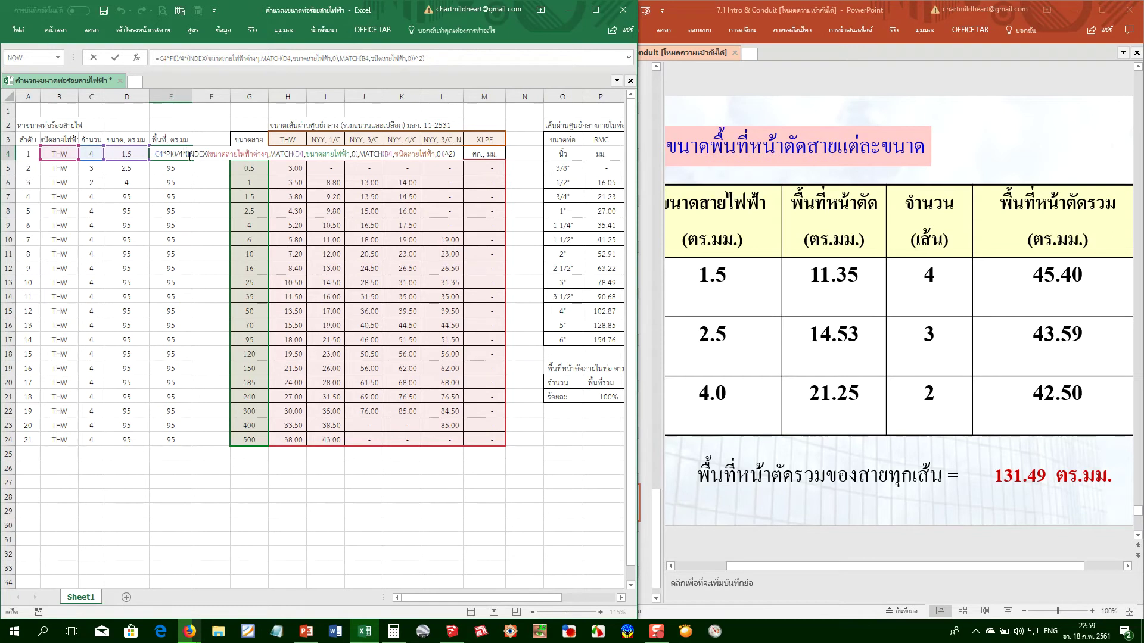
click(456, 159)
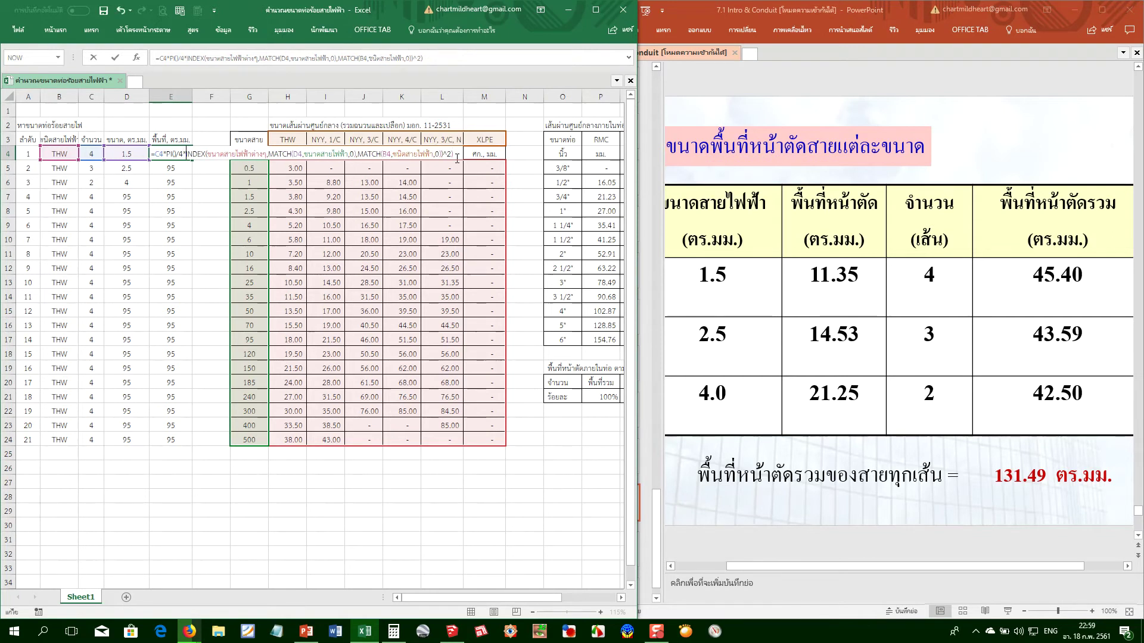
key(Return)
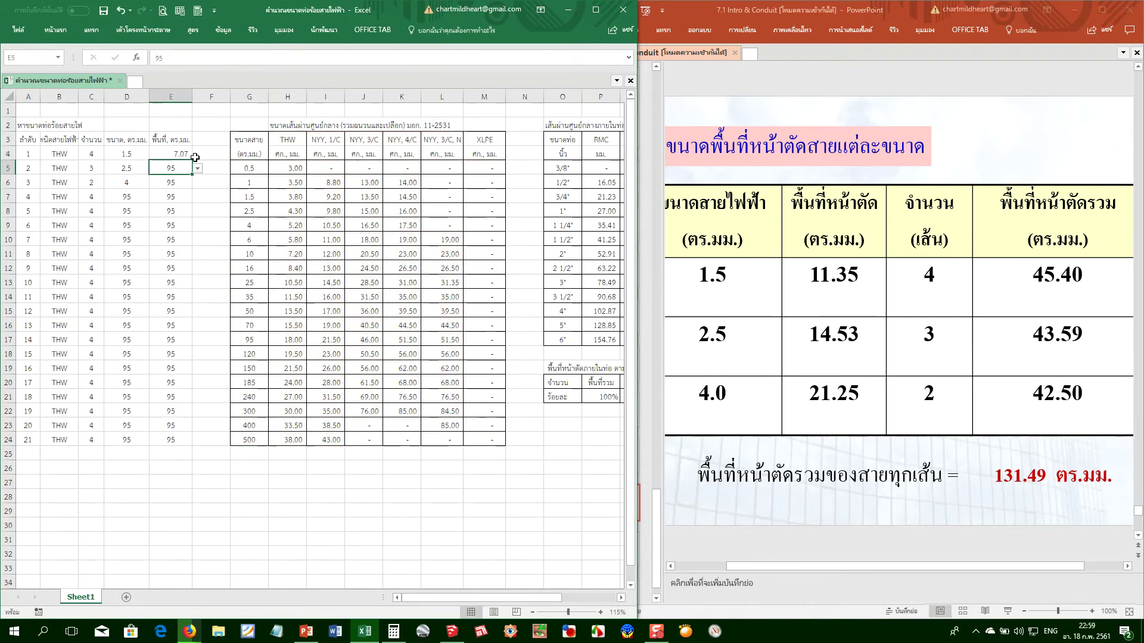
click(181, 153)
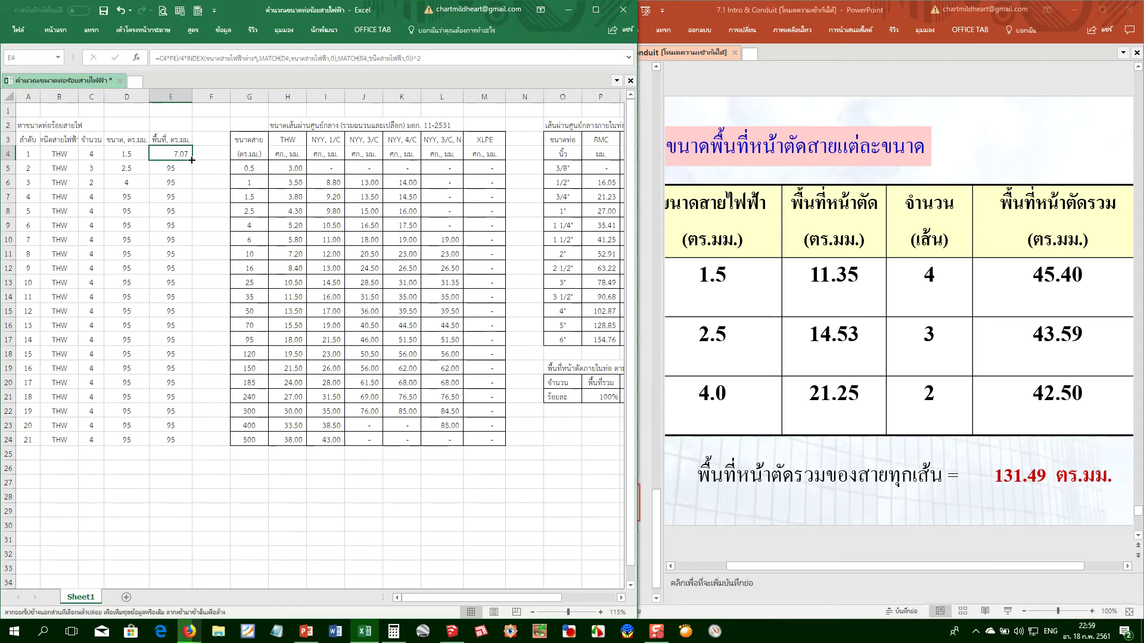
double_click(191, 159)
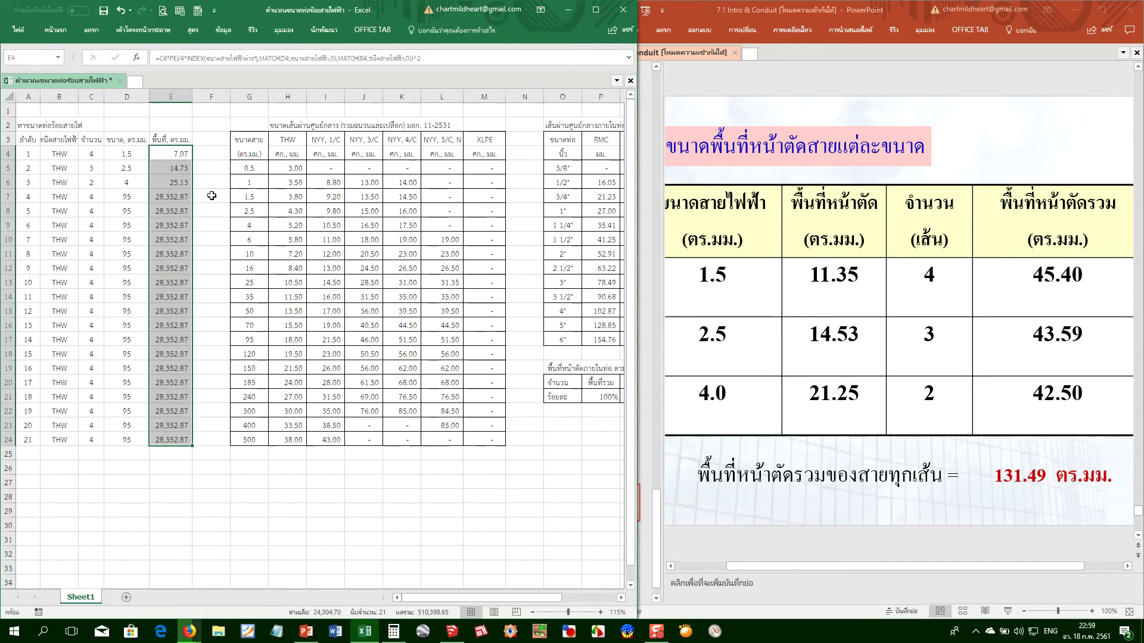
double_click(171, 155)
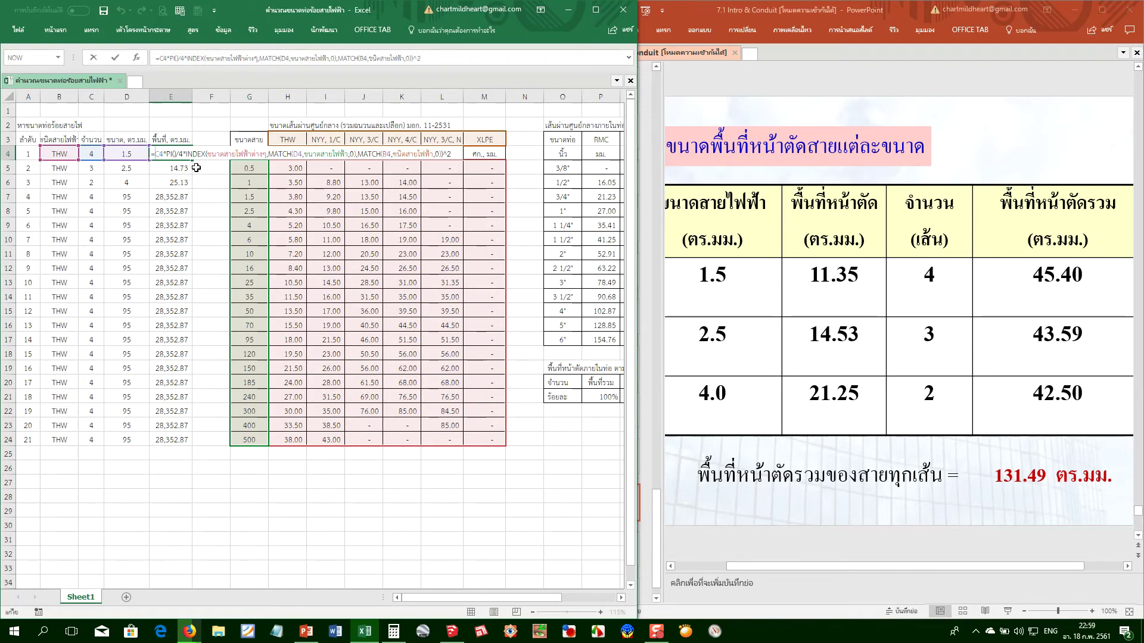
text(round)
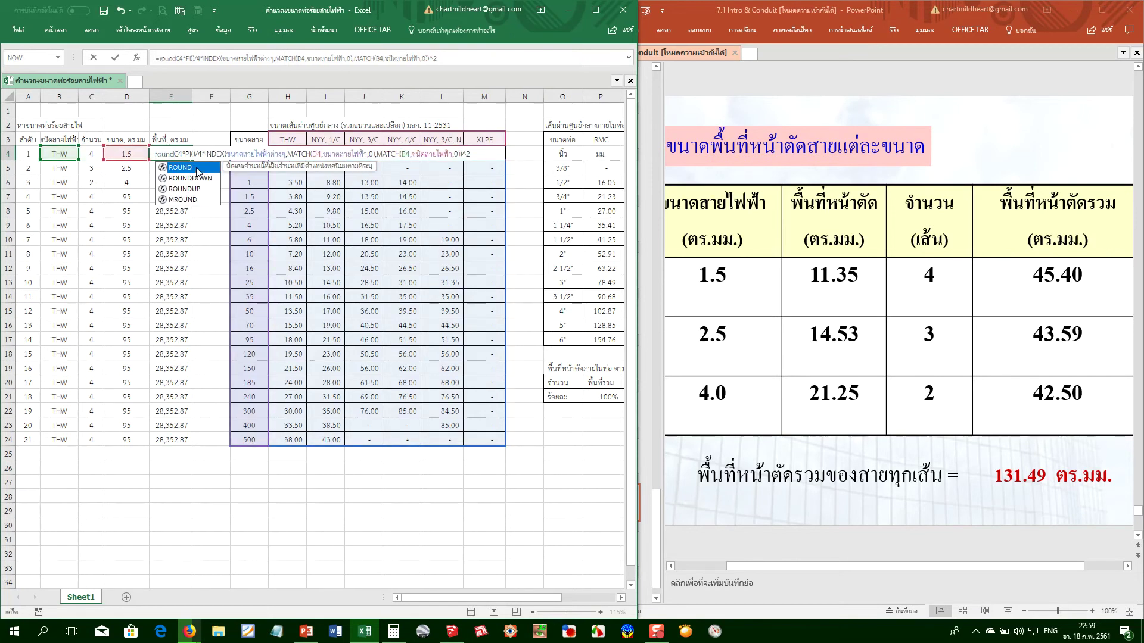
text(()
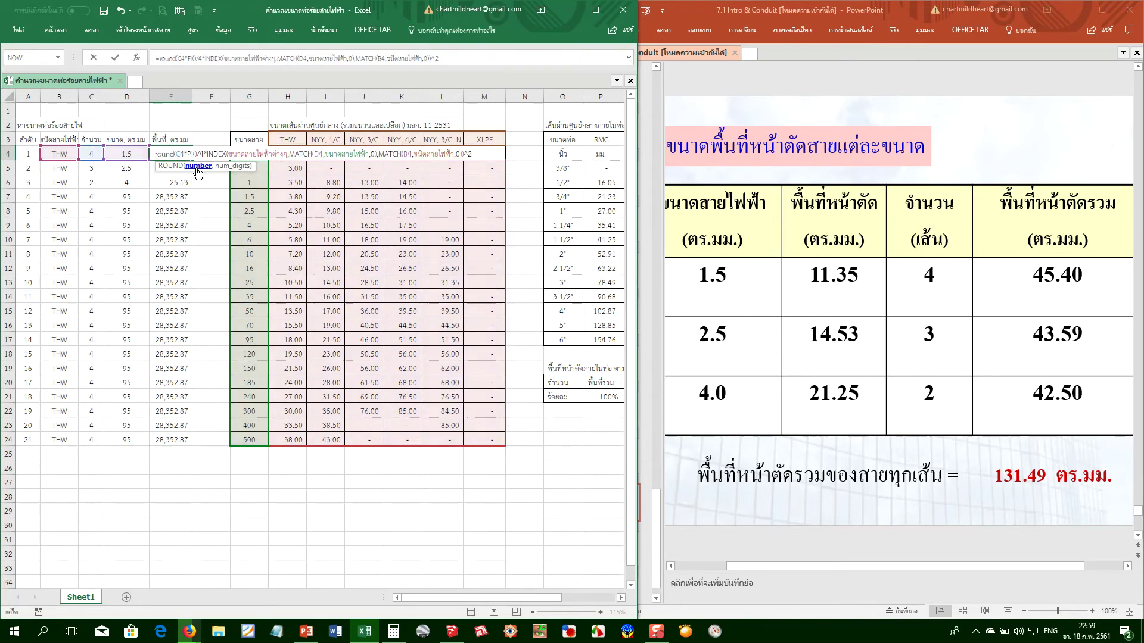
text(,2))
Commit the ROUND(...,2) area formula in E4 and refill it down to E24
key(Return)
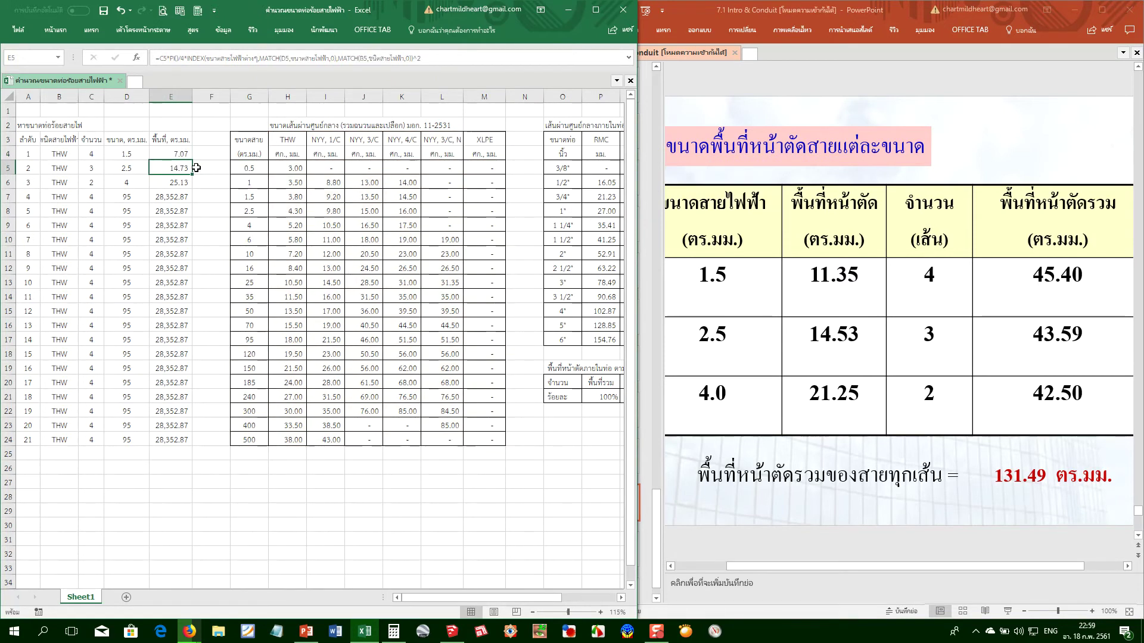
click(178, 153)
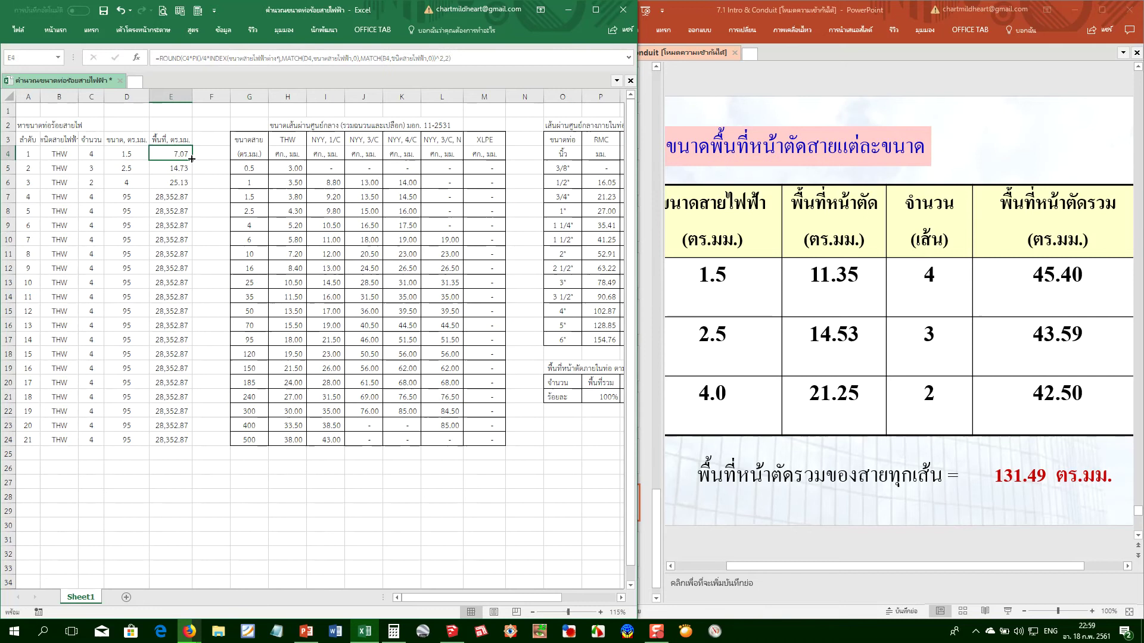
double_click(191, 159)
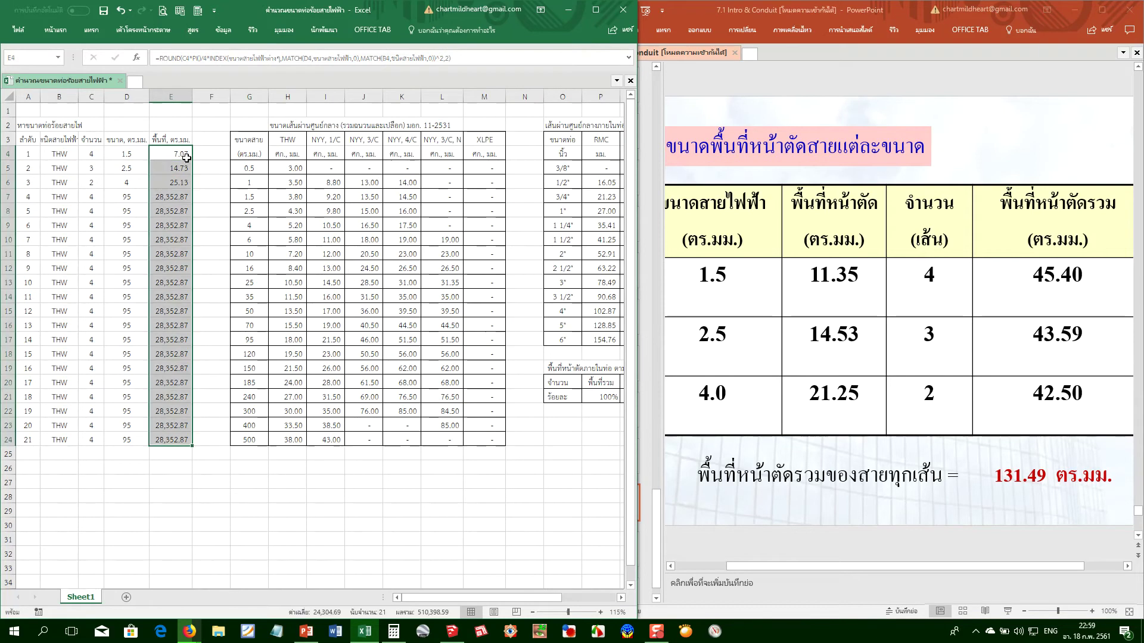
click(186, 155)
double_click(192, 159)
Spot-check the rounded formulas in E4, E9, E10 and below, and the THW value 18 in H17
key(Down)
key(Down)
key(Down)
key(Down)
key(Down)
key(Down)
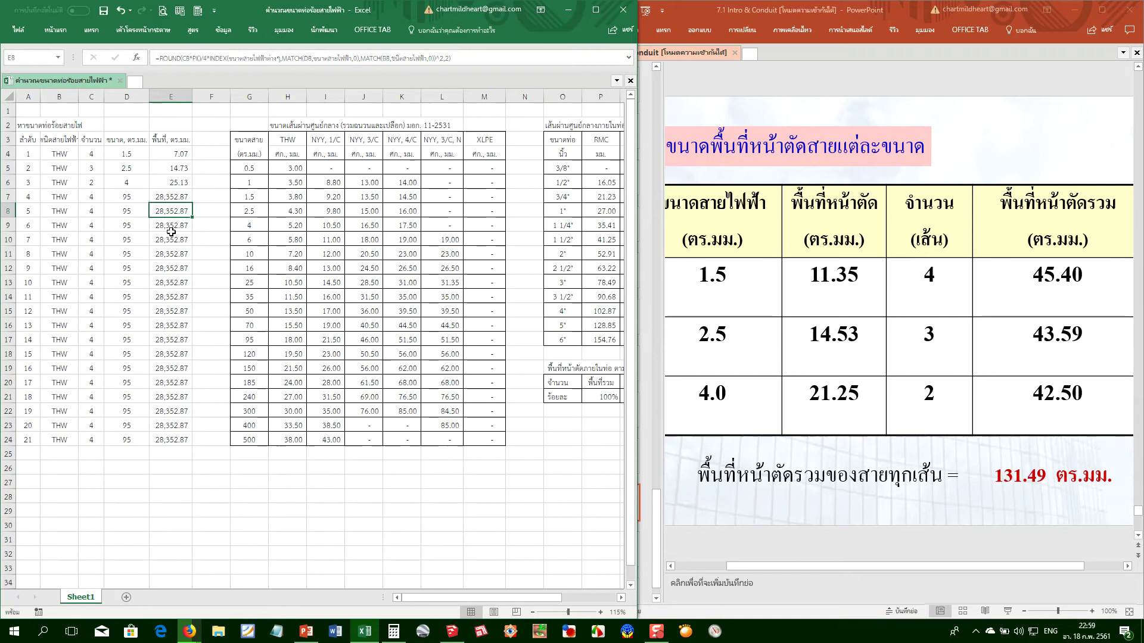
click(173, 155)
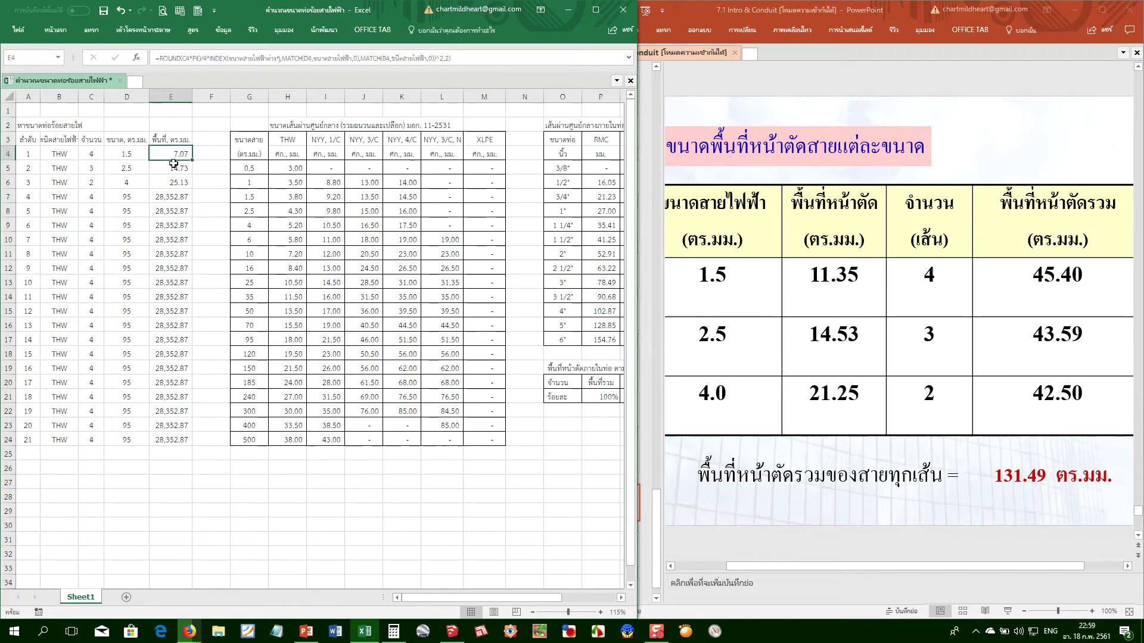
click(176, 239)
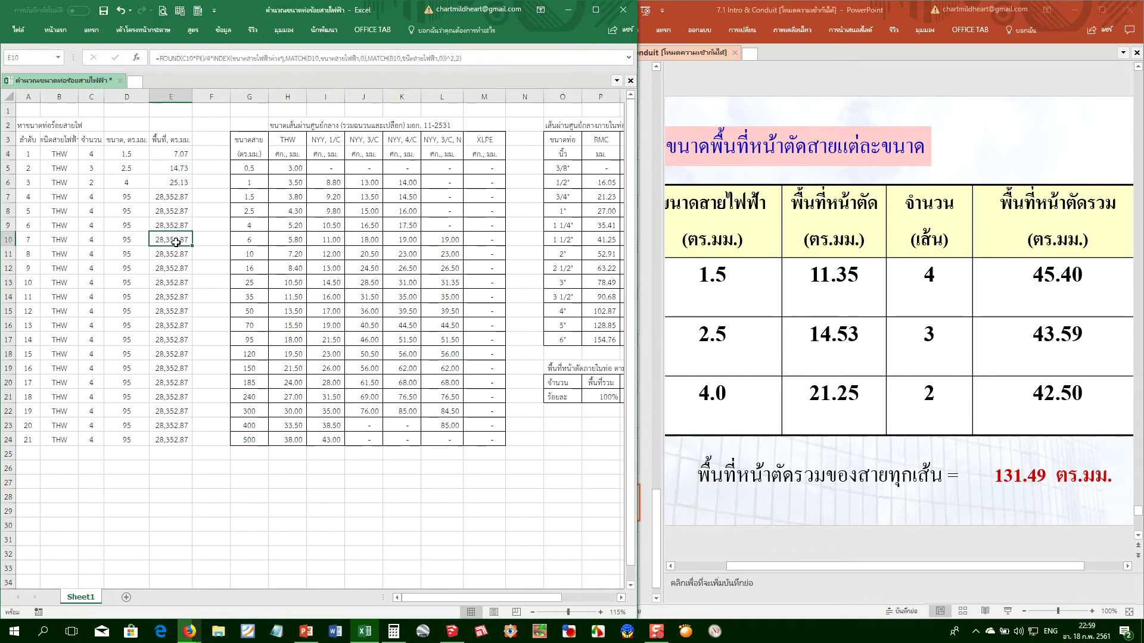
click(175, 156)
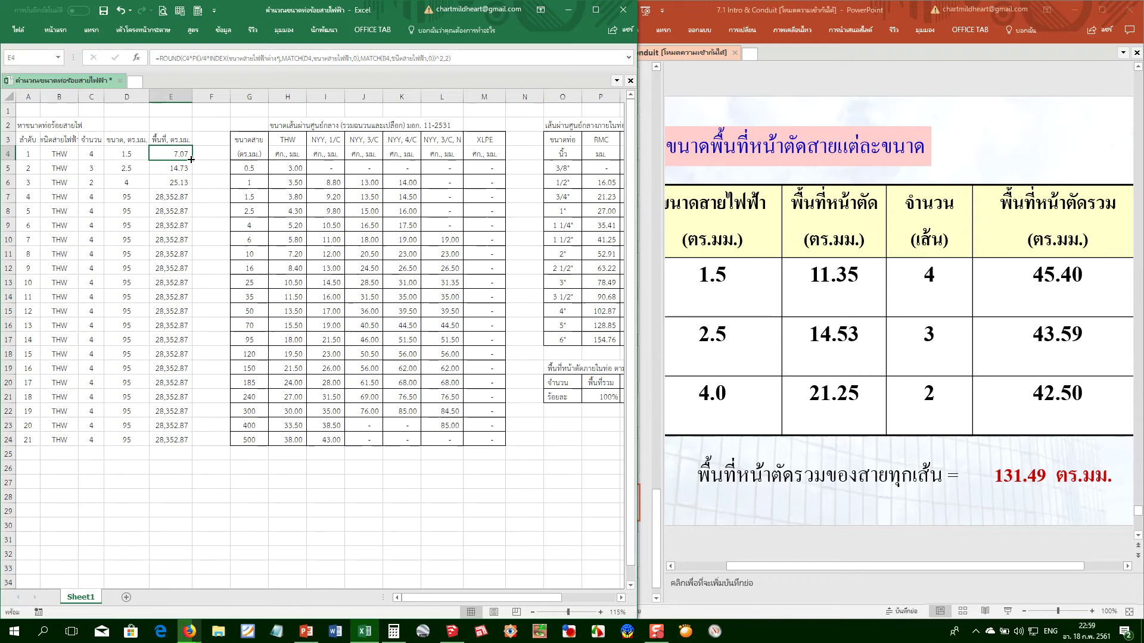
click(161, 265)
click(160, 227)
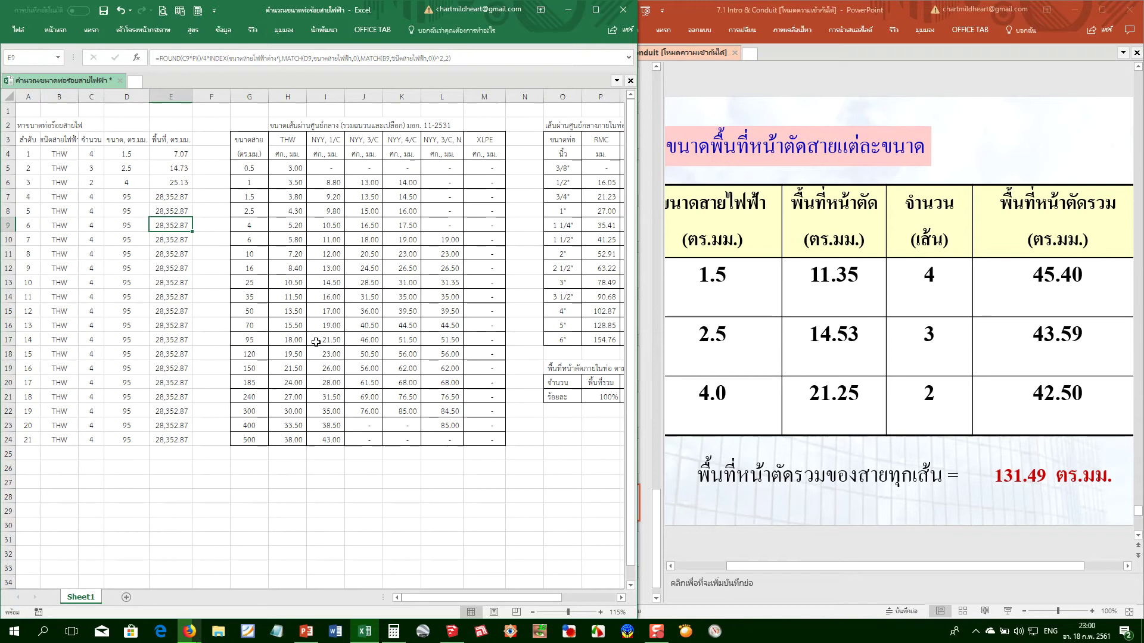
click(294, 342)
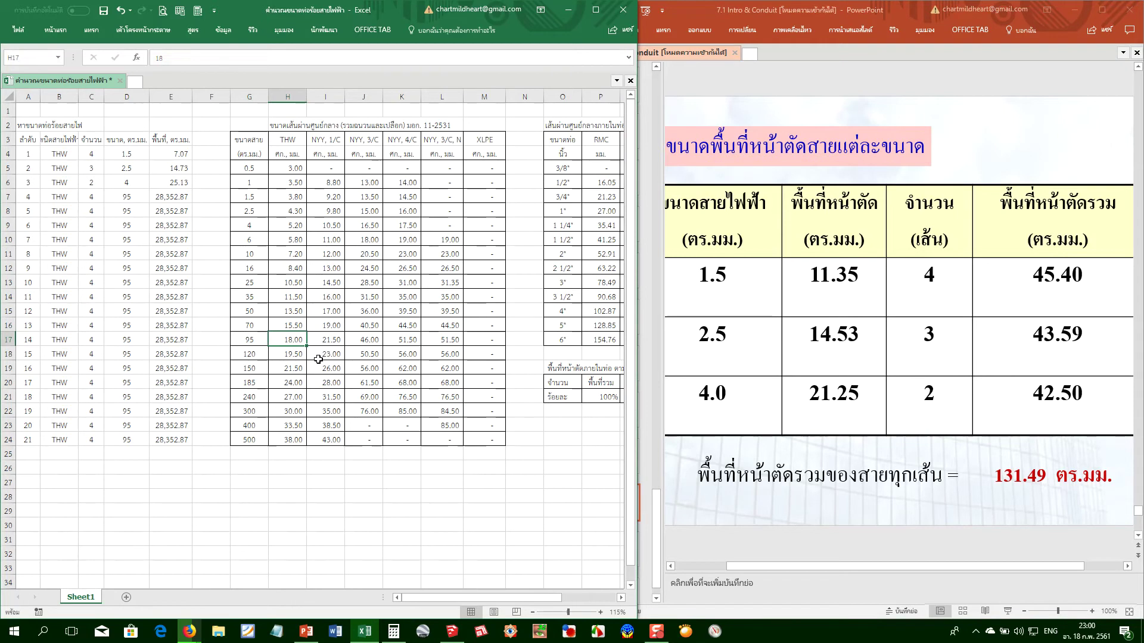
Set the wire counts in C7:C24 to 0 so their area rows show dashes
drag(94, 197, 95, 438)
text(0)
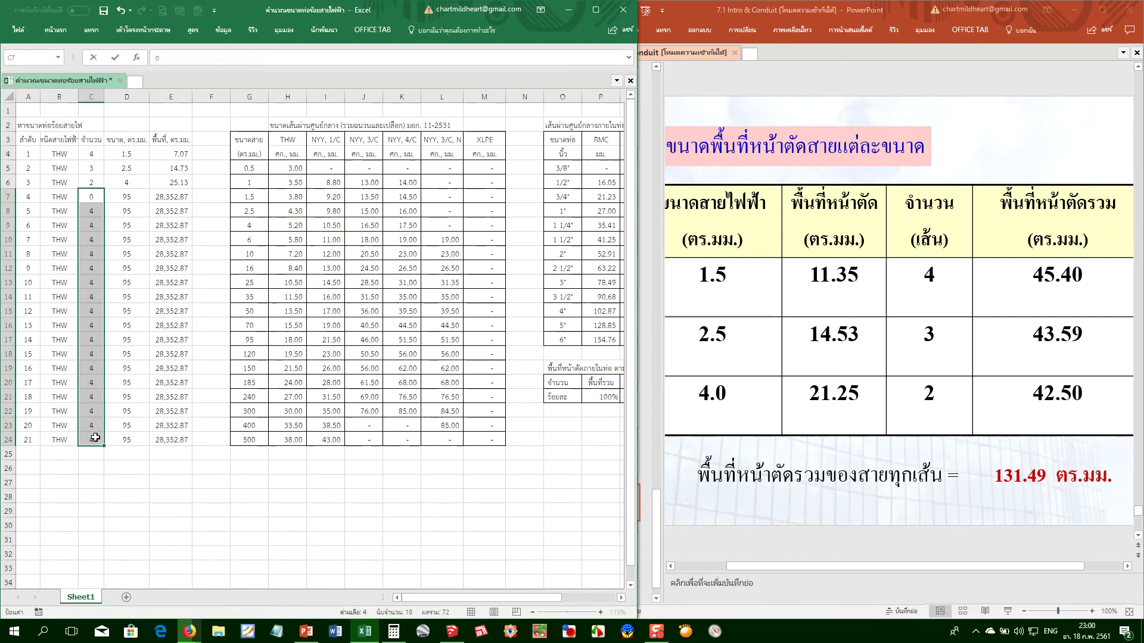
key(ctrl+Return)
click(171, 296)
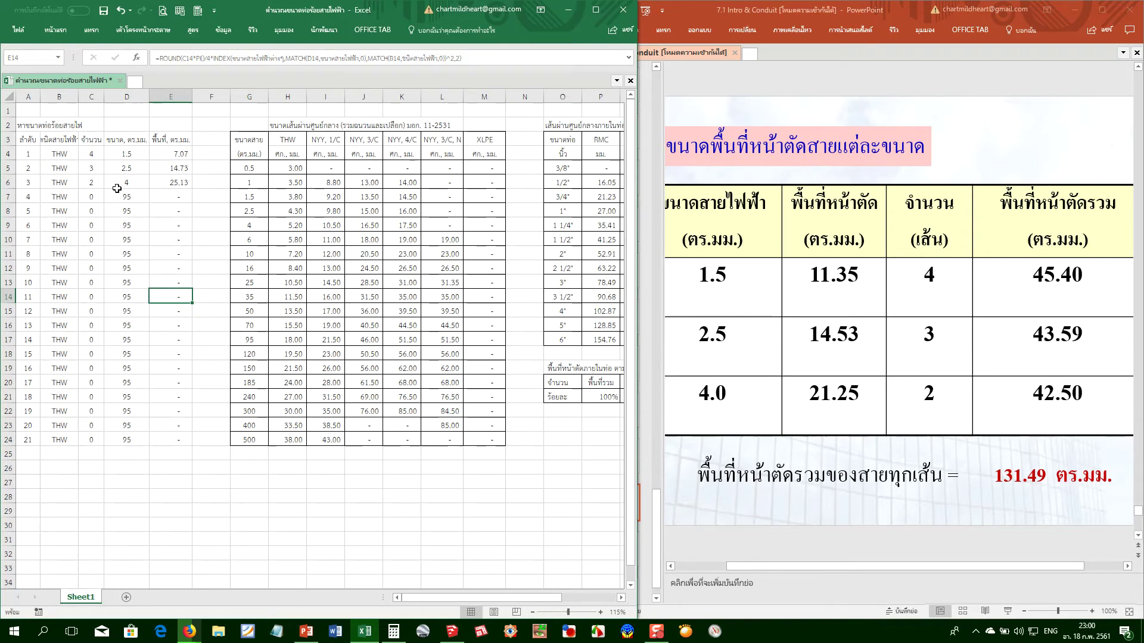
Insert an AutoSum of E4:E24 into E25 for the total wire area
click(171, 451)
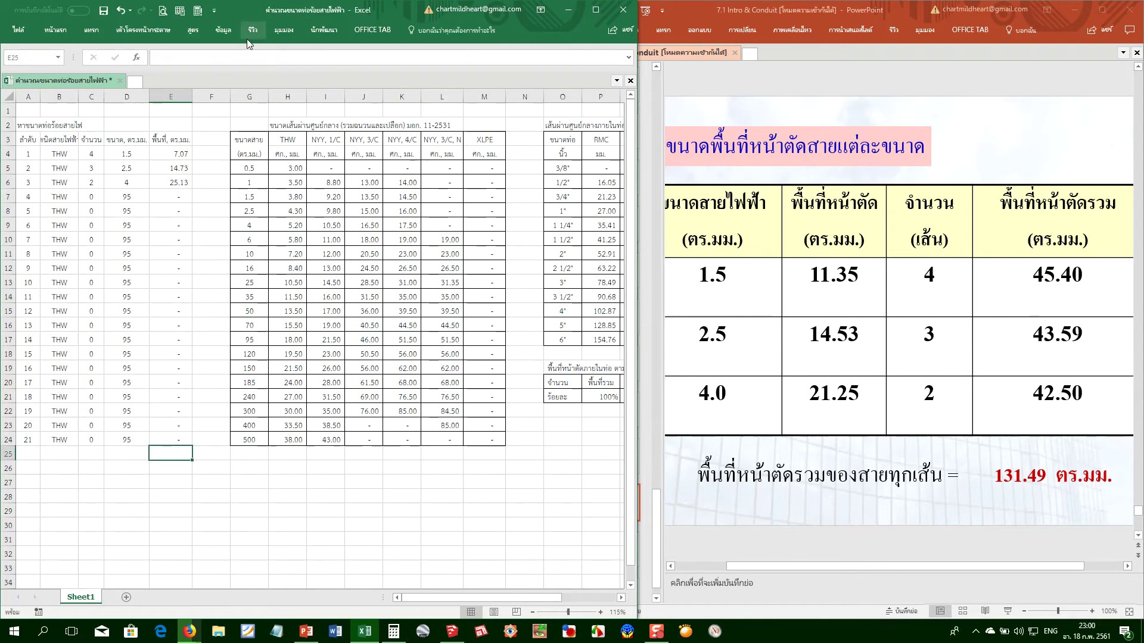
click(65, 31)
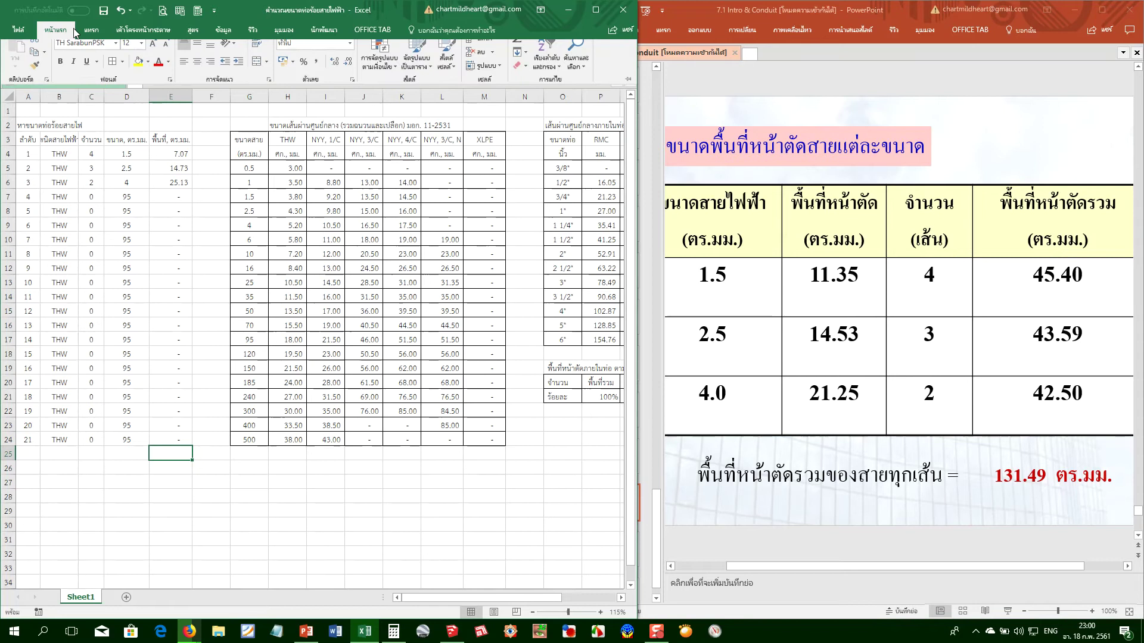
click(516, 48)
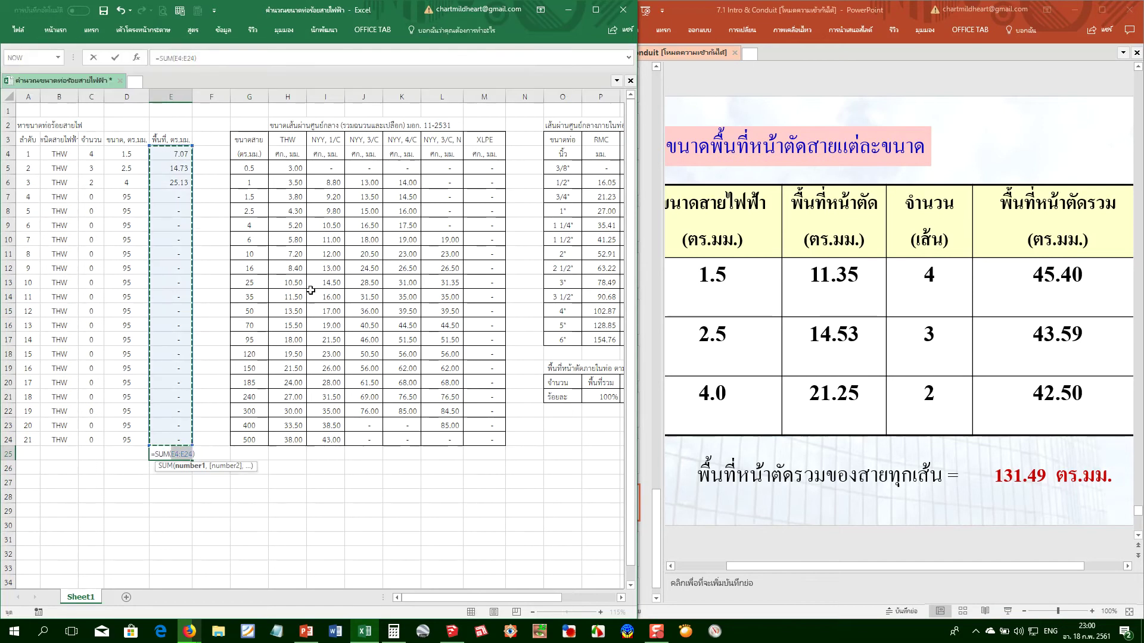
Commit the E25 total of 46.93 and bring the PowerPoint reference slide in front
key(Return)
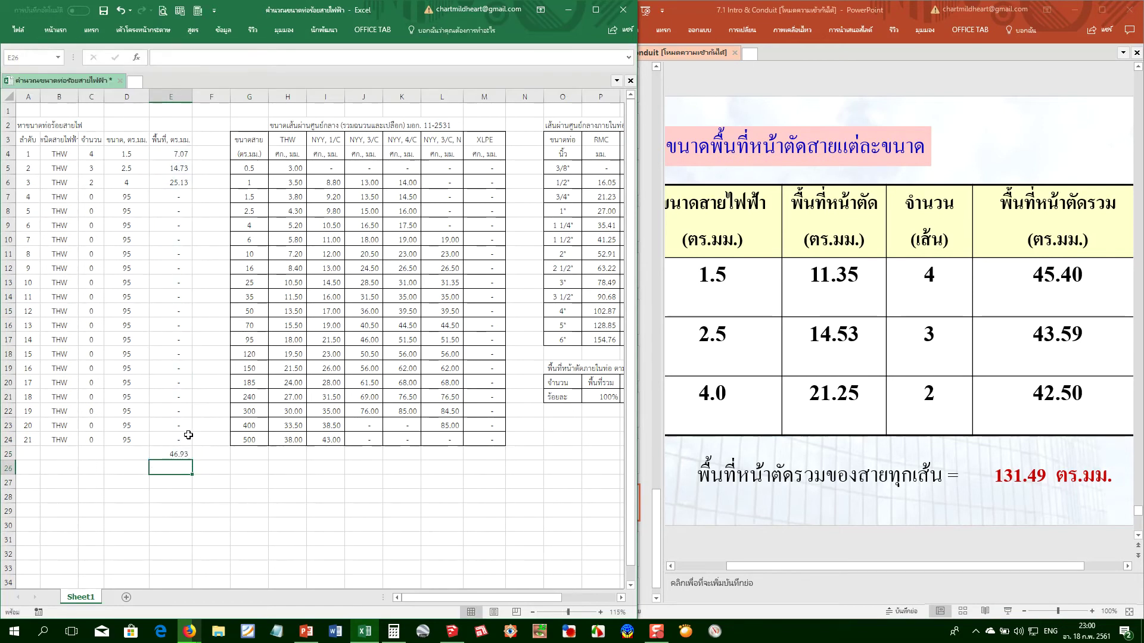
click(170, 454)
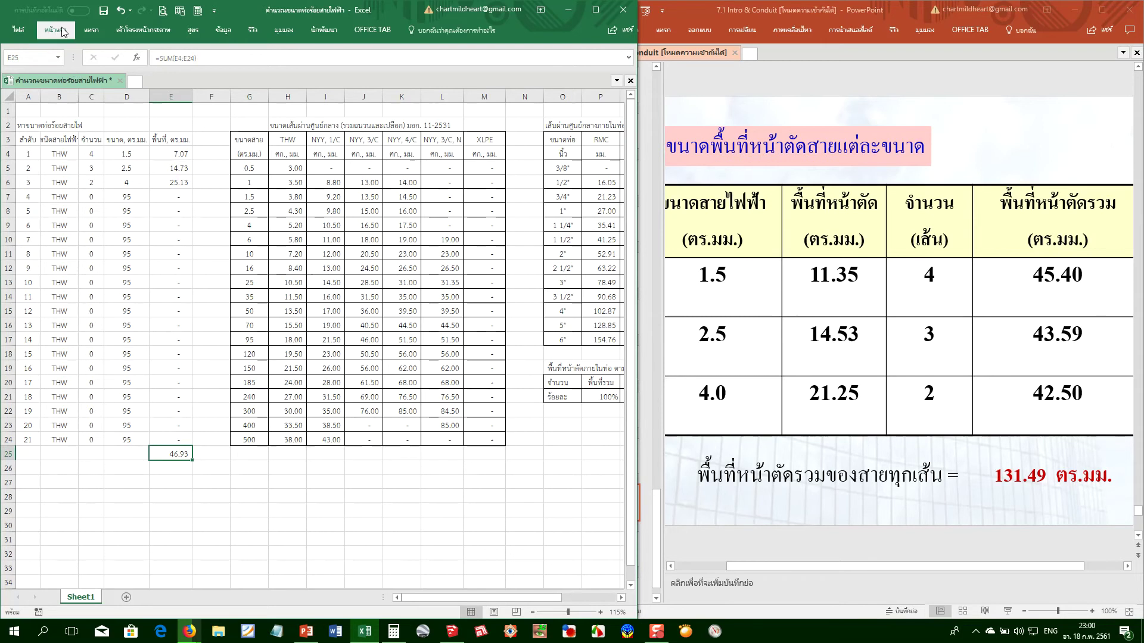
click(64, 31)
click(203, 410)
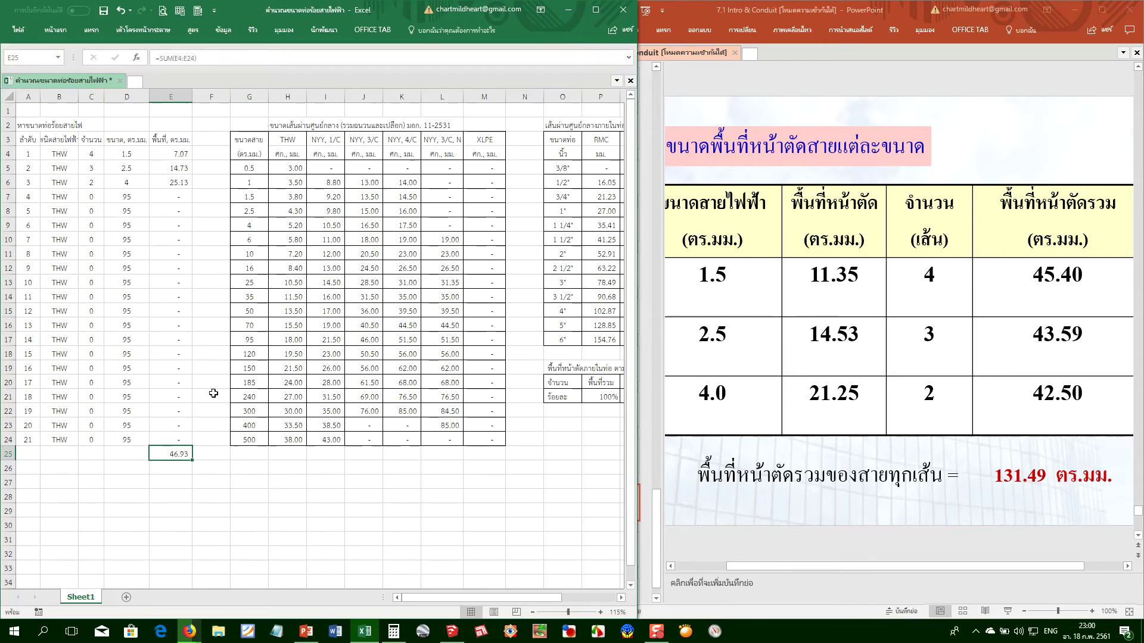
click(212, 393)
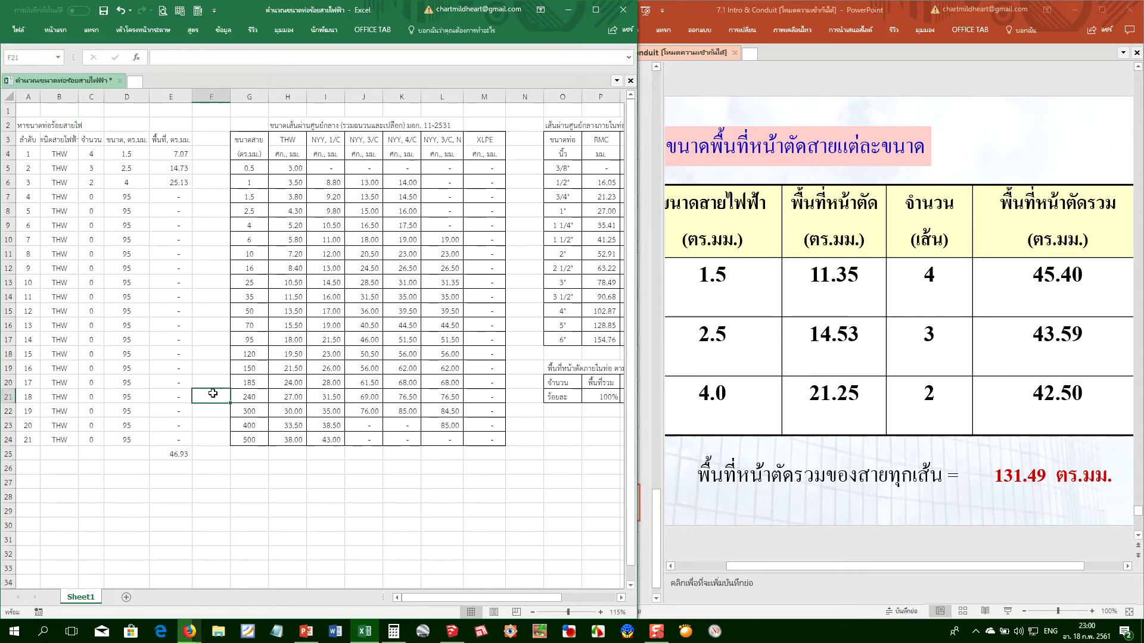
click(1017, 567)
Scroll and widen the PowerPoint window to show slide 59's 131.49 mm² total
drag(1036, 566, 1061, 566)
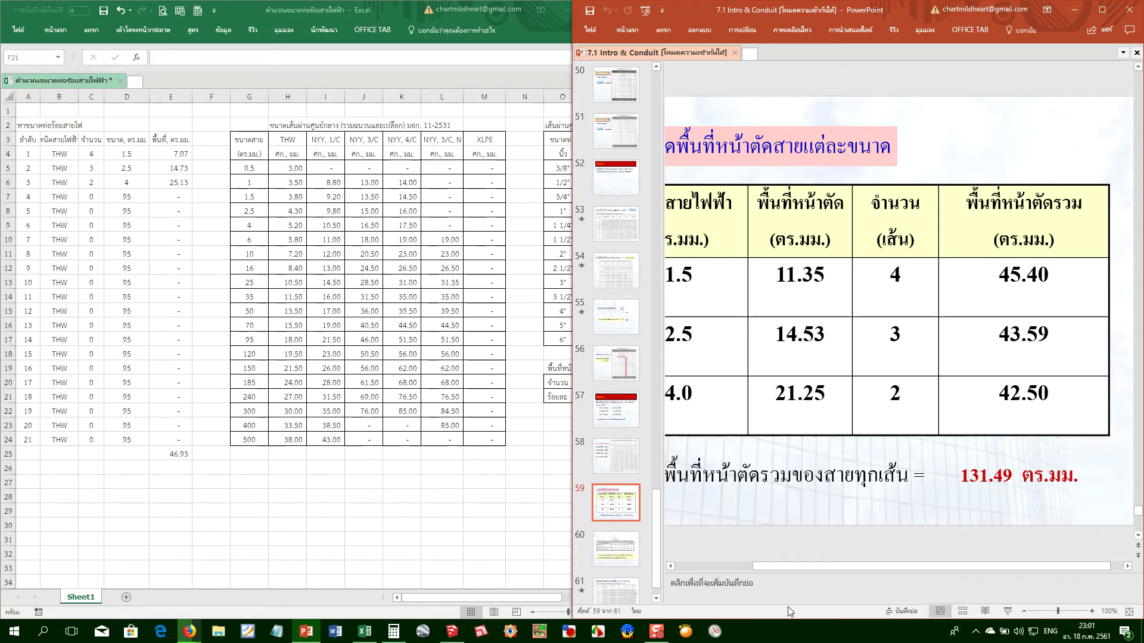
drag(770, 571, 716, 569)
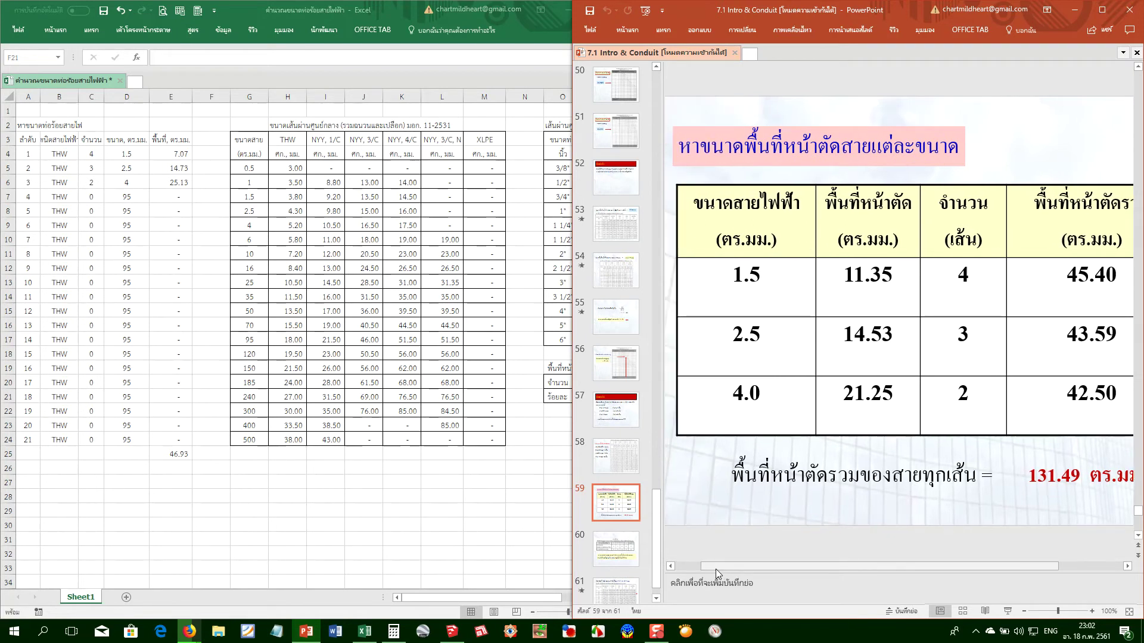
Return to the Excel sheet at the 3.8 value and launch the calculator
click(286, 197)
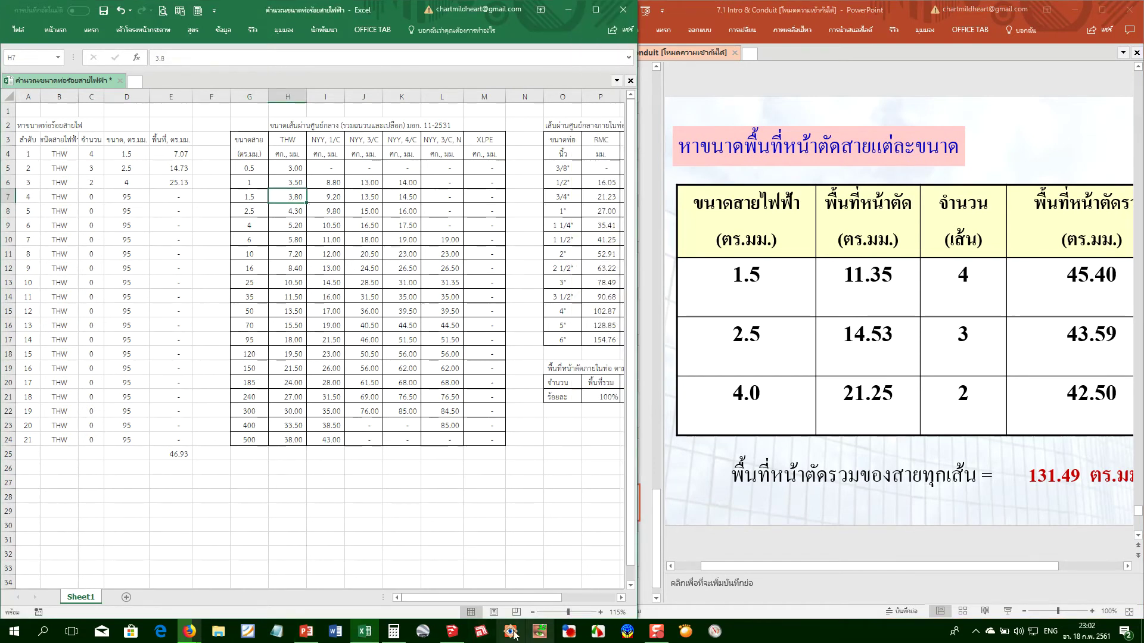
click(394, 633)
In Calculator, compute π/4 × 3.8² ≈ 11.34 mm², then ×4 ≈ 45.36 for four wires
key(p)
key(slash)
key(4)
key(asterisk)
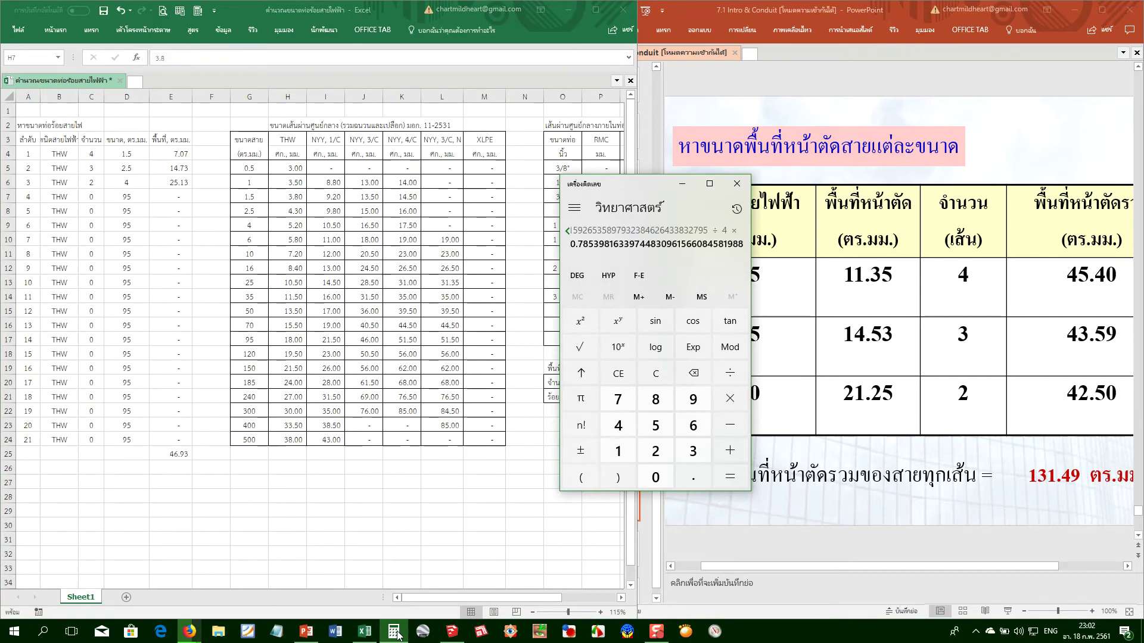
text(3.8)
text(q)
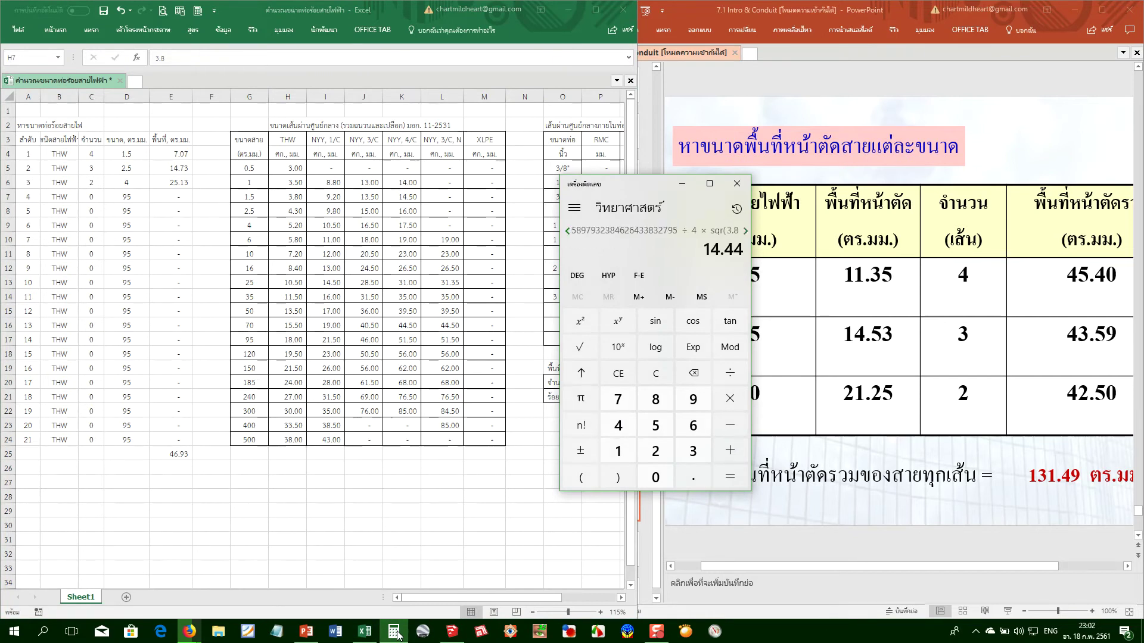
key(Return)
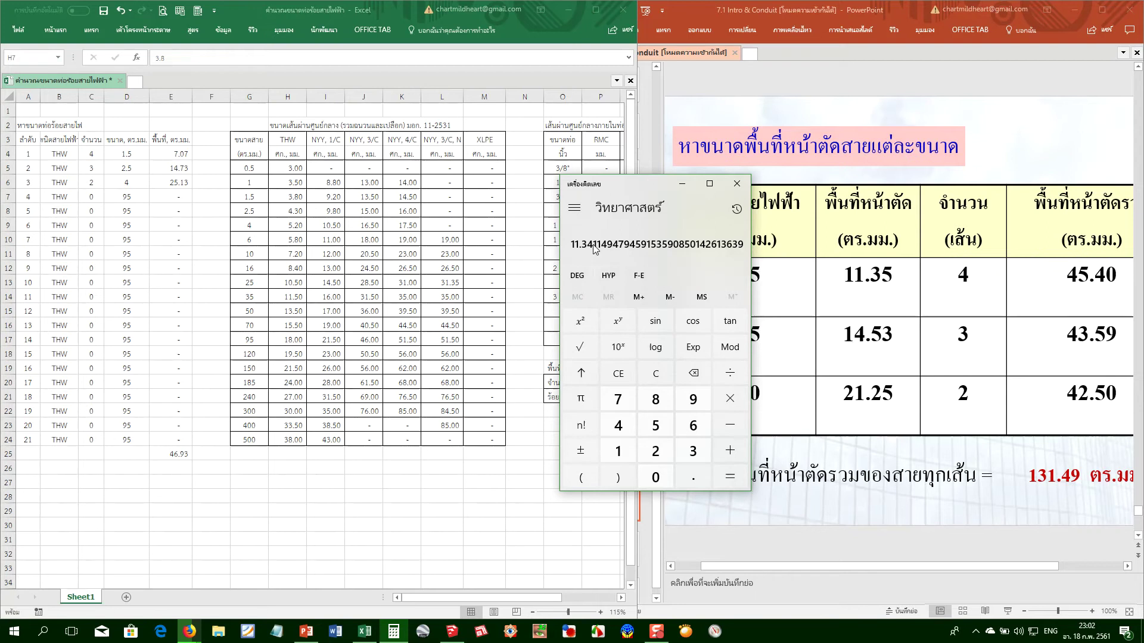
text(*4)
key(Return)
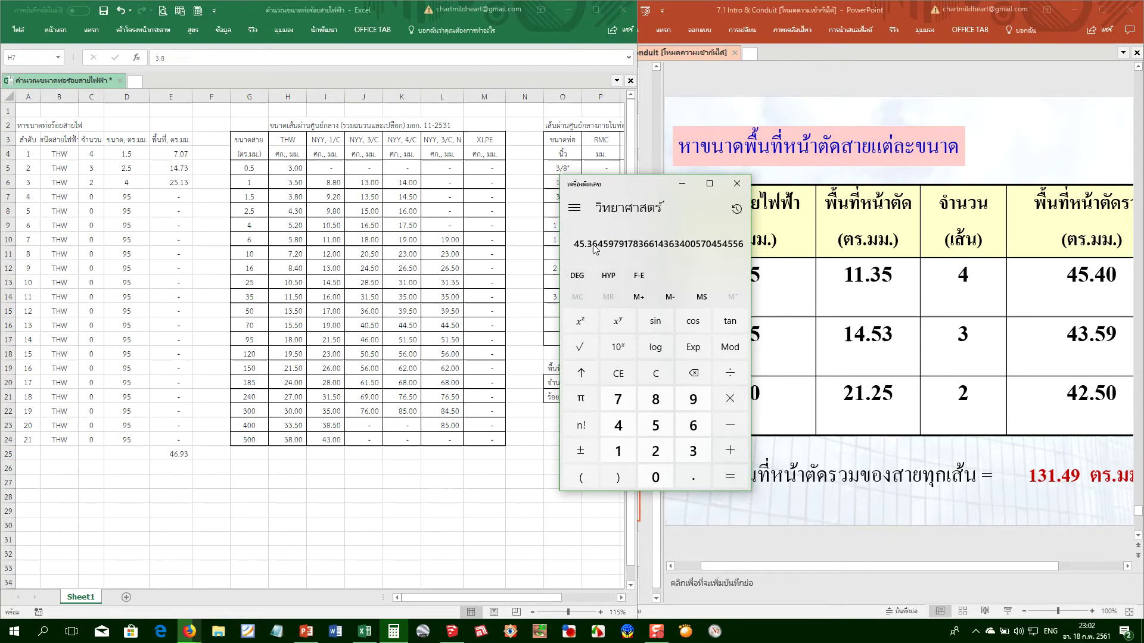
click(173, 161)
Evaluate the INDEX lookup part of the E4 area formula with F9 to check its value
click(165, 154)
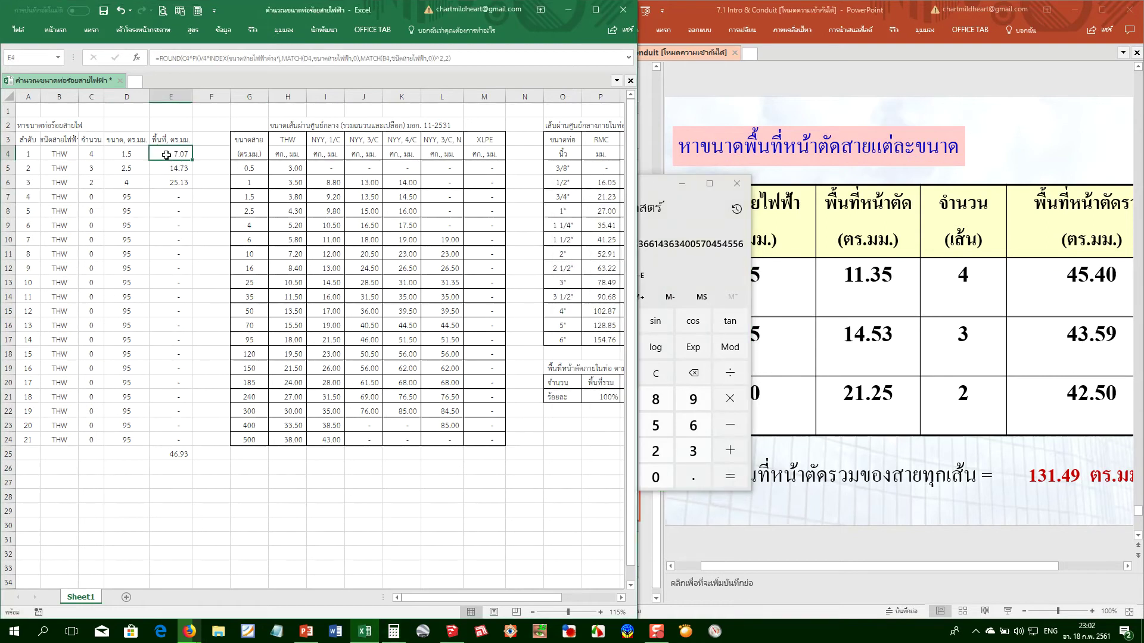
double_click(166, 155)
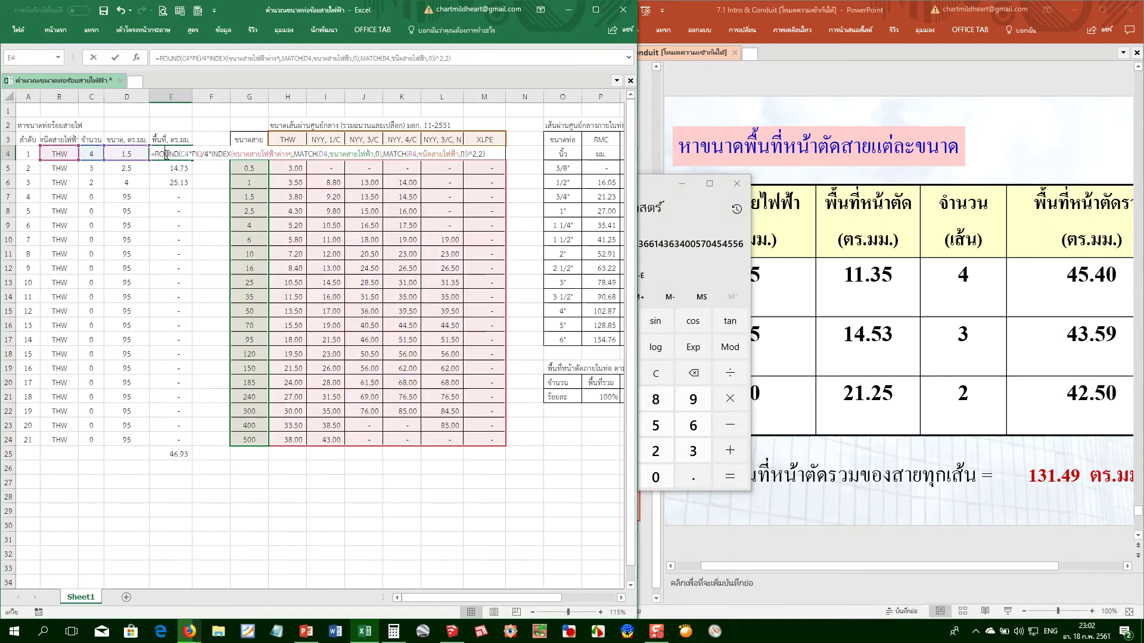
drag(214, 160, 467, 146)
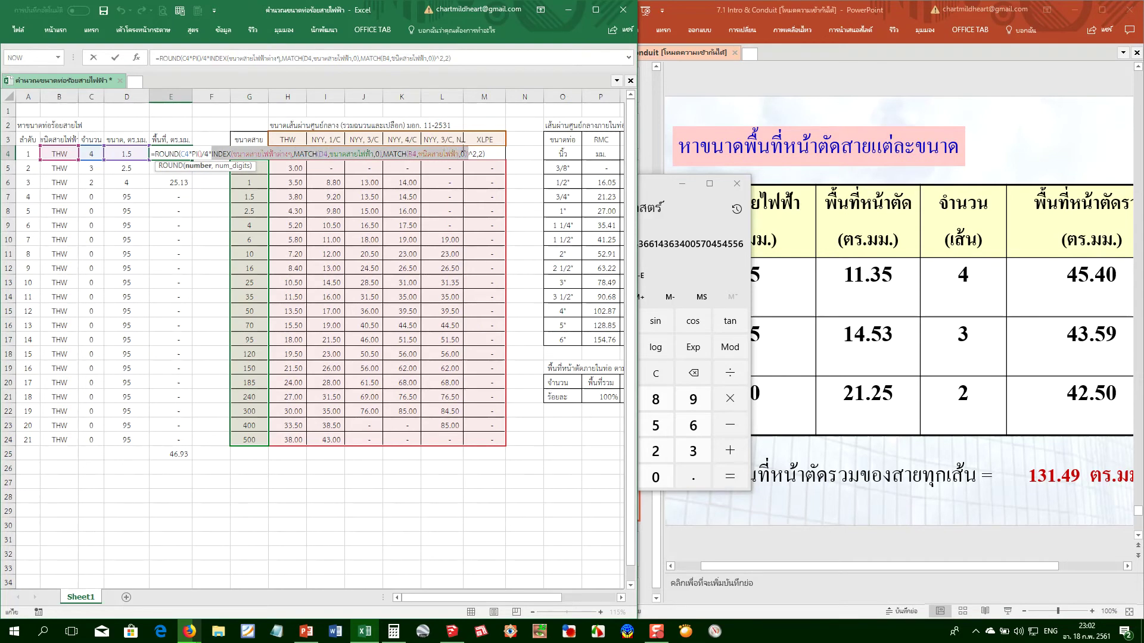
key(F9)
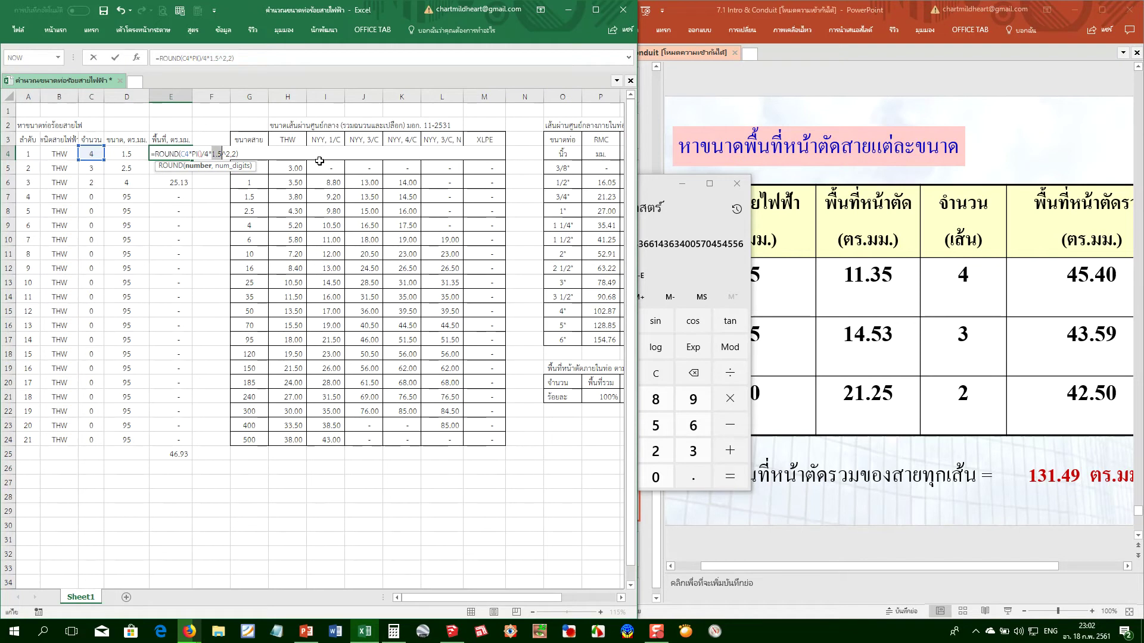
key(ctrl+v)
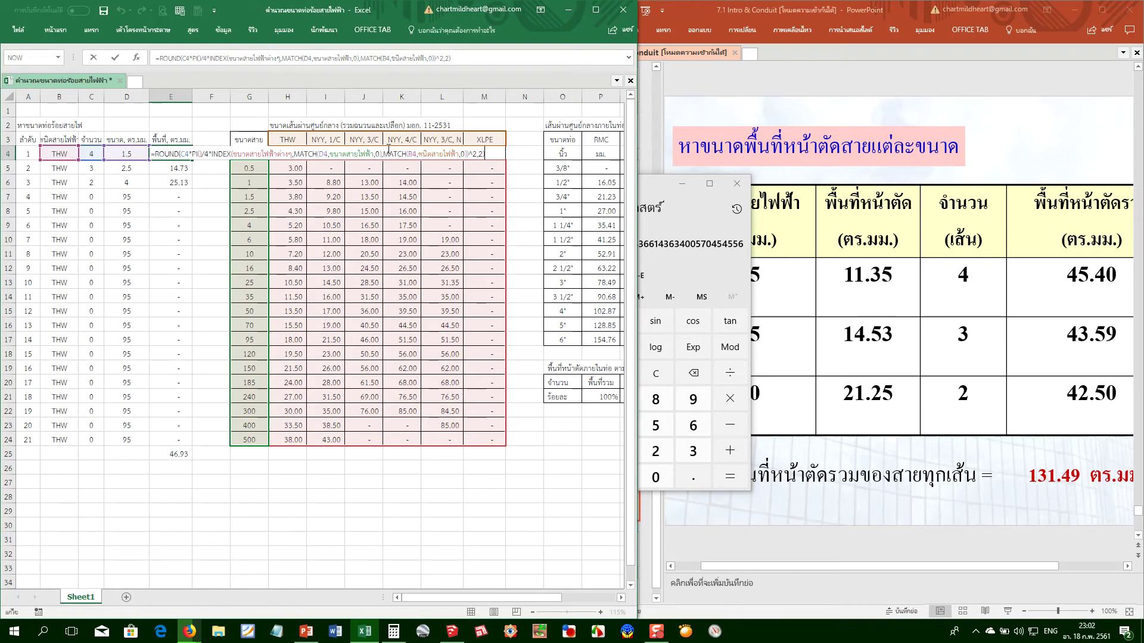
Change E4's INDEX column argument to MATCH(B4,ชนิดสายไฟฟ้า,0)+1
drag(384, 153, 465, 146)
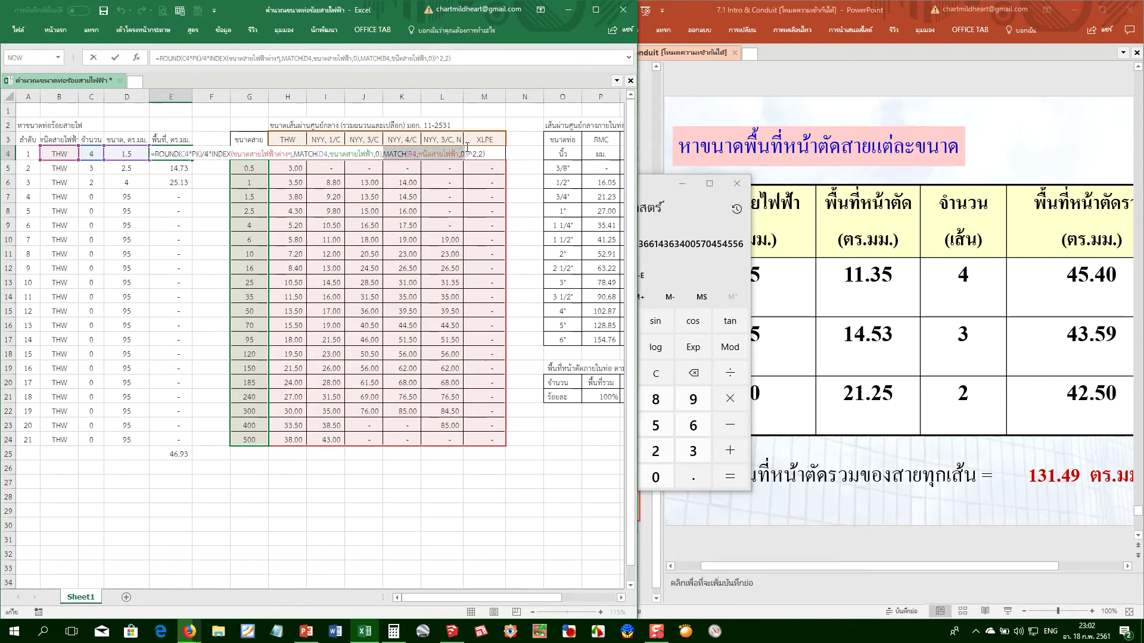
drag(468, 146, 465, 146)
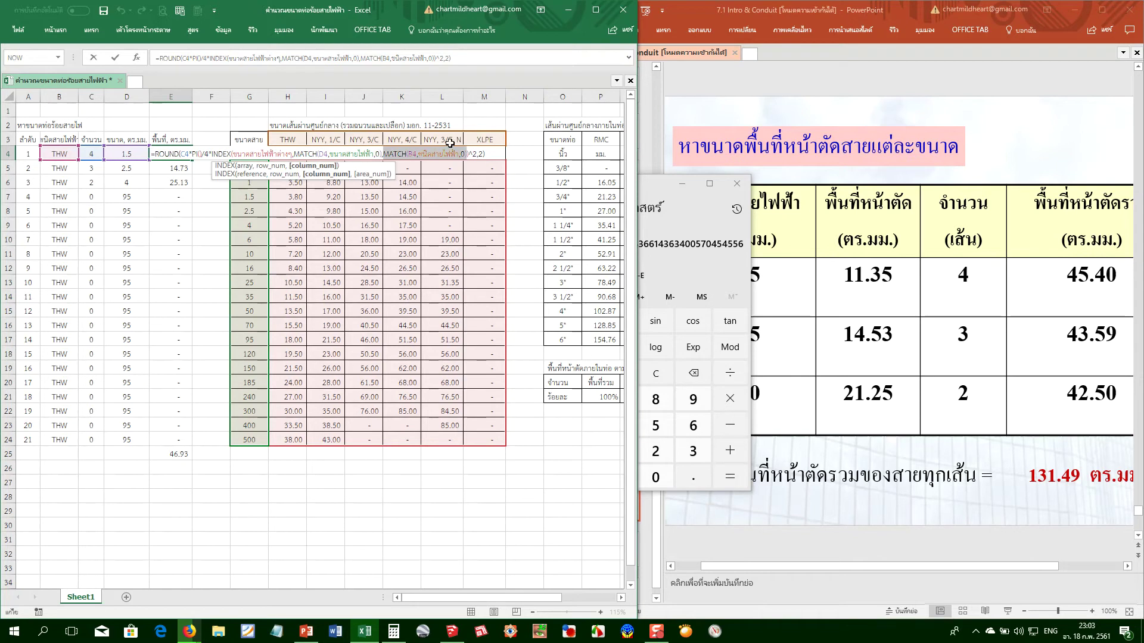
text(1)
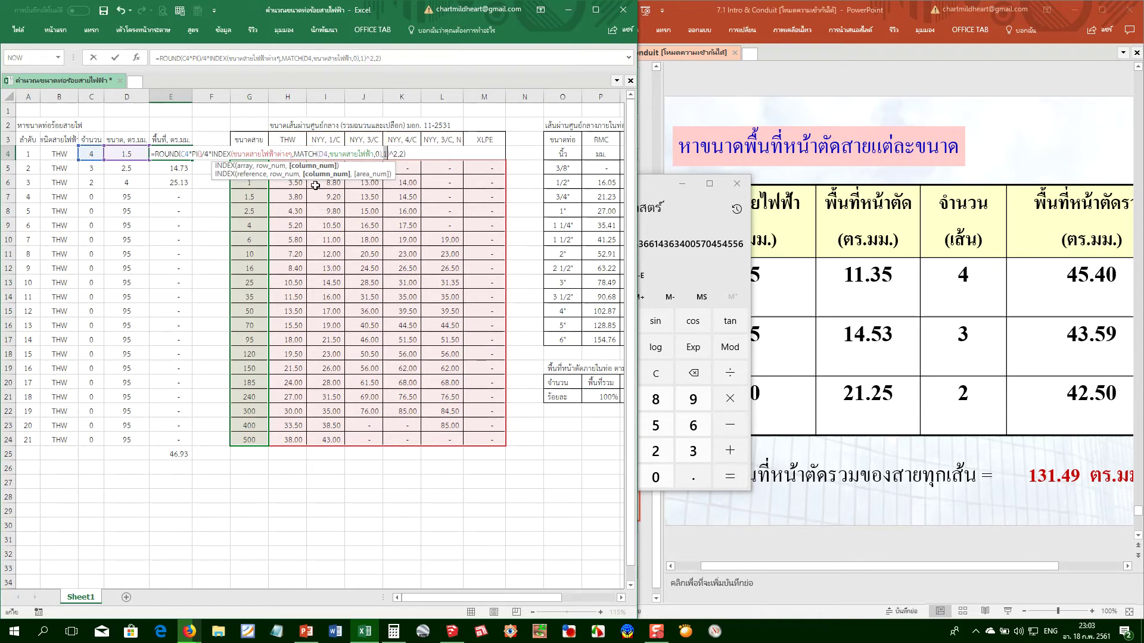
click(295, 154)
text(MATCH(B4,ชนิดสายไฟฟ้า,0))
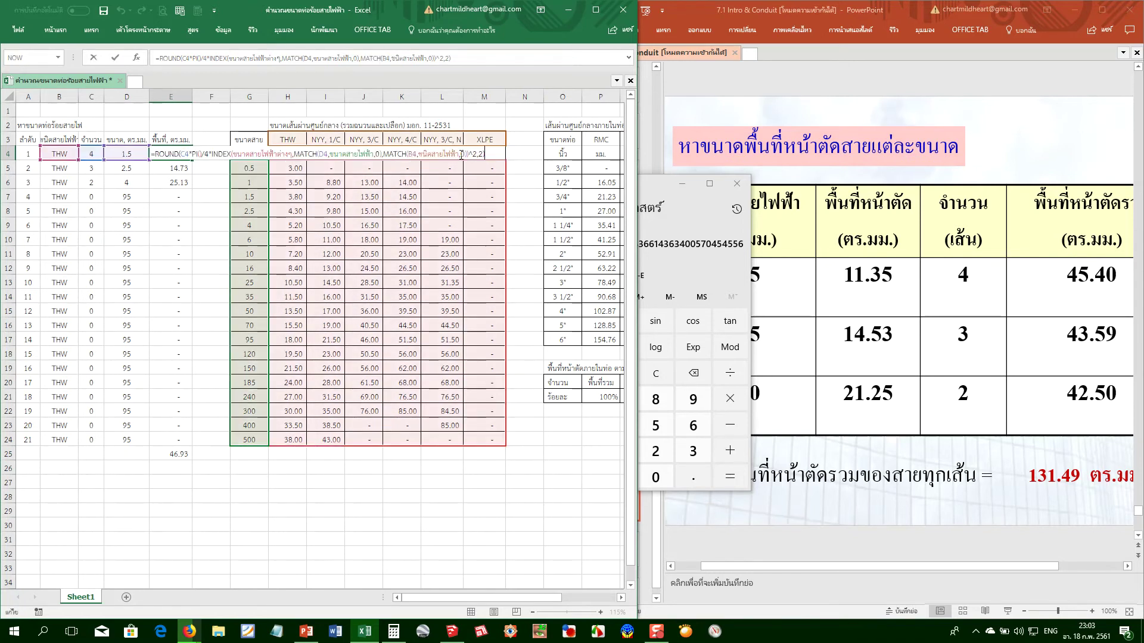
click(466, 153)
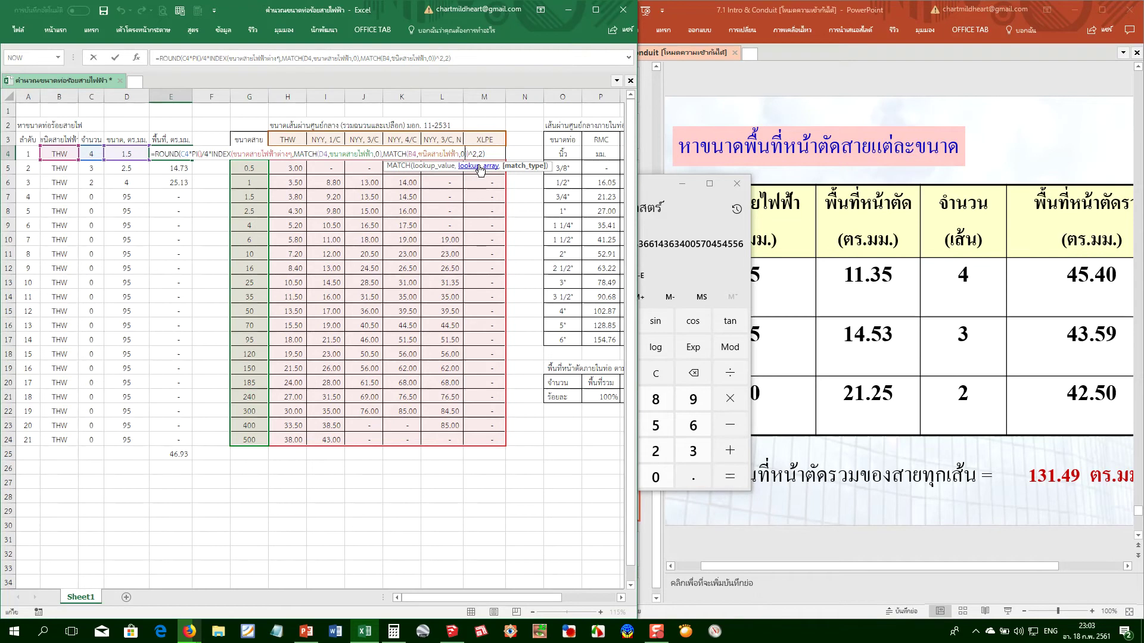
text(+1)
key(Return)
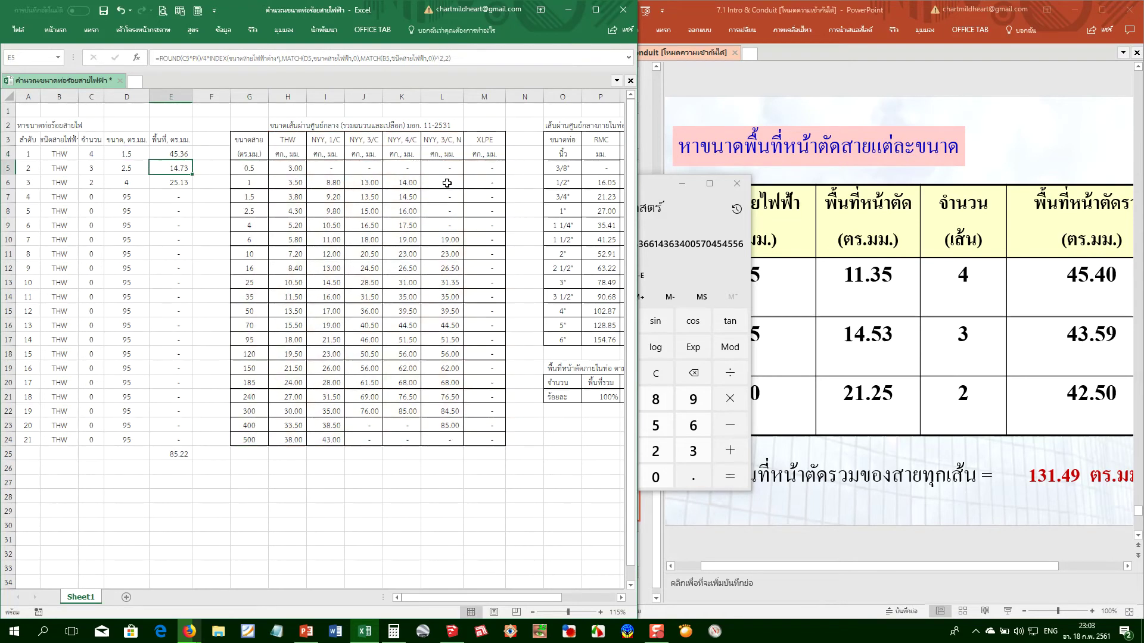
Fill the E4 formula down to E24 and verify E7 and the 131.40 total in E25
click(189, 157)
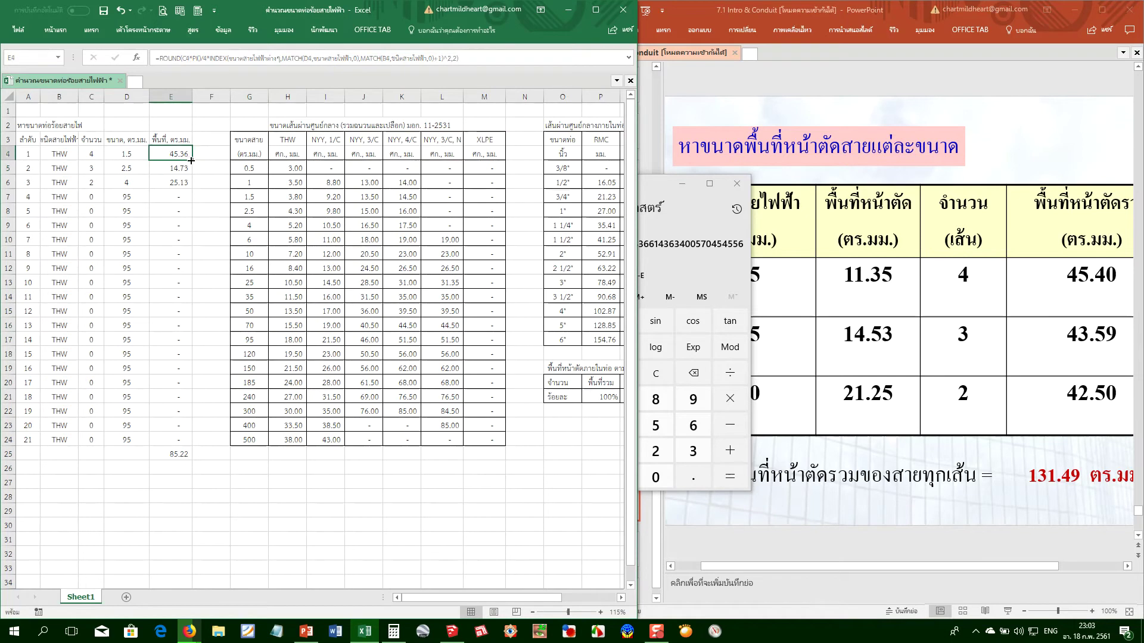
double_click(191, 160)
click(168, 198)
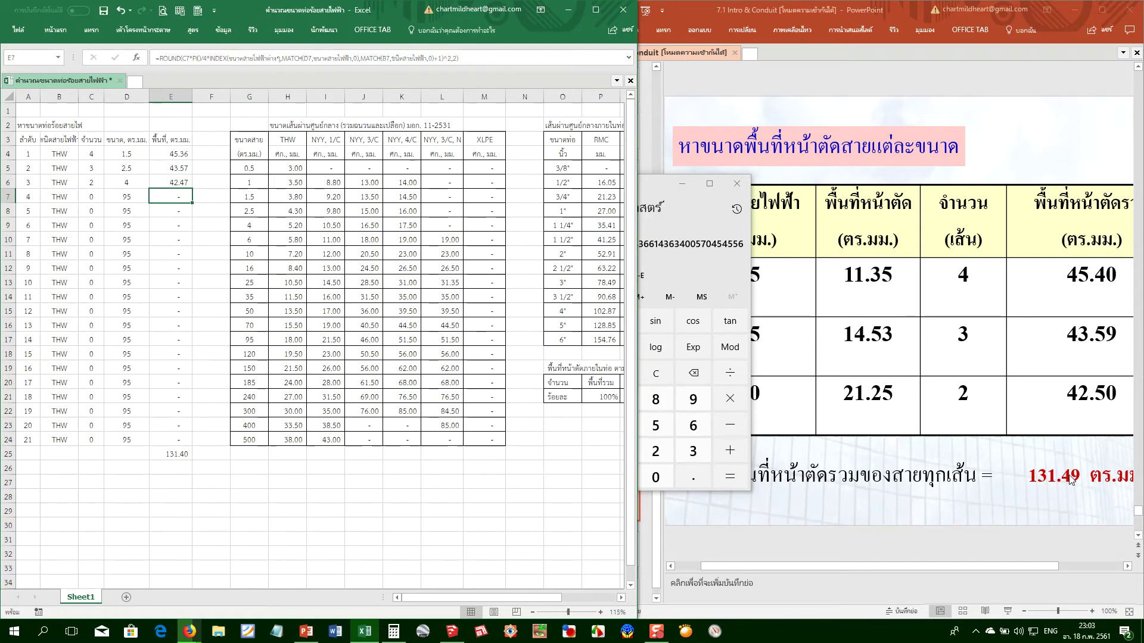
click(178, 454)
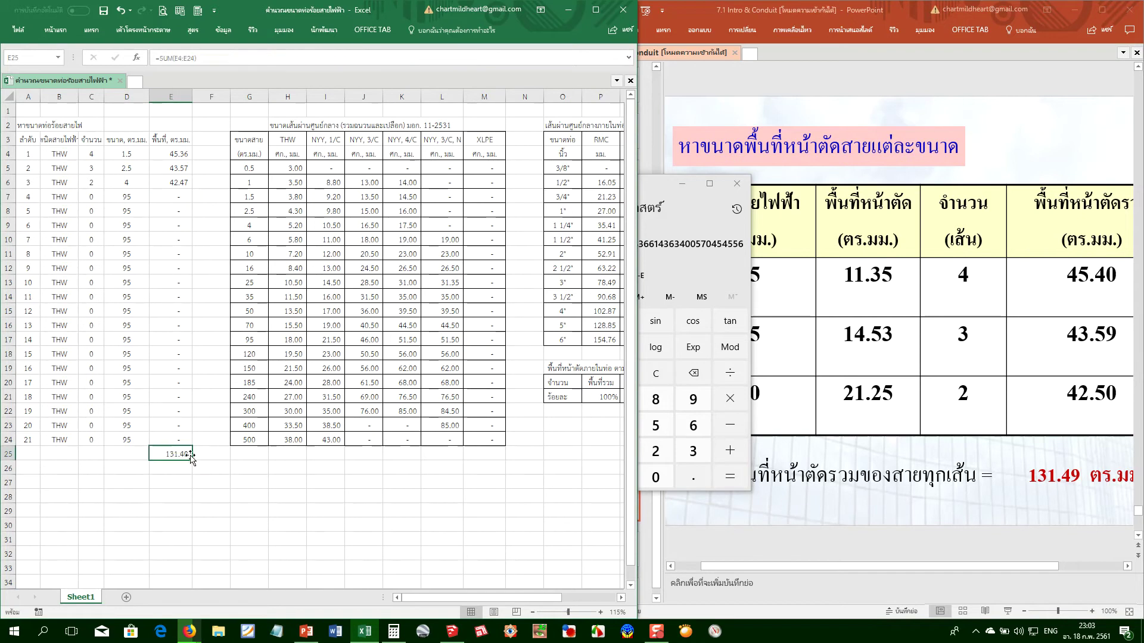
Border the cable table A3:E24, autofit column B, and save the workbook
drag(32, 141, 178, 442)
click(56, 30)
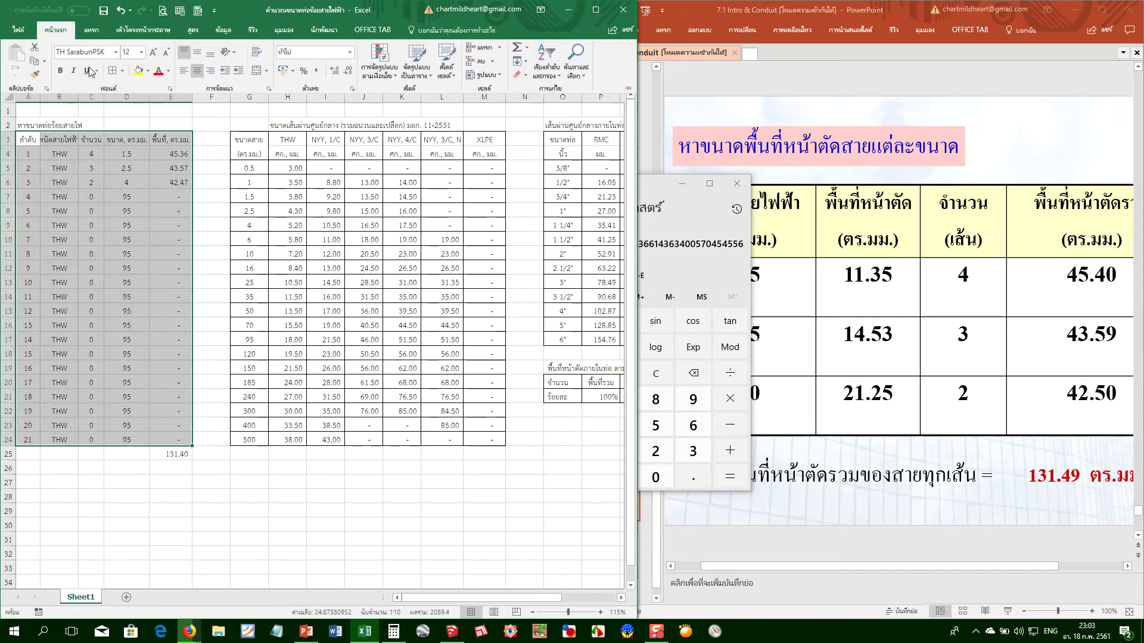
click(112, 72)
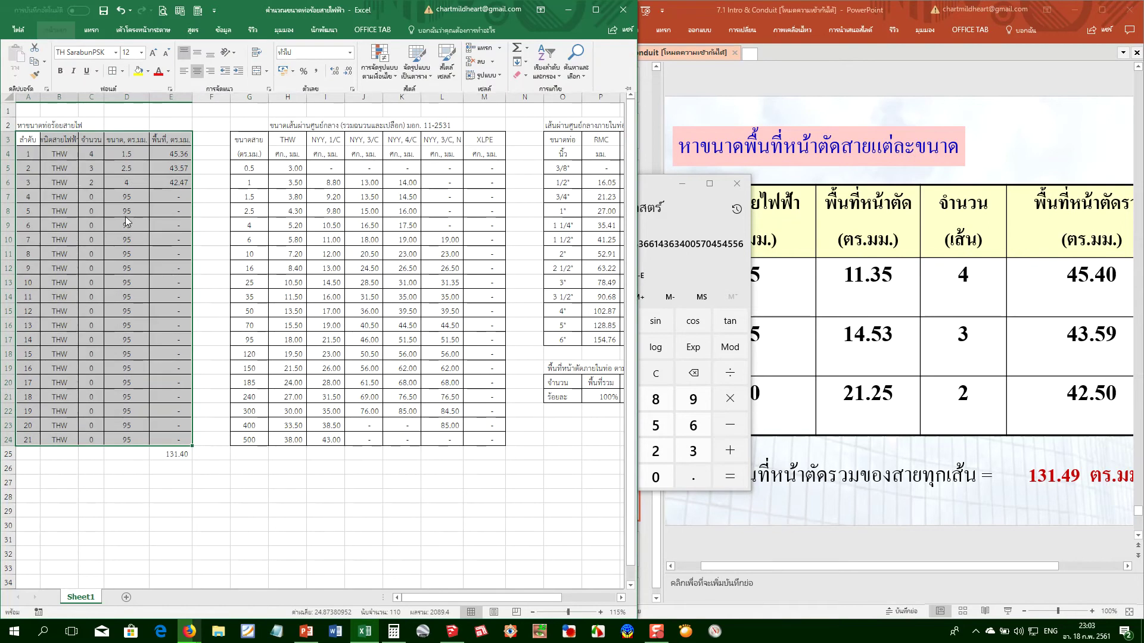
click(91, 168)
double_click(78, 96)
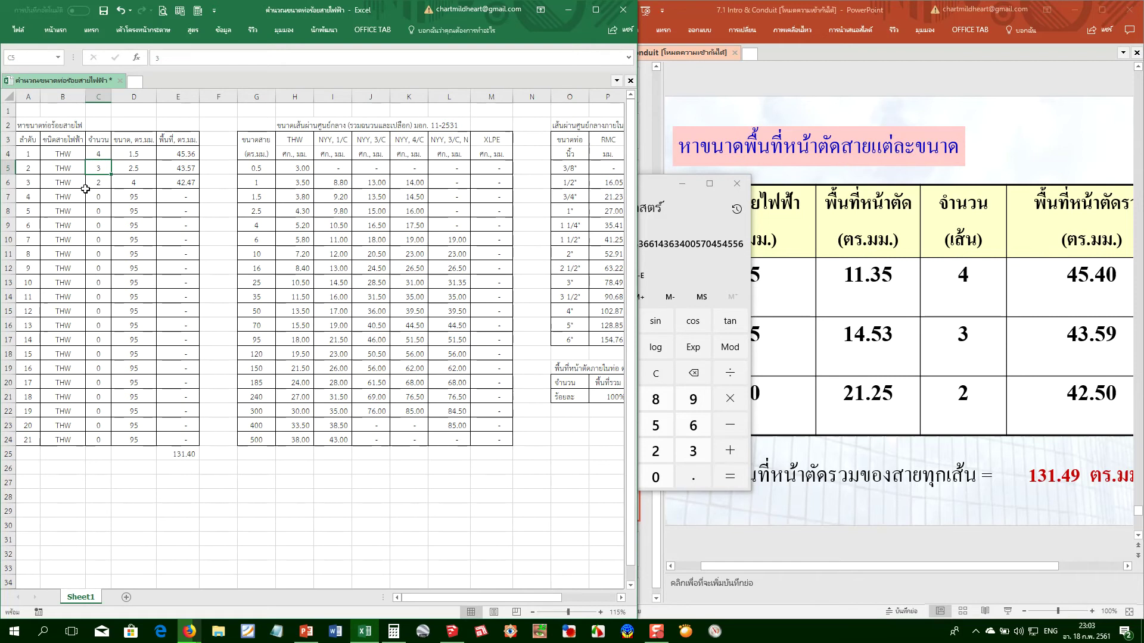
key(ctrl+s)
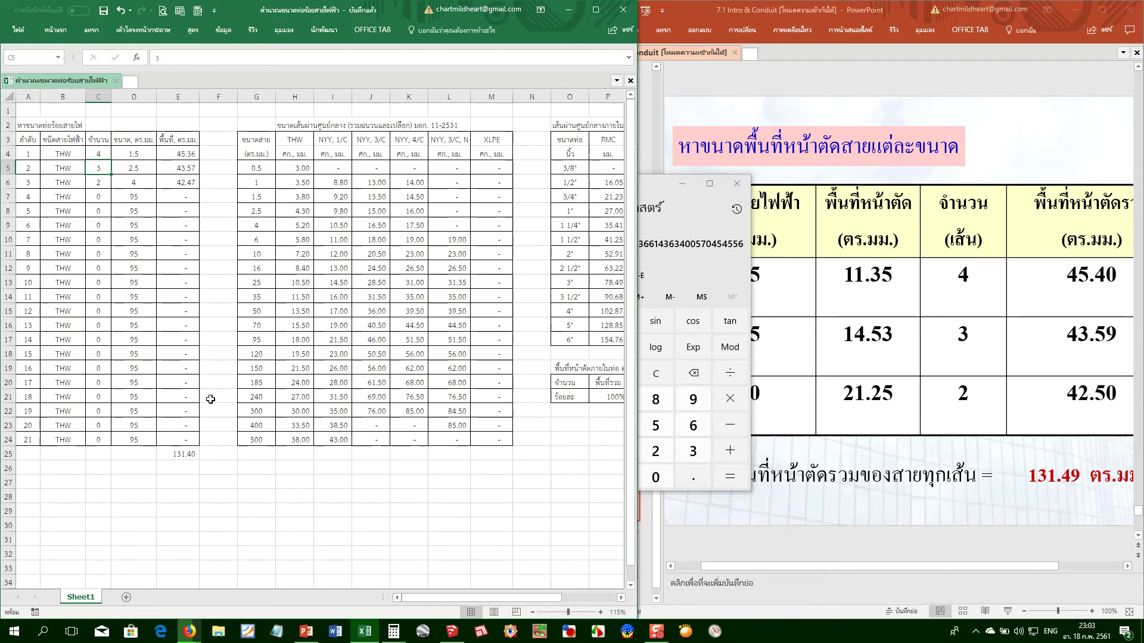
Inspect the E25 total and the E14 area formula
click(178, 454)
click(54, 36)
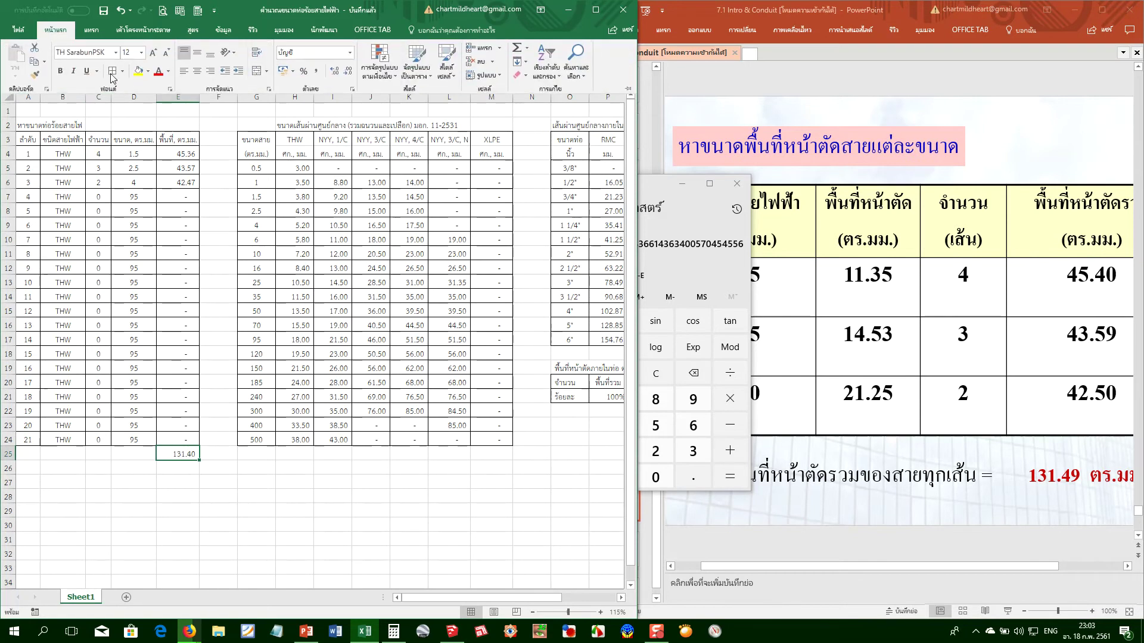
click(164, 305)
click(164, 297)
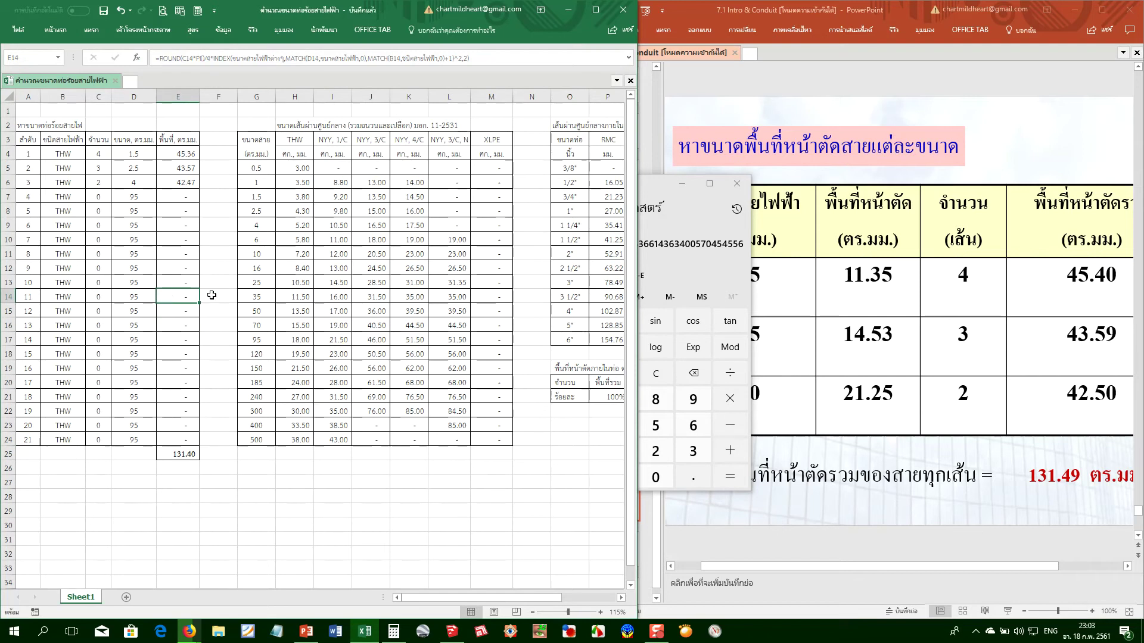
click(70, 452)
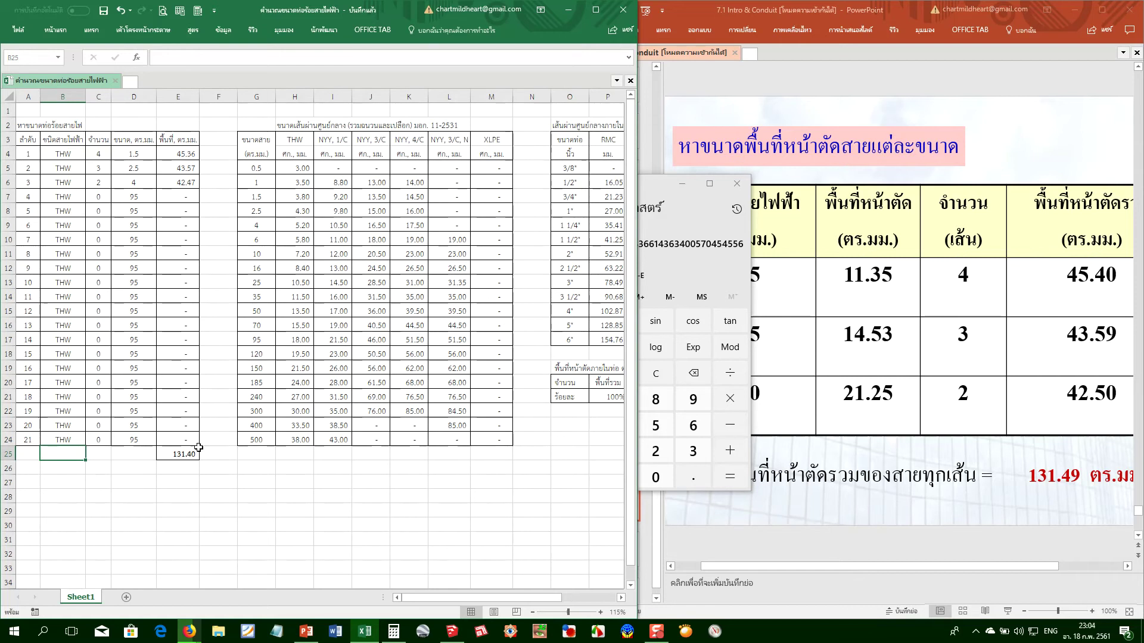
Apply Outside Borders to A25:D25, then return to A25
drag(29, 456, 135, 451)
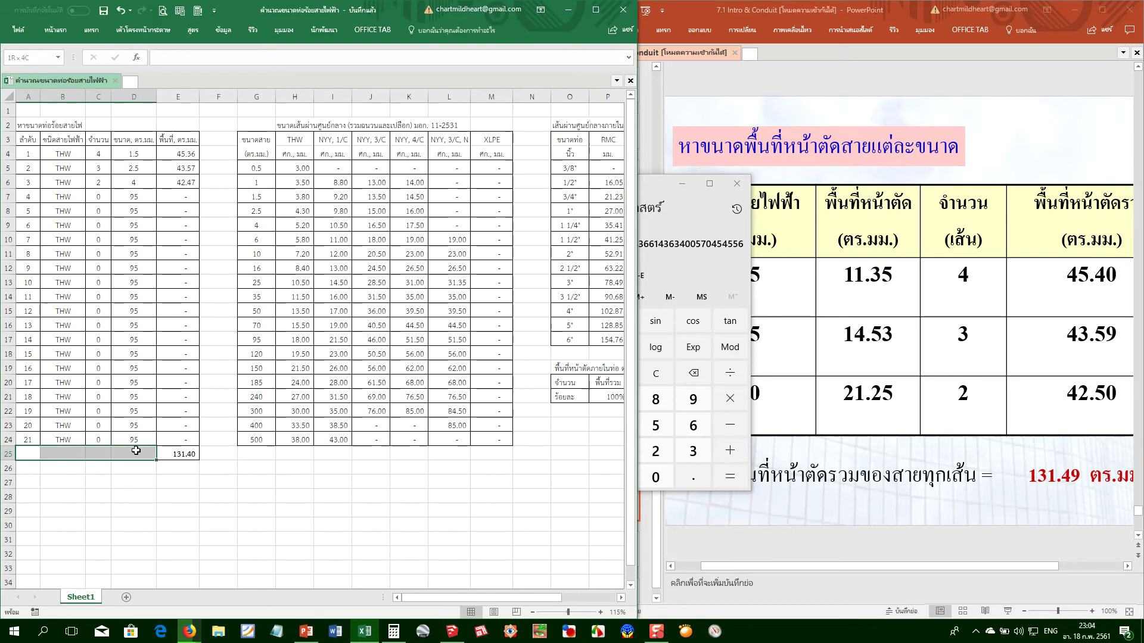
click(56, 30)
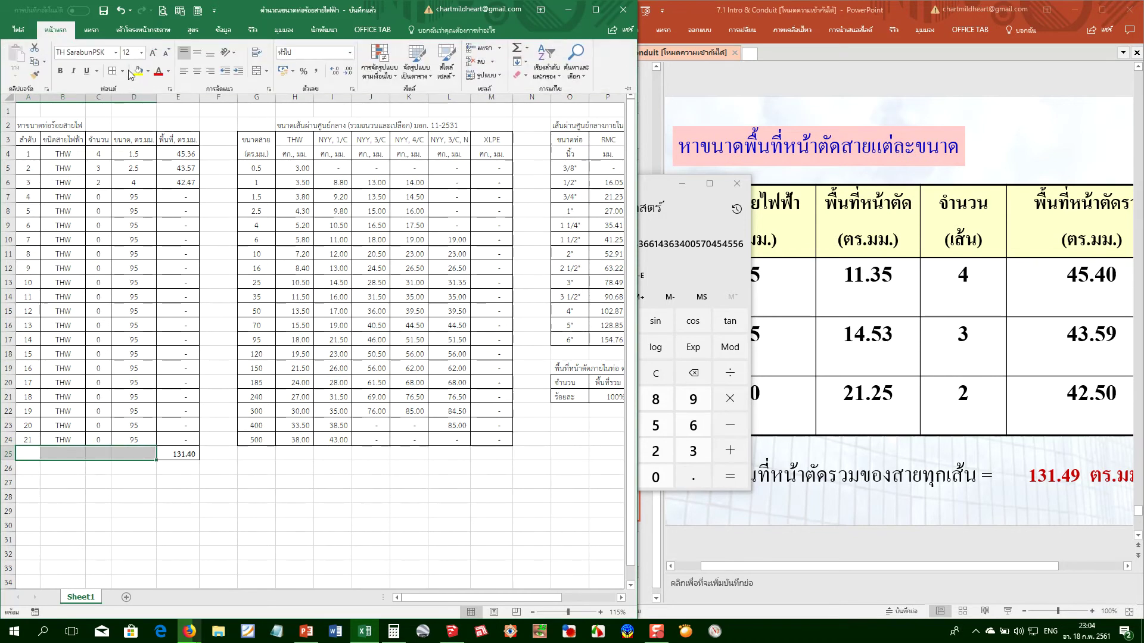
click(123, 71)
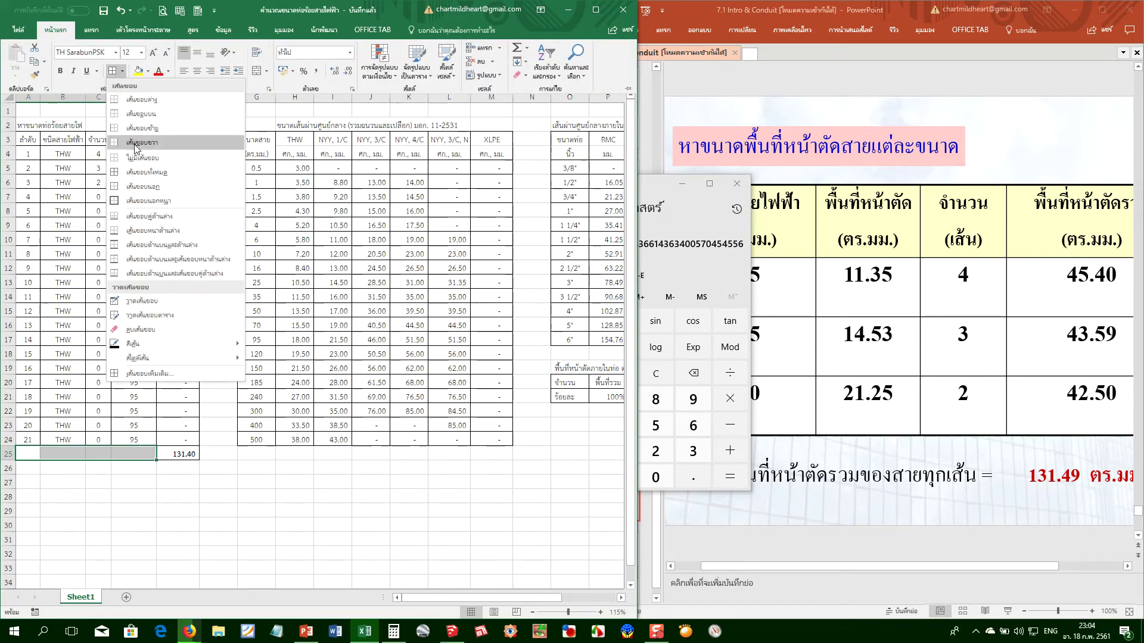
click(131, 188)
click(60, 465)
click(36, 452)
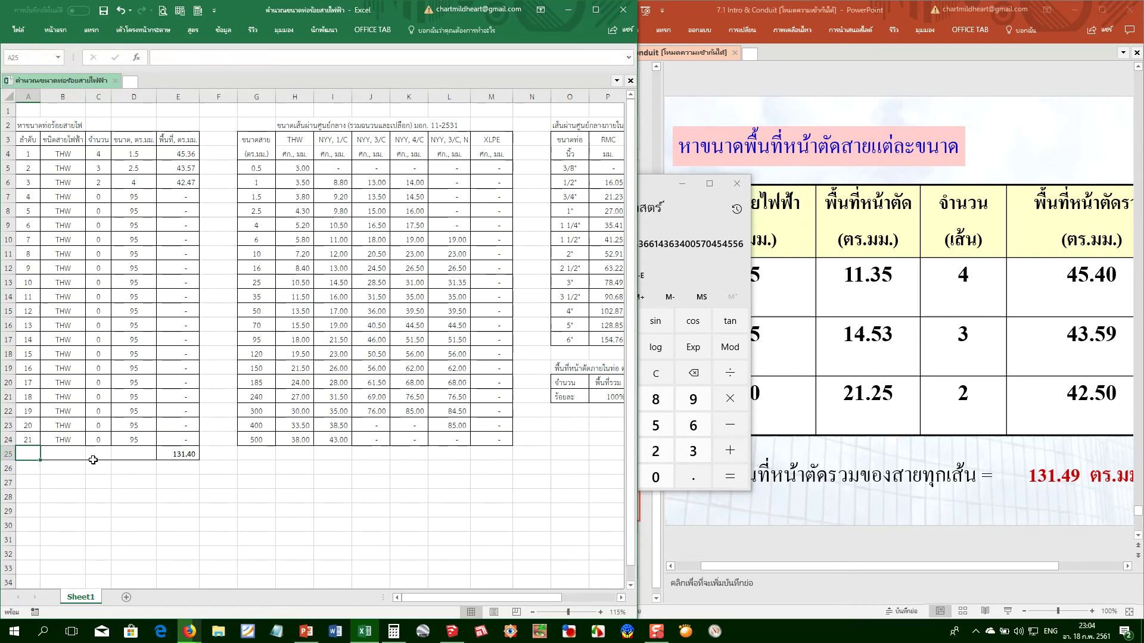
Enter a provisional label in A25, check the E25 total, and cancel a stray D25 entry
text(=)
text(นาดท่อที่)
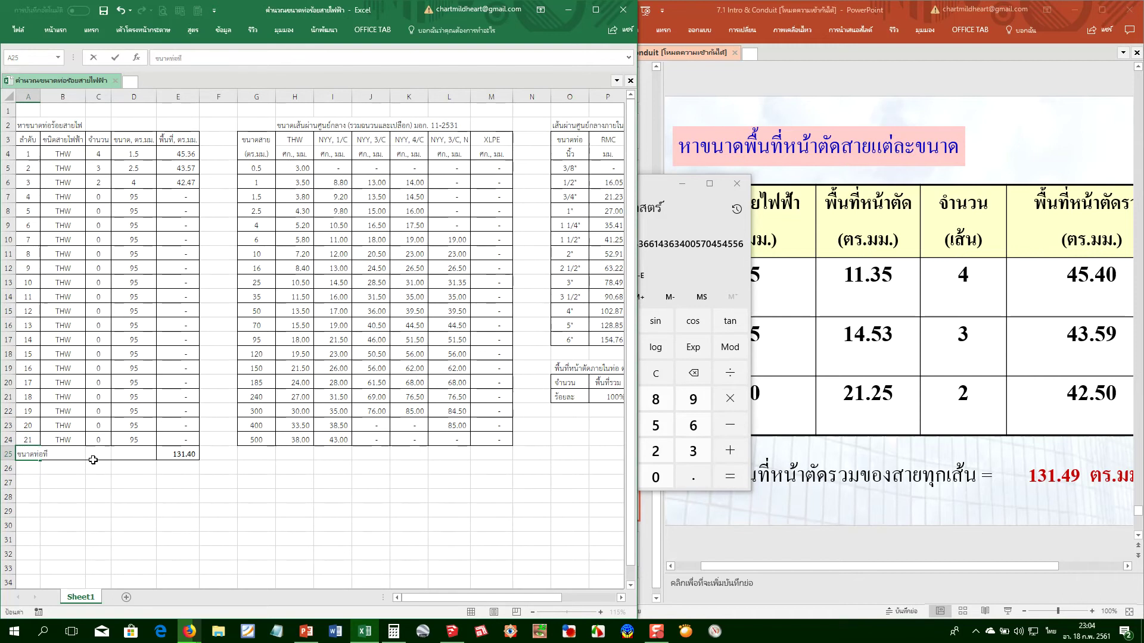
text(เลือก)
key(Tab)
click(126, 457)
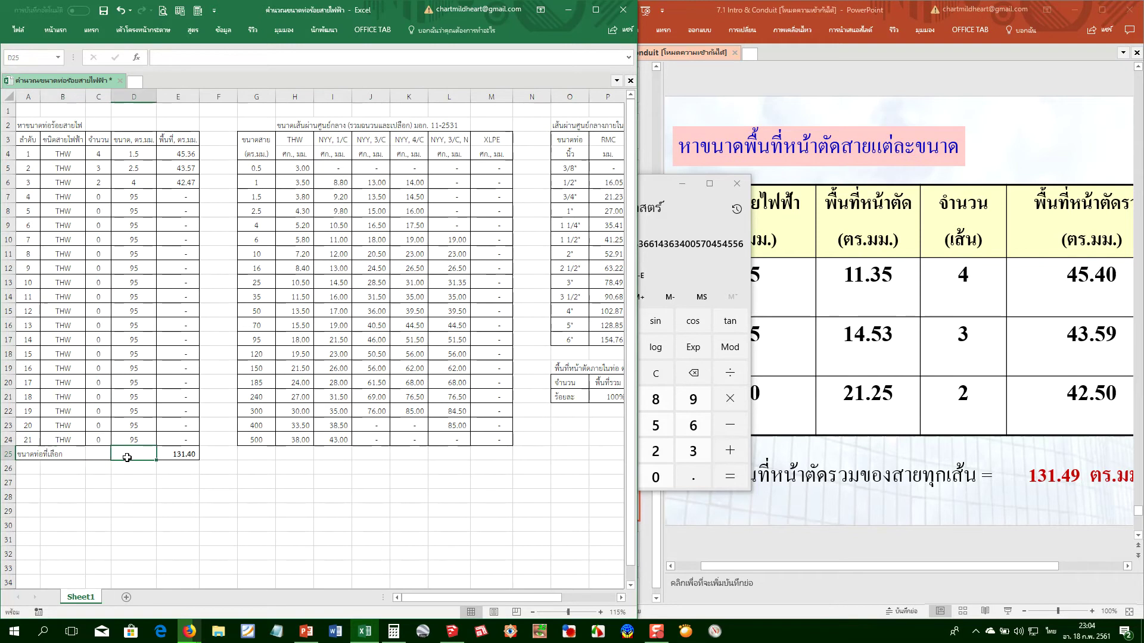
click(178, 454)
key(Left)
text(พื้นที่)
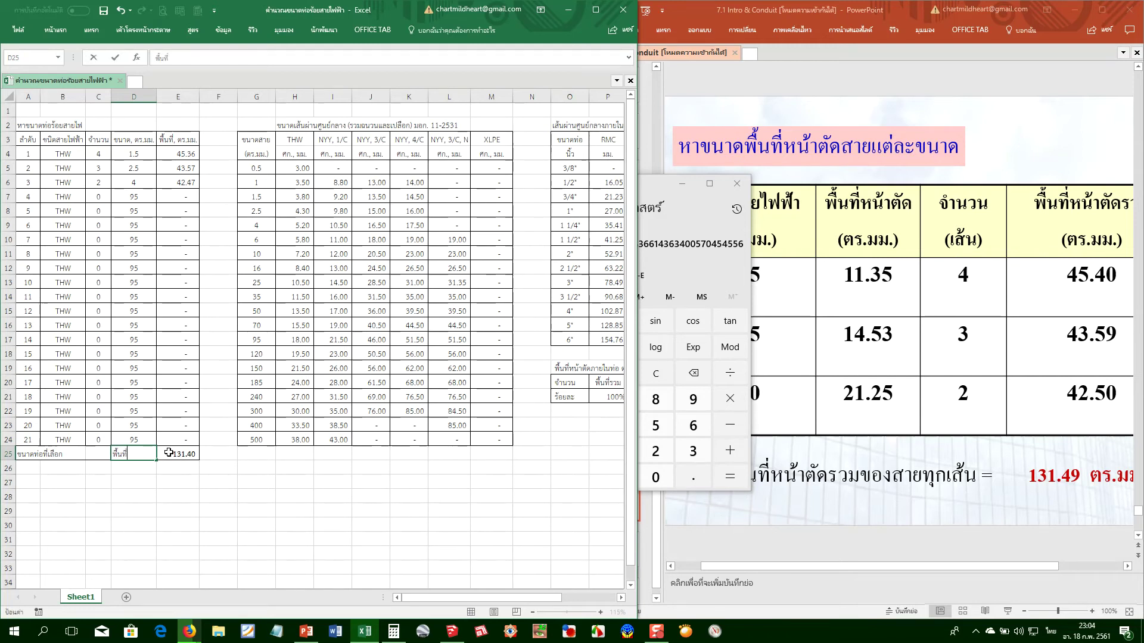
key(Escape)
Copy A25:E25 into row 26 and relabel A25 as พื้นที่สายไฟรวม
drag(28, 454, 168, 453)
key(ctrl+c)
key(Down)
key(ctrl+v)
key(Up)
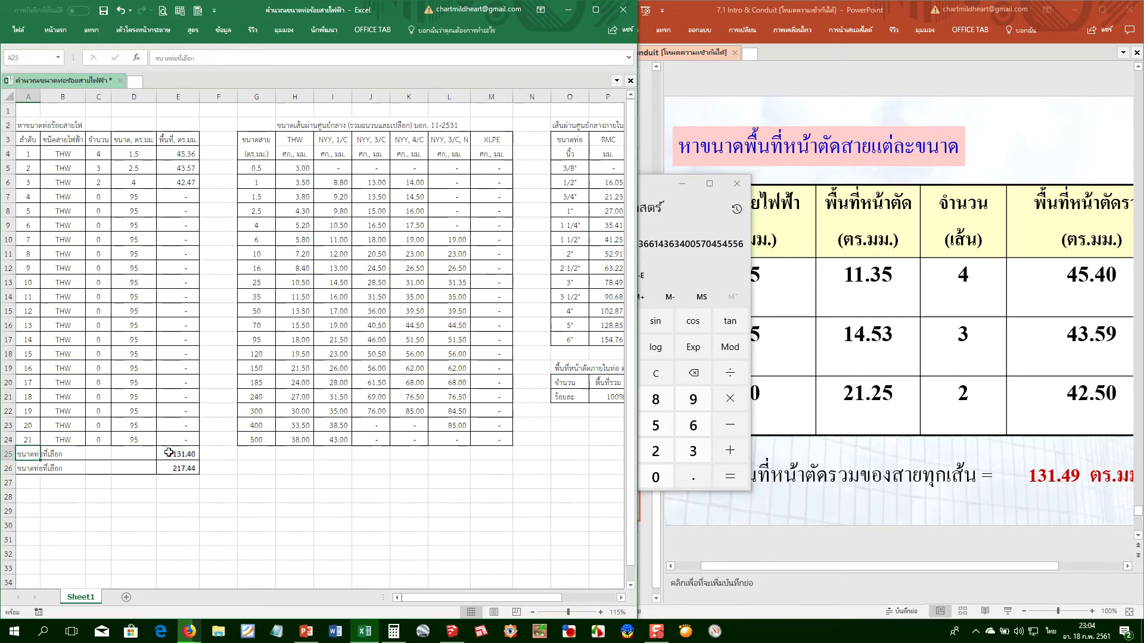
text(ที่สายไฟรวม)
key(Return)
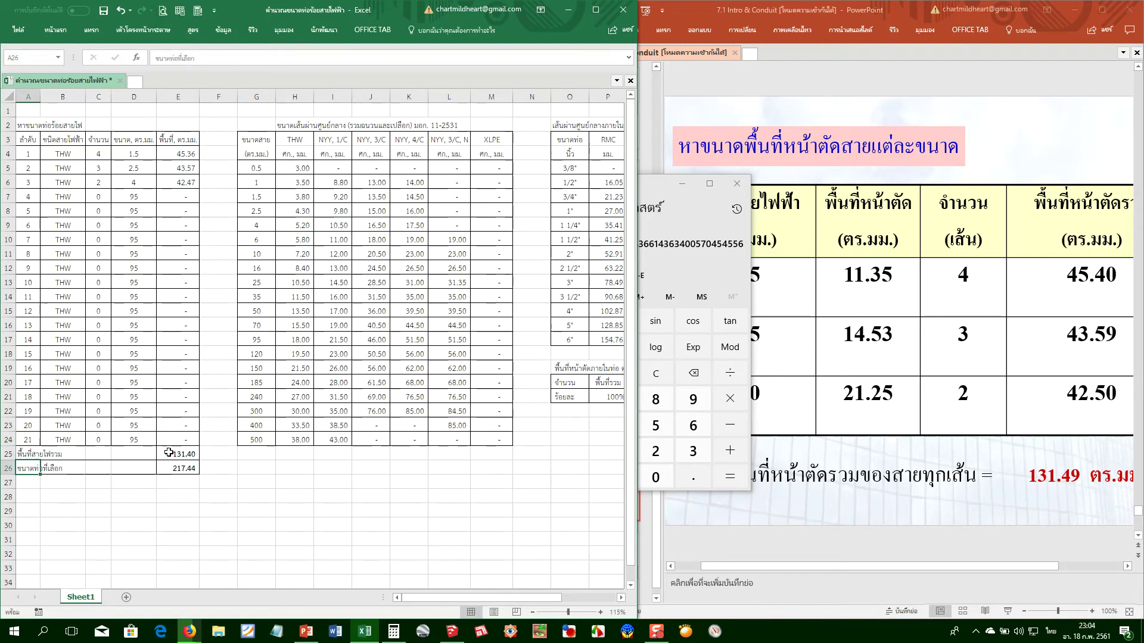
key(Right)
key(Right)
key(Right)
key(Right)
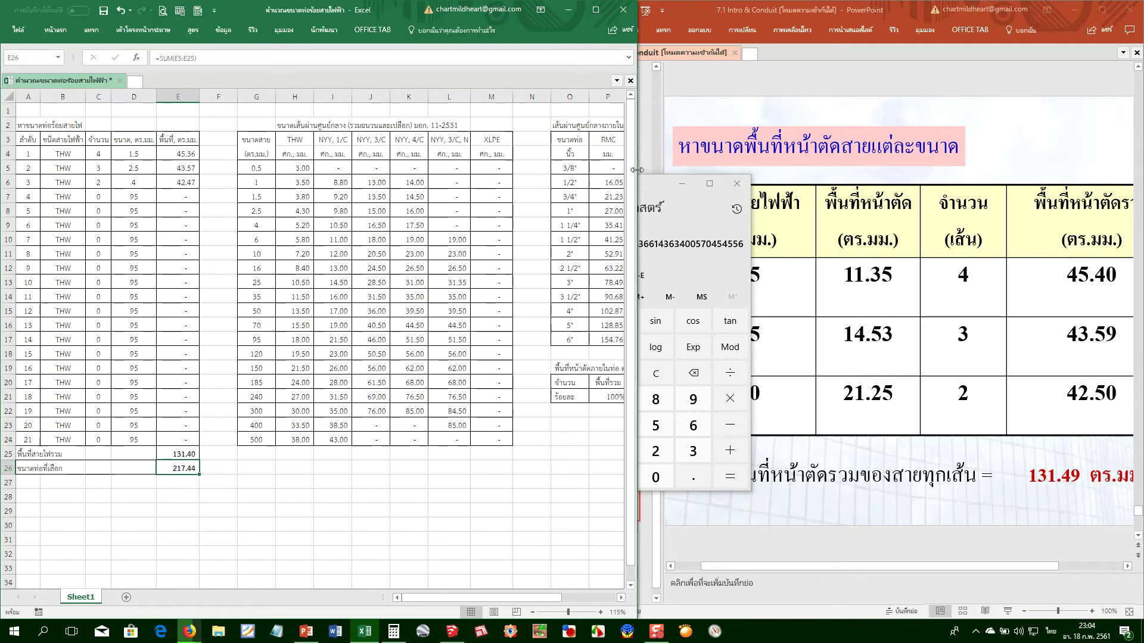
drag(637, 156, 704, 157)
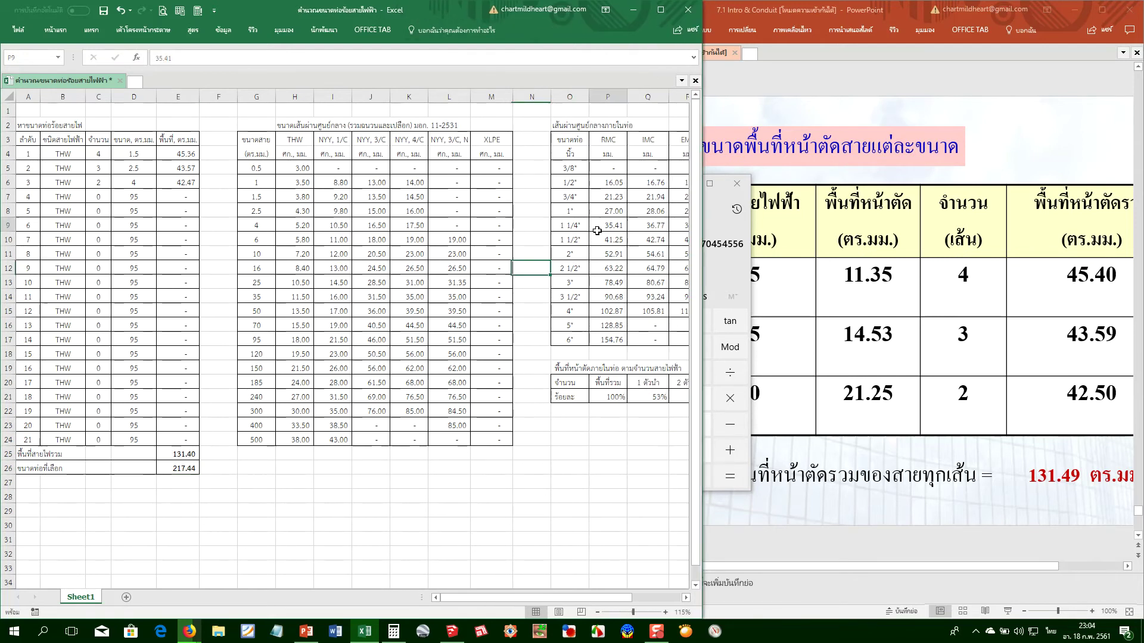
Move to A26 and retype its label as the conduit-type text ชนิดท่อร้อยสายไฟฟ้า
click(120, 456)
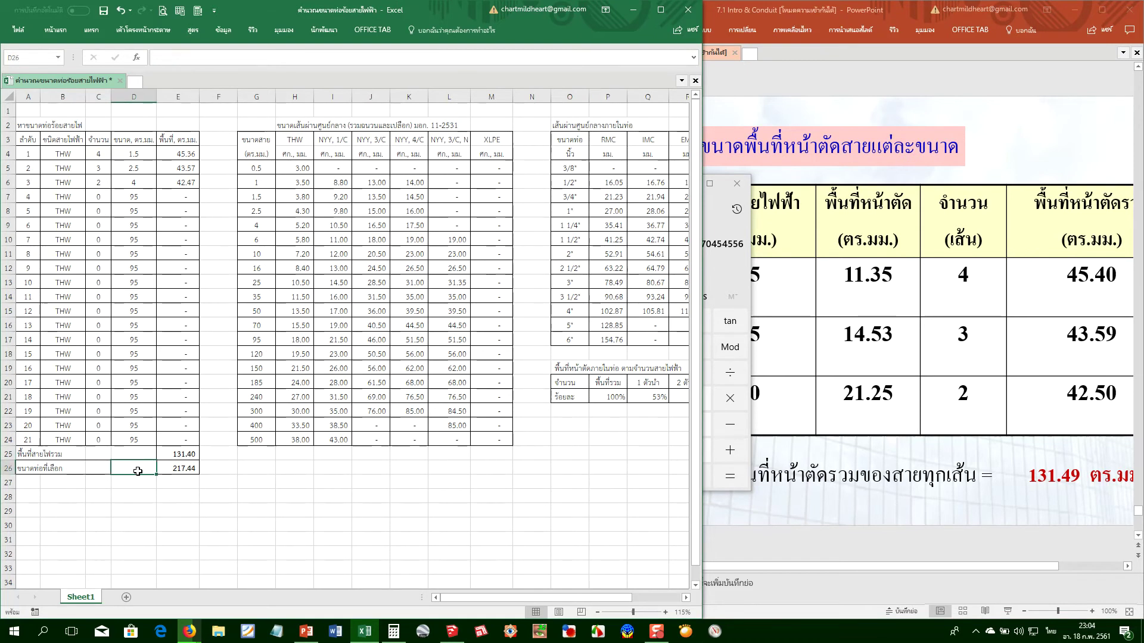
key(Left)
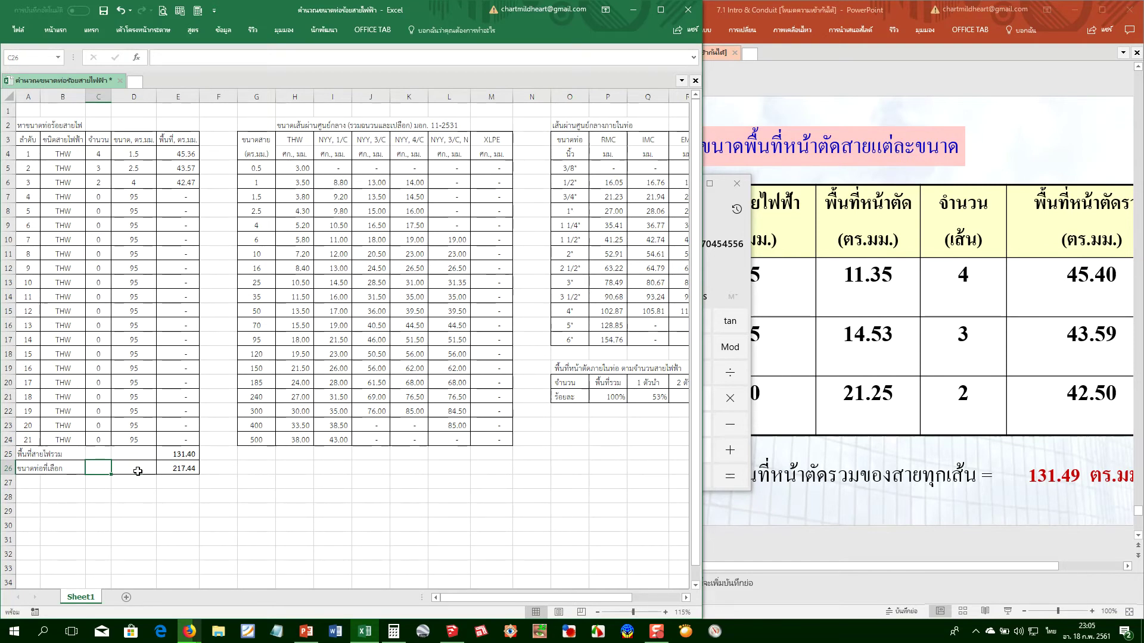
key(Left)
key(Left)
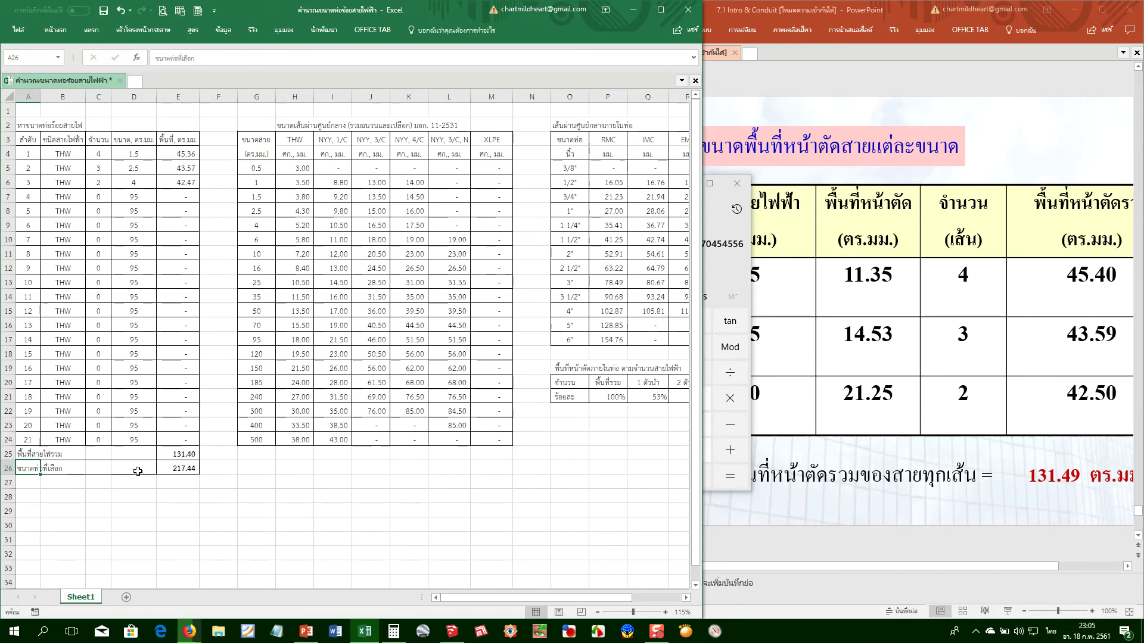
text(ขน)
text(ิดท่อ)
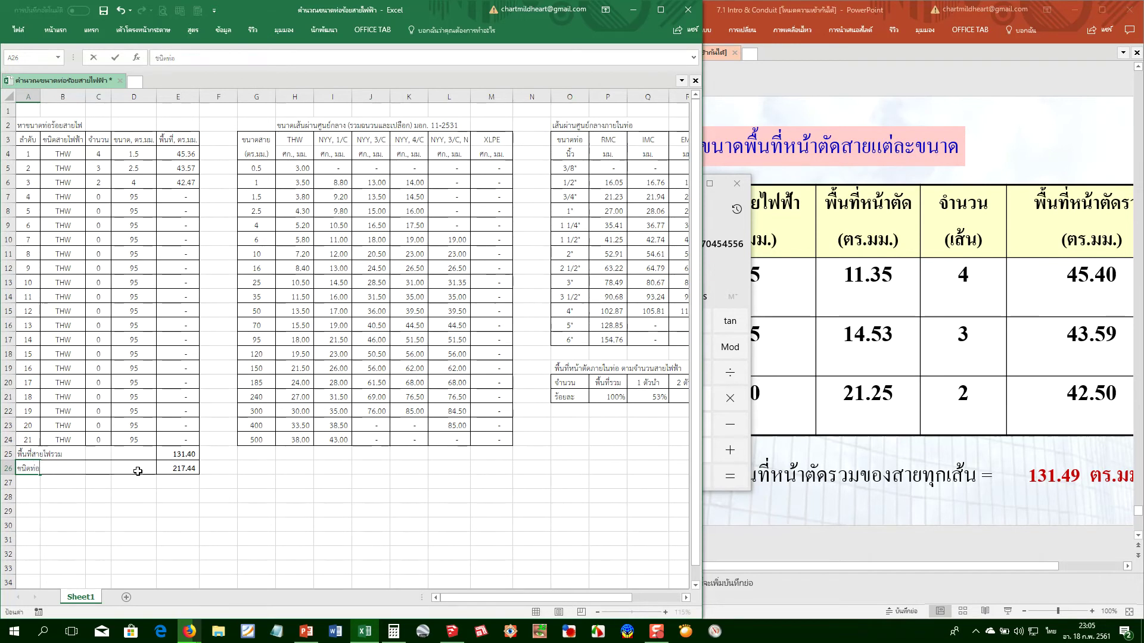
text(ร้อยสายไฟฟ้า)
Commit the A26 conduit-type label and open Data Validation for D26
click(143, 470)
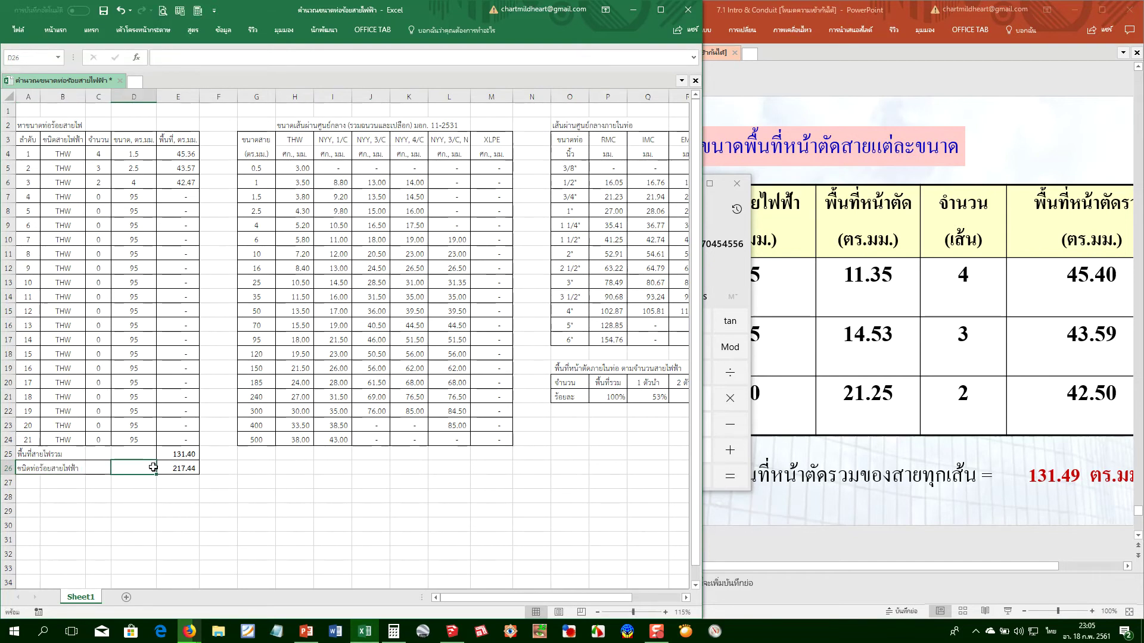
scroll(153, 464, down, 1)
scroll(153, 464, down, 1)
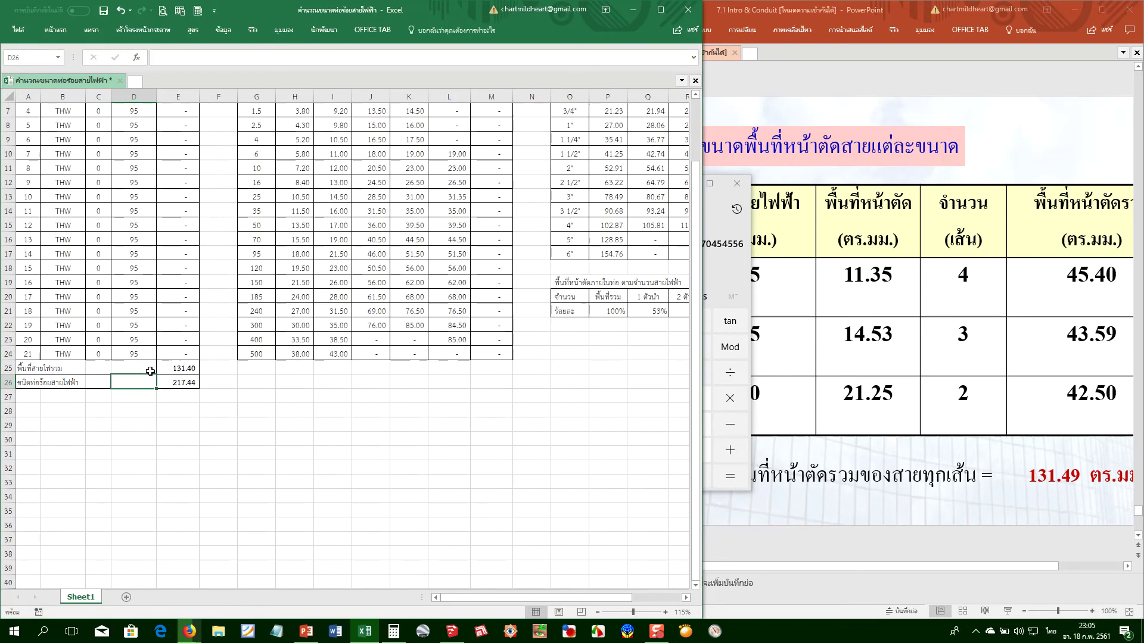
scroll(160, 390, up, 2)
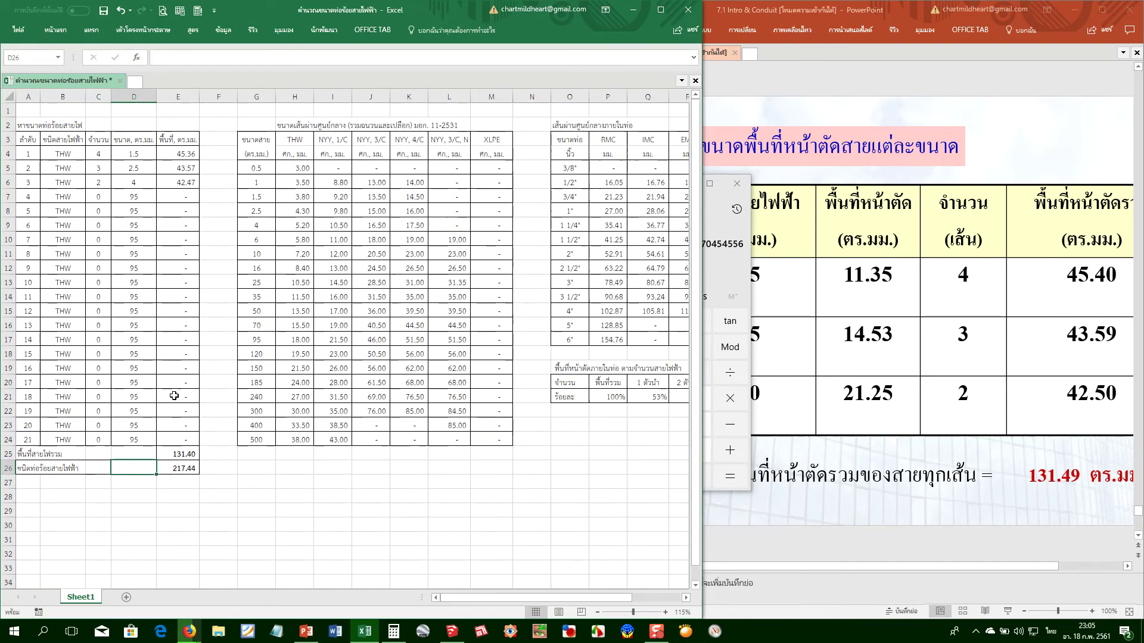
click(67, 31)
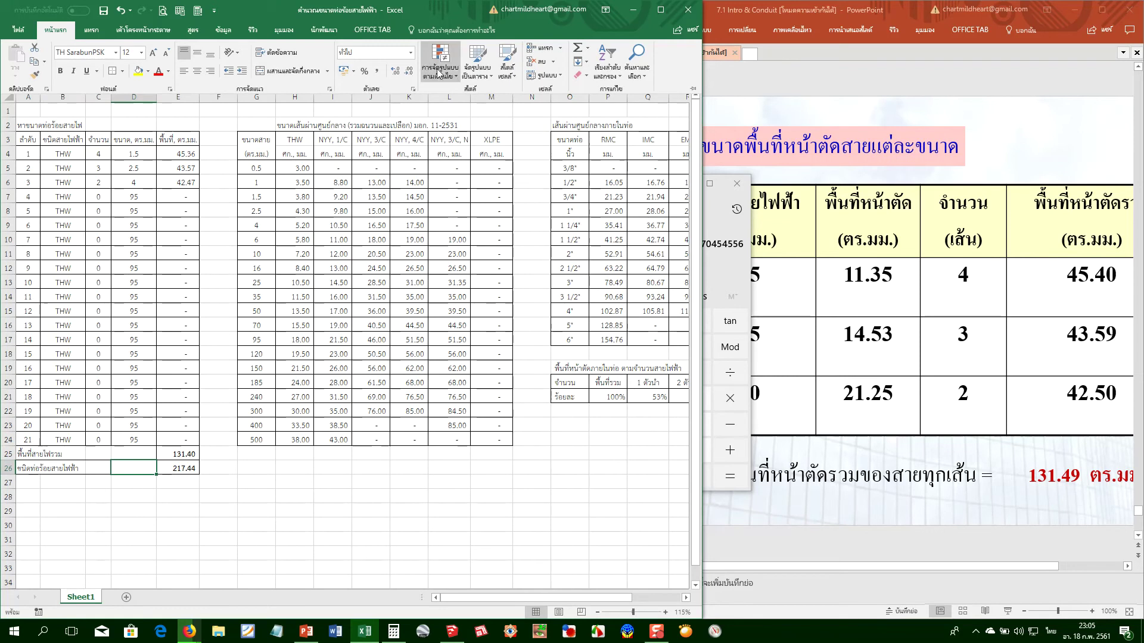
click(224, 30)
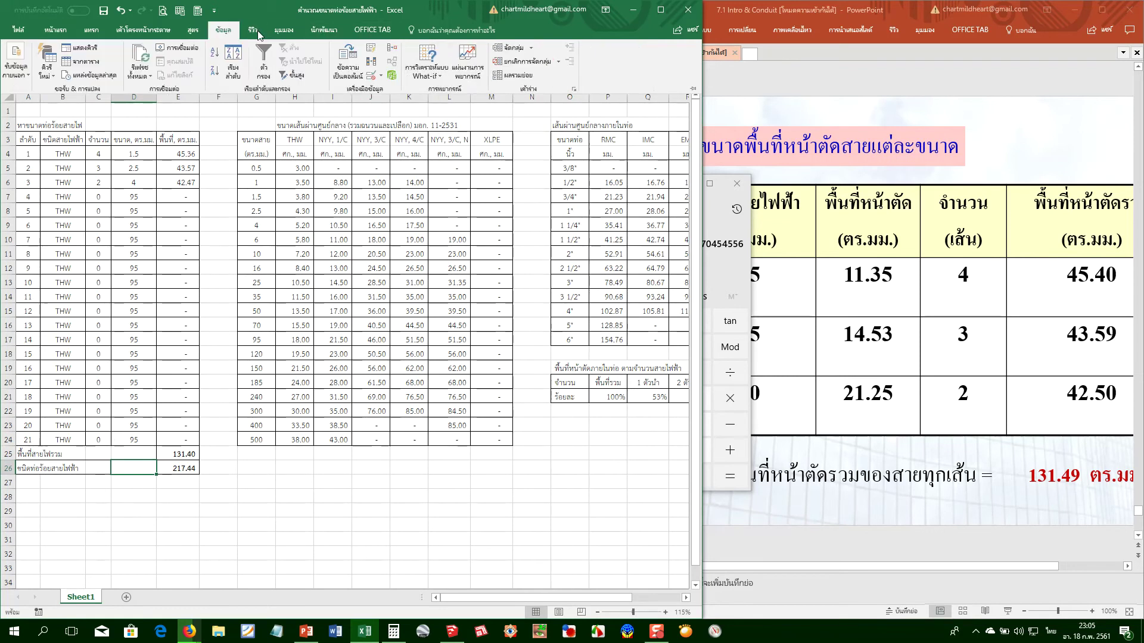
click(370, 76)
Set D26's validation to allow a List and browse the defined names for its source
click(356, 279)
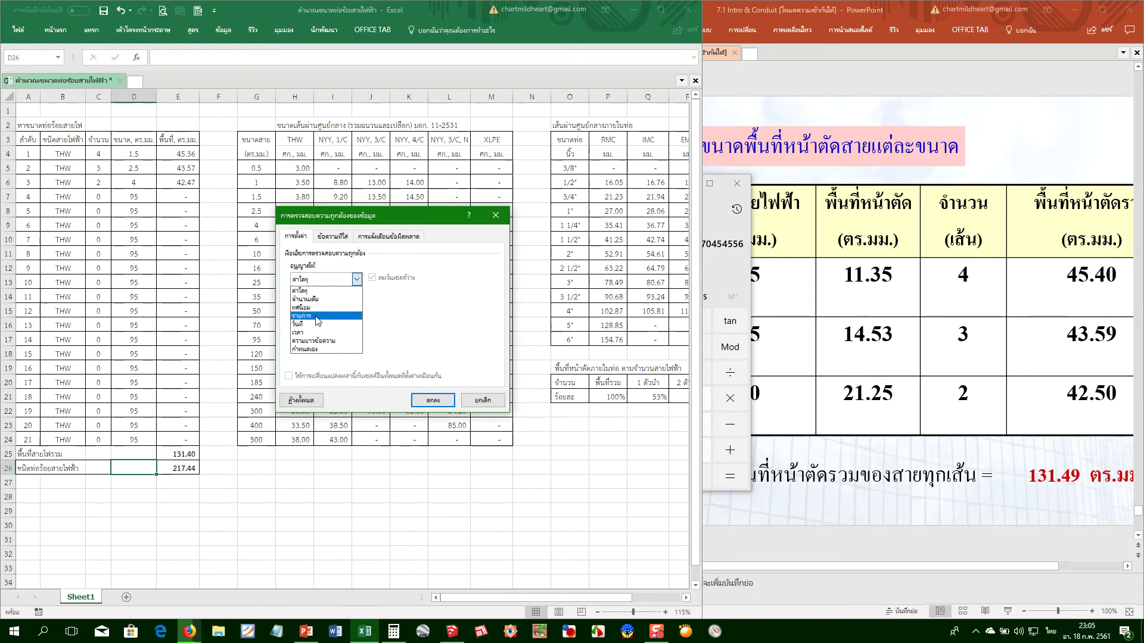
click(305, 316)
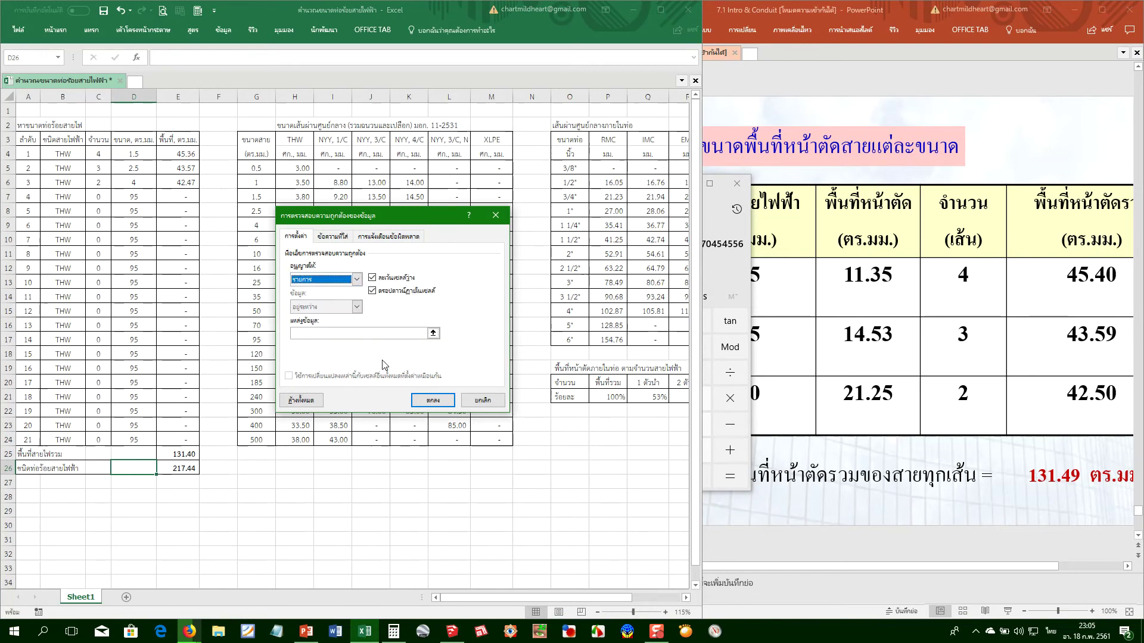
click(401, 334)
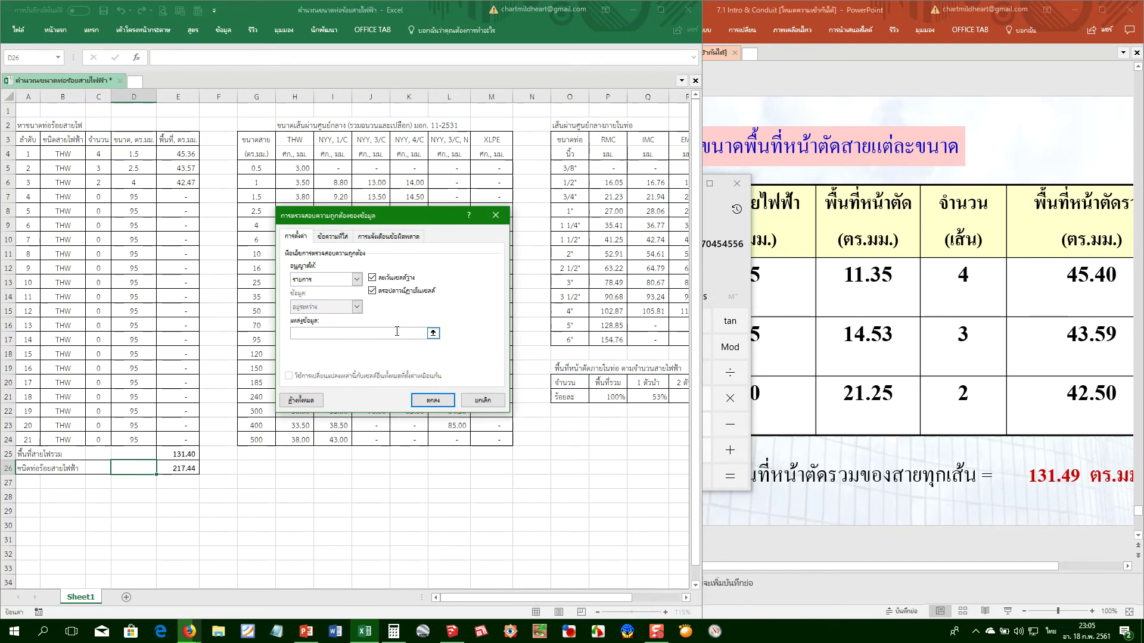
key(F3)
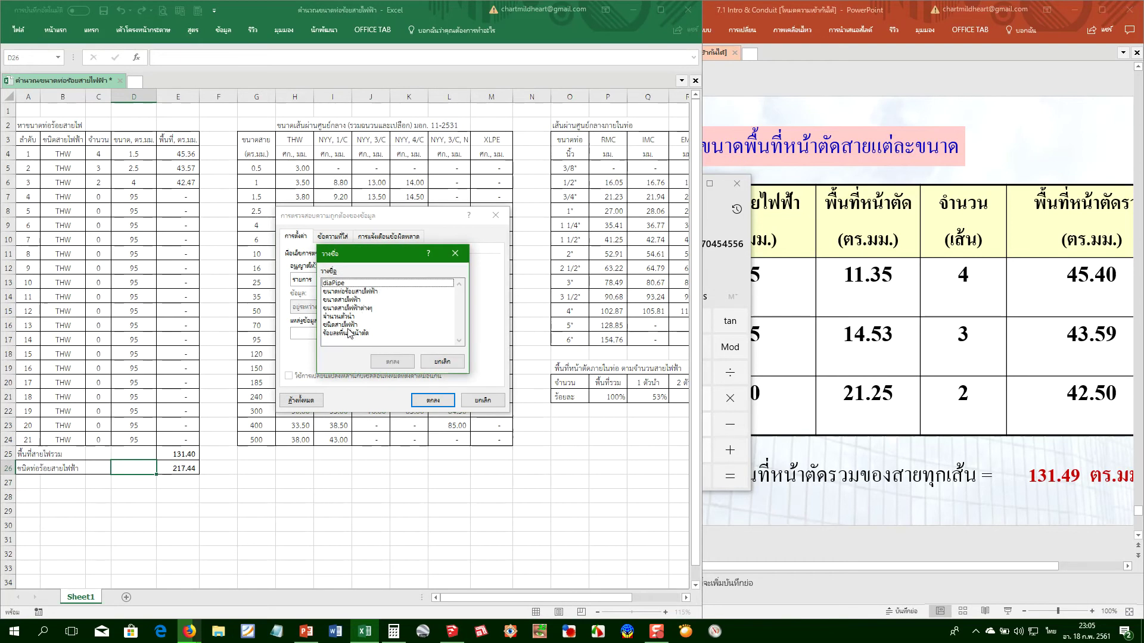
click(349, 292)
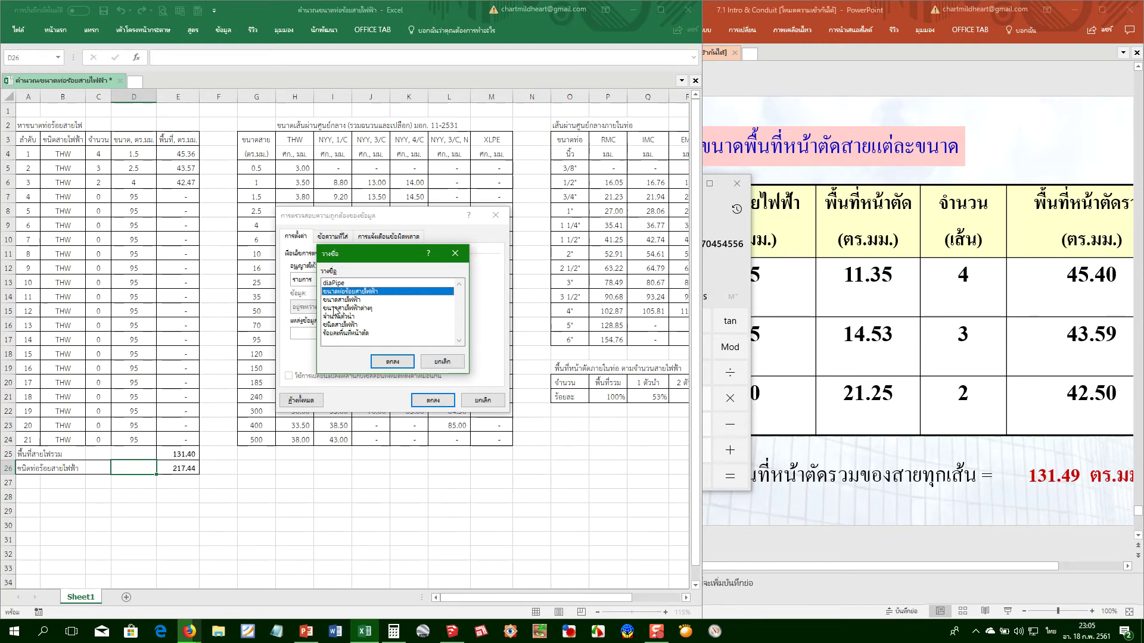
click(332, 283)
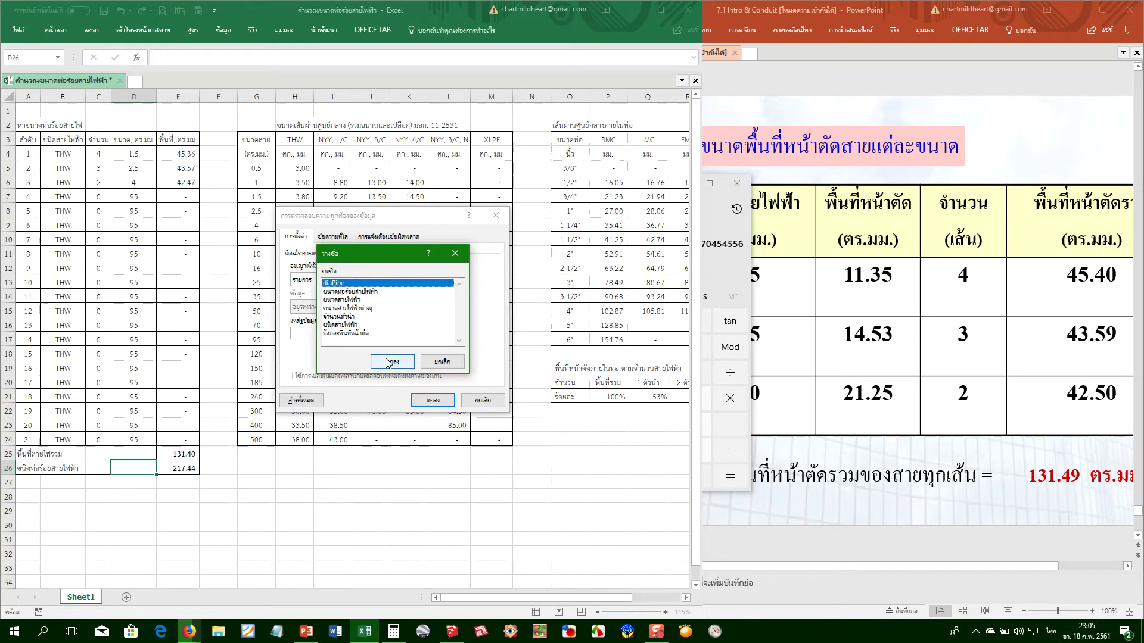
click(332, 292)
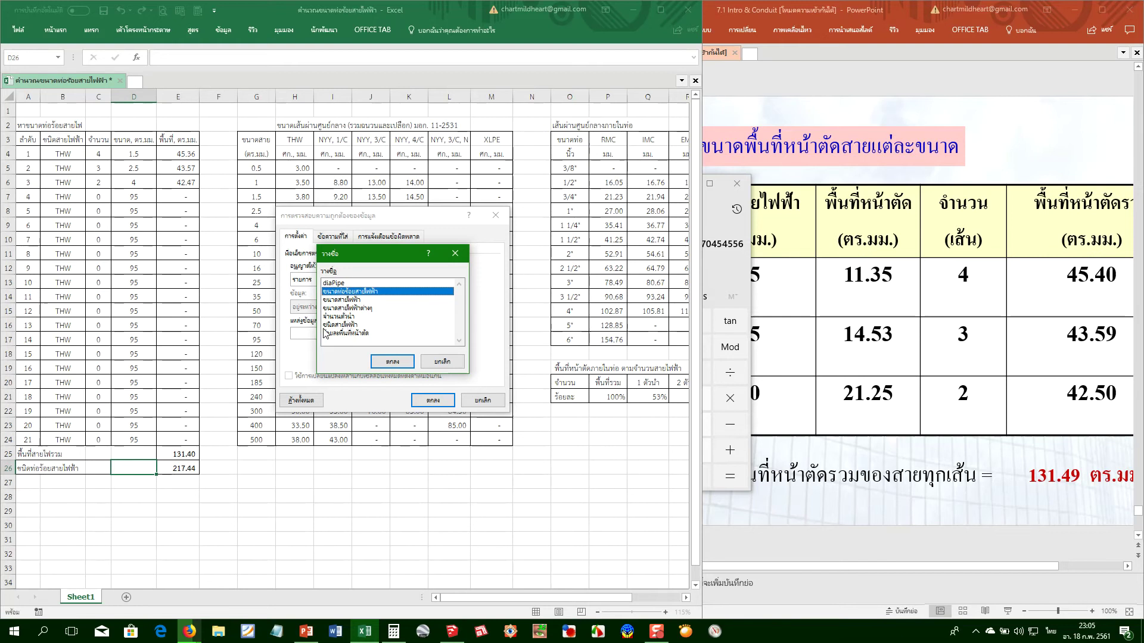
click(347, 335)
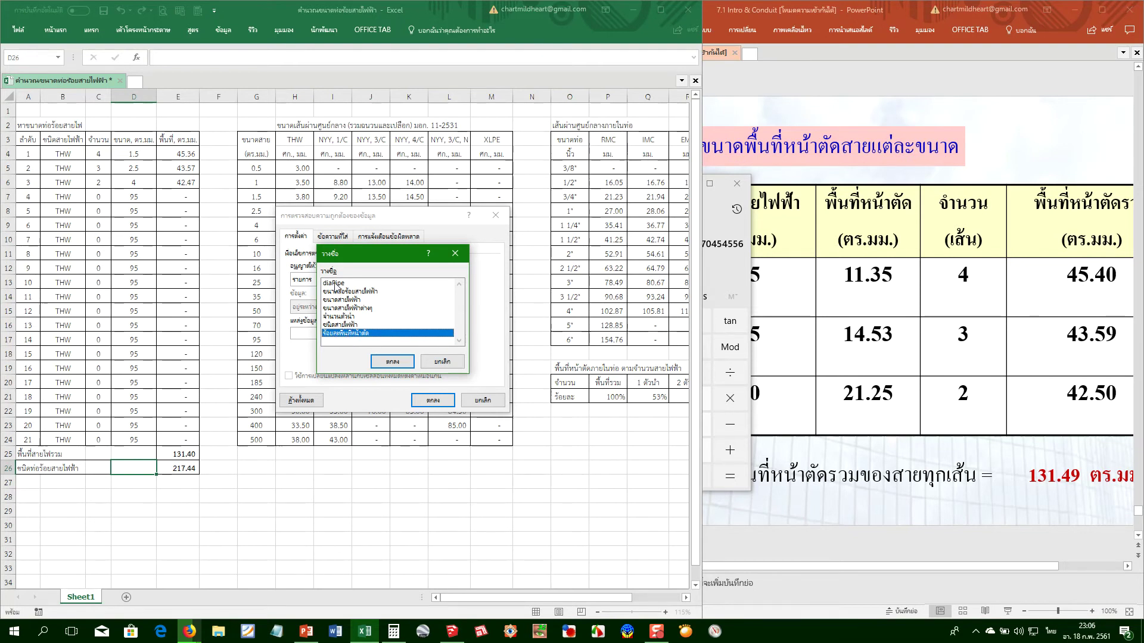
click(335, 284)
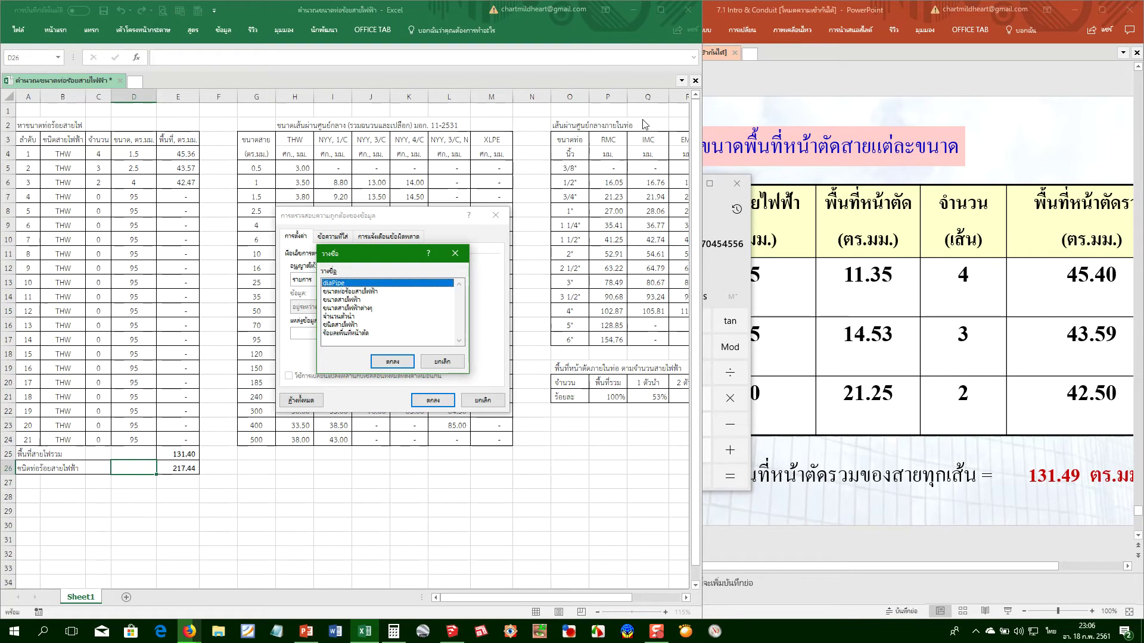
click(368, 292)
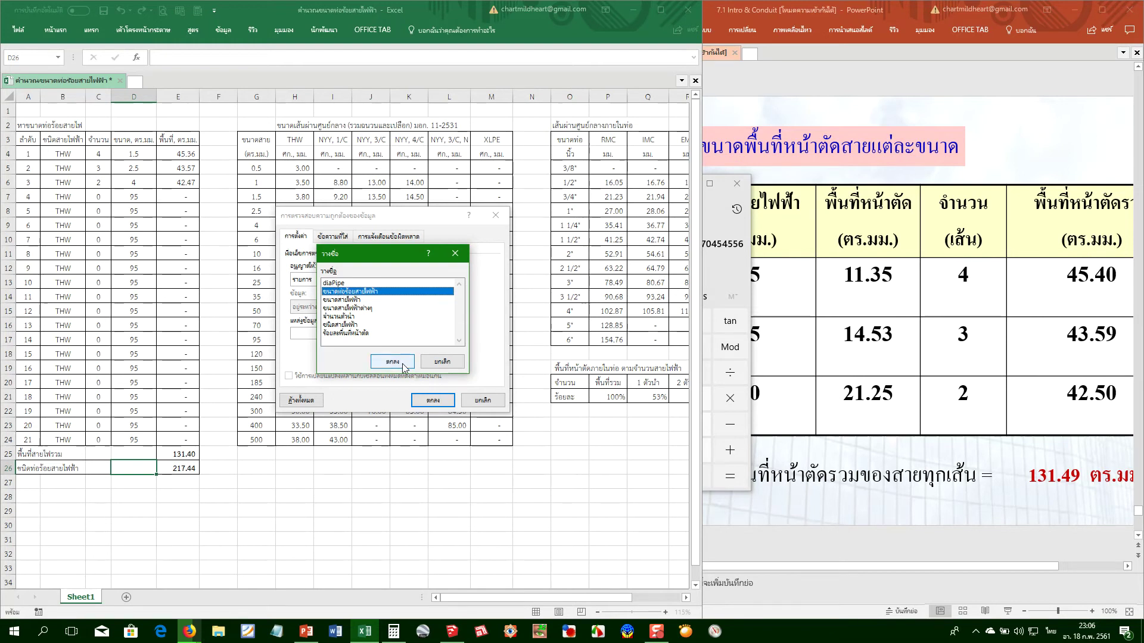
Try =diaPipe as the list source and dismiss the resulting error
click(335, 283)
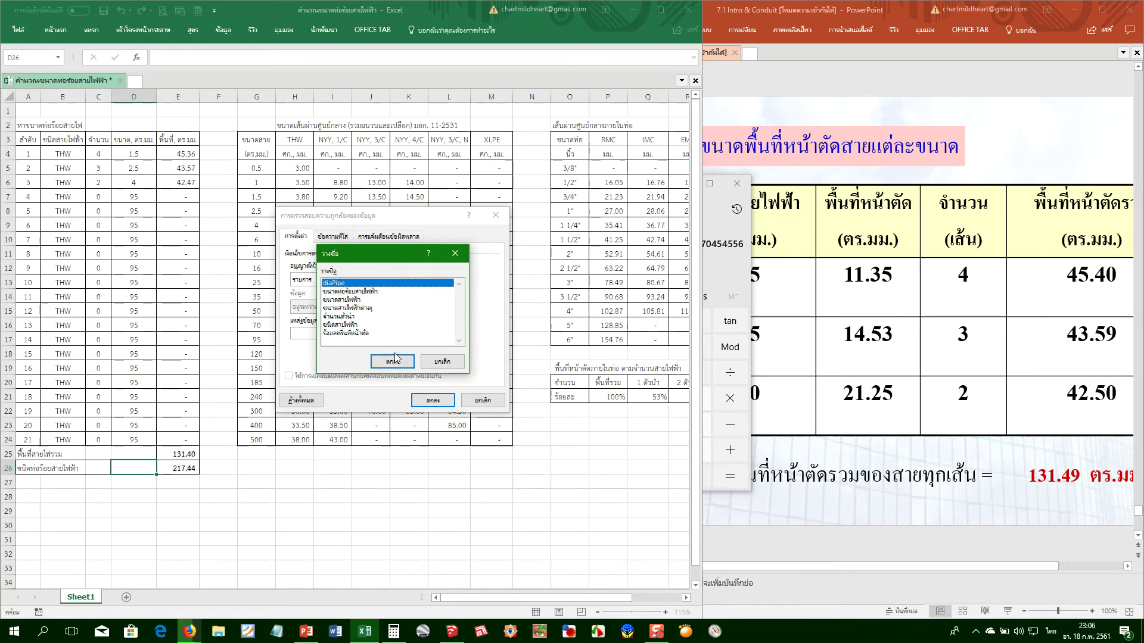
click(392, 362)
click(433, 400)
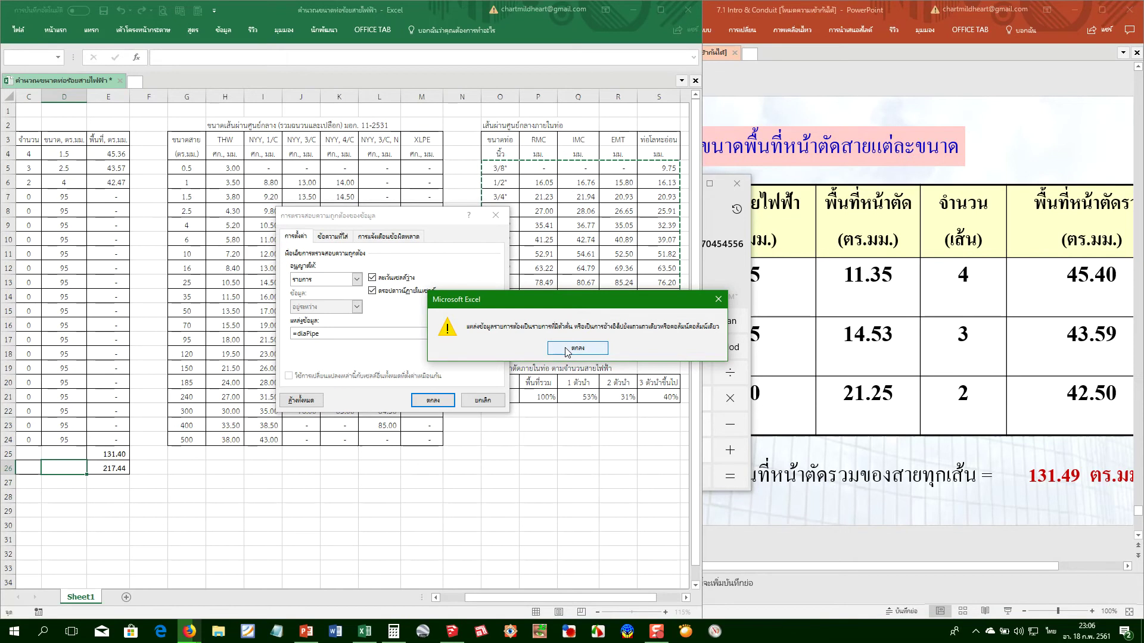
click(566, 351)
Replace the list source with =ขนาดท่อร้อยสายไฟฟ้า and apply the validation
click(308, 334)
double_click(308, 334)
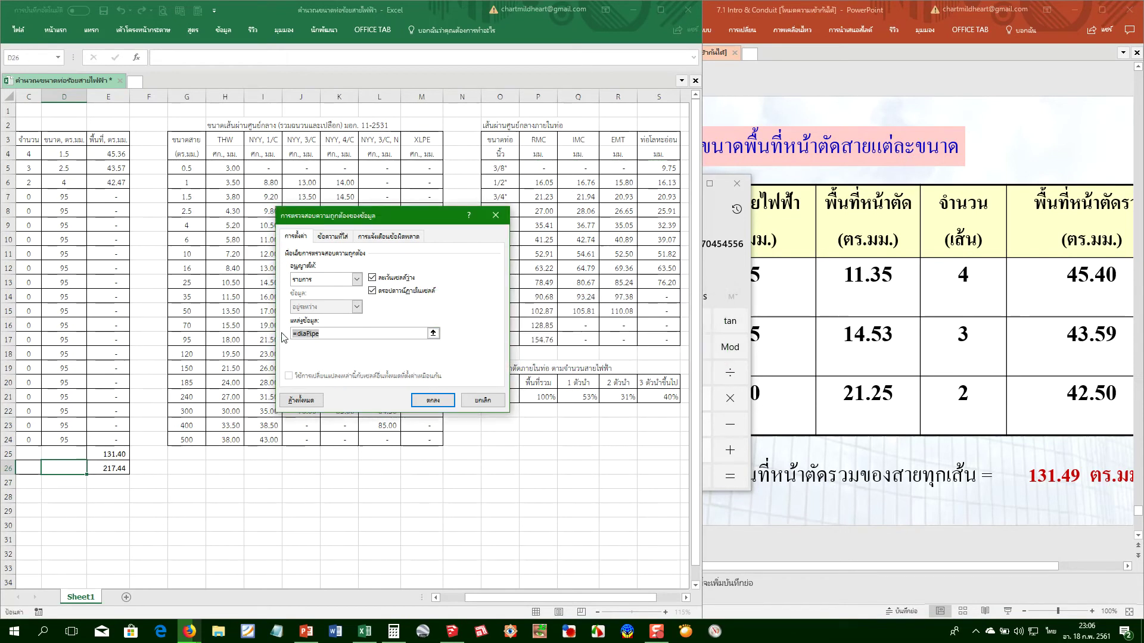
key(Delete)
key(F3)
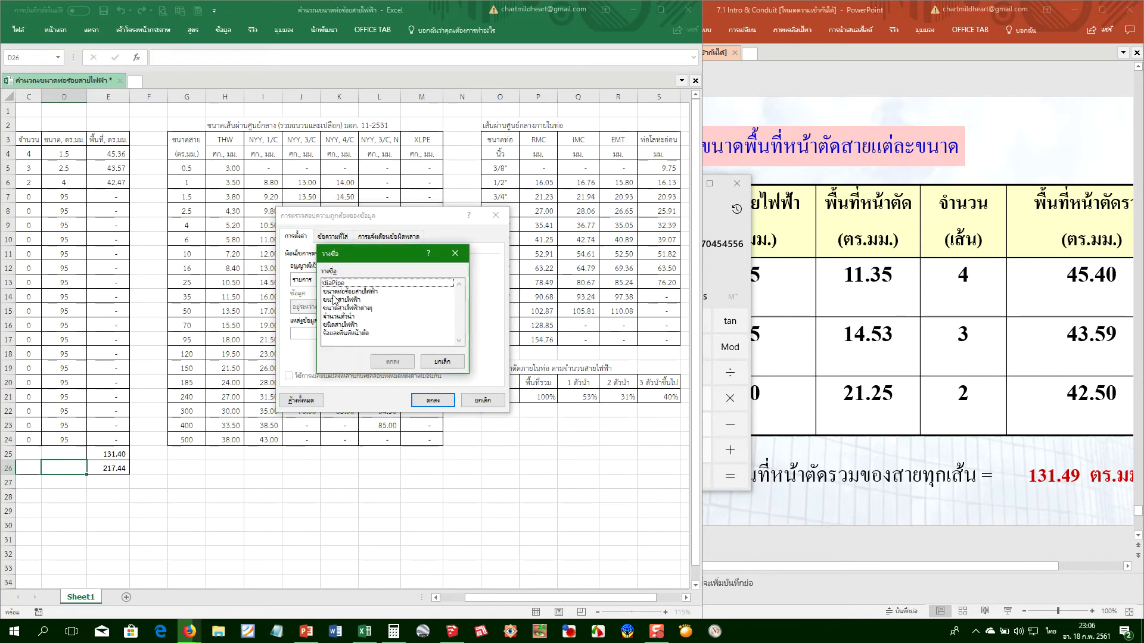
click(340, 291)
click(392, 362)
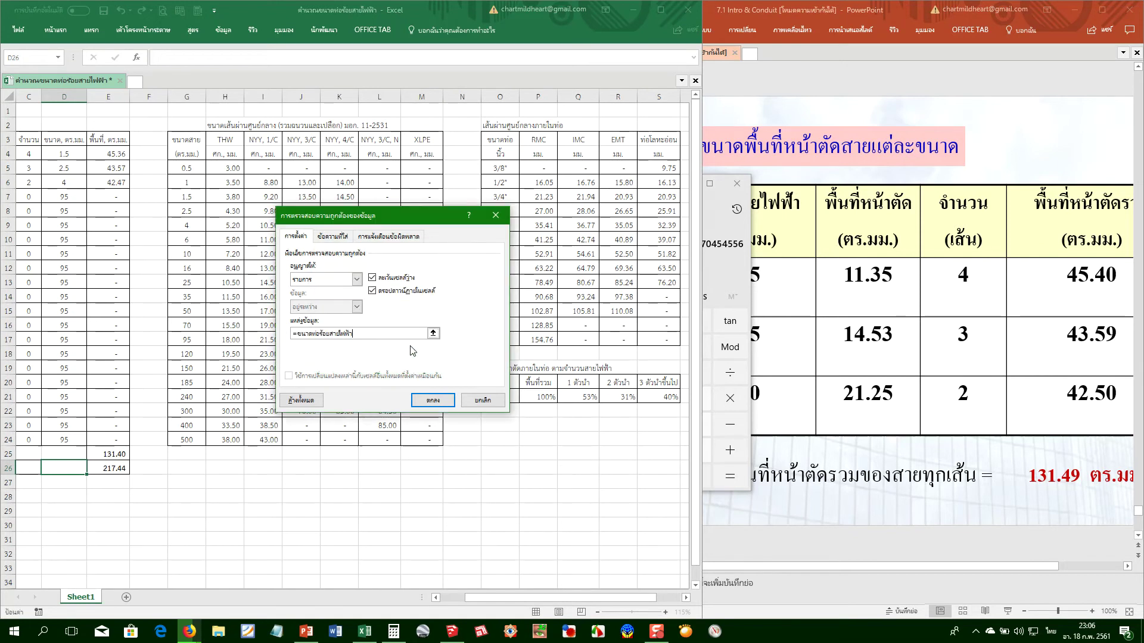
click(433, 399)
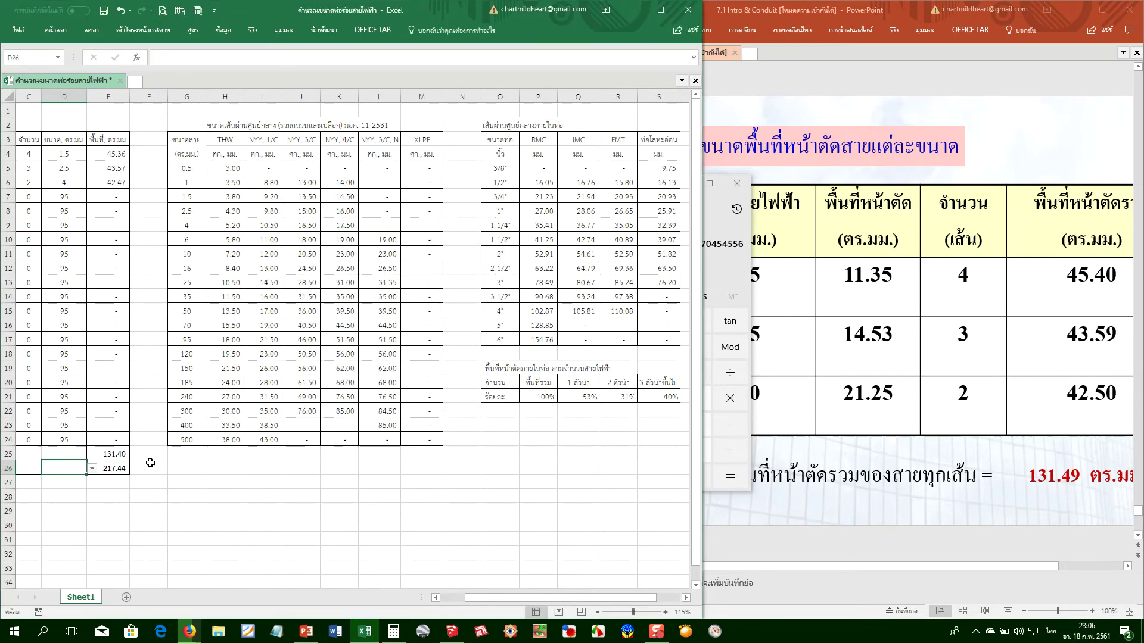
Preview D26's new dropdown, then select headers P3:S3 and start naming them in the Name Box
key(alt+Down)
key(Escape)
drag(537, 140, 655, 140)
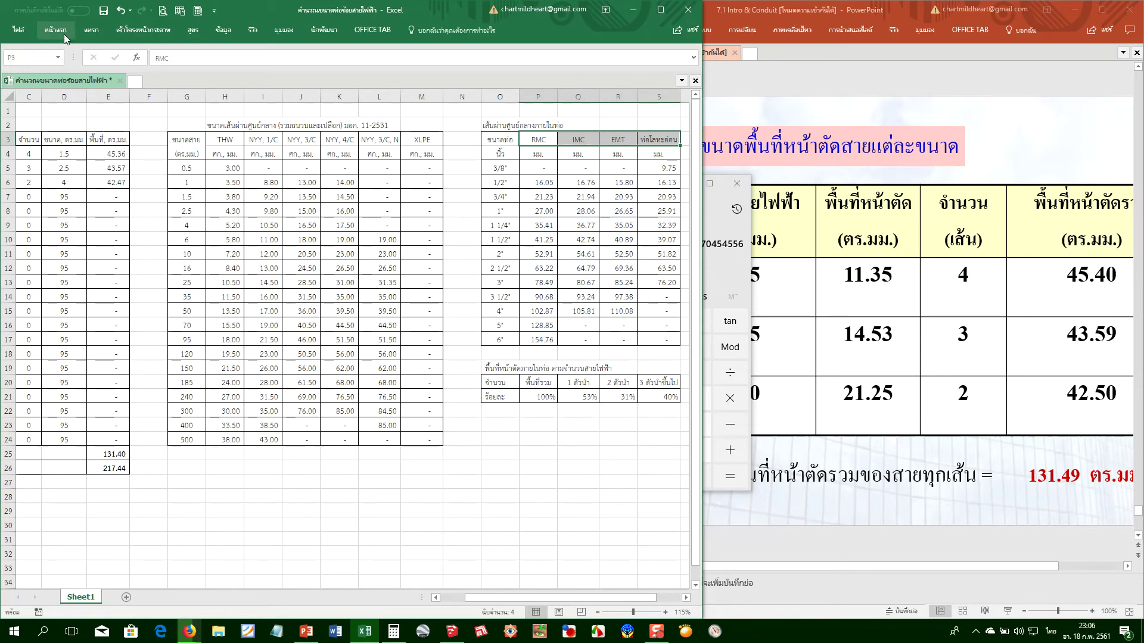
click(43, 54)
text(ประเภทท่อ)
key(BackSpace)
Correct and confirm the P3:S3 range name as ประเภทท่อ, then return to D26
double_click(43, 54)
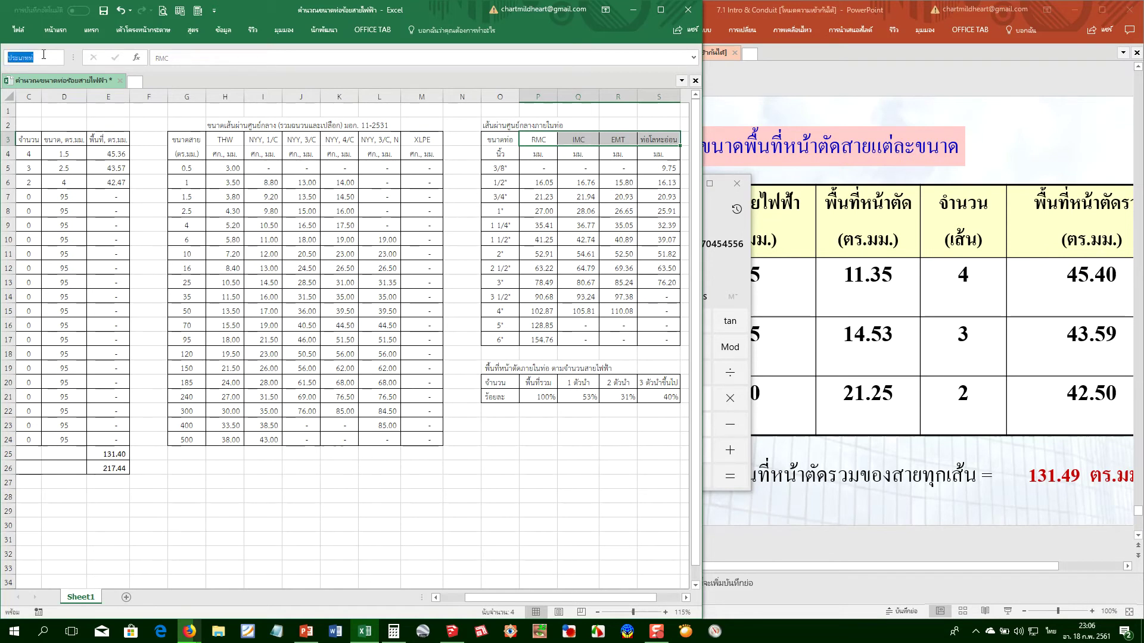
text(ขท่อร้อยสายไฟฟ้า_)
key(Return)
text(ท่อ)
key(BackSpace)
key(grave)
click(77, 467)
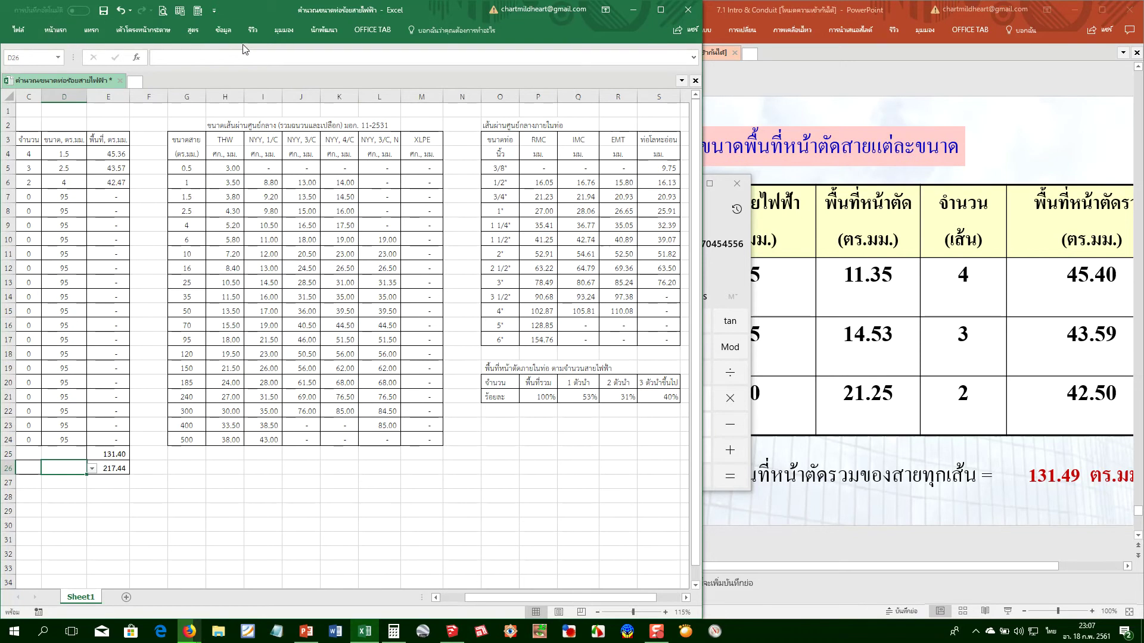
Change D26's validation list source to =ประเภทท่อ
click(223, 30)
click(370, 76)
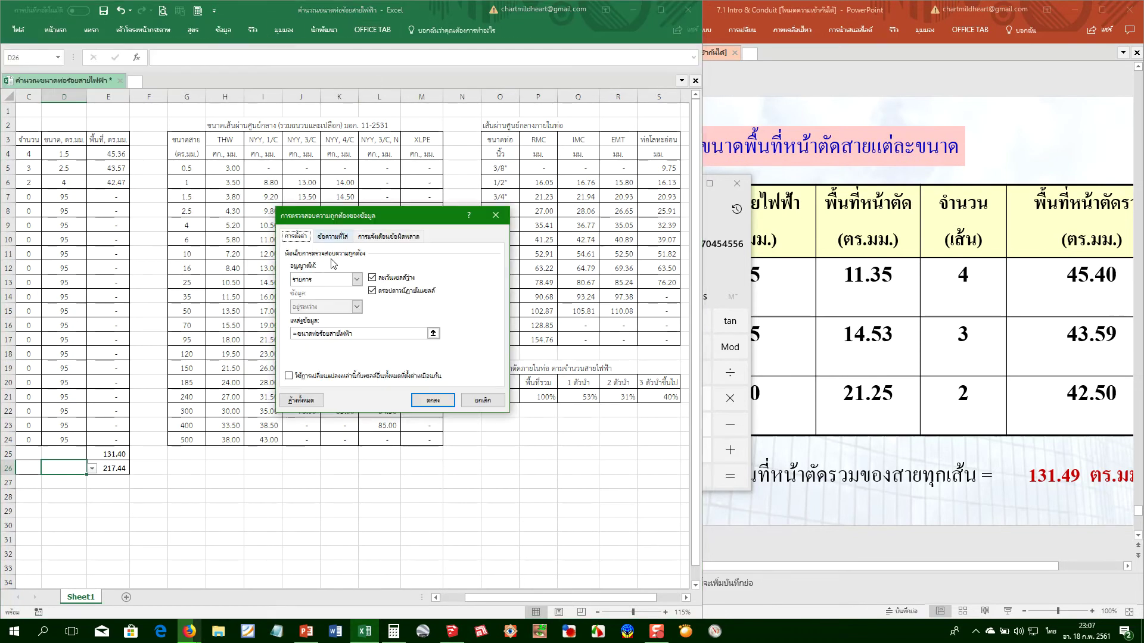
drag(367, 337, 289, 341)
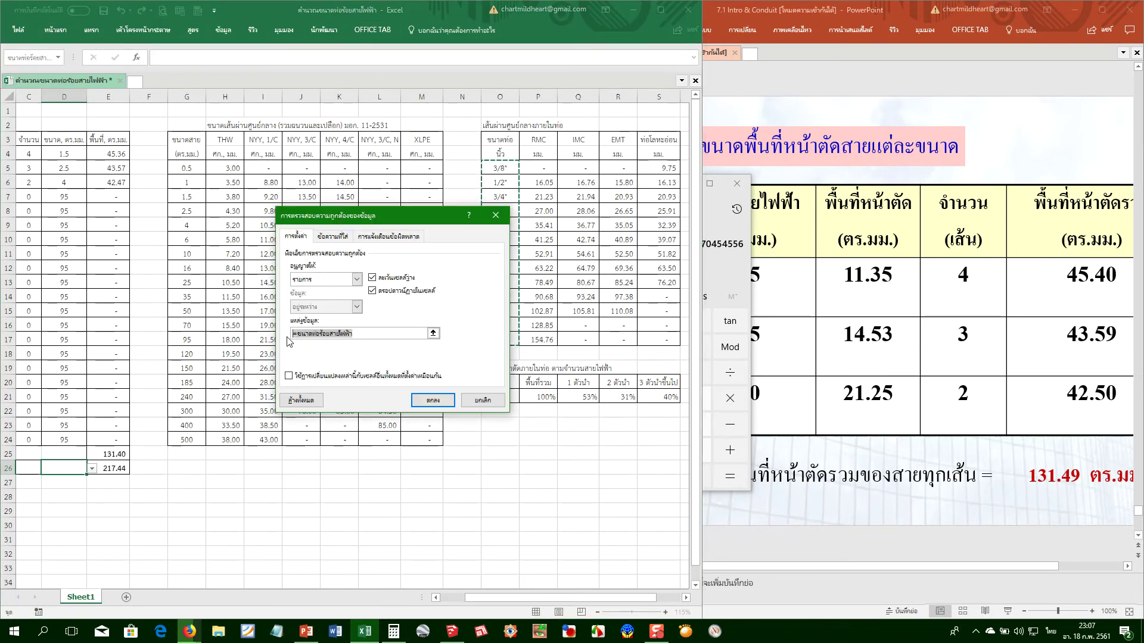
key(F3)
click(343, 333)
click(390, 362)
click(432, 400)
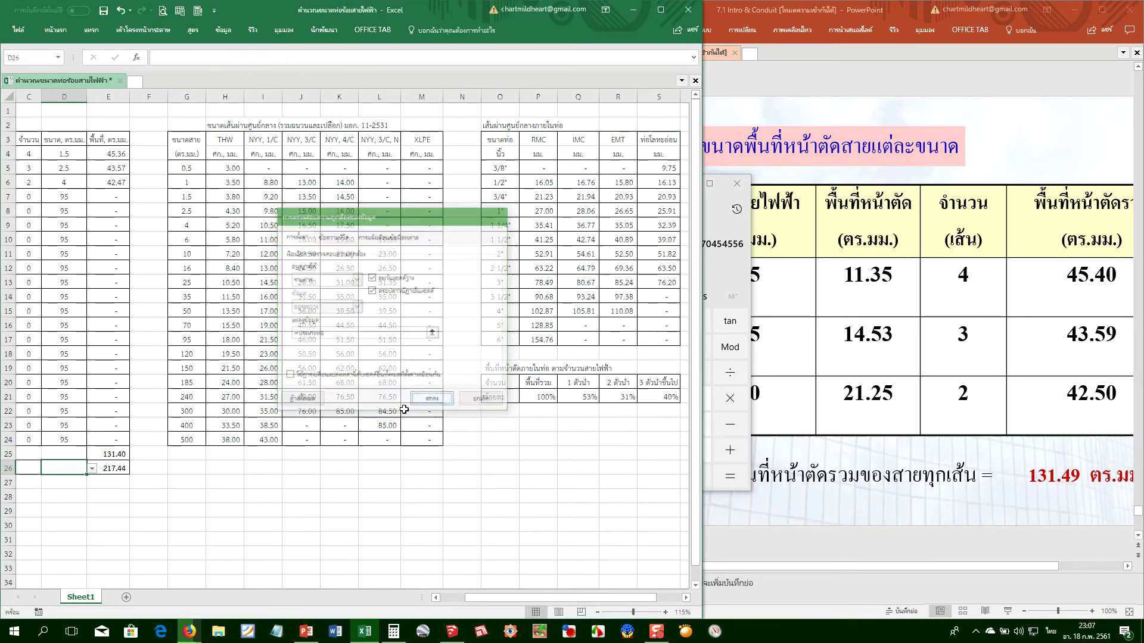
Test D26's dropdown by choosing RMC
click(92, 468)
click(60, 482)
click(124, 469)
key(Left)
scroll(119, 469, left, 2)
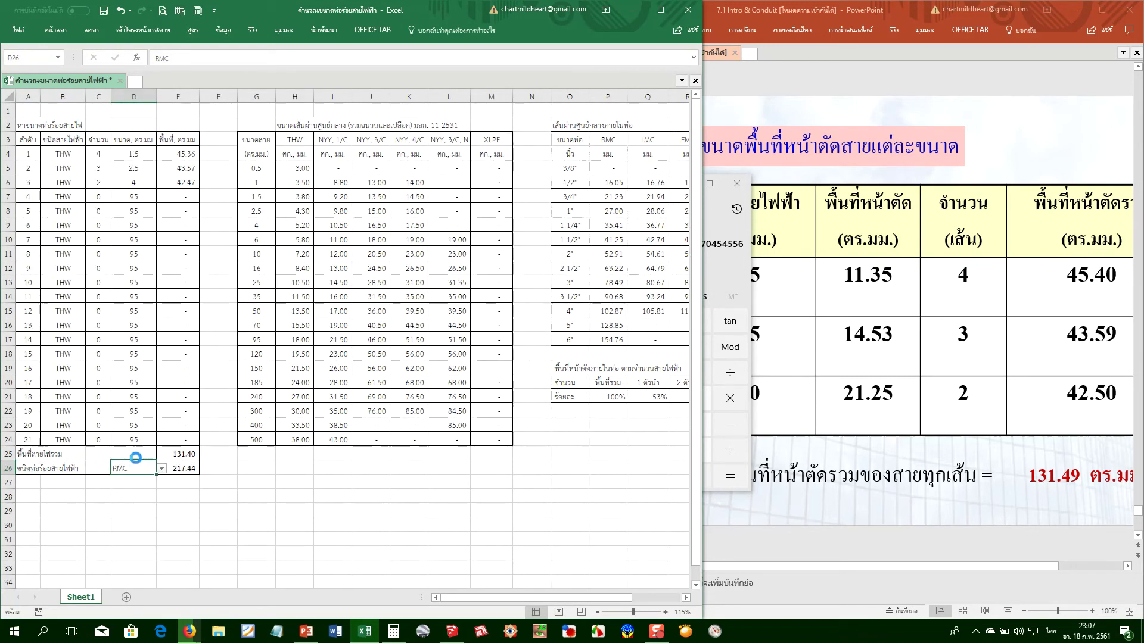
Centre-align D26 and set it to ท่อโลหะอ่อน
click(60, 35)
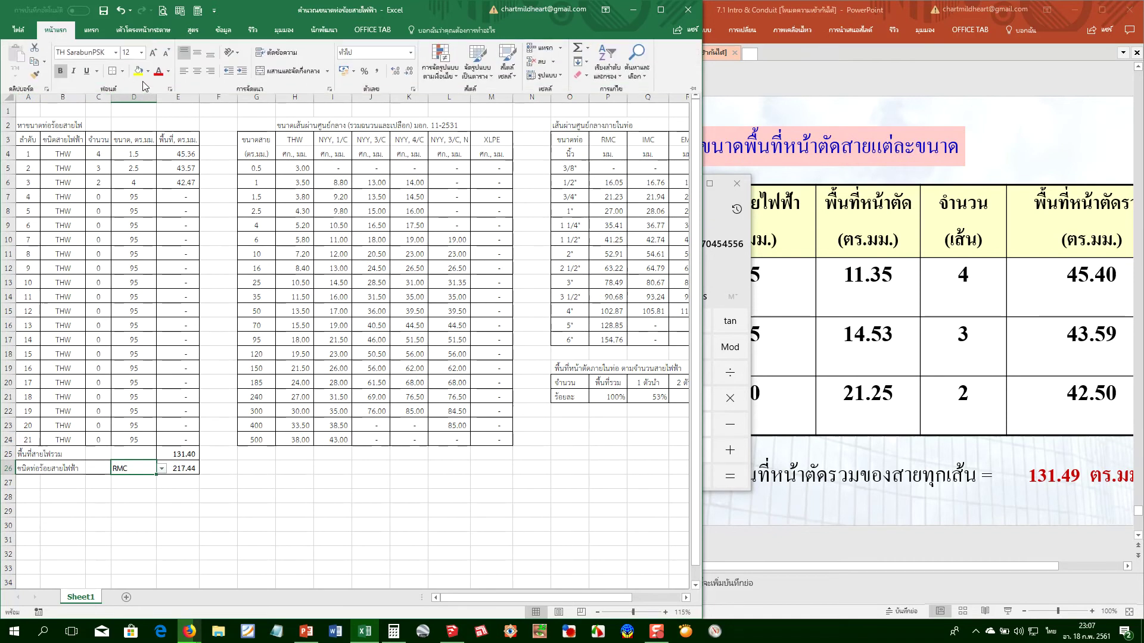
click(196, 71)
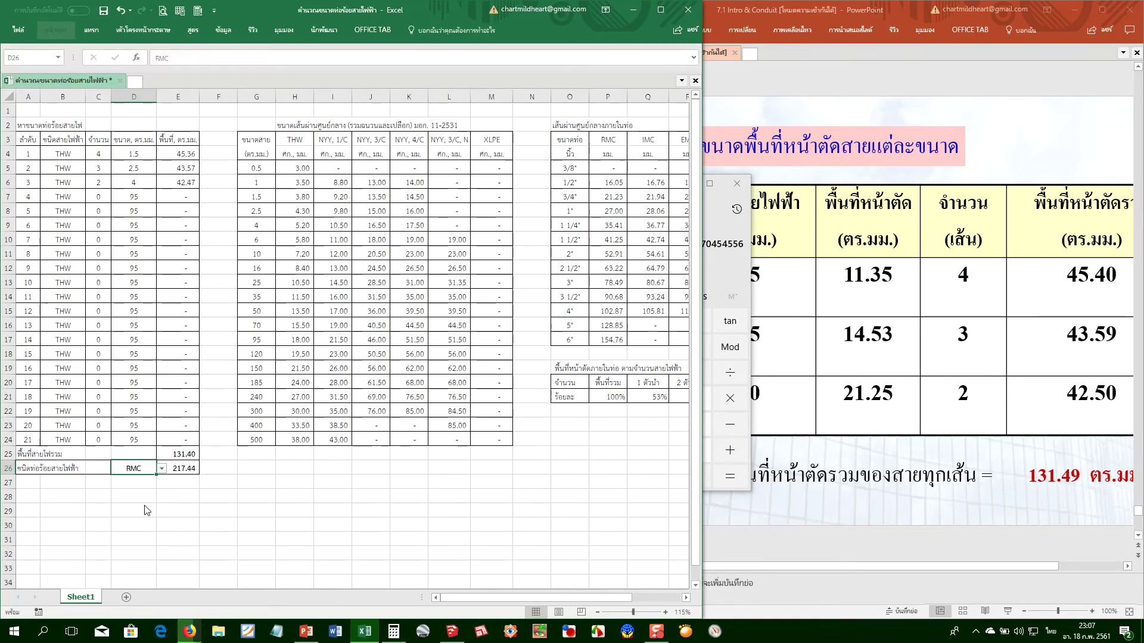
click(162, 471)
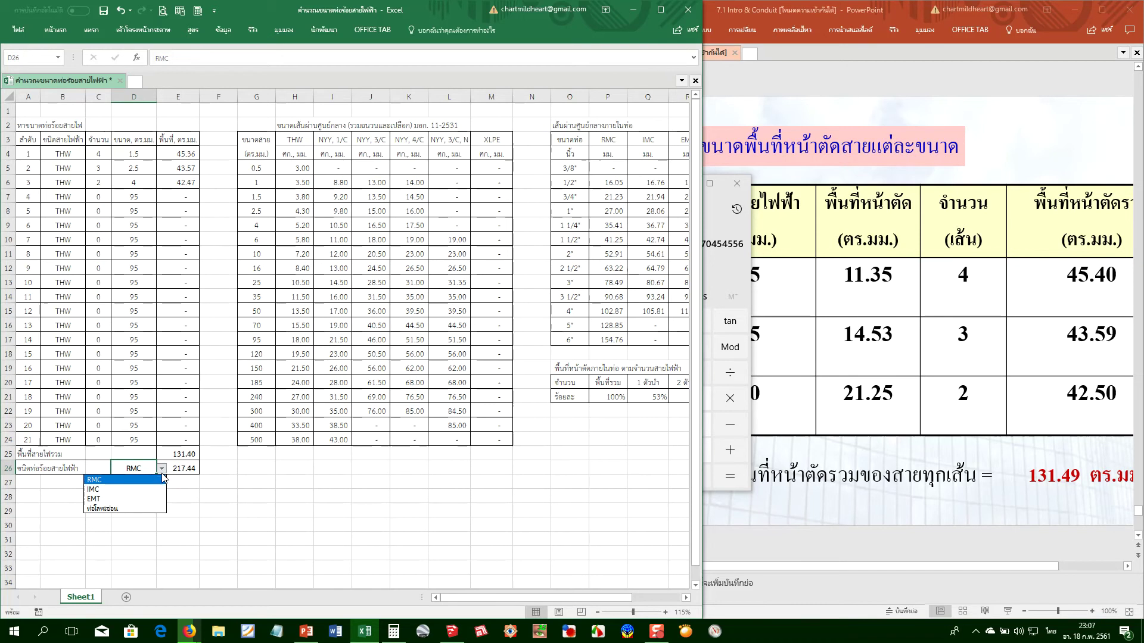
click(152, 509)
click(178, 496)
click(140, 468)
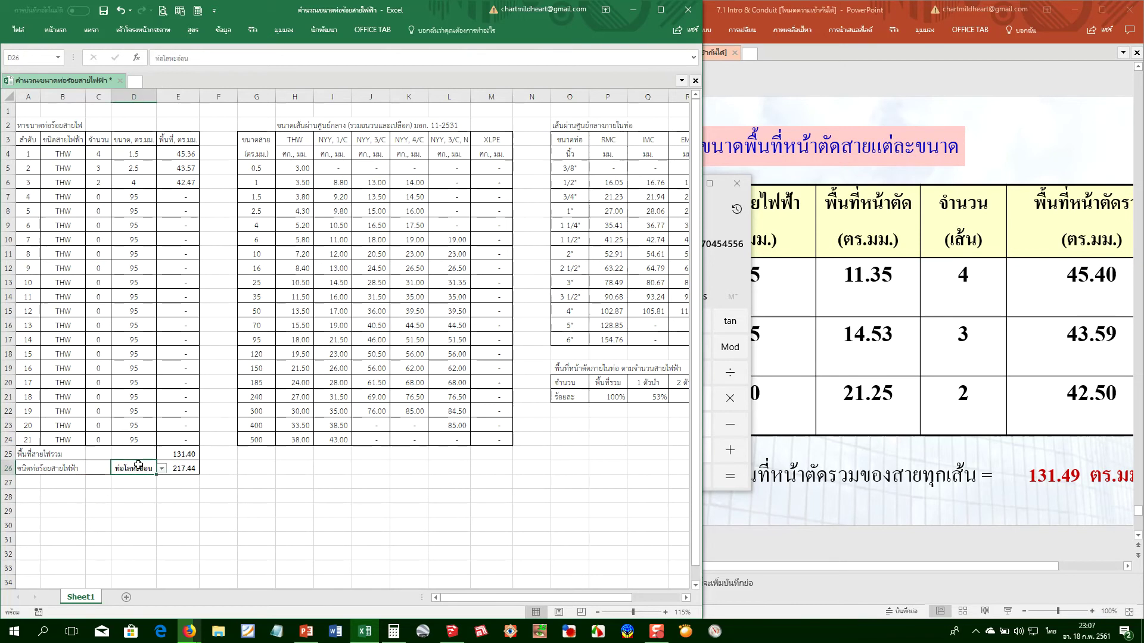
click(180, 467)
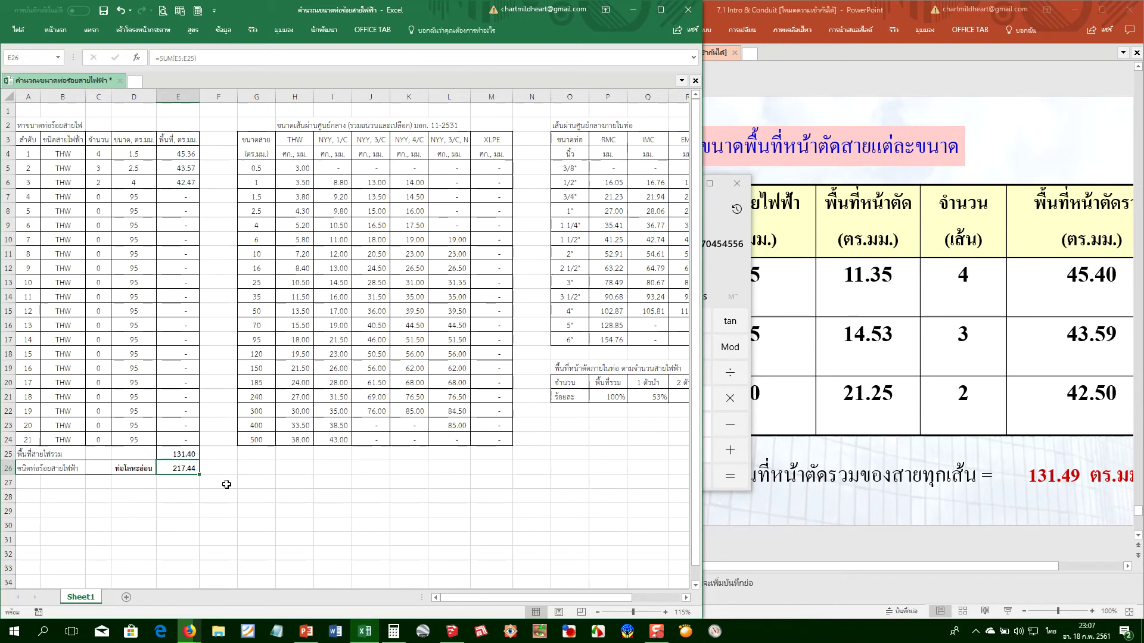
Check the conduit area value in P6, then begin a new formula in E26 with =
click(810, 542)
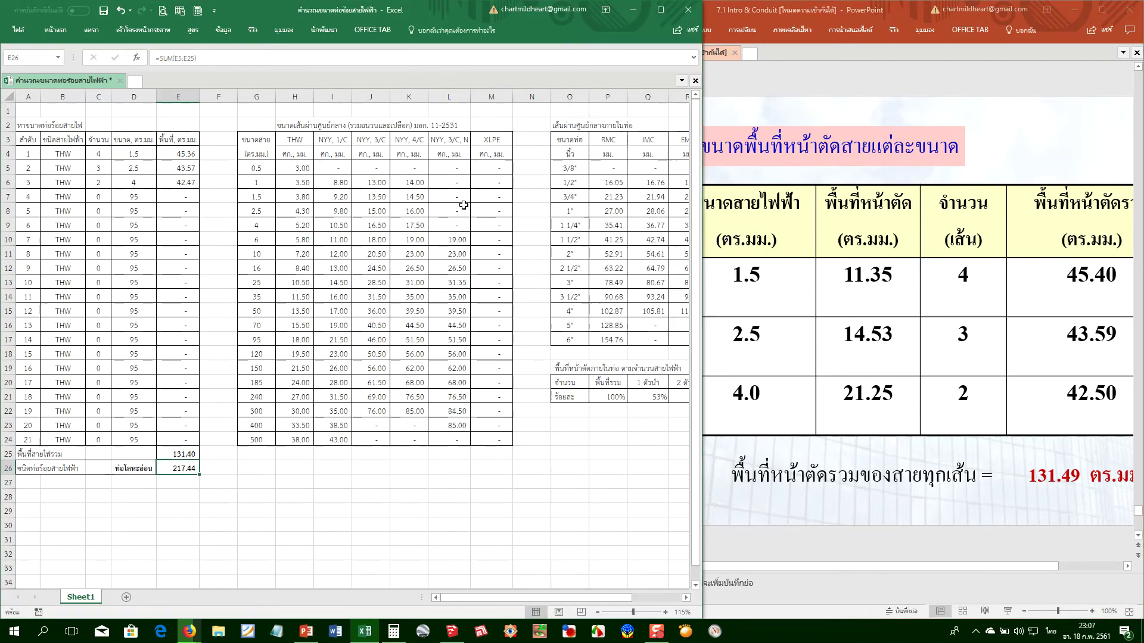
click(620, 184)
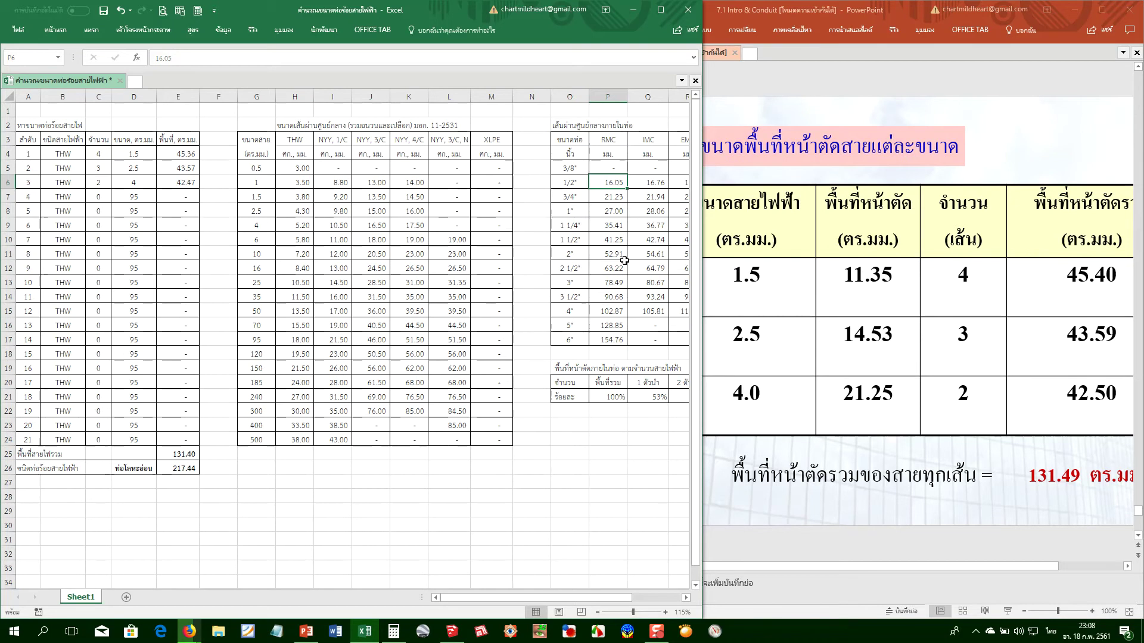
click(180, 470)
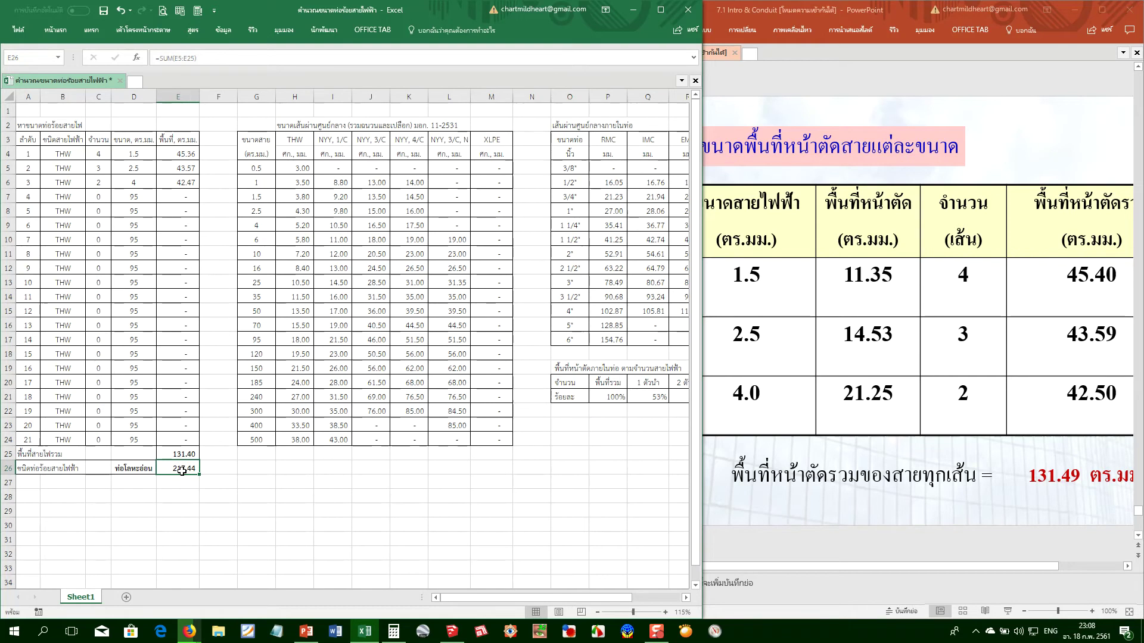
text(=)
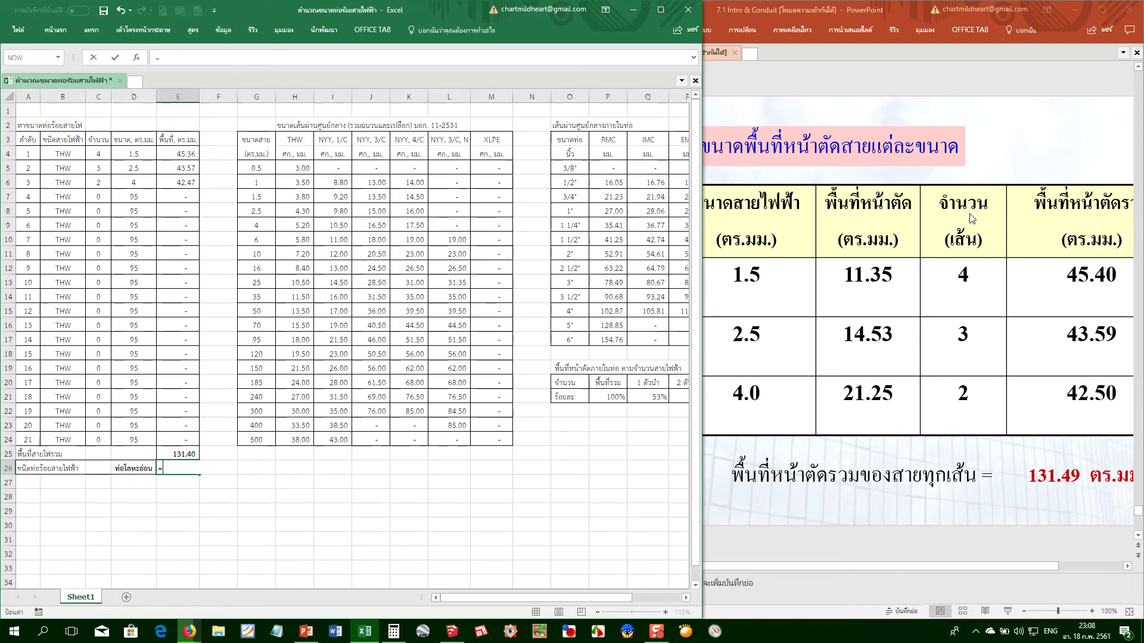
Bring up slide 48's RMC/IMC conduit area table in PowerPoint, then return to Excel cell E26
click(881, 521)
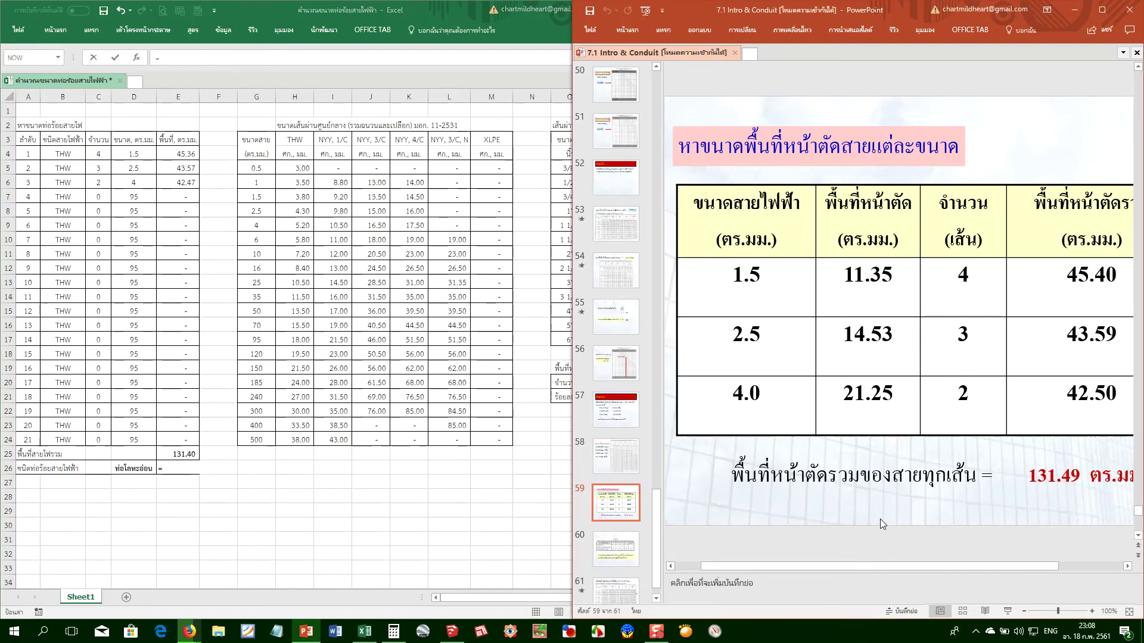
scroll(880, 519, down, 1)
scroll(880, 519, up, 2)
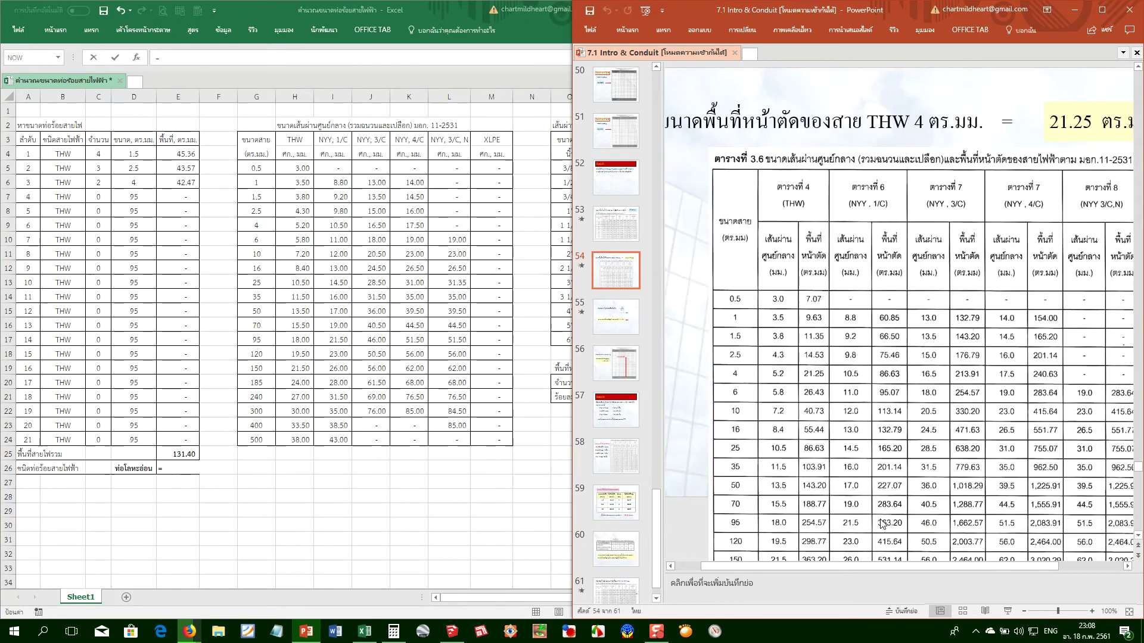
scroll(881, 520, up, 3)
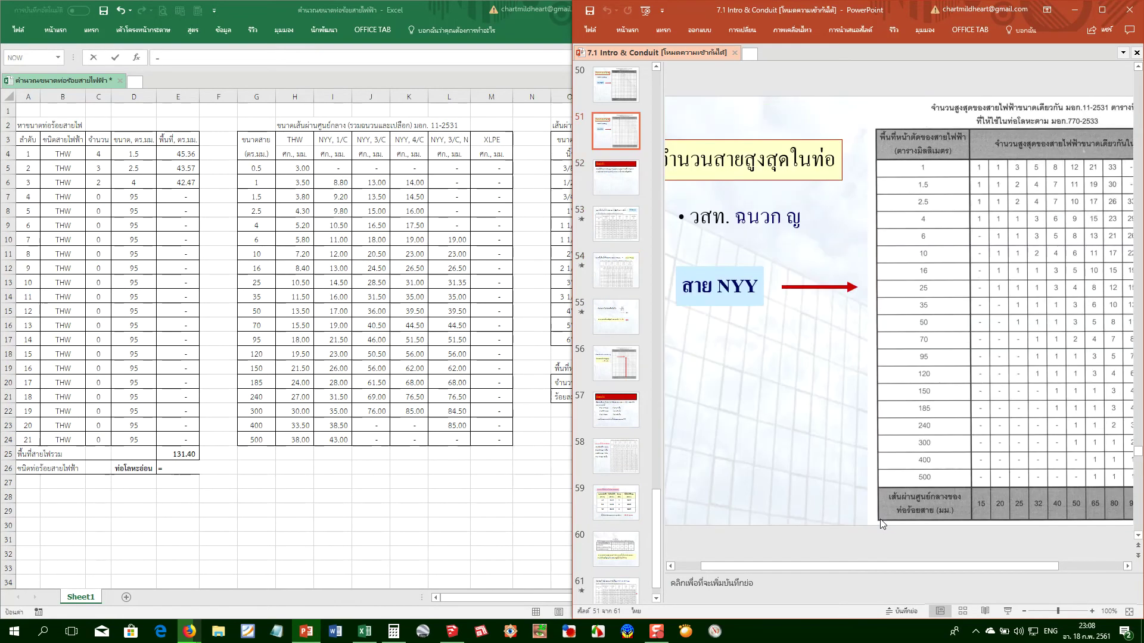
scroll(881, 524, up, 2)
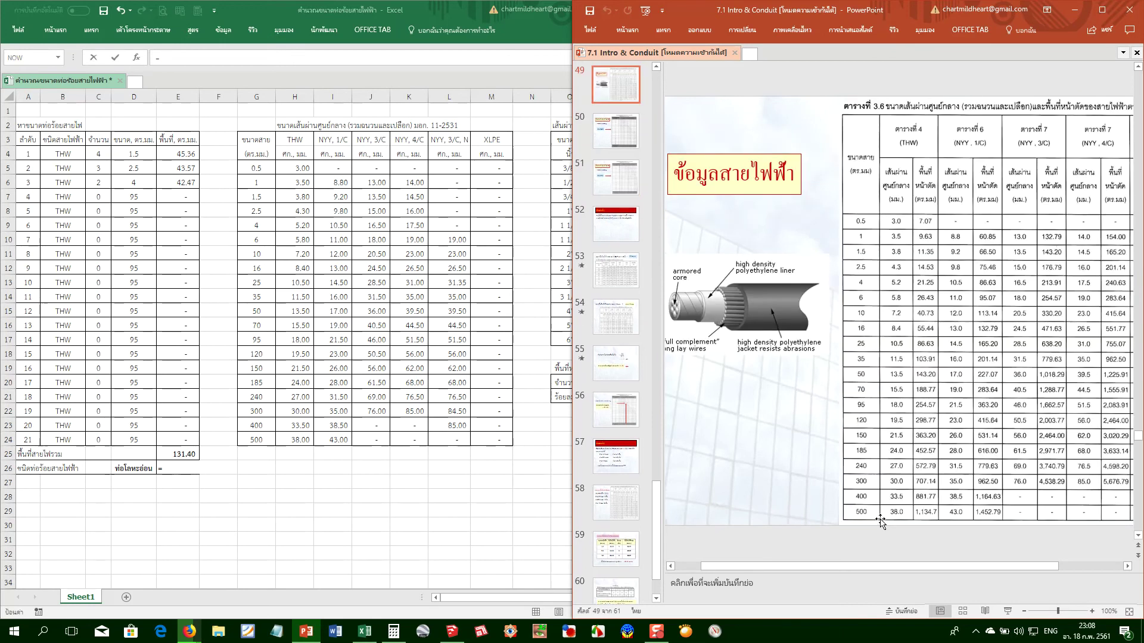
scroll(880, 521, up, 1)
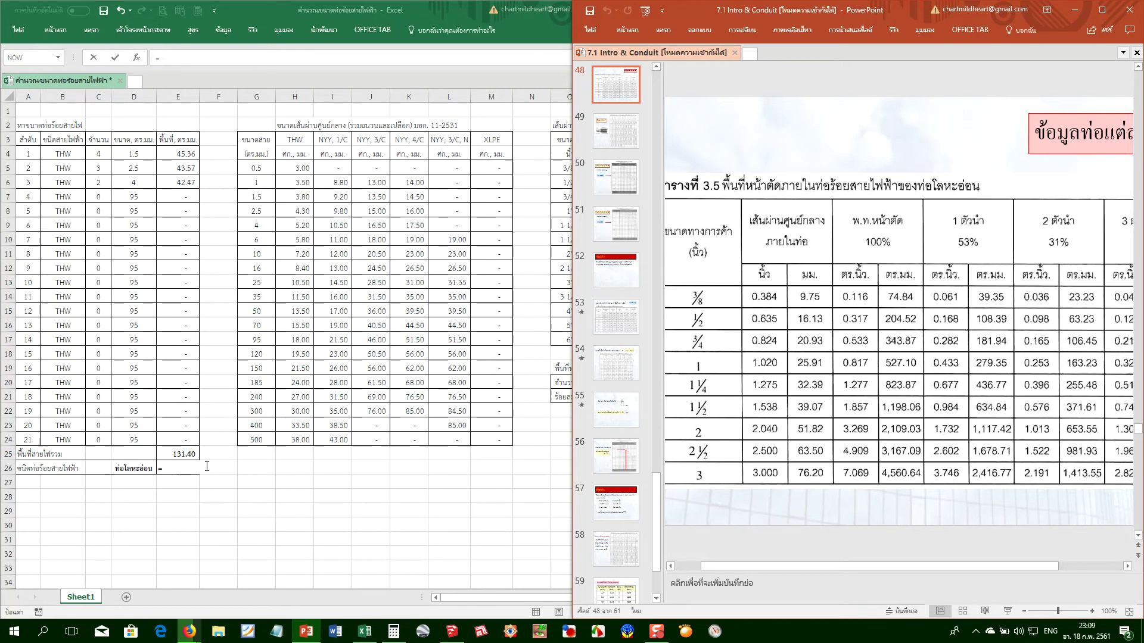
click(176, 467)
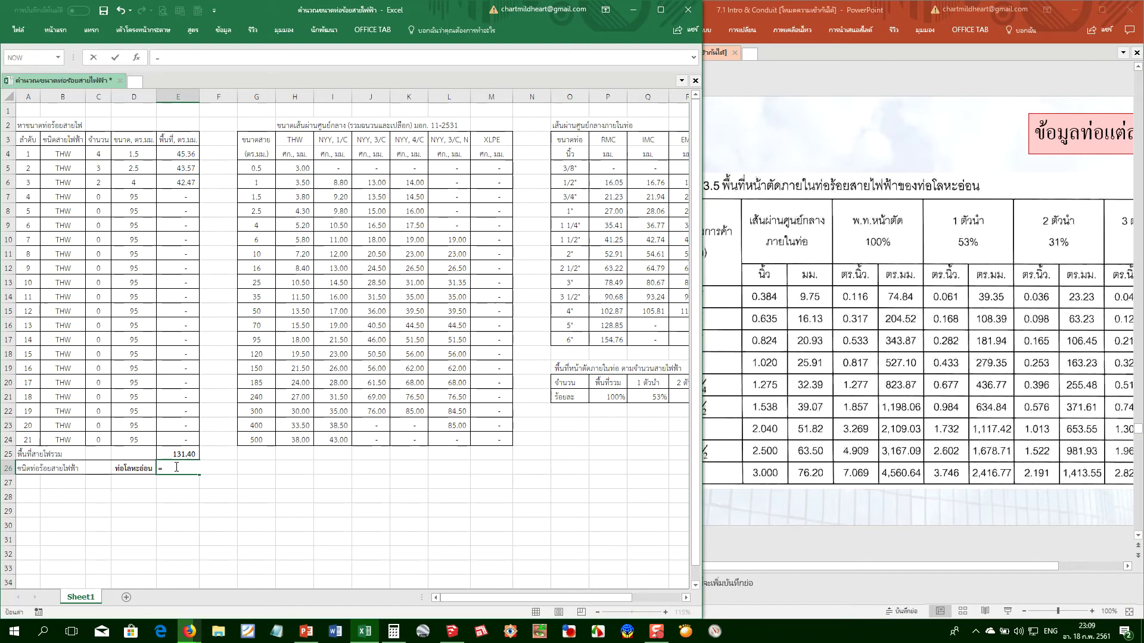
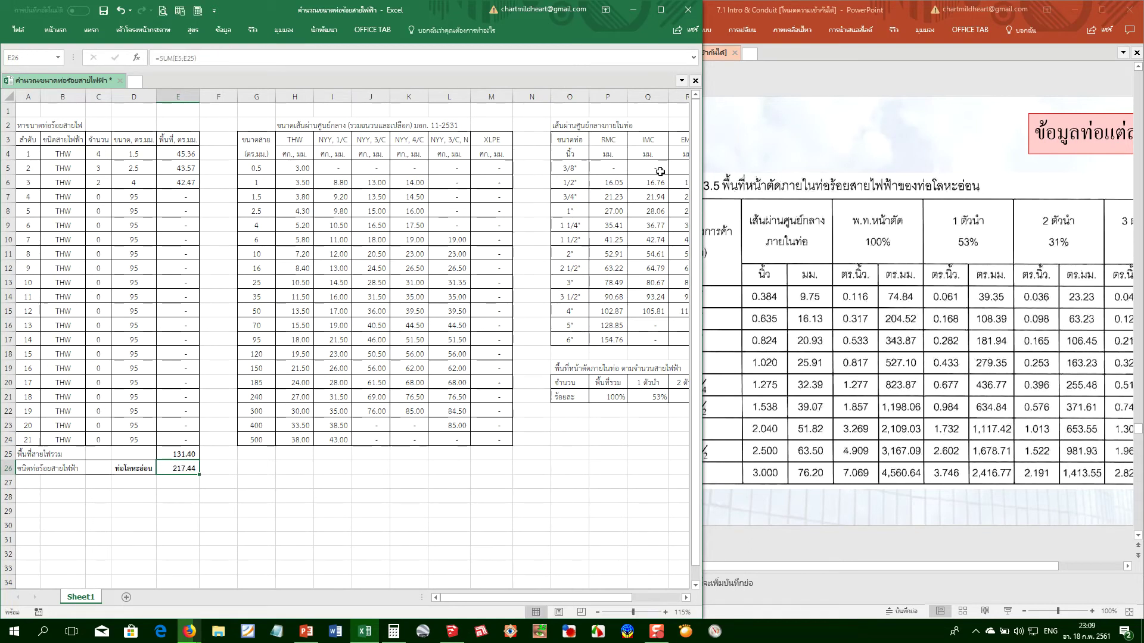
Commit the E26 formula so it shows 217.44, then move right to empty cell T3
click(654, 169)
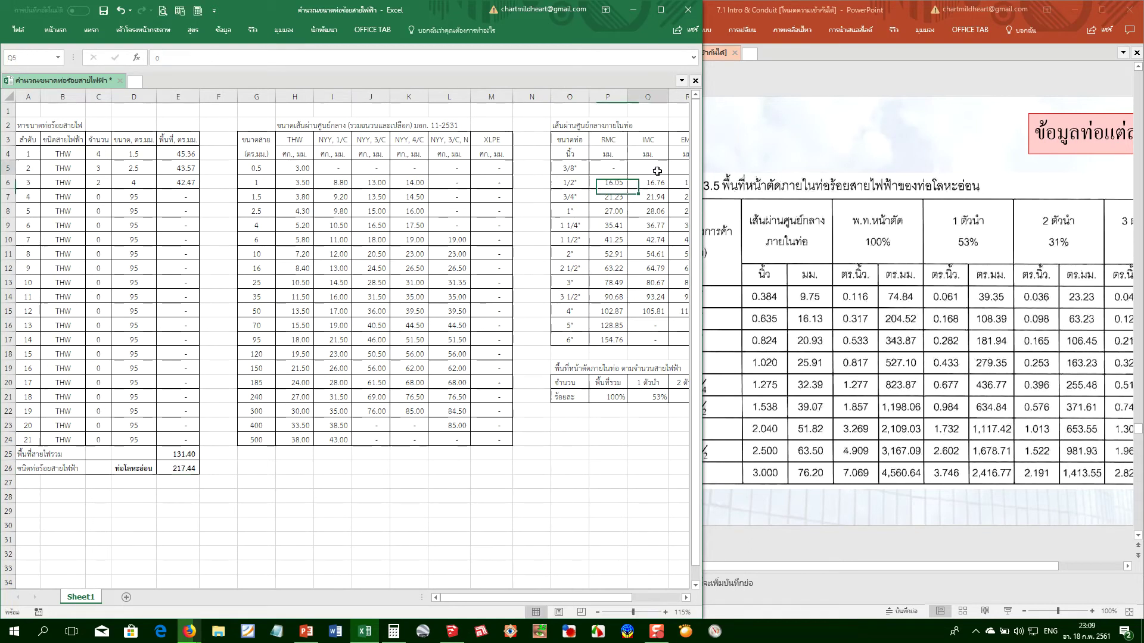
click(592, 236)
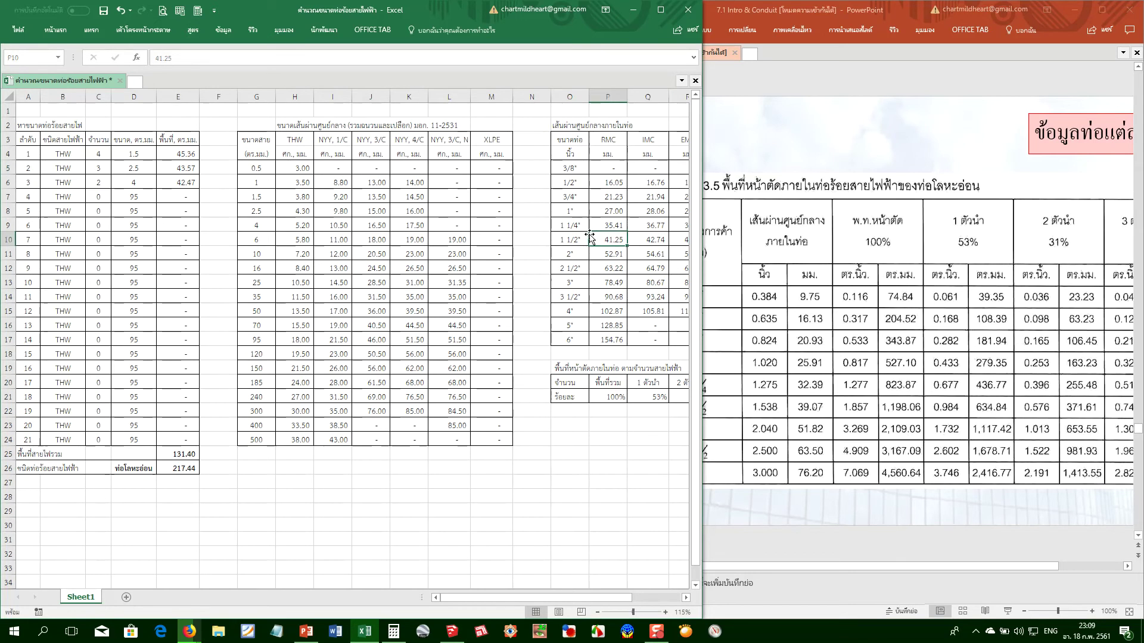
key(Right)
key(Right)
key(Right)
key(Right)
key(Right)
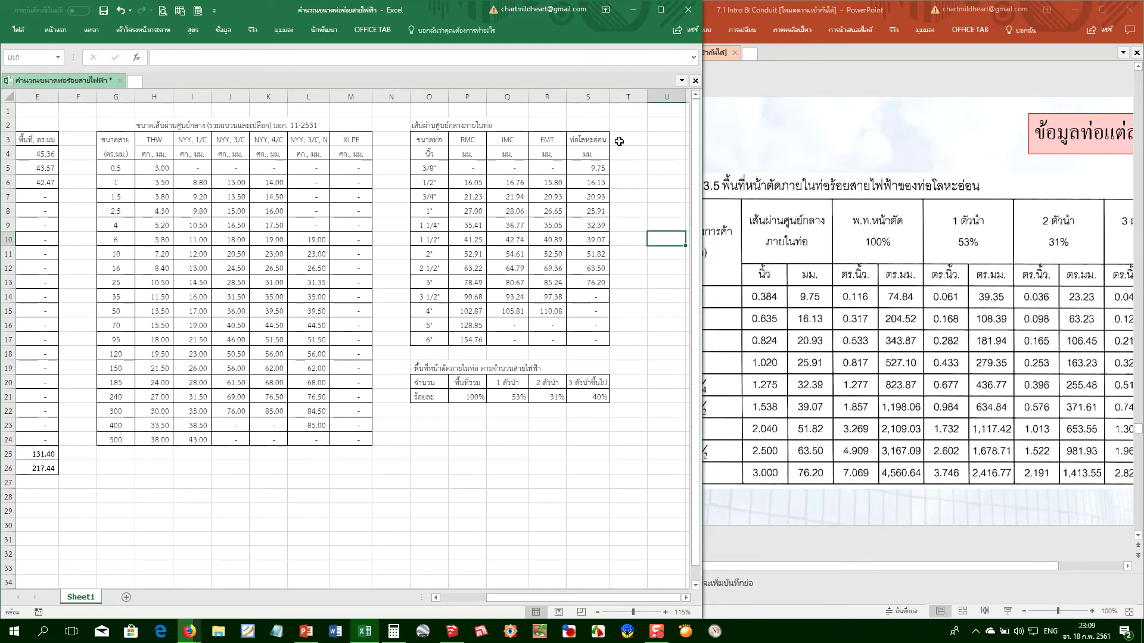
click(624, 138)
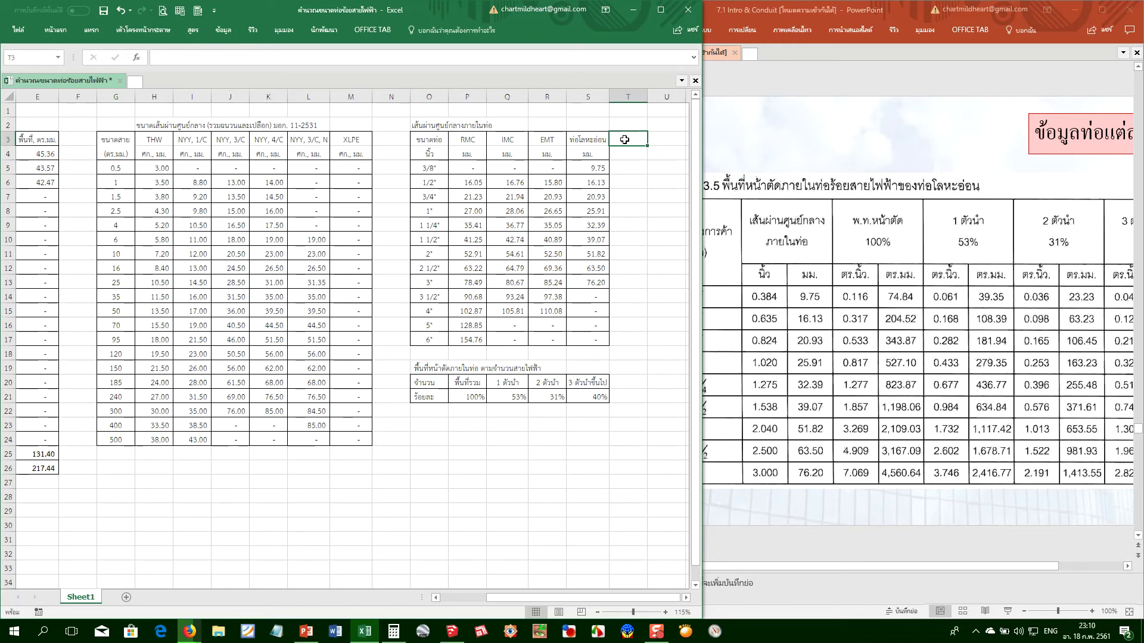
Enter the heading พื้นที่หน้าตัด in T3 and the unit ตร.มม. in T4
text(rnh)
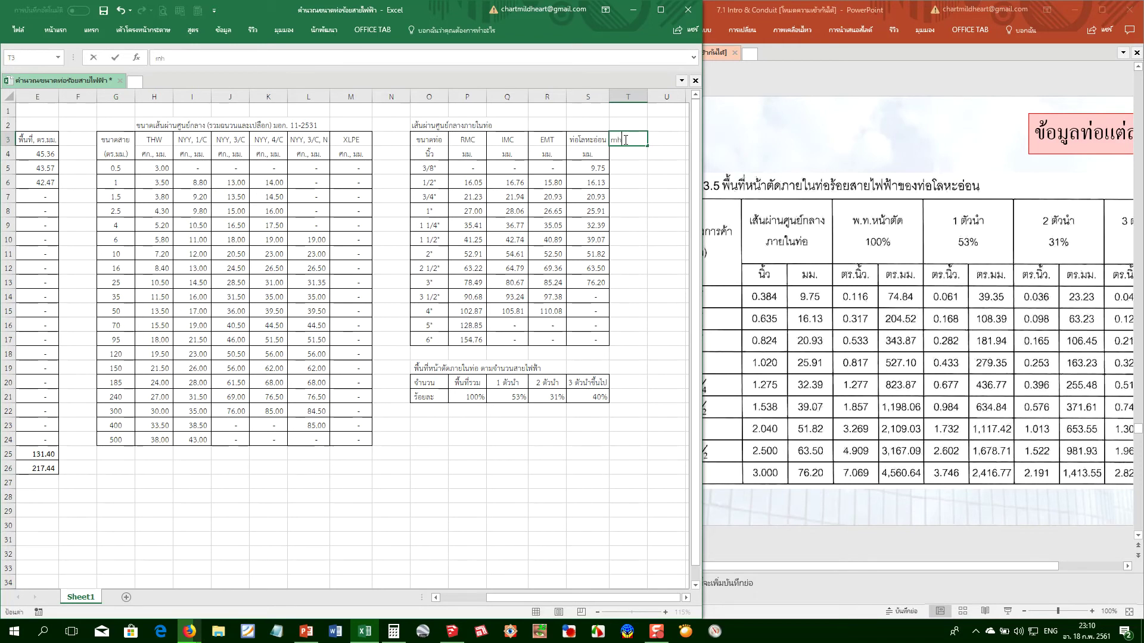
key(grave)
text(พื้น)
key(BackSpace)
key(BackSpace)
key(BackSpace)
key(BackSpace)
key(BackSpace)
text(พื้นที่หน้าตัด)
key(Return)
text(ตร.มม.)
key(Return)
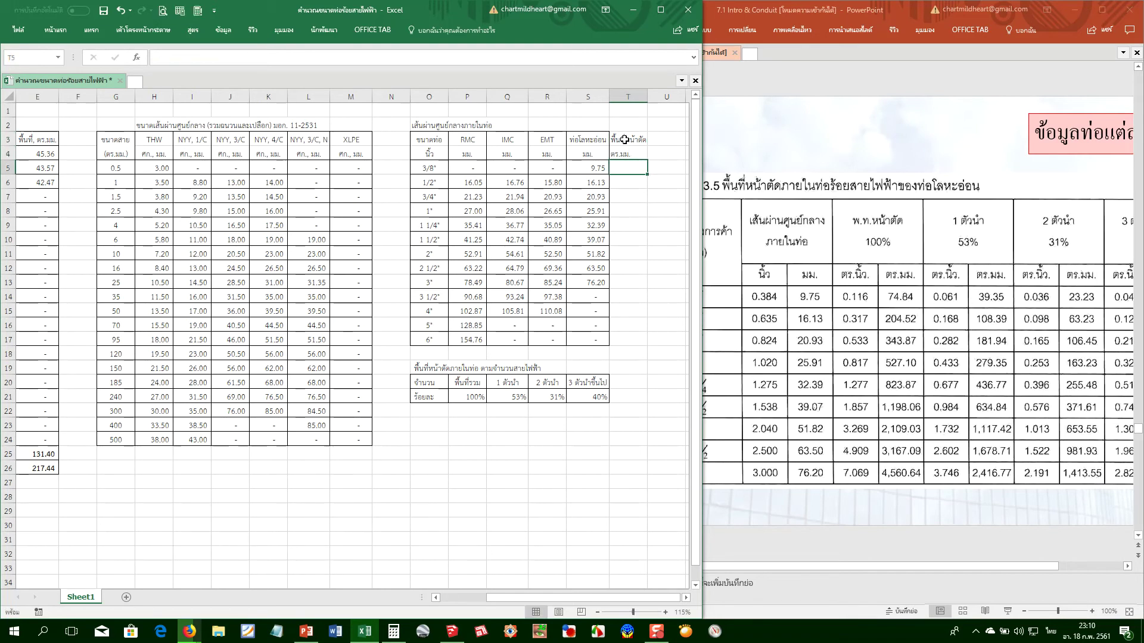
key(Up)
Rename the T3 heading to พื้นที่ท่อที่เลือก and autofit column T's width
click(624, 139)
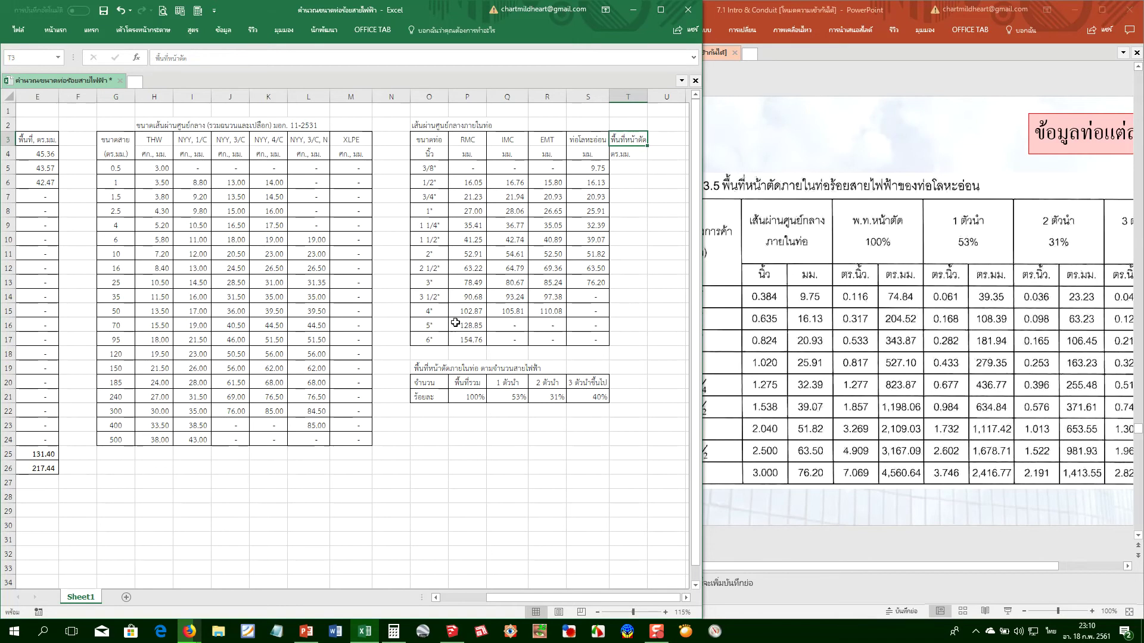
click(625, 155)
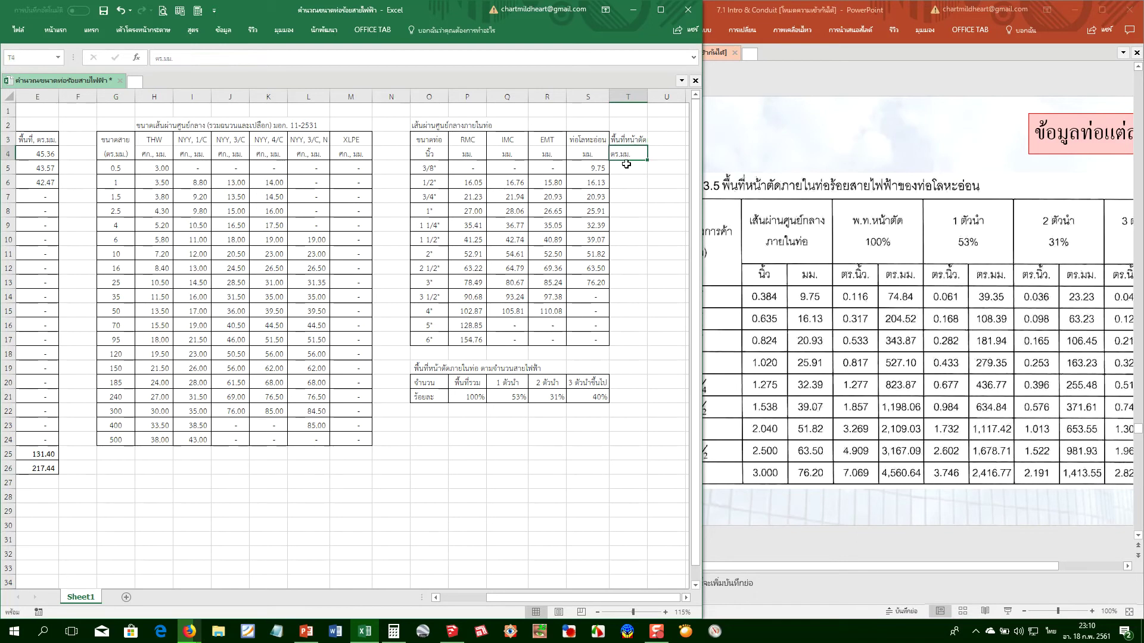
click(46, 469)
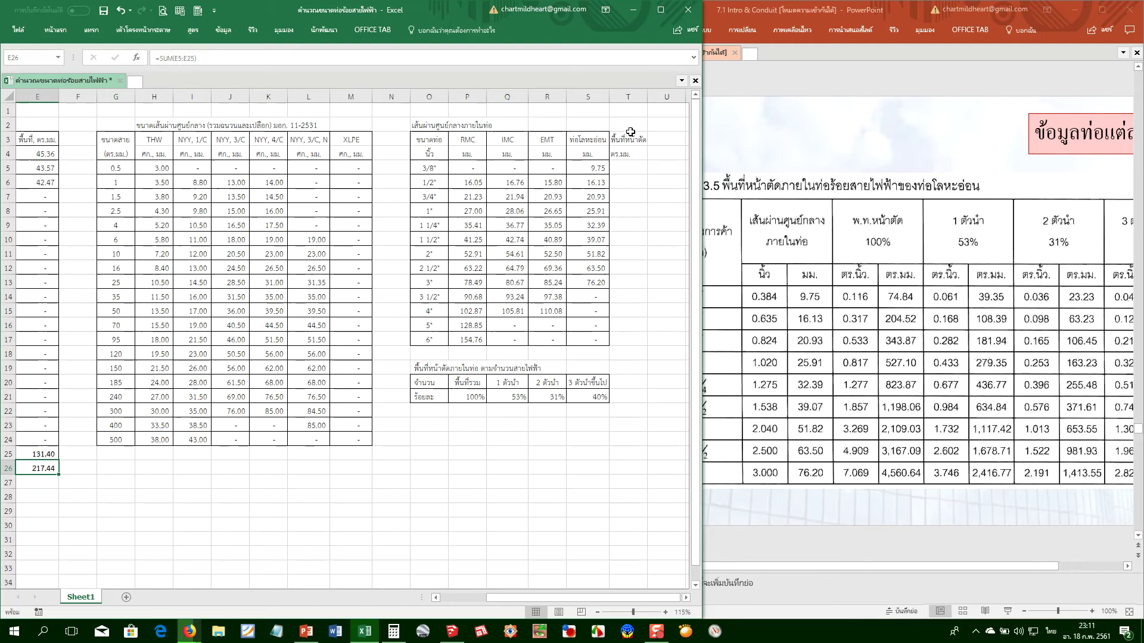
click(624, 150)
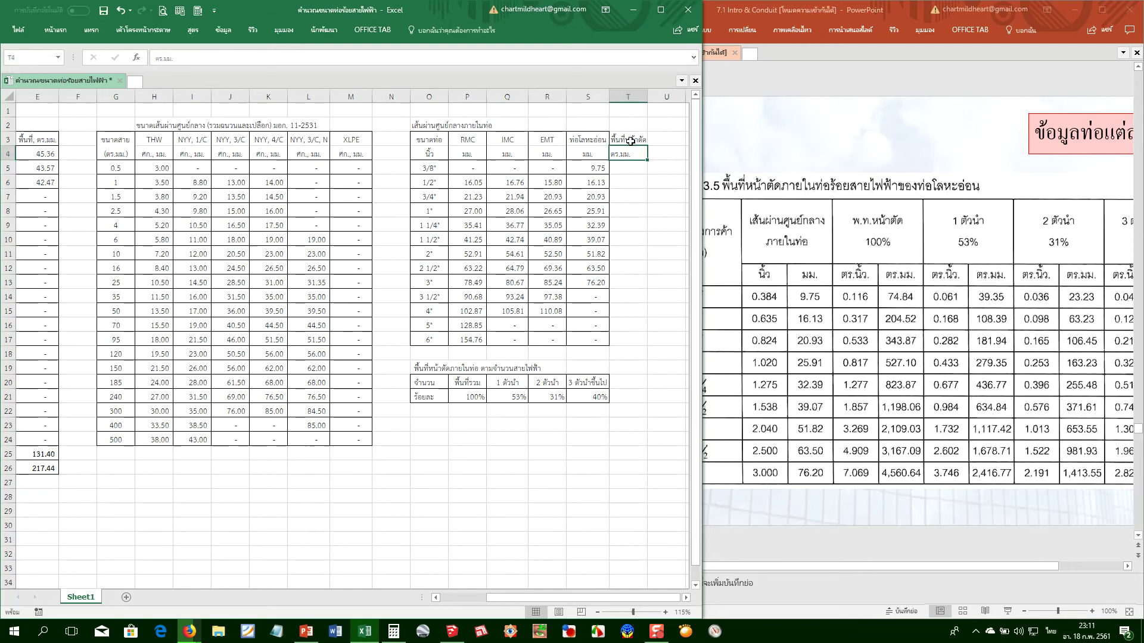
click(630, 141)
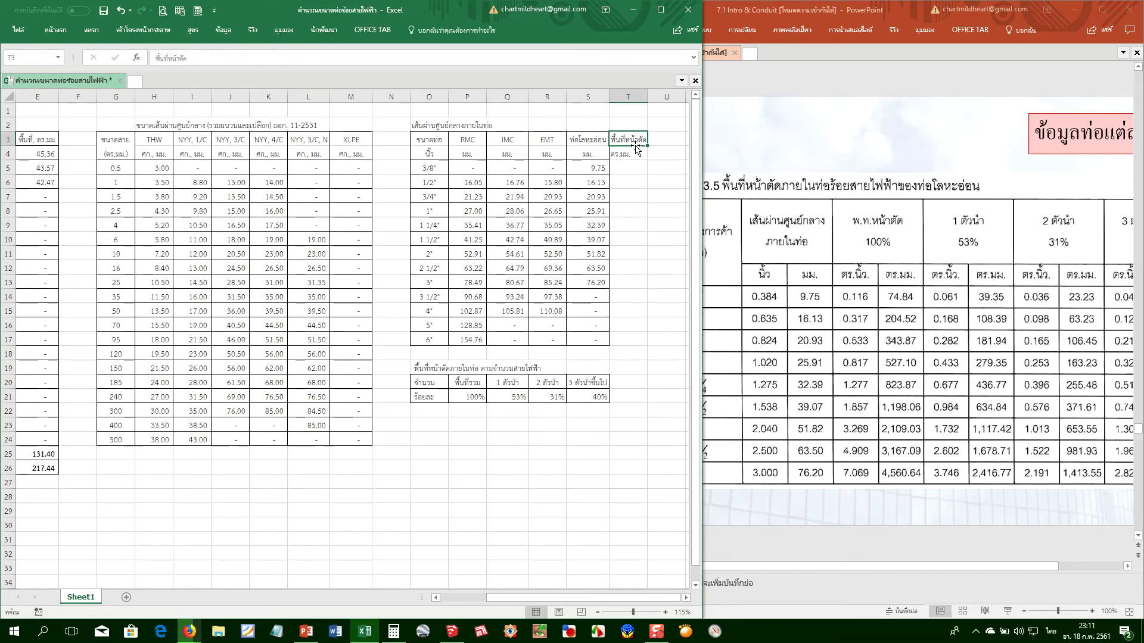
key(F2)
key(shift+Left)
key(shift+Left)
key(shift+Left)
key(shift+Left)
key(shift+Left)
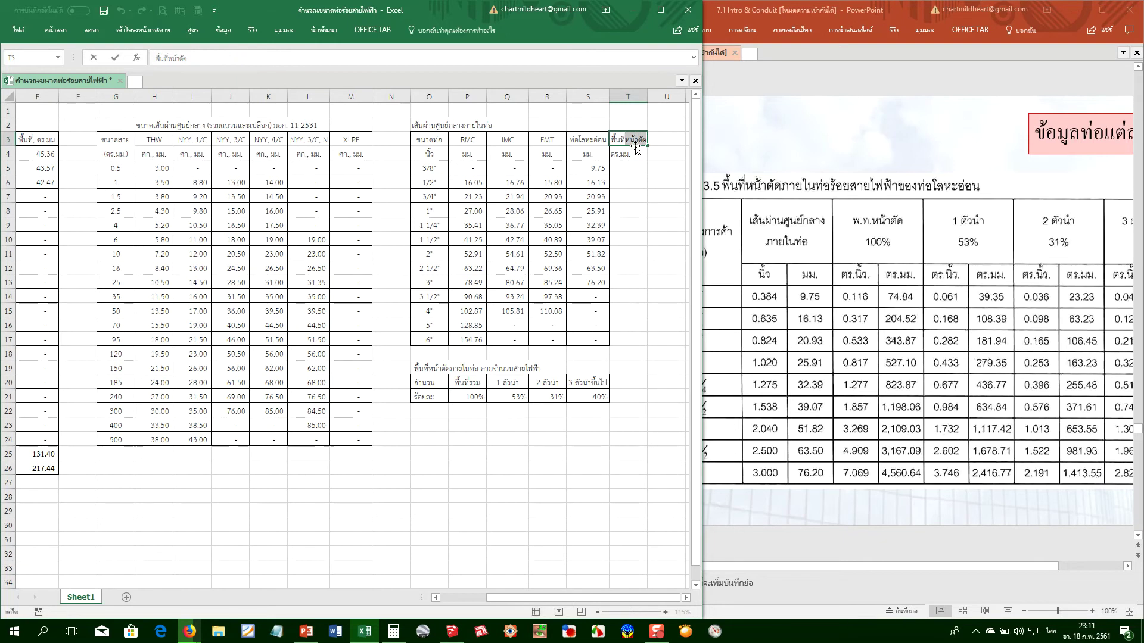
text(ท่อที่เลือก)
key(Return)
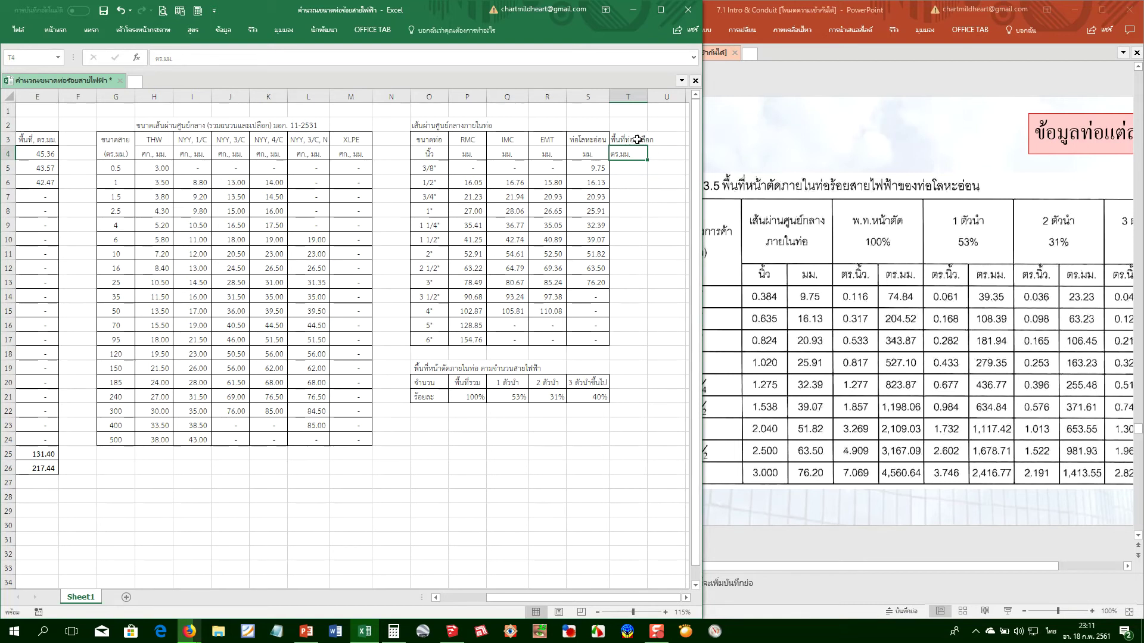
double_click(647, 96)
Copy the flexible conduit areas S5:S17 into T5:T17 (9.75 through 76.20)
drag(590, 168, 585, 333)
key(ctrl+c)
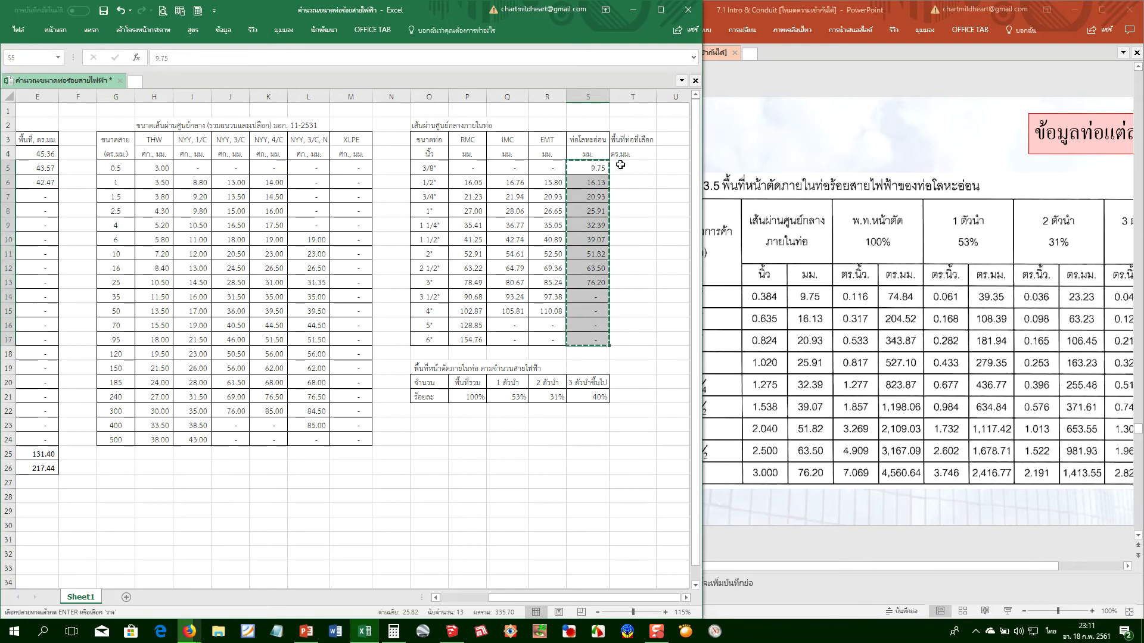
click(632, 164)
key(ctrl+v)
click(638, 165)
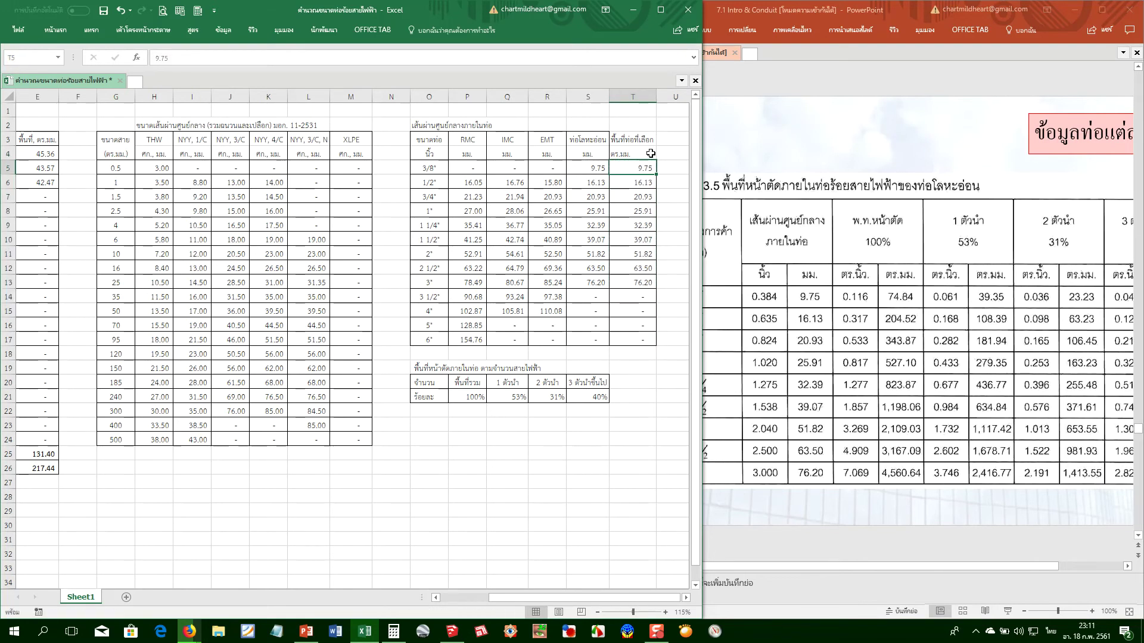
Centre the heading and unit label in T3:T4
drag(626, 138, 625, 157)
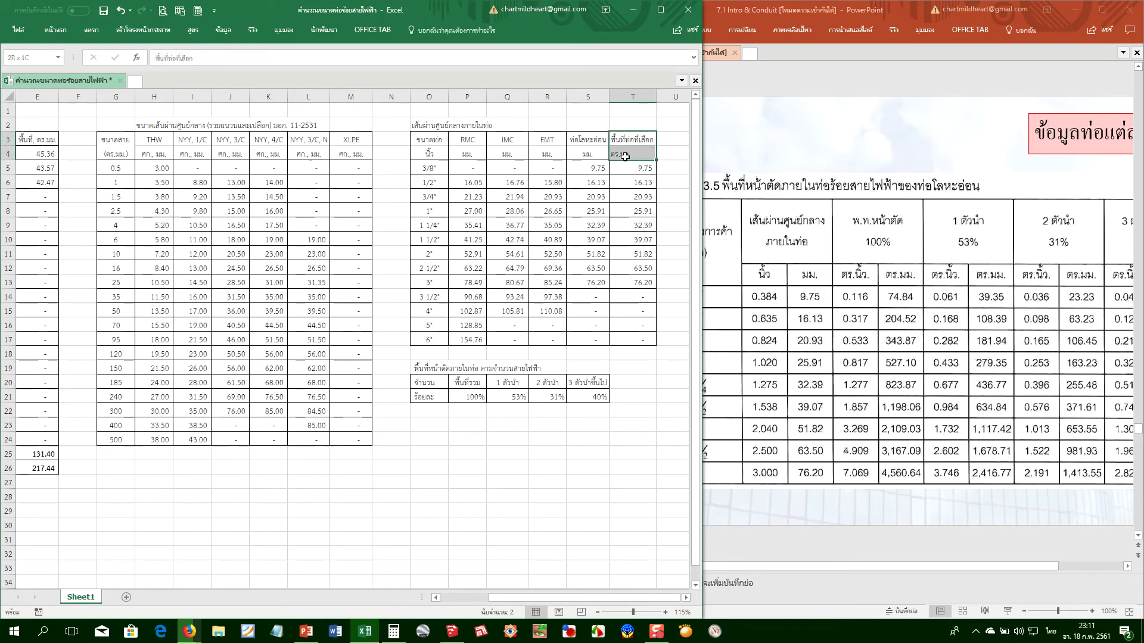
click(55, 30)
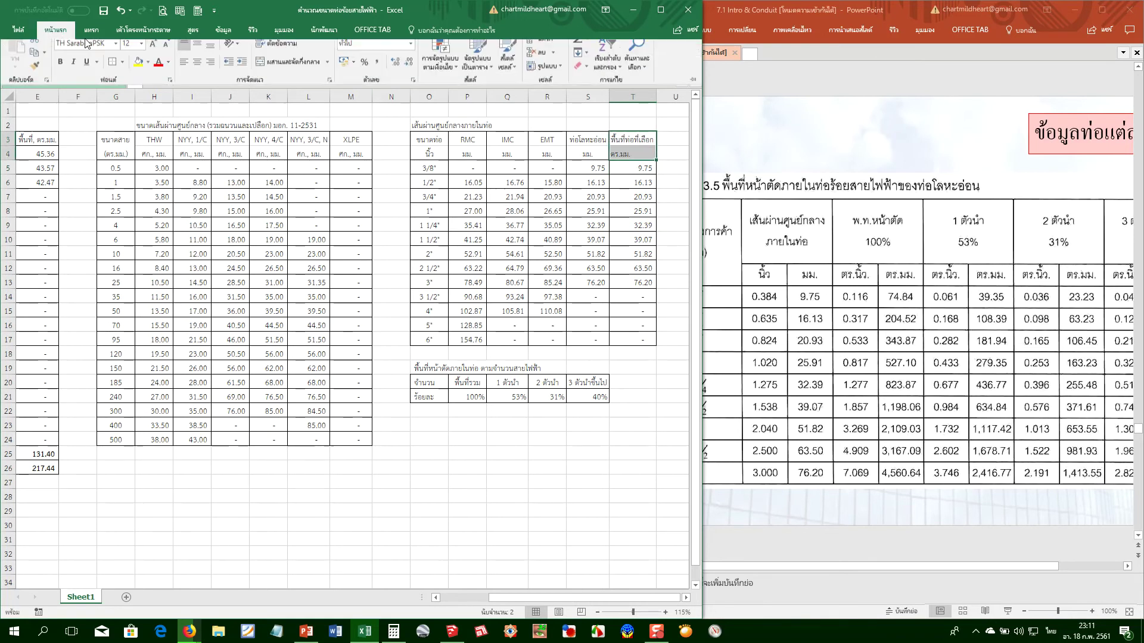
click(196, 71)
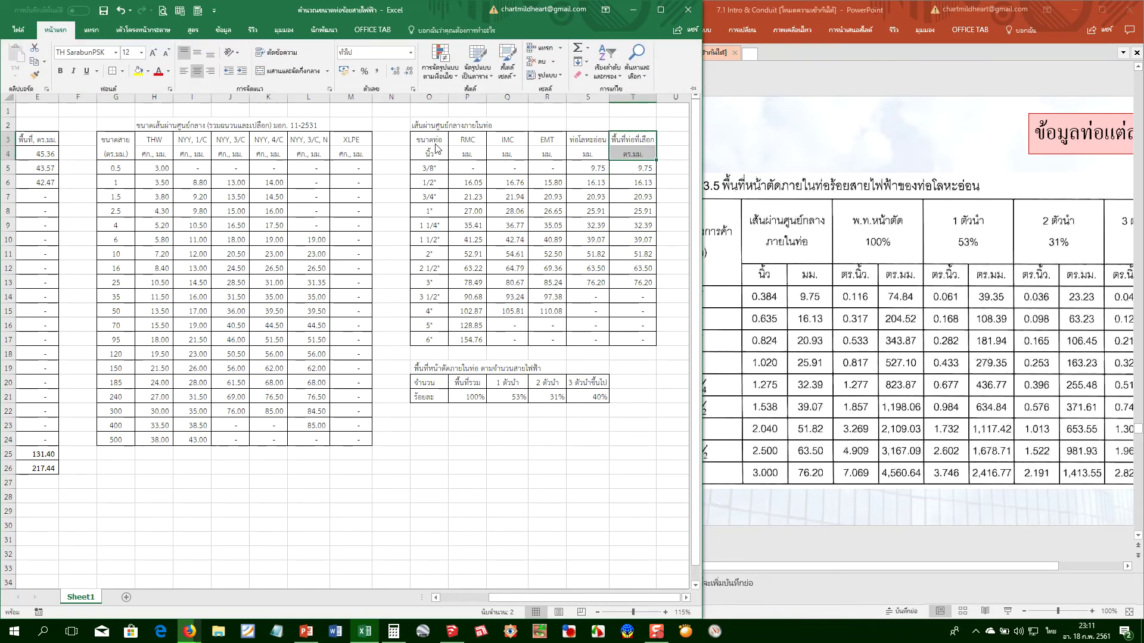
click(623, 140)
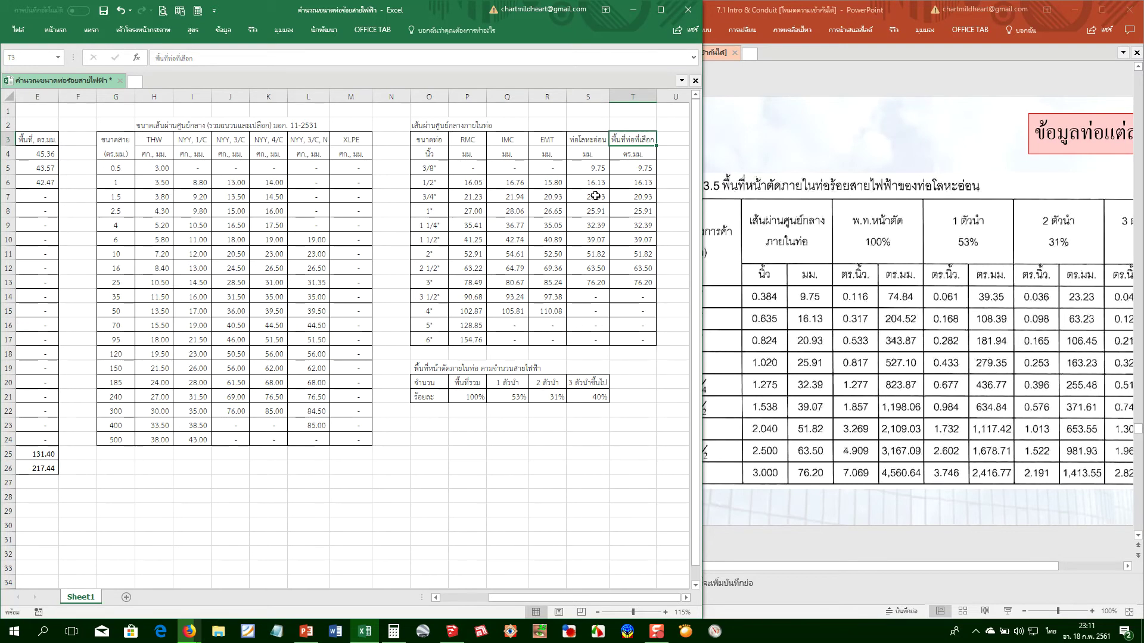
Select the conduit area table P5:S17
click(623, 171)
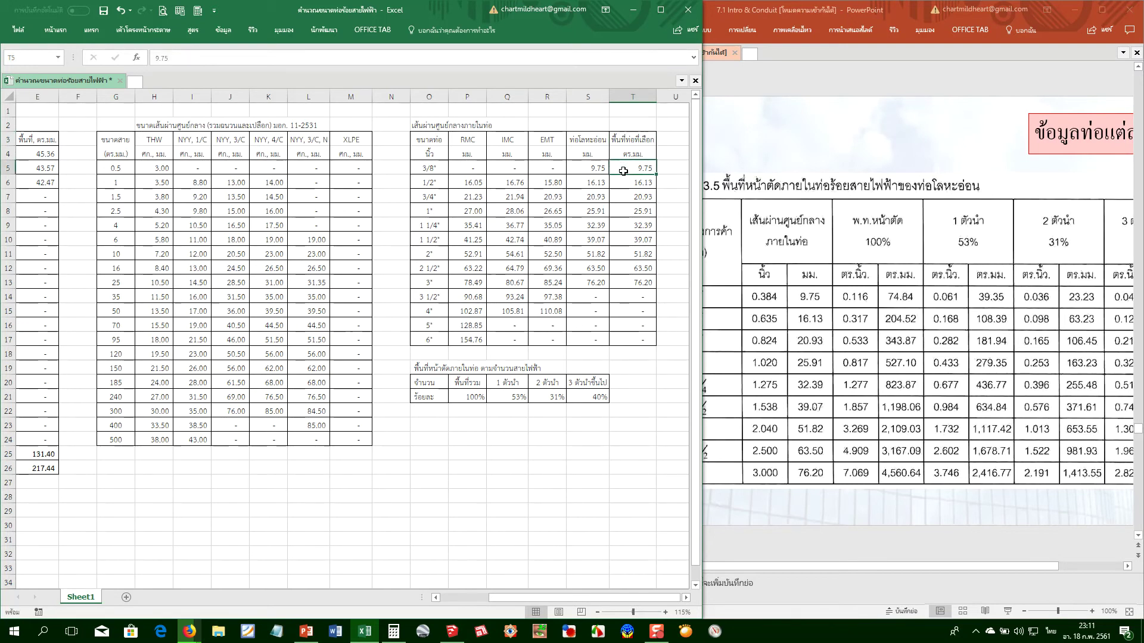
click(630, 156)
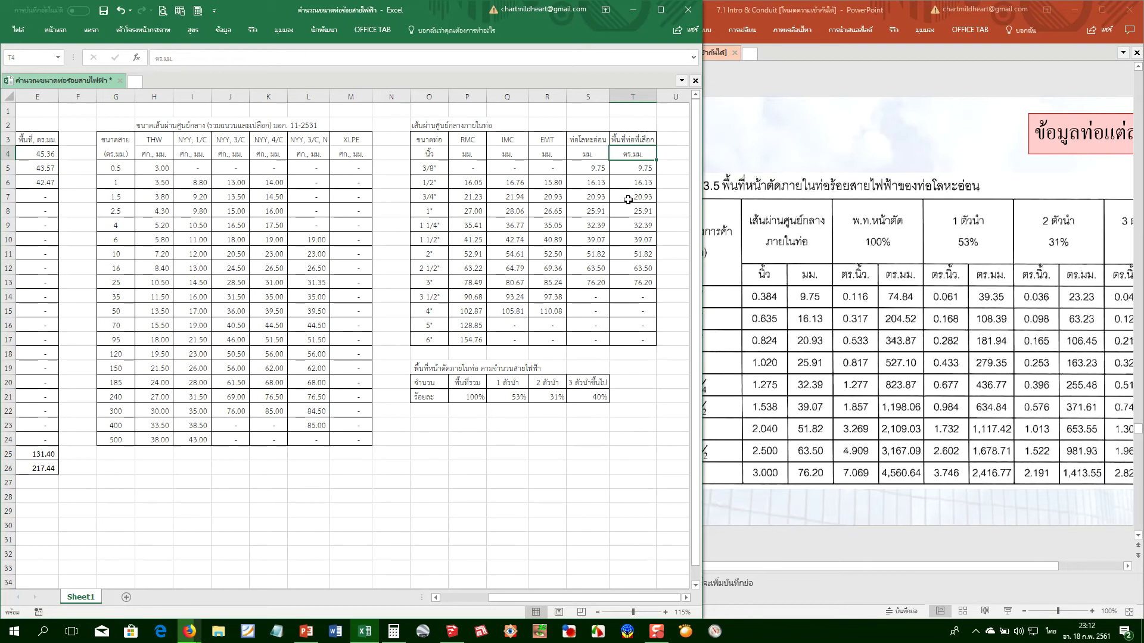
click(39, 464)
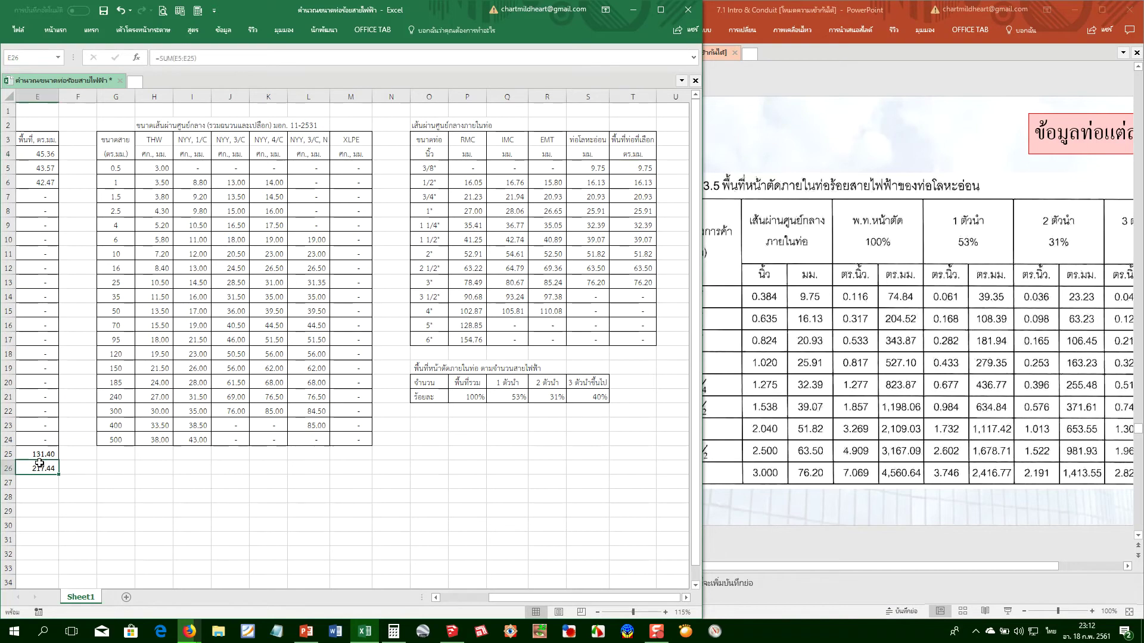
drag(463, 169, 603, 339)
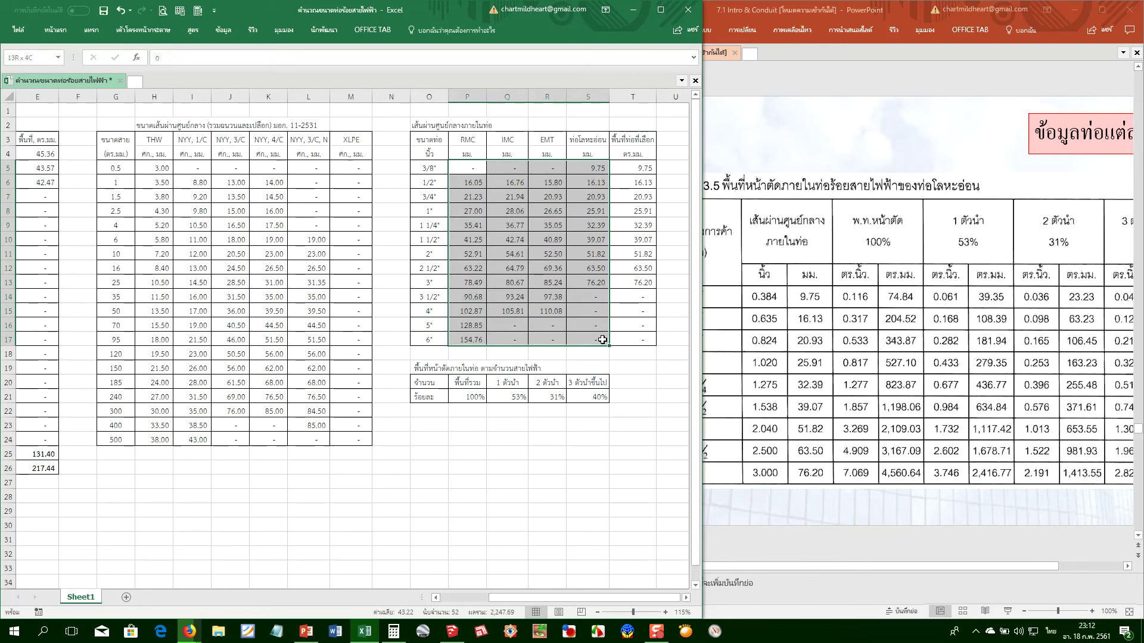
drag(602, 339, 602, 340)
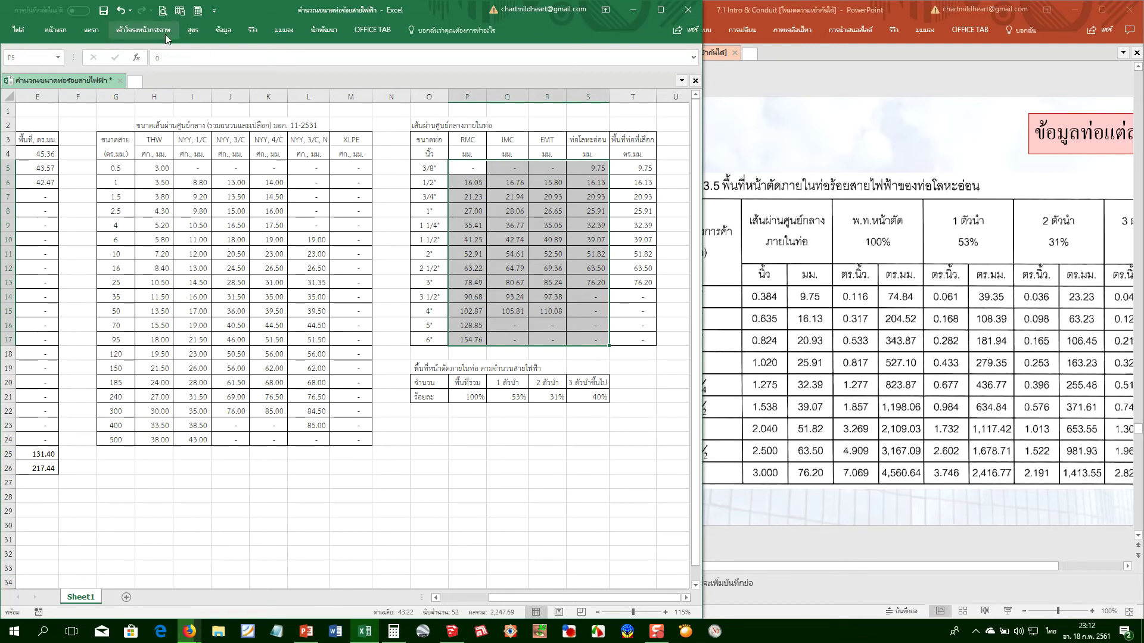
Start a new 'Use a formula' conditional formatting rule for the selected conduit areas
scroll(226, 35, up, 4)
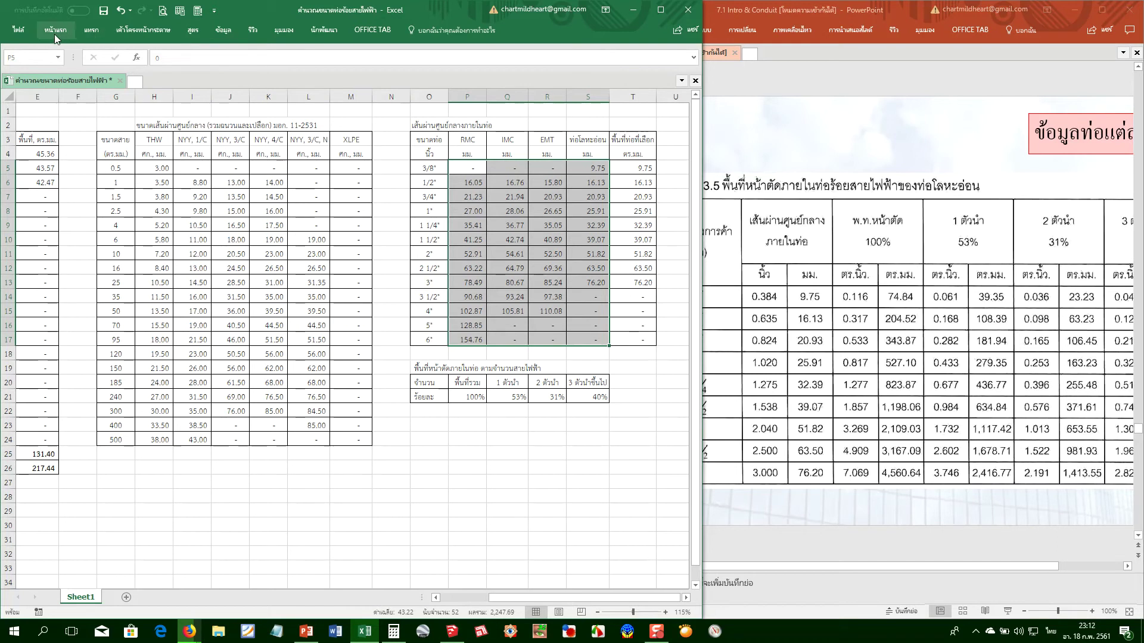
click(439, 62)
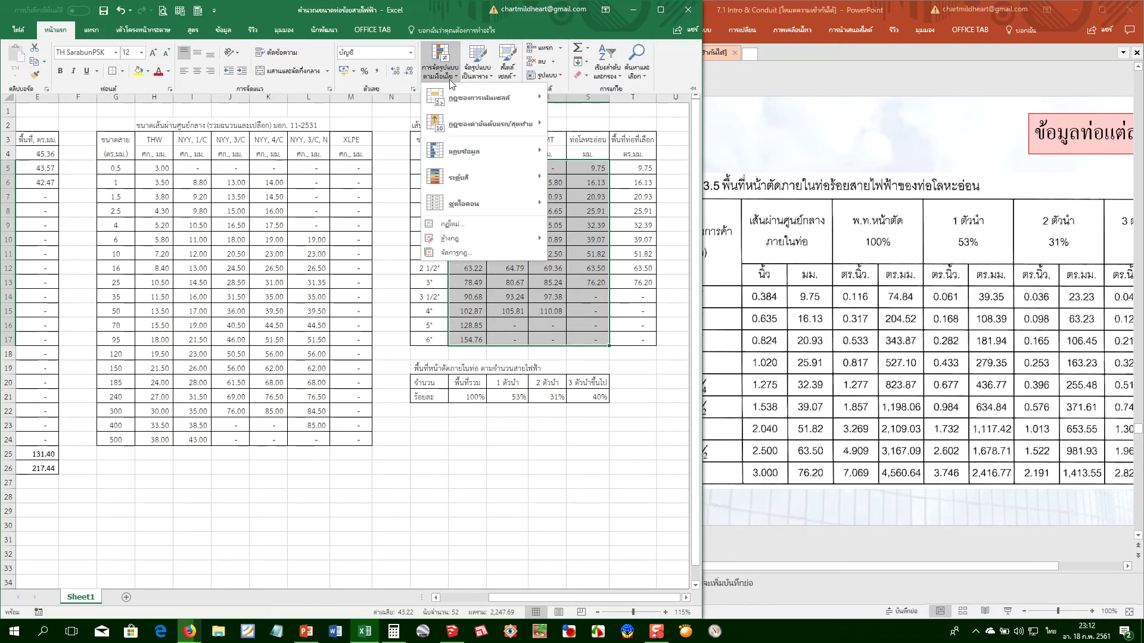
click(456, 253)
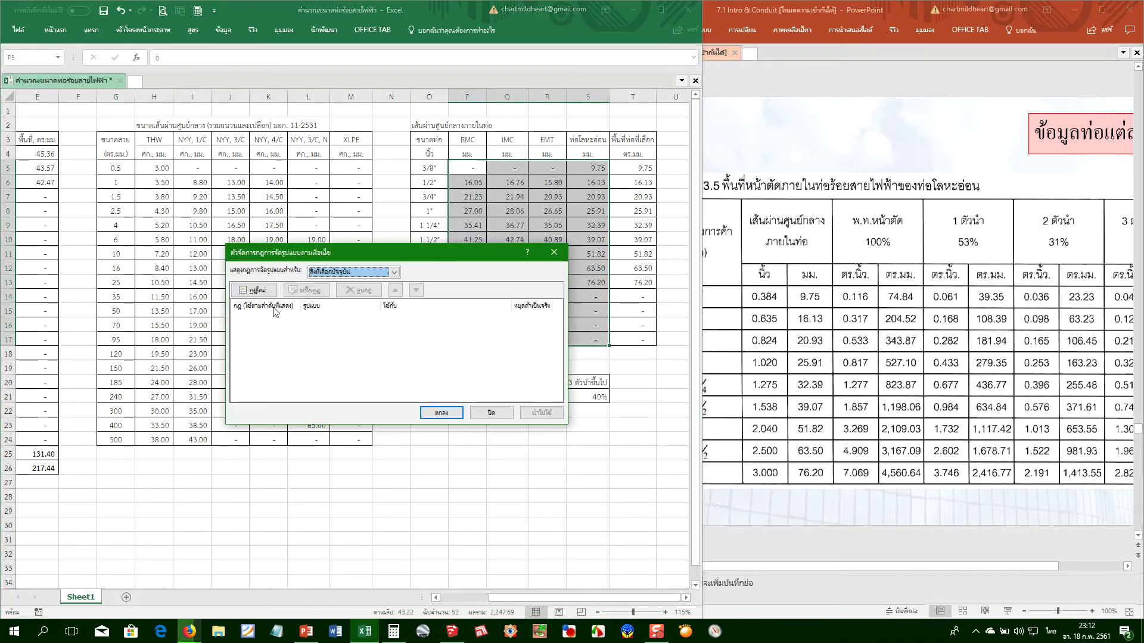
click(255, 290)
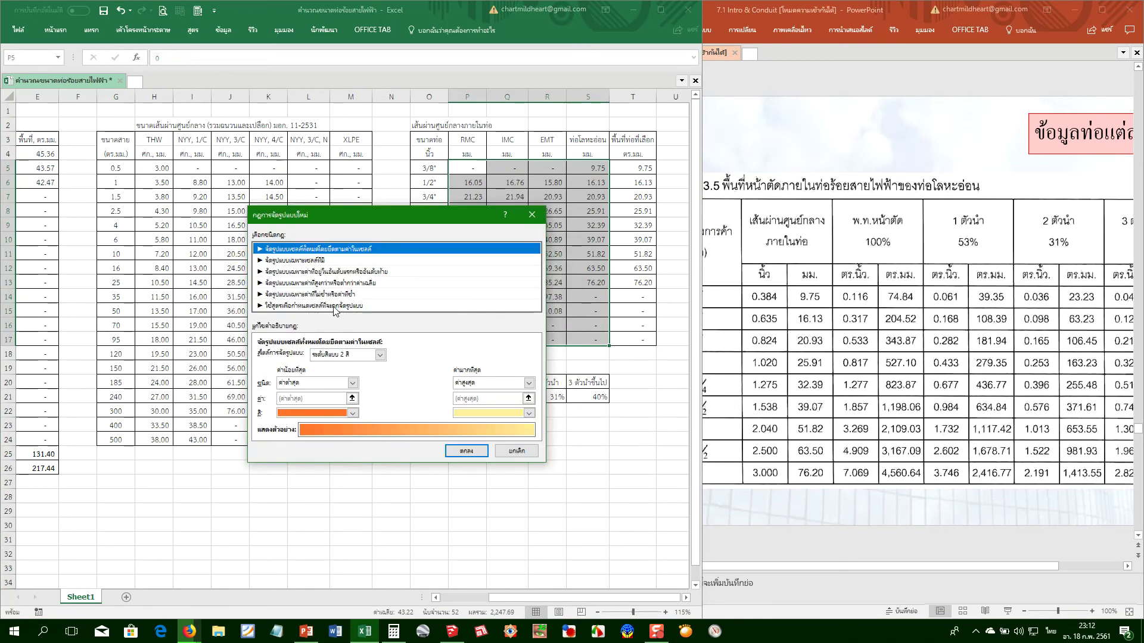
click(334, 306)
click(319, 357)
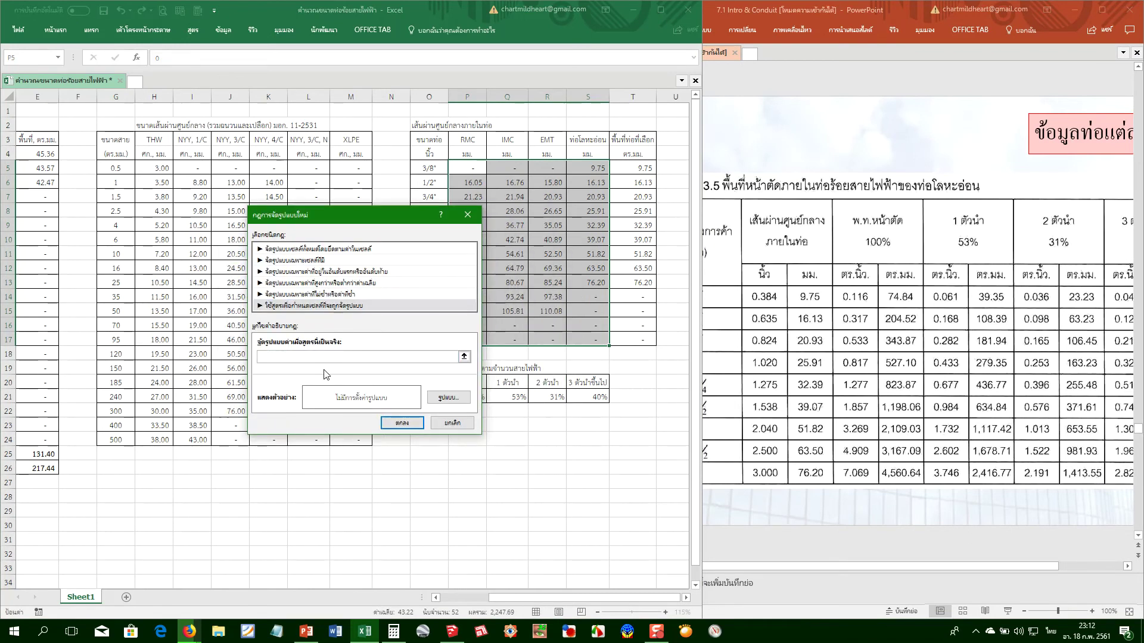
Enter the rule formula =$D$26=$P$3 by referencing D26 and the P3 heading
key(grave)
text(=)
mouse_move(43, 468)
mouse_down()
mouse_move(18, 468)
mouse_move(62, 469)
mouse_up()
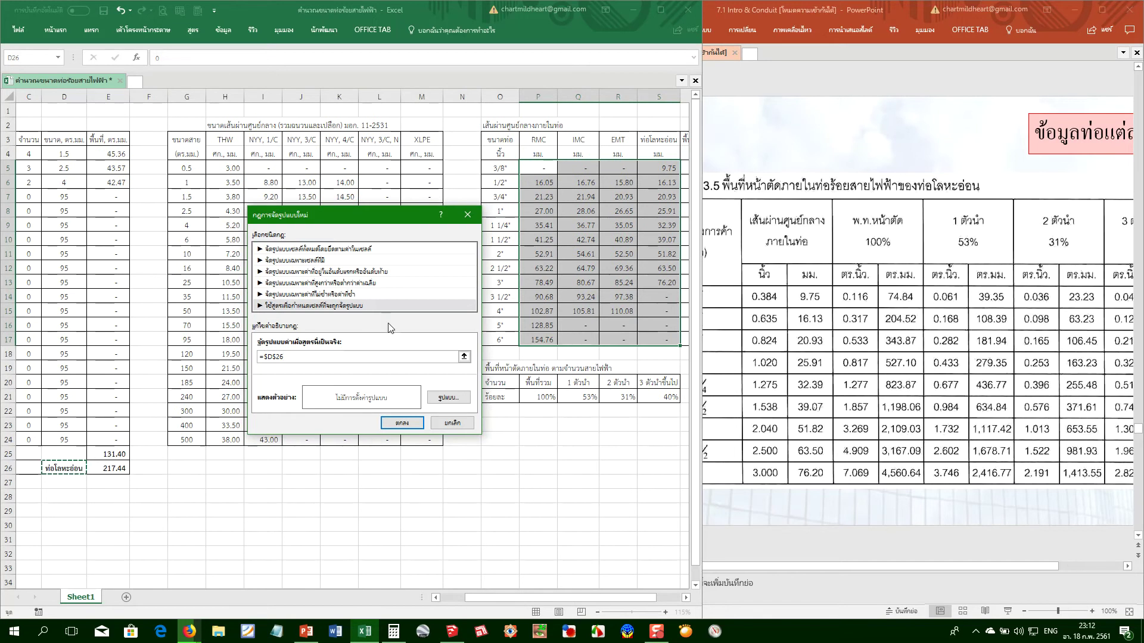
text(=)
click(539, 140)
Change the rule formula to =$D$26=P$3 and give it a bright green fill
click(290, 357)
key(BackSpace)
click(448, 398)
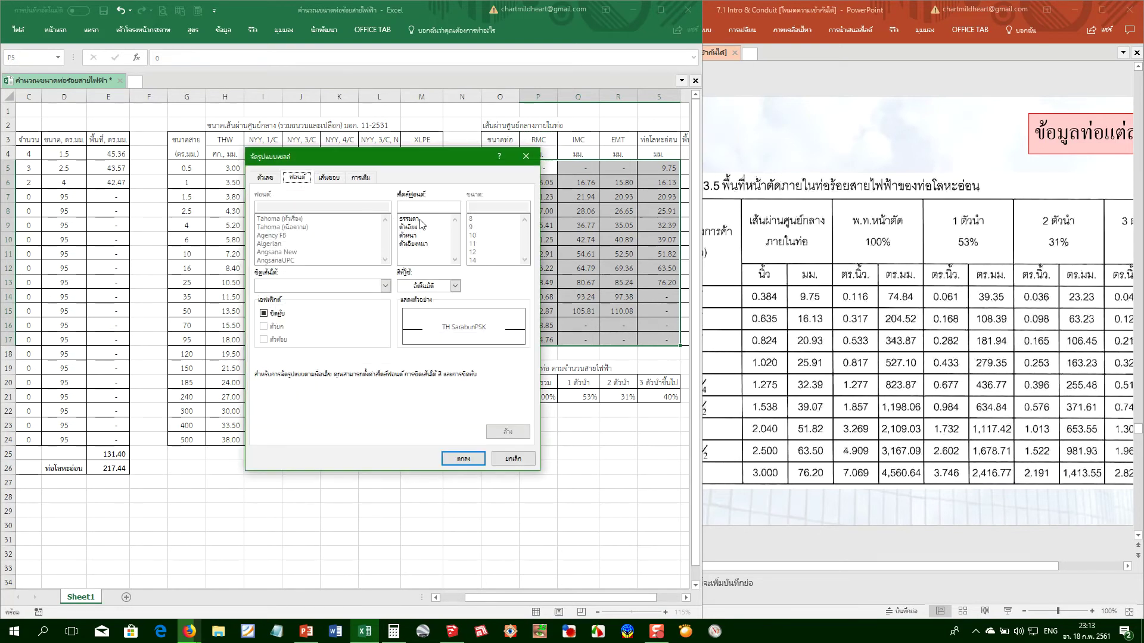
click(327, 178)
click(360, 178)
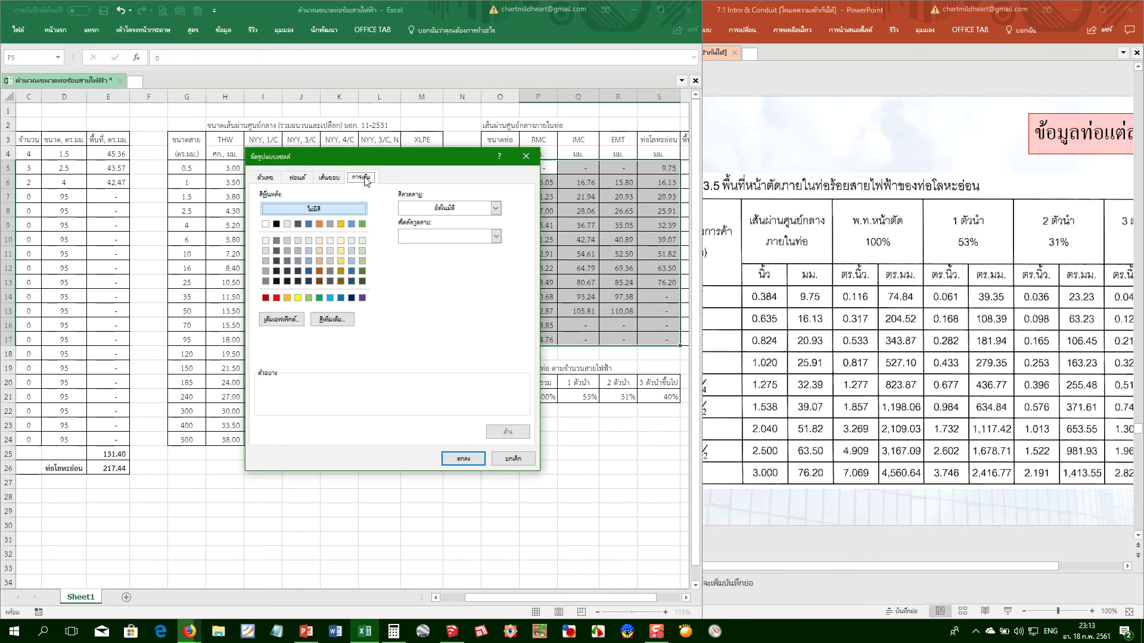
click(363, 261)
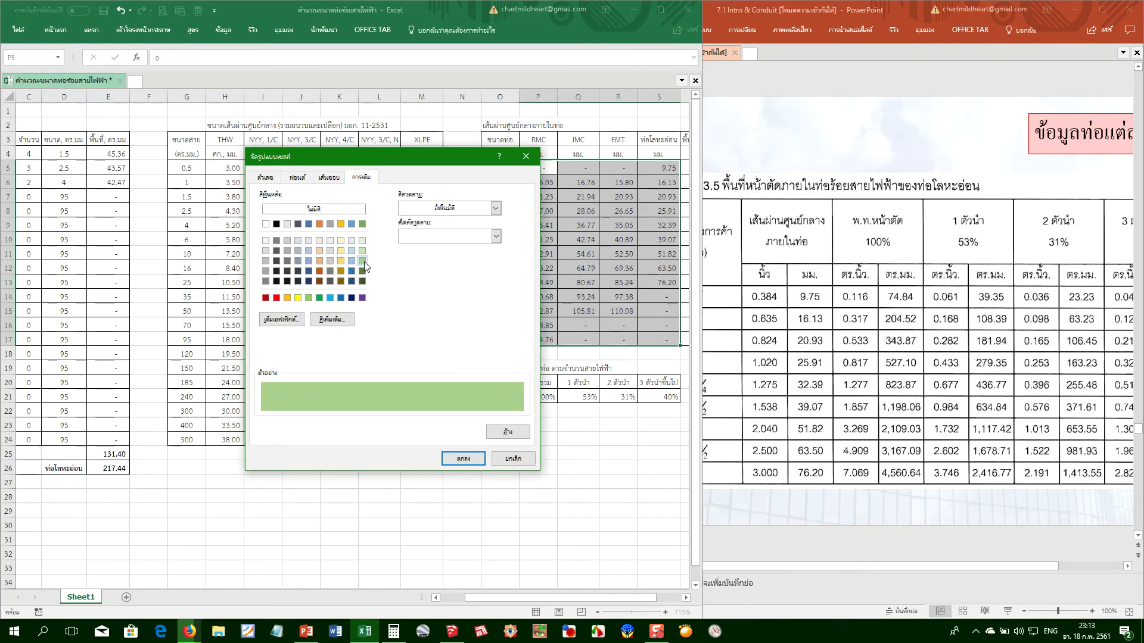
click(309, 299)
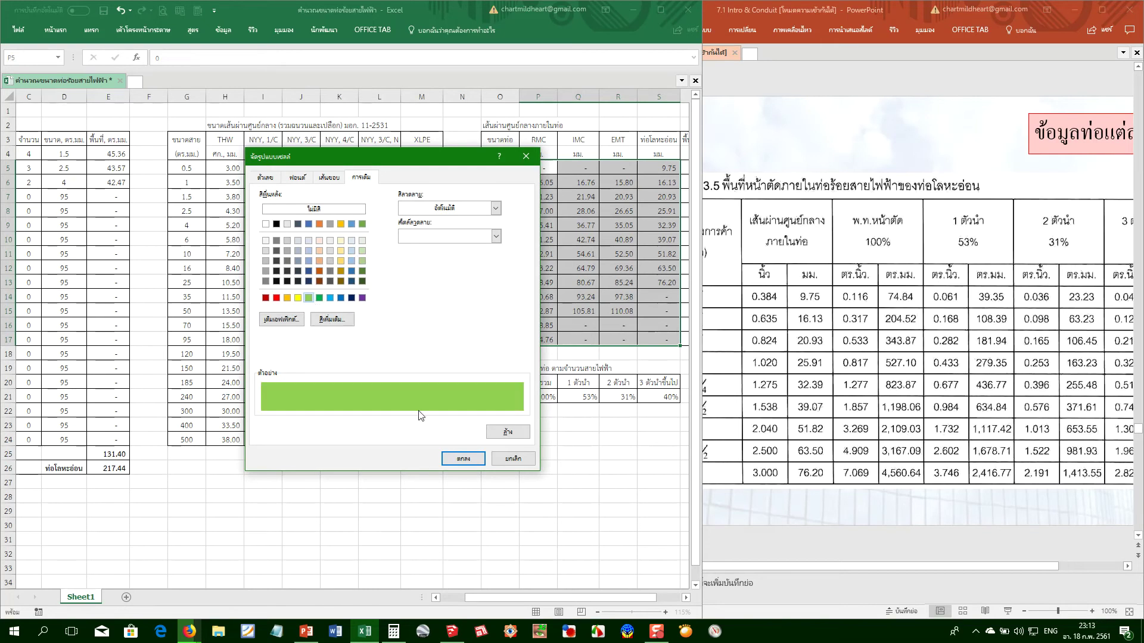
click(466, 460)
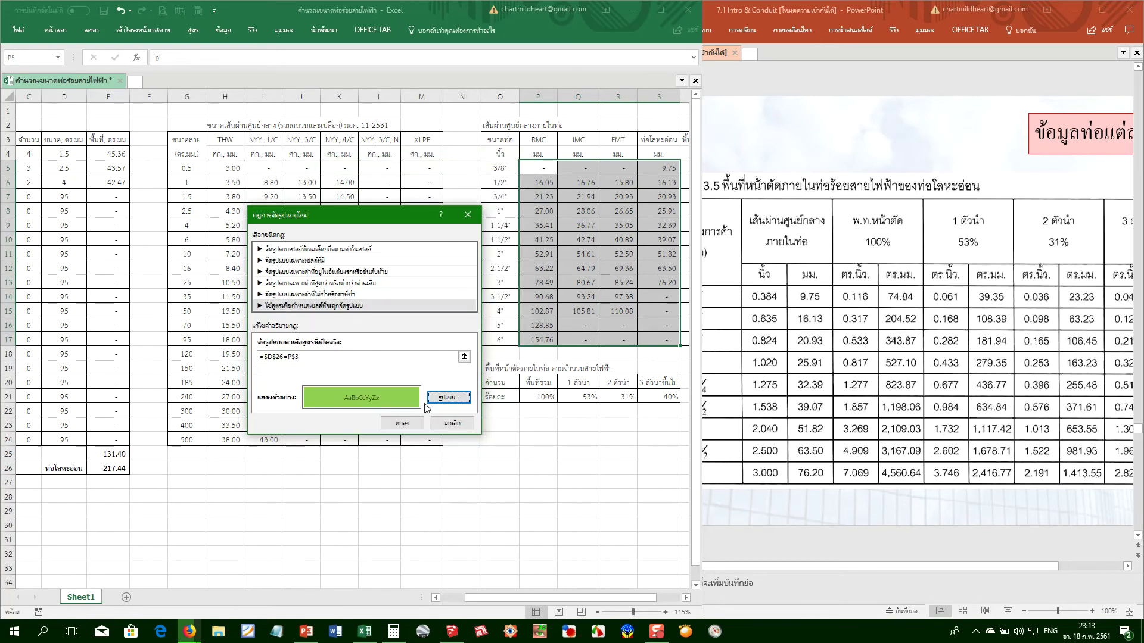
Save and apply the green highlighting rule to P5:S17
click(419, 425)
click(396, 424)
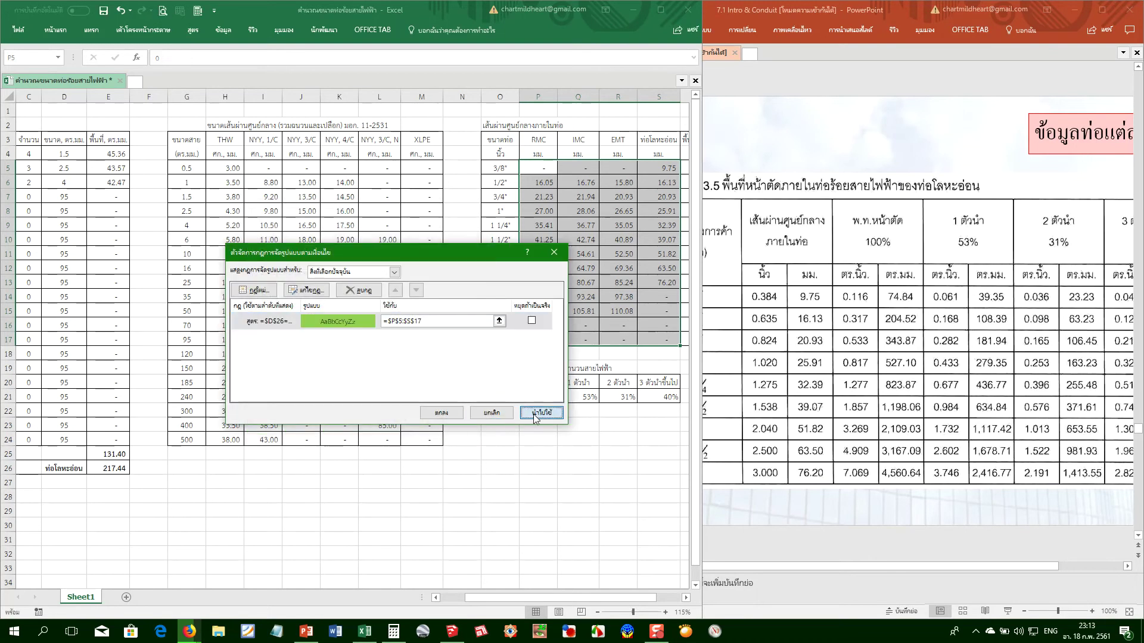
click(534, 414)
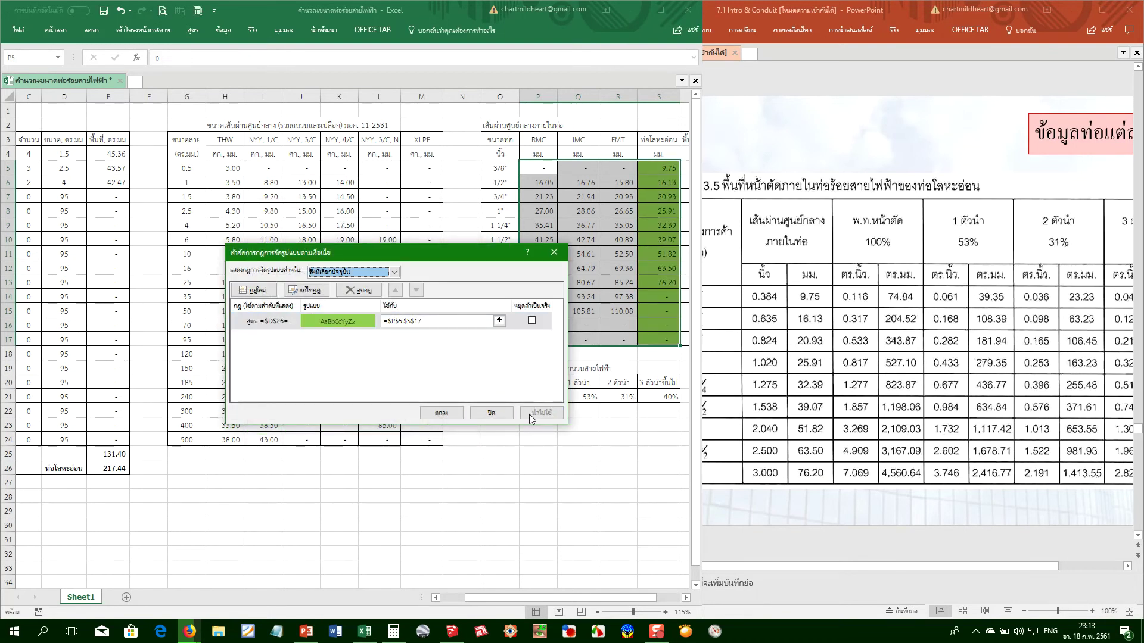
click(442, 412)
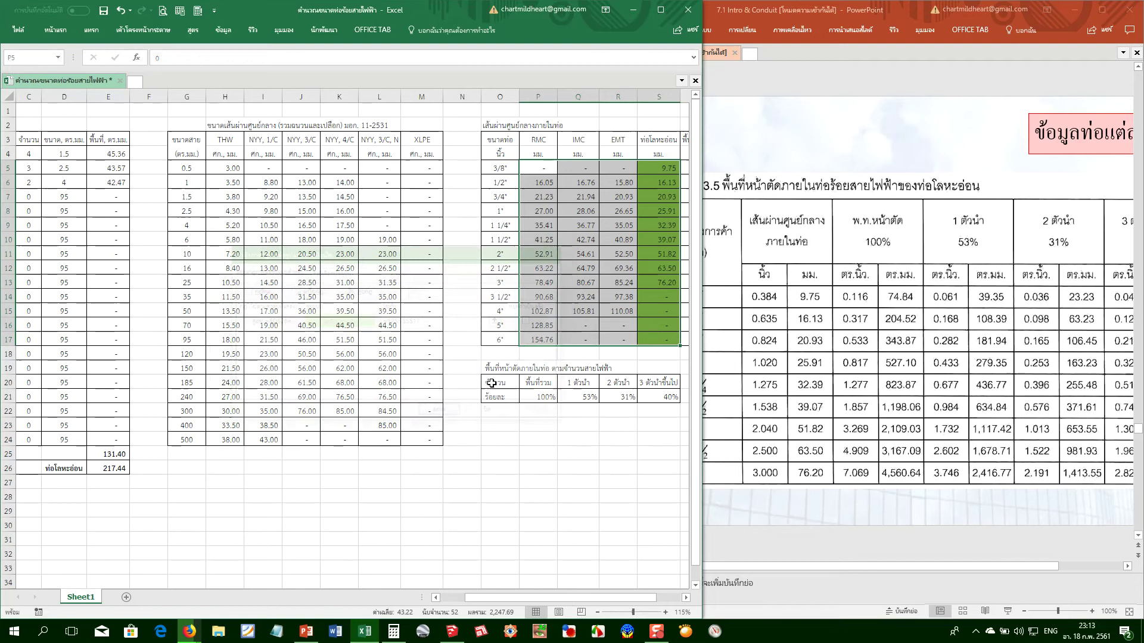
Choose IMC in the D26 dropdown so column Q turns green
click(66, 468)
click(92, 469)
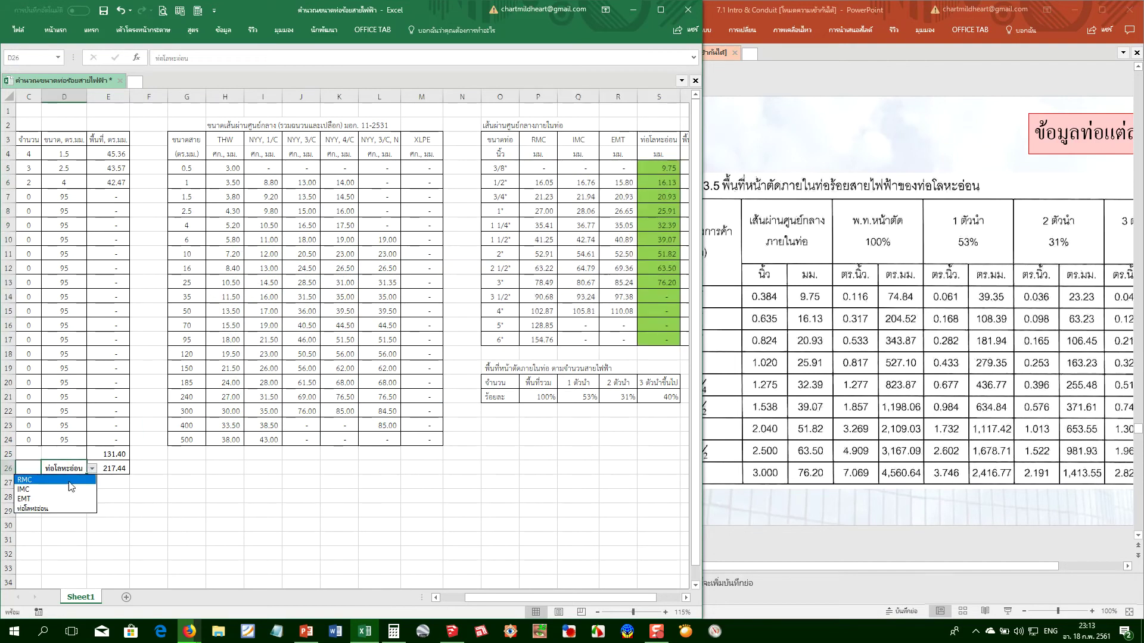
click(63, 489)
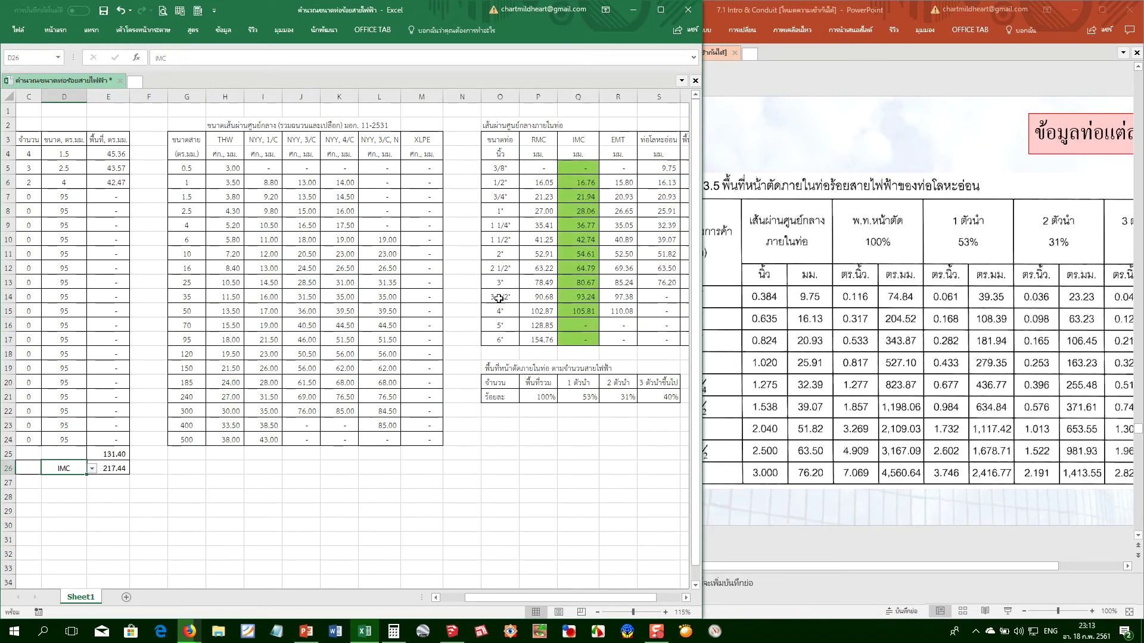
Begin a new formula with = in cell T5, replacing the copied 9.75
click(609, 233)
key(Right)
scroll(603, 232, right, 3)
click(589, 174)
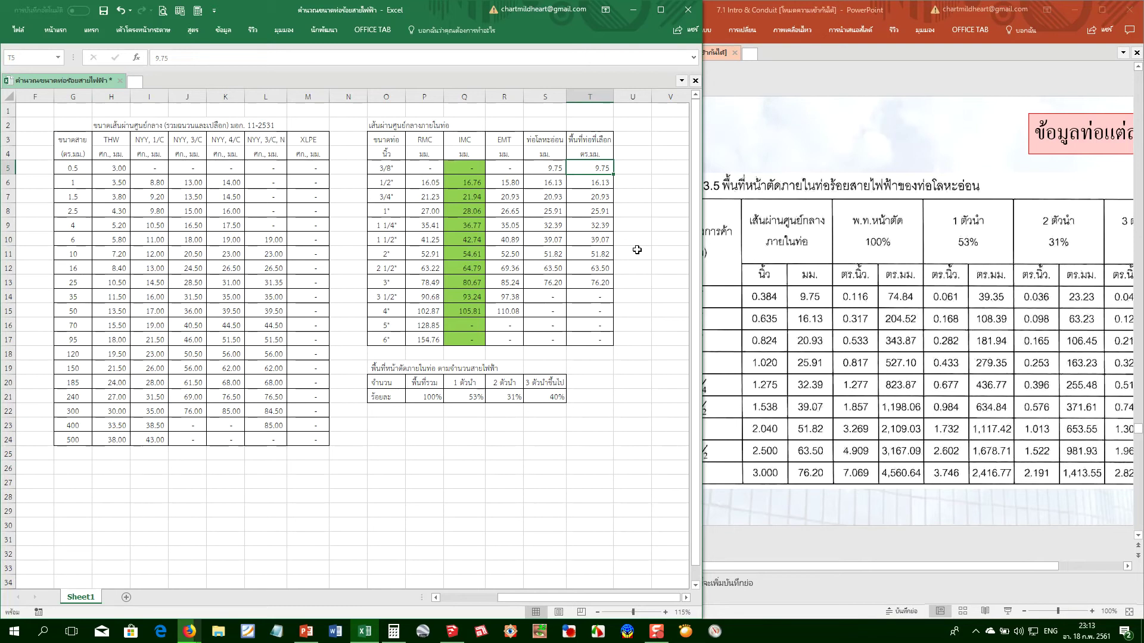
text(=)
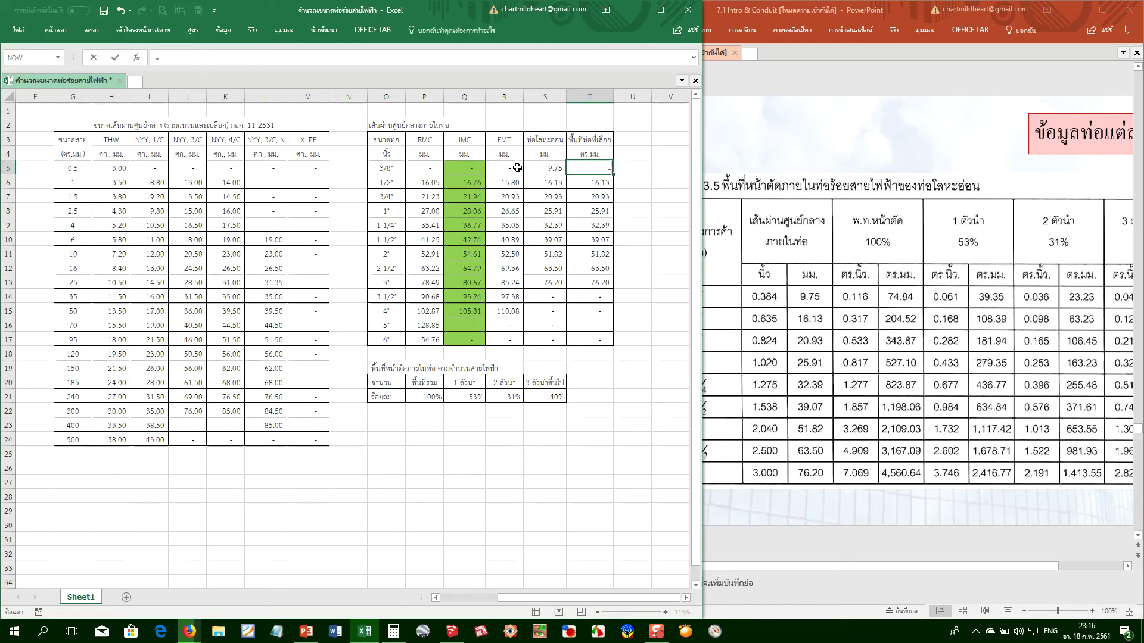
text(index()
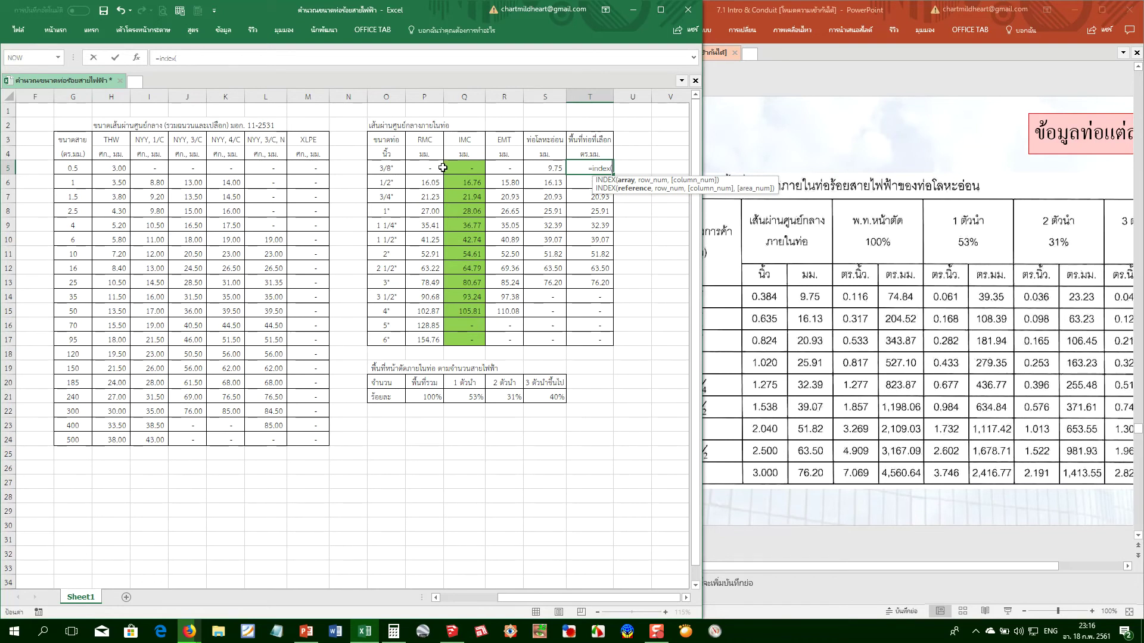
Drop the =index( attempt over P3:S17 and start =match( in T5 instead
drag(423, 140, 550, 338)
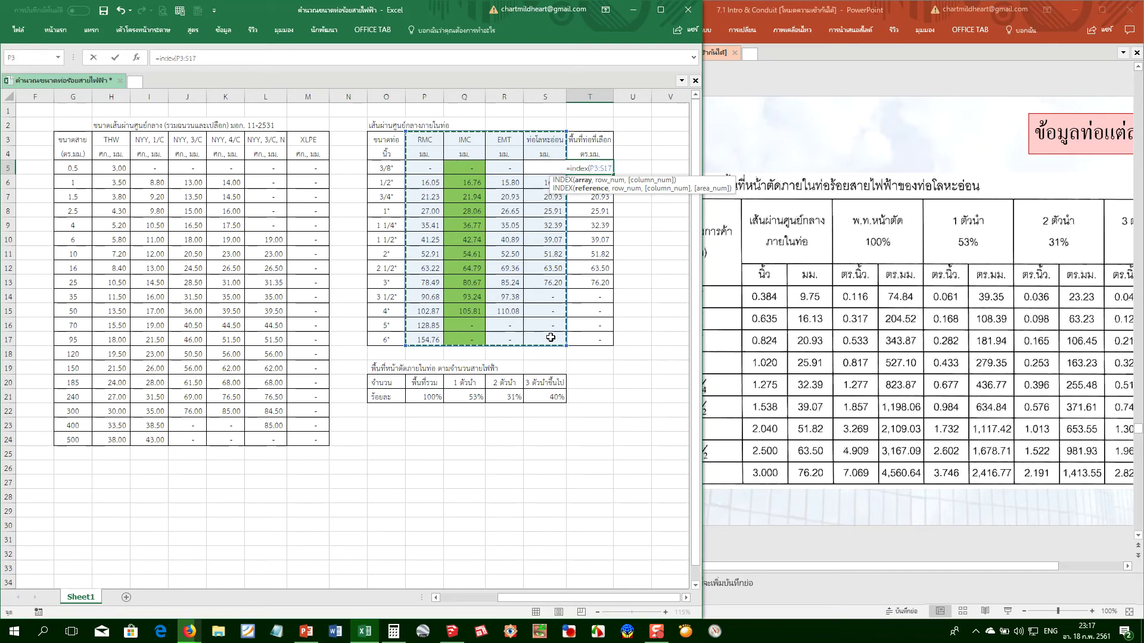
text(,)
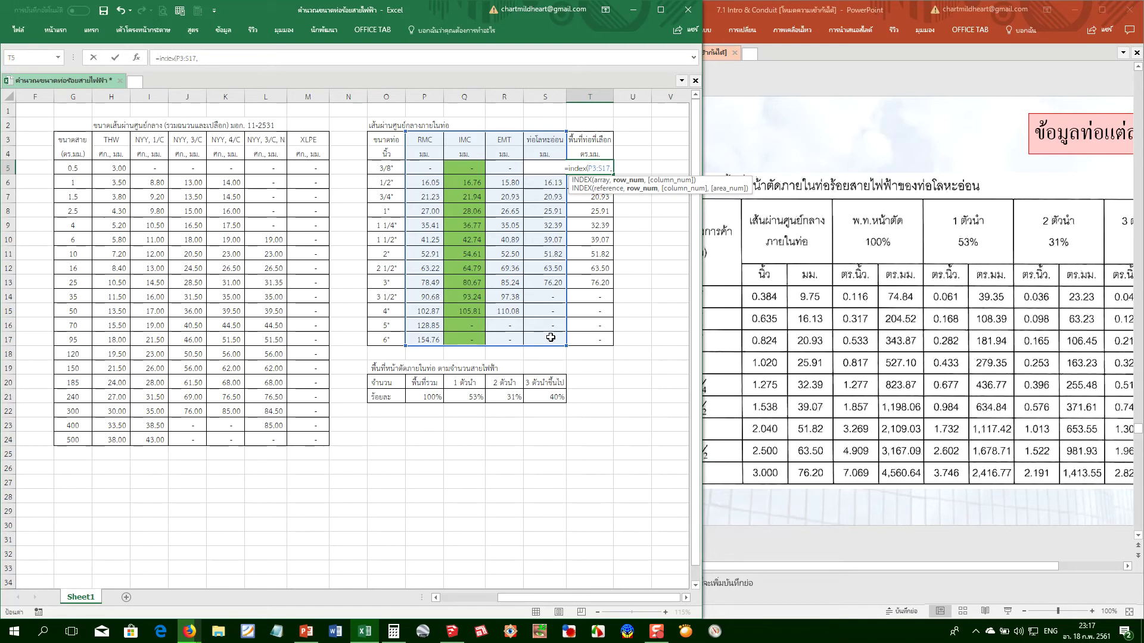
key(BackSpace)
key(BackSpace)
key(BackSpace)
key(BackSpace)
key(BackSpace)
key(BackSpace)
key(BackSpace)
key(BackSpace)
key(BackSpace)
key(BackSpace)
key(BackSpace)
key(BackSpace)
key(BackSpace)
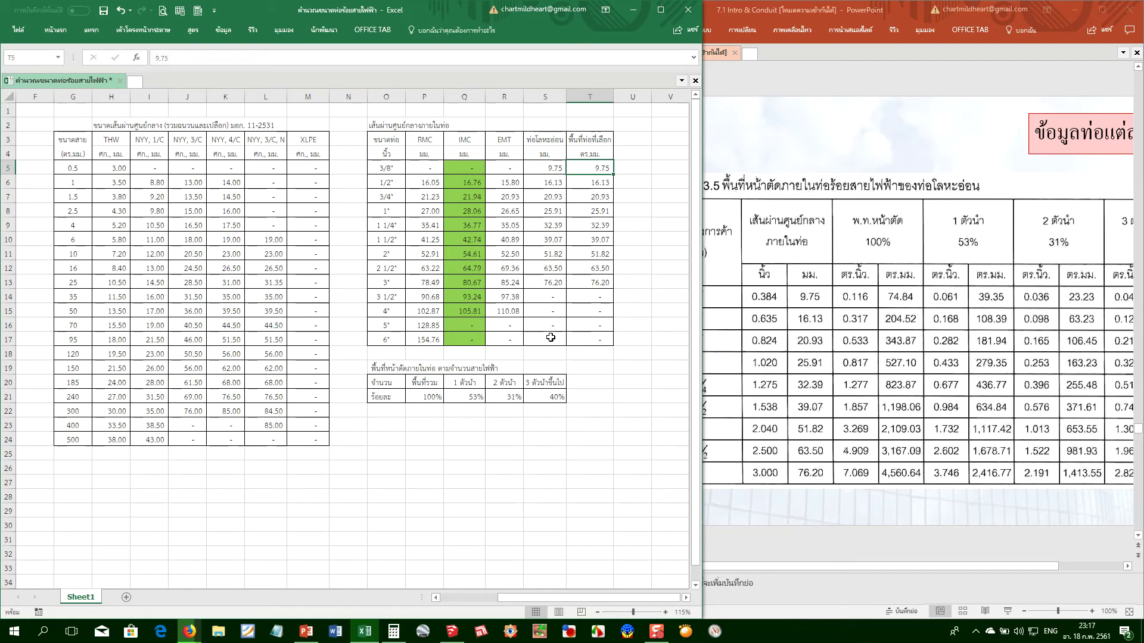
text(match()
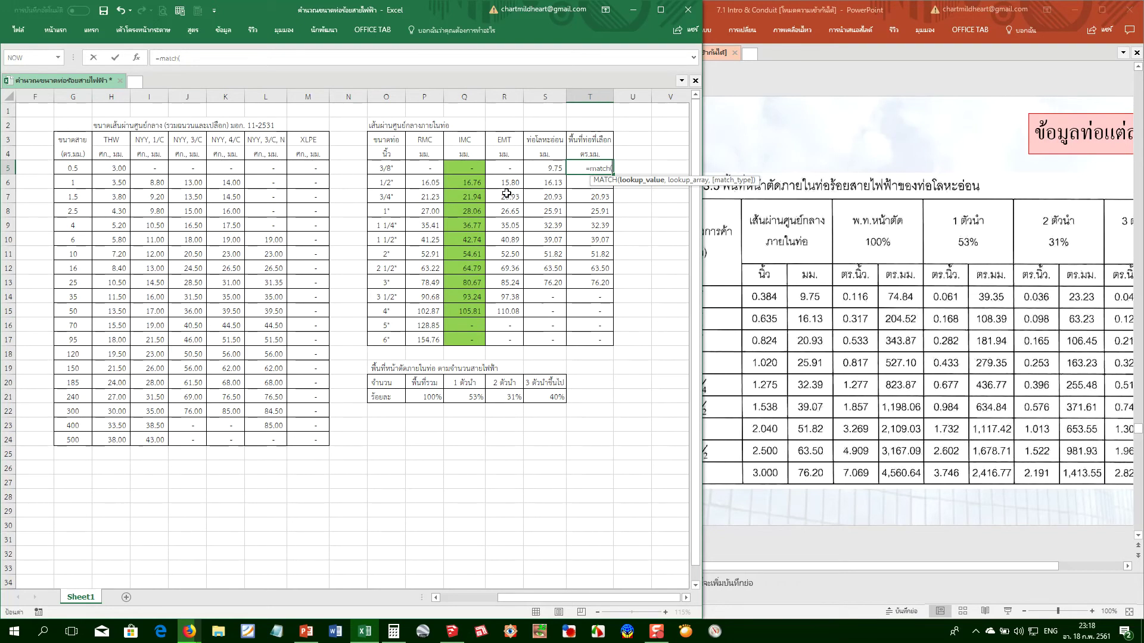
Complete =MATCH($D$26,ประเภทท่อ,0) in T5, returning 2 for IMC, then reopen it for editing
click(79, 447)
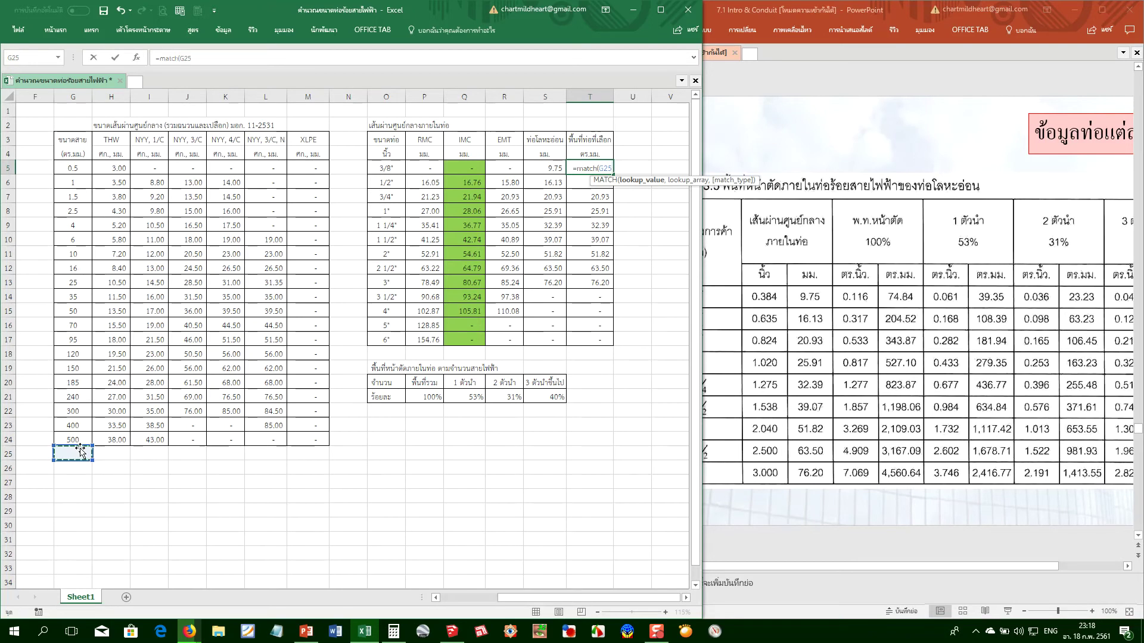
key(Left)
key(Left)
key(Left)
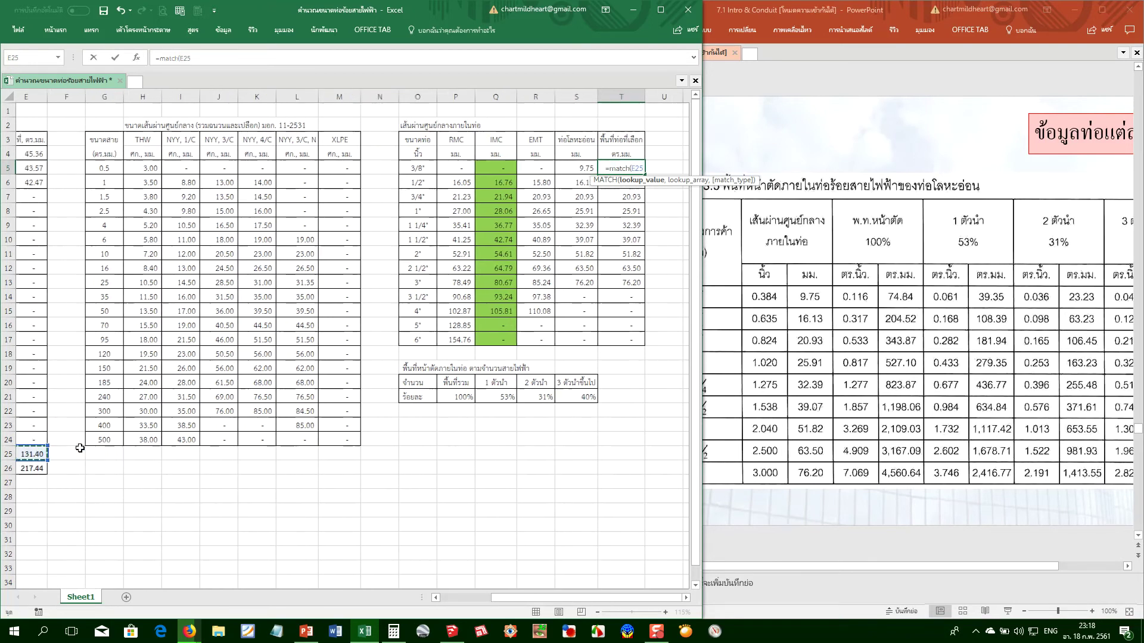
key(Down)
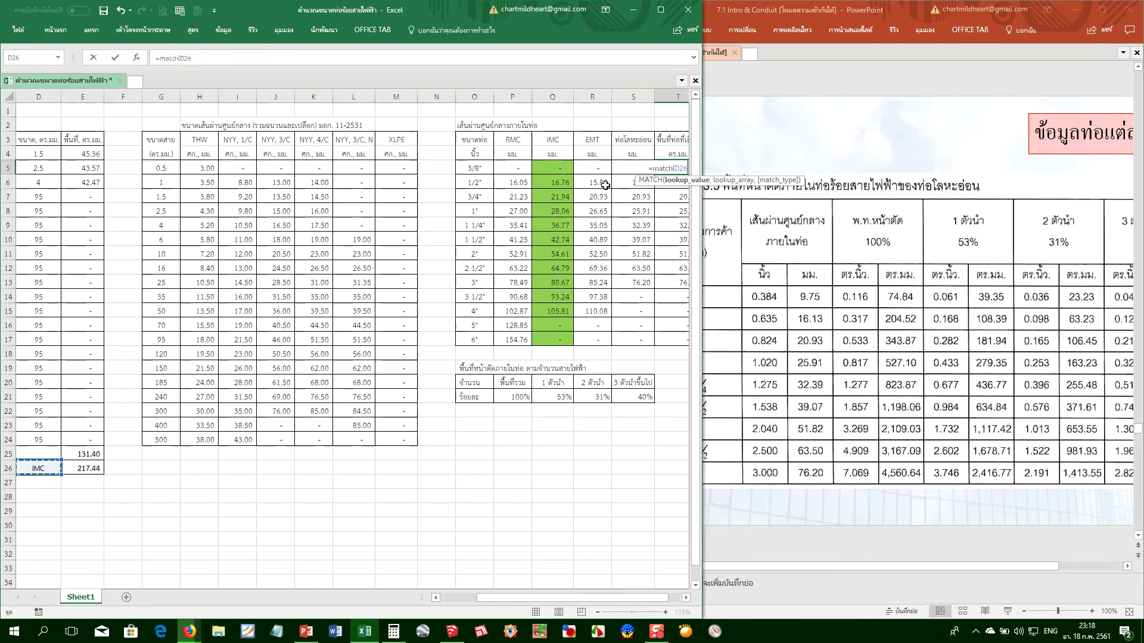
key(F4)
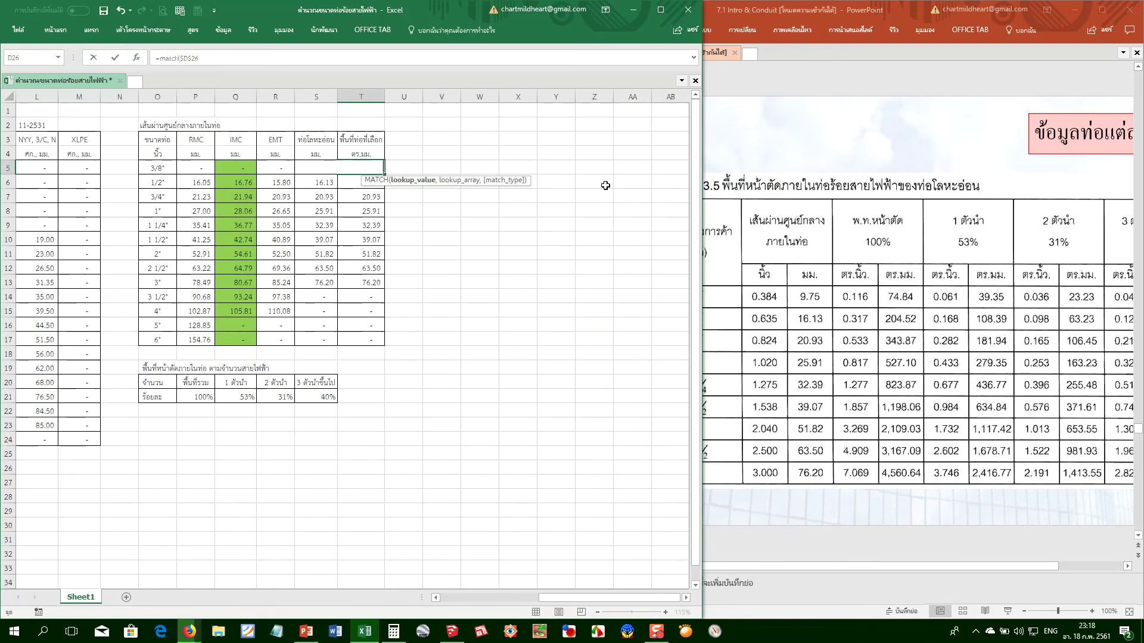
text(,)
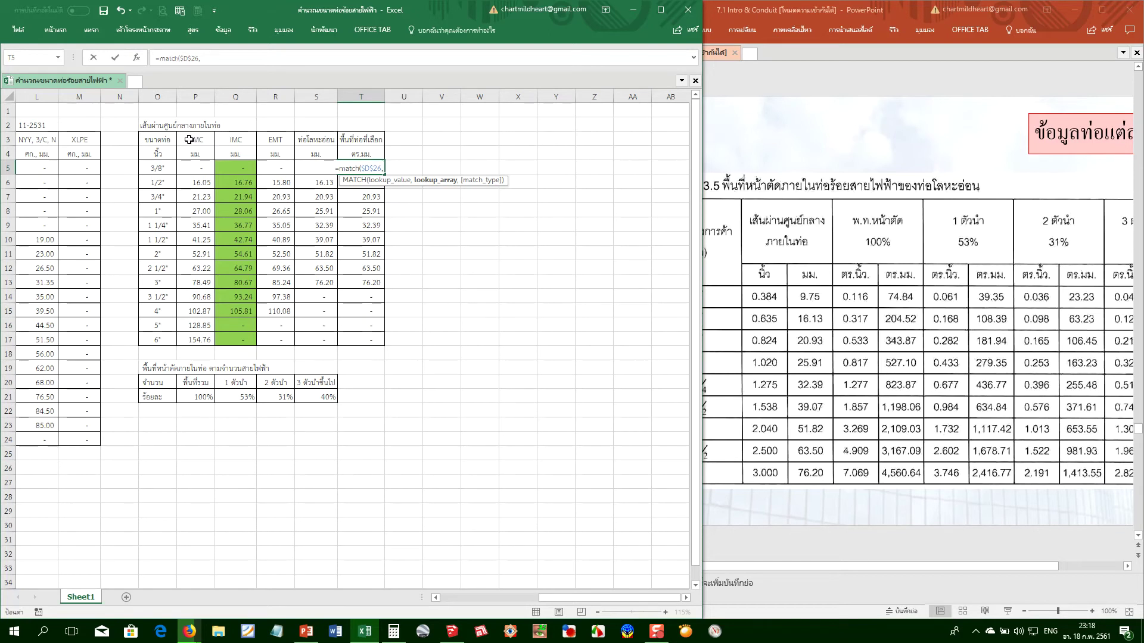
drag(188, 139, 307, 141)
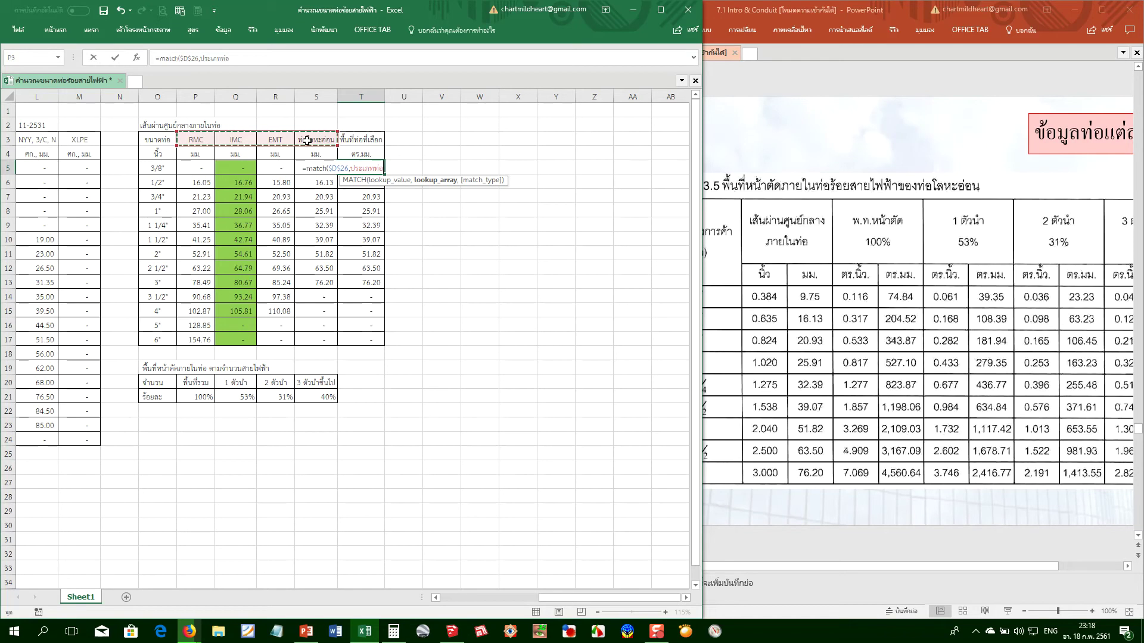
text(,0)
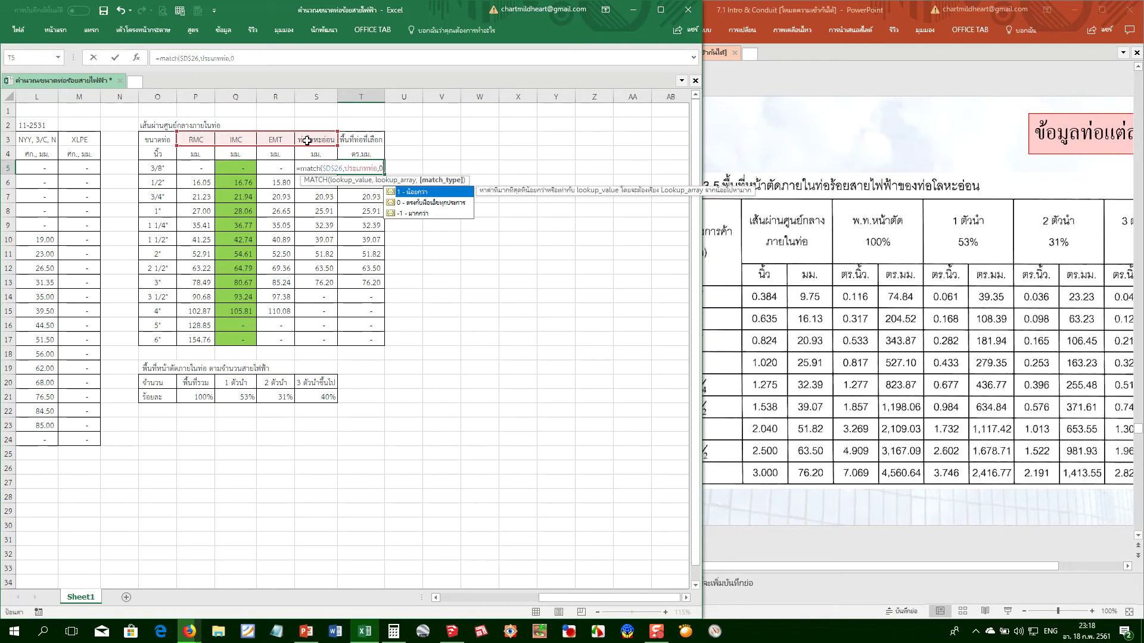
text())
key(Return)
key(Up)
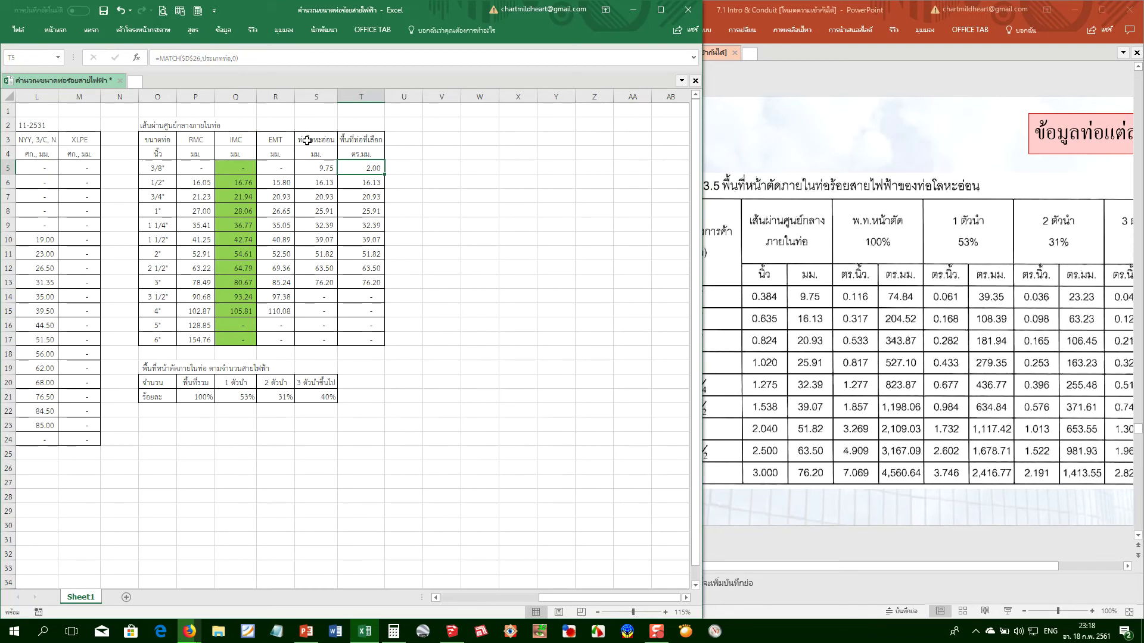
key(F2)
key(Left)
key(Left)
key(Left)
key(Left)
key(Left)
key(Left)
key(Left)
key(Left)
key(Left)
key(Left)
key(Left)
key(Left)
key(Left)
key(Left)
key(Left)
key(Left)
key(Left)
key(Left)
key(Left)
key(Left)
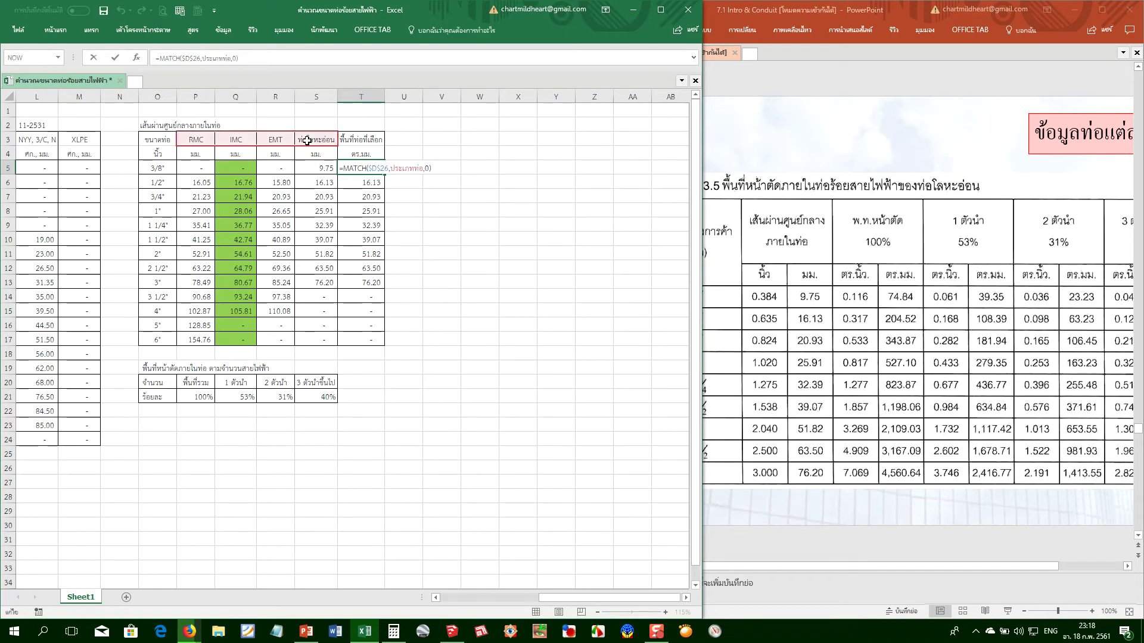
Wrap T5's MATCH as =INDEX(P5:S5,1,MATCH($D$26,ประเภทท่อ,0)) and fill it down to T17
key(Right)
text(index()
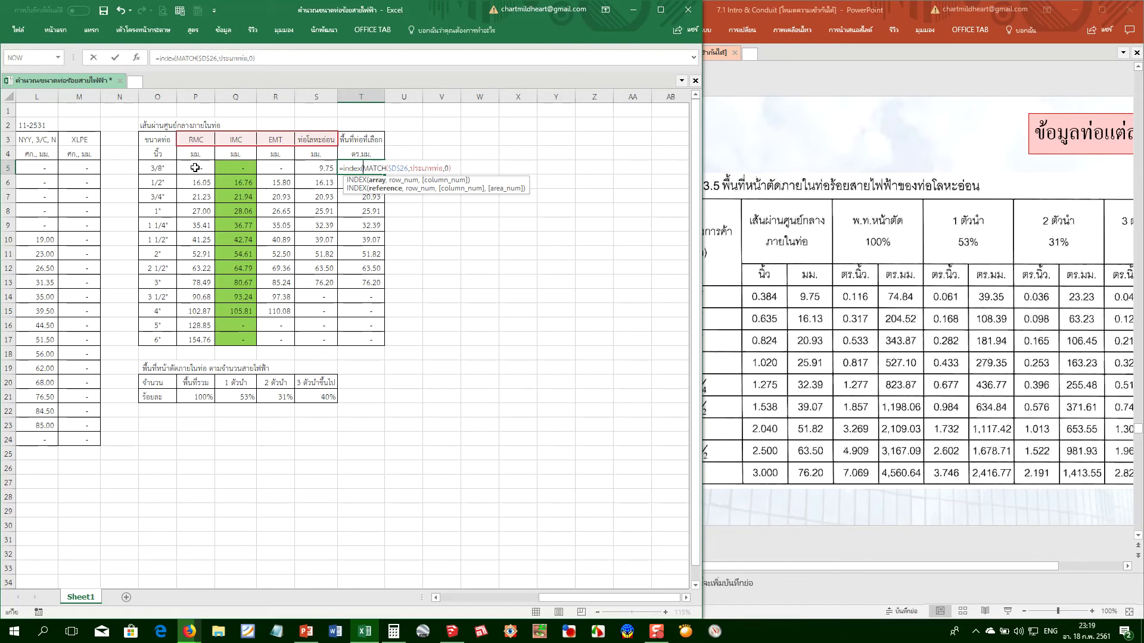
drag(194, 168, 315, 168)
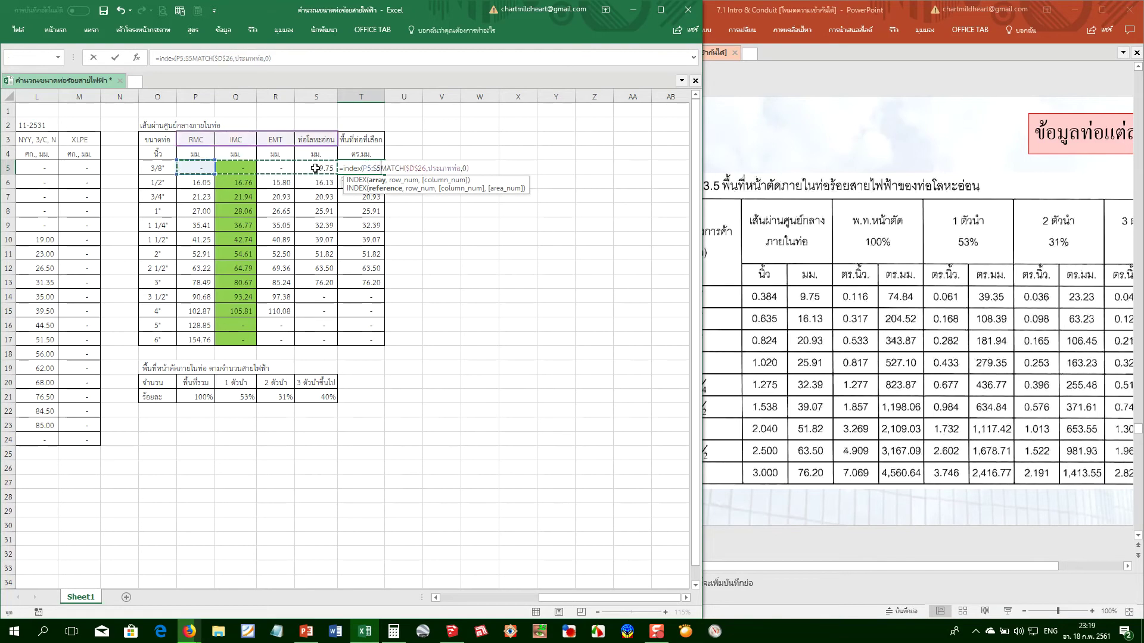
text(,)
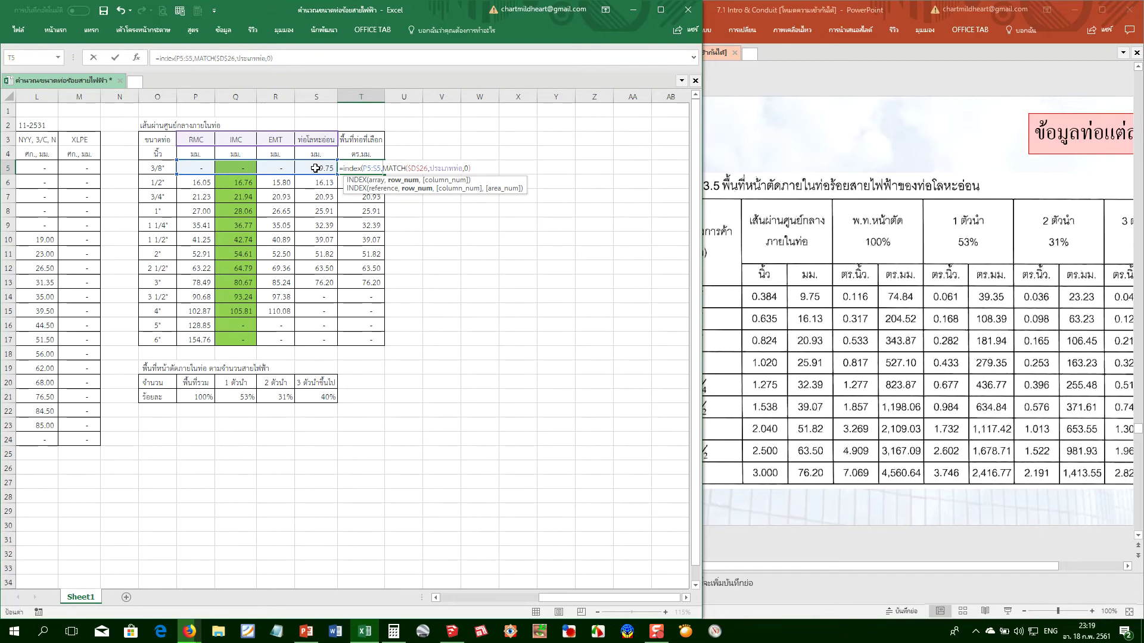
text(1,)
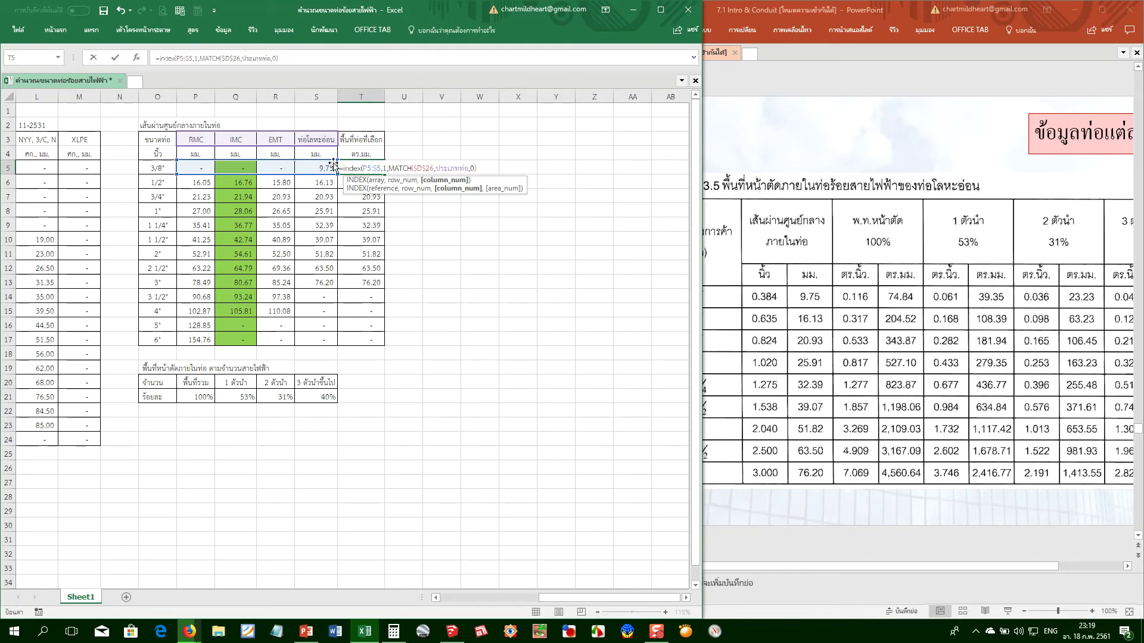
click(482, 166)
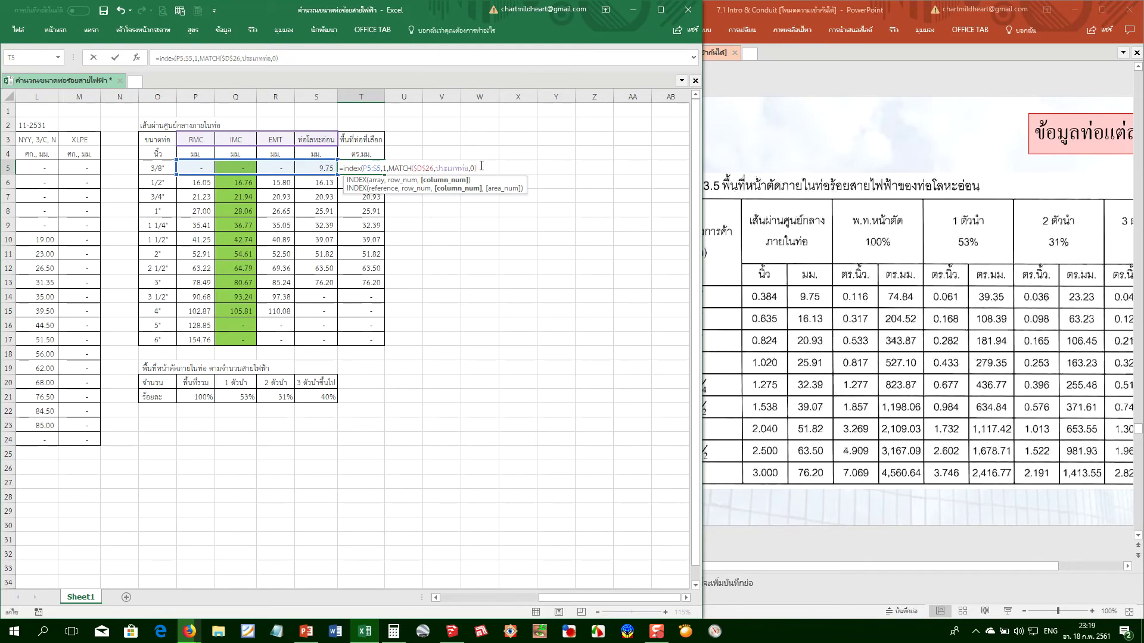
text())
key(Return)
key(Up)
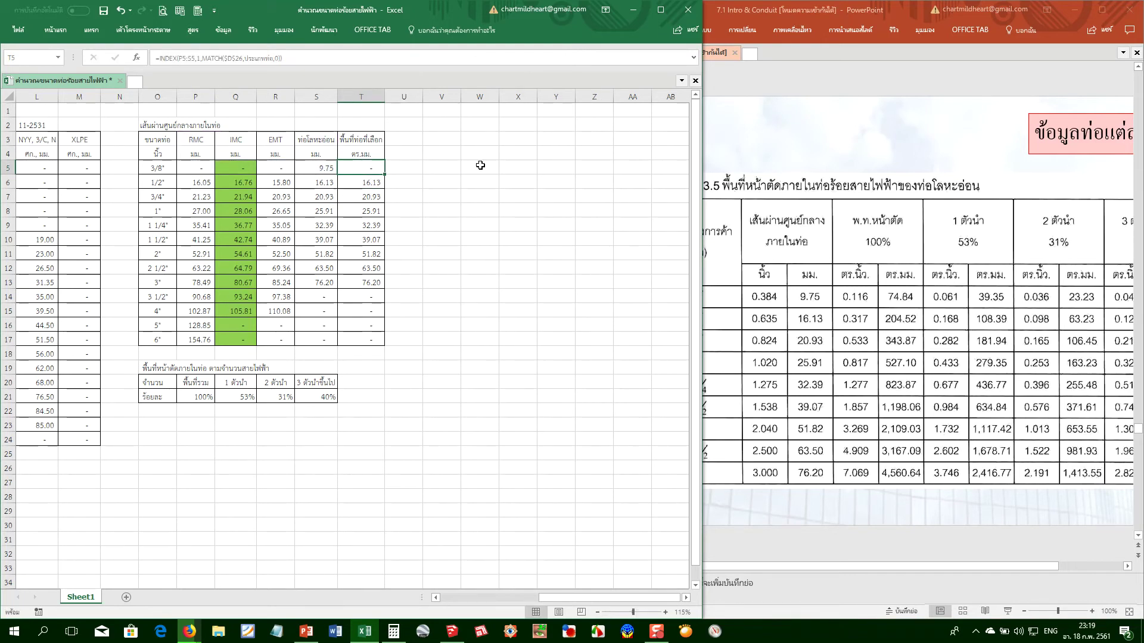
double_click(384, 174)
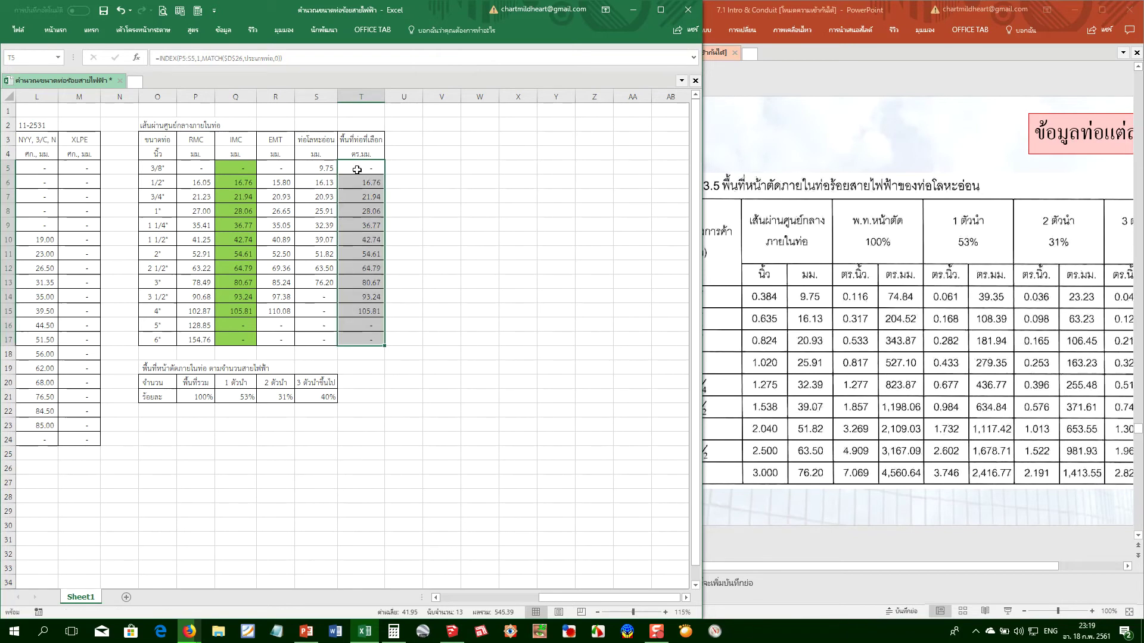
double_click(357, 170)
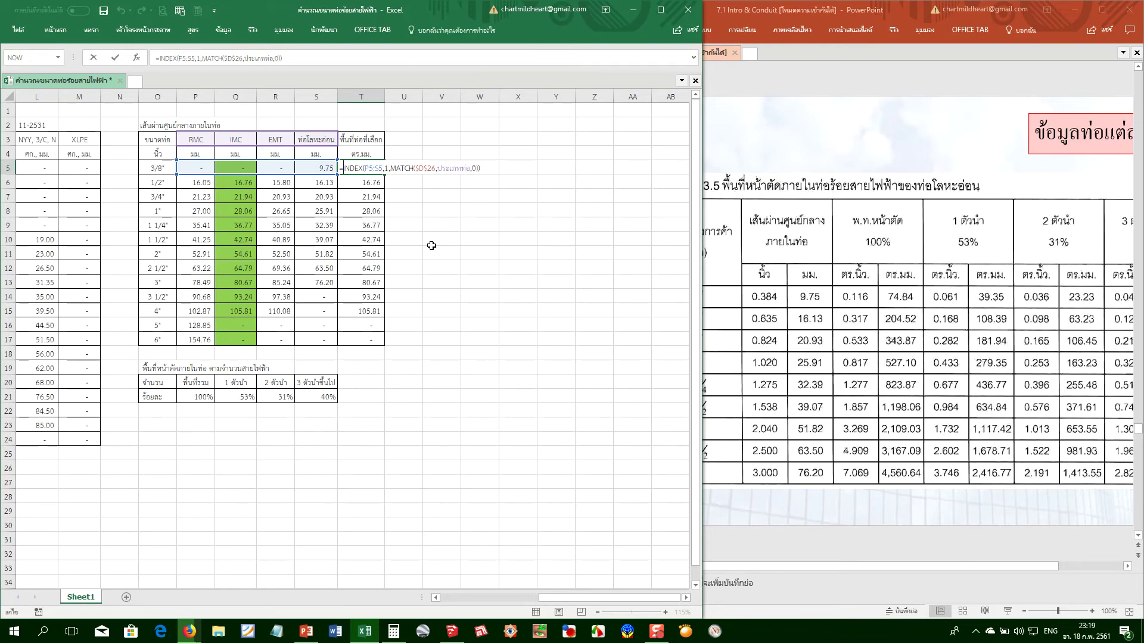
Make T5 =PI()/4*INDEX(...)^2 and fill down, giving IMC areas 220.62 to 8,793.13
text(pi())
text(/4)
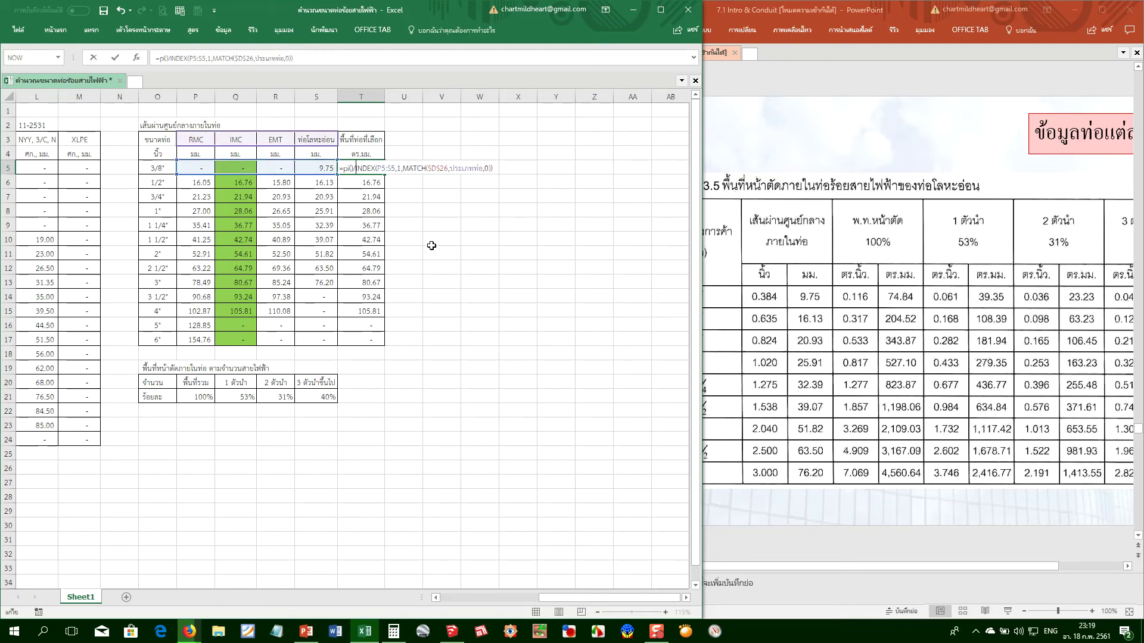
text(*)
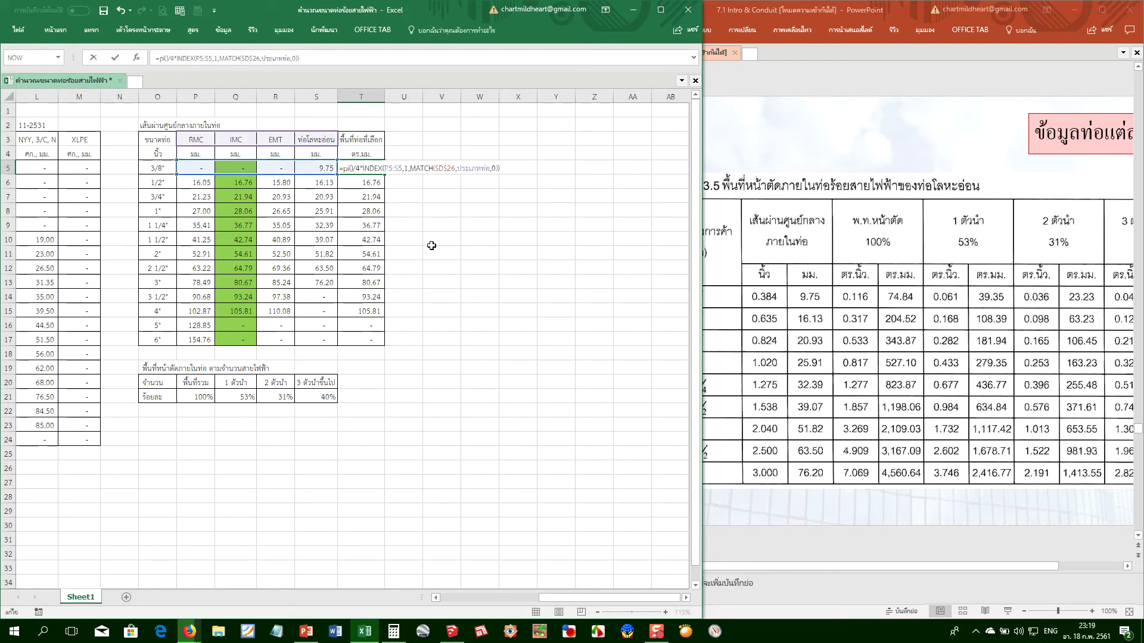
text(^2)
key(Return)
click(372, 164)
double_click(386, 176)
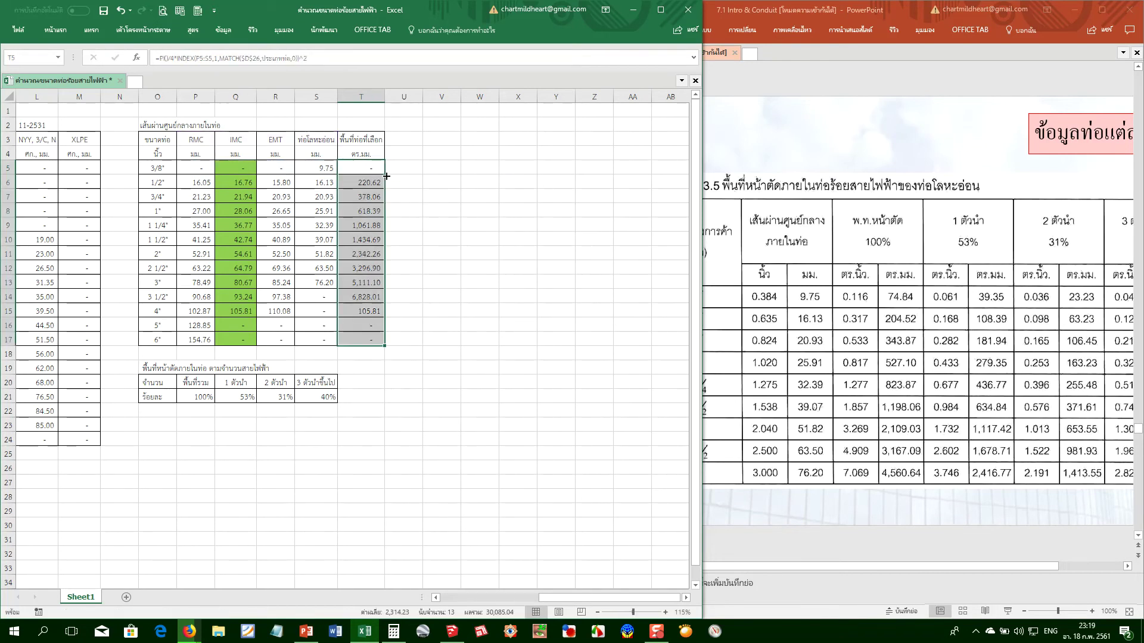
click(370, 312)
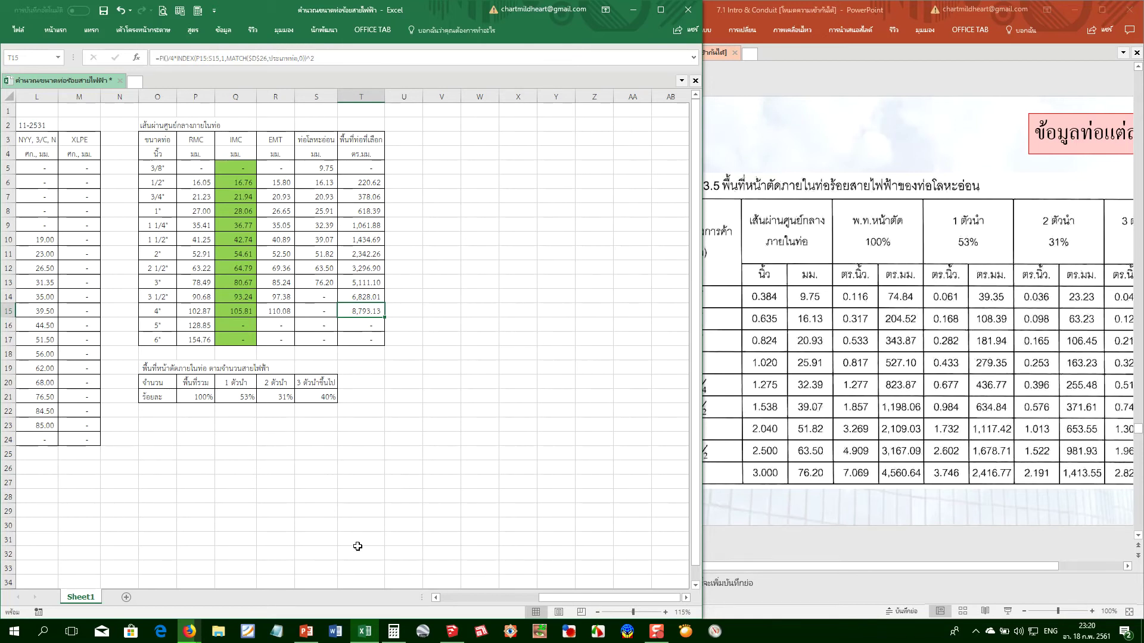
Scroll the PowerPoint deck from slide 48 to slide 59's 131.49 sq mm cable table, then return to Excel
click(910, 547)
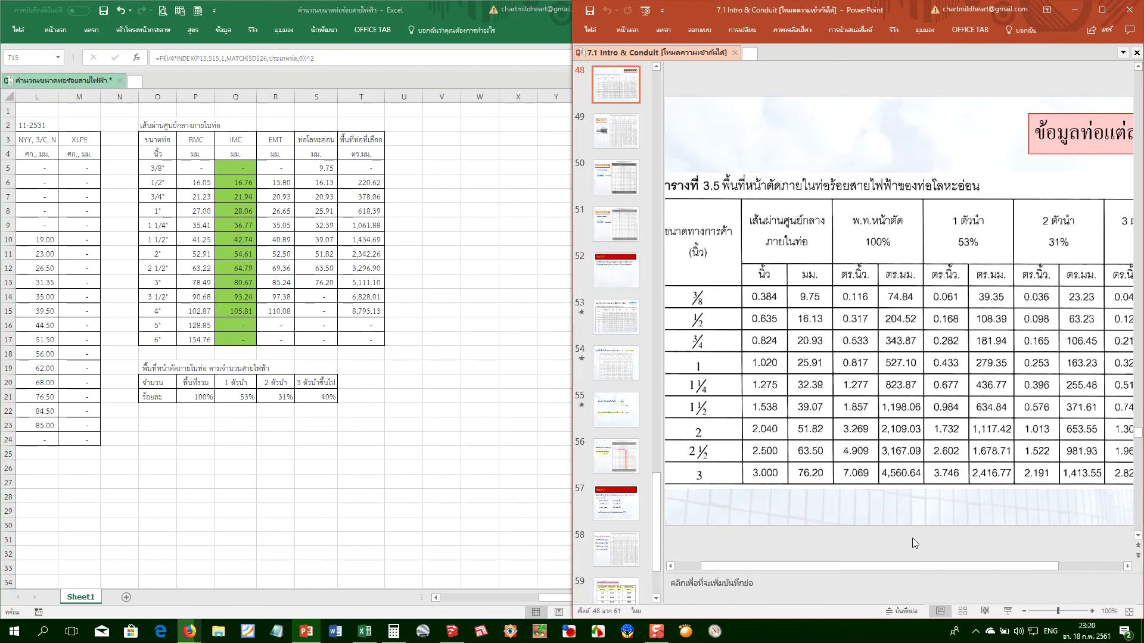
scroll(912, 538, down, 3)
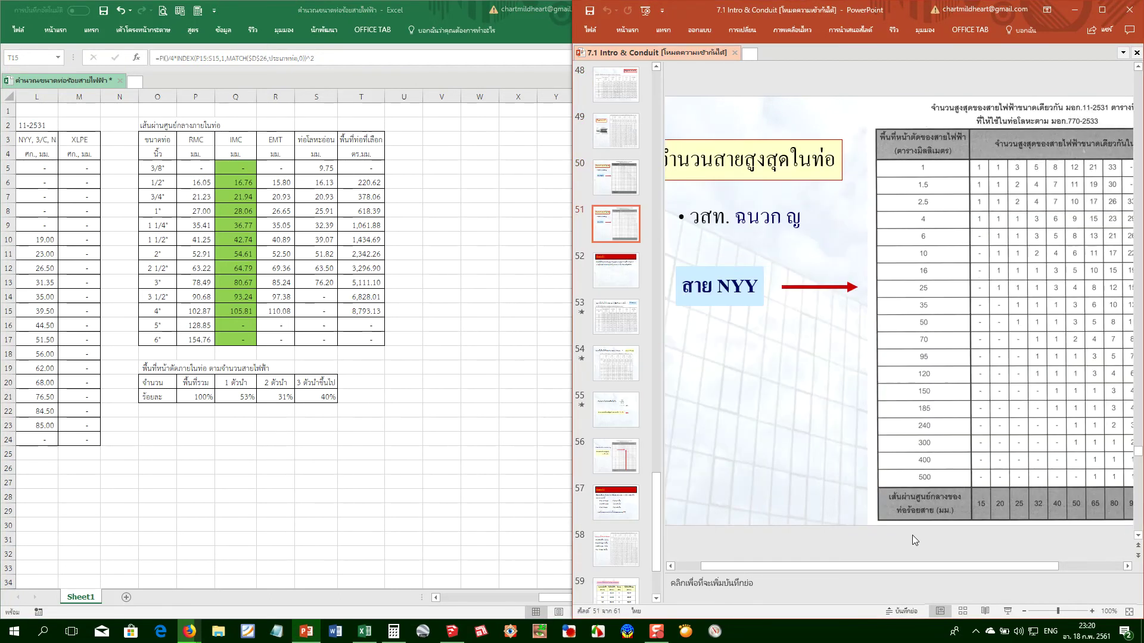
scroll(912, 535, down, 4)
scroll(911, 532, down, 3)
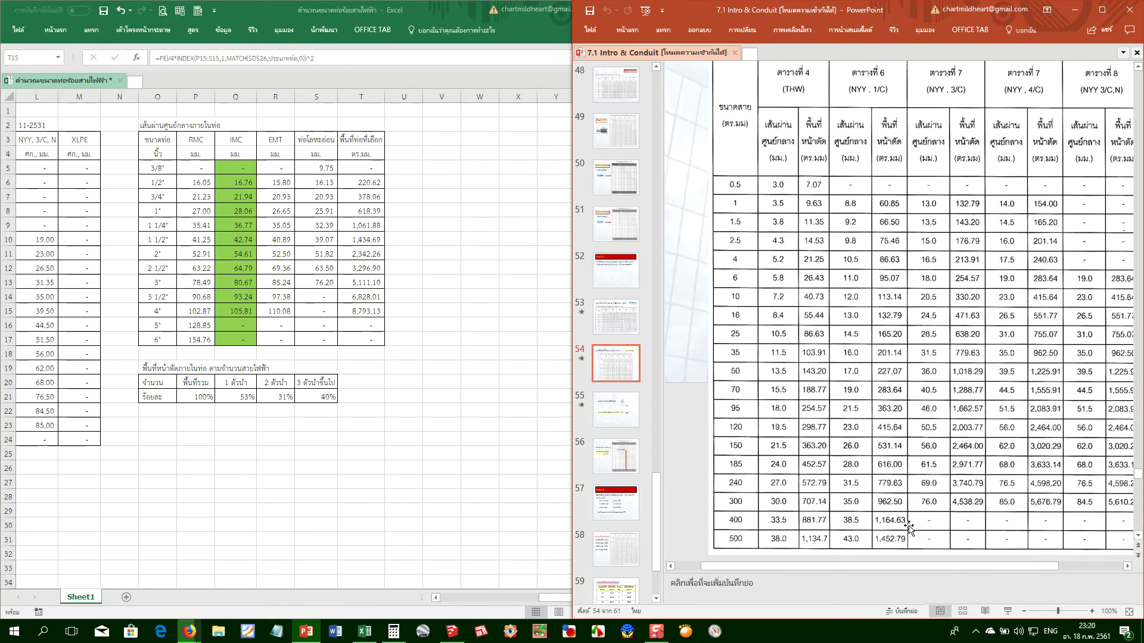
scroll(907, 524, down, 3)
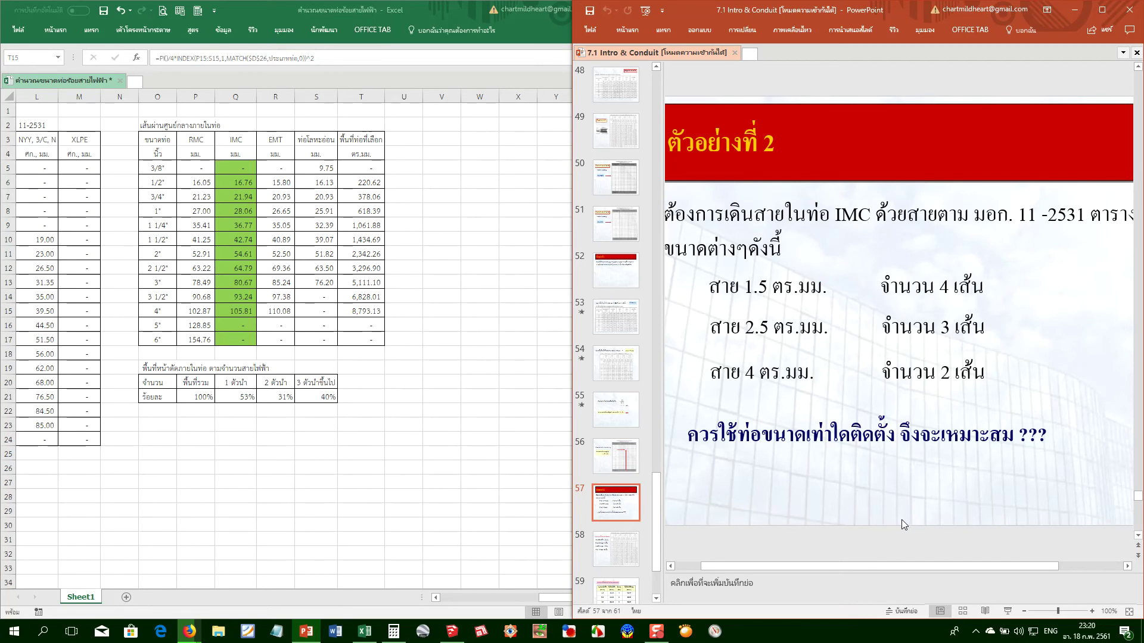
scroll(902, 520, down, 2)
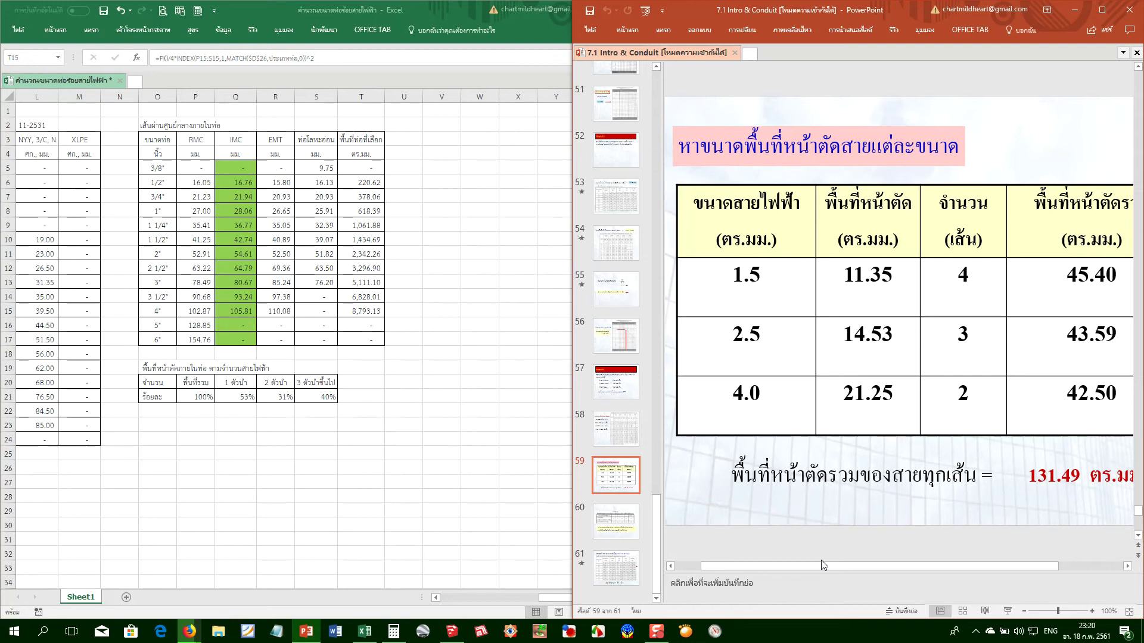
drag(821, 565, 805, 568)
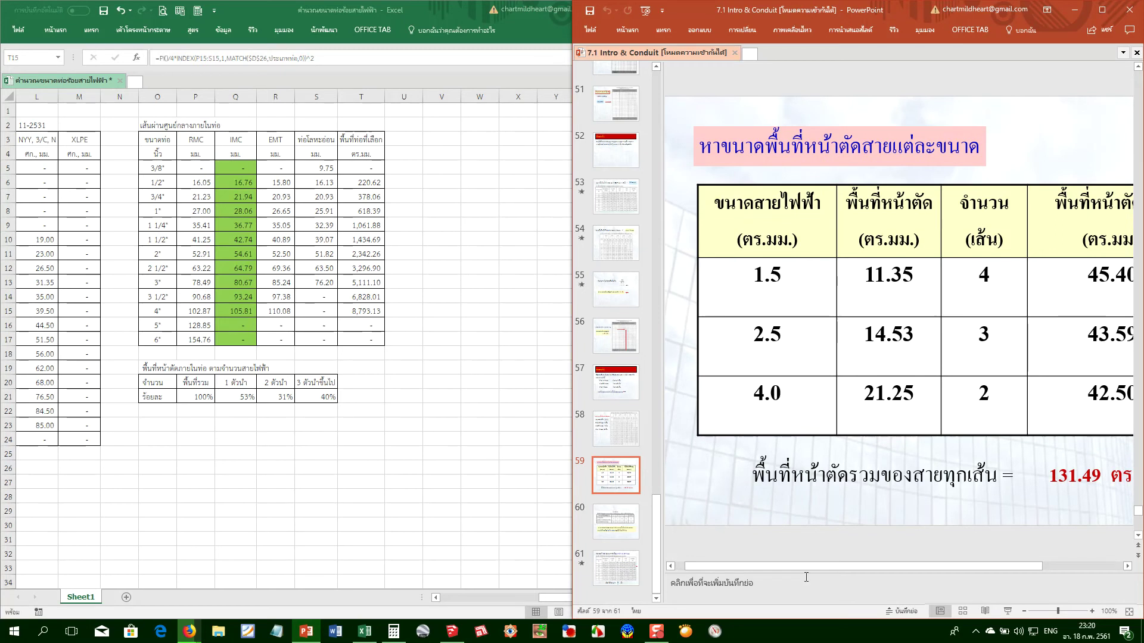
key(alt+Tab)
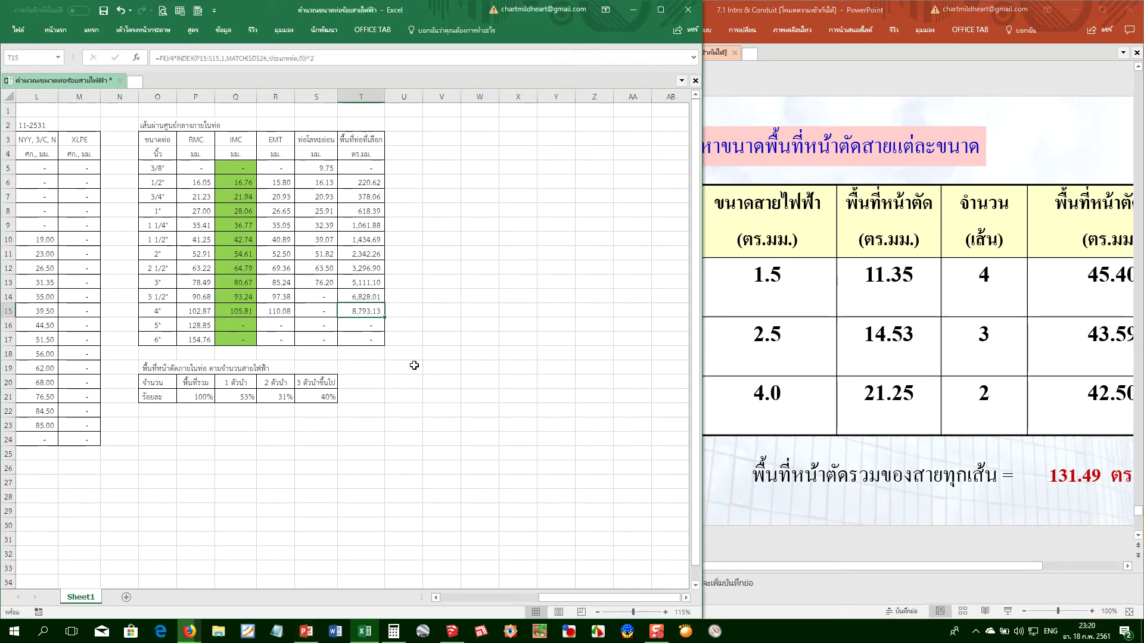
Begin E26's formula as =vlookup(E25* using the total cable area in E25
scroll(243, 445, left, 5)
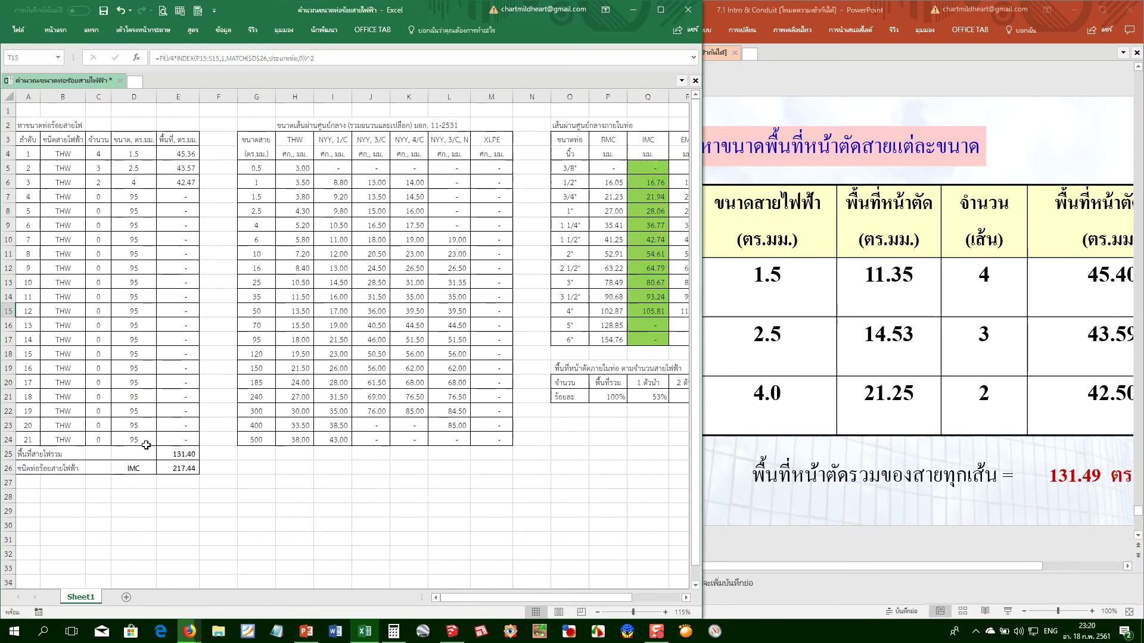
click(121, 468)
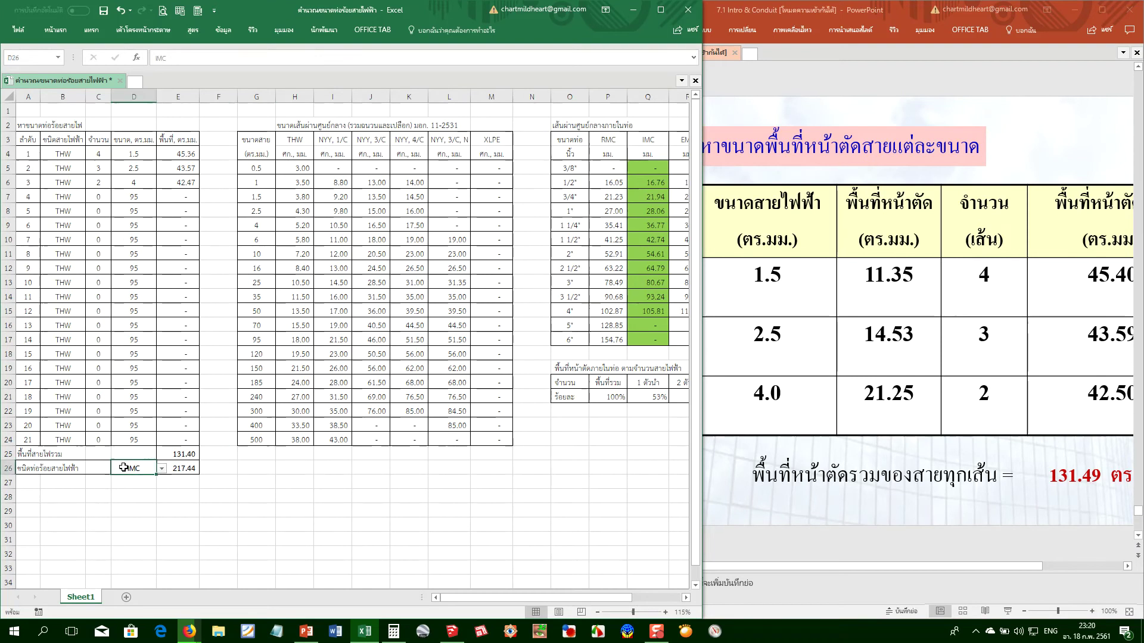
click(190, 468)
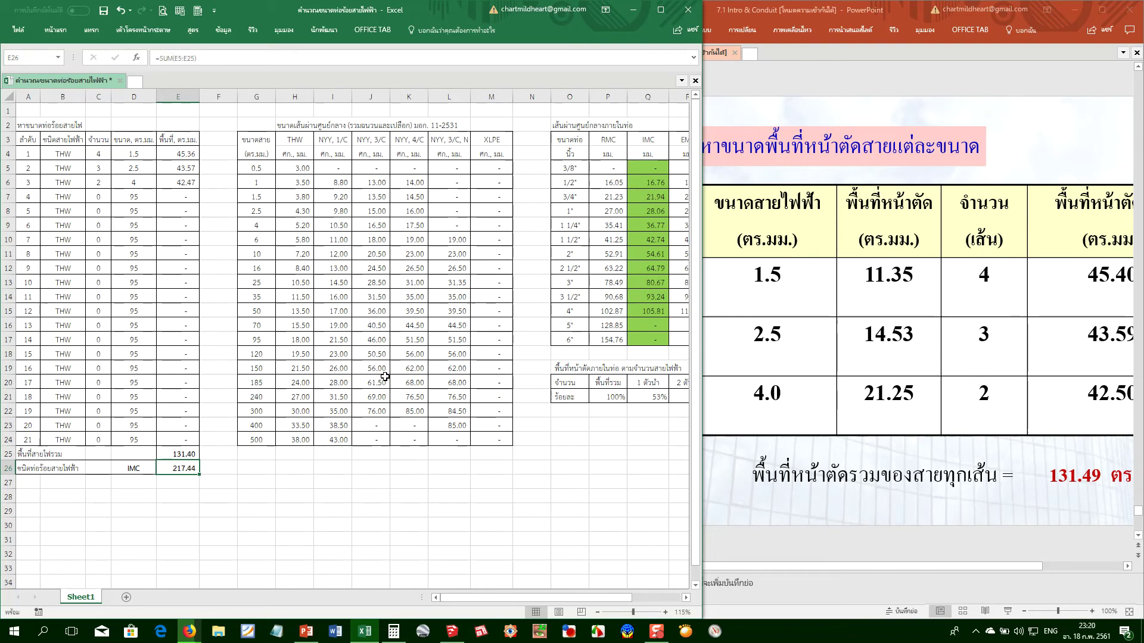
text(=)
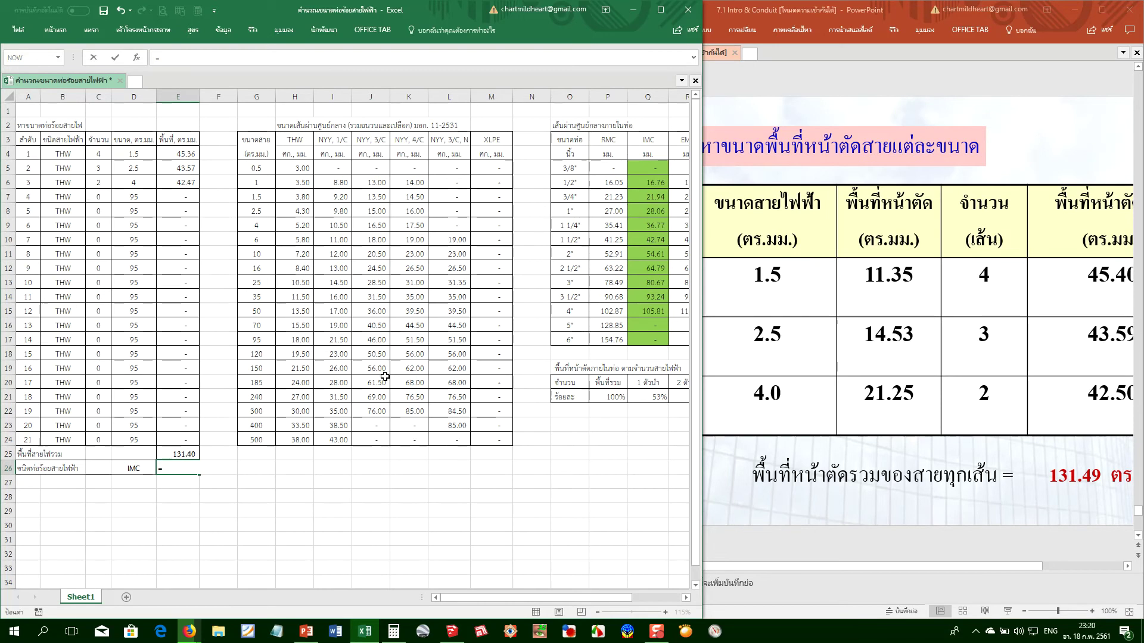
text(v)
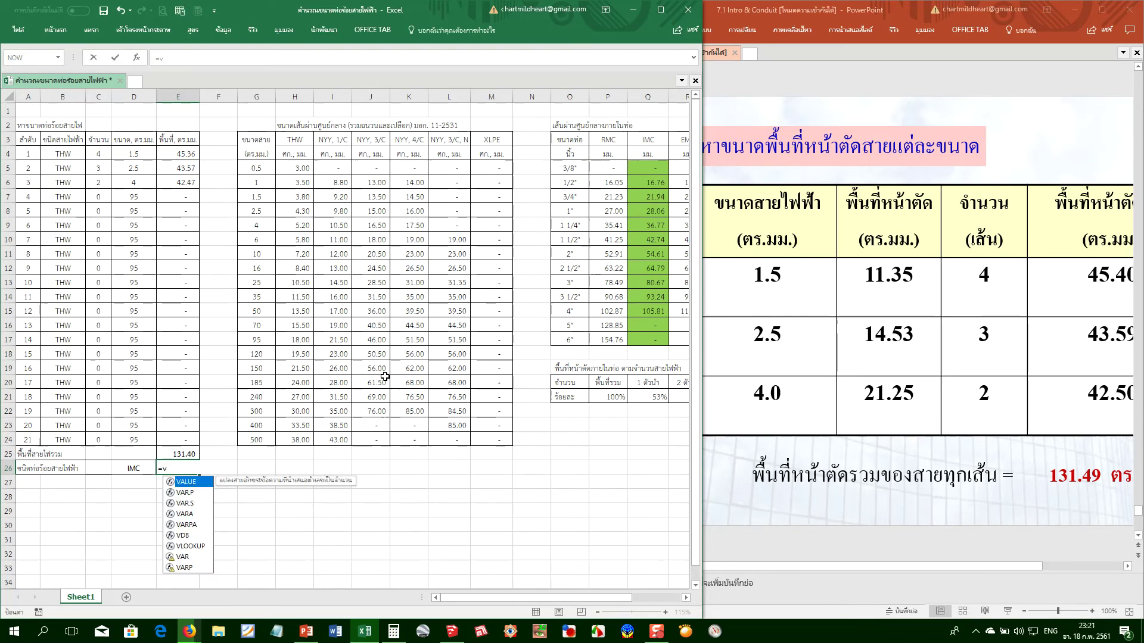
text(lookup)
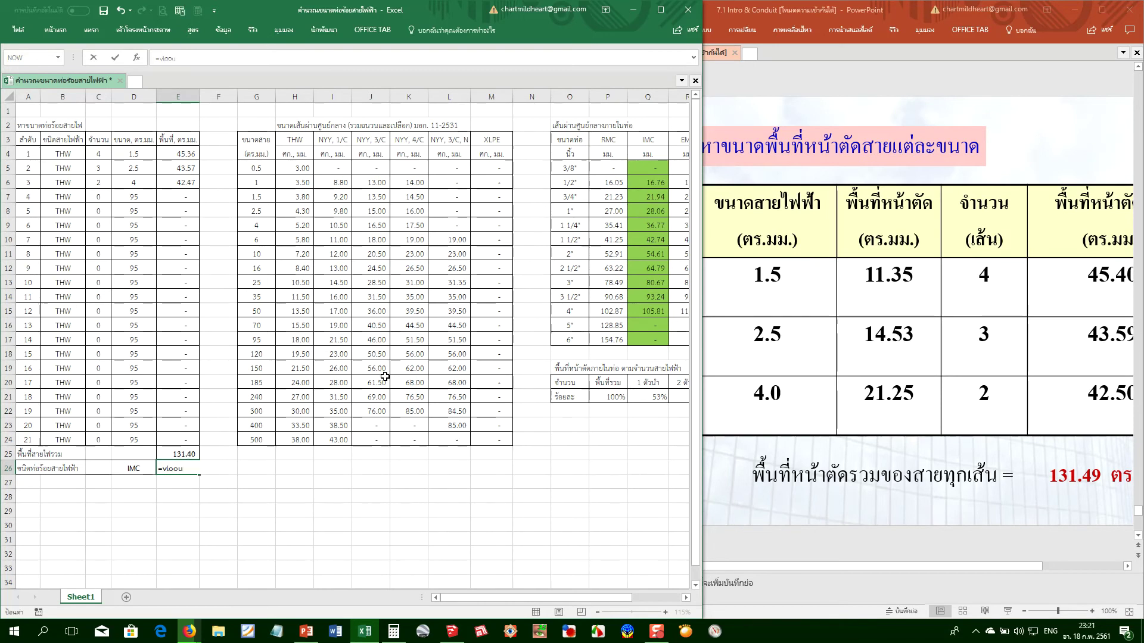
text(()
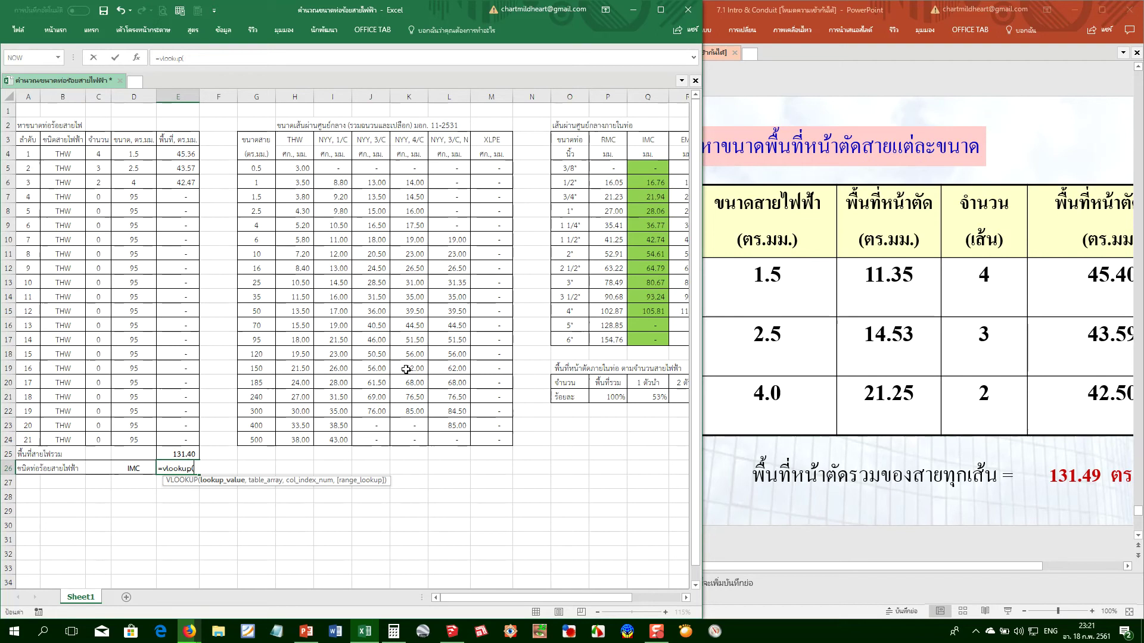
click(173, 452)
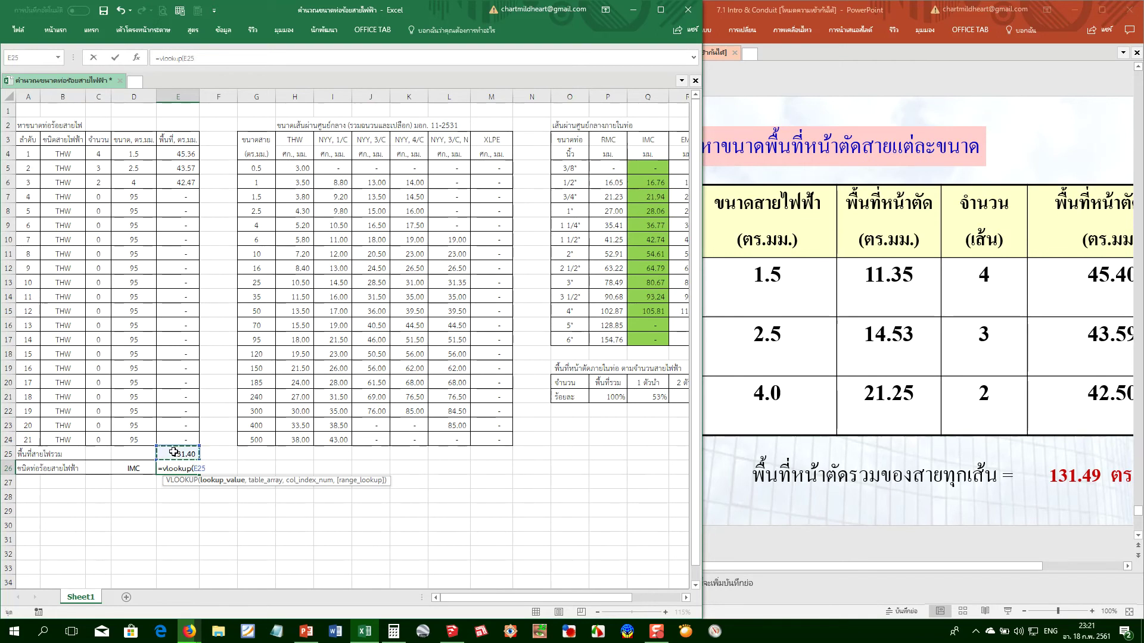
text(*)
Make the multiplier if(sum(C4:C24)=1, replacing an initial max function
text(max()
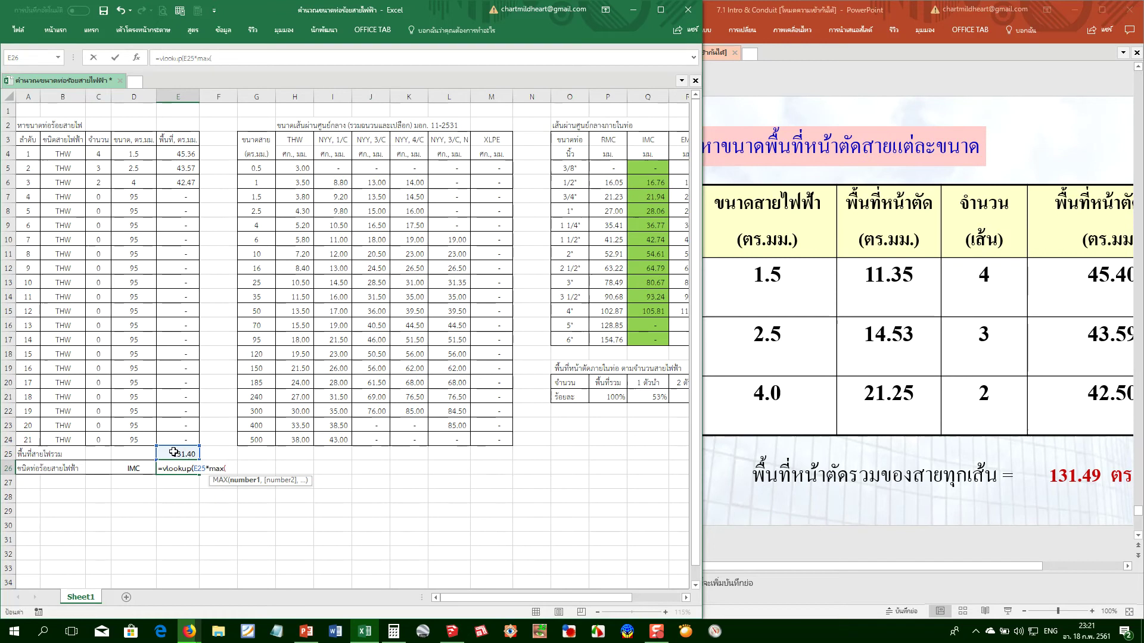
drag(93, 153, 98, 441)
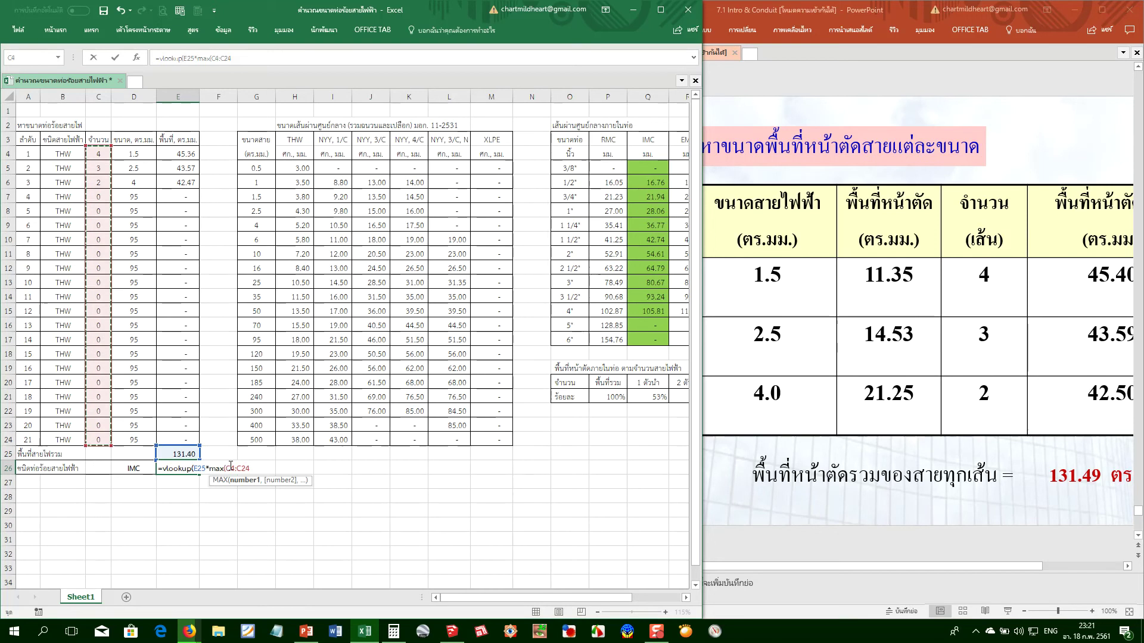
click(232, 467)
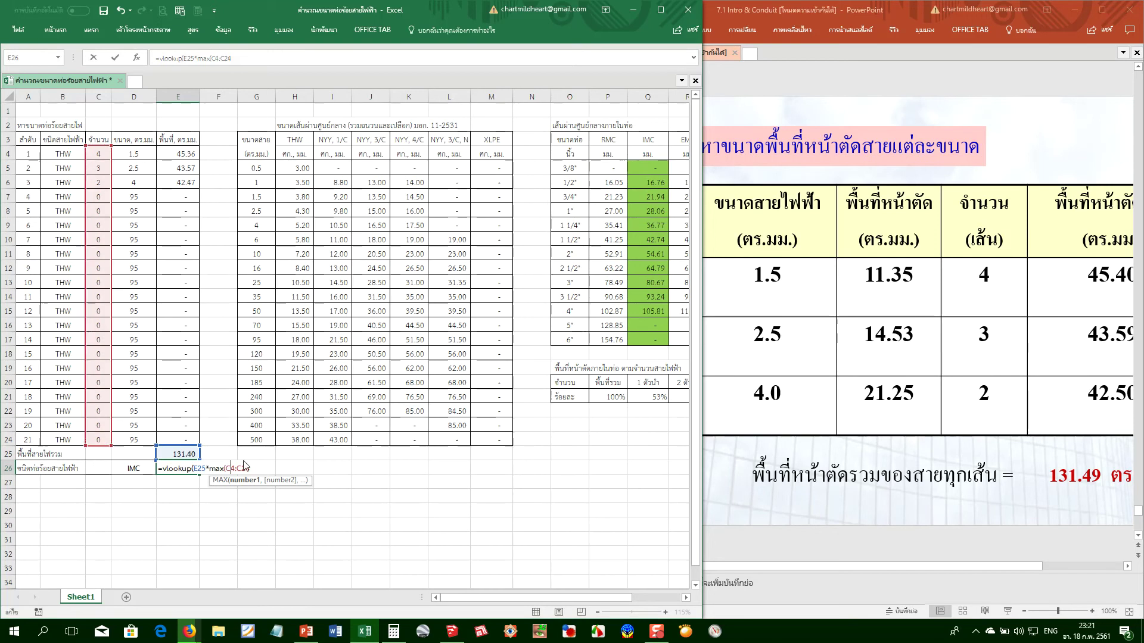
click(213, 469)
key(Delete)
key(Delete)
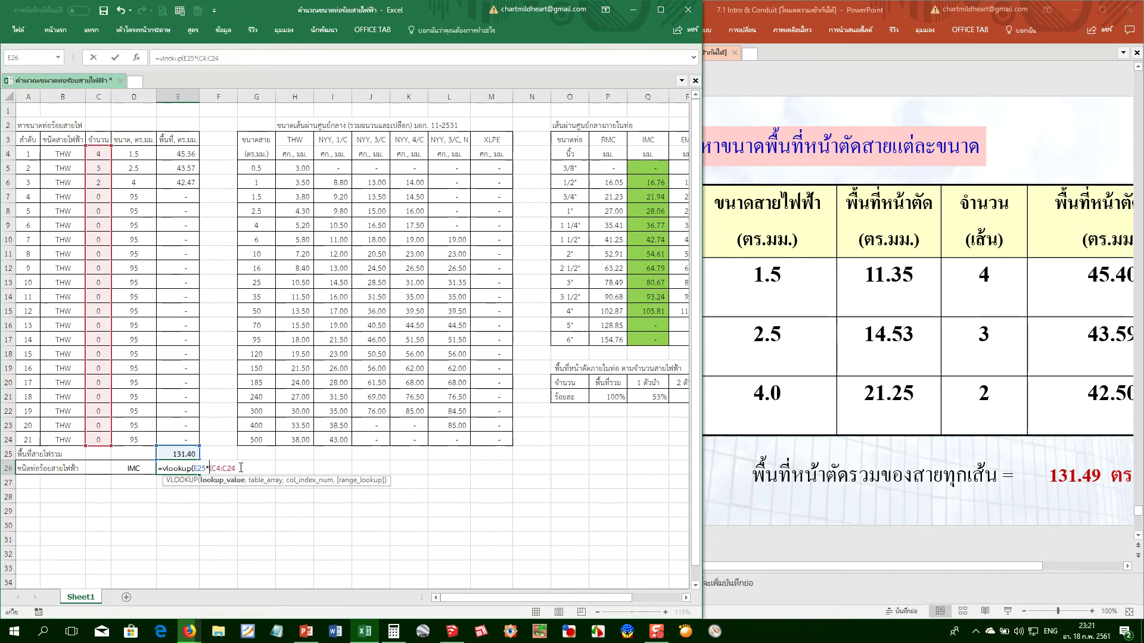
text(sum)
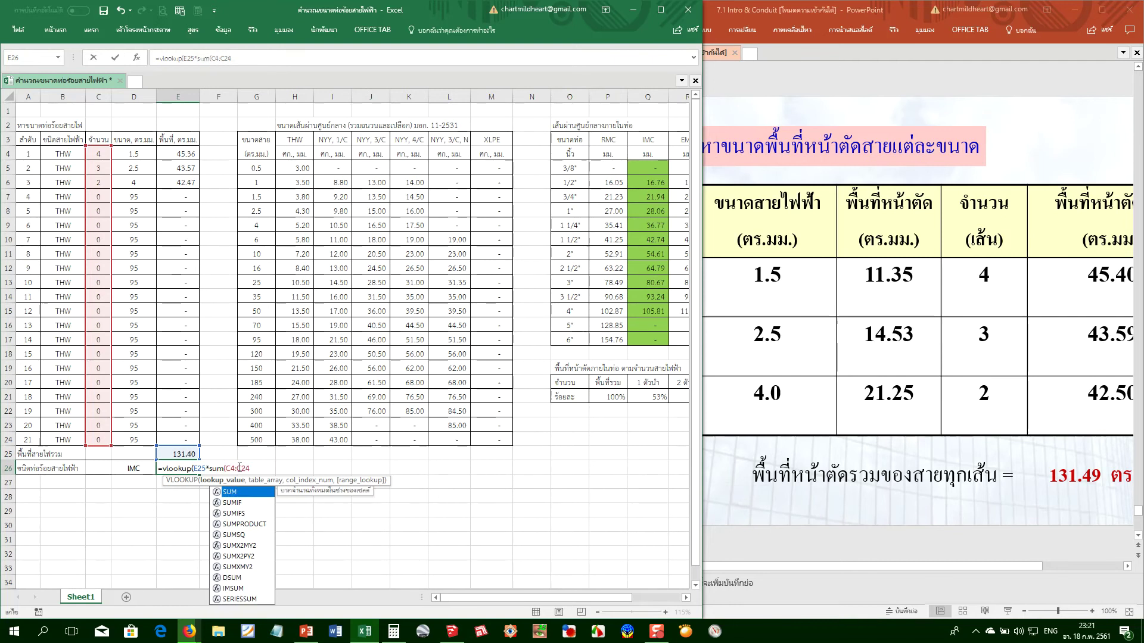
click(210, 468)
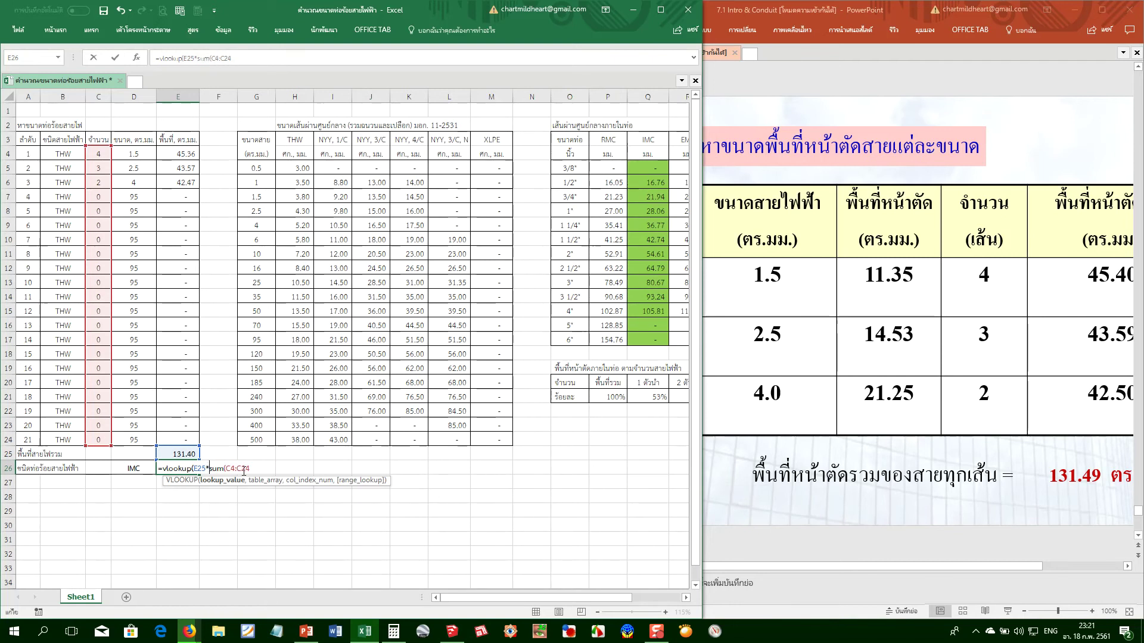
text(if()
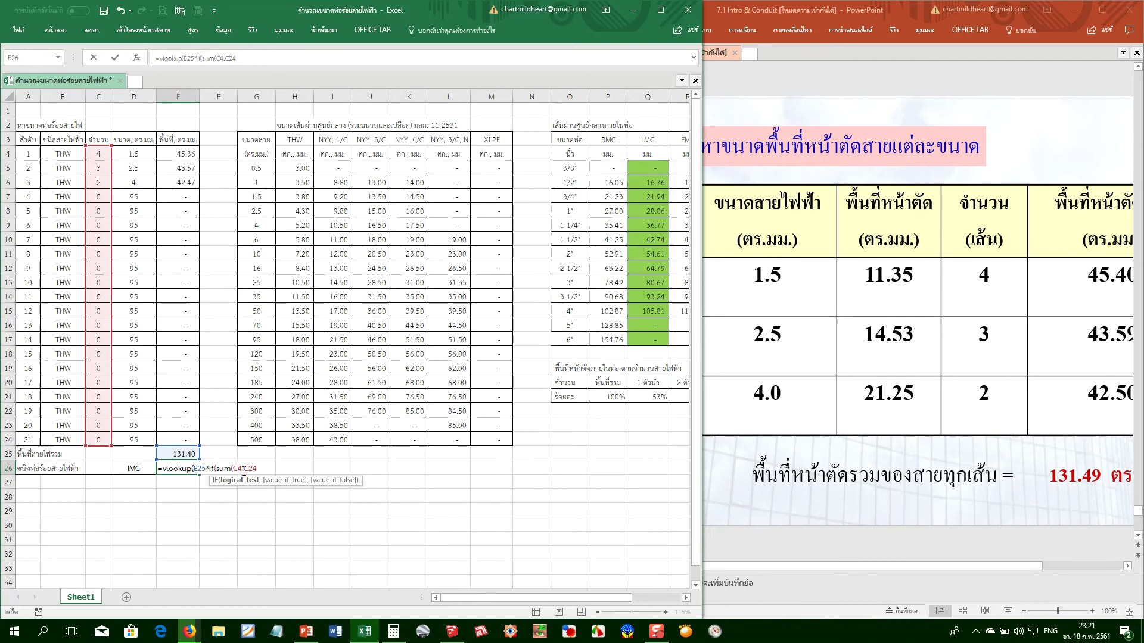
click(247, 469)
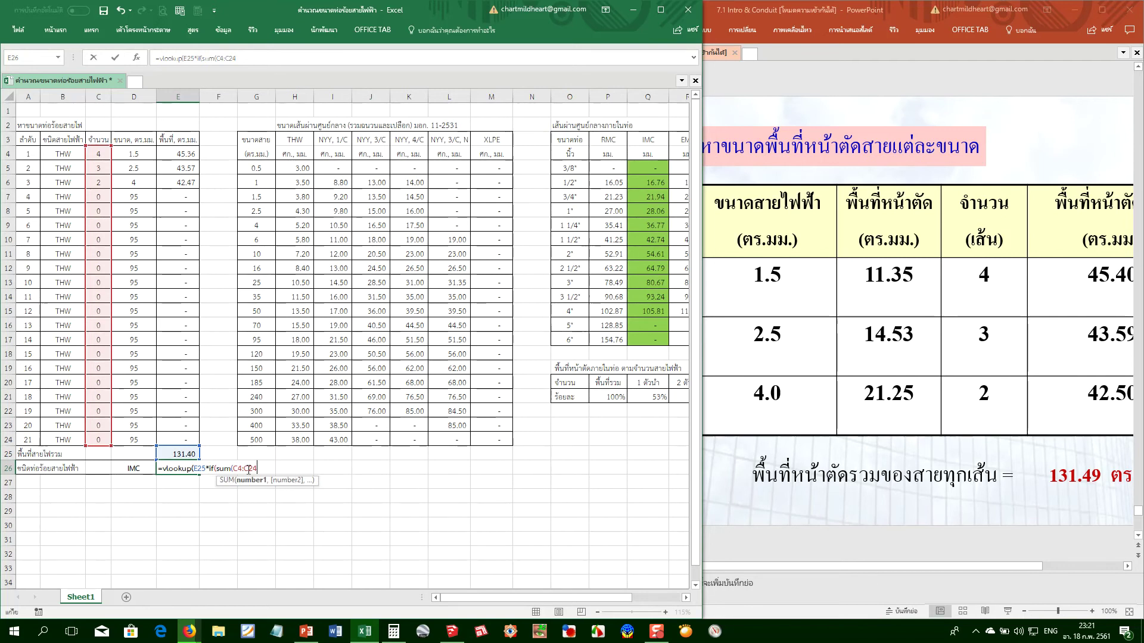
text())
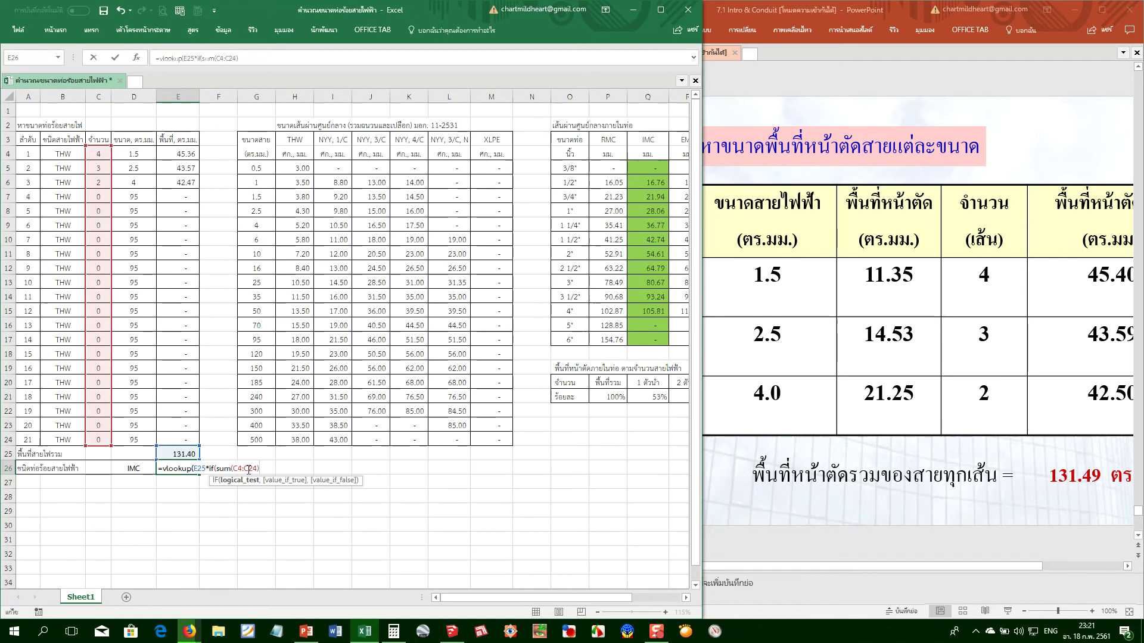
text(=1)
text(,)
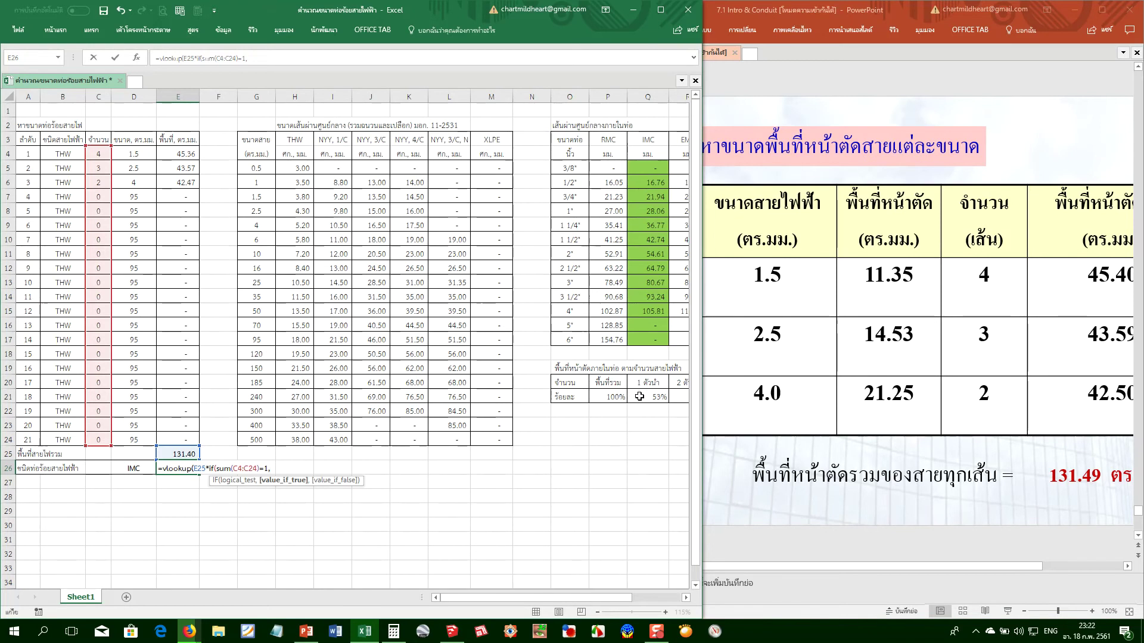
Add Q21 for one conductor and a nested IF(SUM(C4:C24)=2,R21,S21) for two or more
click(639, 397)
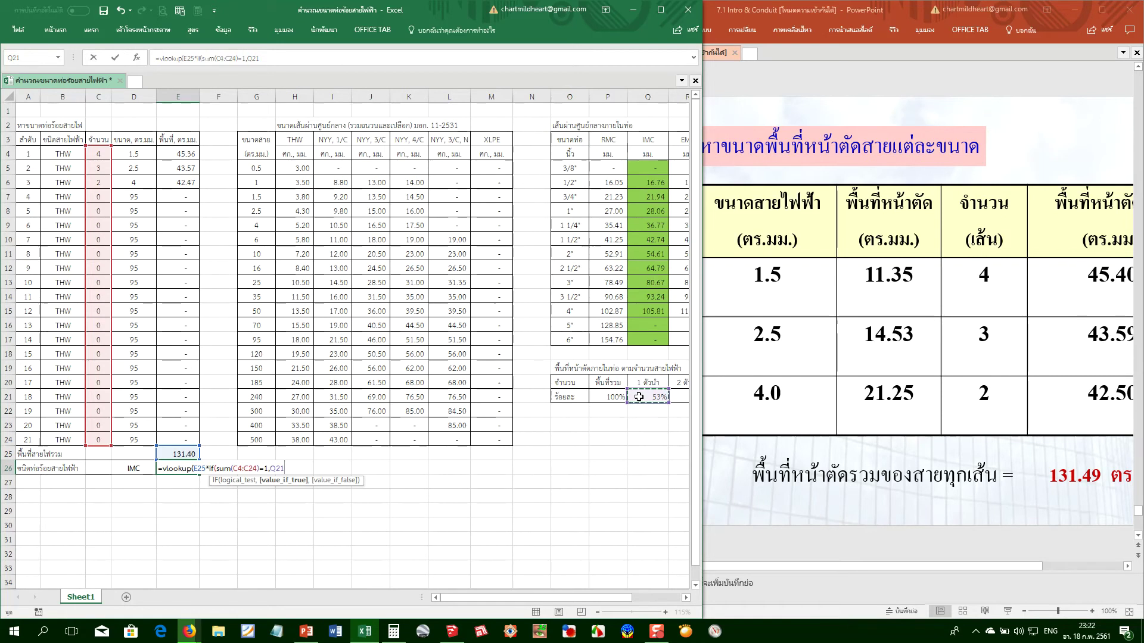
text(,)
text(if(sum()
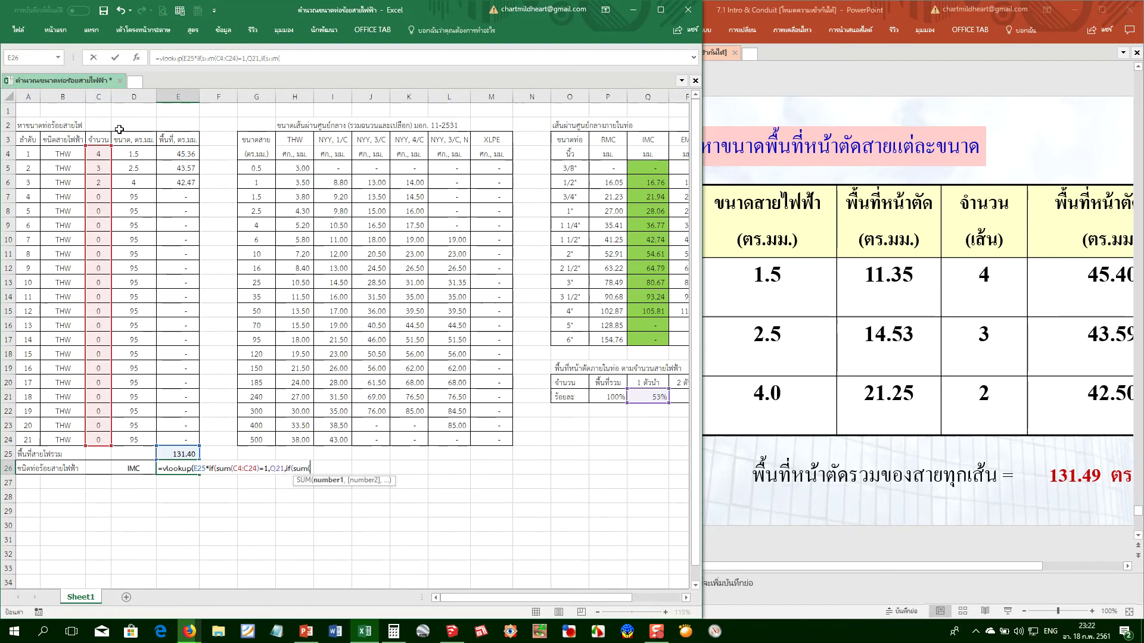
drag(98, 152, 101, 435)
text()=2,)
click(677, 396)
text(,)
click(677, 396)
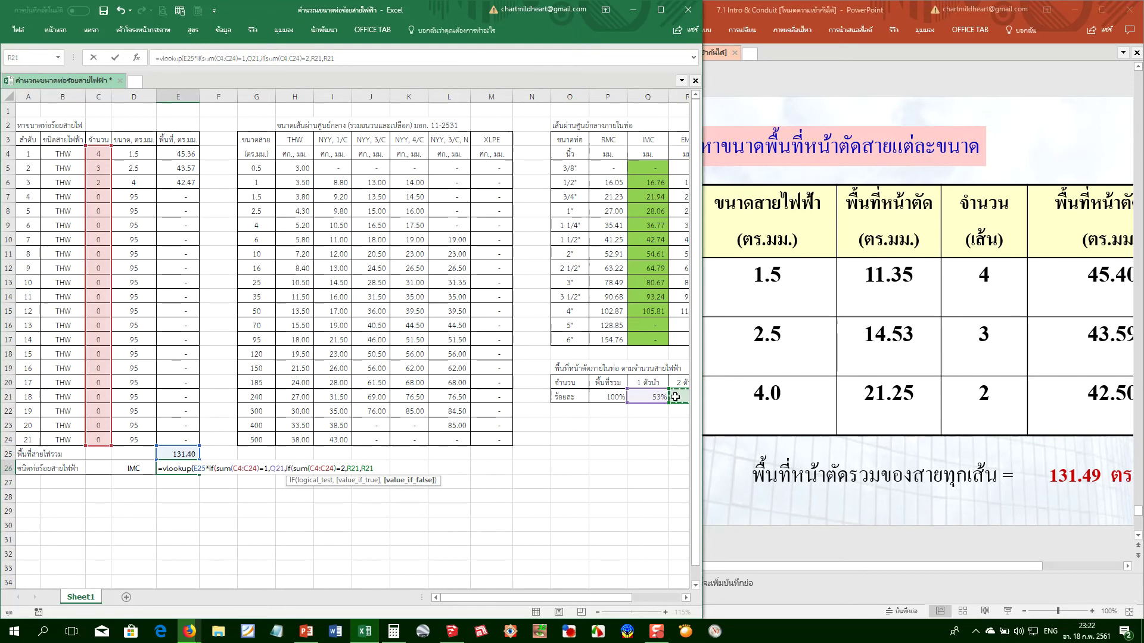
key(Right)
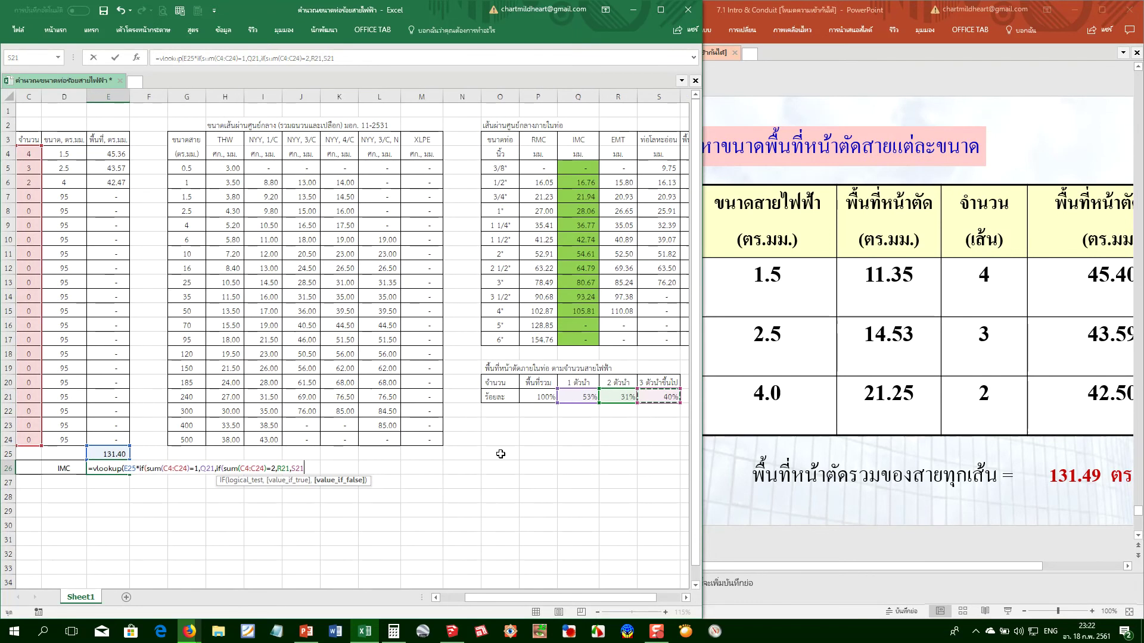
text()))
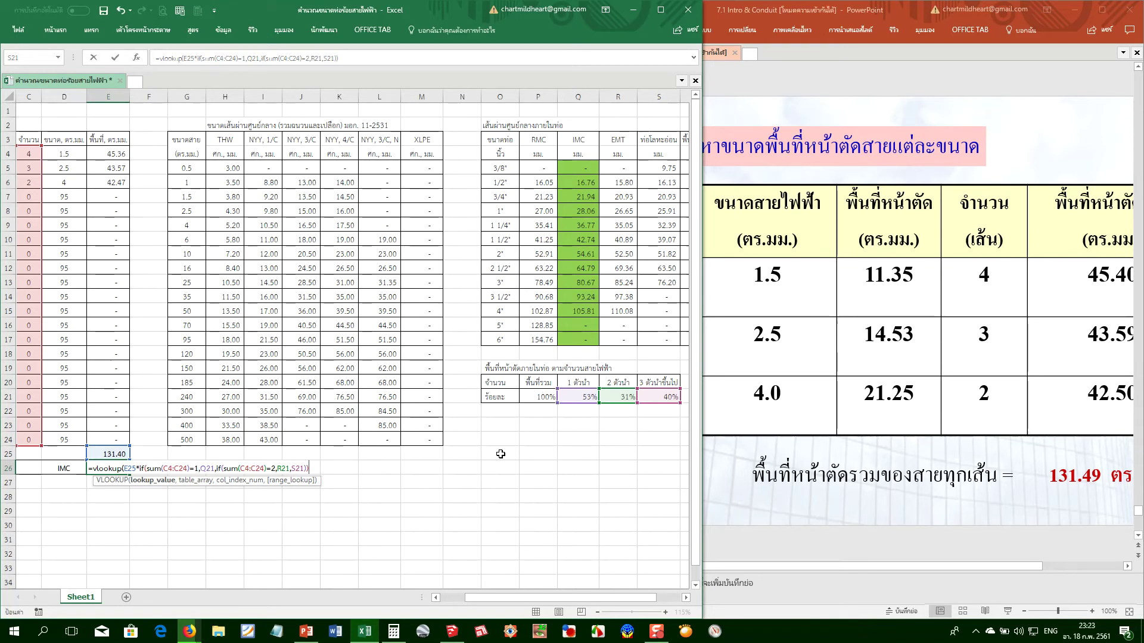
text(,)
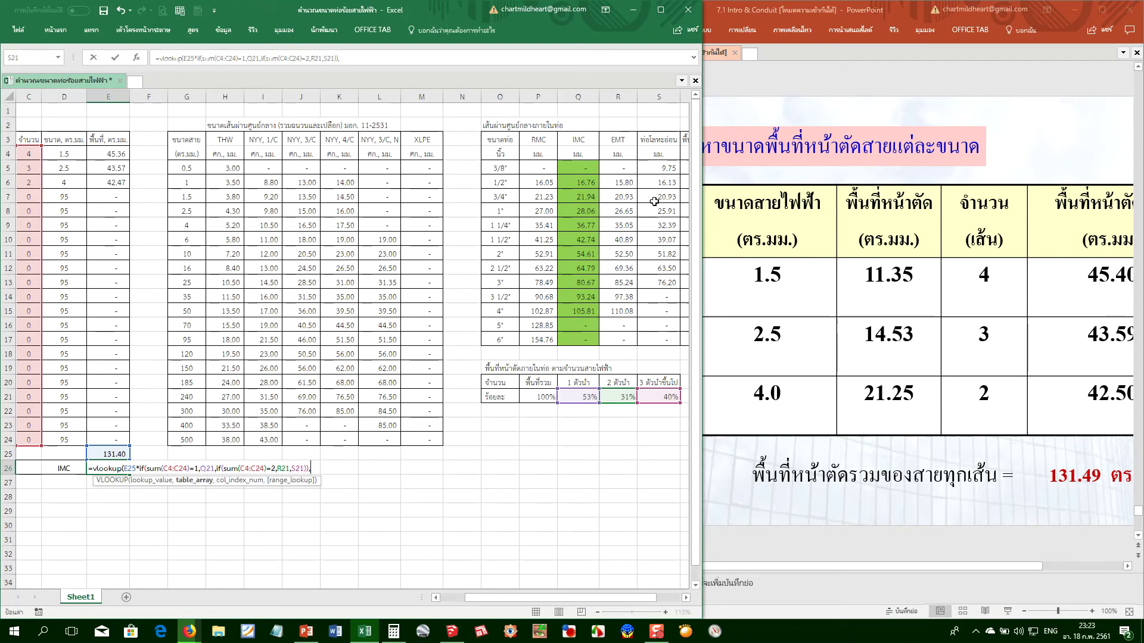
click(686, 163)
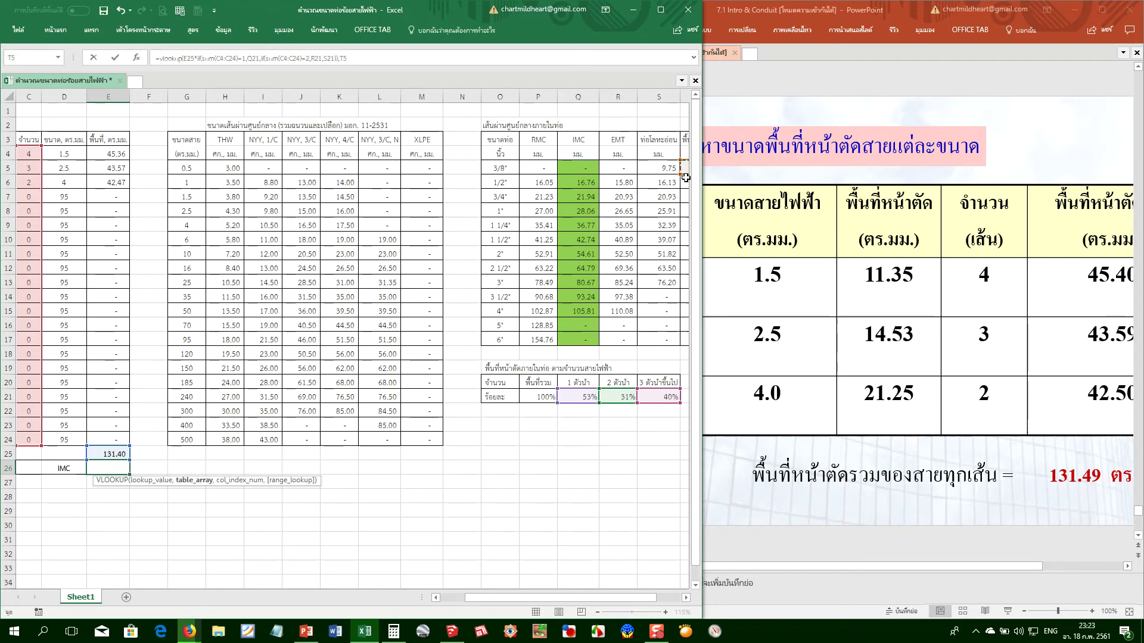
Use T5:T17 as the VLOOKUP table with column index 1 and enter the E26 formula
drag(593, 168, 592, 336)
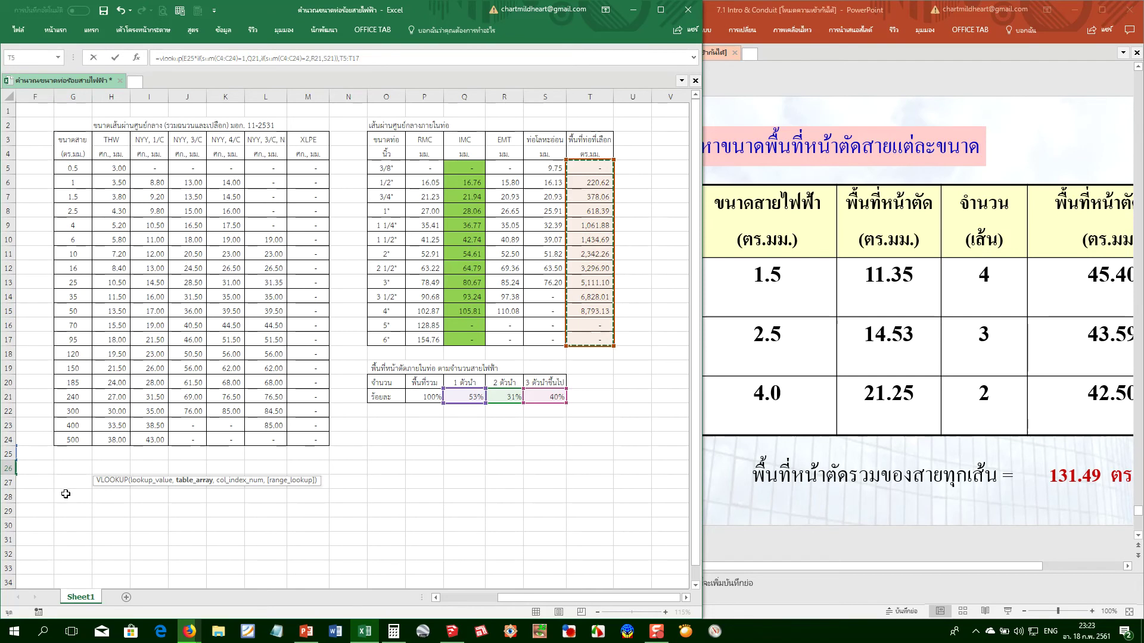
drag(508, 602, 448, 602)
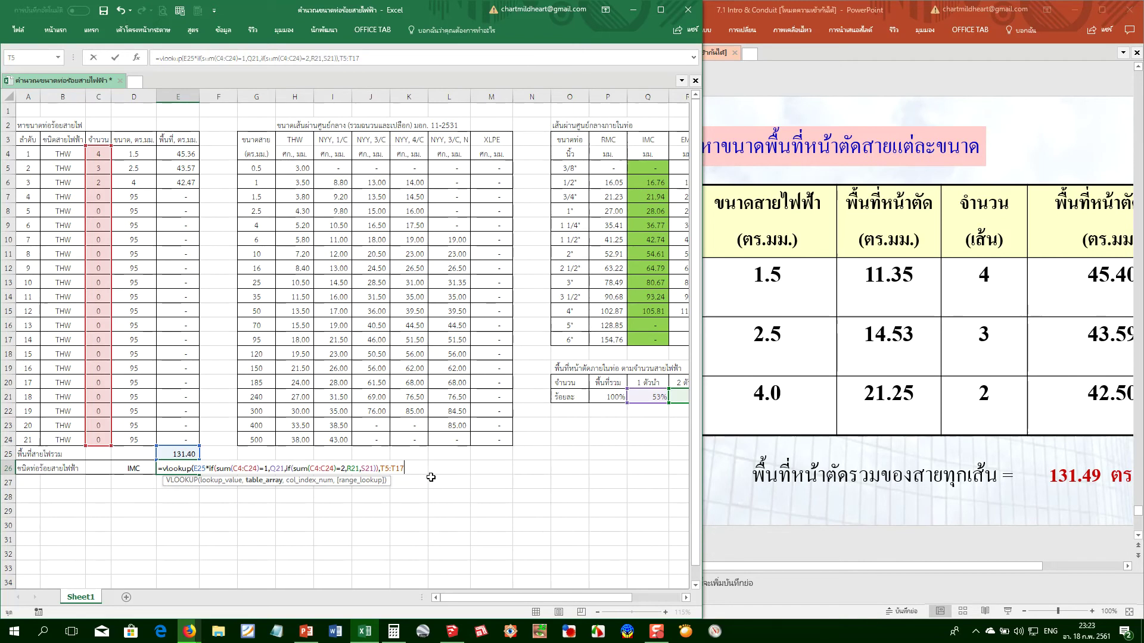
text(,1)
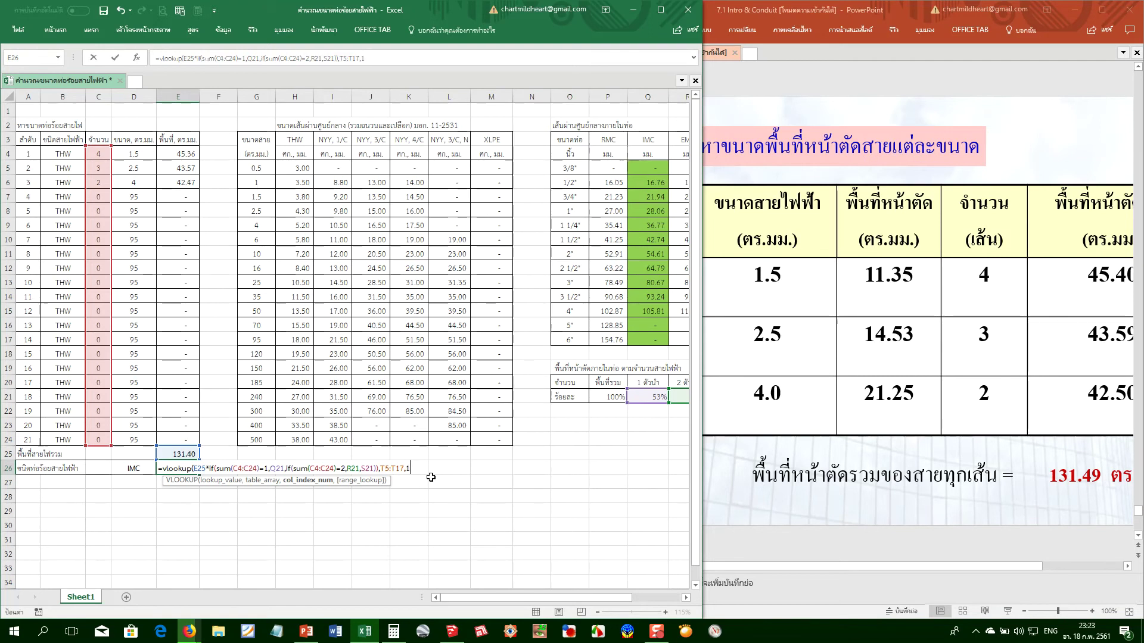
text(,)
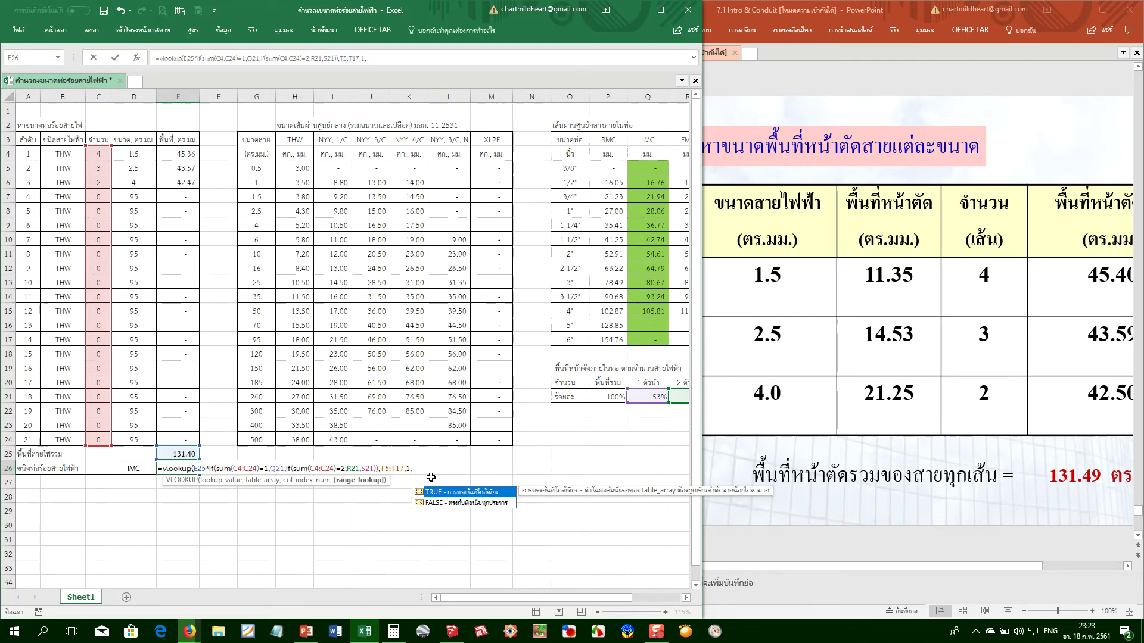
text(1))
key(Return)
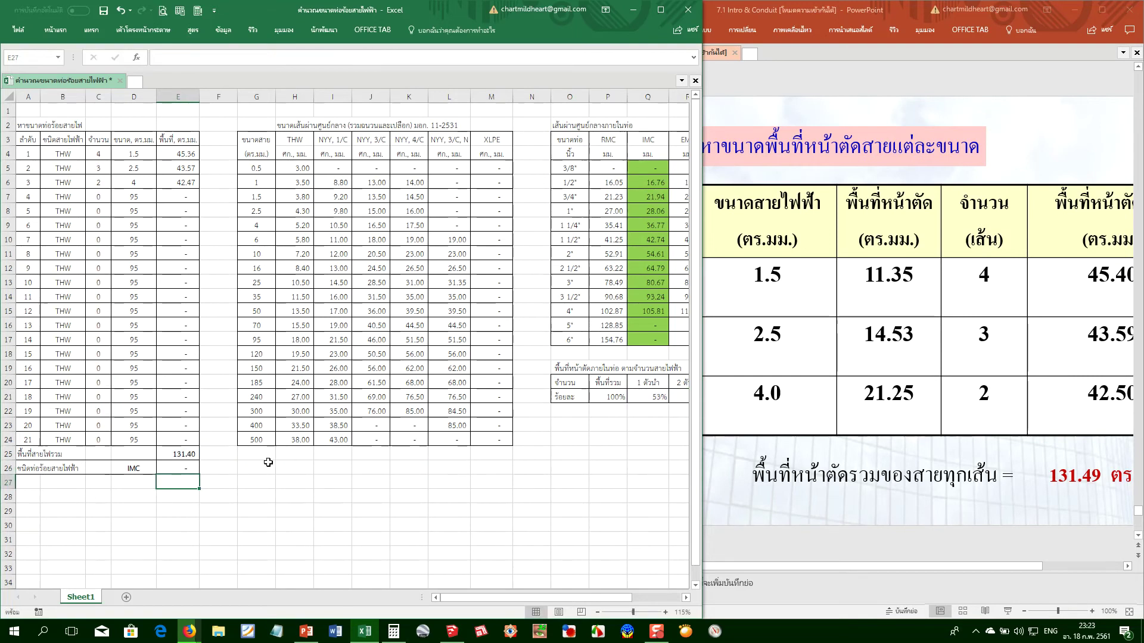
Maximize the Excel window and review the formulas in E26 and T5
click(660, 13)
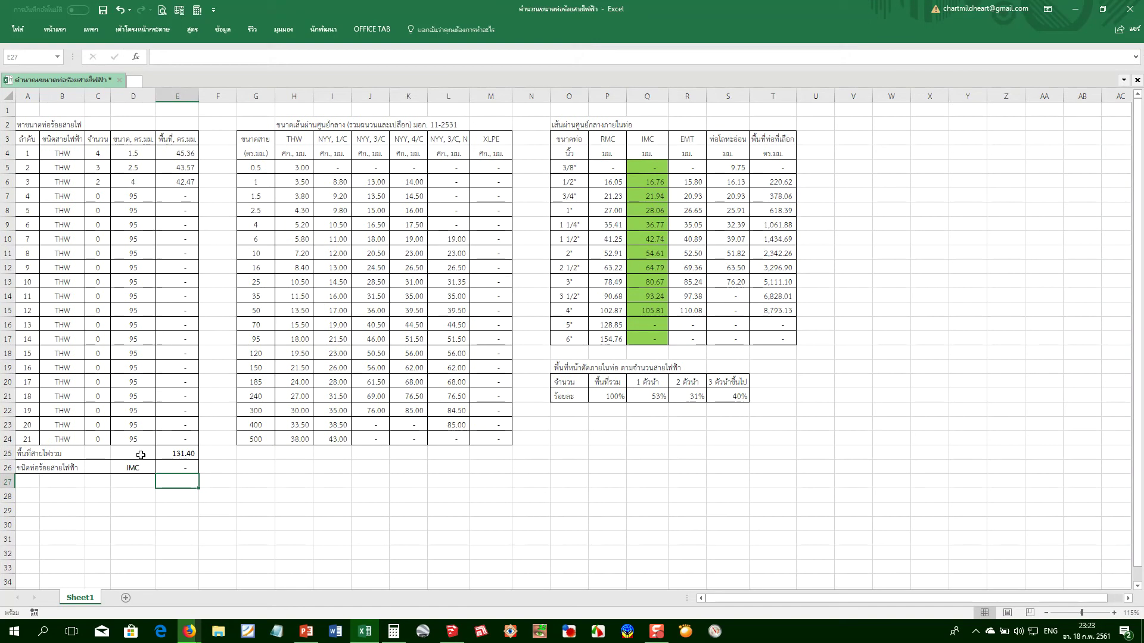
click(169, 467)
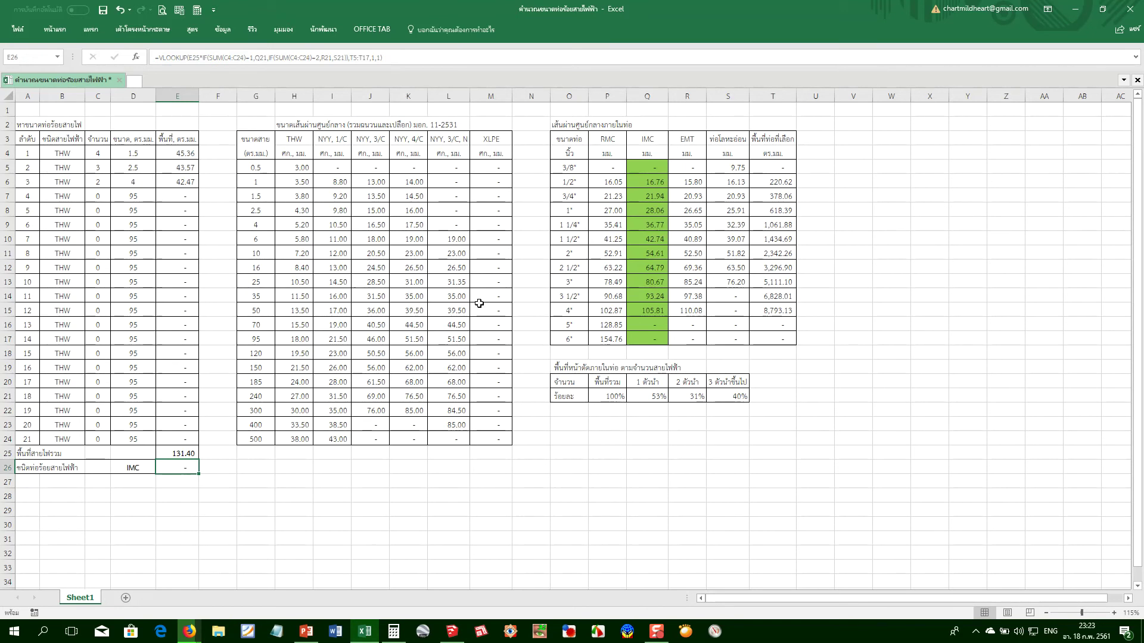
click(776, 167)
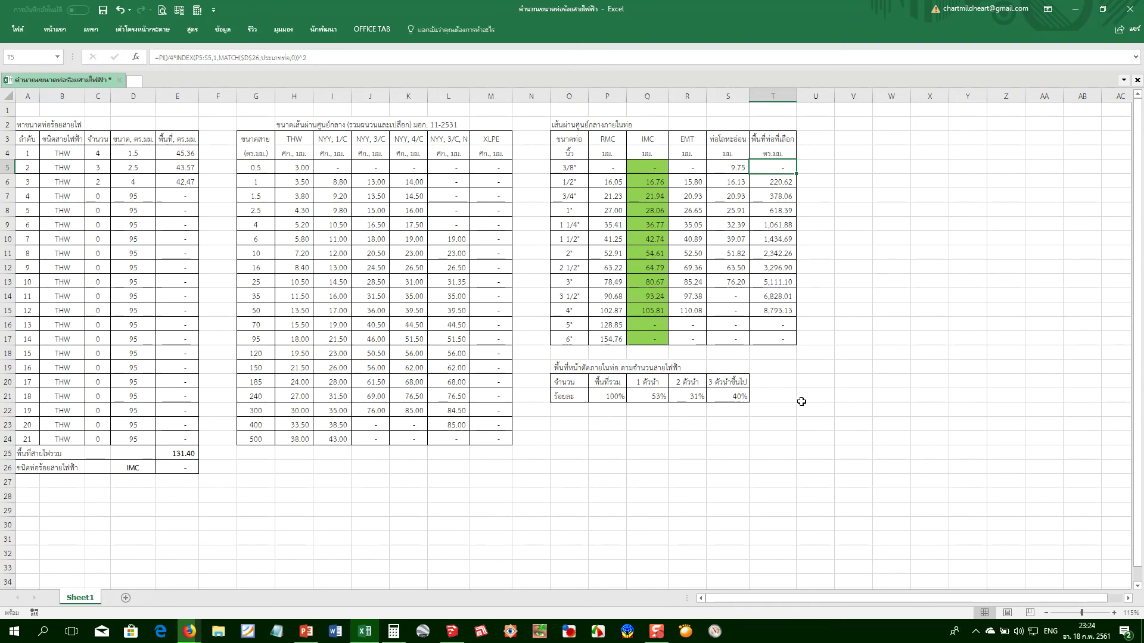
Copy the '3 ตัวนำขึ้นไป' heading and 40% from S20:S21 into T20:T21
click(778, 384)
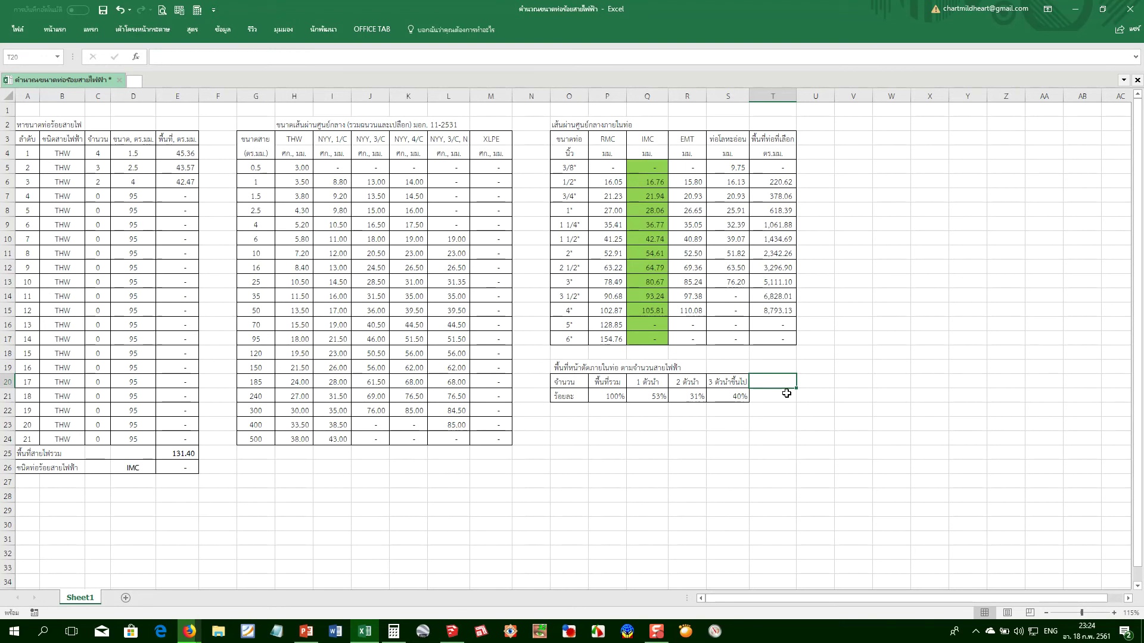
key(Left)
key(shift+Down)
key(ctrl+c)
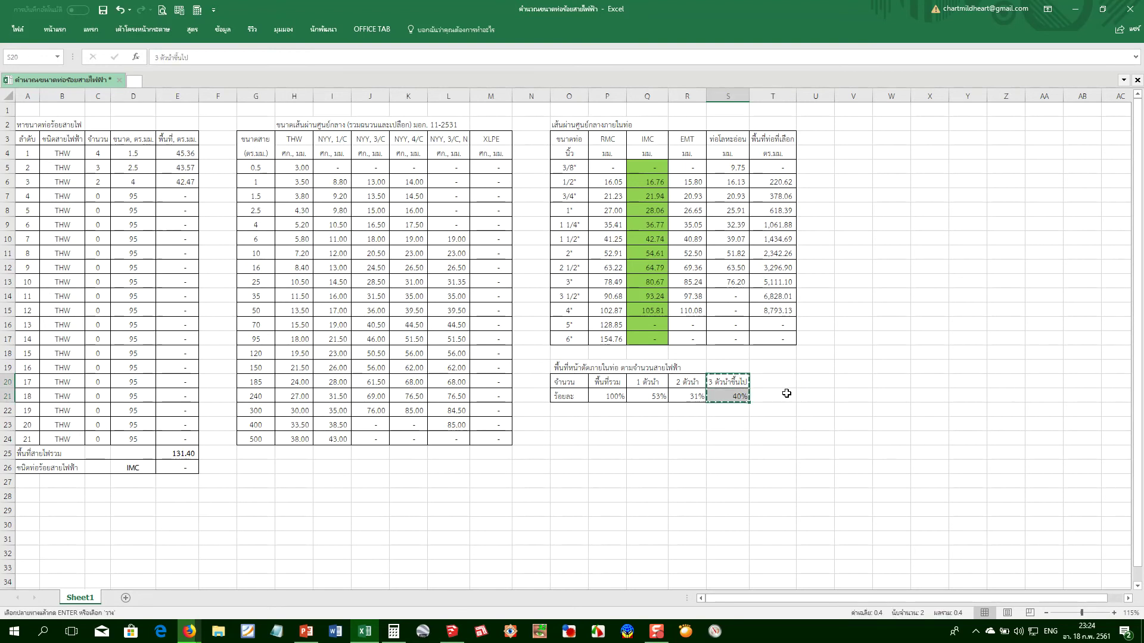
key(Right)
key(ctrl+v)
key(Escape)
key(Up)
key(Down)
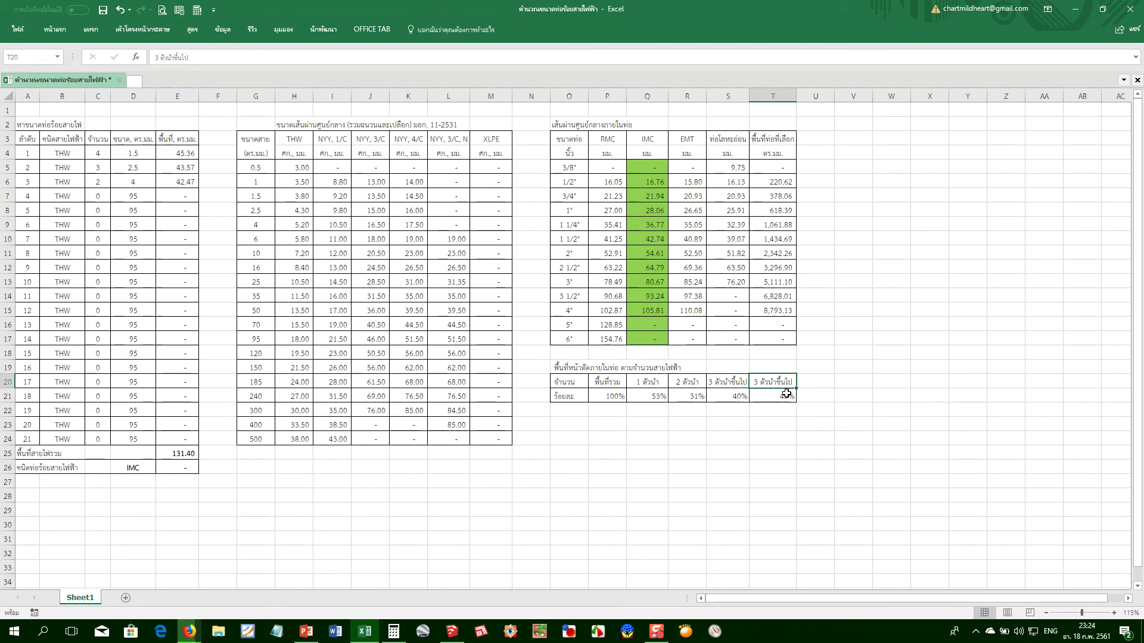
click(99, 454)
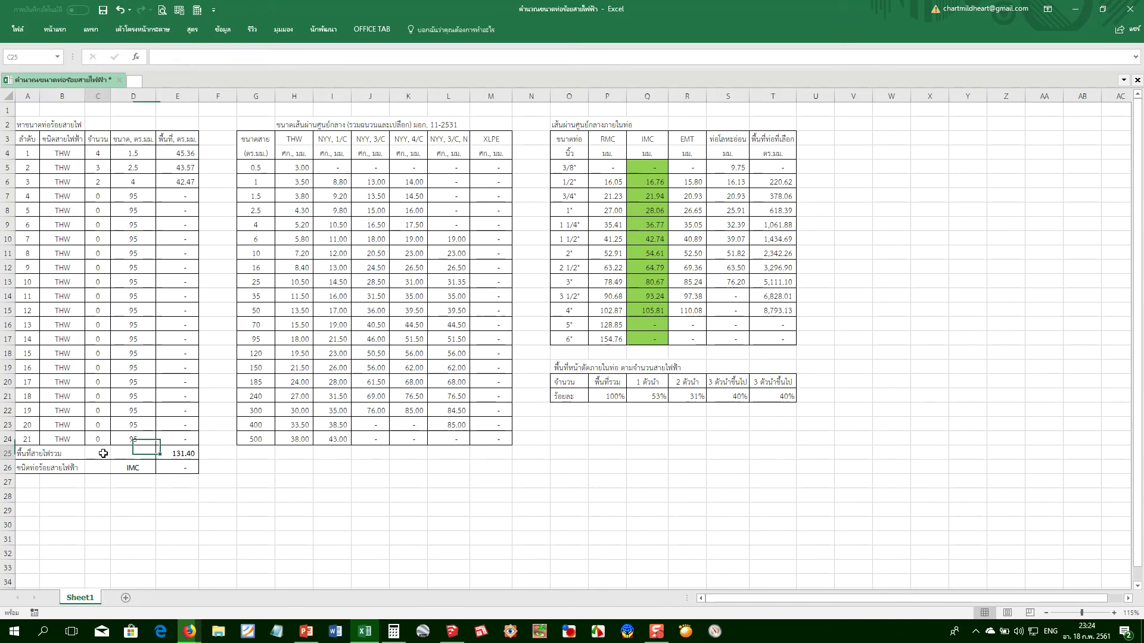
AutoSum C4:C24 into C25 and centre the resulting total of 9
click(55, 29)
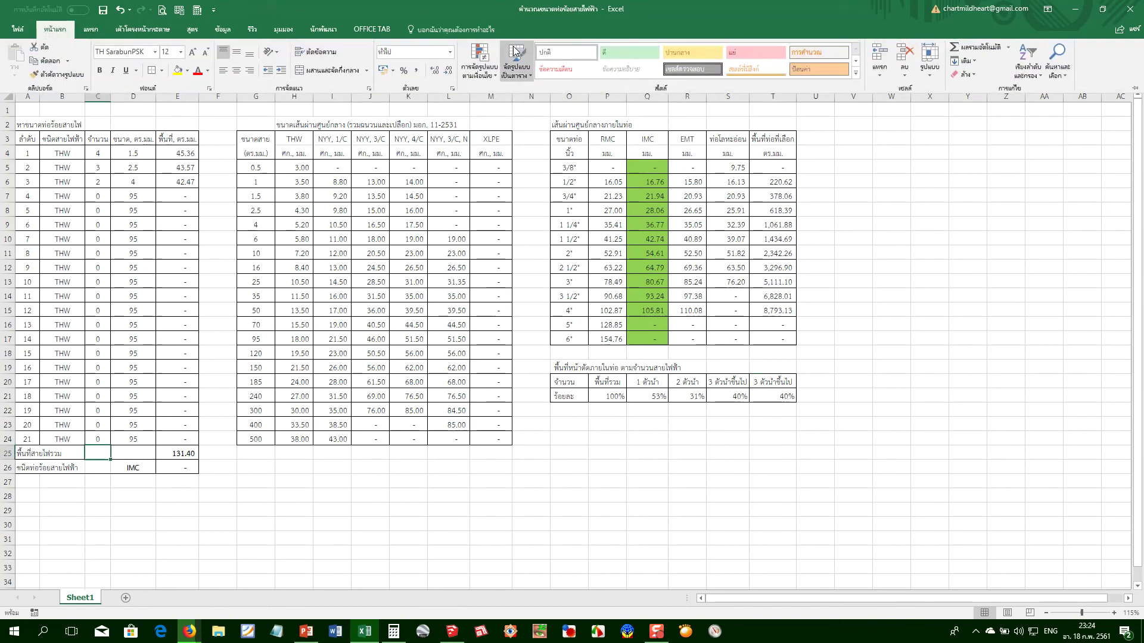
click(969, 47)
key(Return)
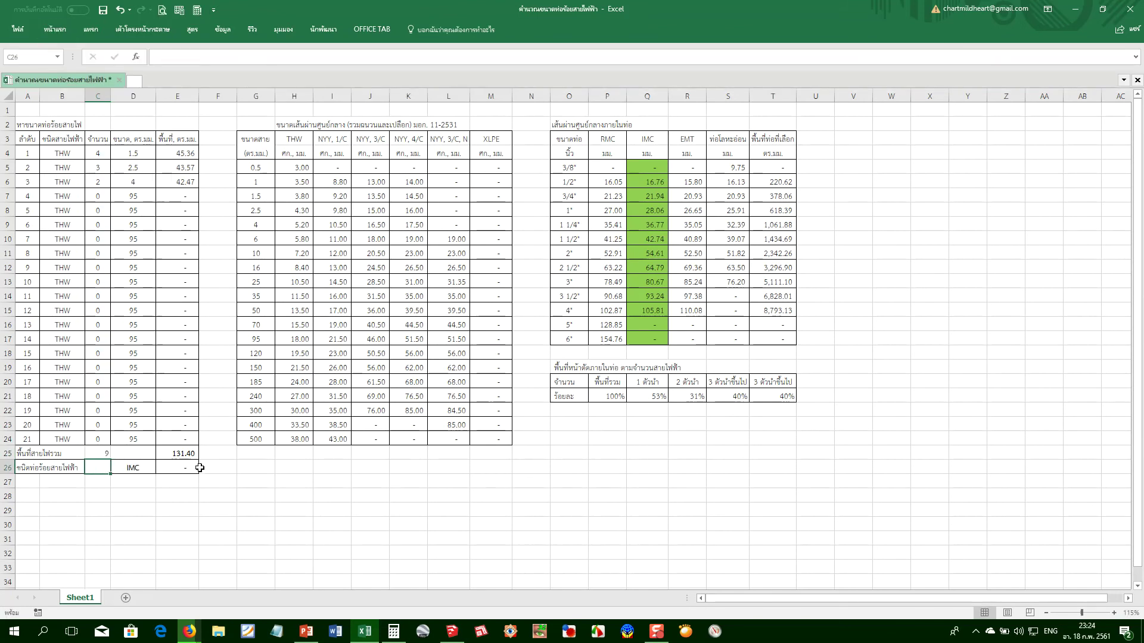
click(92, 451)
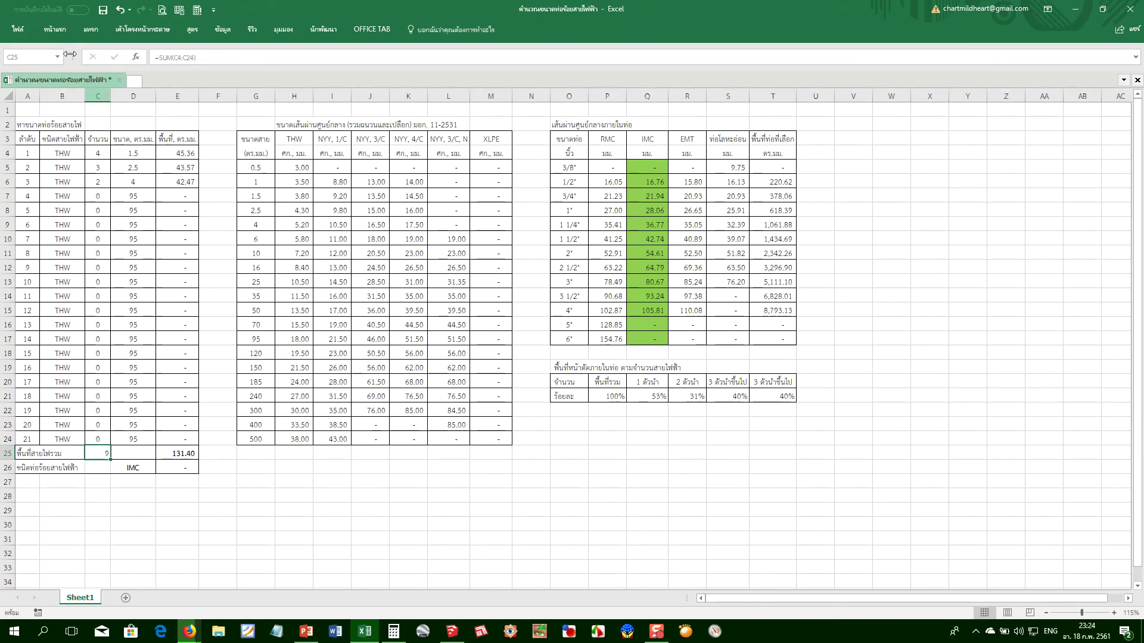
click(54, 29)
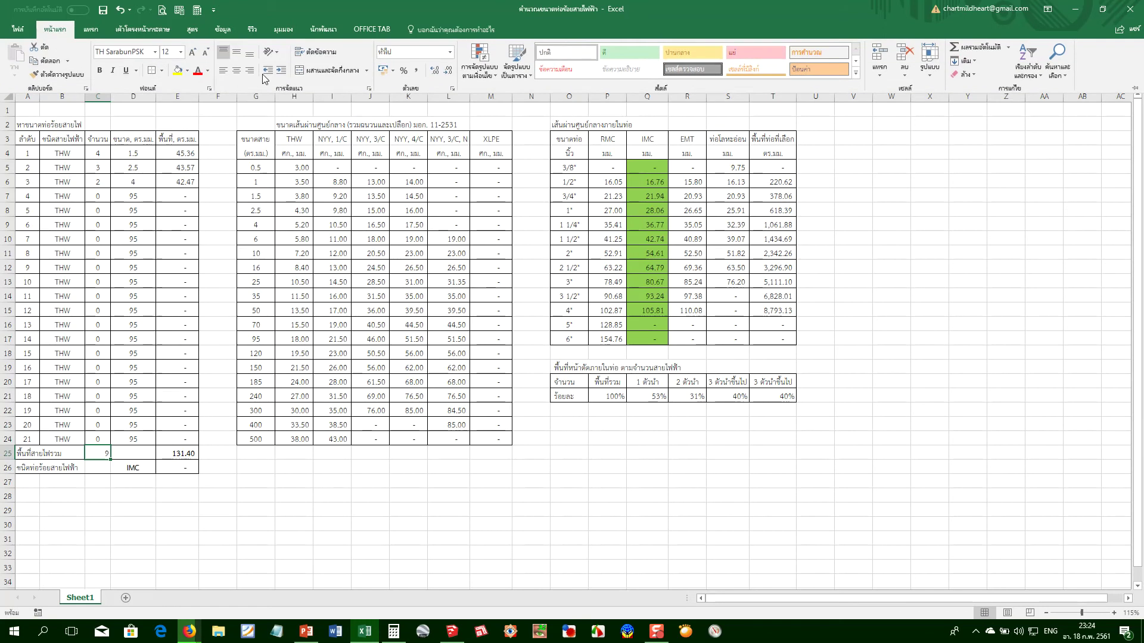
click(237, 71)
click(190, 351)
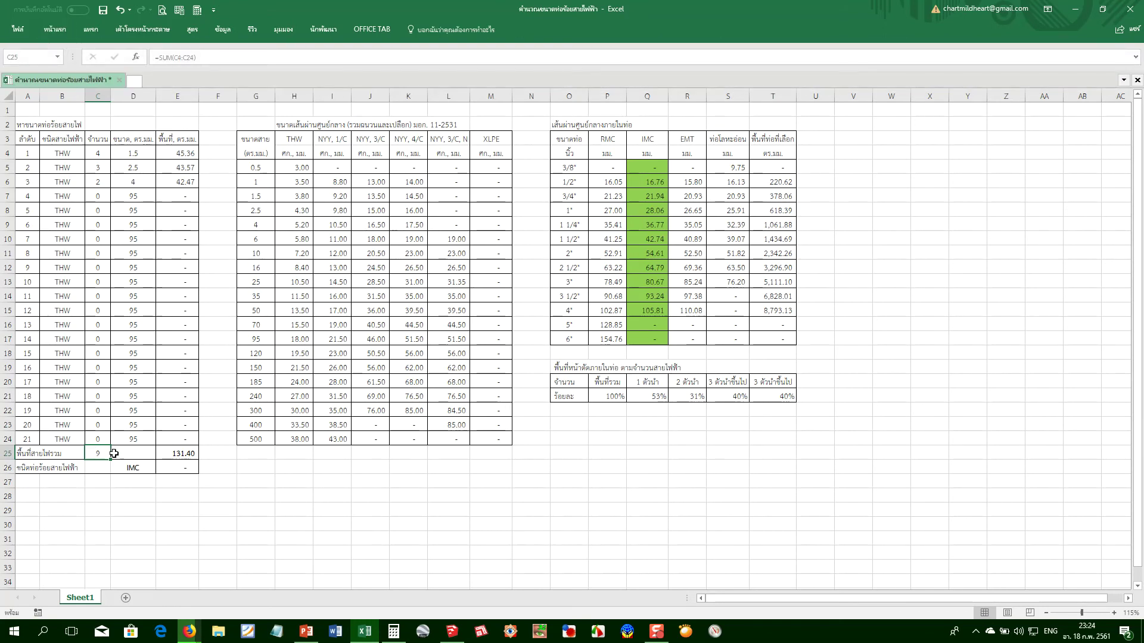
Label D25 'พื้นที่รวม' and rename A25 to 'จำนวนสายไฟฟ้ารวม'
click(140, 454)
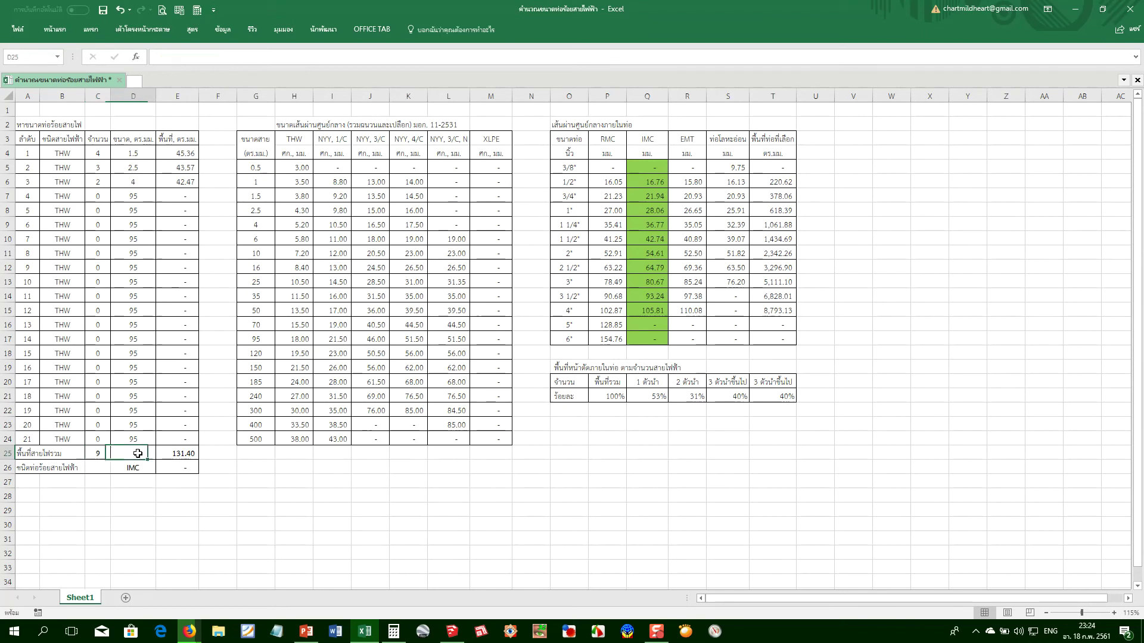
text(mho)
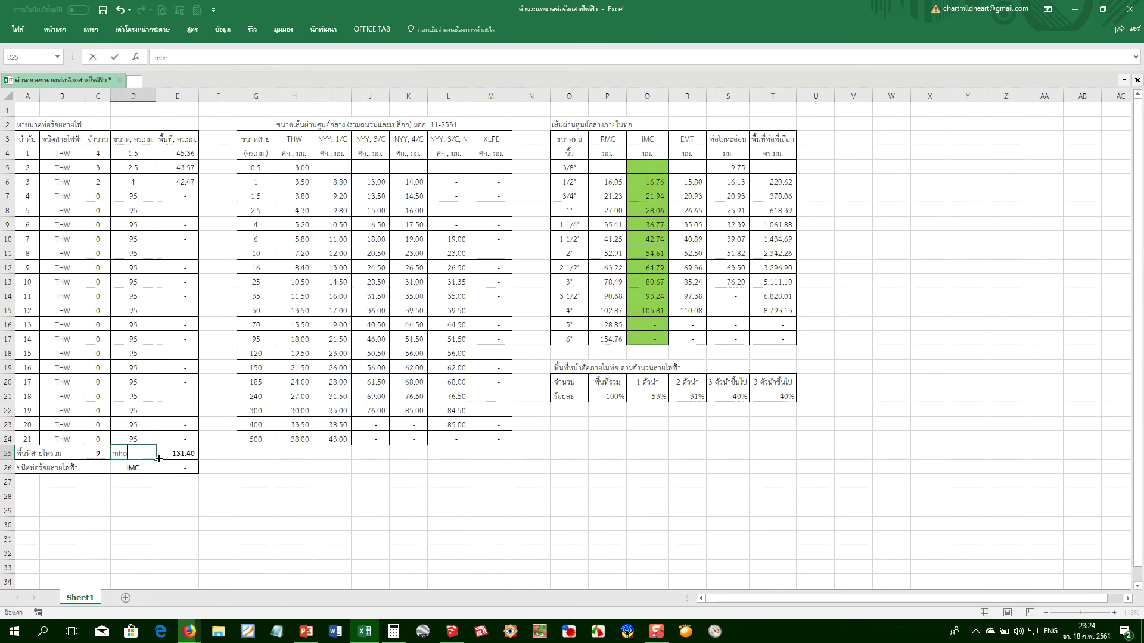
key(BackSpace)
key(grave)
text(พื้นที่รวม)
key(Left)
key(Left)
key(Left)
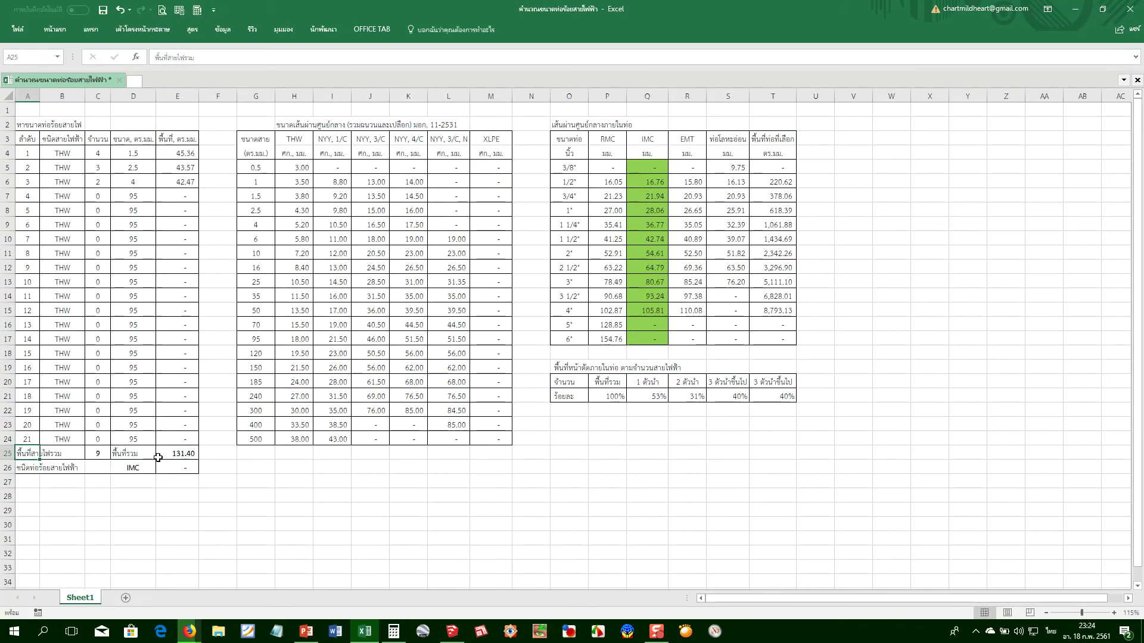
text(จ)
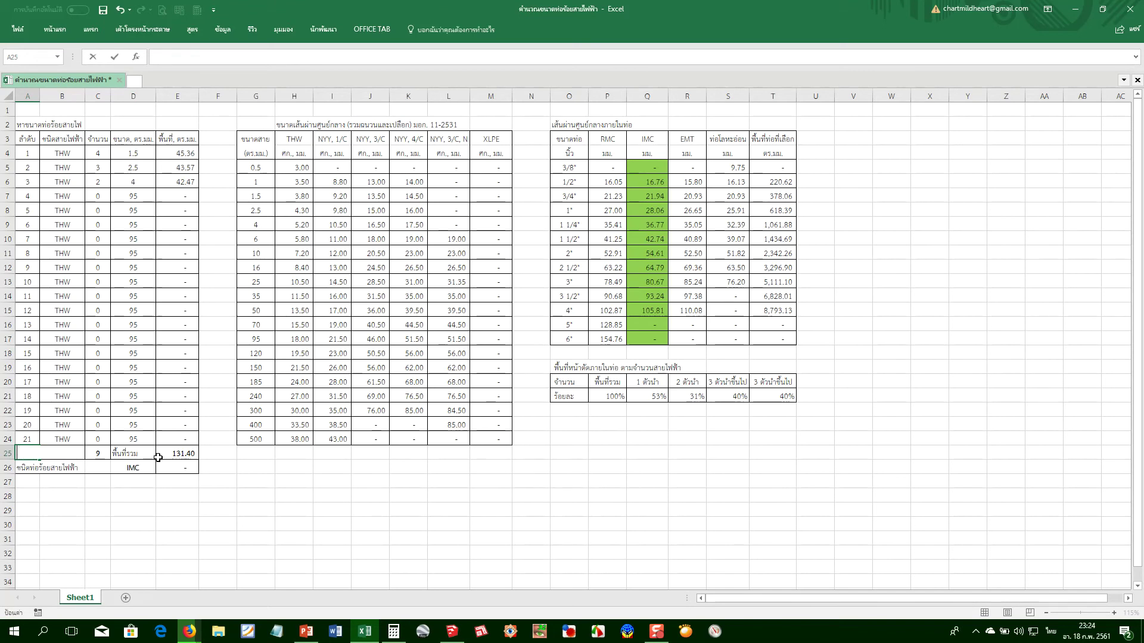
text(จำนวนสายไฟฟ้ารวม)
key(Return)
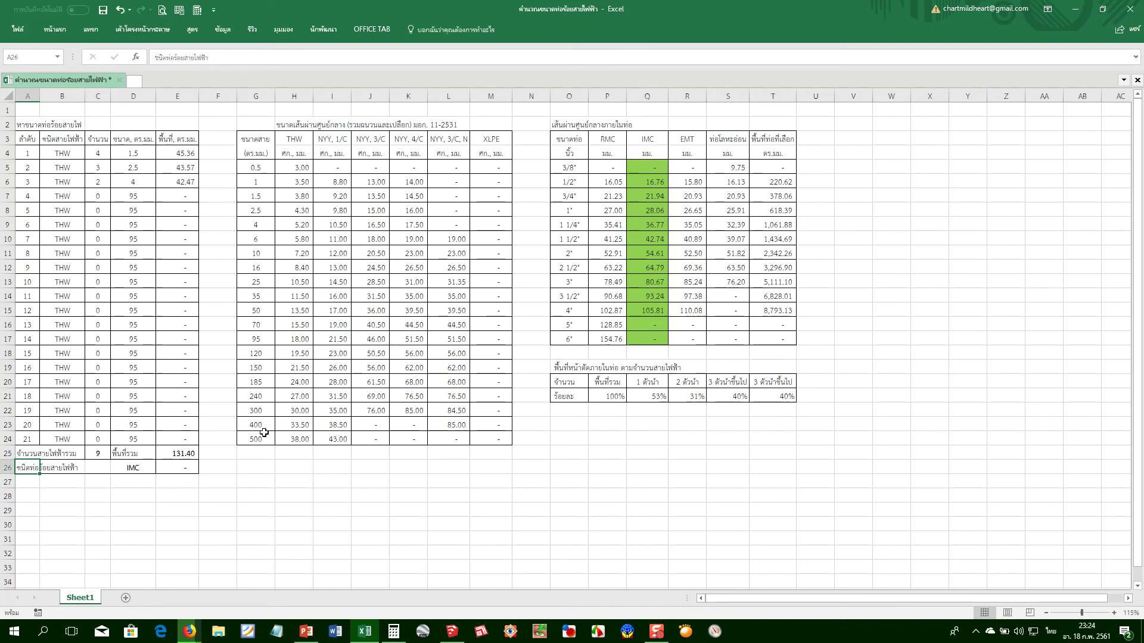
Replace both SUM(C4:C24) tests in E26's formula with C25 and re-enter it
double_click(169, 467)
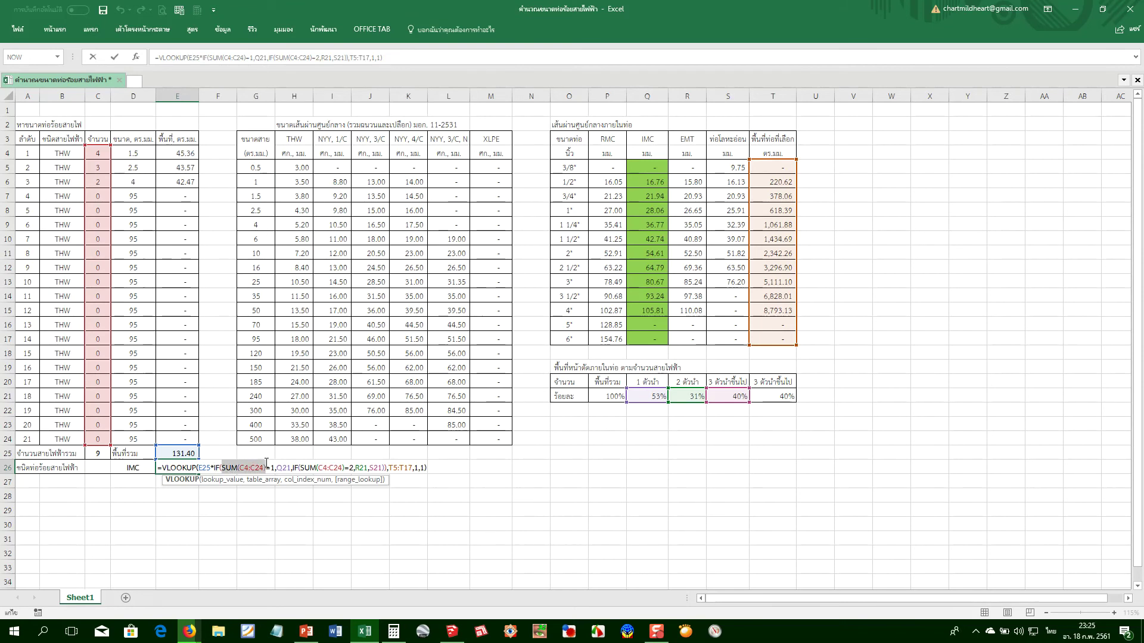
click(266, 464)
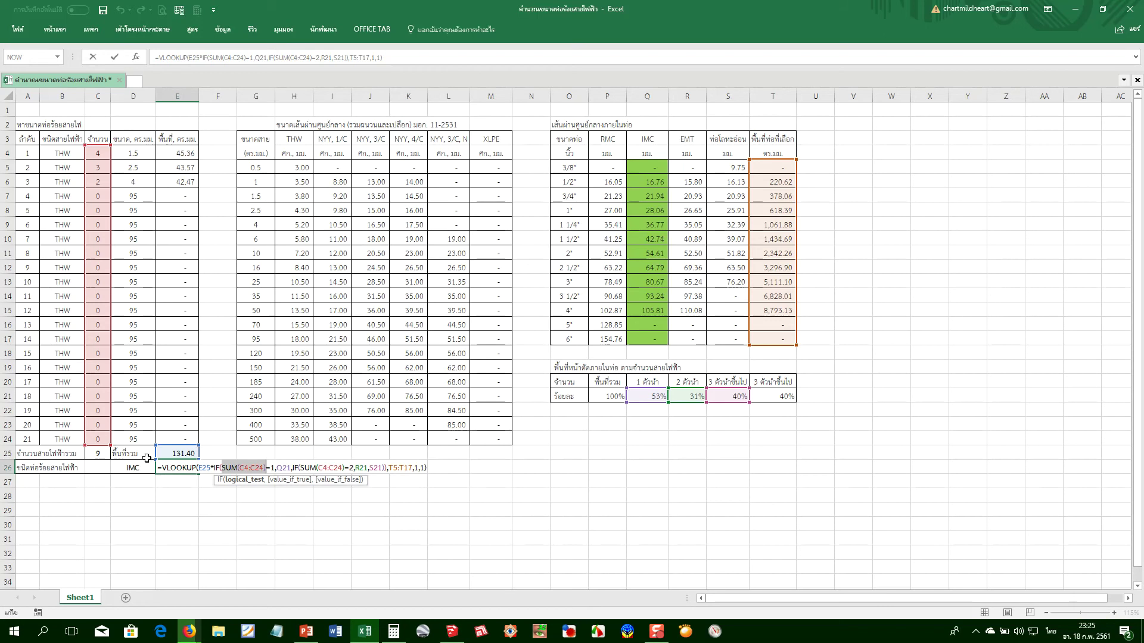
click(95, 453)
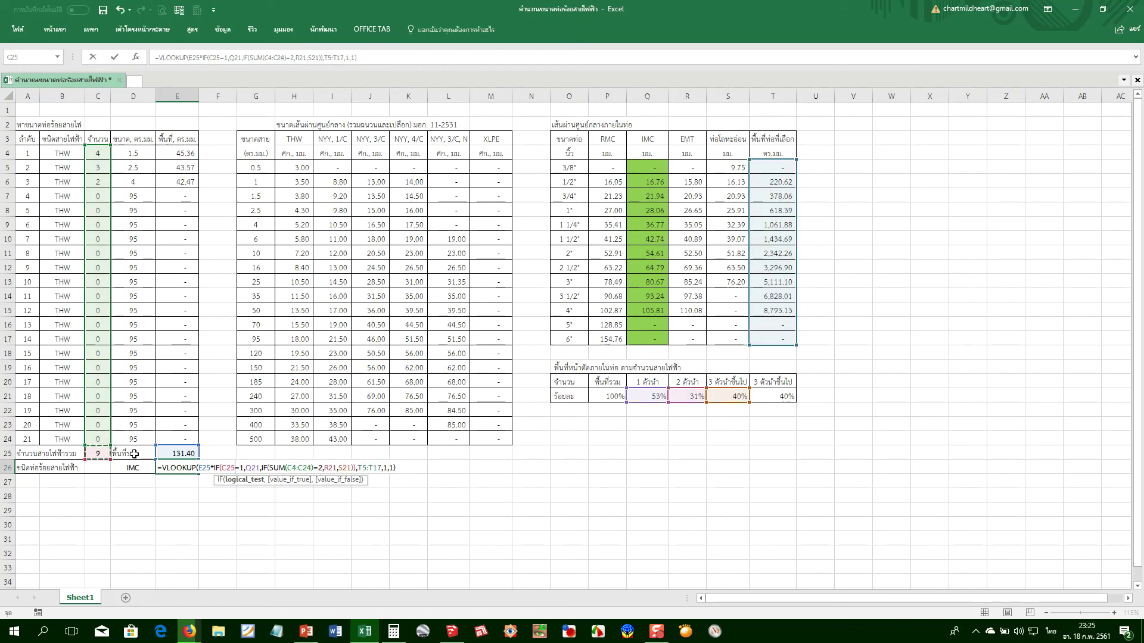
drag(270, 468, 315, 461)
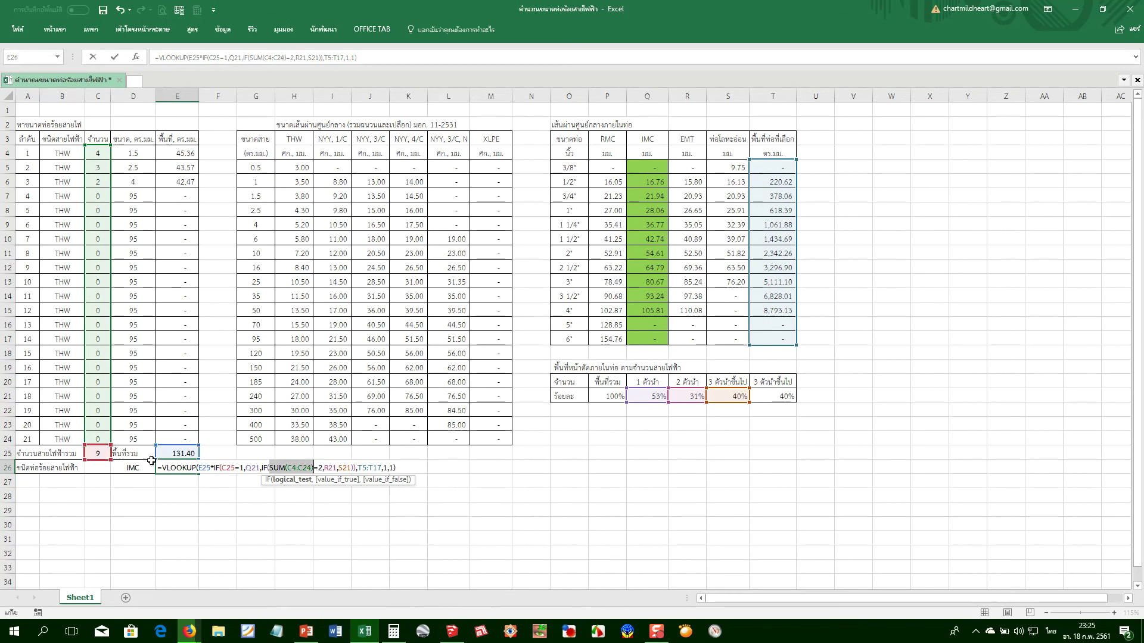
click(98, 454)
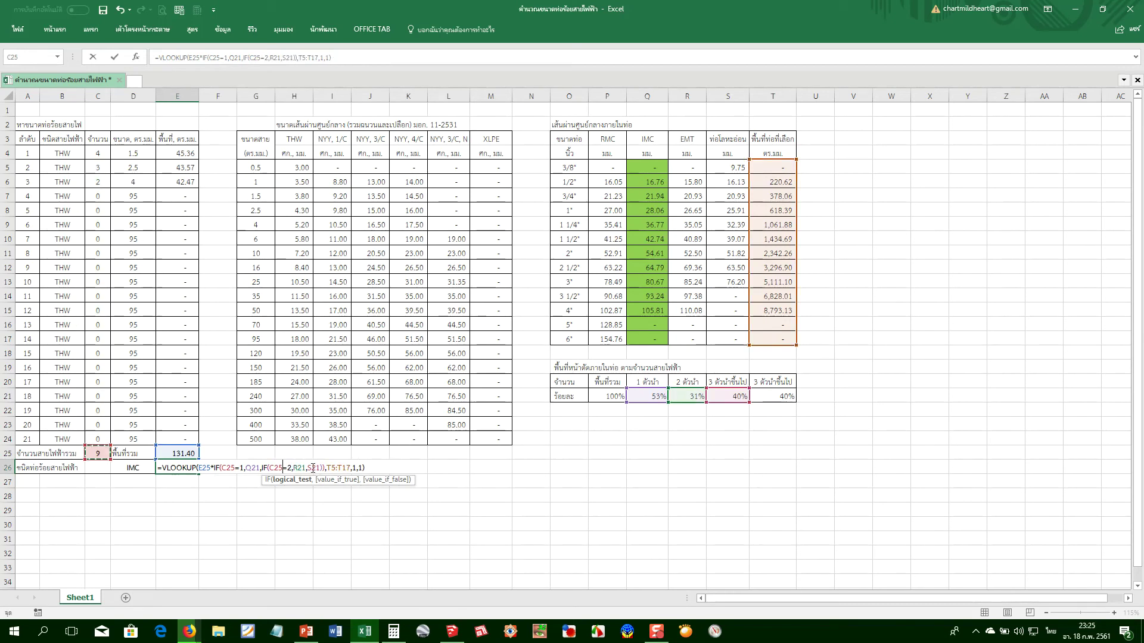
key(Return)
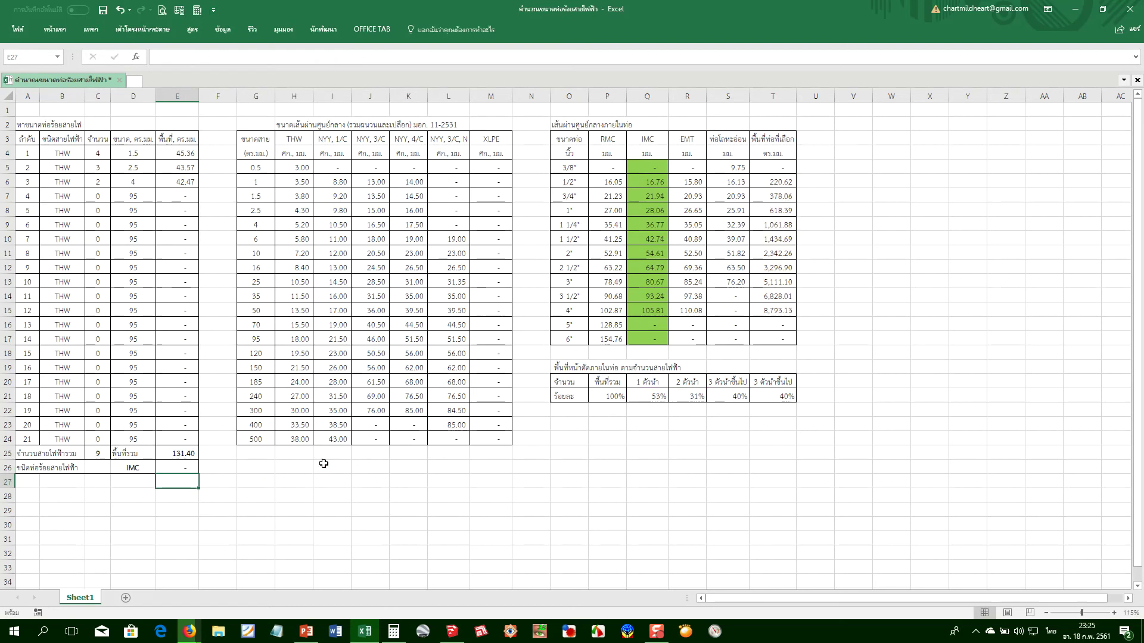
key(Up)
key(F2)
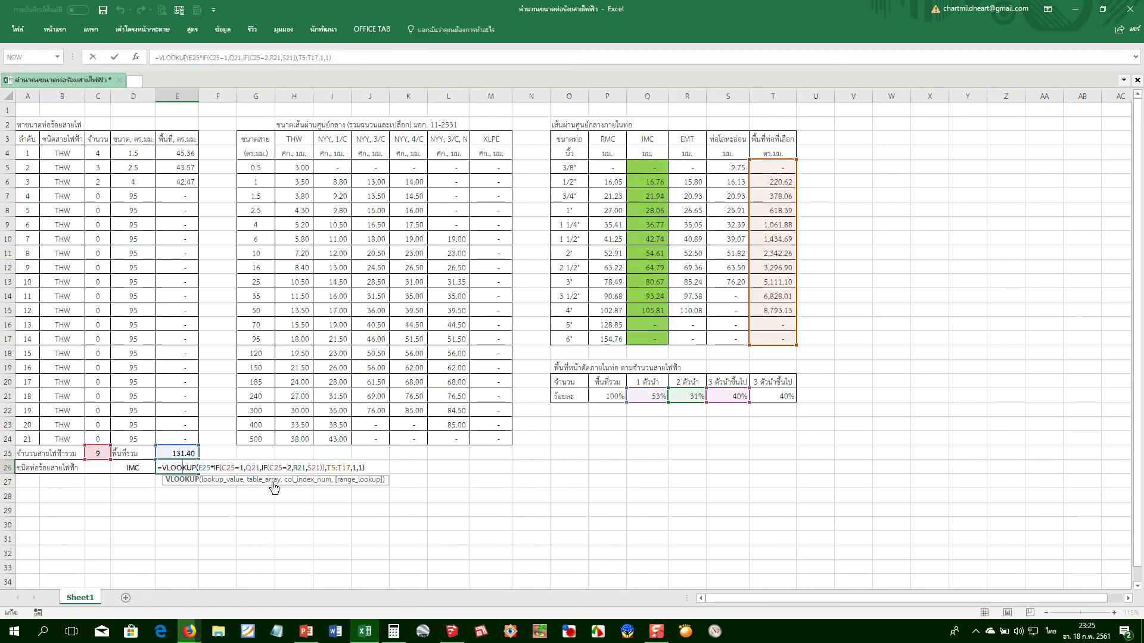
click(206, 468)
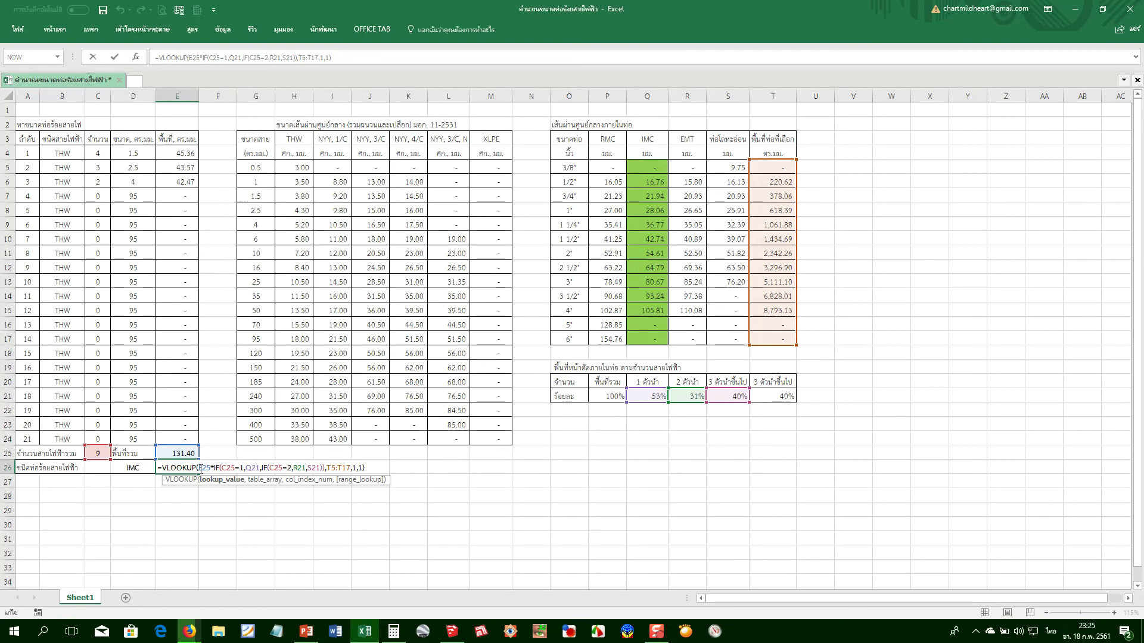
drag(201, 468, 325, 464)
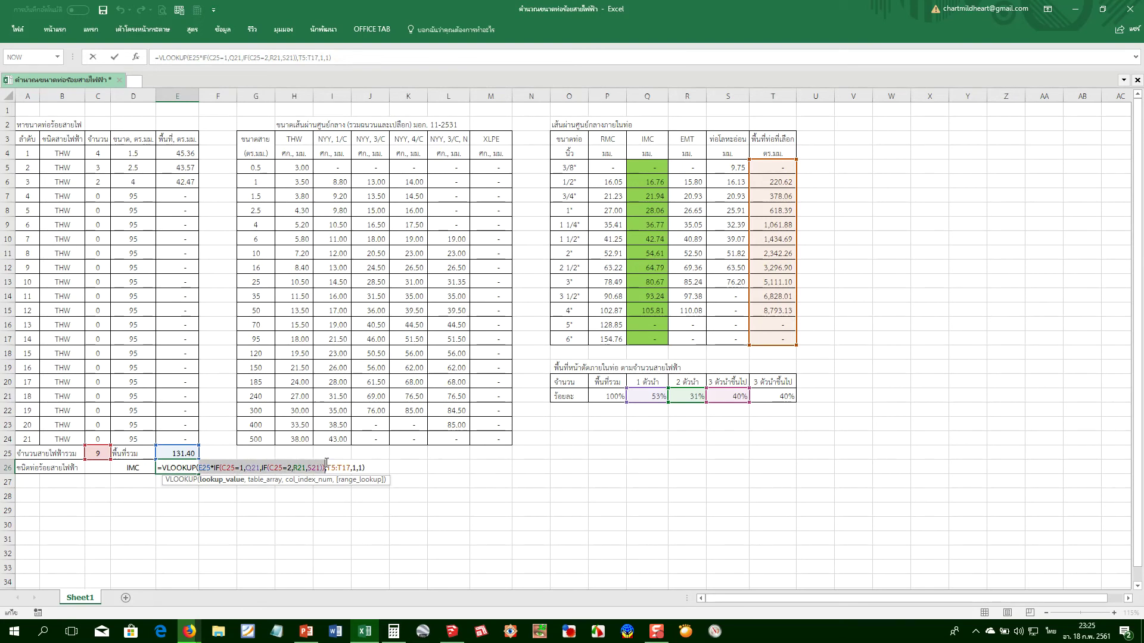
key(F9)
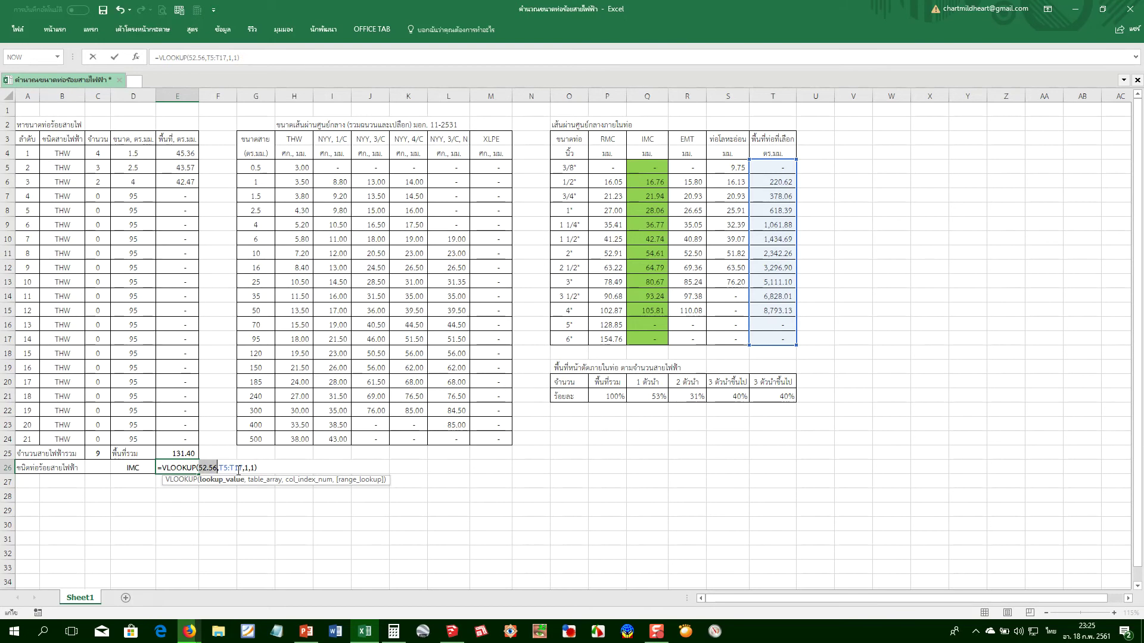
key(Return)
click(757, 166)
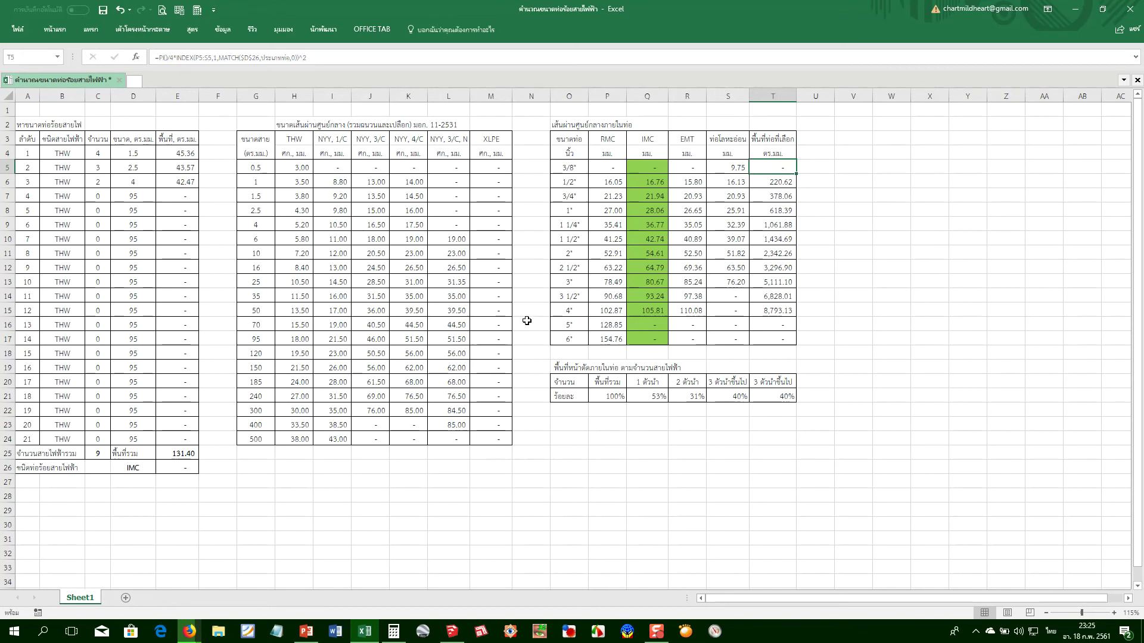
Retype the T20 header as 'พื้นที่เลือกใช้', then review E26's formula and the Q15 area
click(780, 398)
click(771, 384)
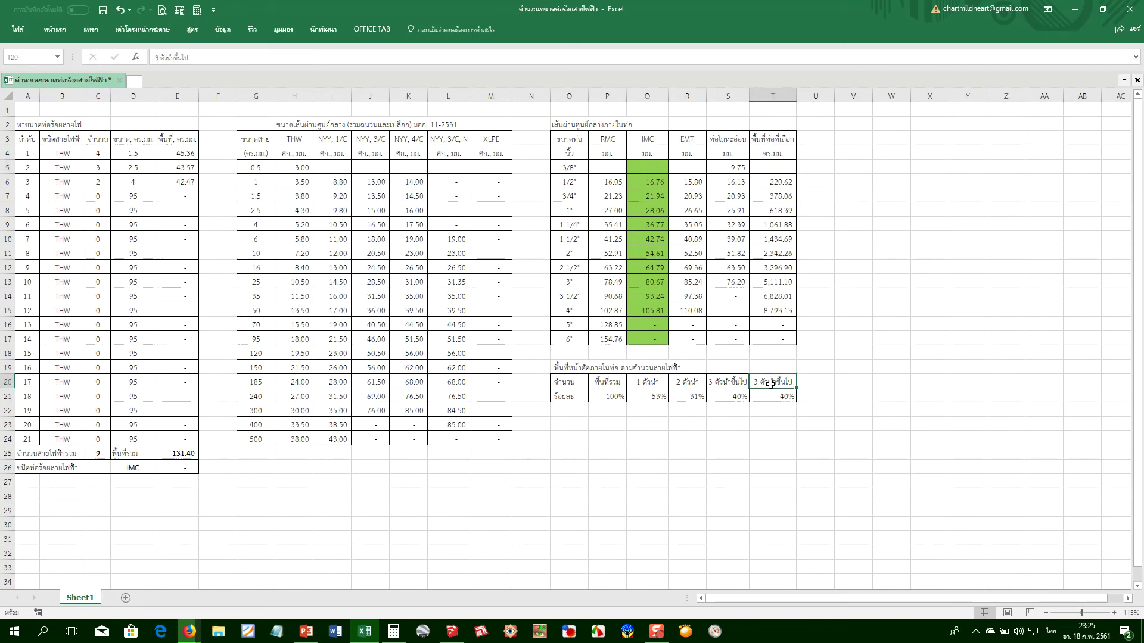
text(พื้นที่เลือกใ)
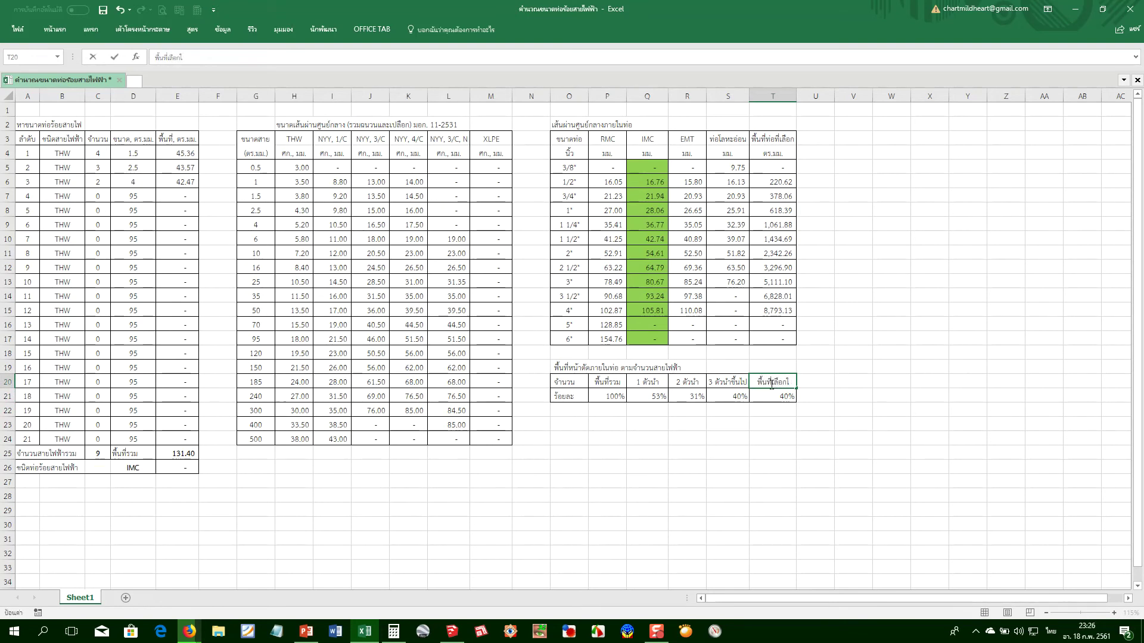
text(ช้)
key(Return)
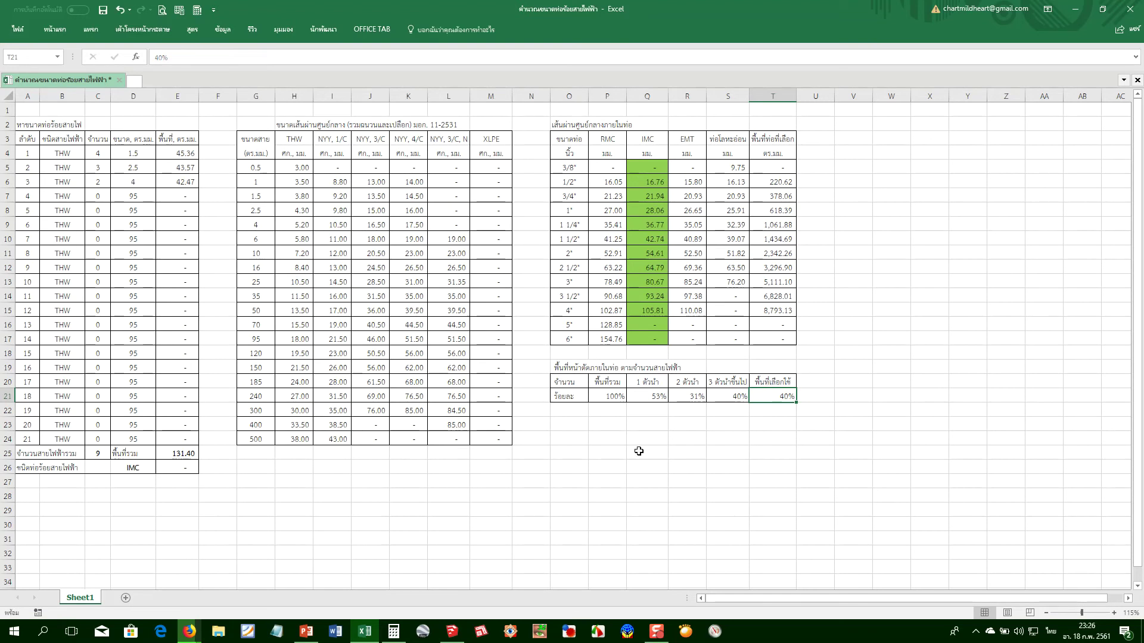
click(188, 472)
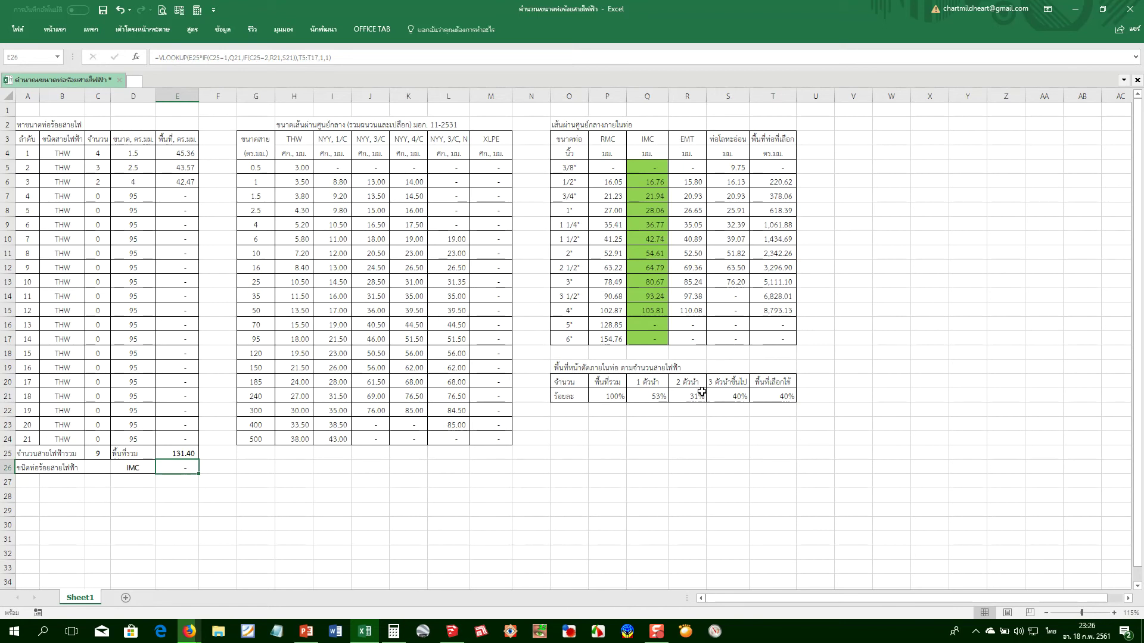
click(647, 306)
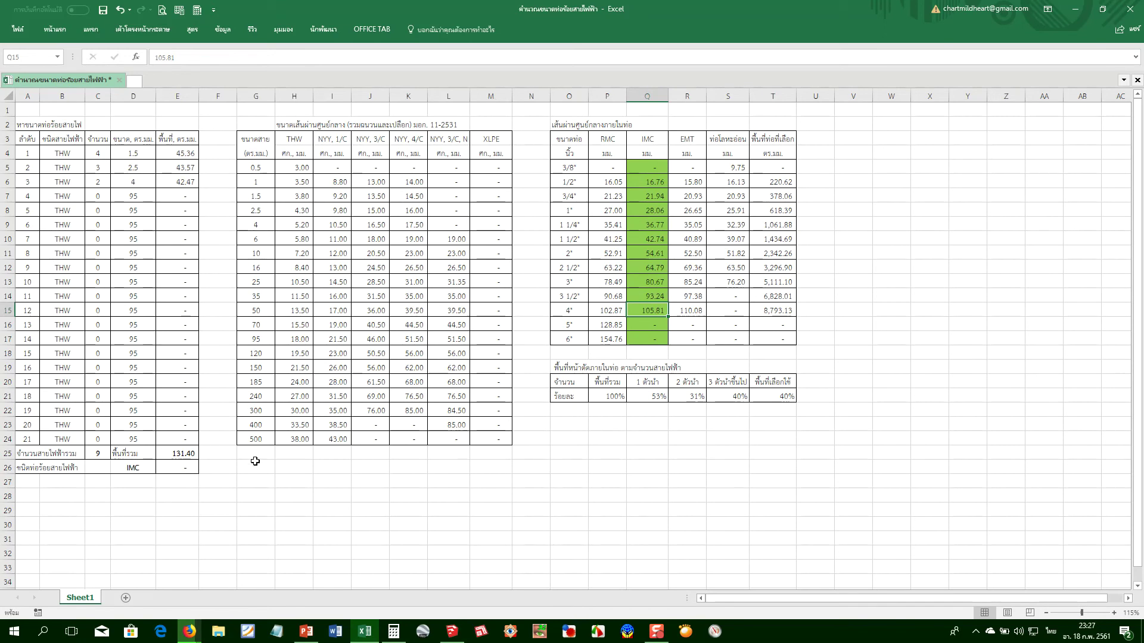
Change the T20 header to 'ร้อยละที่เลือก'
click(769, 383)
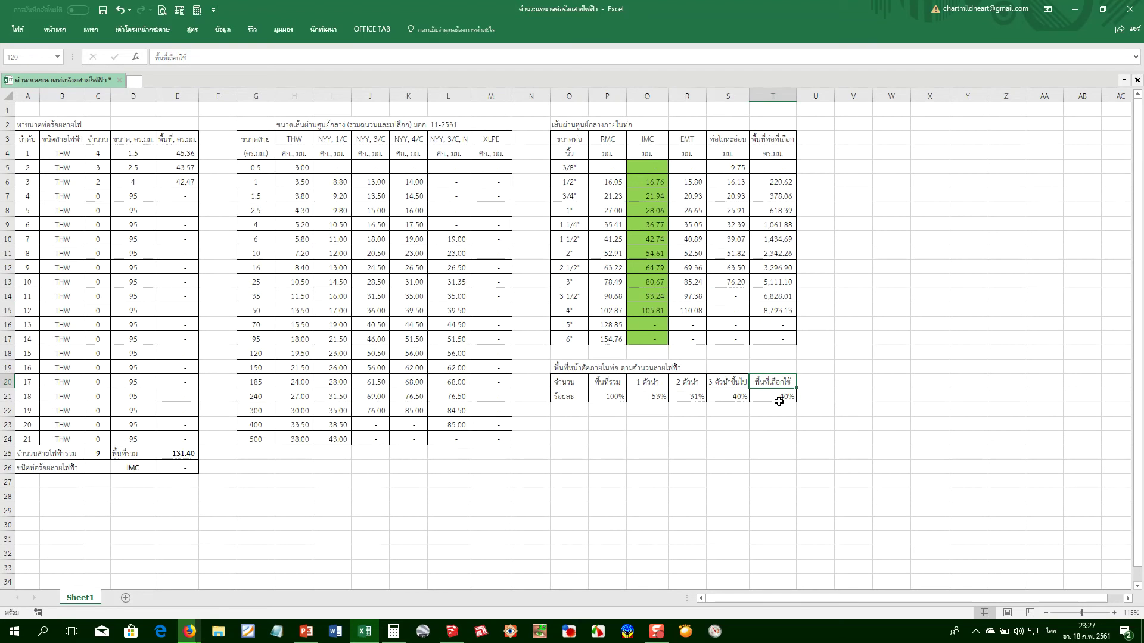
key(F2)
key(shift+Right)
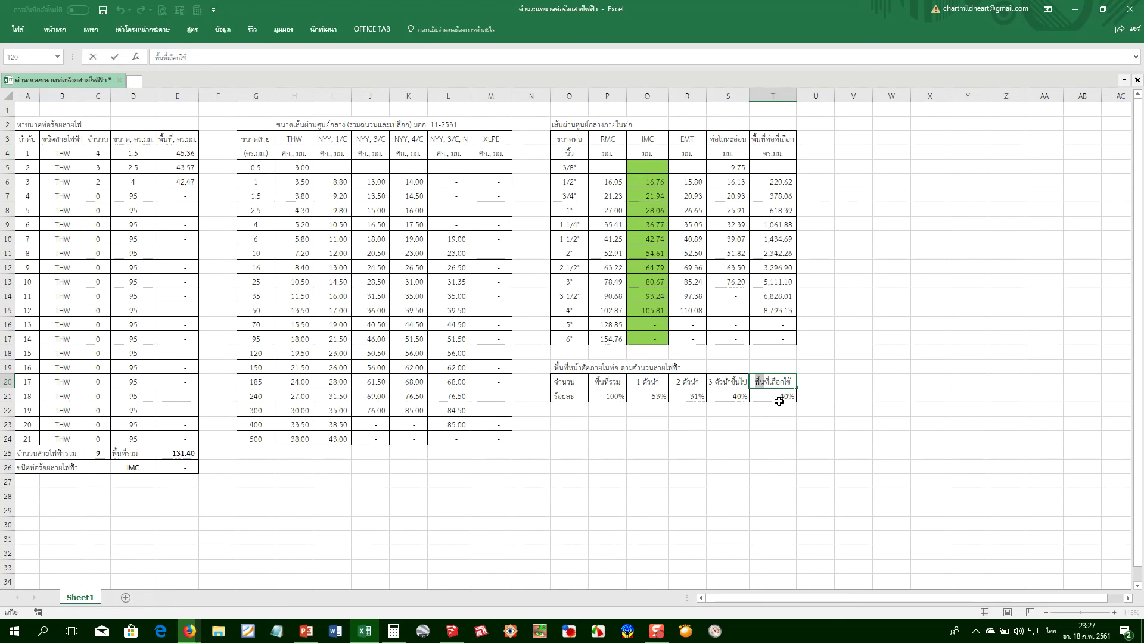
text(ร้อยละ)
key(Return)
key(Up)
key(F2)
key(BackSpace)
key(BackSpace)
key(BackSpace)
key(Return)
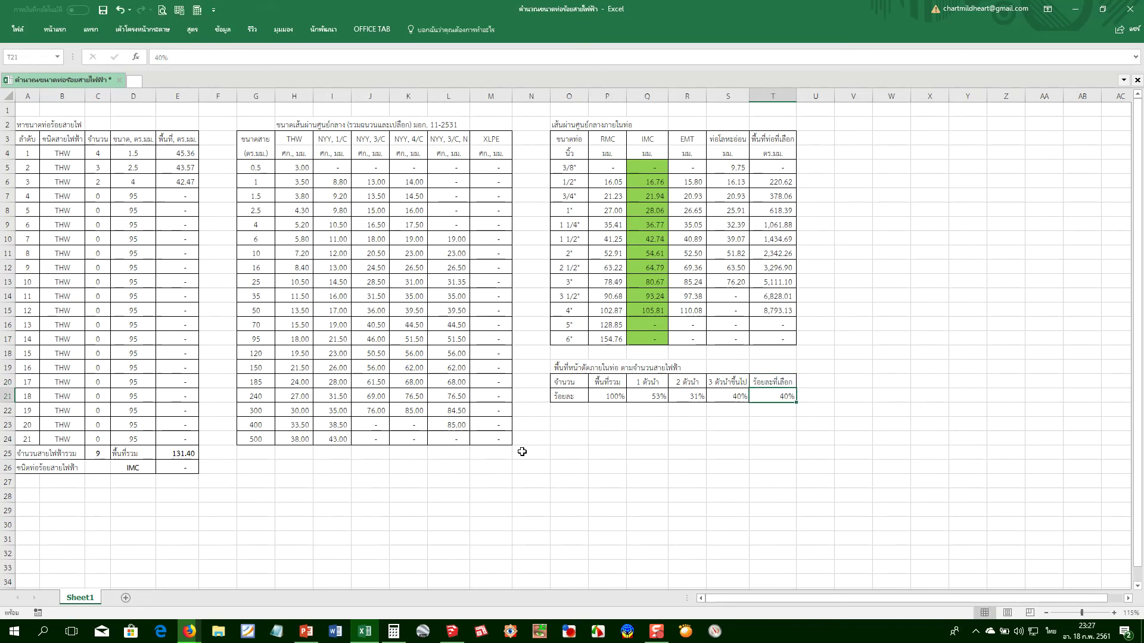
Clear T21's fixed 40% and start an =if( formula
key(BackSpace)
key(grave)
text(=if)
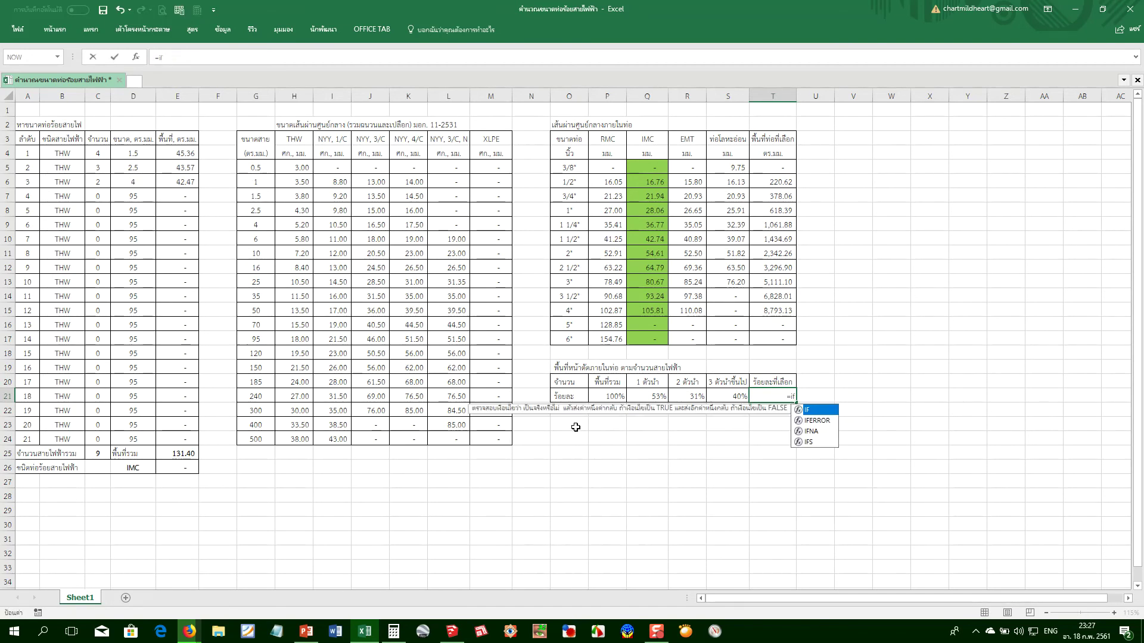
text(()
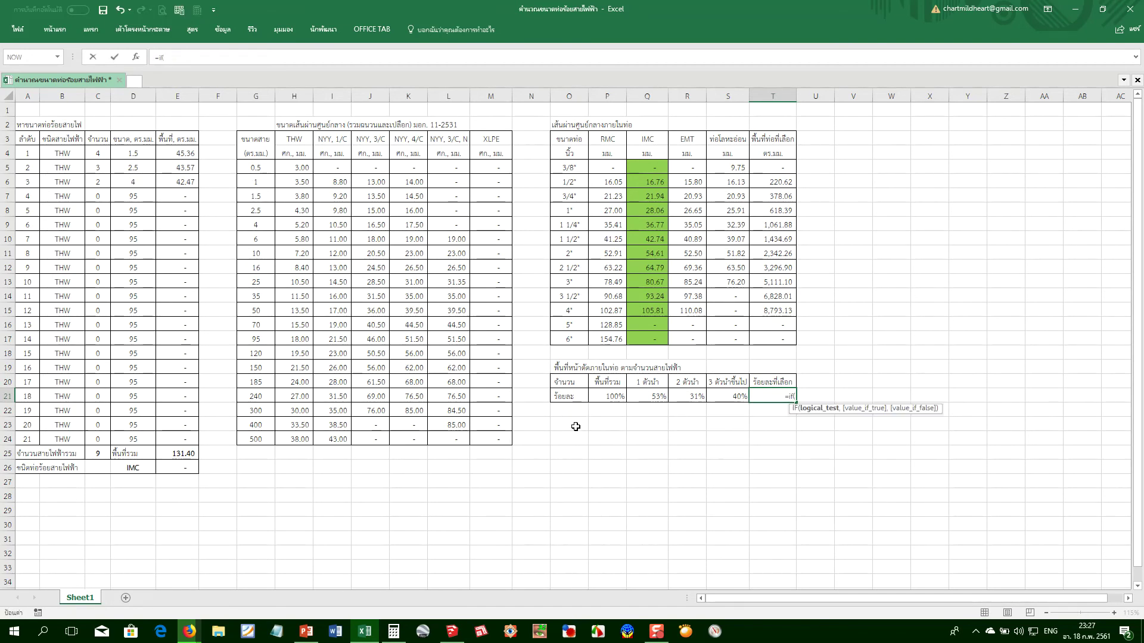
Build T21 as =IF(C25=1,Q21,IF(C25=2,R21,S21)) and commit it
click(96, 453)
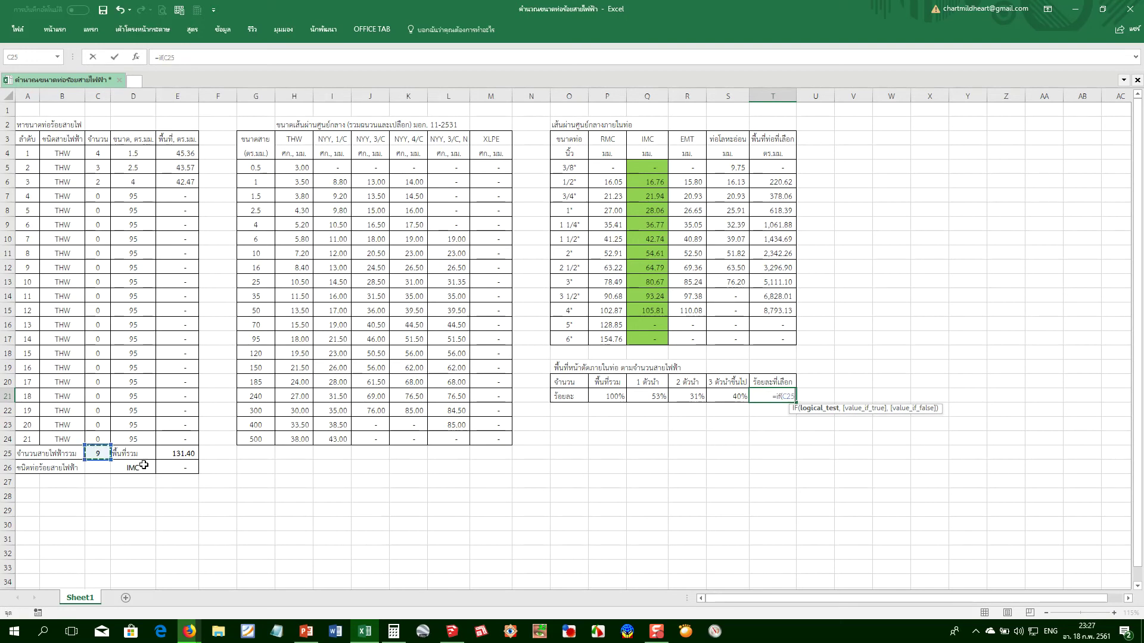
text(=1,)
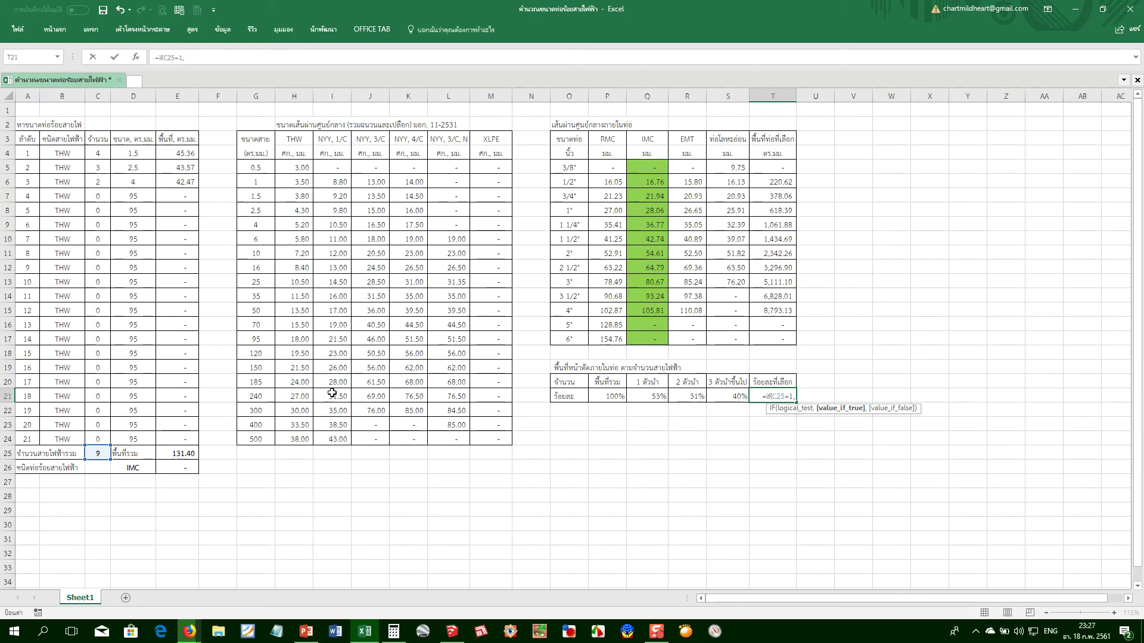
click(655, 396)
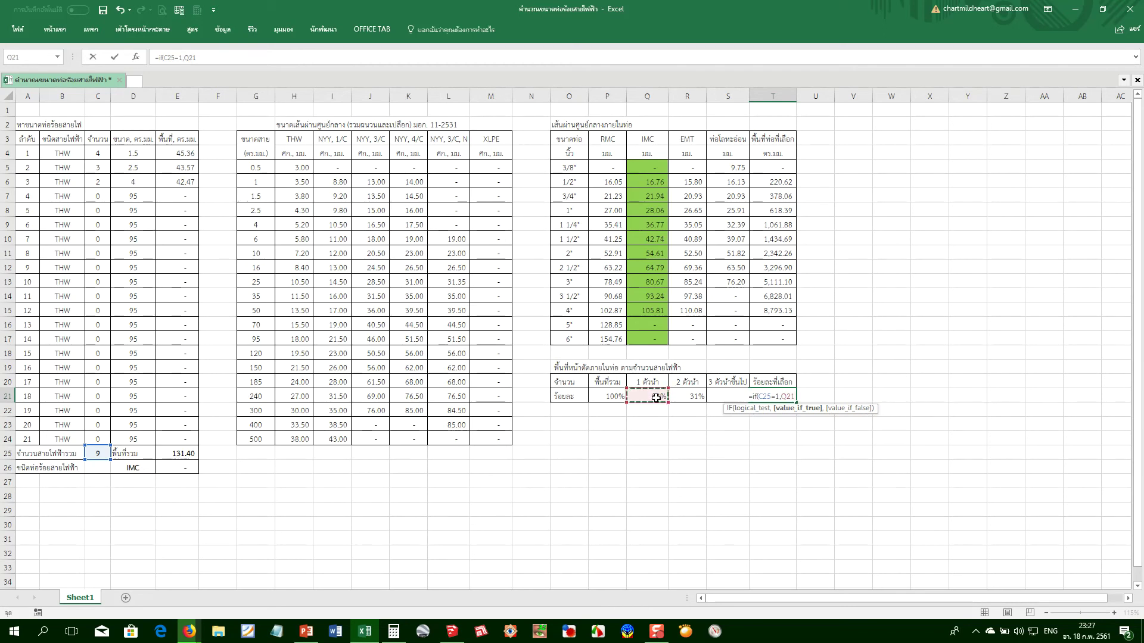
text(,if()
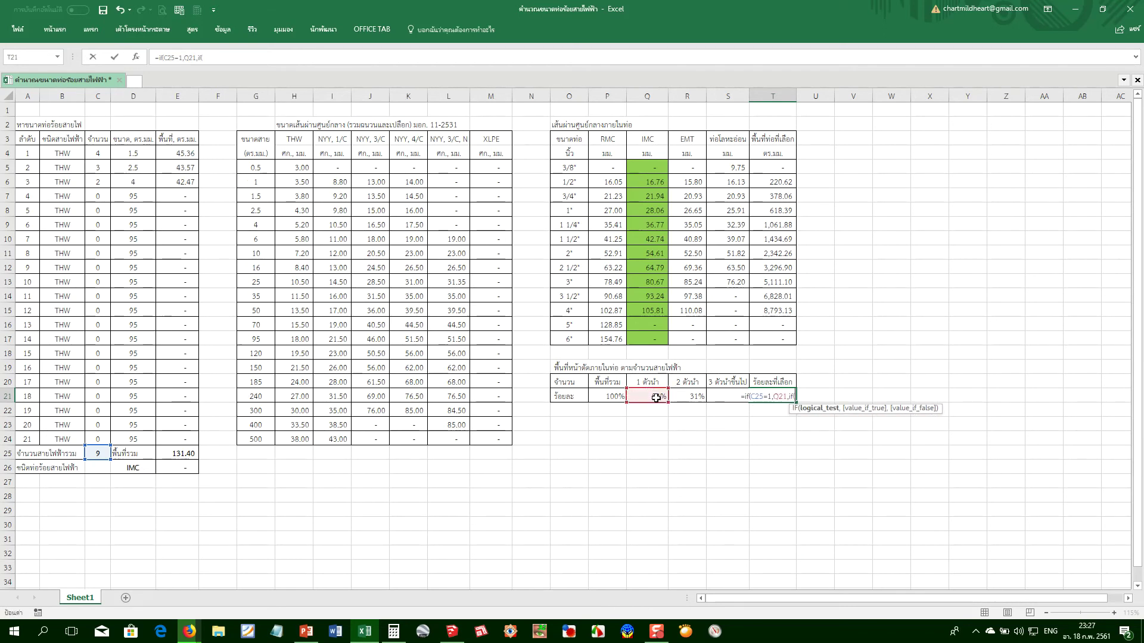
click(96, 455)
text(=)
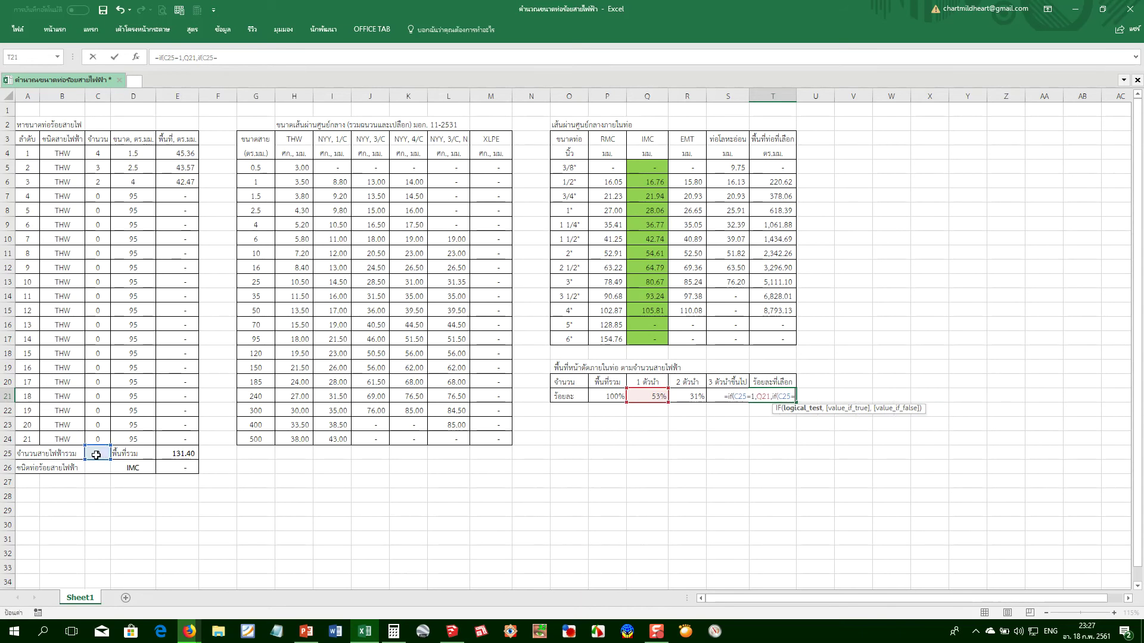
text(2)
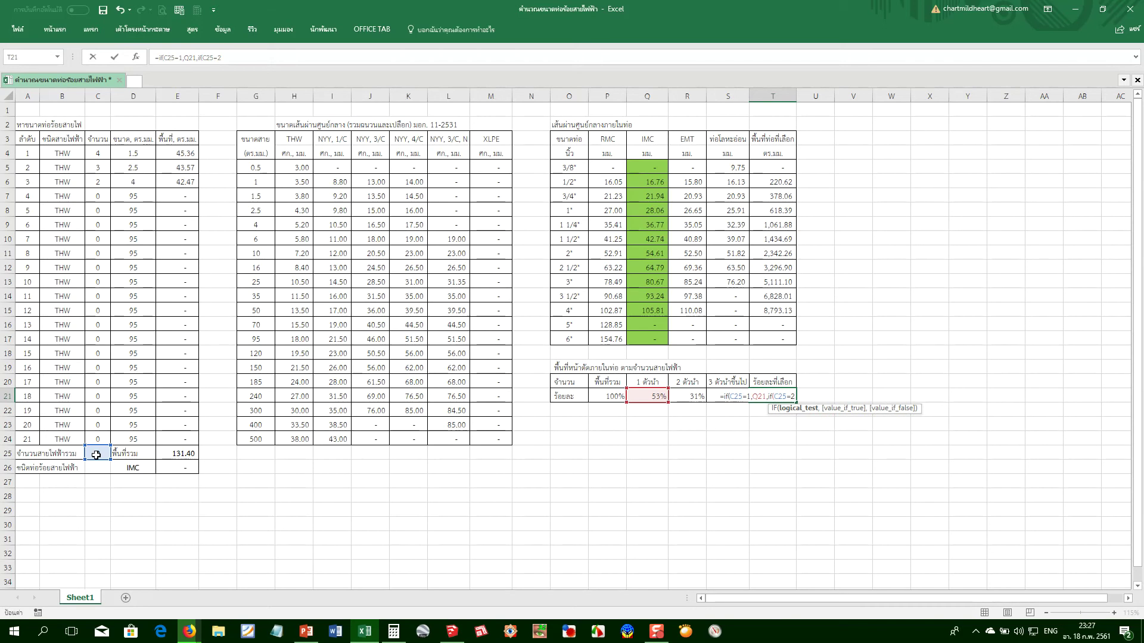
text(,)
click(682, 397)
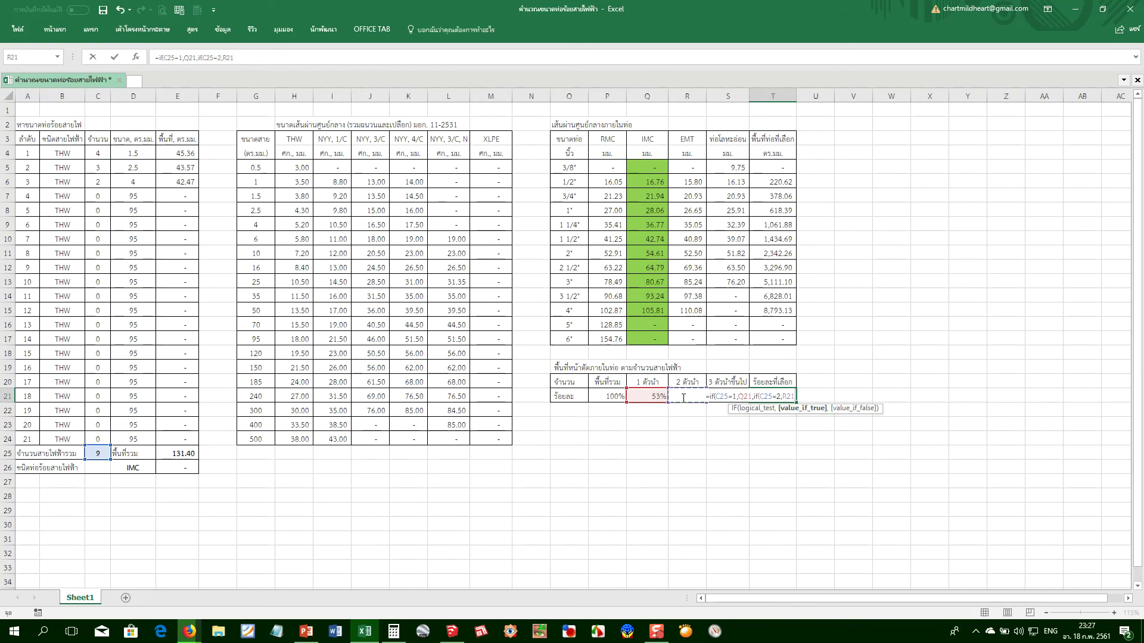
text(,)
click(712, 411)
text()))
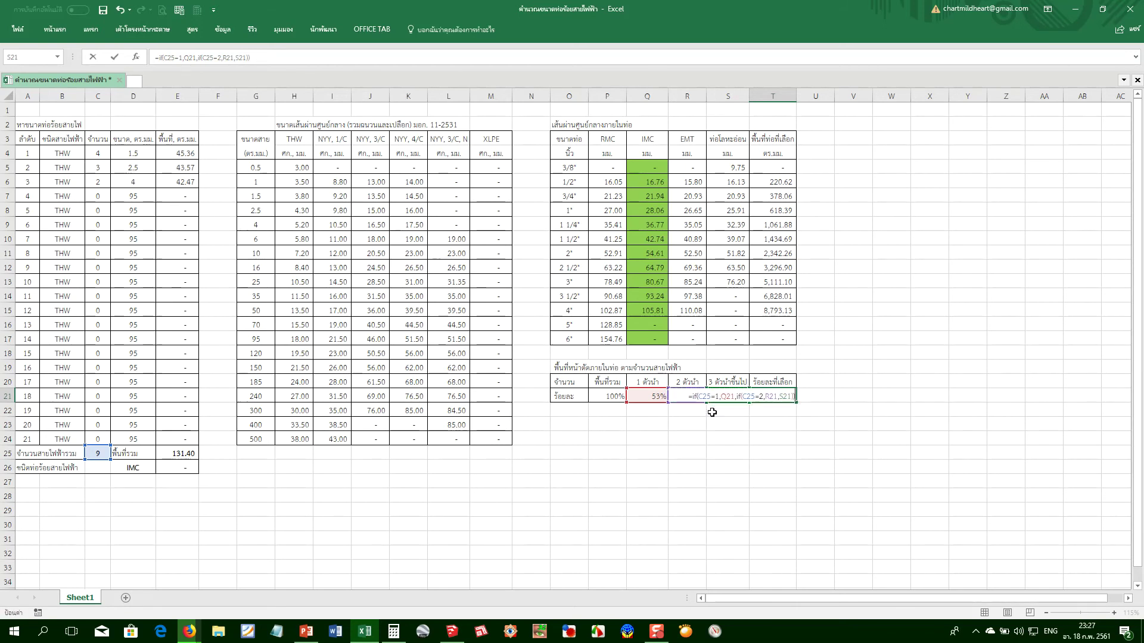
key(ctrl+Return)
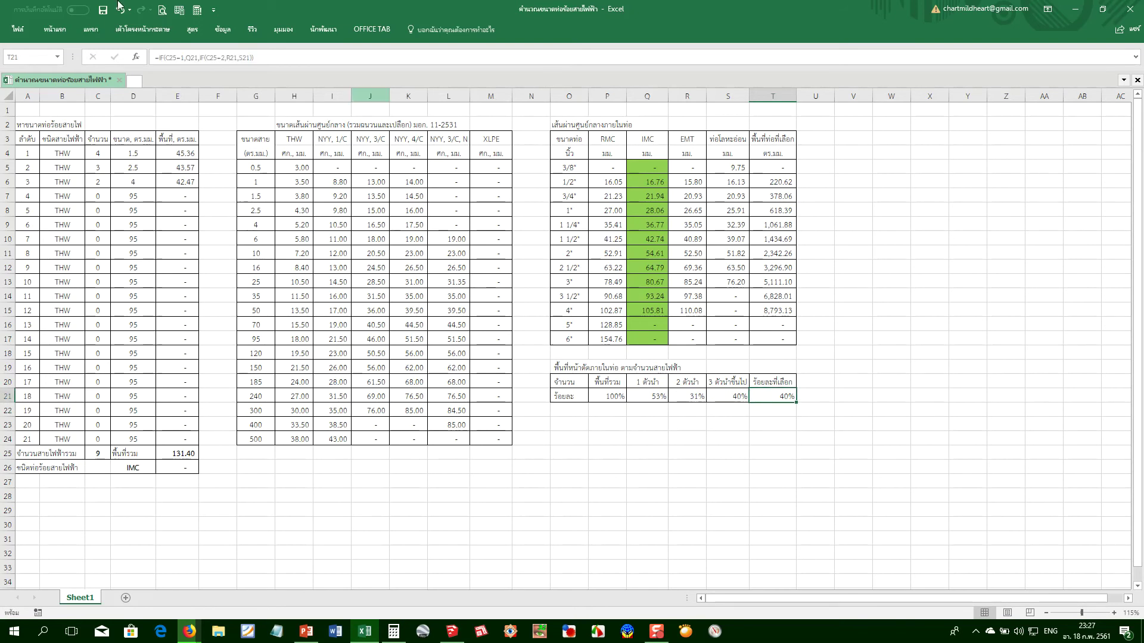
Give T21 a green fill colour
click(54, 29)
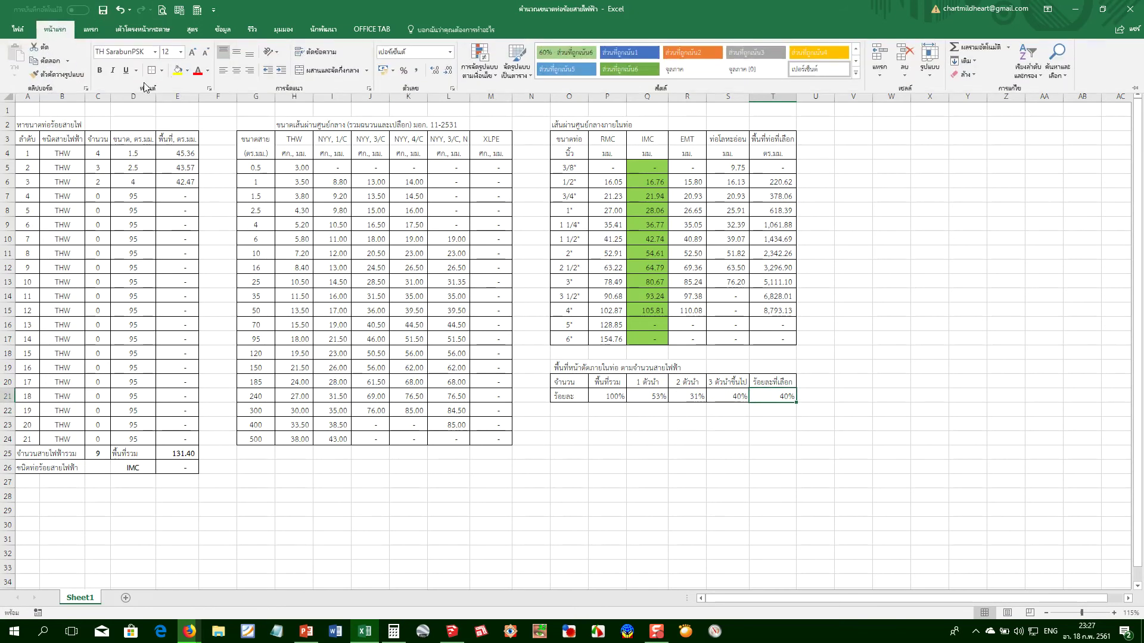
click(187, 70)
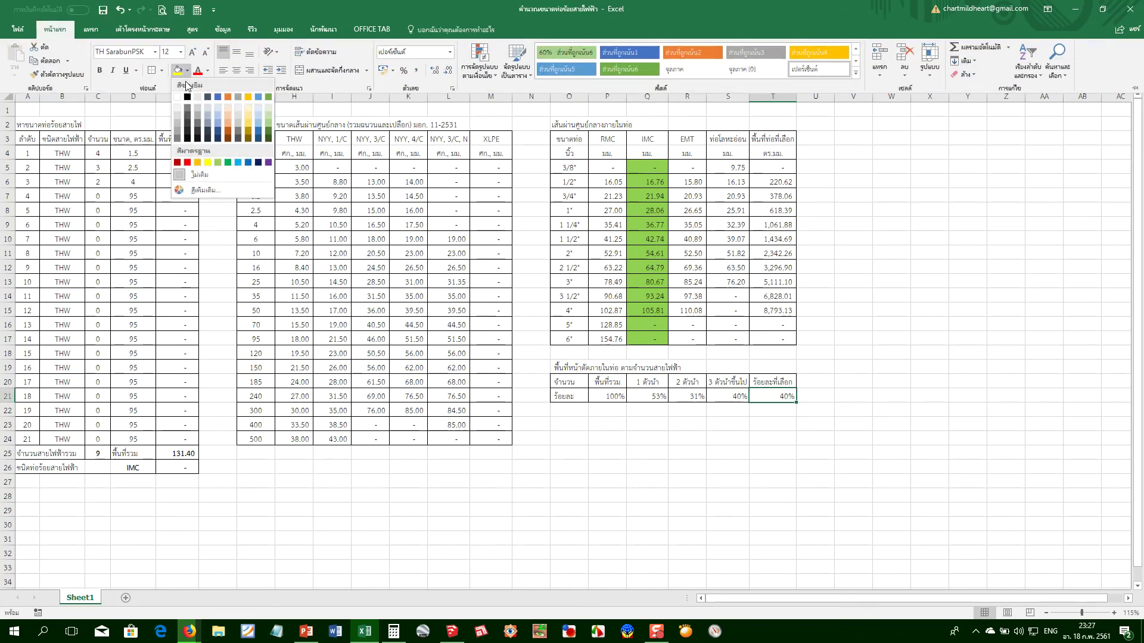
click(218, 162)
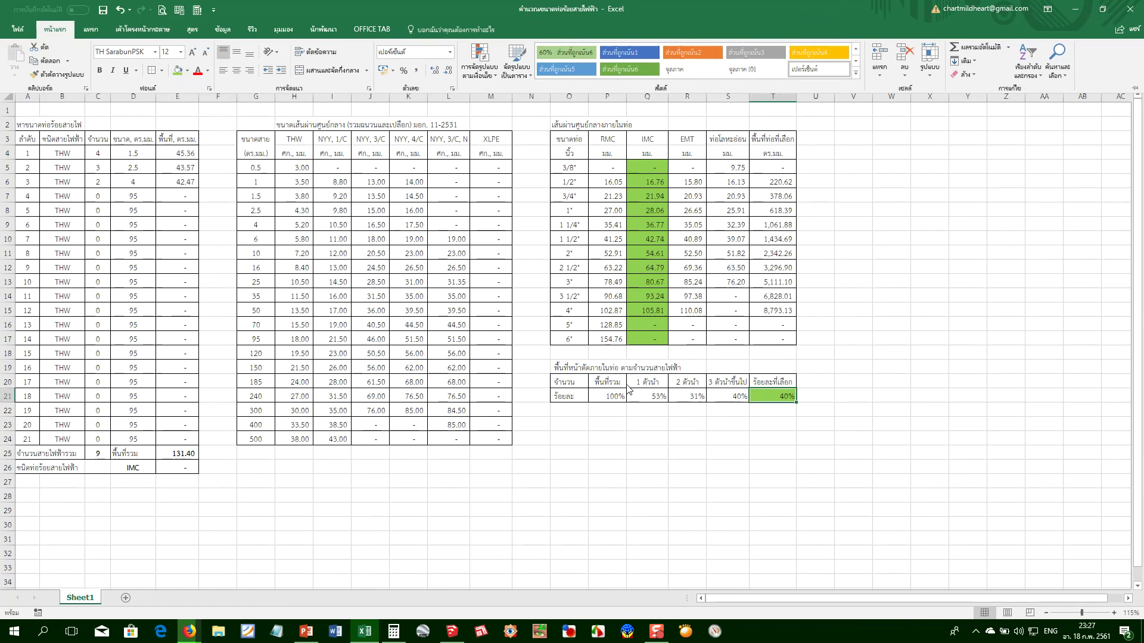
Apply the same green fill to the conductor total 9 in C25
click(98, 455)
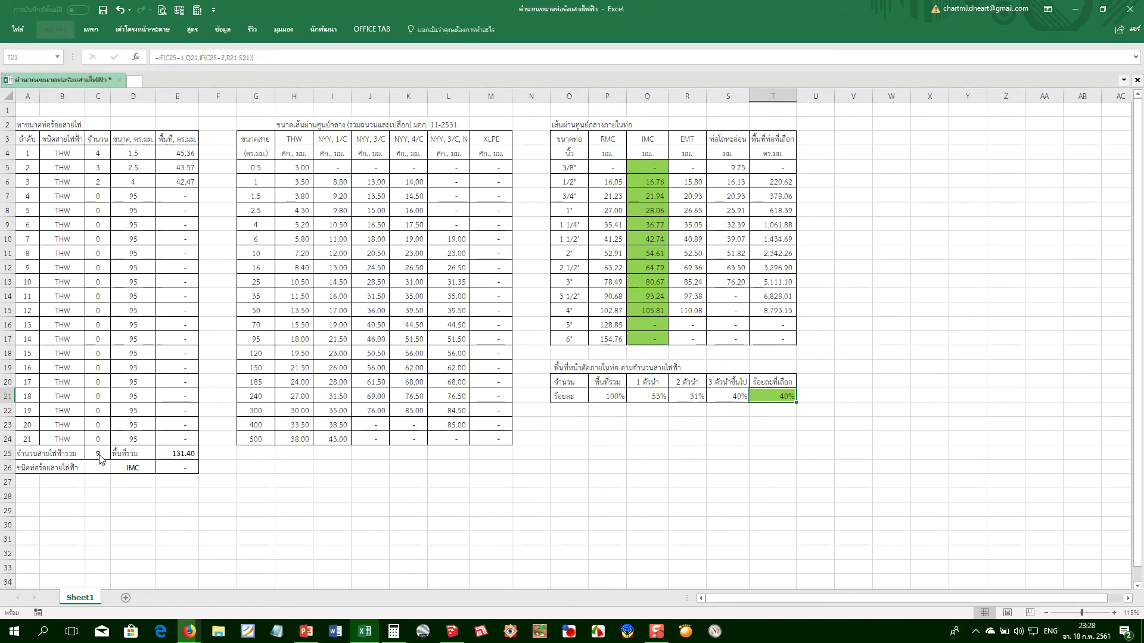
click(53, 31)
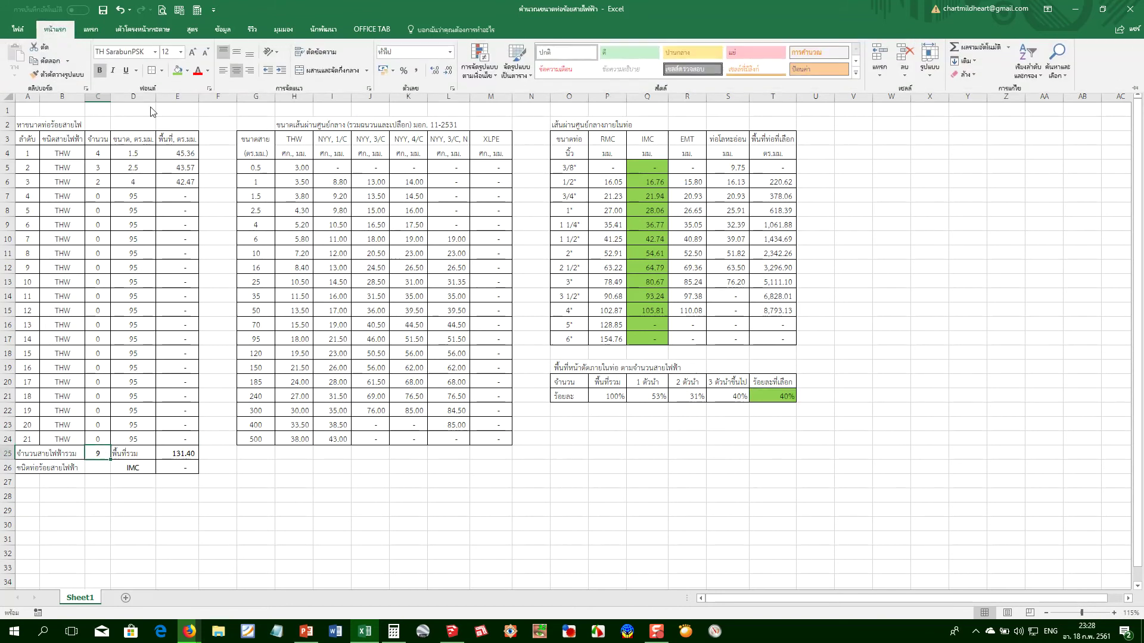
click(177, 70)
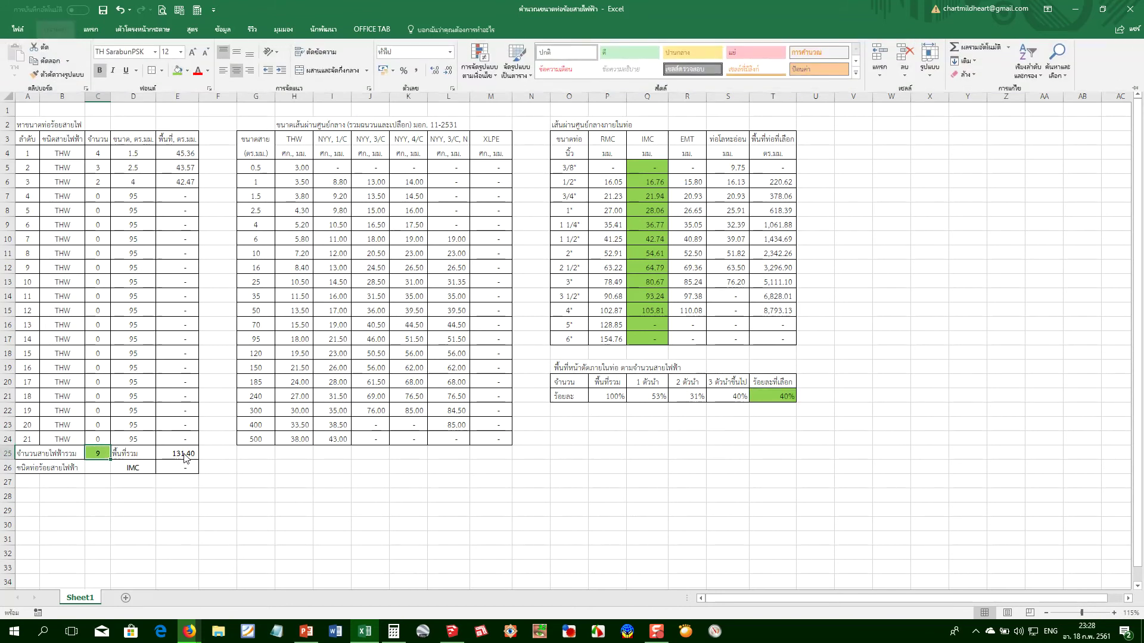
click(710, 457)
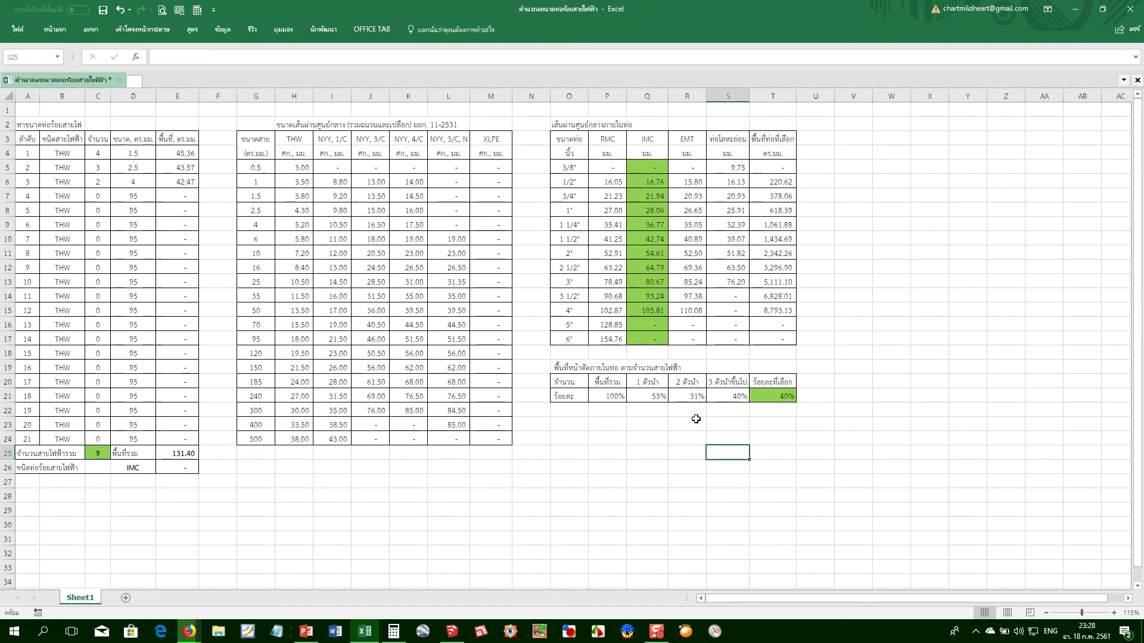
Delete the defined name pointing to Sheet1!$P$20:$S$21 in Name Manager and close it
click(614, 395)
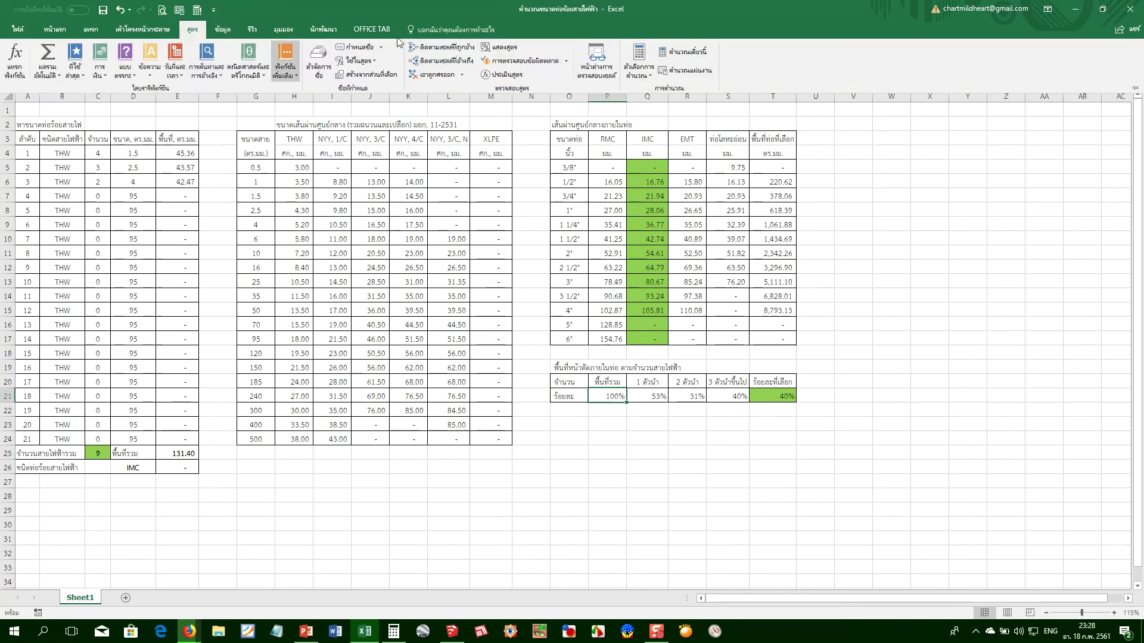
click(323, 54)
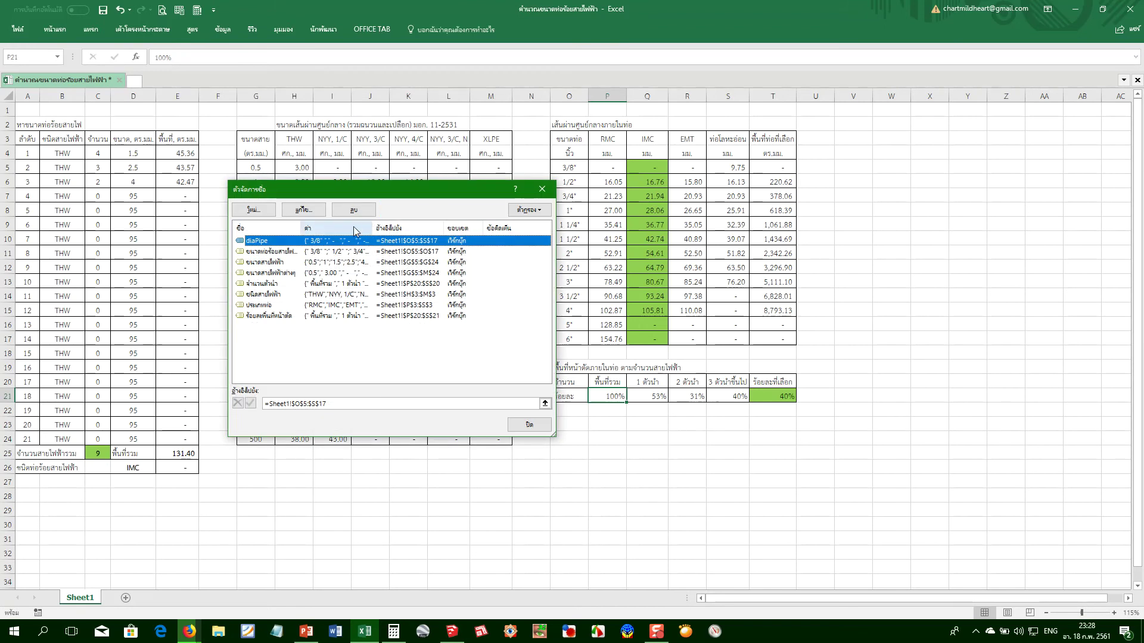
click(276, 318)
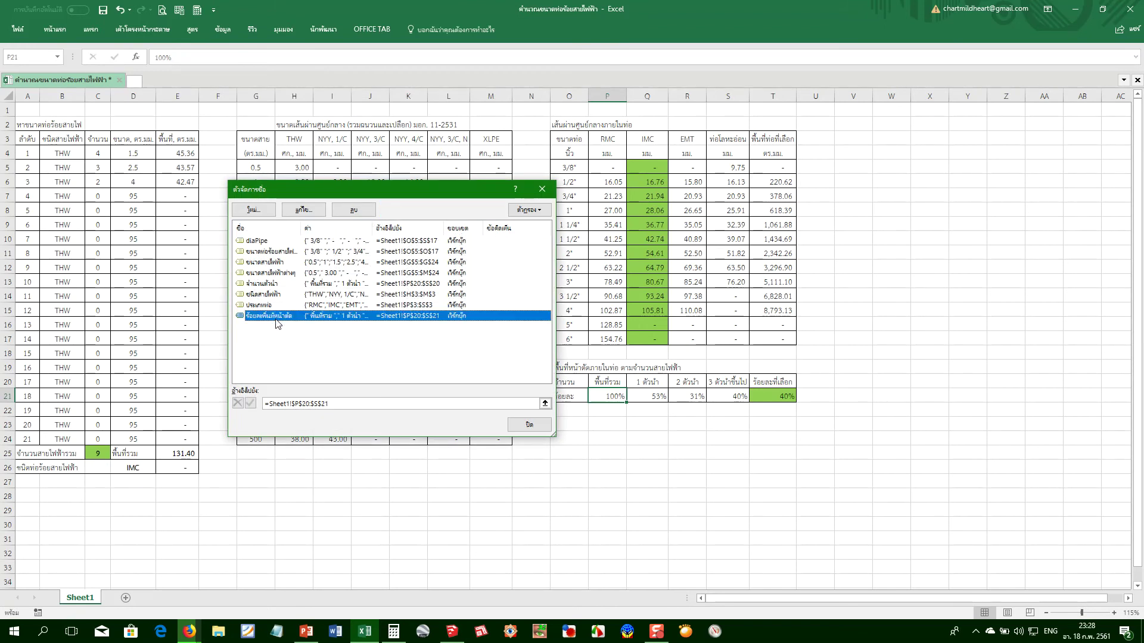
click(365, 213)
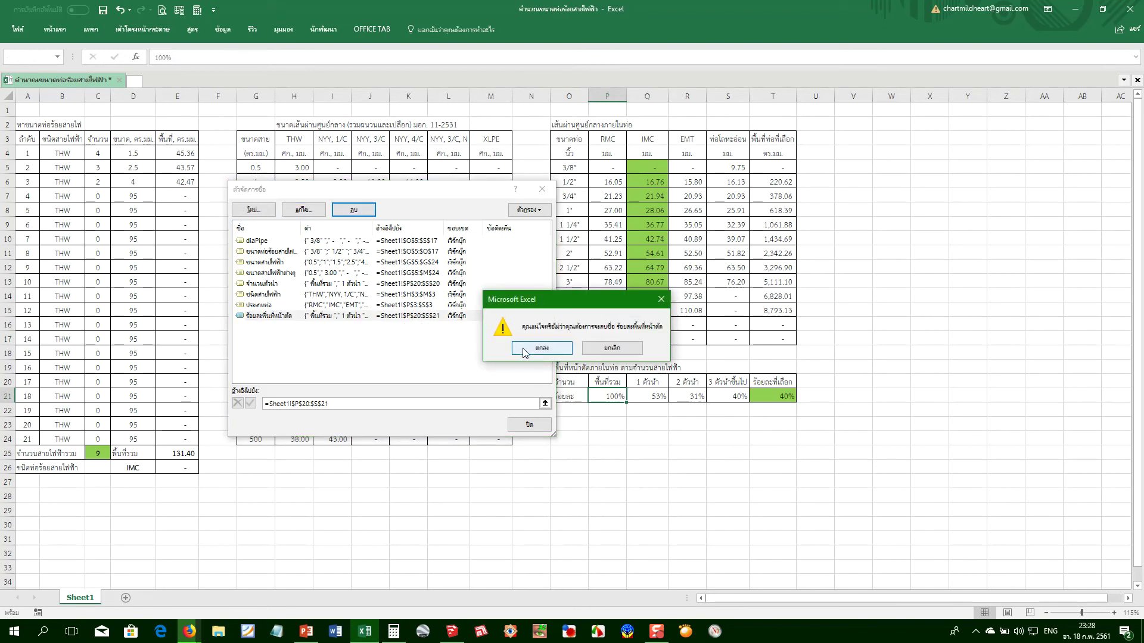
click(523, 349)
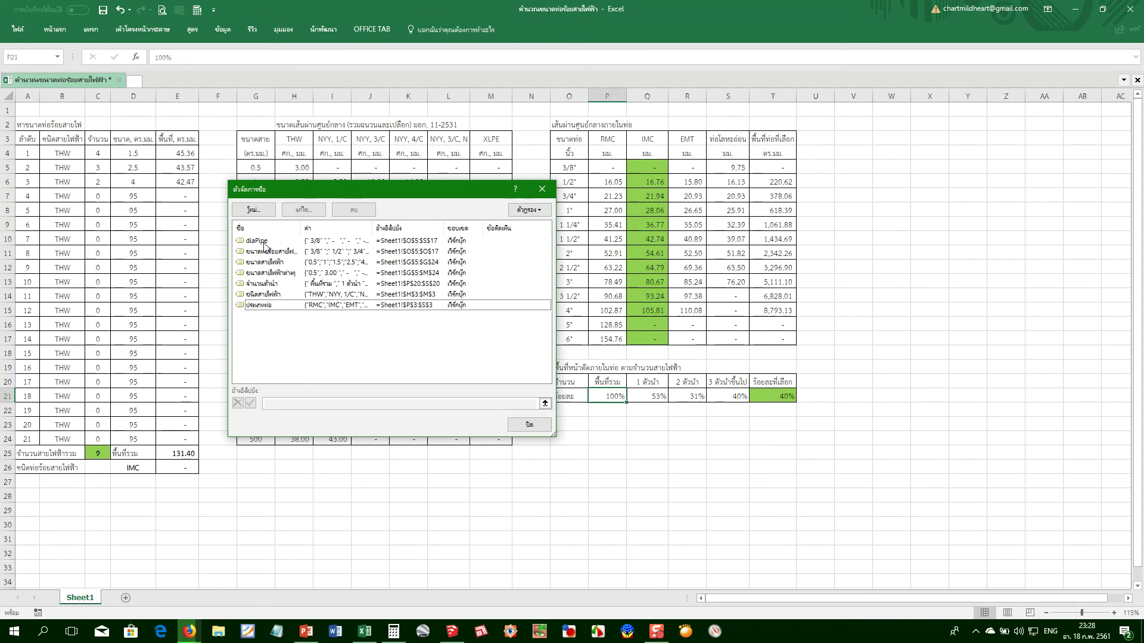
click(530, 426)
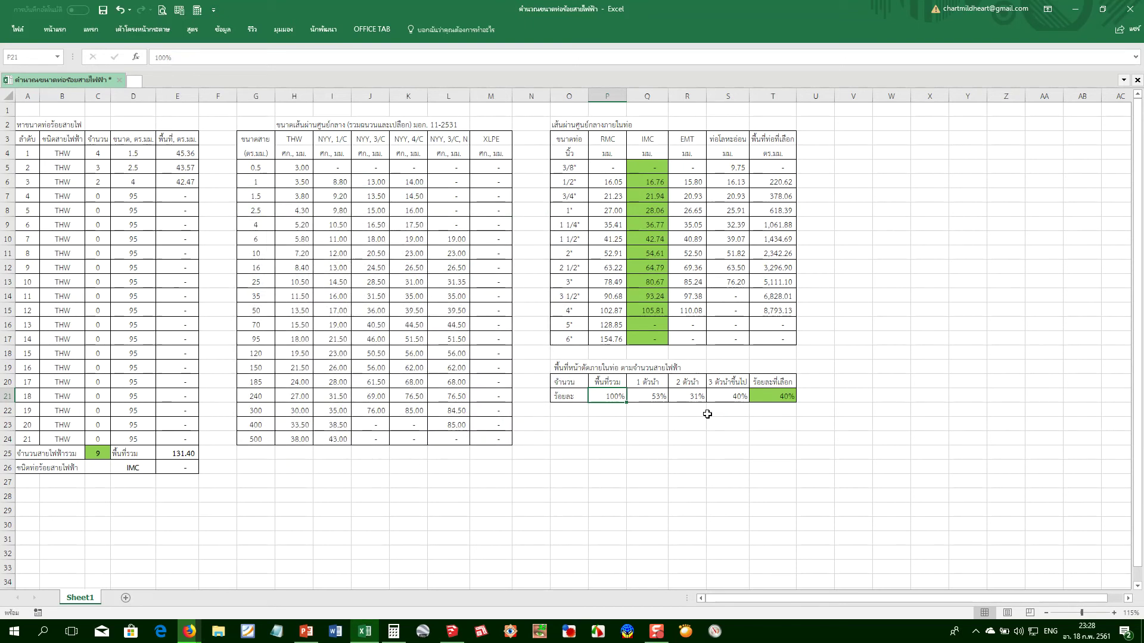
click(763, 396)
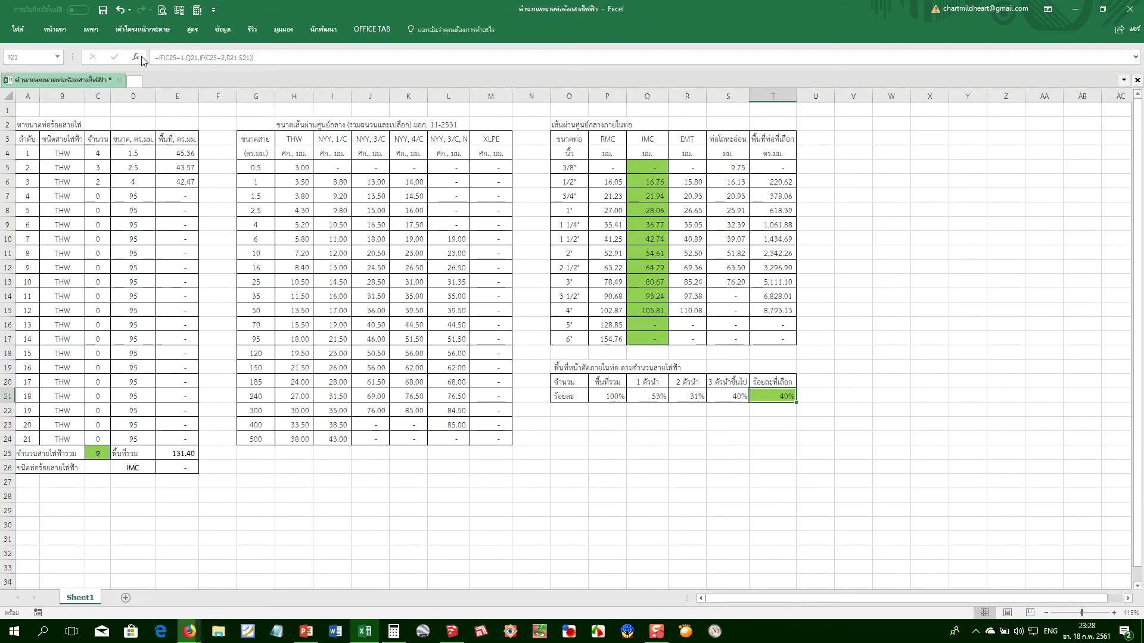
Save, then make T5 multiply the pipe area by $T$21 wrapped in a rounding-down function
click(103, 10)
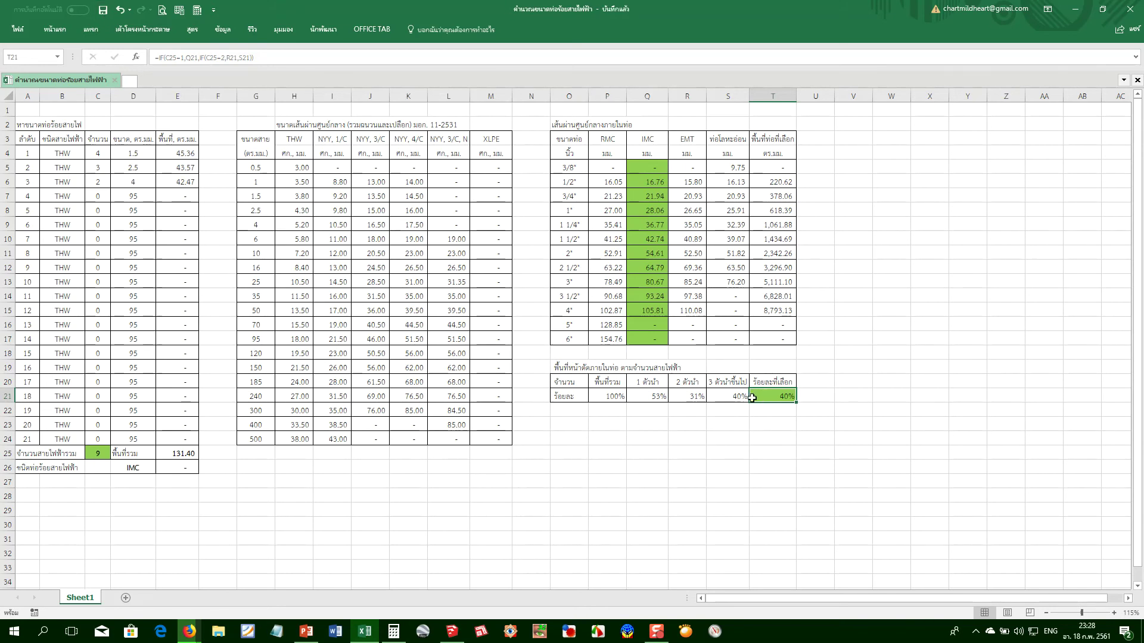
double_click(768, 167)
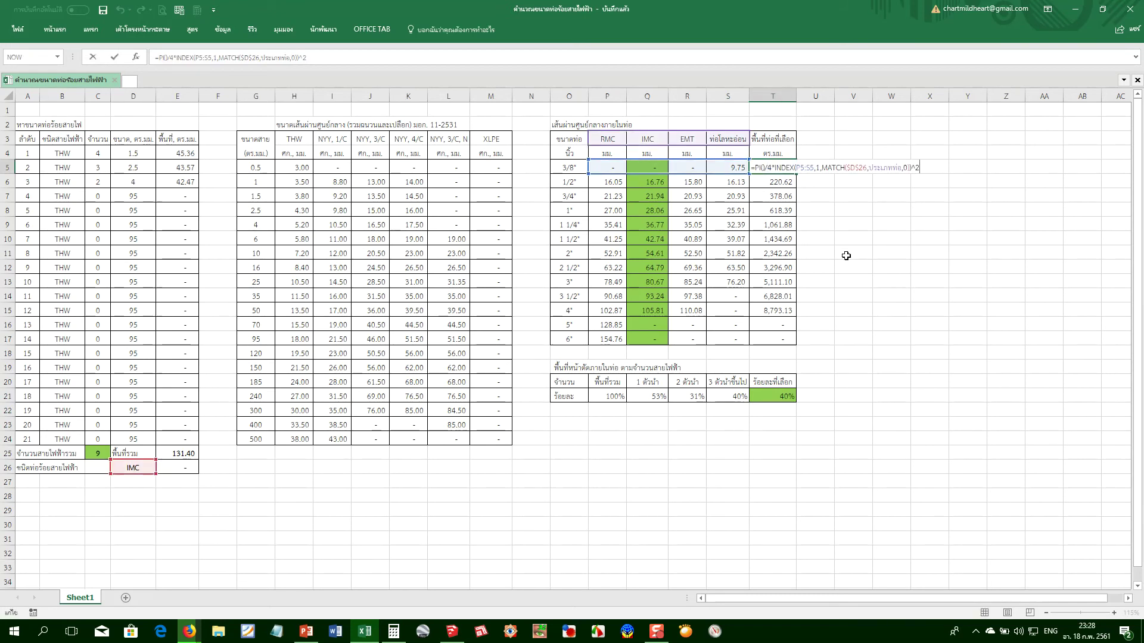
click(780, 398)
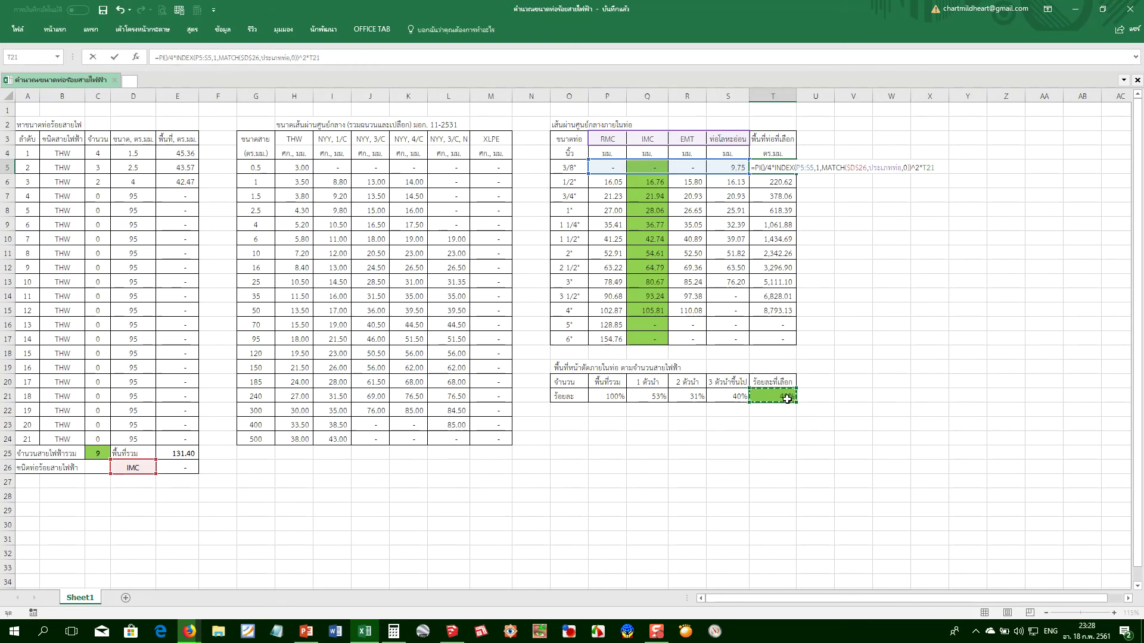
key(F4)
click(753, 168)
text(roundown)
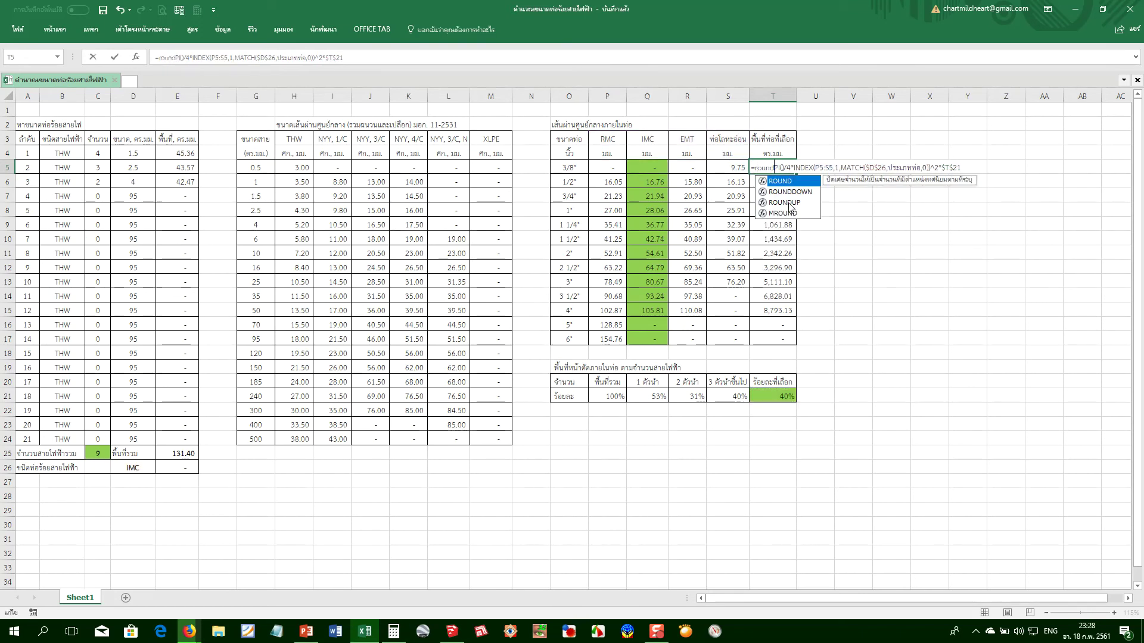
text(()
key(End)
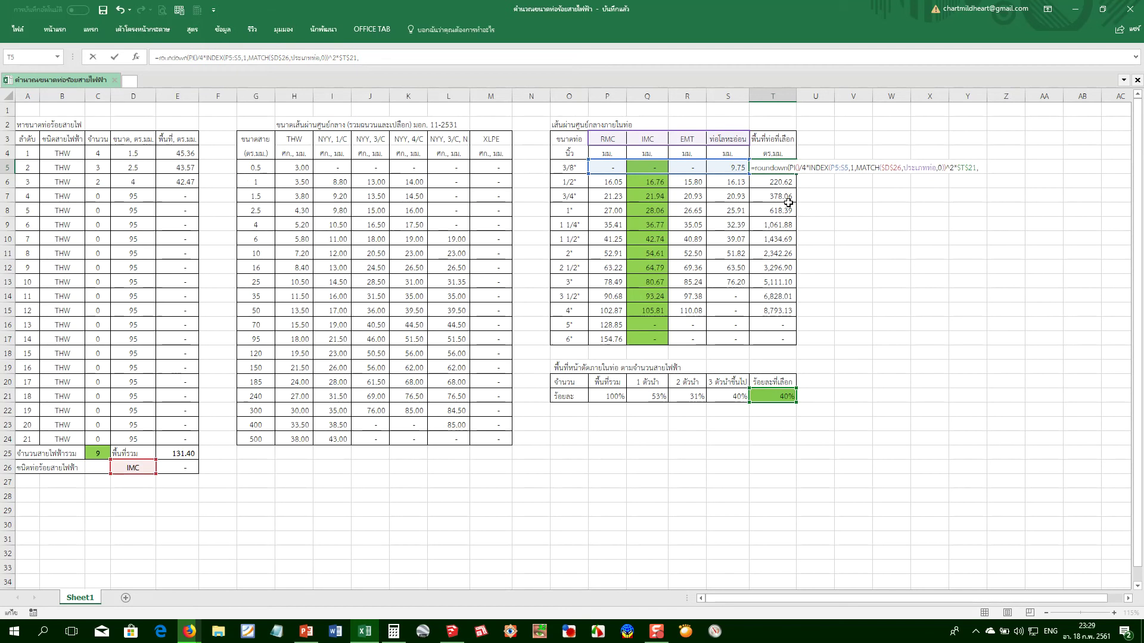
key(Return)
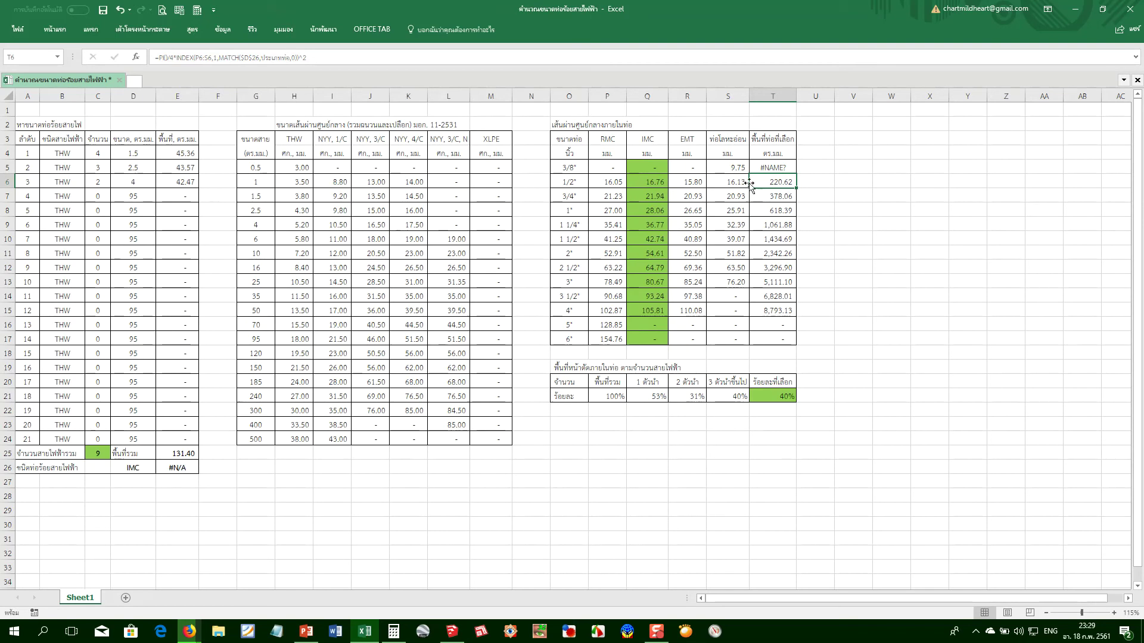
Clear the VLOOKUP formula from E26
double_click(177, 468)
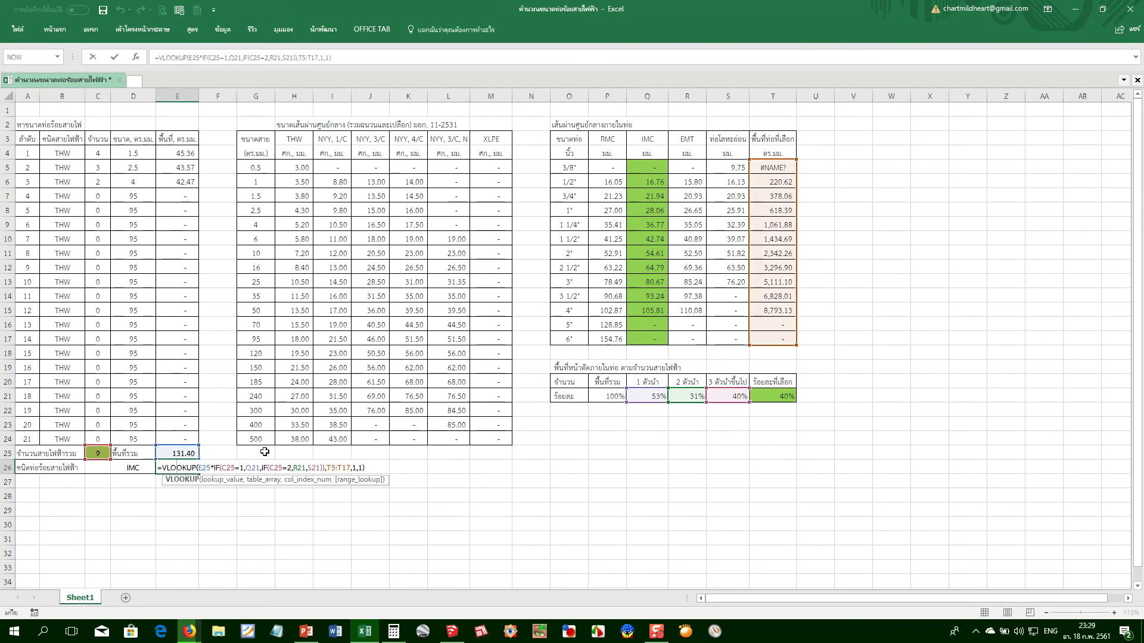
key(Escape)
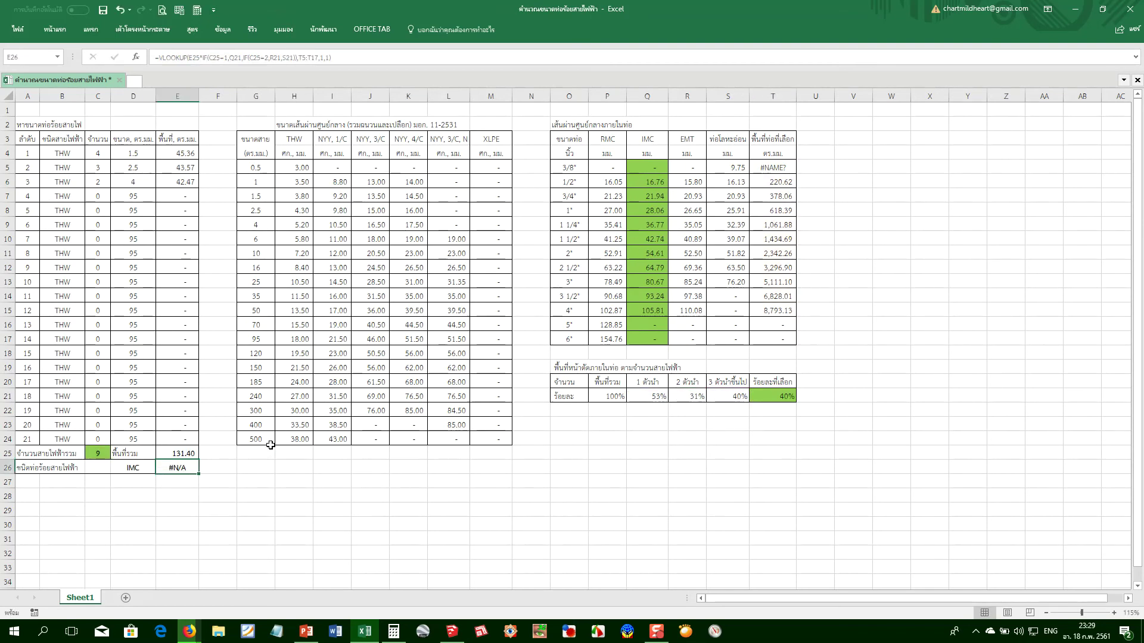
key(Delete)
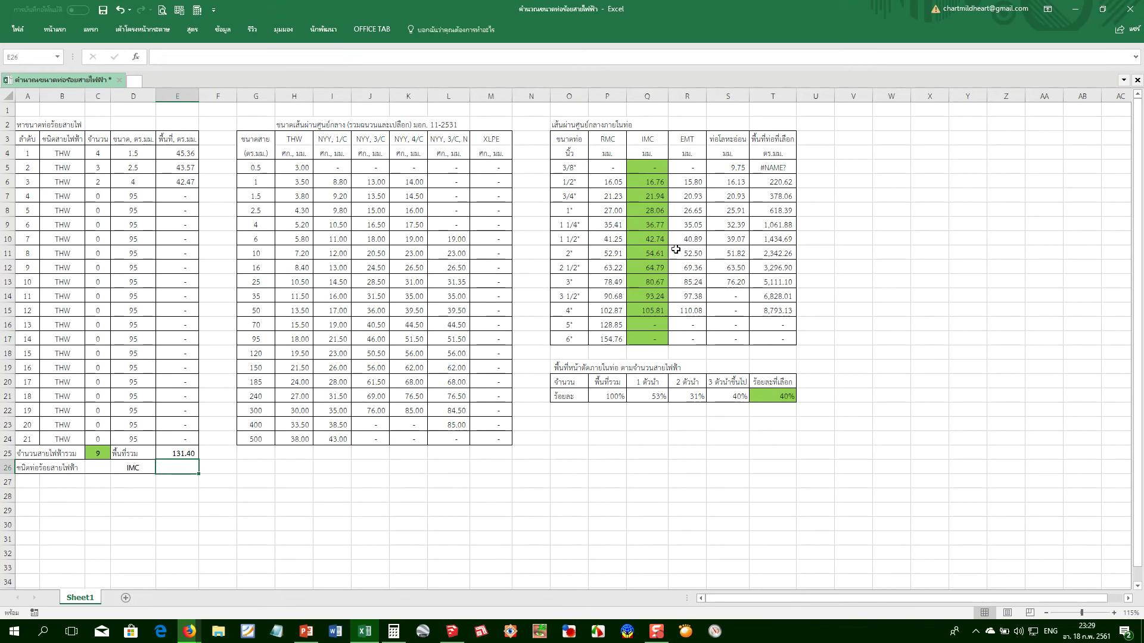
Correct T5's function name to ROUNDDOWN and fill the formula down to T17
click(782, 166)
double_click(782, 166)
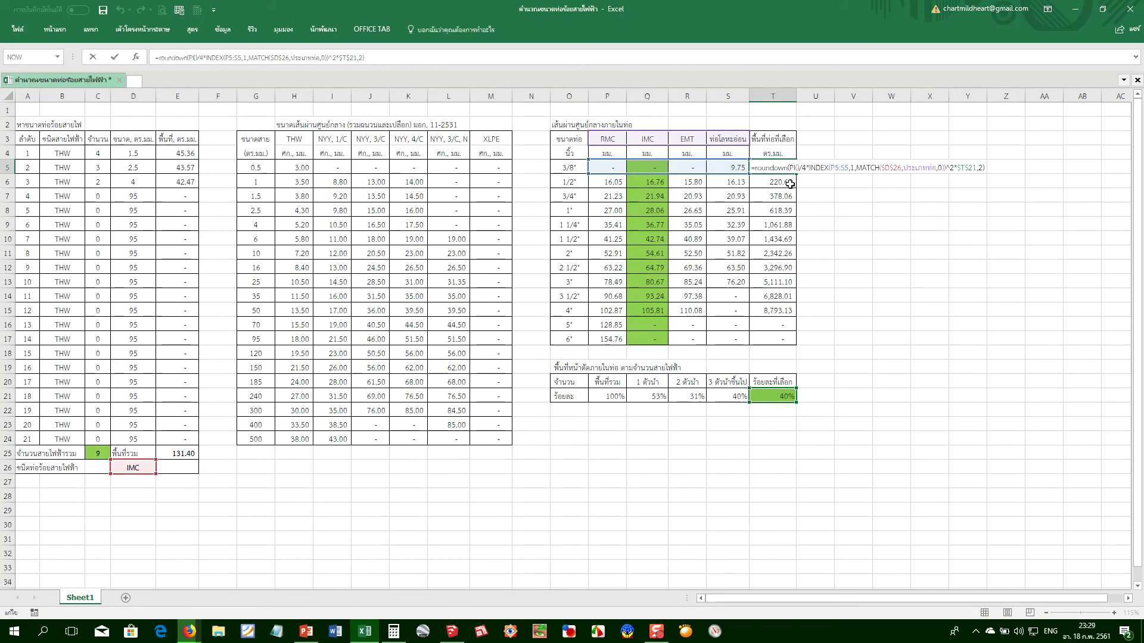
text(d)
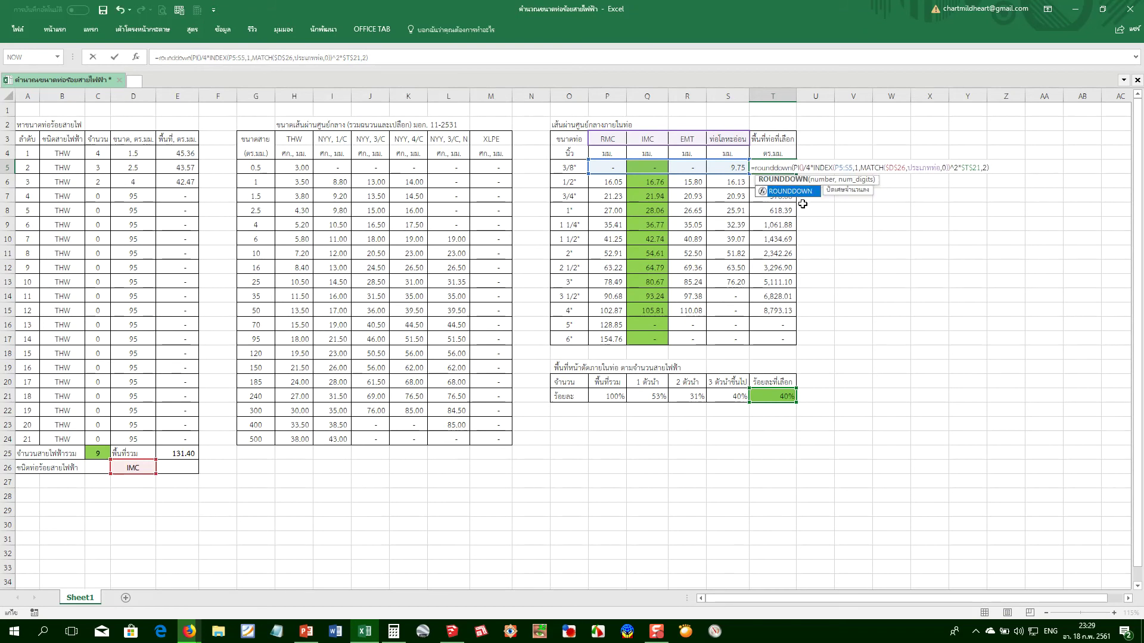
key(ctrl+Return)
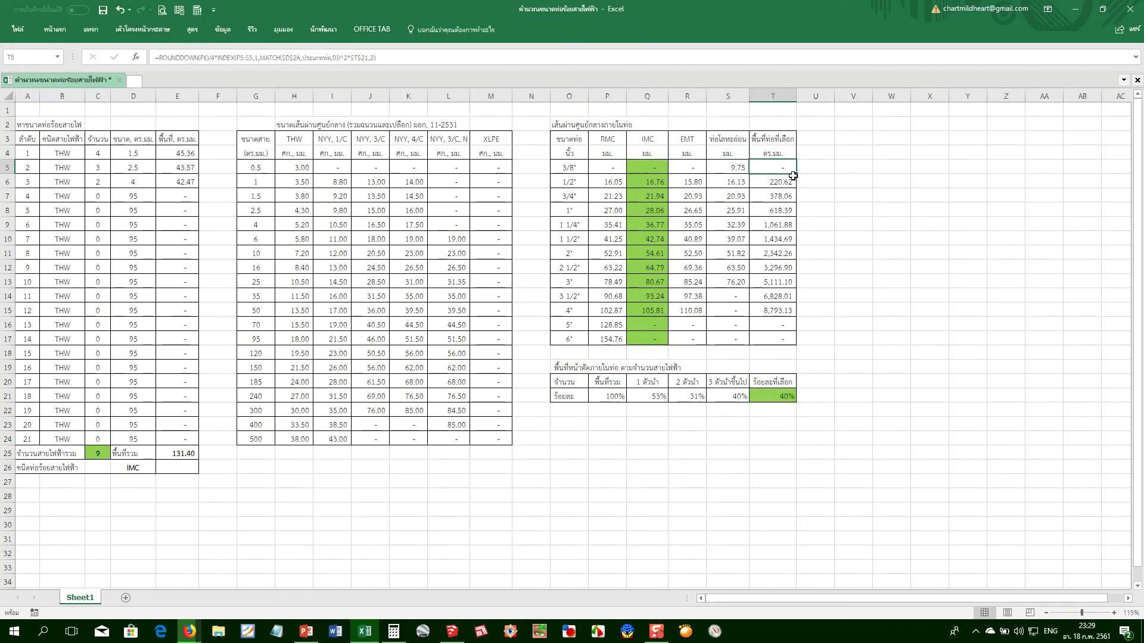
double_click(791, 176)
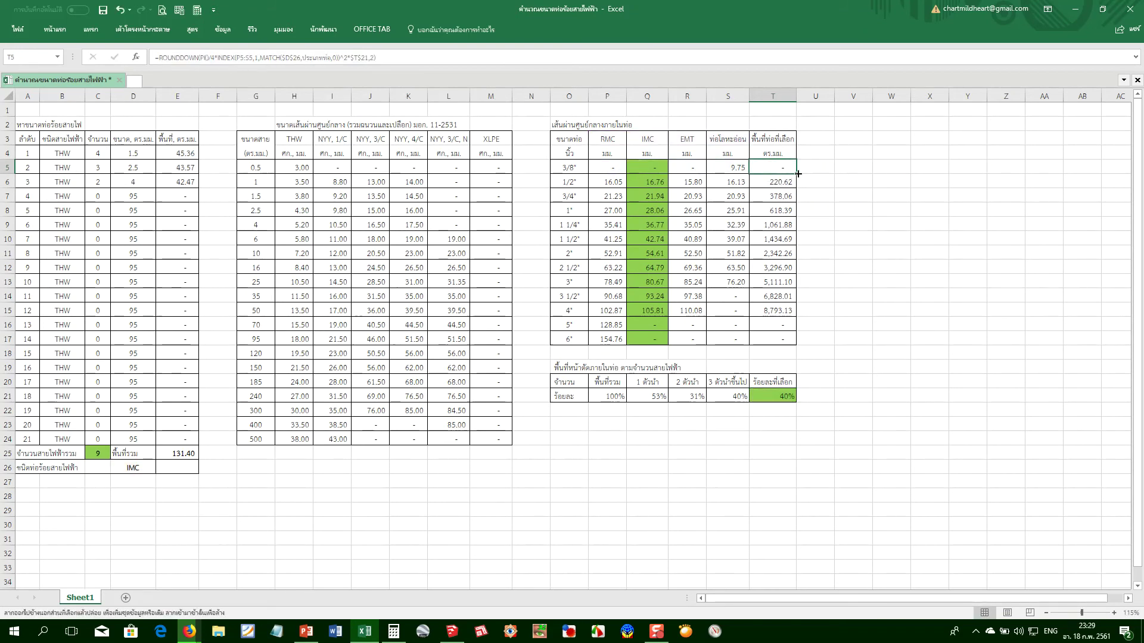
click(785, 238)
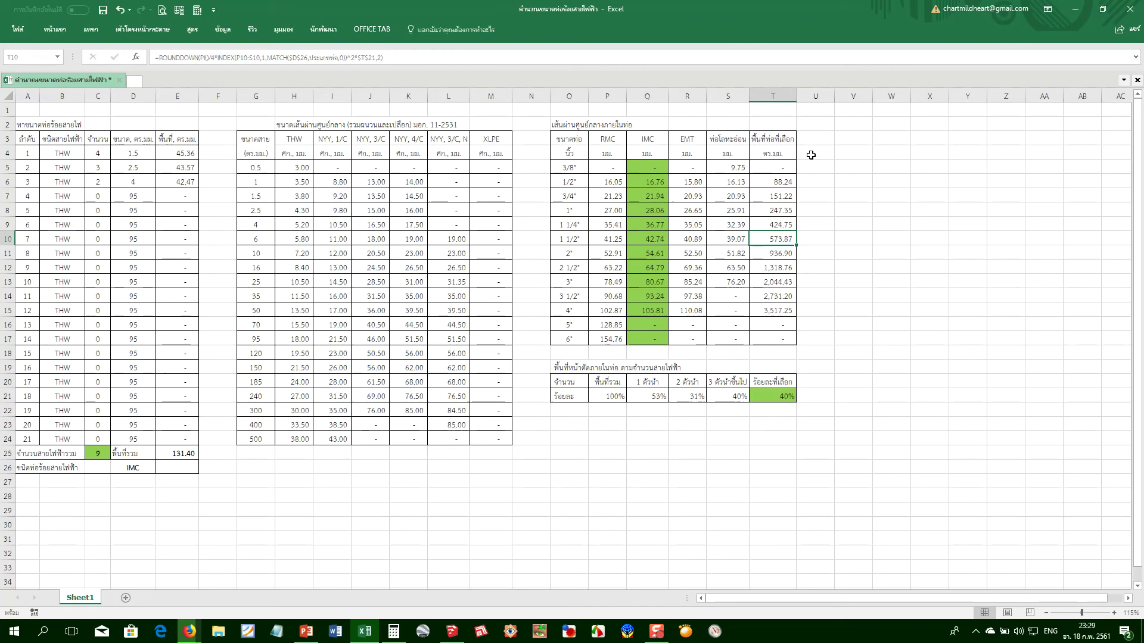
click(766, 170)
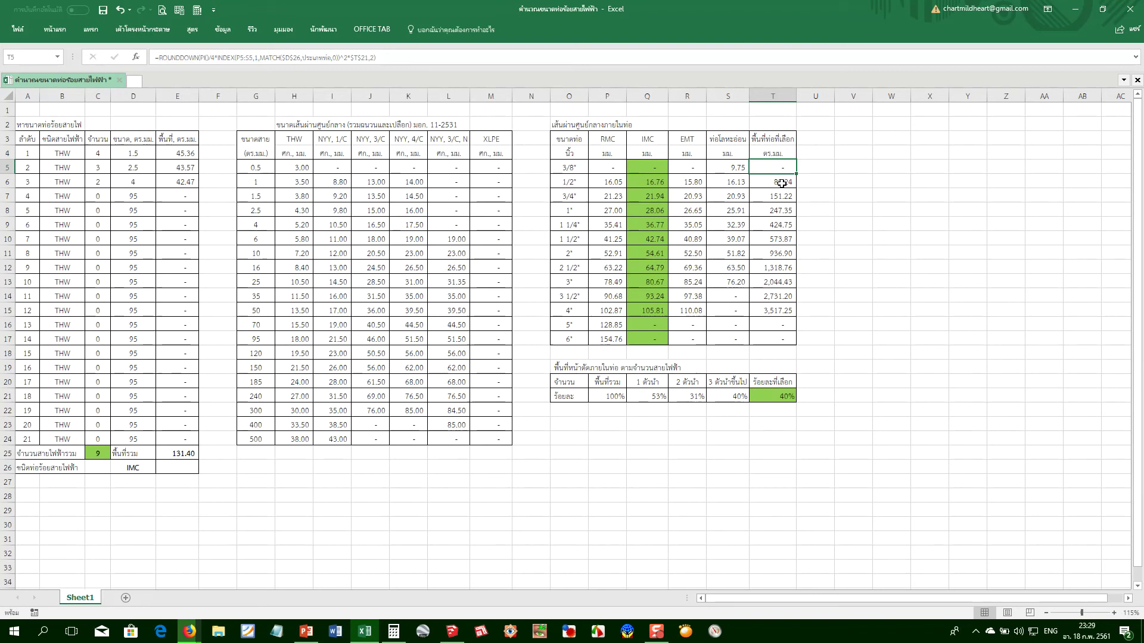
click(762, 143)
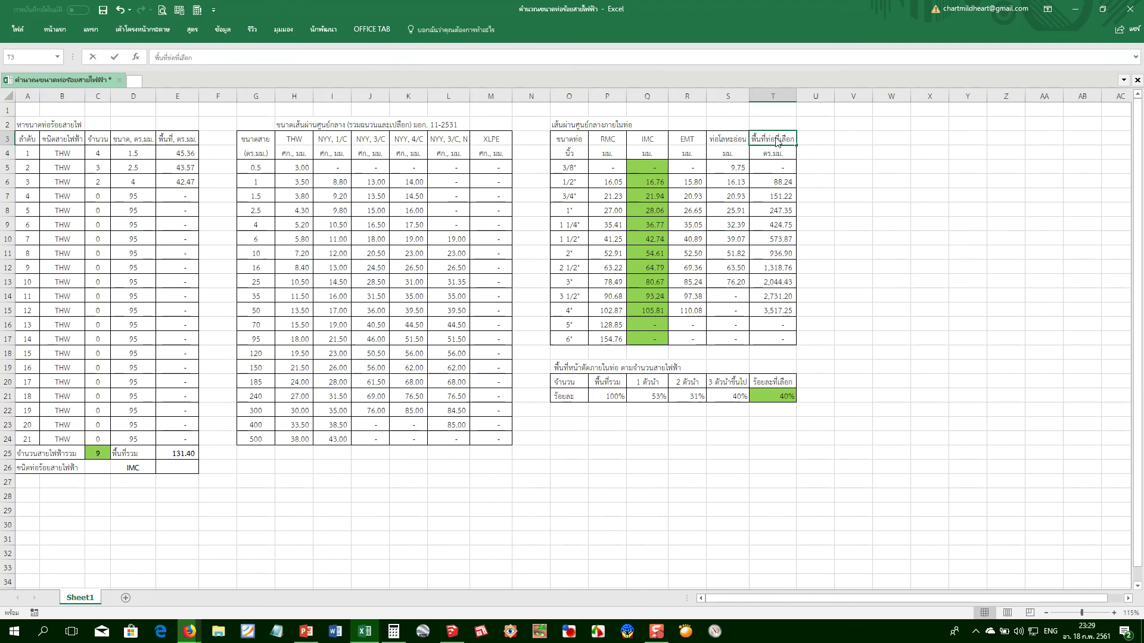
Replace the word เลือก in the T3 header with ใช้, making it พื้นที่ท่อที่ใช้
double_click(775, 138)
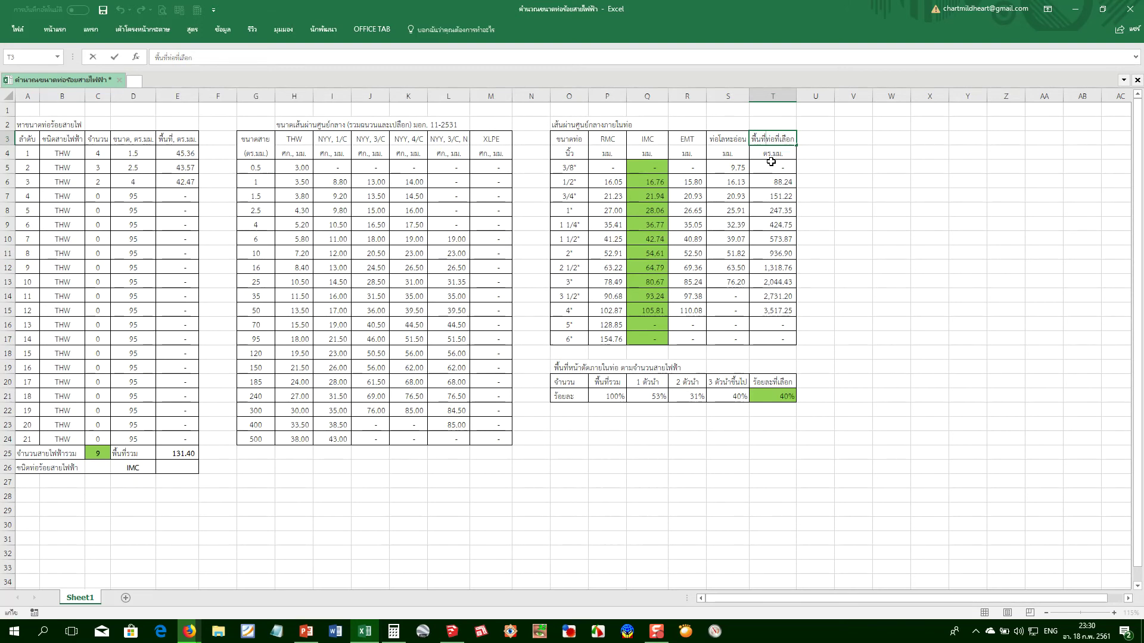
key(Delete)
key(Delete)
key(Delete)
key(Delete)
key(Delete)
key(alt+shift)
text(ใช้)
key(Return)
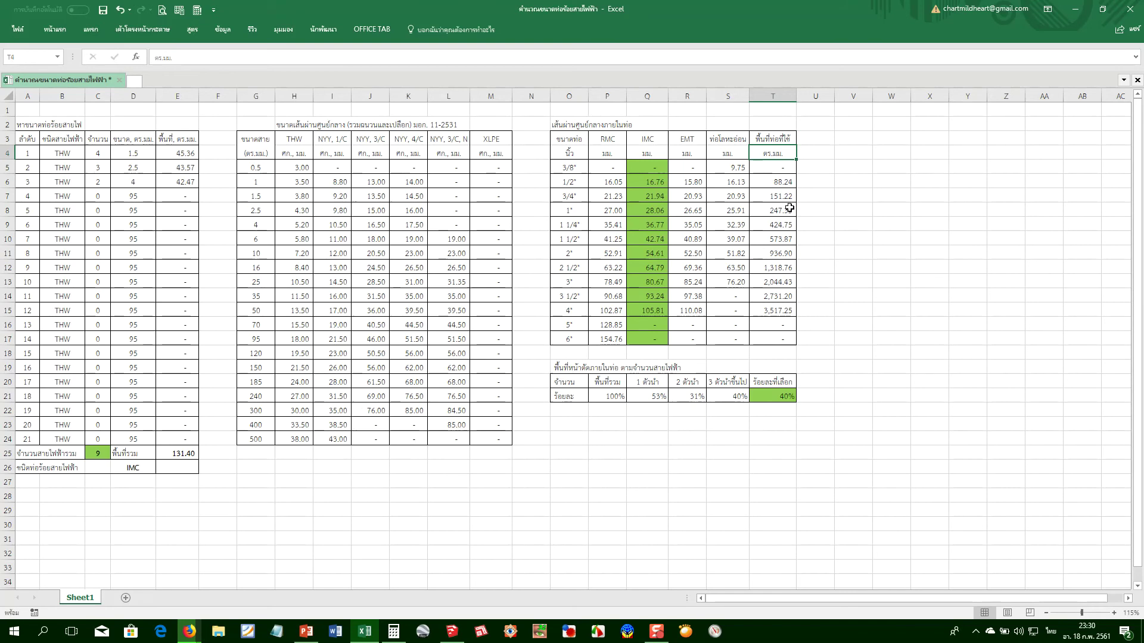
click(783, 391)
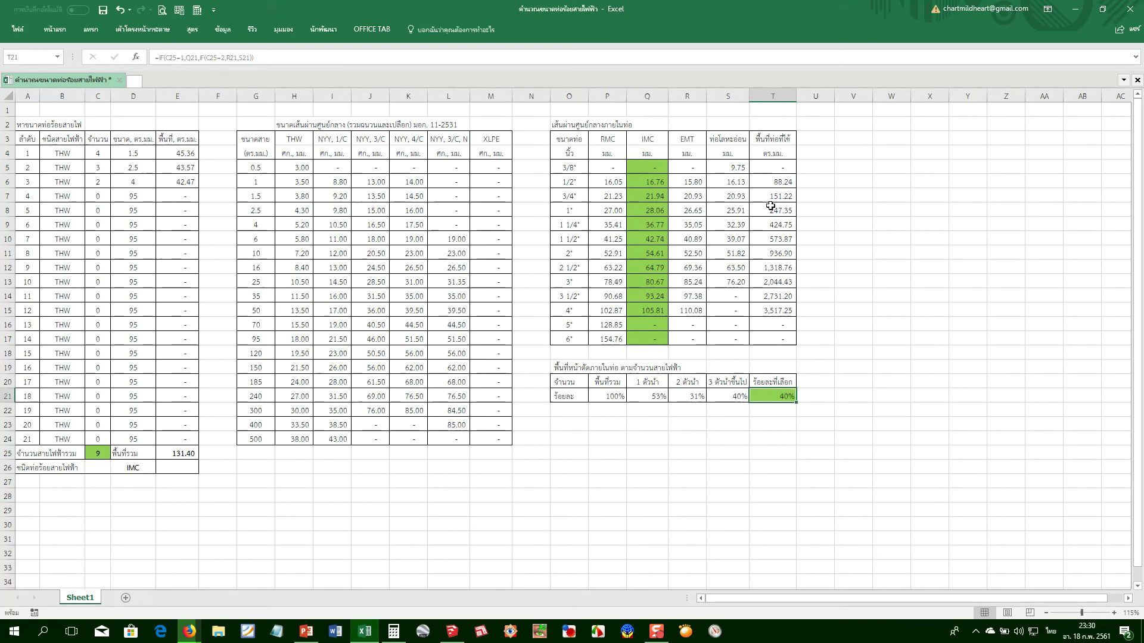
Inspect the formulas in T6, T21 and E25, then switch to the PowerPoint slides
click(160, 471)
click(761, 178)
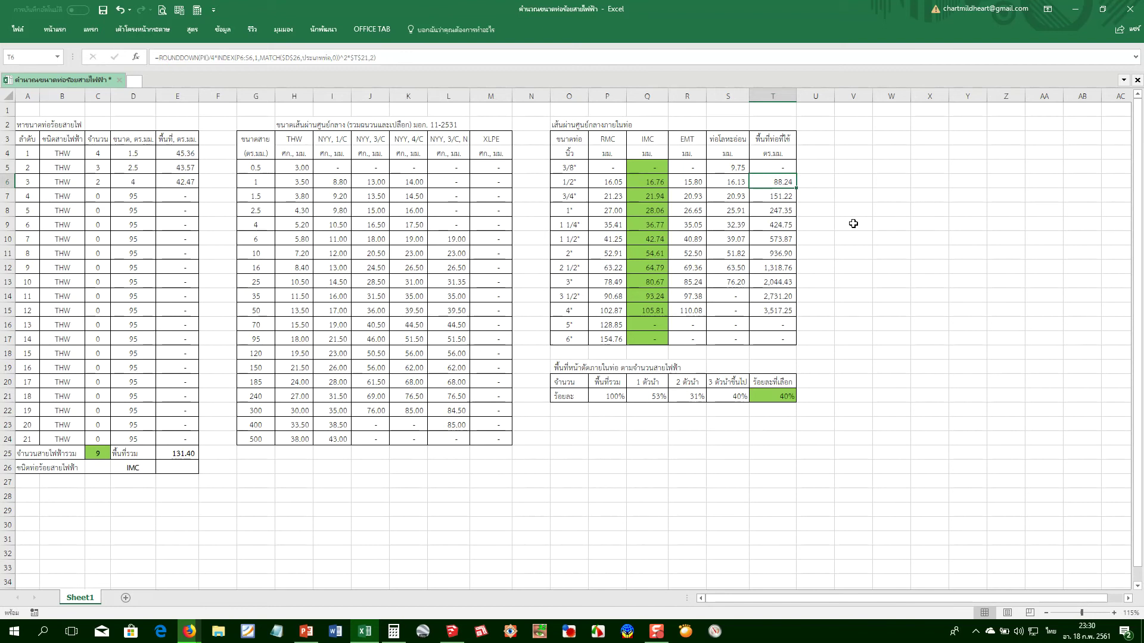
click(776, 394)
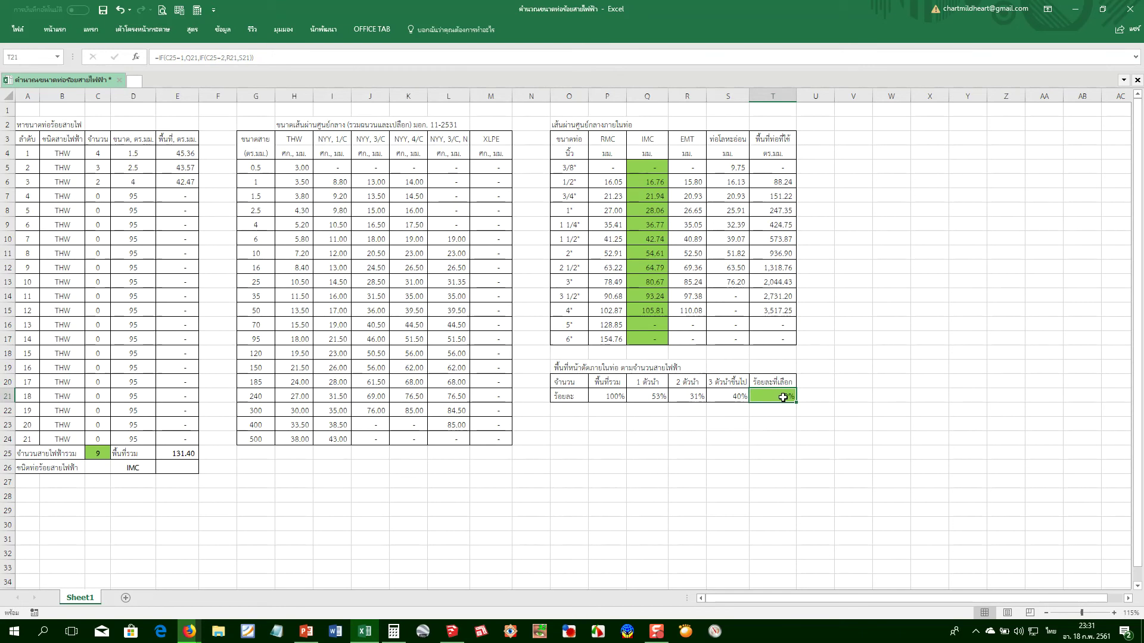
click(182, 454)
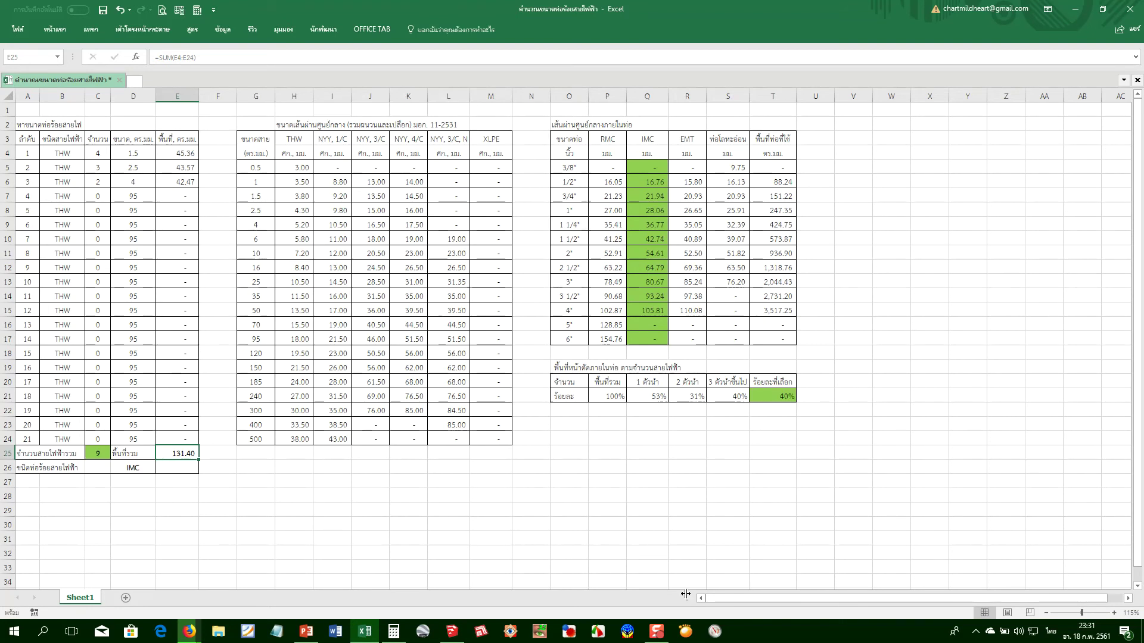
click(307, 632)
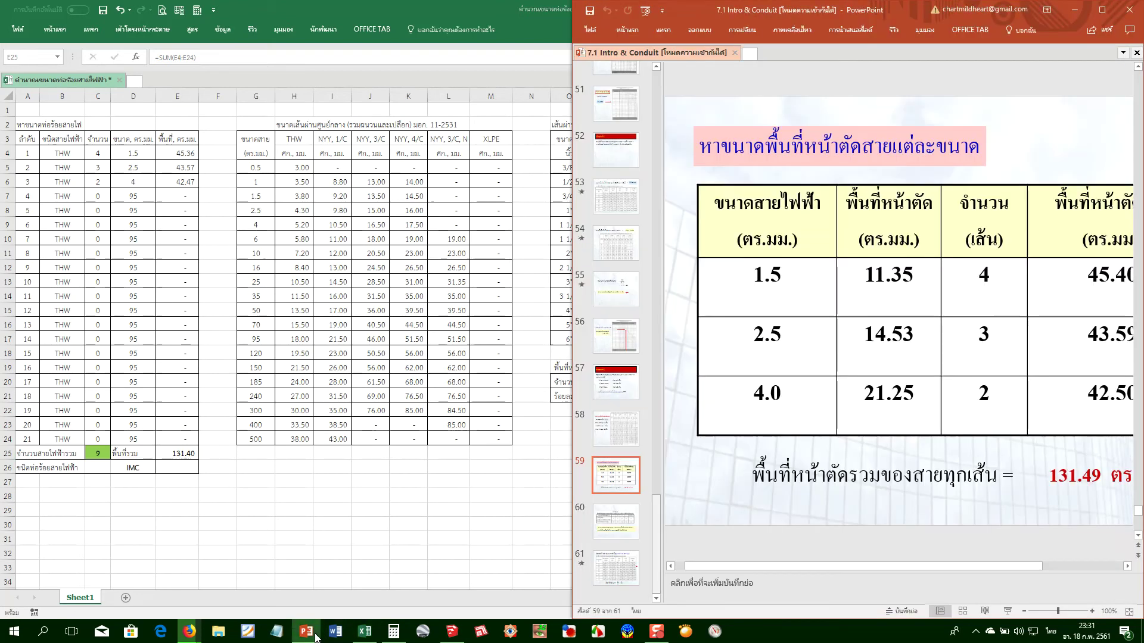
Scroll to slide 60's Table 5-3 with the 40% fill limit, then return to Excel
drag(910, 564, 984, 555)
scroll(934, 454, down, 2)
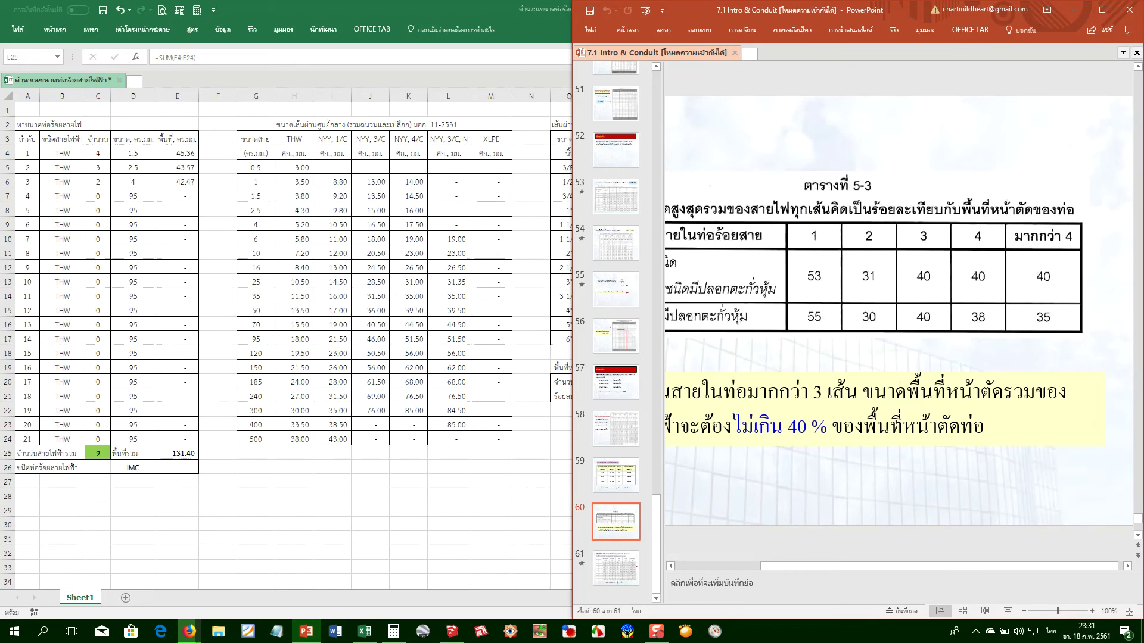
drag(772, 570, 720, 570)
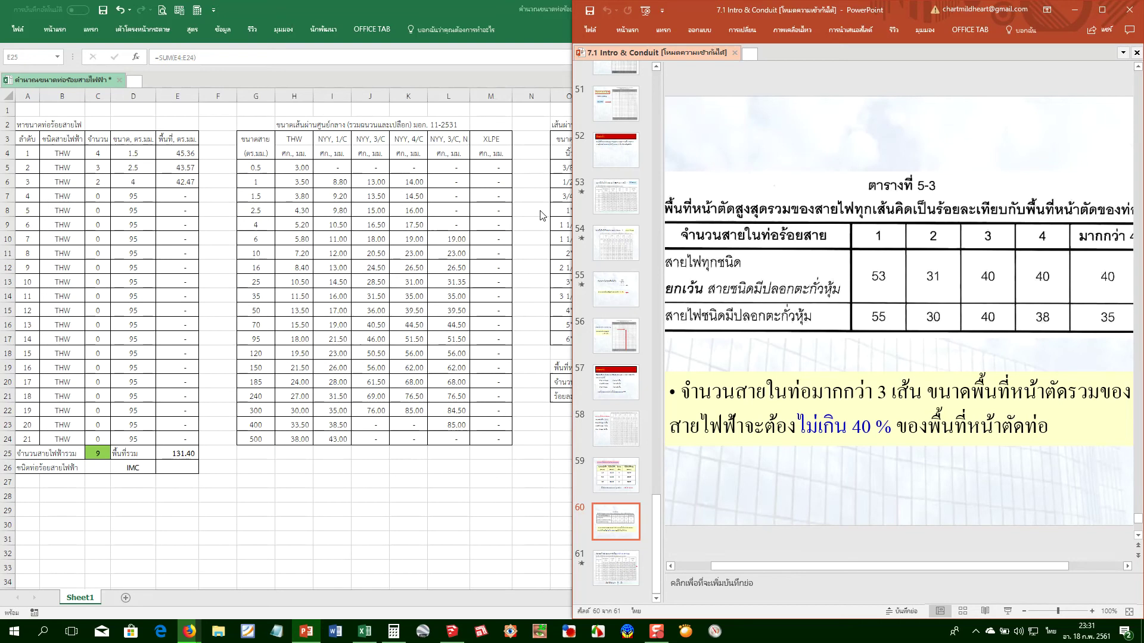
key(alt+Tab)
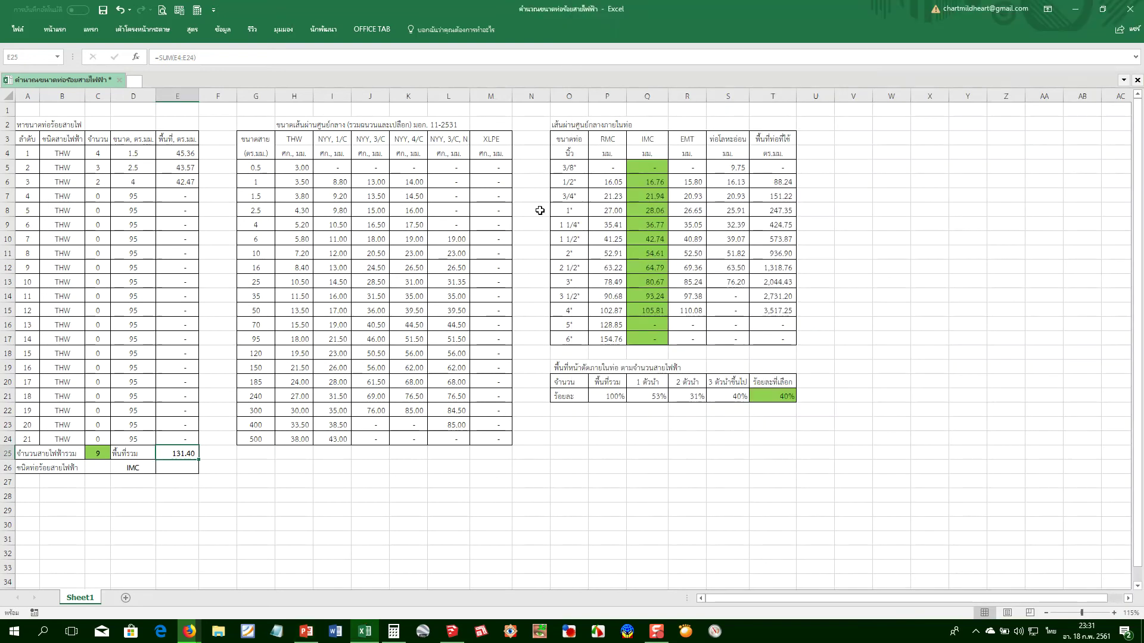
click(771, 182)
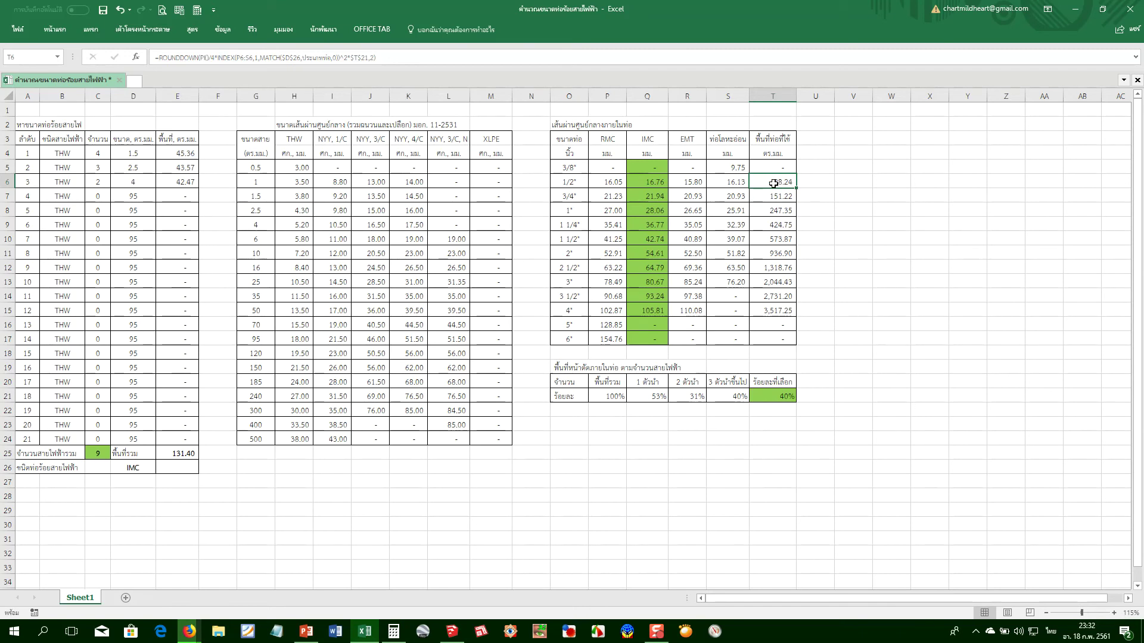
click(773, 216)
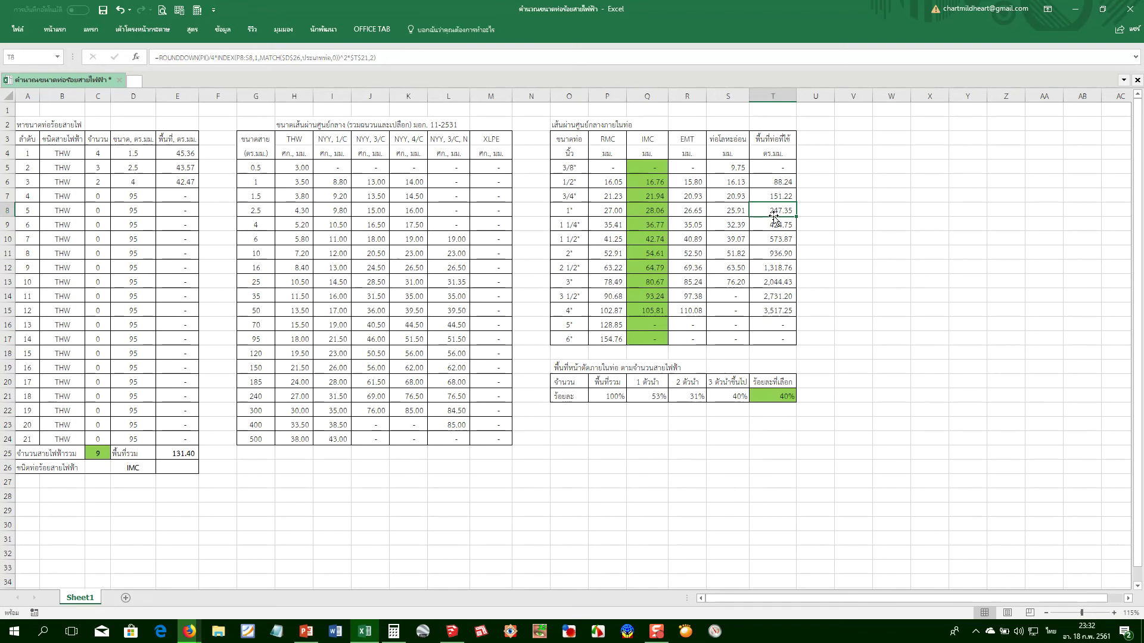
click(764, 144)
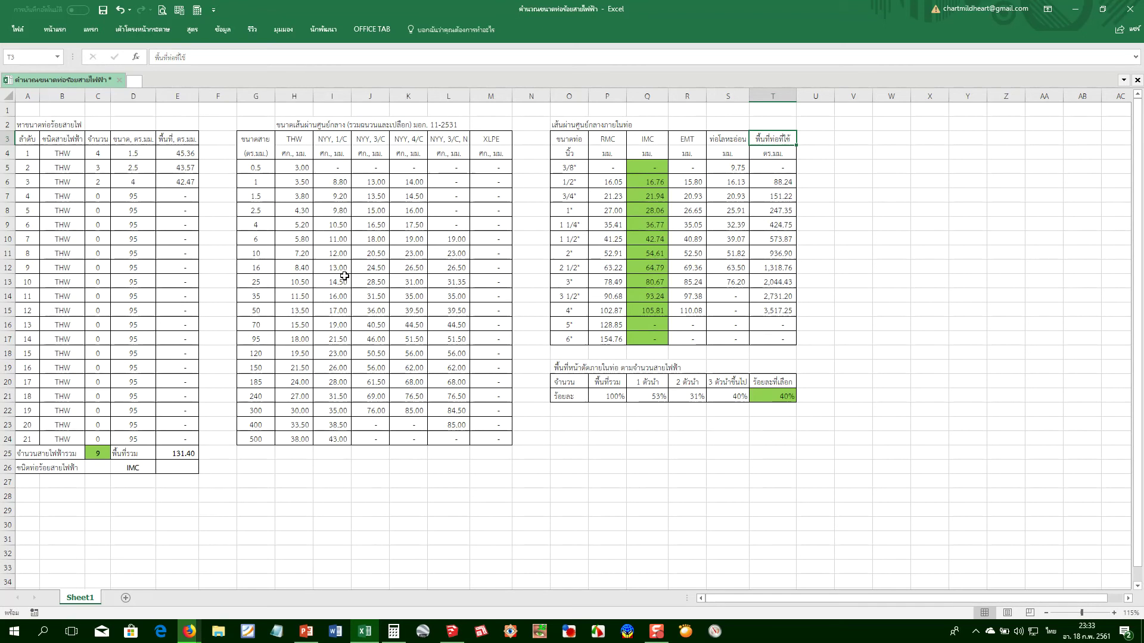
click(764, 185)
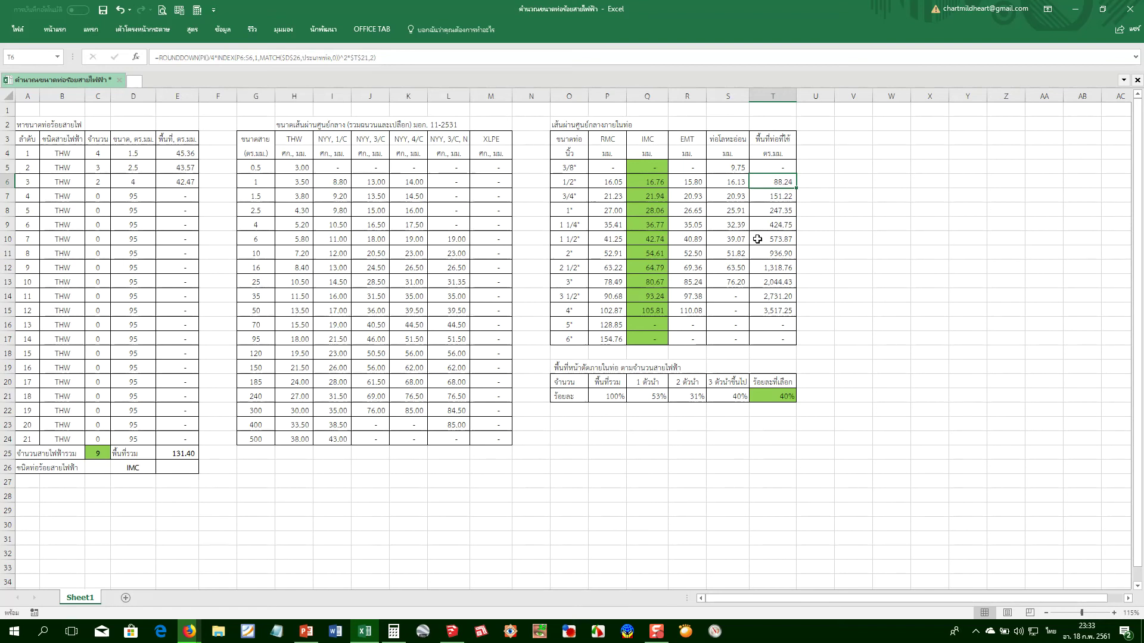
key(Down)
key(Down)
key(Down)
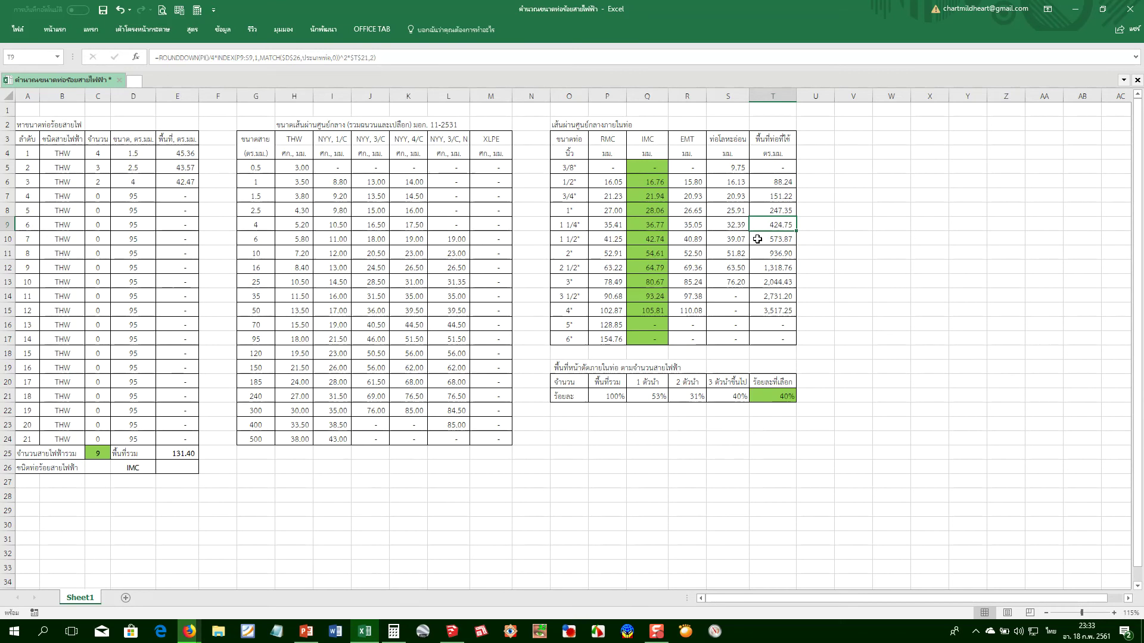
click(779, 181)
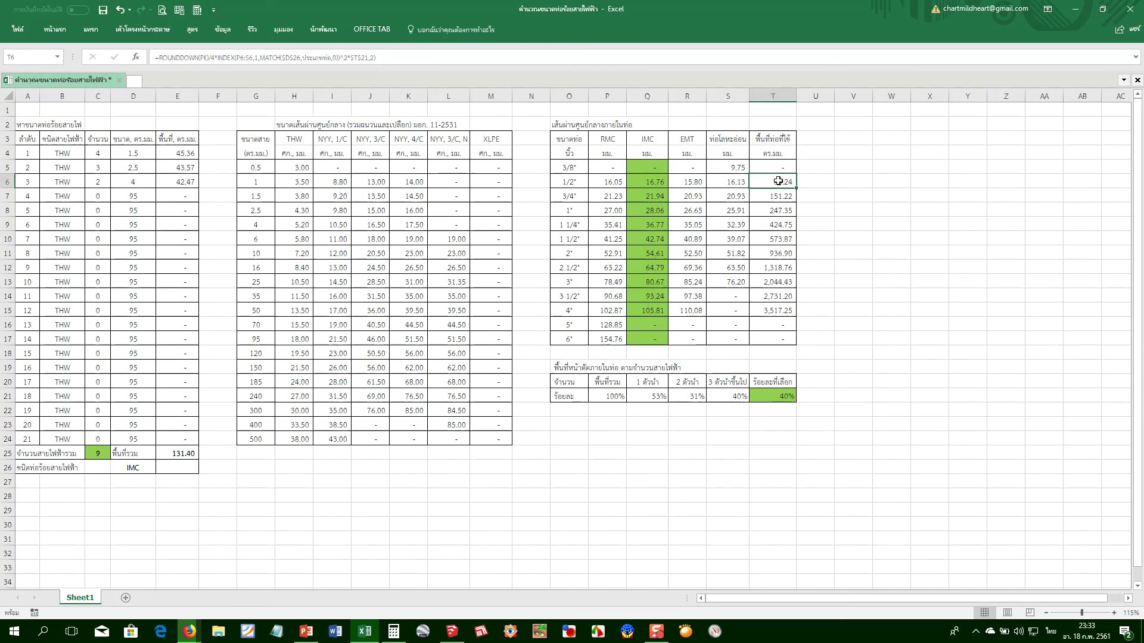
click(779, 396)
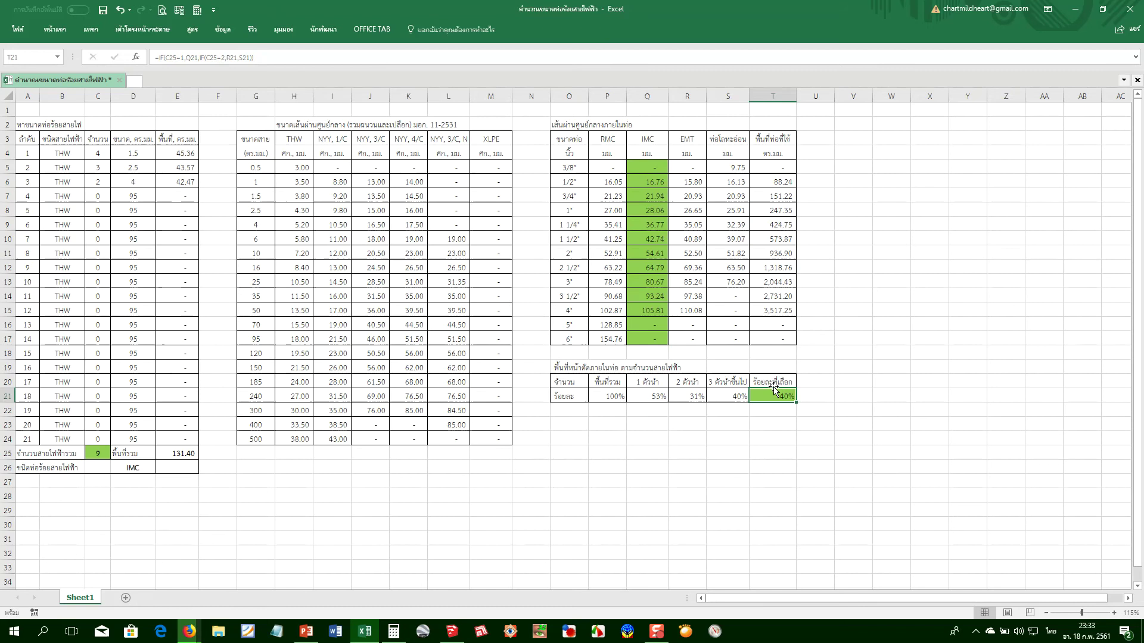
click(770, 141)
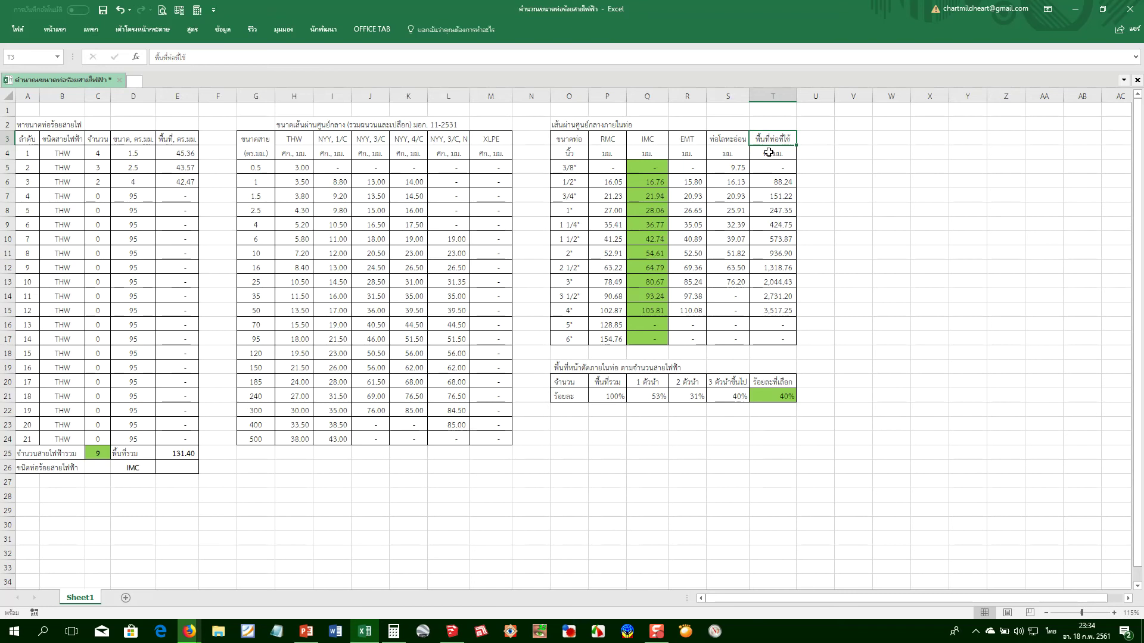
Change the T3 heading from พื้นที่ท่อที่ใช้ to พื้นที่ใช้งาน
click(768, 152)
key(F2)
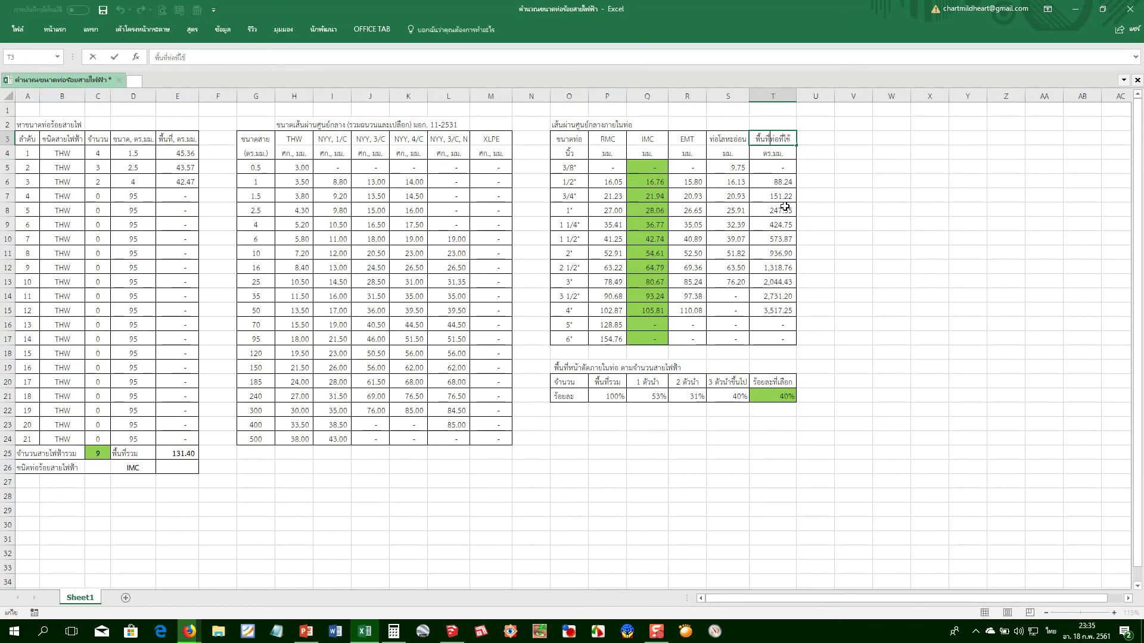
key(BackSpace)
key(BackSpace)
key(BackSpace)
key(BackSpace)
key(BackSpace)
key(BackSpace)
text(งาน)
key(Return)
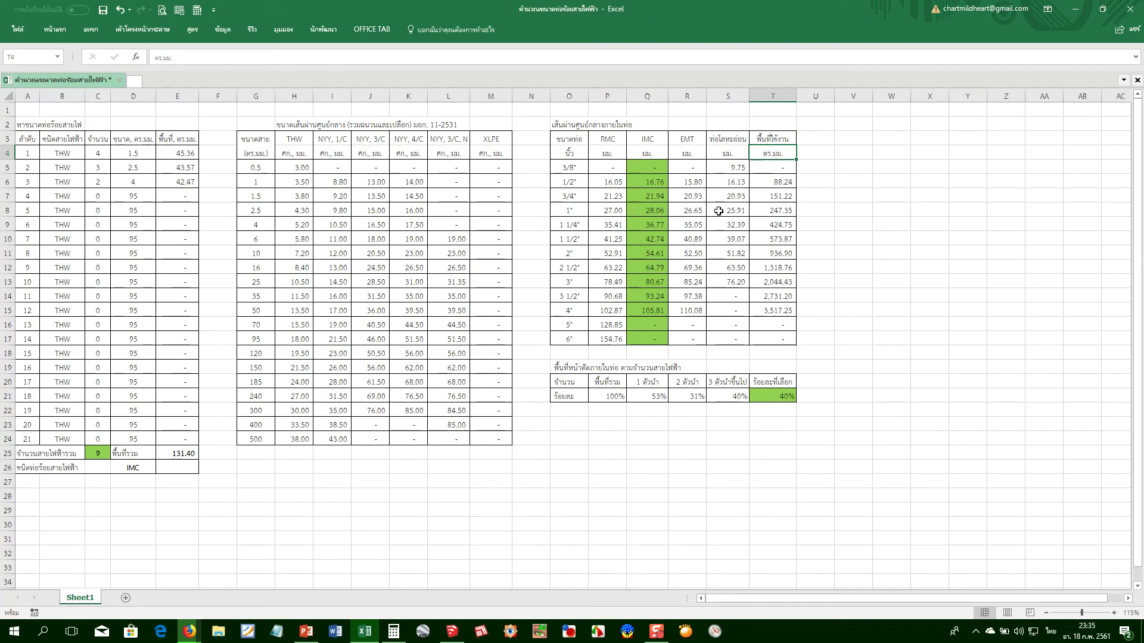
click(784, 181)
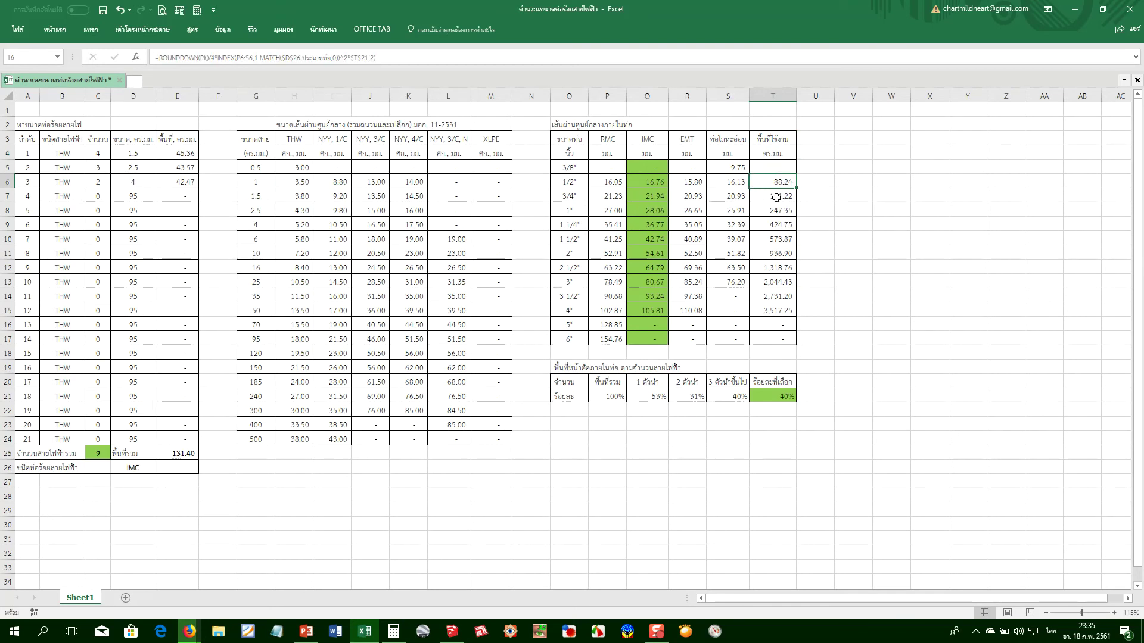
click(186, 471)
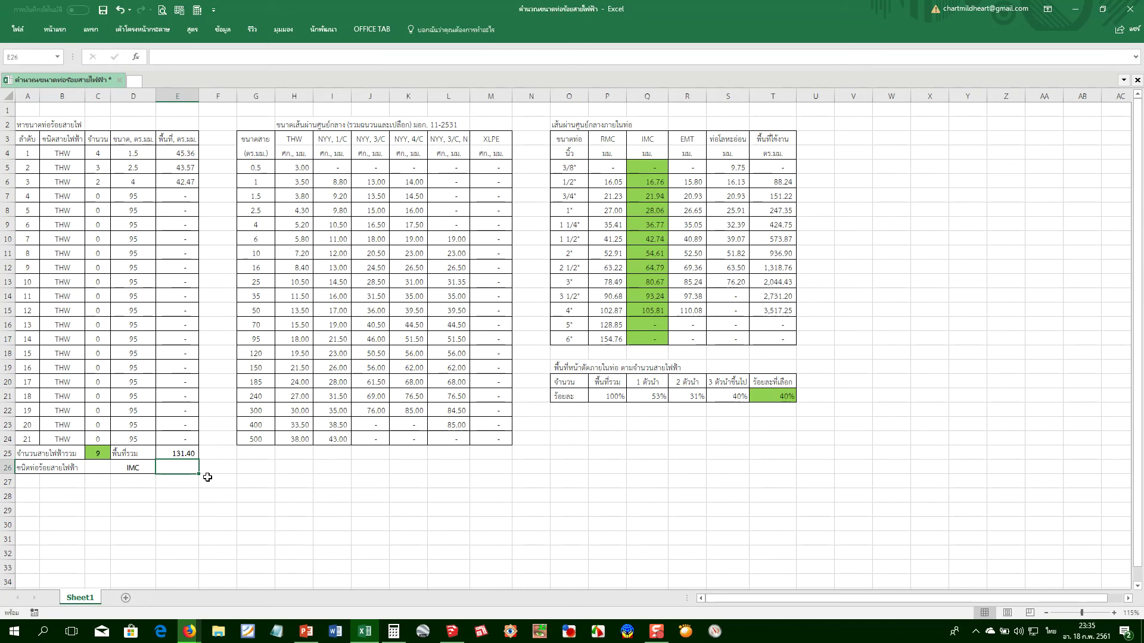
Enter =VLOOKUP(E25,T5:T17,1,1) in E26, returning 88.24
text(ข)
key(BackSpace)
key(grave)
text(=)
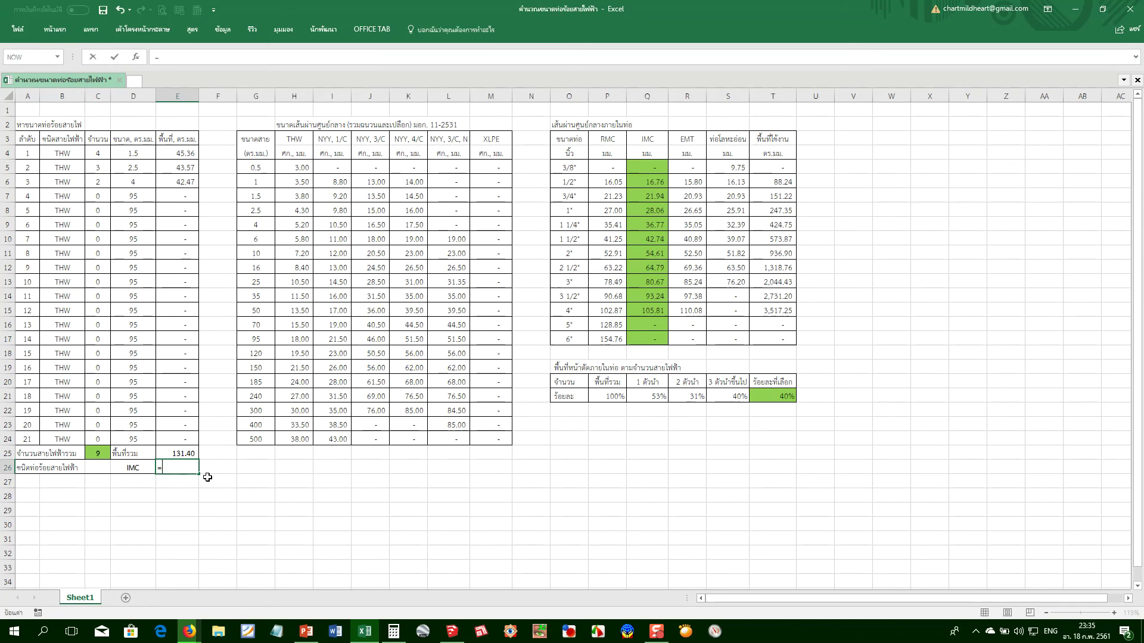
text(vlo)
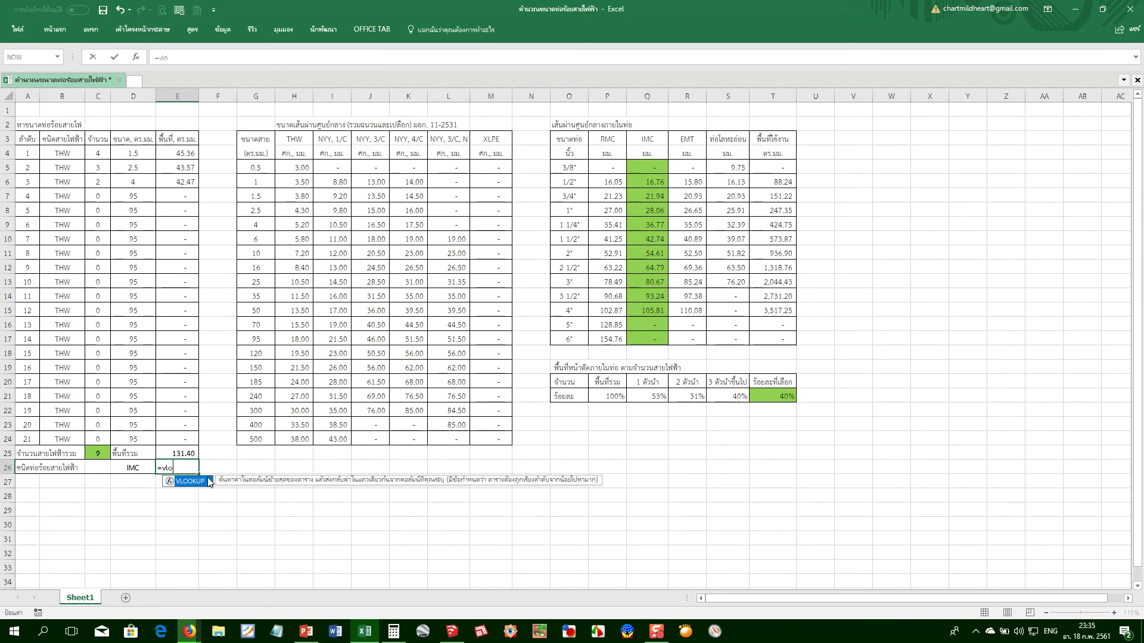
text(okup()
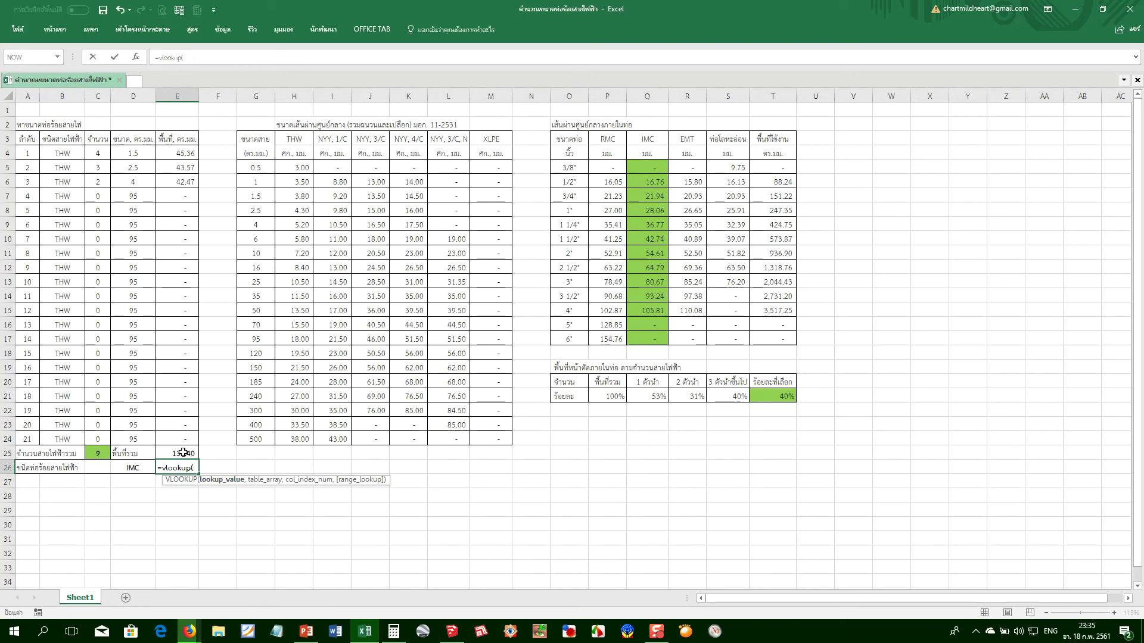
click(183, 453)
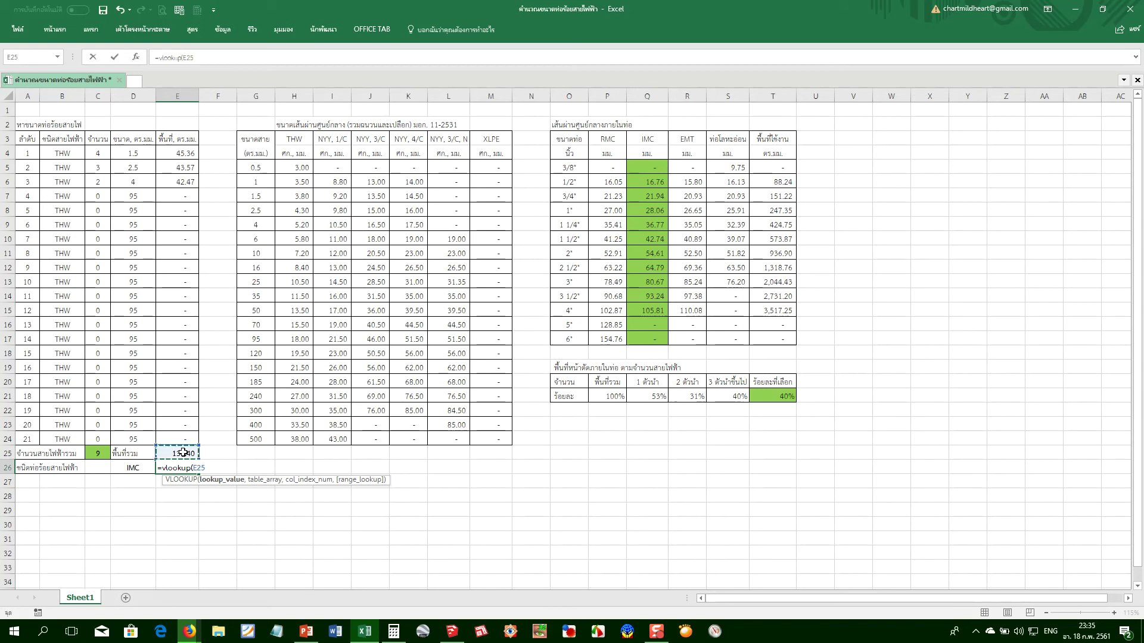
text(,)
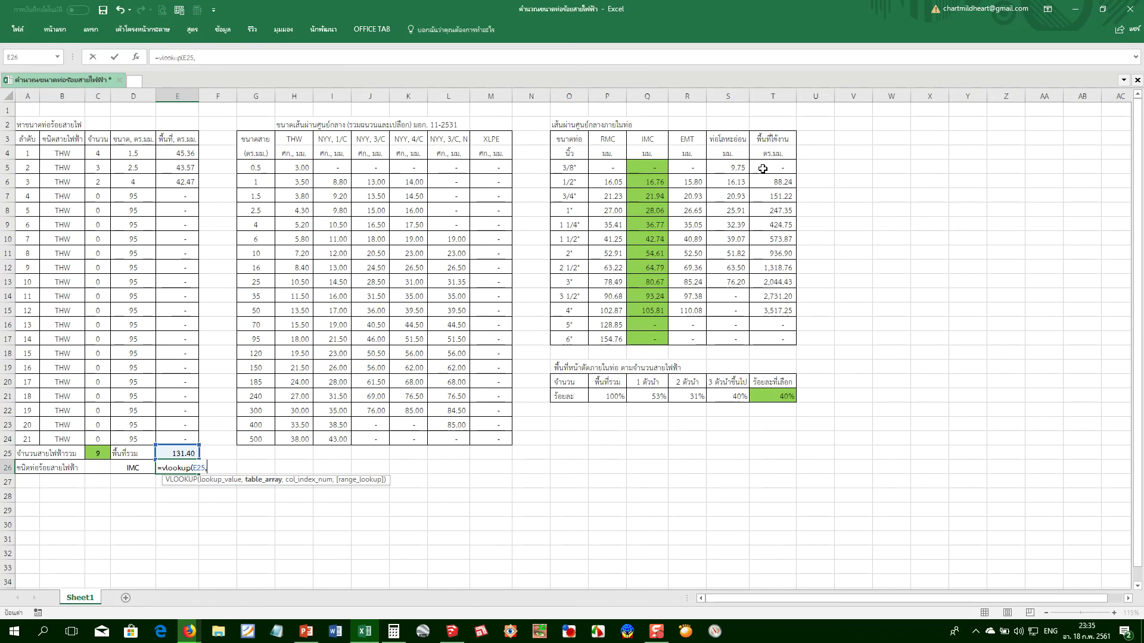
drag(762, 165, 762, 345)
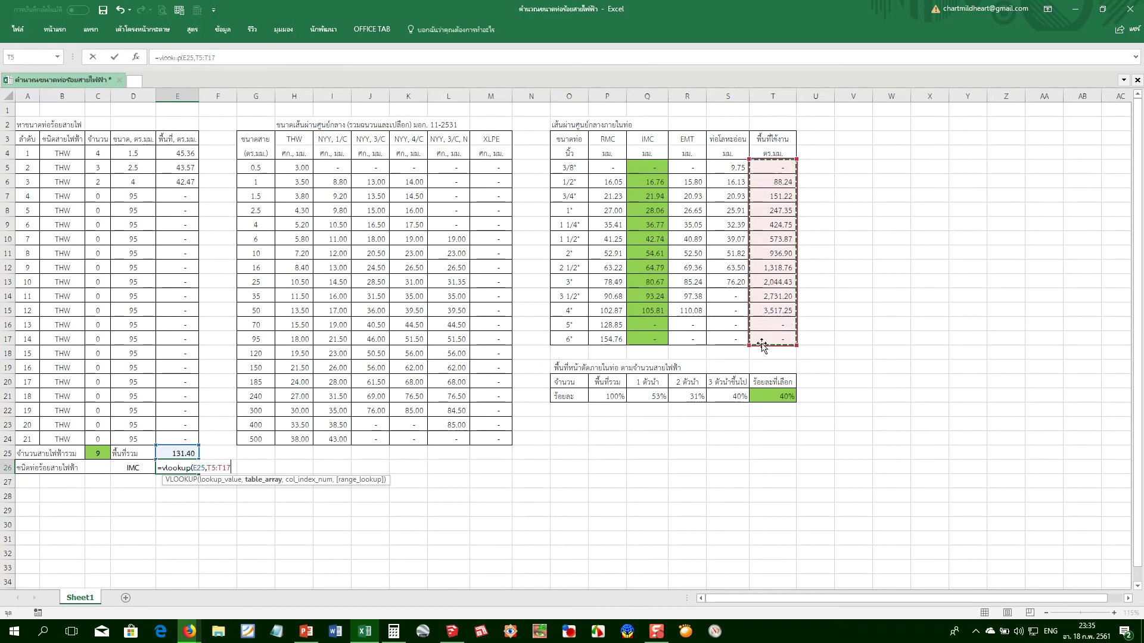
text(,1)
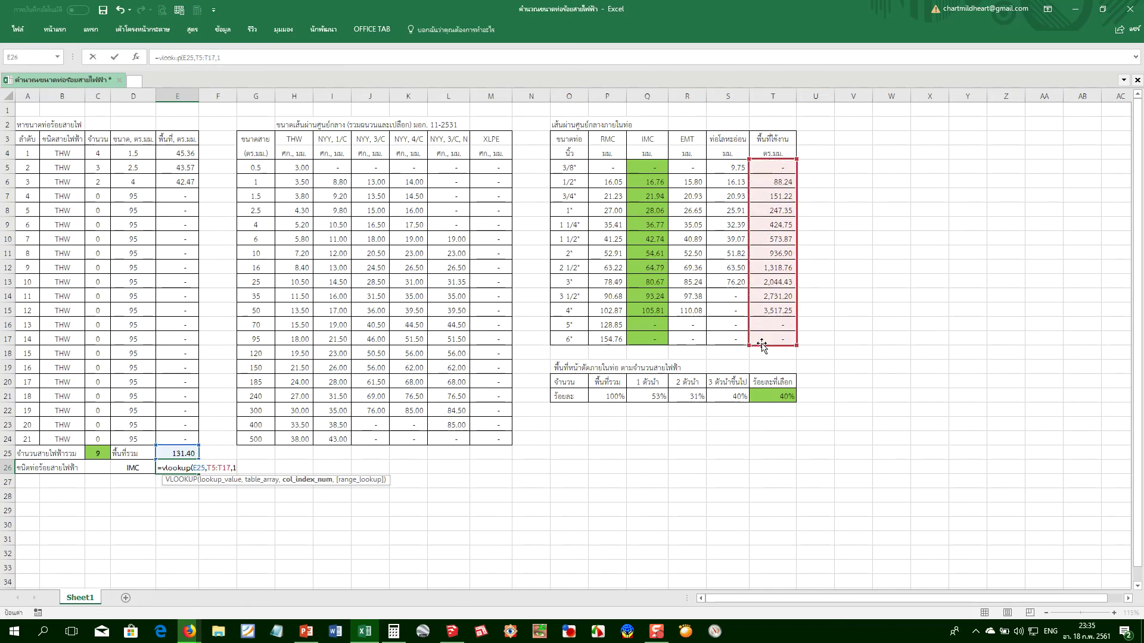
text(,)
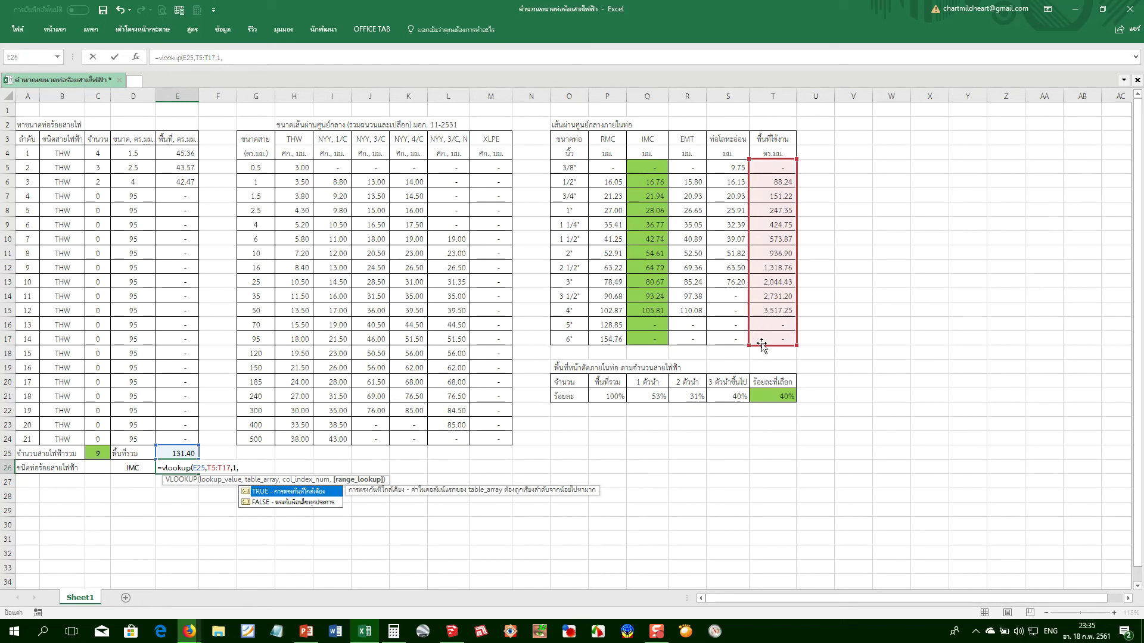
text(1))
key(Return)
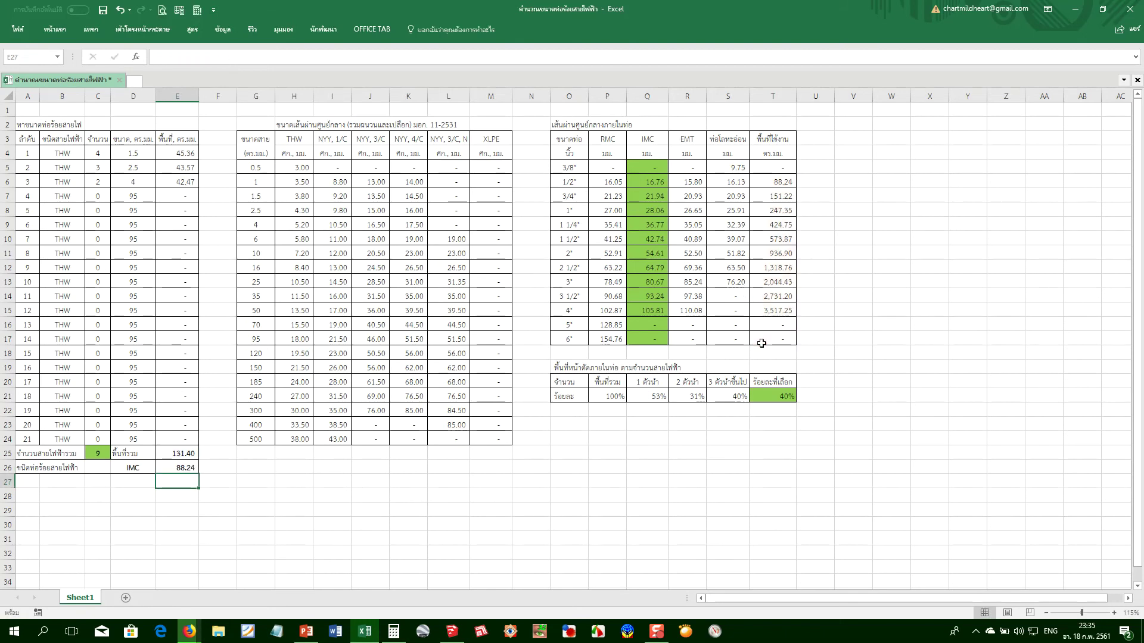
click(185, 470)
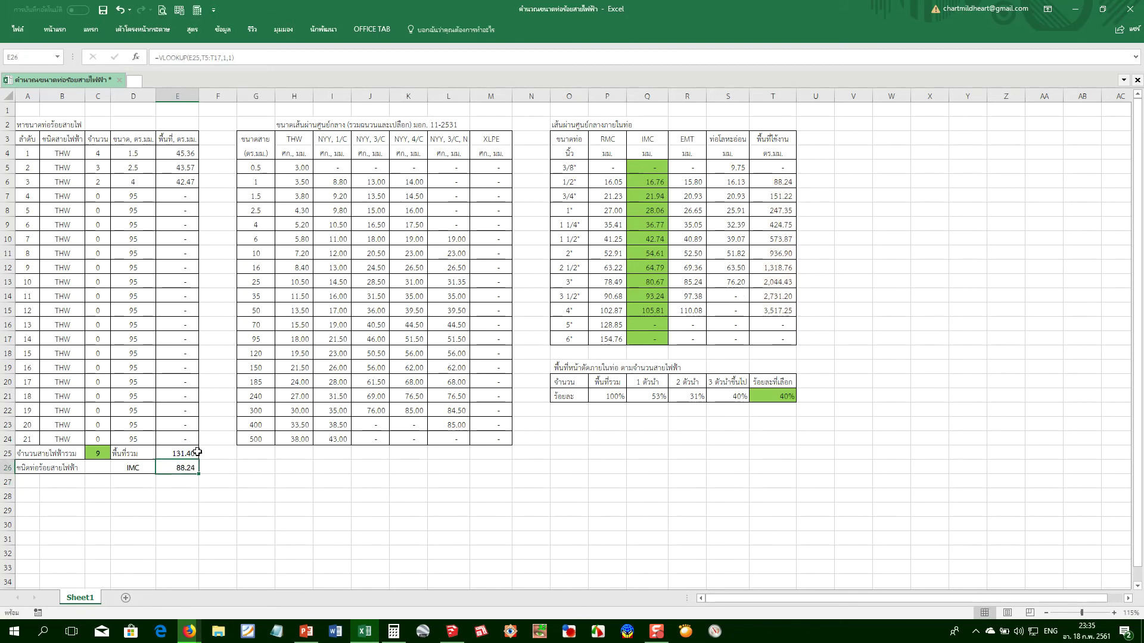
click(779, 203)
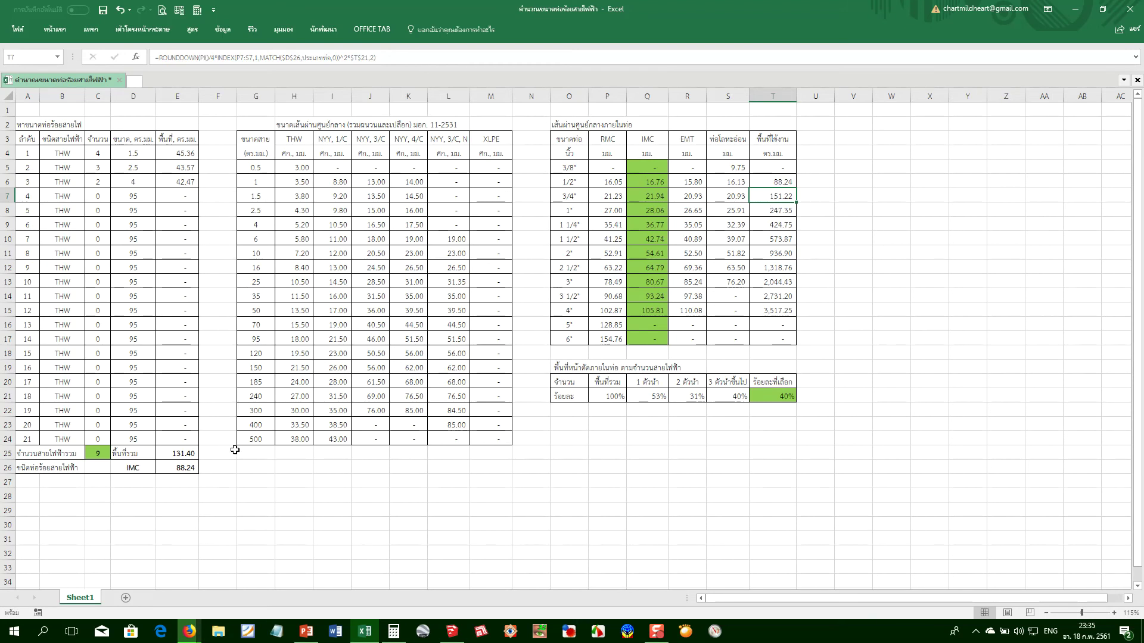
click(185, 474)
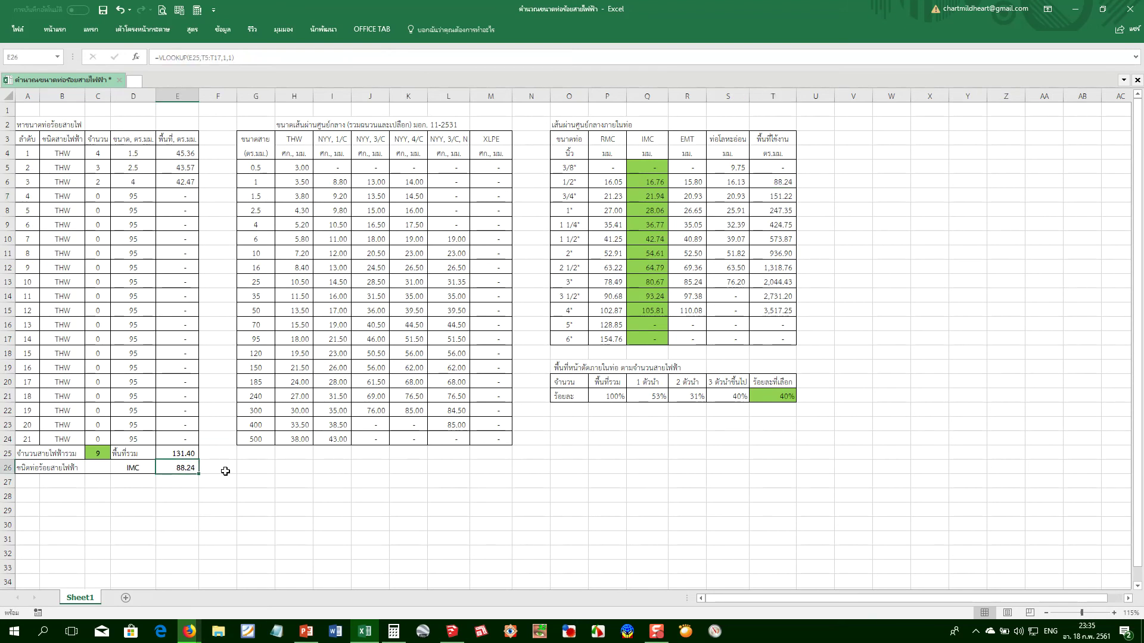
scroll(225, 471, down, 1)
scroll(298, 430, up, 1)
click(789, 186)
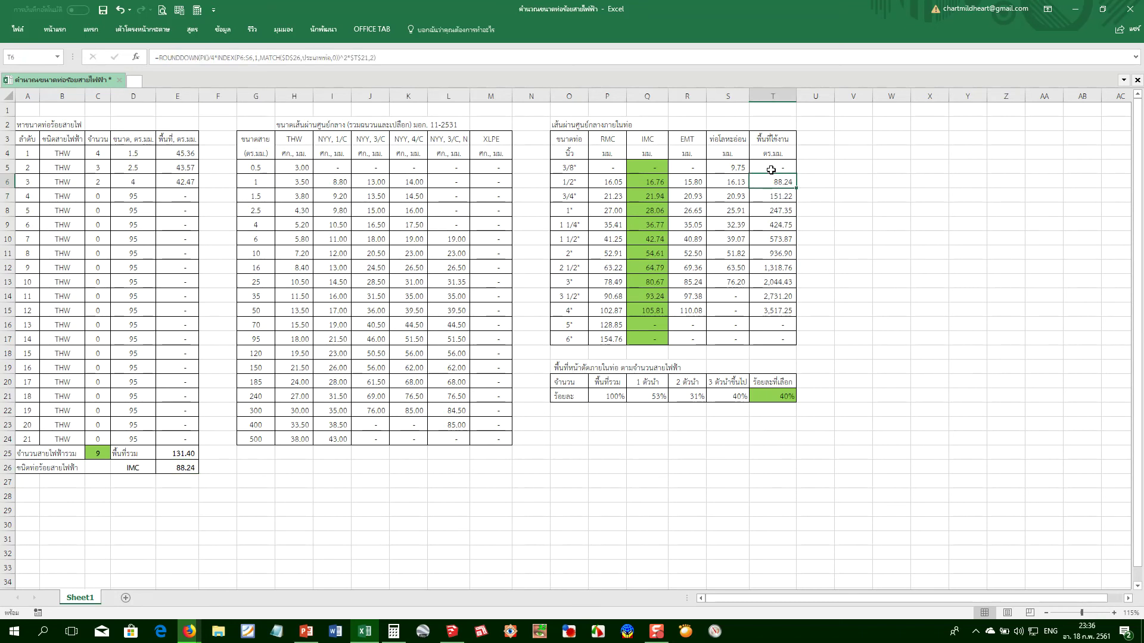
click(758, 296)
click(764, 316)
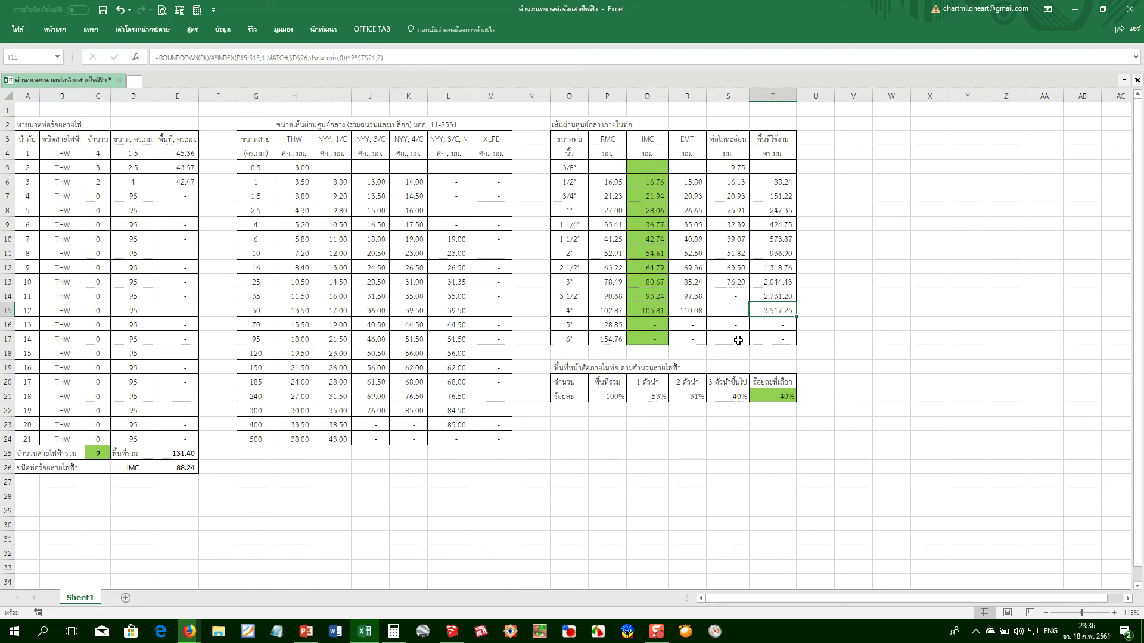
click(777, 192)
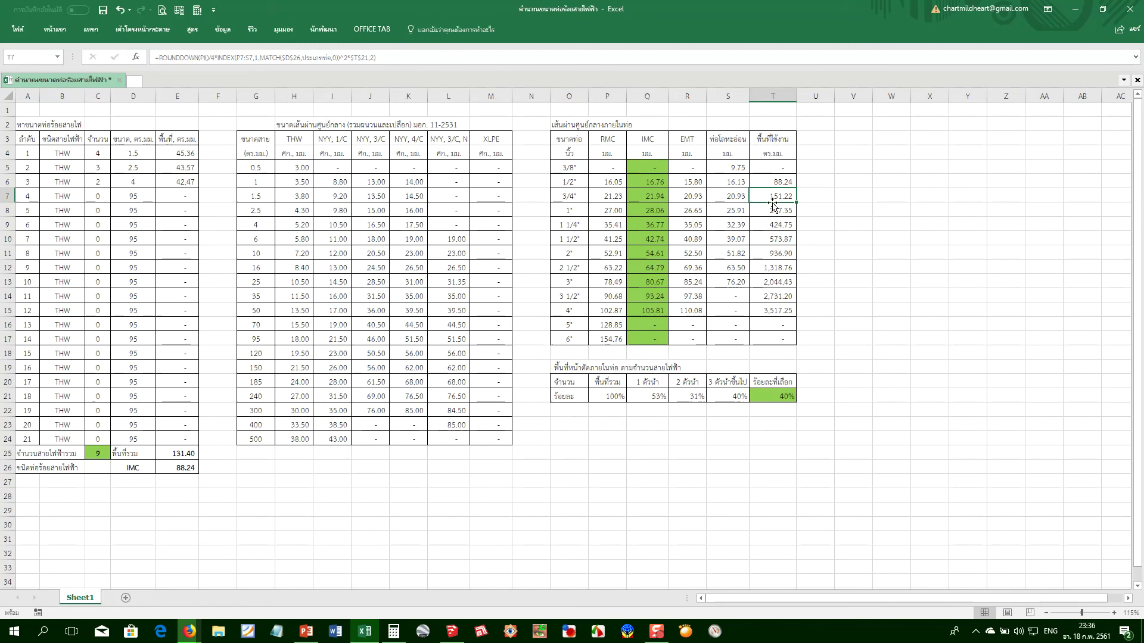
click(186, 452)
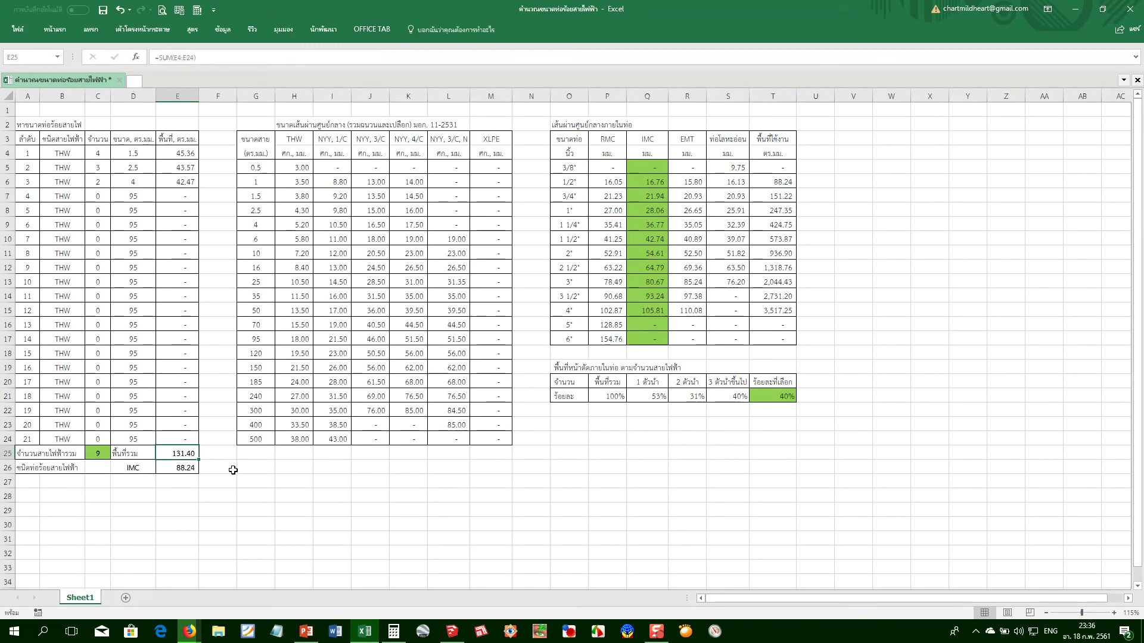
click(197, 467)
key(F2)
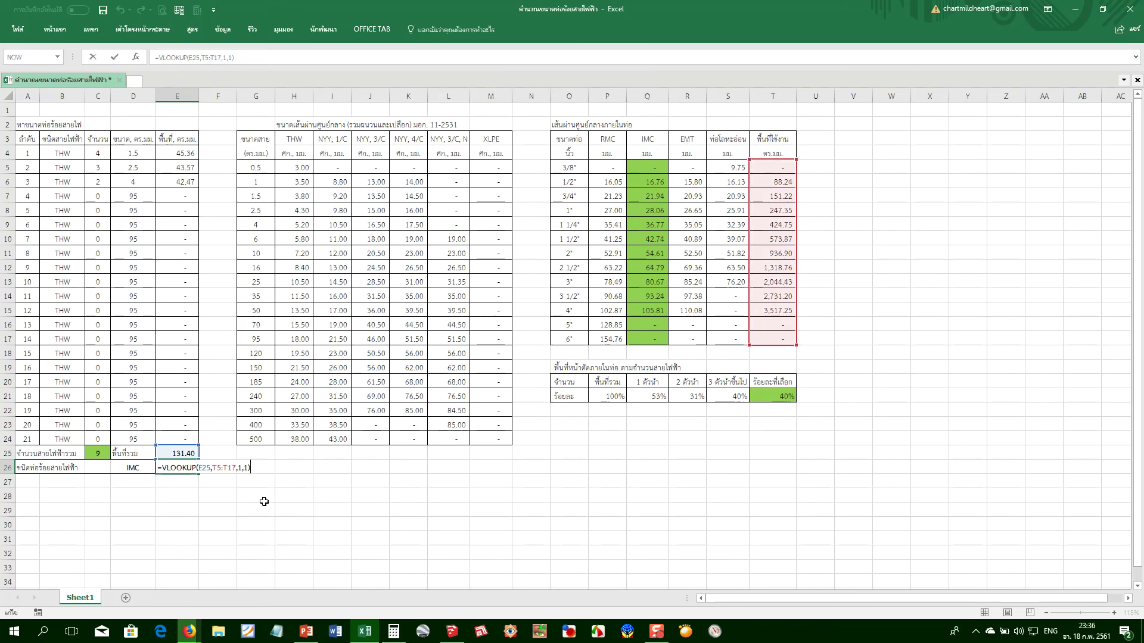
key(Left)
key(Left)
key(Left)
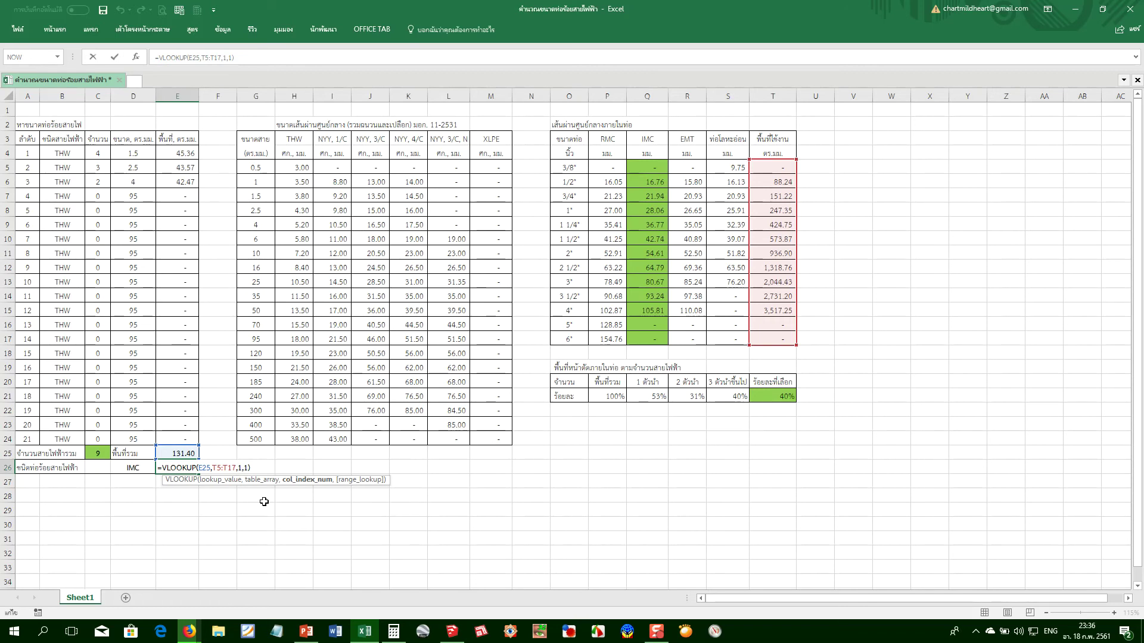
key(Right)
key(Right)
key(ctrl+Return)
Enter =MATCH(E25,T5:T17,0) in E26 as an exact-match lookup
text(=match()
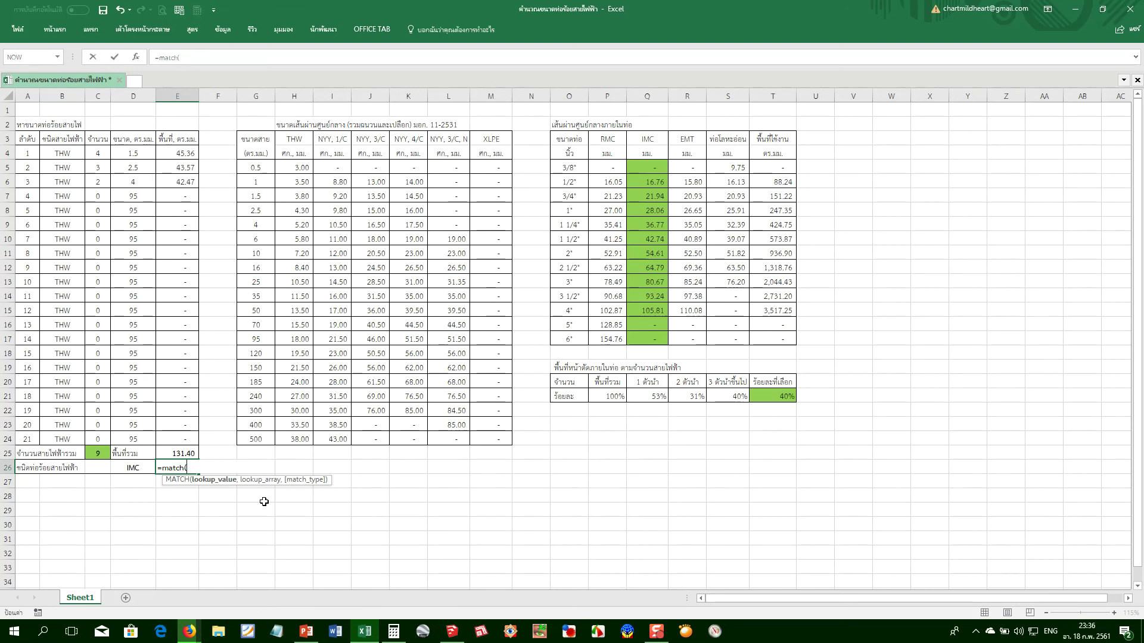
click(189, 452)
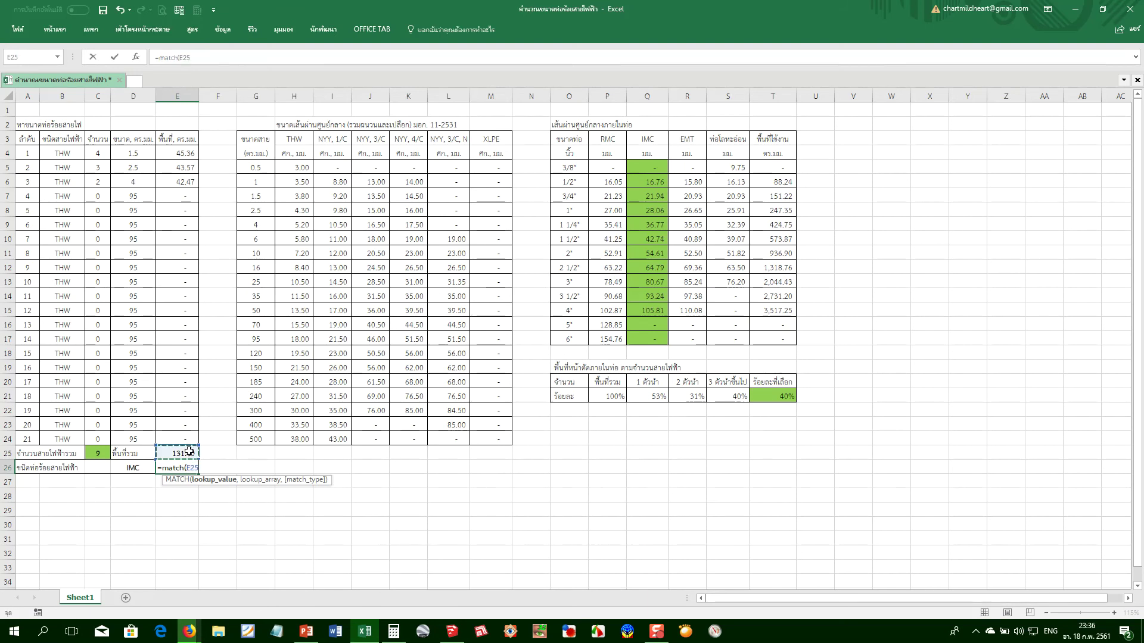
text(,)
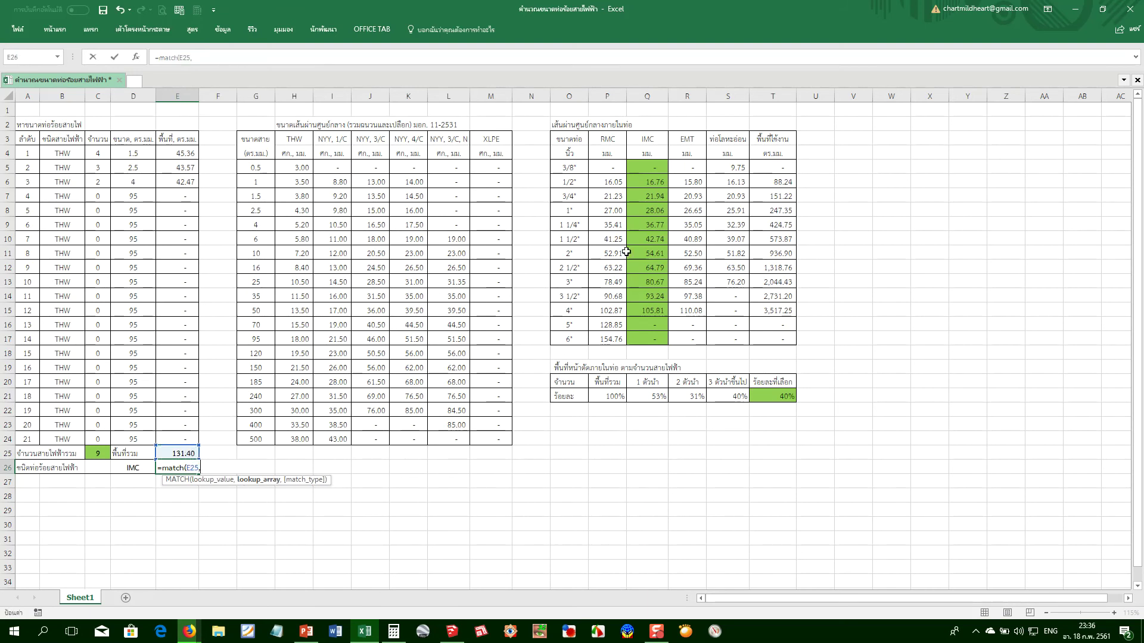
drag(776, 168, 772, 337)
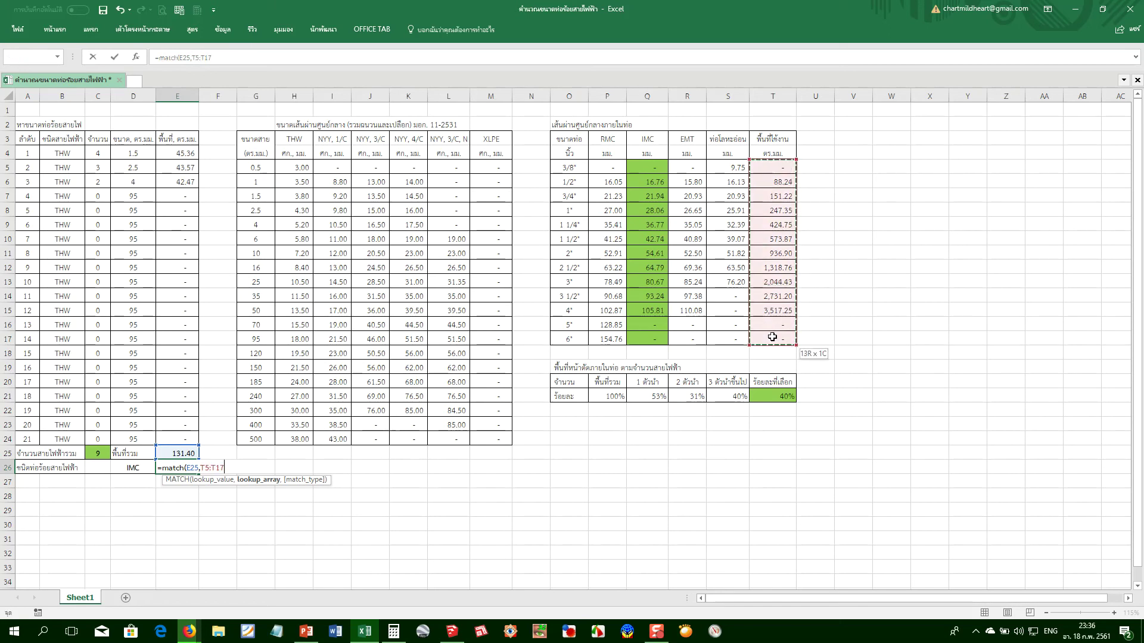
text(,)
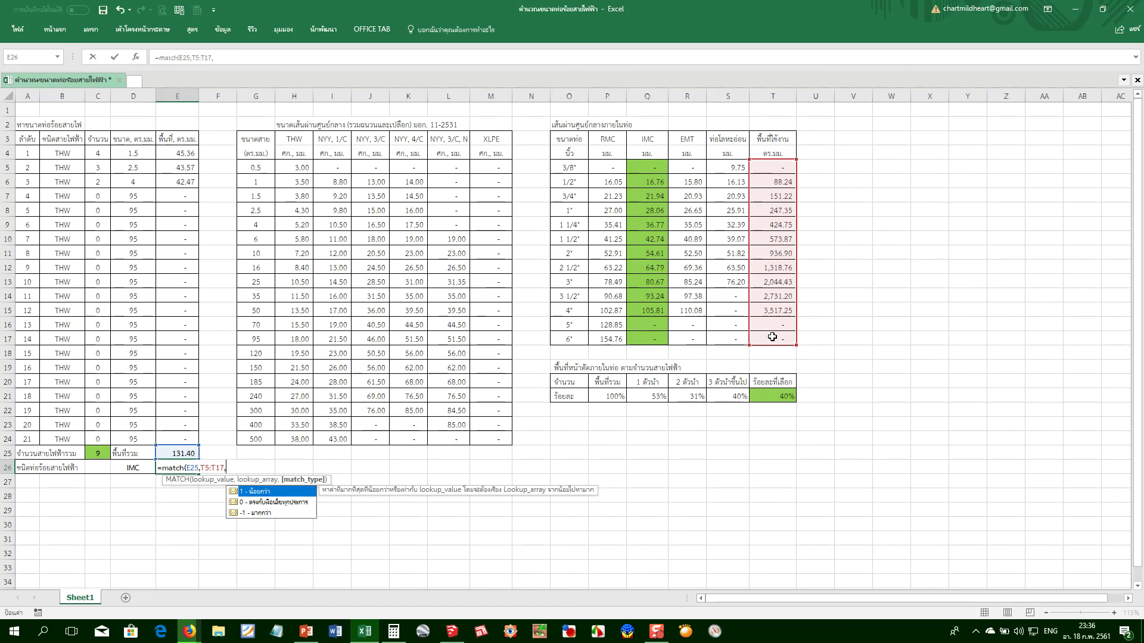
text(0)
key(Return)
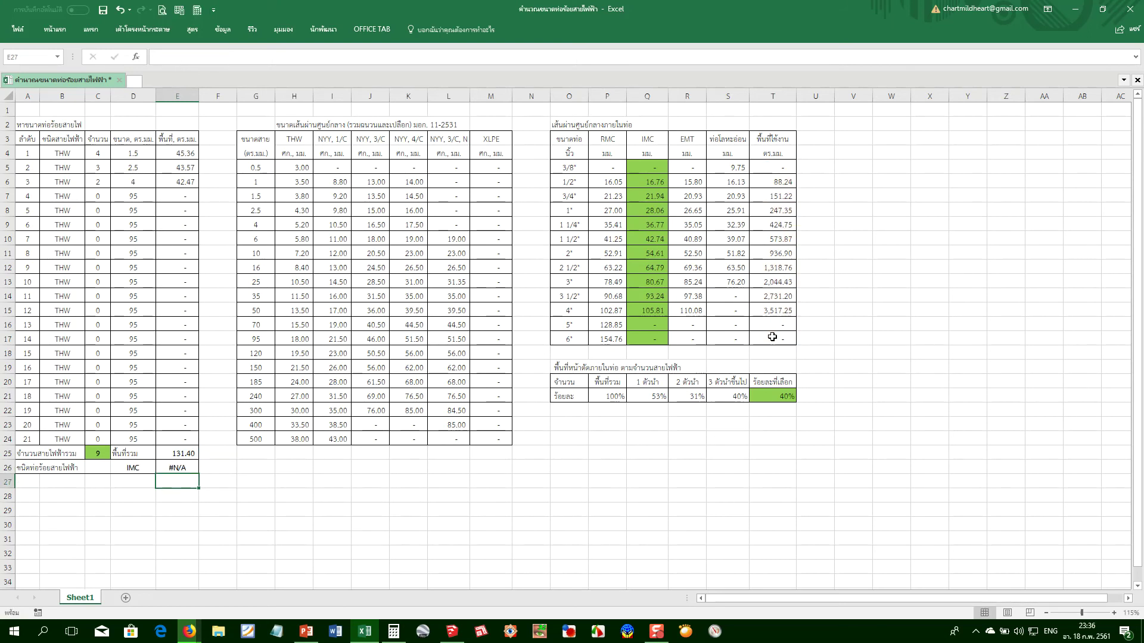
Change E26's MATCH match type to -1
key(Up)
key(F2)
key(Left)
key(BackSpace)
text(-1)
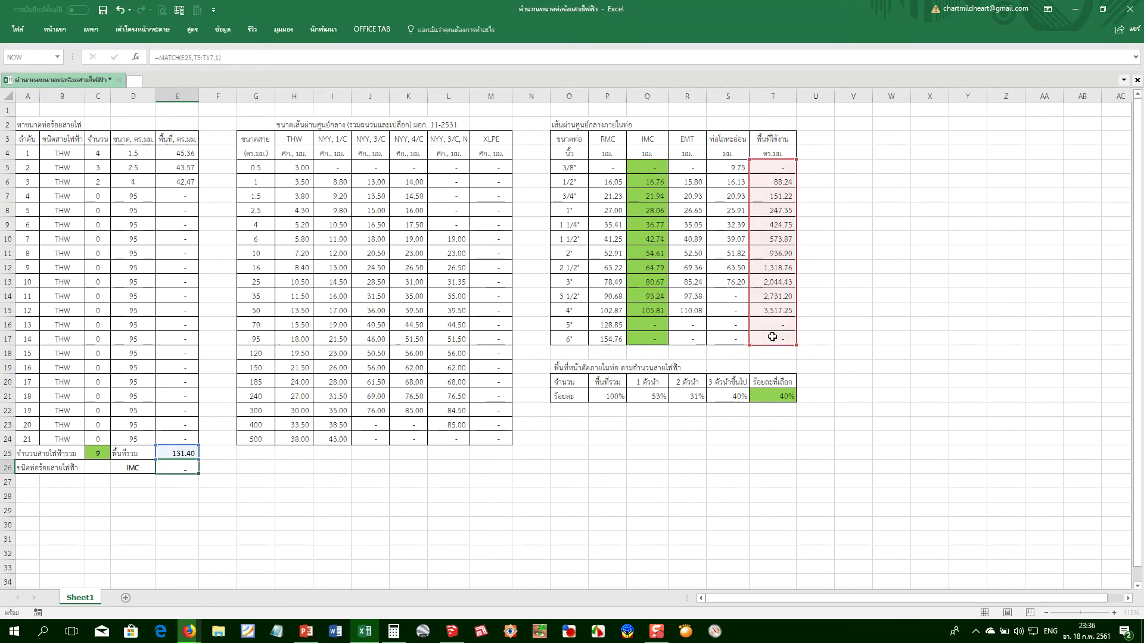
key(ctrl+Return)
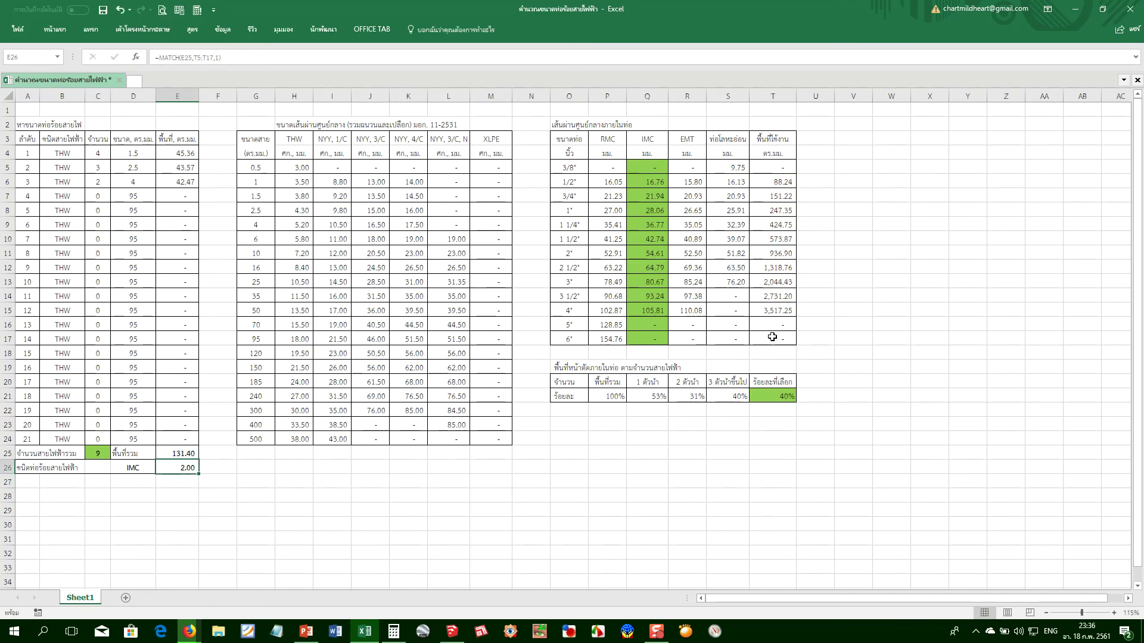
Retry match type 0, then settle on =MATCH(E25,T5:T17,1), returning 2.00
key(F2)
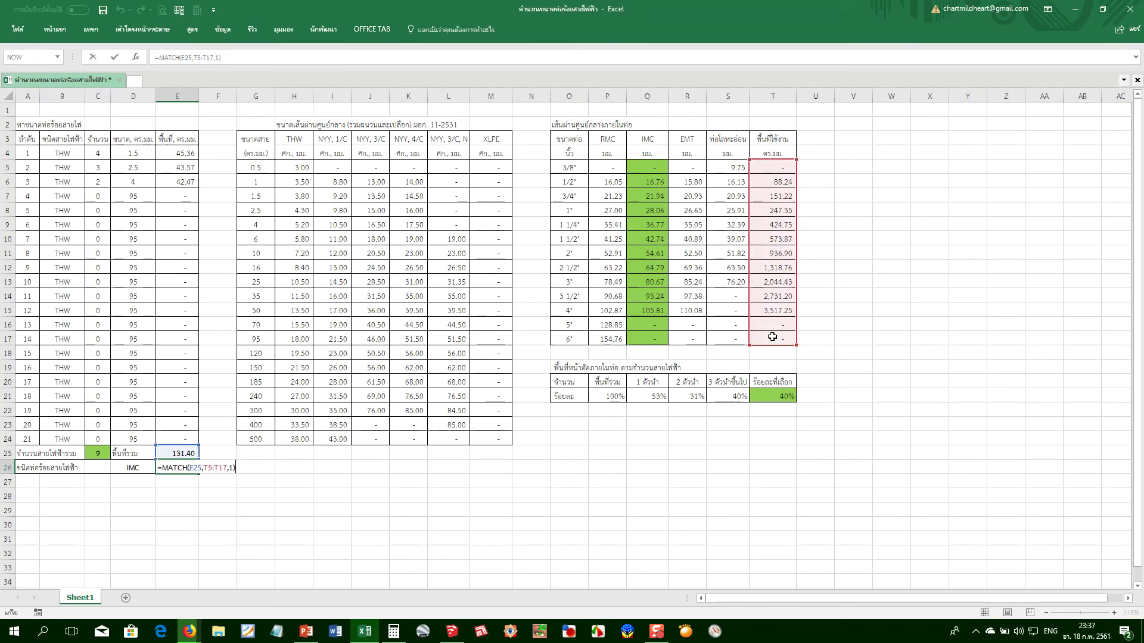
key(Left)
key(shift+Left)
text(0)
key(Return)
key(Up)
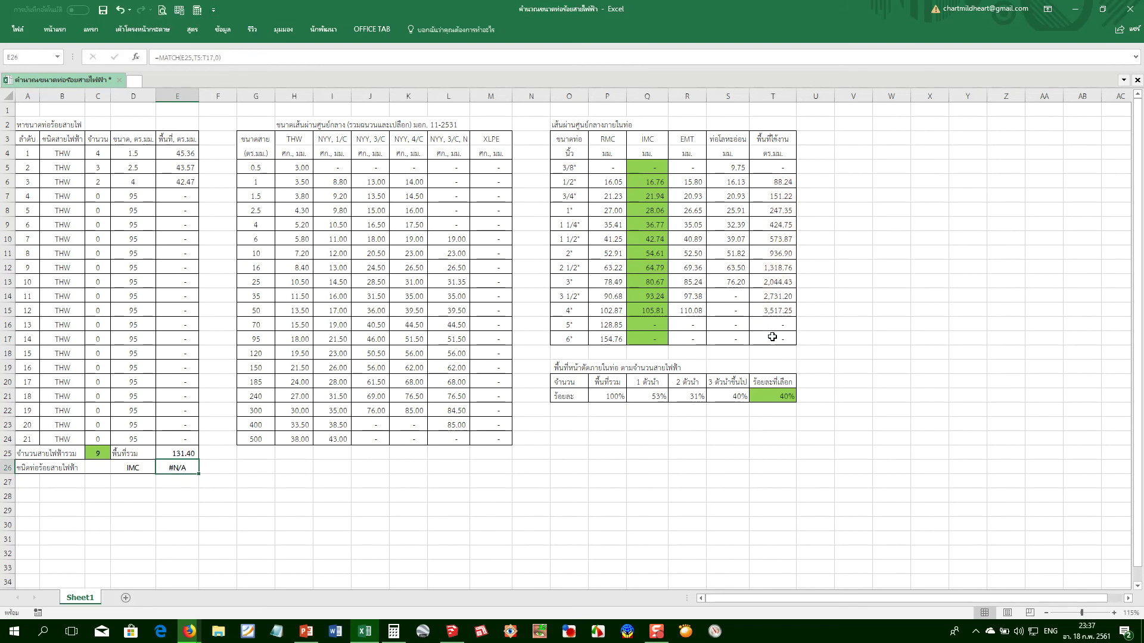
key(F2)
key(Left)
key(BackSpace)
text(1)
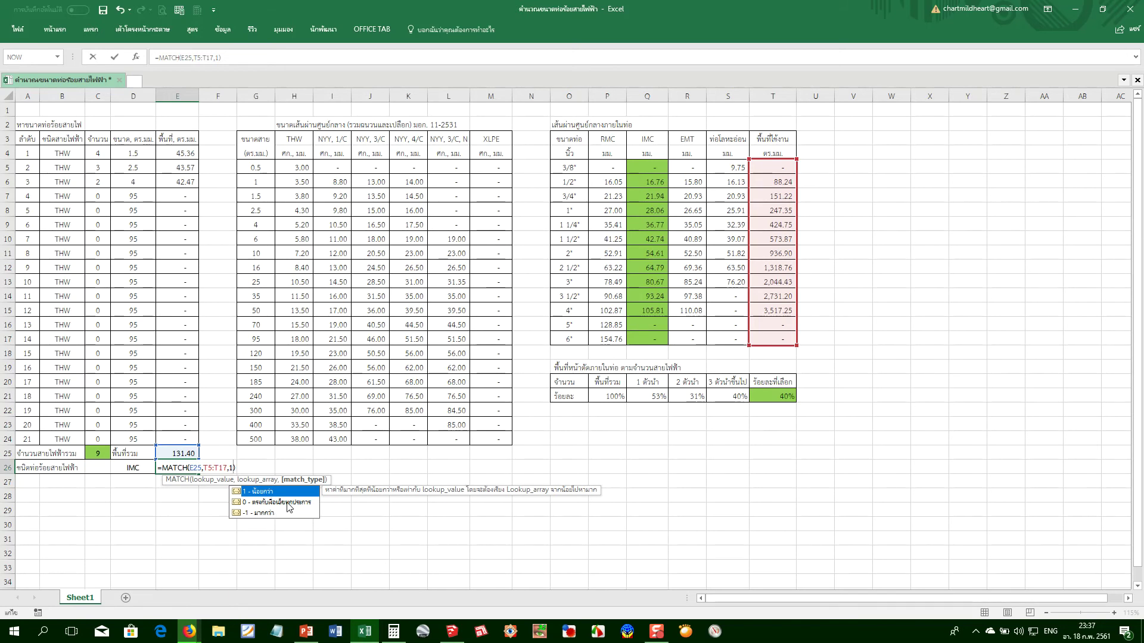
key(Return)
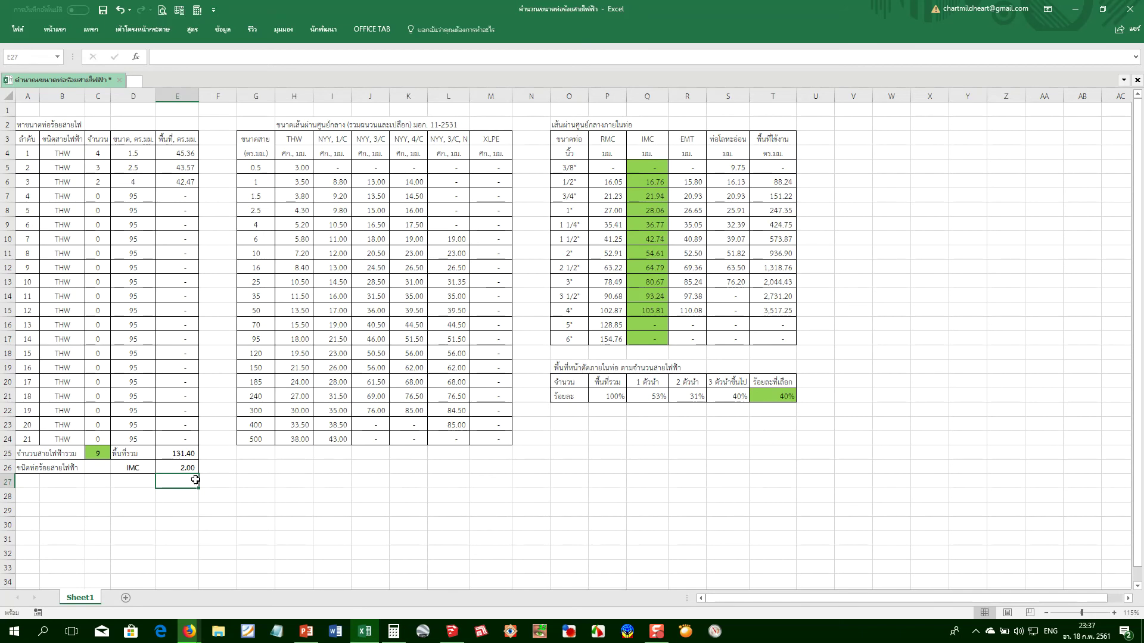
Append +1 to E26's MATCH formula, giving 3.00
click(182, 466)
double_click(182, 466)
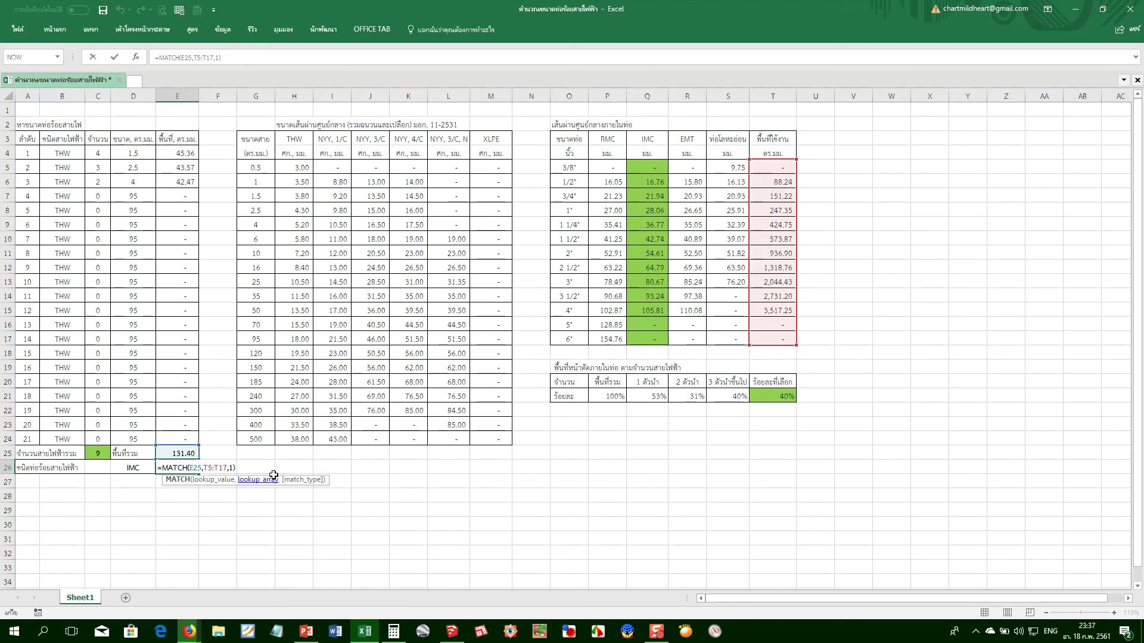
key(End)
text(+1)
key(ctrl+Return)
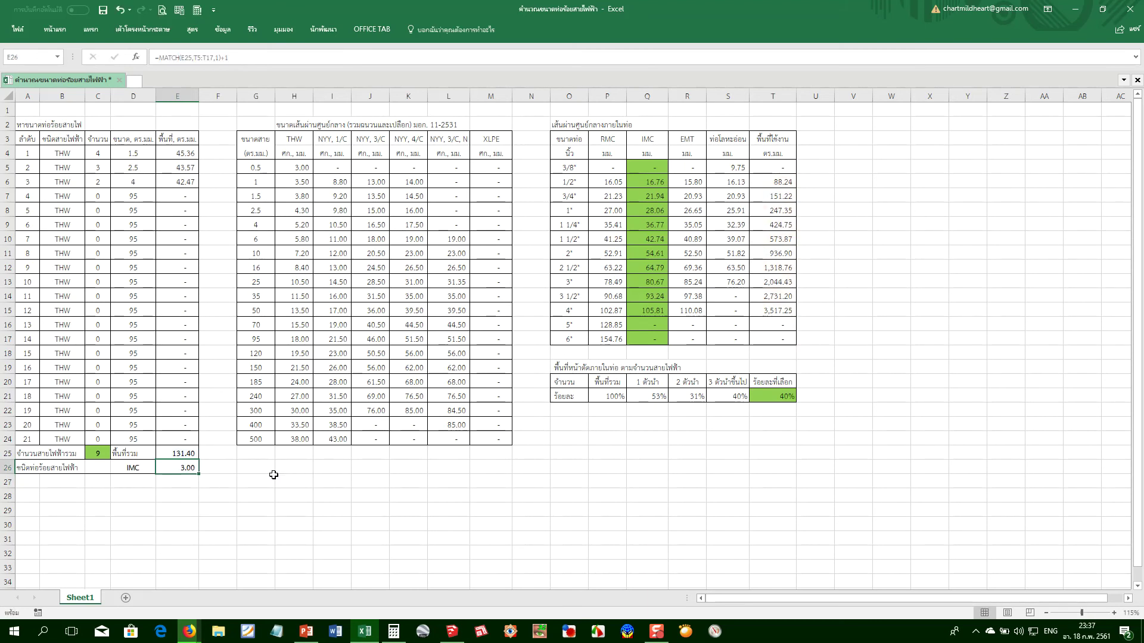
Start wrapping E26's formula in INDEX with the conduit sizes O5:O16 as the array
key(F2)
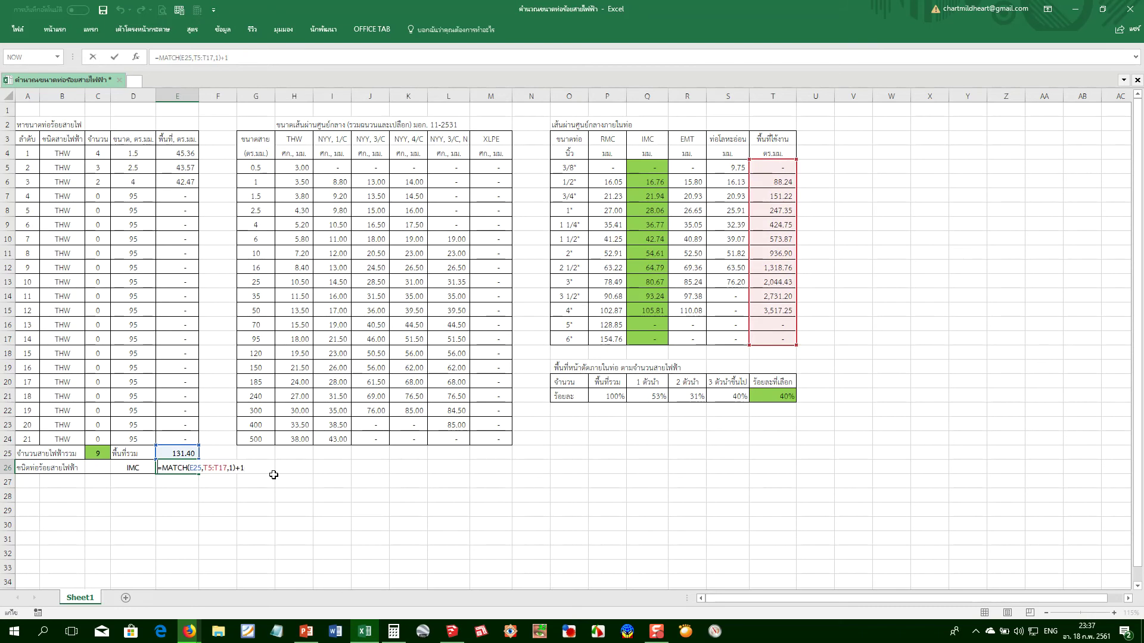
text(index()
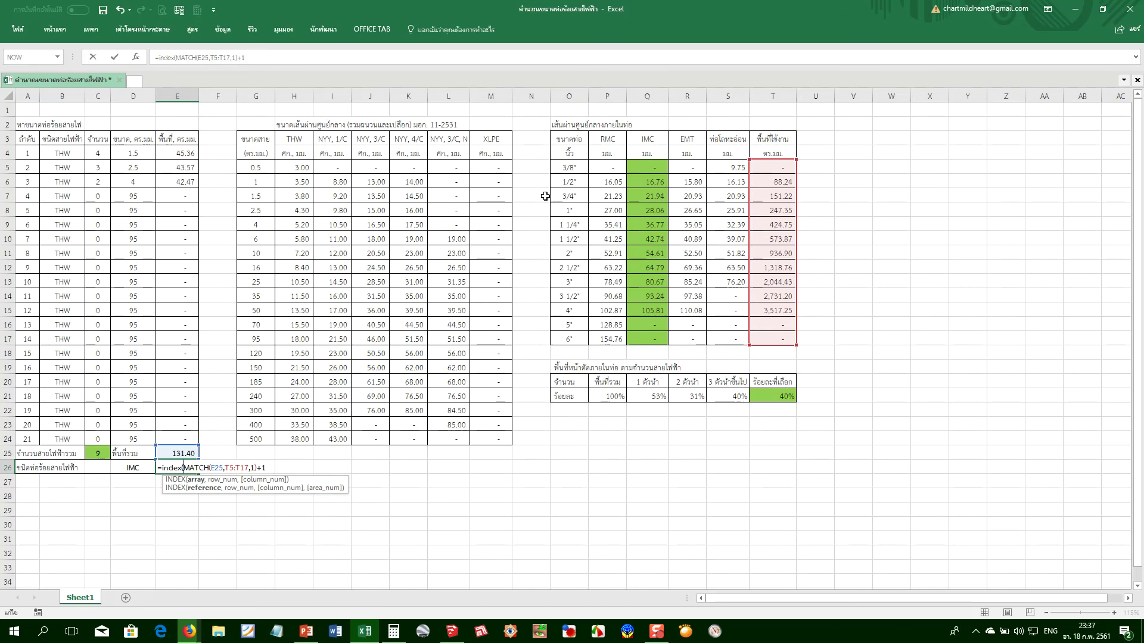
drag(567, 170, 567, 337)
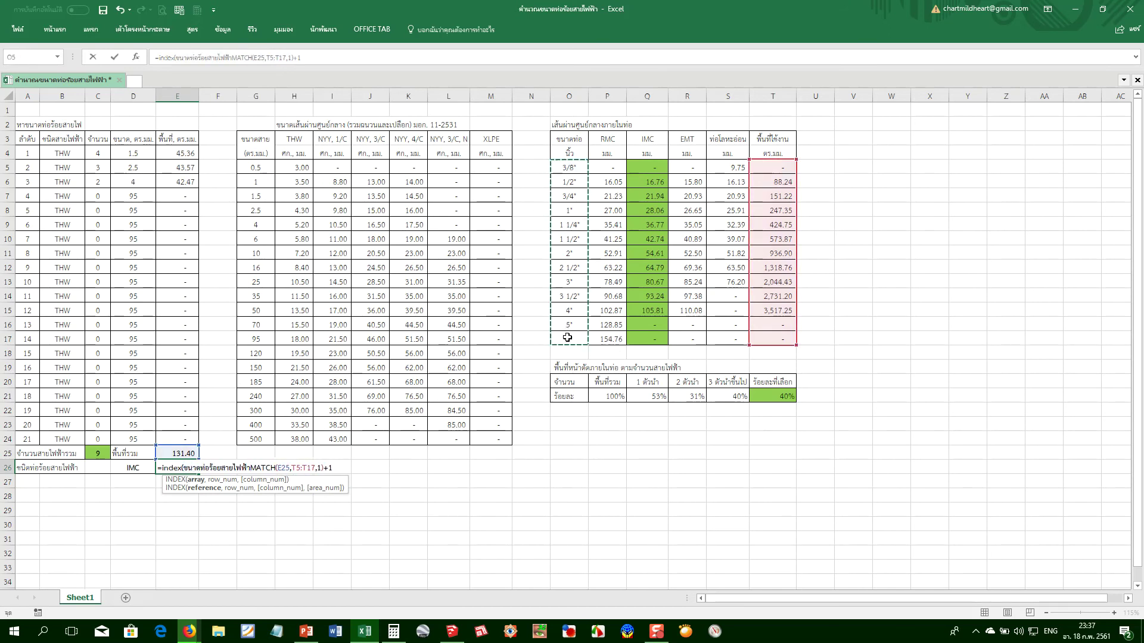
text(,)
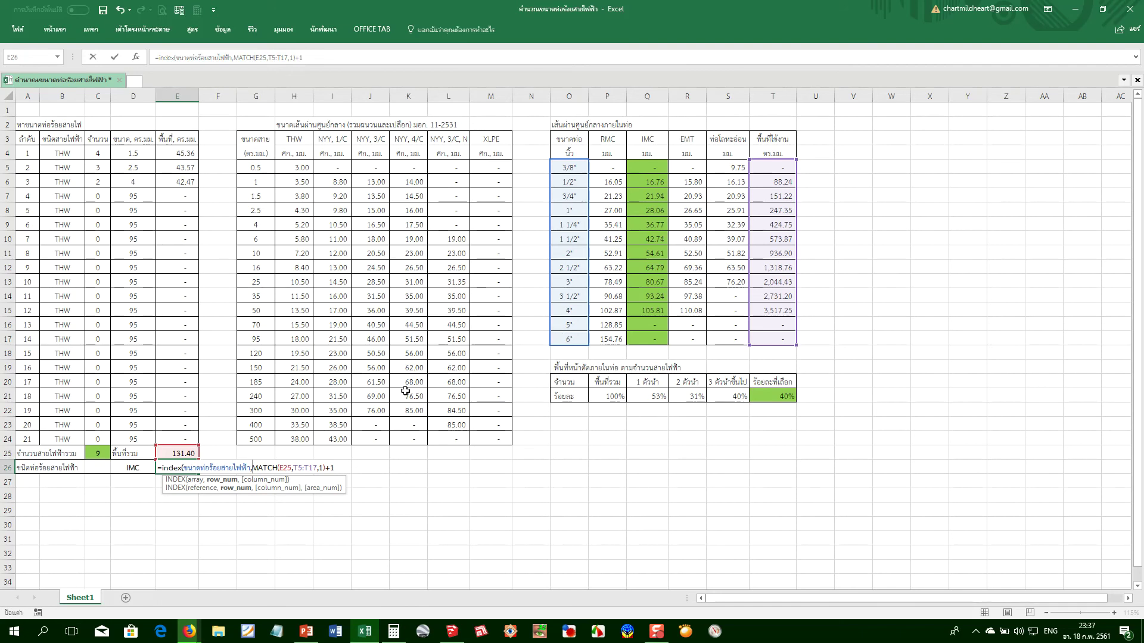
Complete the INDEX formula in E26 so it shows 3/4", centred with a green fill
text(,1)
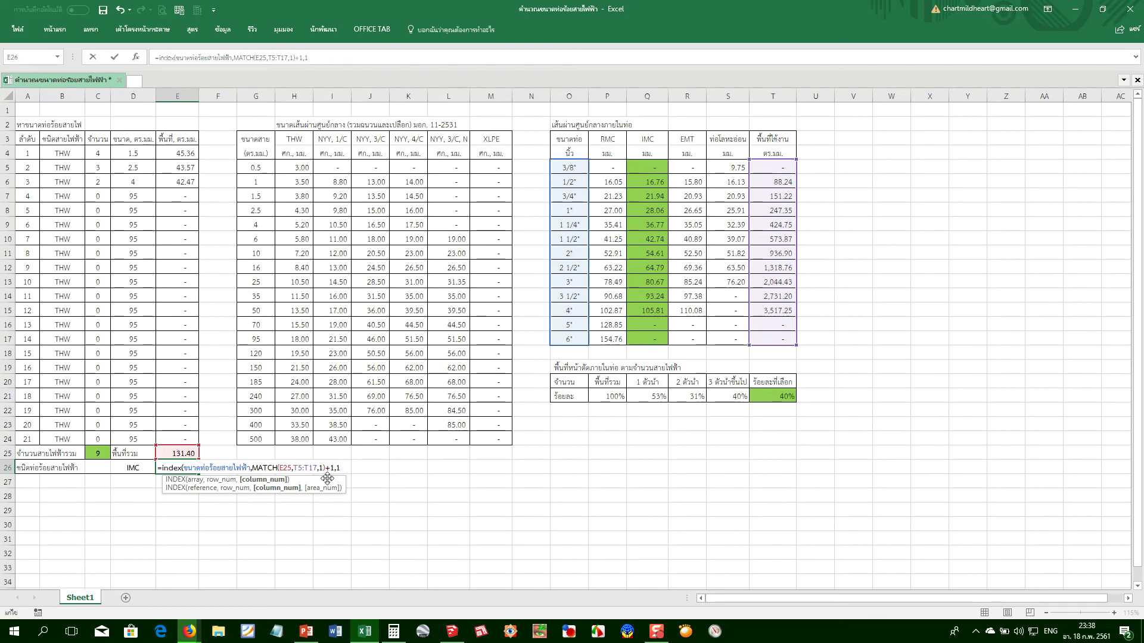
key(Return)
click(185, 468)
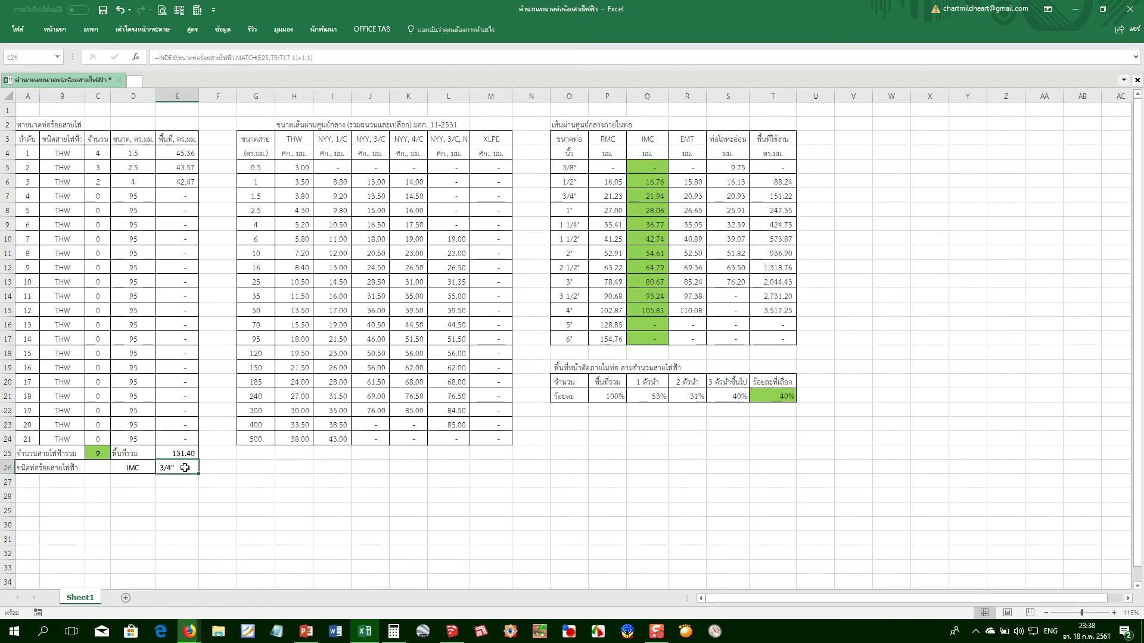
click(63, 30)
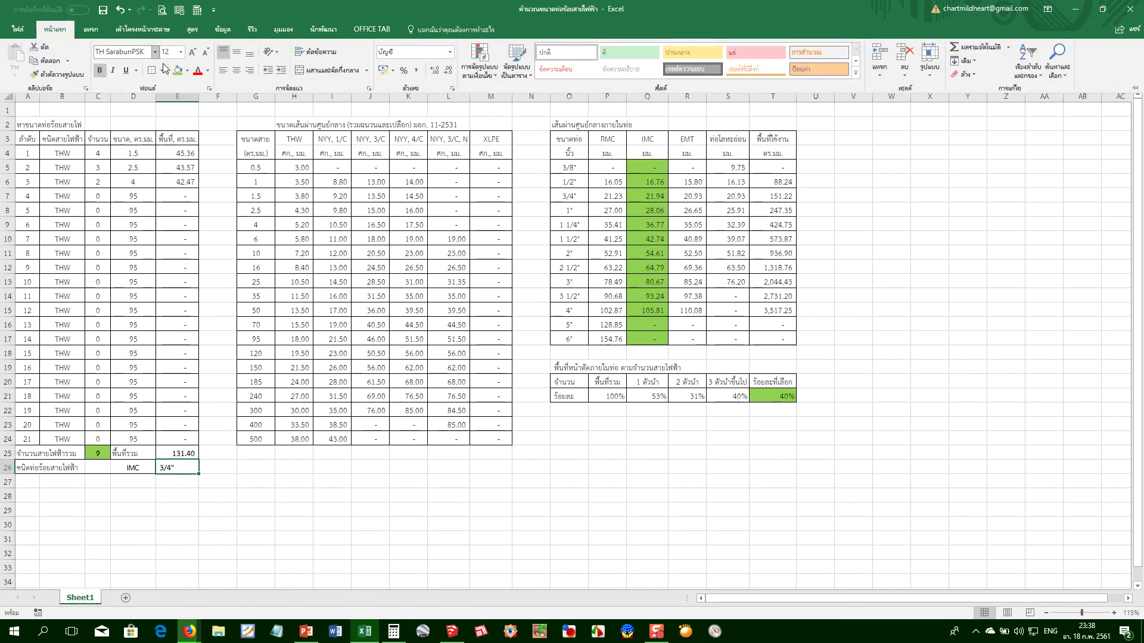
click(237, 71)
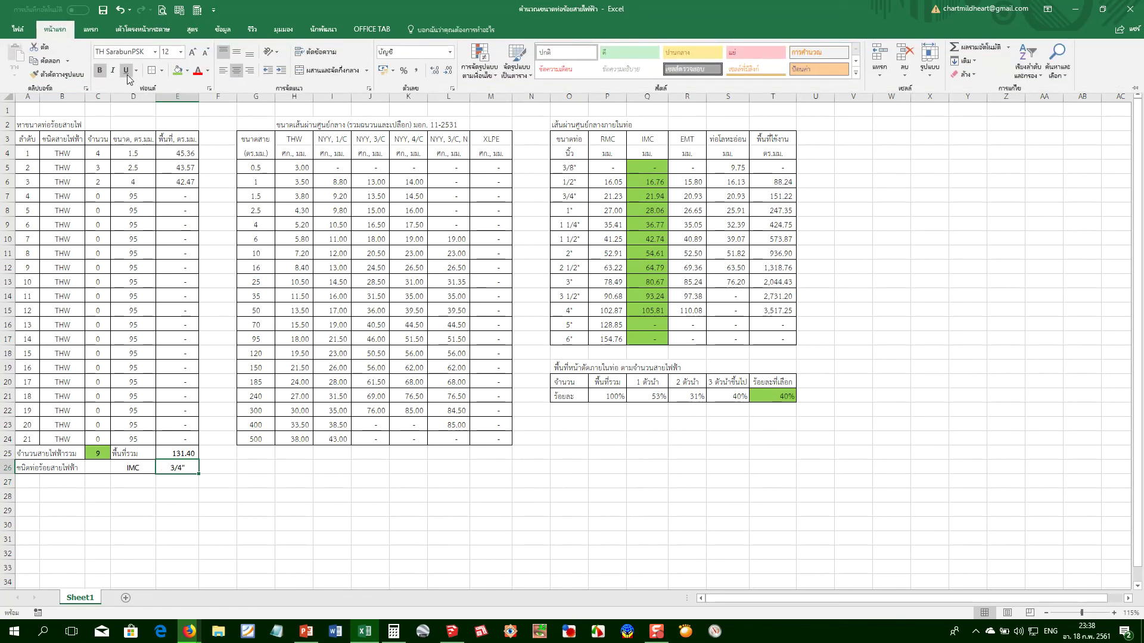
click(176, 70)
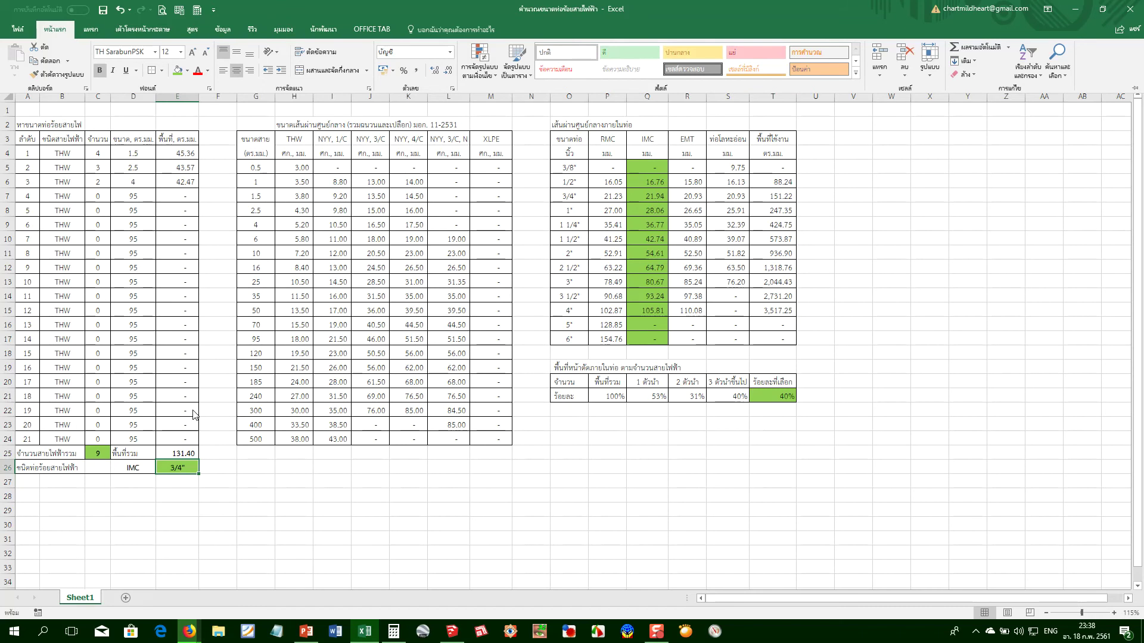
click(187, 70)
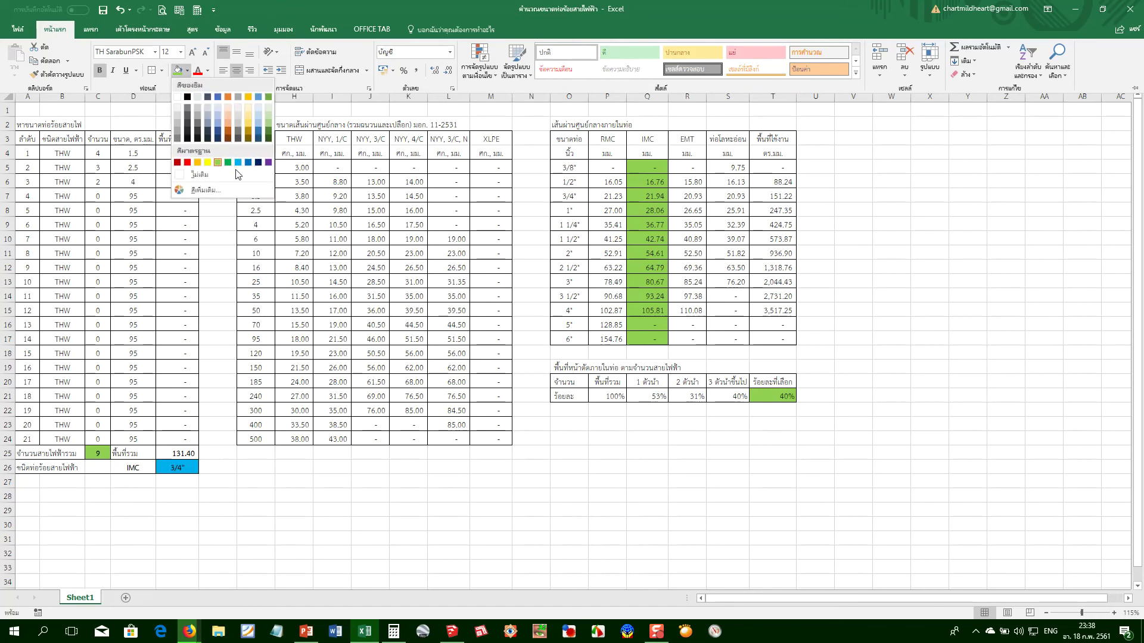
click(221, 503)
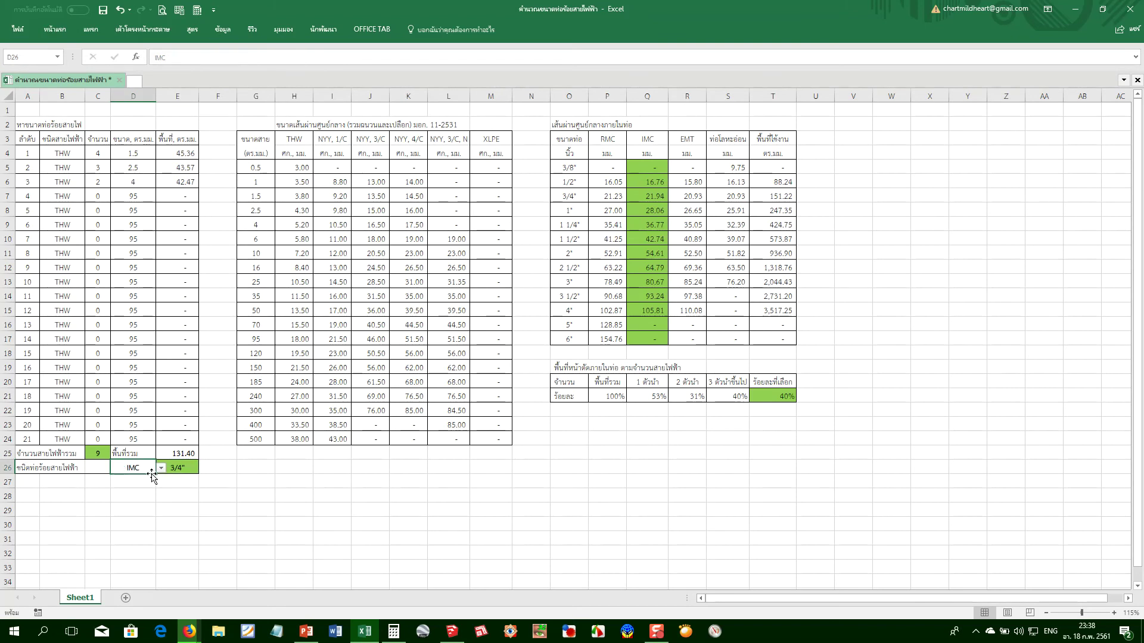
Shade the total-area cell D26 with a light gold fill
click(55, 28)
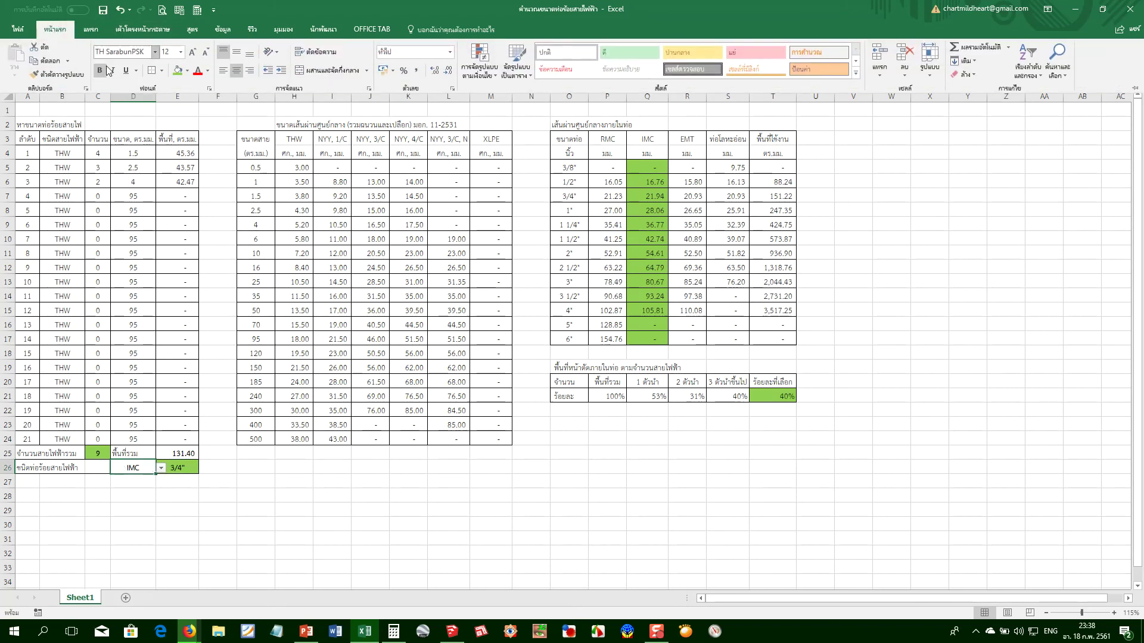
click(187, 70)
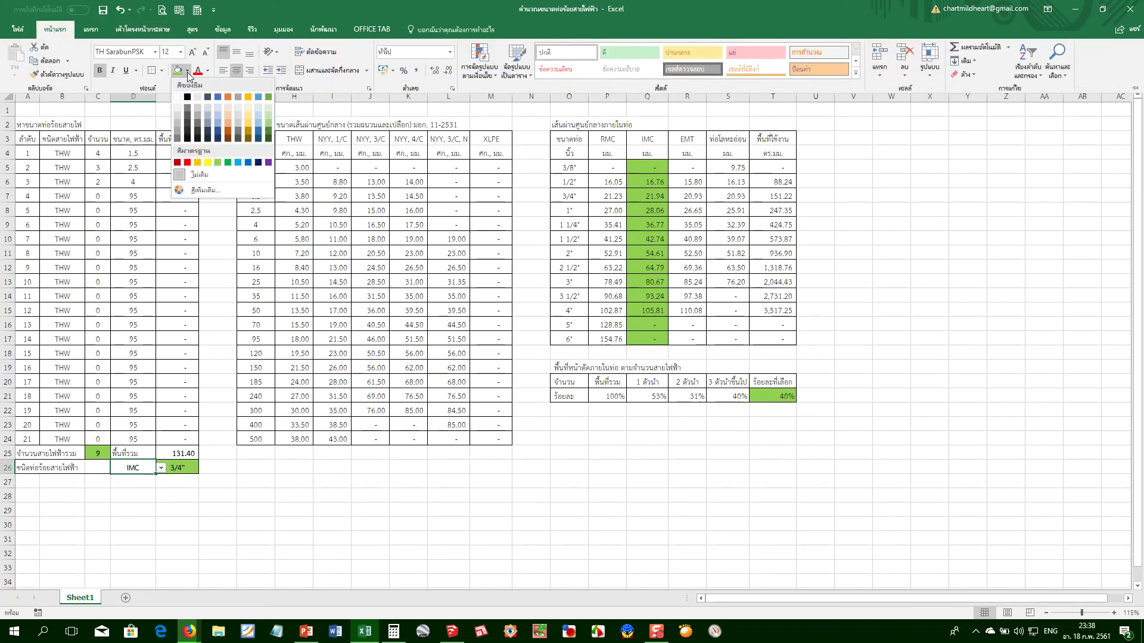
click(249, 110)
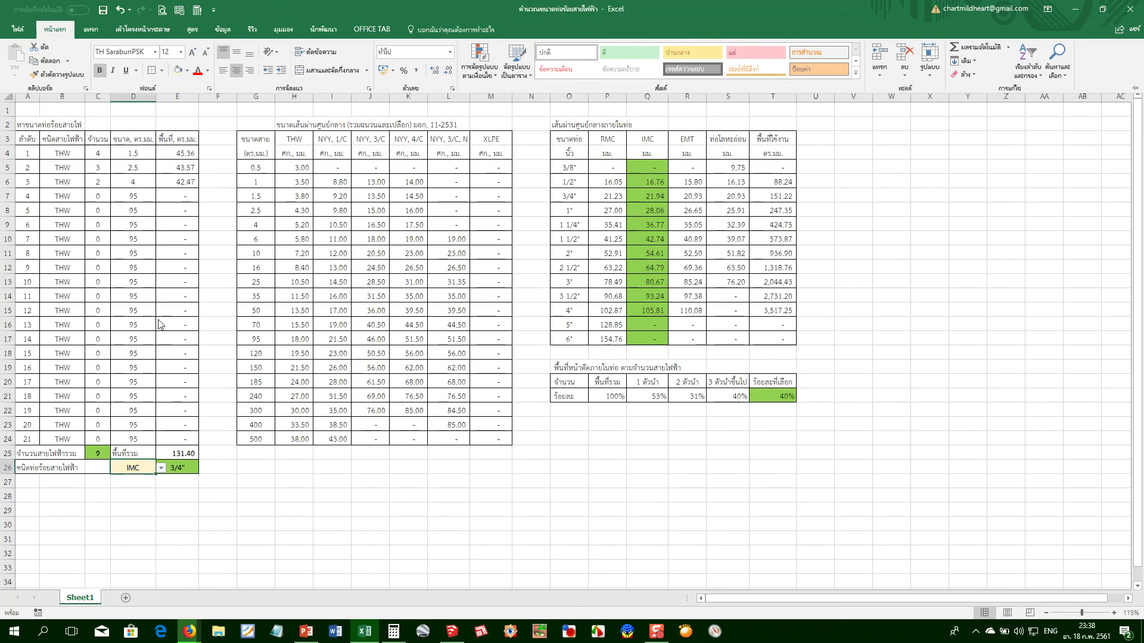
click(63, 153)
Shade the cable input range B4:D24 light yellow
drag(58, 151, 142, 433)
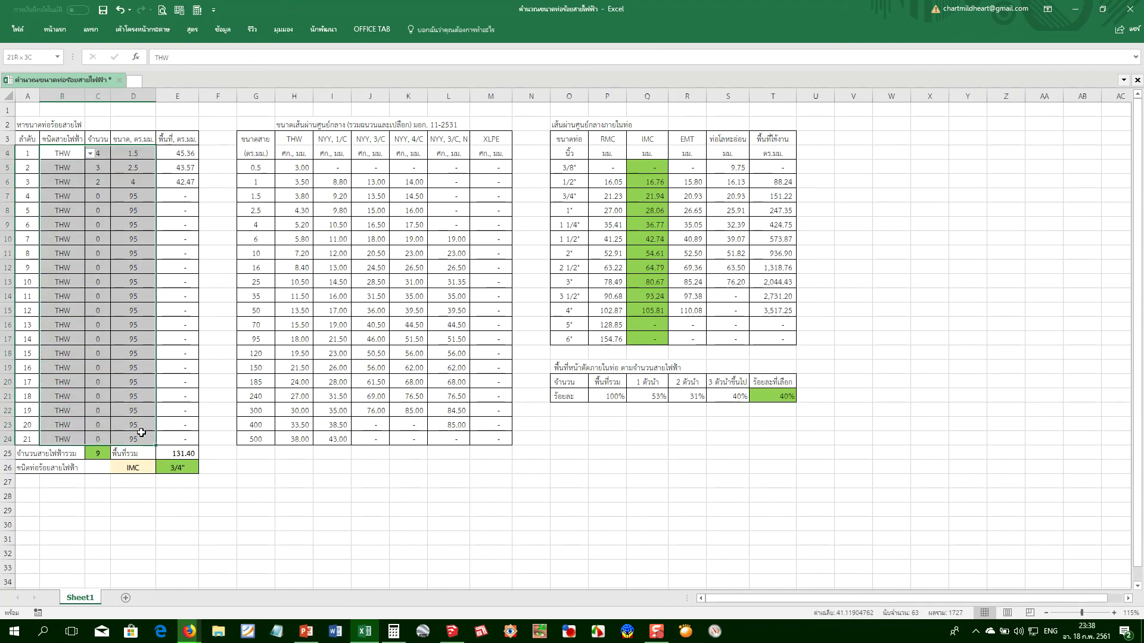
drag(133, 153, 133, 167)
click(133, 181)
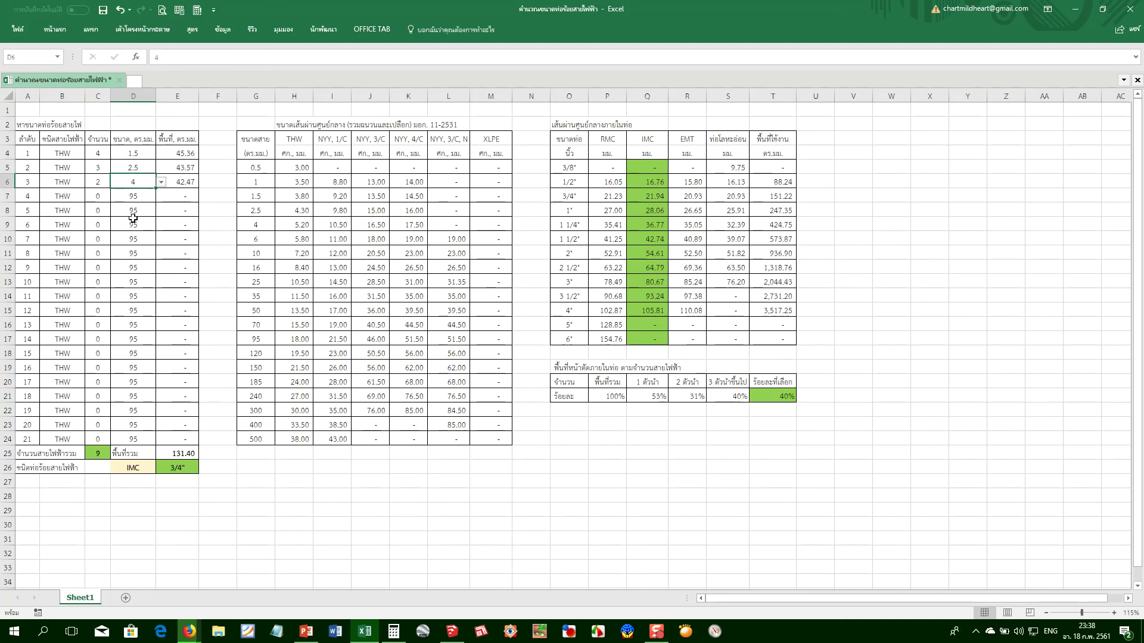
drag(70, 153, 128, 439)
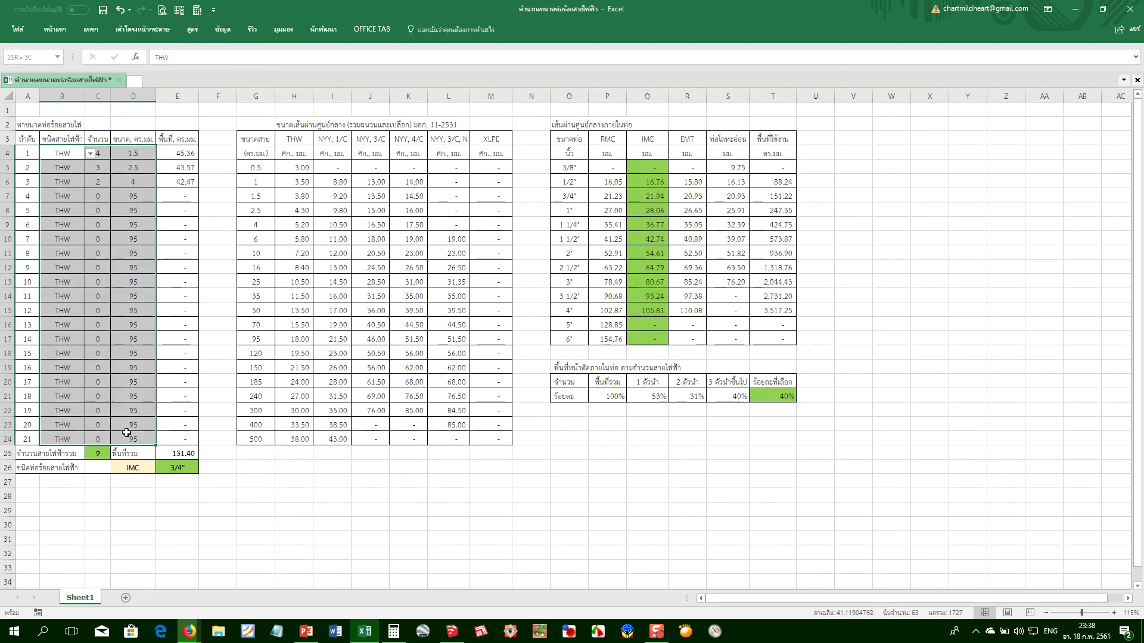
click(54, 29)
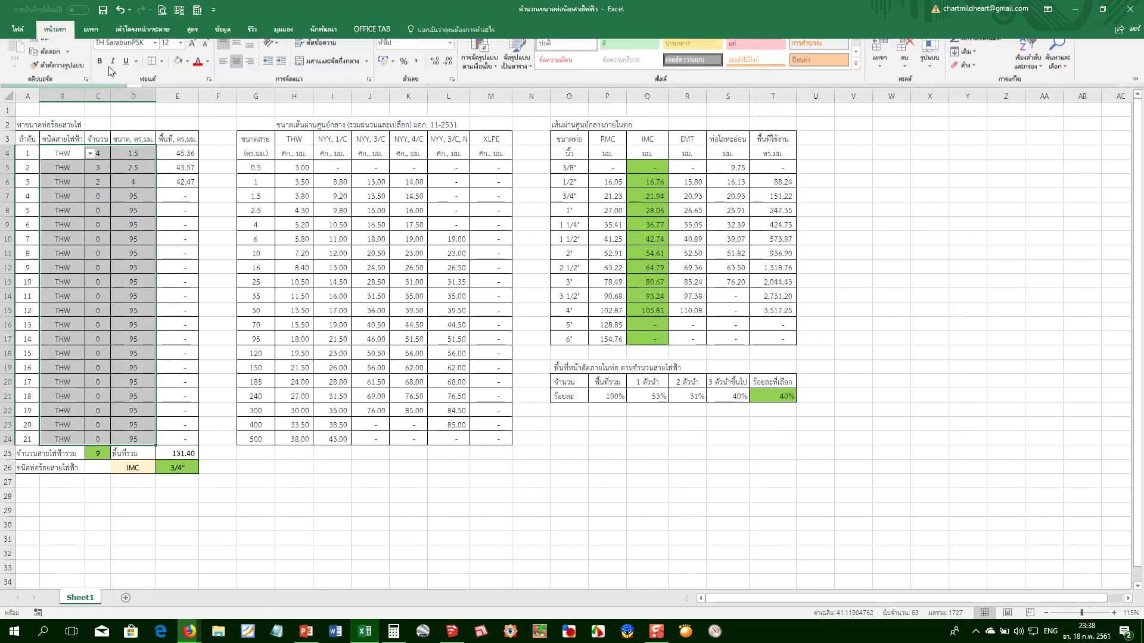
click(179, 72)
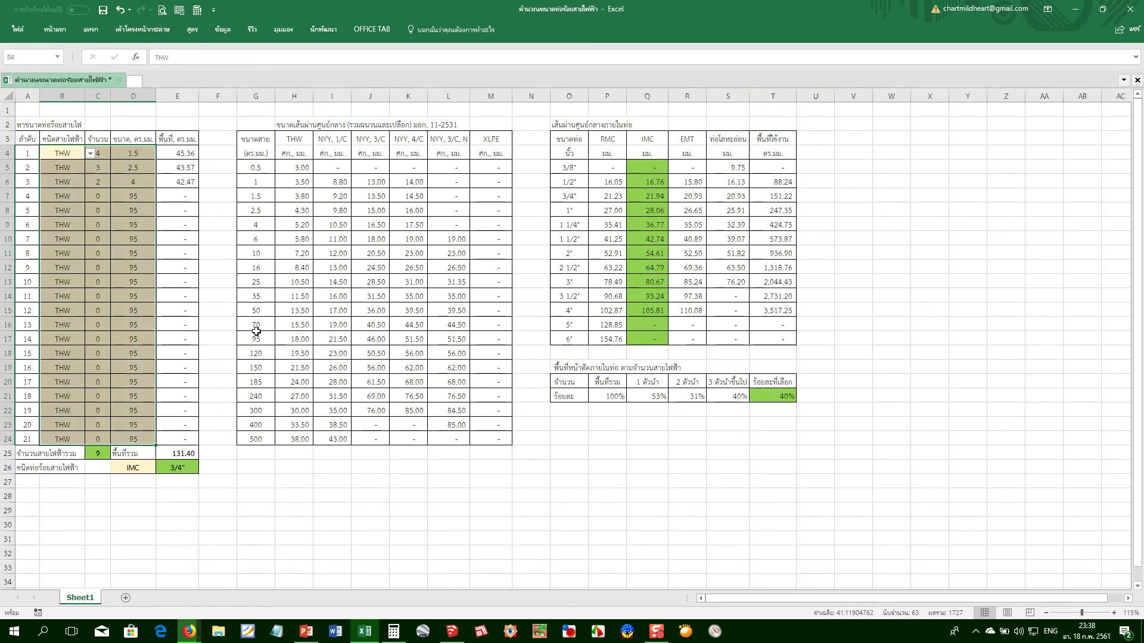
click(231, 296)
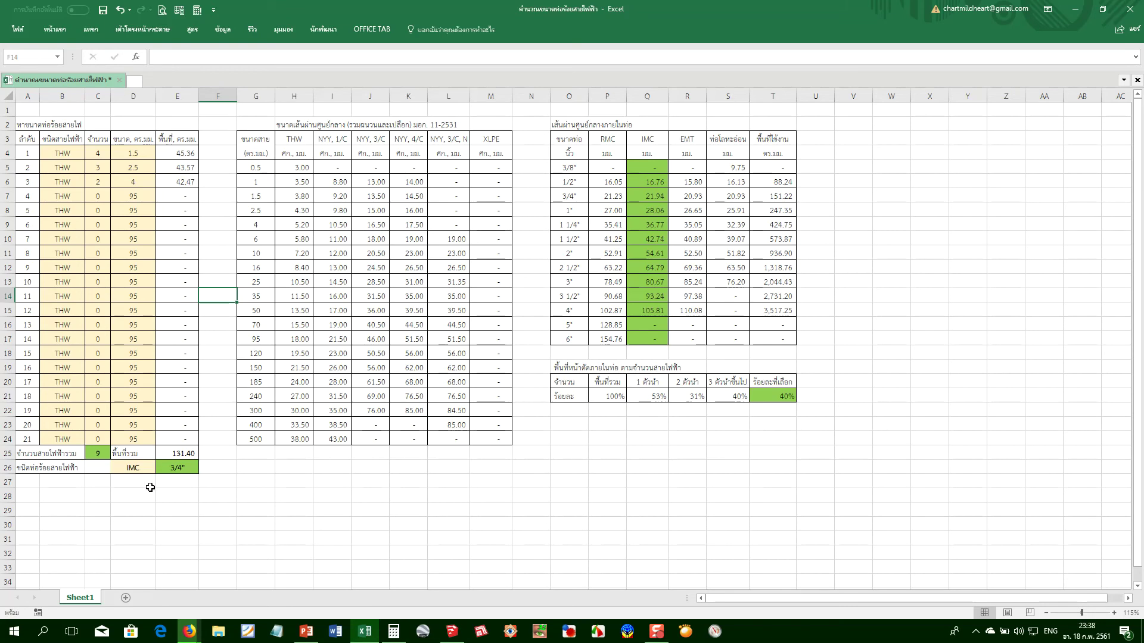
Prepend เลือก to the A26 label and make the A26 and A25 labels bold
double_click(31, 470)
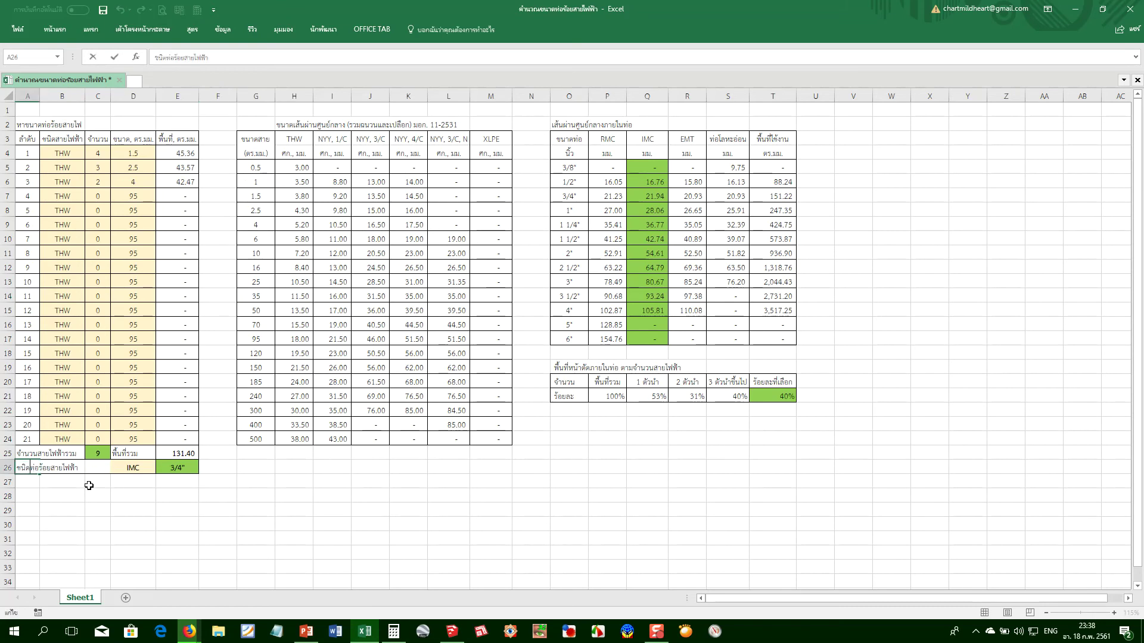
key(grave)
text(เลือก)
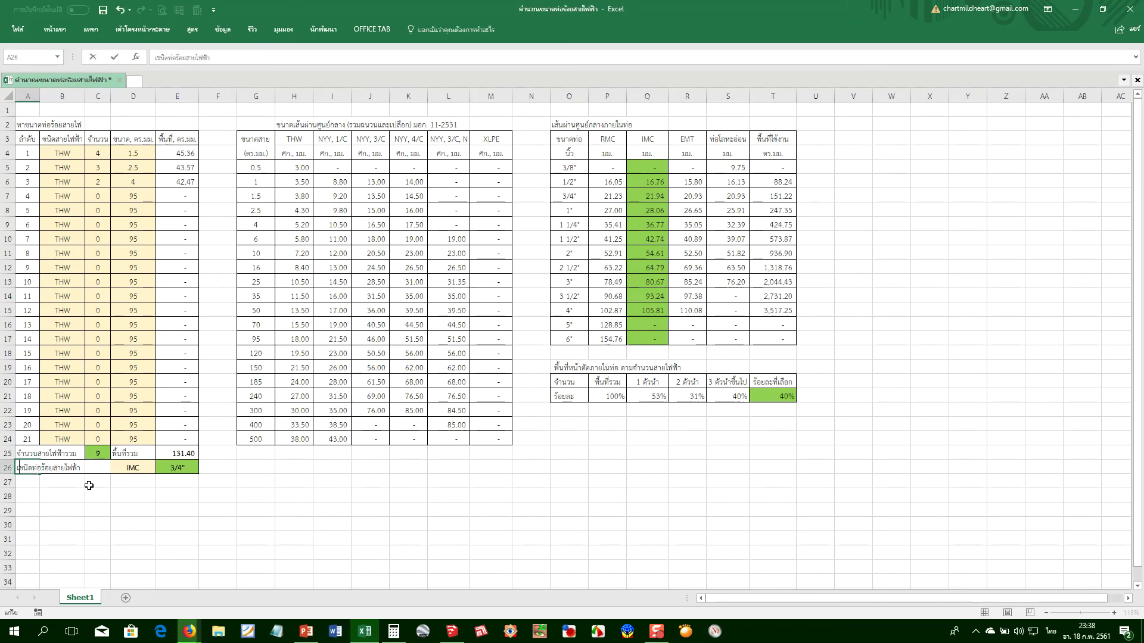
key(Return)
key(Up)
key(ctrl+b)
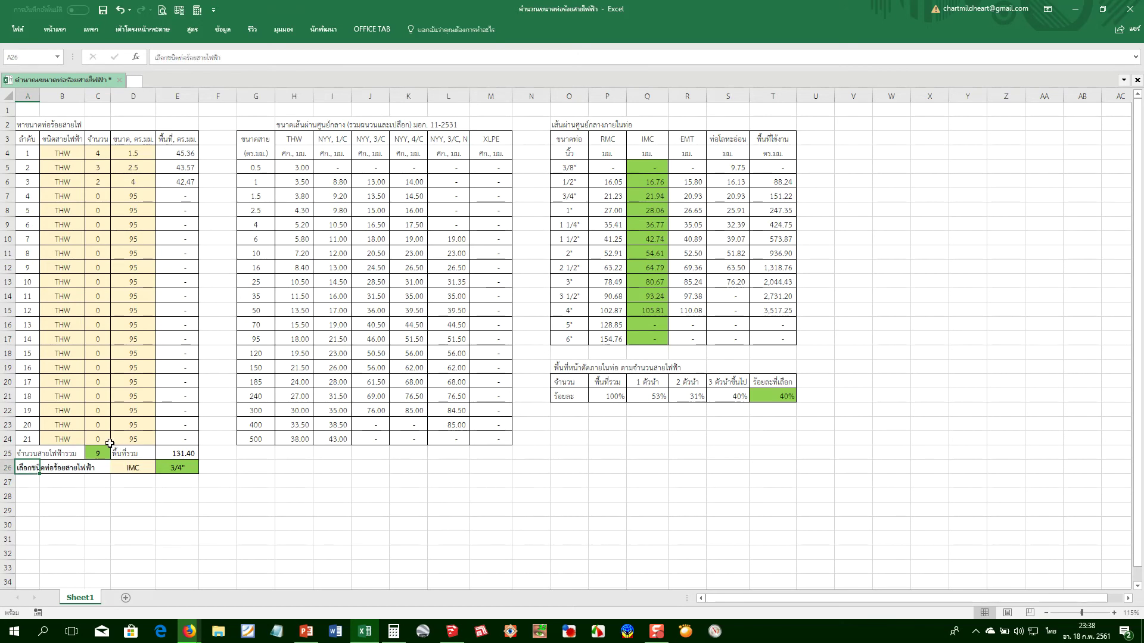
click(27, 453)
key(ctrl+b)
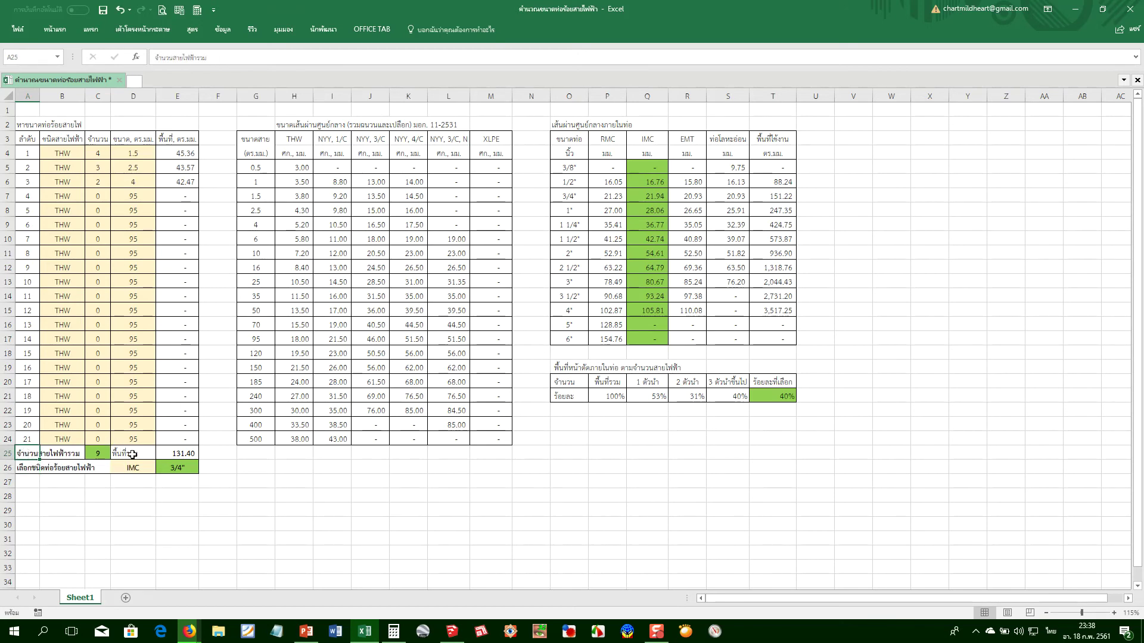
Right-align the D25 label and save the workbook
click(165, 425)
click(140, 454)
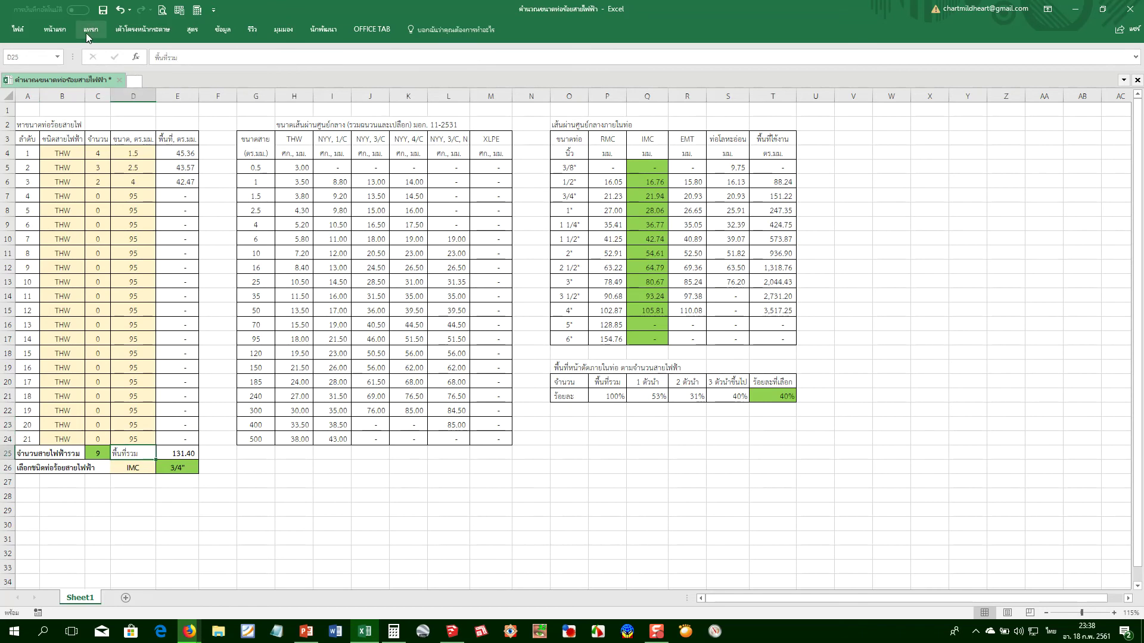
click(54, 29)
click(249, 70)
key(Right)
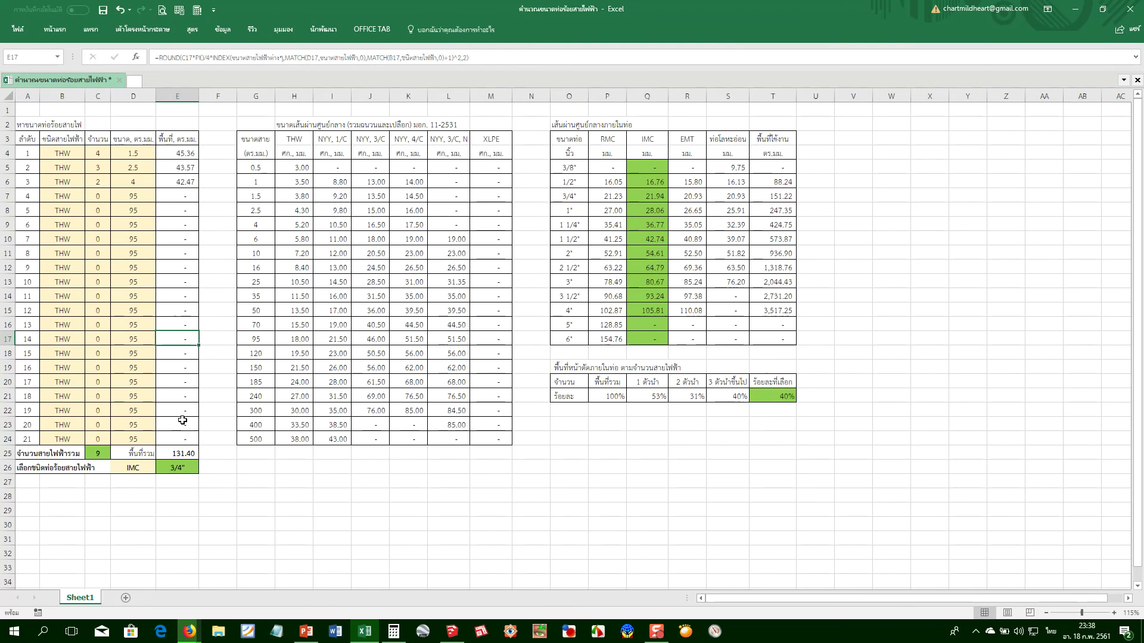
click(137, 453)
click(248, 366)
key(ctrl+s)
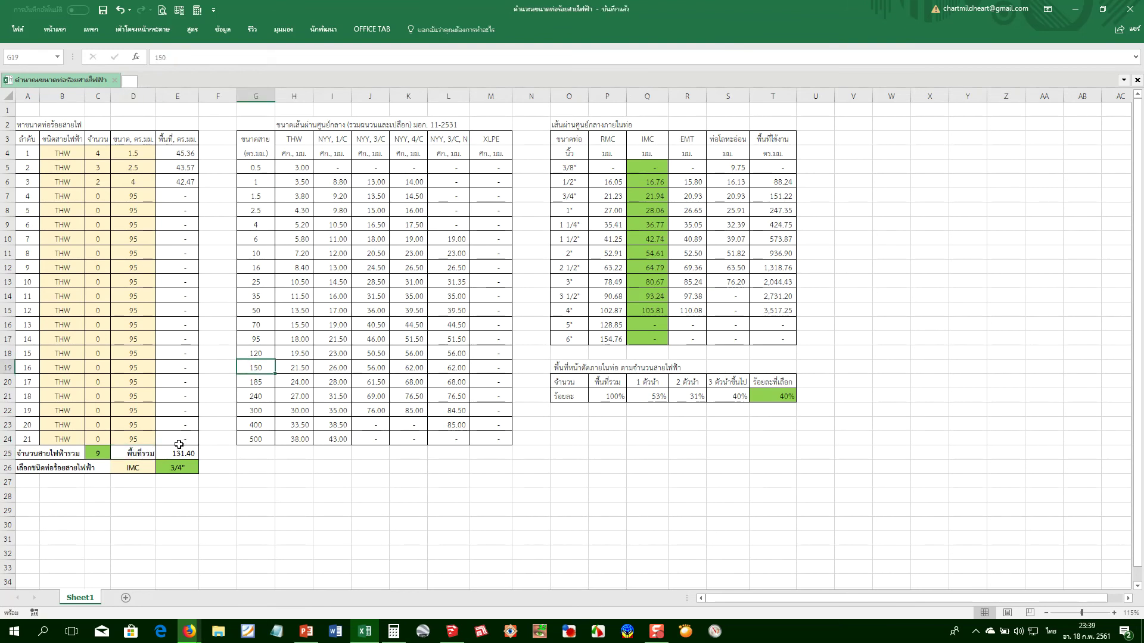
click(133, 468)
click(238, 381)
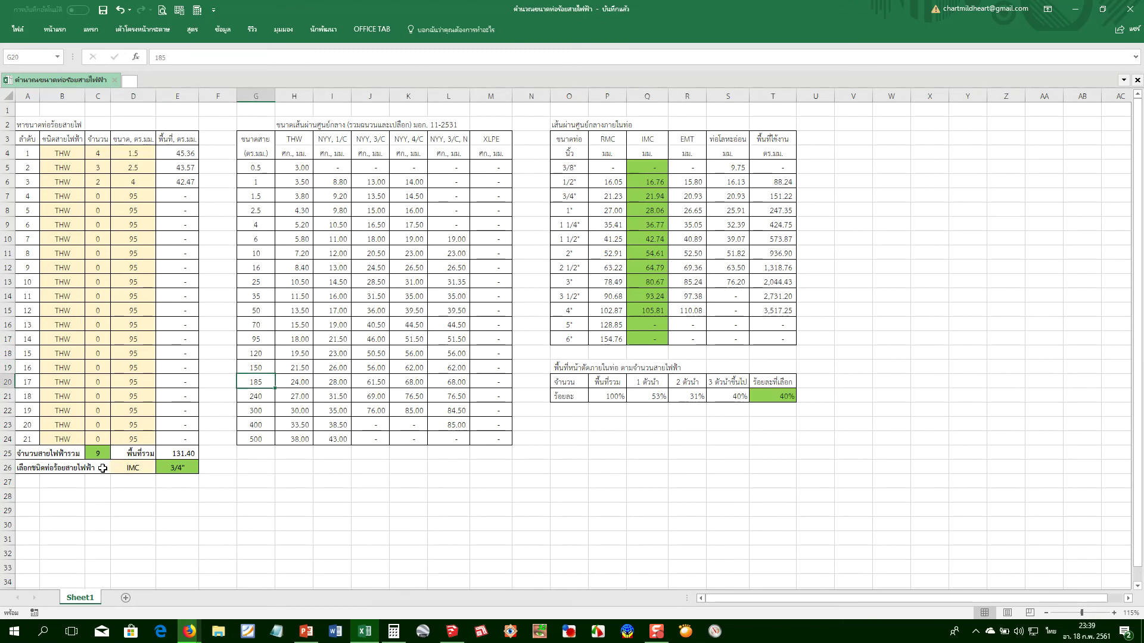
click(127, 468)
click(162, 468)
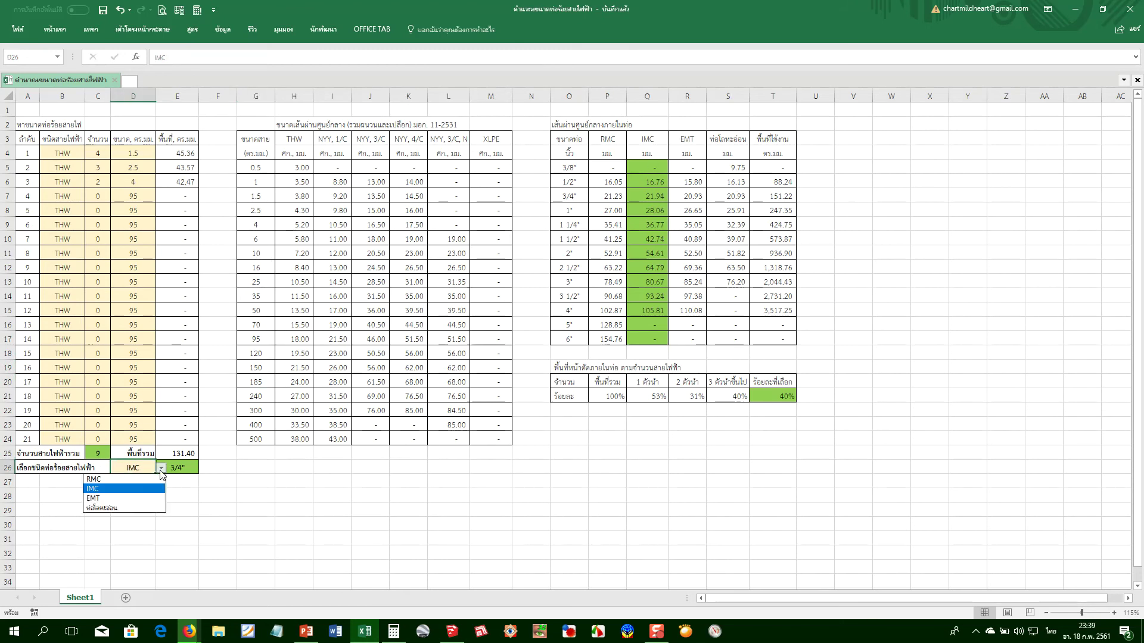
click(133, 498)
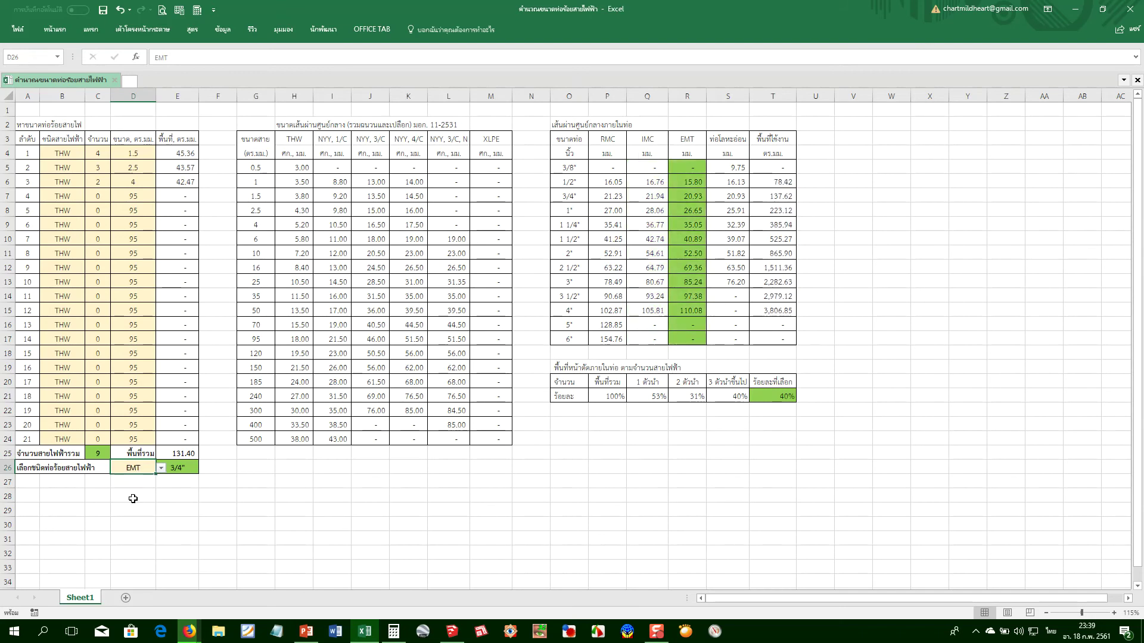
click(191, 495)
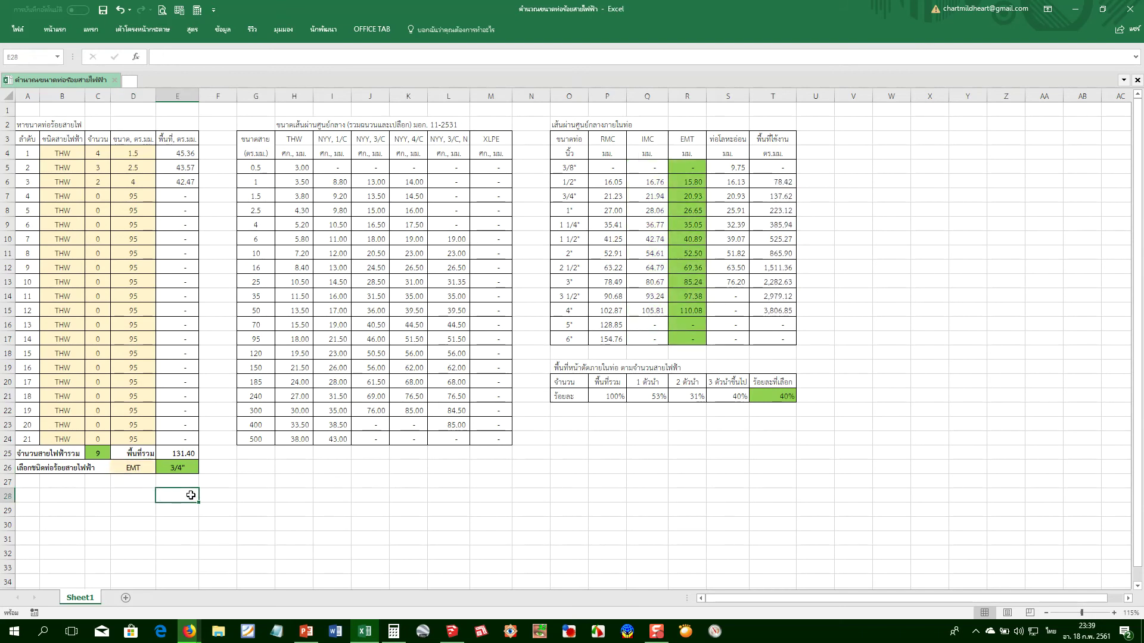
click(178, 448)
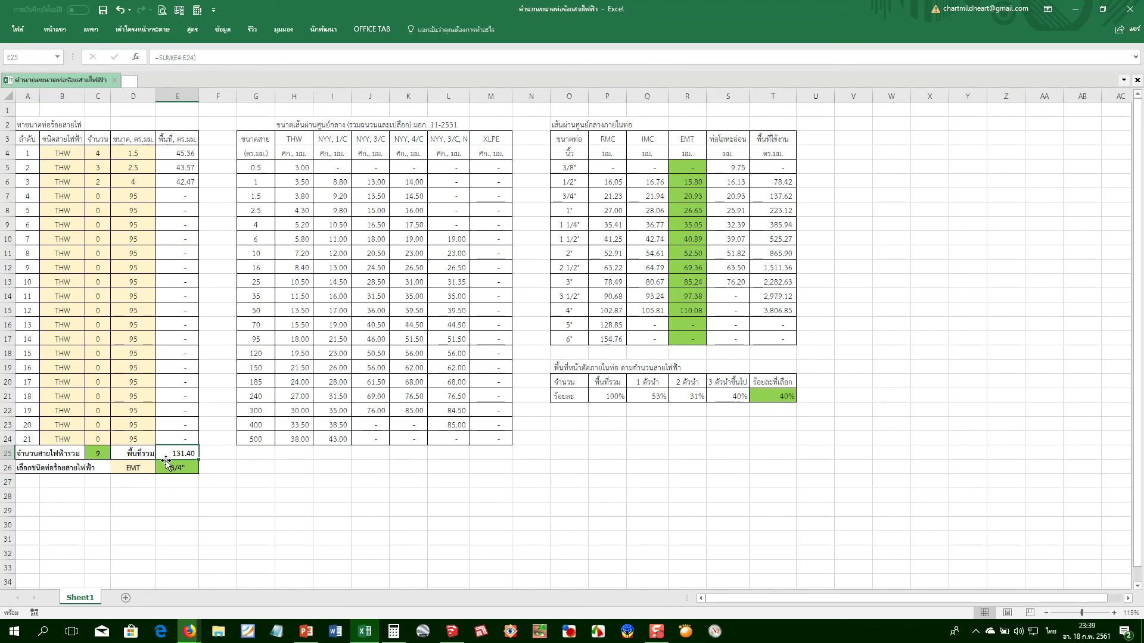
click(139, 467)
click(160, 470)
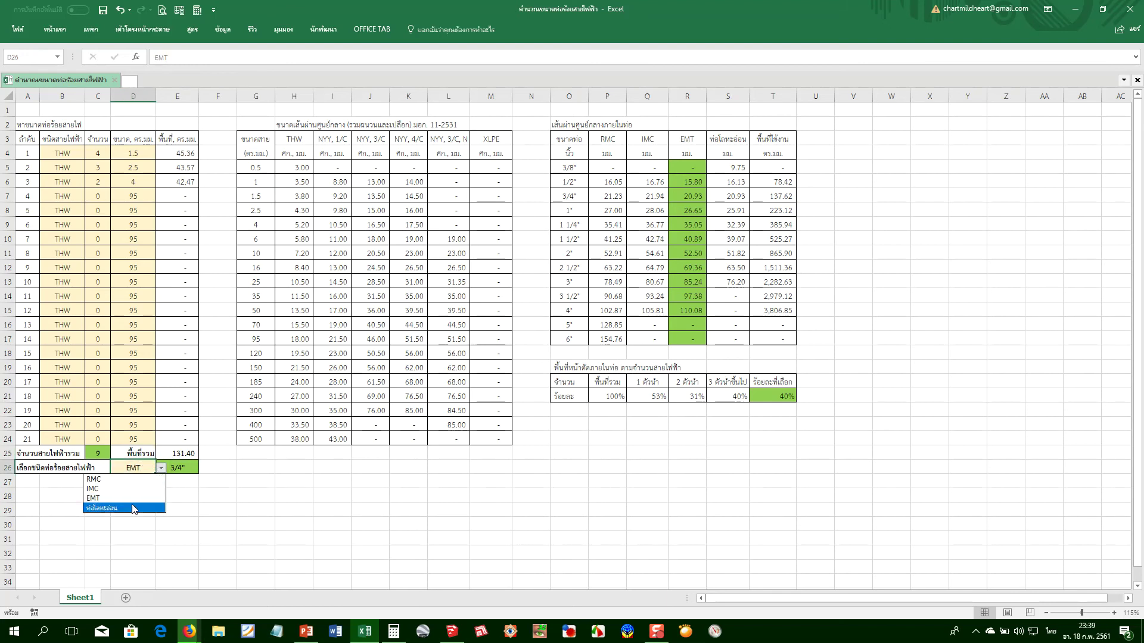
click(131, 504)
click(160, 468)
click(132, 481)
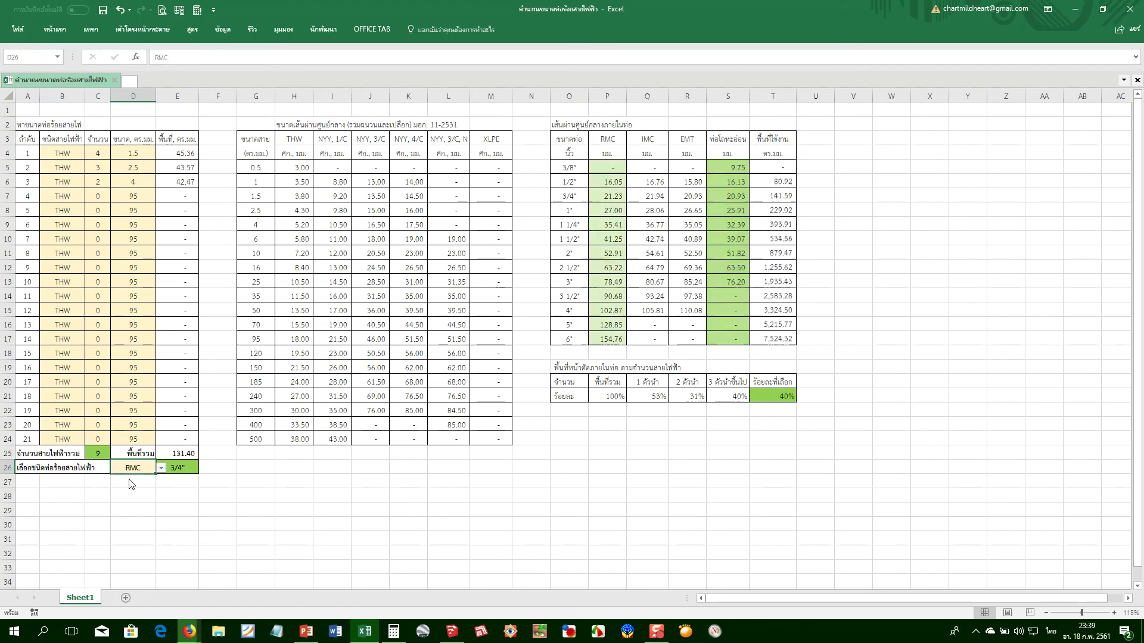
click(210, 495)
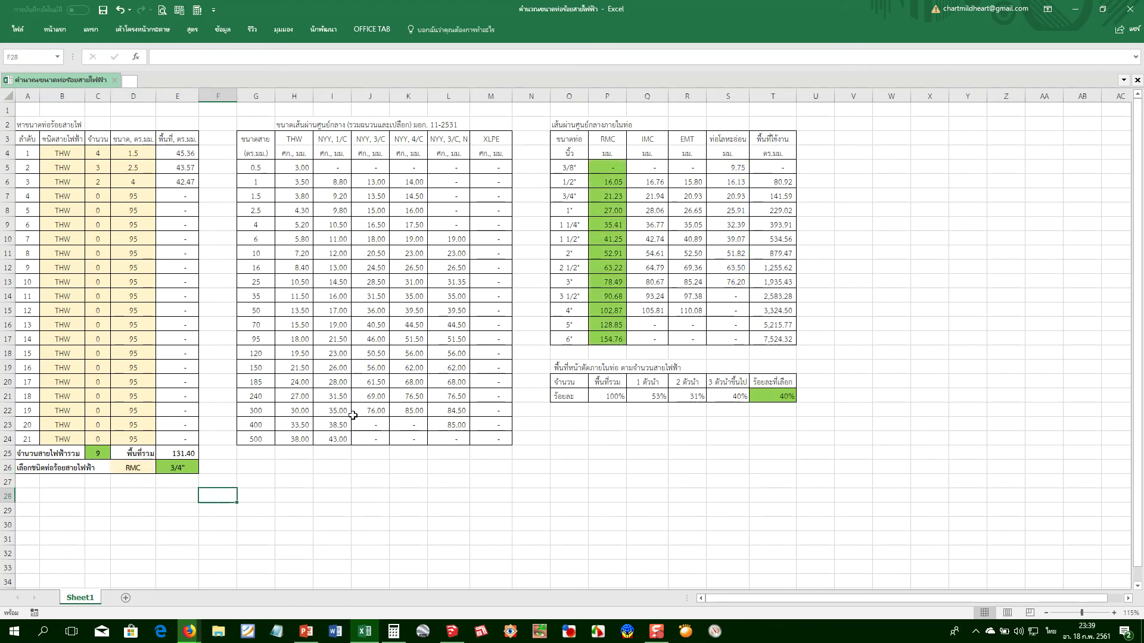
click(767, 190)
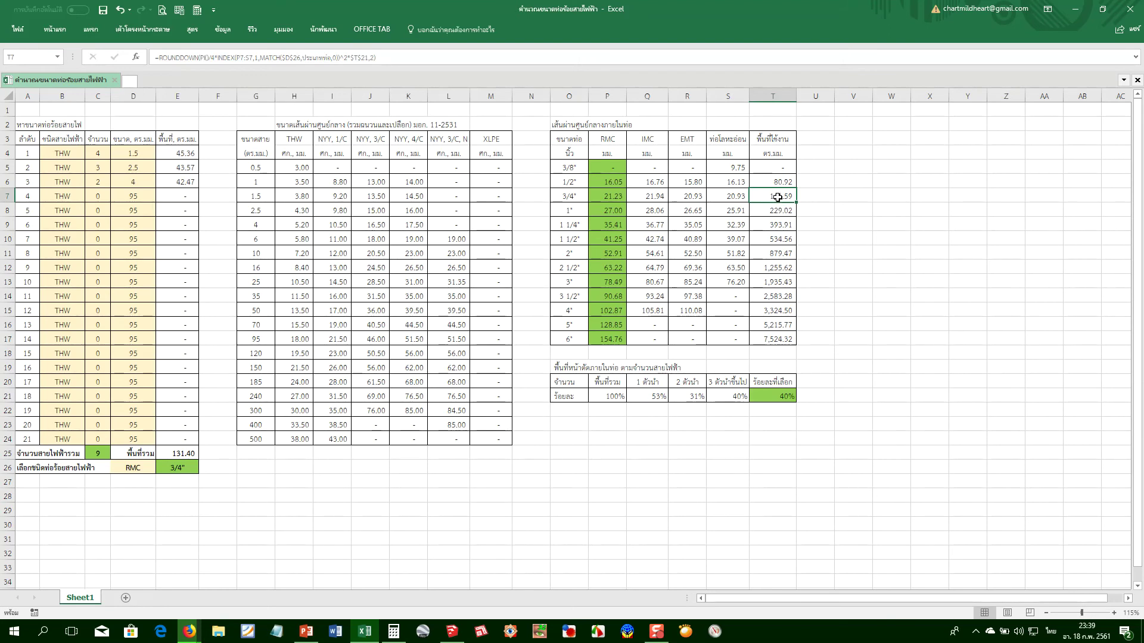
Bold the fill-percentage heading in O19 and save the workbook
click(764, 141)
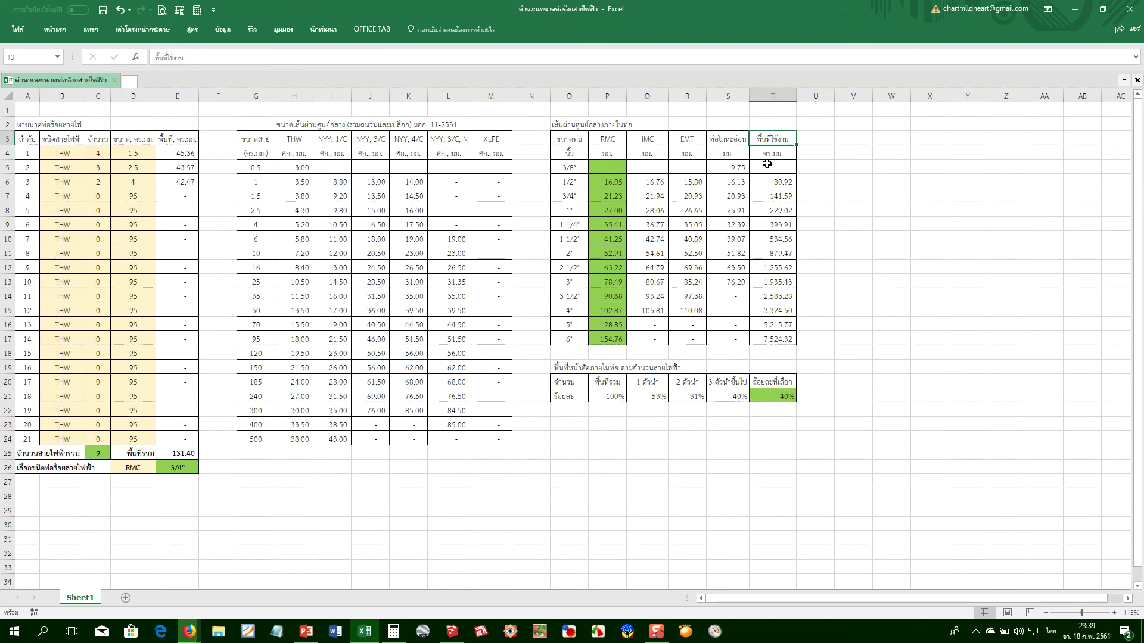
click(568, 127)
click(294, 124)
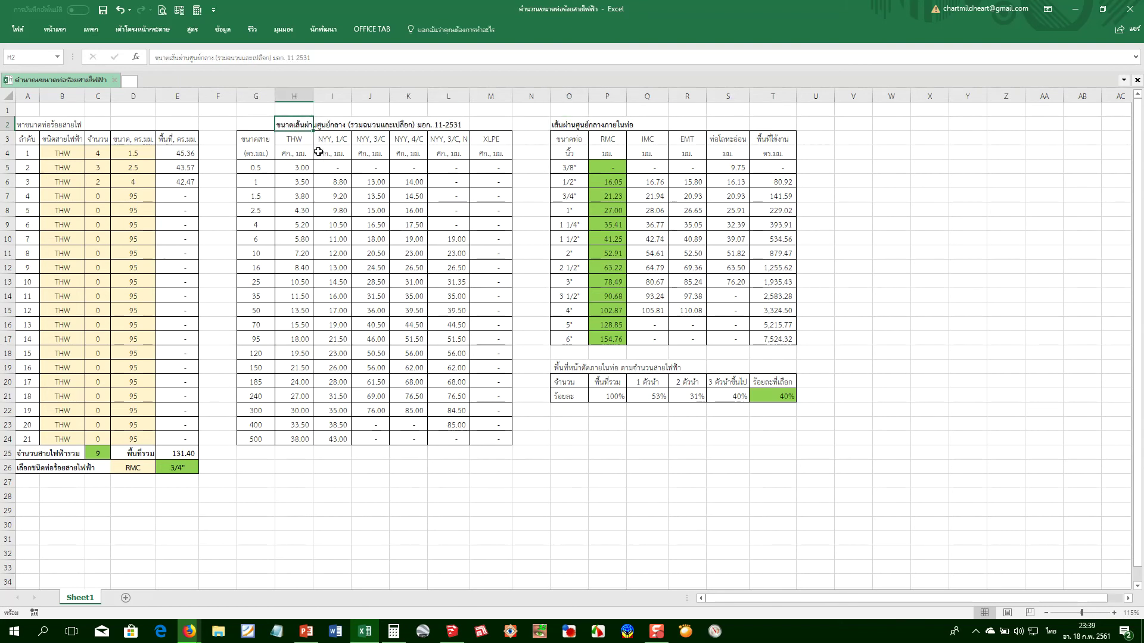
click(33, 129)
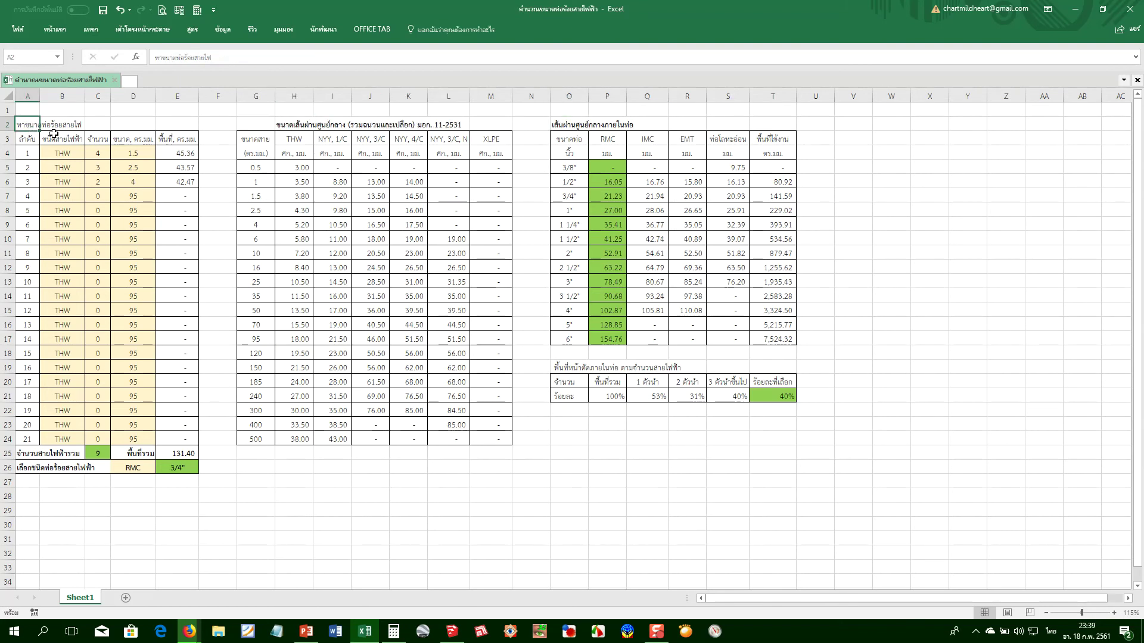
click(568, 363)
key(ctrl+b)
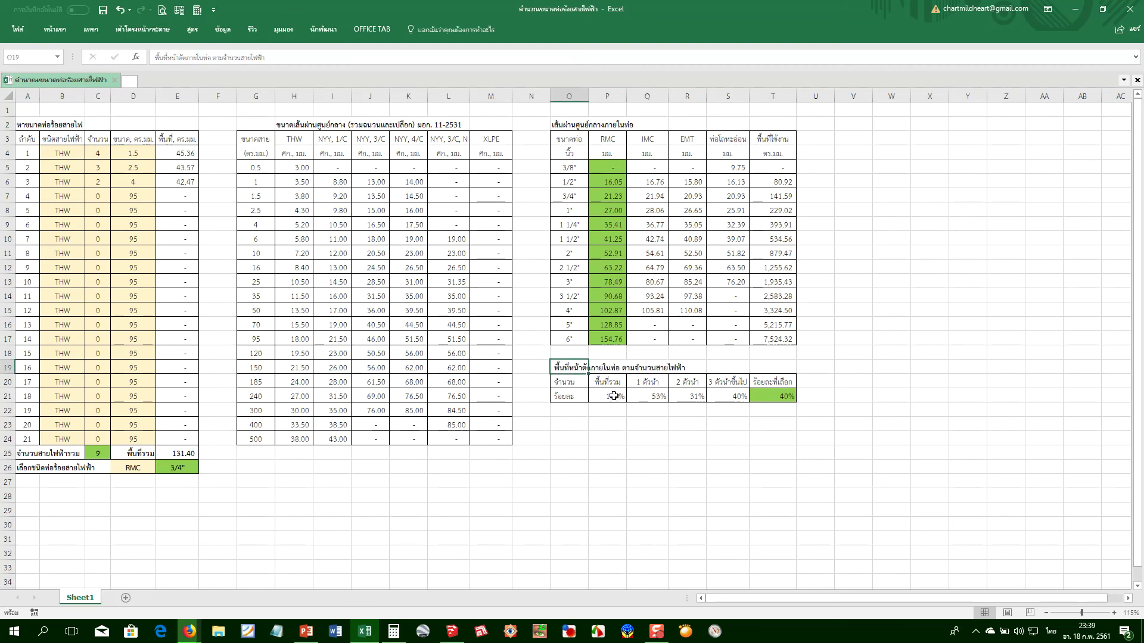
click(494, 351)
key(ctrl+s)
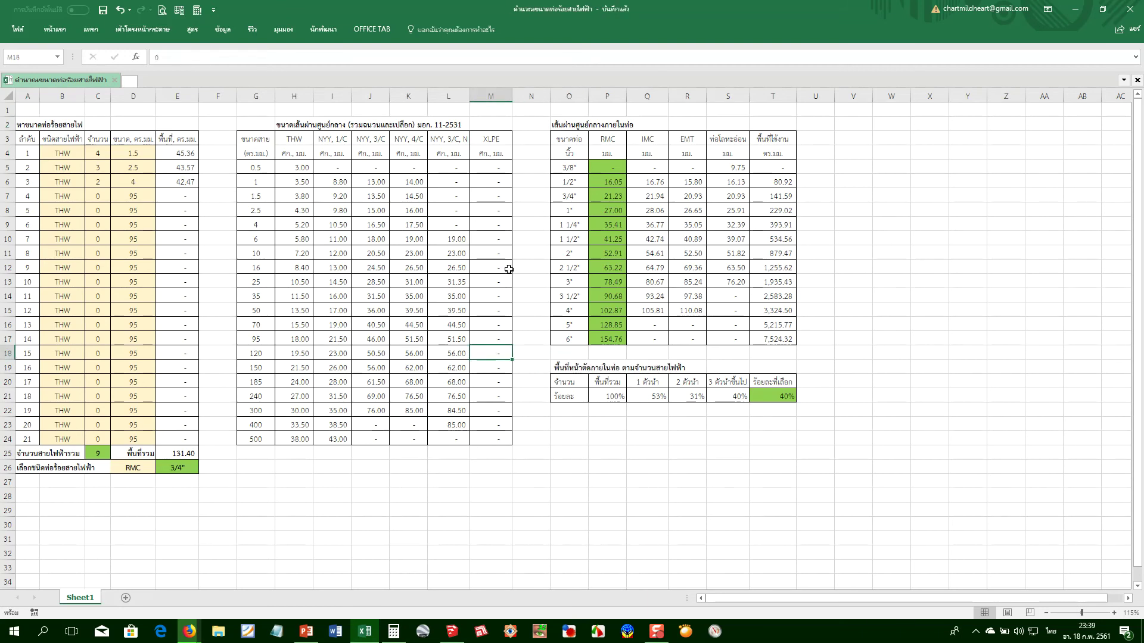
Give the cable-size table G3:M24 a thick outside border
drag(244, 138, 494, 439)
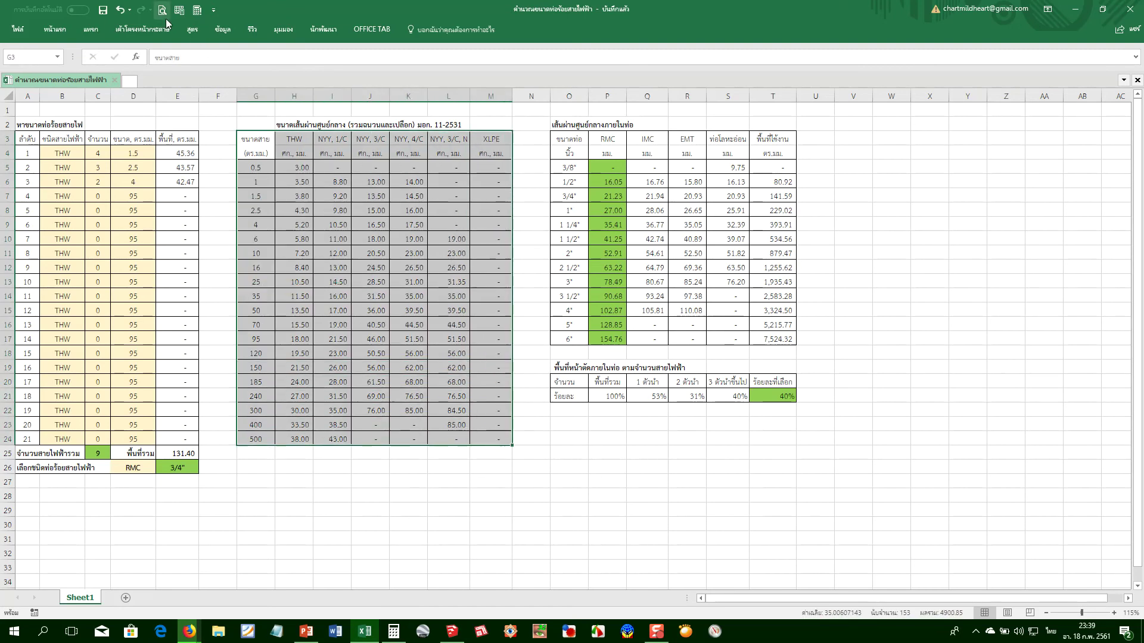
click(54, 29)
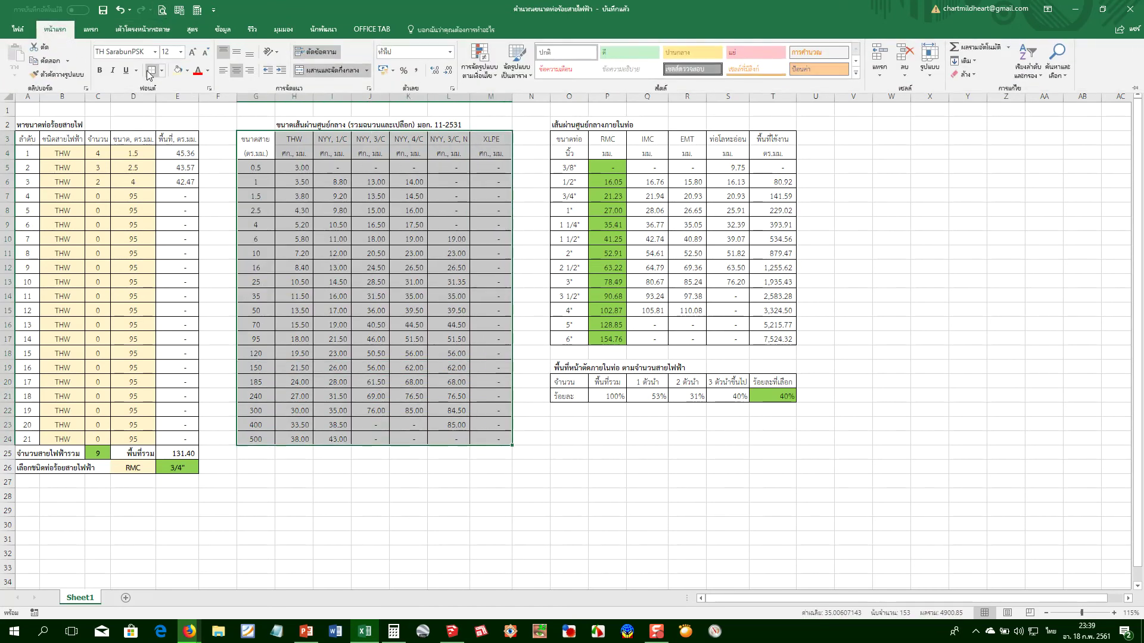
click(160, 70)
click(190, 217)
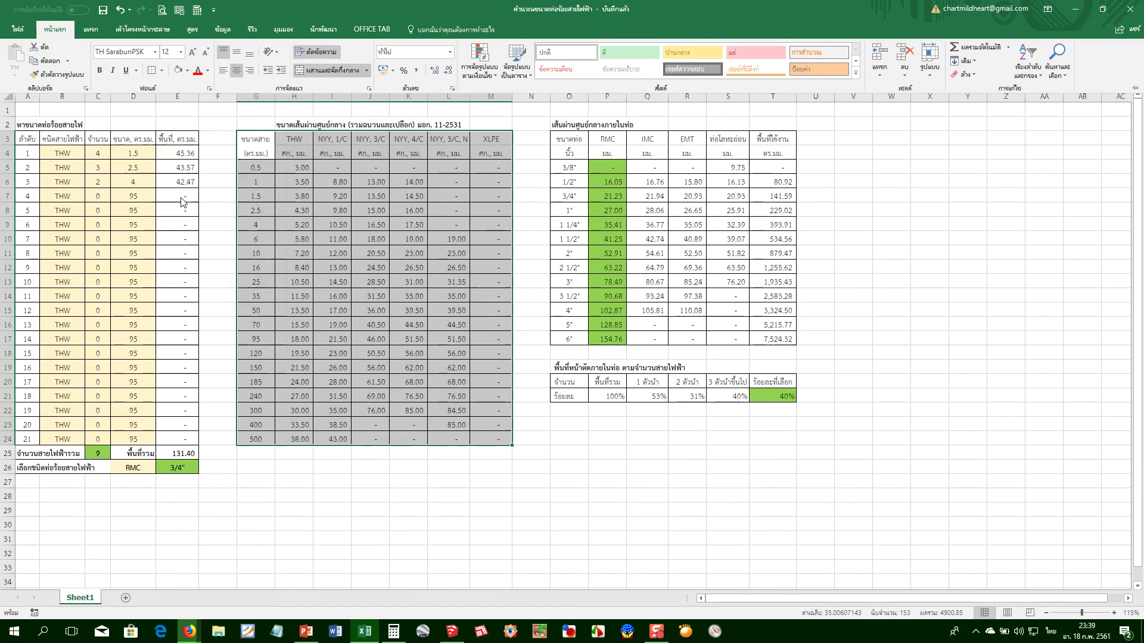
click(396, 250)
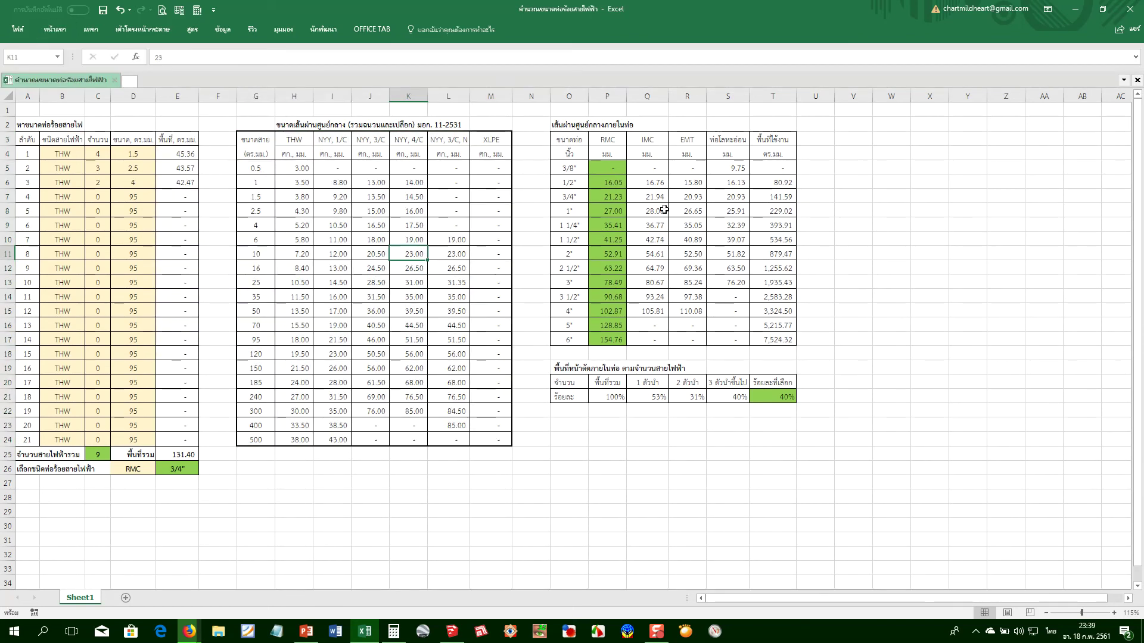
Give the conduit size table O3:S17 a thick outside border
drag(563, 144, 737, 341)
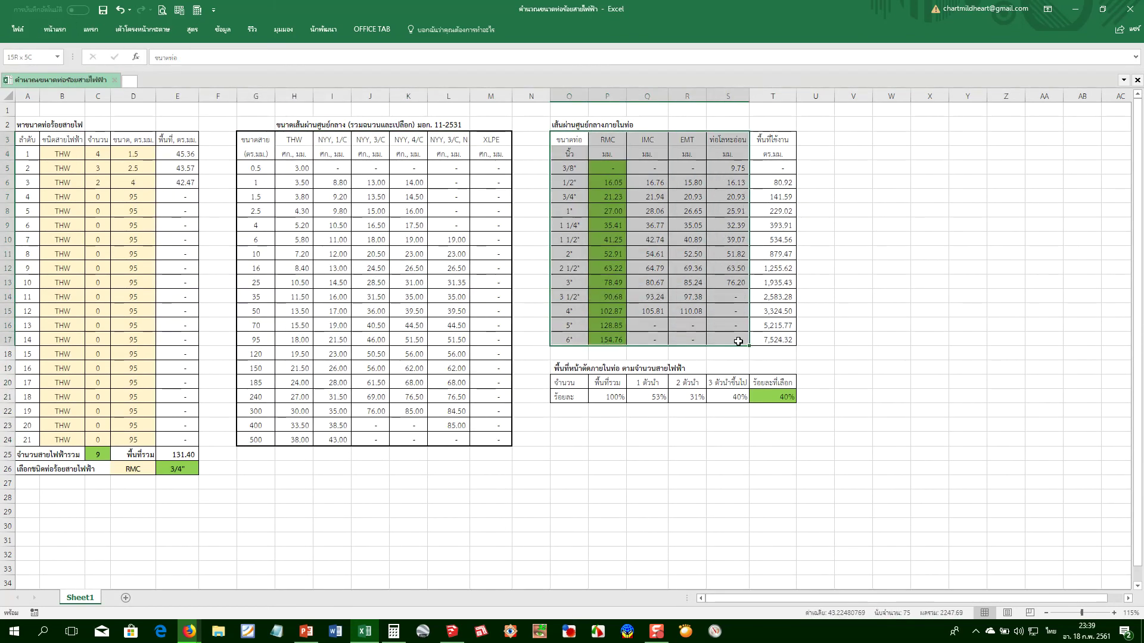
click(54, 29)
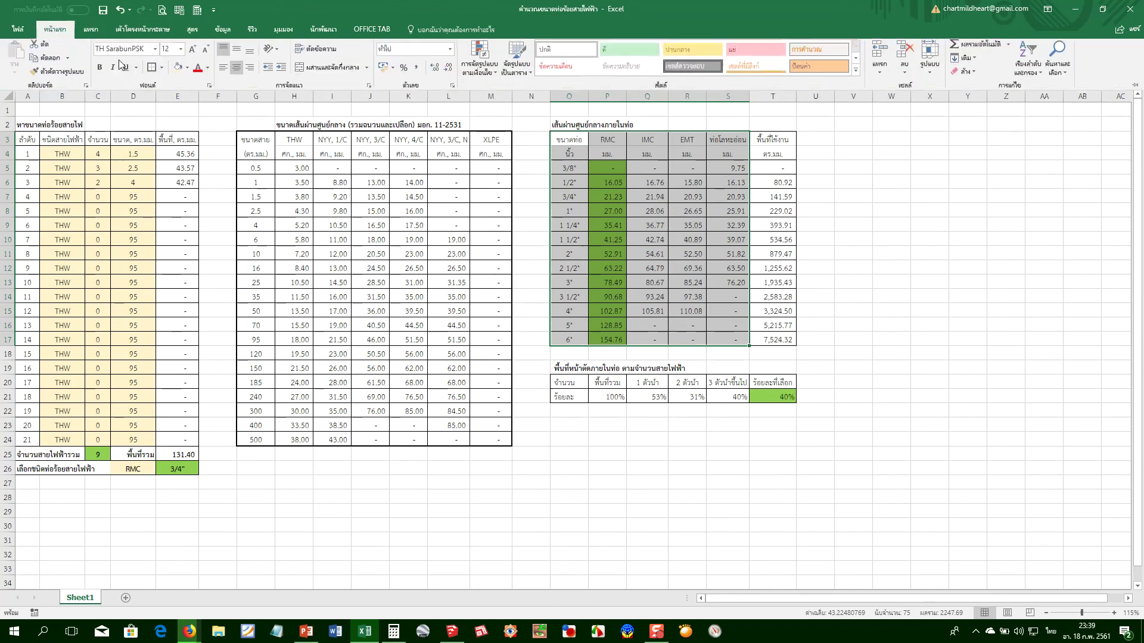
click(156, 74)
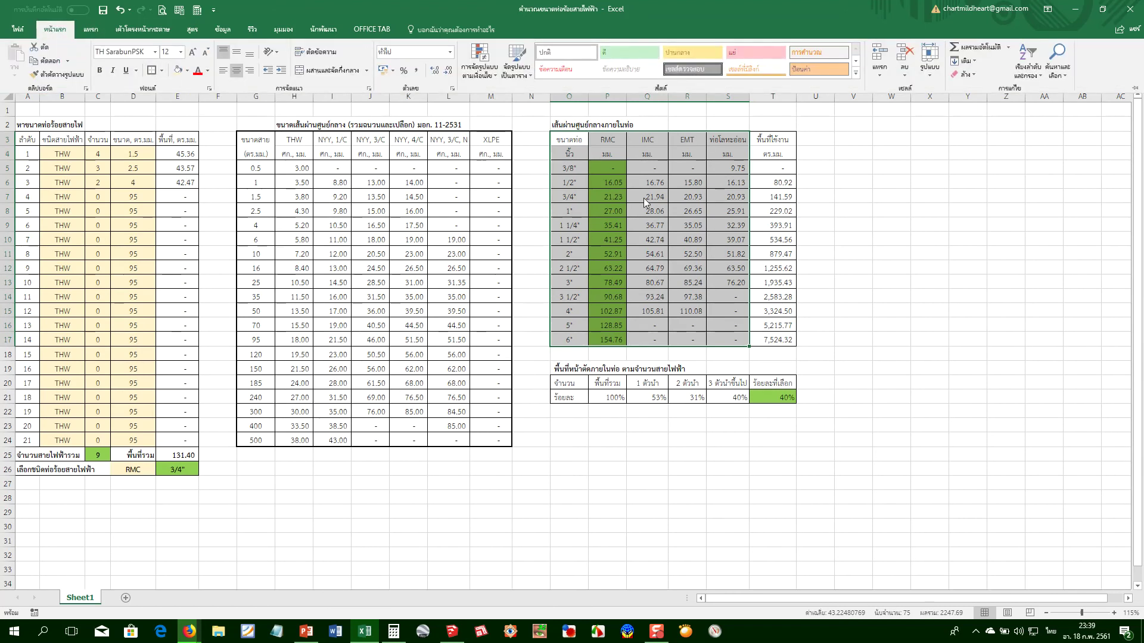
click(774, 143)
drag(773, 143, 776, 336)
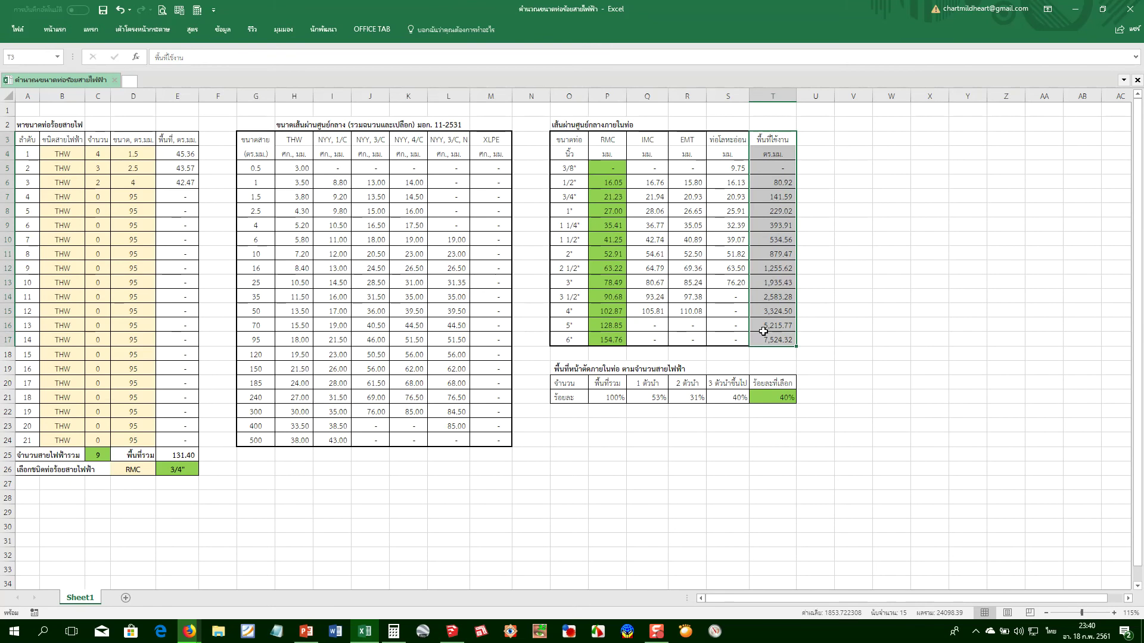
click(54, 30)
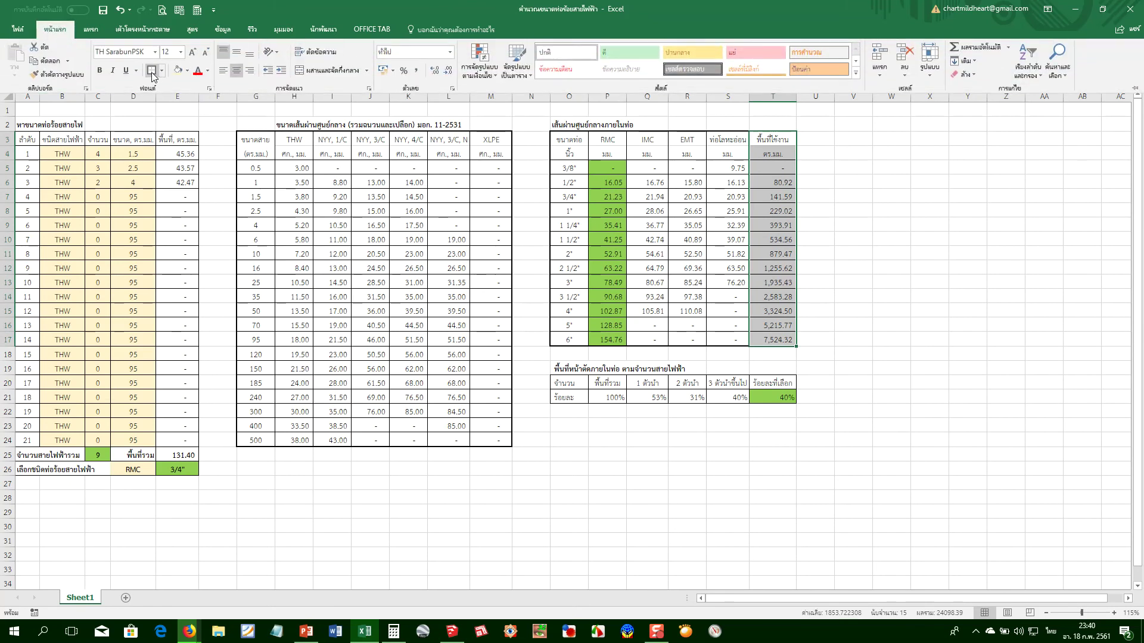
click(560, 388)
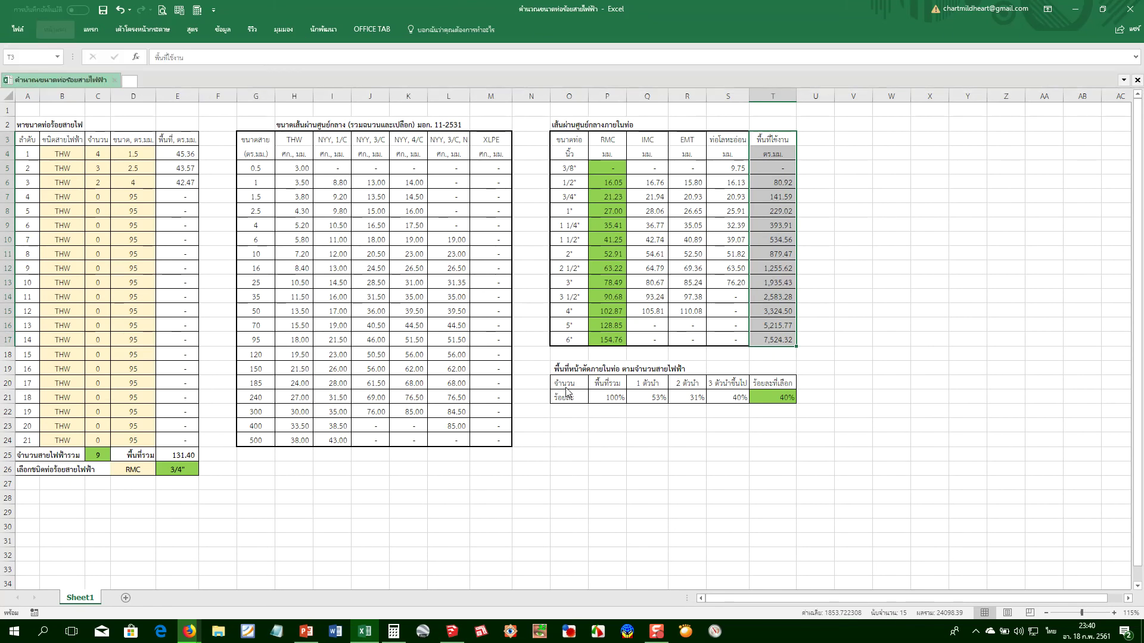
Border the fill-percentage rows 20–21 and give T20:T21 a thick border
drag(563, 384, 725, 396)
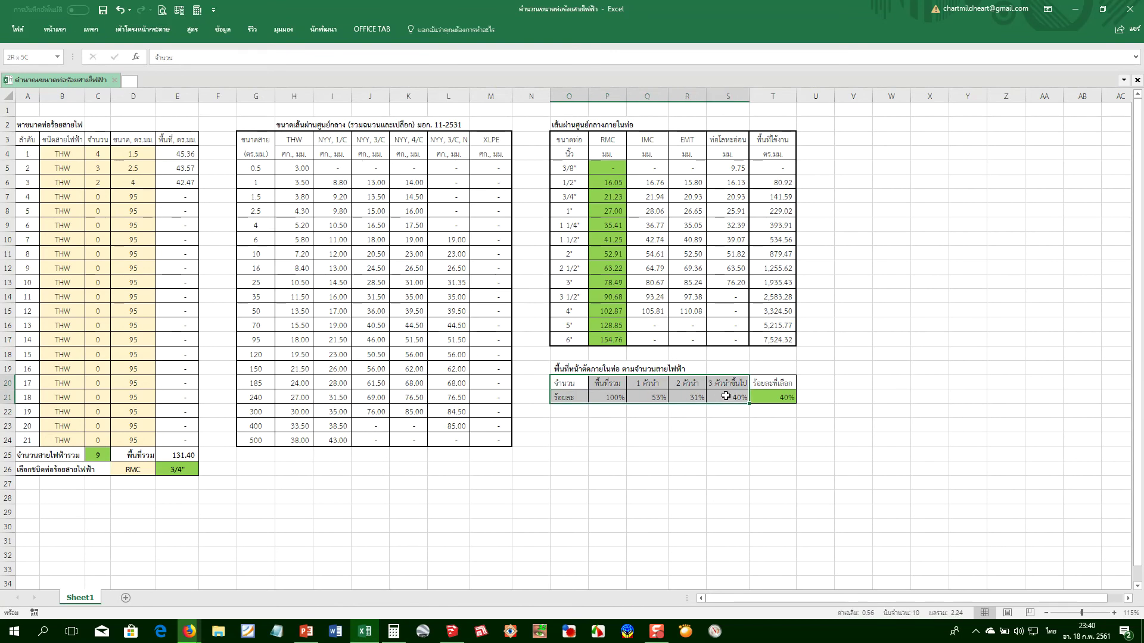
click(71, 34)
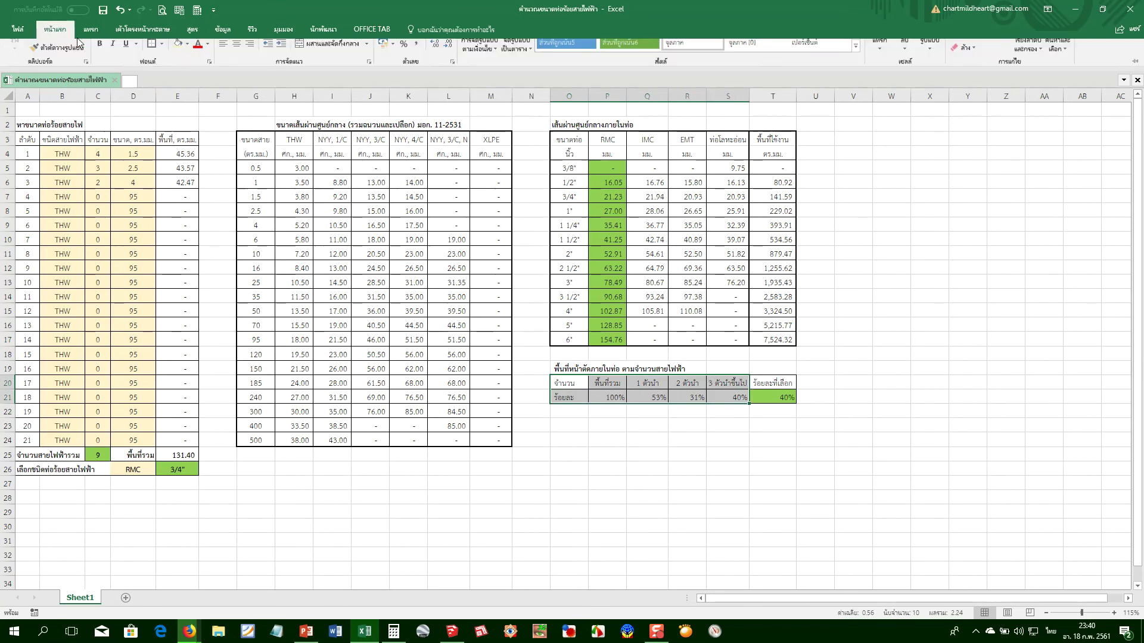
click(763, 393)
drag(769, 384, 768, 398)
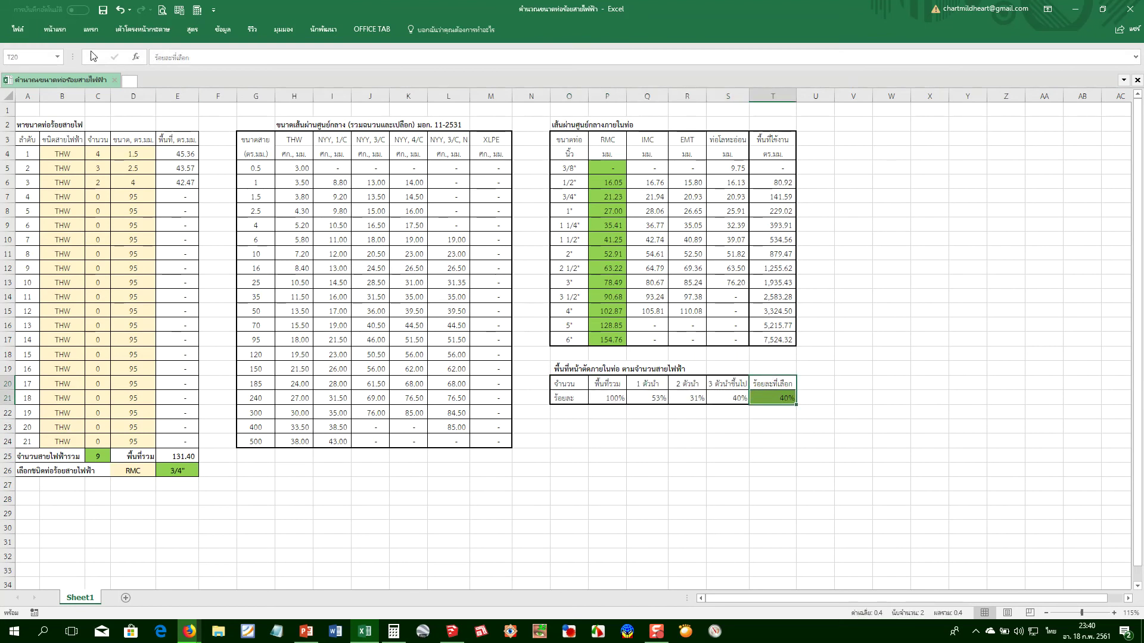
click(55, 29)
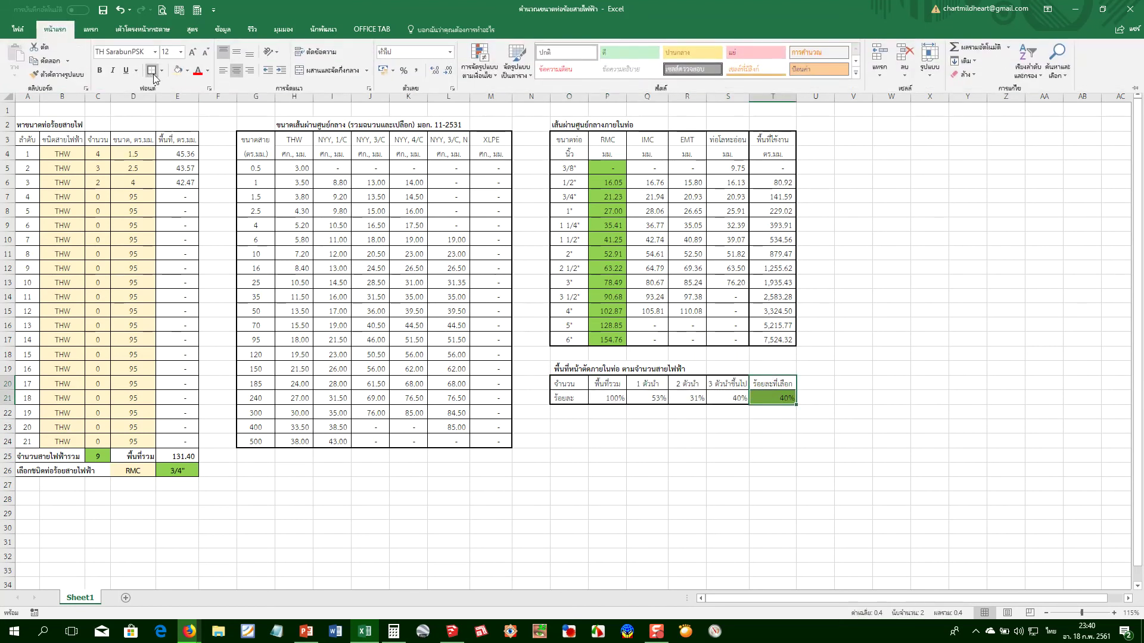
click(333, 271)
Give the cable list table A3:E26 a thick outside border and save the workbook
click(438, 322)
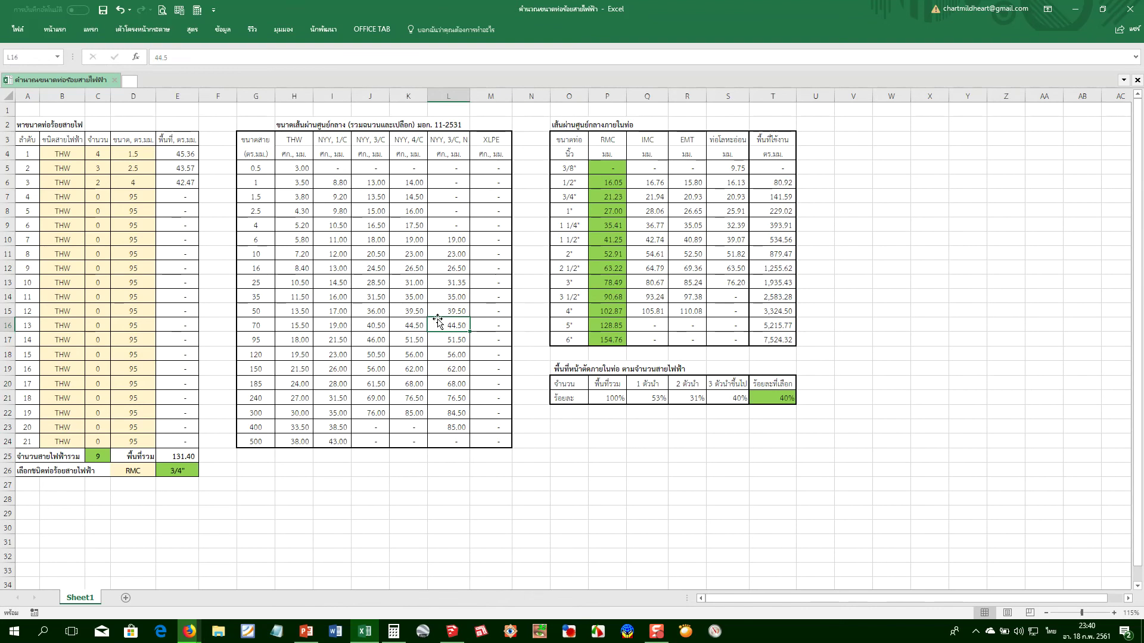
click(442, 262)
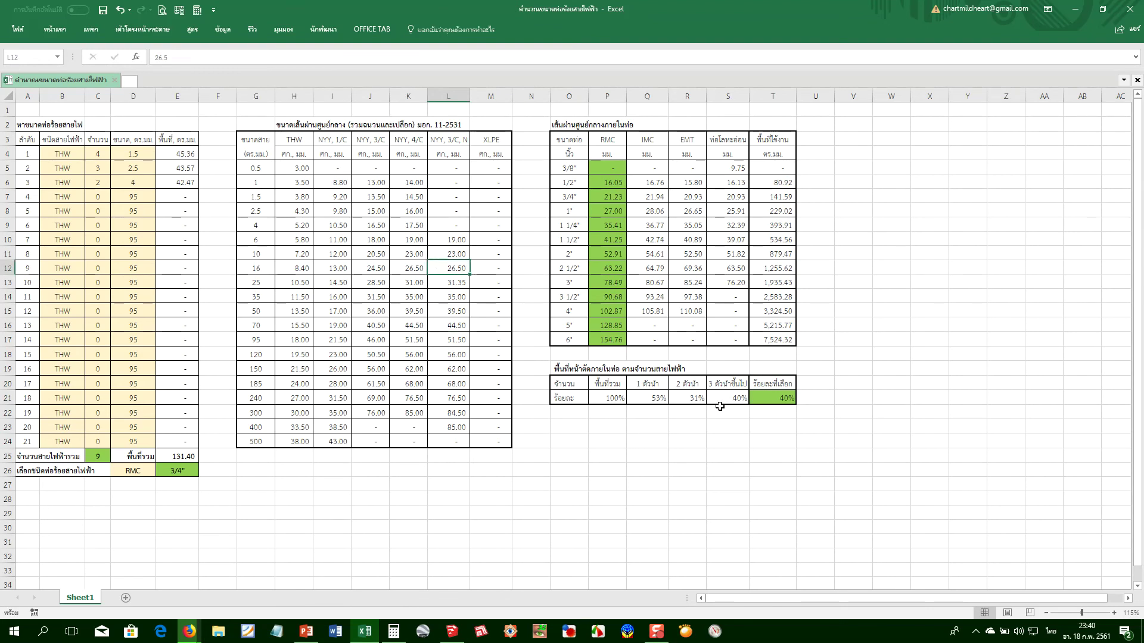
click(487, 319)
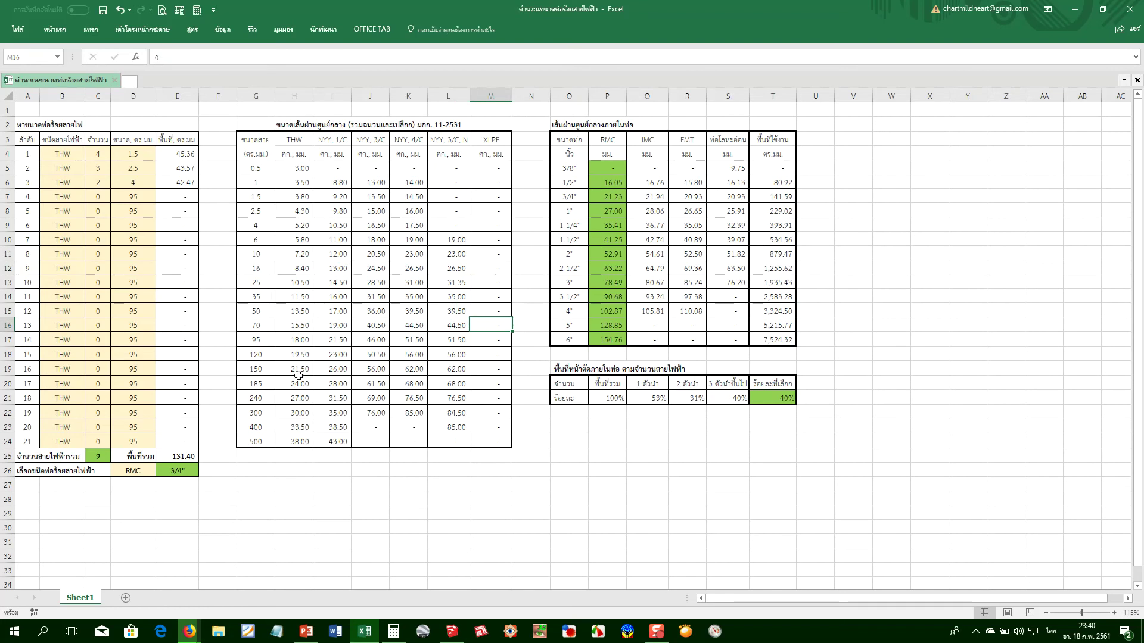
drag(23, 133, 178, 471)
click(23, 27)
click(23, 25)
click(56, 30)
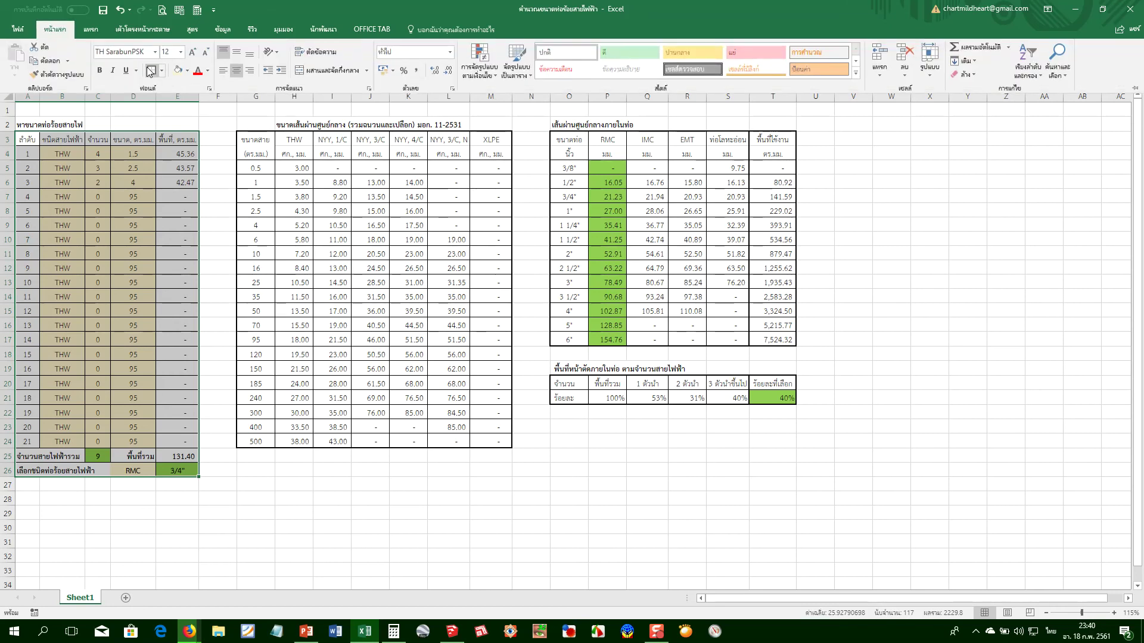
click(210, 210)
click(220, 186)
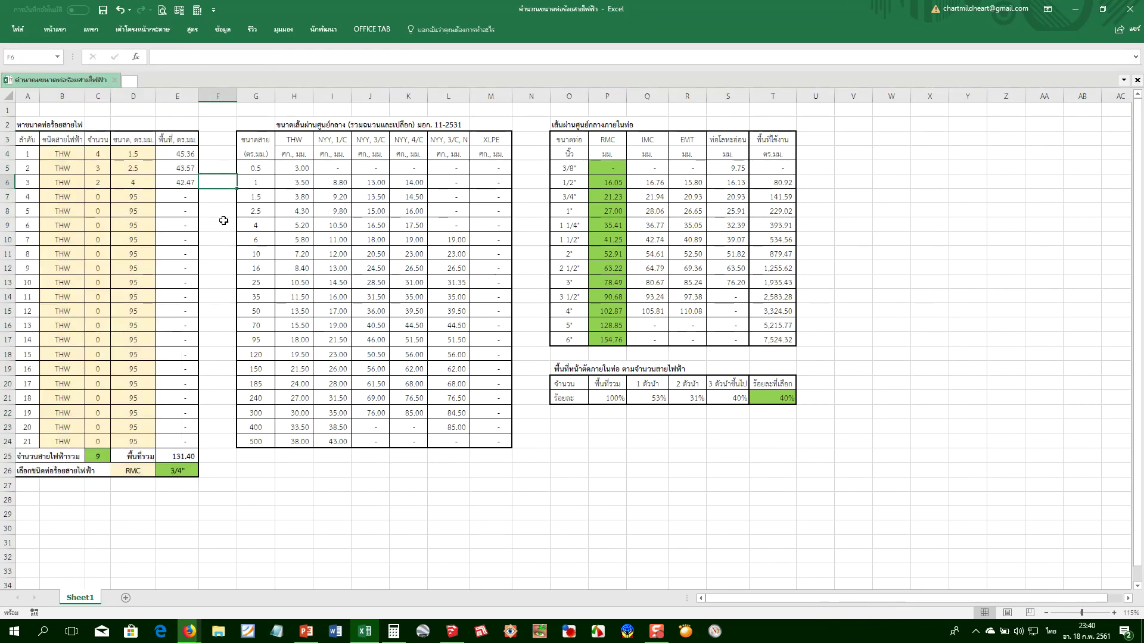
key(ctrl+s)
click(62, 222)
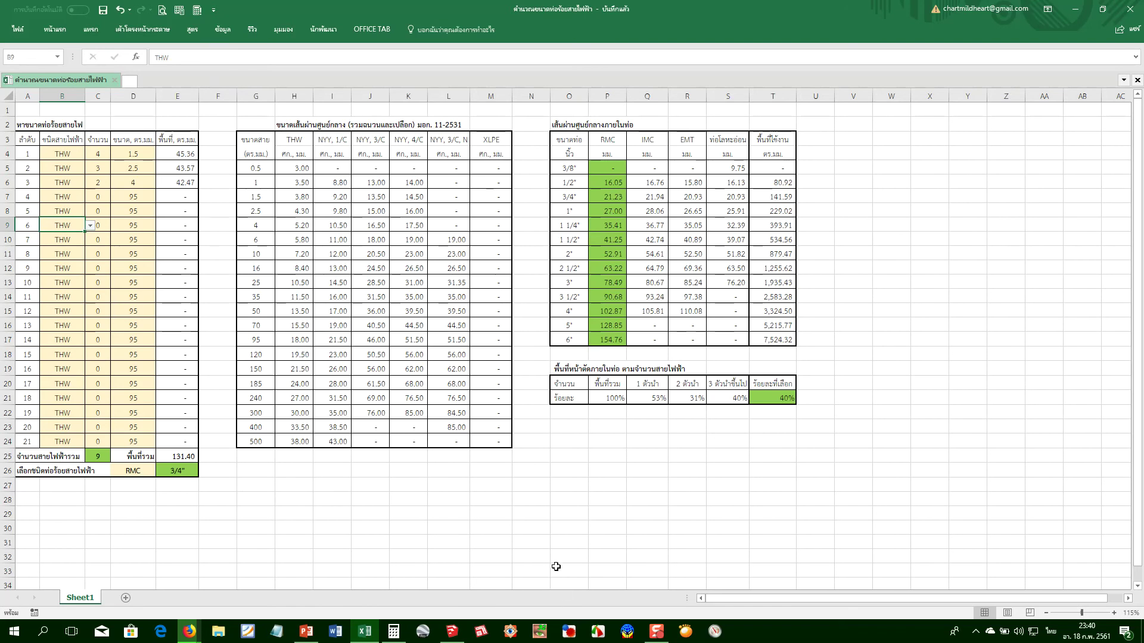
click(222, 499)
Place Excel side by side with the PowerPoint lecture slides and advance the slides
click(307, 630)
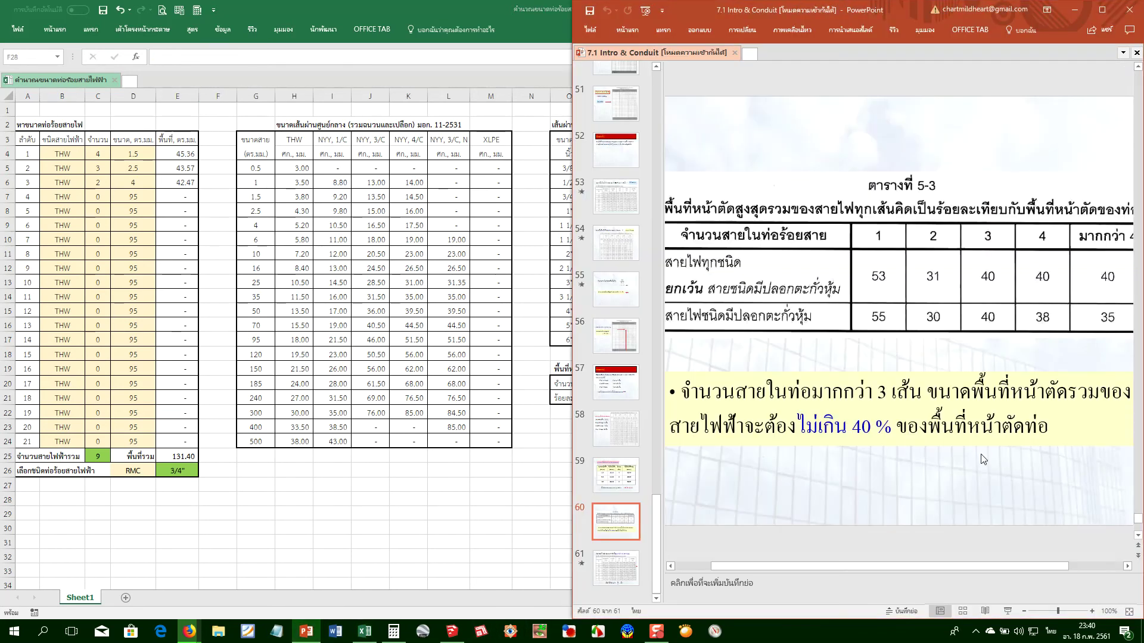
scroll(983, 459, down, 2)
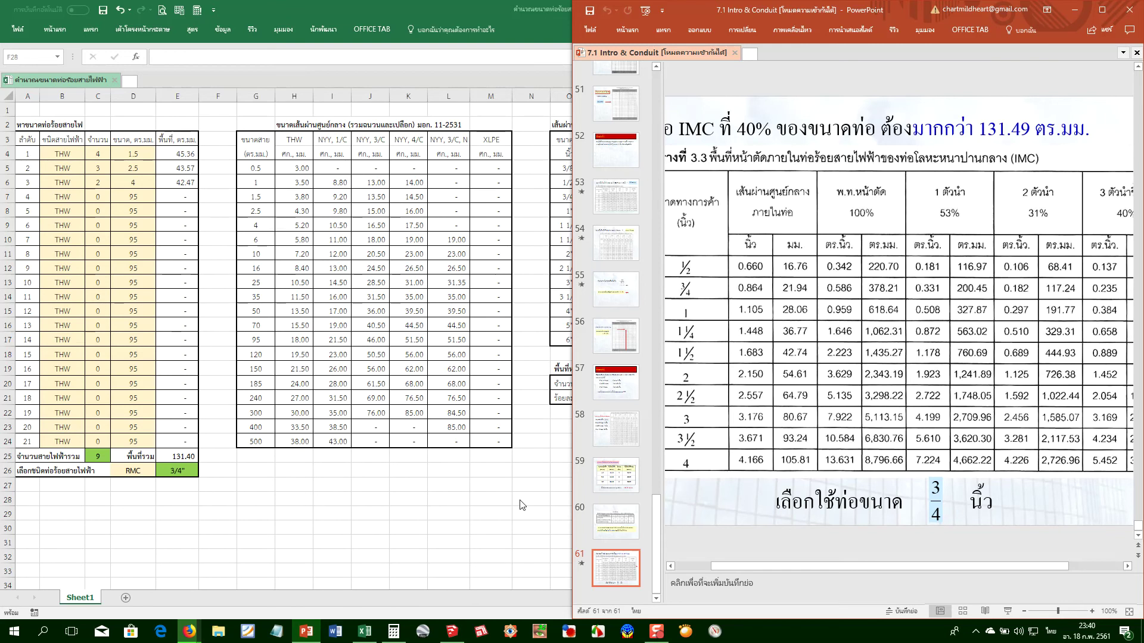
key(alt+Tab)
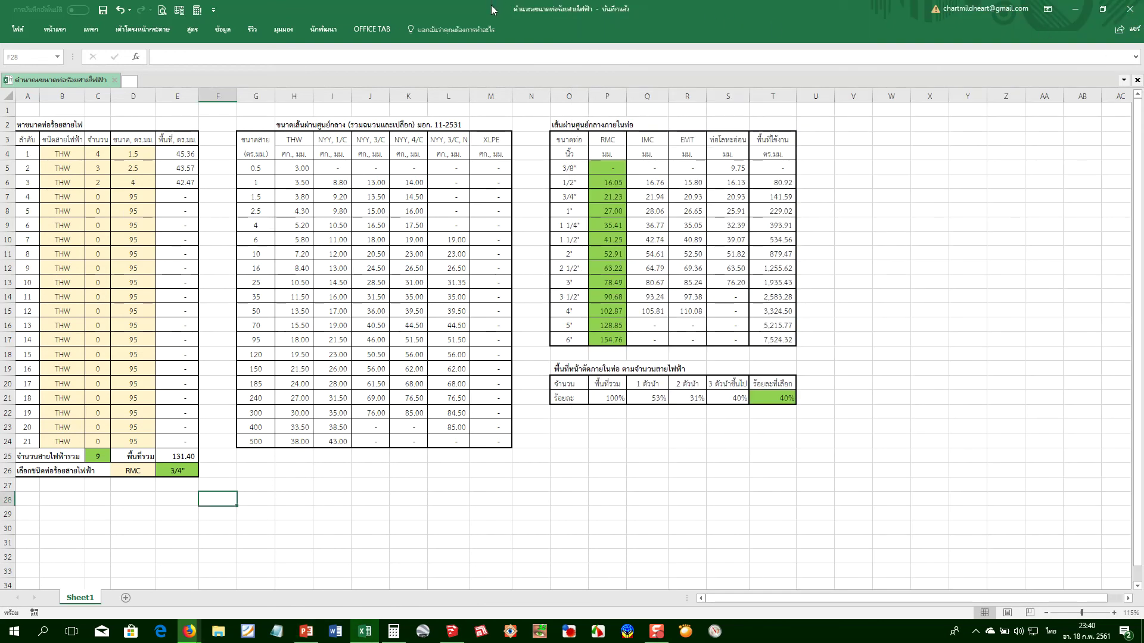
key(super+Left)
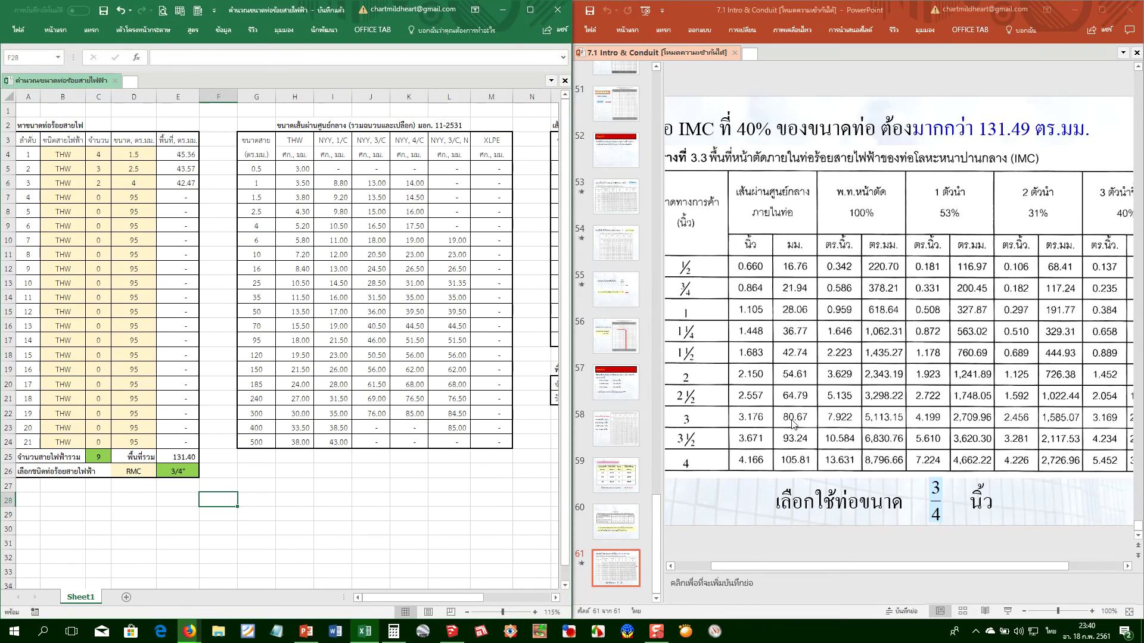
click(792, 423)
scroll(792, 423, down, 2)
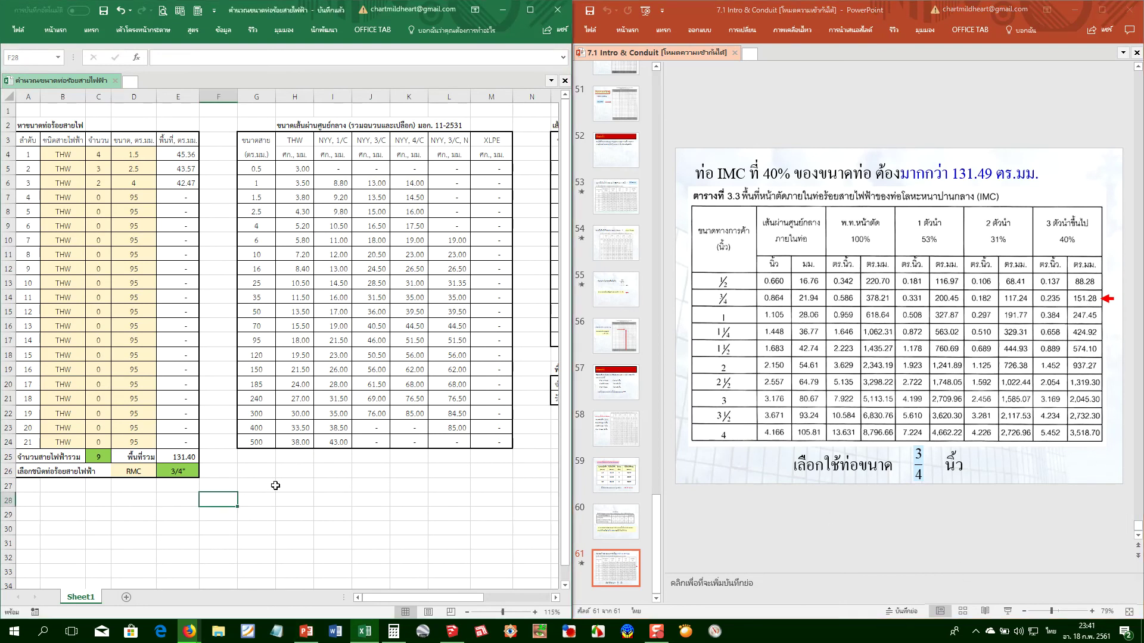
Jump right to the conduit tables and inspect the conduit-area formula in T7
click(230, 482)
key(Right)
key(Right)
key(Right)
key(Right)
key(Right)
key(Right)
key(Right)
key(Right)
key(Right)
key(Right)
key(Right)
key(Right)
key(Right)
key(Right)
key(Right)
key(Right)
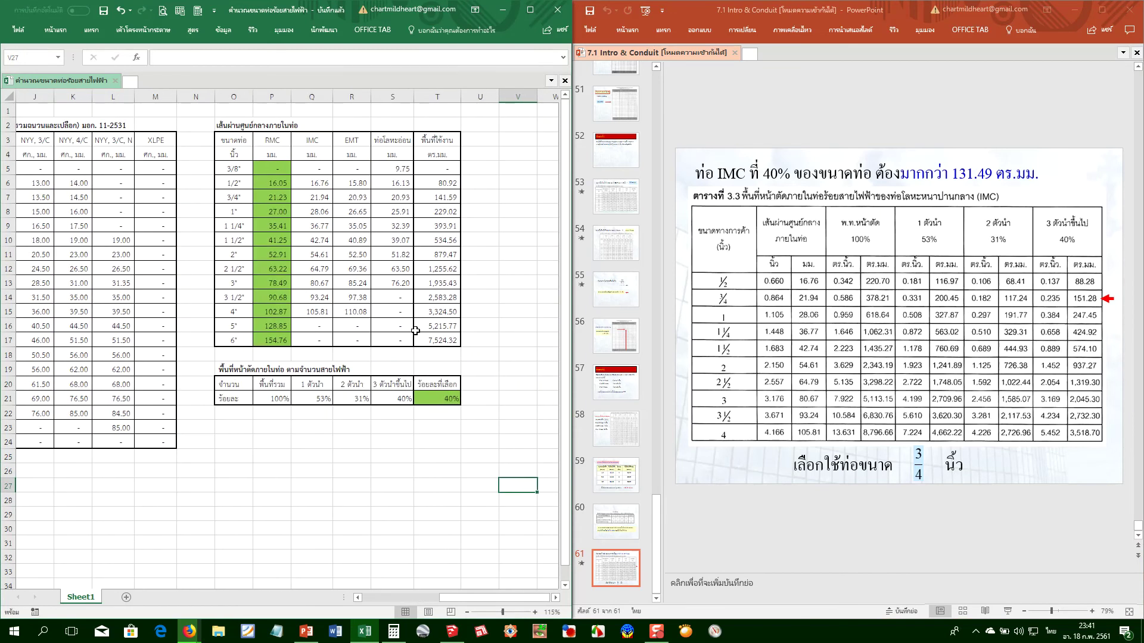
click(439, 194)
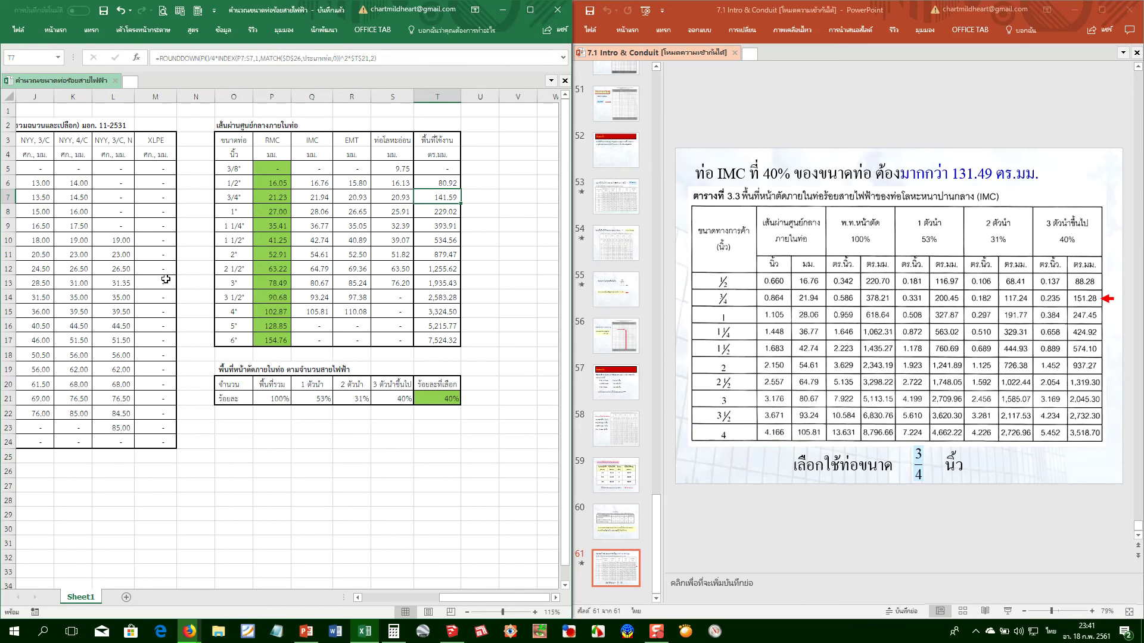
click(190, 30)
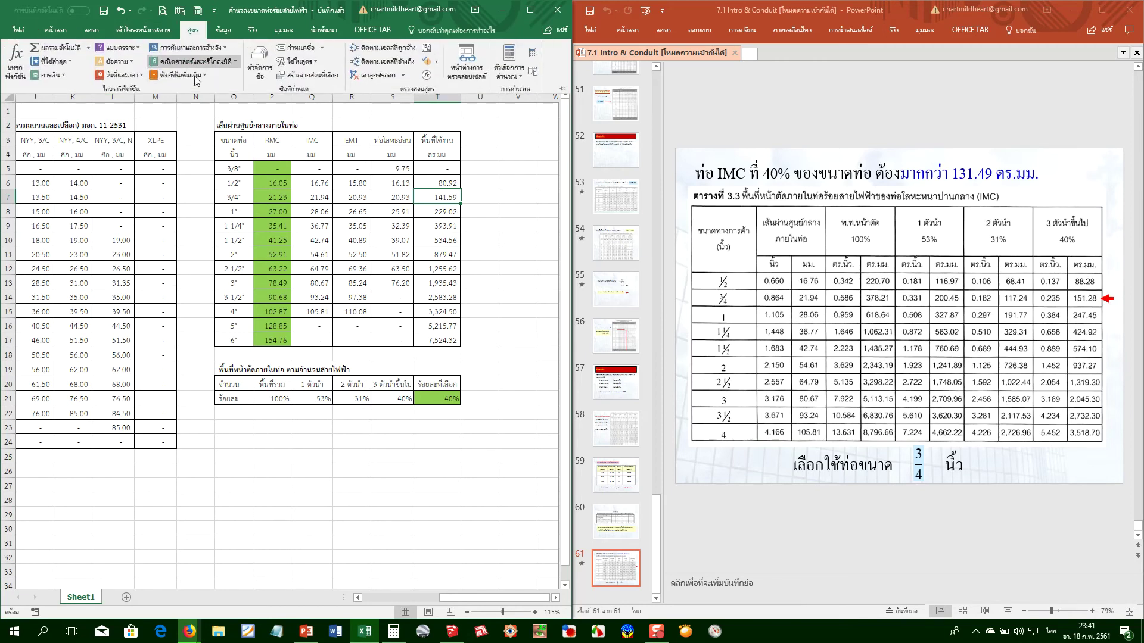
Delete the จำนวนตัวนำ name (Sheet1!$P$20:$S$20) and review the six remaining defined names
click(259, 60)
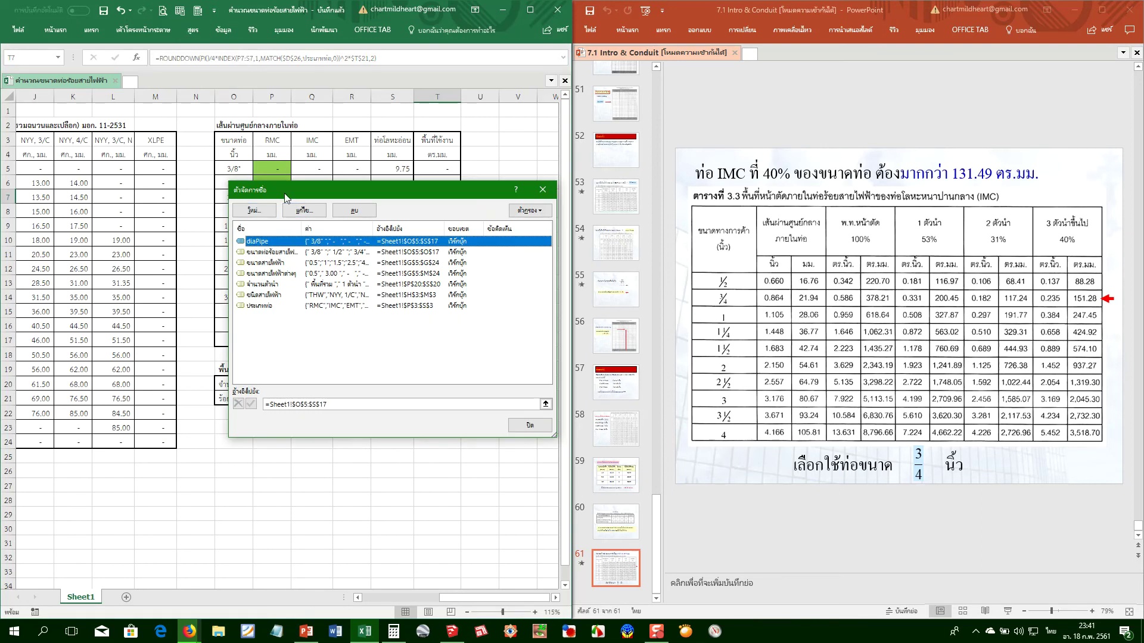
drag(284, 198, 239, 418)
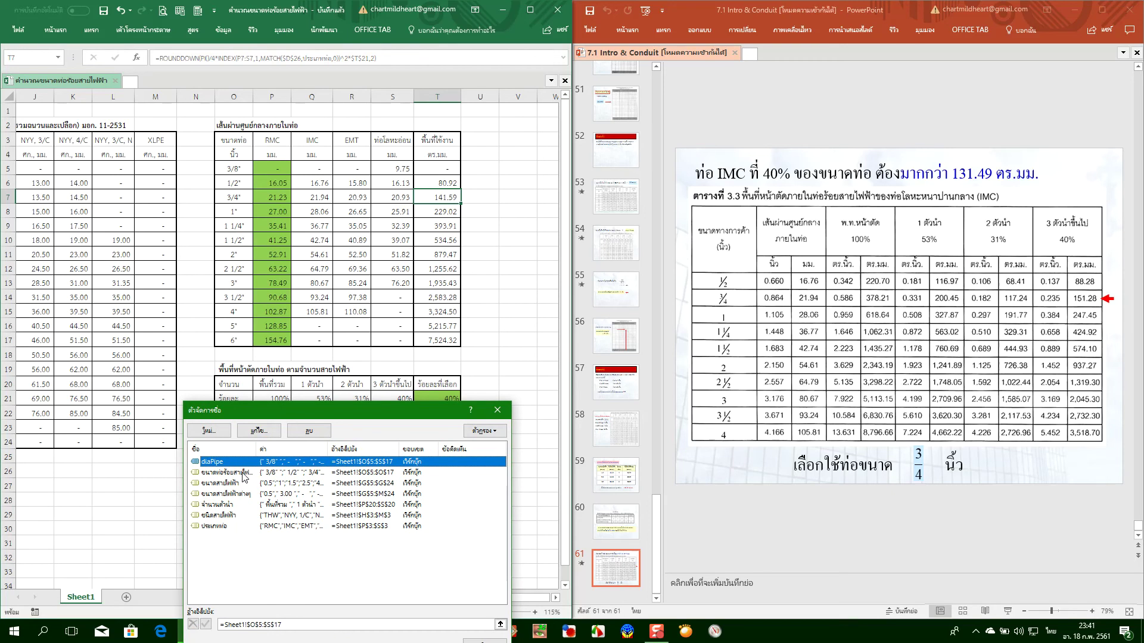
click(226, 472)
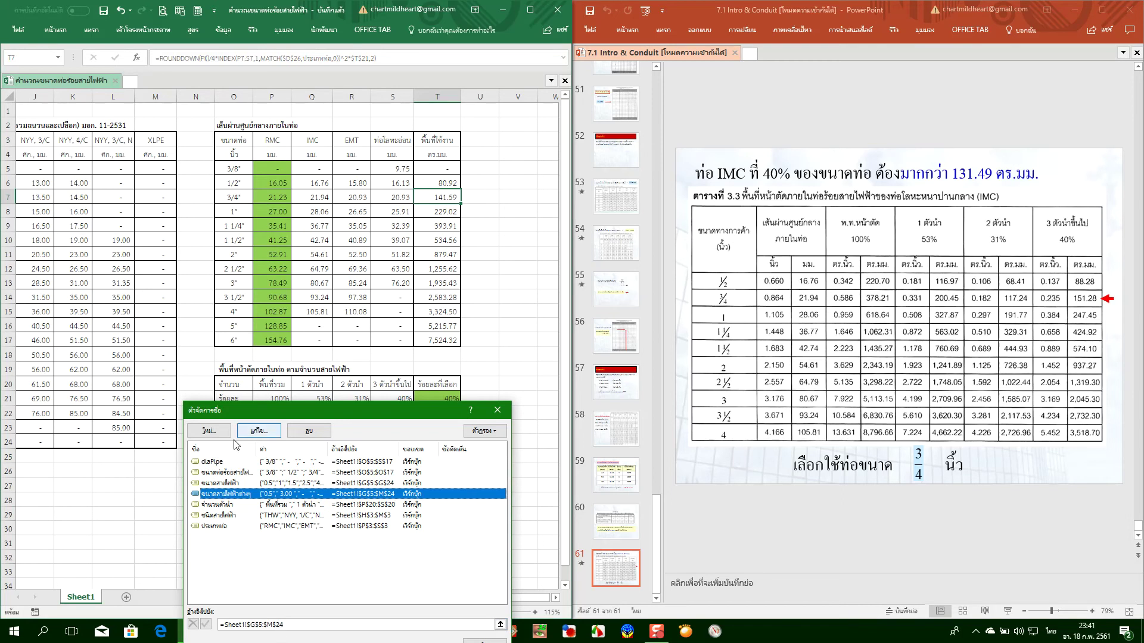
click(227, 506)
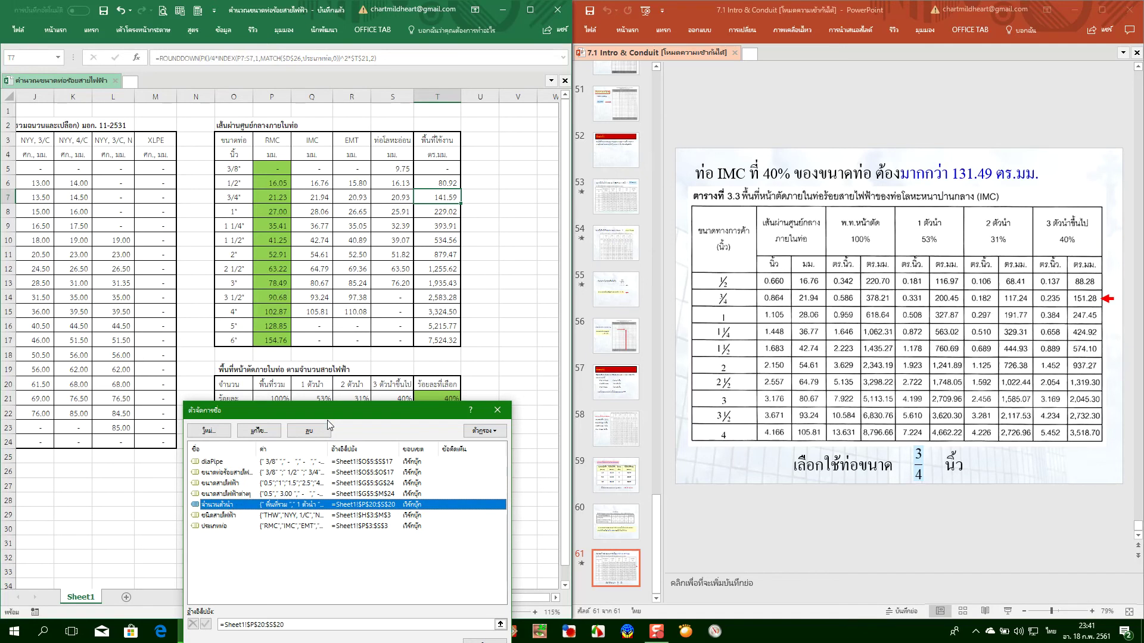
click(322, 430)
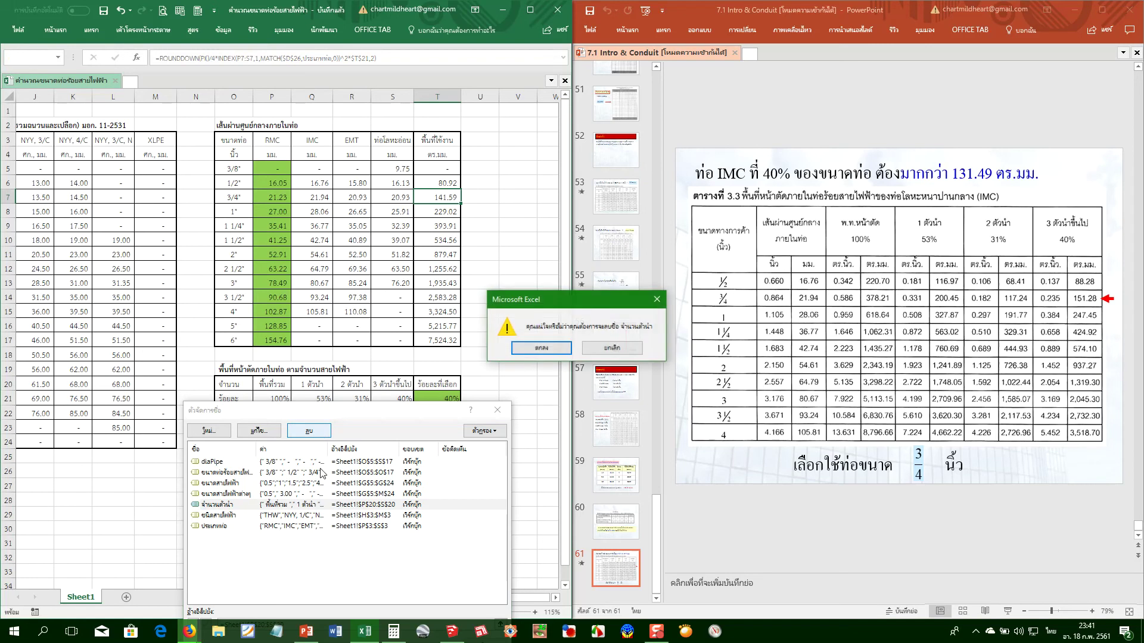
click(540, 348)
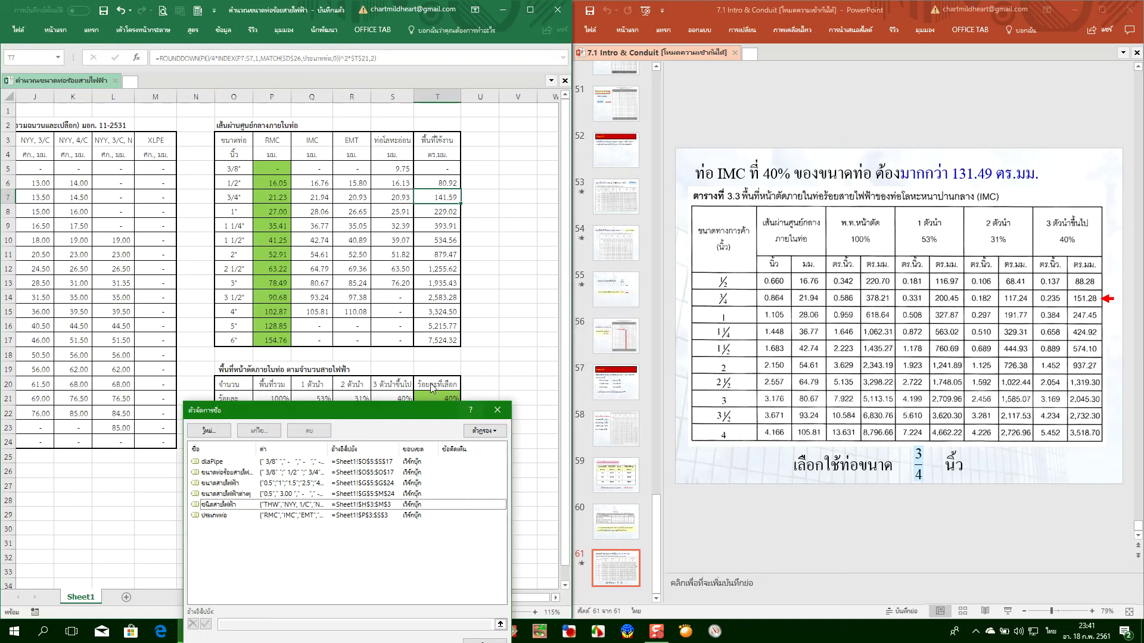
click(225, 516)
click(222, 505)
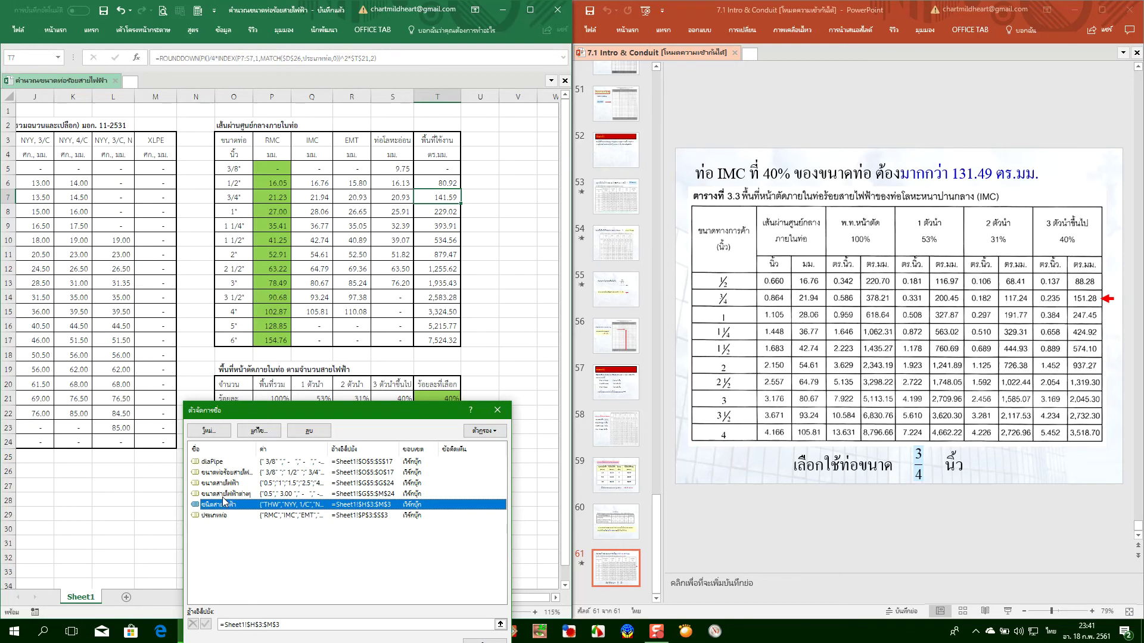
click(223, 494)
click(221, 483)
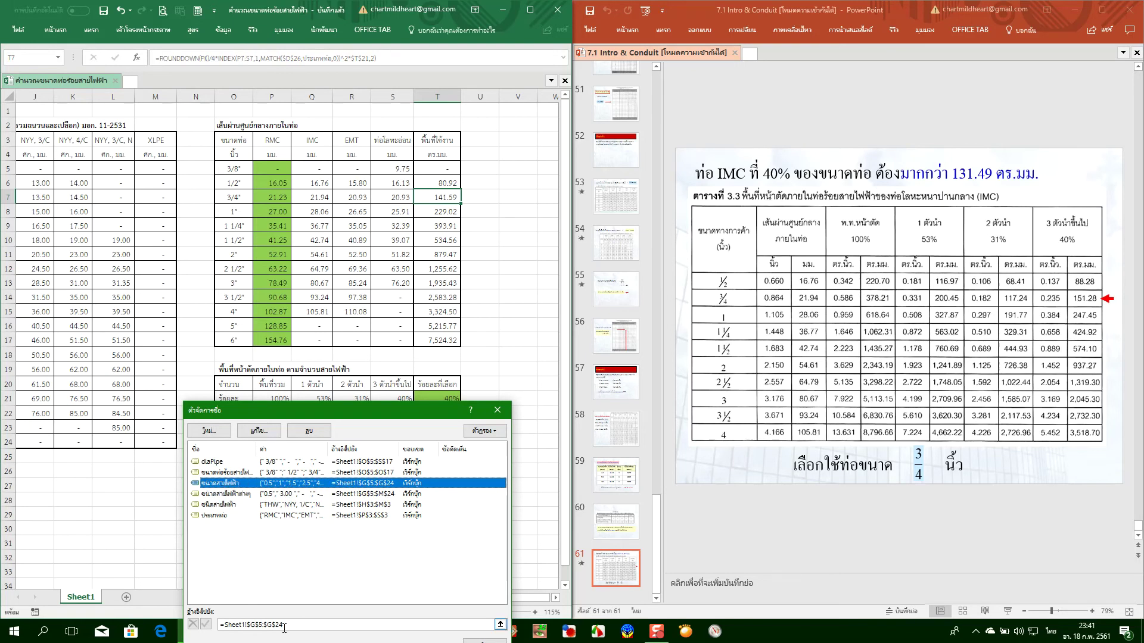
click(484, 640)
click(153, 343)
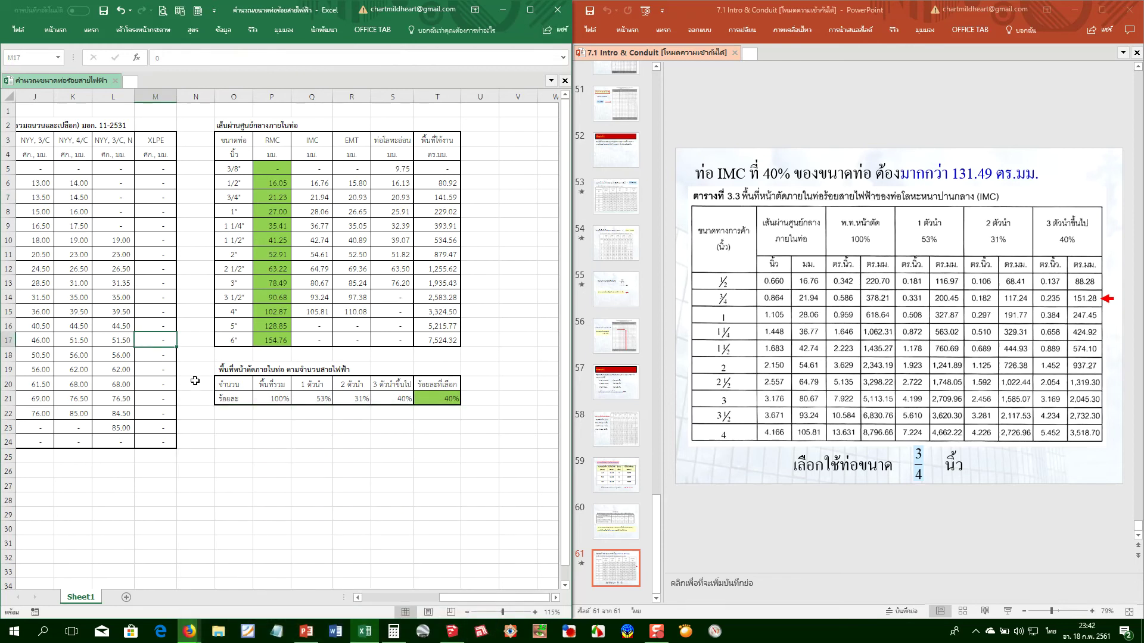
scroll(191, 381, left, 2)
click(81, 380)
click(50, 384)
key(Home)
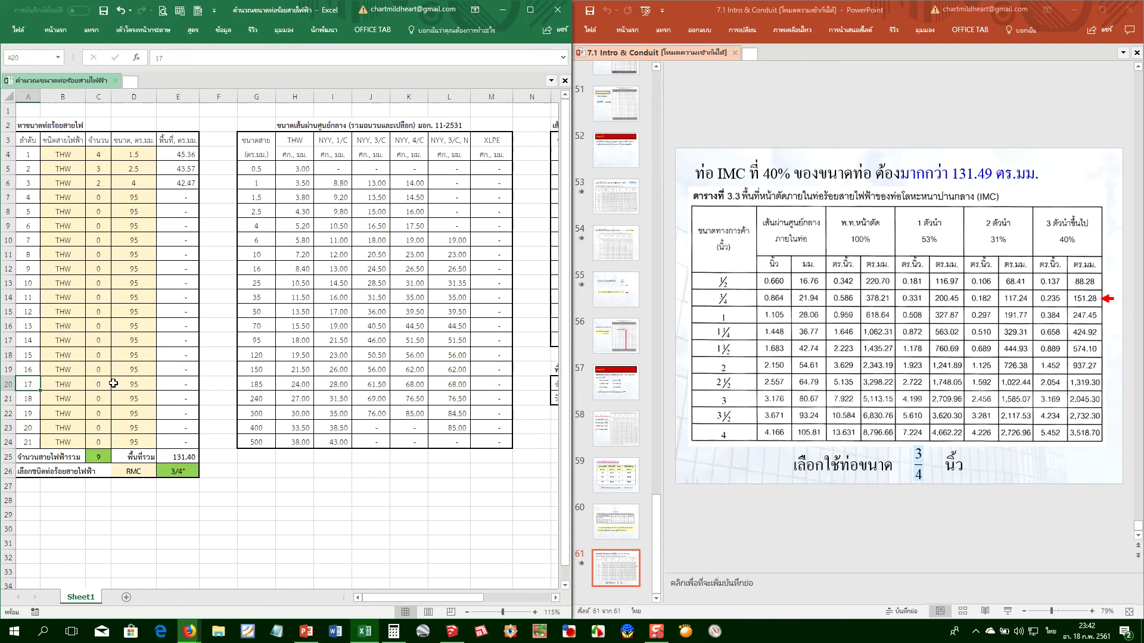
click(301, 403)
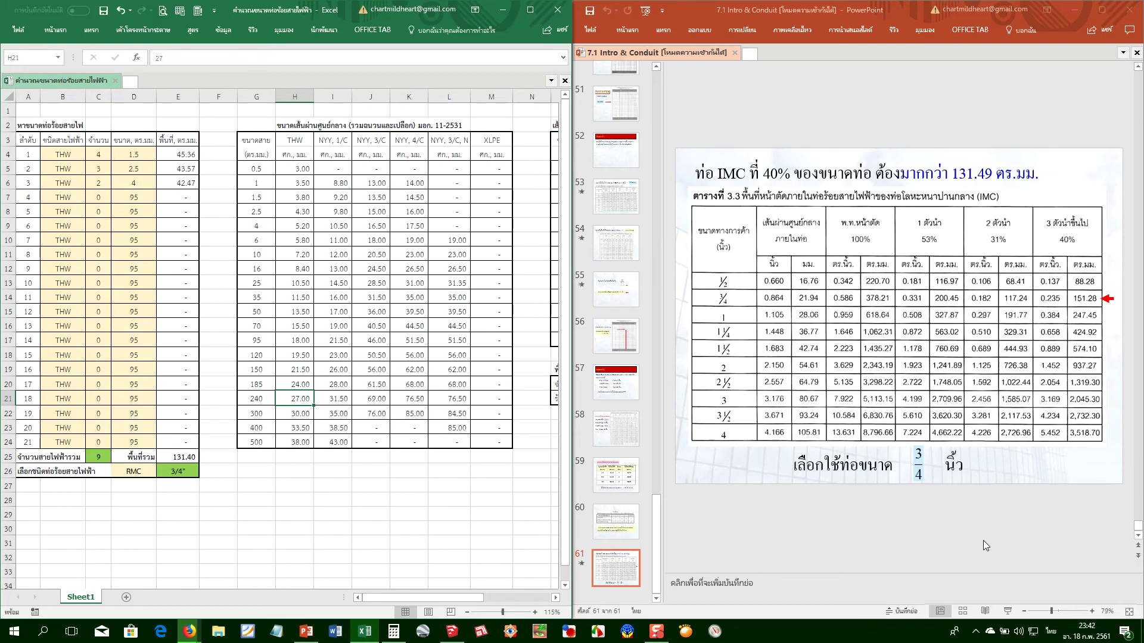
click(475, 559)
key(Right)
key(Right)
key(Right)
key(Right)
key(Right)
key(Right)
key(Right)
key(Right)
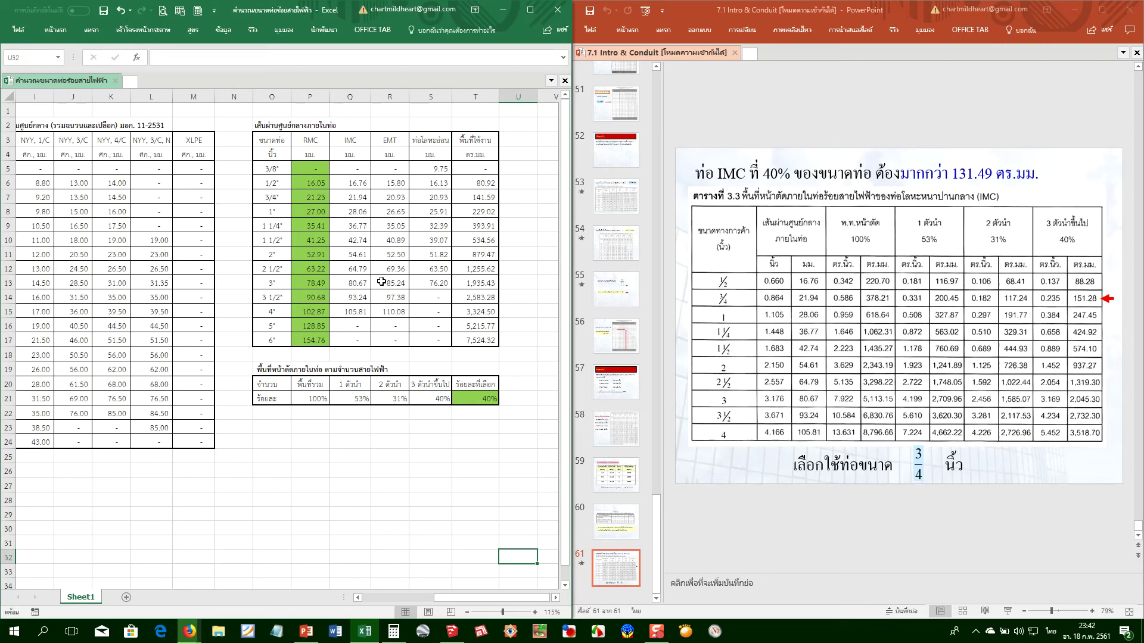
click(469, 199)
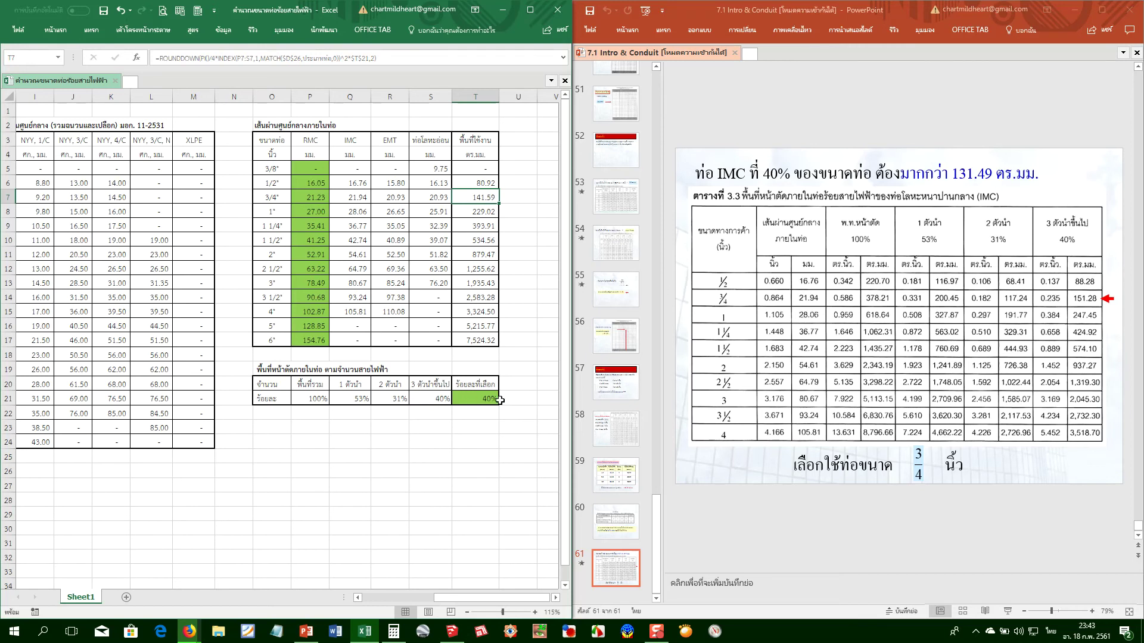
click(495, 427)
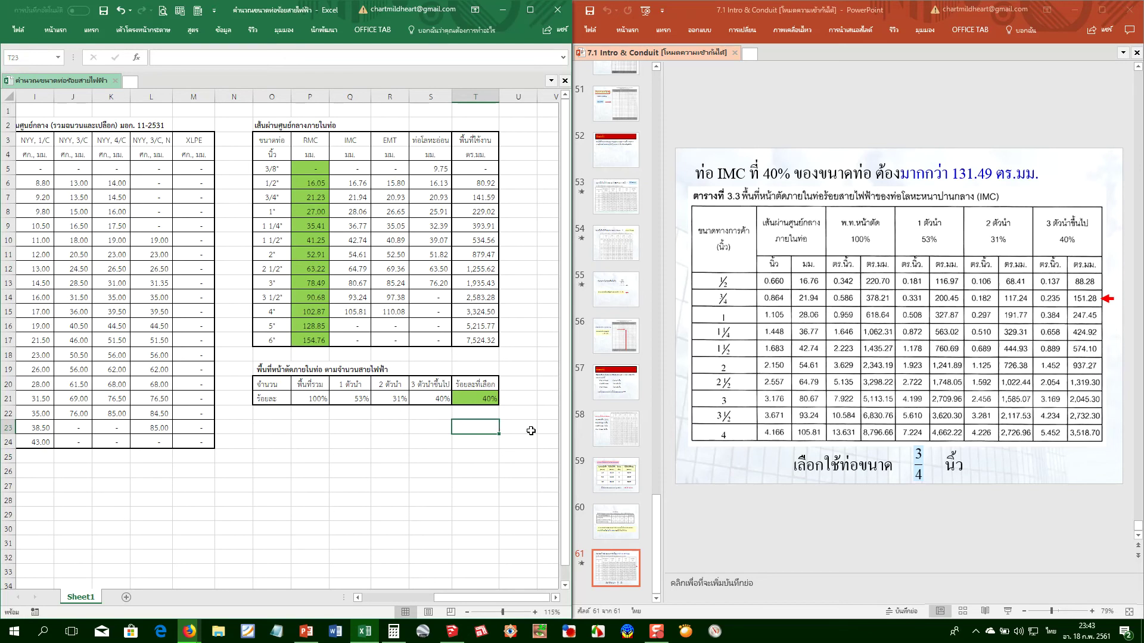
Scroll the slides back from slide 61 to slide 59's 131.49 sq mm cable-area table
click(860, 518)
scroll(860, 518, up, 1)
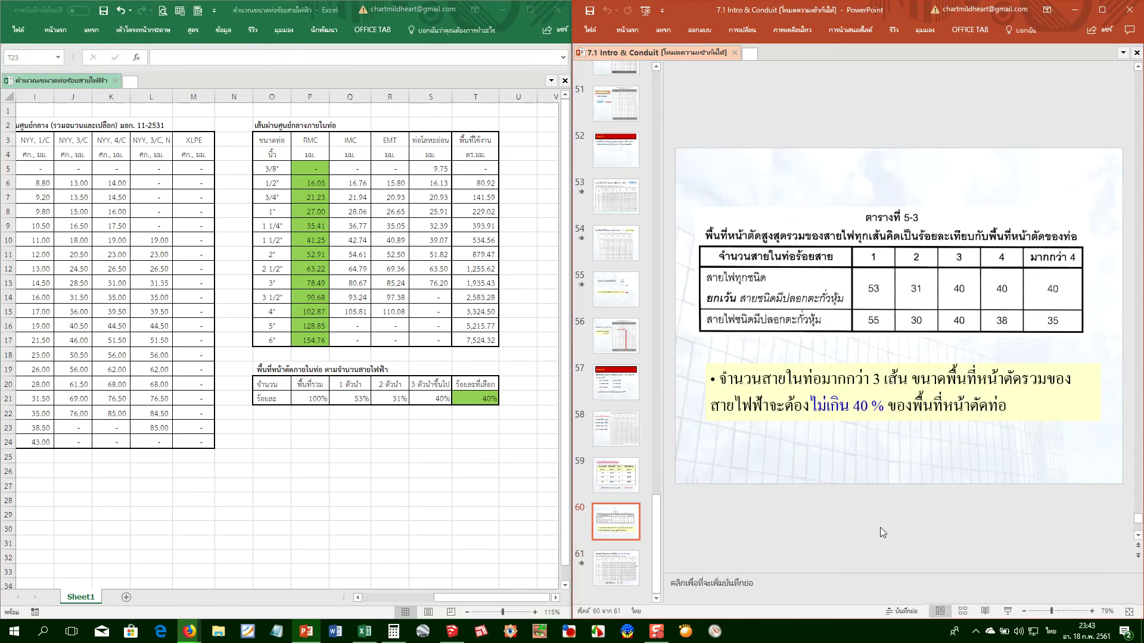
scroll(881, 527, up, 1)
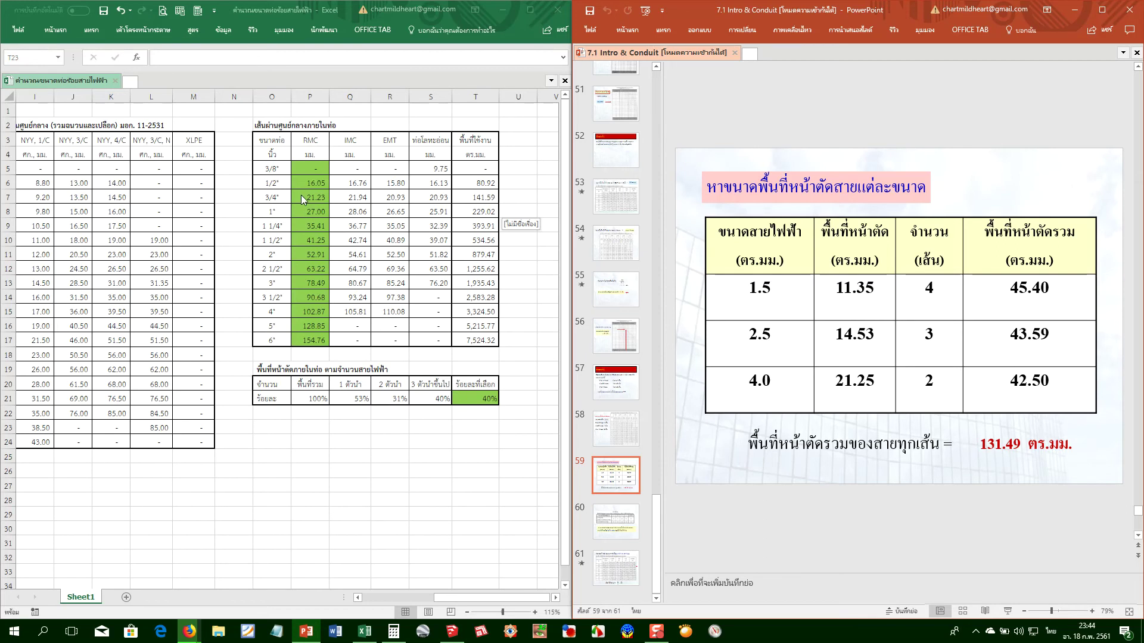
click(393, 632)
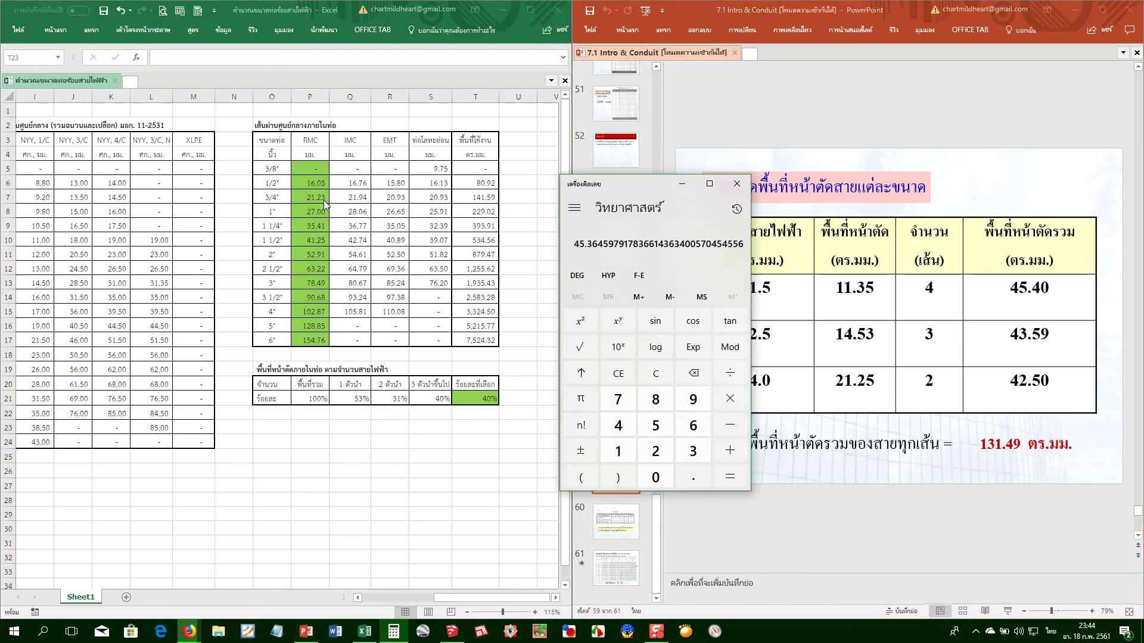
Compute π/4 × 21.23² × 0.4 in Calculator, giving about 141.596
key(p)
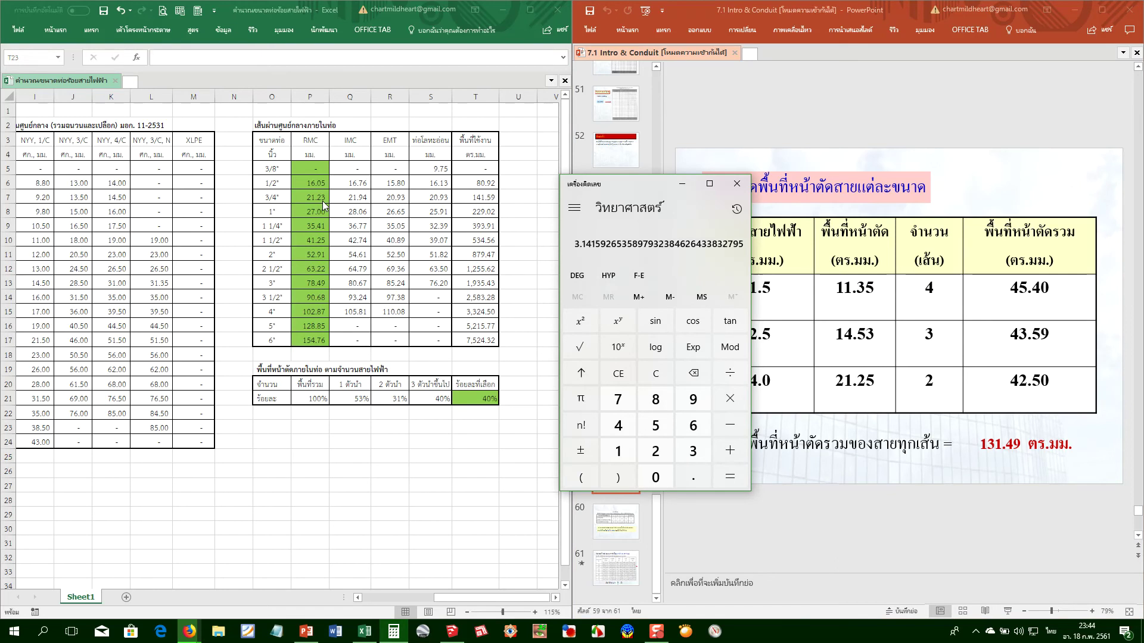
key(BackSpace)
key(grave)
key(slash)
key(4)
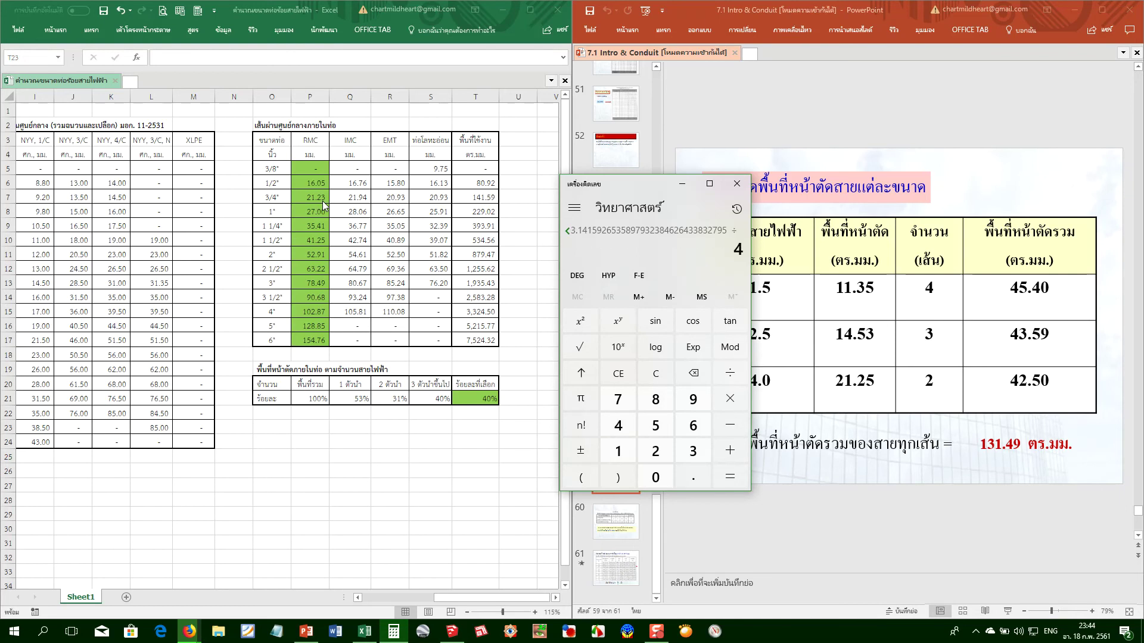
key(asterisk)
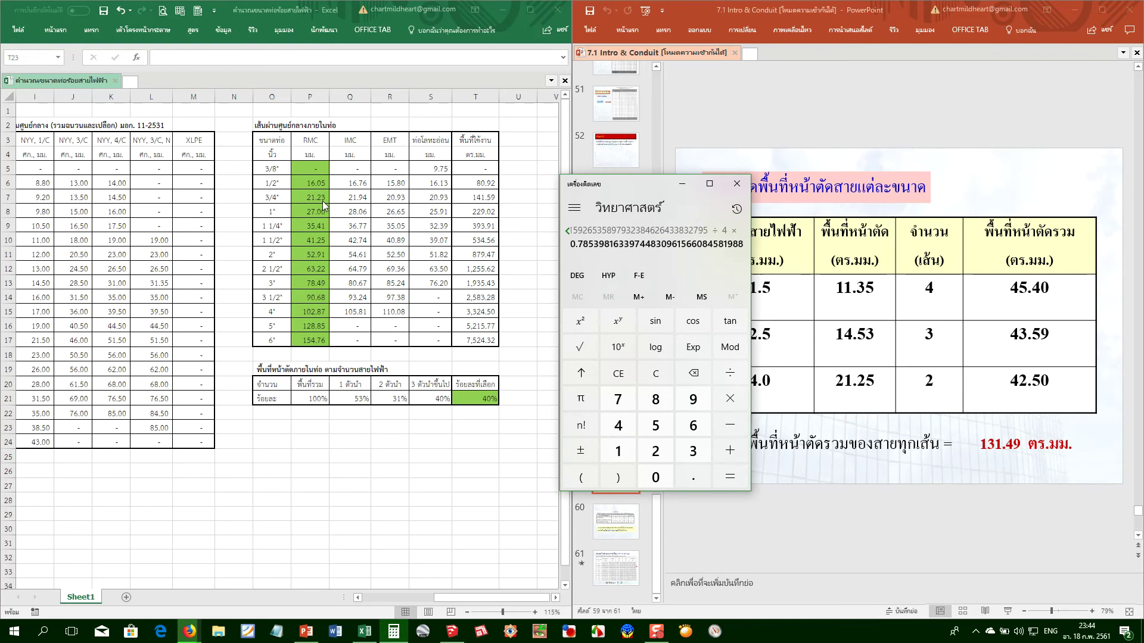
text(21.23q)
key(Return)
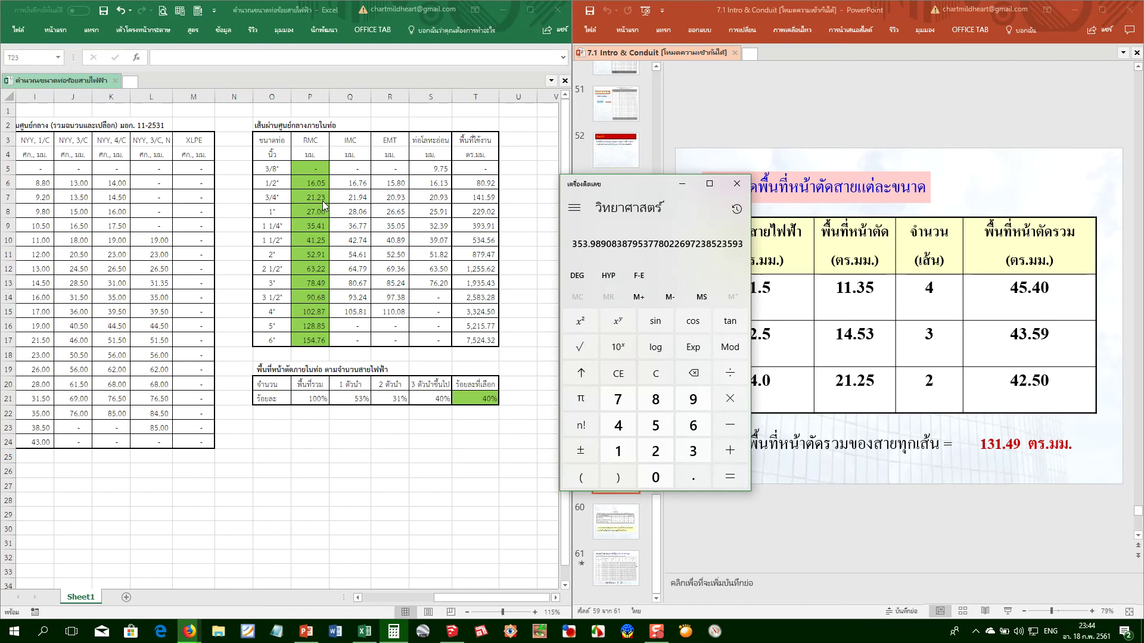
key(asterisk)
text(4)
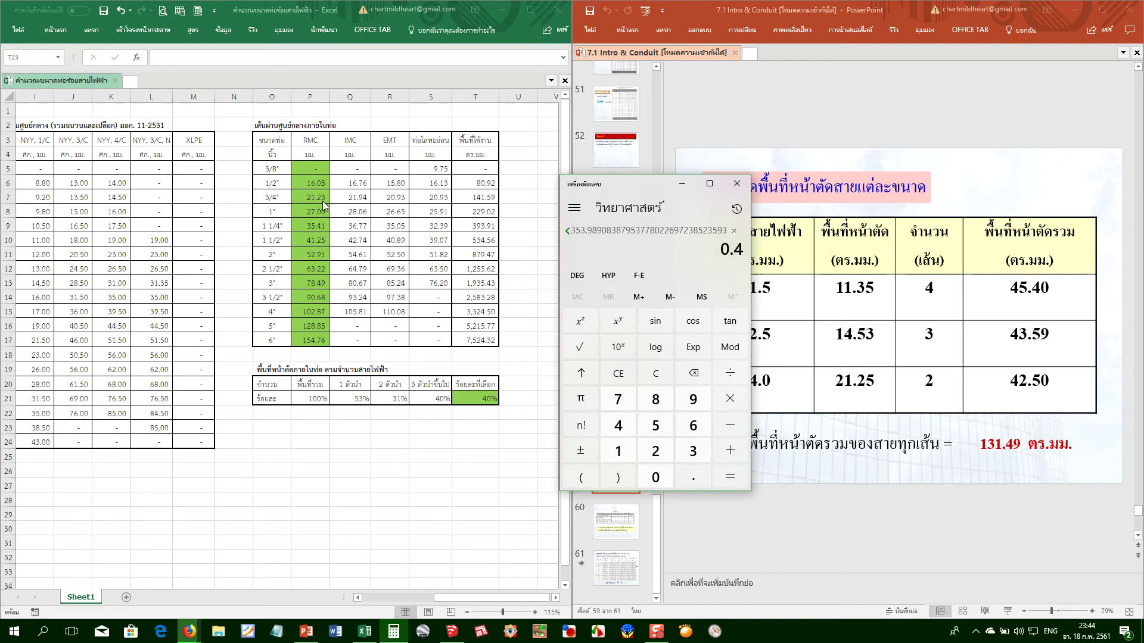
key(Return)
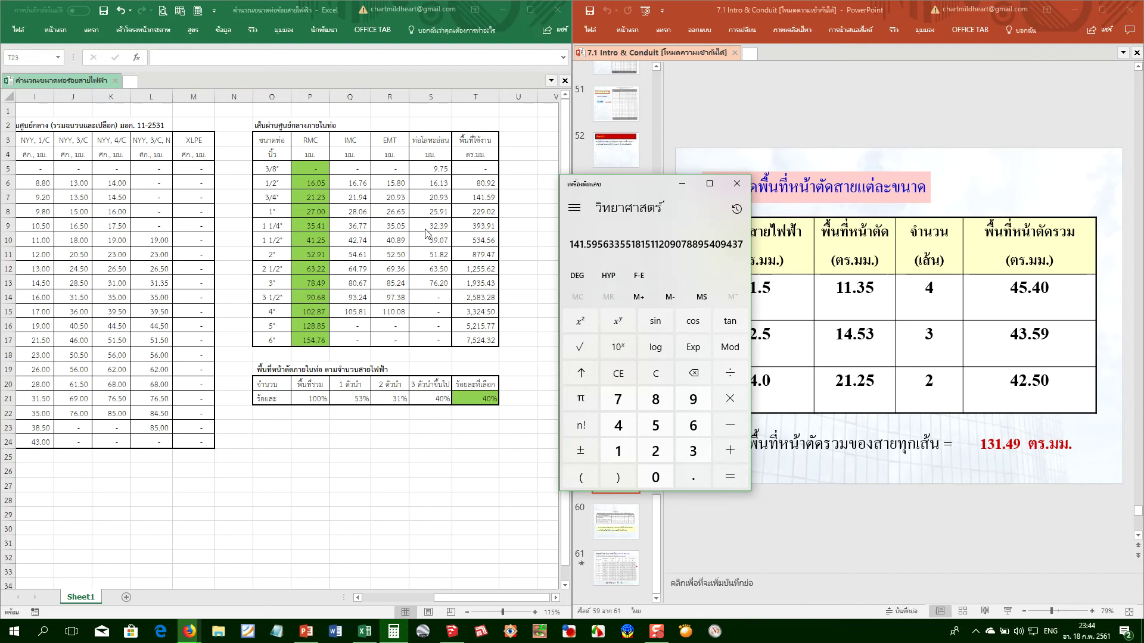
click(820, 553)
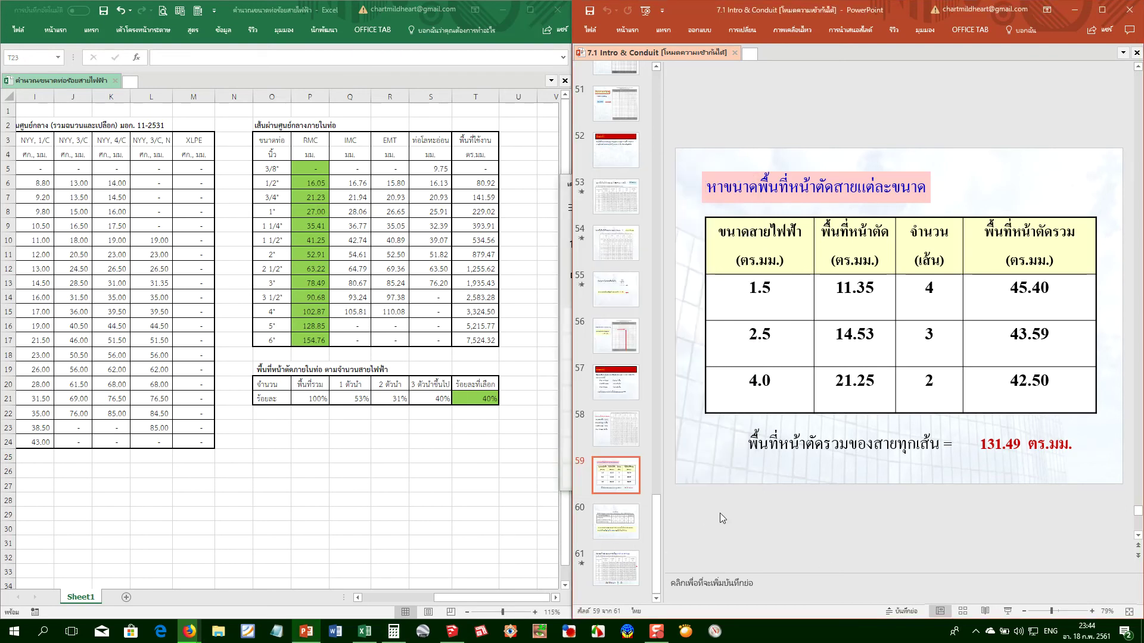
Check the cable size in D17 and the cable count in C6 on the worksheet
click(504, 598)
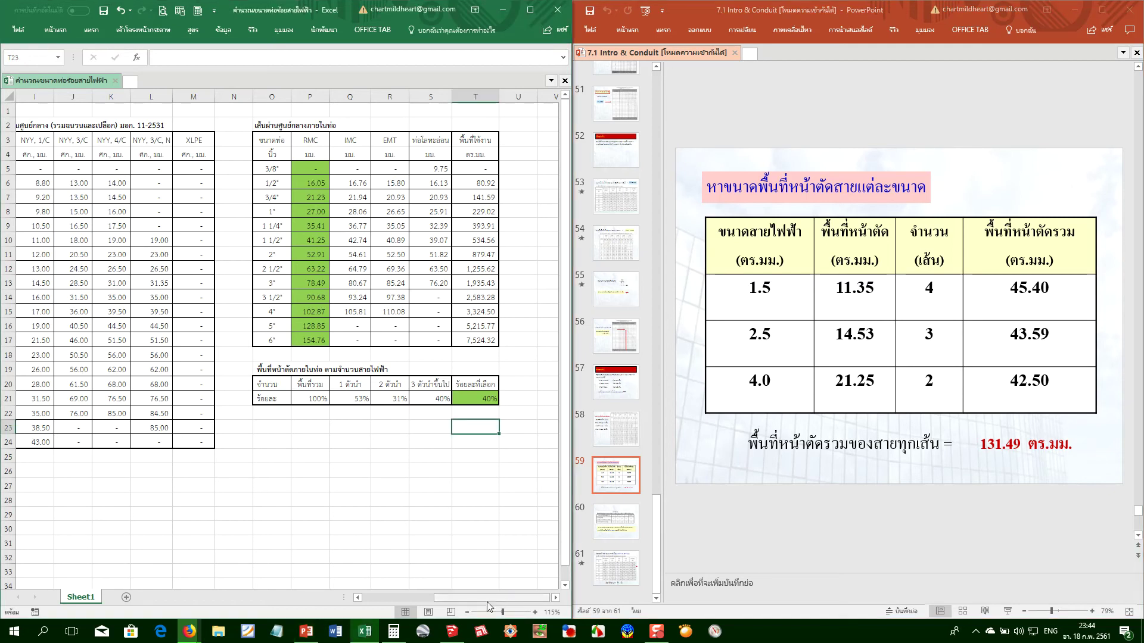
click(377, 600)
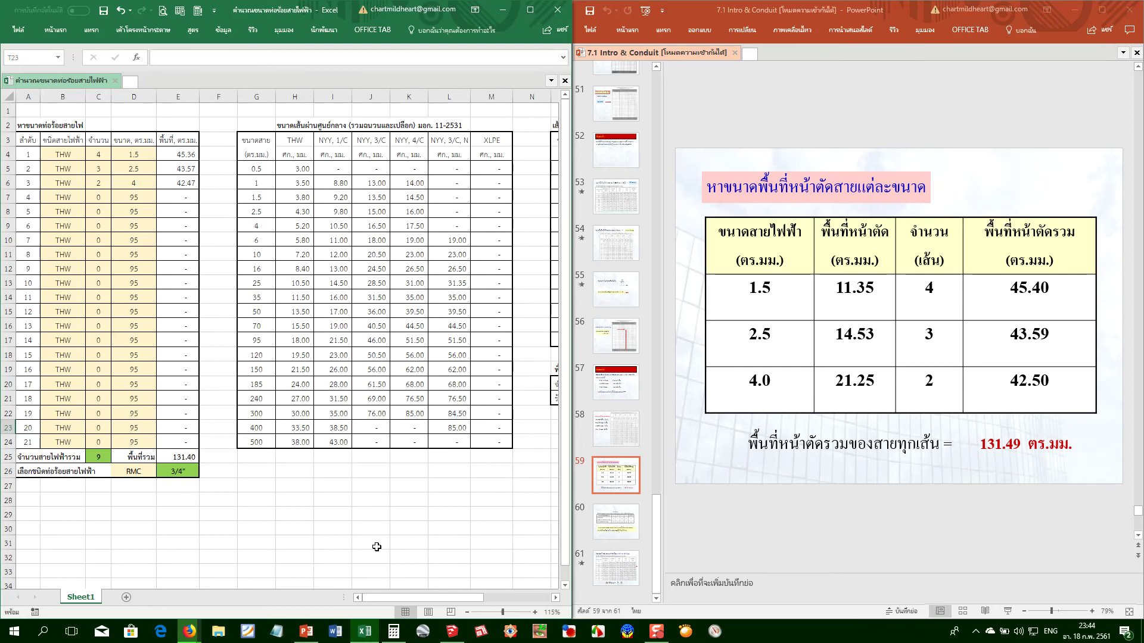
click(126, 337)
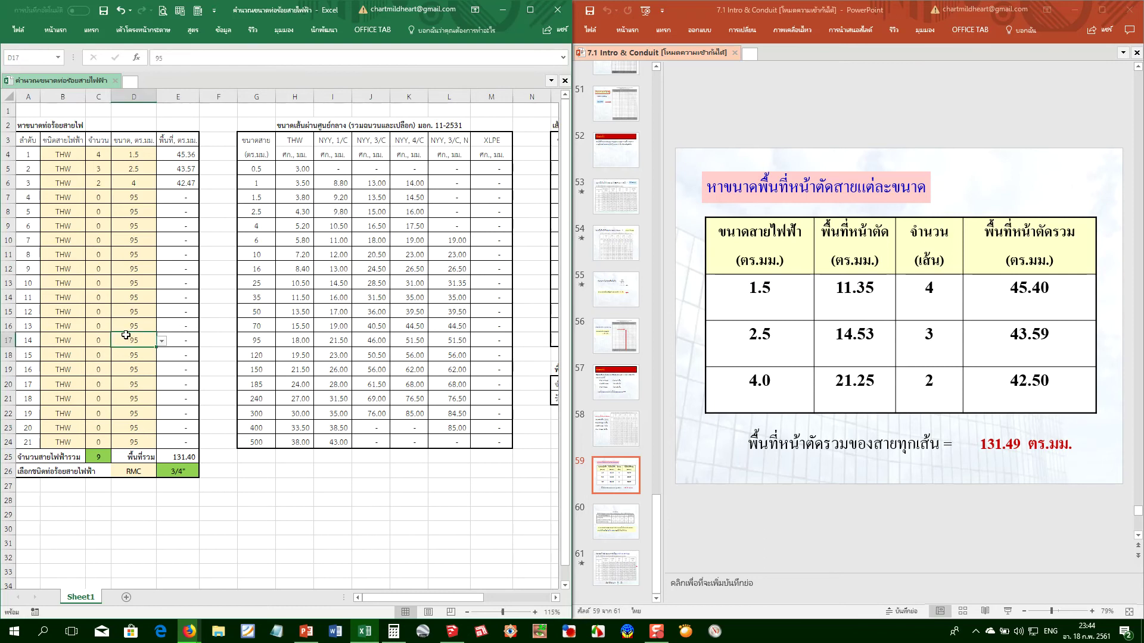
click(96, 182)
Scroll the PowerPoint slides back to slide 58's THW cable cross-section table
click(800, 507)
scroll(799, 506, down, 2)
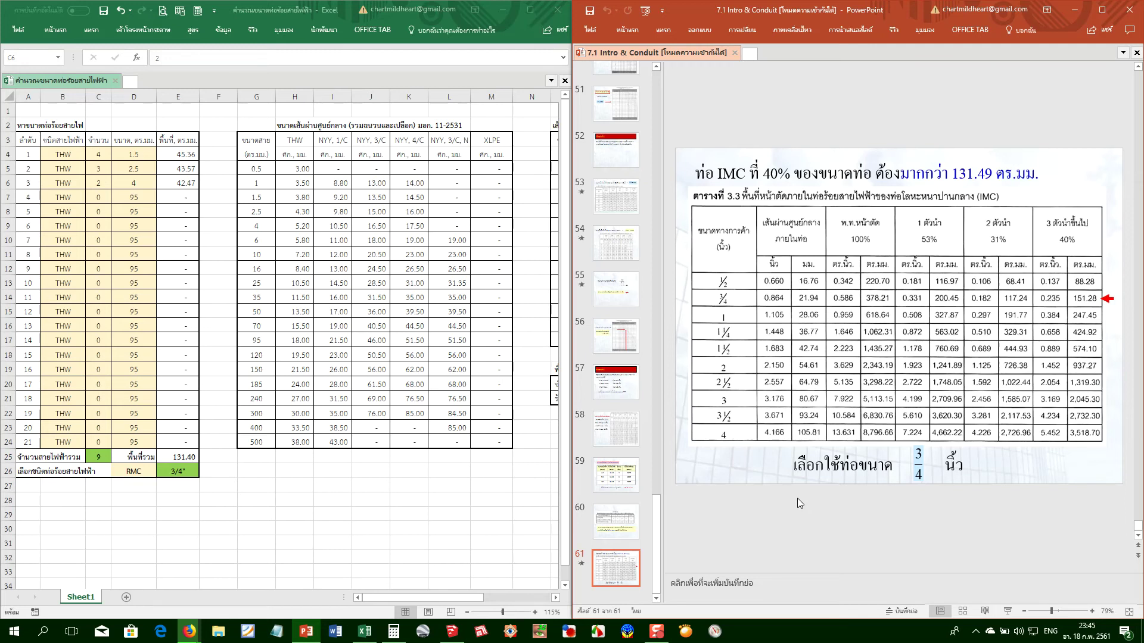
scroll(798, 499, up, 1)
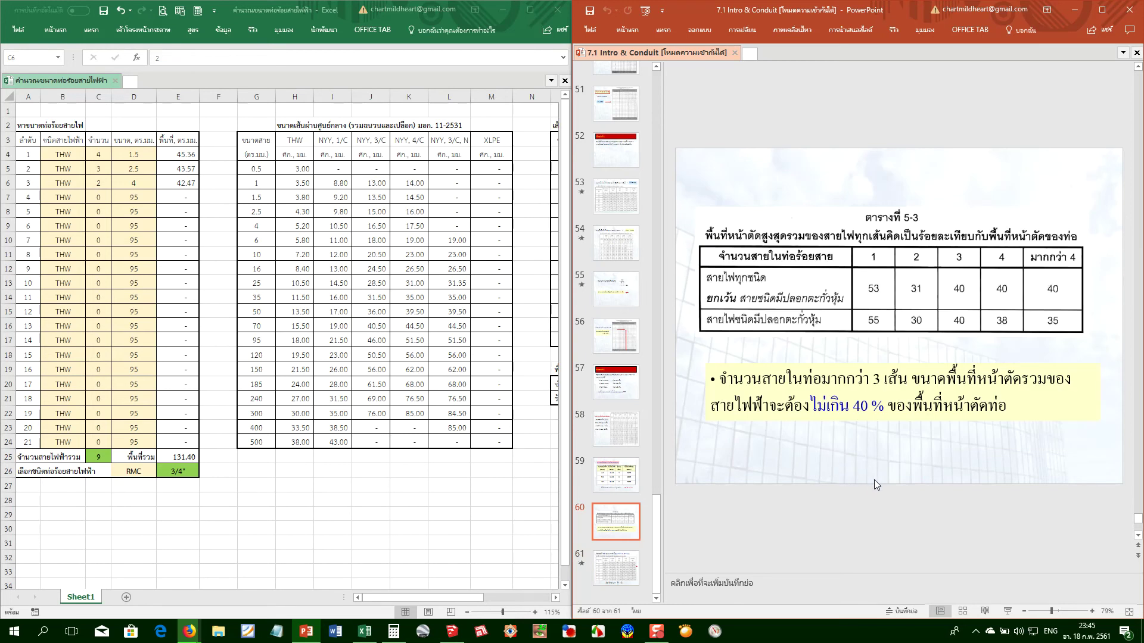
scroll(871, 479, up, 1)
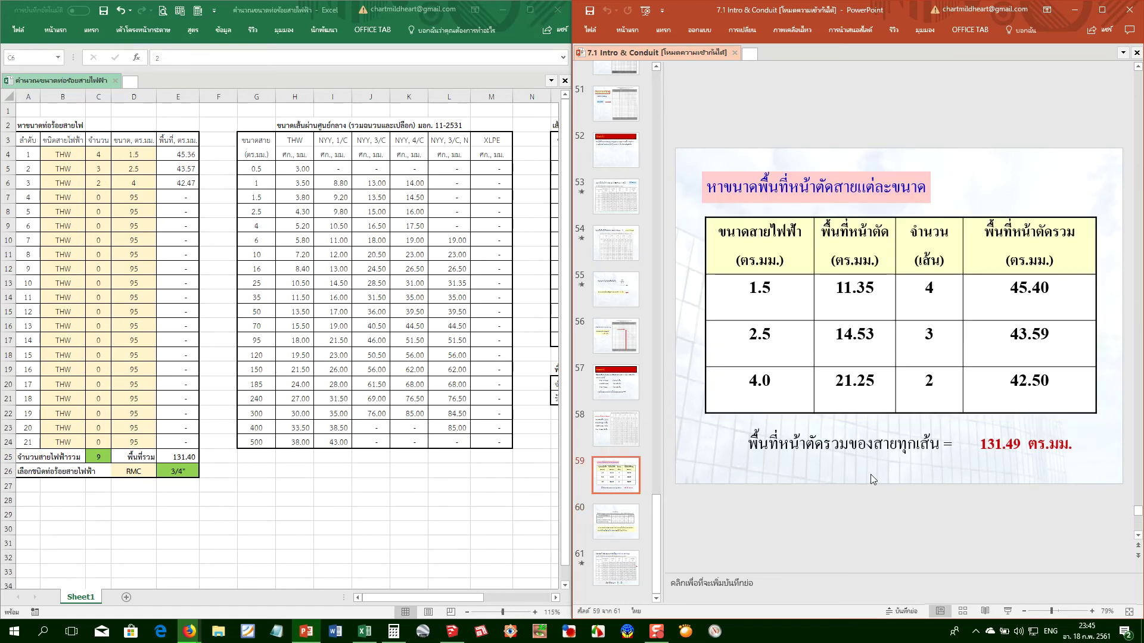
scroll(870, 473, up, 1)
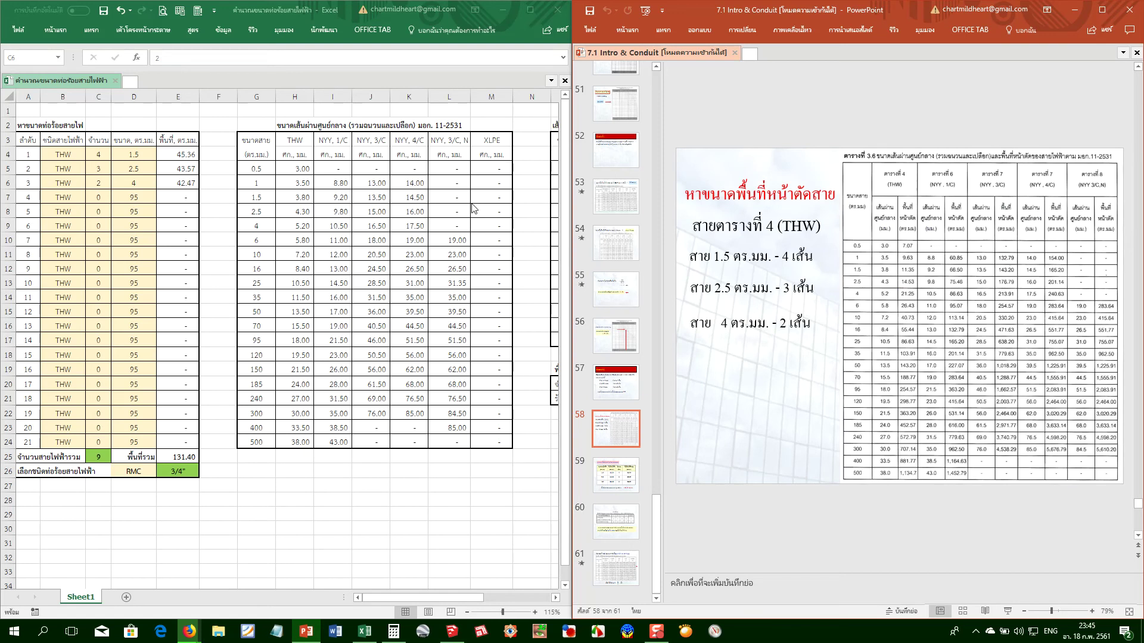
click(493, 214)
drag(277, 164, 458, 438)
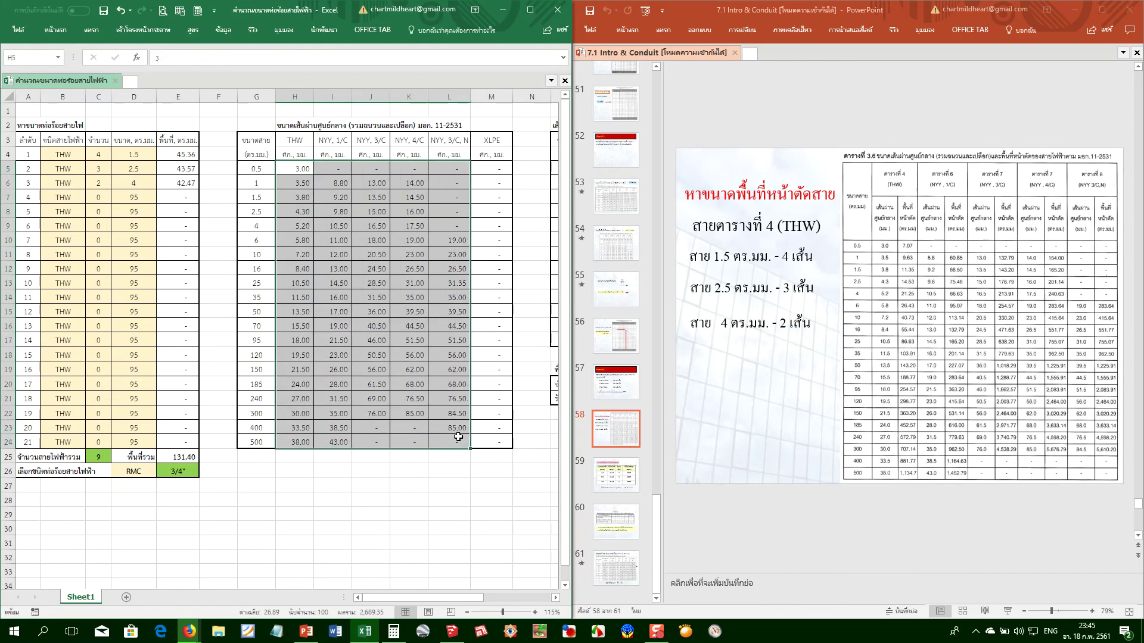
click(298, 182)
click(292, 168)
drag(349, 217, 498, 439)
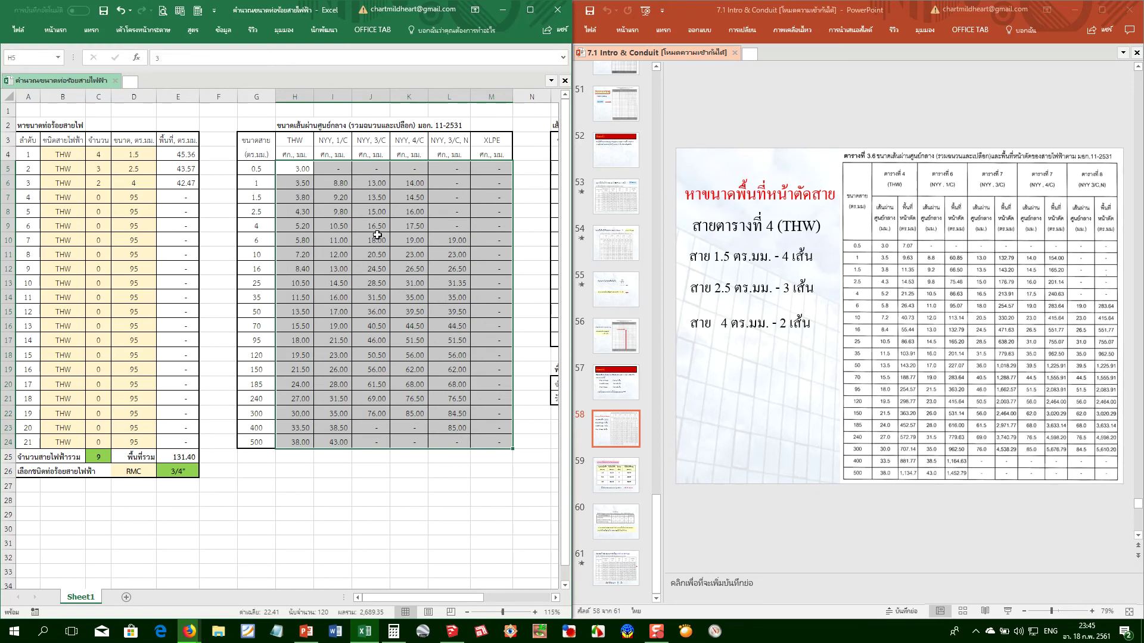
click(311, 210)
drag(256, 169, 442, 438)
click(256, 169)
drag(256, 169, 492, 441)
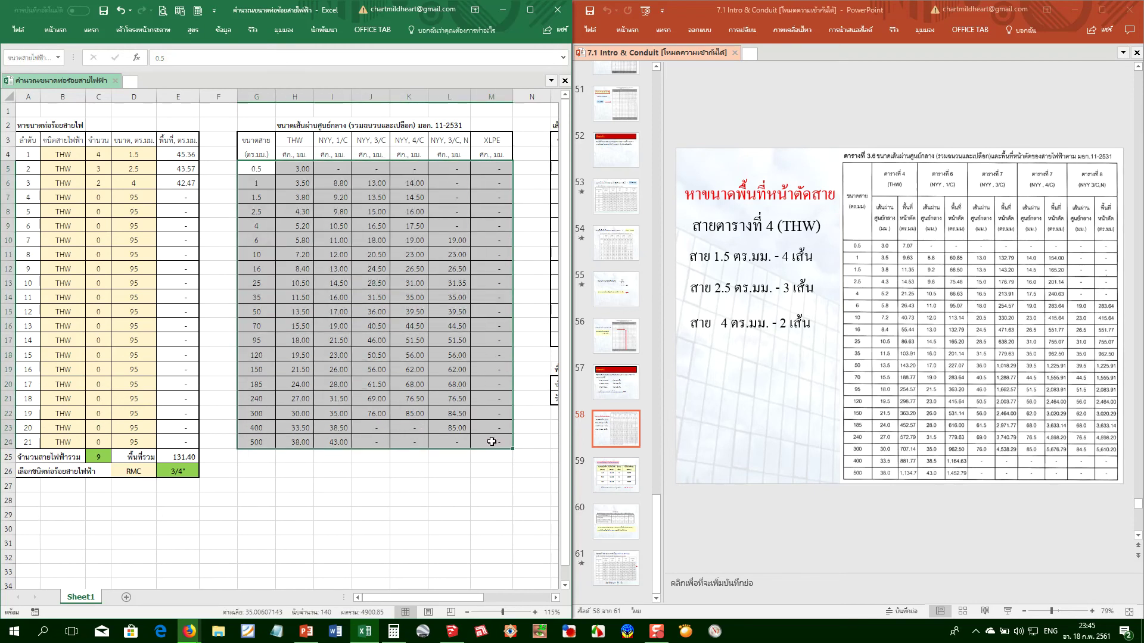
click(367, 253)
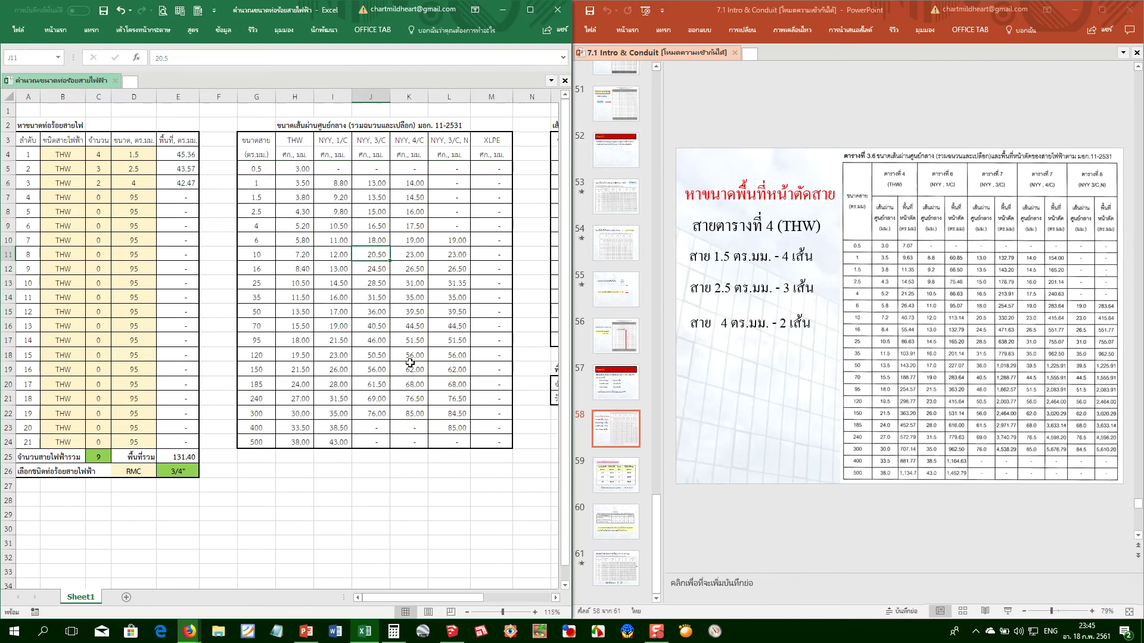
Enter cable counts of 5 in C7 and 2 in C8
click(98, 197)
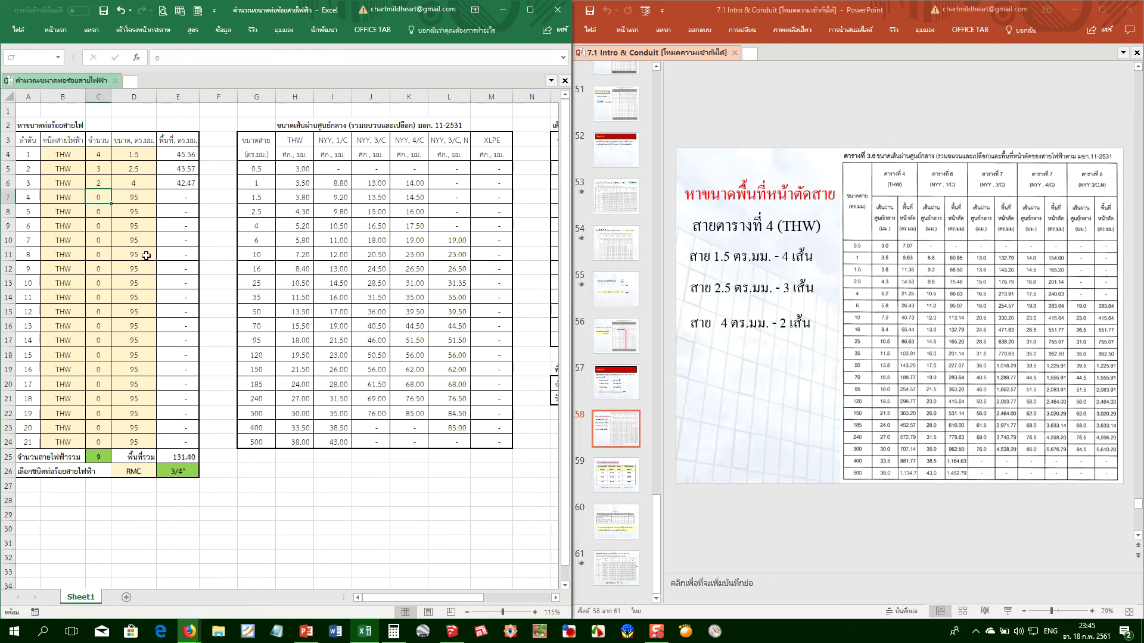
text(5)
key(Return)
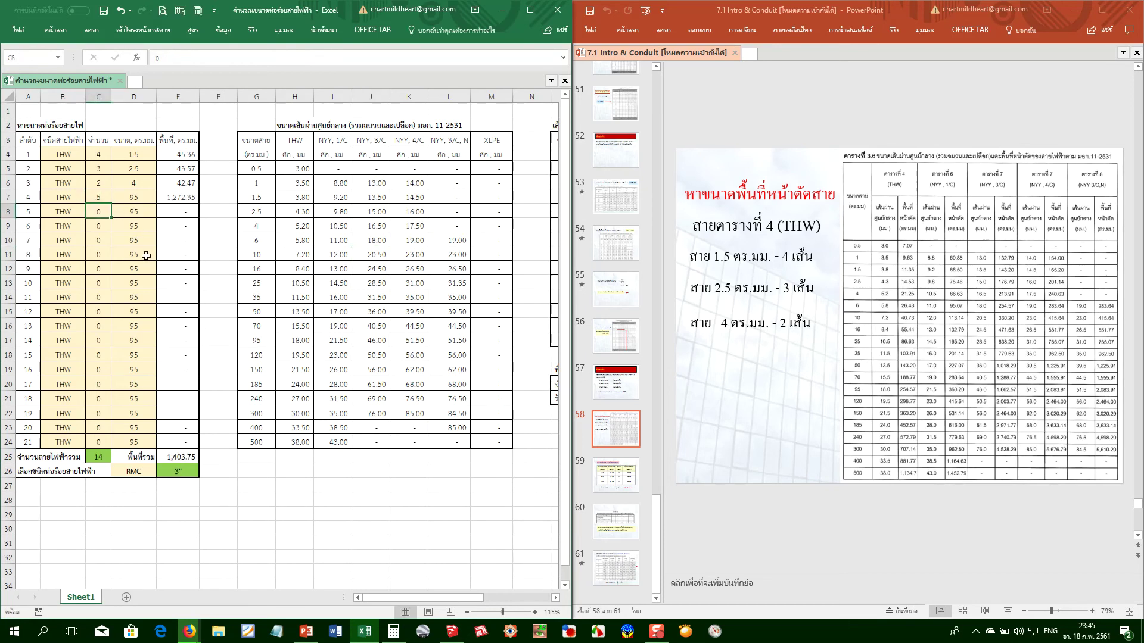
text(10)
key(Return)
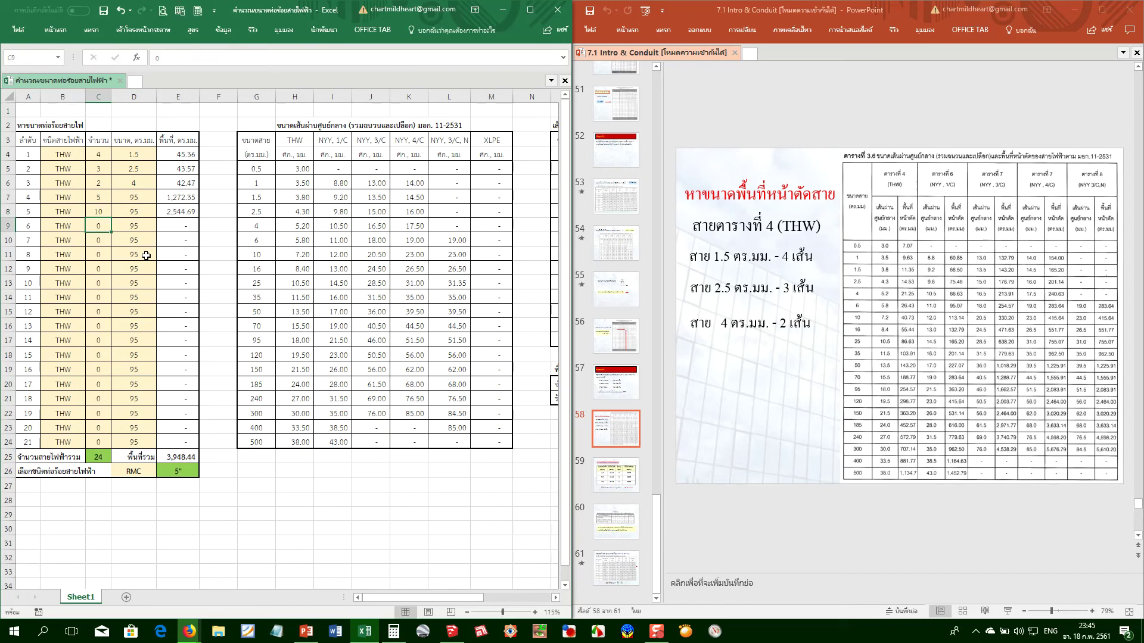
key(Up)
text(2)
key(Return)
Set the cable sizes to 6 in D8 and 2.5 in D7, totalling 256.85 sq.mm
click(138, 214)
click(161, 212)
scroll(155, 239, up, 4)
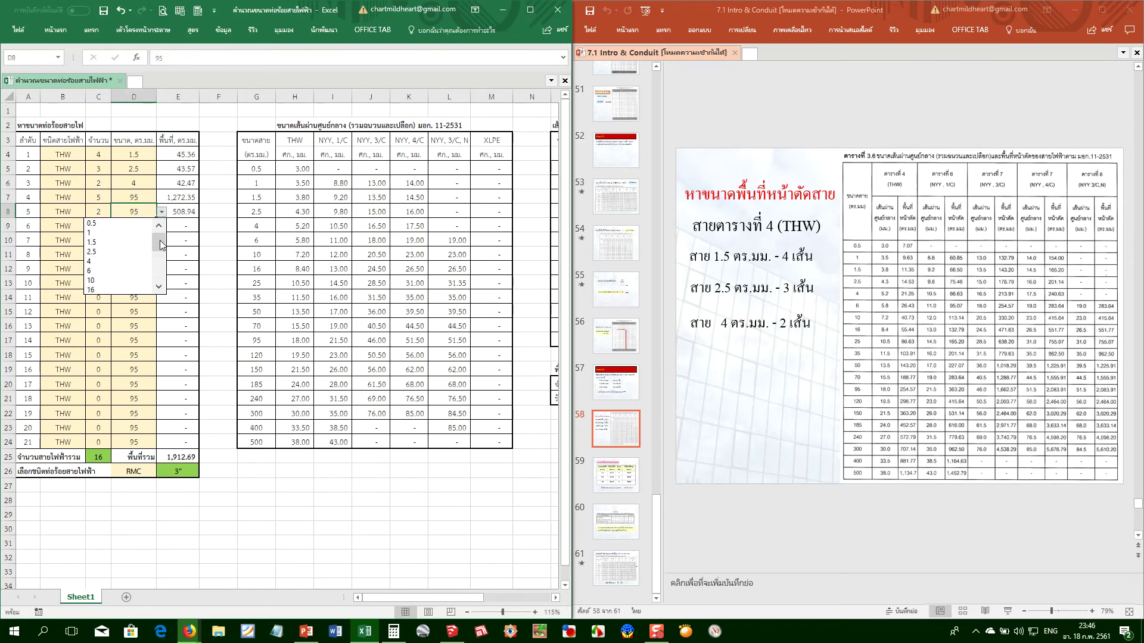
click(128, 271)
click(143, 199)
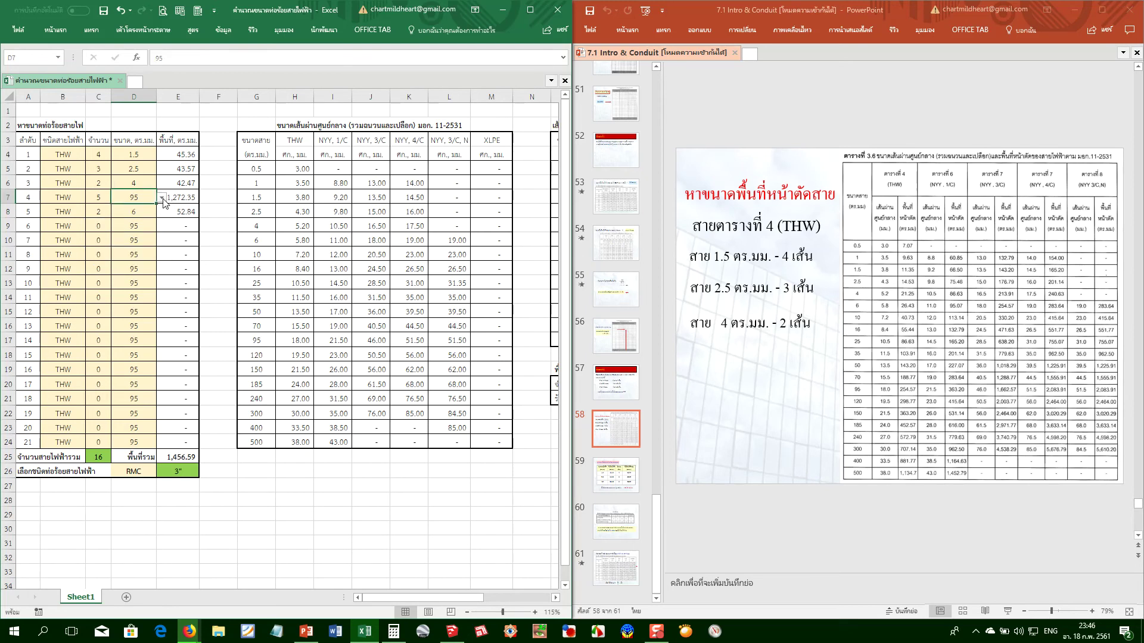
click(161, 197)
scroll(161, 262, up, 4)
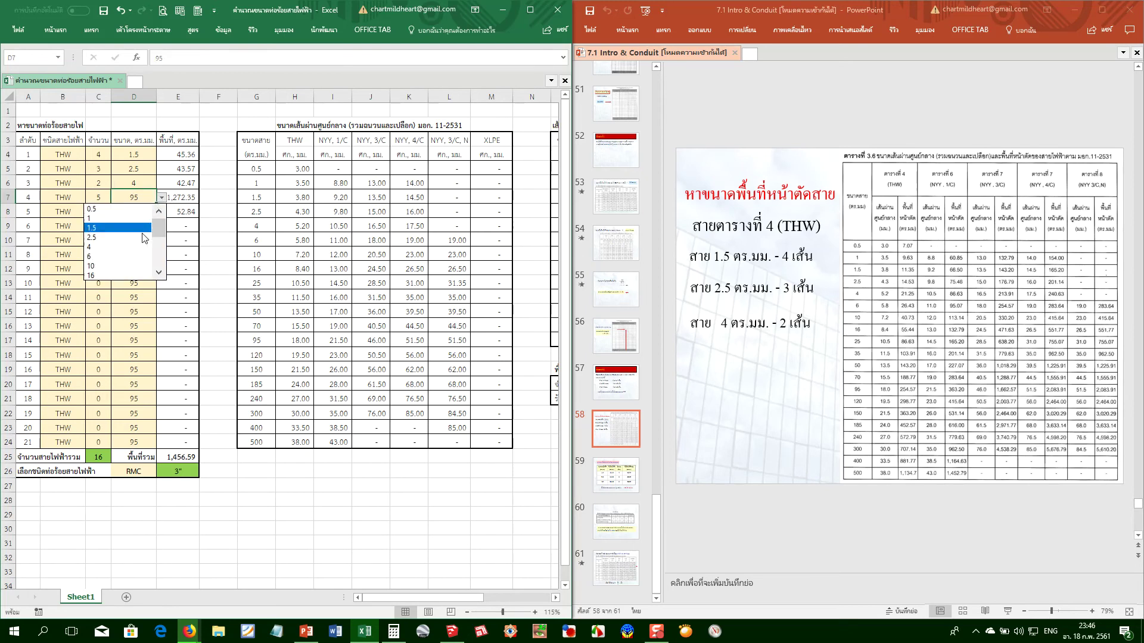
click(139, 238)
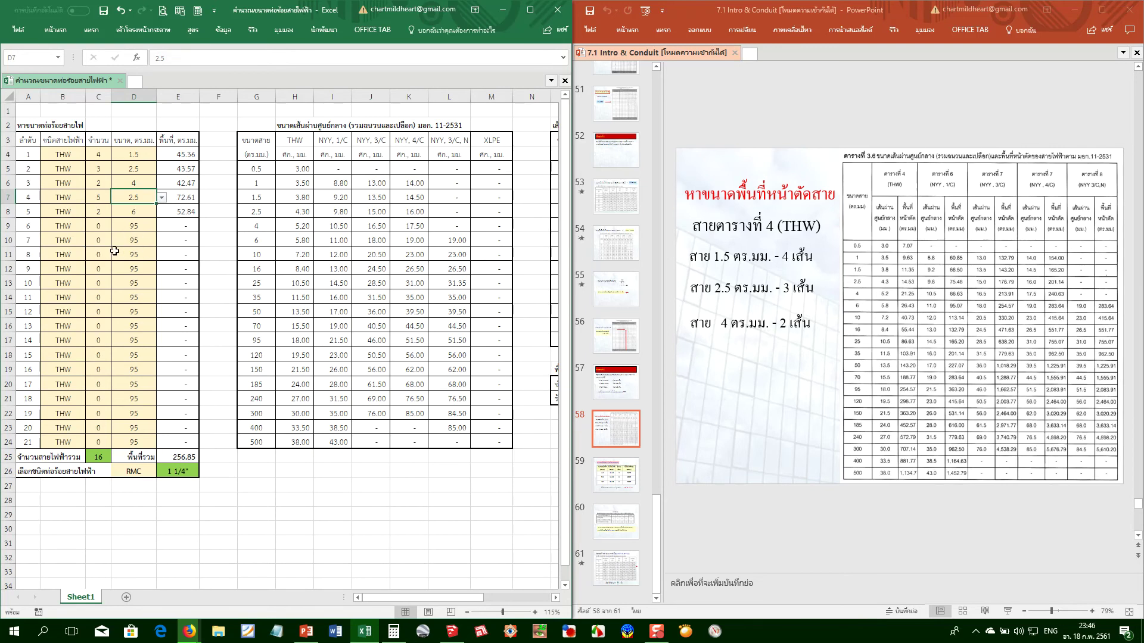
click(71, 239)
click(91, 240)
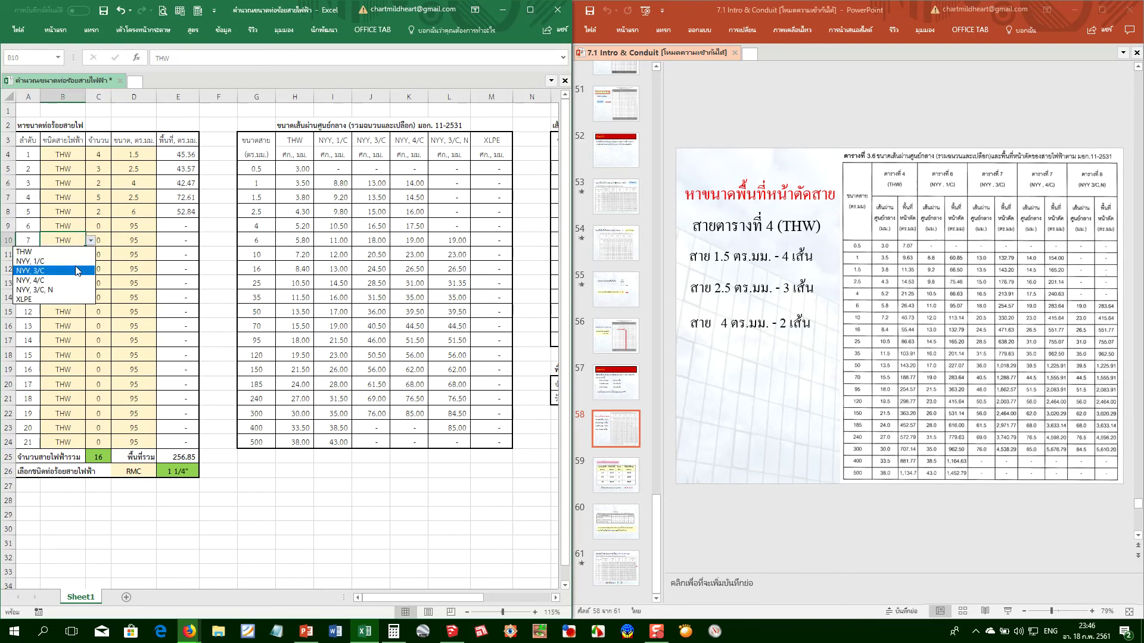
Set row 10 to 3 NYY, 3/C cables of size 10
click(76, 271)
click(108, 241)
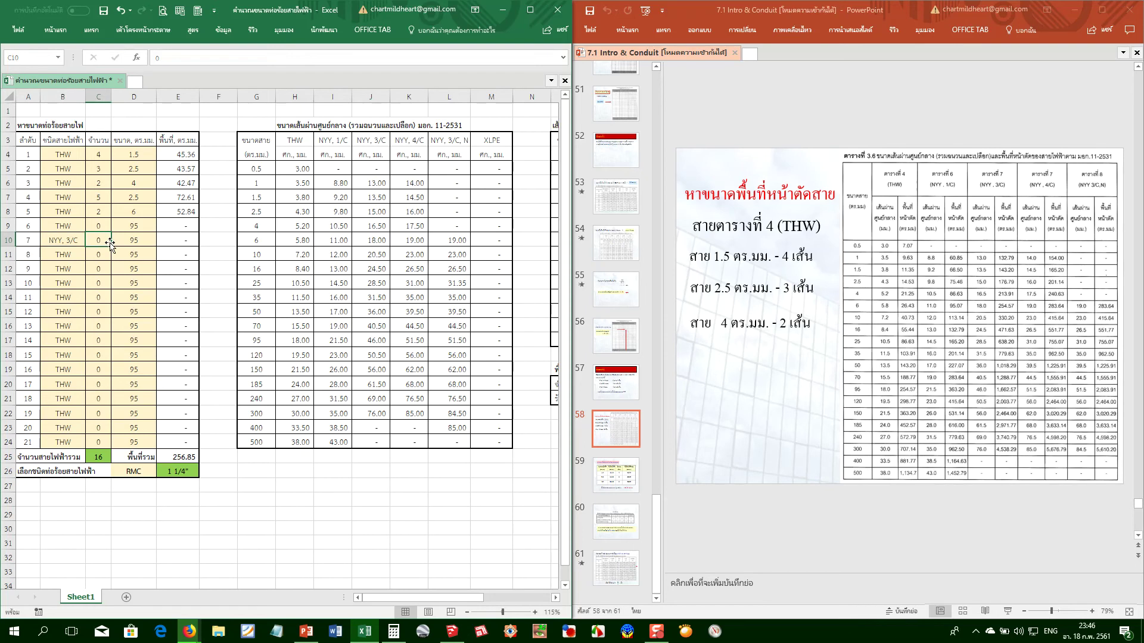
text(3)
key(Return)
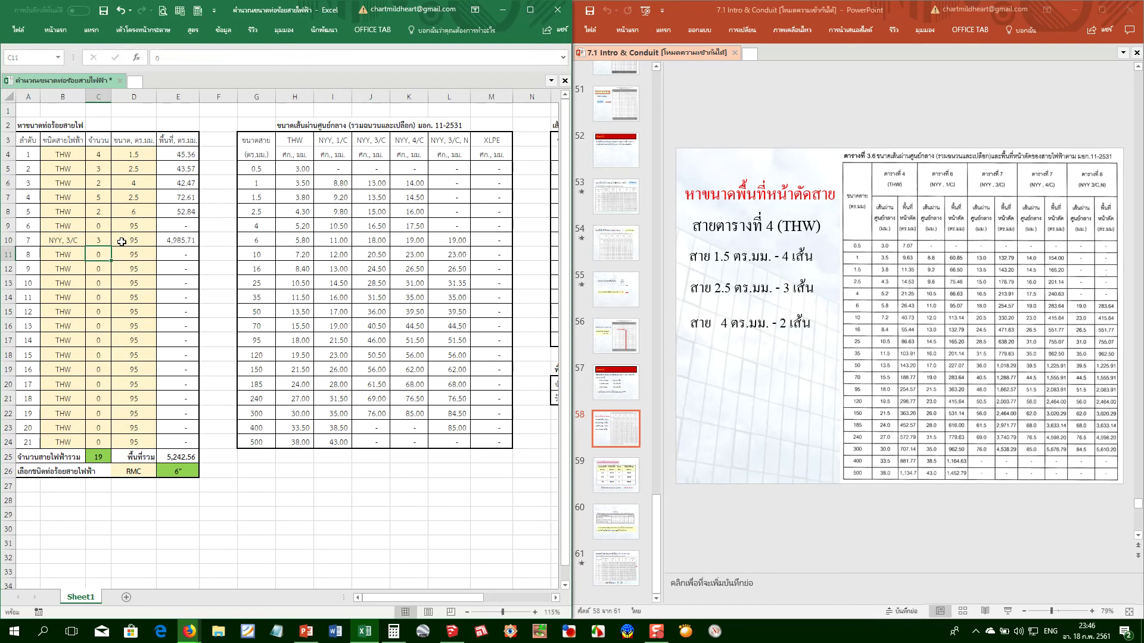
click(125, 241)
click(162, 240)
click(160, 276)
click(132, 271)
Set row 11 to 1 NYY, 1/C cable of size 1
click(143, 270)
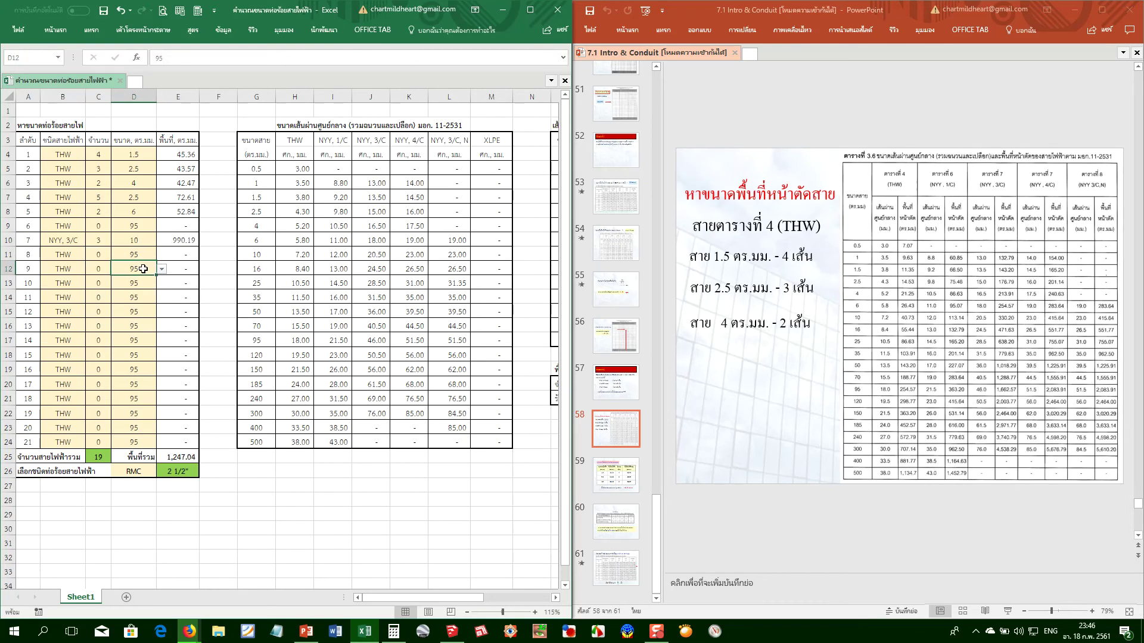
click(127, 287)
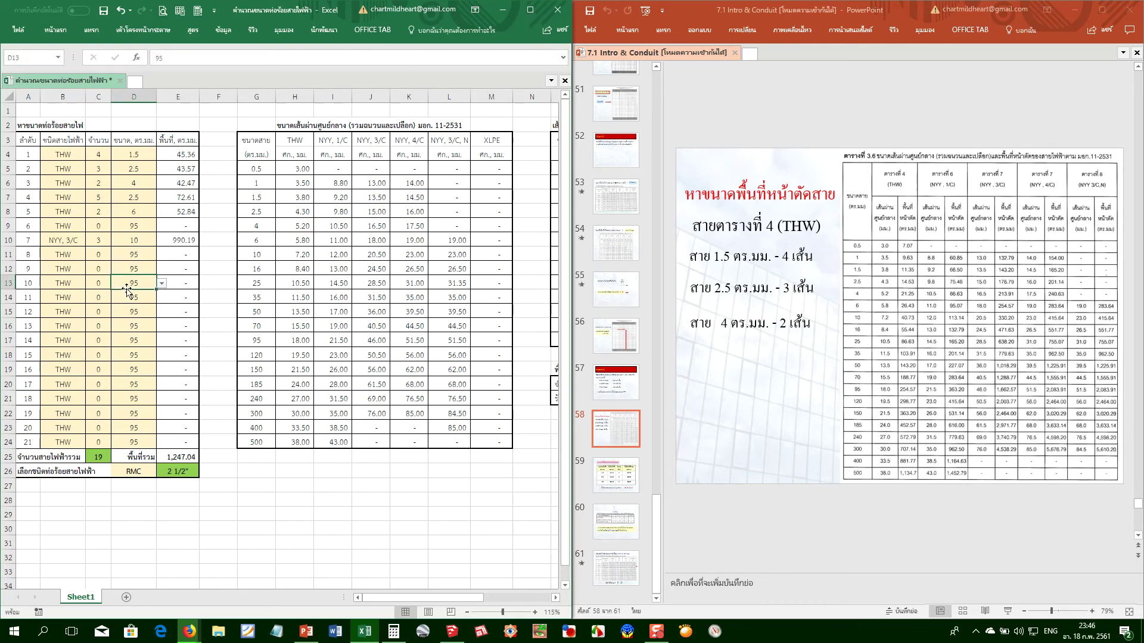
click(81, 256)
click(91, 256)
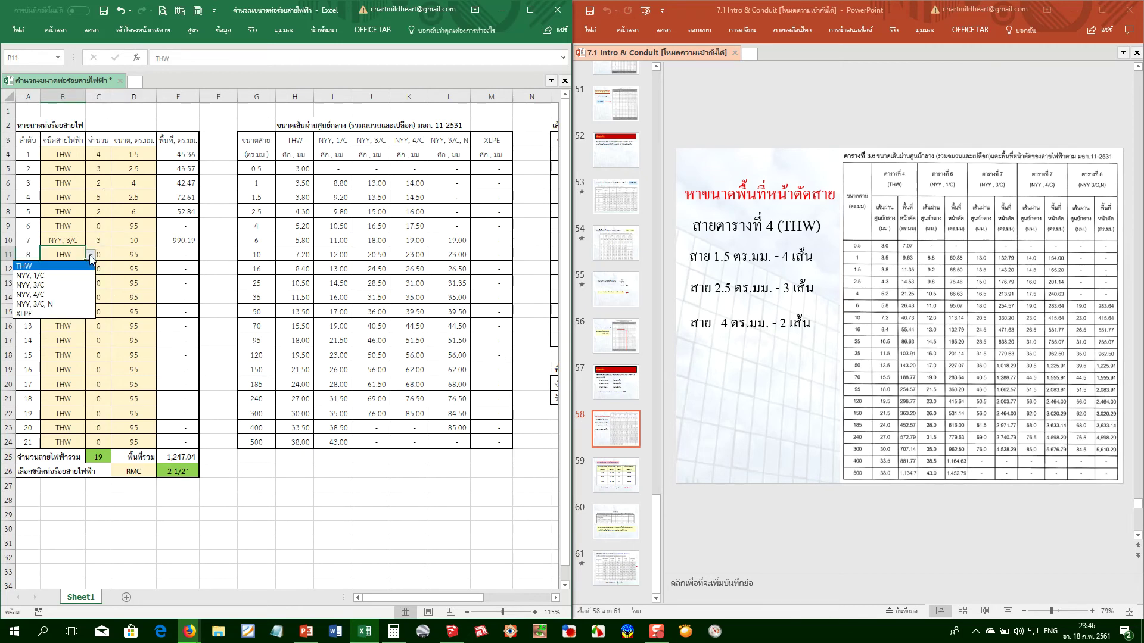
click(64, 276)
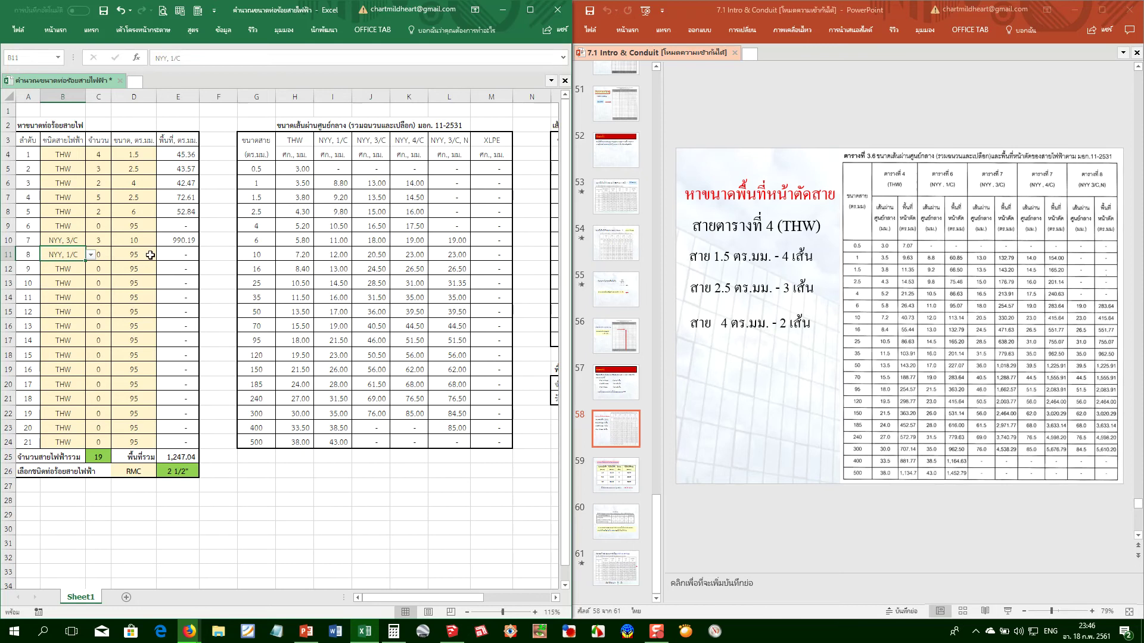
click(150, 255)
click(161, 254)
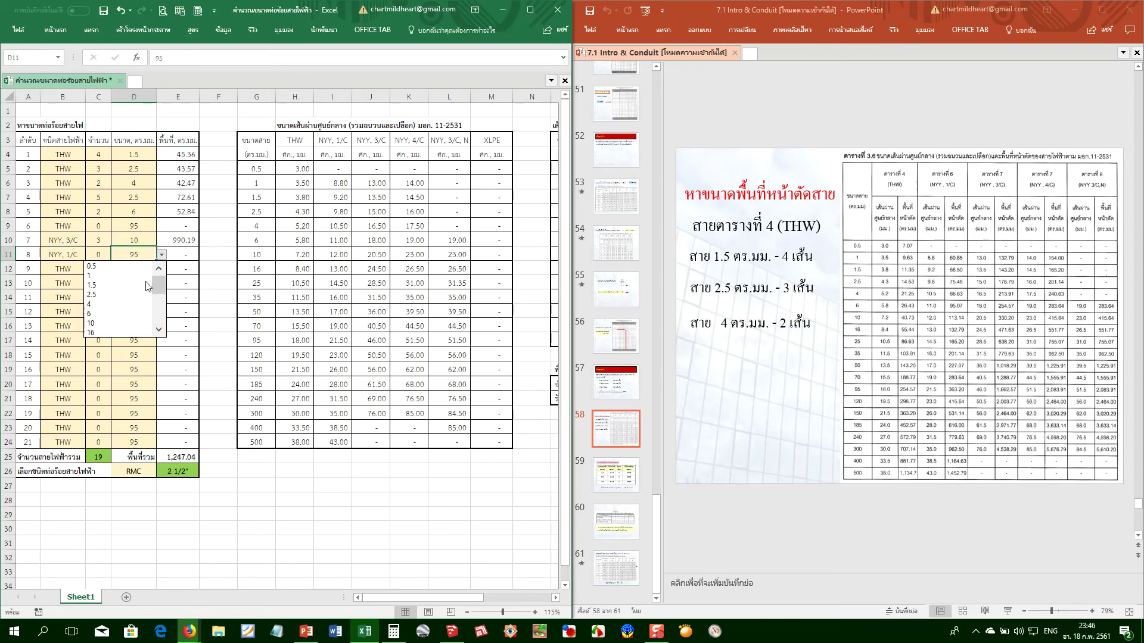
click(143, 276)
click(102, 258)
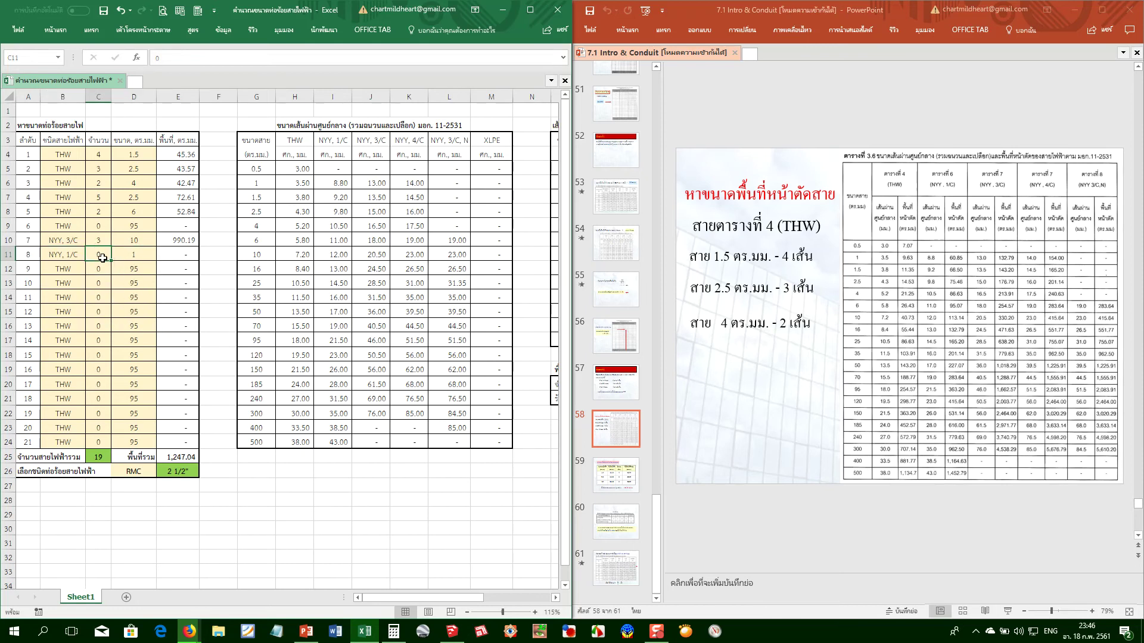
text(1)
key(Return)
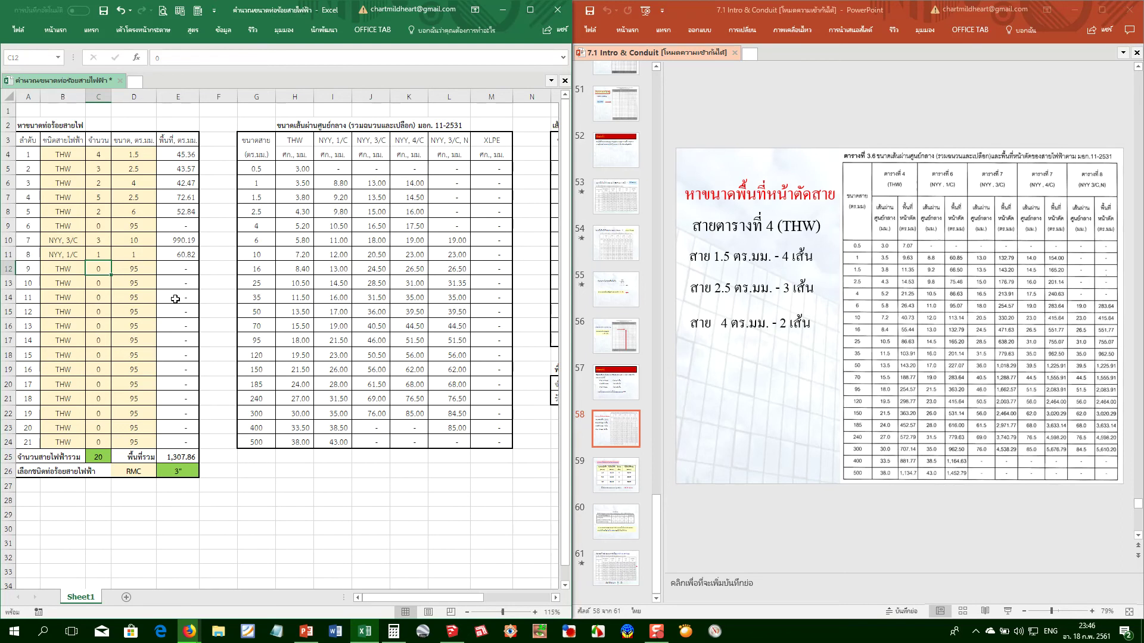
Set row 12 to 3 NYY, 3/C, N cables
click(70, 270)
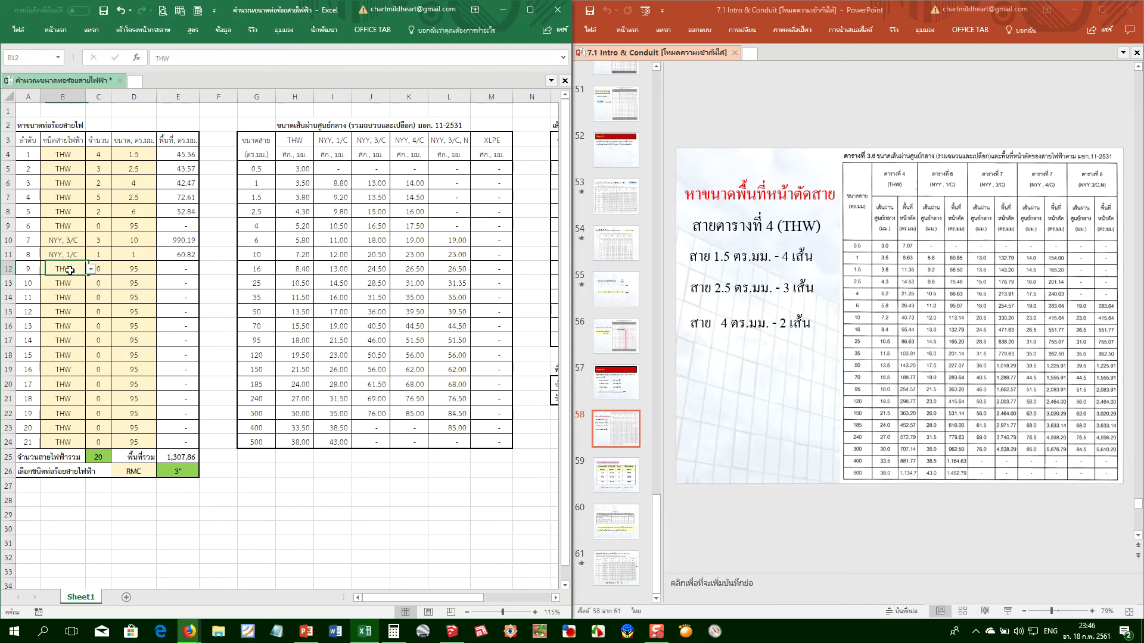
click(91, 269)
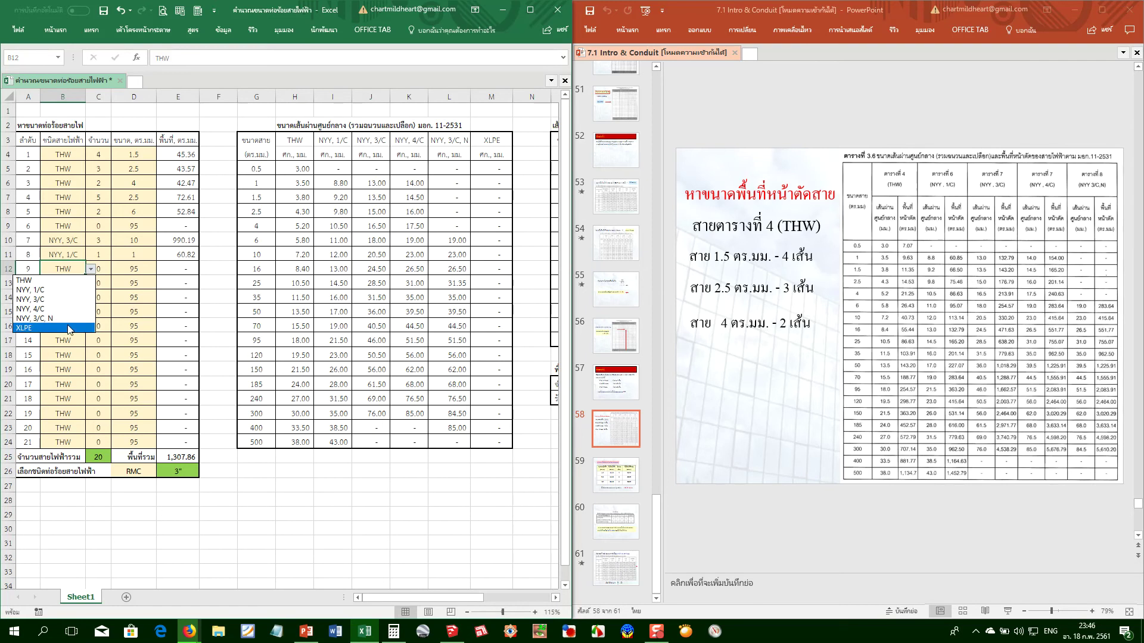
click(67, 320)
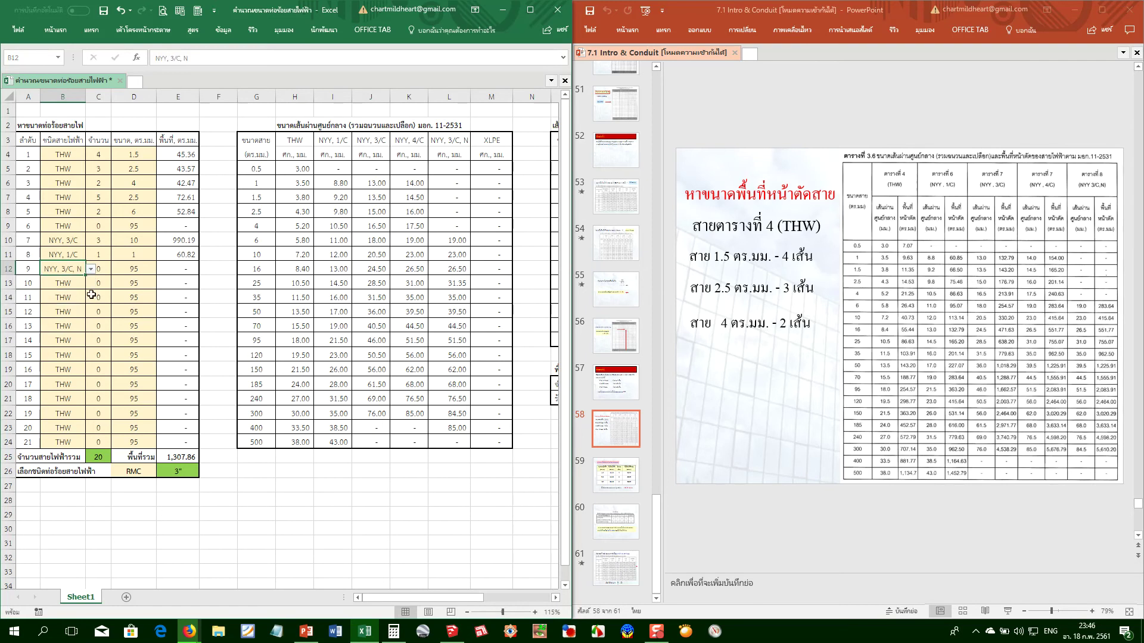
click(109, 275)
text(3)
key(Return)
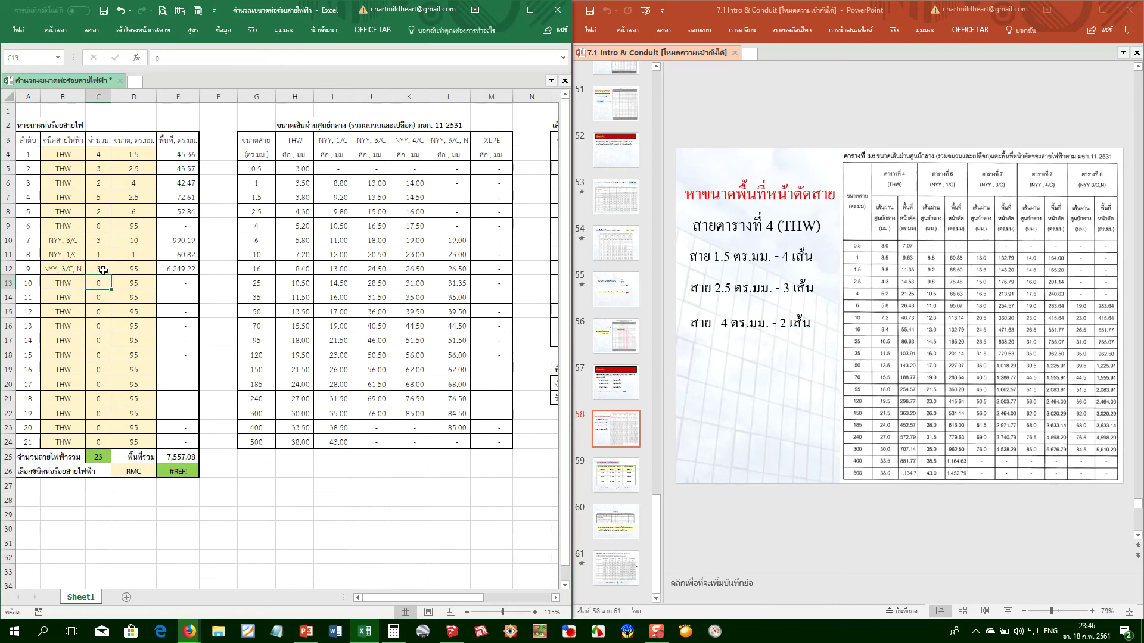
click(103, 271)
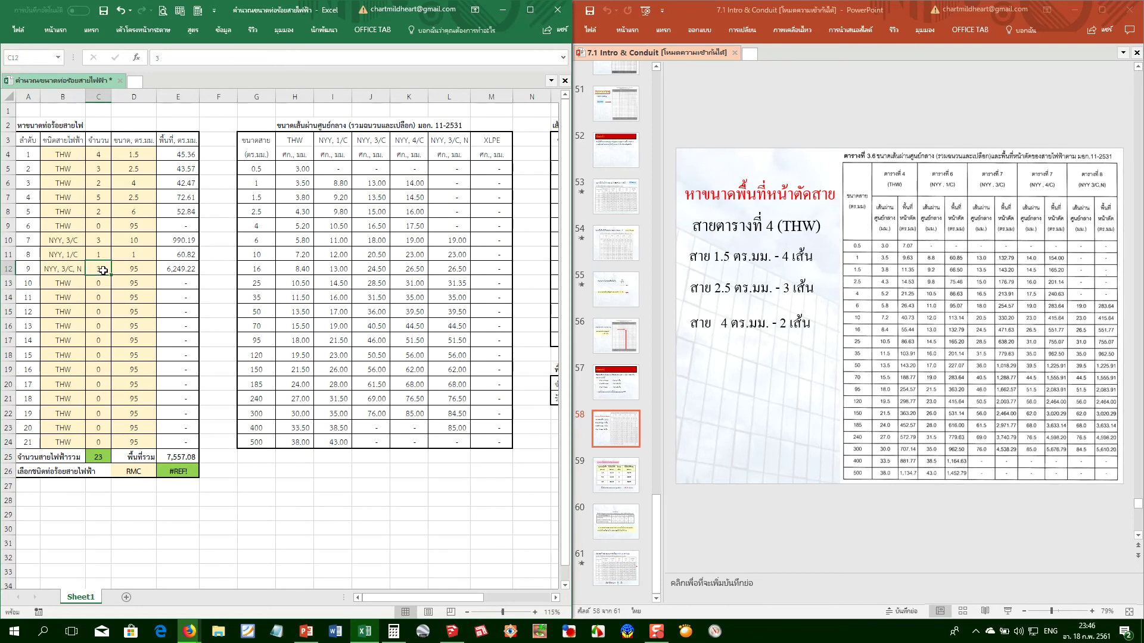
Review the E12 area formula, lookup tables, T17 and E25 total, then maximize Excel
click(182, 271)
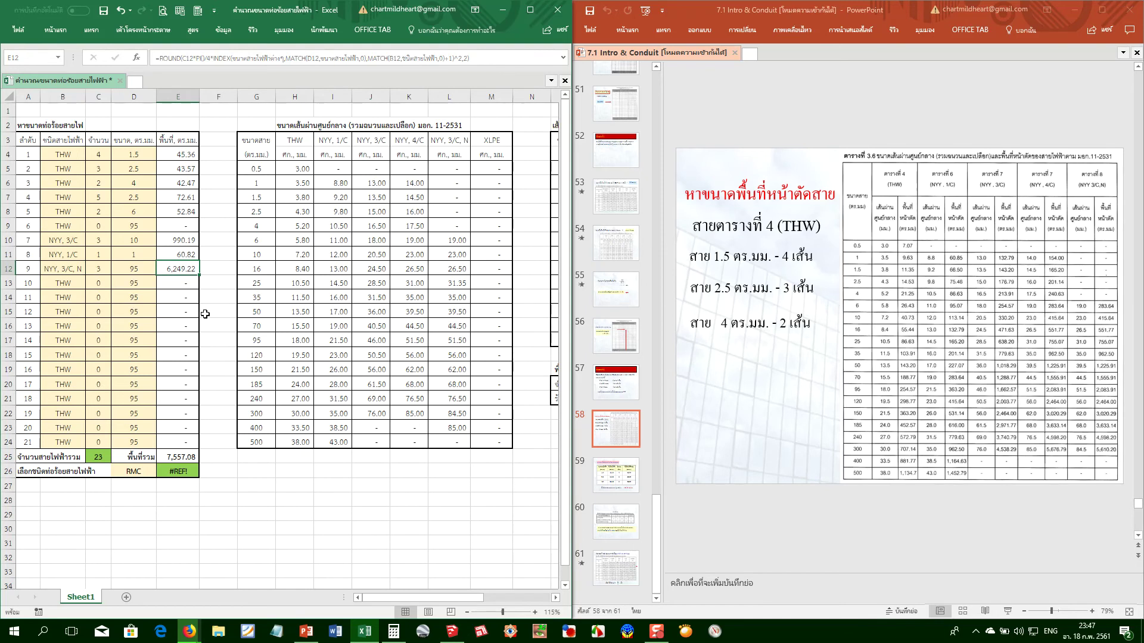
click(255, 278)
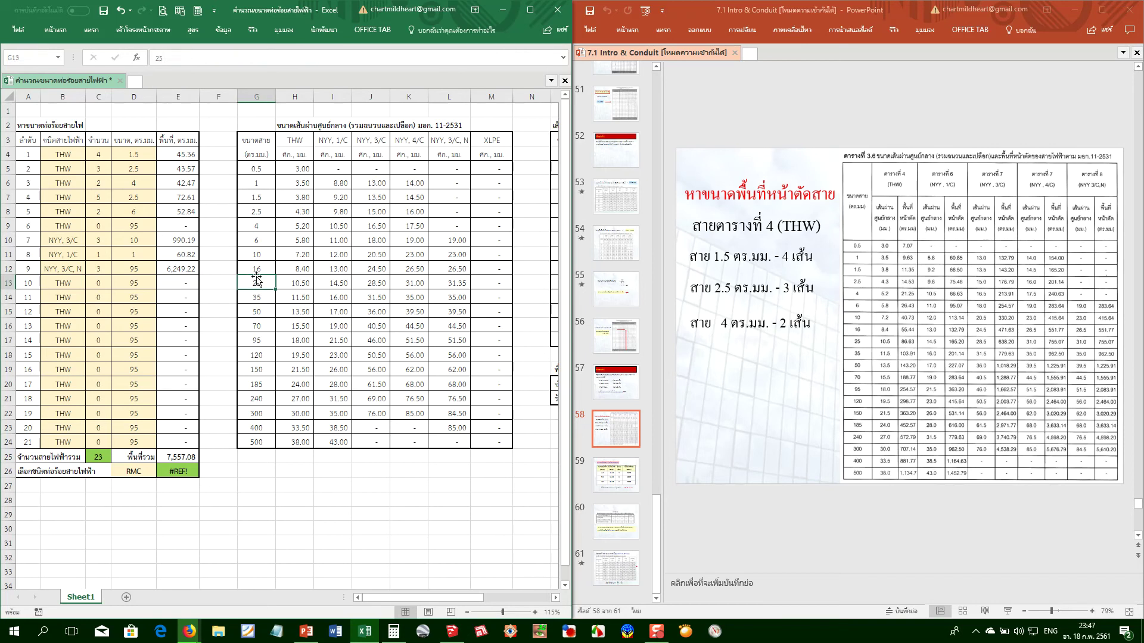
key(Right)
key(Right)
key(Right)
key(Right)
key(Right)
key(Right)
key(Right)
key(Right)
key(Right)
key(Right)
key(Right)
key(Right)
key(Right)
key(Right)
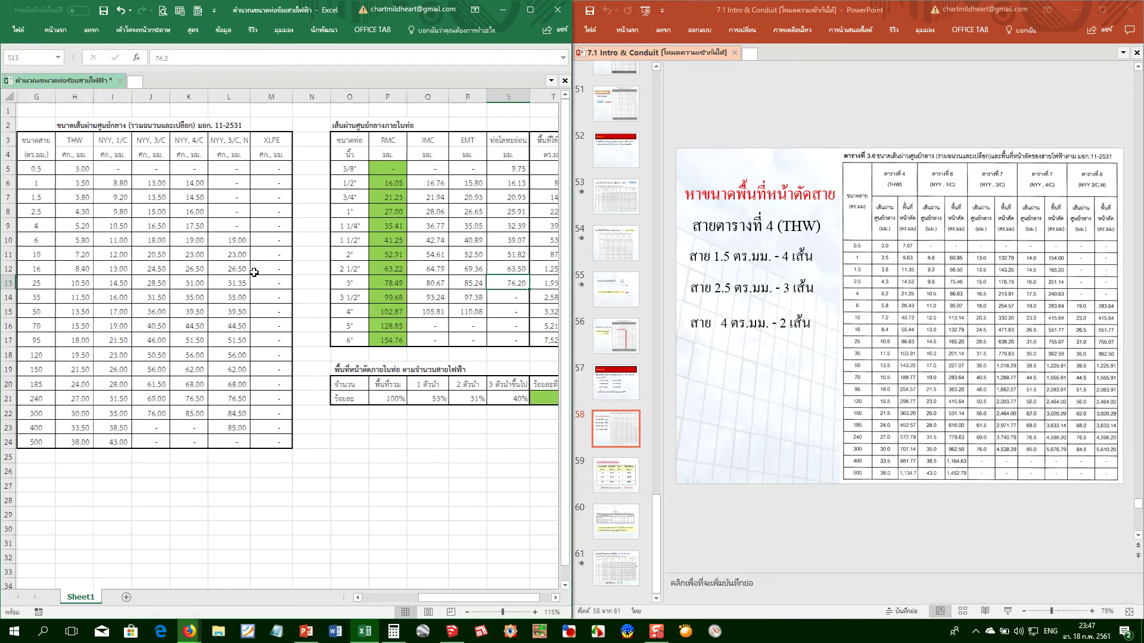
click(490, 338)
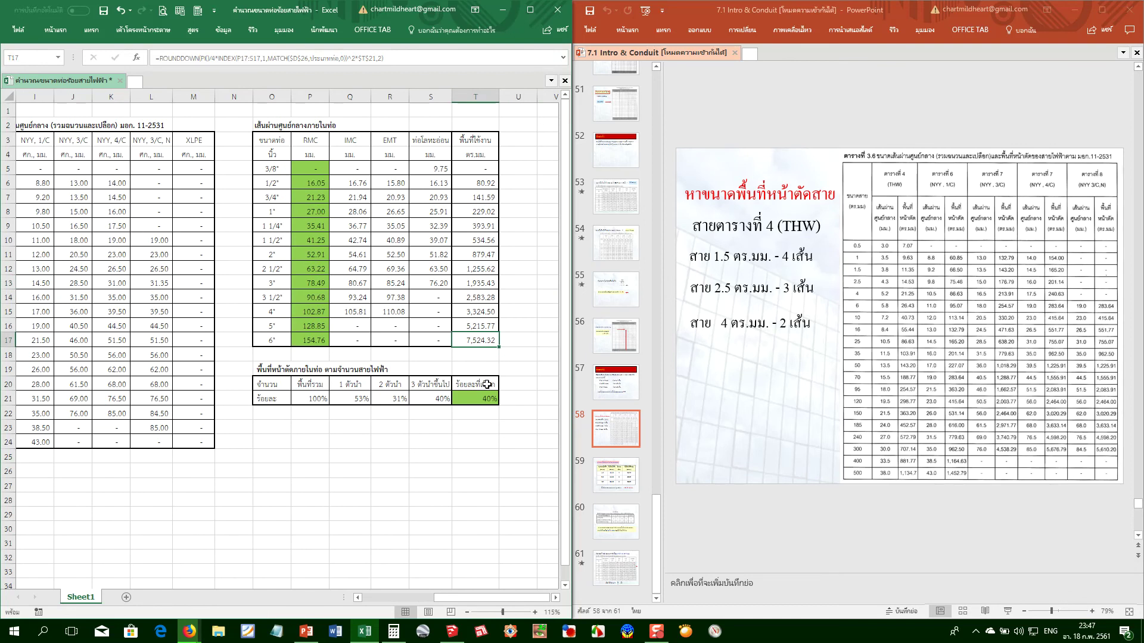
key(Left)
key(Right)
key(Down)
key(Down)
key(Down)
key(Down)
key(Left)
key(Left)
key(Left)
key(Left)
key(Left)
key(Left)
key(Left)
key(Left)
key(Left)
key(Left)
key(Left)
key(Left)
key(Left)
key(Left)
key(Left)
key(Left)
key(Left)
key(Left)
key(Left)
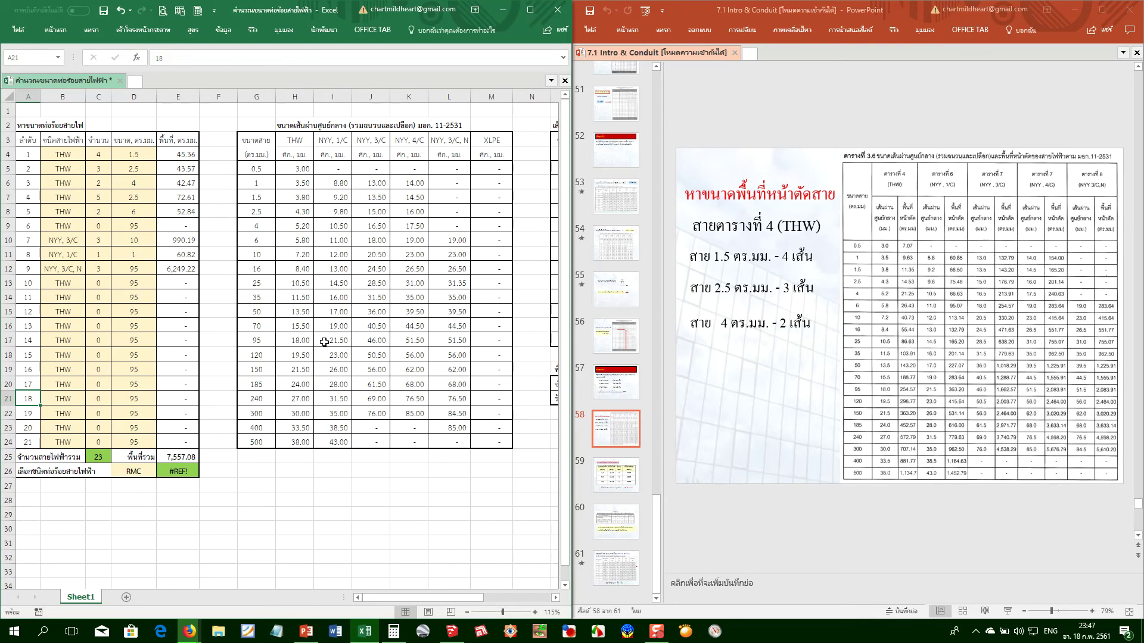
click(185, 460)
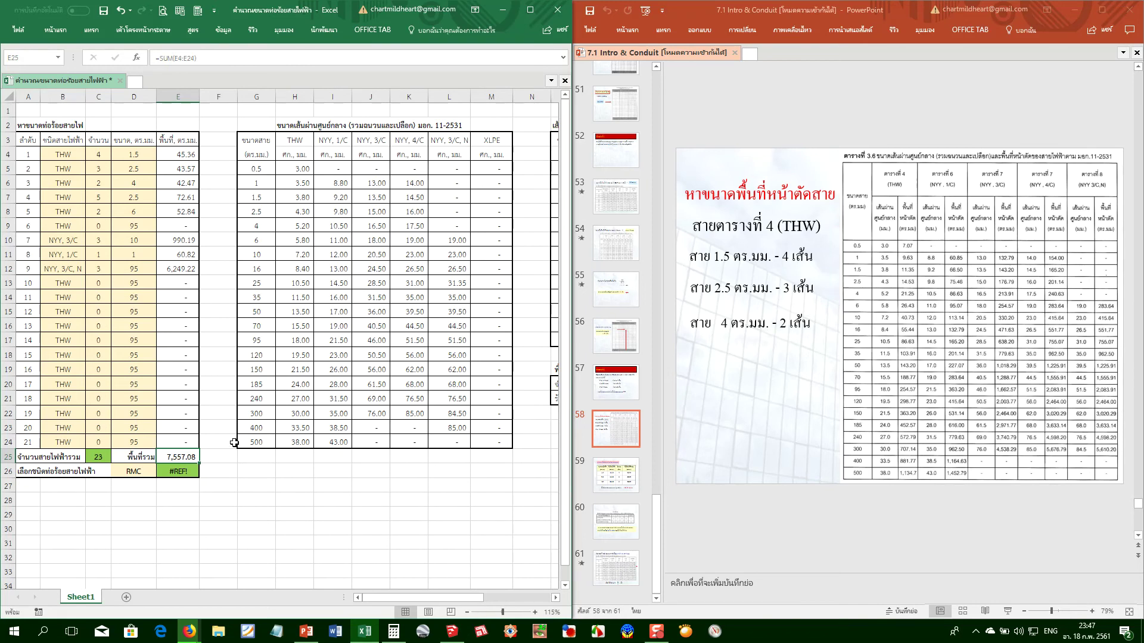
click(531, 10)
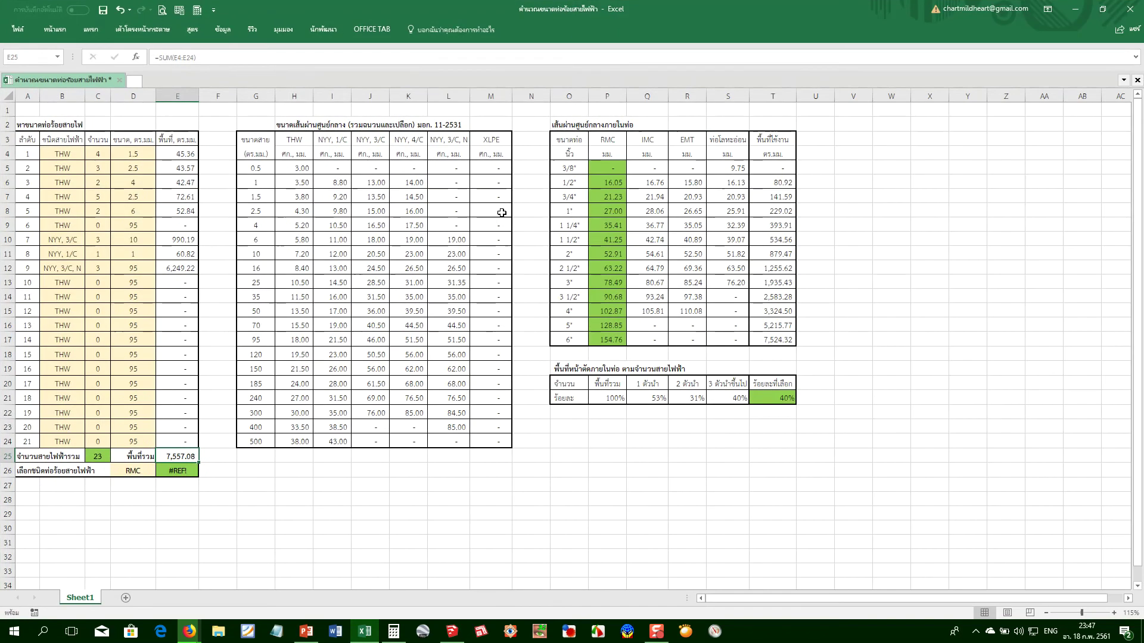
Check T17 and D12, then open E26's INDEX/MATCH conduit formula for editing
click(768, 341)
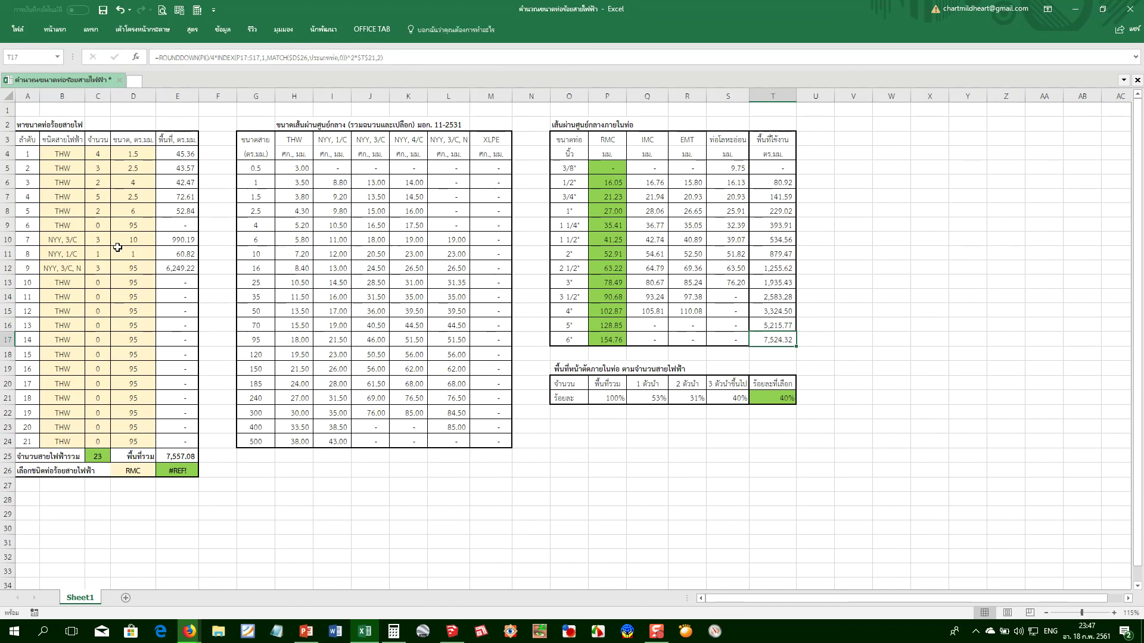
click(138, 270)
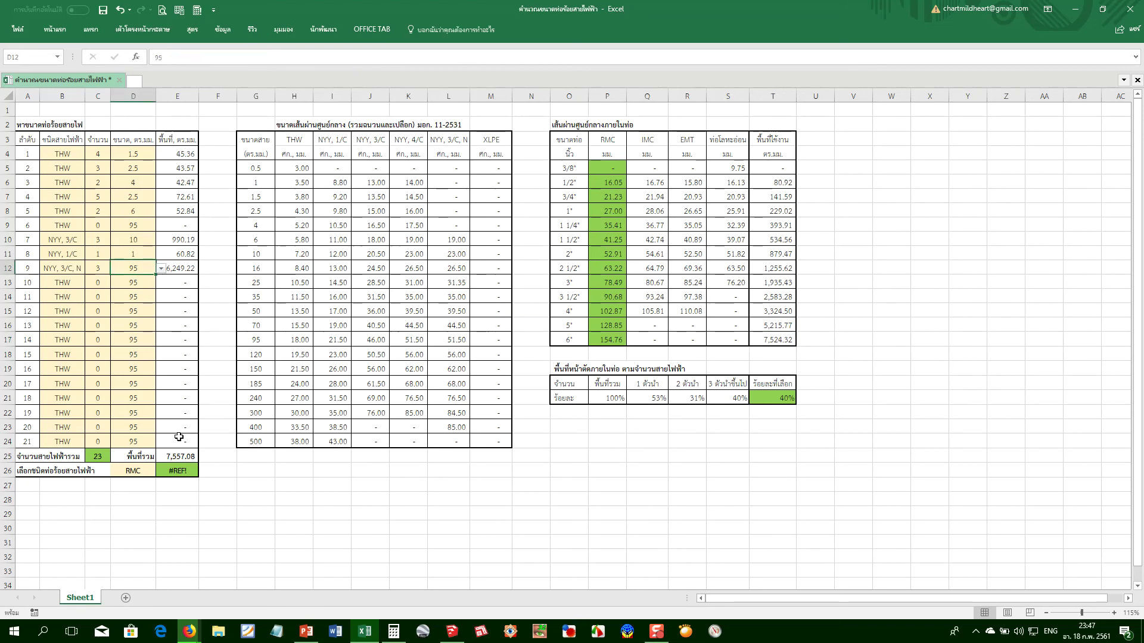
click(181, 483)
double_click(180, 471)
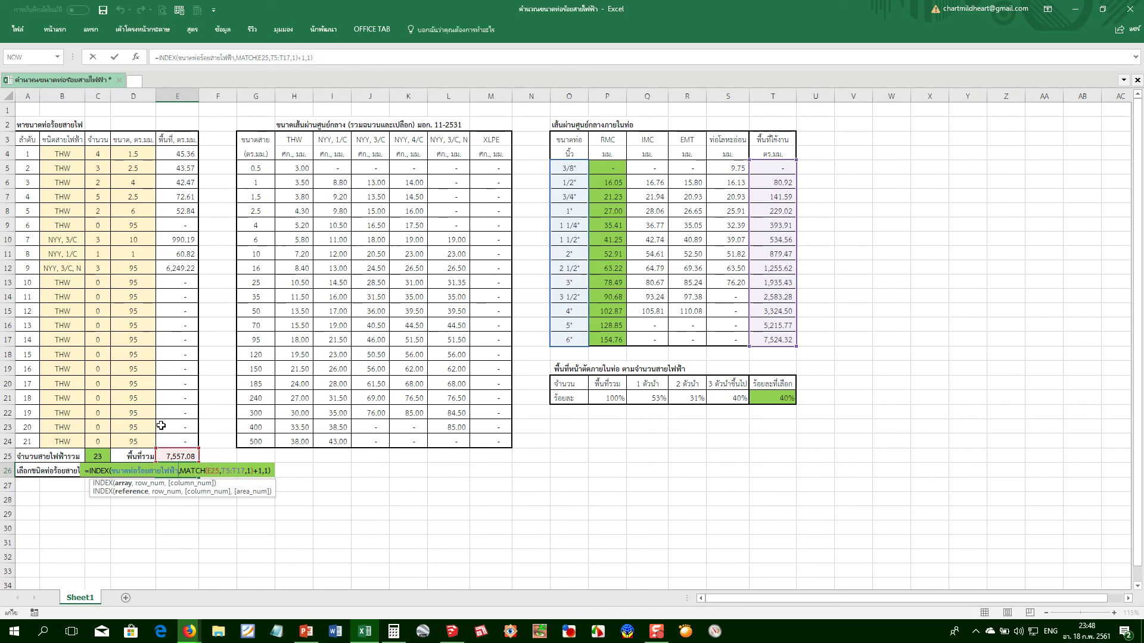
Wrap E26's formula in an outer IF(E25>T17,T17, …) test
click(91, 471)
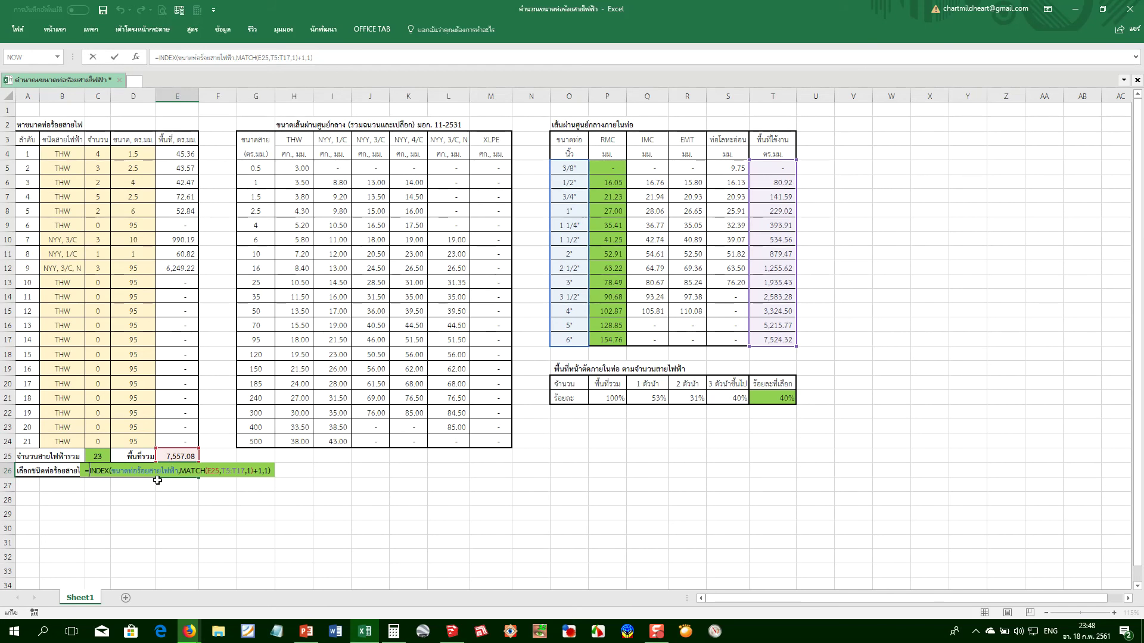
text(if()
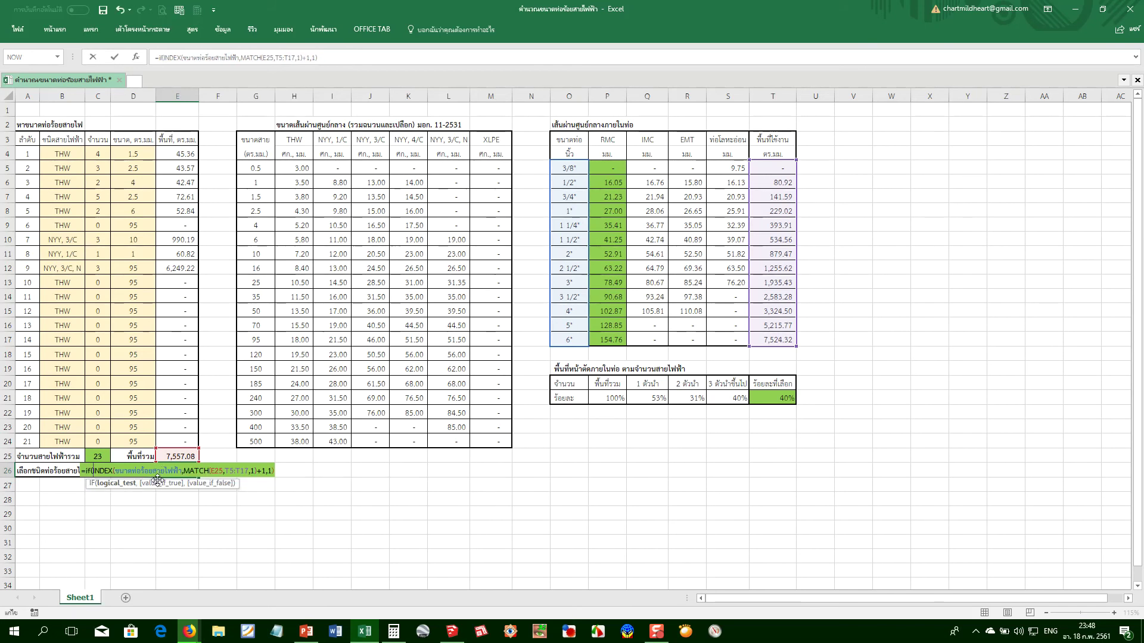
click(178, 454)
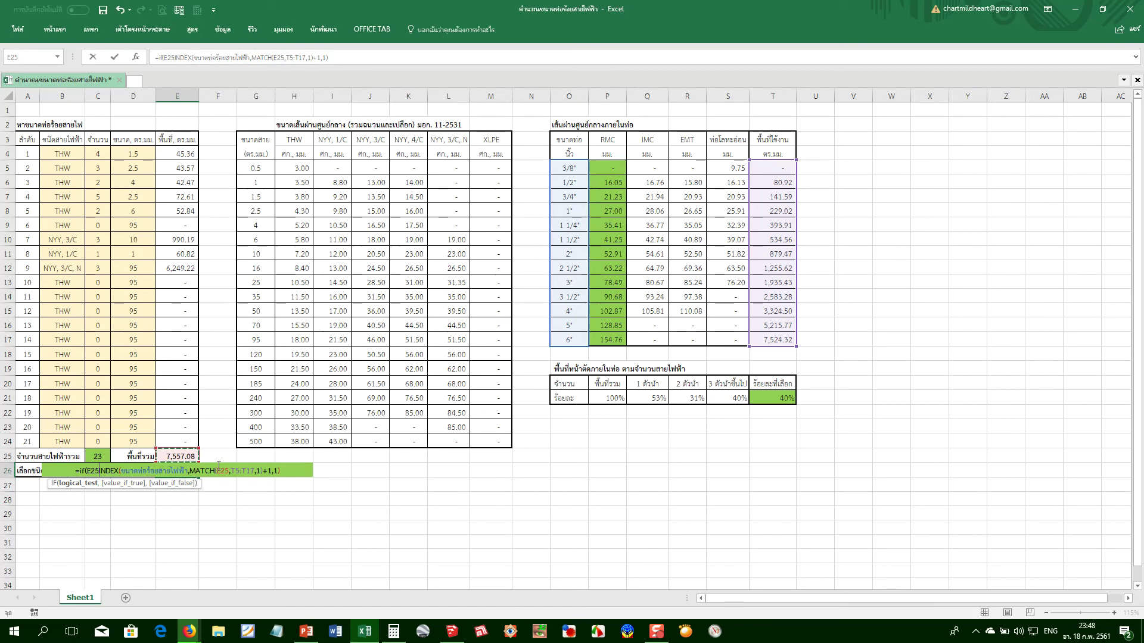
text(>)
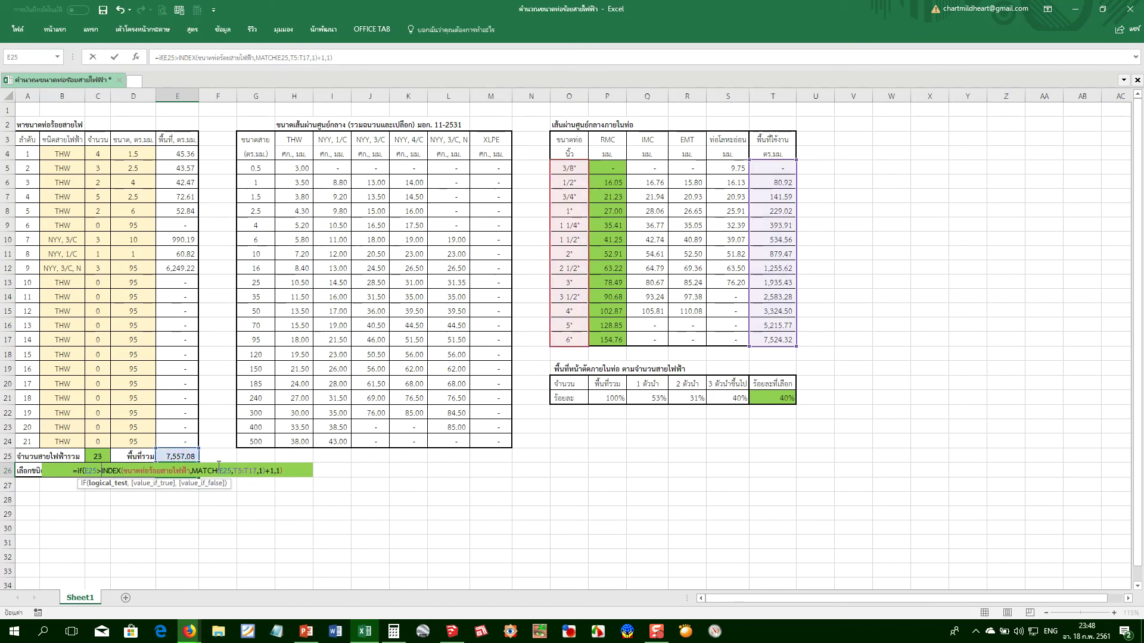
click(778, 338)
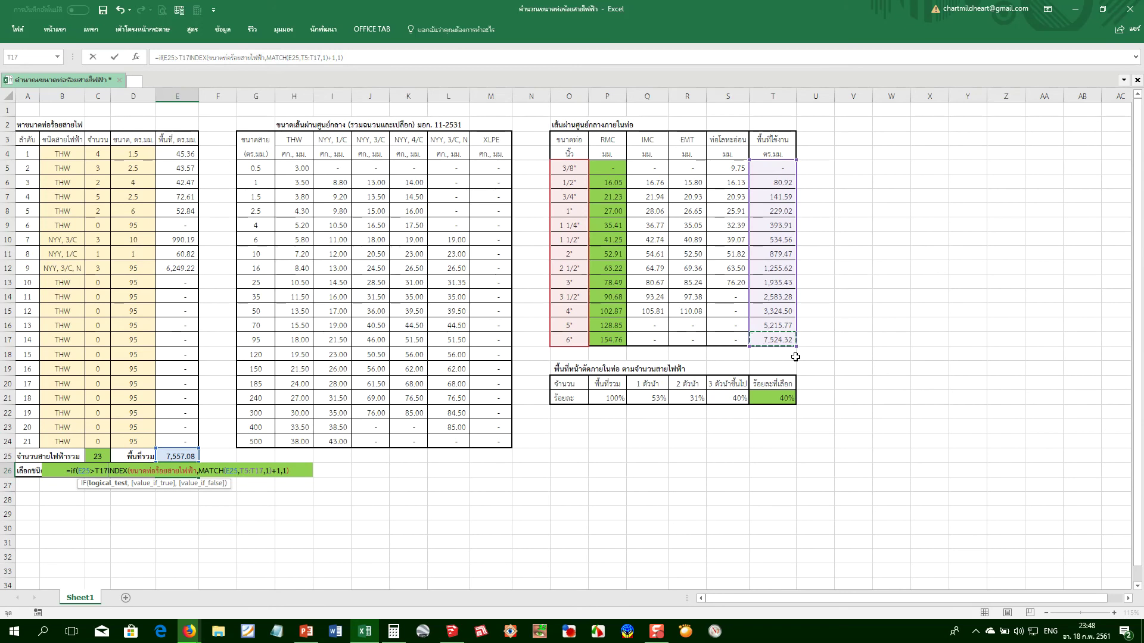
text(,)
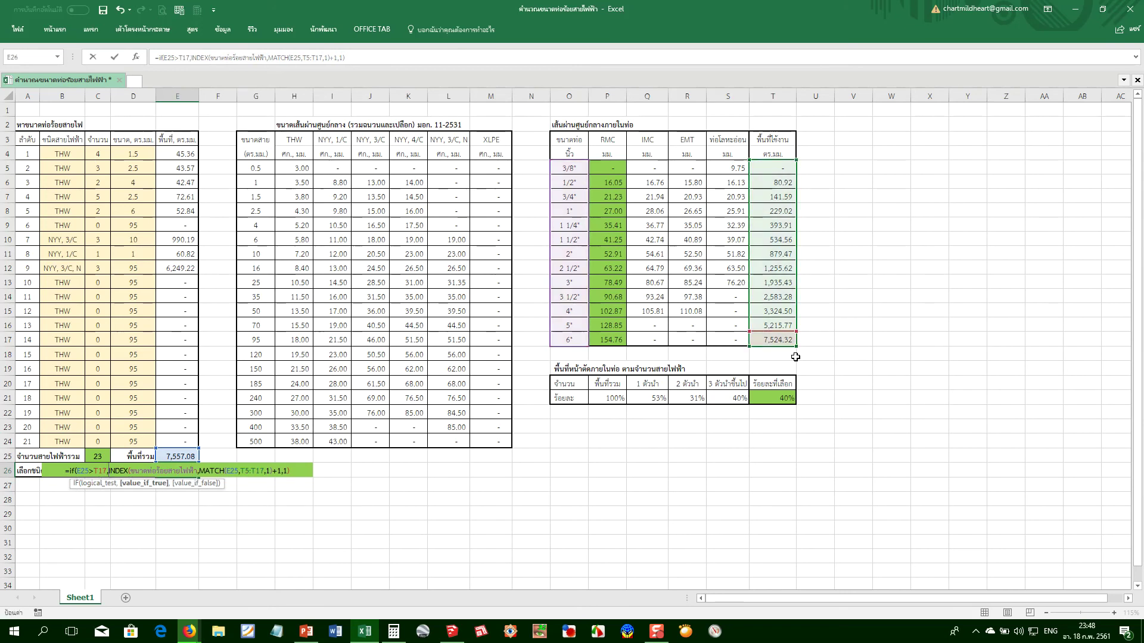
click(774, 340)
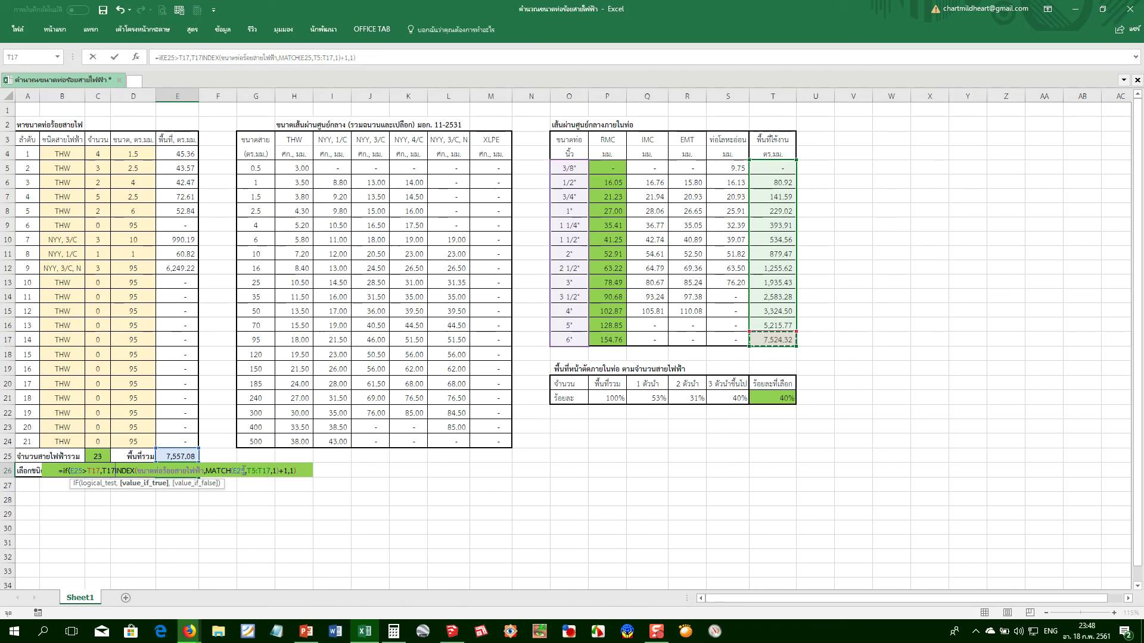
Make MATCH's lookup value IF(E25>T17,T17,E25)
click(236, 472)
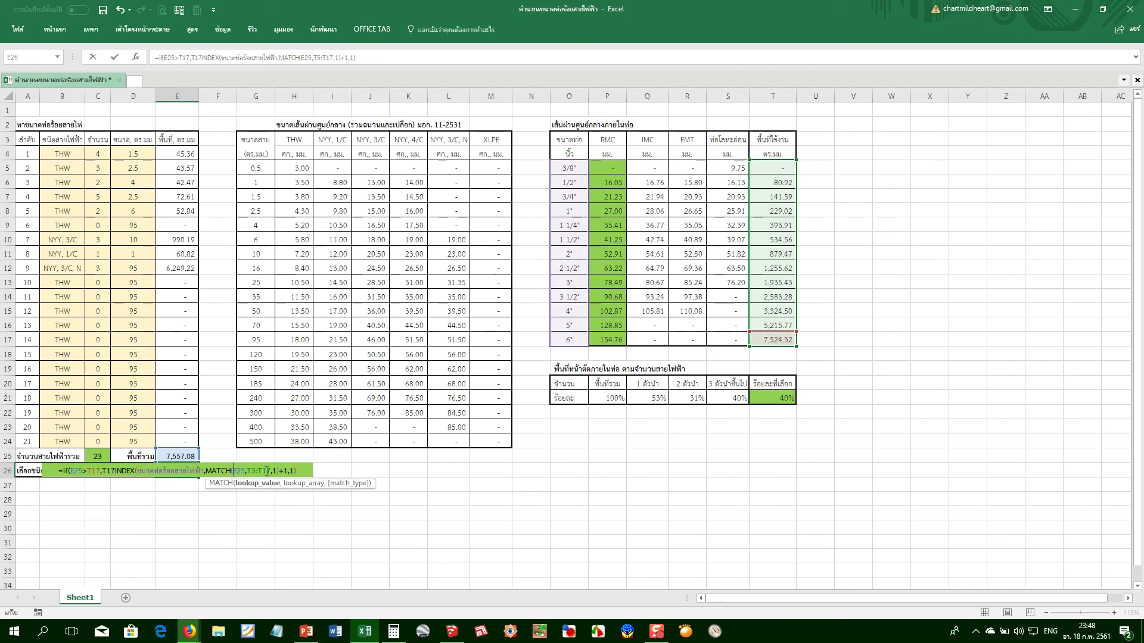
text(if()
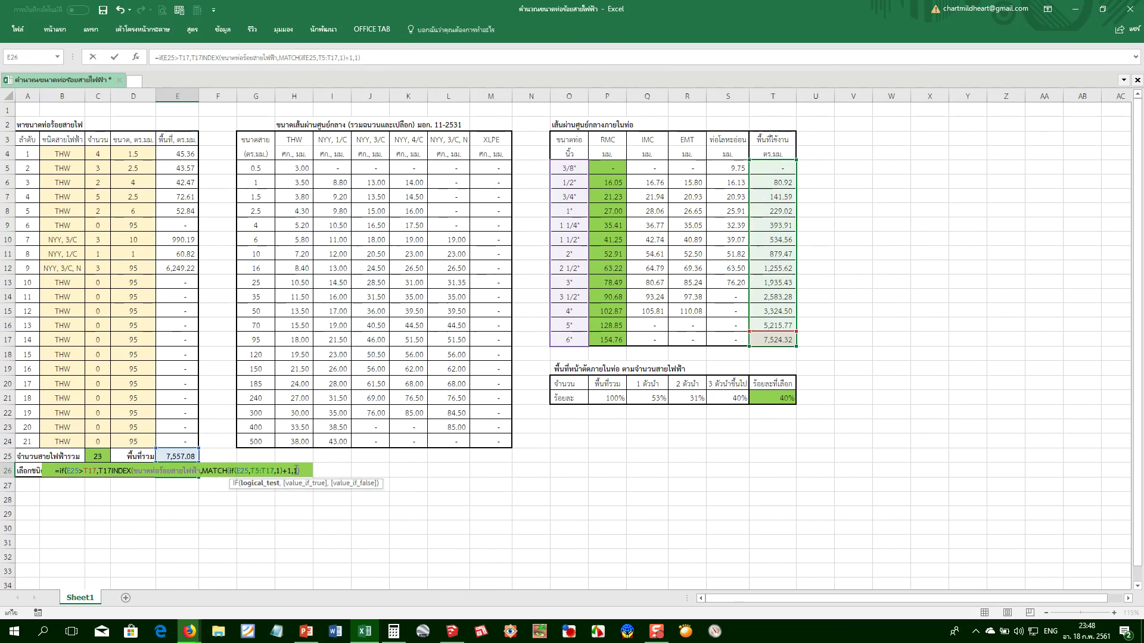
click(772, 340)
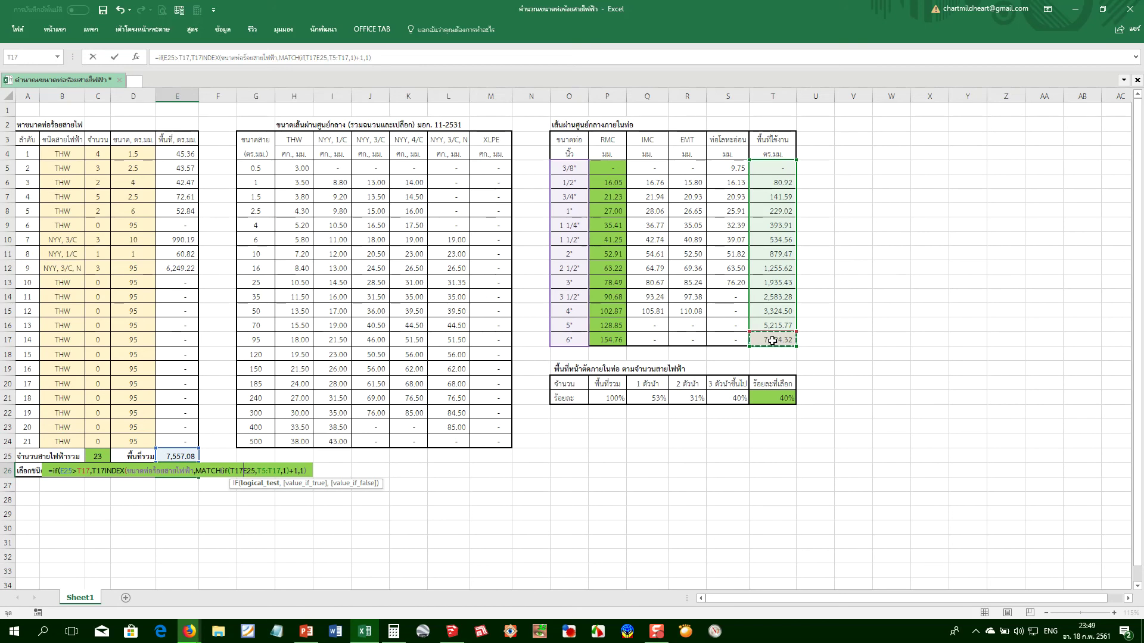
key(BackSpace)
key(BackSpace)
key(BackSpace)
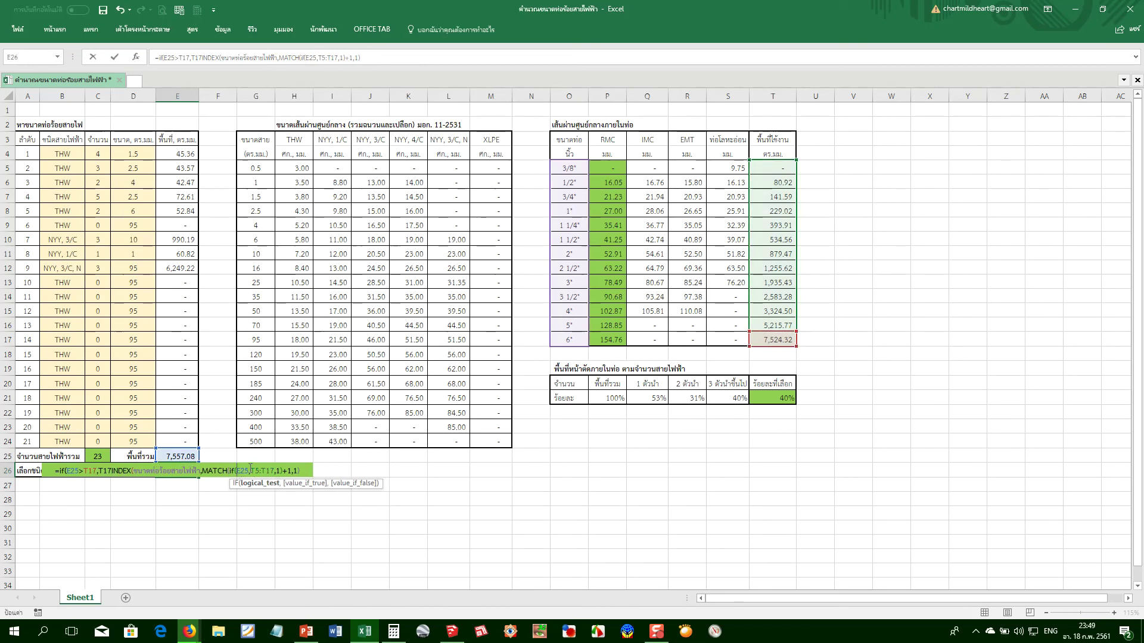
click(249, 470)
text(>)
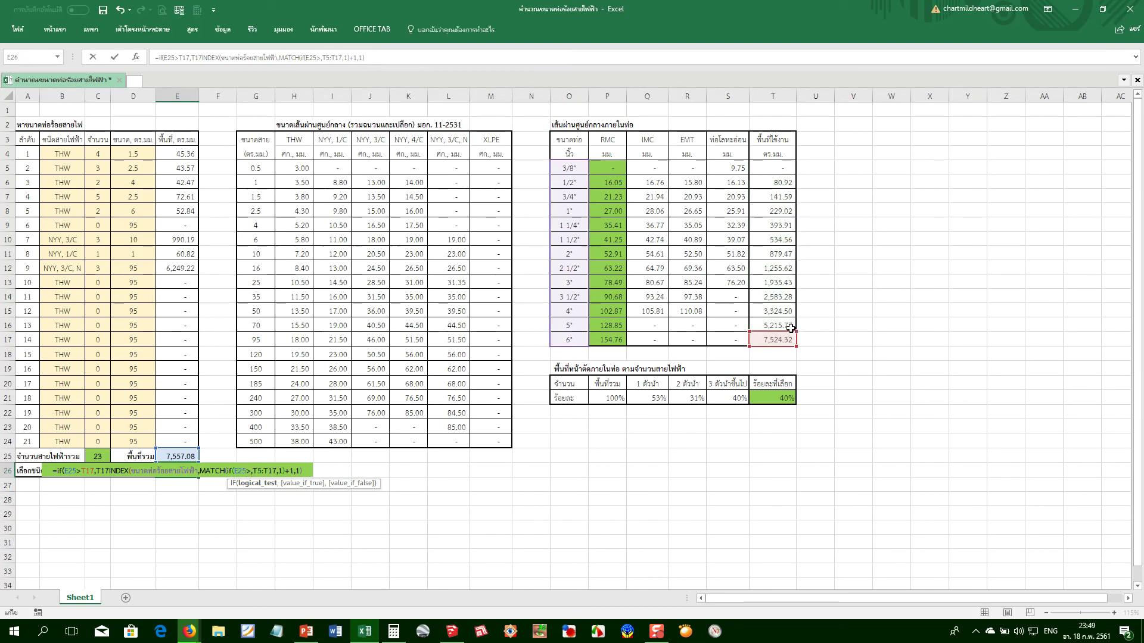
click(775, 339)
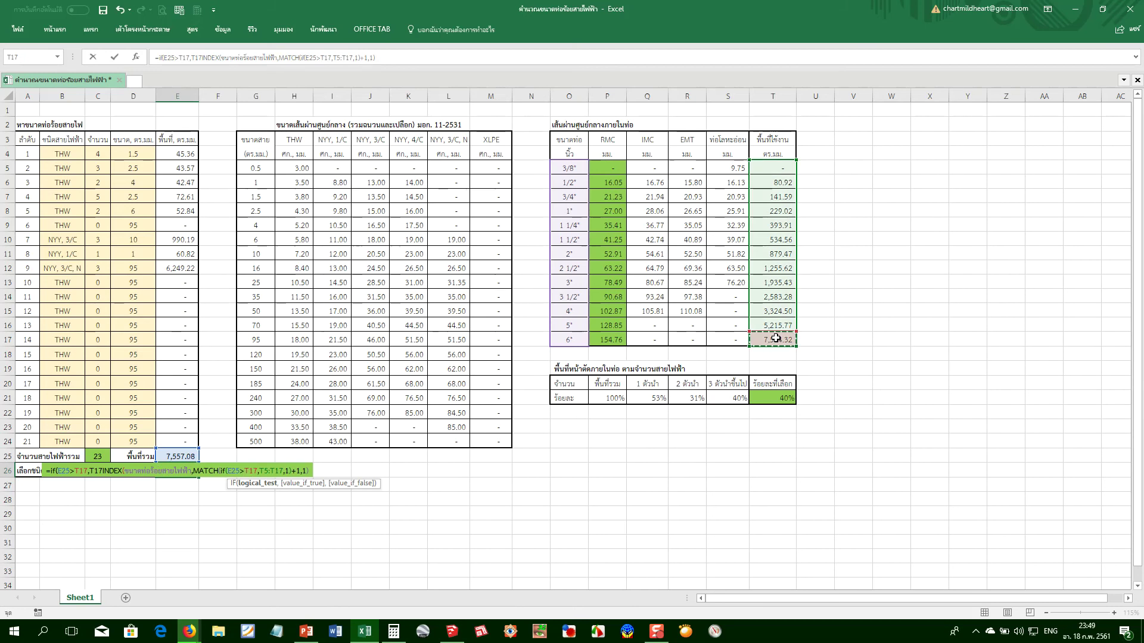
text(,)
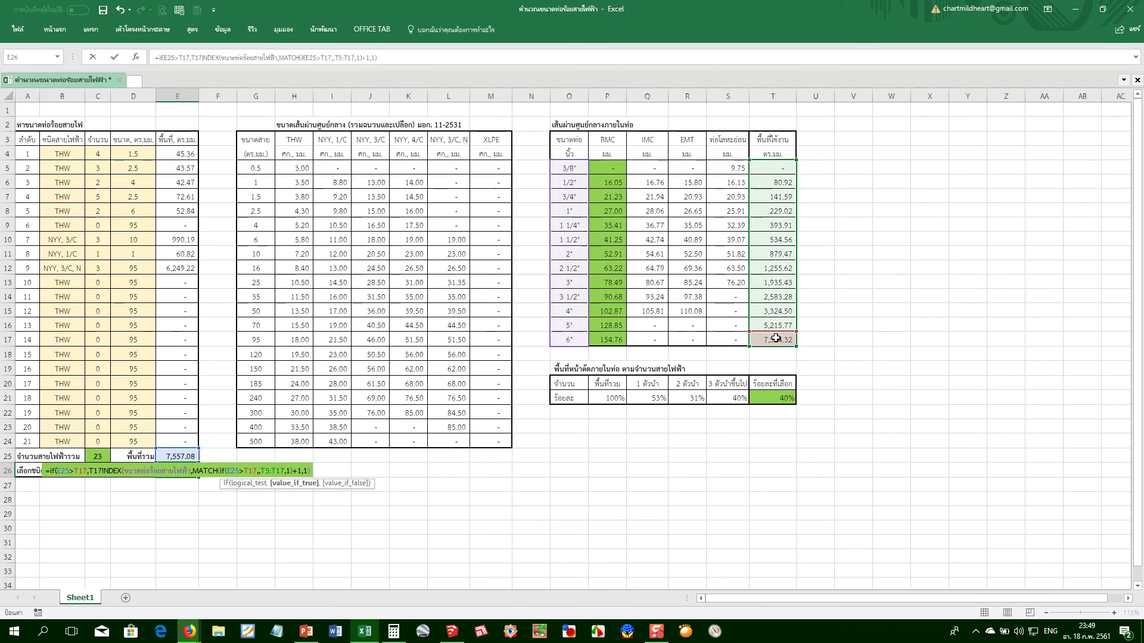
click(776, 338)
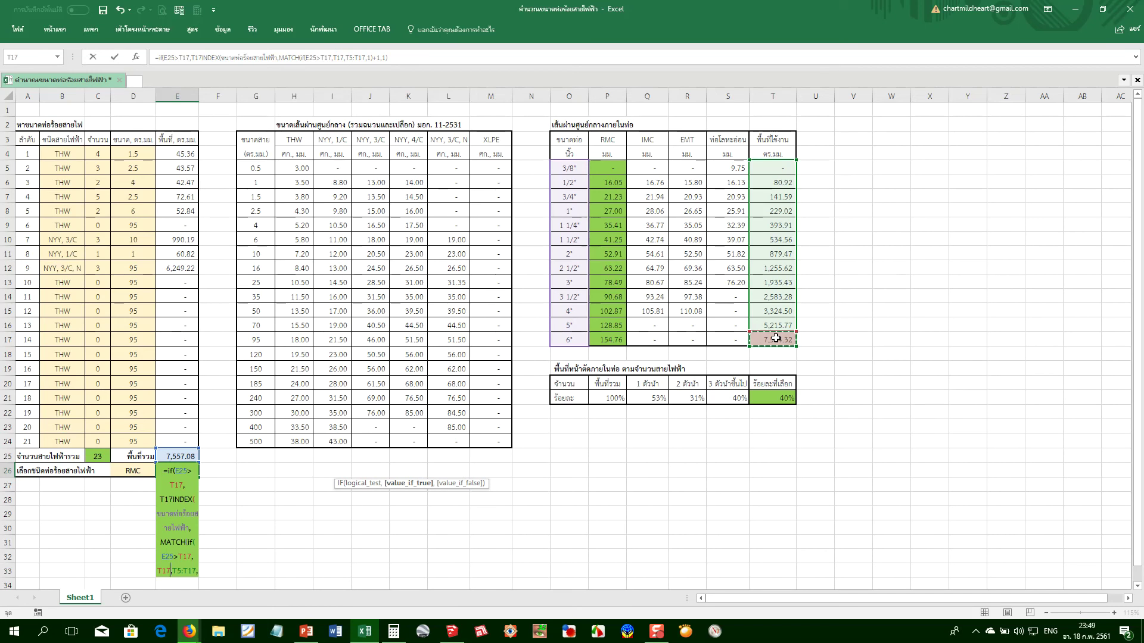
text(,)
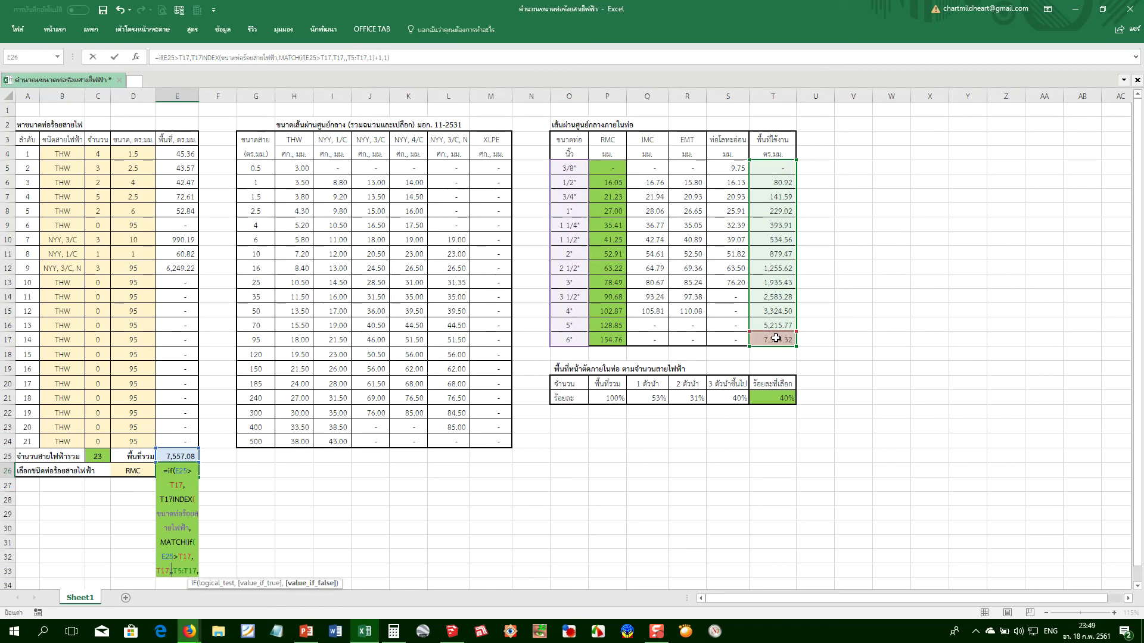
click(183, 457)
text())
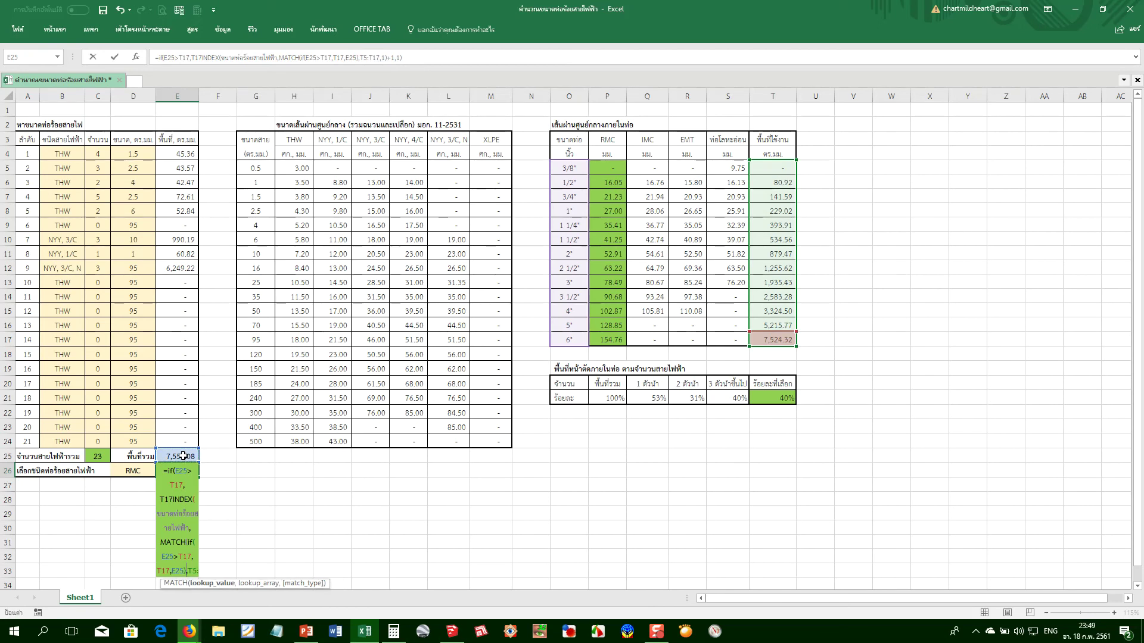
Remove the outer IF and commit the capped E26 formula
click(168, 468)
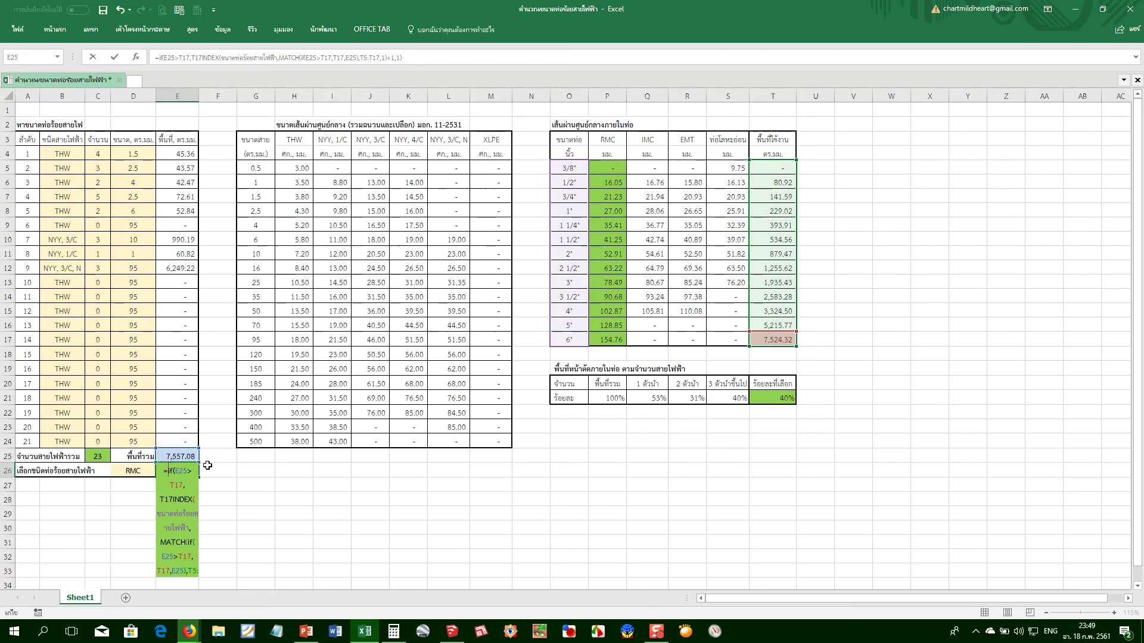
key(Delete)
key(Delete)
key(Delete)
key(Delete)
key(Delete)
key(Delete)
key(Delete)
key(Delete)
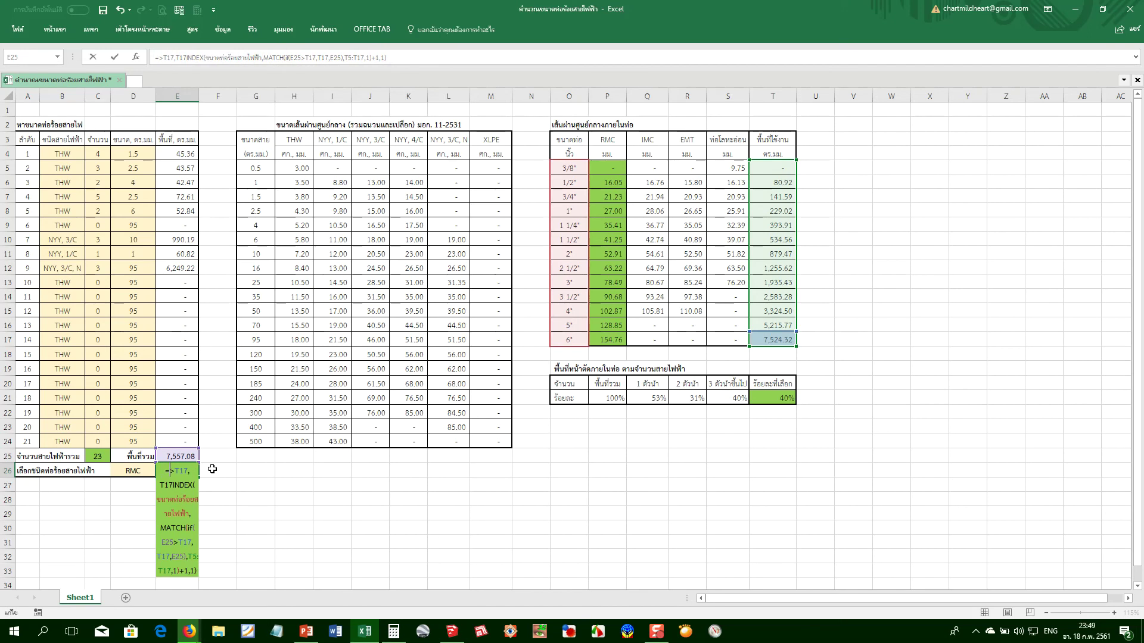
key(Delete)
key(Delete)
key(Delete)
key(Delete)
key(Delete)
key(Delete)
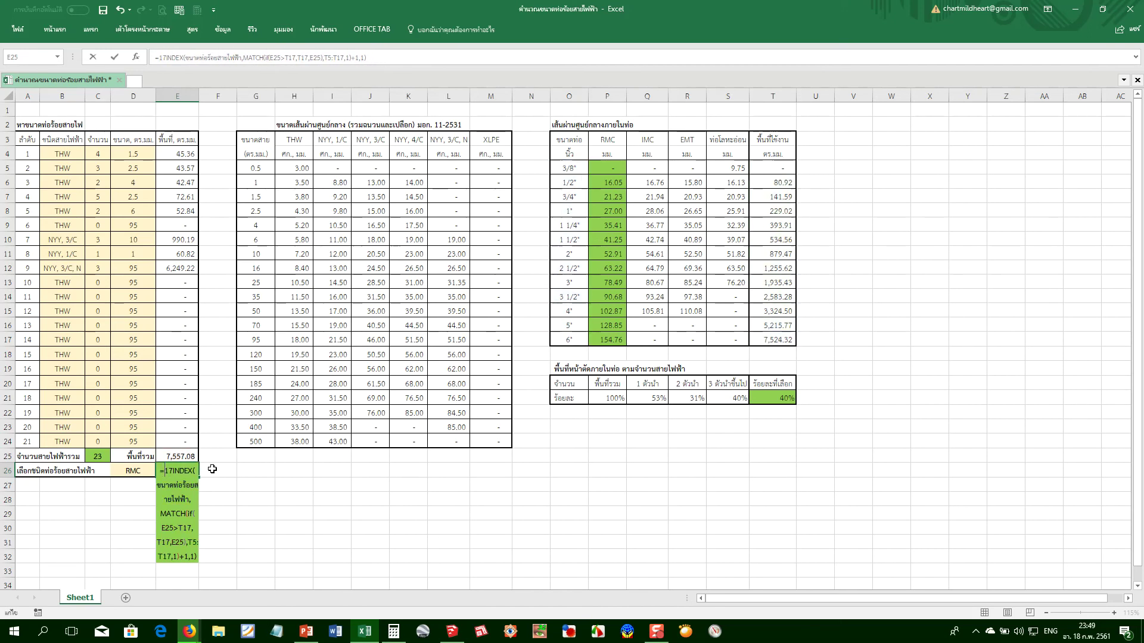
key(Return)
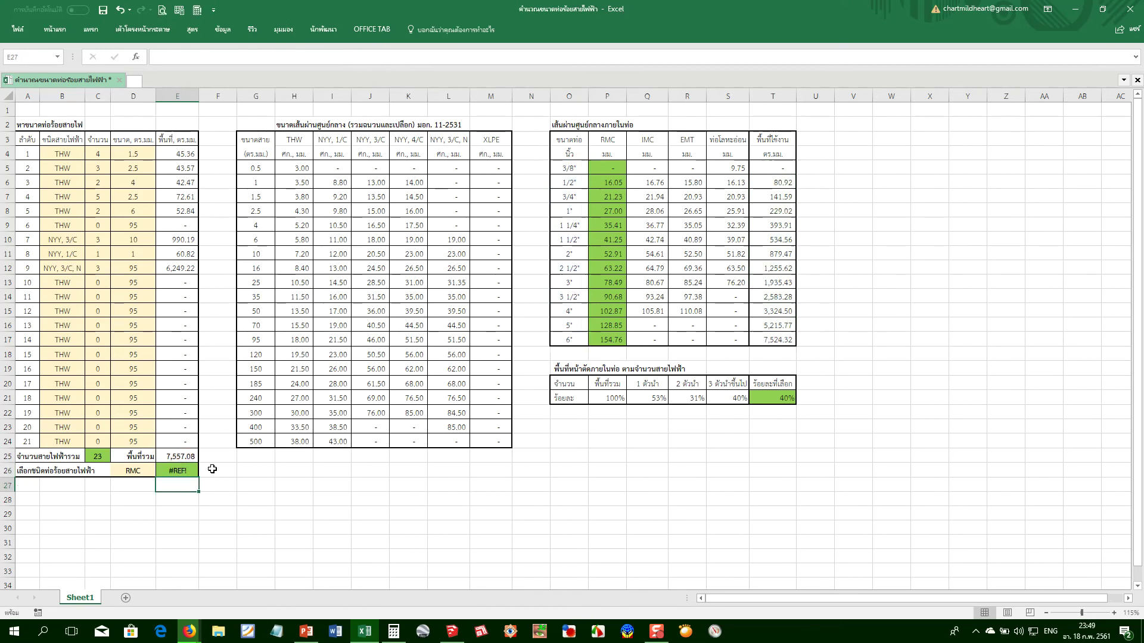
Strip the IF arguments from E26, leaving =INDEX(...,MATCH(E25,T5:T17,1)+1,1)
click(174, 471)
double_click(174, 471)
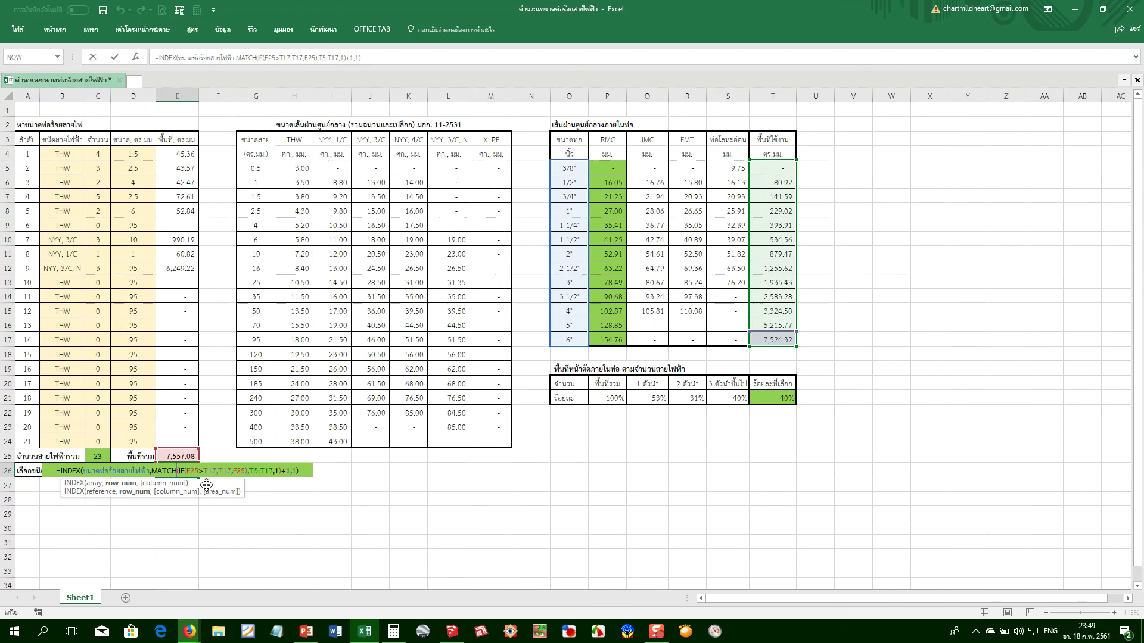
double_click(240, 470)
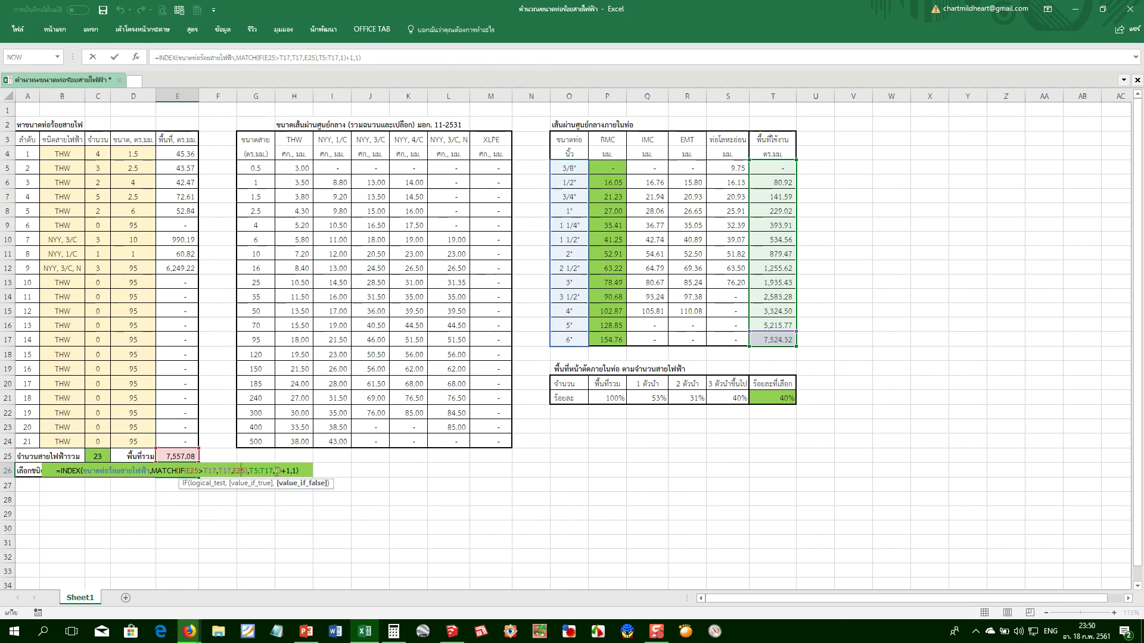
click(231, 471)
click(248, 468)
drag(249, 469, 199, 473)
key(BackSpace)
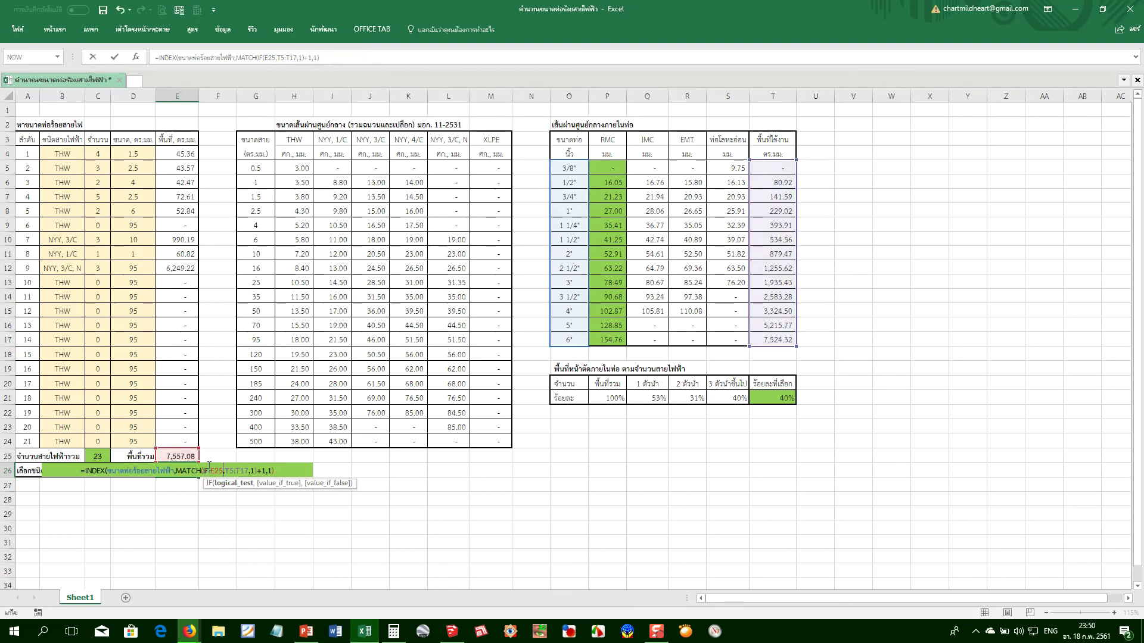
key(BackSpace)
key(BackSpace)
key(BackSpace)
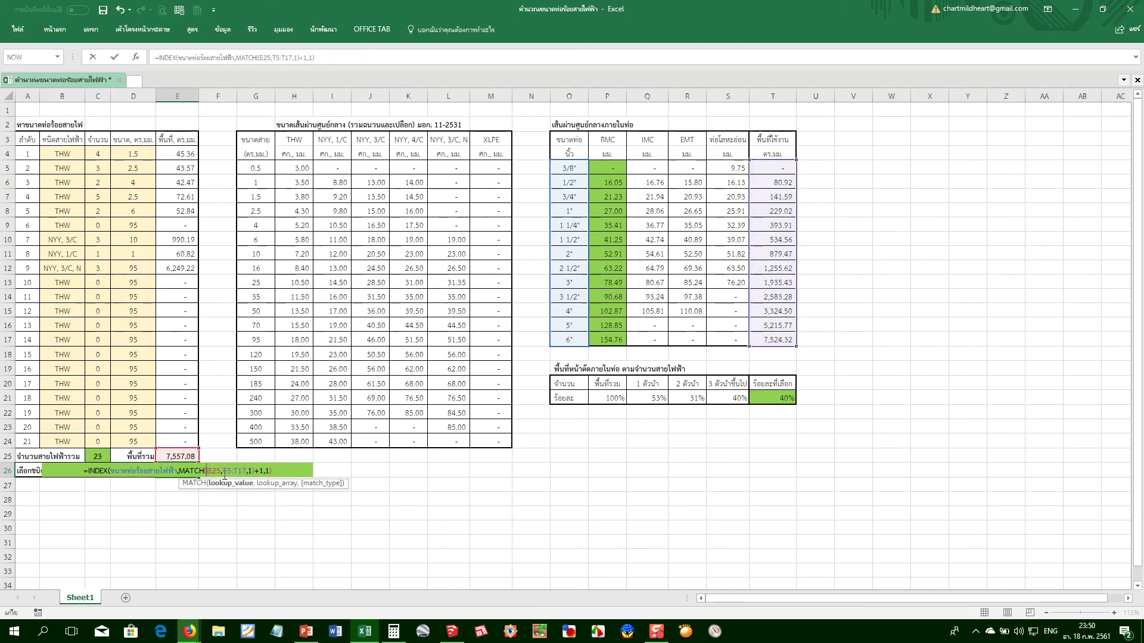
key(Return)
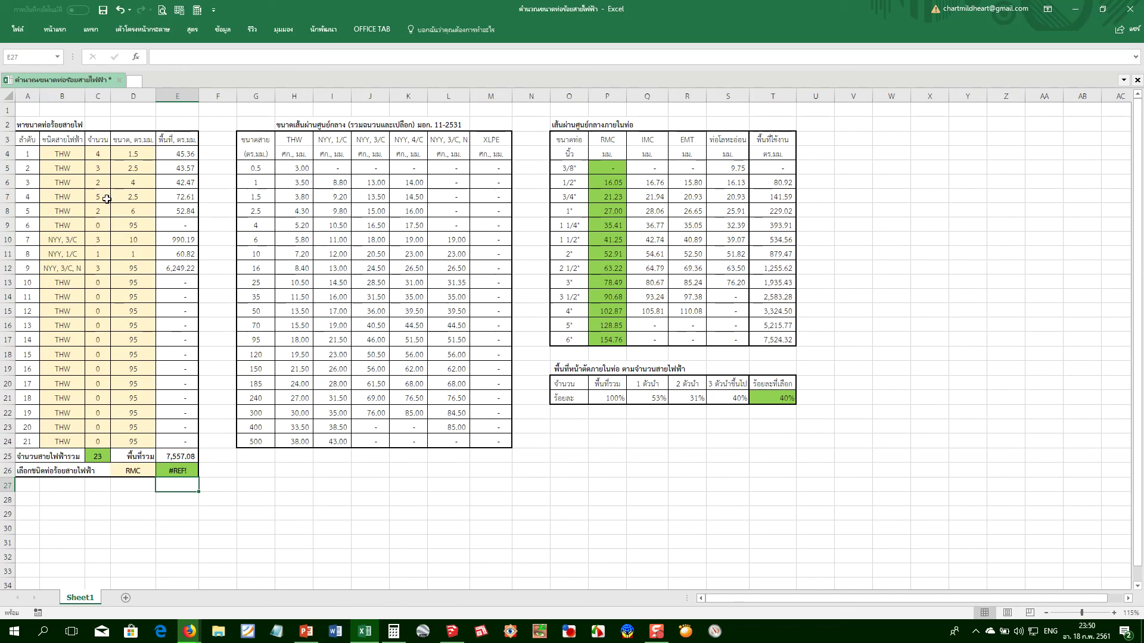
Set C10's cable count to 0 and reopen E26's formula, removing a misplaced if(
click(99, 240)
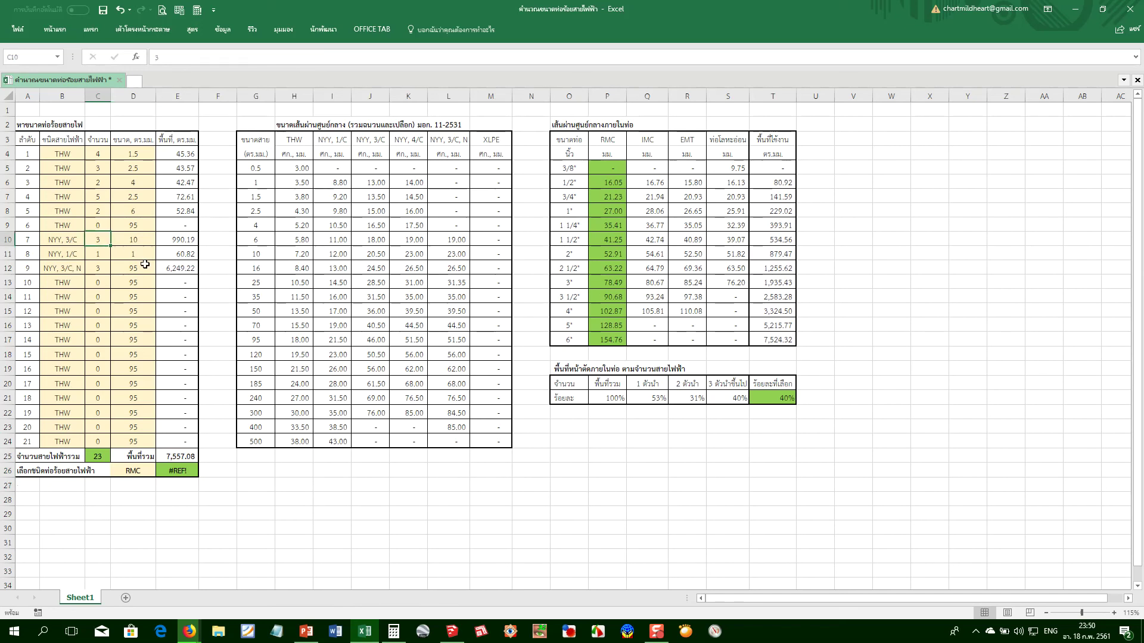
text(0)
key(Return)
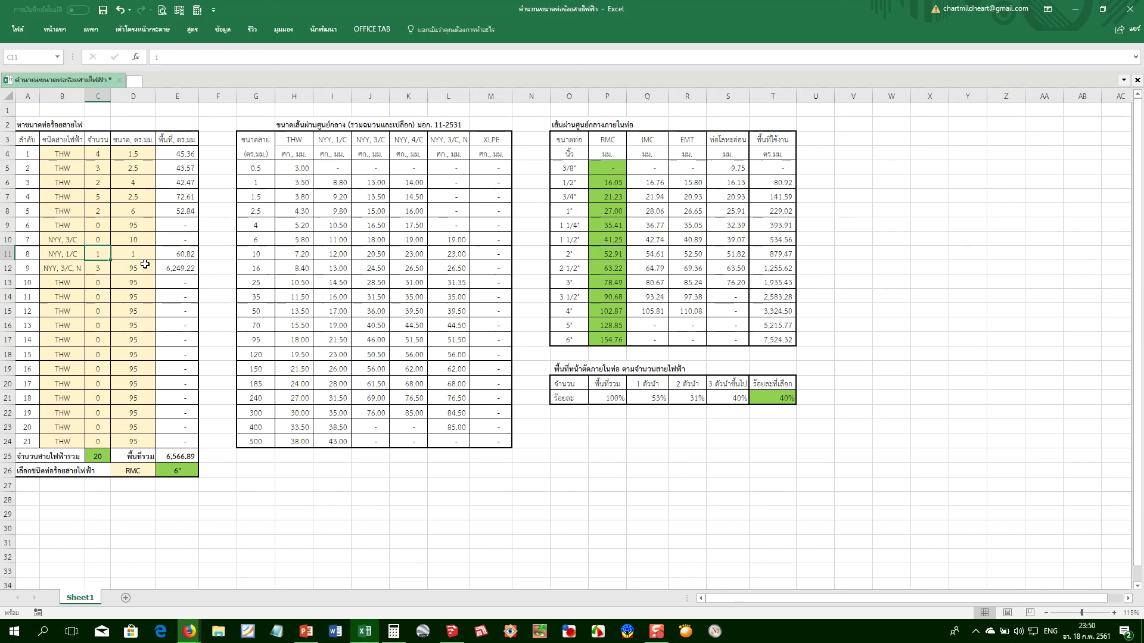
double_click(180, 470)
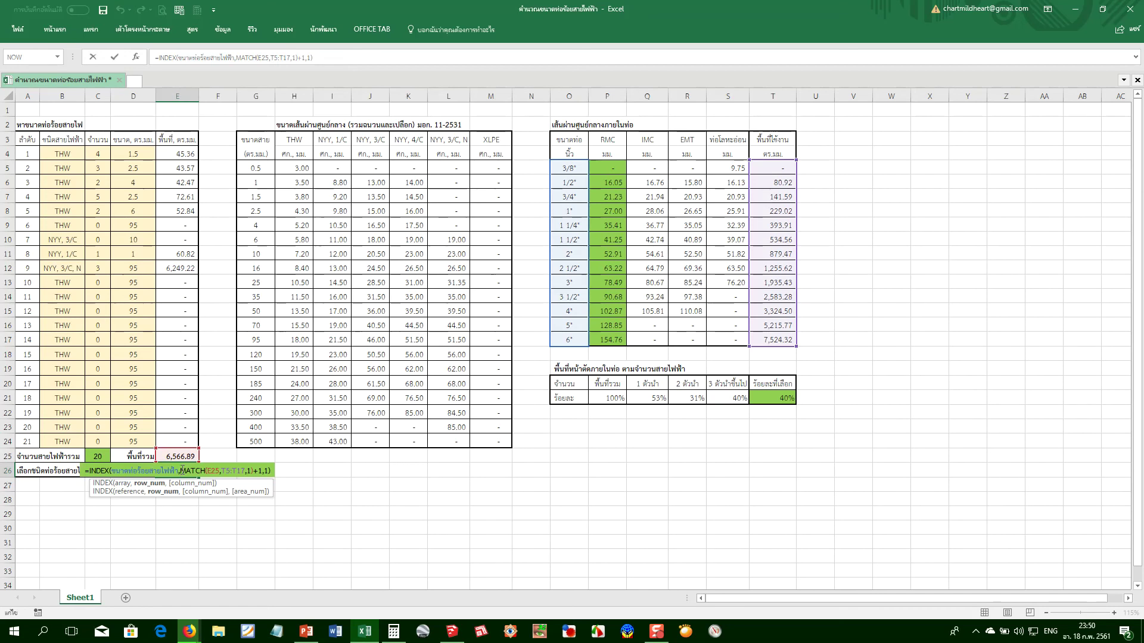
click(88, 470)
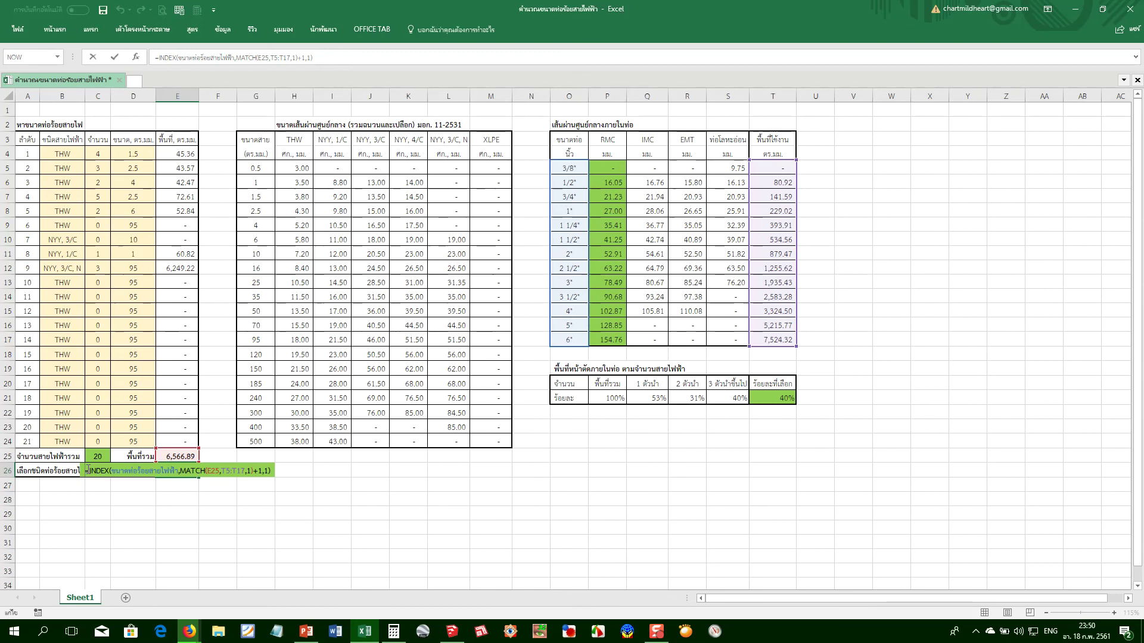
text(if()
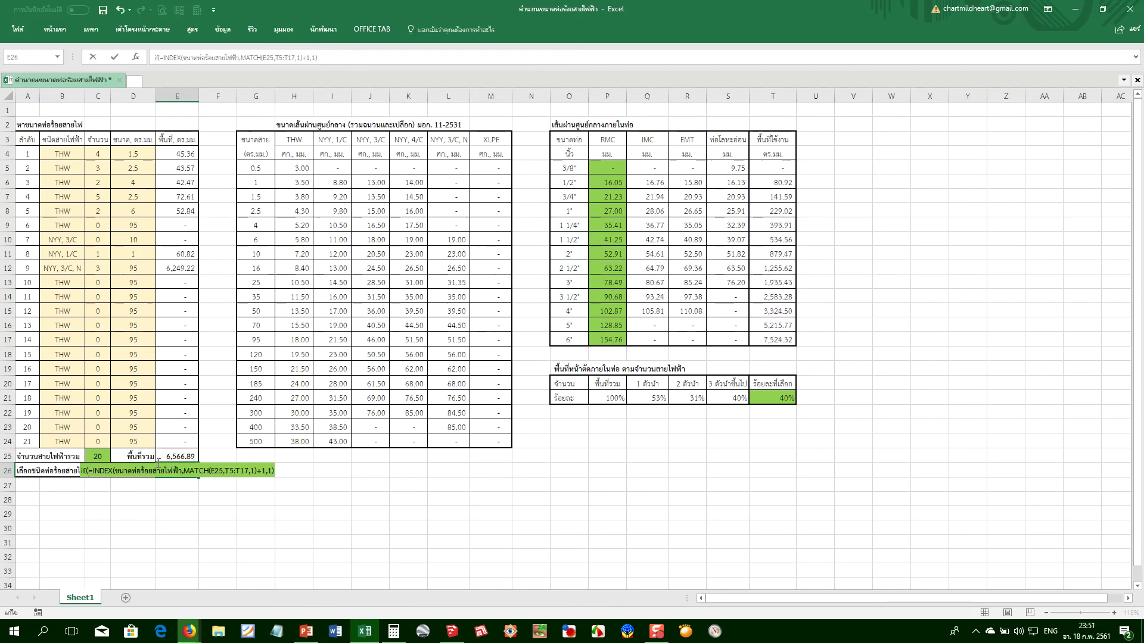
click(171, 455)
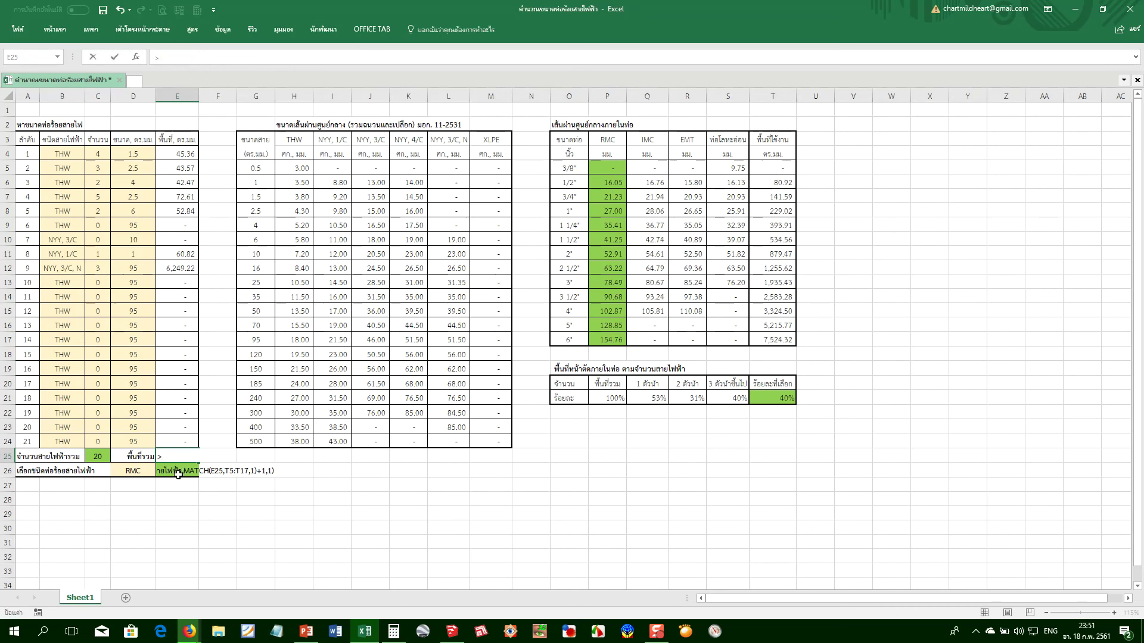
click(178, 474)
double_click(178, 474)
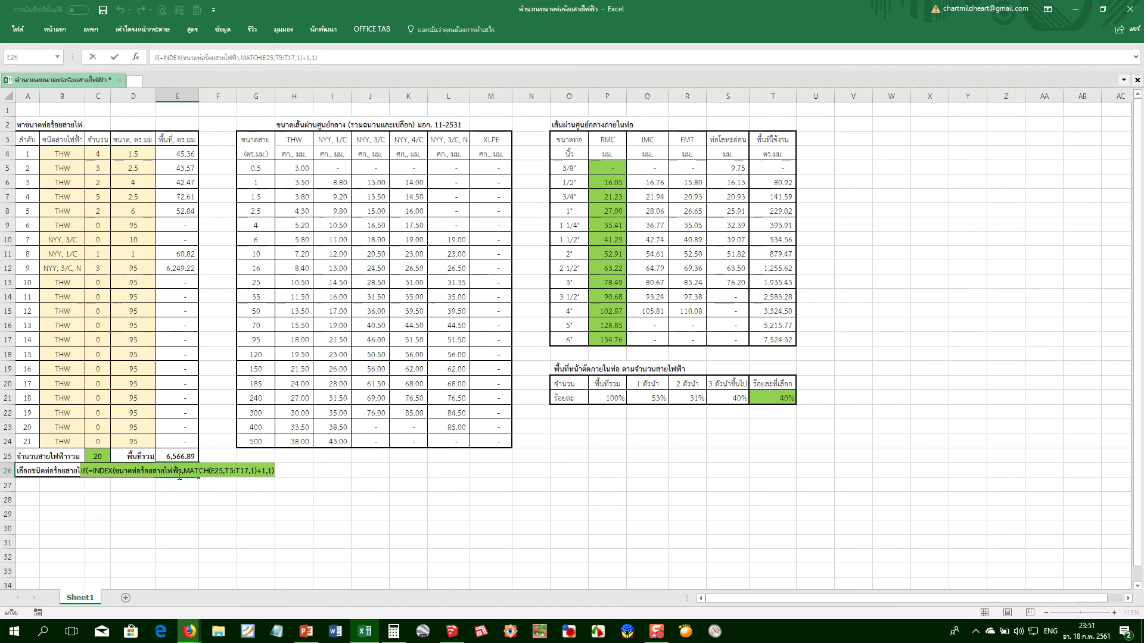
key(BackSpace)
key(BackSpace)
key(BackSpace)
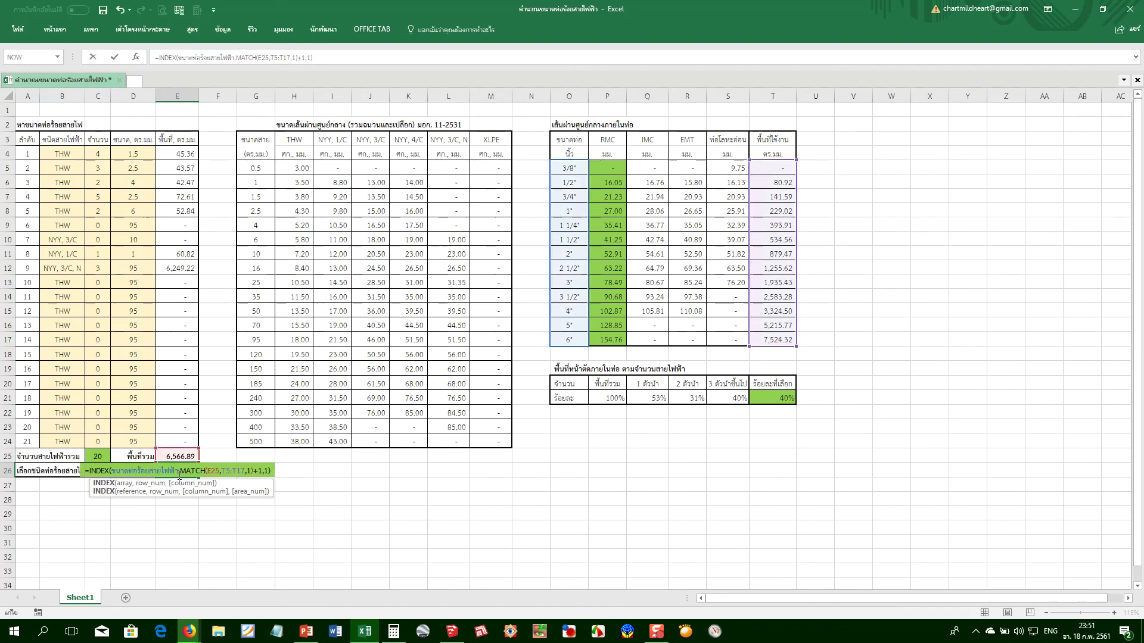
Change E26 to =IF(E25>T17,"ลดขนาดสายไฟ",INDEX(...))
text(if()
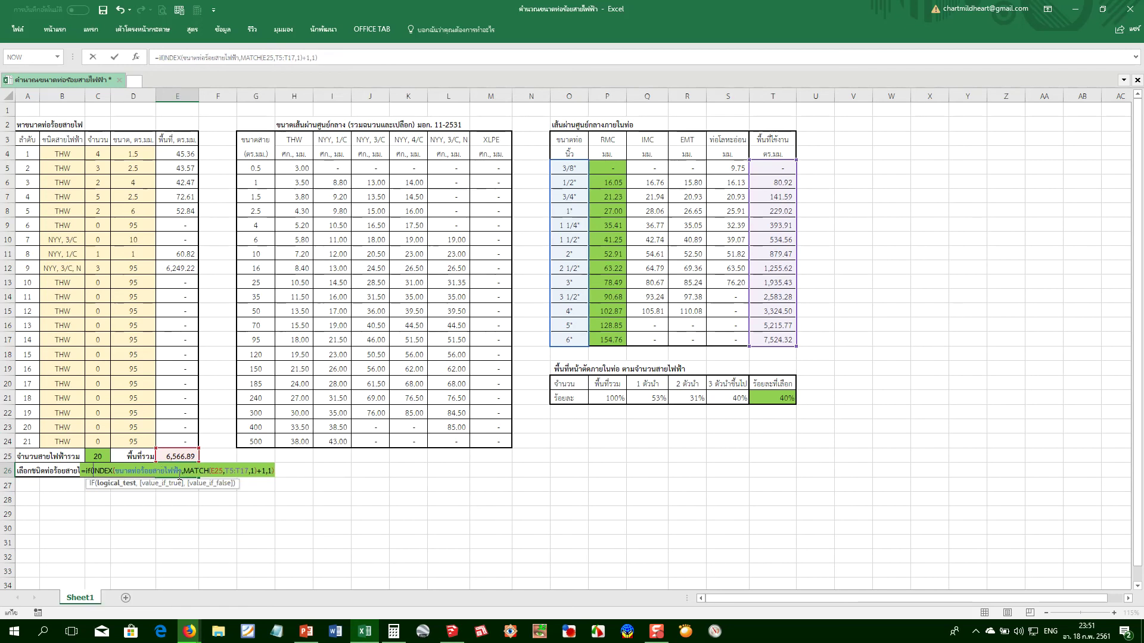
click(179, 456)
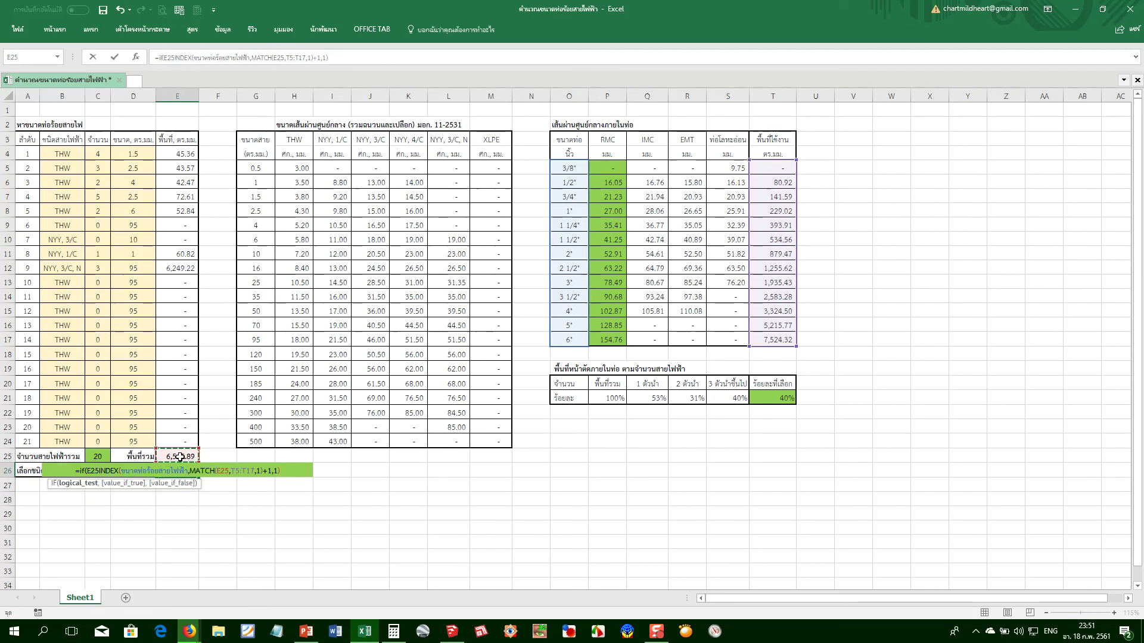
text(>)
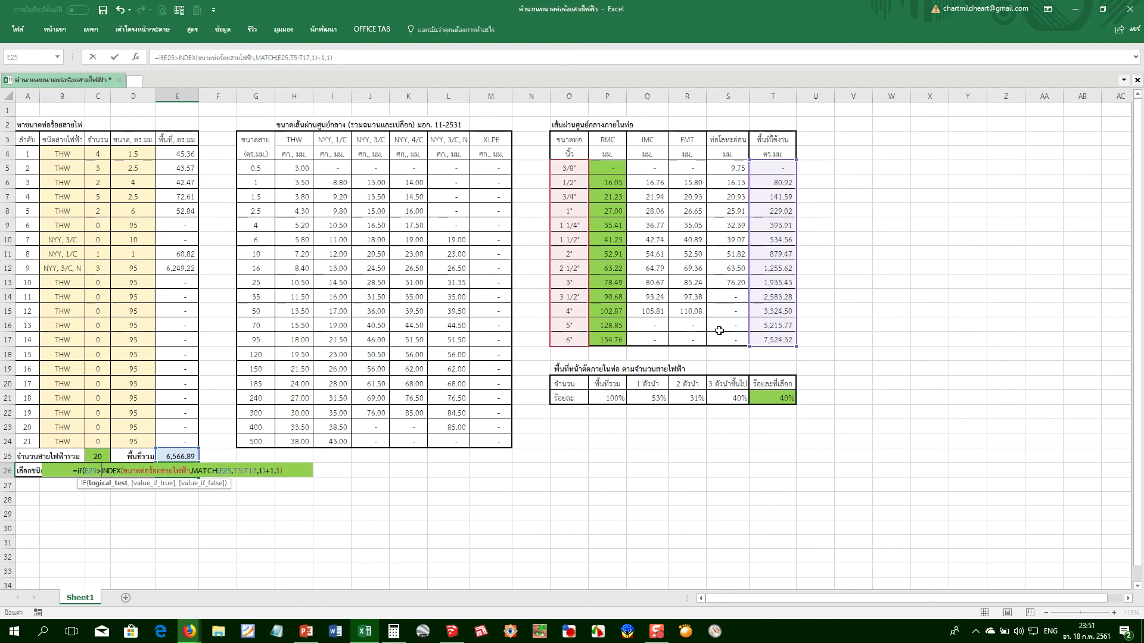
click(761, 338)
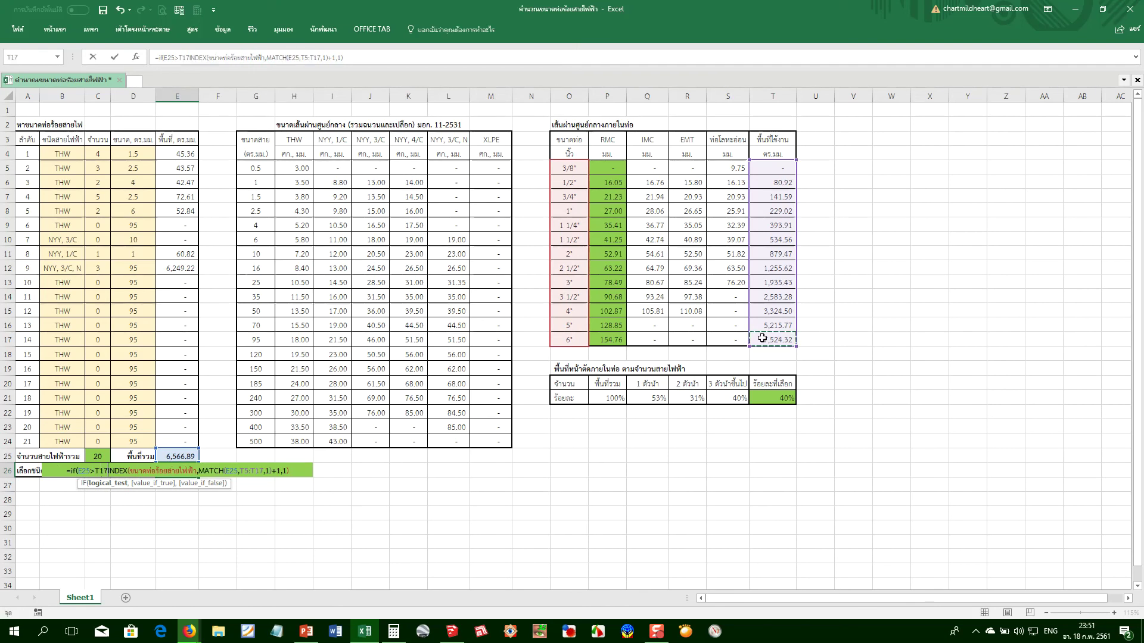
text(,")
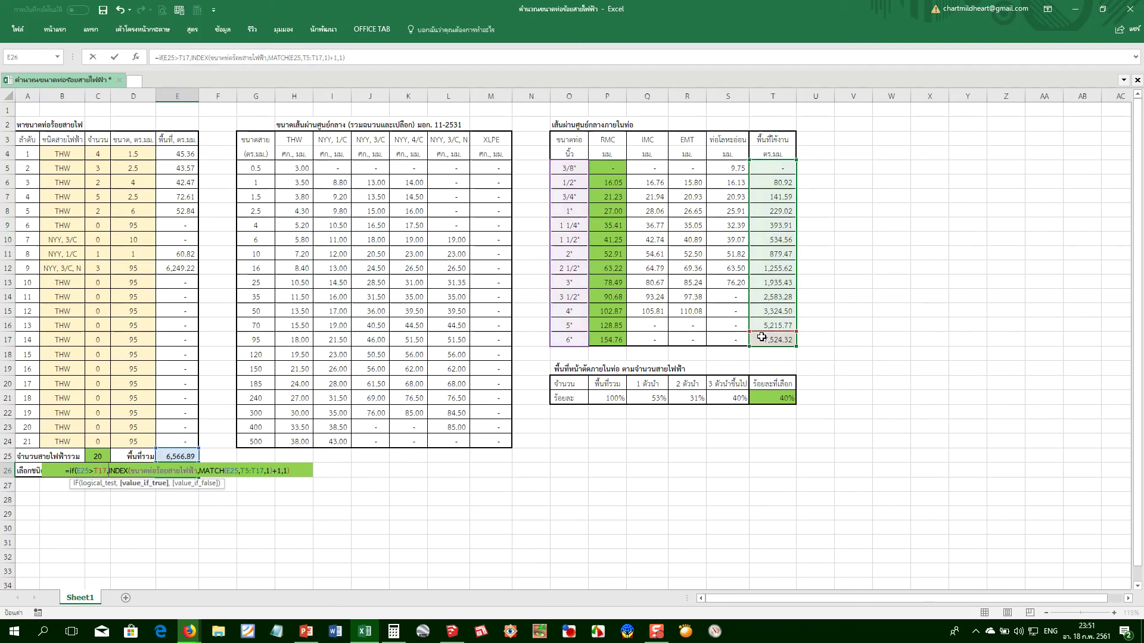
key(alt+shift)
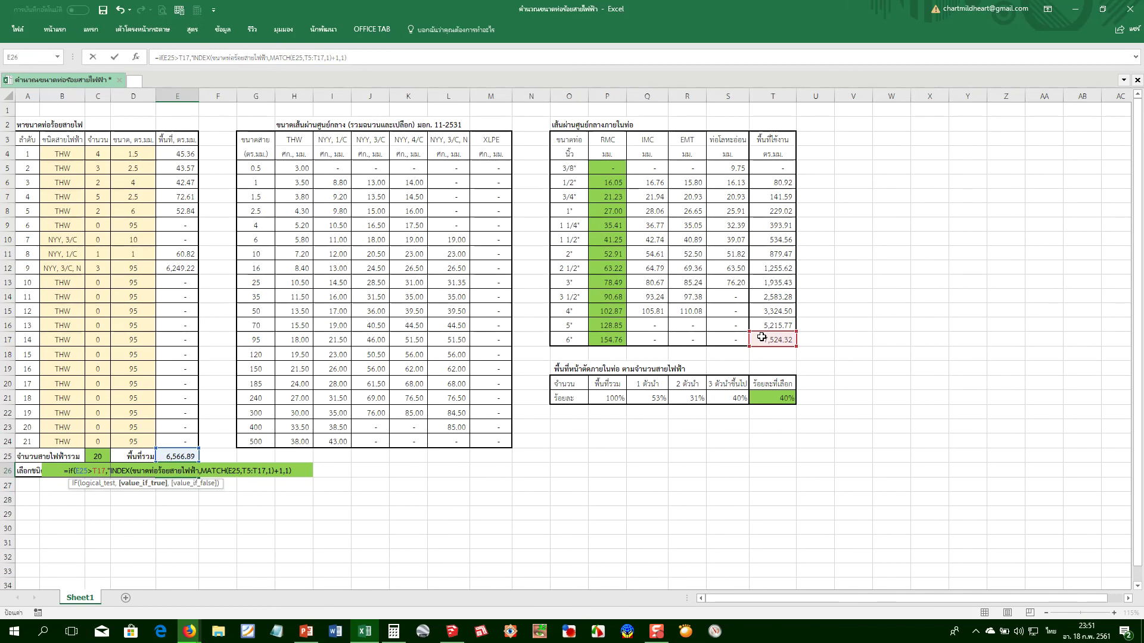
text(a)
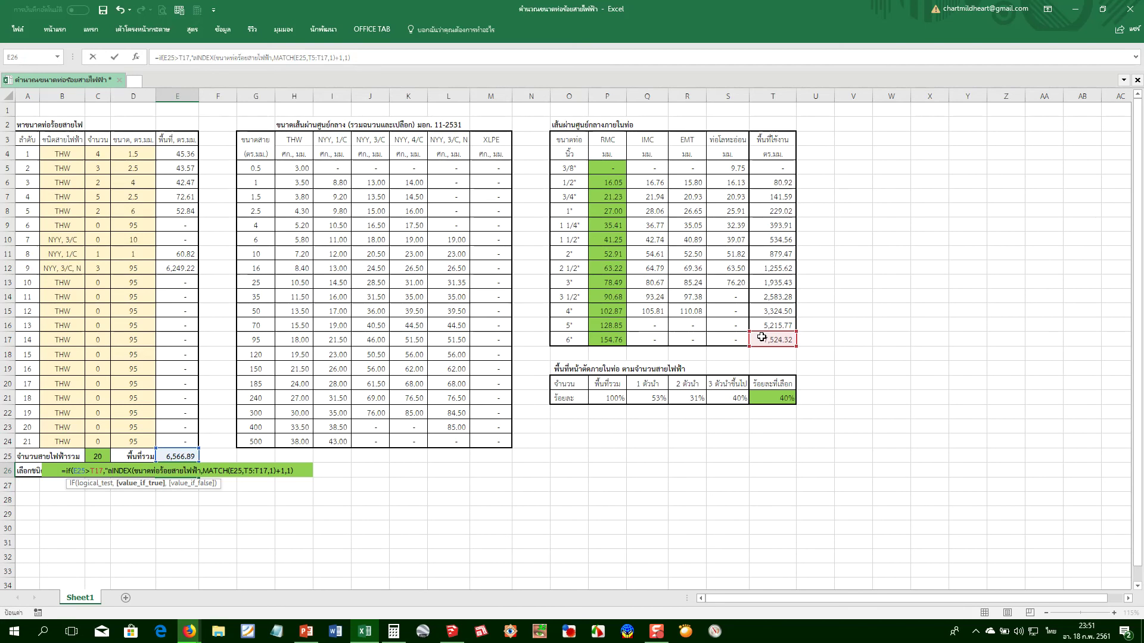
text(ด)
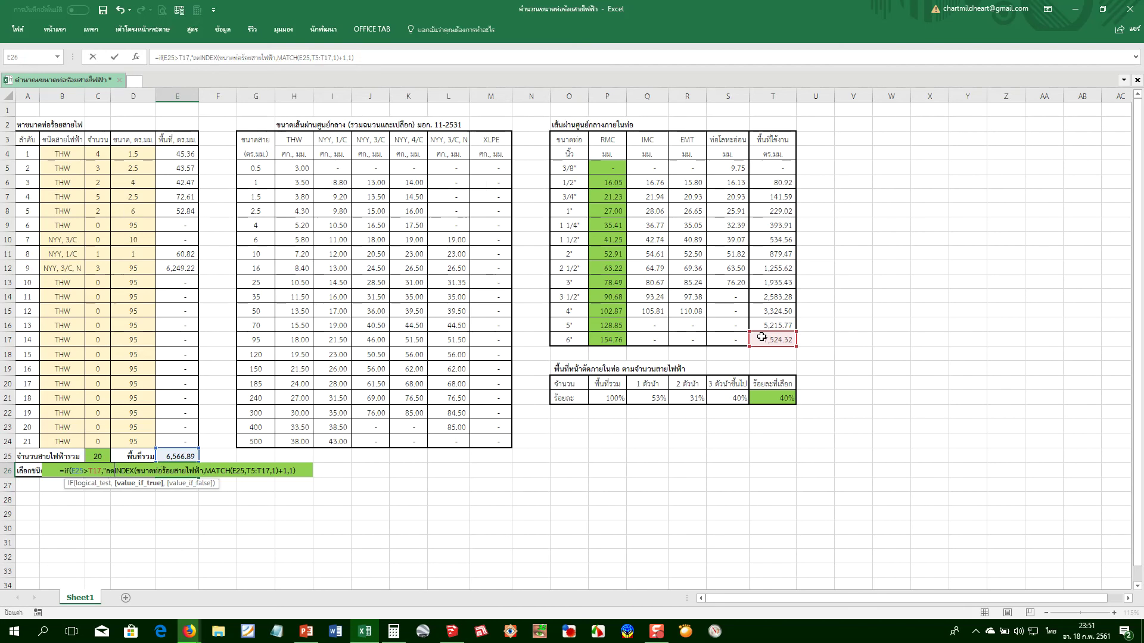
text(ขนาด)
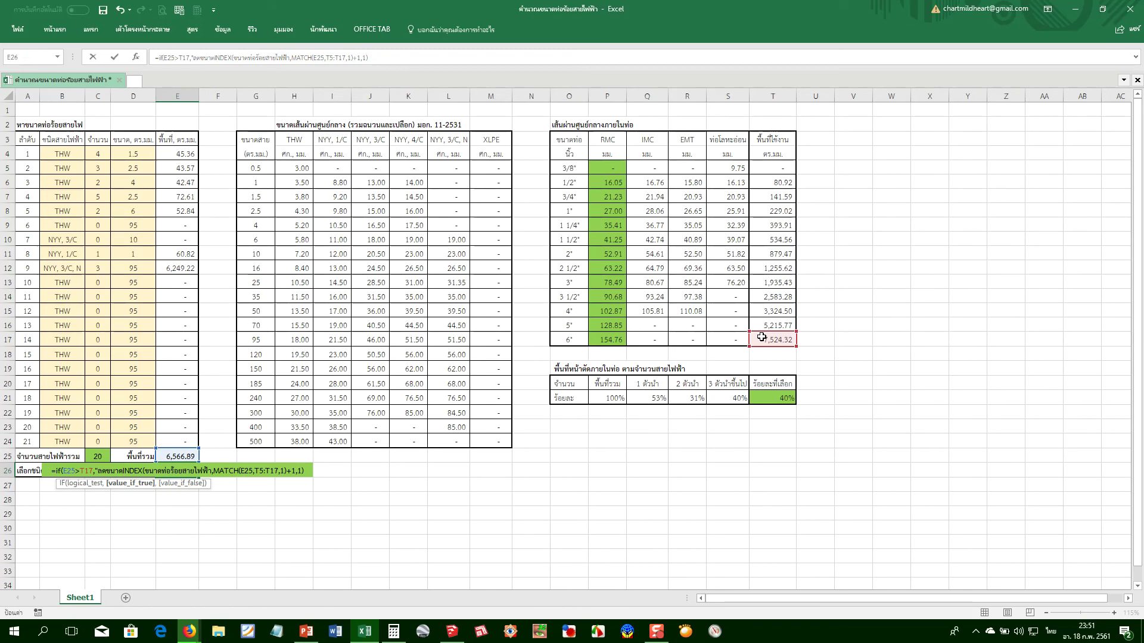
text(สายไฟ)
key(grave)
text(",)
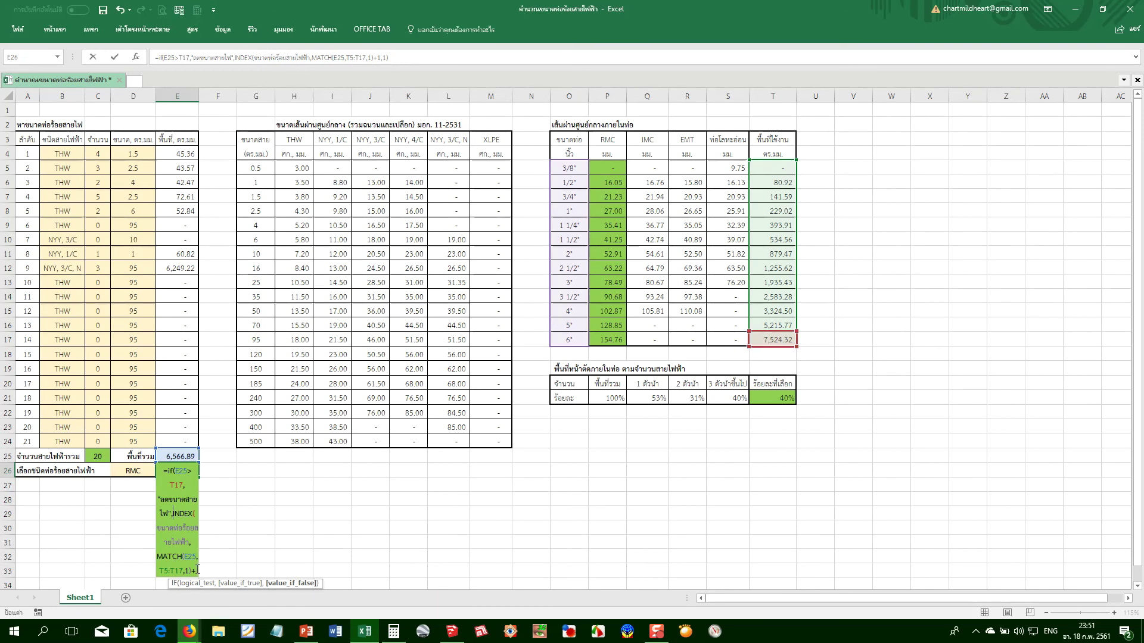
click(439, 53)
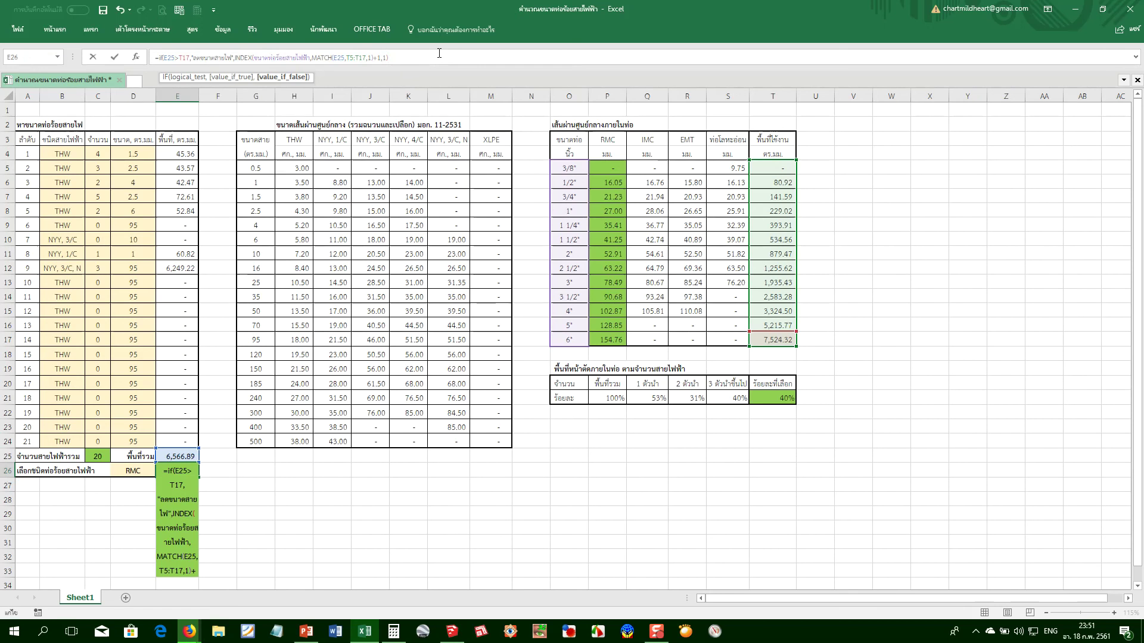
text())
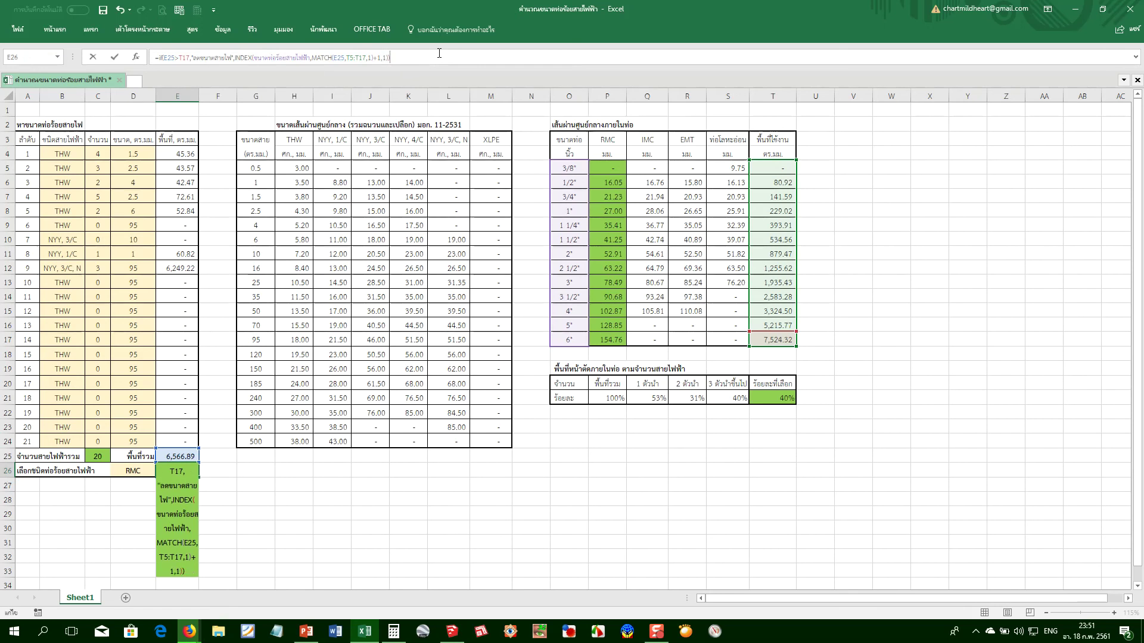
key(Return)
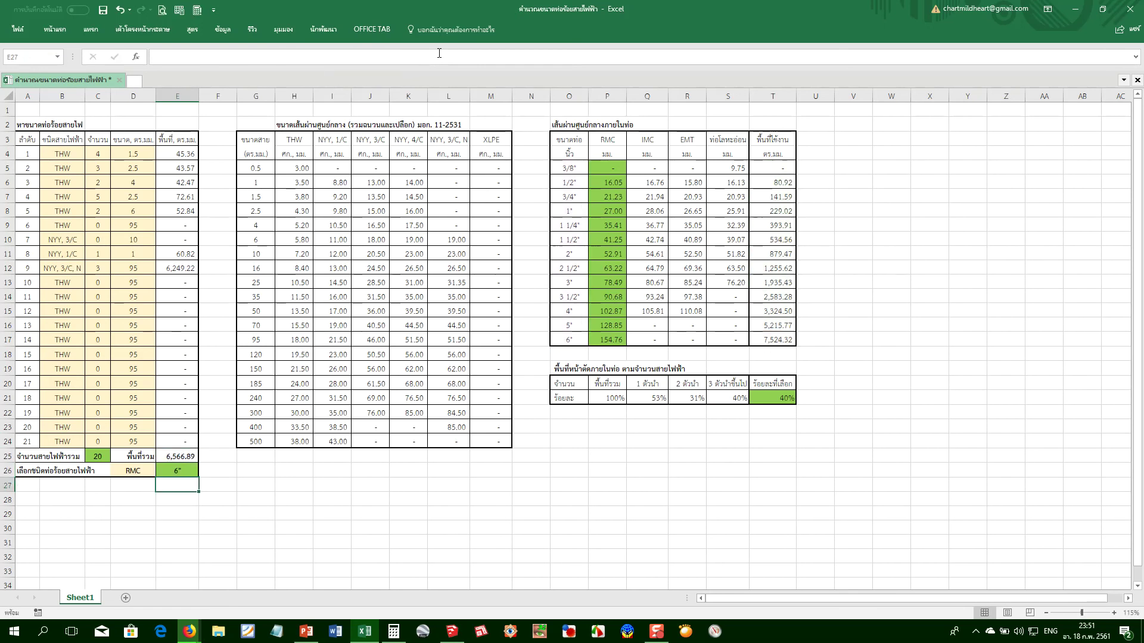
click(98, 237)
Restore C10 to 3 and shorten E26's warning text to "ลดสายไฟ"
text(3)
key(Return)
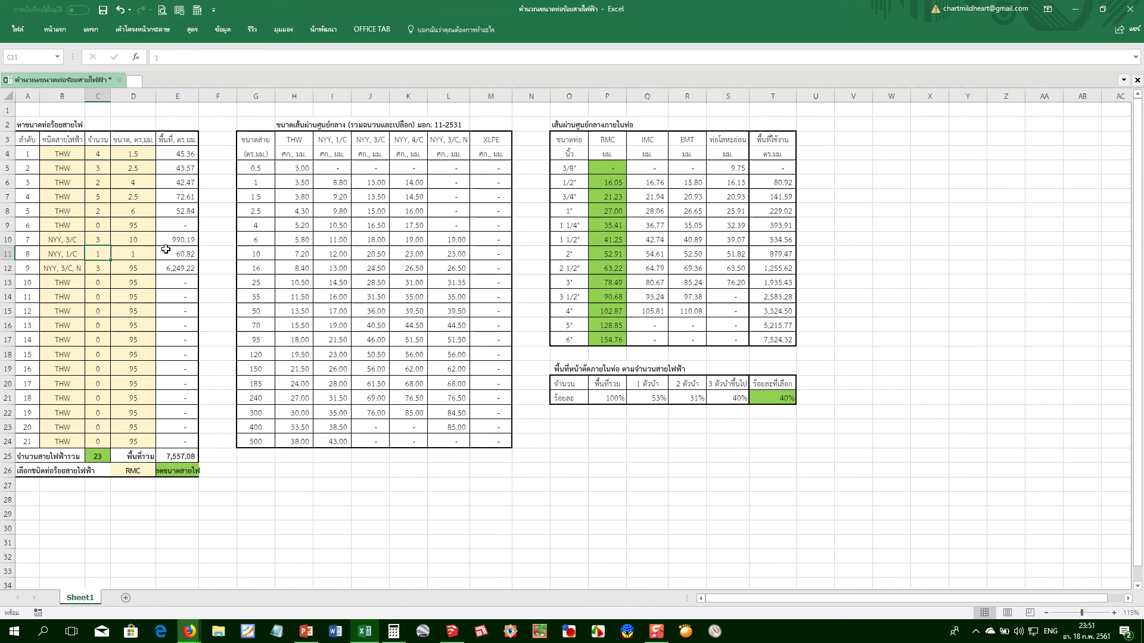
double_click(176, 472)
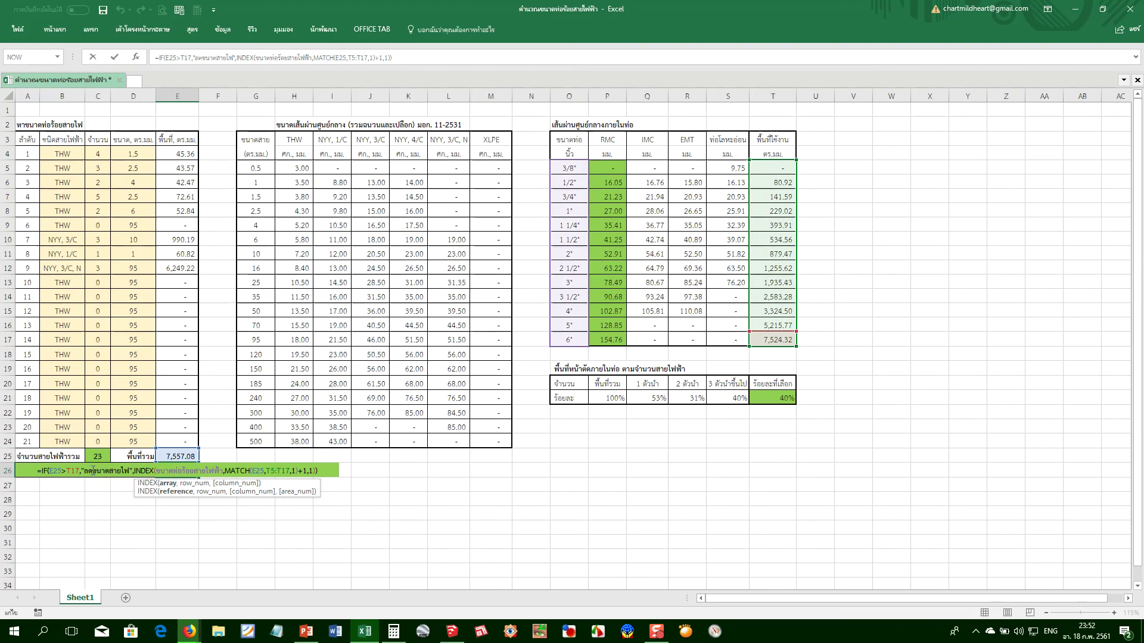
click(93, 471)
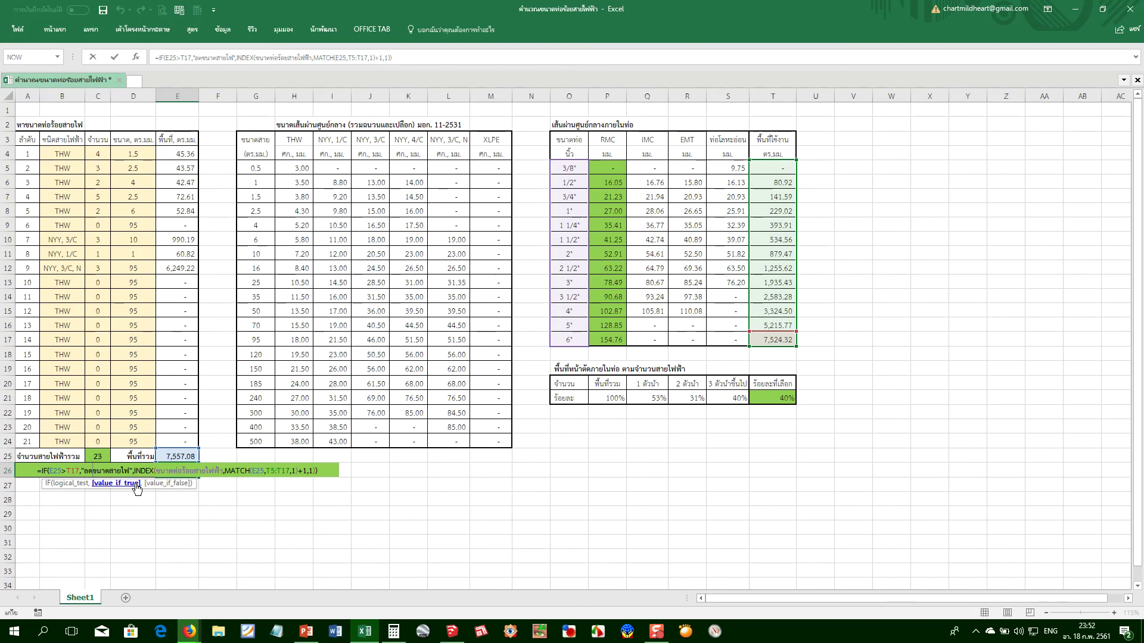
click(136, 483)
text("ลดสายไฟ")
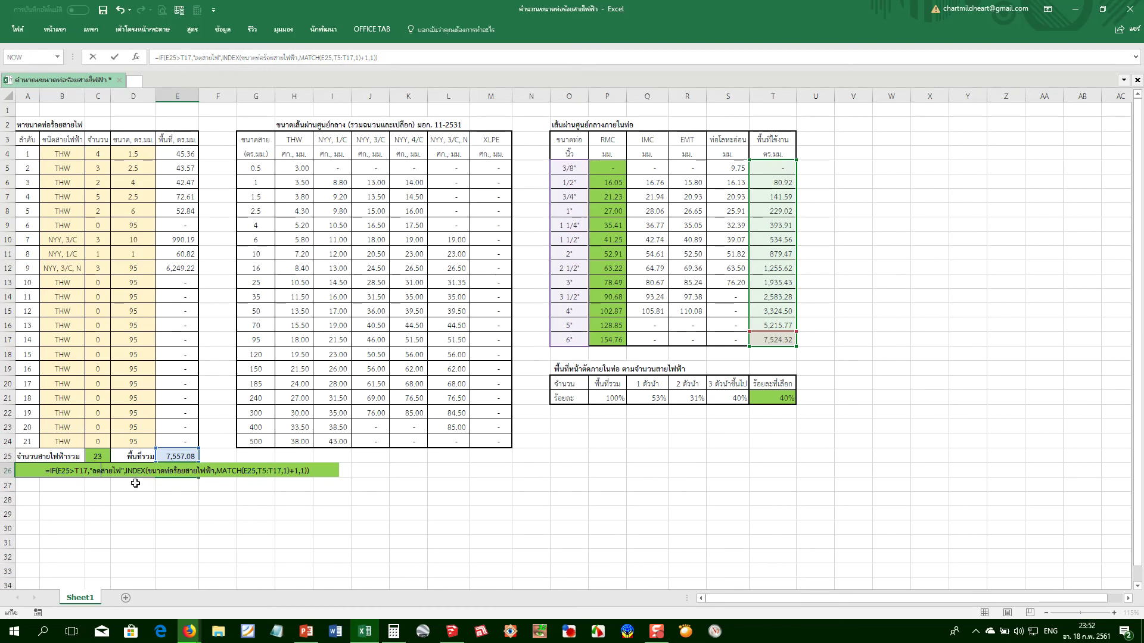
key(Return)
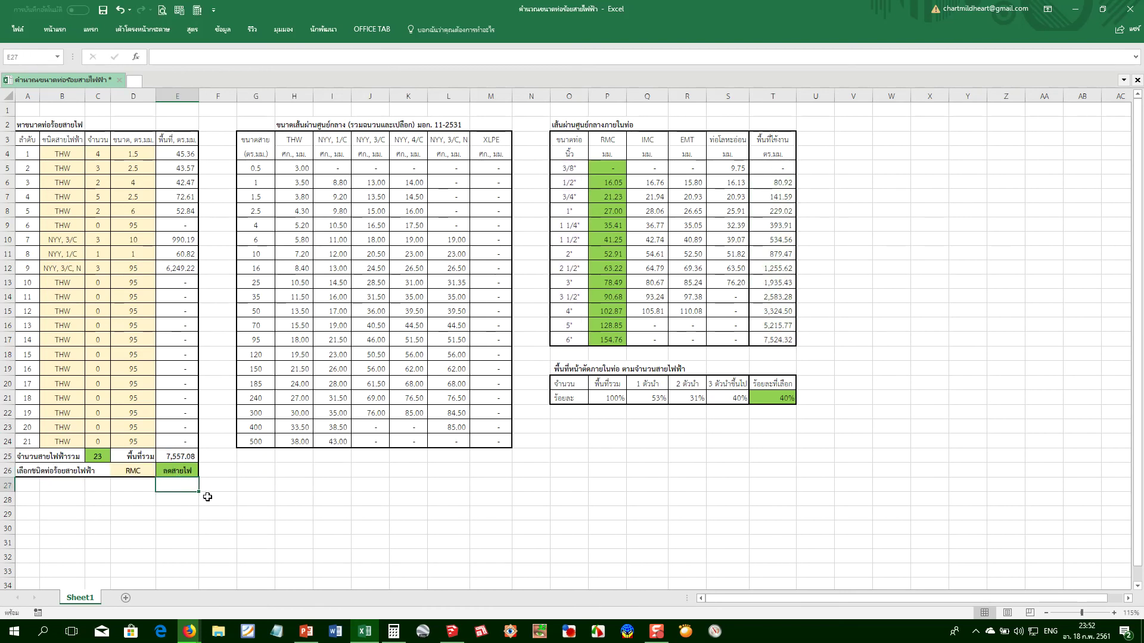
click(236, 484)
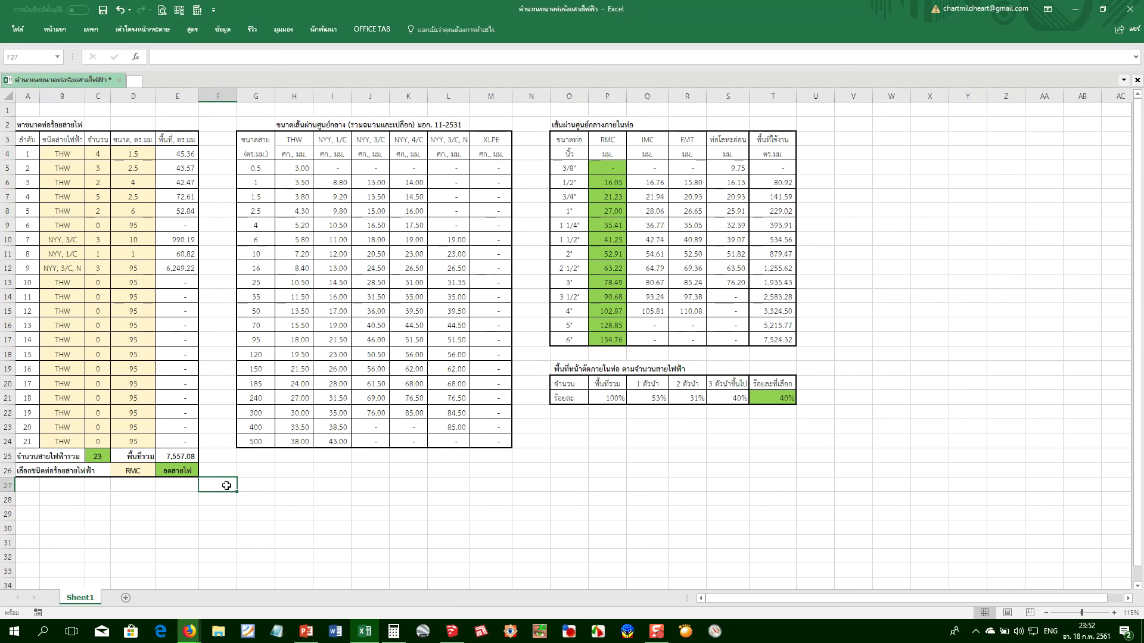
Add item 12 as one XLPE cable in row 15
click(87, 307)
click(71, 307)
click(90, 309)
click(58, 306)
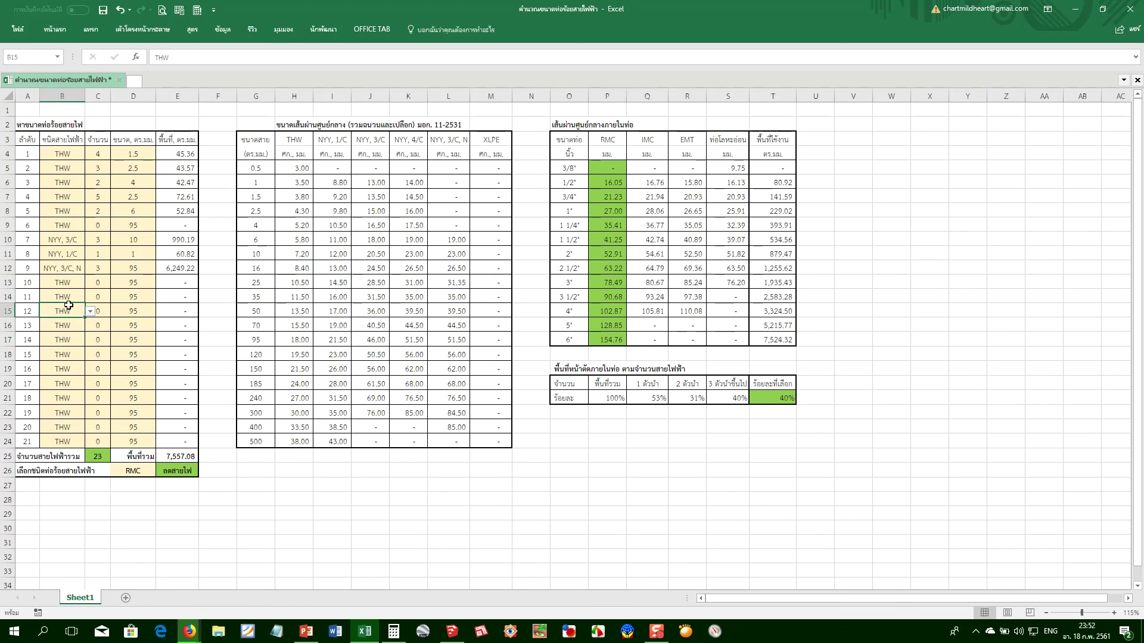
click(90, 311)
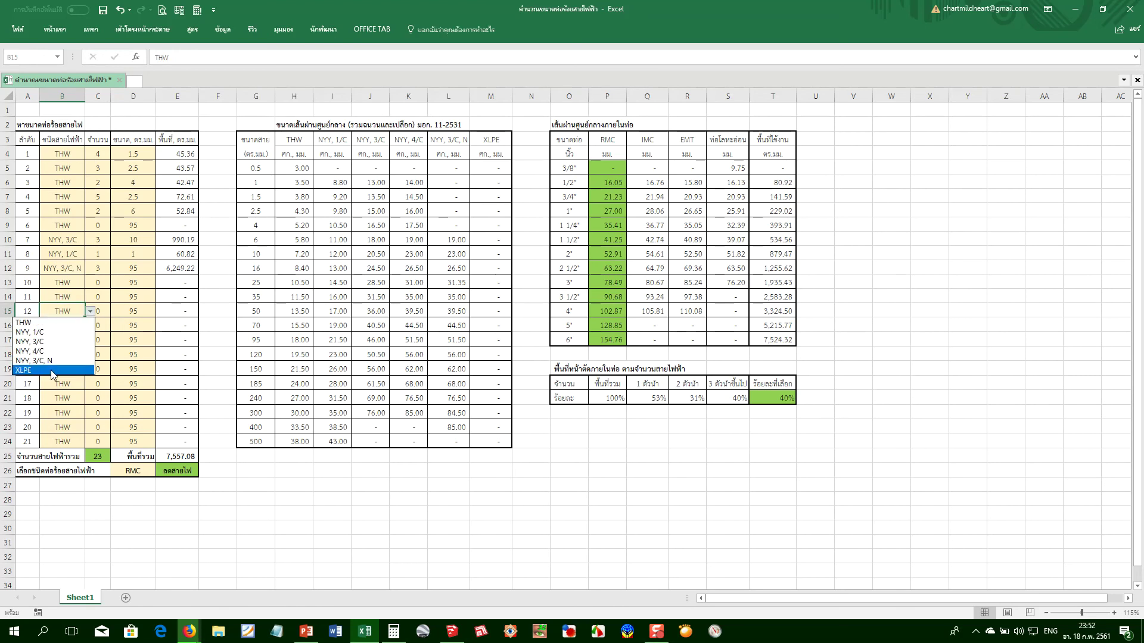
click(53, 371)
click(170, 311)
click(106, 310)
text(1)
key(Return)
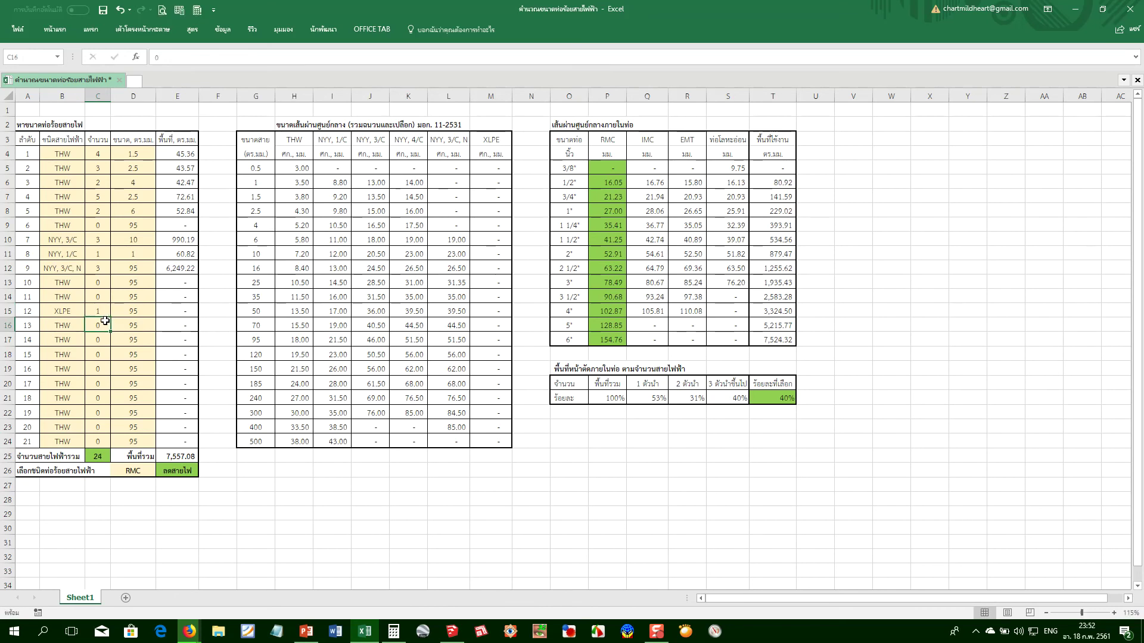
Change item 12's cable type to NYY, 4/C
click(69, 312)
click(90, 312)
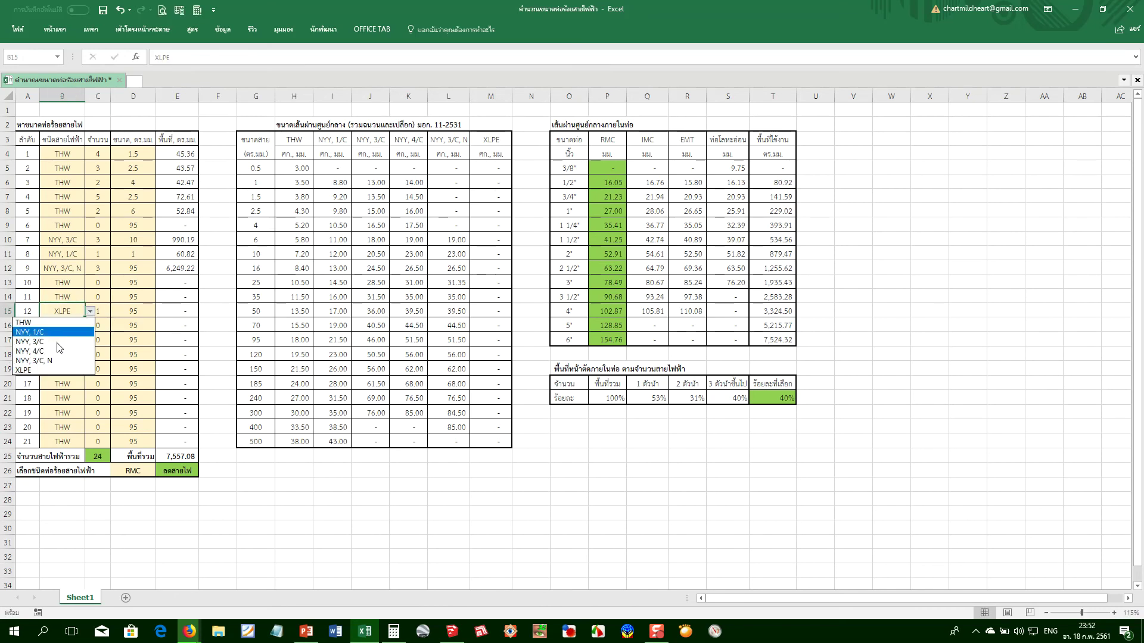
click(36, 351)
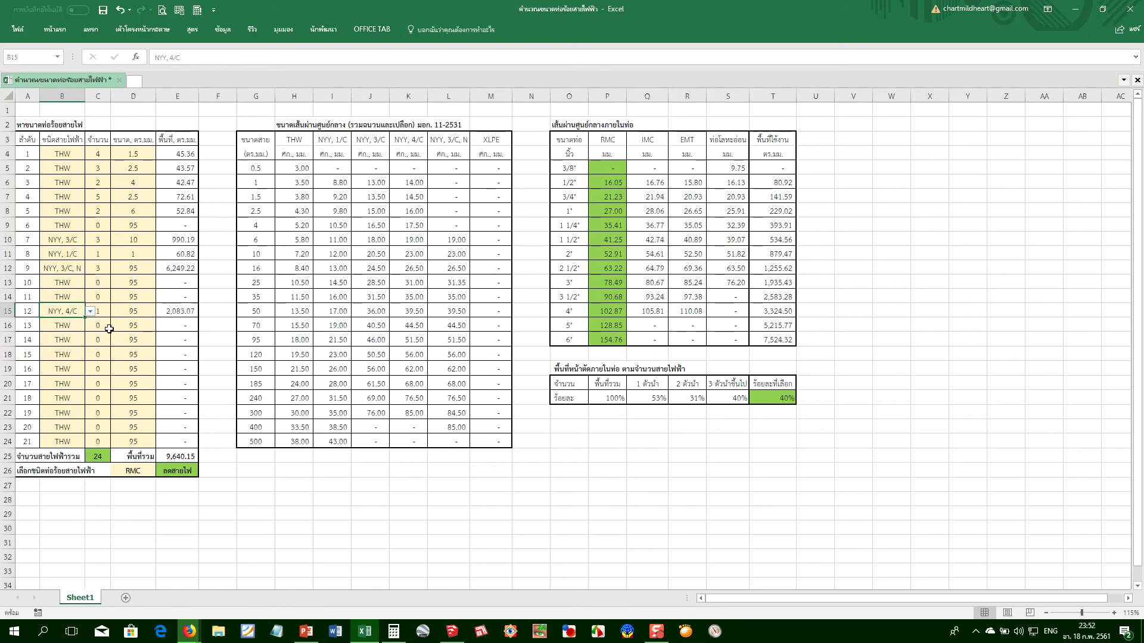
Change item 6's cable size in D9 from 95 to 16
click(131, 357)
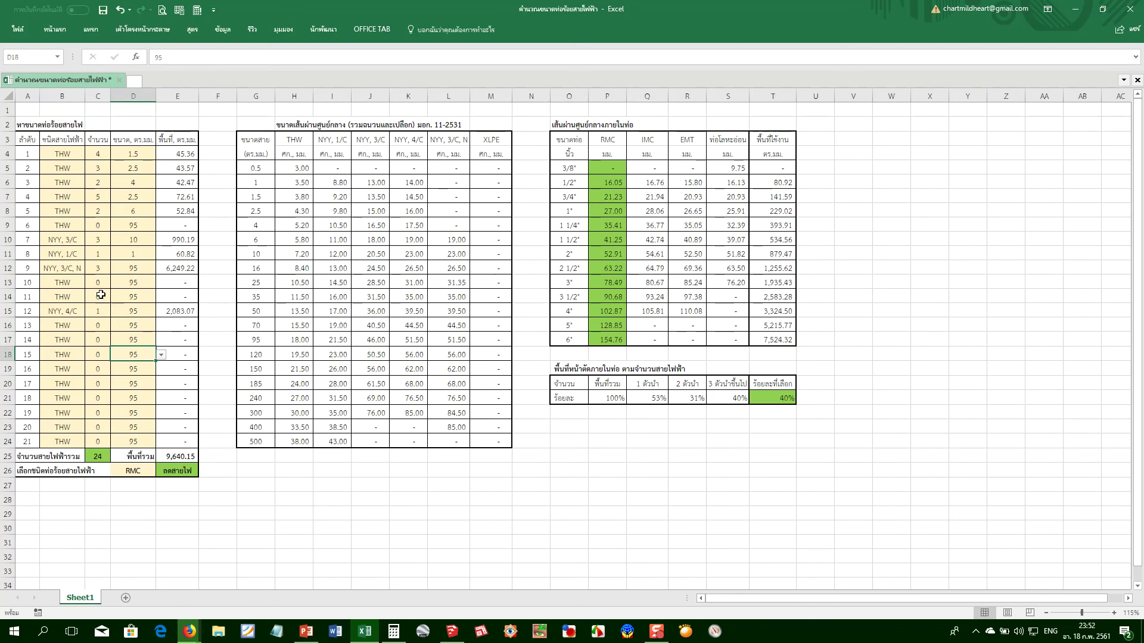
click(138, 283)
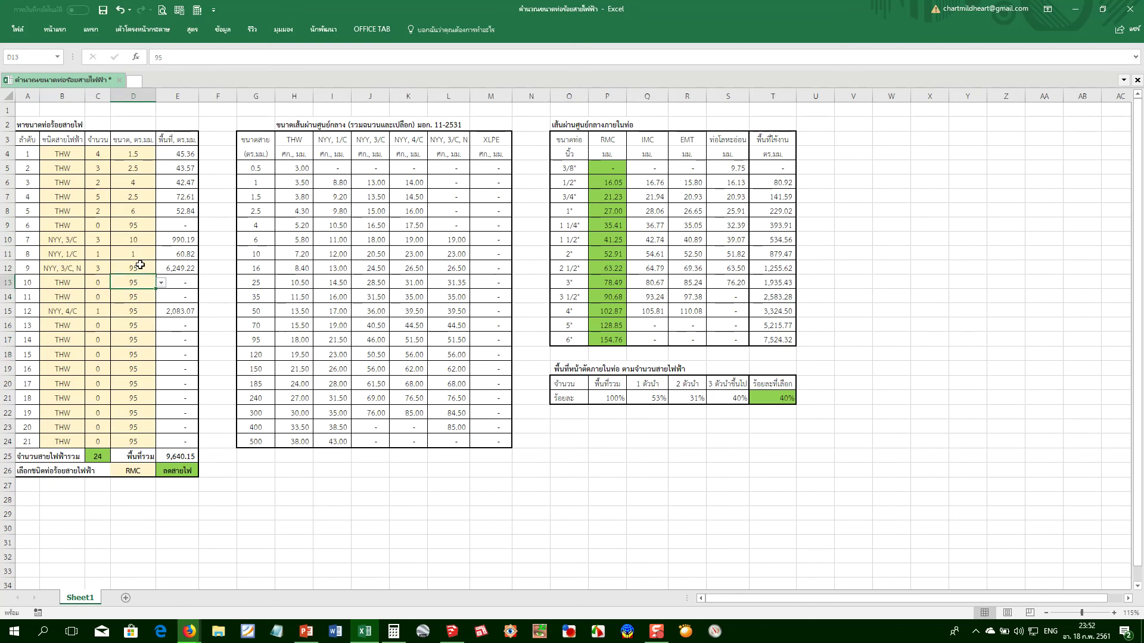
click(136, 229)
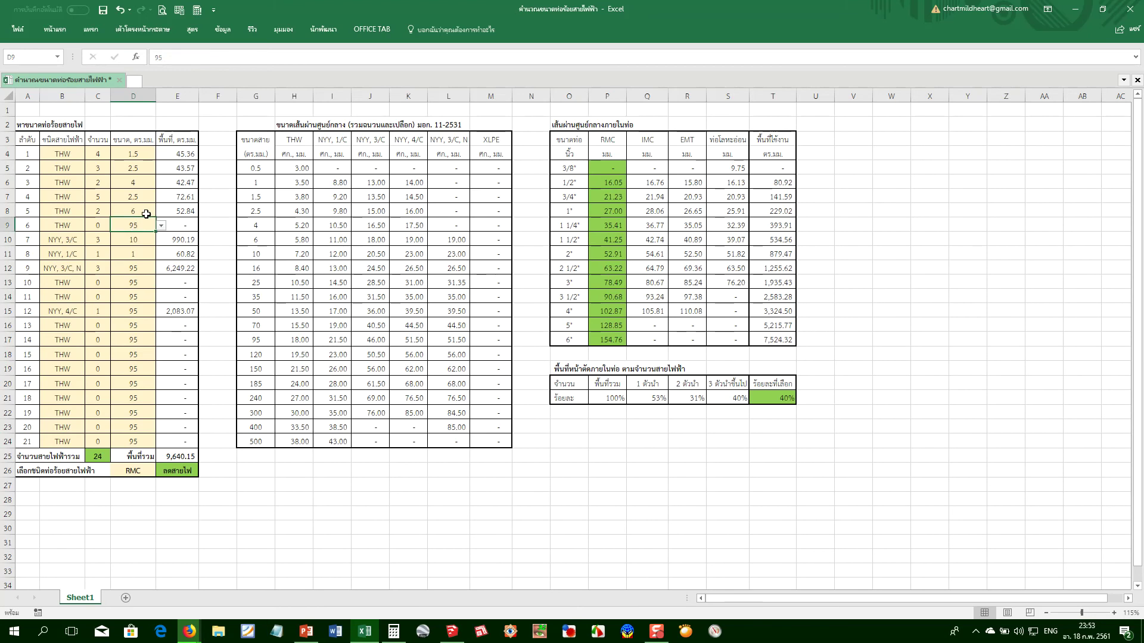
click(161, 225)
click(162, 260)
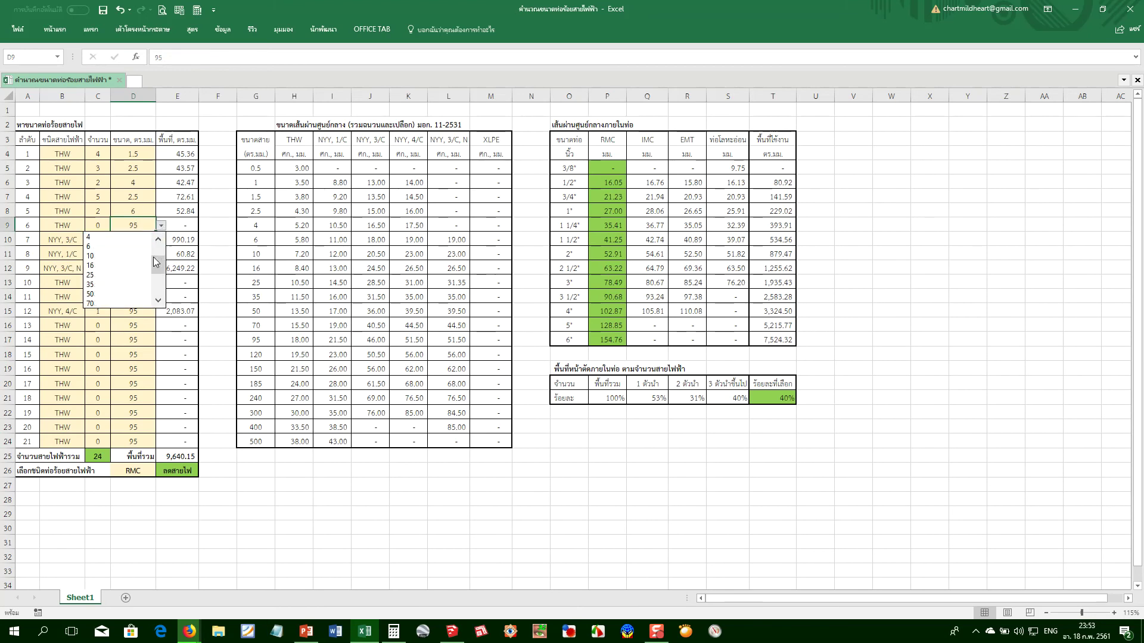
click(129, 266)
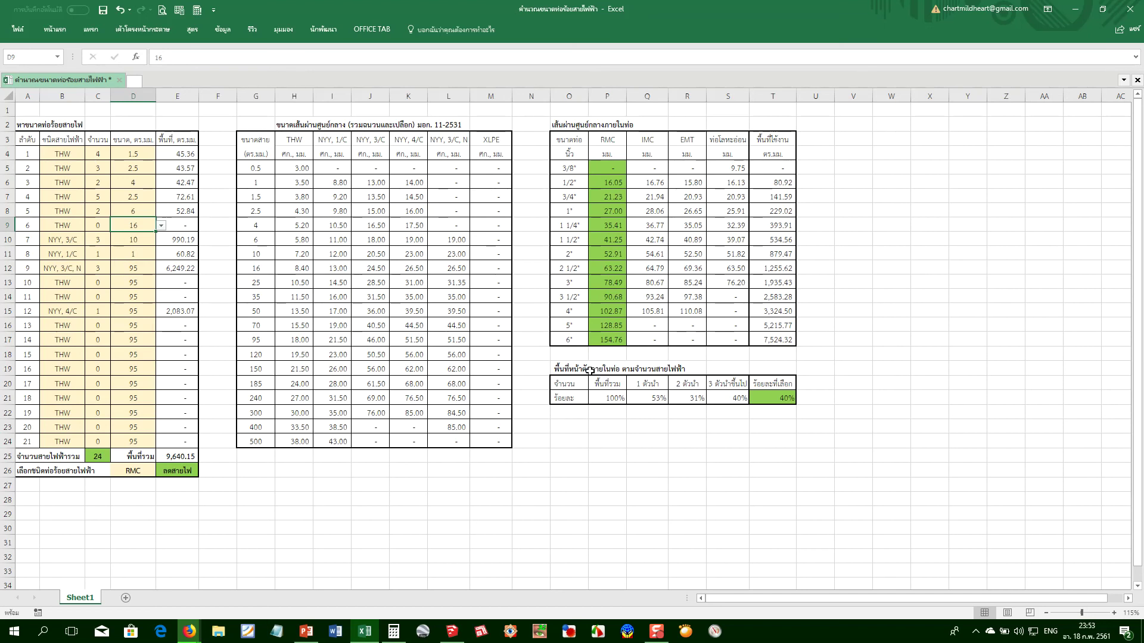
Move the conductor-fill percentage table O19:T21 to start at V2
drag(560, 368, 777, 400)
key(ctrl+c)
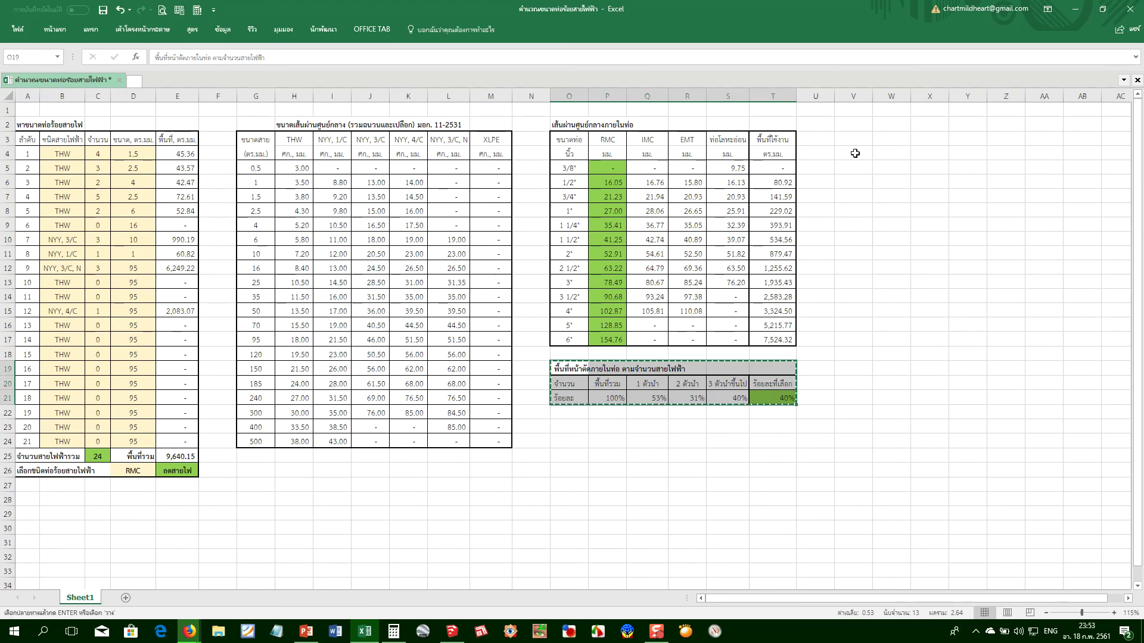
click(845, 128)
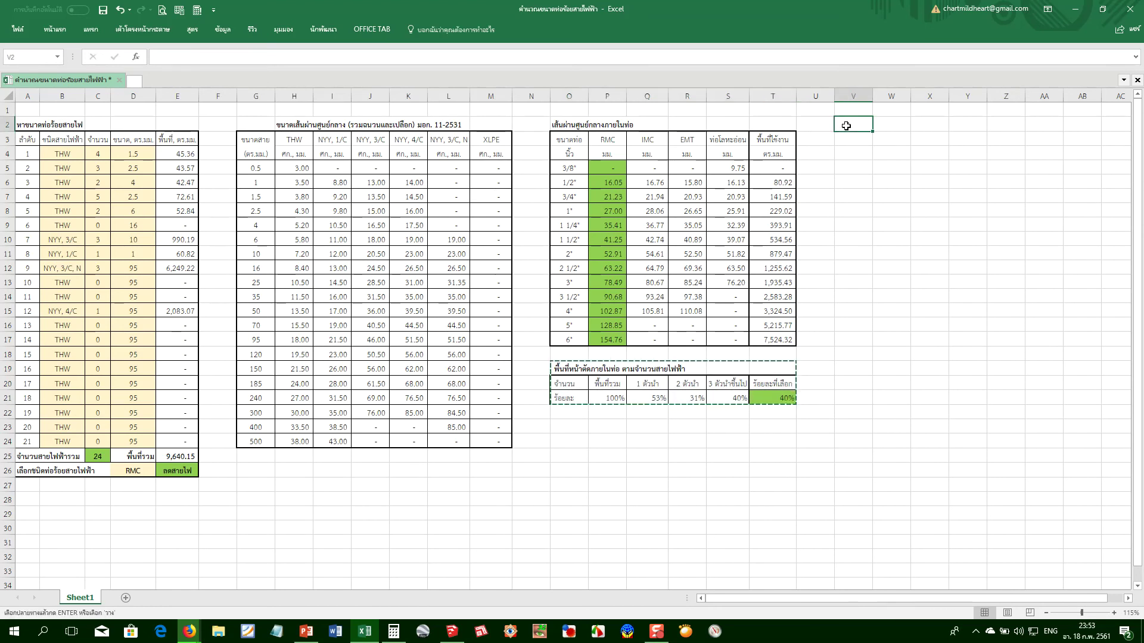
key(ctrl+v)
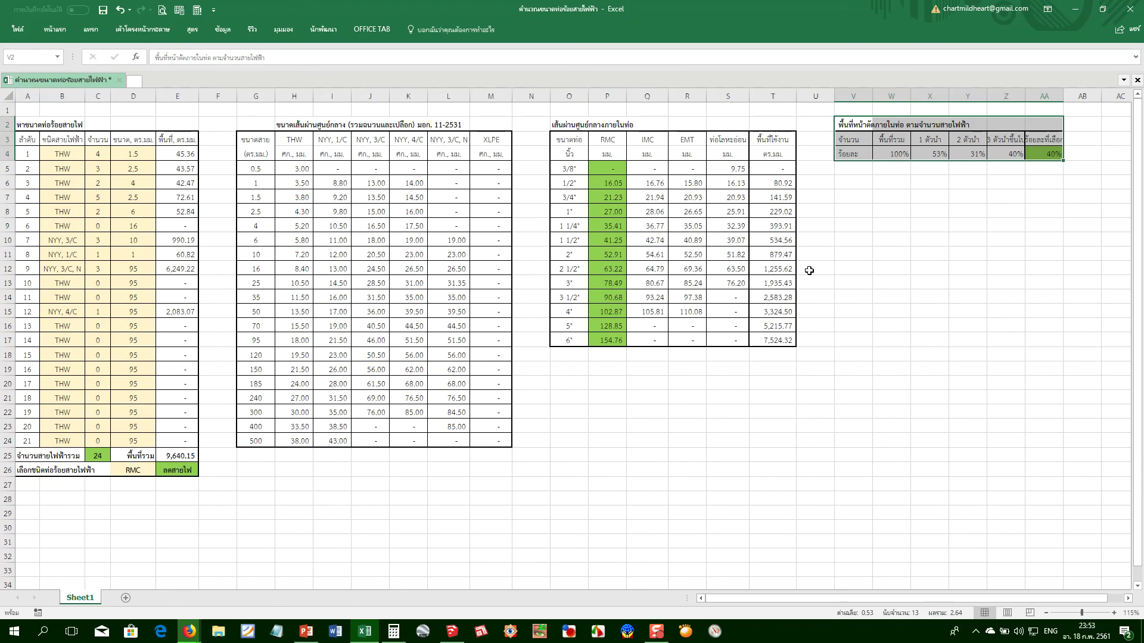
click(823, 271)
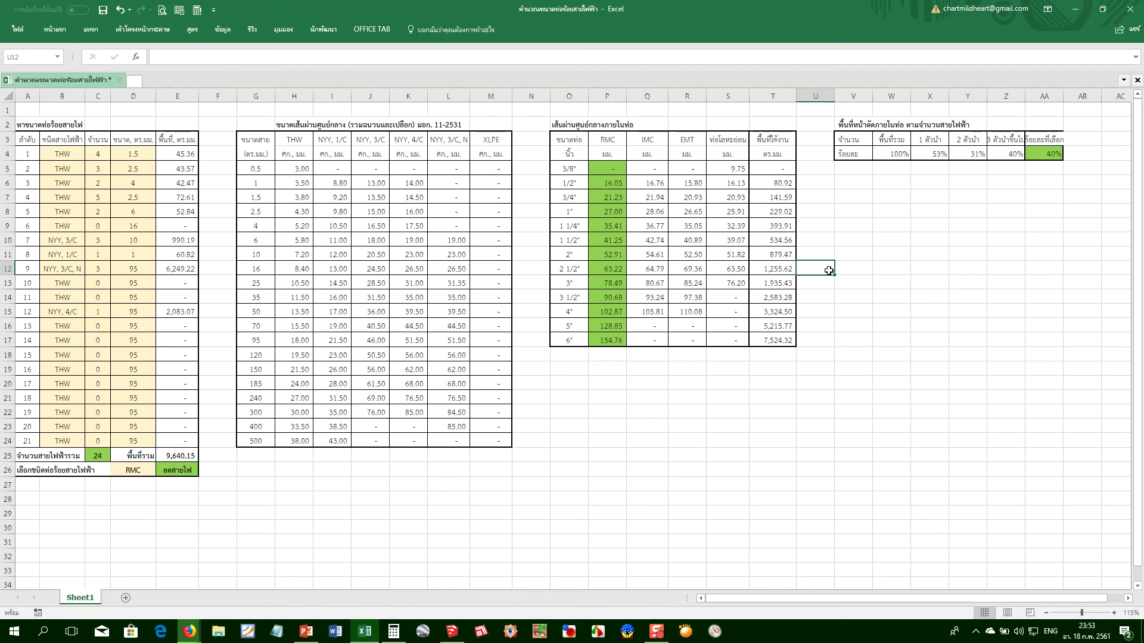
click(886, 282)
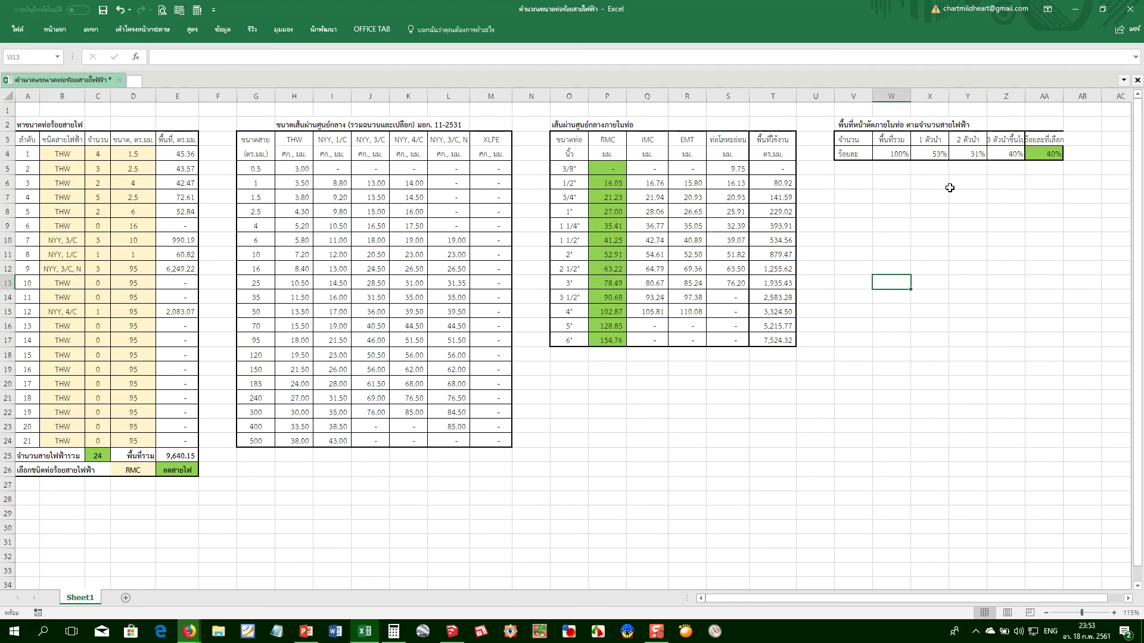
Autofit columns V through AA to their contents
double_click(1065, 97)
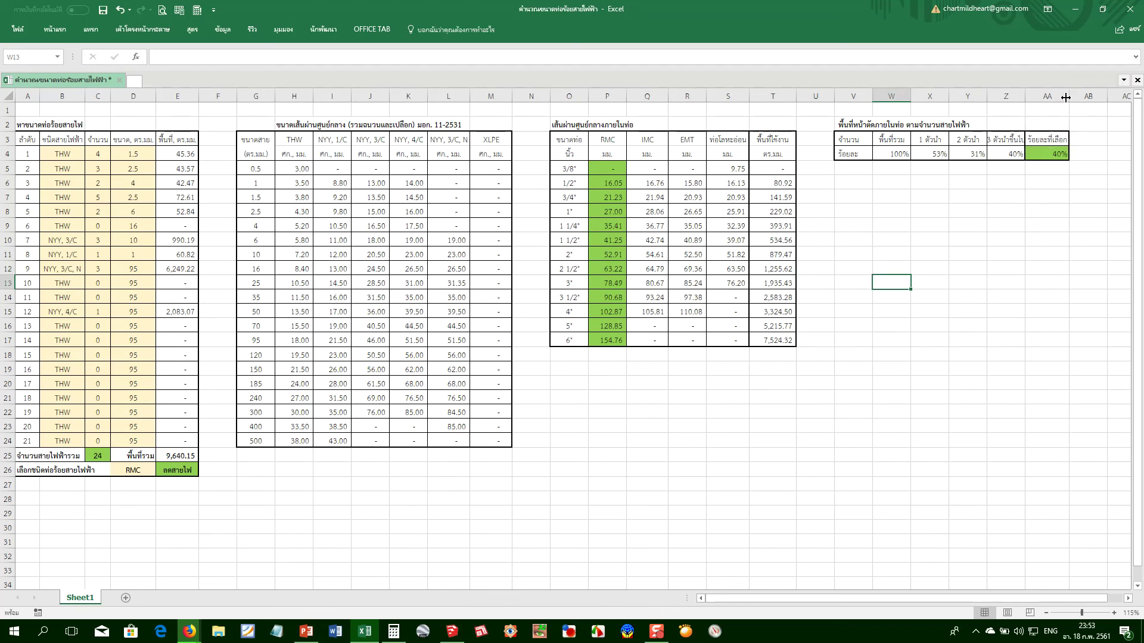
double_click(1025, 97)
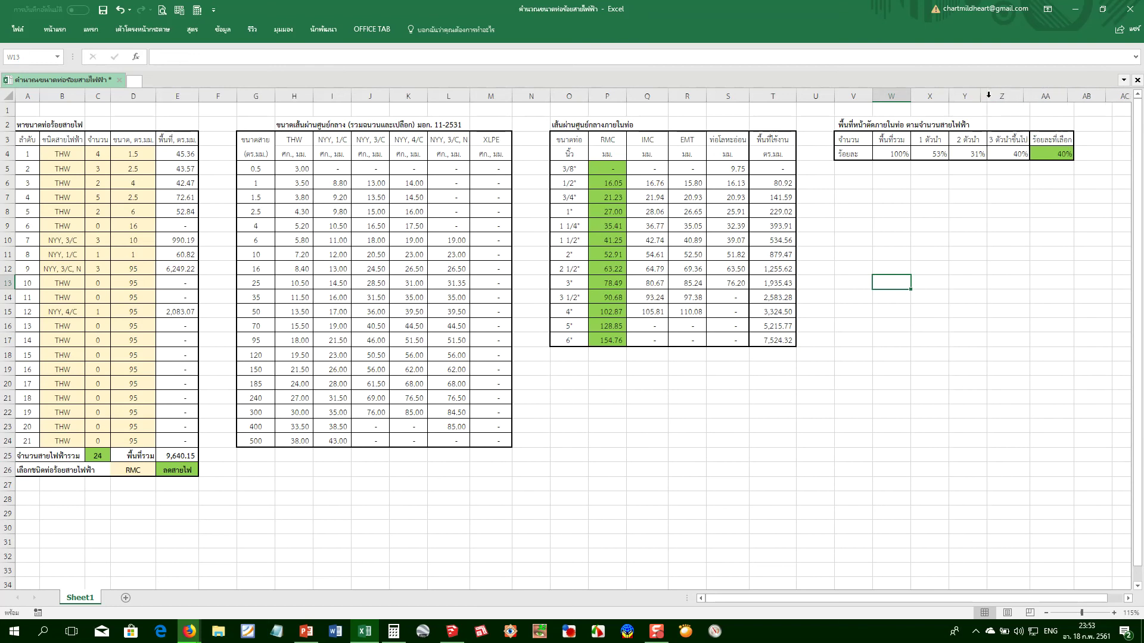
double_click(987, 97)
double_click(948, 97)
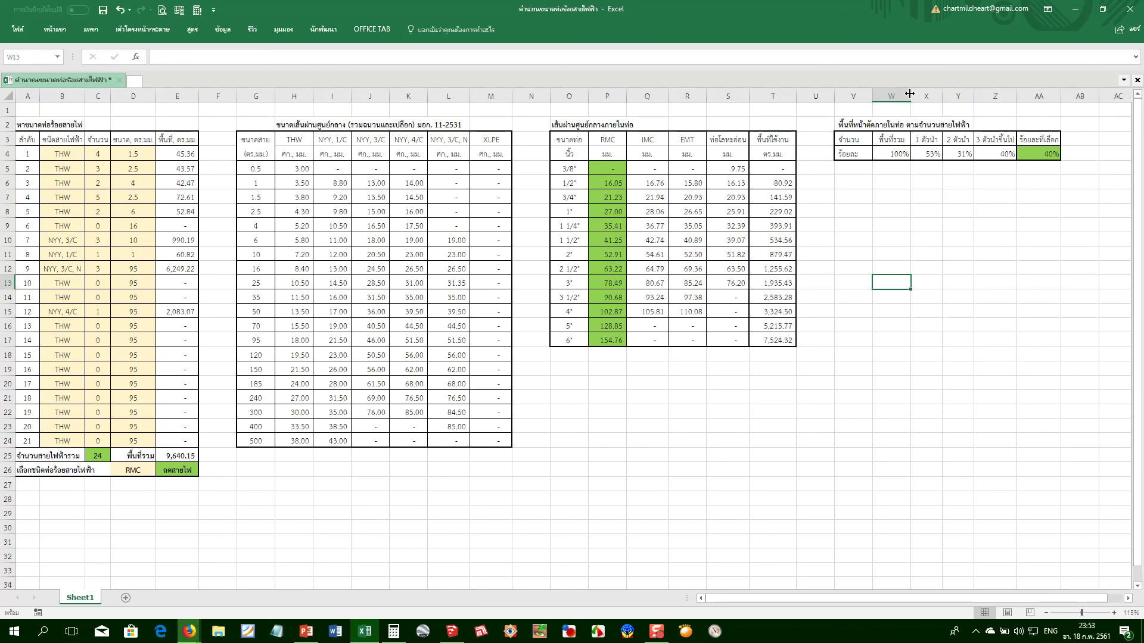
double_click(910, 97)
double_click(870, 98)
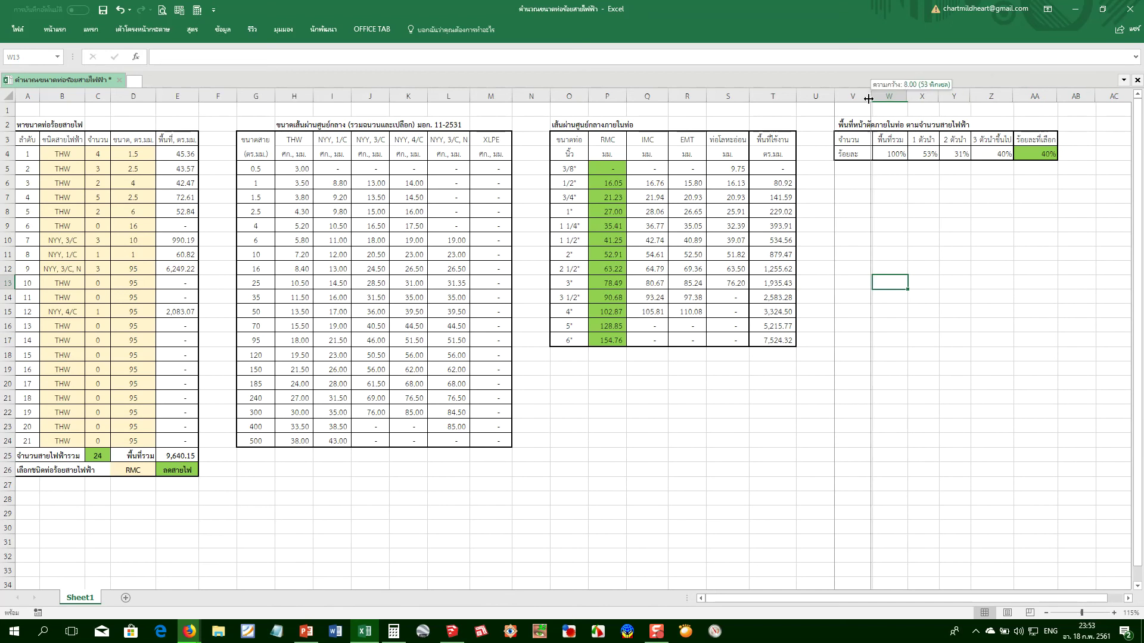
click(848, 213)
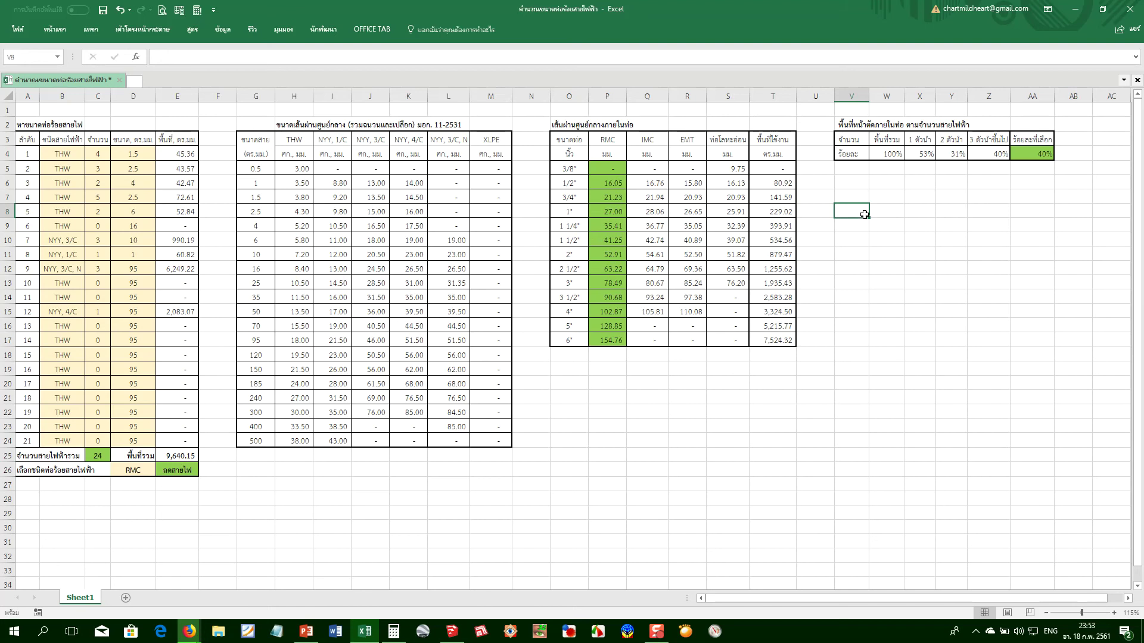
Narrow columns R and T, then check the conduit type cell D26
drag(706, 100, 582, 101)
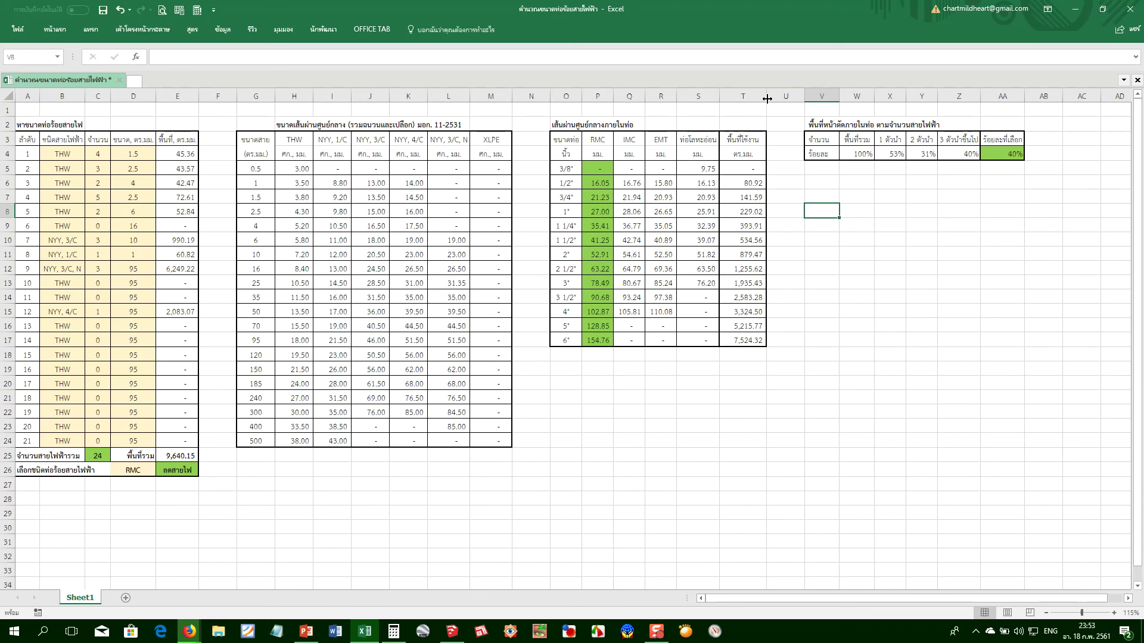
drag(766, 98, 757, 99)
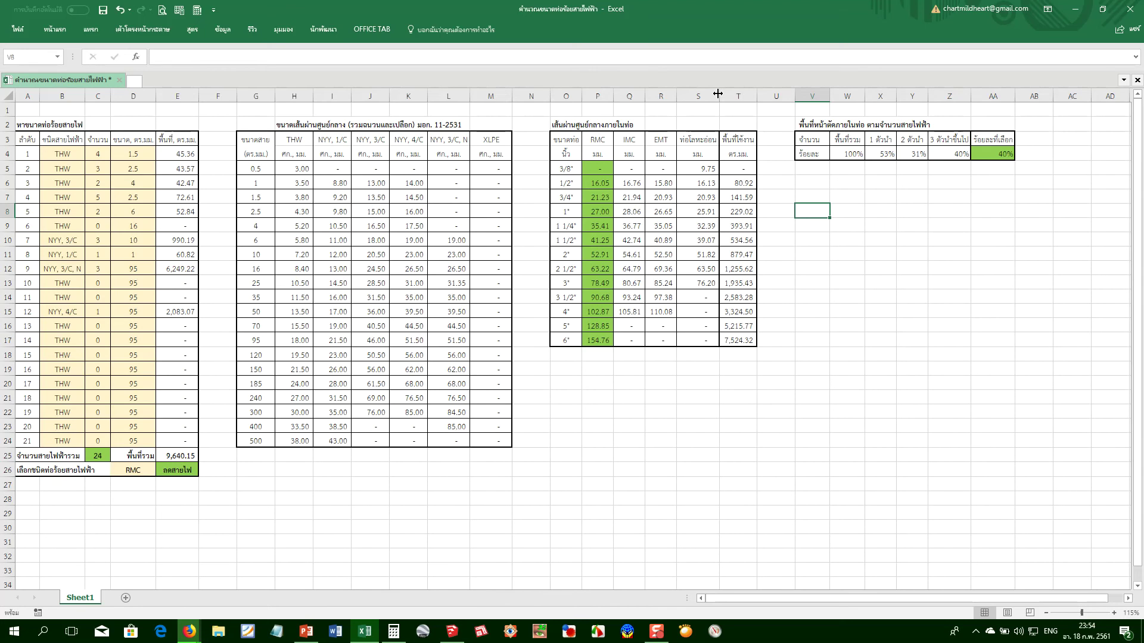
click(122, 468)
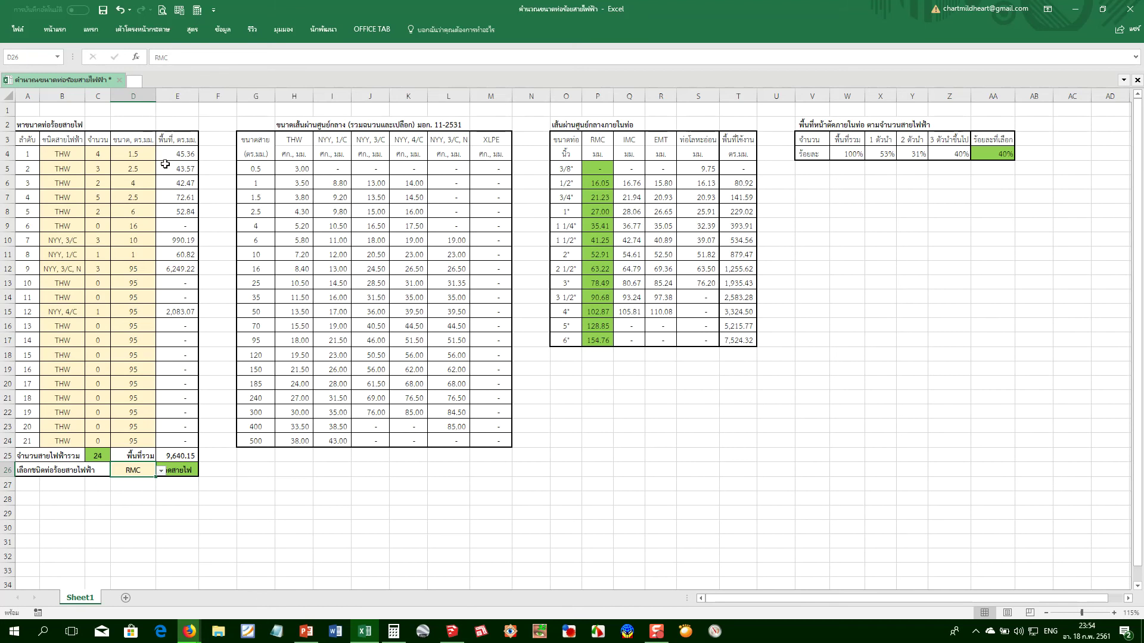
click(105, 113)
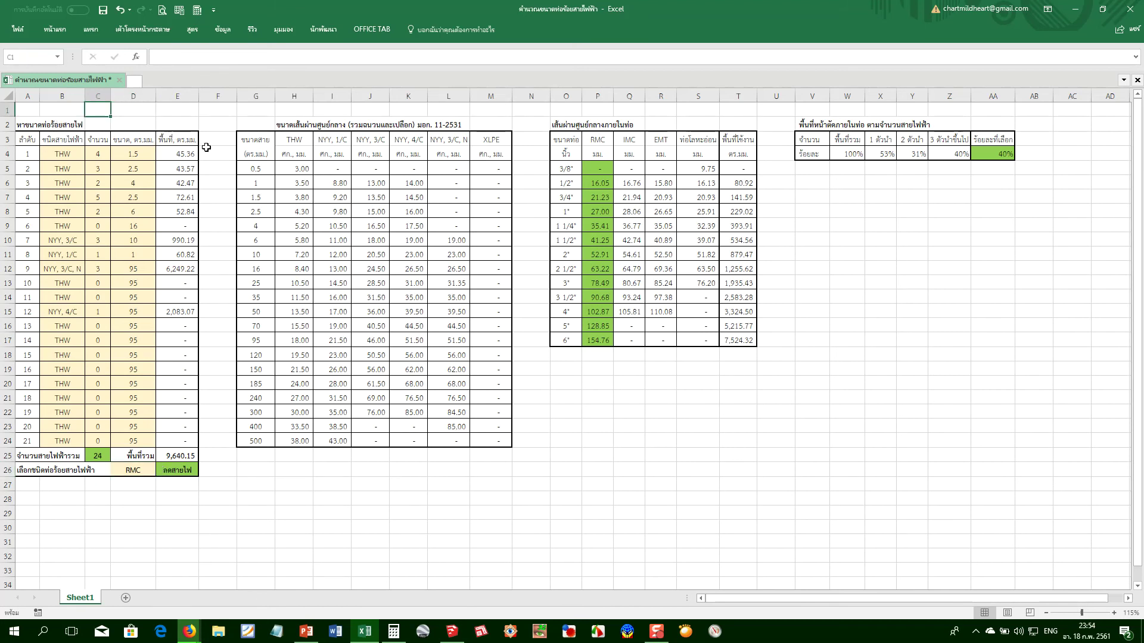
Save the workbook and fill THW down the cable type column to row 16
key(ctrl+s)
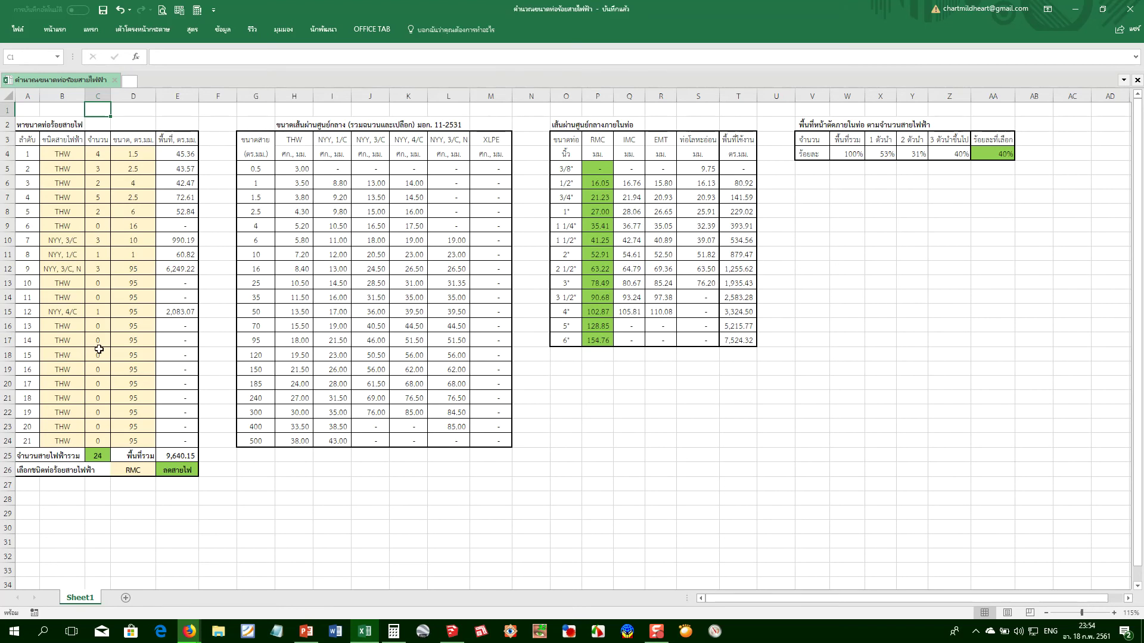
click(67, 358)
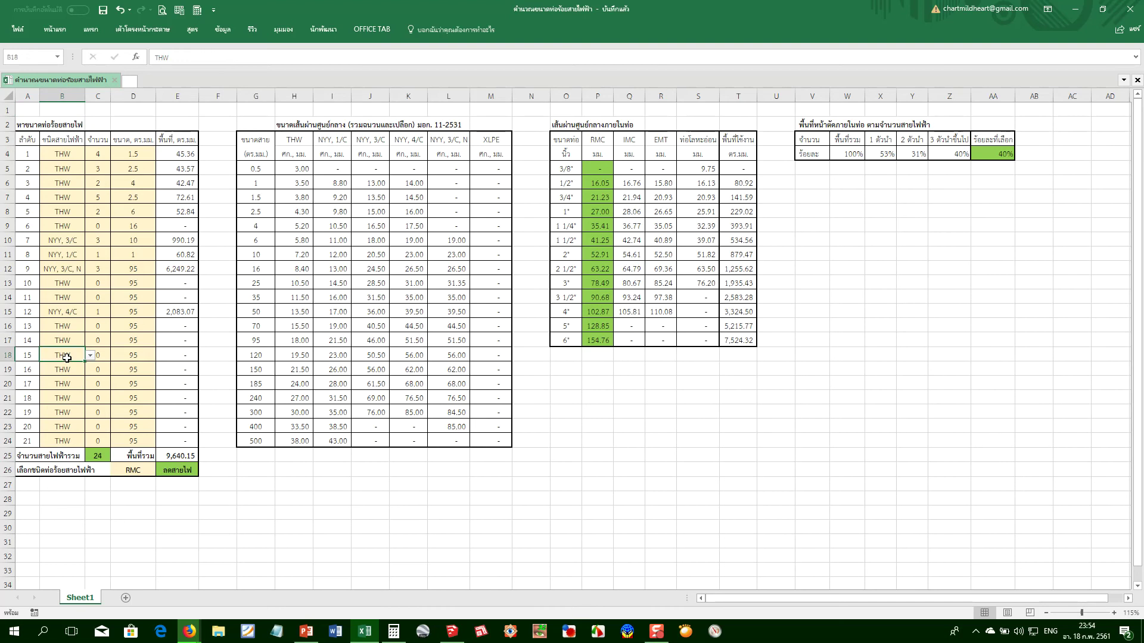
click(70, 211)
drag(84, 218, 88, 327)
click(108, 291)
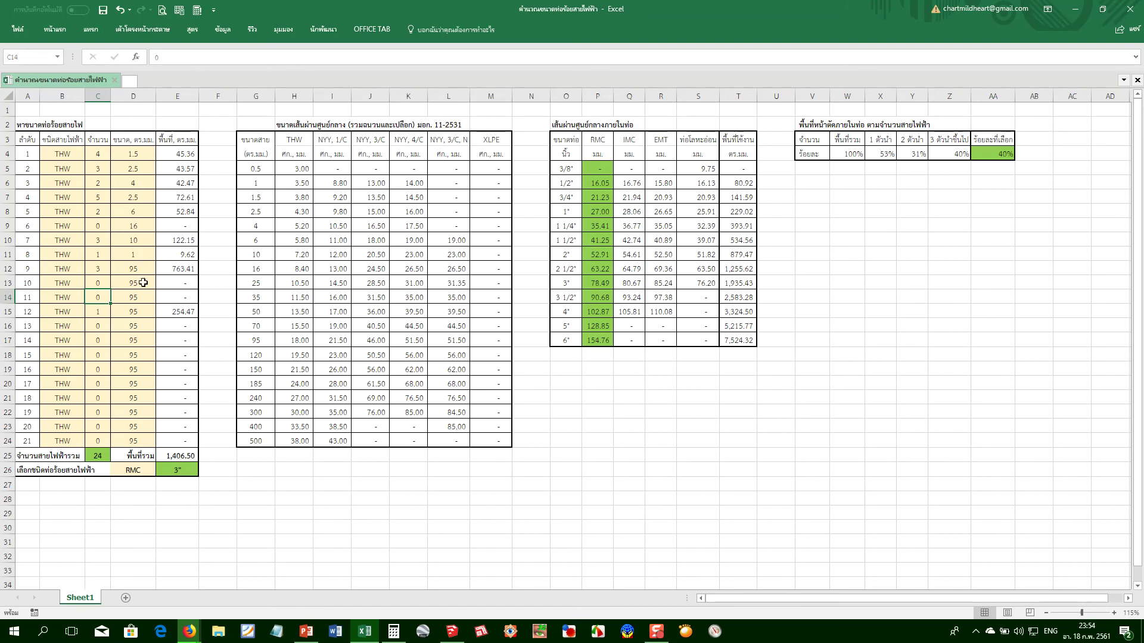
Change item 12's cable size from the dropdown to 500
click(177, 305)
click(134, 310)
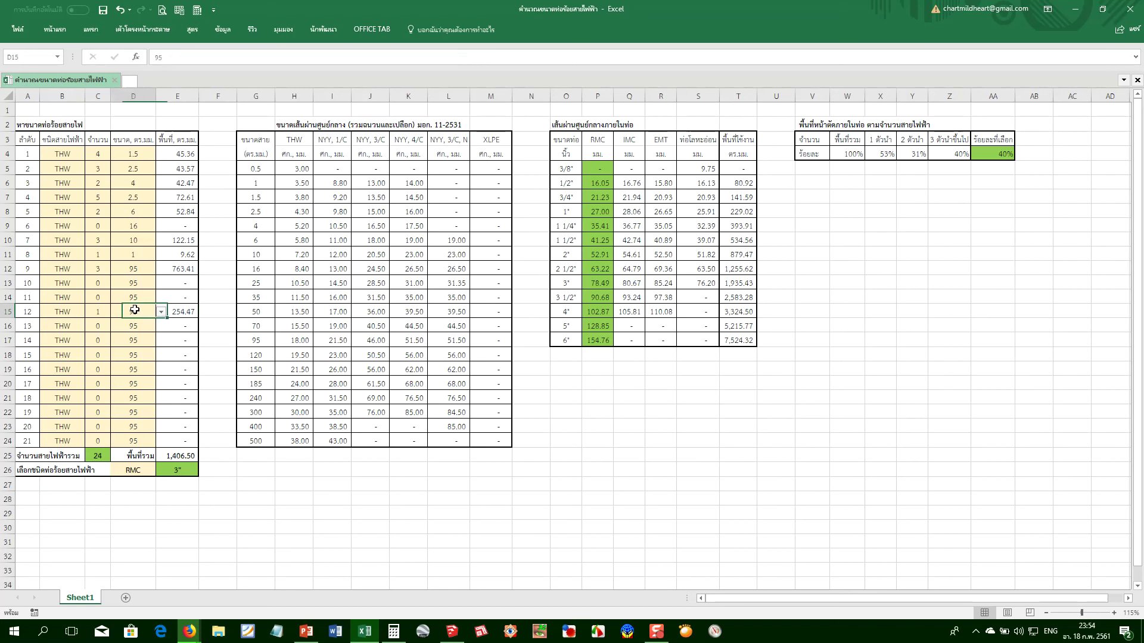
click(160, 313)
click(123, 382)
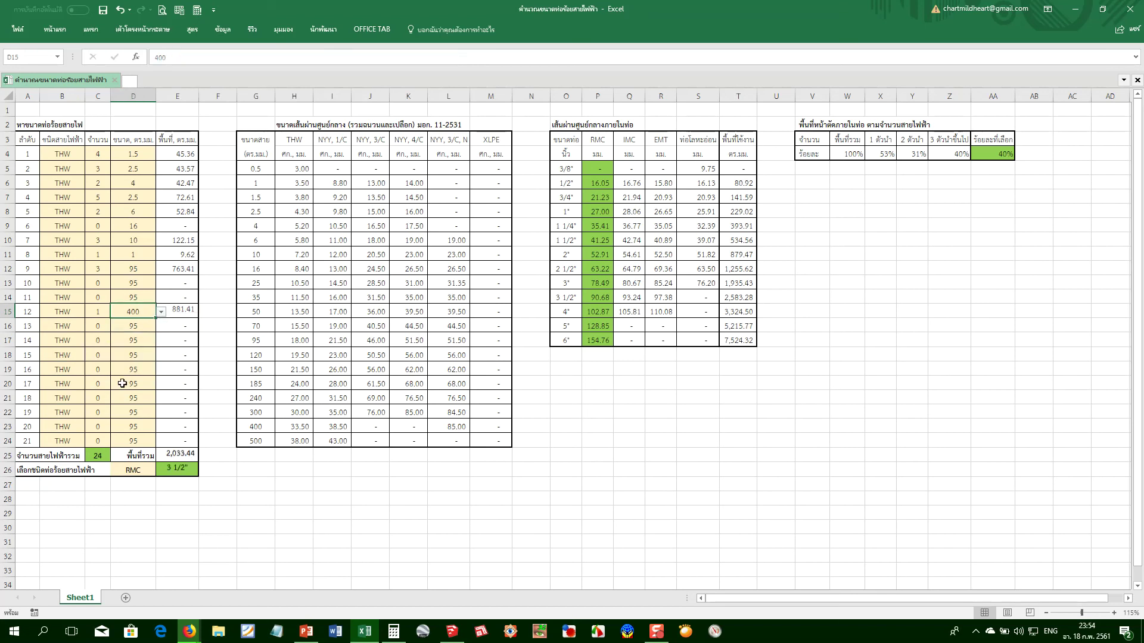
click(161, 312)
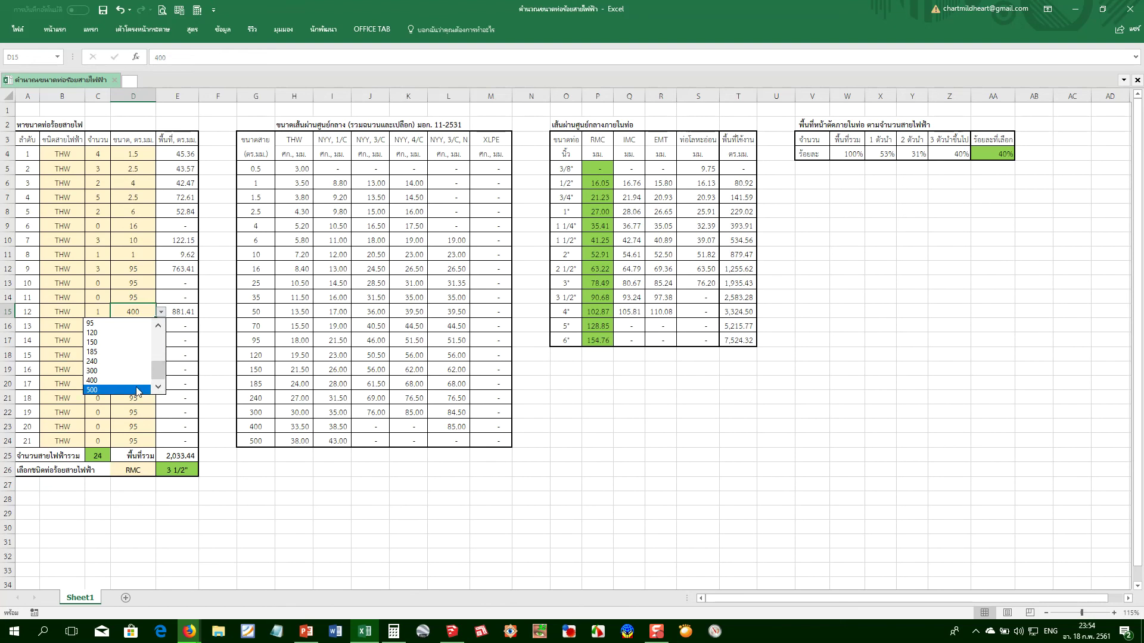
click(137, 390)
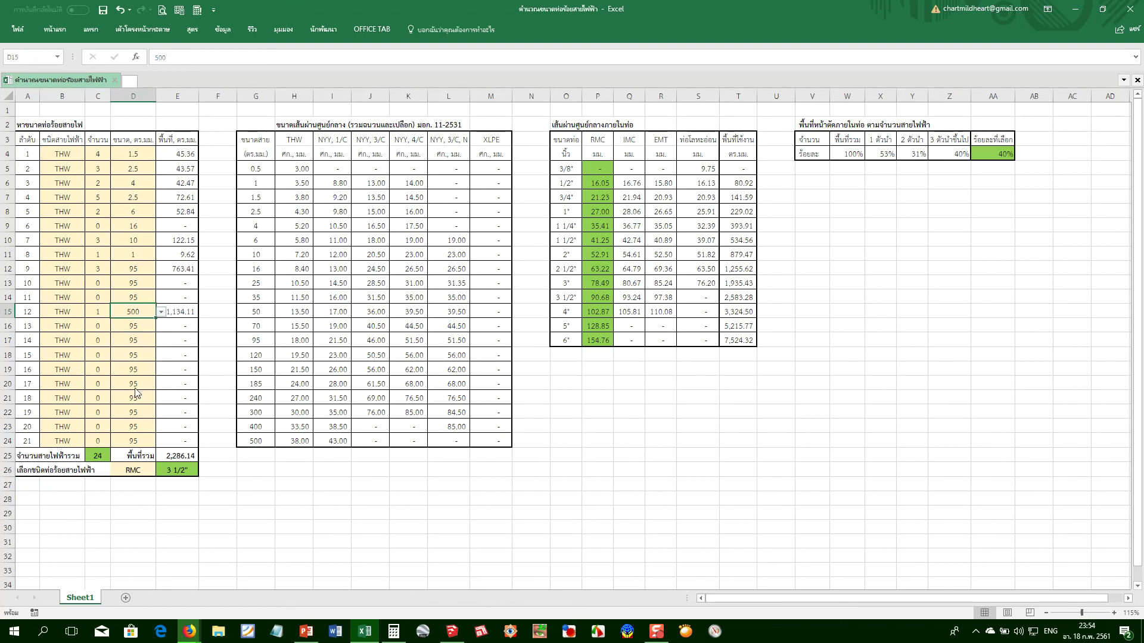
Enter quantity 5 for the 16 sq mm cable in C9, then select D26
click(105, 225)
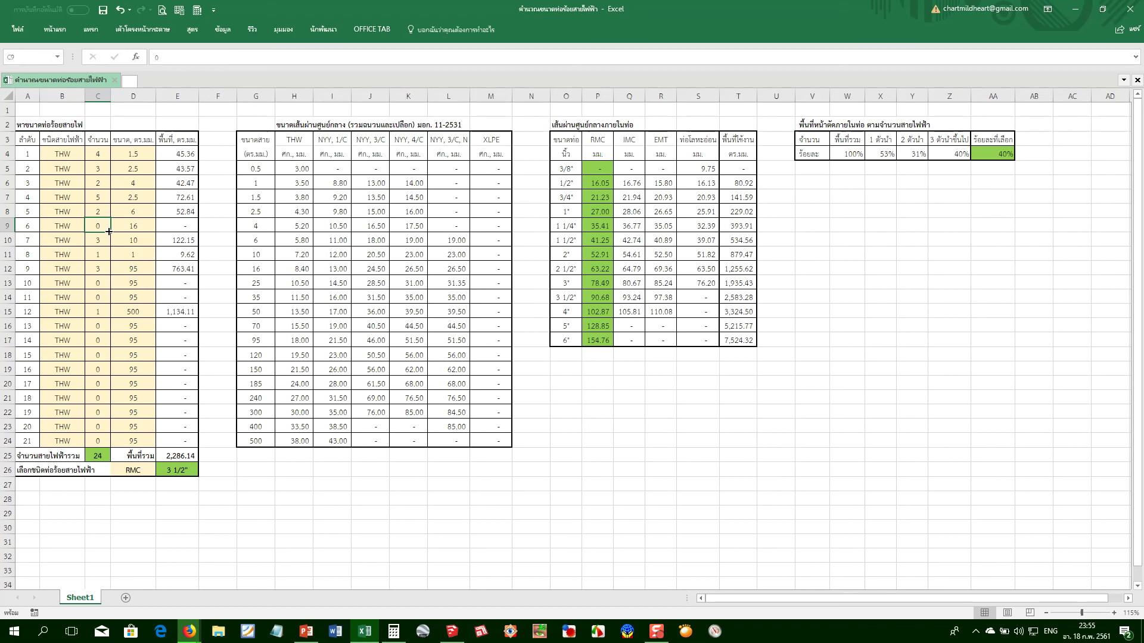
text(5)
key(Return)
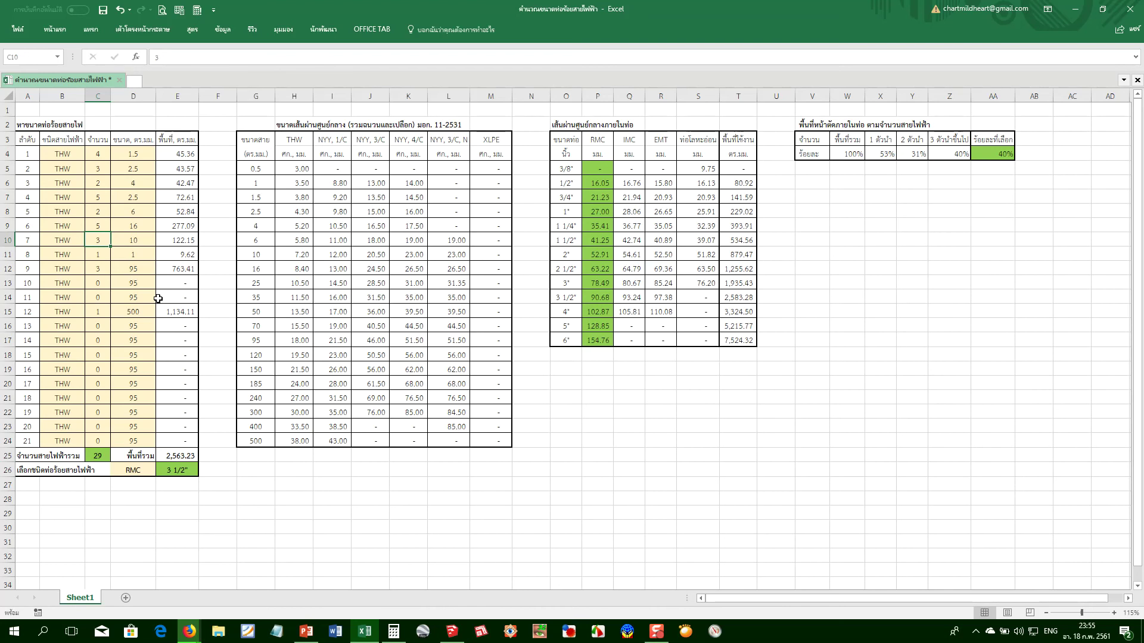
click(134, 470)
click(161, 471)
click(127, 492)
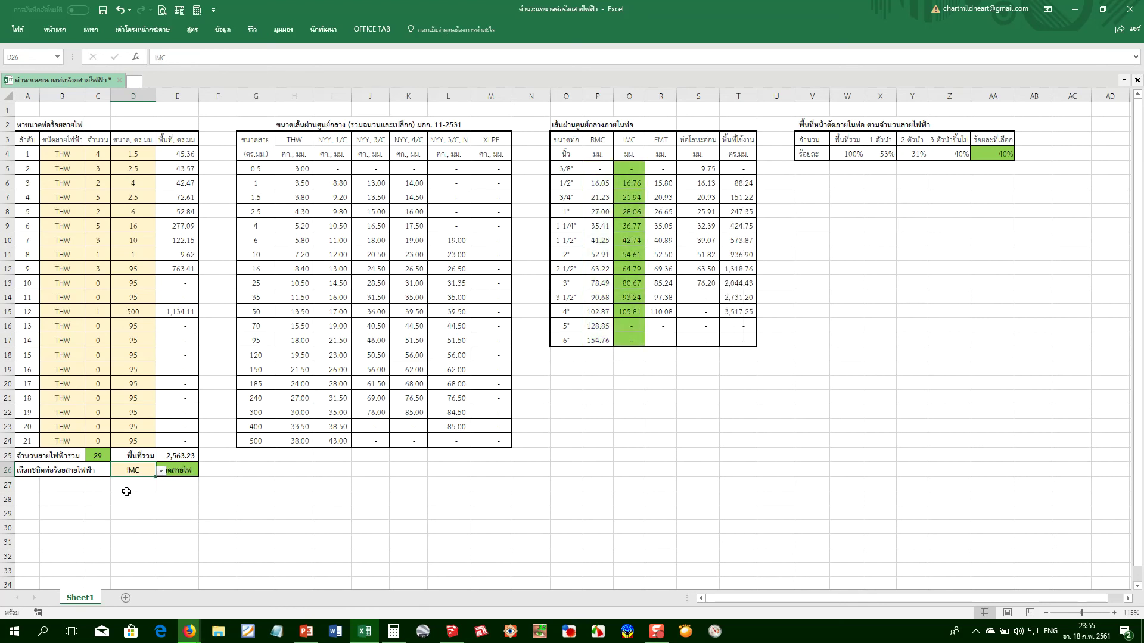
click(160, 472)
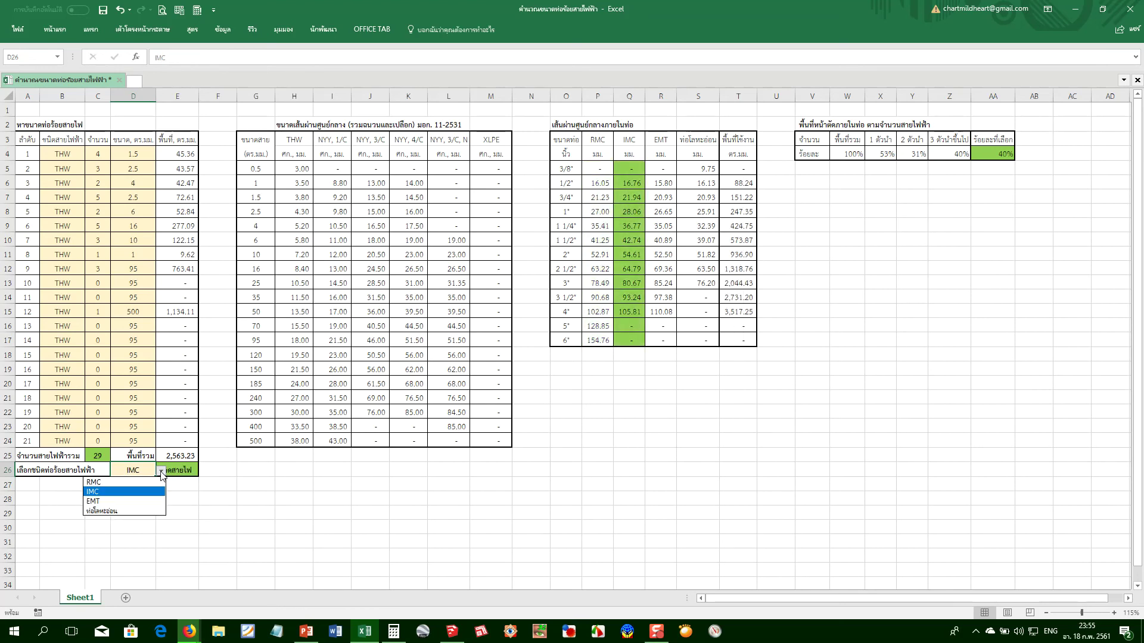
click(142, 503)
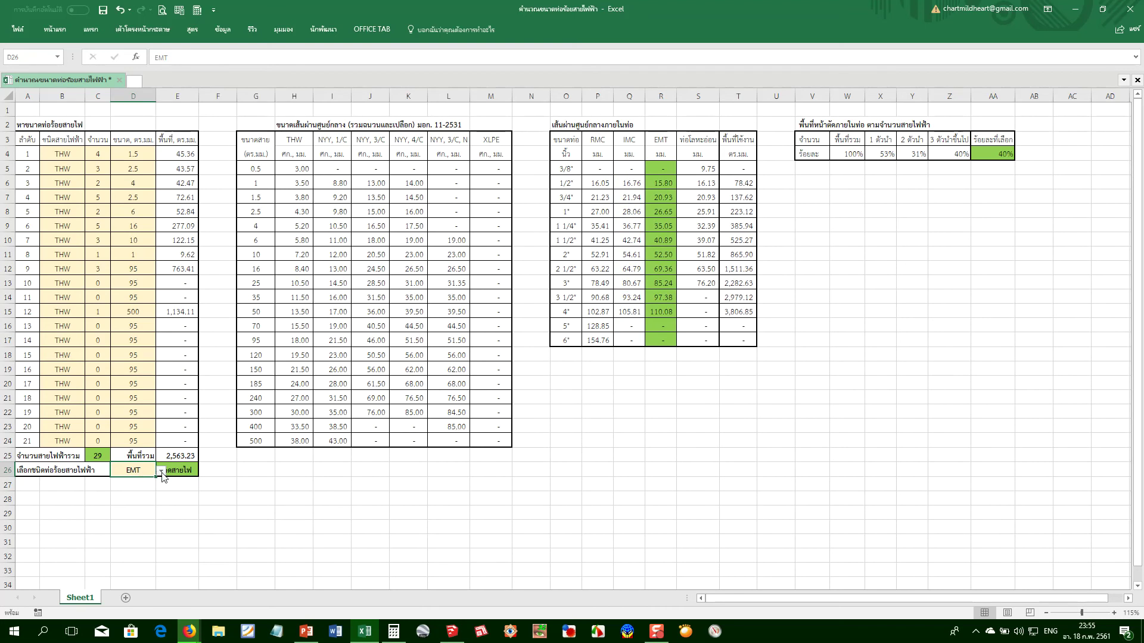
click(161, 471)
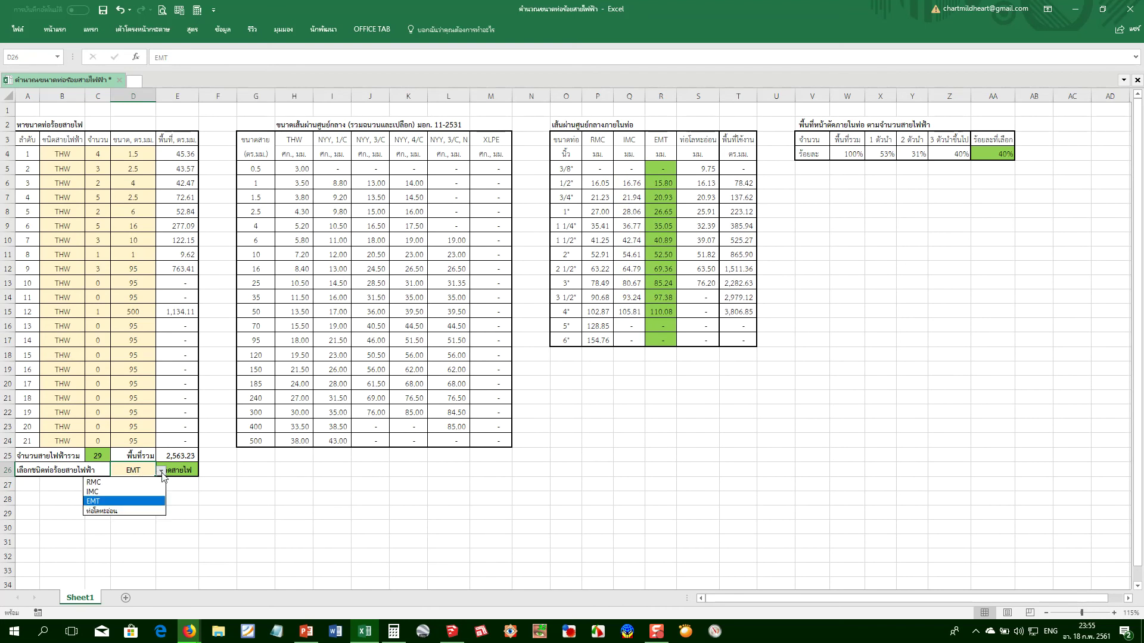
click(117, 512)
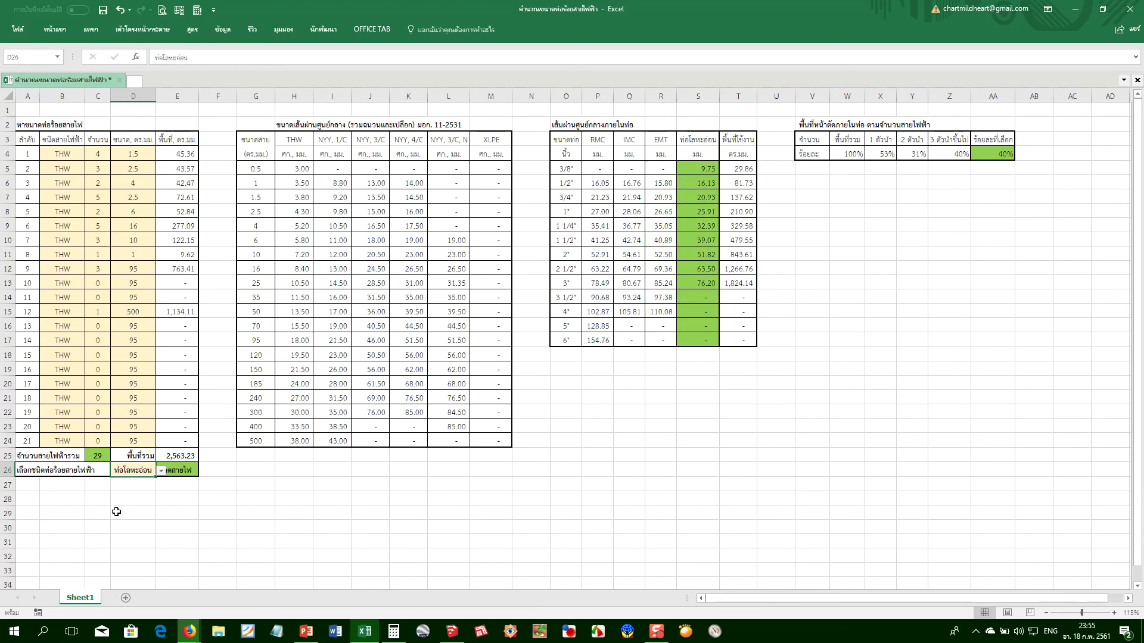
click(163, 496)
click(132, 470)
click(161, 473)
click(94, 483)
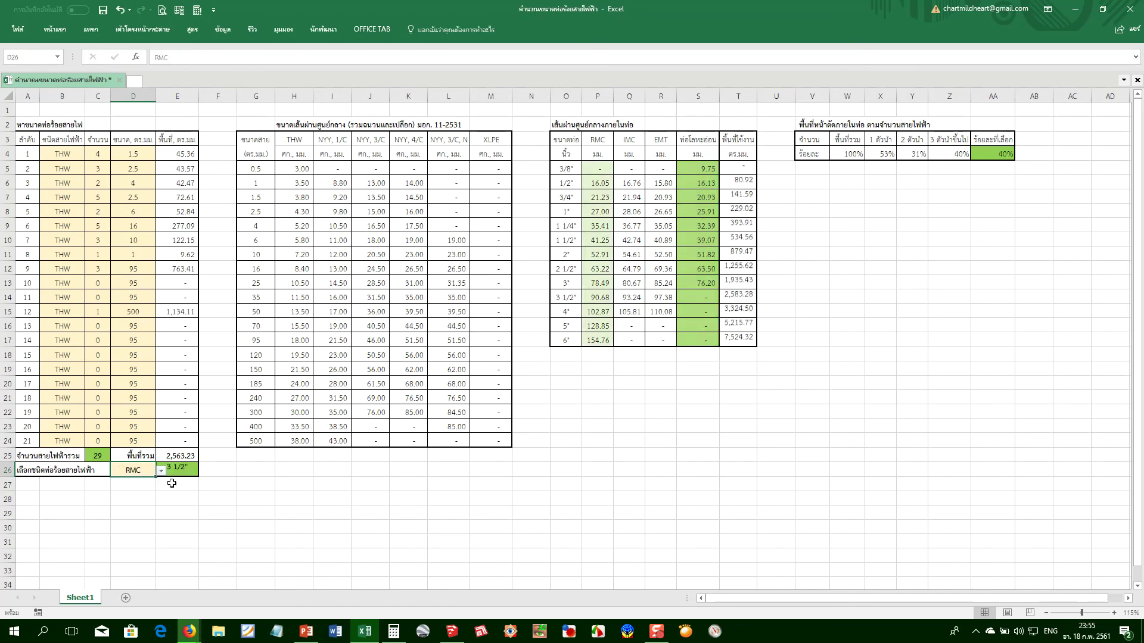
click(216, 483)
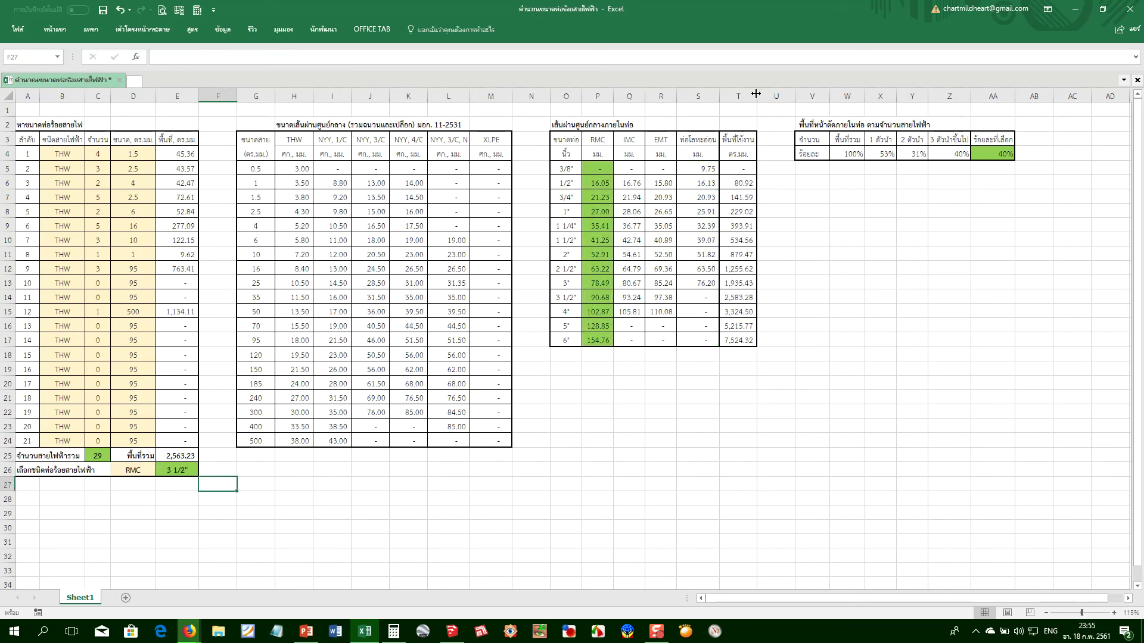
Widen column T slightly, then inspect cells G19, F13 and E19
drag(756, 94, 760, 94)
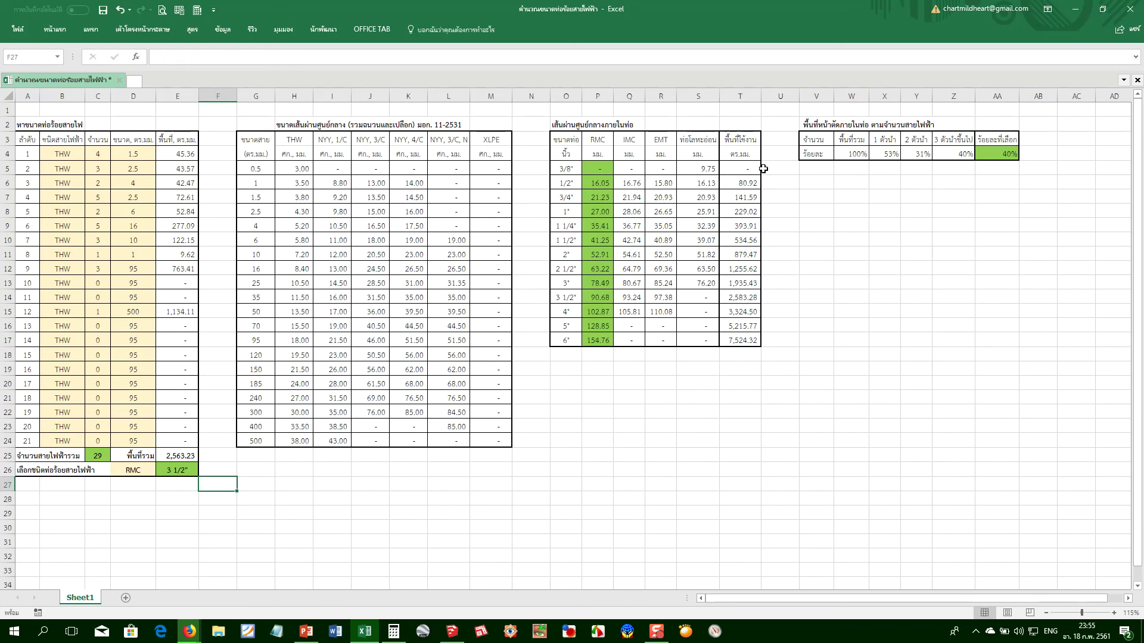
click(294, 496)
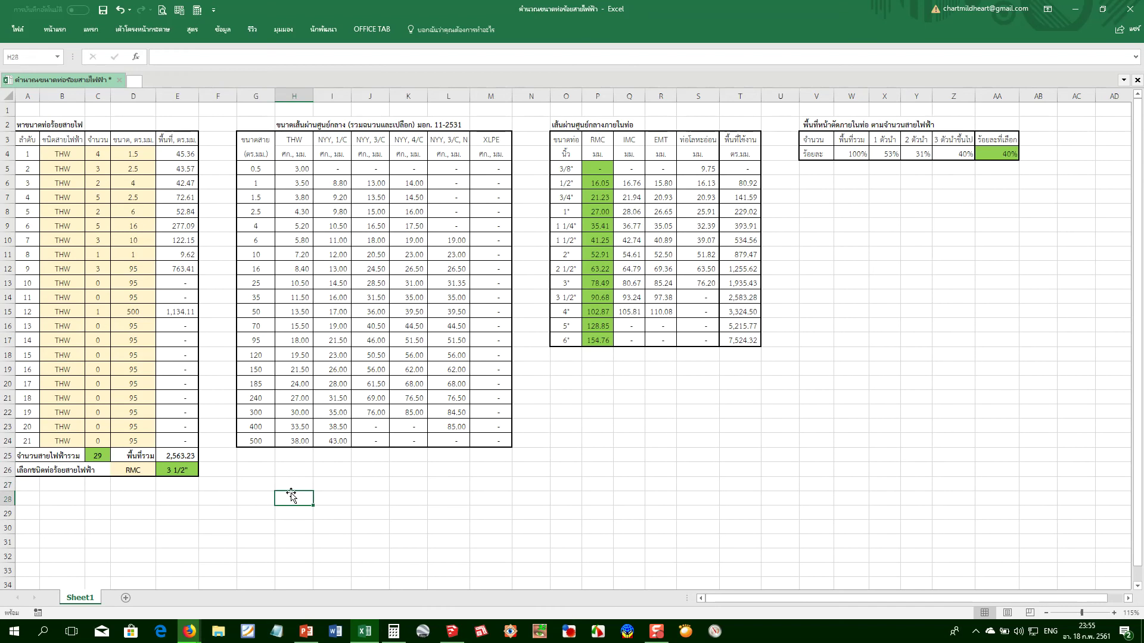
click(316, 468)
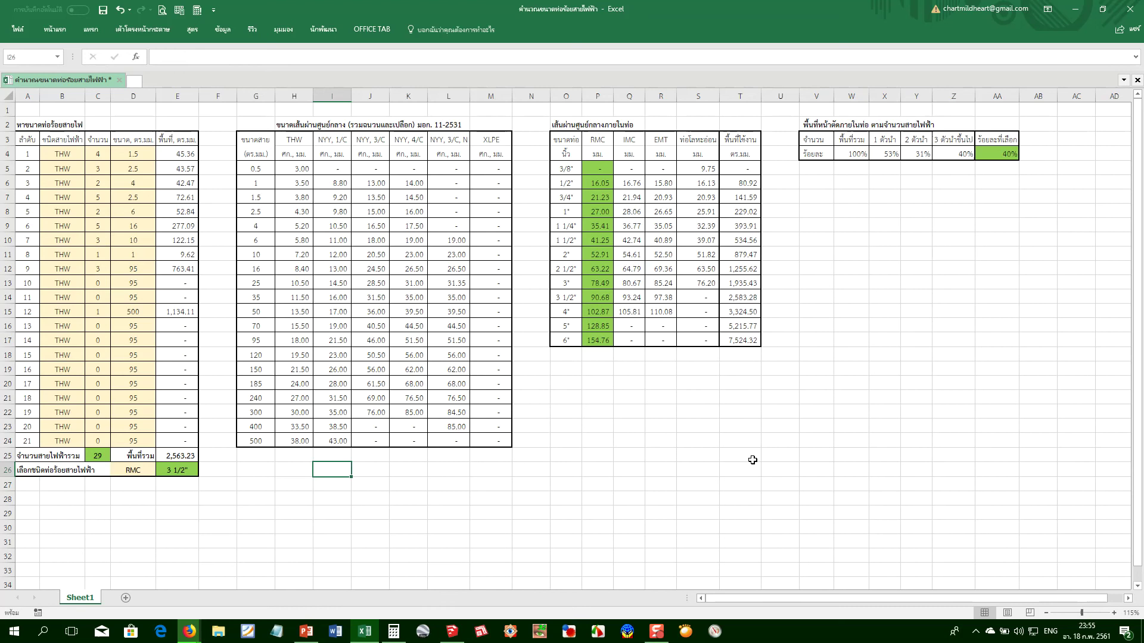
click(619, 471)
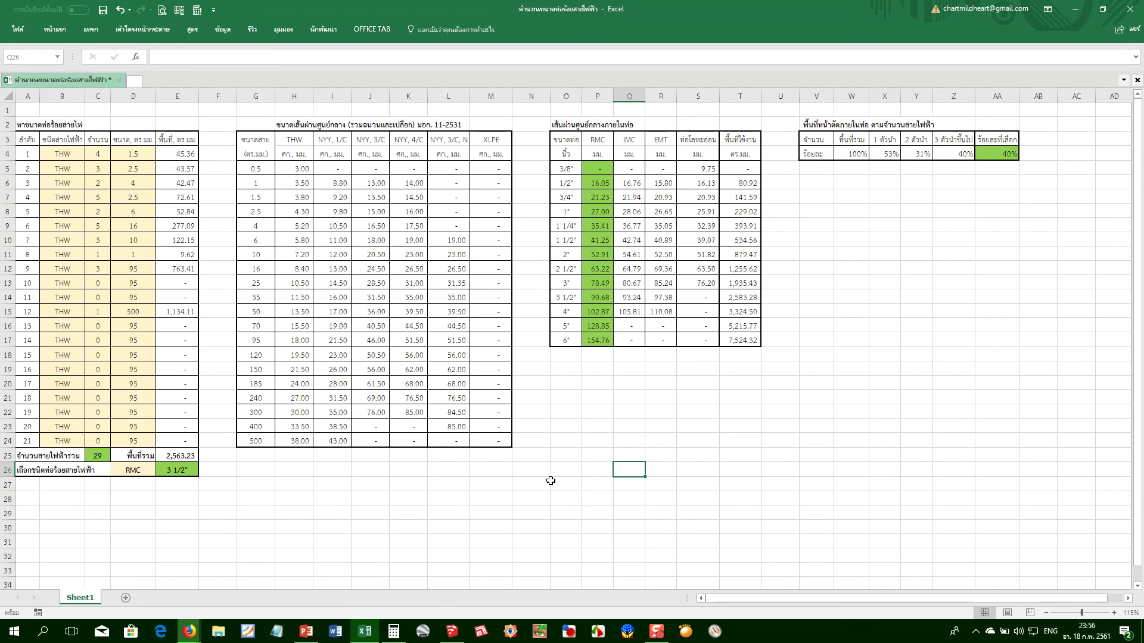
click(256, 370)
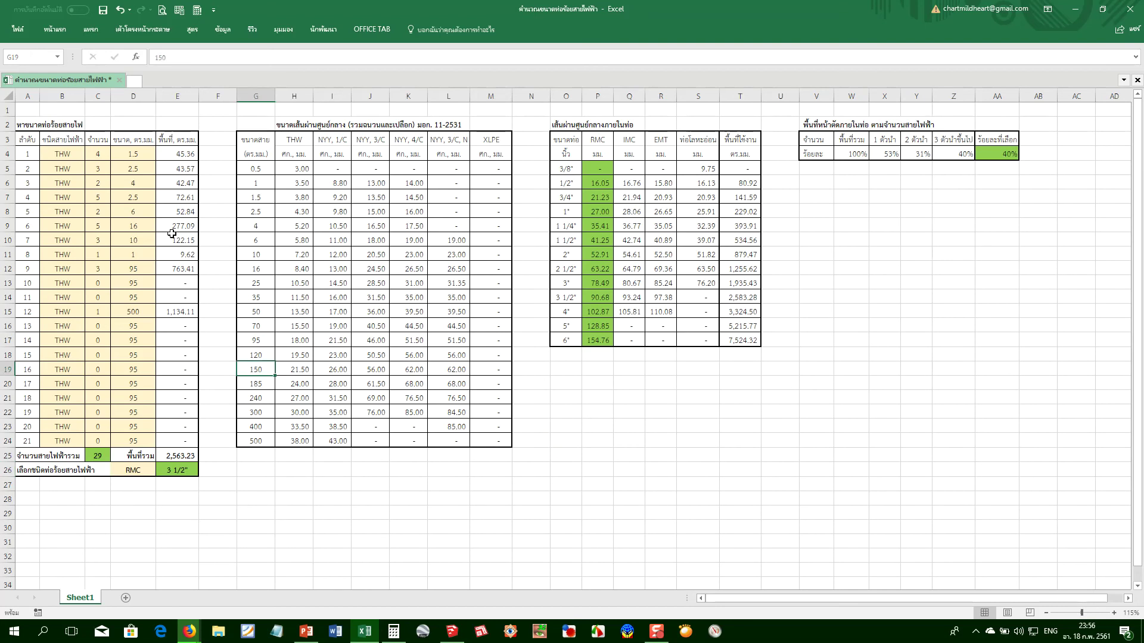
click(210, 280)
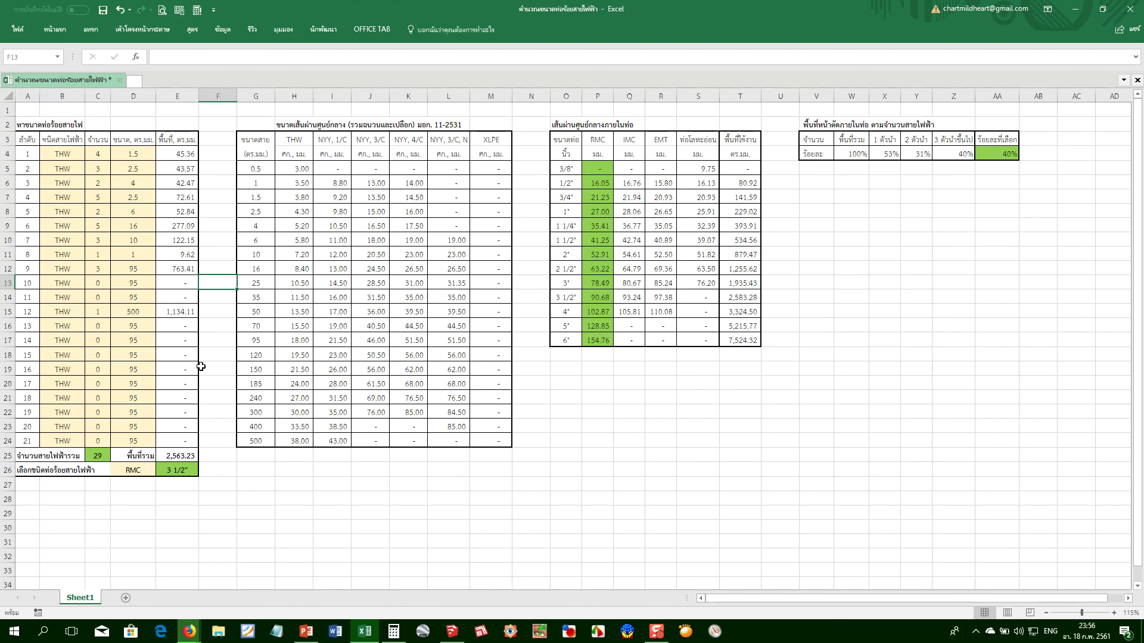
click(170, 367)
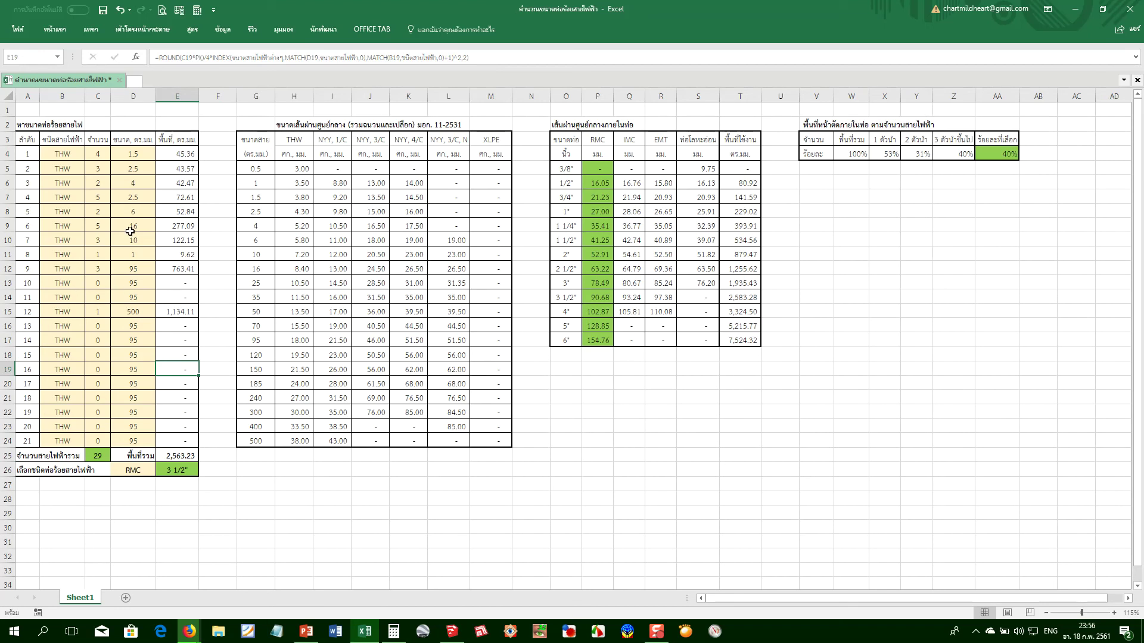
Set quantity 2 for the 500 sq mm (C15), 2.5 sq mm (C7) and 16 sq mm (C9) cables
click(121, 314)
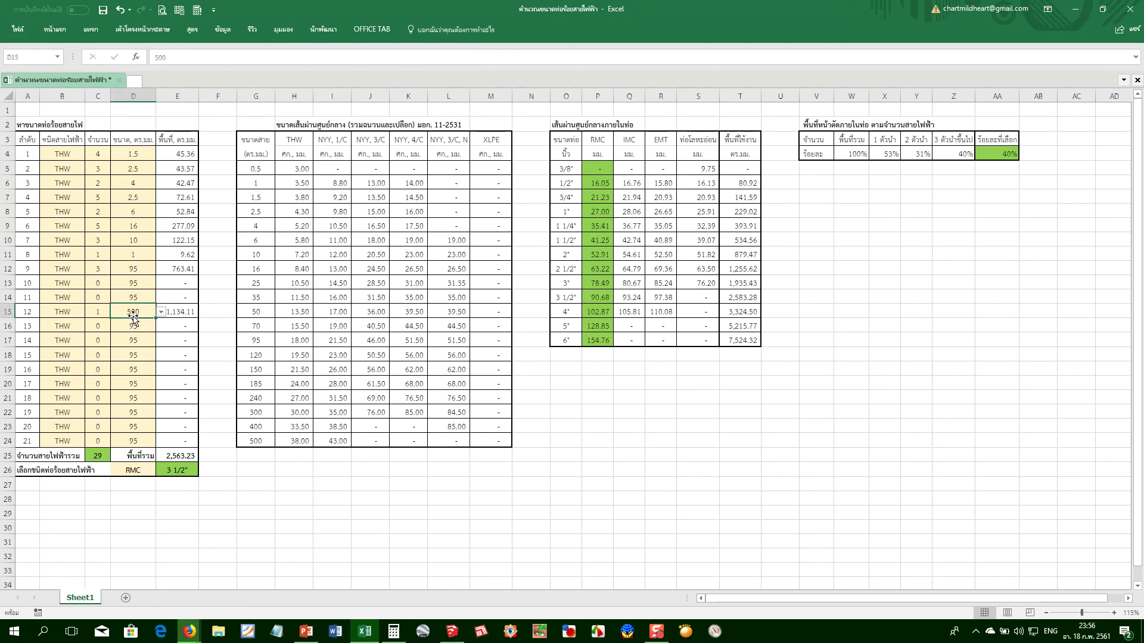
click(94, 316)
text(2)
key(Return)
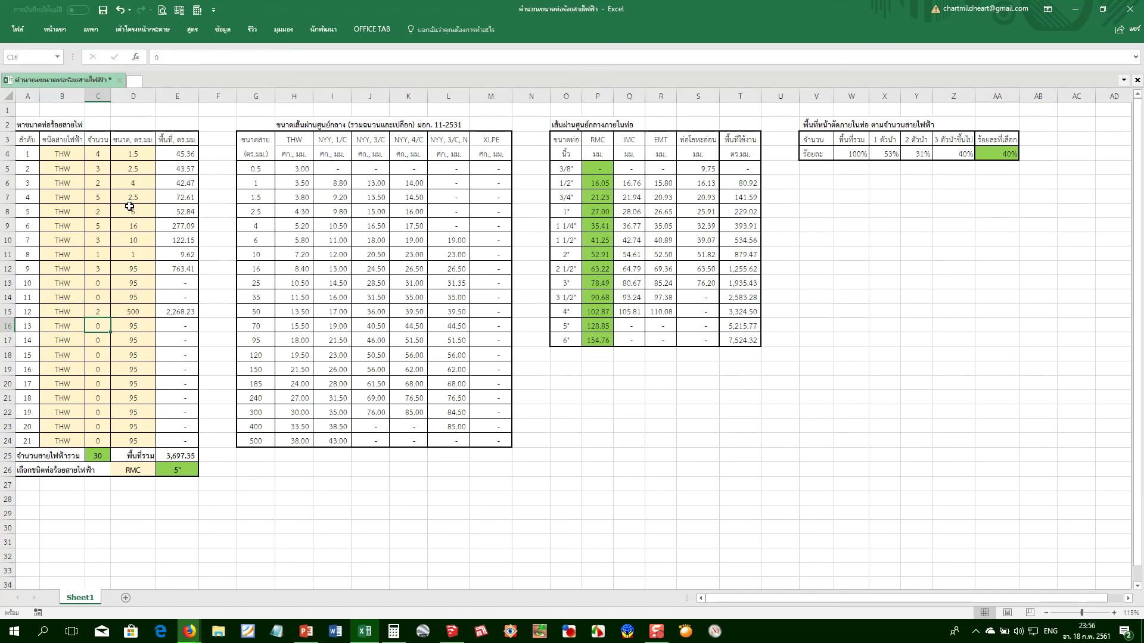
click(105, 197)
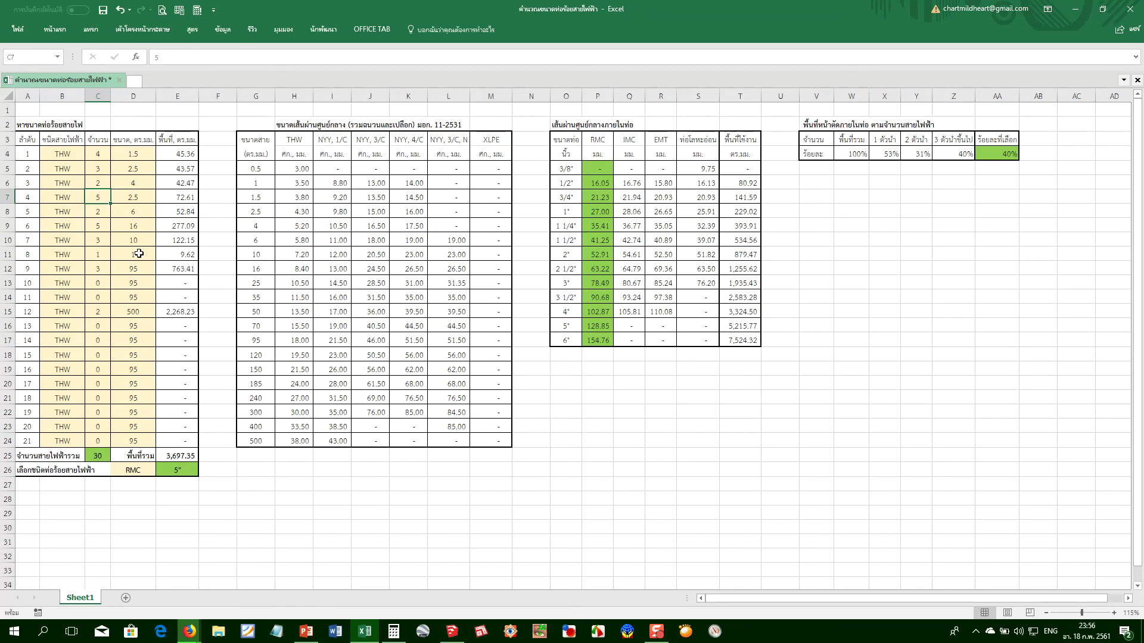
text(2)
key(Return)
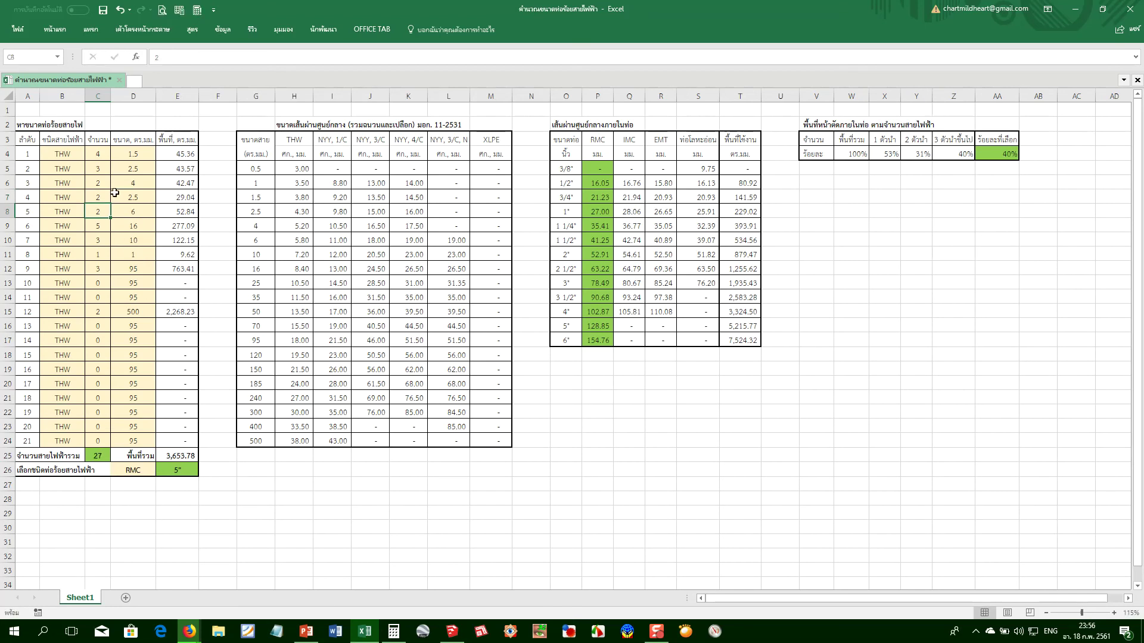
click(99, 224)
text(2)
key(Return)
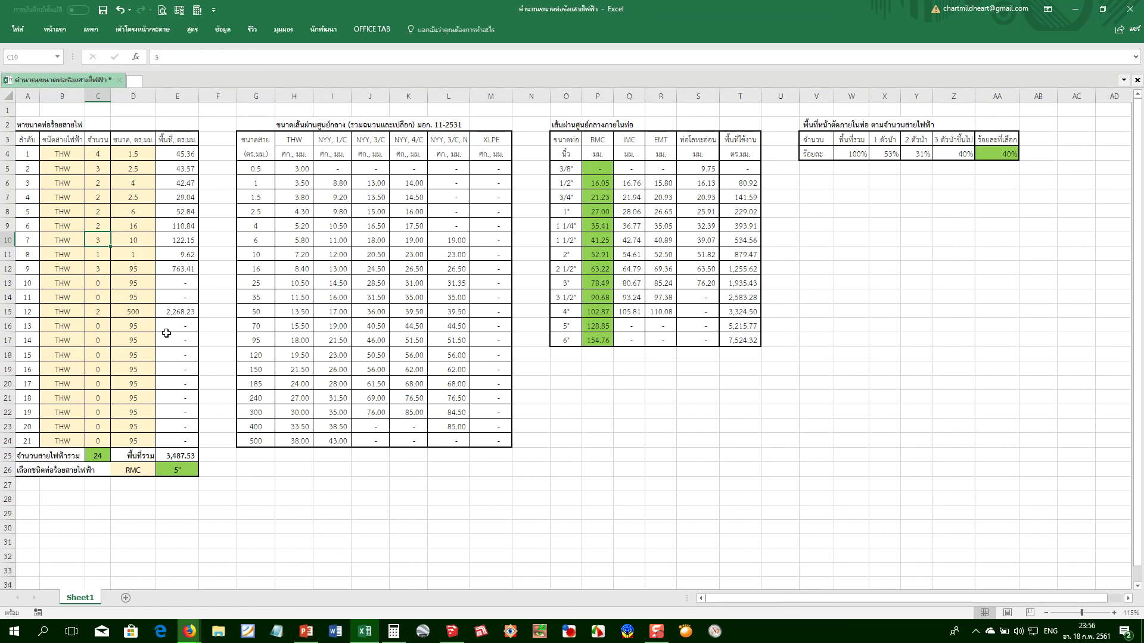
Set the 500 sq mm quantity in C15 to 0 and the 10 sq mm quantity in C10 to 1
click(98, 313)
text(0)
key(Return)
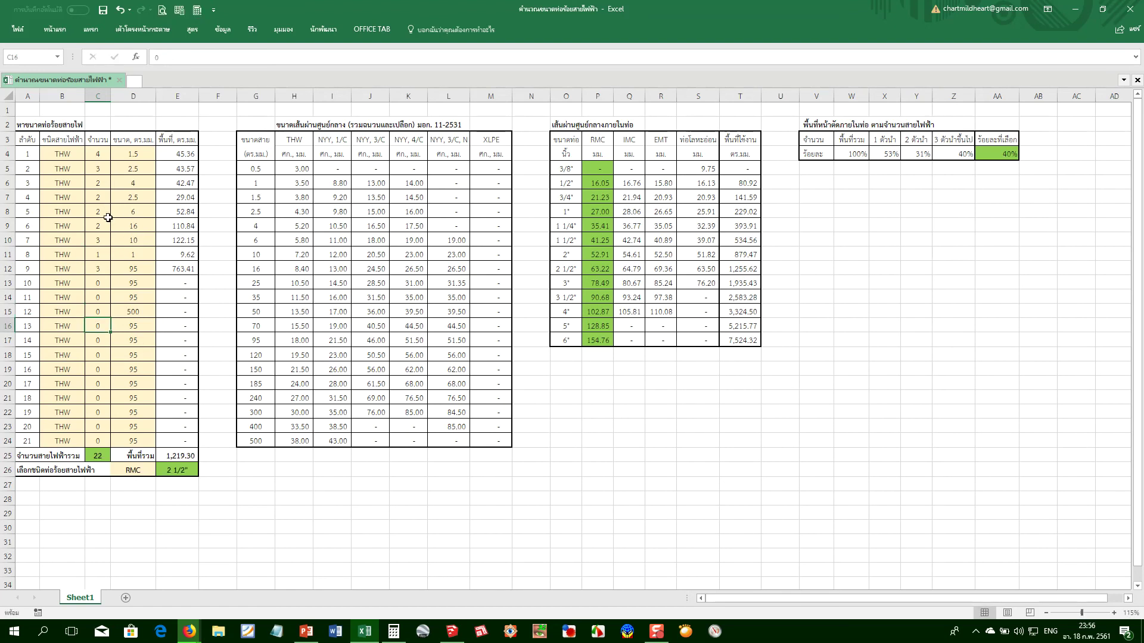
click(100, 240)
text(1)
key(Return)
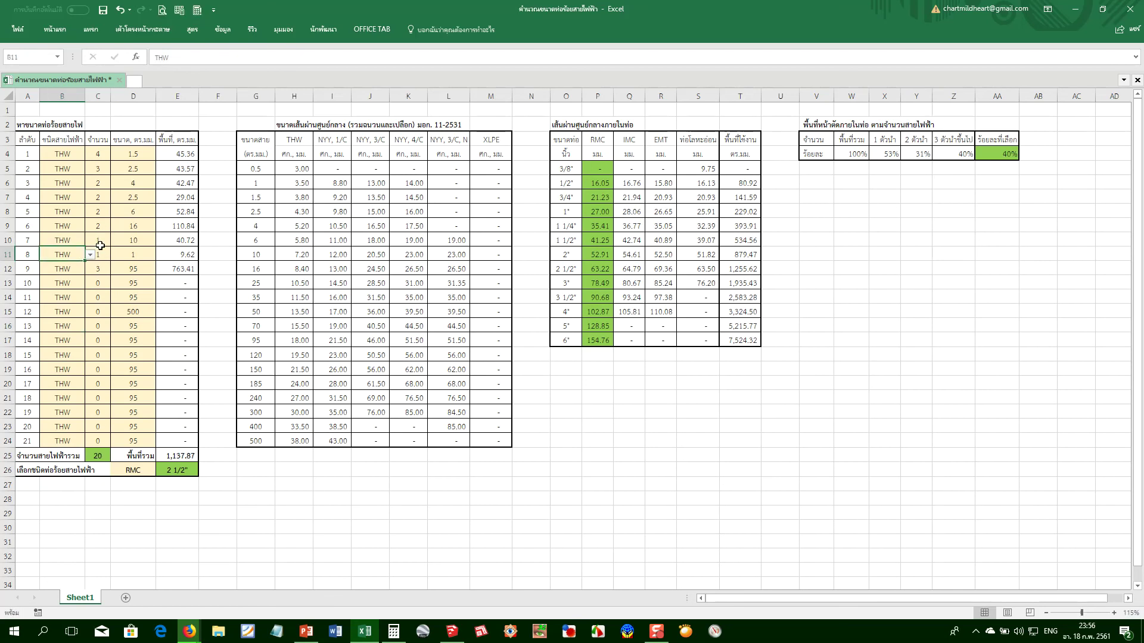
Enter quantities 1, 1, 1, 1 down C7–C10 and 2 for the 95 sq mm cable in C12
click(99, 244)
key(Up)
key(Up)
key(Up)
key(Up)
key(Down)
text(1)
key(Return)
text(1)
key(Return)
text(1)
key(Return)
key(Return)
key(Return)
text(1)
key(Return)
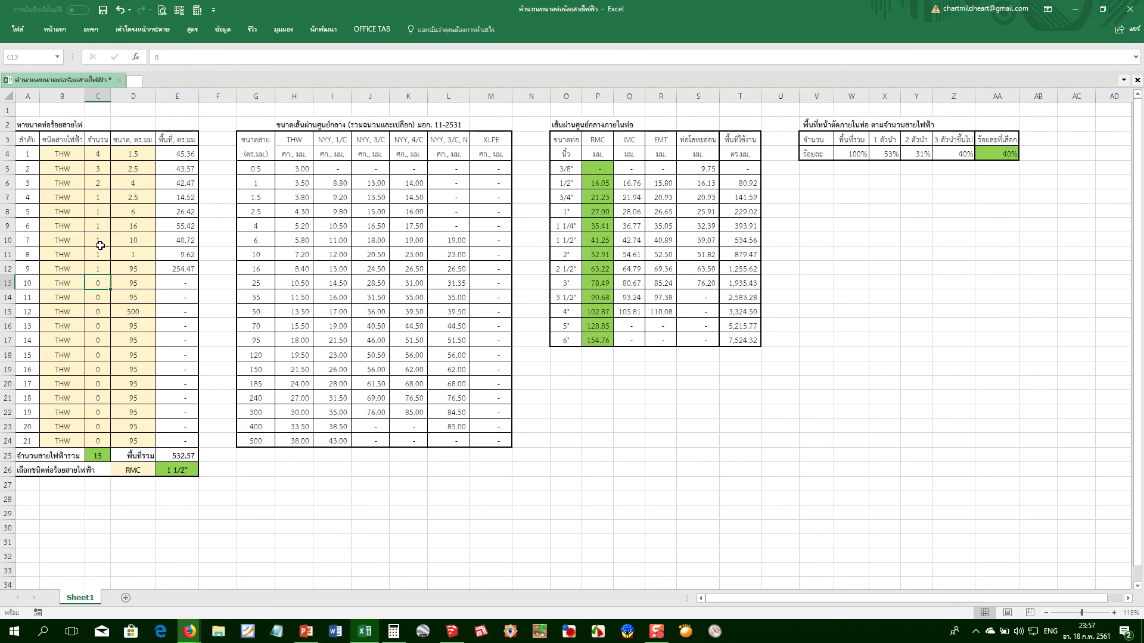
key(Up)
text(2)
key(Return)
key(Up)
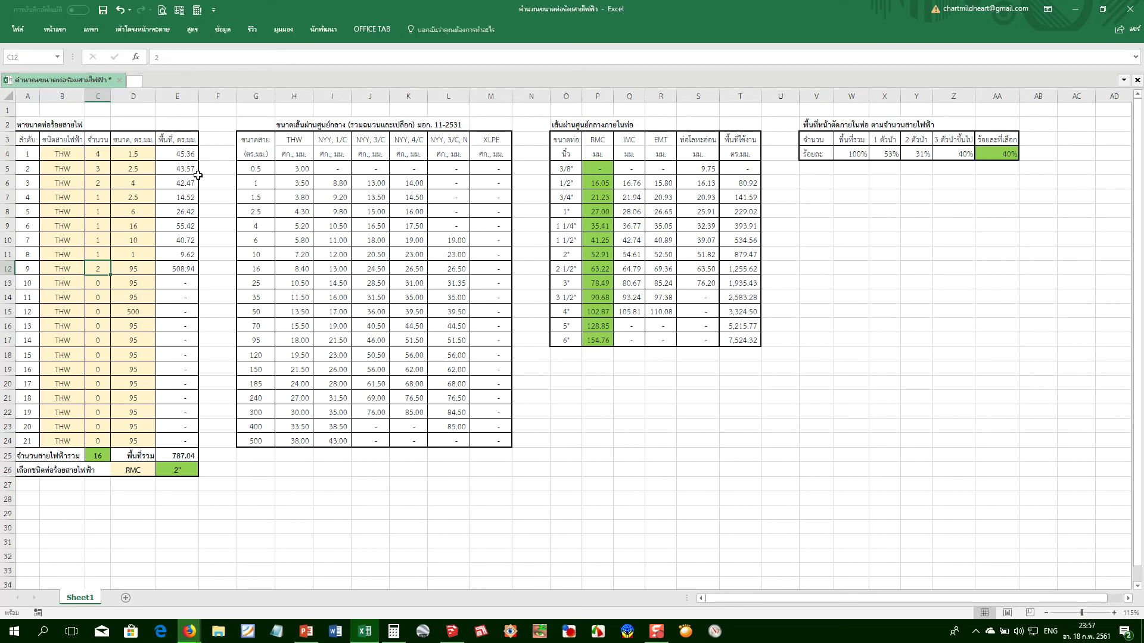
Fill 0 into the wire counts in C7:C13 with Ctrl+Enter
click(132, 218)
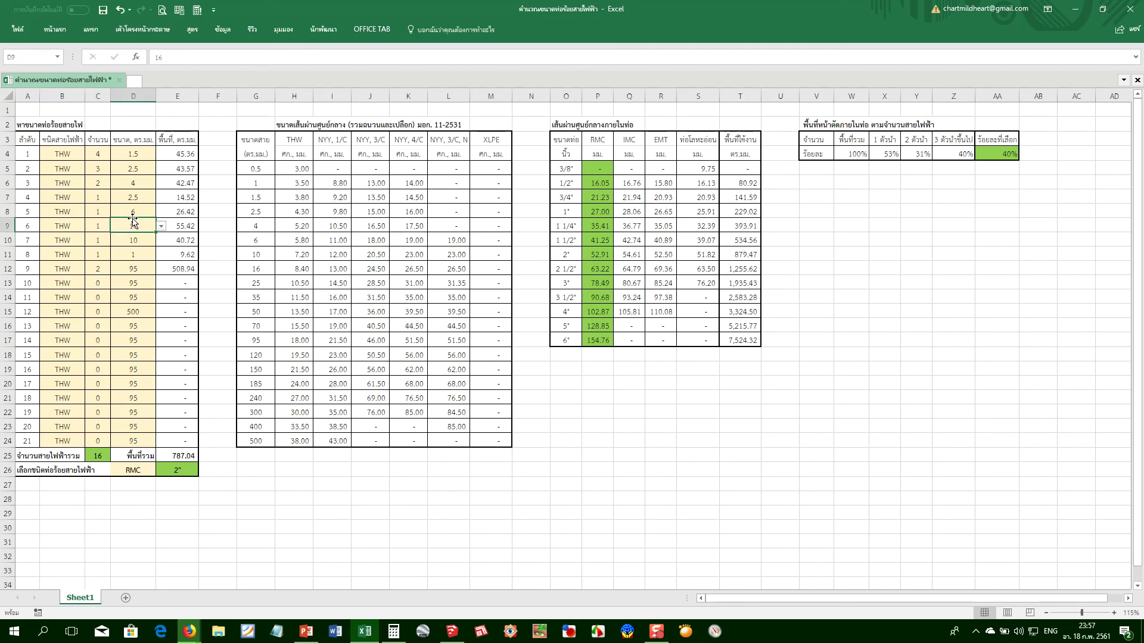
drag(103, 196, 103, 280)
text(0)
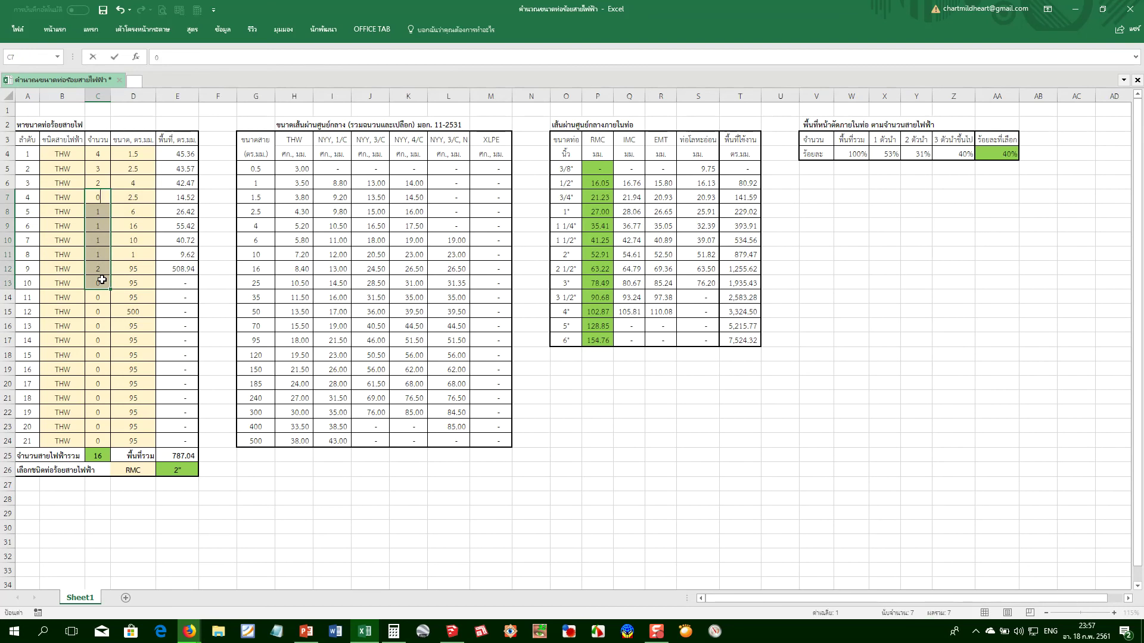
key(ctrl+Return)
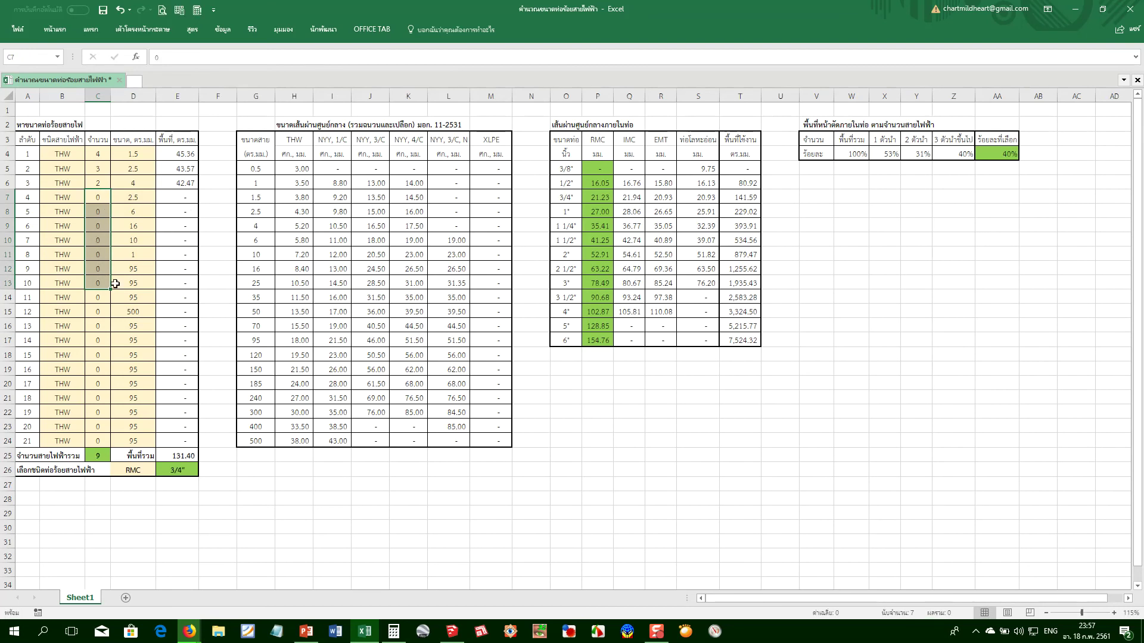
click(162, 321)
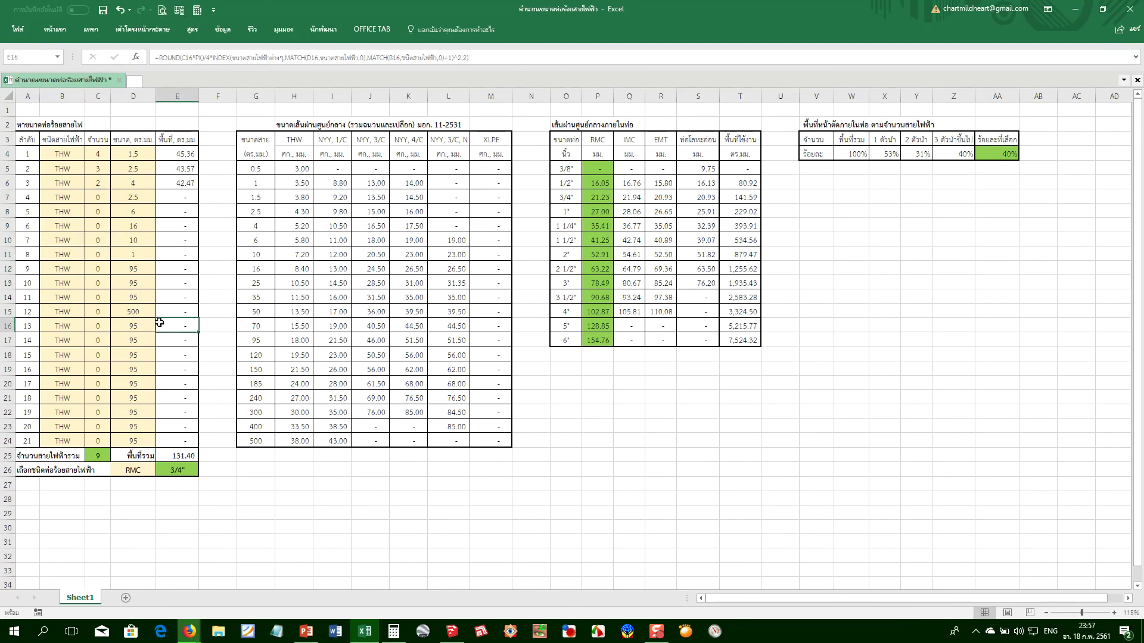
click(131, 311)
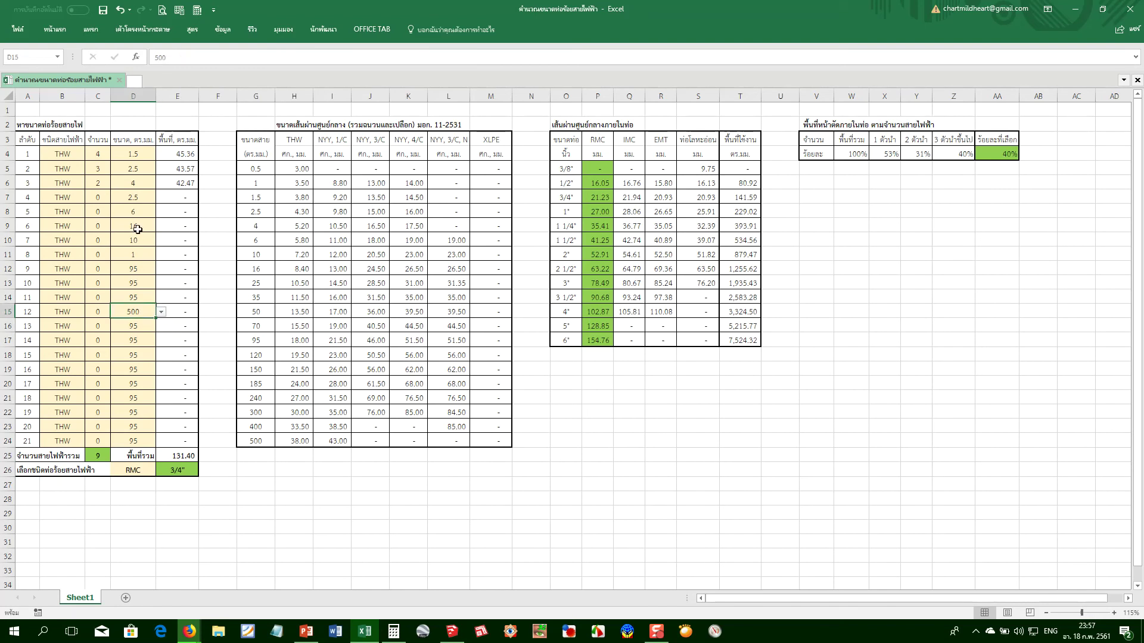
Set the first row's wire size in D4 to 0.5
click(140, 157)
click(142, 239)
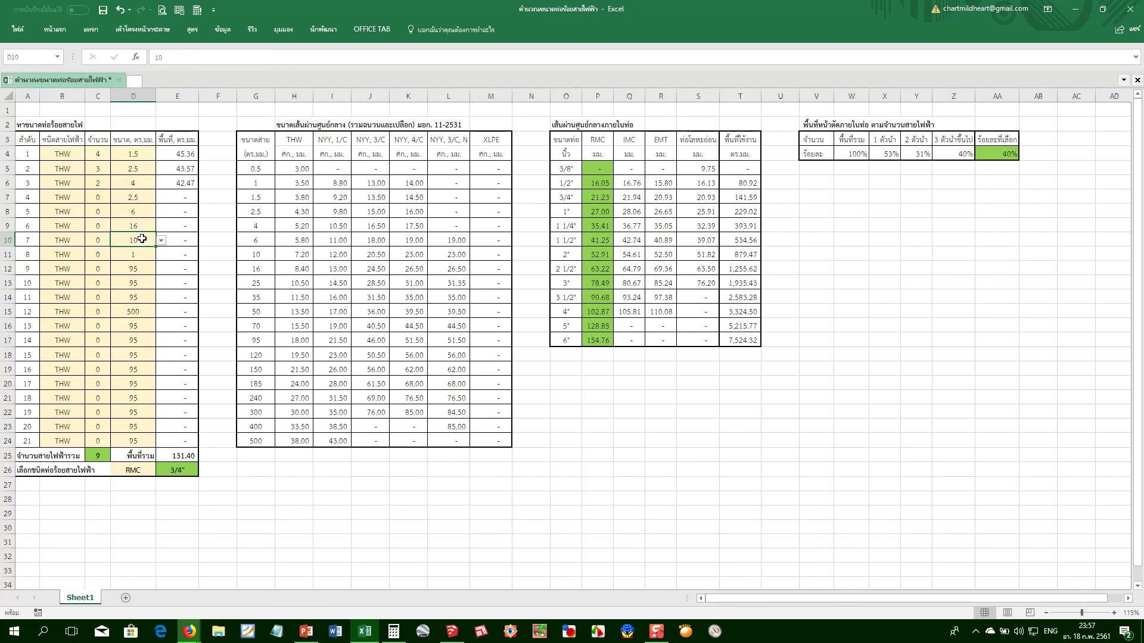
click(142, 158)
click(161, 154)
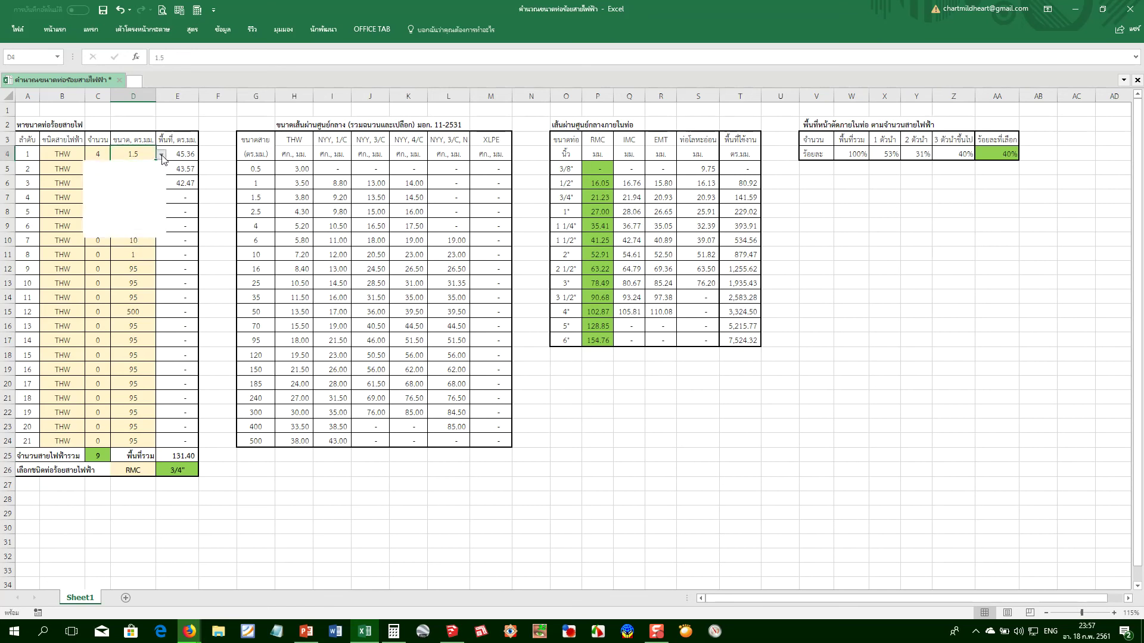
drag(158, 191, 159, 176)
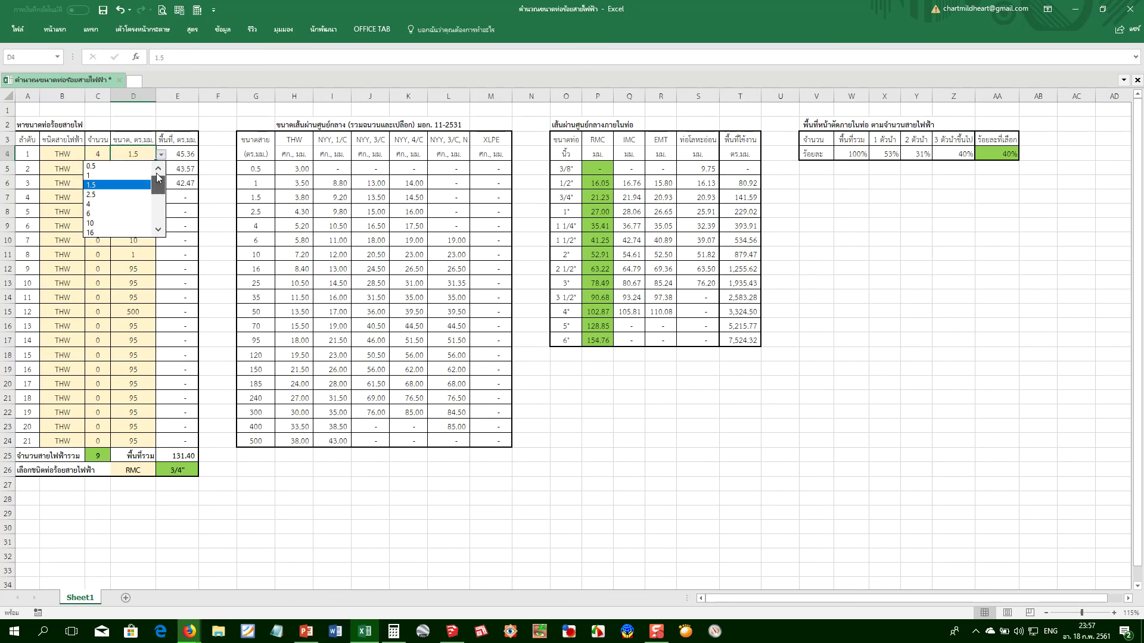
click(113, 165)
Set the wire sizes in D5 to 1 and D6 to 1.5
click(139, 207)
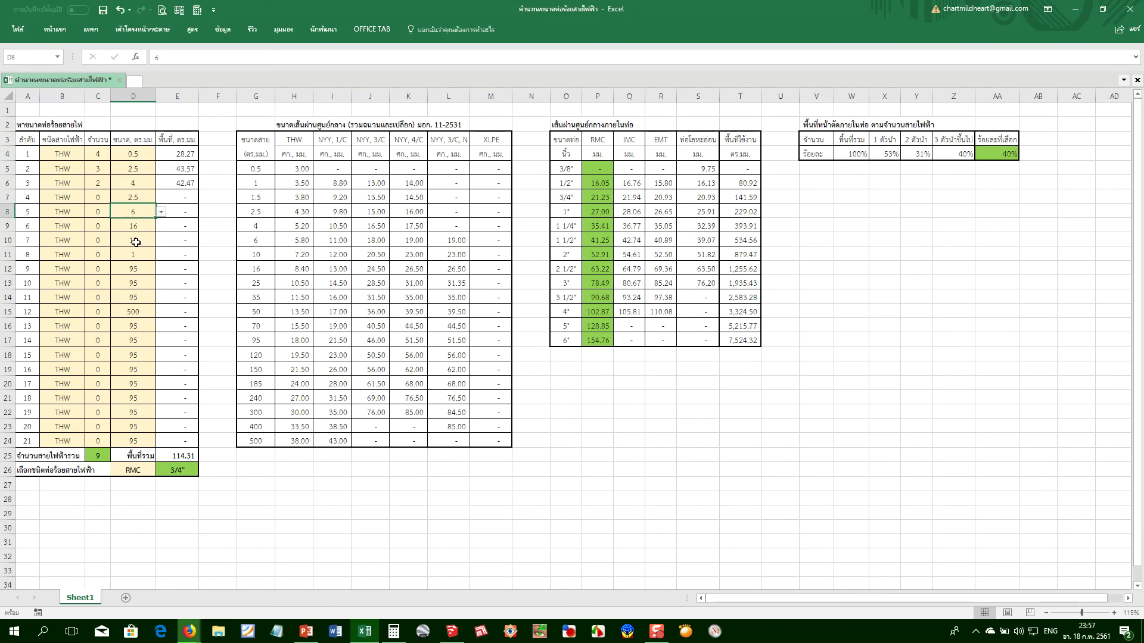
click(132, 169)
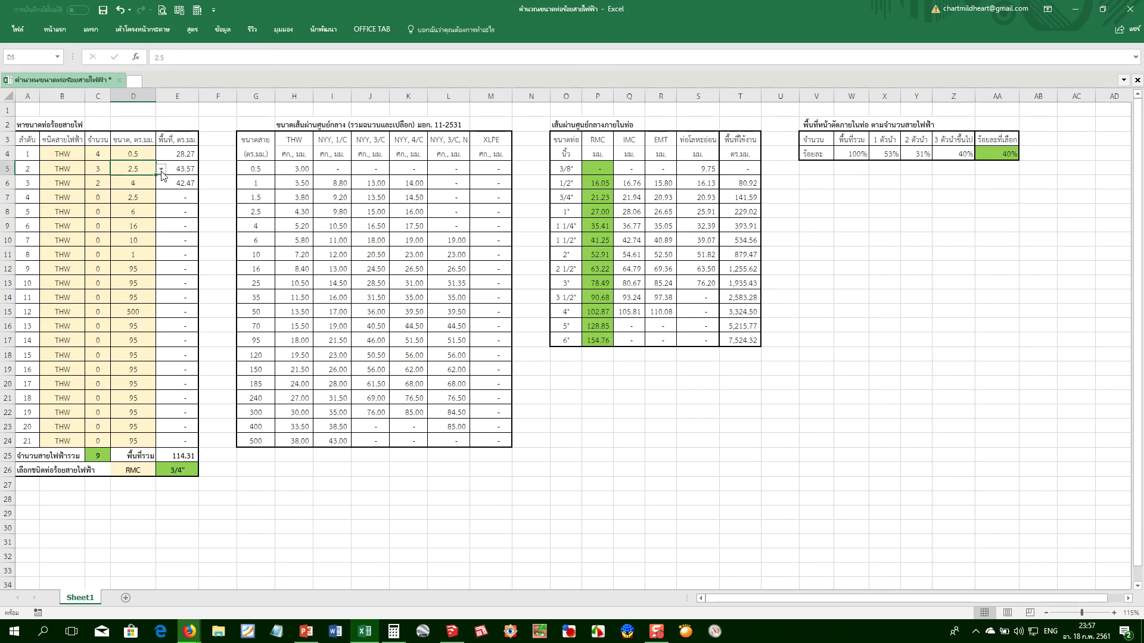
click(160, 169)
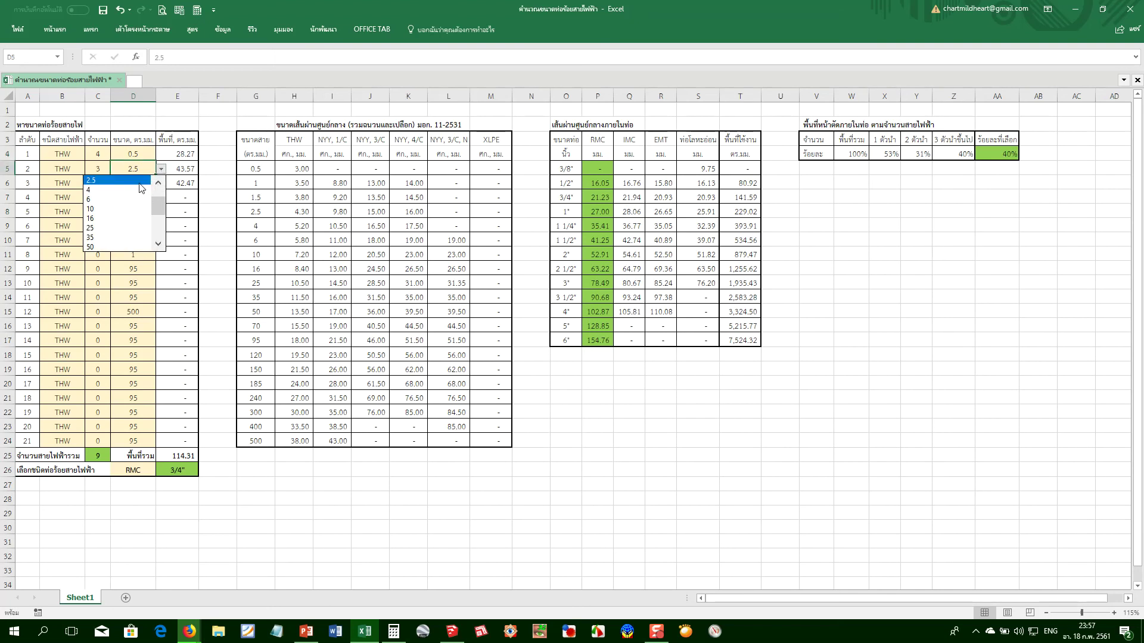
scroll(159, 198, up, 1)
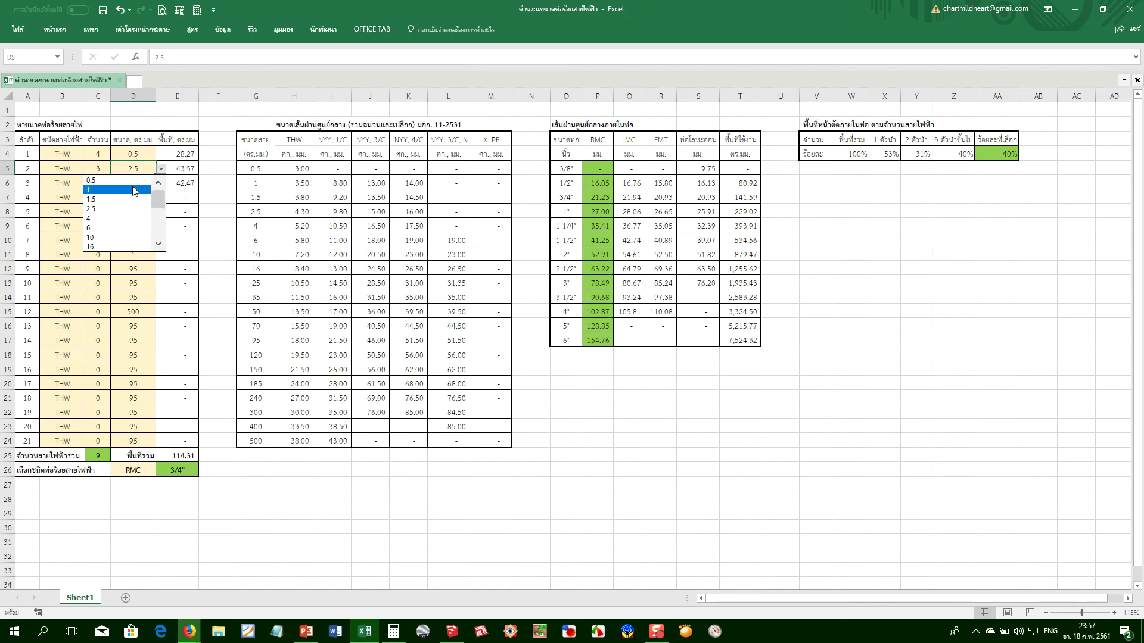
click(133, 190)
click(148, 183)
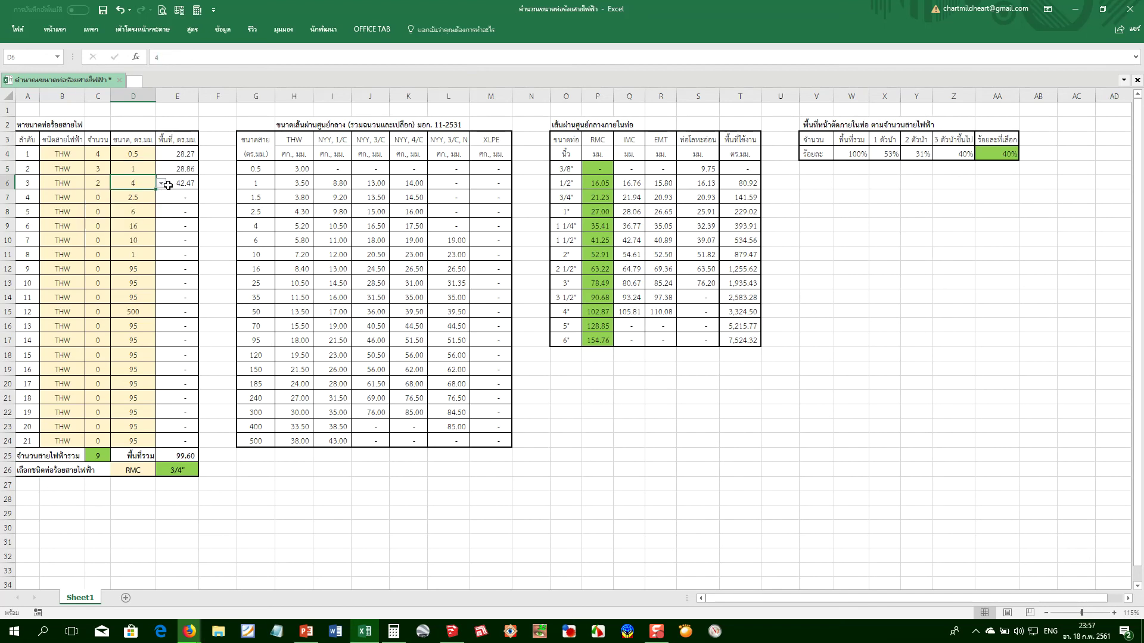
click(162, 183)
click(160, 208)
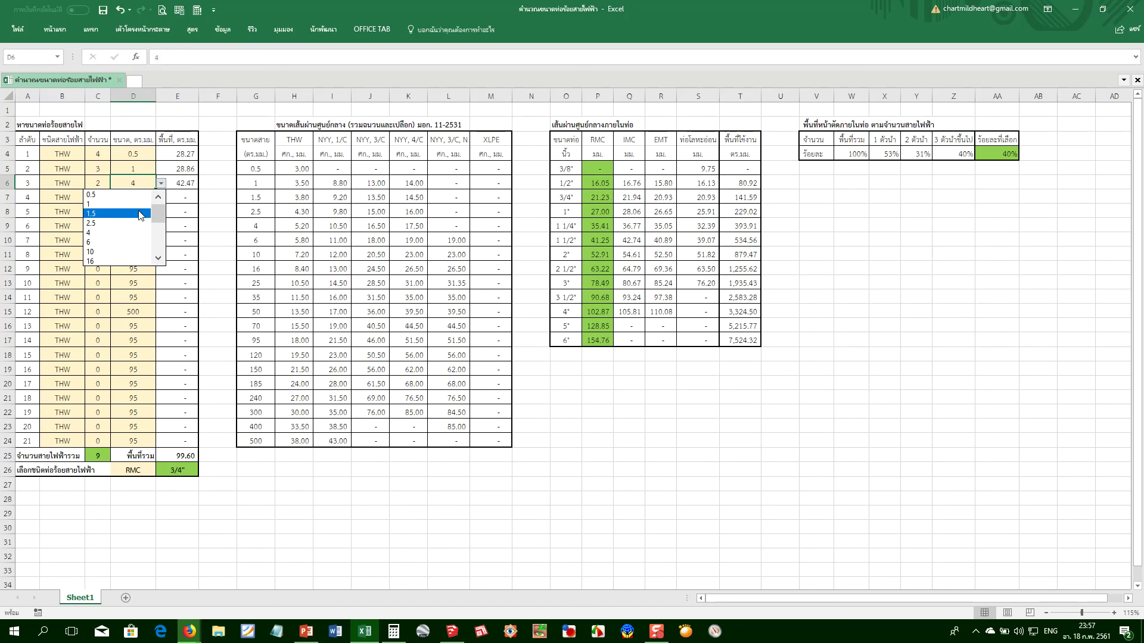
click(137, 214)
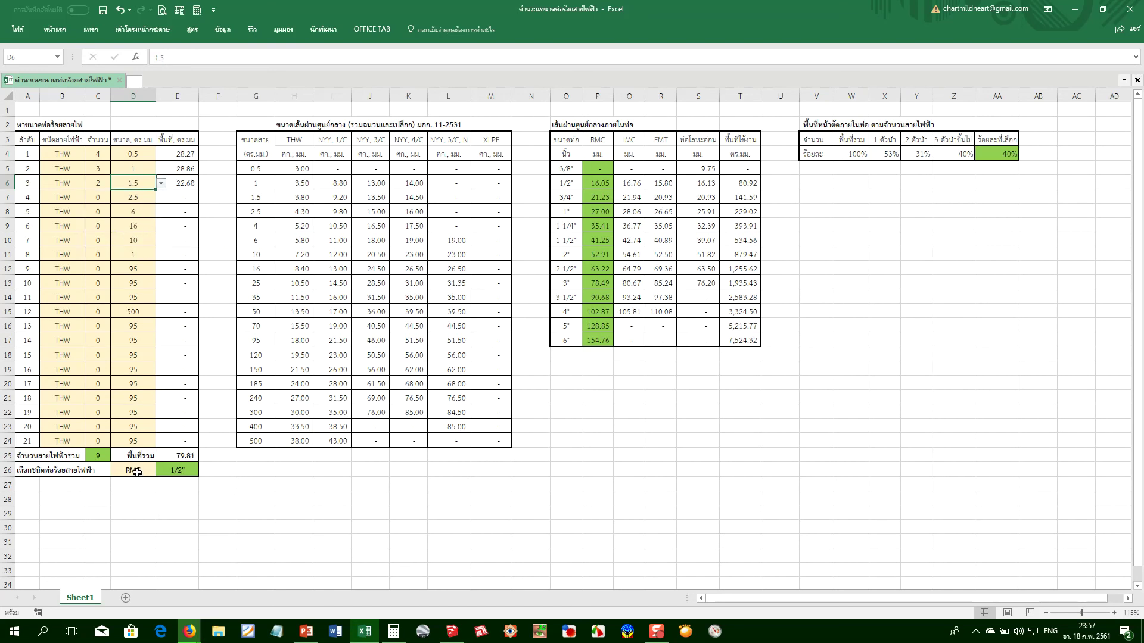
Enter 0 as row 6's wire count in C6
click(102, 184)
text(0)
key(Return)
Change the conduit type in D26 to ท่อโลหะอ่อน
click(144, 470)
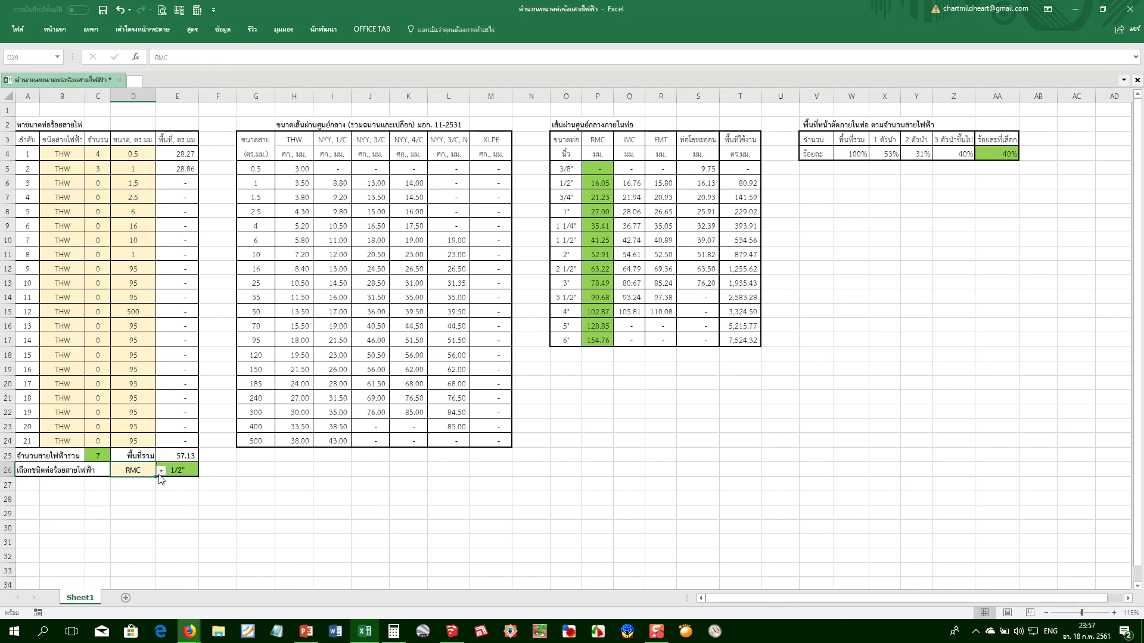
click(161, 471)
click(122, 510)
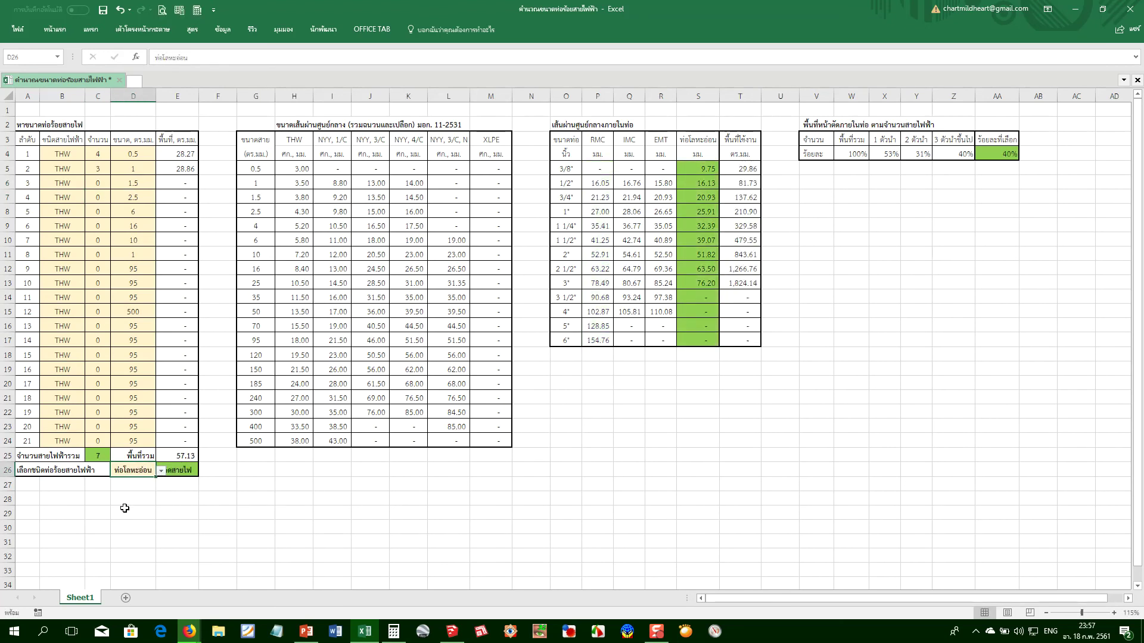
Inspect the area formulas in E23, T5, T13 and E7
click(167, 431)
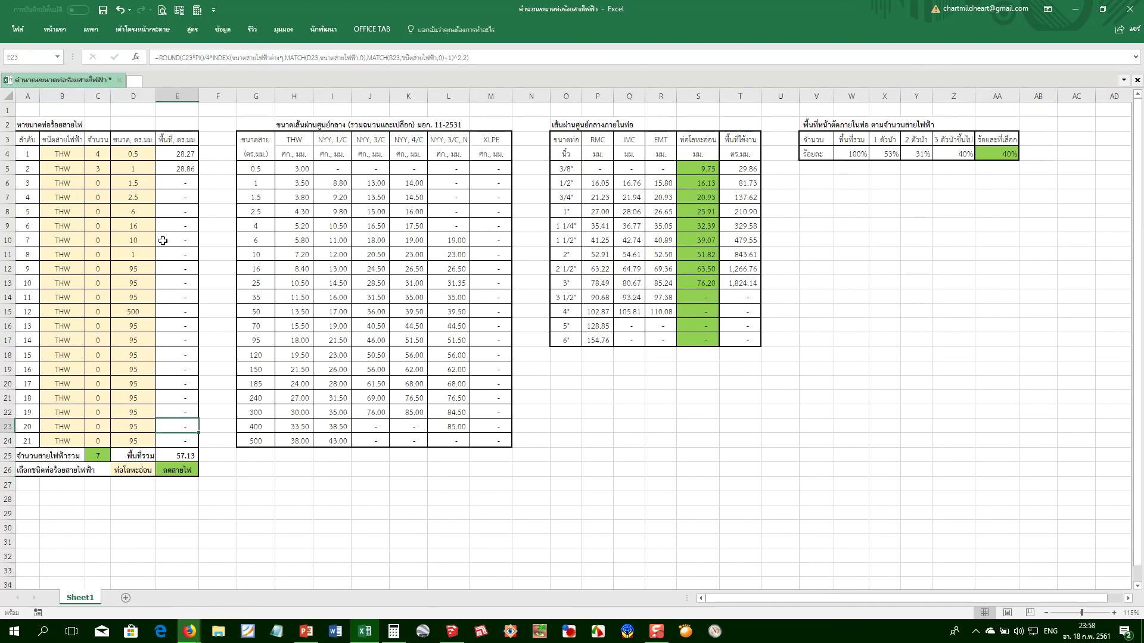
click(751, 169)
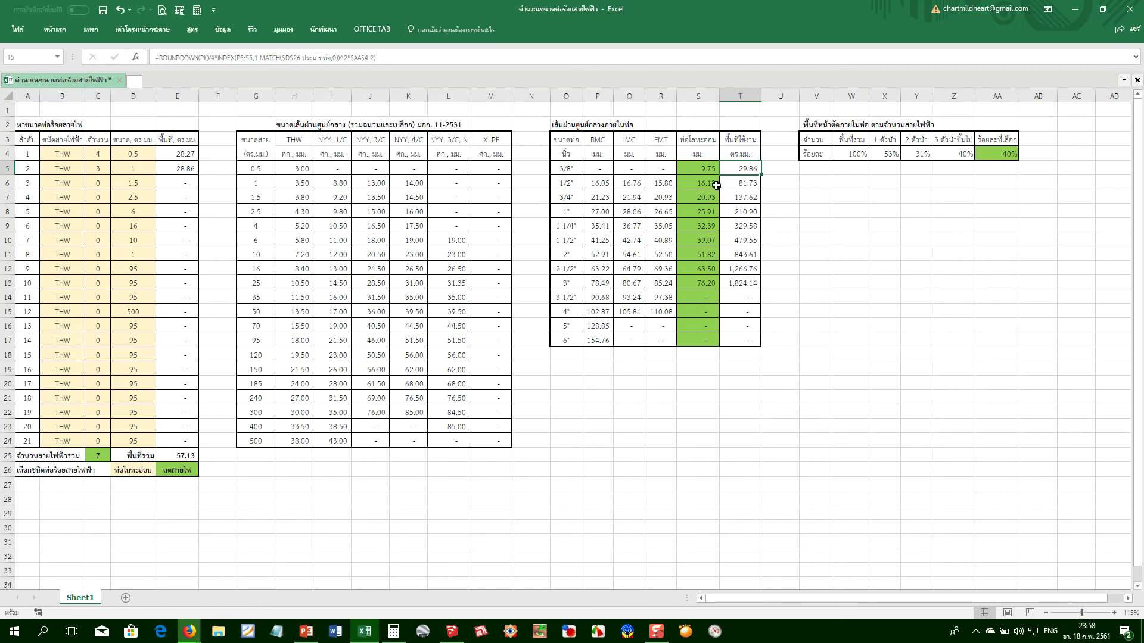
click(739, 284)
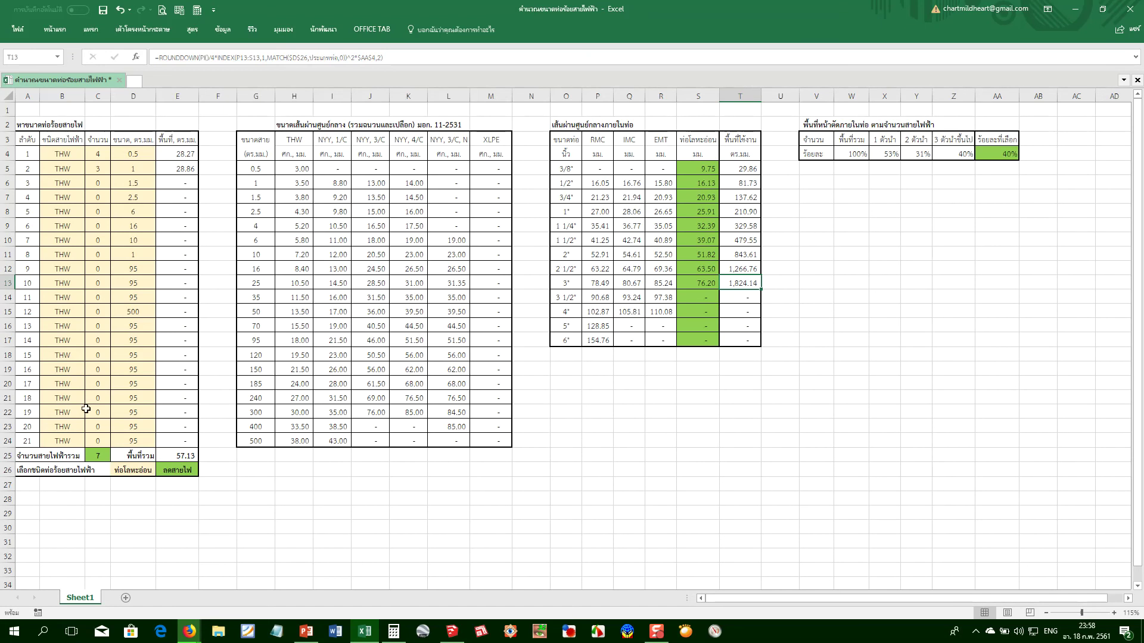
click(174, 203)
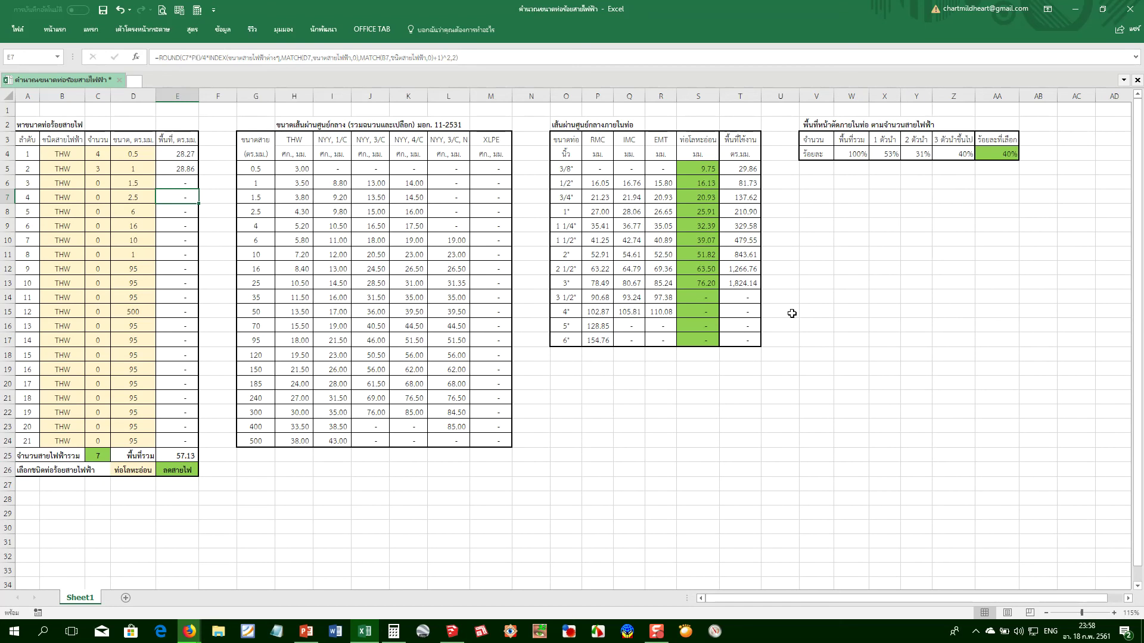
click(731, 284)
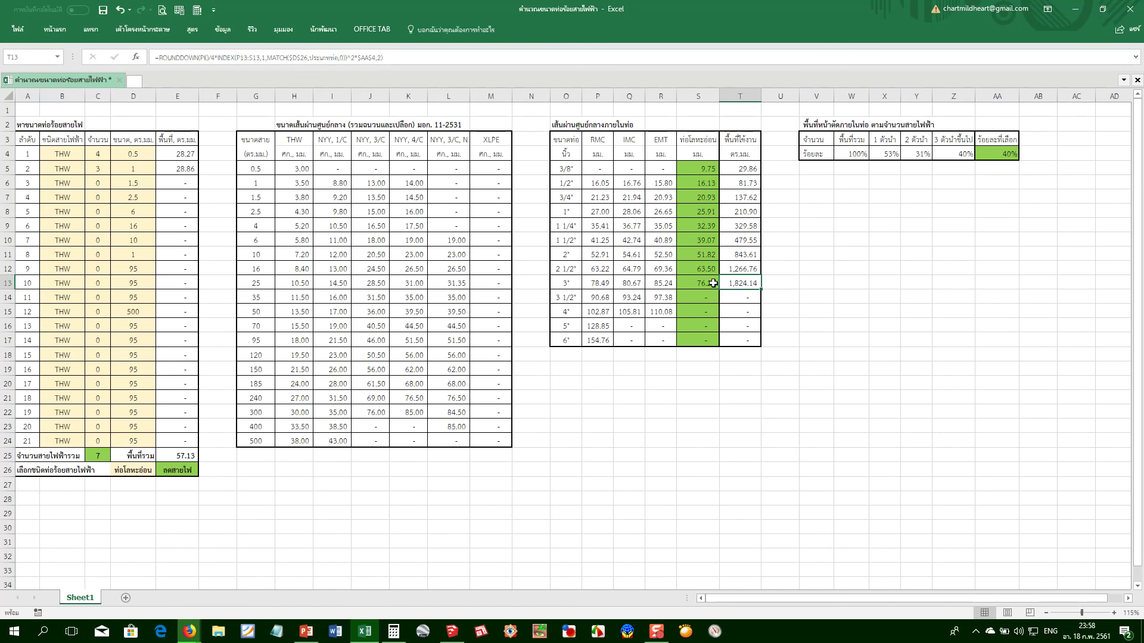
Review E26's IF/INDEX conduit-size formula and its T17 reference
double_click(182, 471)
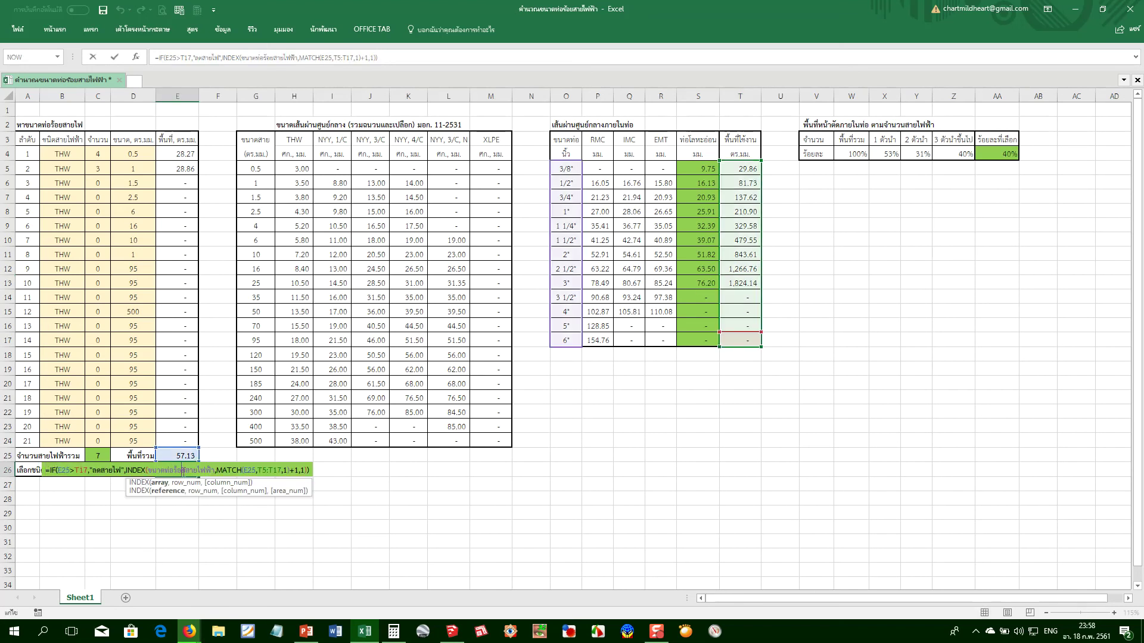
click(81, 471)
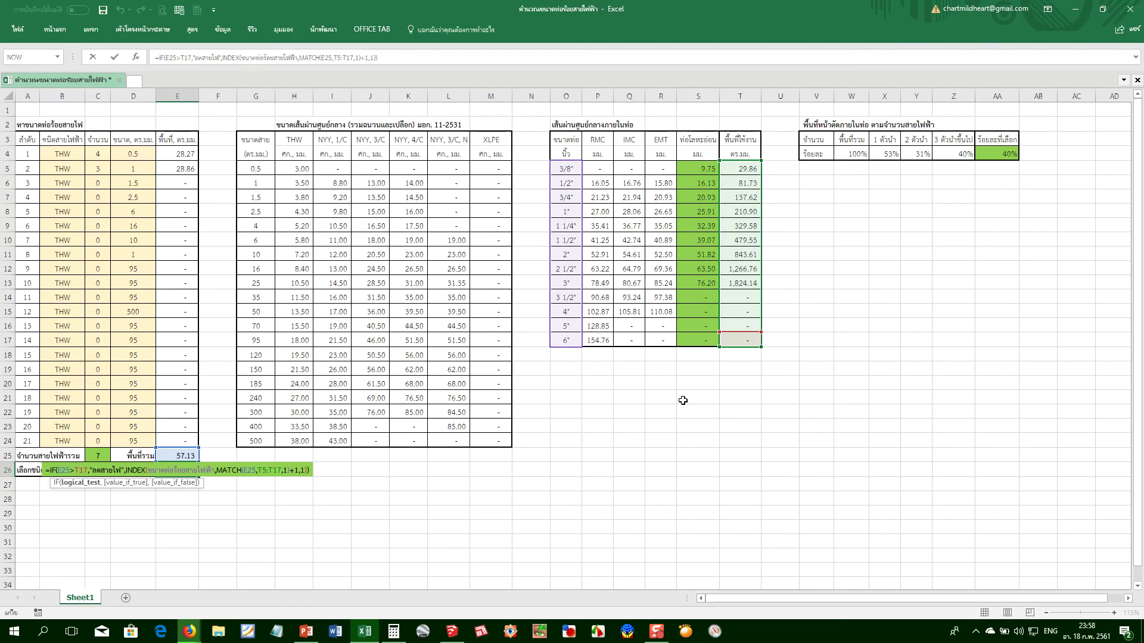
key(ctrl+Return)
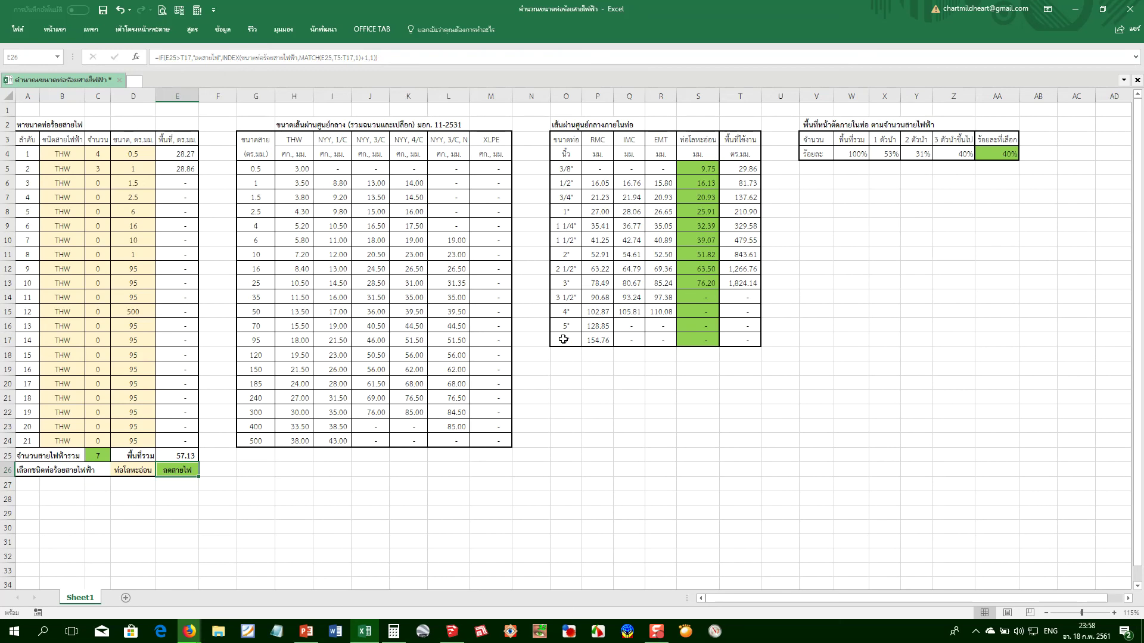
Copy the 6" row O17:T17 of the conduit table
drag(563, 339, 727, 339)
key(ctrl+c)
click(569, 357)
Paste the copied row into row 18 and label O18 'Max'
key(Return)
click(568, 357)
key(Right)
key(Right)
key(Right)
key(Right)
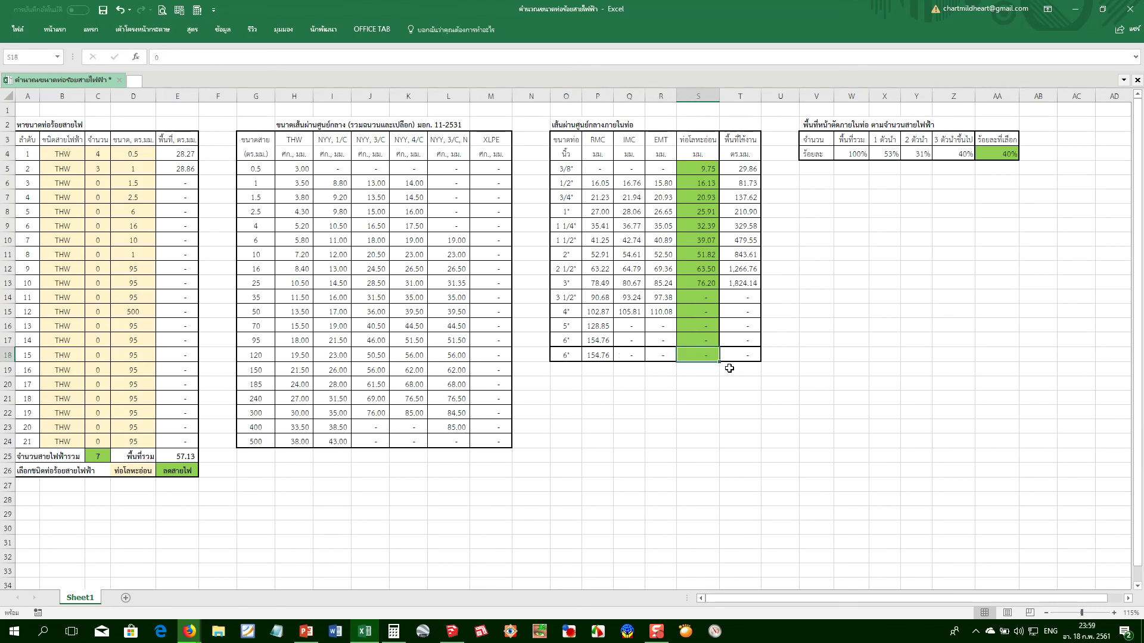
key(Left)
key(Left)
key(Left)
key(Left)
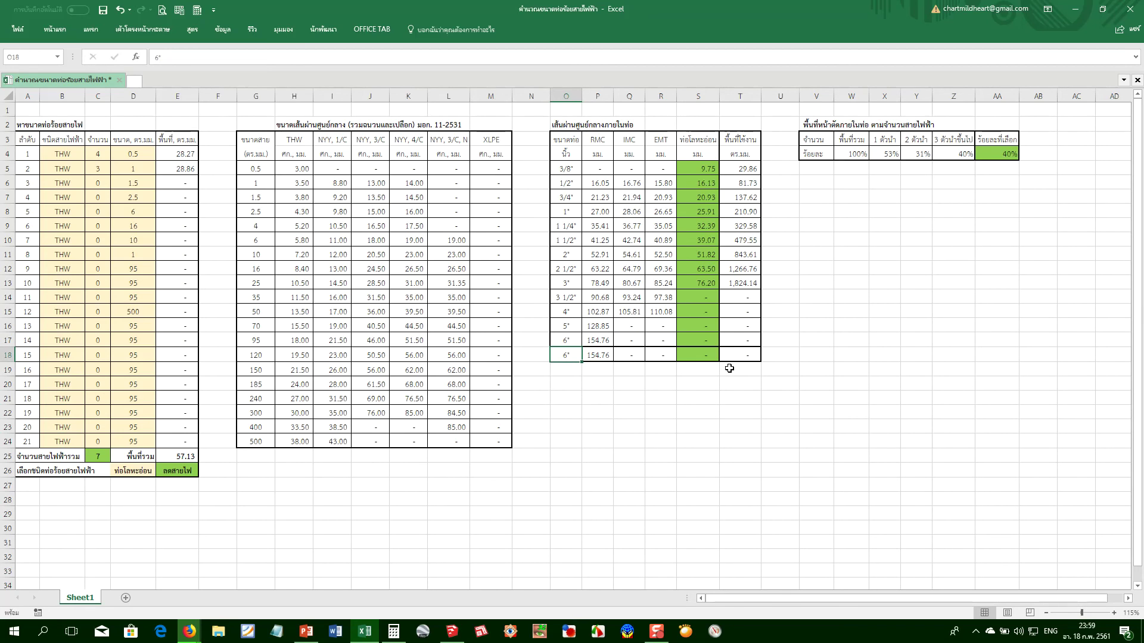
key(grave)
key(grave)
text(Max)
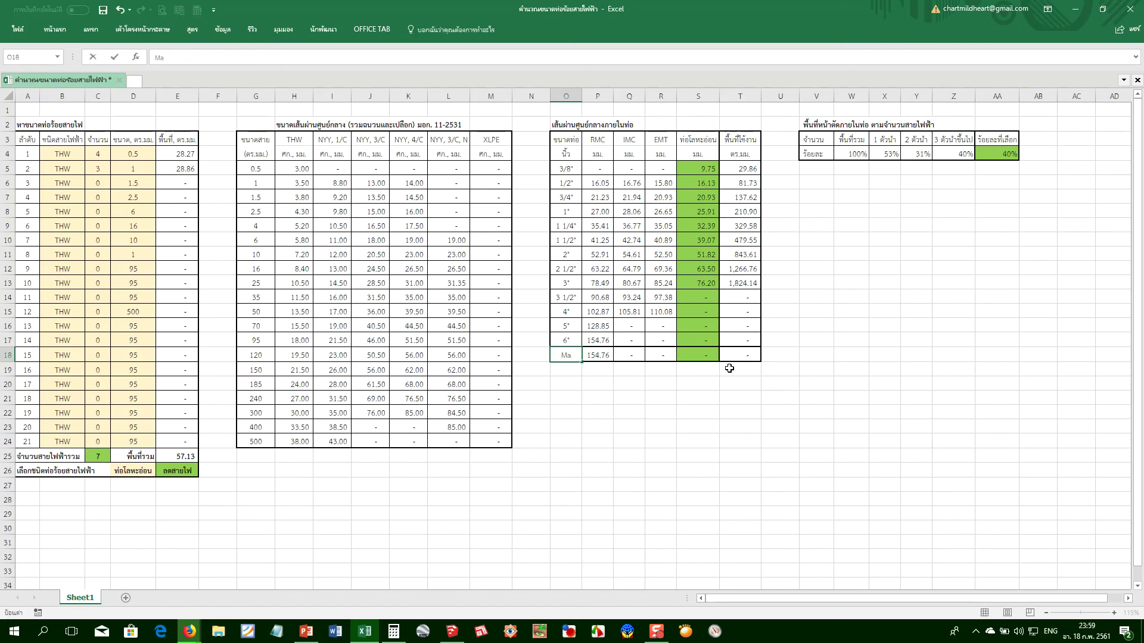
key(Tab)
Enter =MAX(T5:T17) in T18
key(shift+Right)
key(shift+Right)
key(shift+Right)
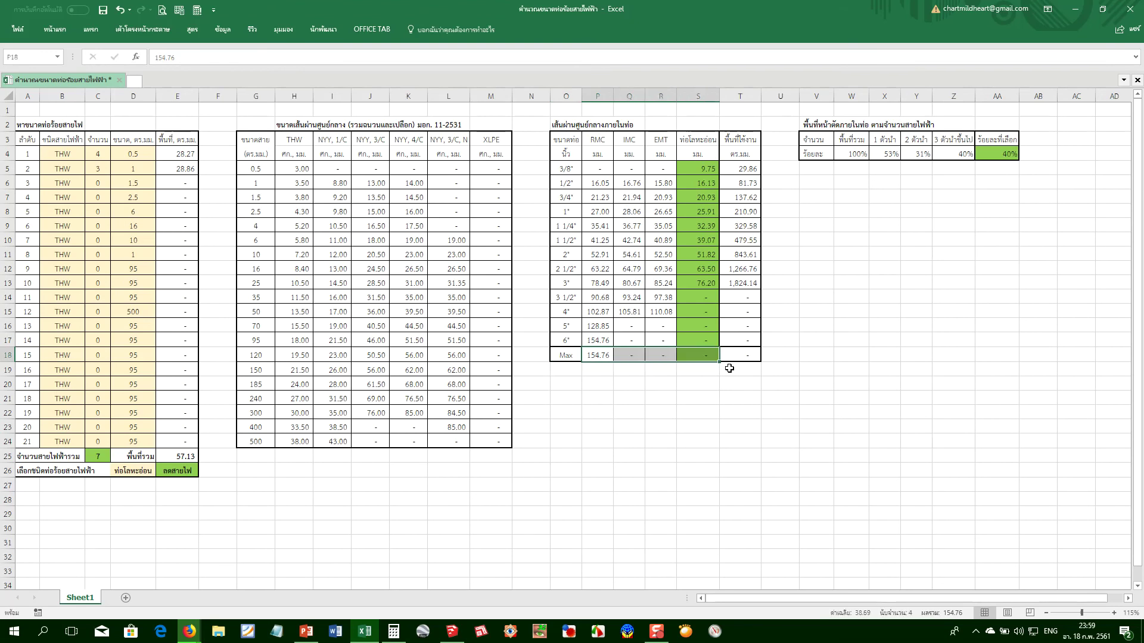
key(Right)
key(Right)
key(Right)
key(Right)
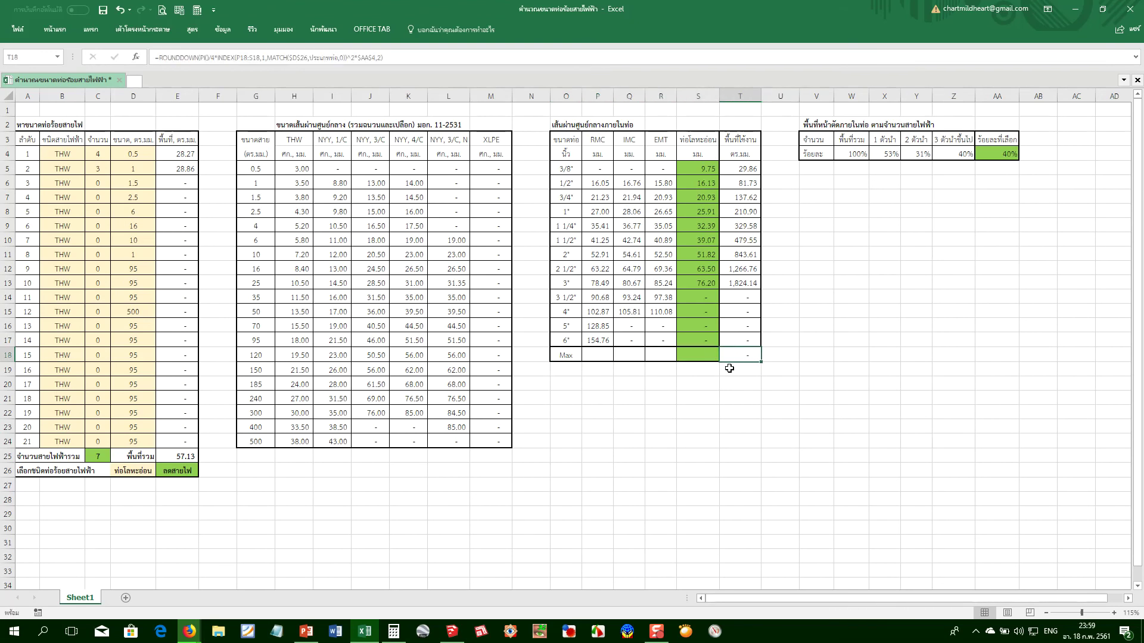
text(=max()
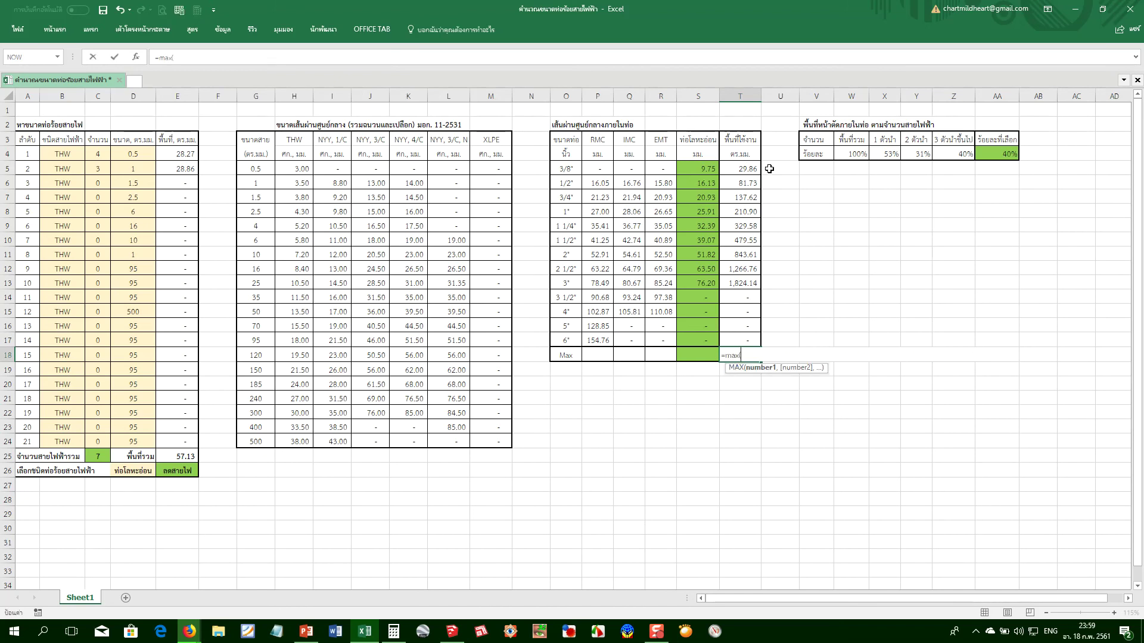
drag(740, 169, 745, 337)
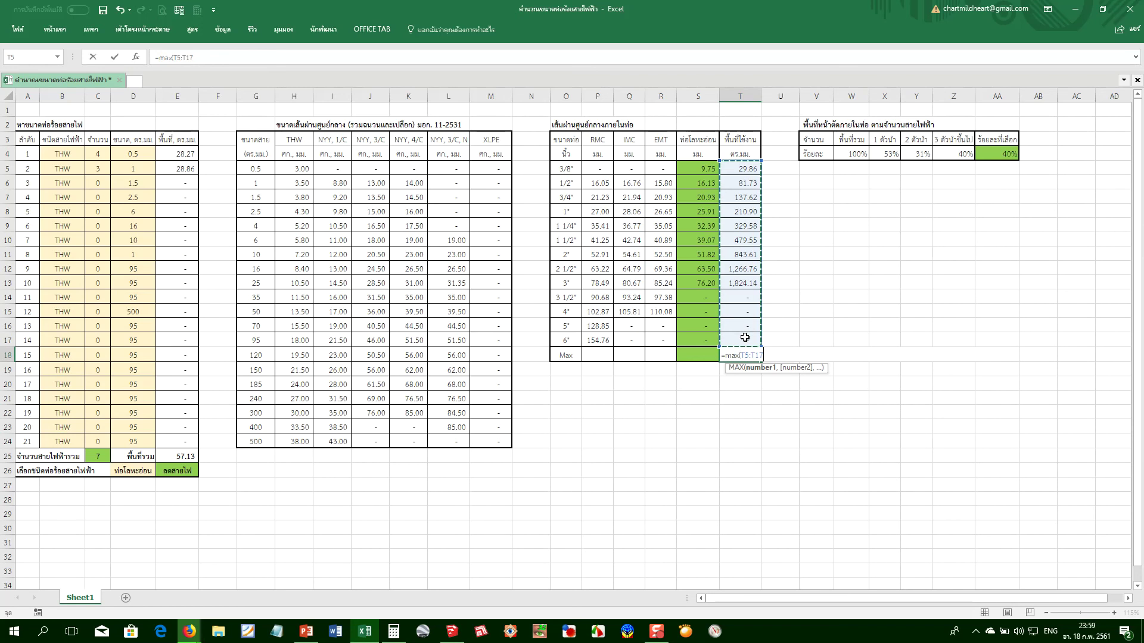
key(Return)
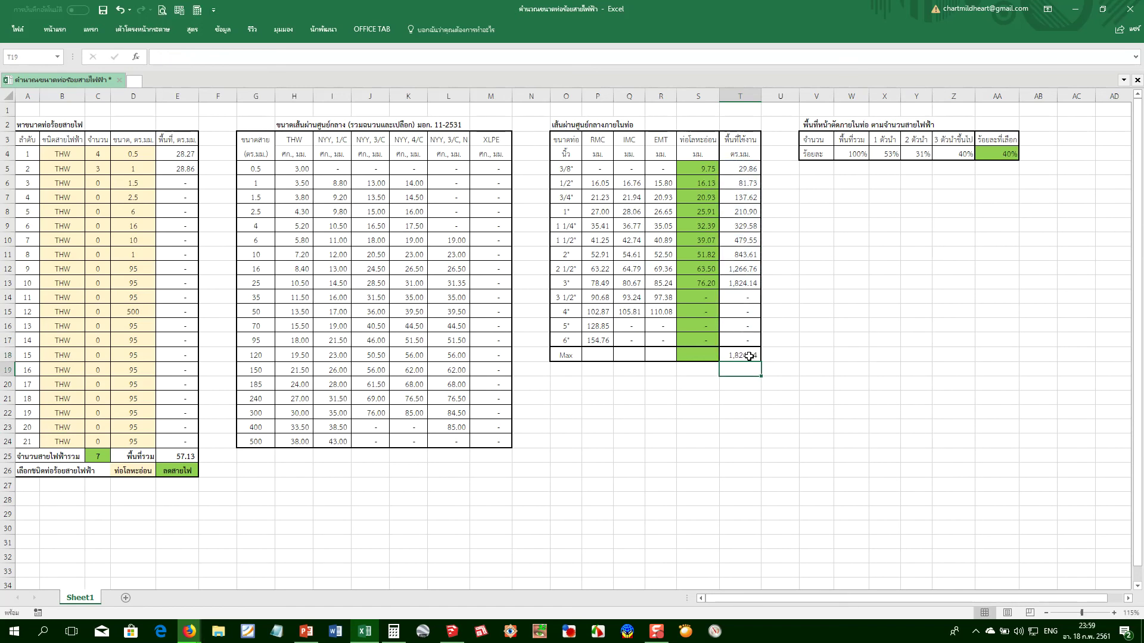
click(735, 382)
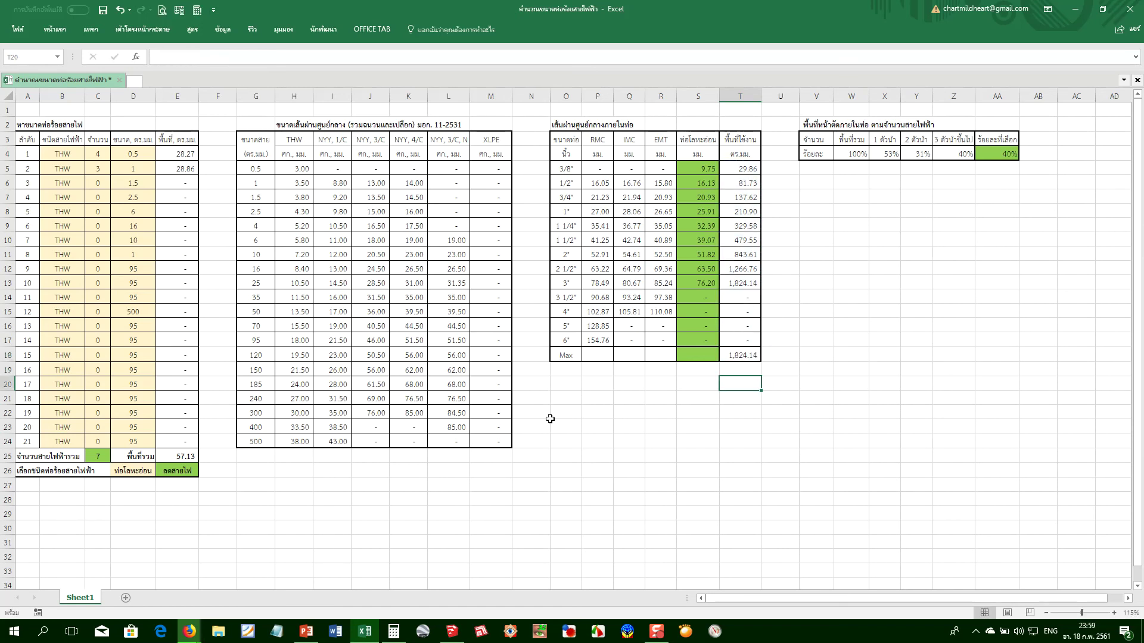
Replace the T17 reference in E26's formula with the Max cell T18
double_click(182, 468)
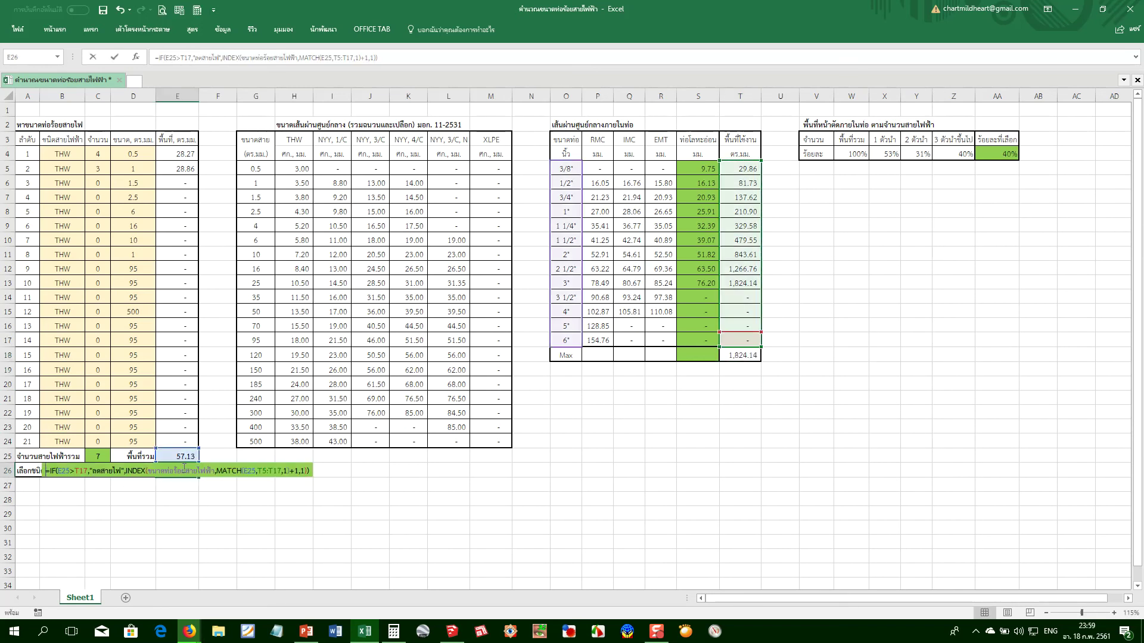
click(85, 470)
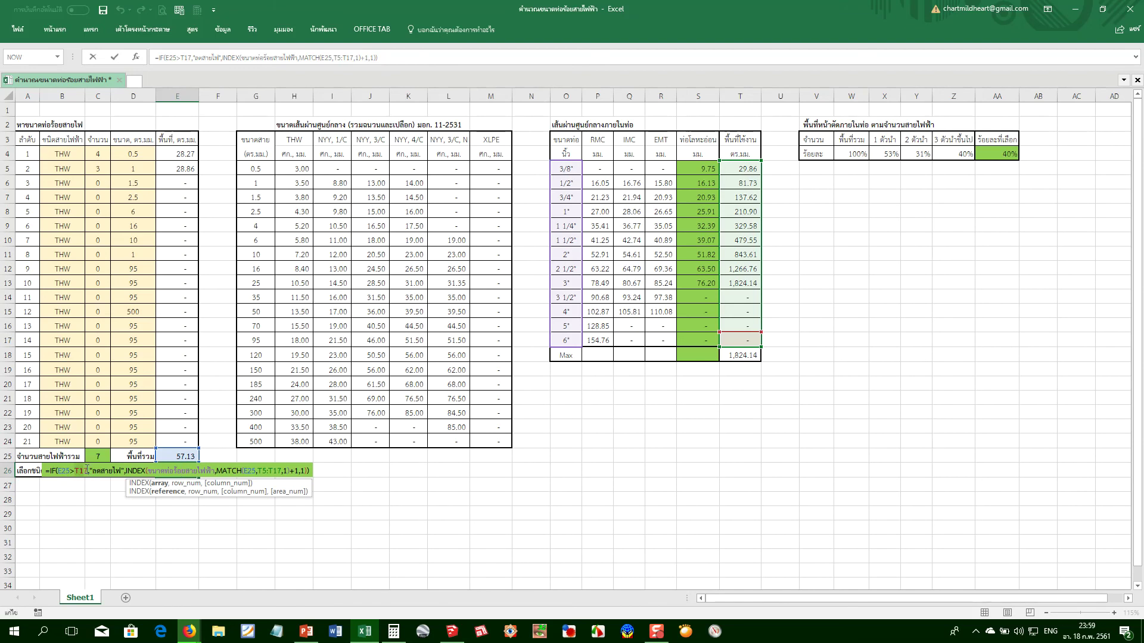
click(730, 356)
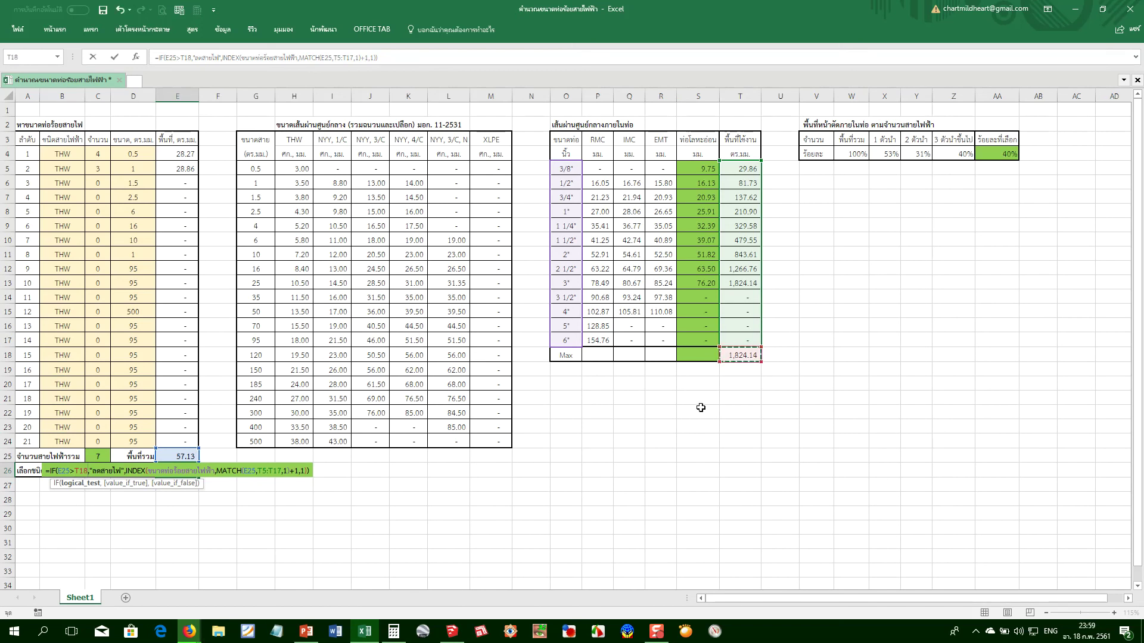
key(Return)
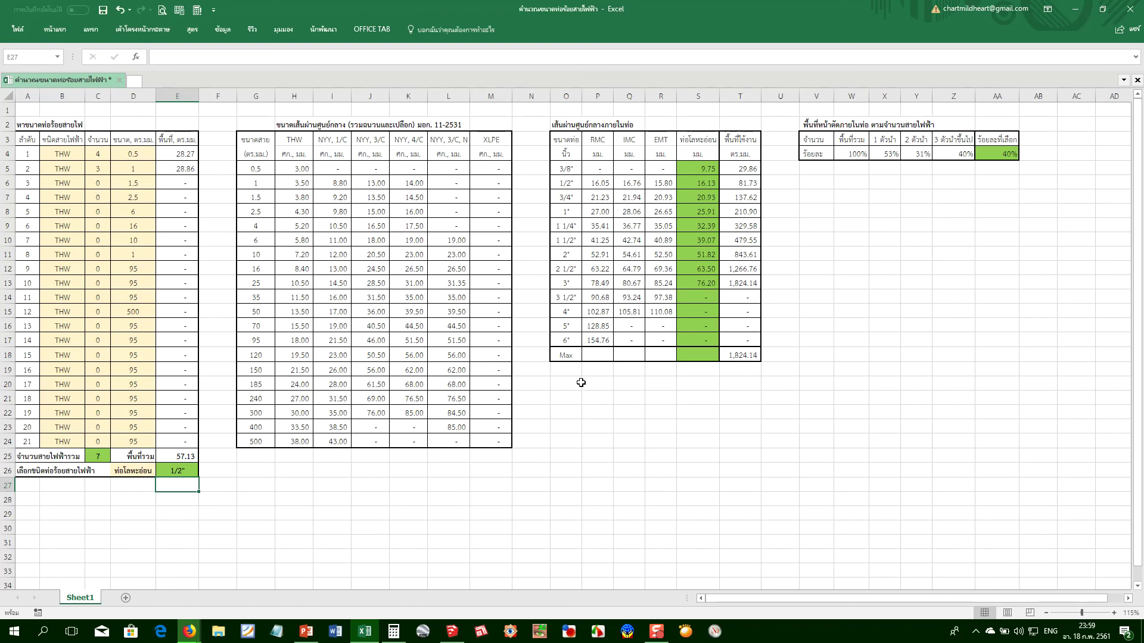
click(567, 356)
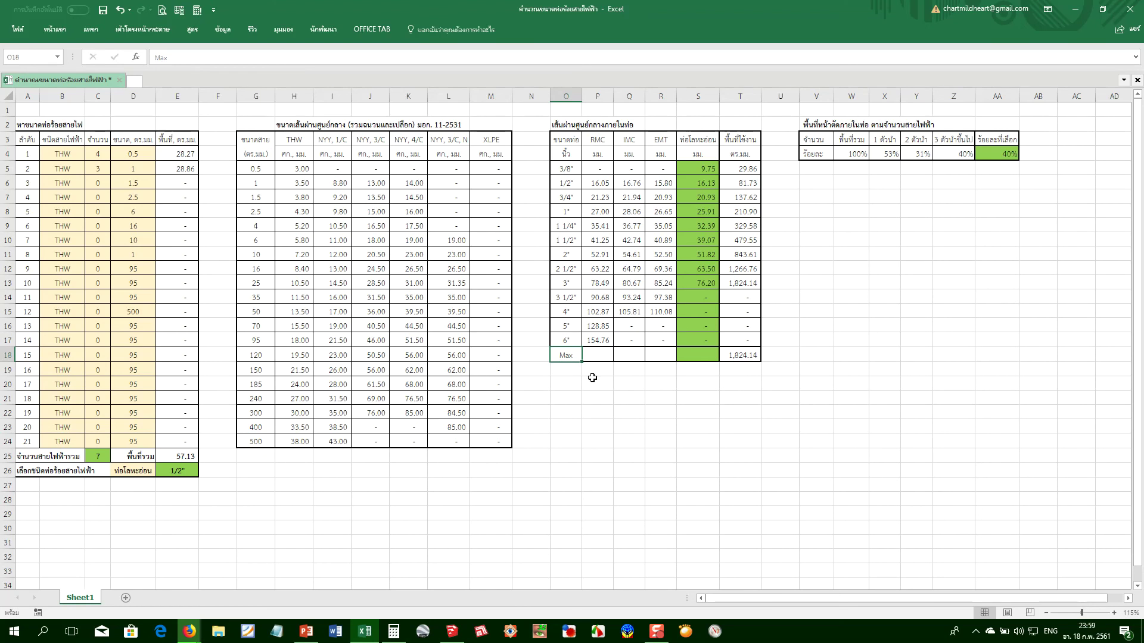
Enter 1 as the wire quantity in both C4 and C5
click(595, 370)
click(595, 398)
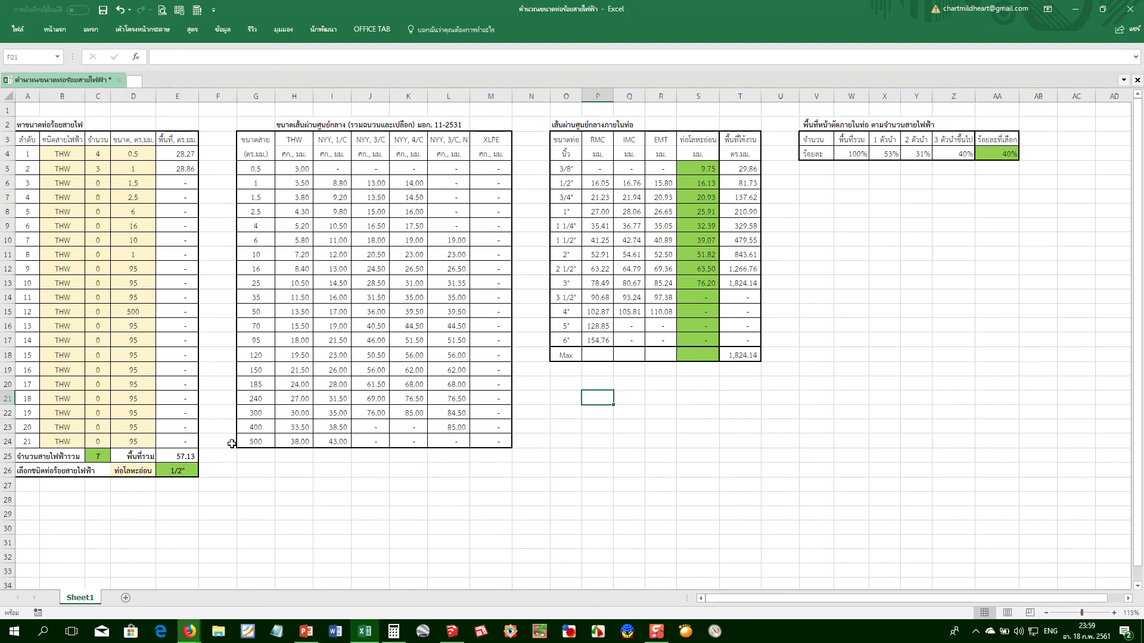
click(745, 181)
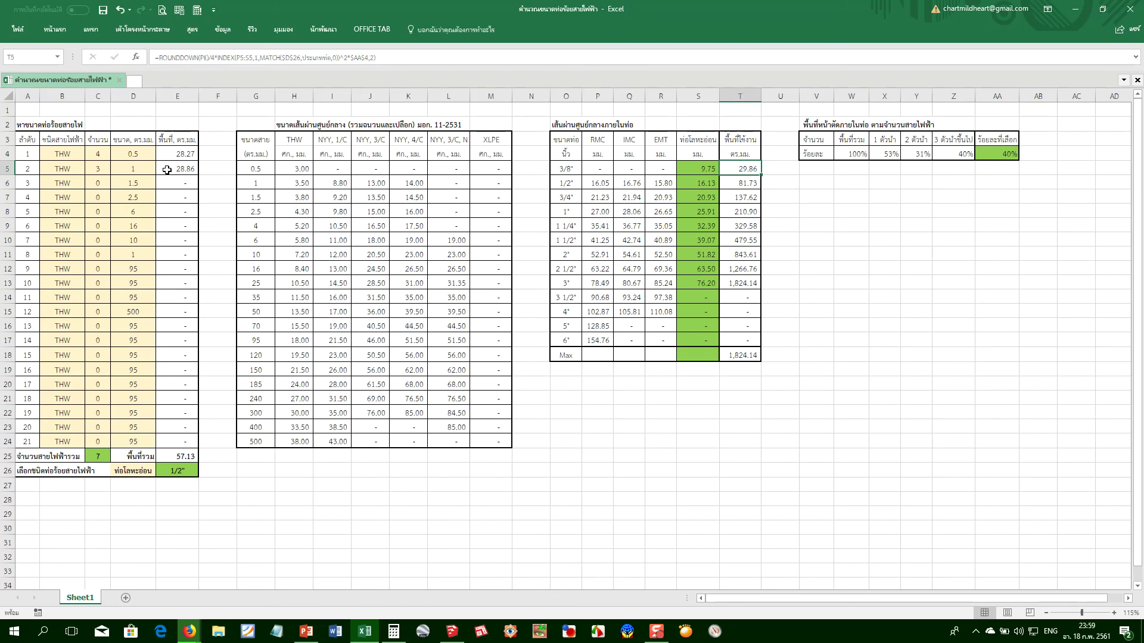
click(103, 154)
text(1)
key(Return)
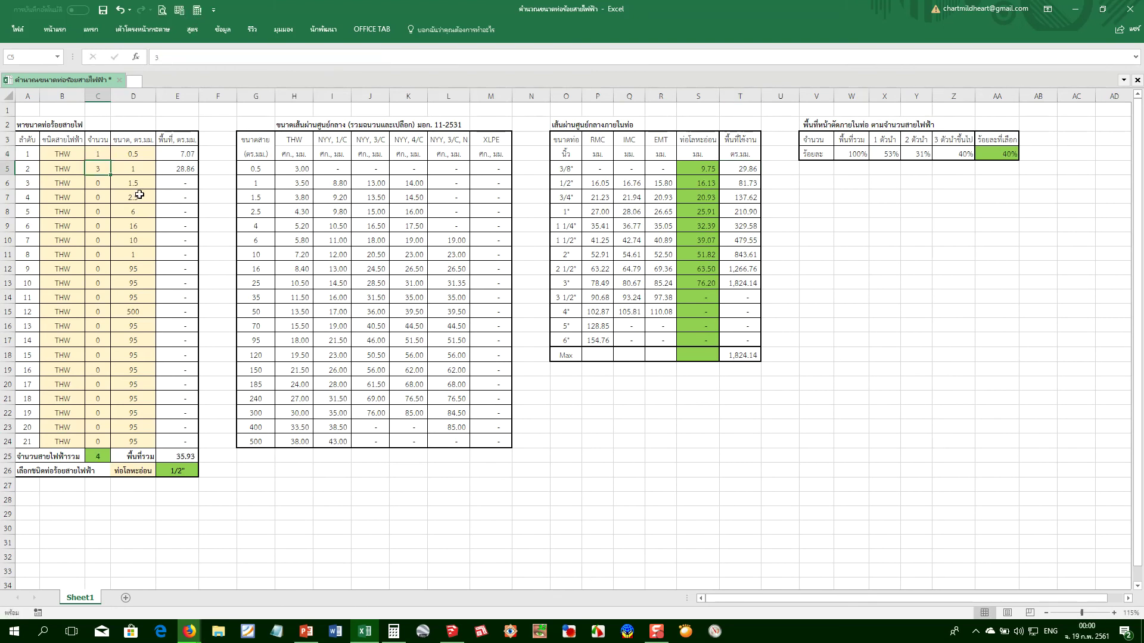
text(1)
key(Return)
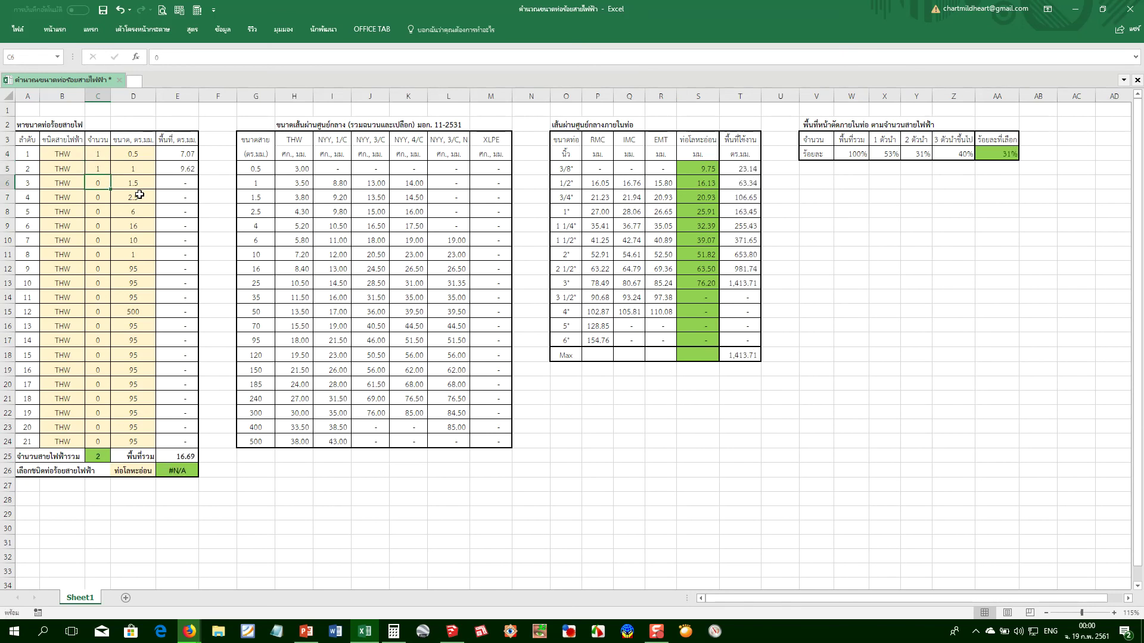
click(751, 171)
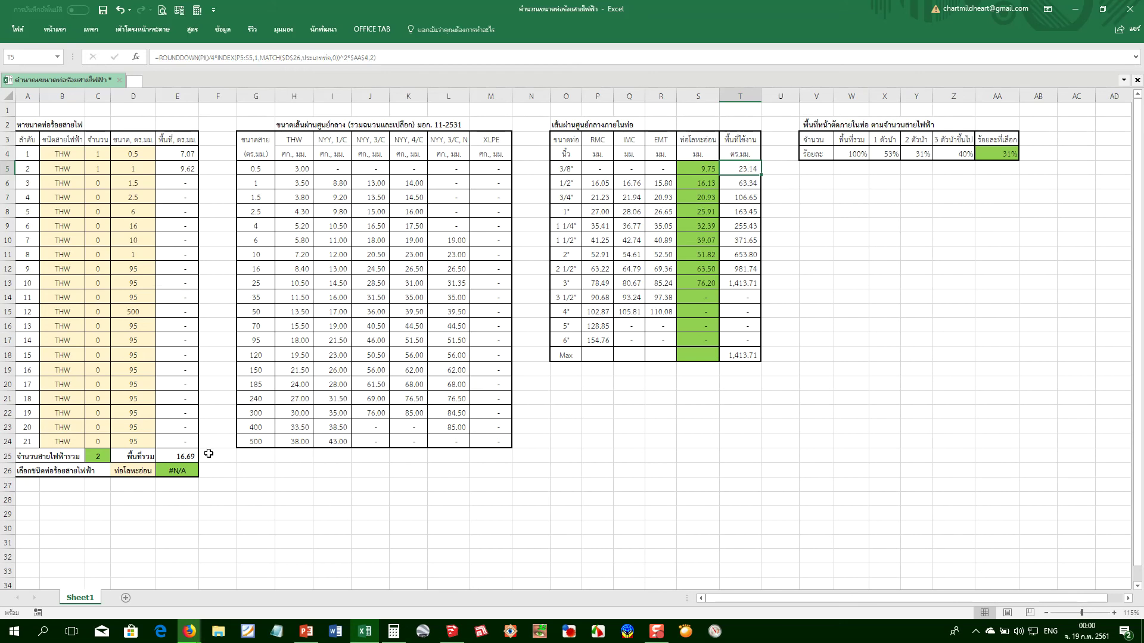
Trial-insert ,if(E25<T5, after T18 in E26's formula, then remove it
click(177, 454)
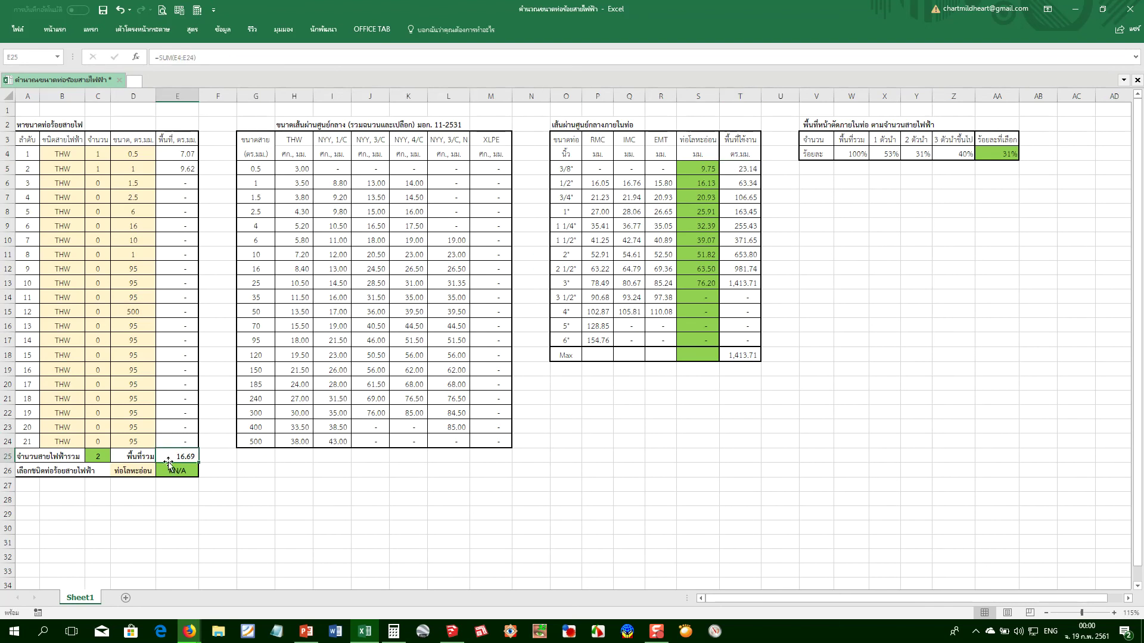
double_click(174, 470)
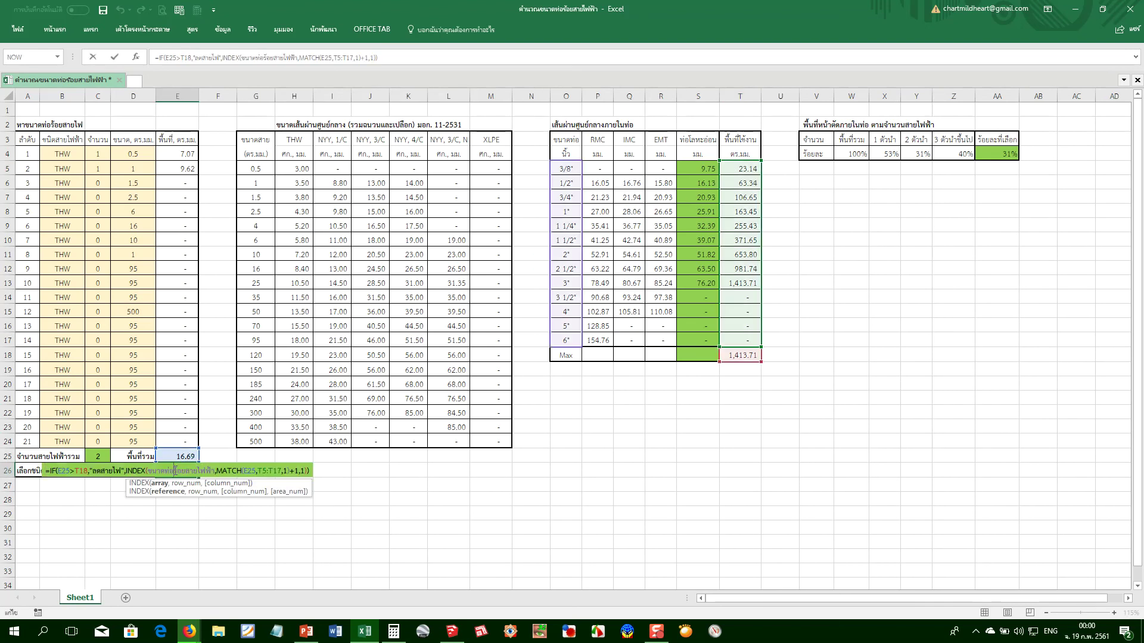
click(70, 471)
click(88, 471)
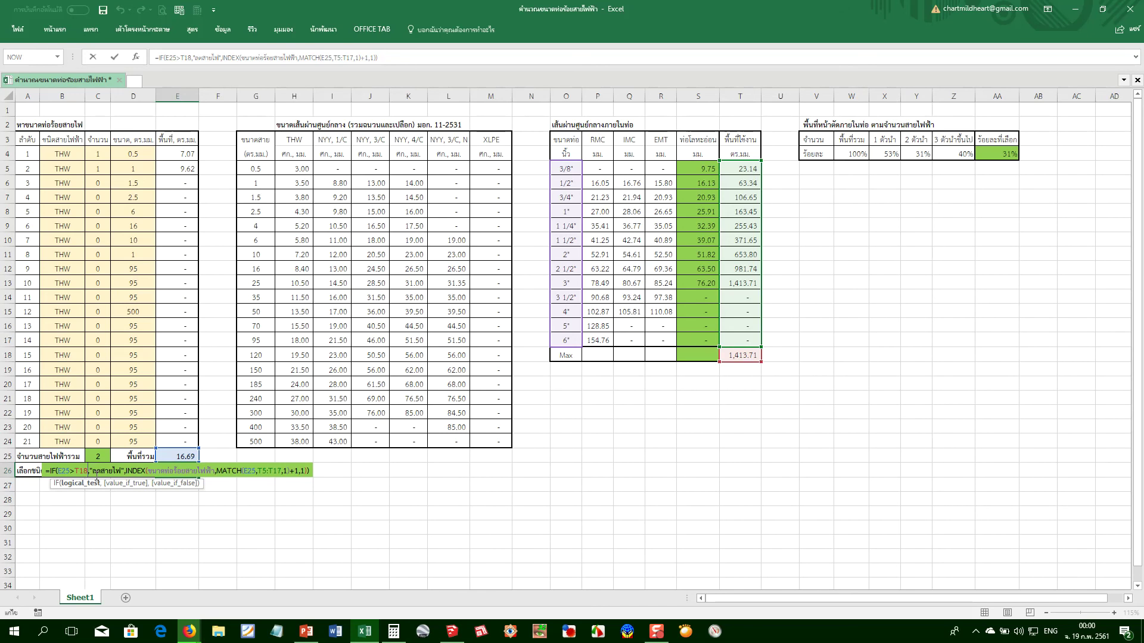
text(,if()
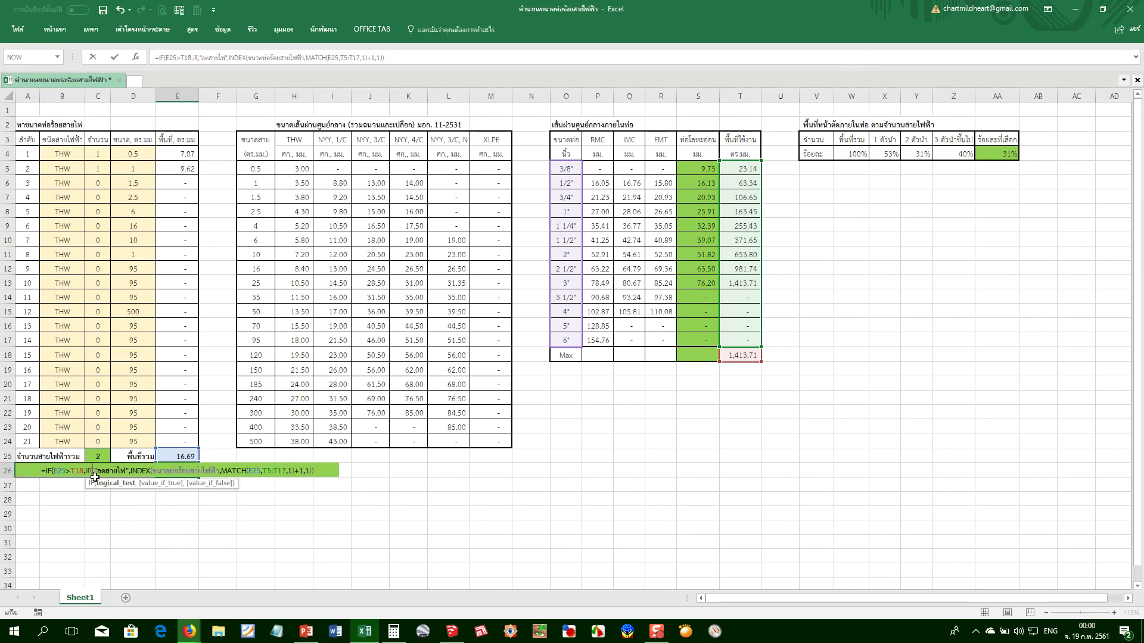
click(180, 455)
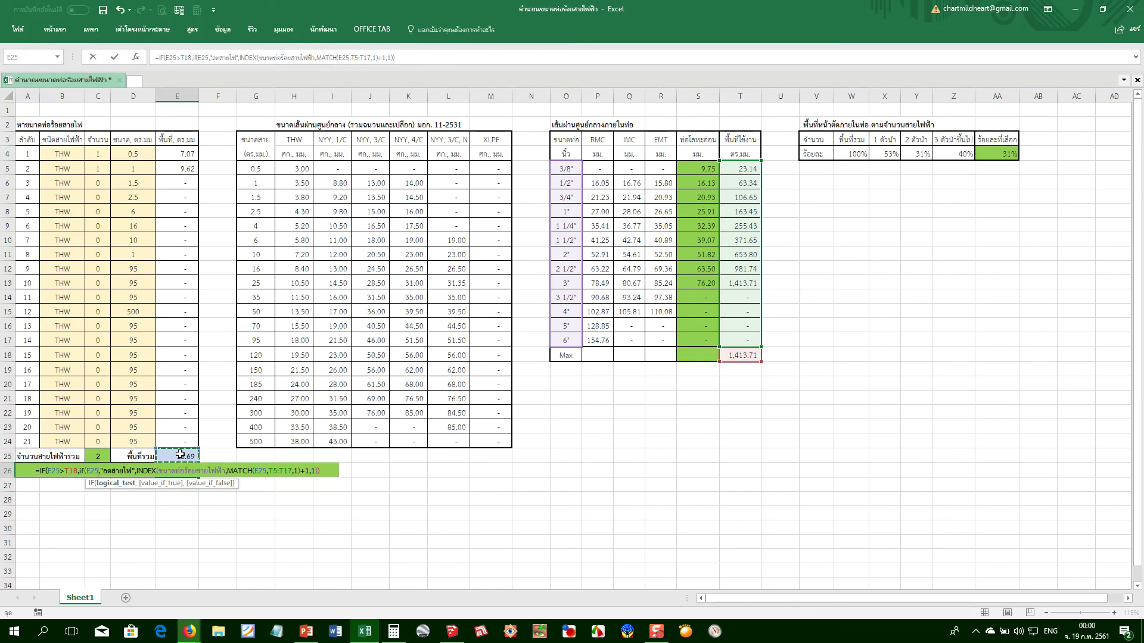
text(<)
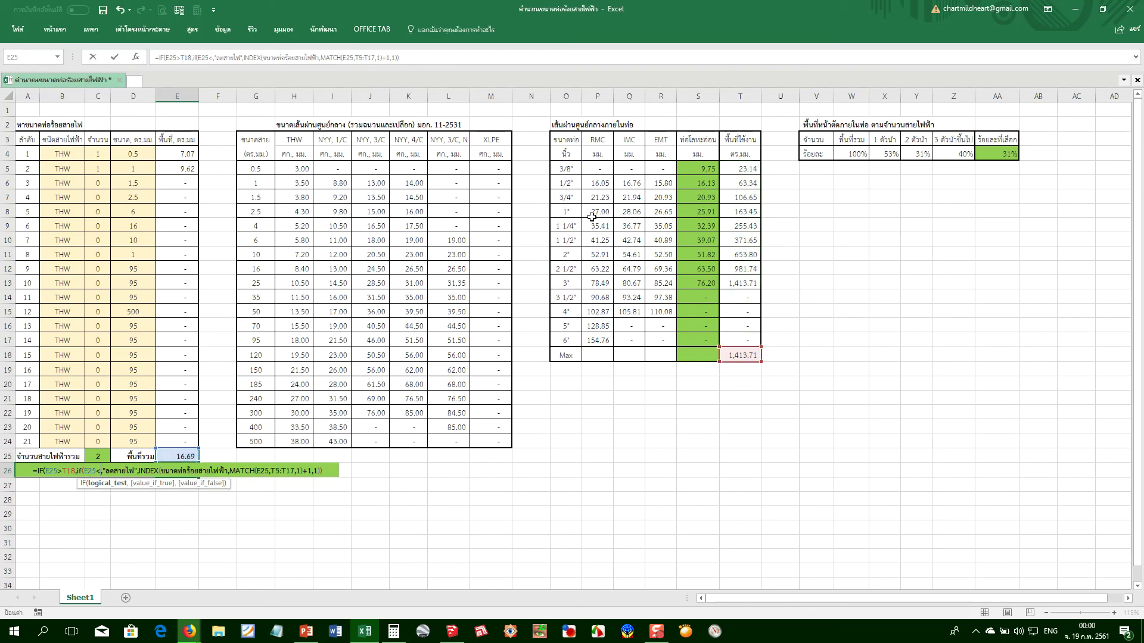
click(747, 167)
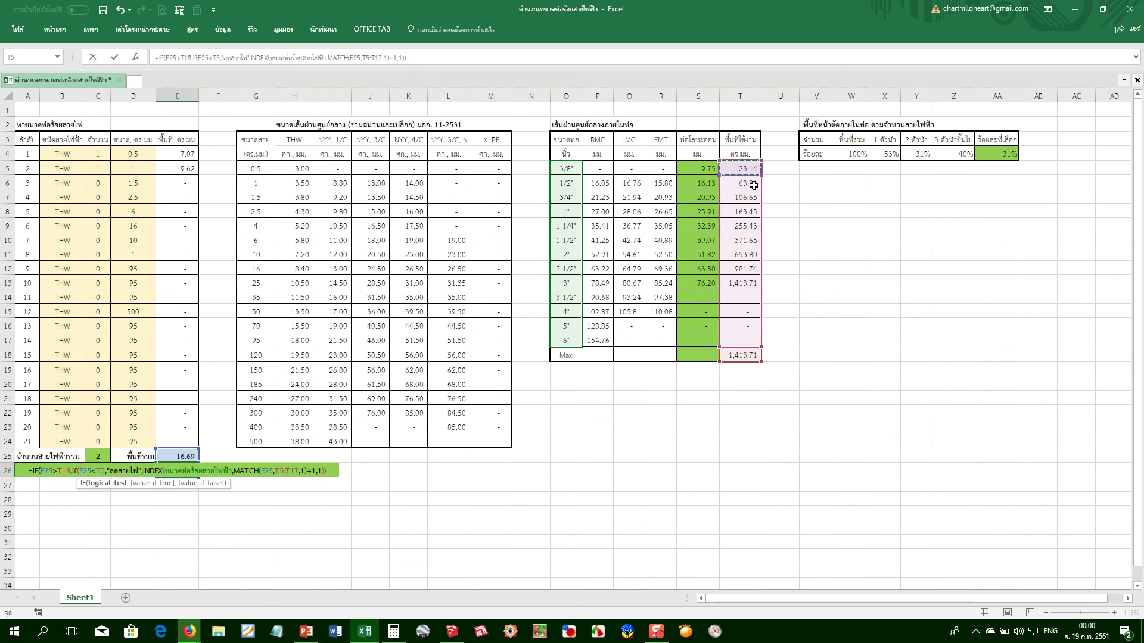
text(,)
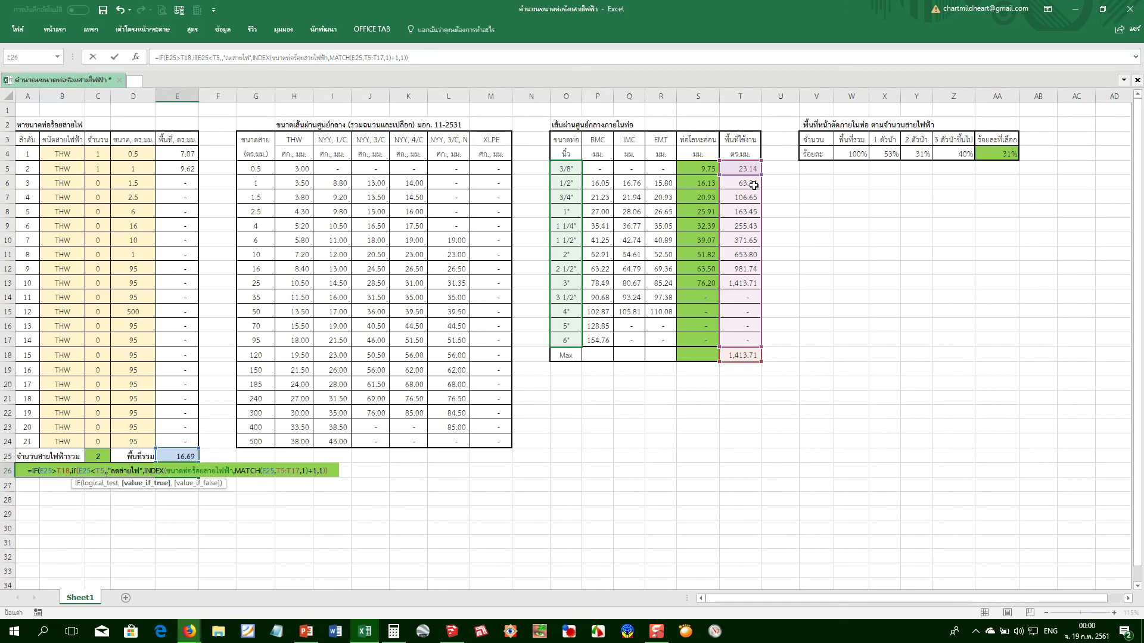
key(BackSpace)
key(BackSpace)
key(BackSpace)
key(BackSpace)
key(BackSpace)
key(BackSpace)
key(BackSpace)
key(BackSpace)
key(BackSpace)
key(BackSpace)
key(BackSpace)
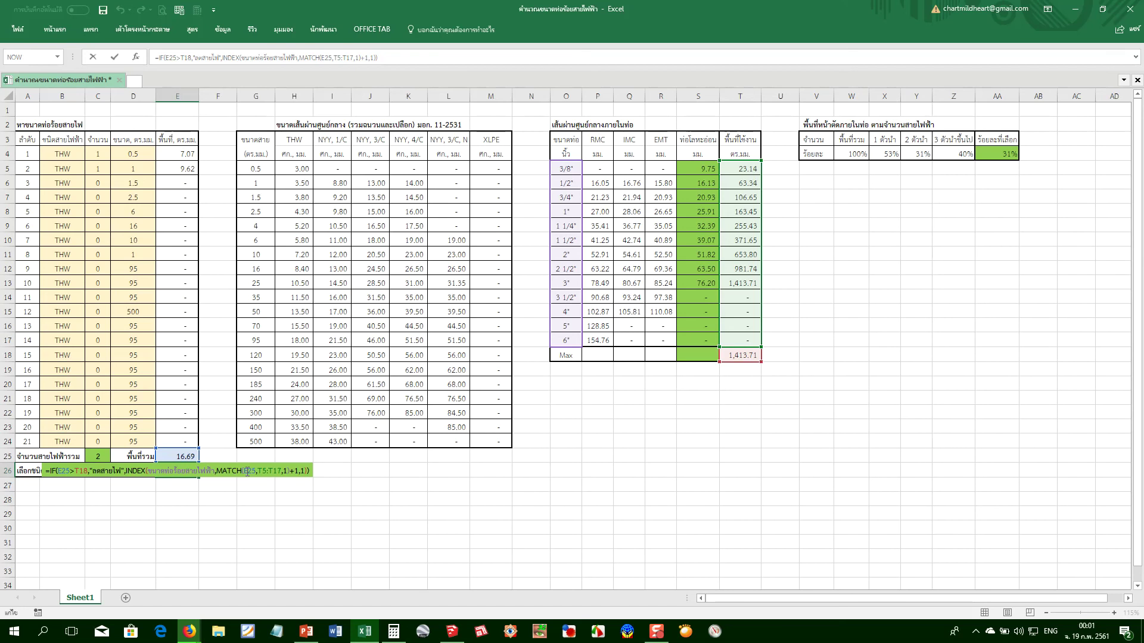
click(295, 470)
Add IF(E25<T5,0,1) after the + in E26's formula and commit it
text(if()
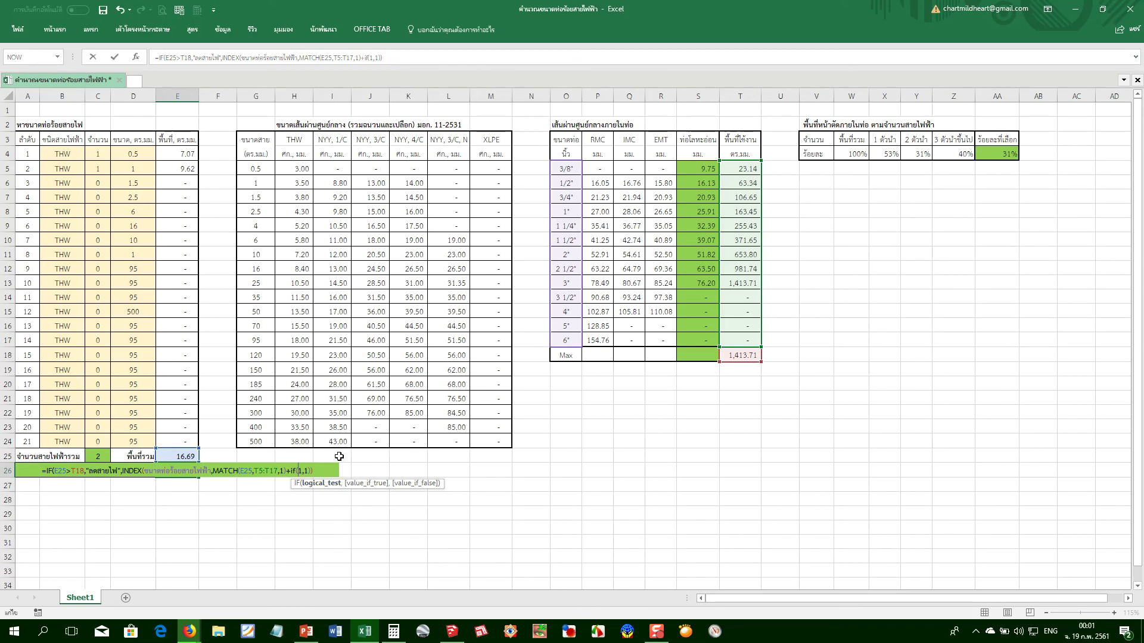
click(168, 457)
text(<)
click(733, 167)
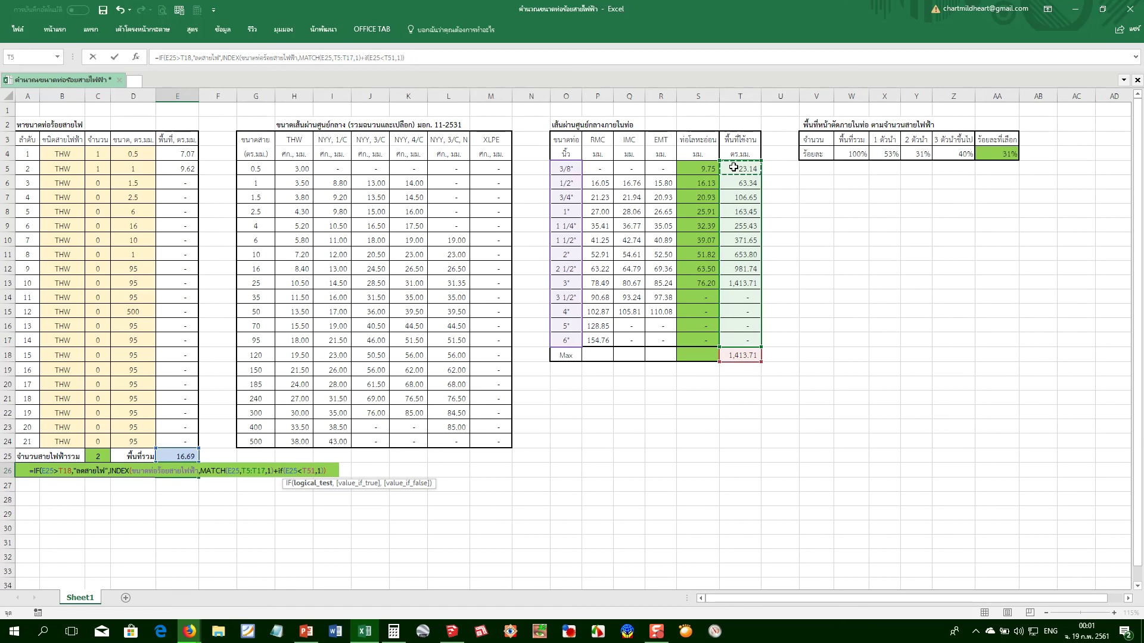
text(,0)
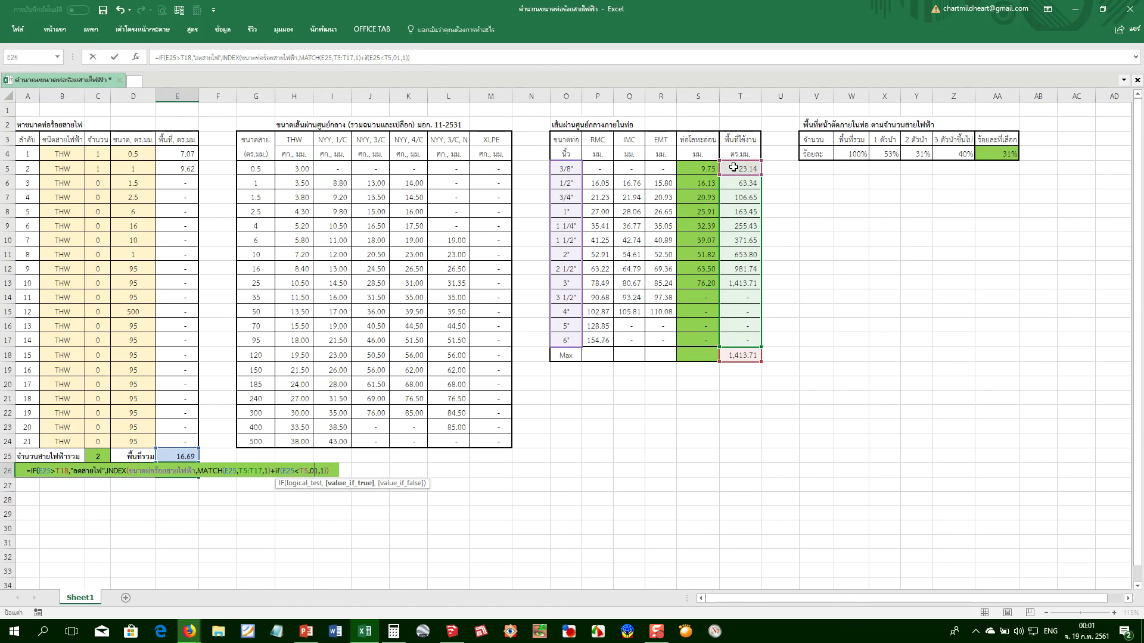
text(,)
key(Right)
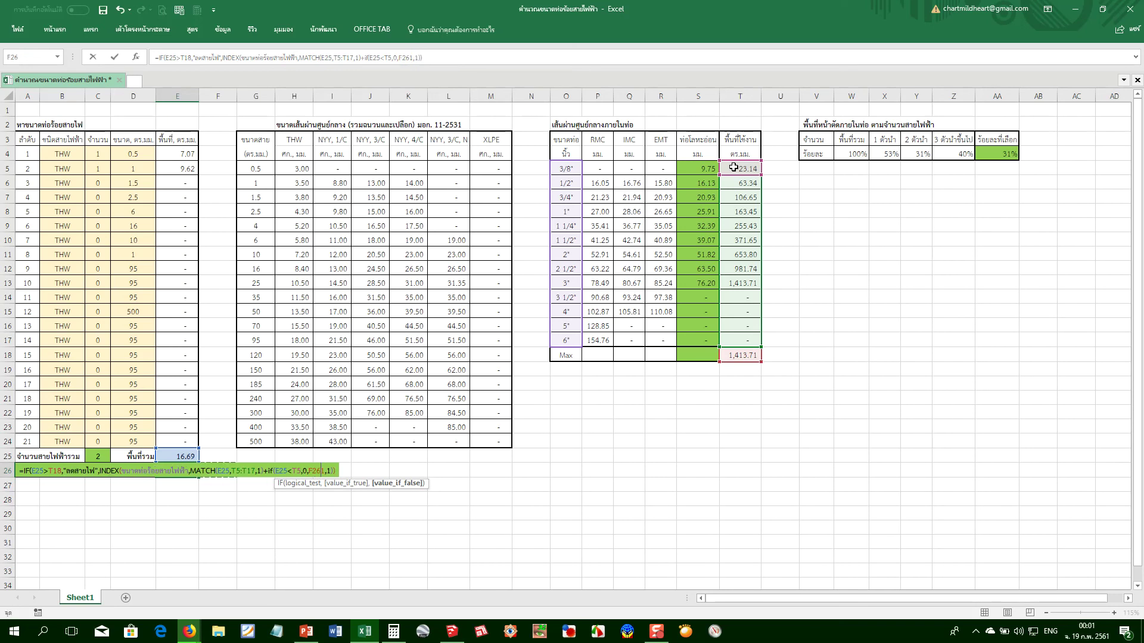
key(BackSpace)
key(BackSpace)
key(BackSpace)
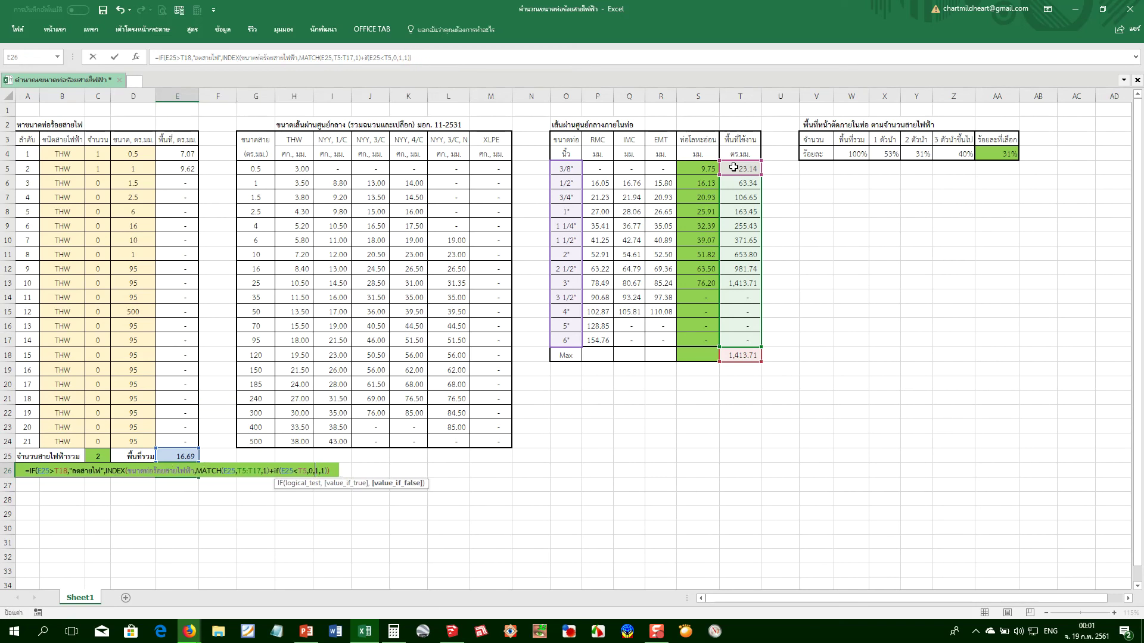
click(327, 470)
text())
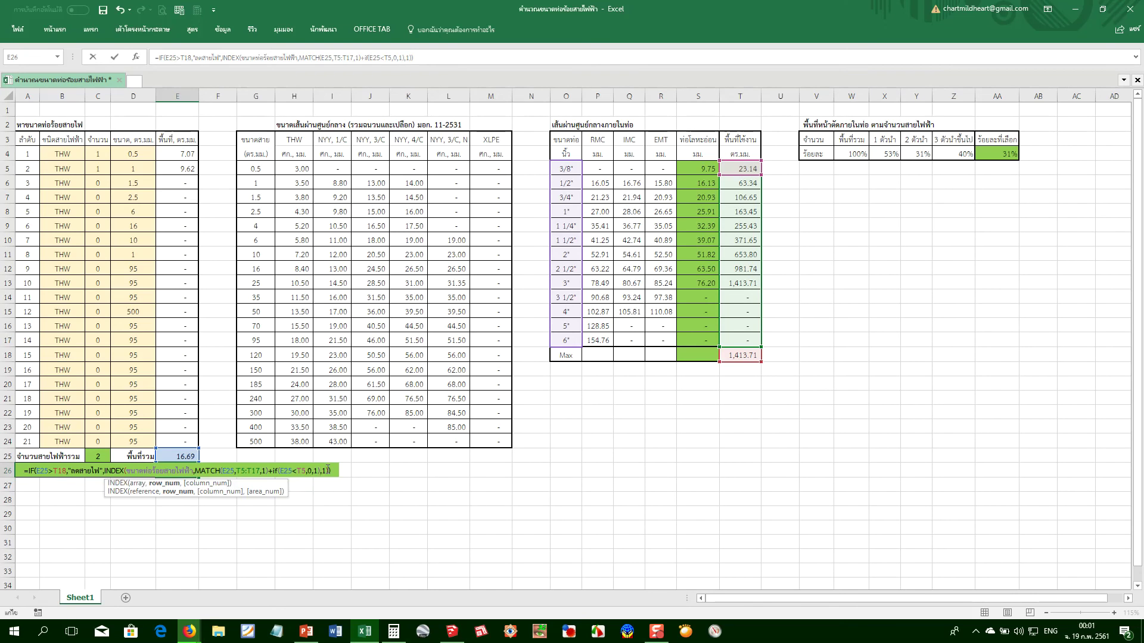
key(Return)
Reopen E26's formula for editing at the MATCH arguments
click(184, 472)
double_click(184, 472)
key(Right)
key(Right)
key(Right)
key(Right)
key(Right)
key(Right)
key(Right)
key(Right)
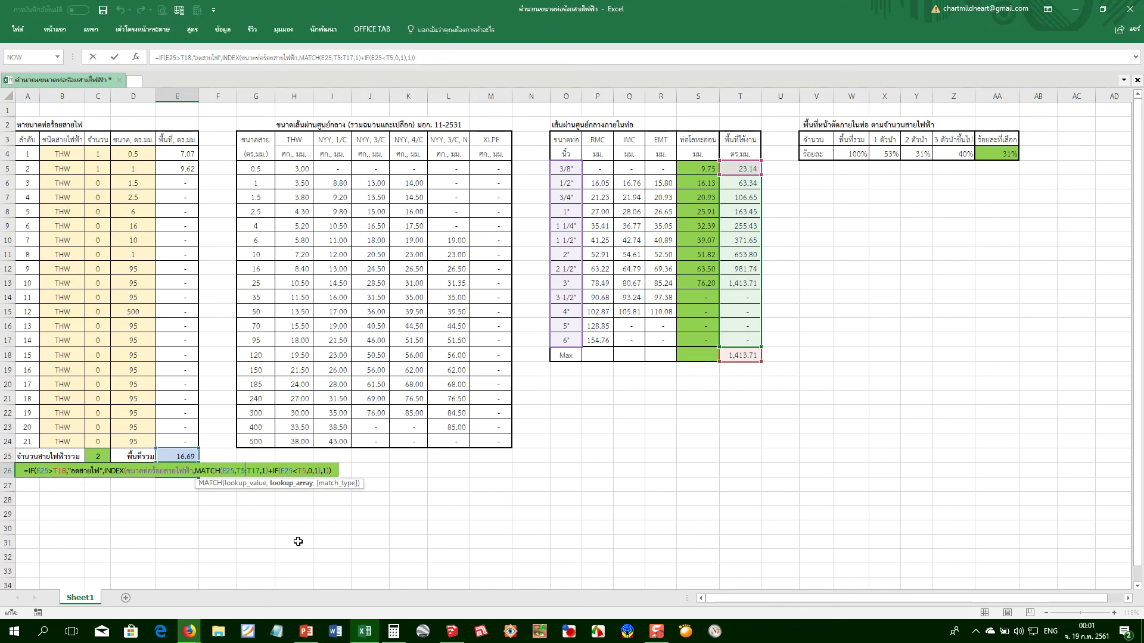
key(Right)
key(Right)
key(Right)
key(Right)
key(Right)
key(Right)
key(Right)
key(Right)
key(Right)
key(Right)
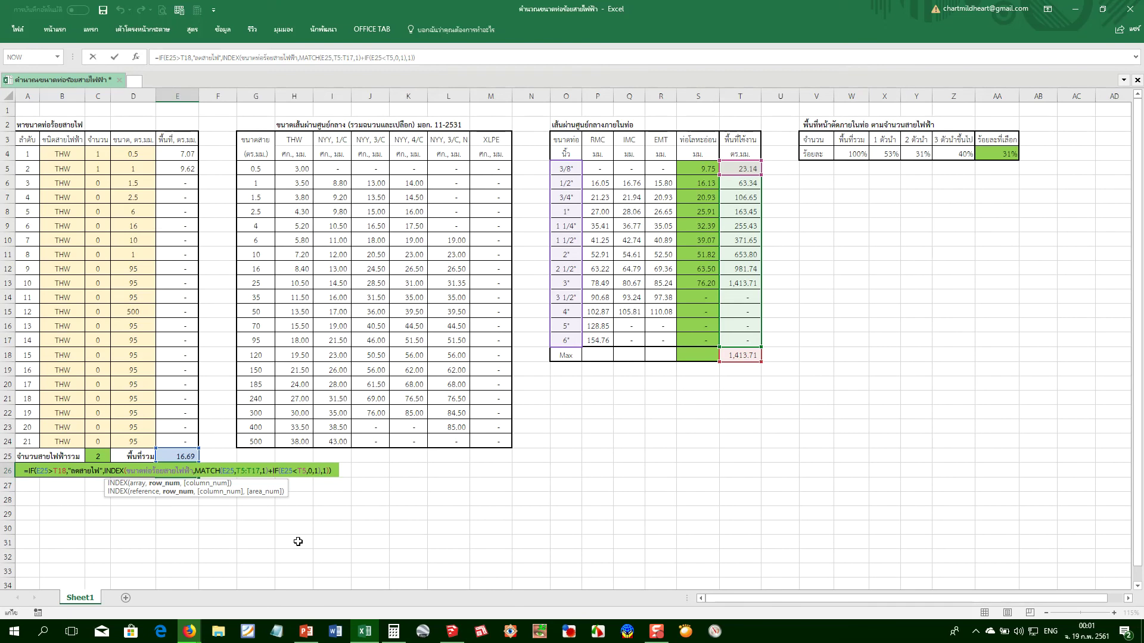
key(Right)
key(Right)
key(Right)
key(Right)
key(Right)
key(Right)
key(Right)
key(Right)
key(Right)
key(Right)
key(Right)
key(Right)
key(Right)
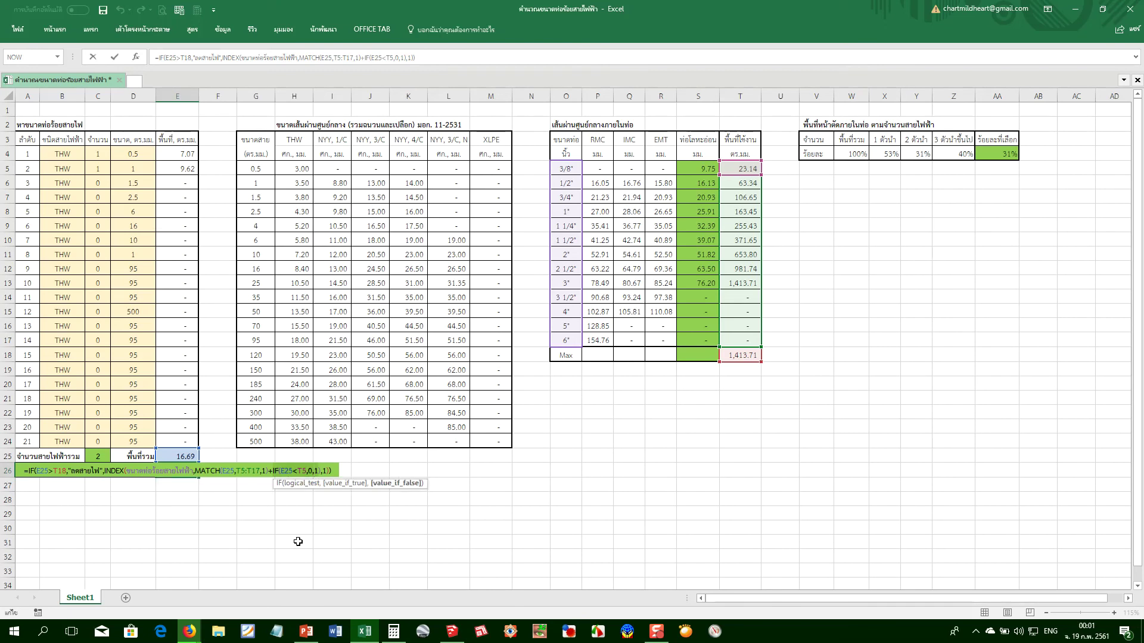
key(Delete)
key(BackSpace)
key(BackSpace)
key(BackSpace)
key(BackSpace)
key(BackSpace)
key(BackSpace)
key(BackSpace)
key(BackSpace)
key(BackSpace)
key(BackSpace)
key(BackSpace)
key(BackSpace)
key(BackSpace)
text(0)
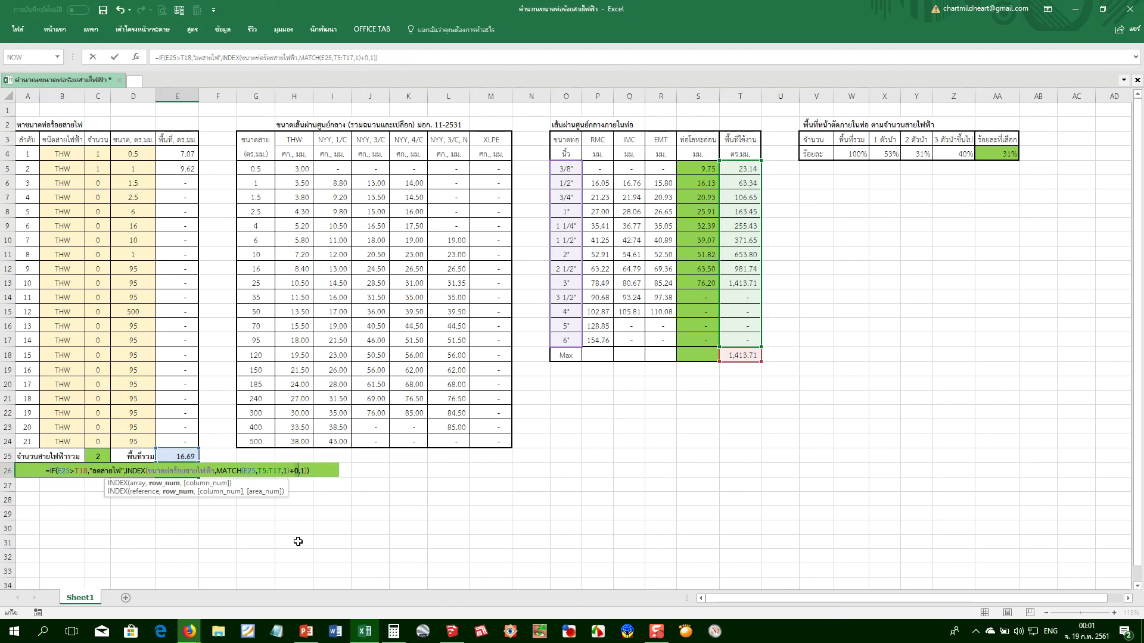
key(Left)
key(Left)
key(Left)
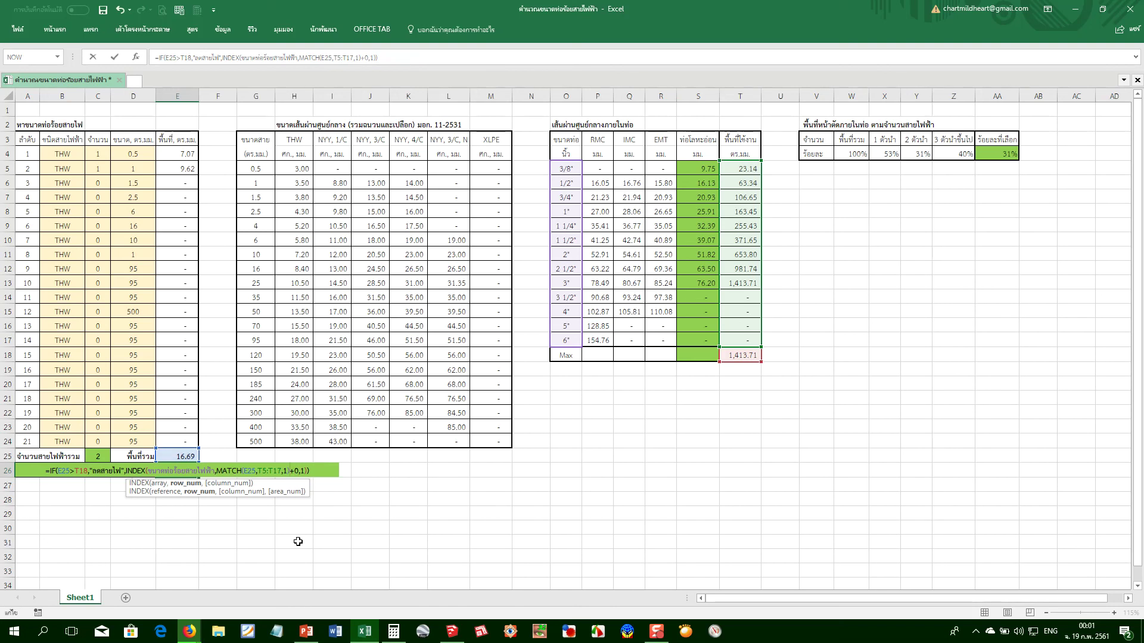
key(shift+Left)
key(shift+Left)
key(shift+Left)
key(shift+Left)
key(shift+Left)
key(shift+Left)
key(shift+Left)
key(shift+Left)
key(shift+Left)
key(shift+Left)
key(shift+Left)
key(shift+Left)
key(shift+Left)
key(shift+Left)
key(shift+Left)
key(shift+Left)
key(shift+Left)
key(shift+Left)
key(shift+Left)
key(shift+Right)
key(F9)
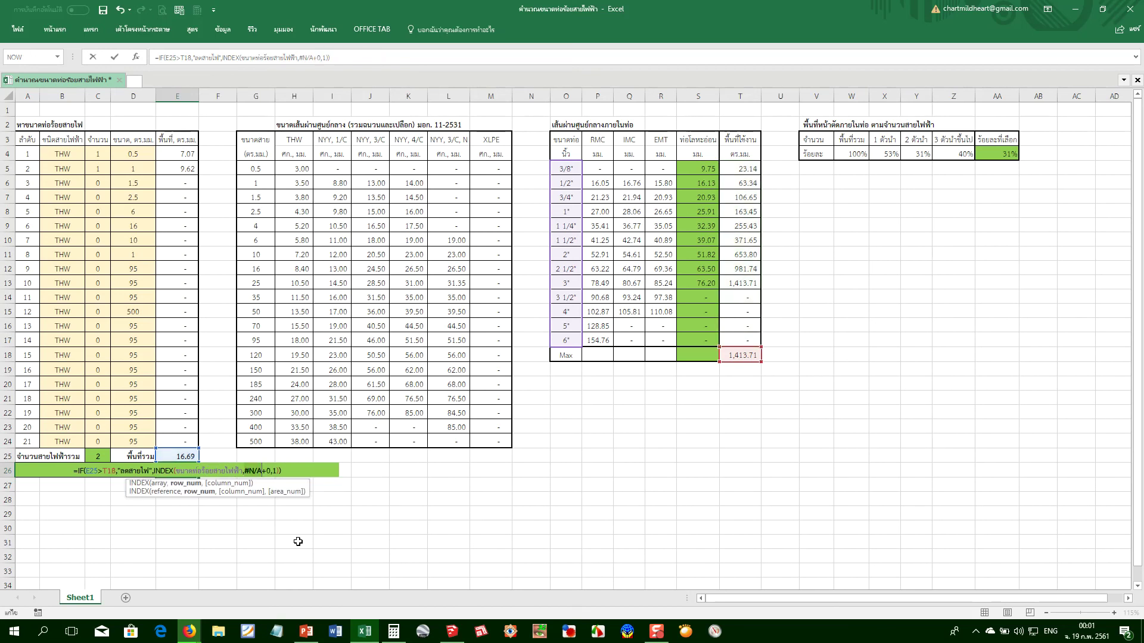
key(Escape)
key(F2)
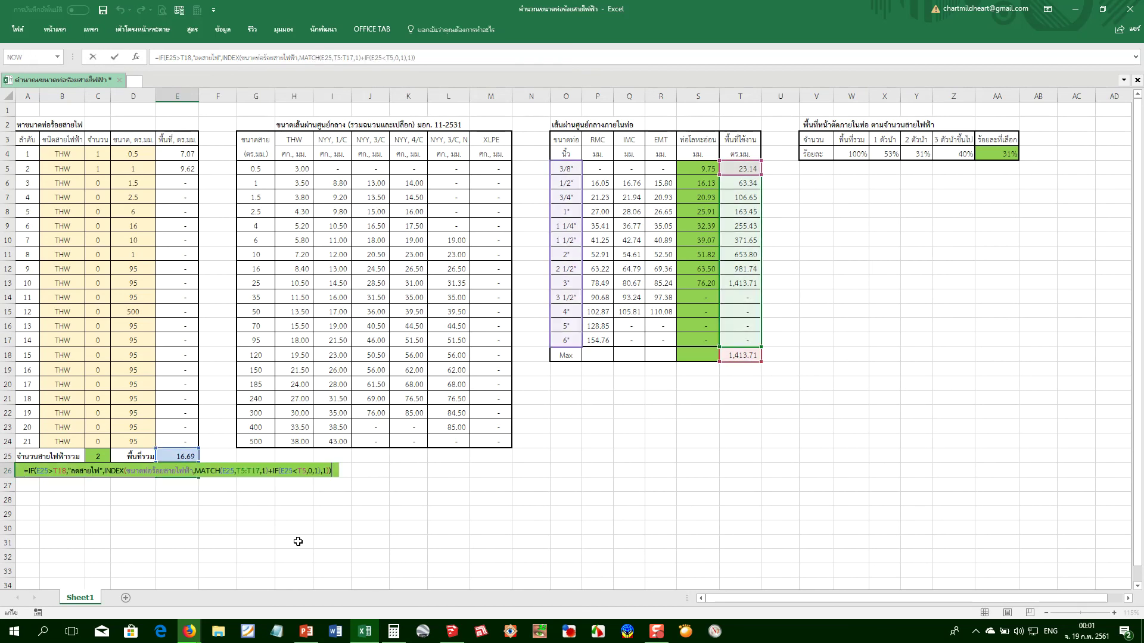
key(Left)
key(Left)
key(Left)
key(Left)
key(Left)
key(Left)
key(Left)
key(Left)
key(Left)
key(Left)
key(Left)
key(Left)
key(Left)
key(Left)
key(Left)
key(Left)
key(Left)
key(Left)
key(Left)
key(Left)
key(Left)
key(Left)
key(Left)
key(Left)
key(Left)
key(Left)
key(Left)
key(Left)
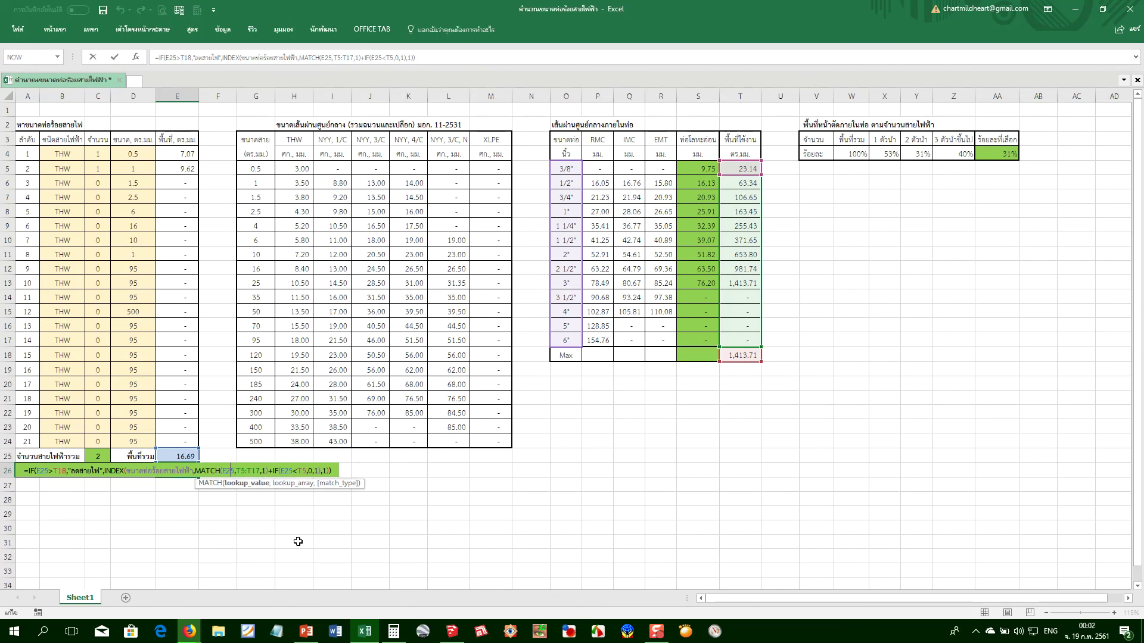
key(Right)
key(Right)
key(shift+Right)
key(shift+Right)
key(shift+Right)
key(shift+Right)
key(shift+Right)
key(shift+Right)
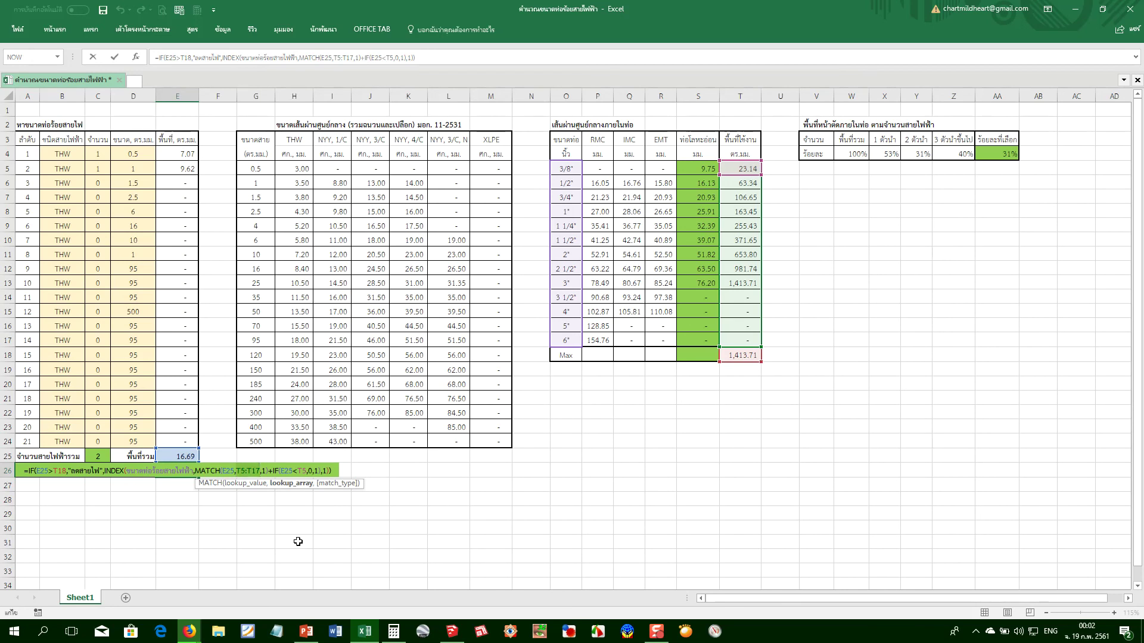
key(F9)
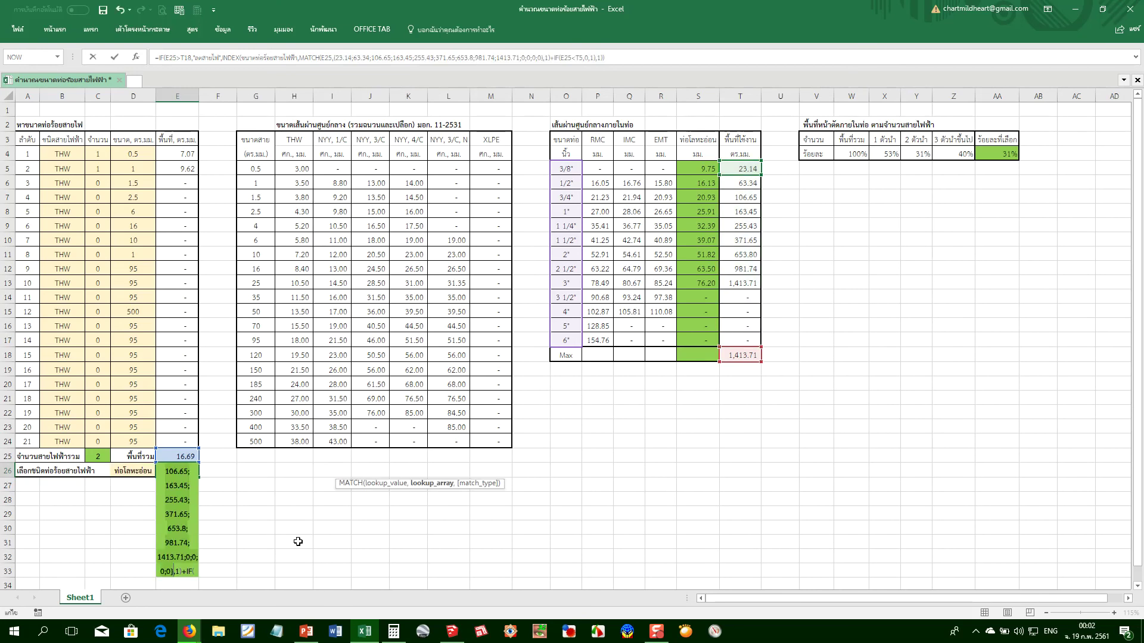
key(Escape)
key(F2)
key(Left)
key(Left)
key(Left)
key(Left)
key(Left)
key(Left)
key(Left)
key(Left)
key(Left)
key(Left)
key(Left)
key(Left)
key(Left)
key(Left)
key(Left)
key(Left)
key(Left)
key(Left)
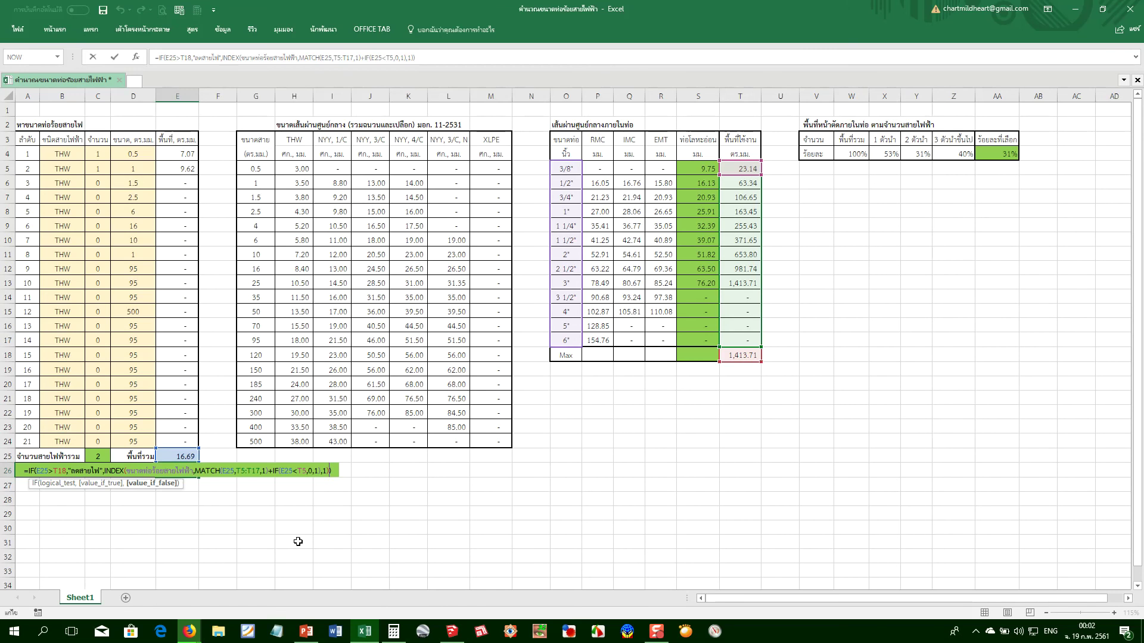
key(Left)
key(Left)
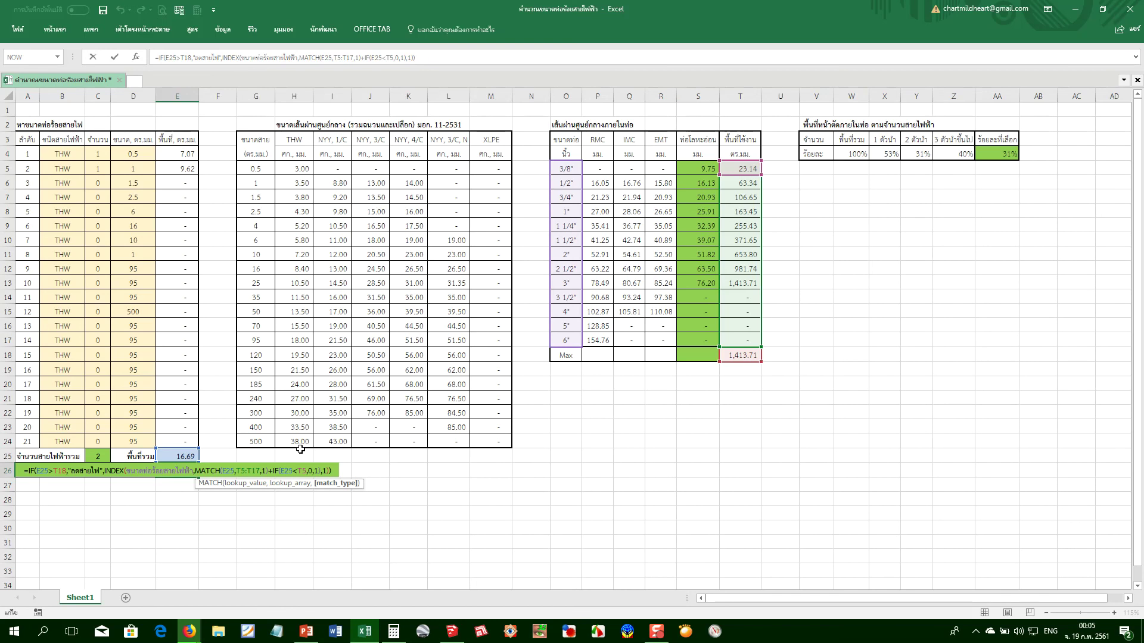
key(End)
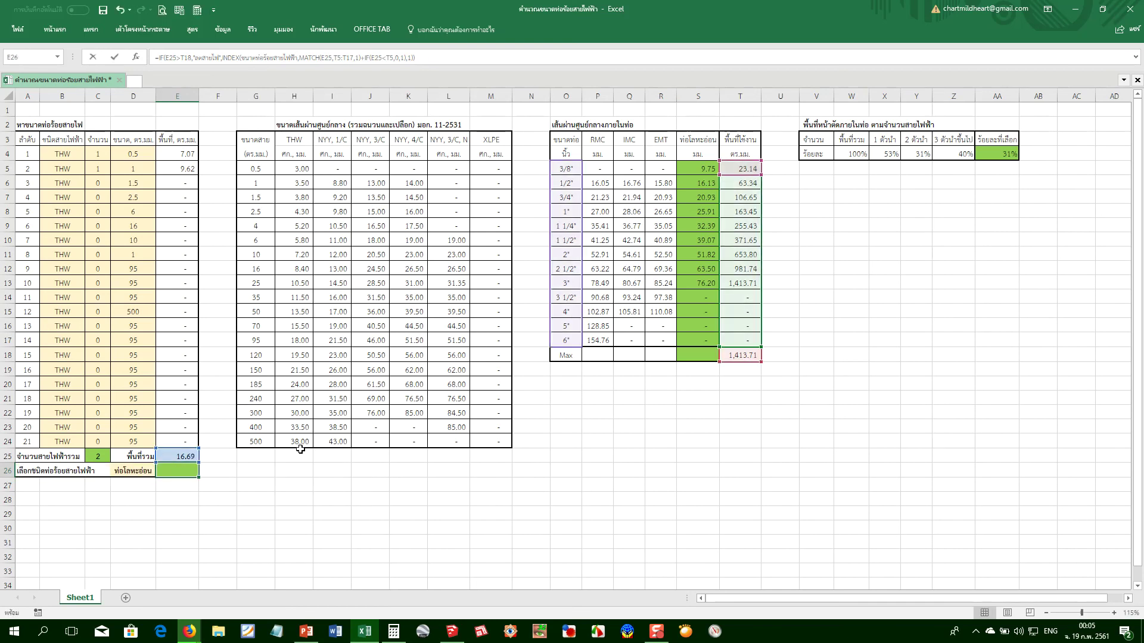
key(Home)
key(Right)
key(Right)
key(Right)
key(Right)
key(Right)
key(Right)
key(Right)
key(Right)
key(Right)
key(Right)
key(Right)
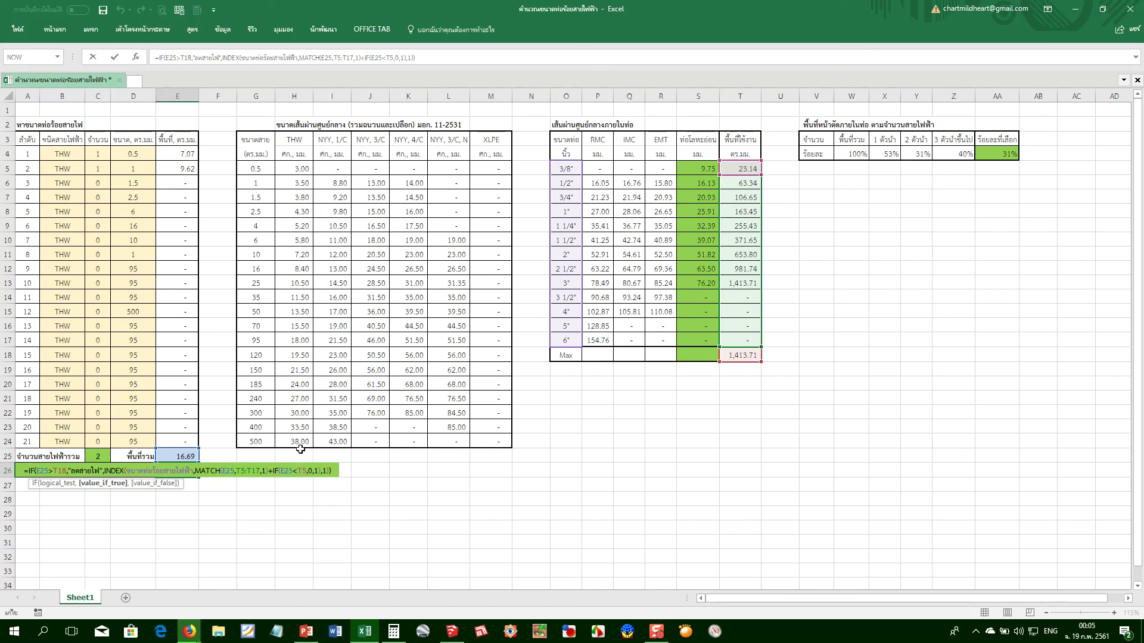
text(if()
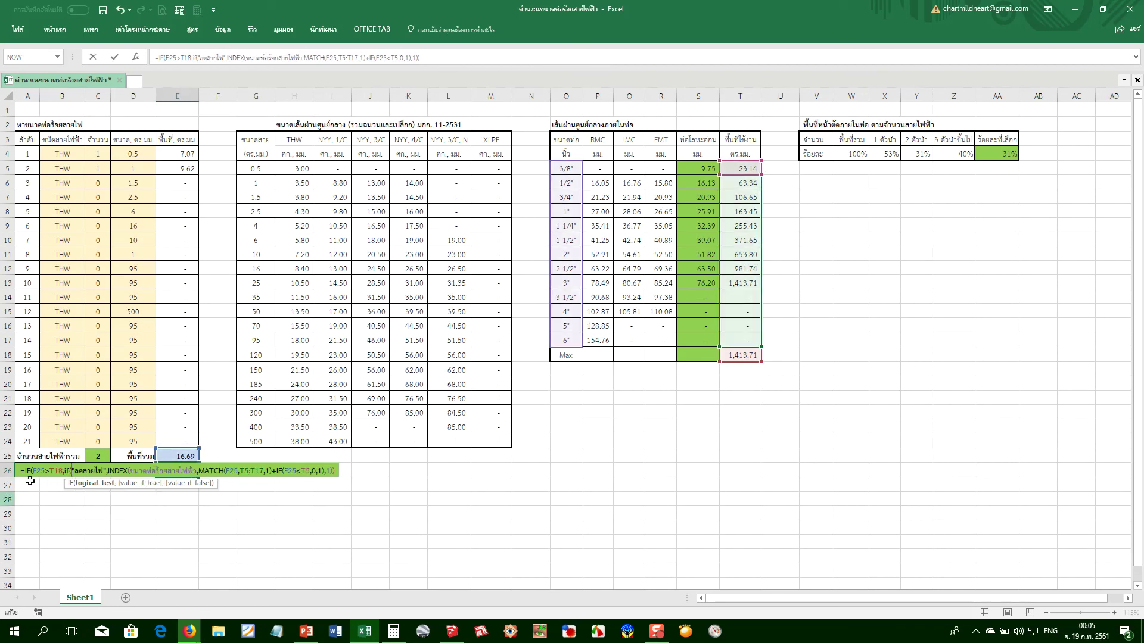
click(167, 457)
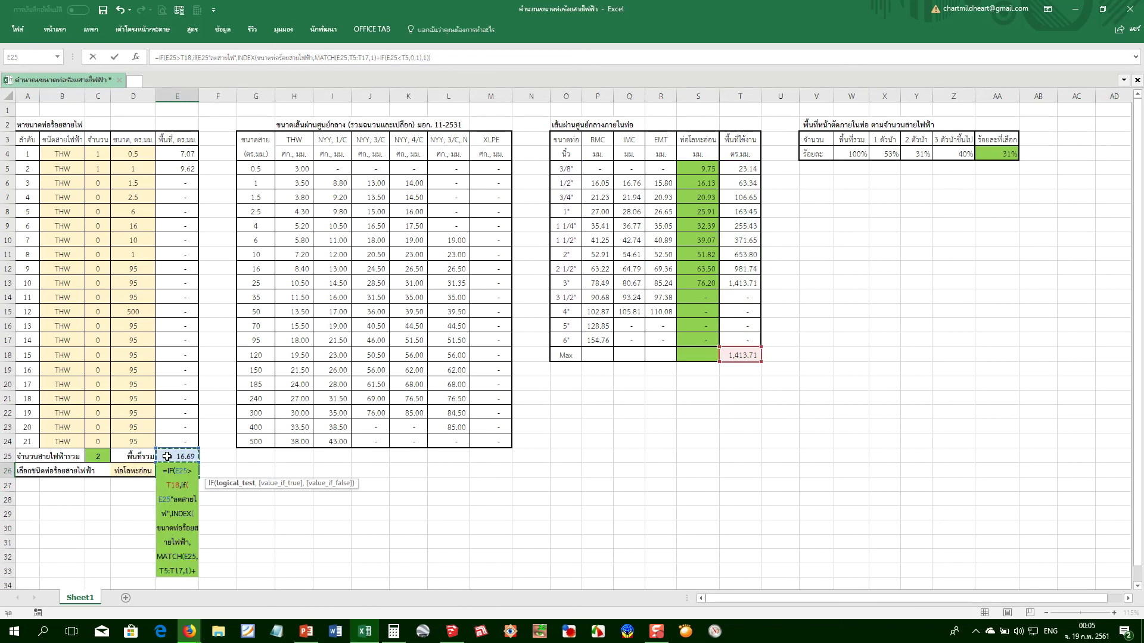
text(<)
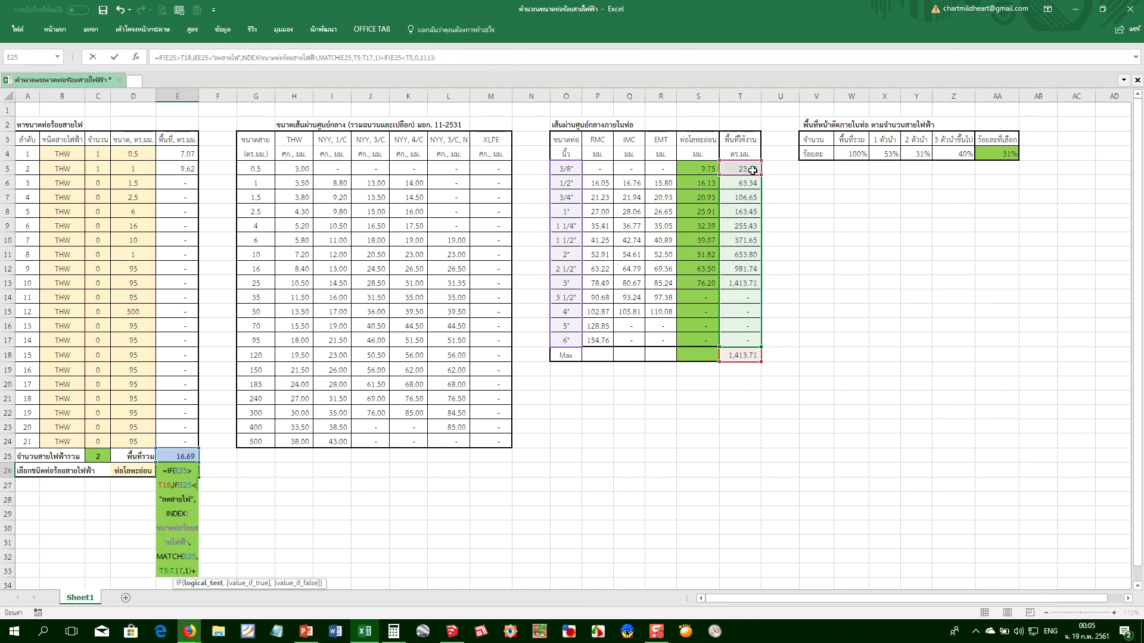
key(Escape)
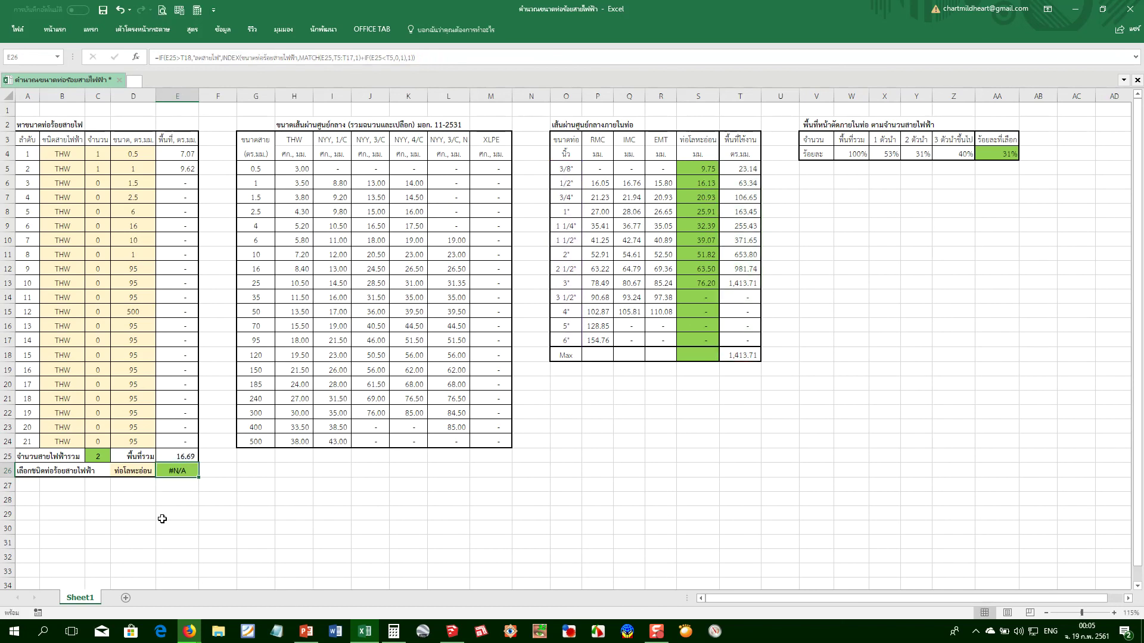
key(F2)
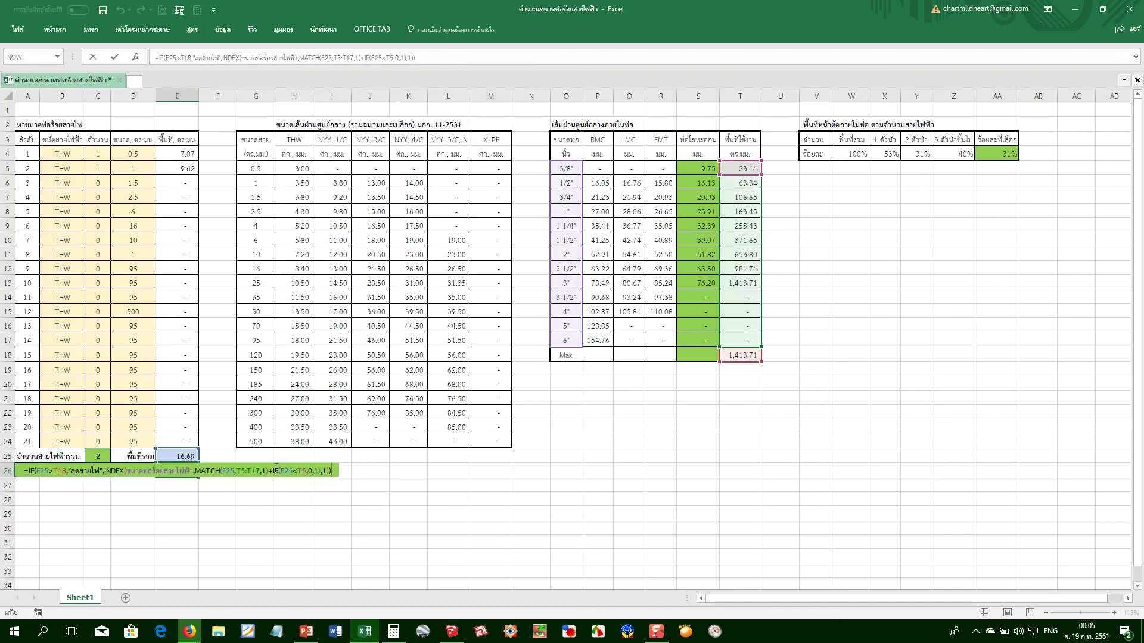
Remove the trailing IF(E25<T5,0,1) term from E26, restoring +1 after MATCH
click(275, 470)
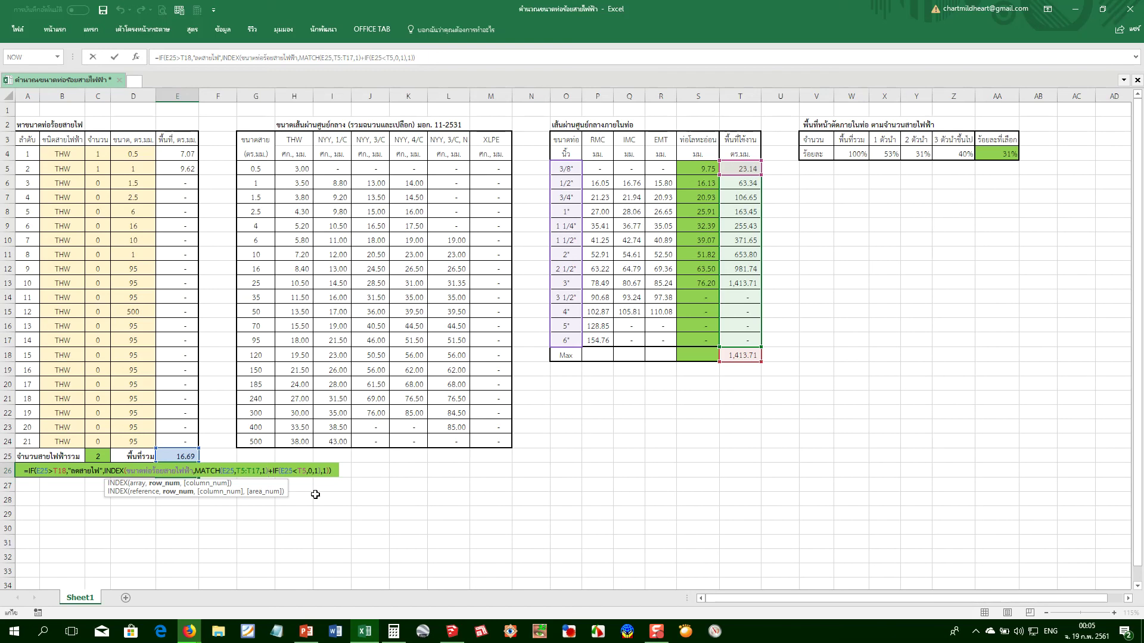
key(Delete)
key(Delete)
key(Delete)
key(Delete)
key(Delete)
key(Delete)
key(Delete)
key(Delete)
key(Delete)
key(Delete)
key(Delete)
key(Delete)
key(Delete)
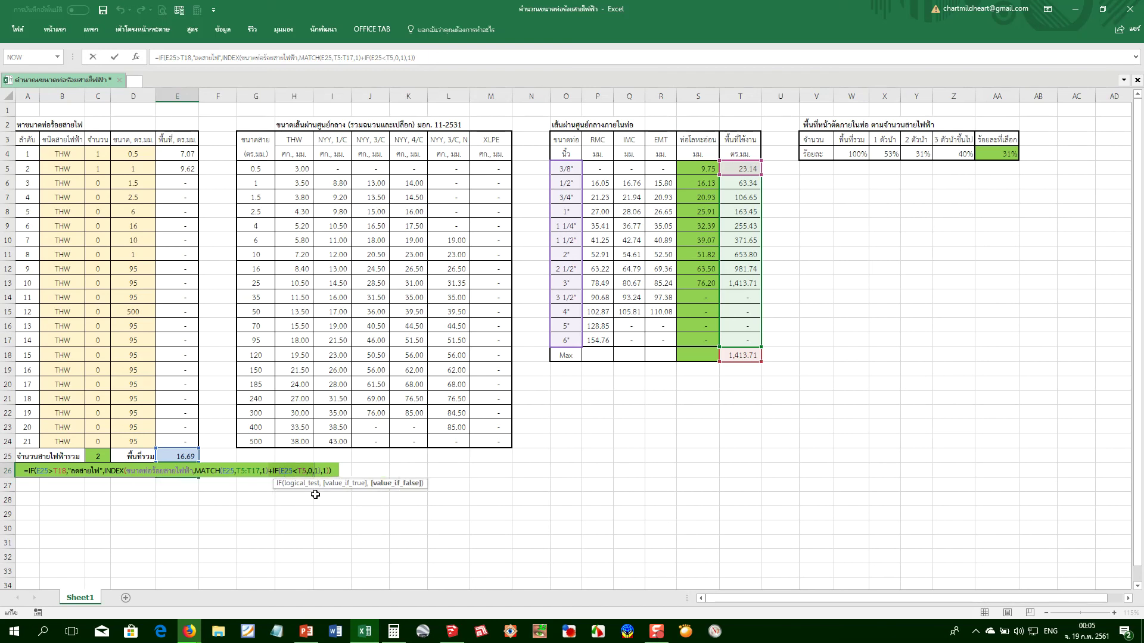
key(Right)
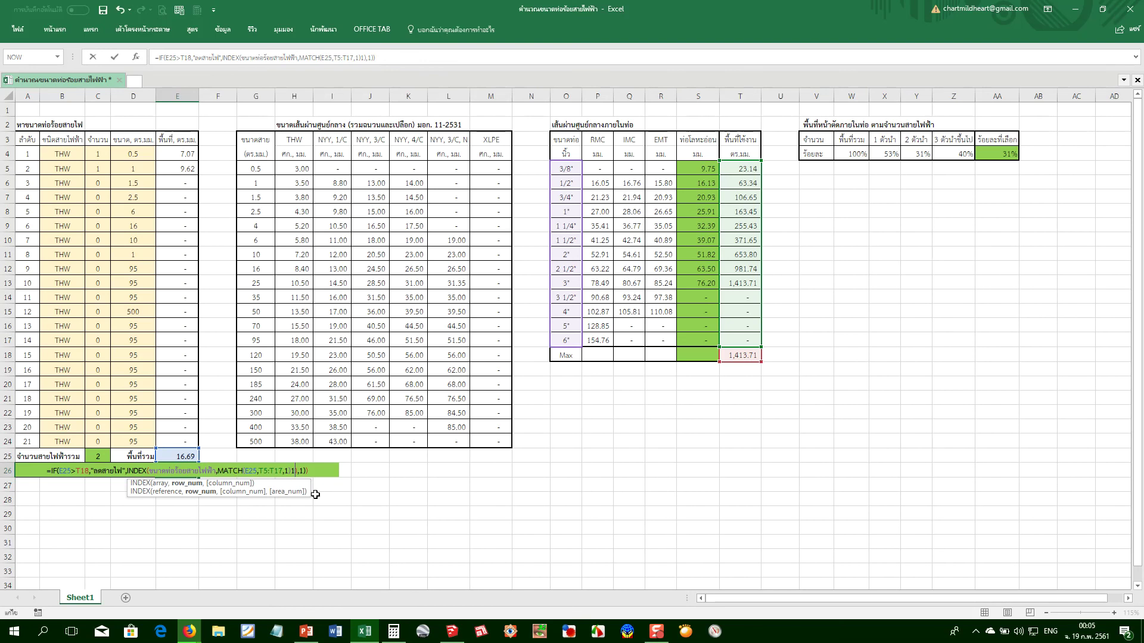
text(+)
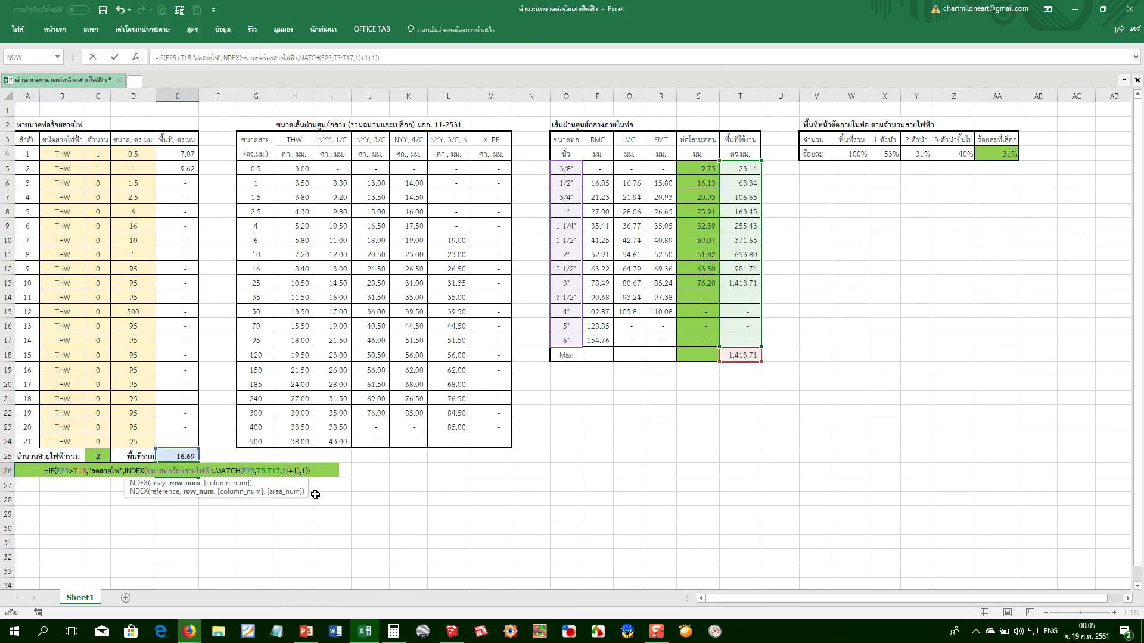
key(Return)
key(Return)
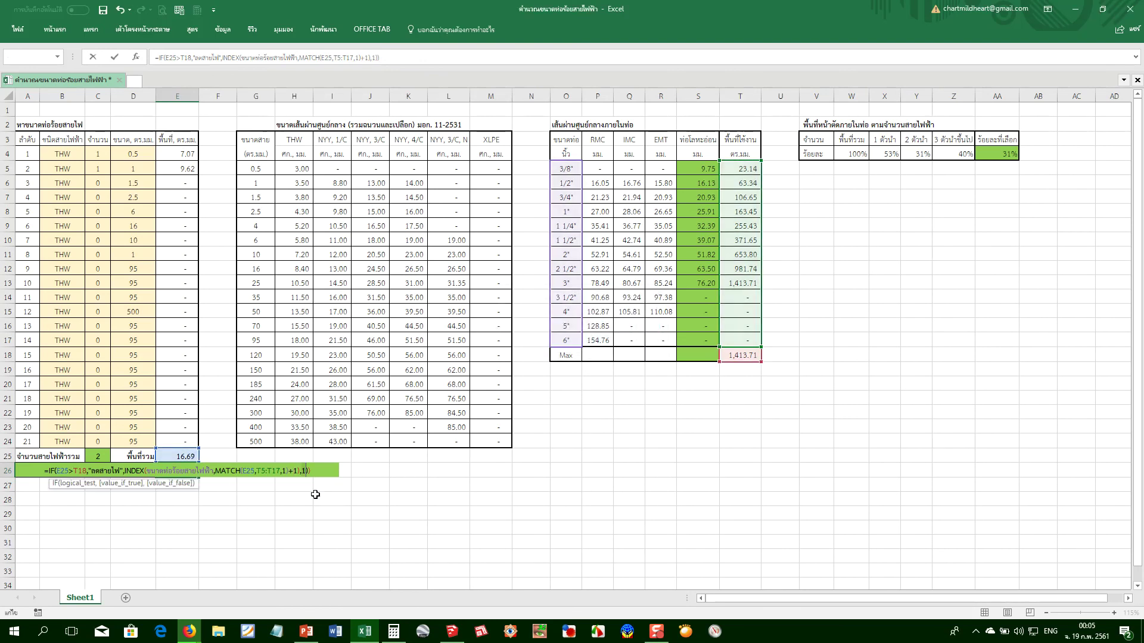
key(Left)
key(Left)
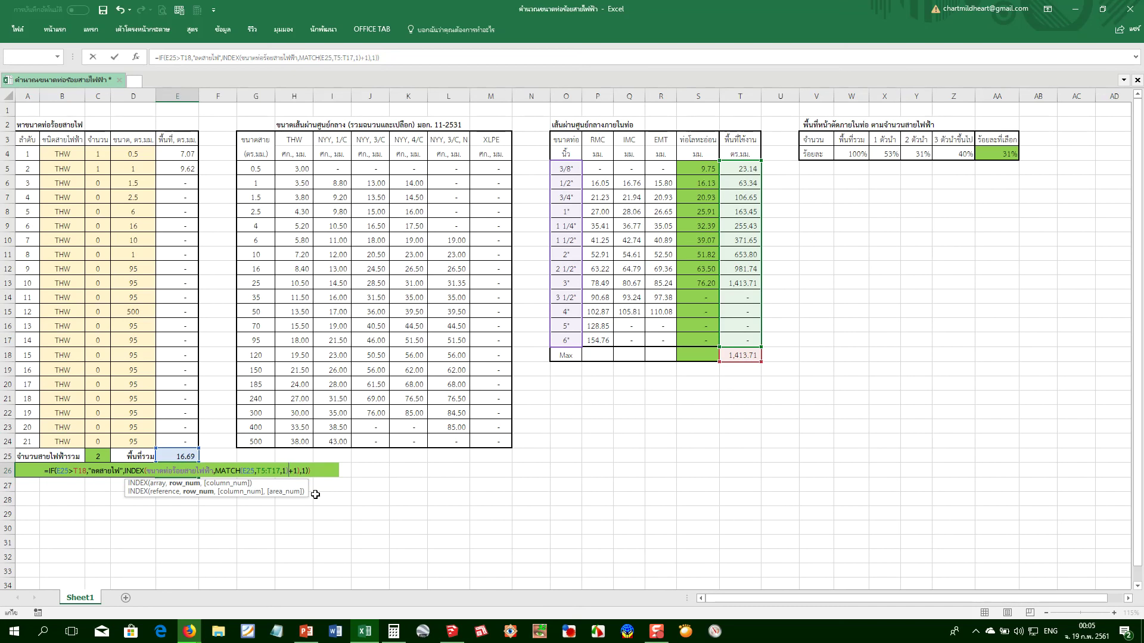
key(Right)
key(Right)
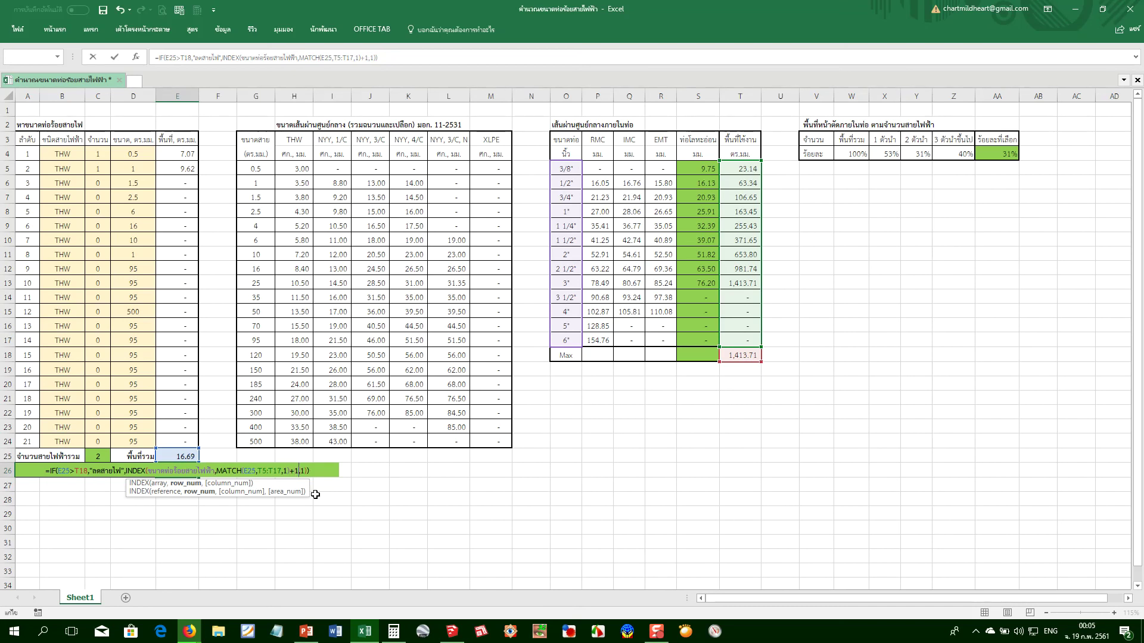
key(Delete)
key(Left)
key(Left)
key(Left)
key(Left)
key(Left)
key(Left)
key(Left)
key(Left)
key(Left)
key(Left)
key(Left)
key(Left)
key(Left)
key(Left)
key(Left)
key(Left)
key(Left)
key(Left)
key(Left)
key(Left)
key(Left)
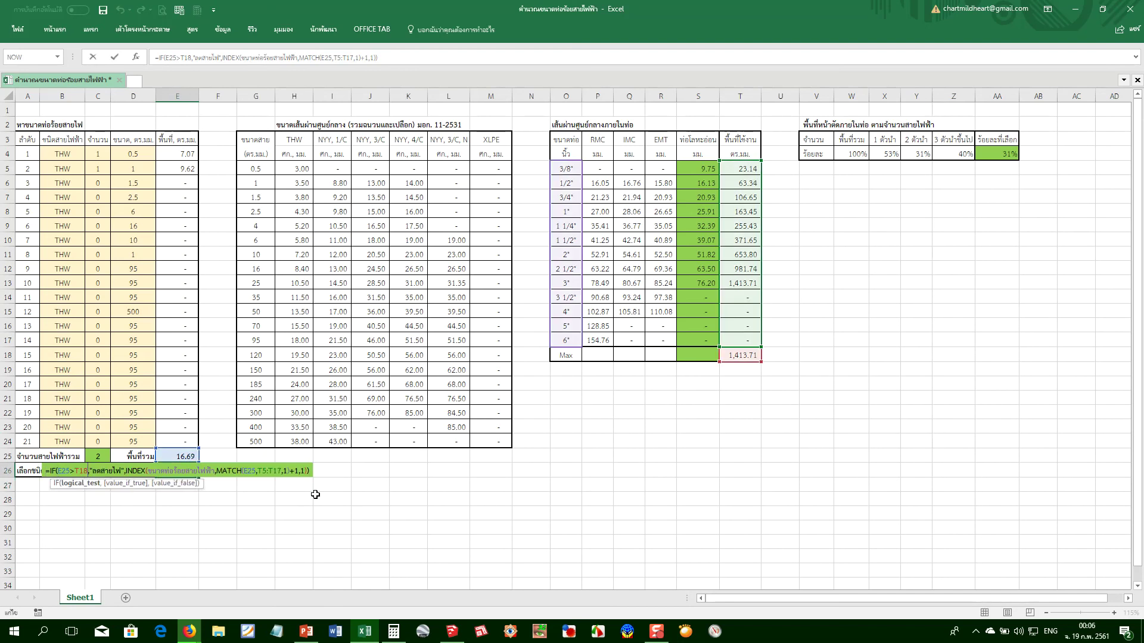
Insert a nested IF(E25<T5,O5, after the T18 condition in E26
text(,if()
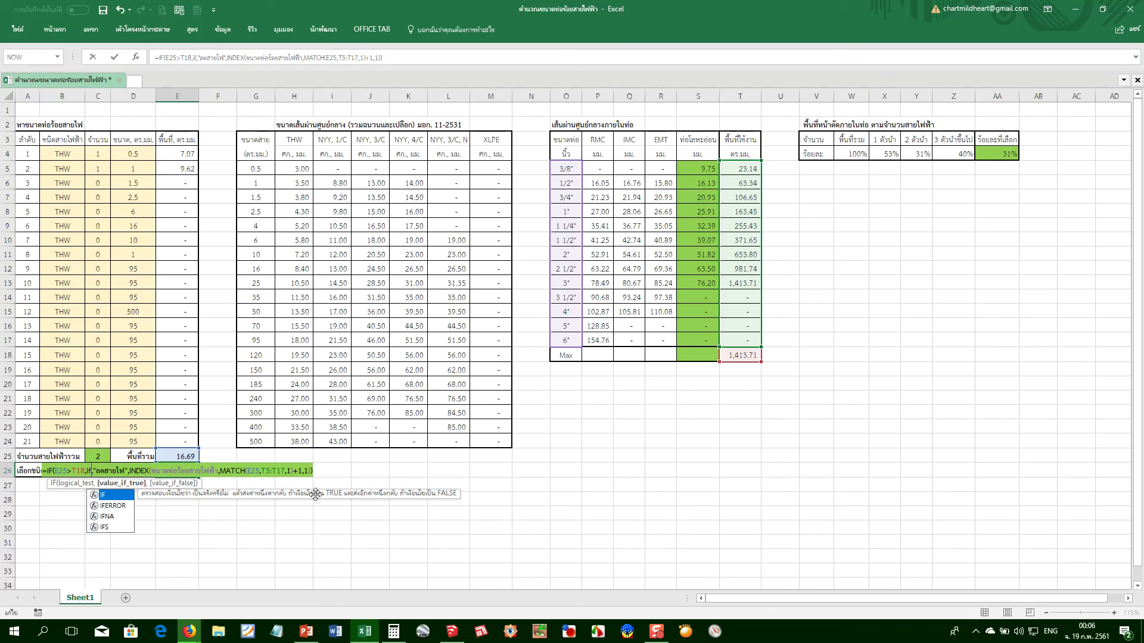
click(185, 456)
text(<)
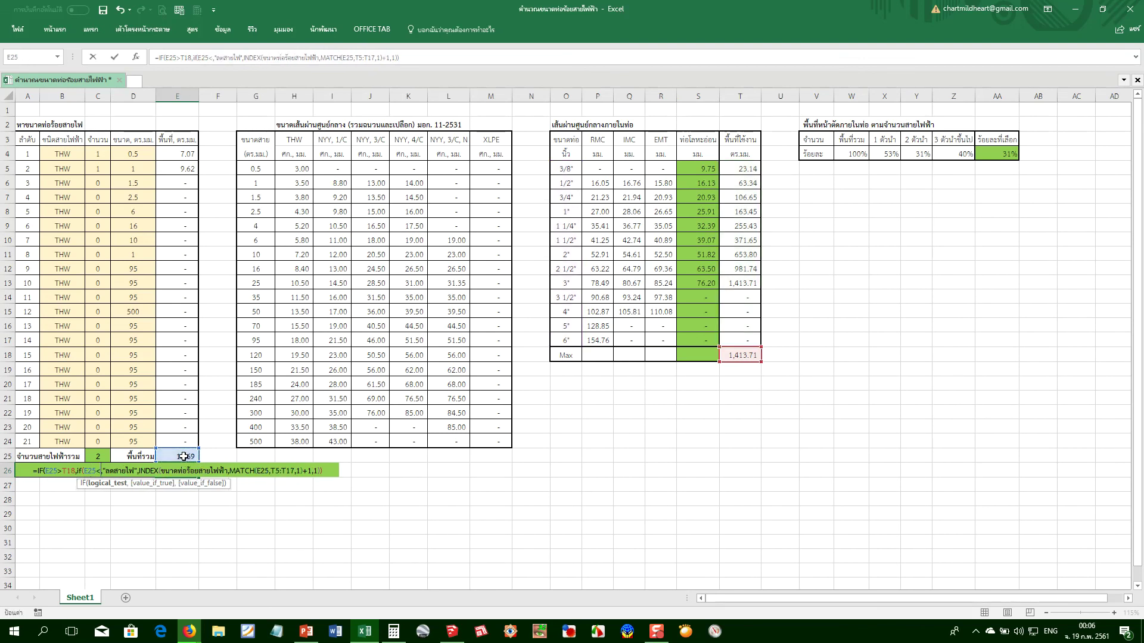
click(745, 169)
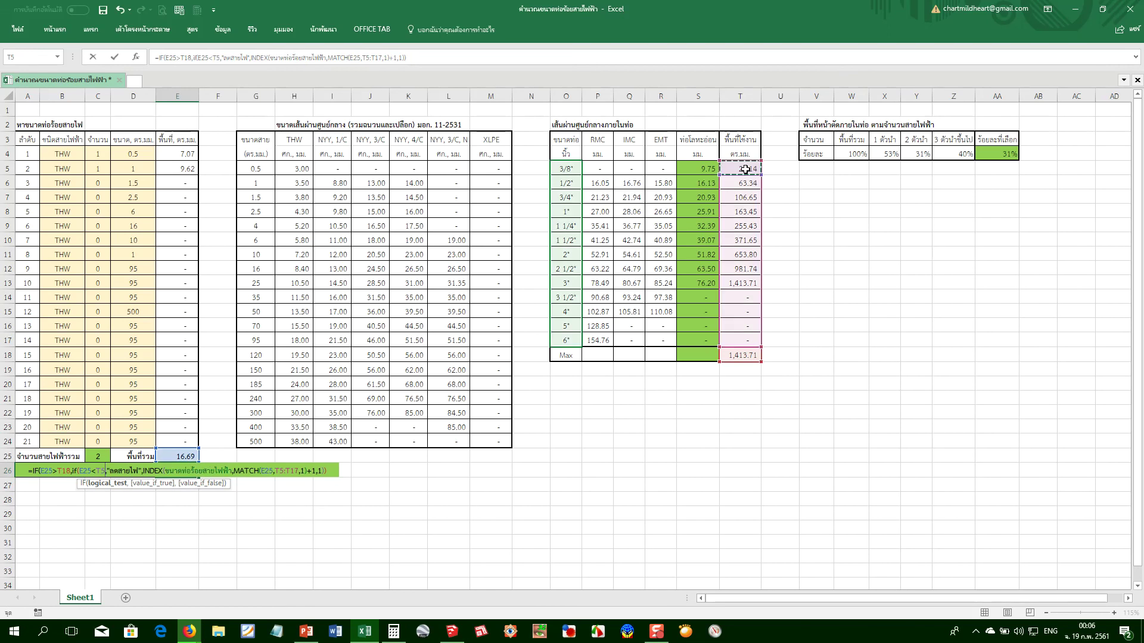
text(,)
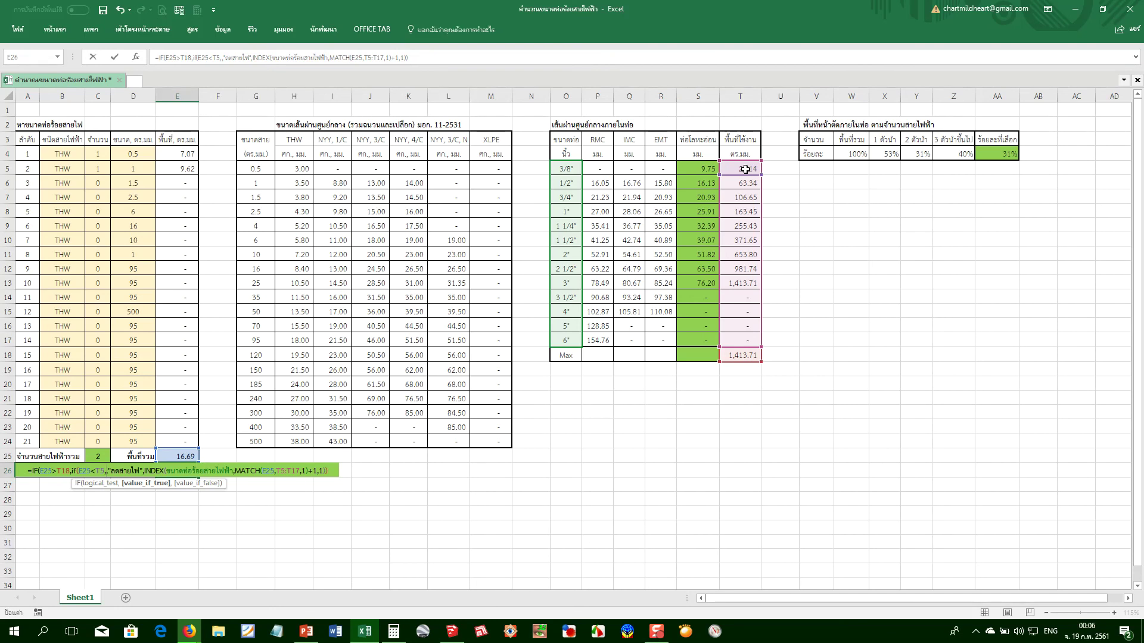
click(560, 168)
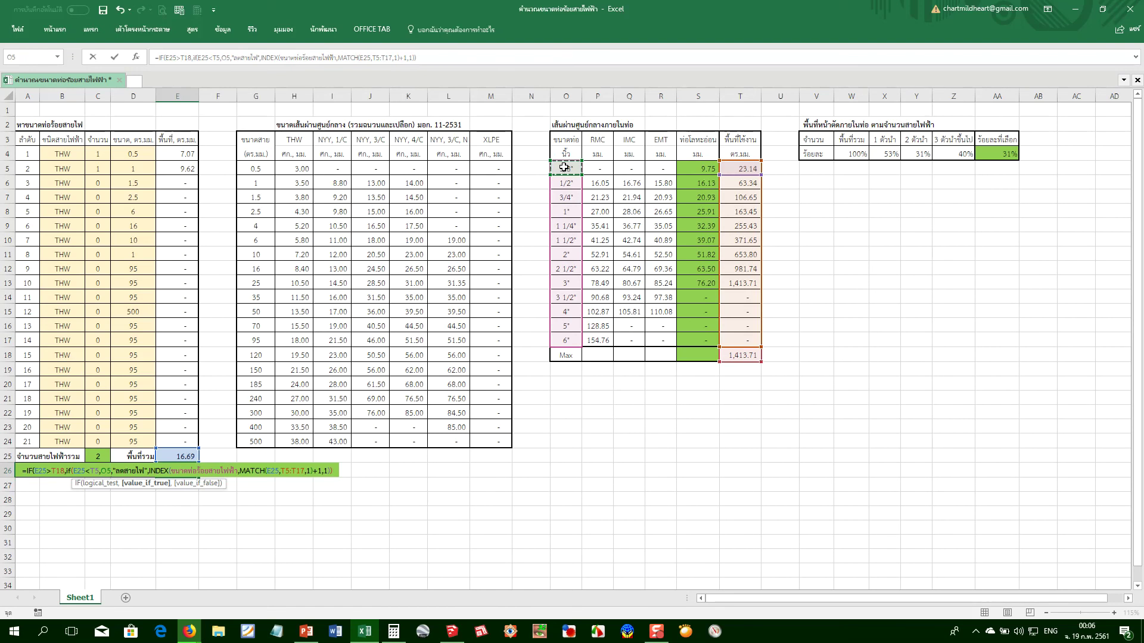
click(334, 472)
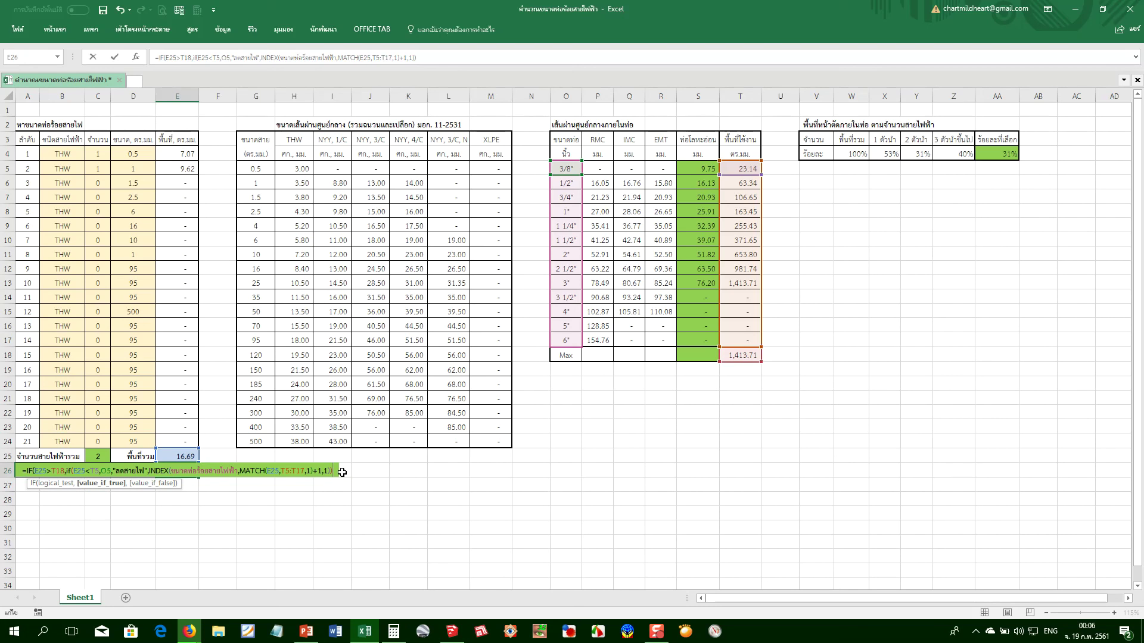
text())
key(Return)
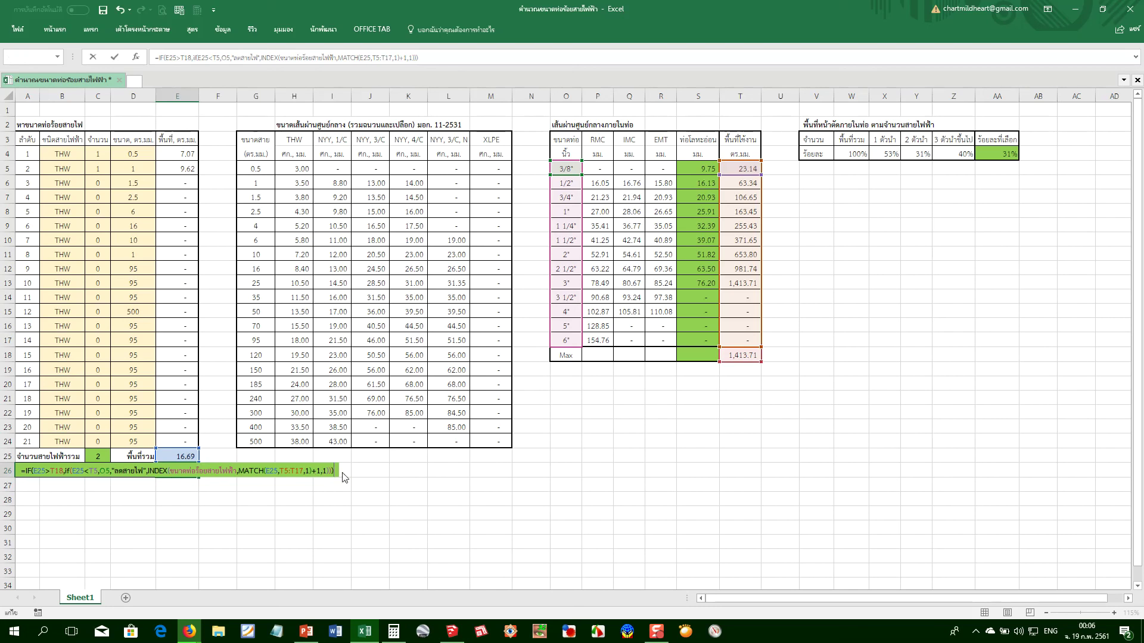
key(Return)
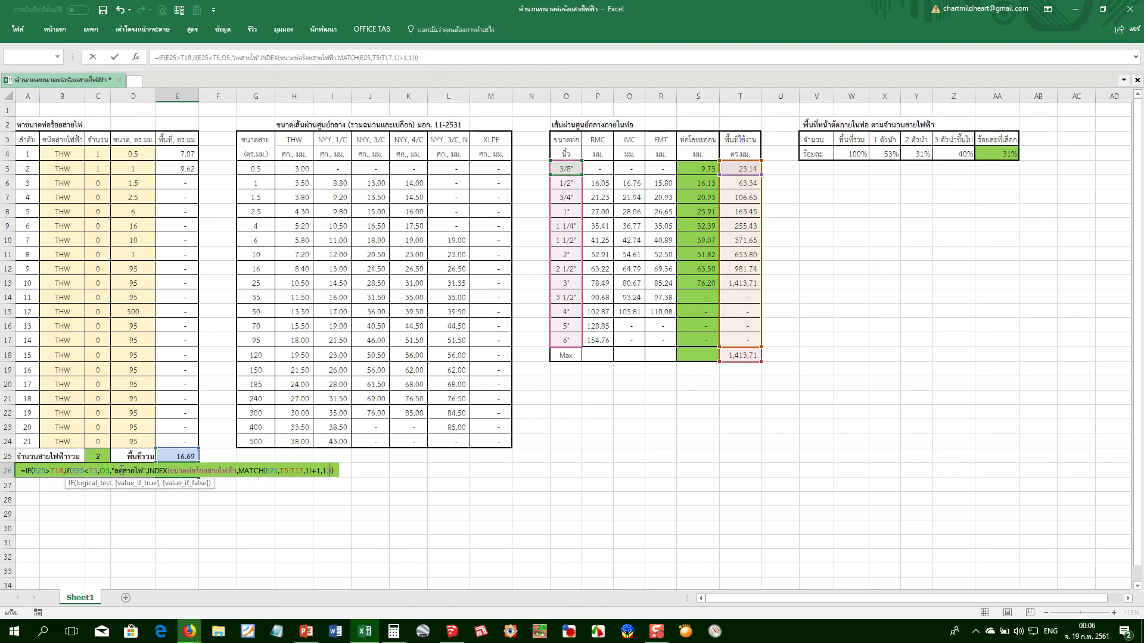
Place the below-range IF after the ลดสายไฟ message and commit the formula
click(84, 471)
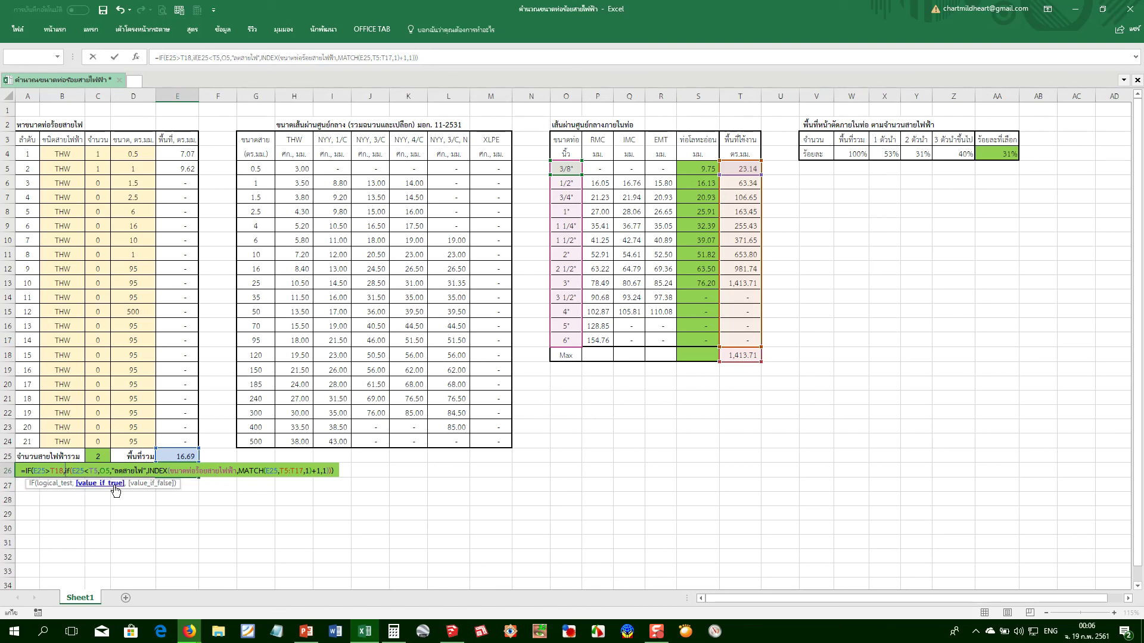
click(115, 483)
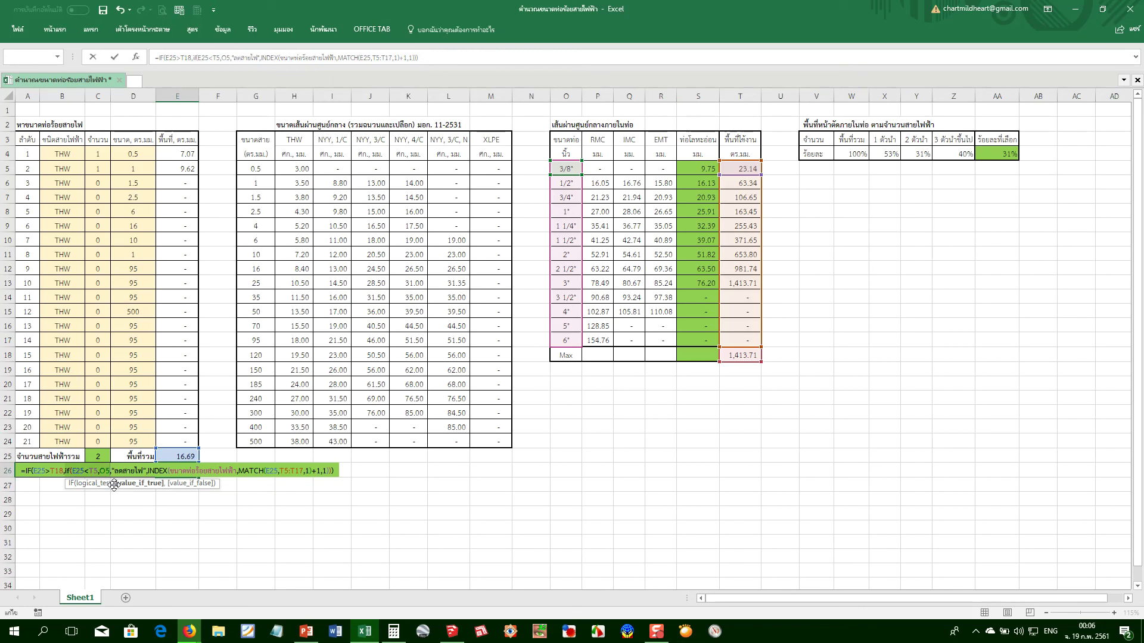
key(Right)
key(BackSpace)
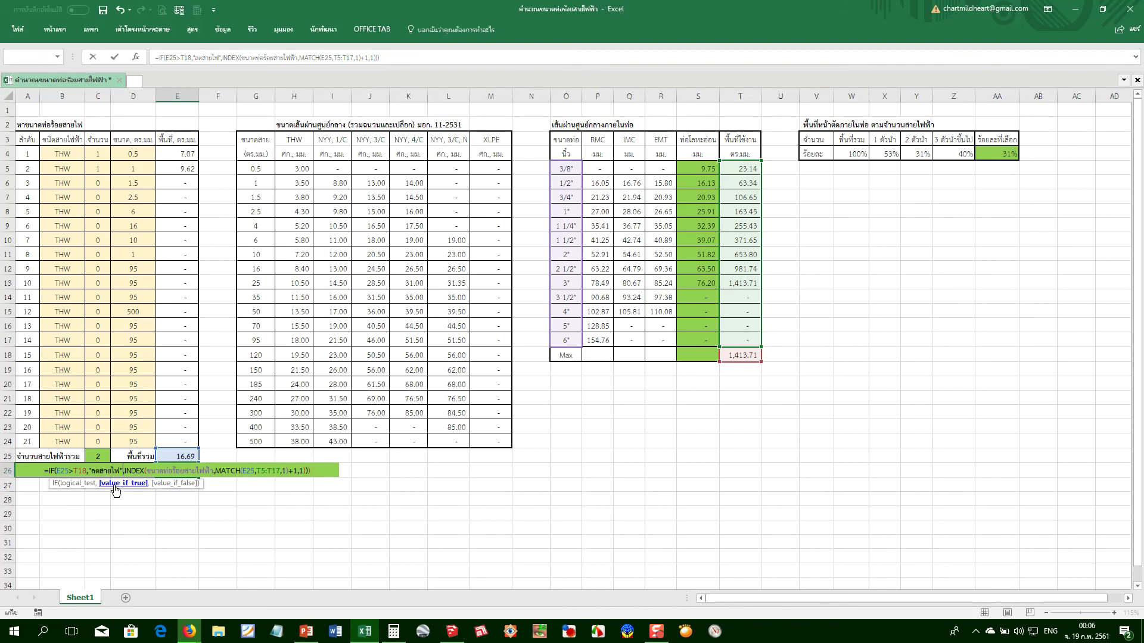
key(ctrl+z)
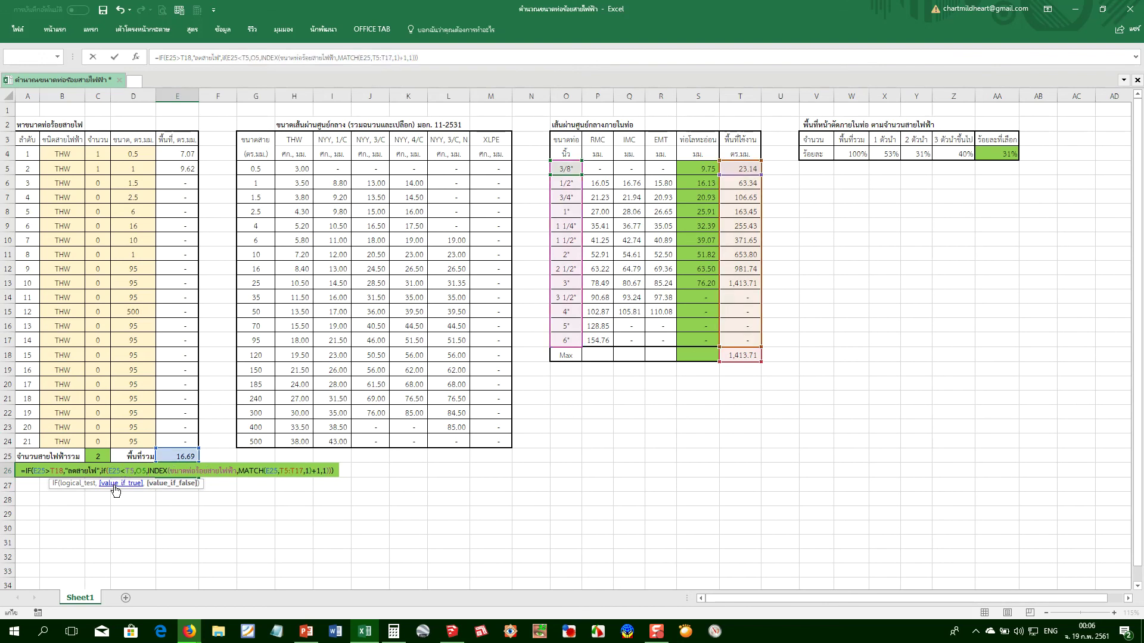
key(ctrl+Return)
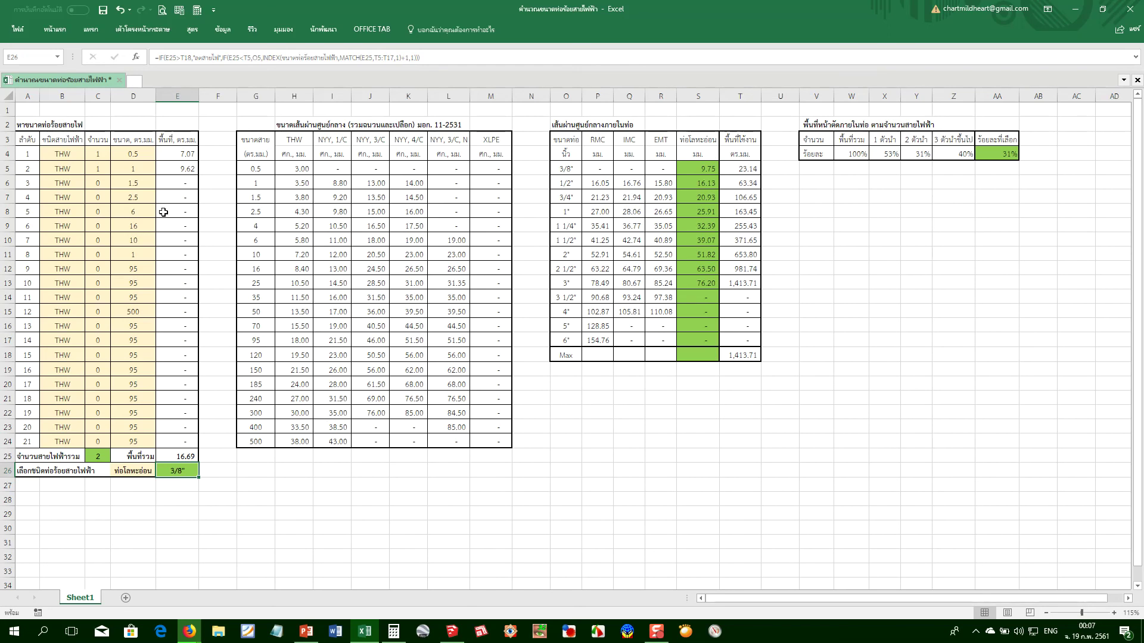
Choose RMC as the D26 conduit type, then check T6's area formula
click(76, 154)
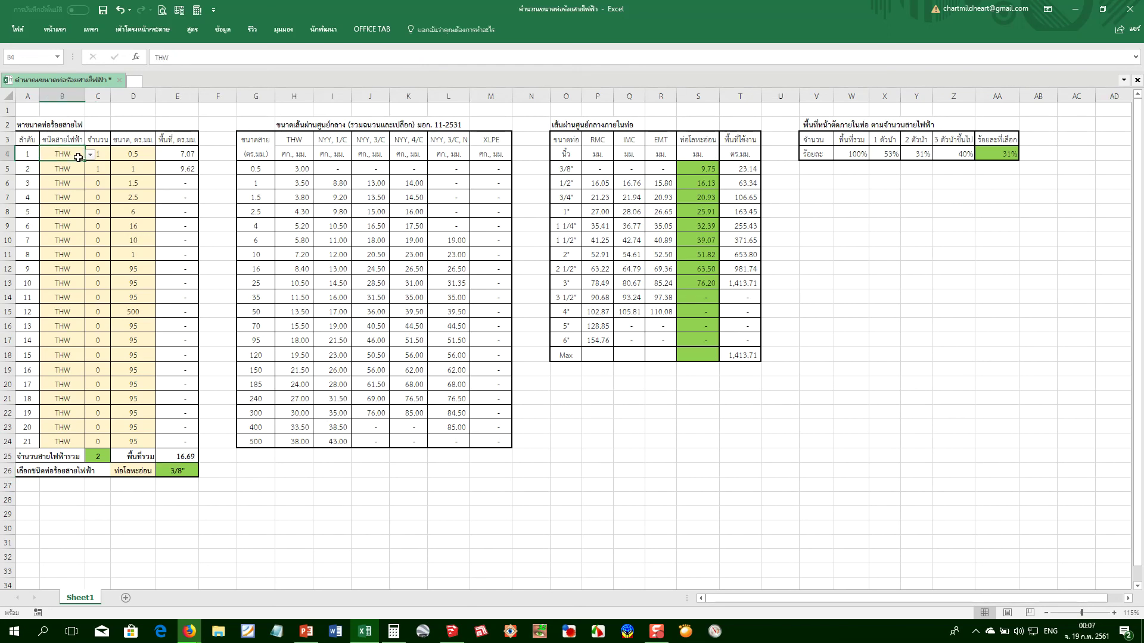
click(144, 474)
click(161, 471)
click(123, 482)
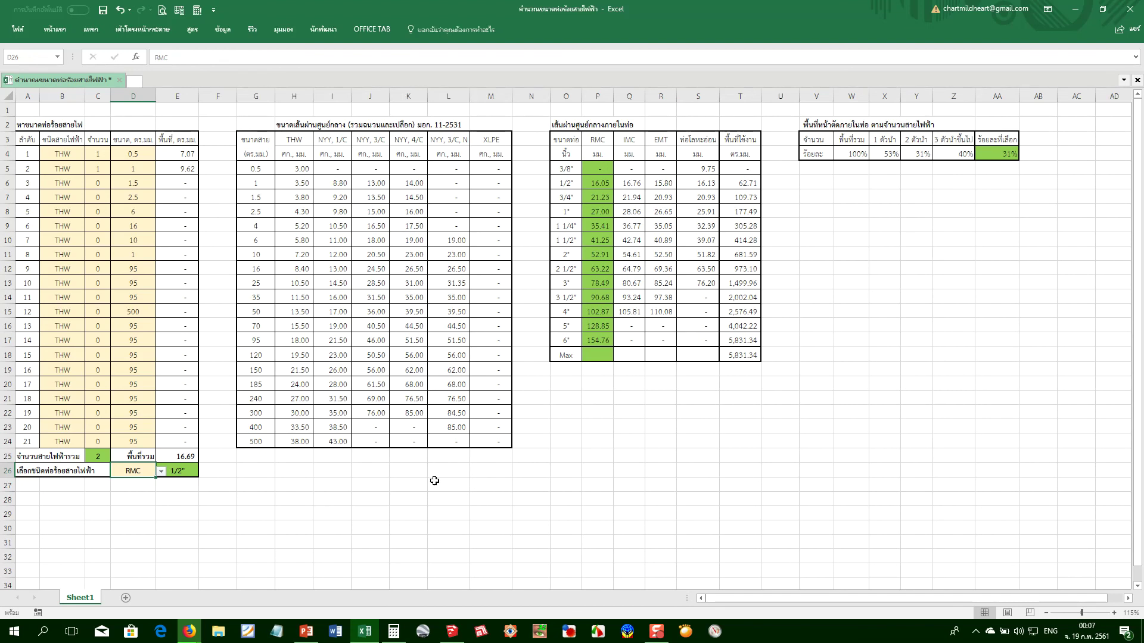
click(383, 487)
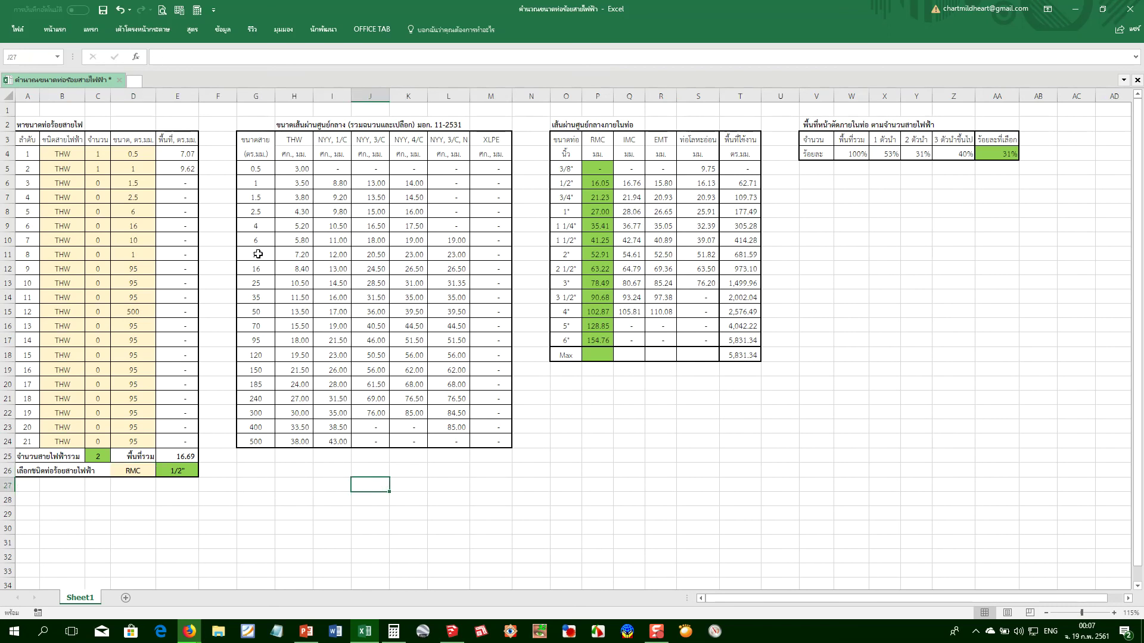
click(750, 185)
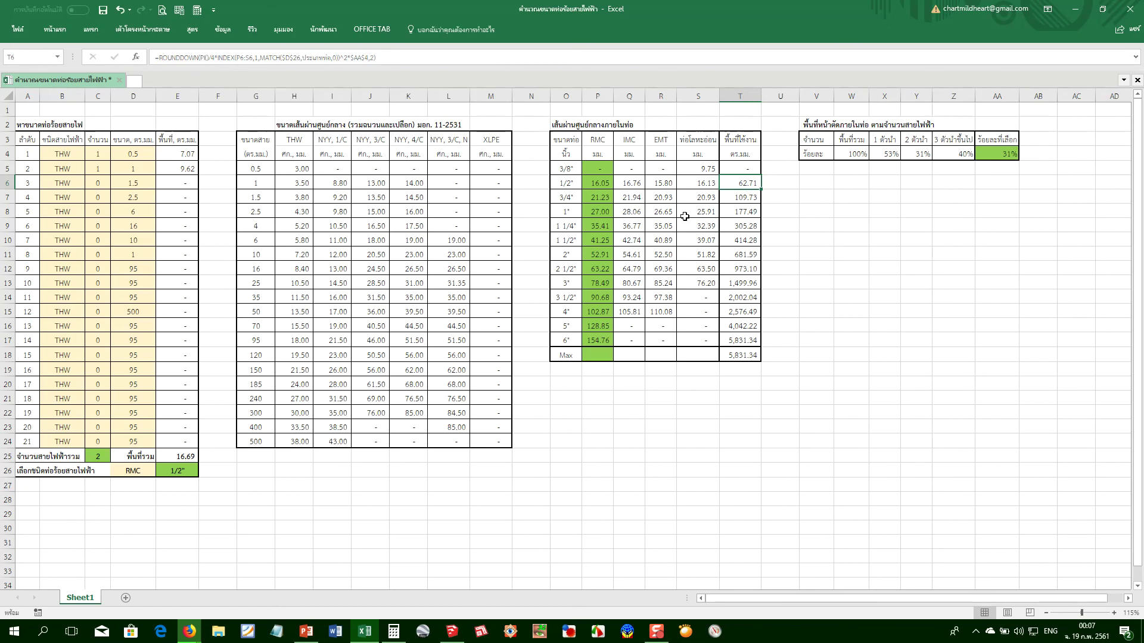
Start a nested IF before the T5 threshold in E26's formula, referencing D25 as its condition
double_click(186, 472)
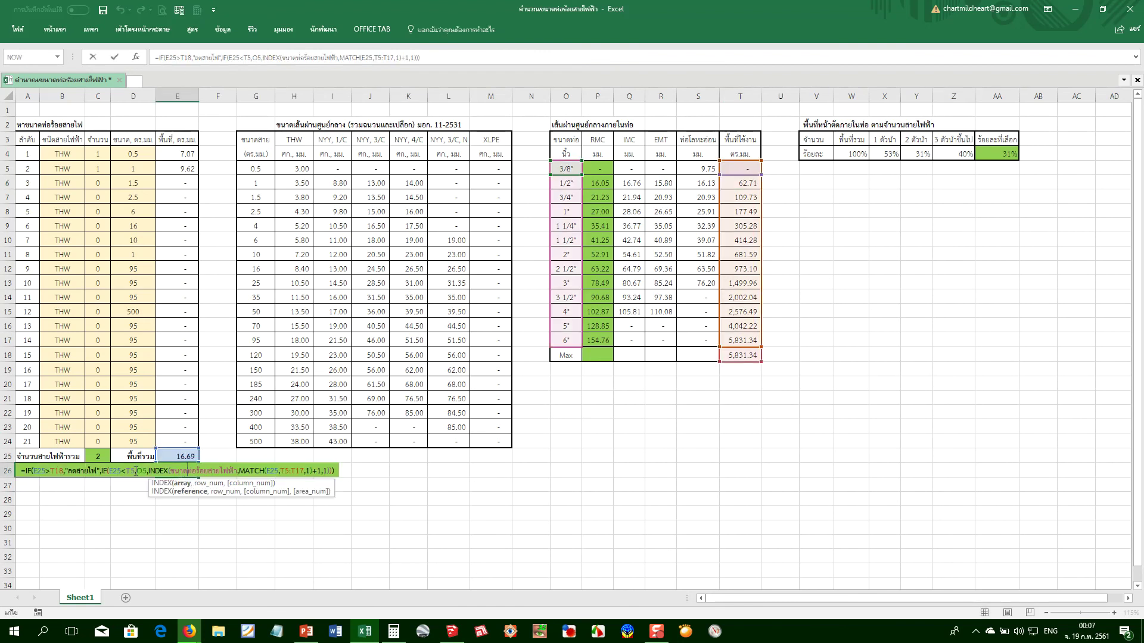
click(136, 471)
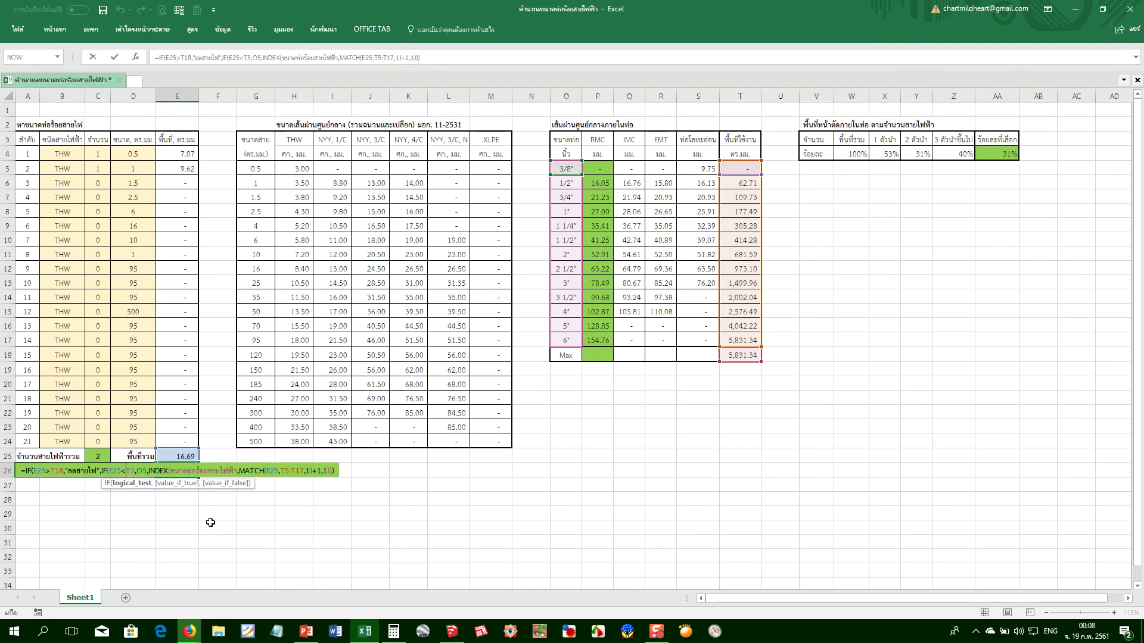
text(if()
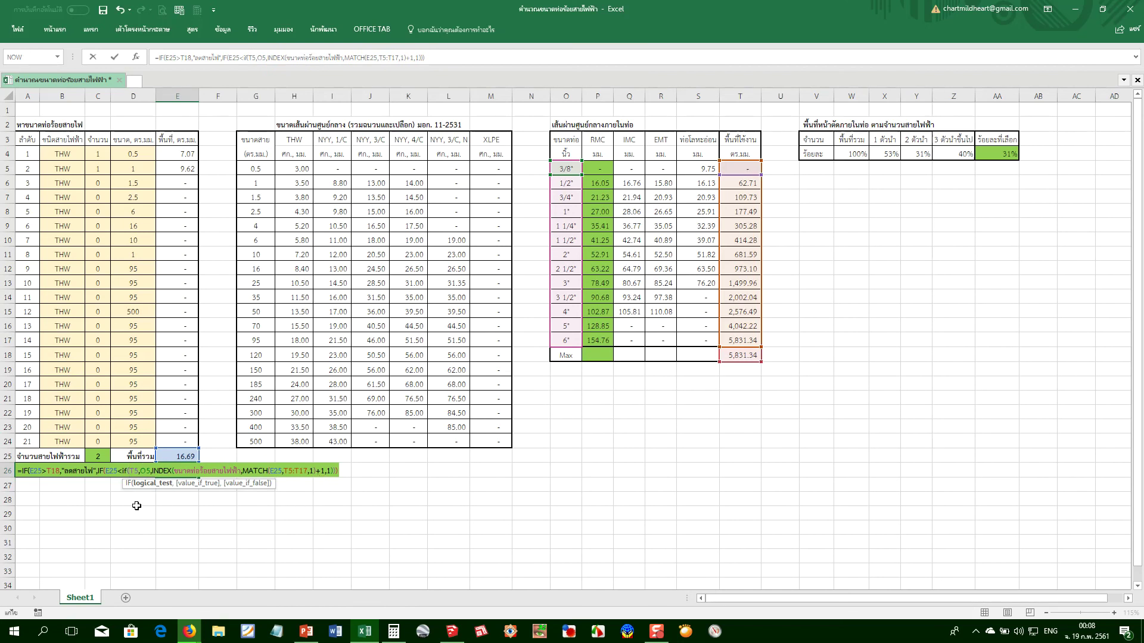
click(130, 455)
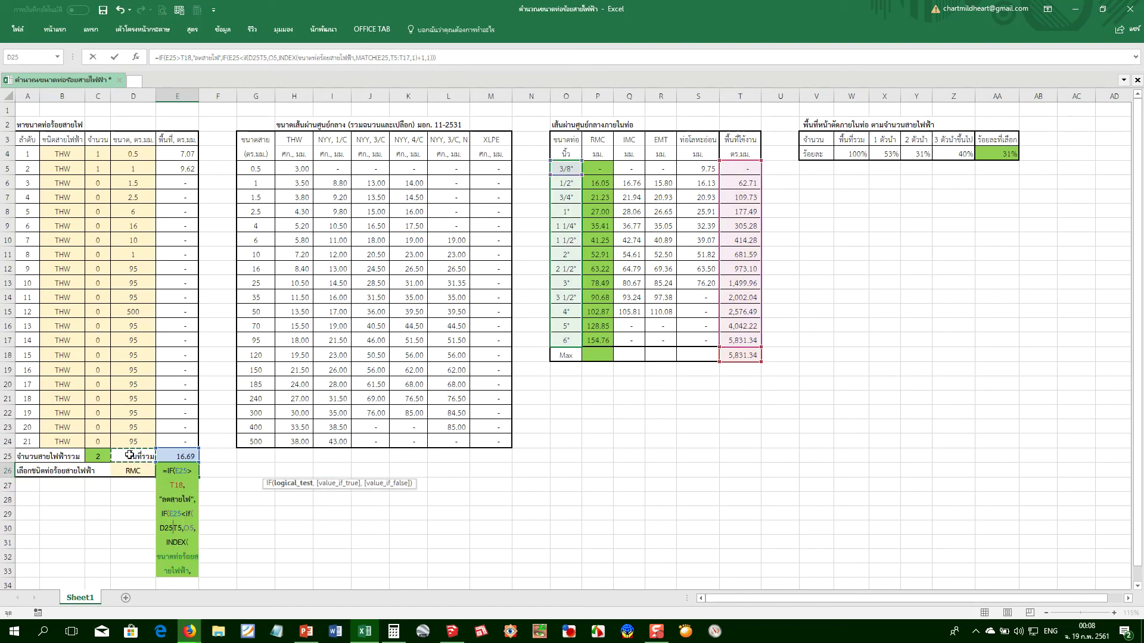
Complete the threshold as IF(D26=S3,T5,T6) and commit E26, which shows 3/8" for RMC
key(Down)
text(=)
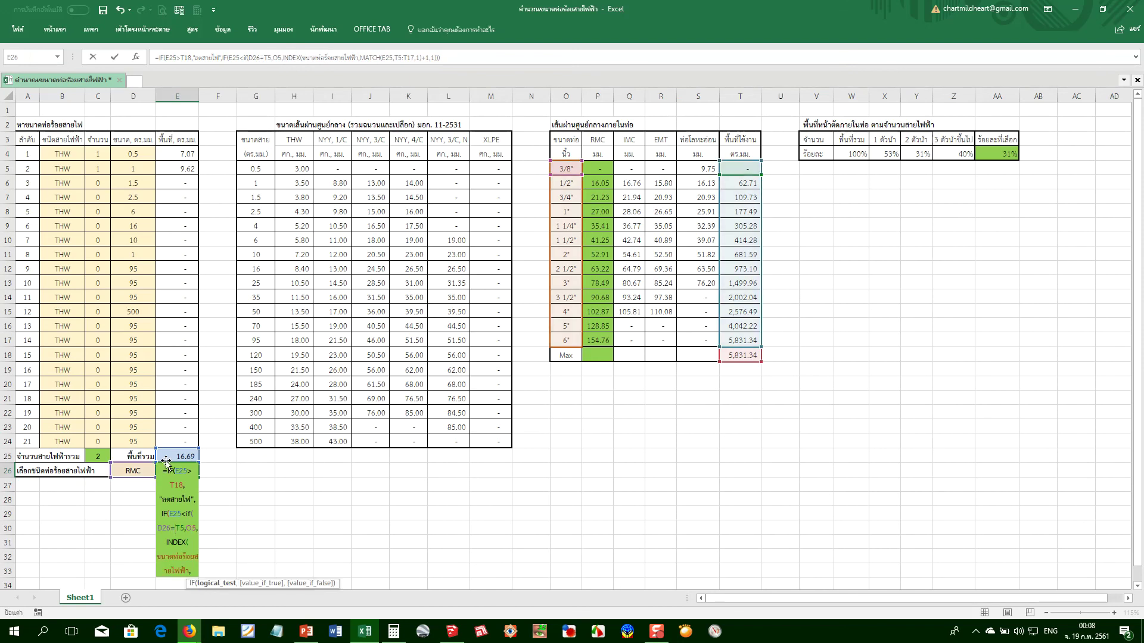
click(694, 141)
text(,)
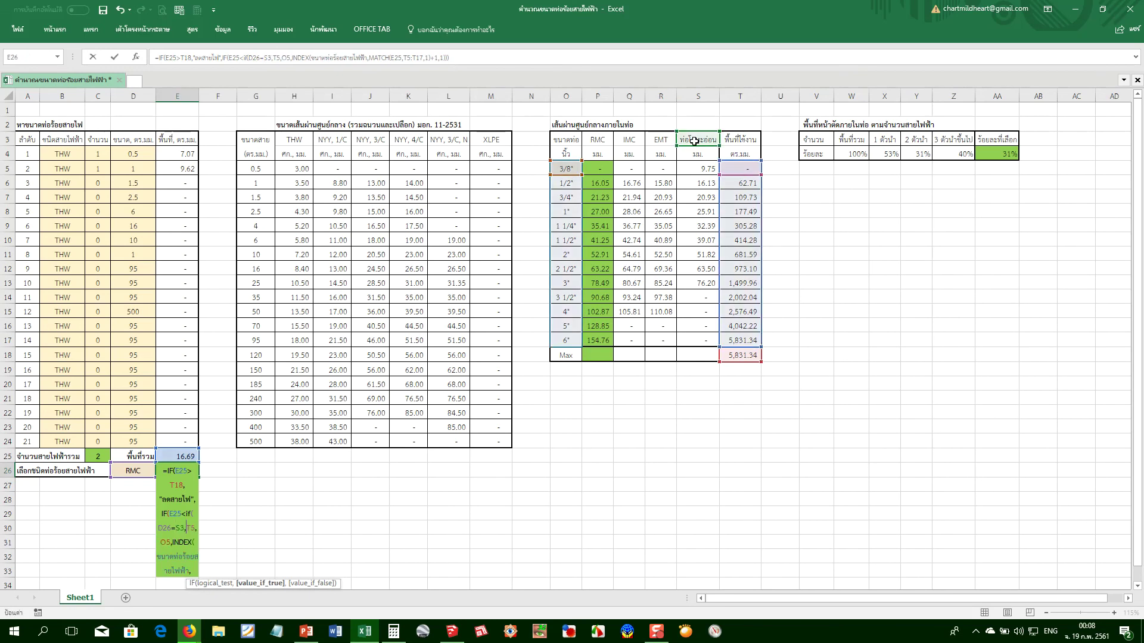
click(194, 526)
text(,)
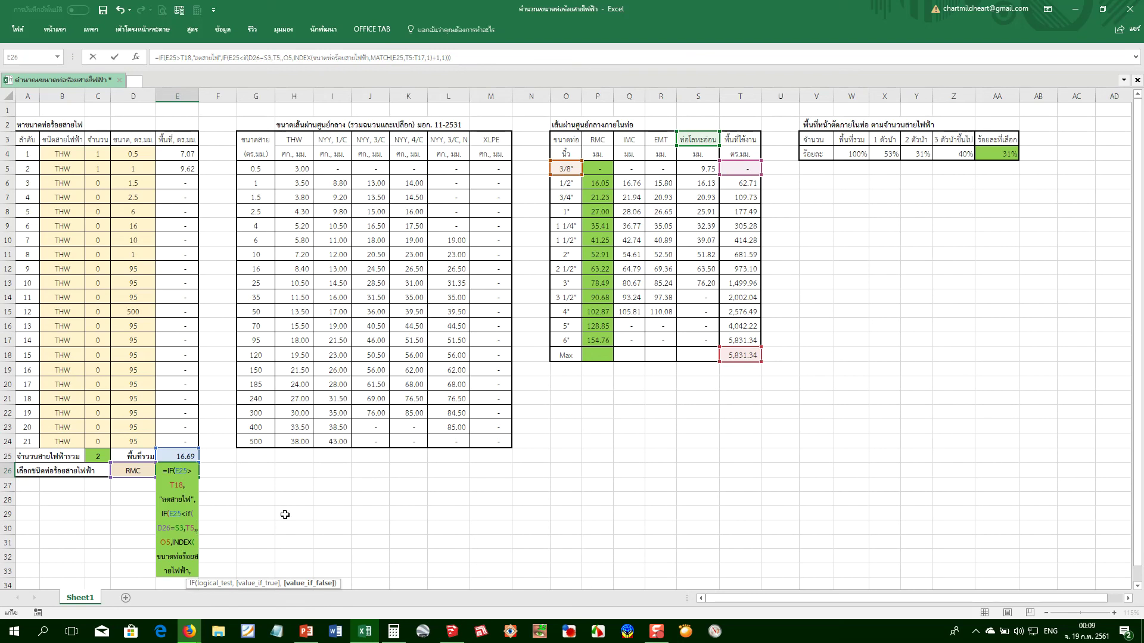
click(743, 183)
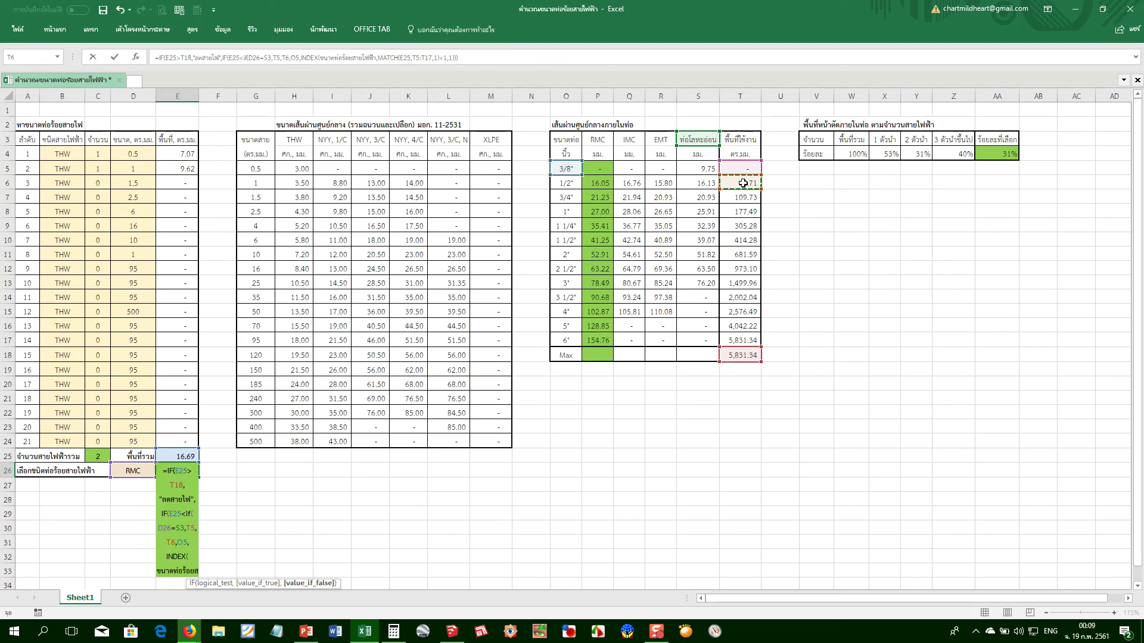
key(Return)
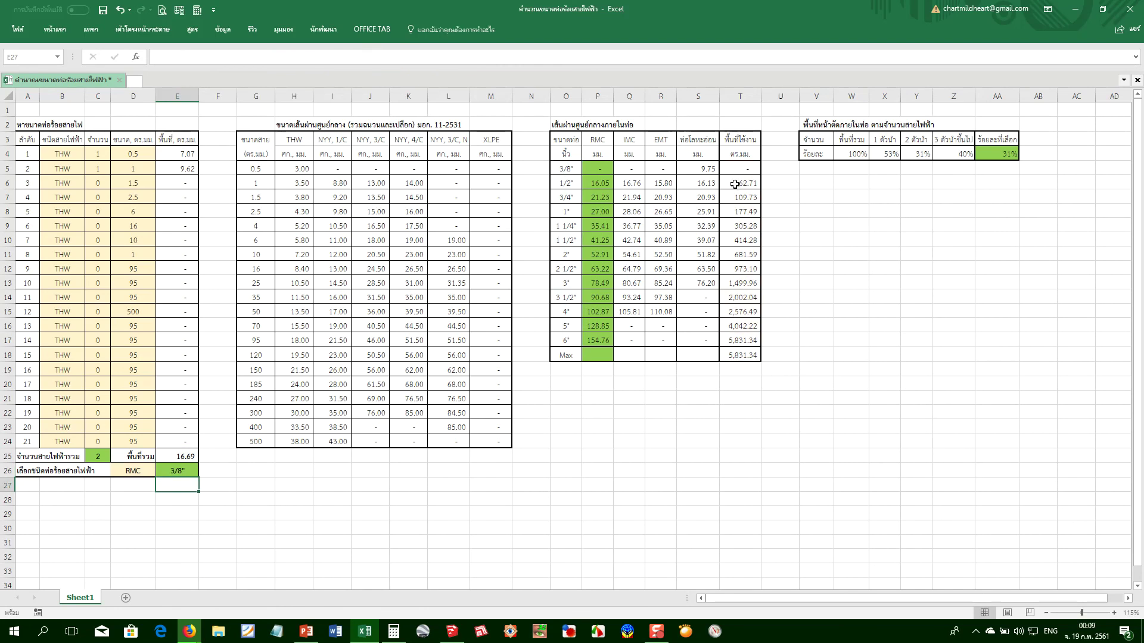
click(742, 182)
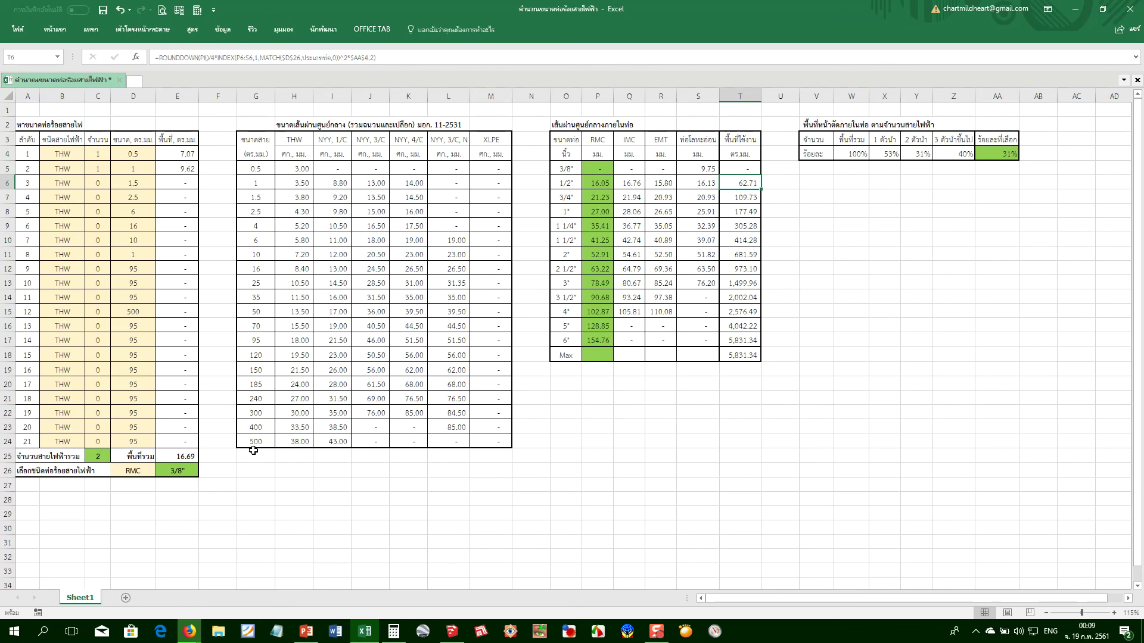
click(139, 474)
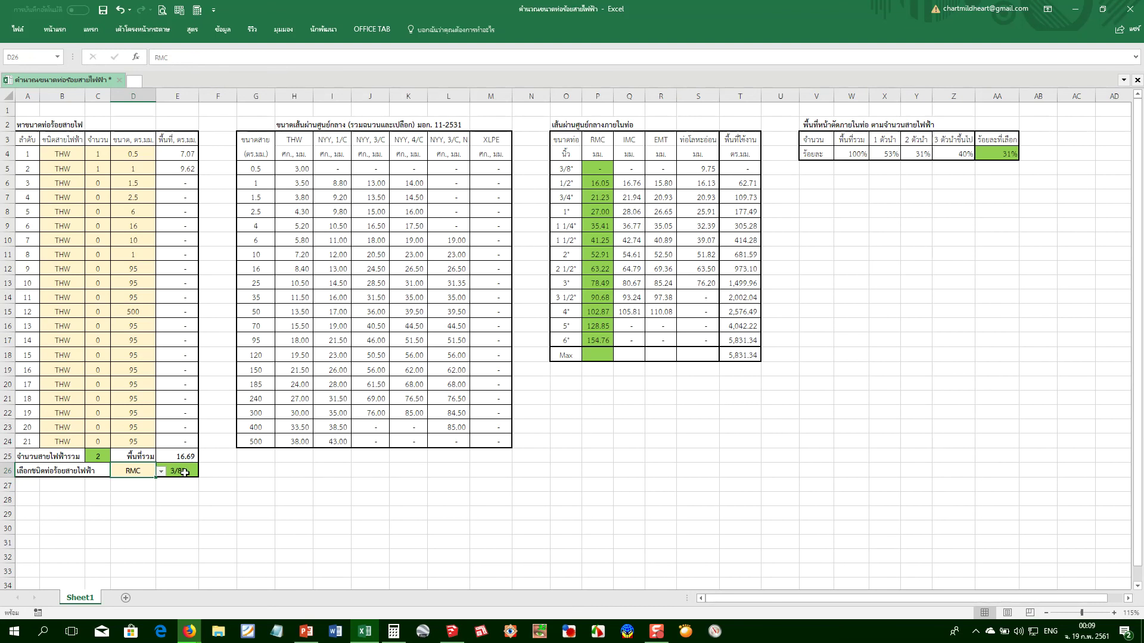
click(184, 472)
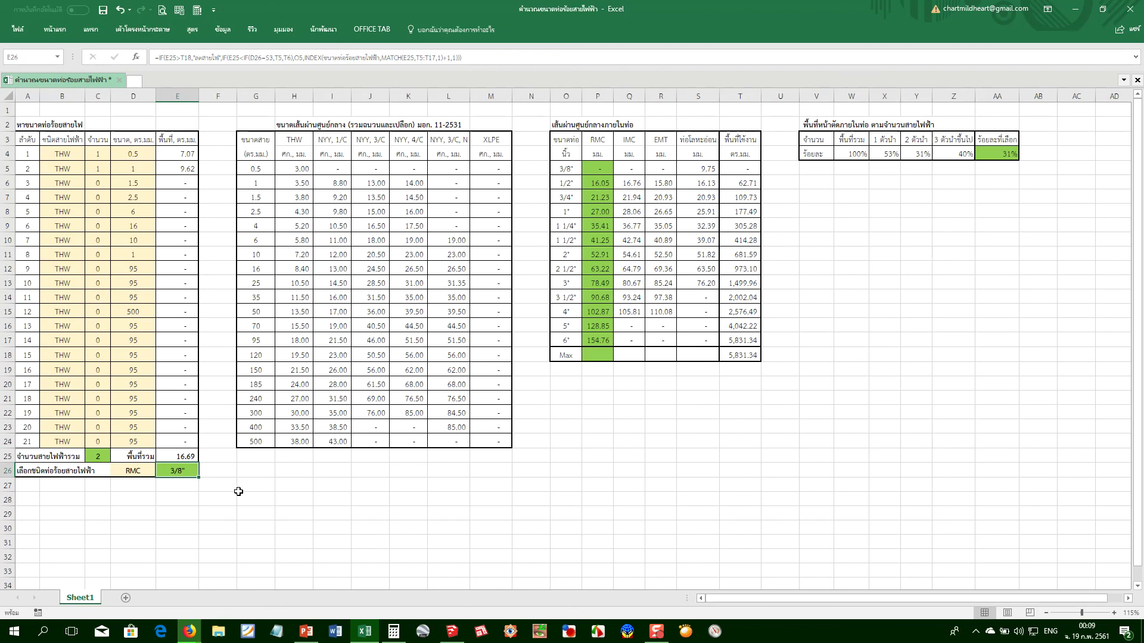
double_click(182, 470)
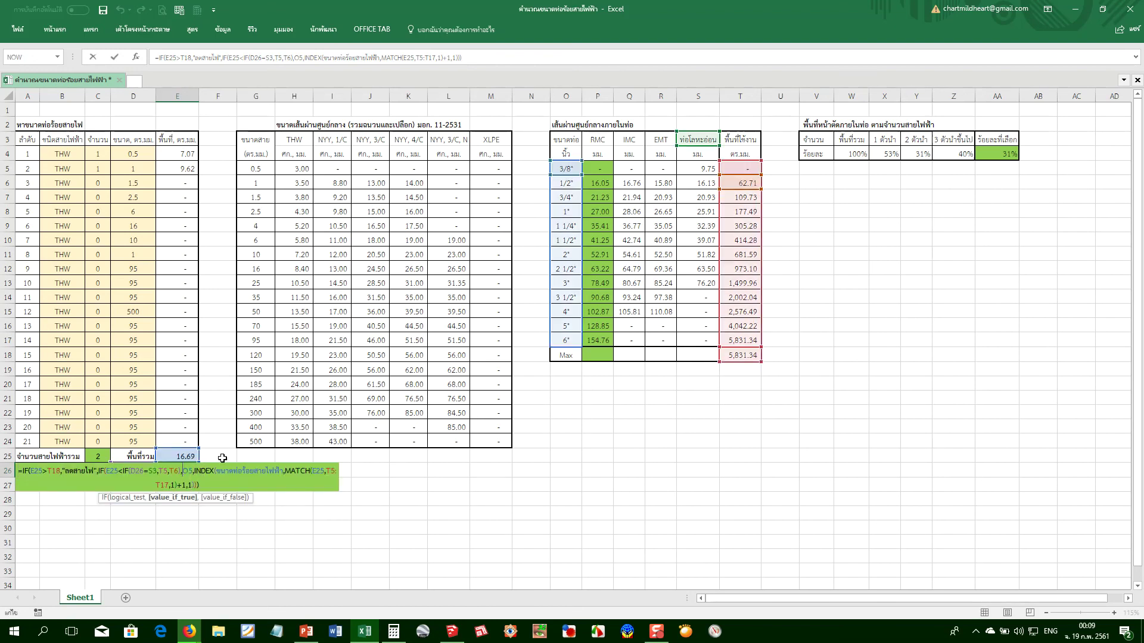
Step through E26's nested IF arguments, from the inner D26=S3 condition to the O5 result
click(172, 474)
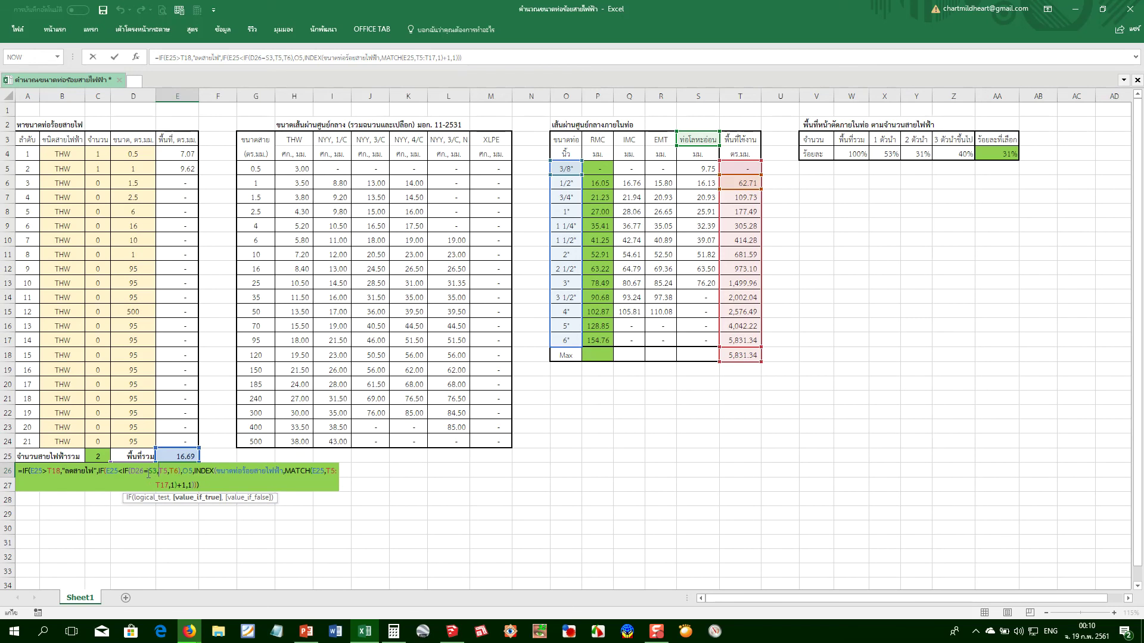
click(136, 475)
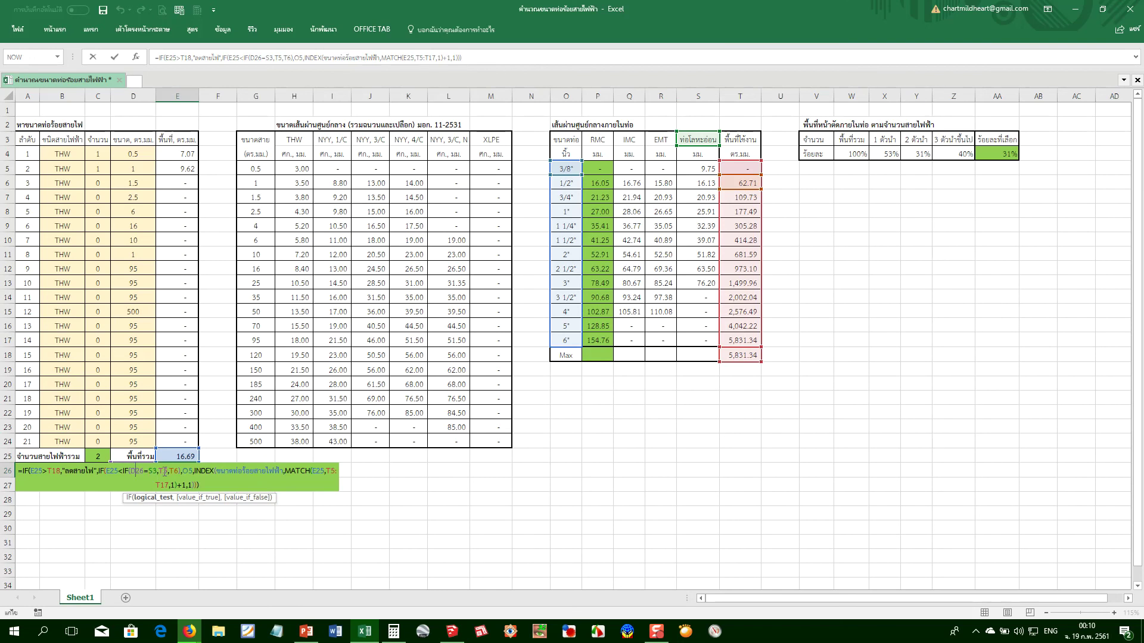
click(183, 472)
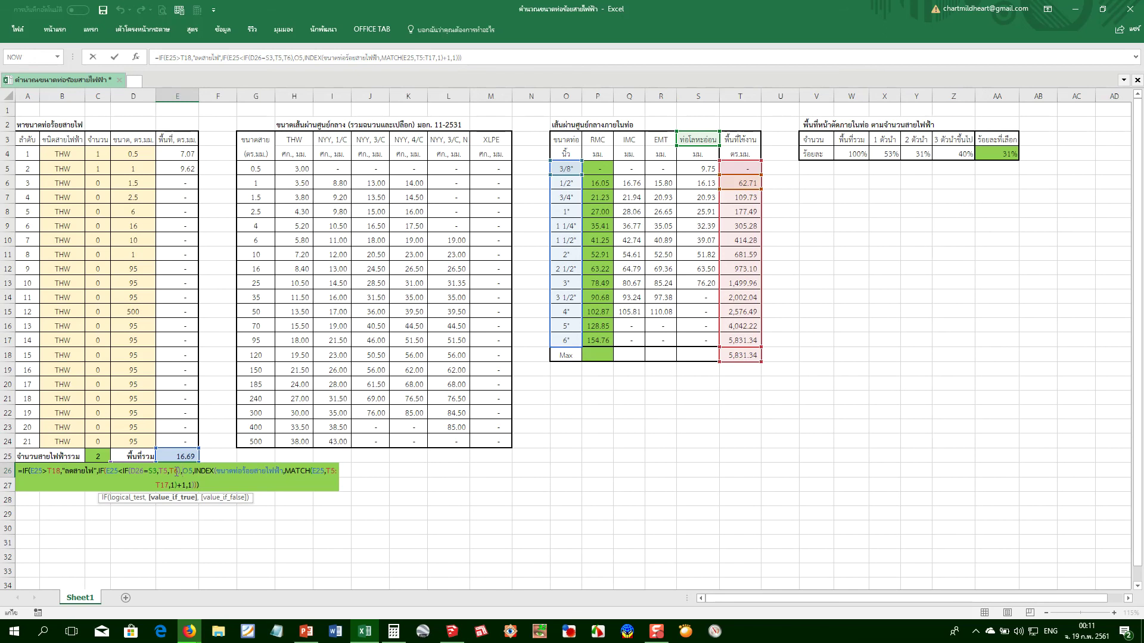
Review the T6 and O5 arguments of E26's formula and dismiss the download notification
click(175, 471)
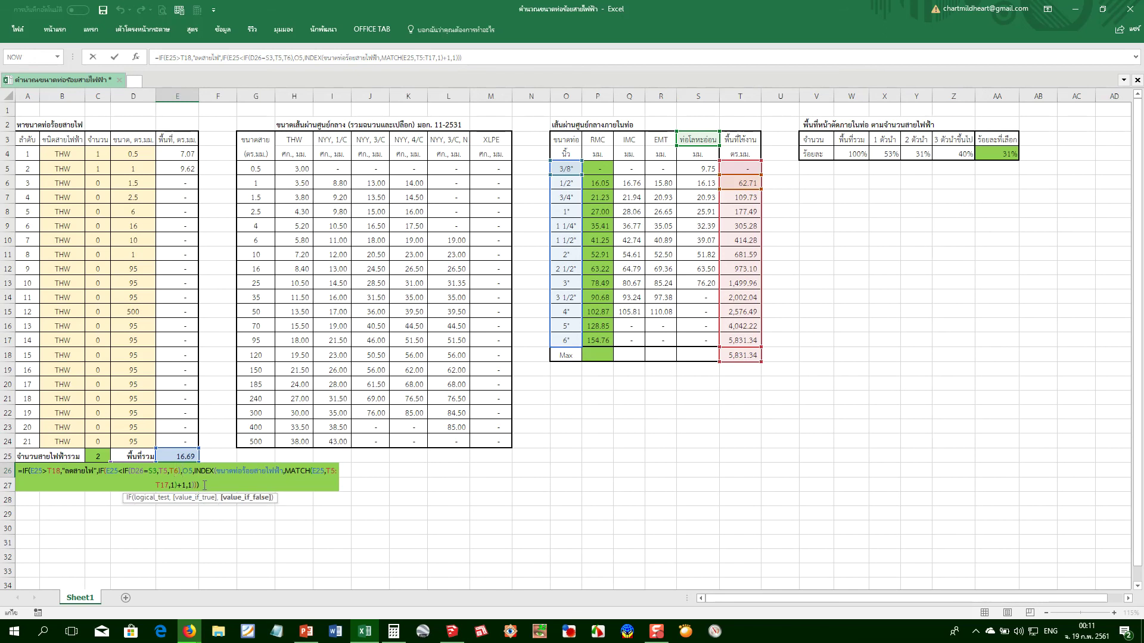
click(189, 472)
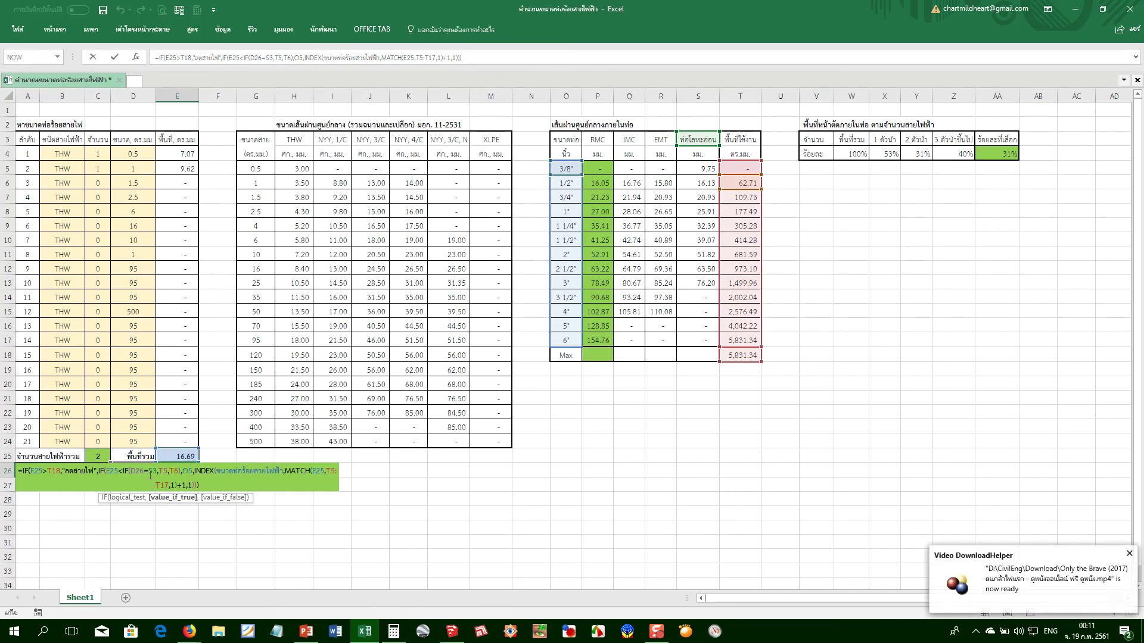
click(1129, 555)
click(152, 471)
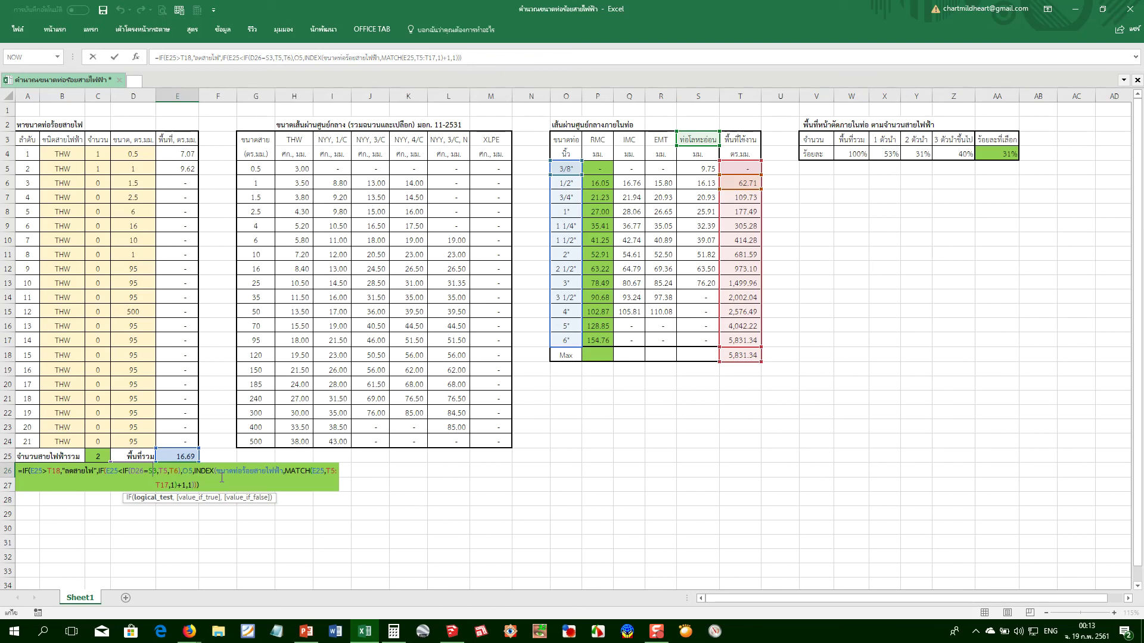
Evaluate the inner IF(D26=S3,T5,T6) to 62.71 with F9, restore it, and commit E26
click(195, 472)
mouse_move(131, 471)
mouse_down()
mouse_move(184, 470)
mouse_move(124, 475)
mouse_up()
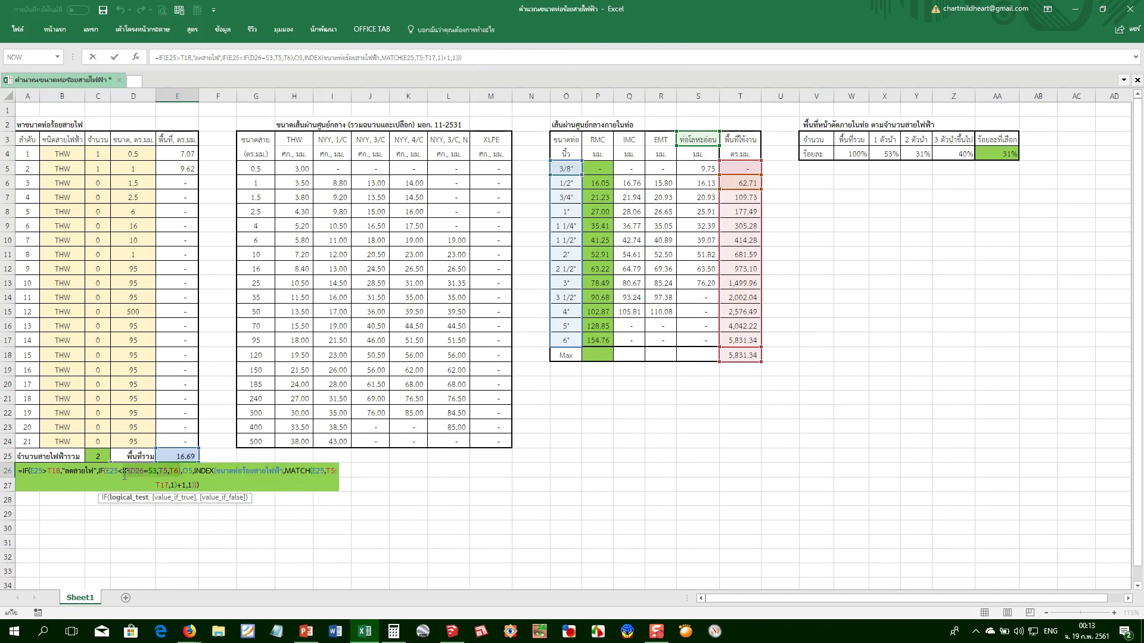
key(F9)
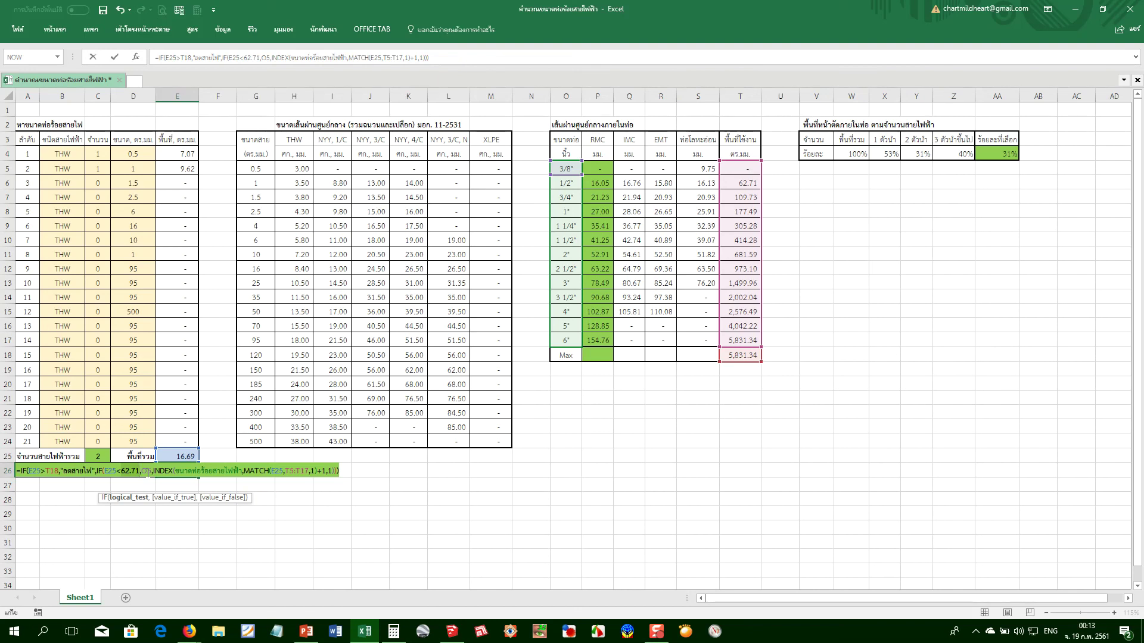
key(ctrl+v)
key(ctrl+Return)
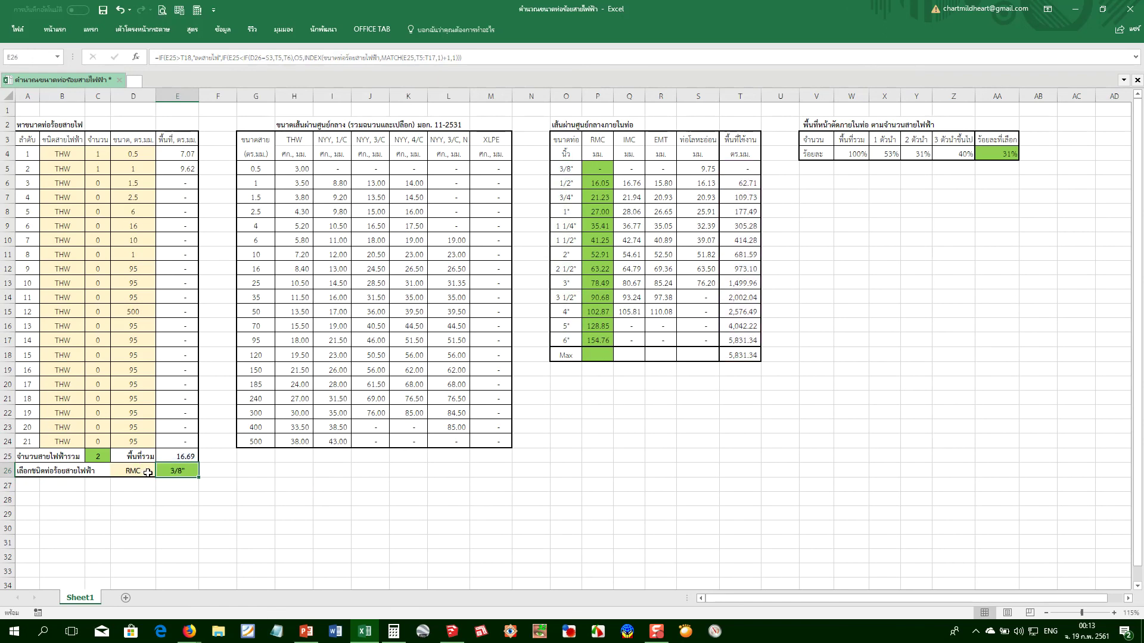
Reopen E26's formula and move through its IF arguments to the O5 fallback
double_click(191, 477)
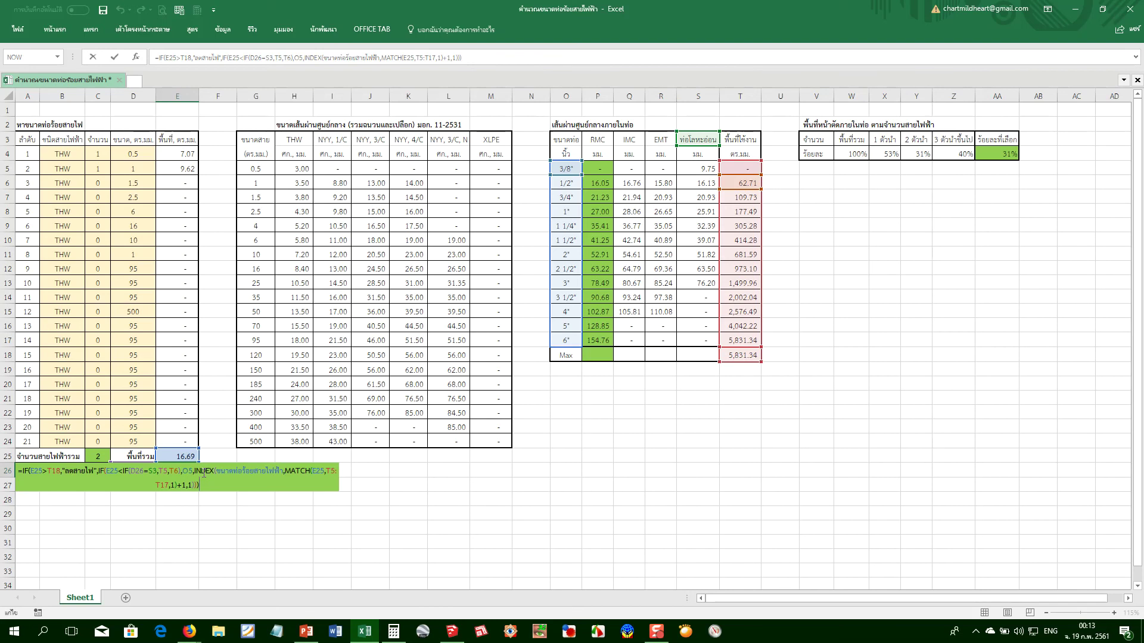
click(175, 471)
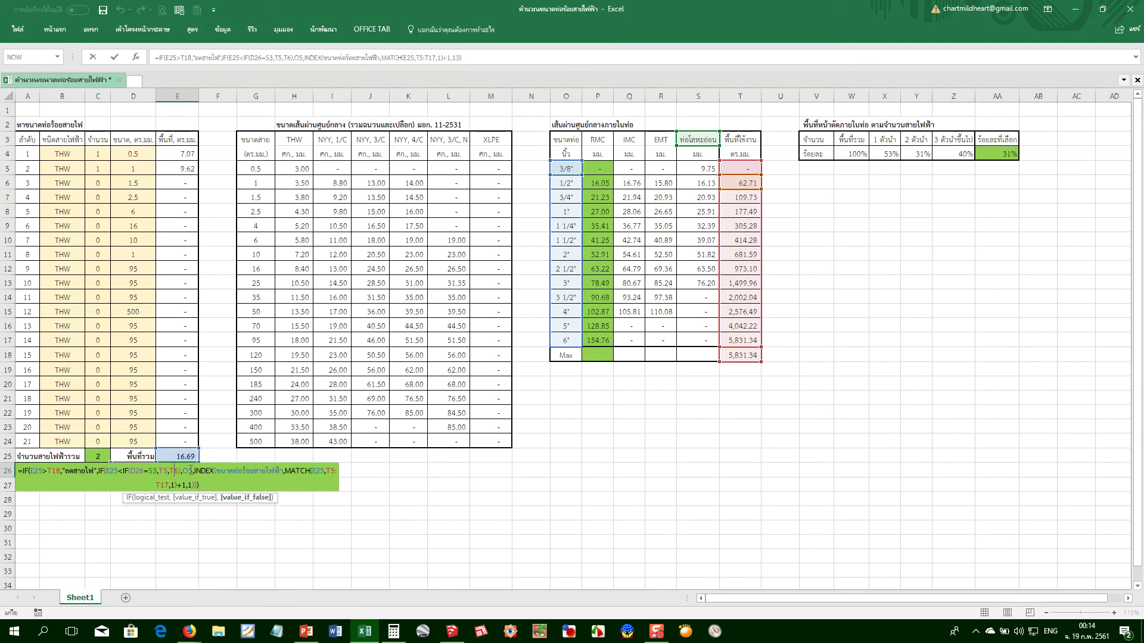
click(160, 471)
click(178, 470)
click(187, 470)
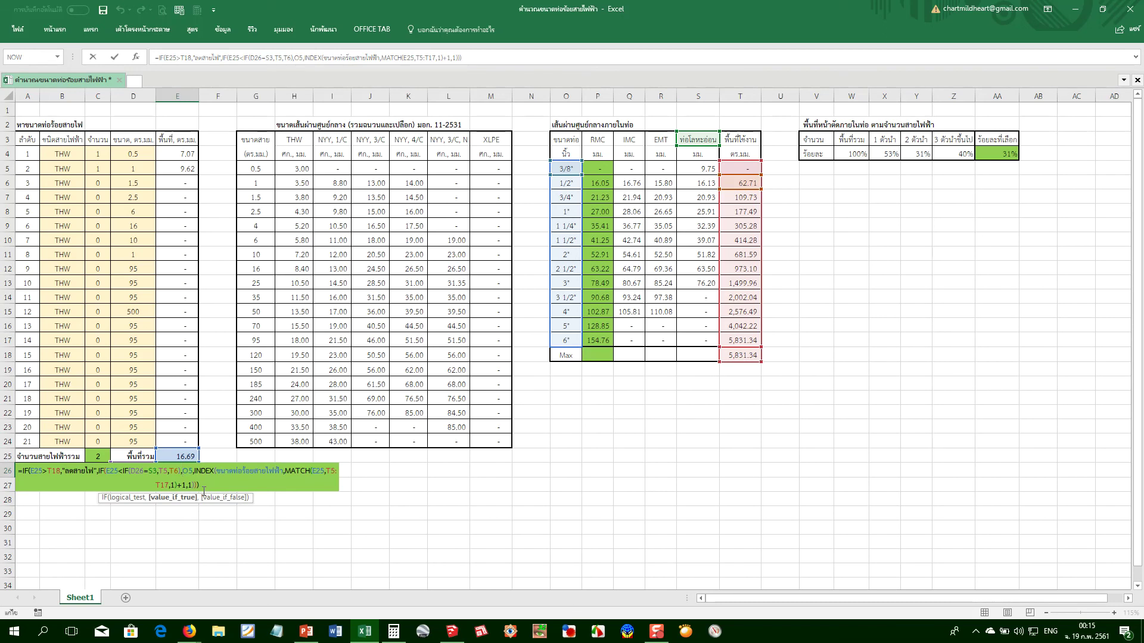
Replace O5 with a new IF whose condition begins D26= in E26's formula
text(if()
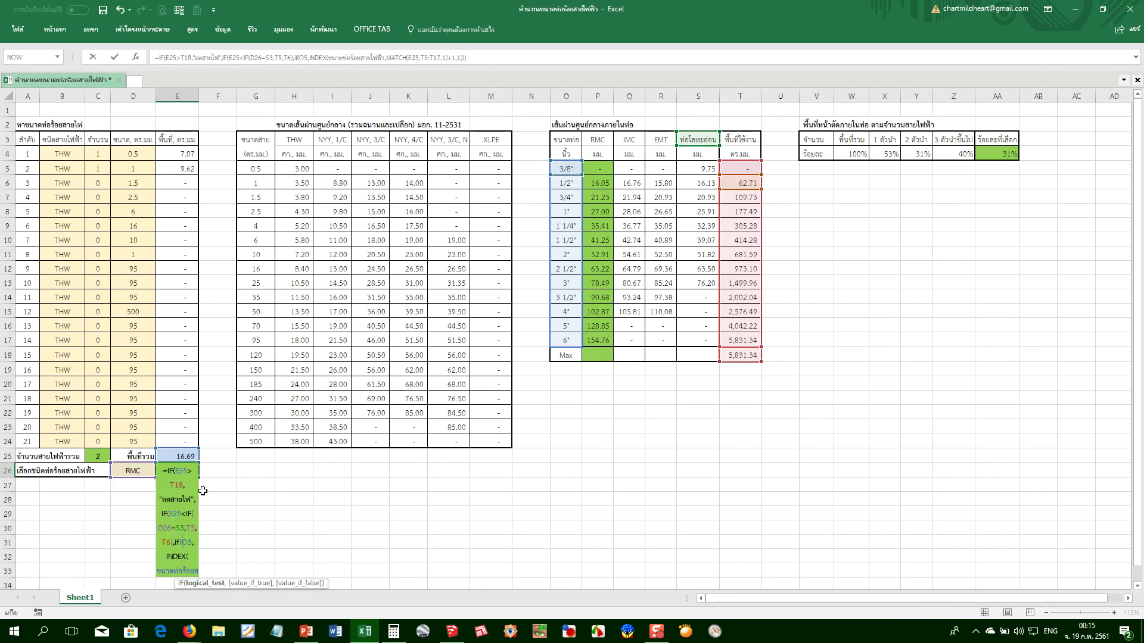
click(164, 456)
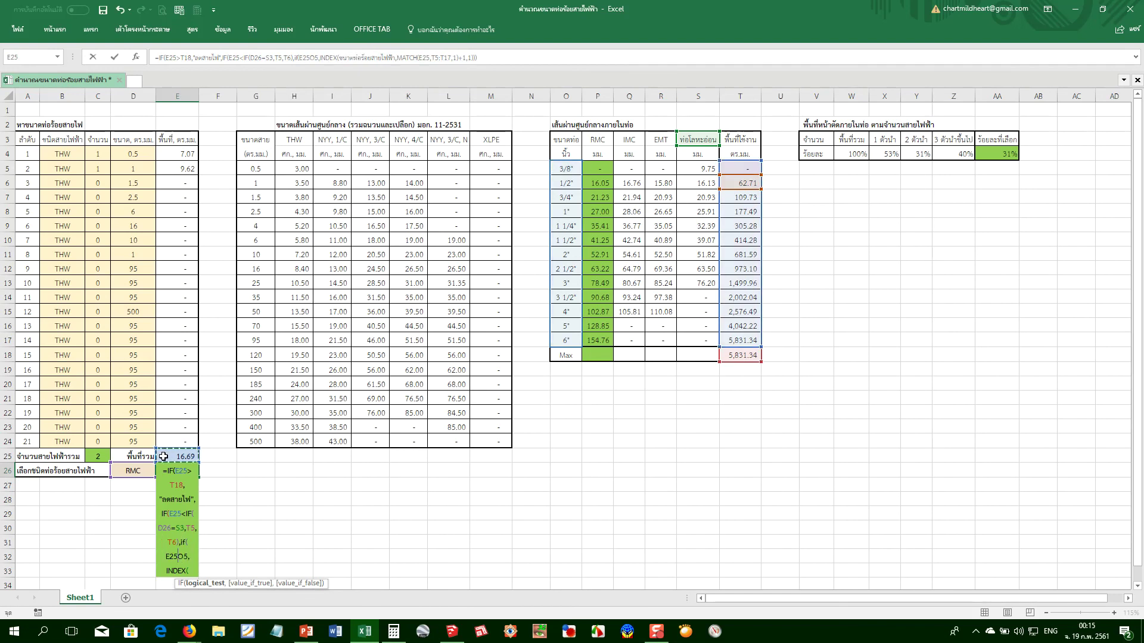
text(<)
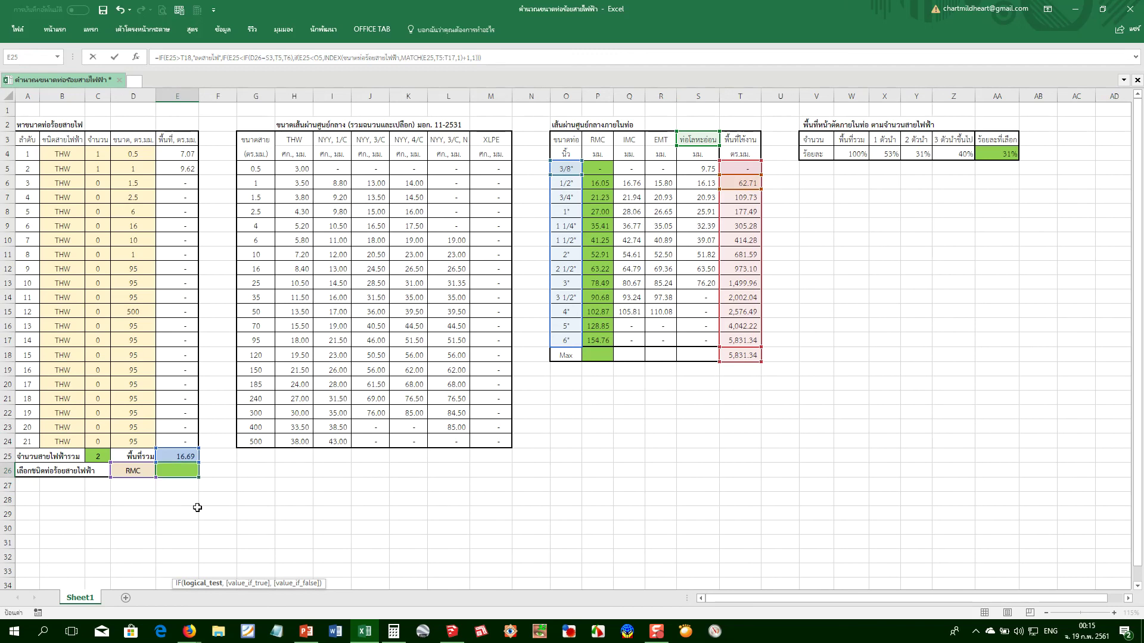
scroll(197, 507, down, 2)
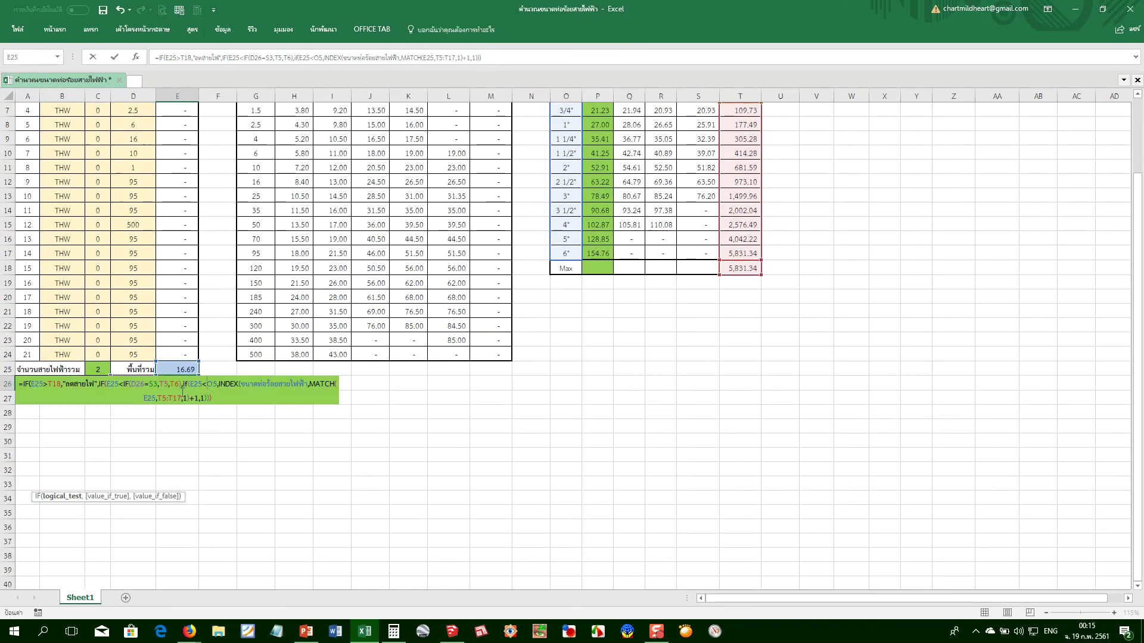
click(208, 388)
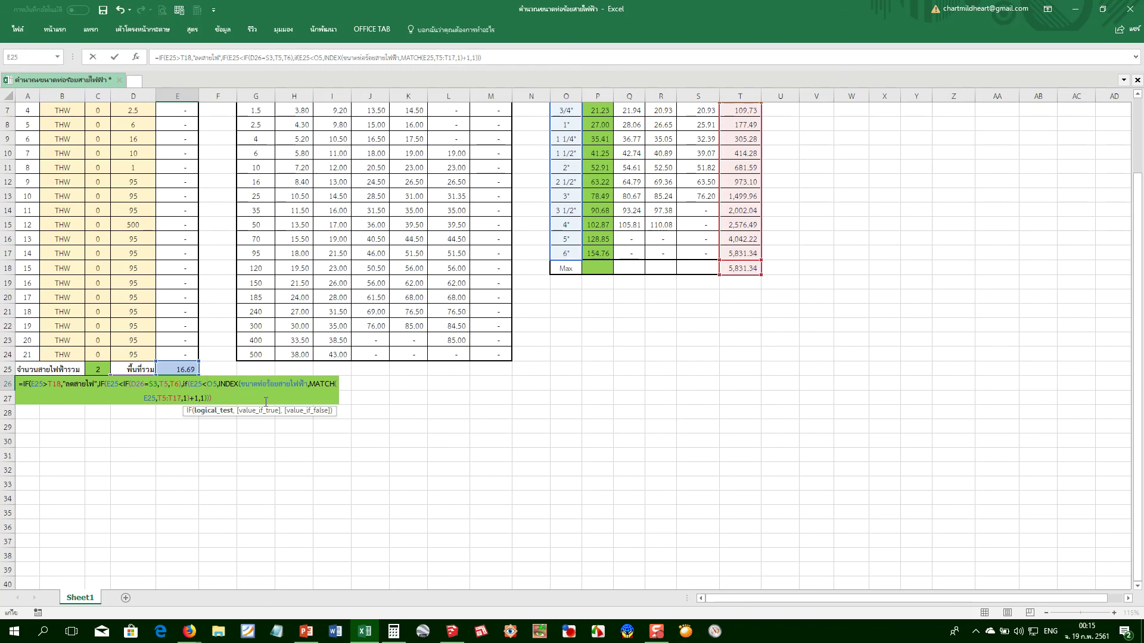
double_click(193, 384)
click(131, 368)
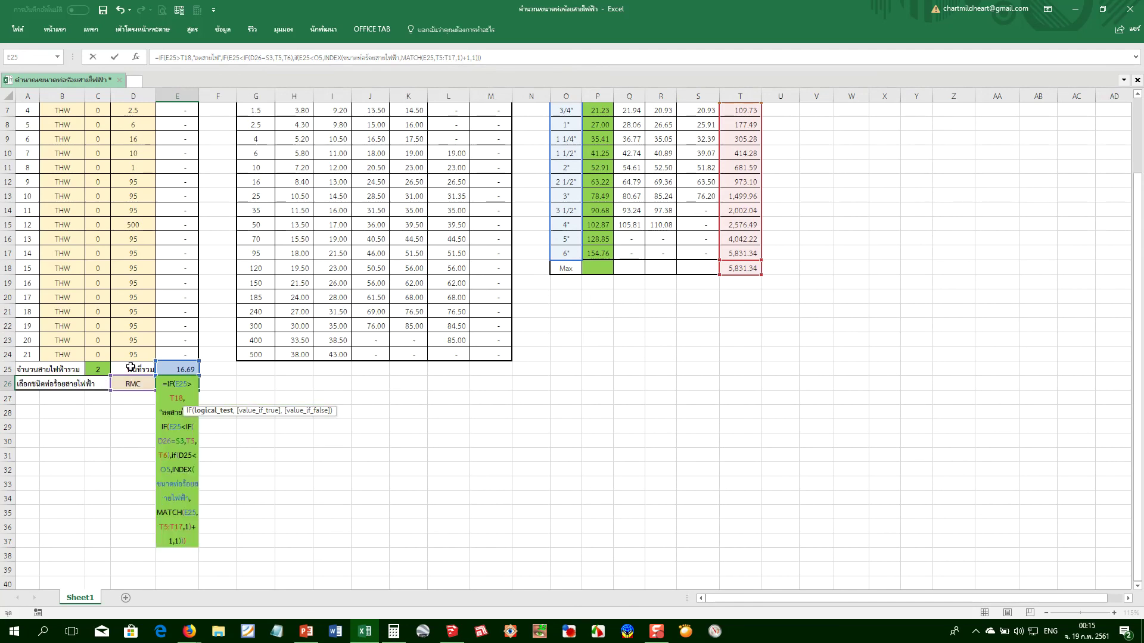
key(Down)
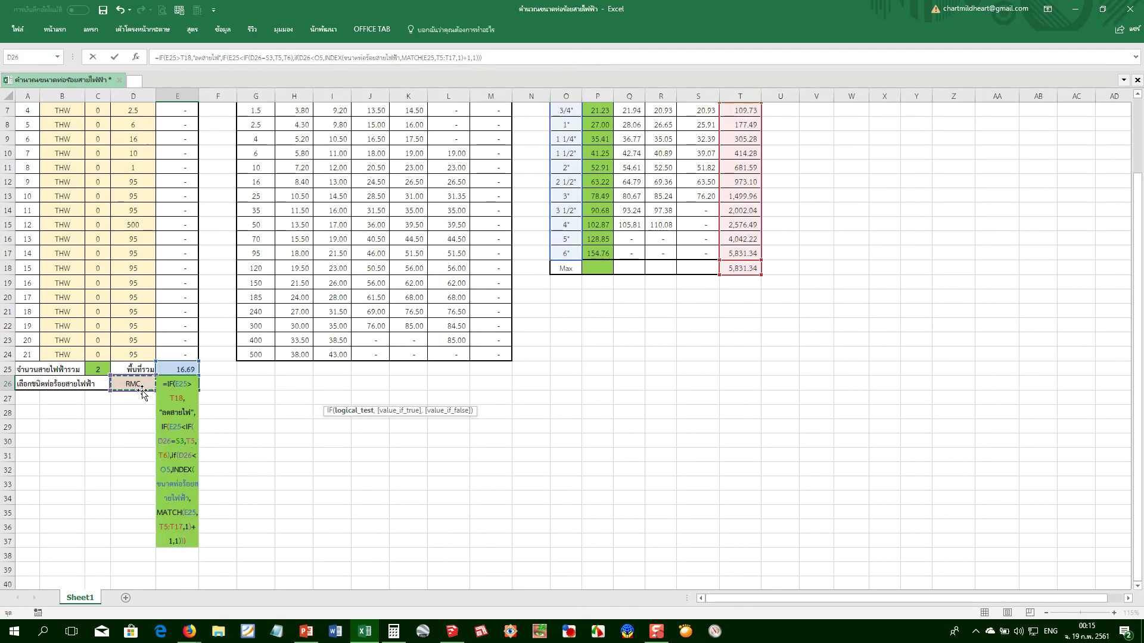
click(197, 456)
key(BackSpace)
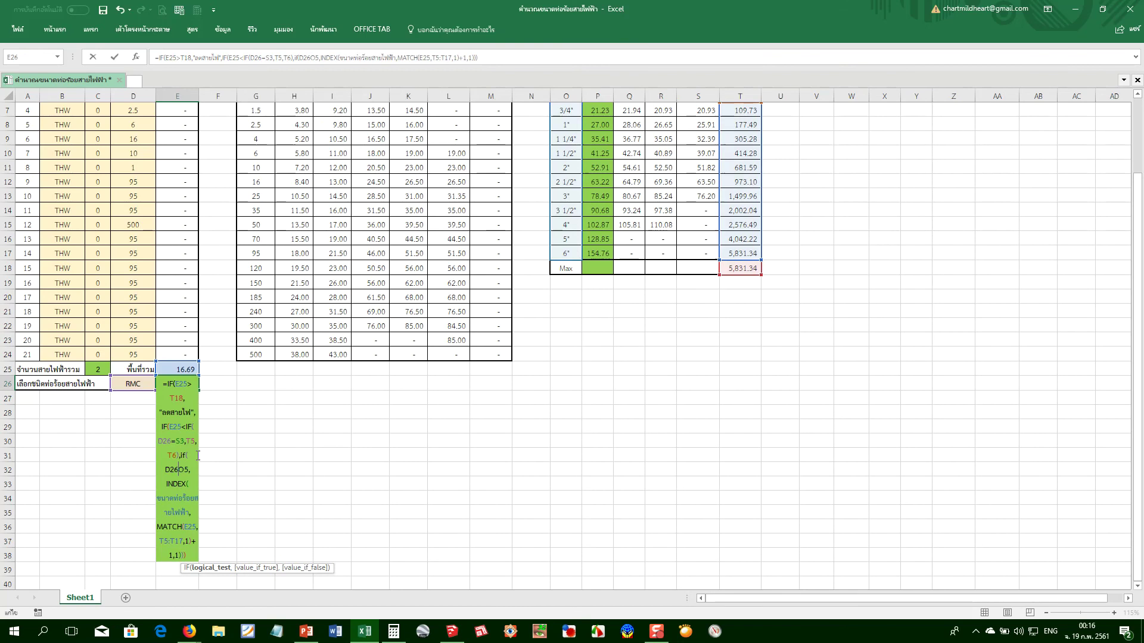
text(=)
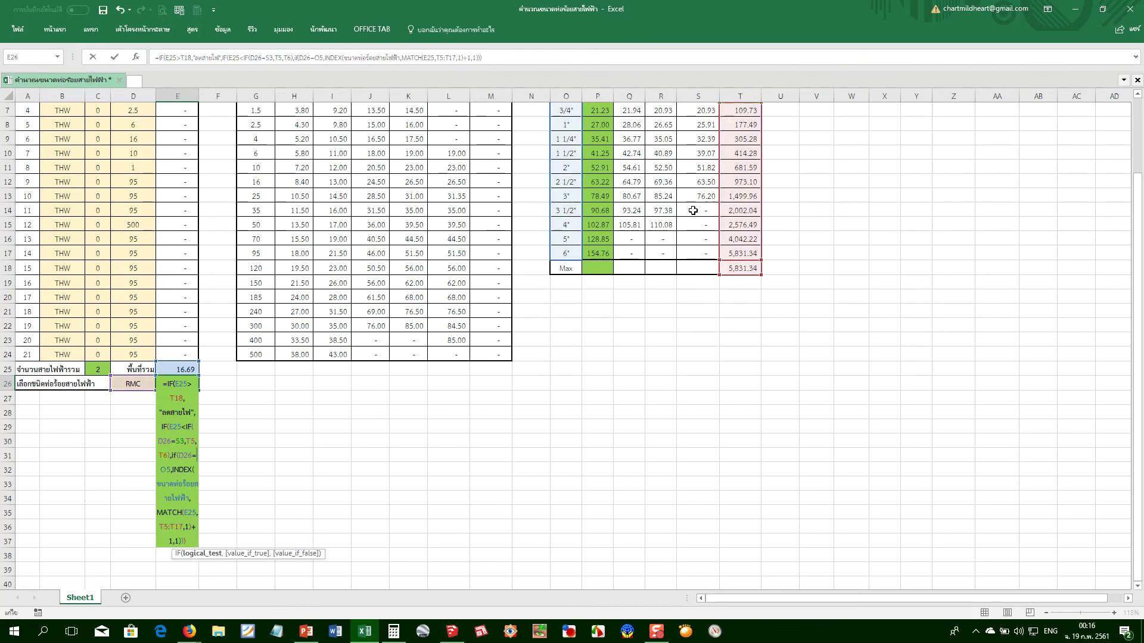
Finish the fallback as IF(D26=S3,O5,O6), commit E26 to show 1/2" for RMC, and save
scroll(697, 222, up, 2)
click(704, 139)
text(,)
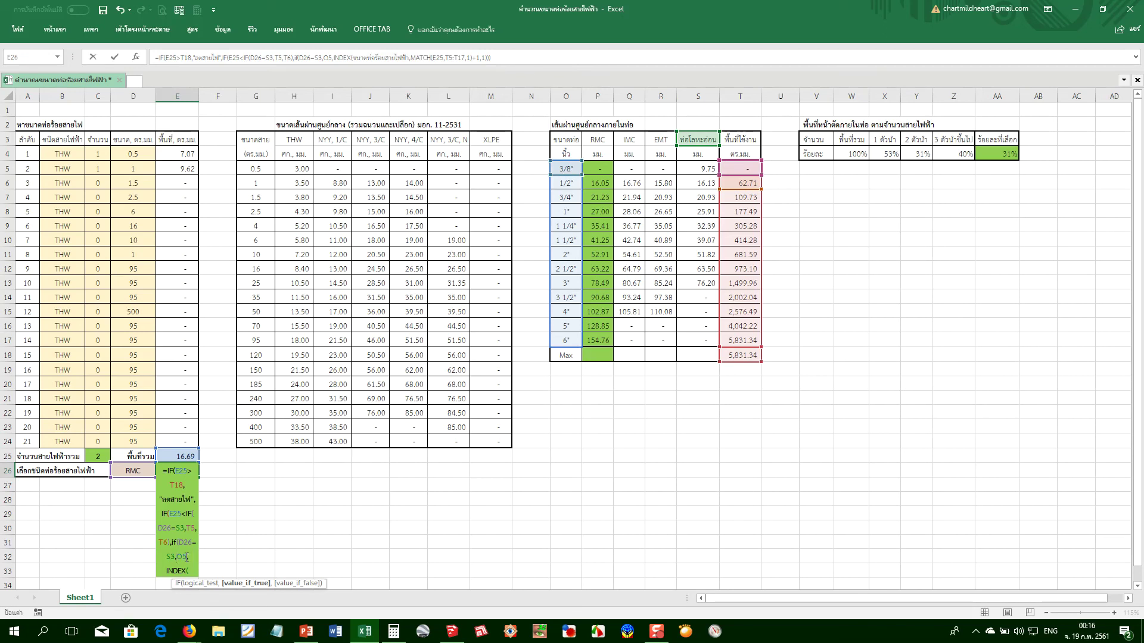
text(,)
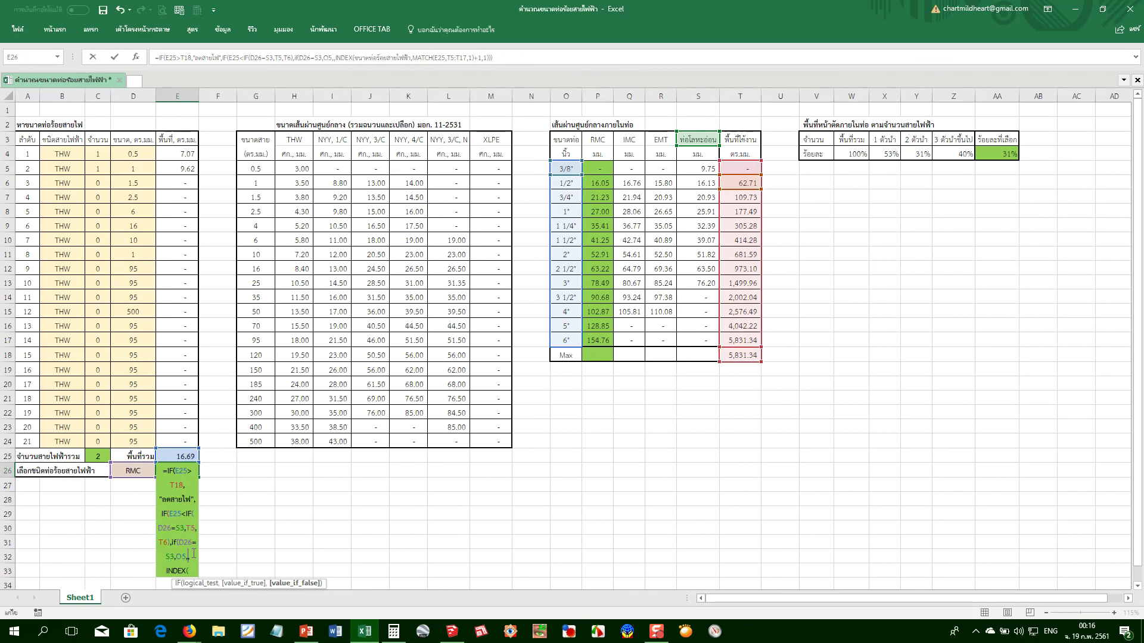
click(568, 182)
text())
key(Return)
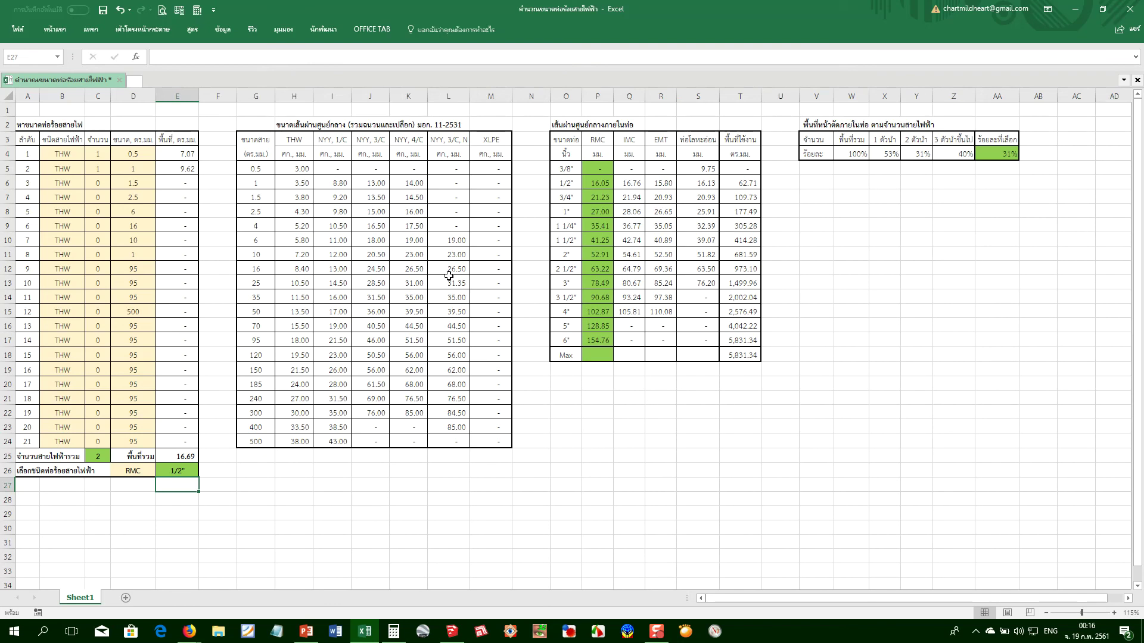
key(ctrl+s)
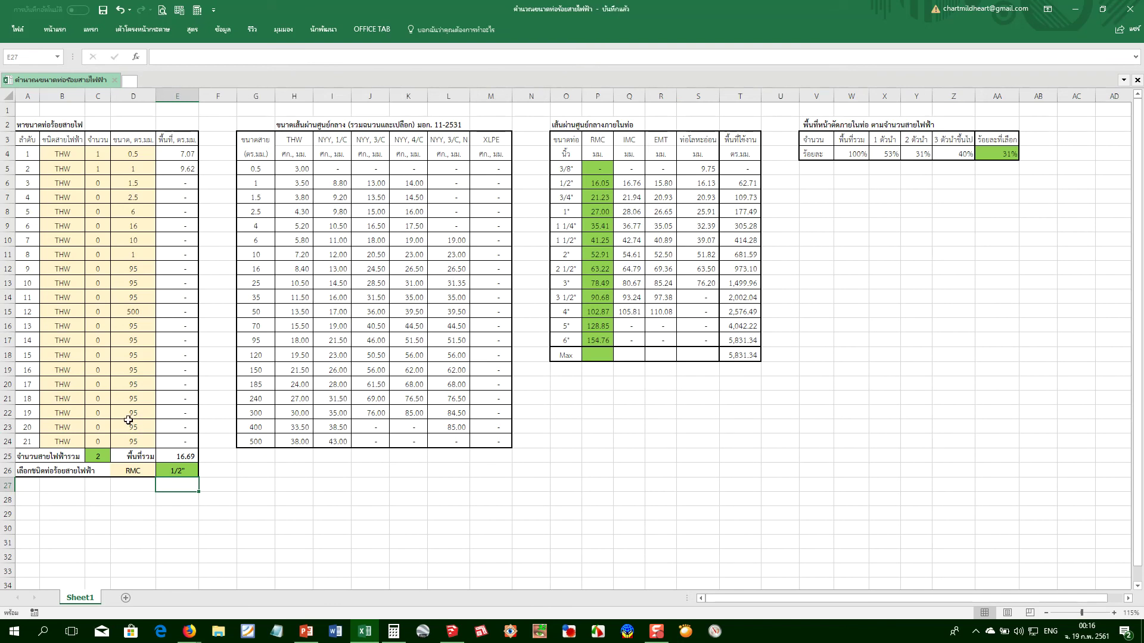
Try IMC and then EMT in D26's conduit-type dropdown, finally switching back to RMC
click(122, 474)
click(161, 471)
click(98, 490)
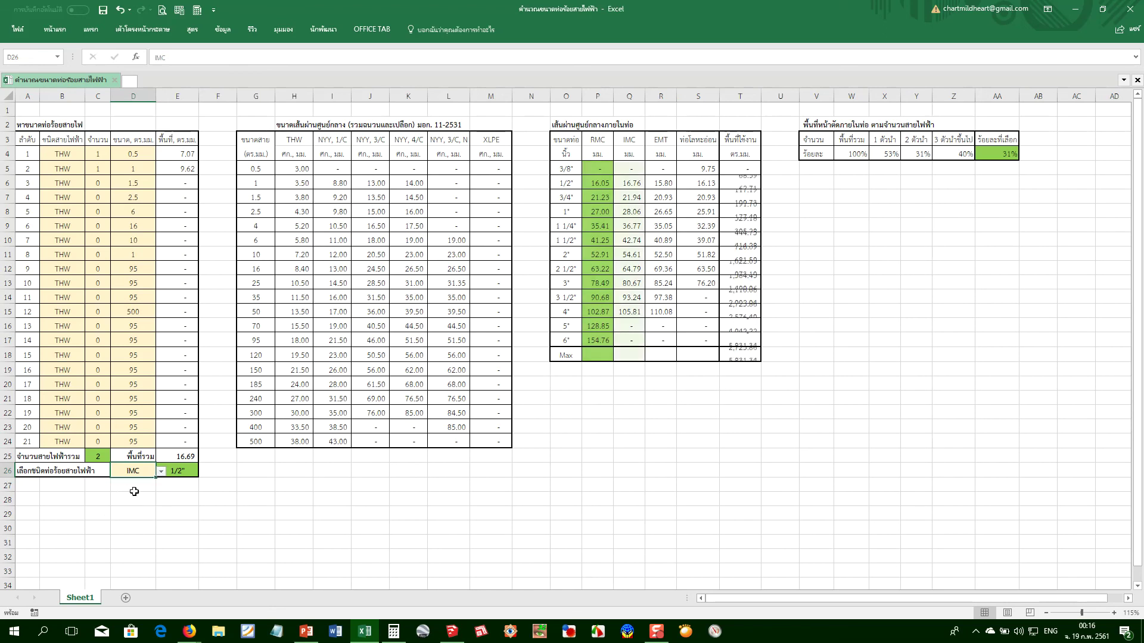
click(285, 510)
click(179, 471)
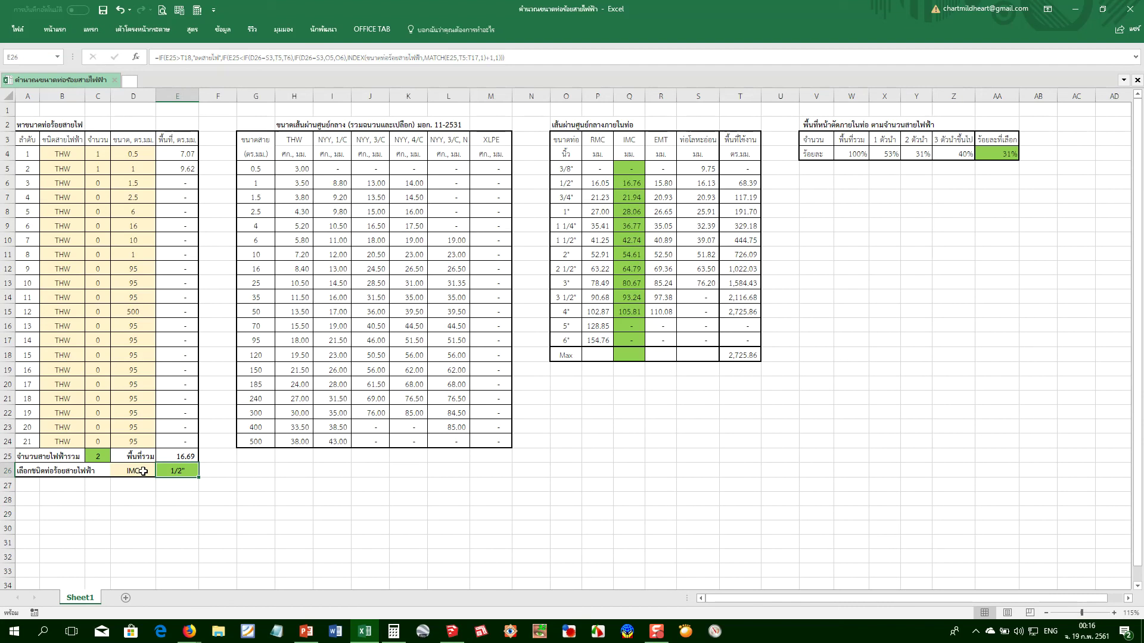
click(143, 472)
click(161, 471)
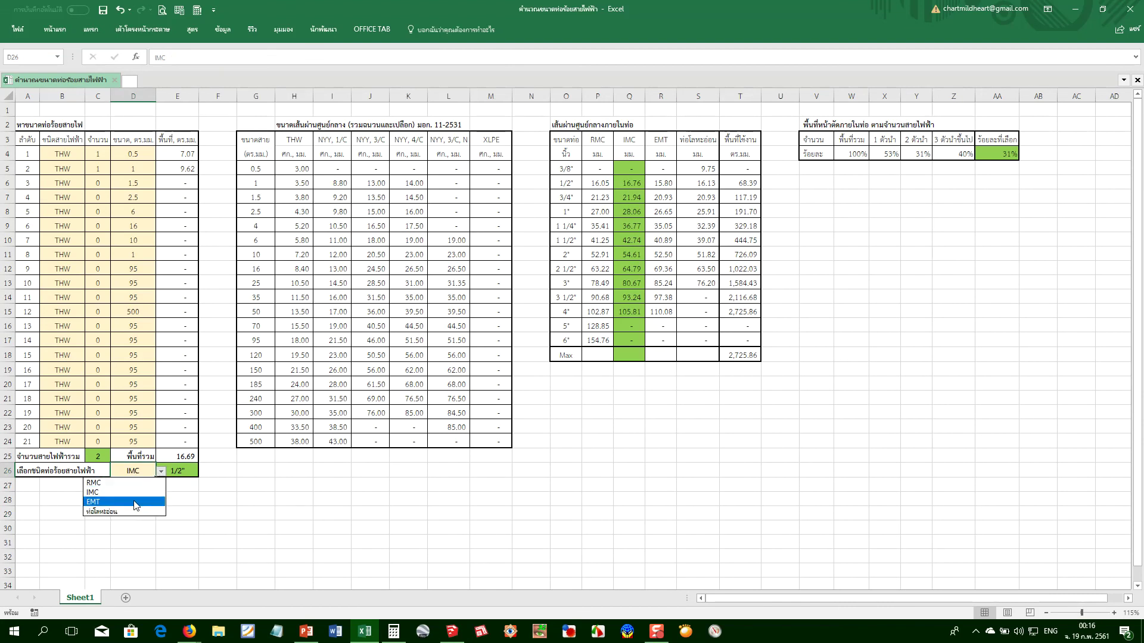
click(135, 505)
click(196, 504)
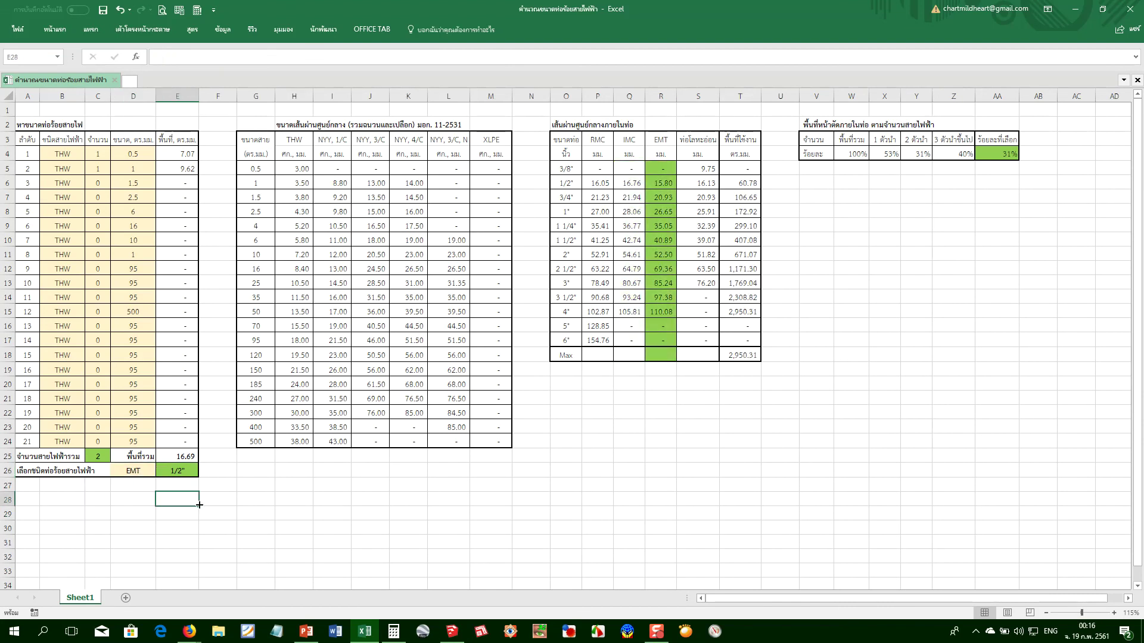
click(146, 470)
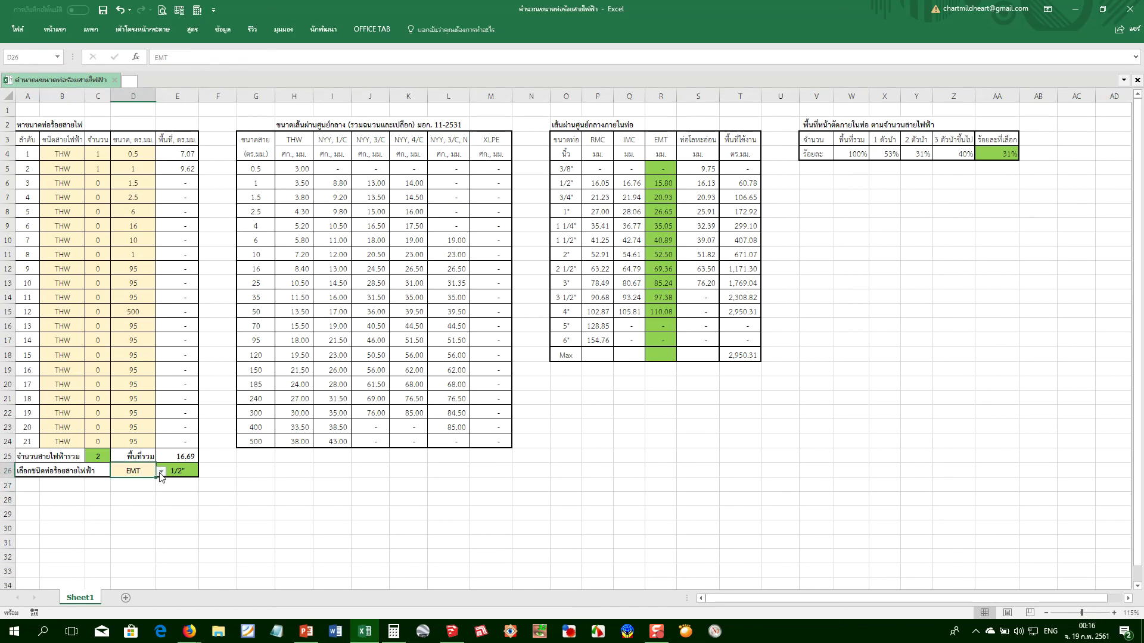
click(161, 471)
click(141, 483)
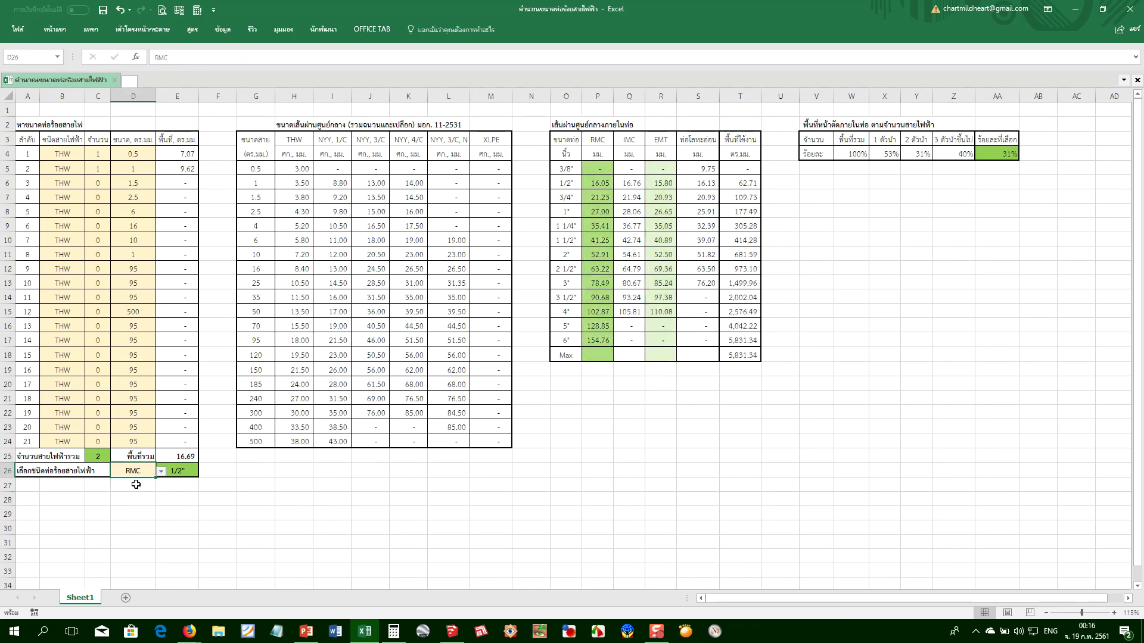
click(267, 497)
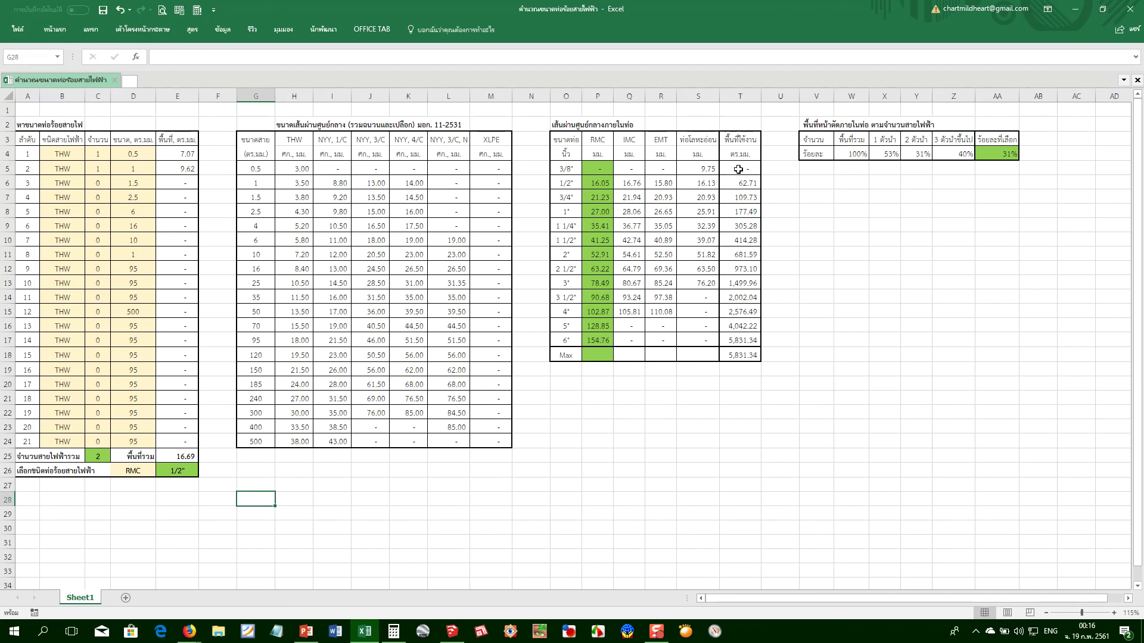
Fill the area values T5:T18 green, then collapse the ribbon
drag(737, 168, 737, 350)
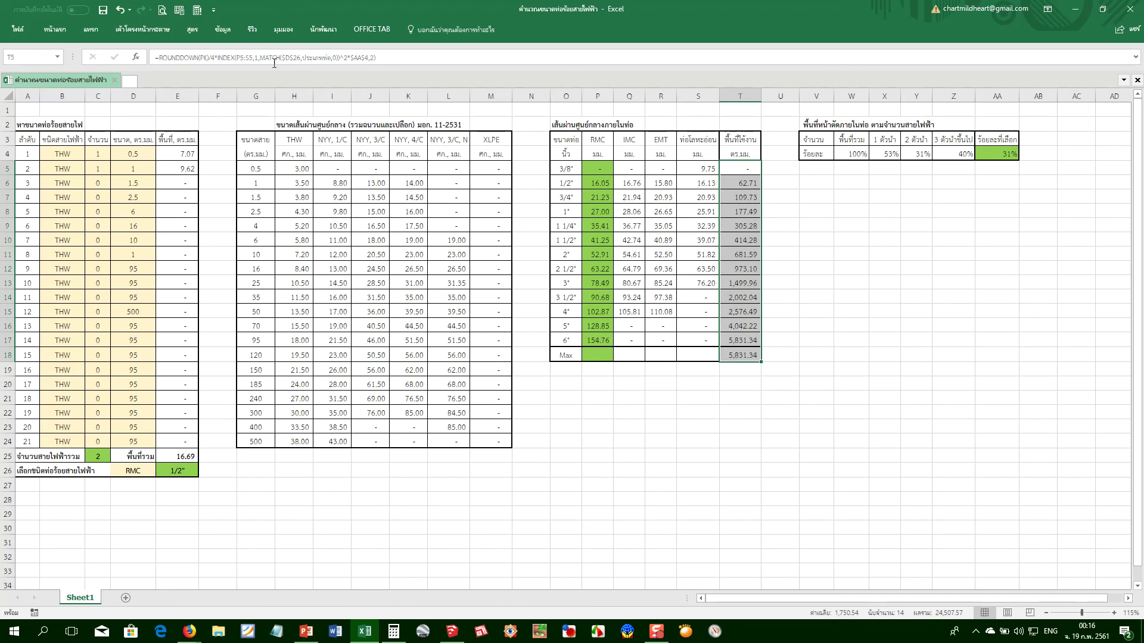
click(54, 29)
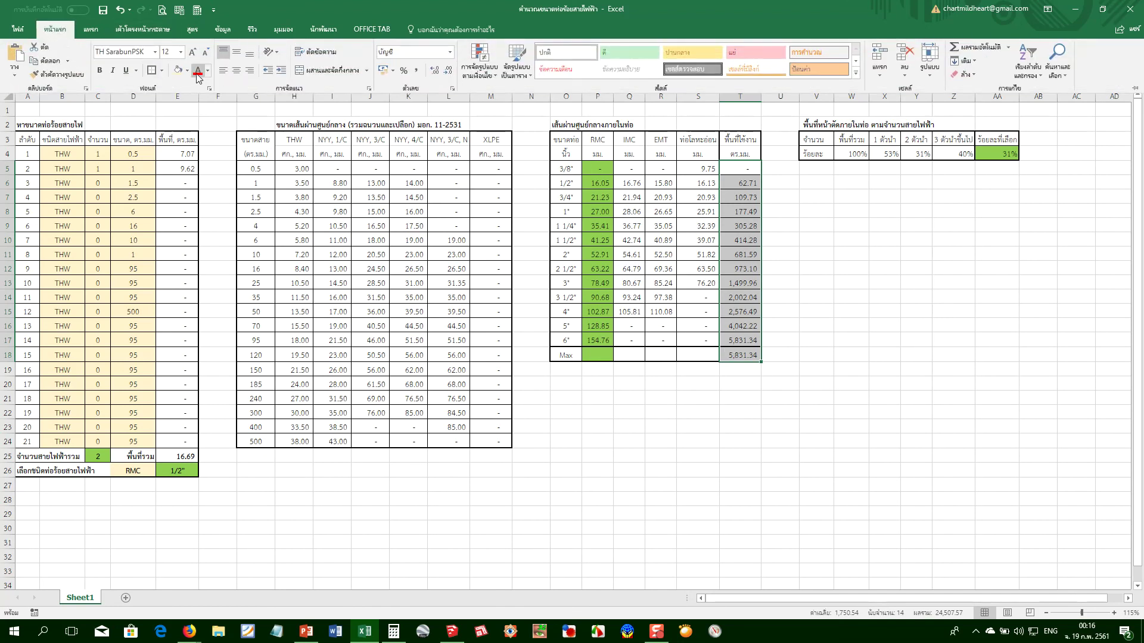
click(187, 71)
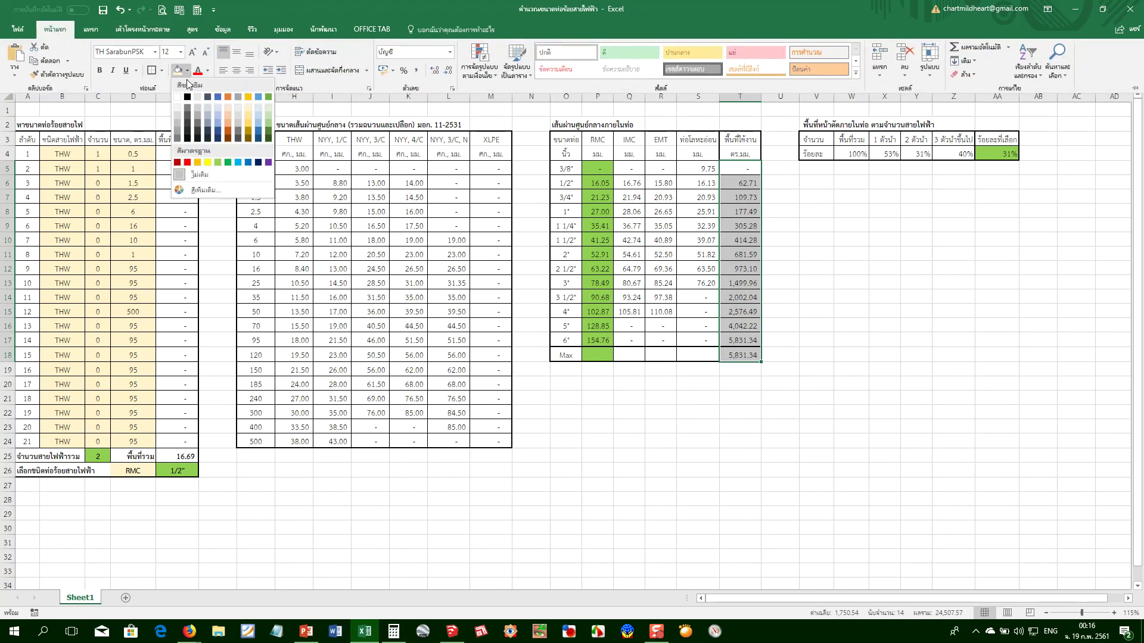
click(267, 106)
key(ctrl+F1)
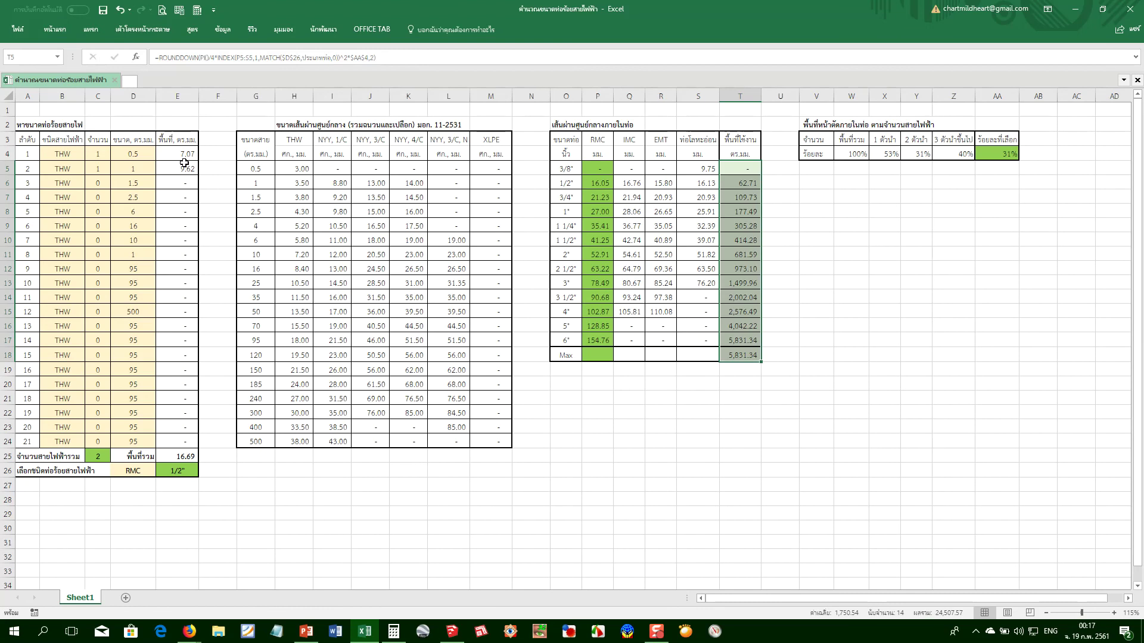
drag(660, 226, 661, 326)
click(582, 288)
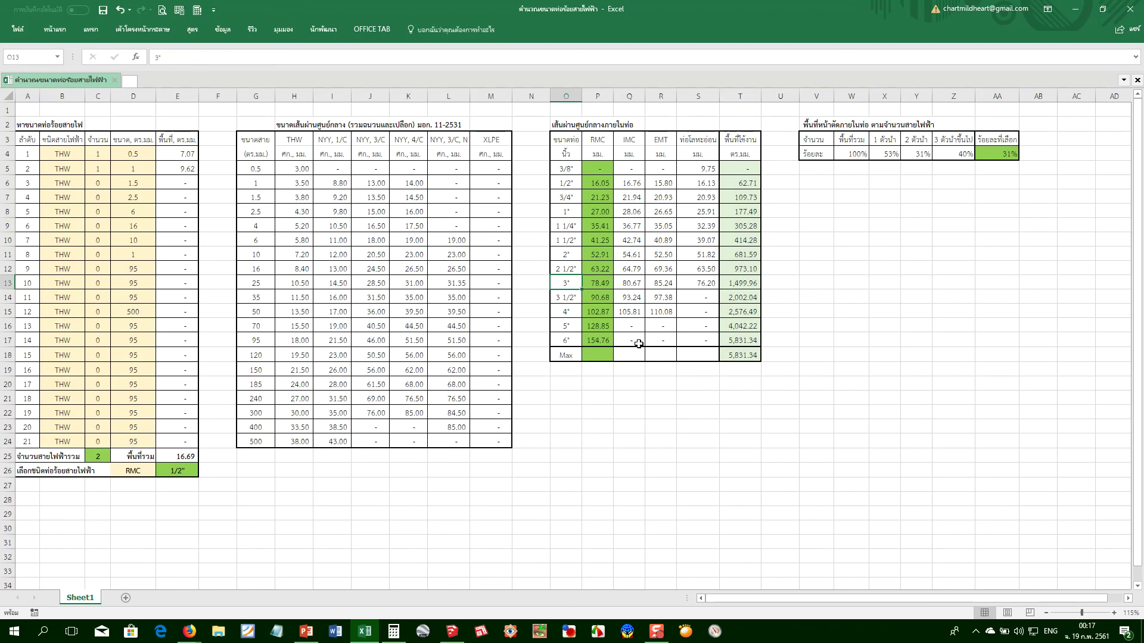
Save the workbook and set wire 2's size in D5 to 2.5 from its dropdown
click(472, 329)
key(Up)
key(Up)
key(Up)
key(Up)
key(Up)
key(Up)
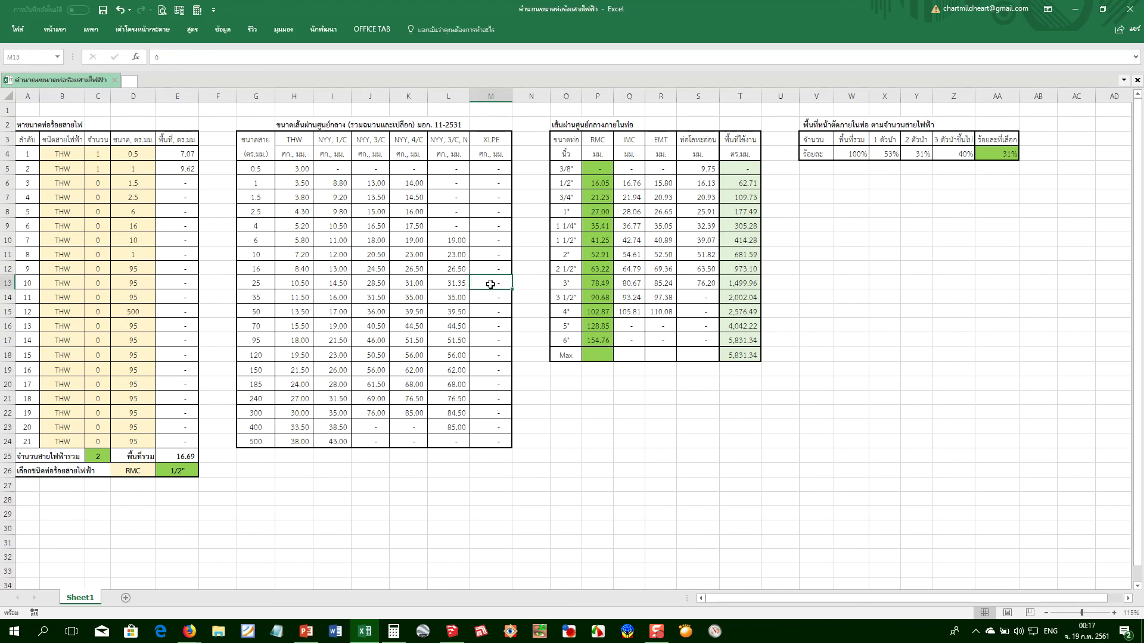
key(ctrl+s)
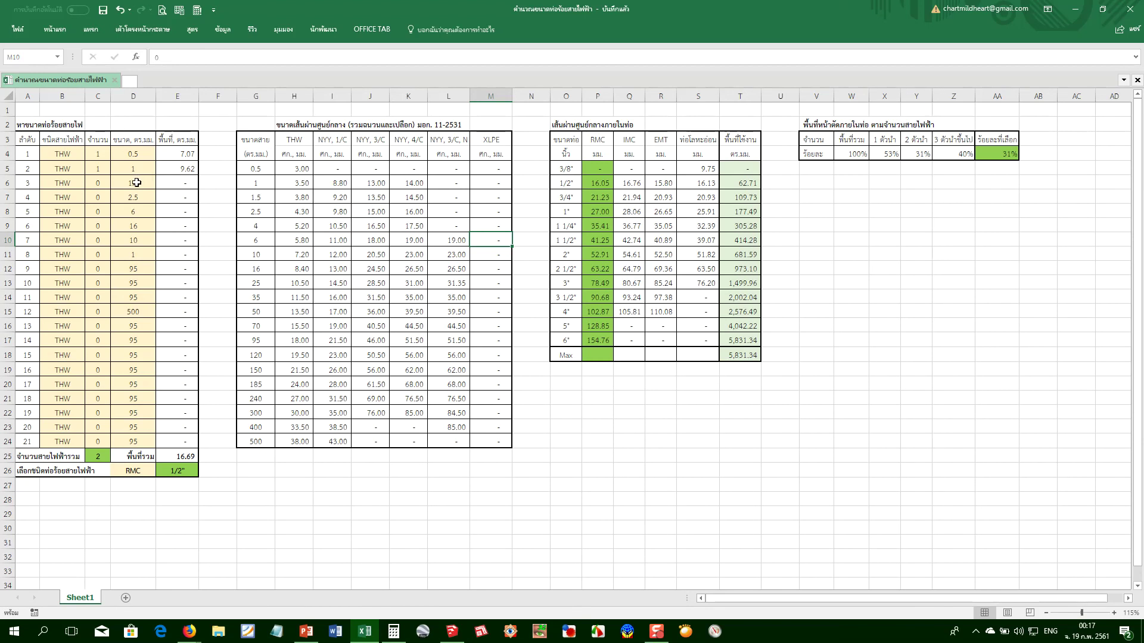
click(124, 169)
click(160, 170)
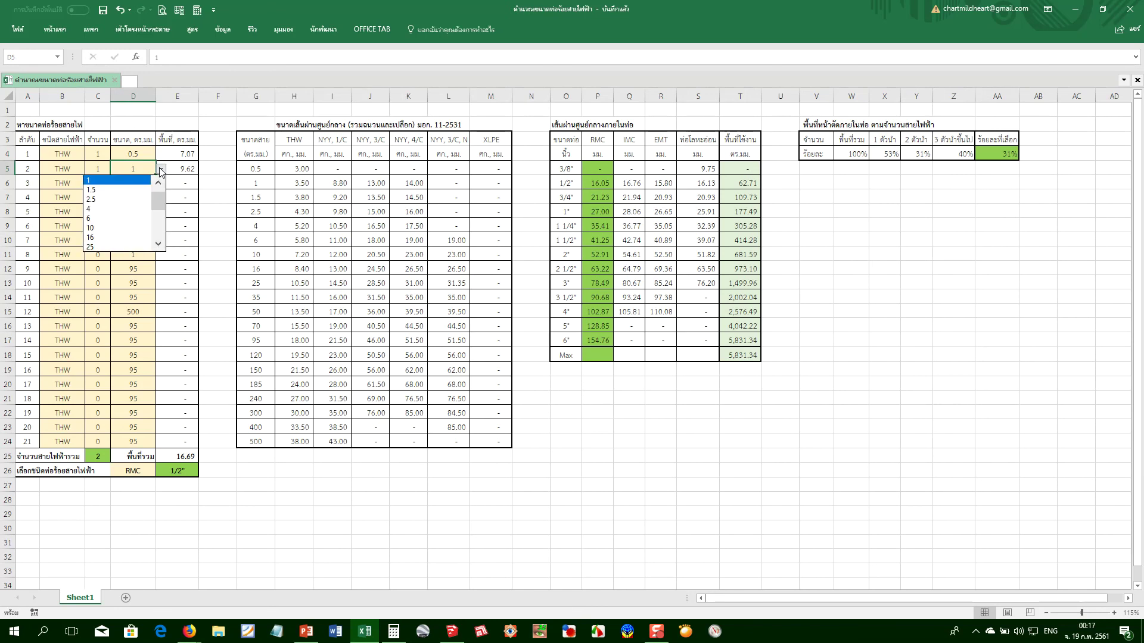
click(133, 199)
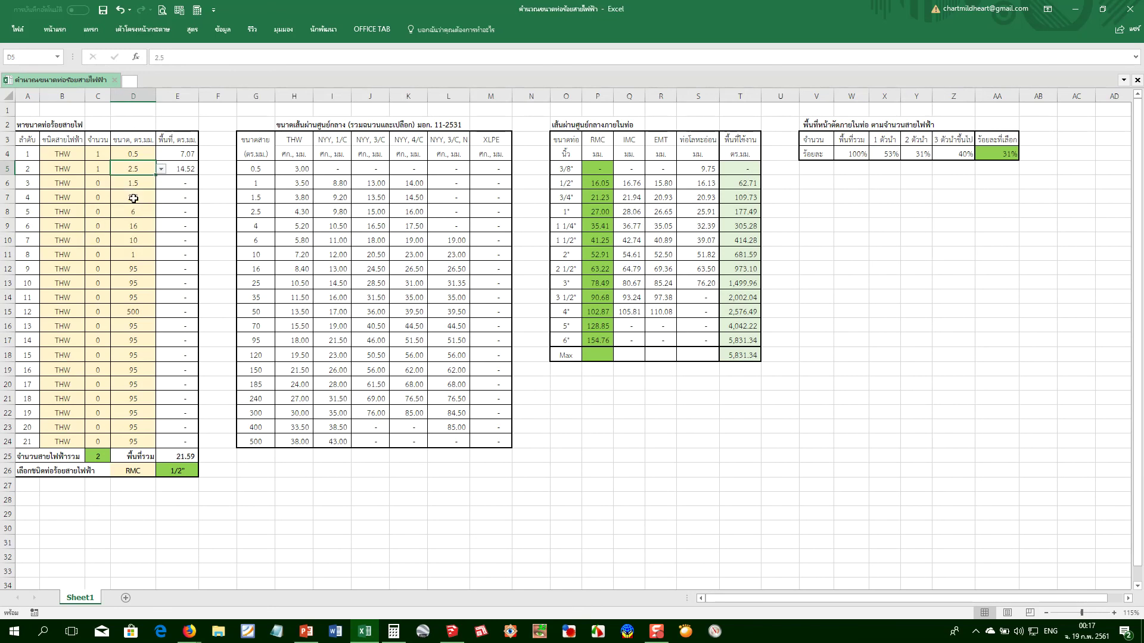
Choose ท่อโลหะอ่อน as D26's conduit type, giving a 3/8" size result
click(138, 470)
click(162, 472)
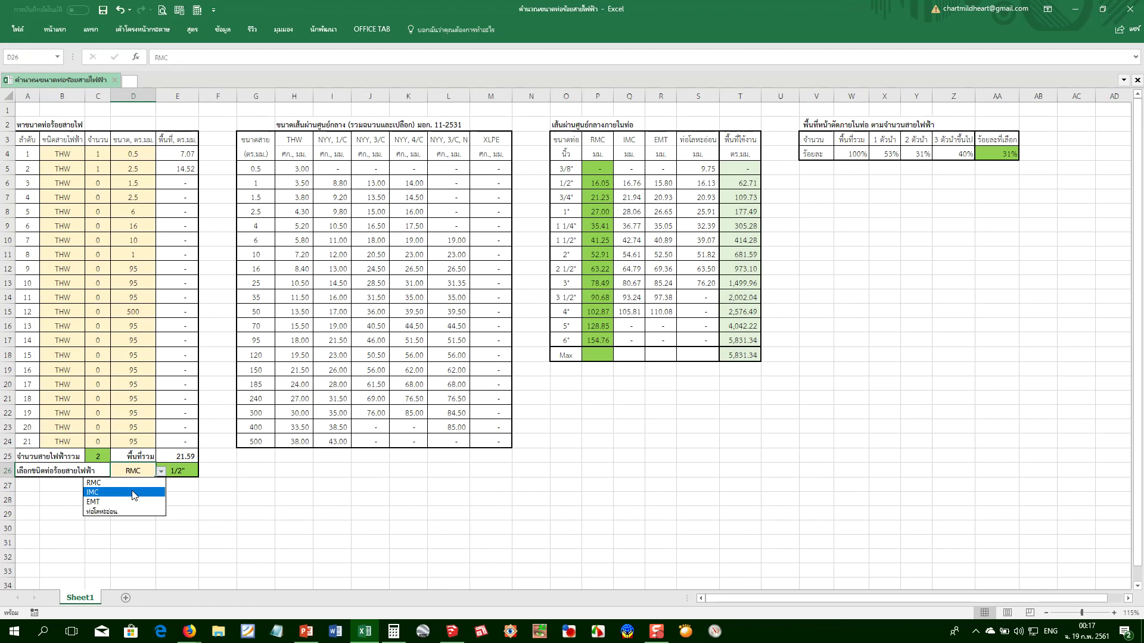
click(124, 511)
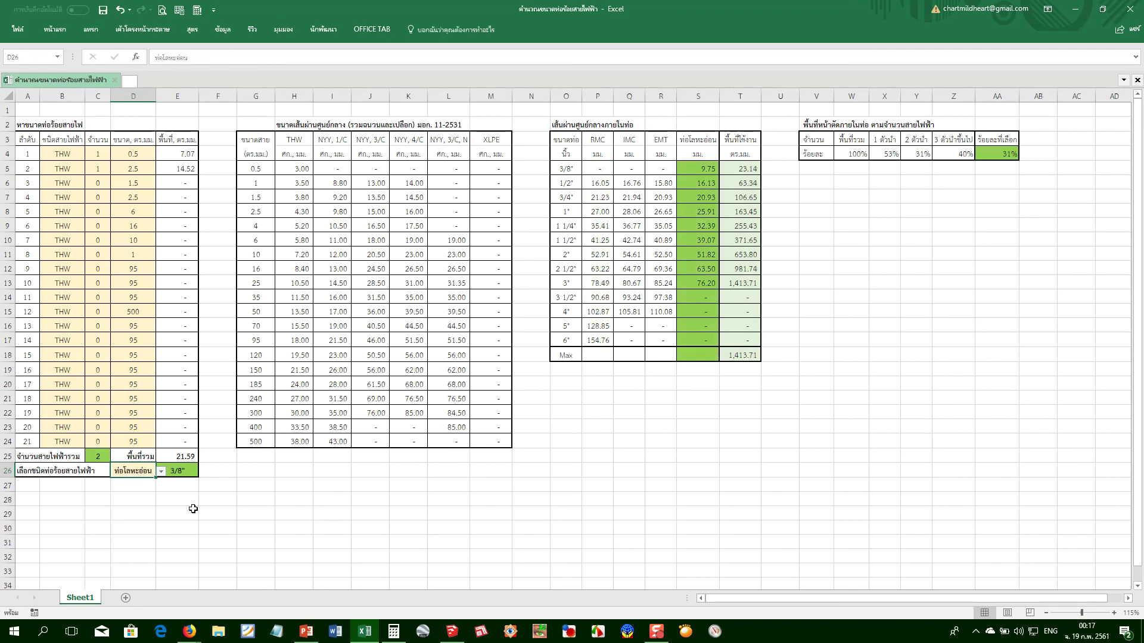
click(229, 513)
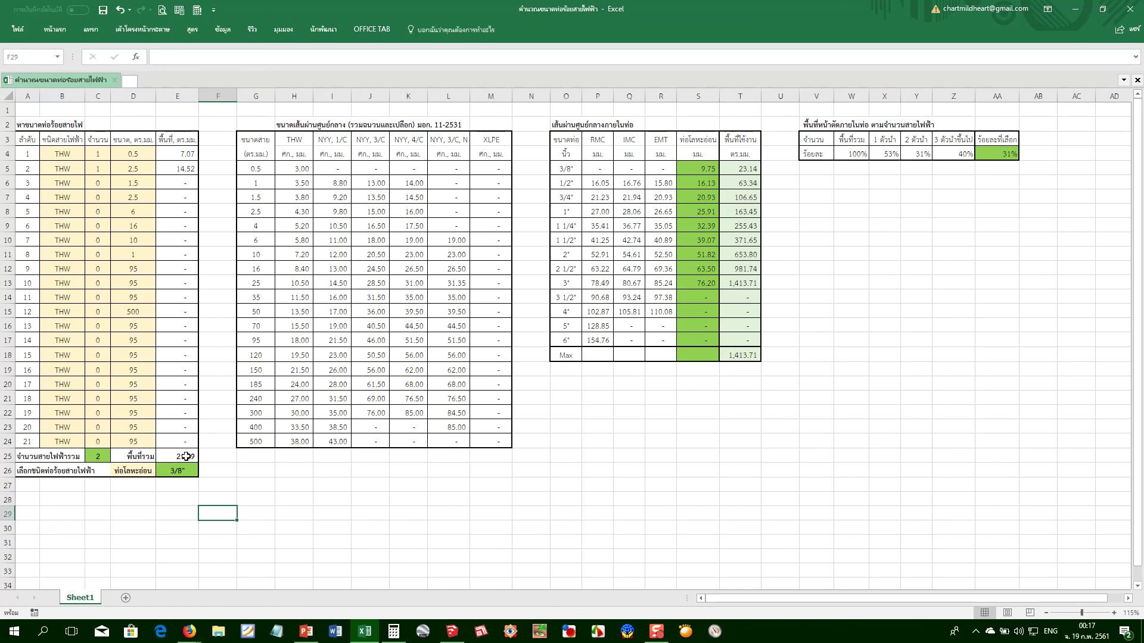
click(240, 459)
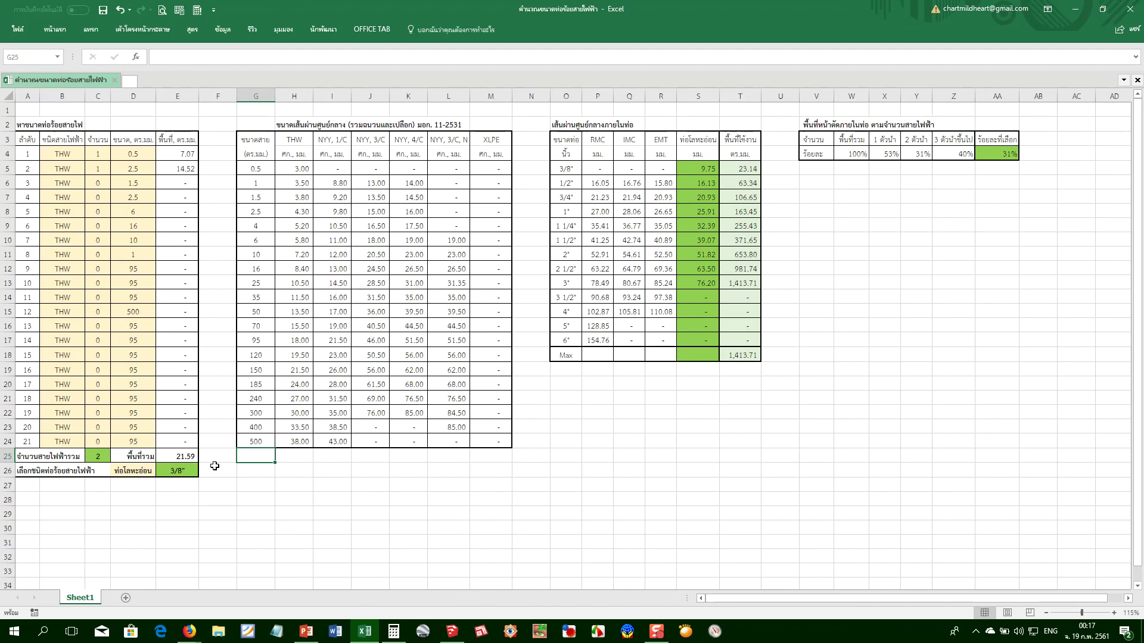
Move the conduit-type choice and its result from D26:E26 to D2:E2
drag(139, 471, 176, 470)
key(ctrl+c)
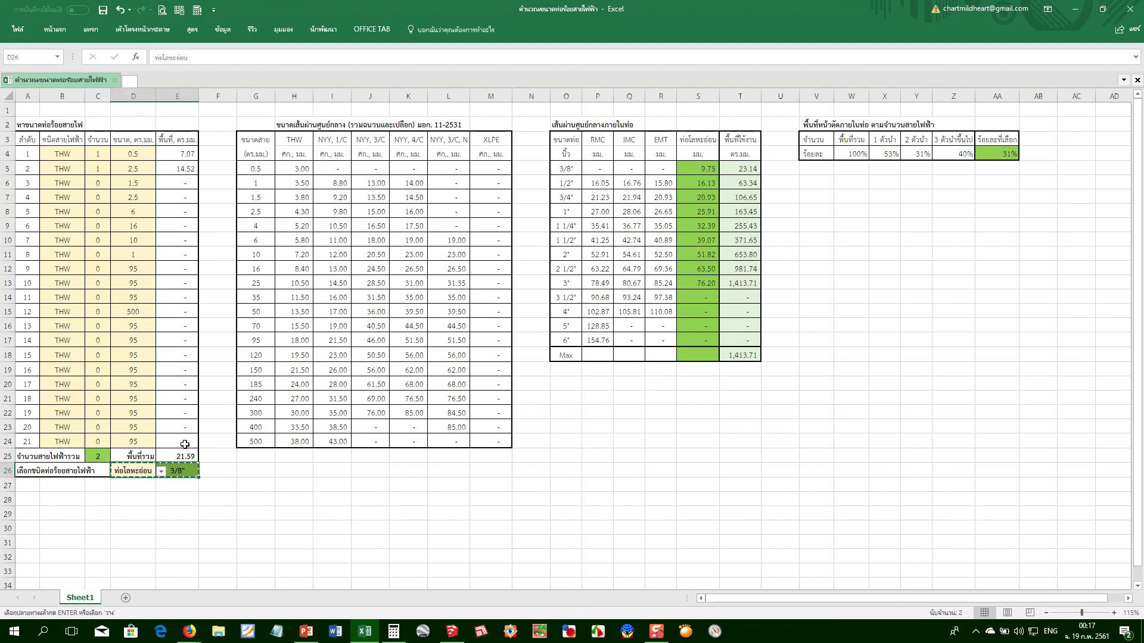
click(132, 125)
key(ctrl+v)
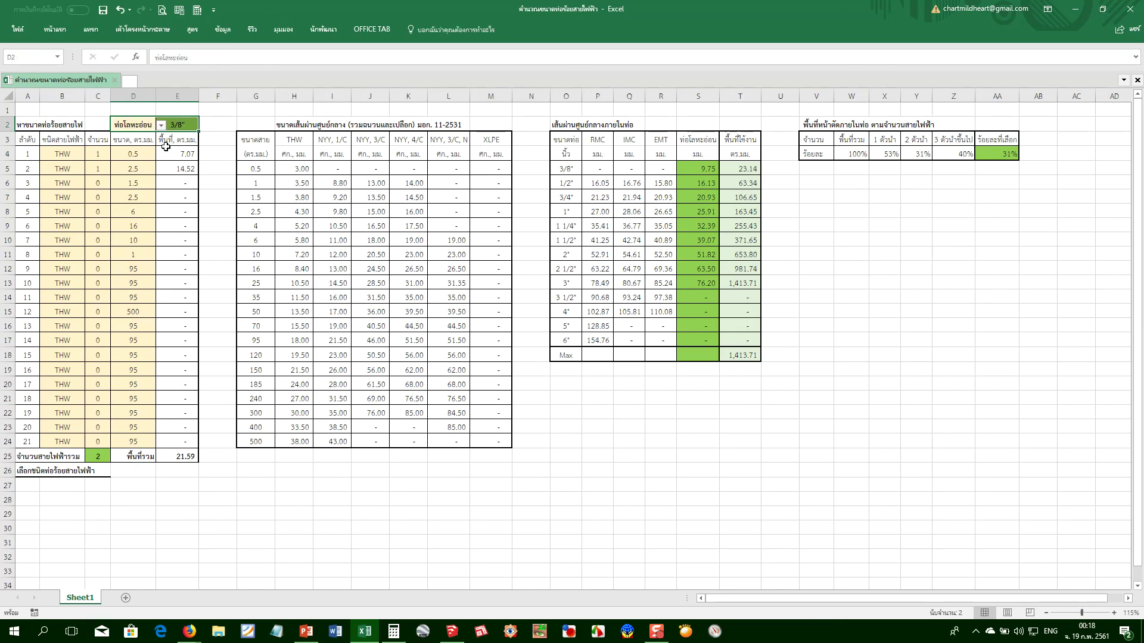
click(174, 185)
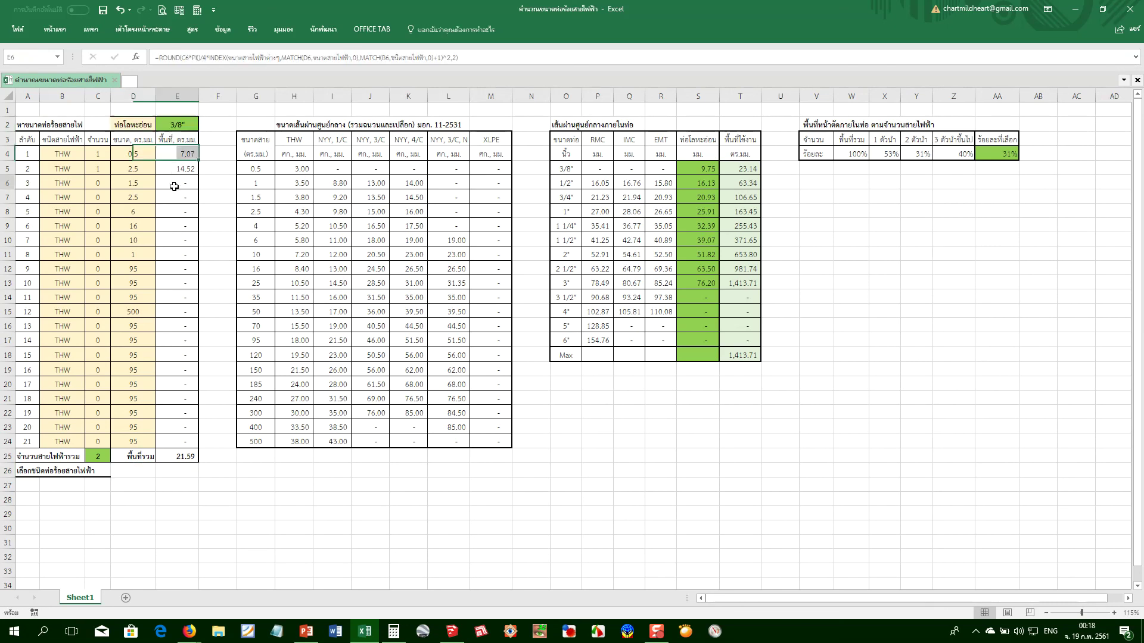
click(127, 124)
Clear the leftover conduit-type label in row 26
click(26, 485)
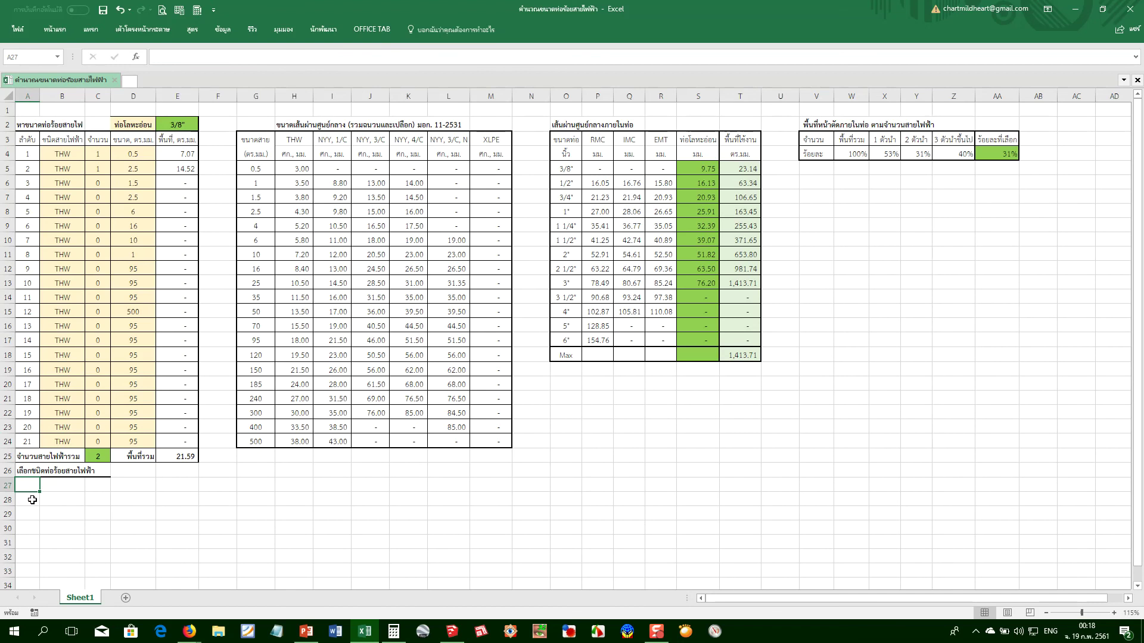
key(Up)
key(shift+Right)
key(shift+Right)
key(shift+Right)
key(Delete)
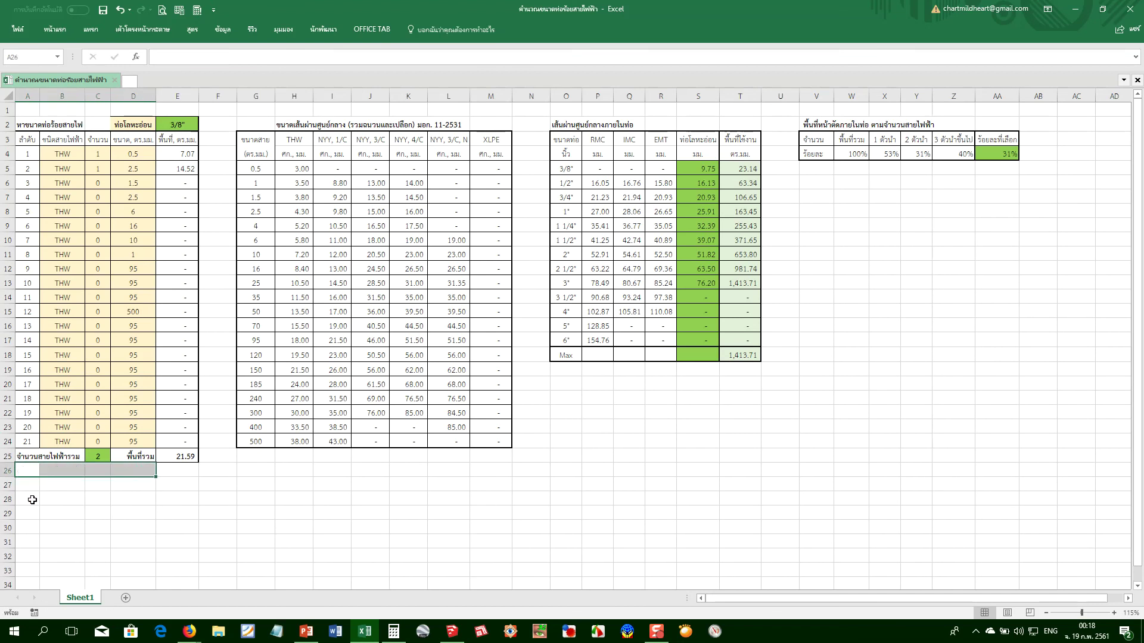
click(119, 502)
Give the totals row 25 a thick border outline and save the workbook
drag(26, 453, 167, 453)
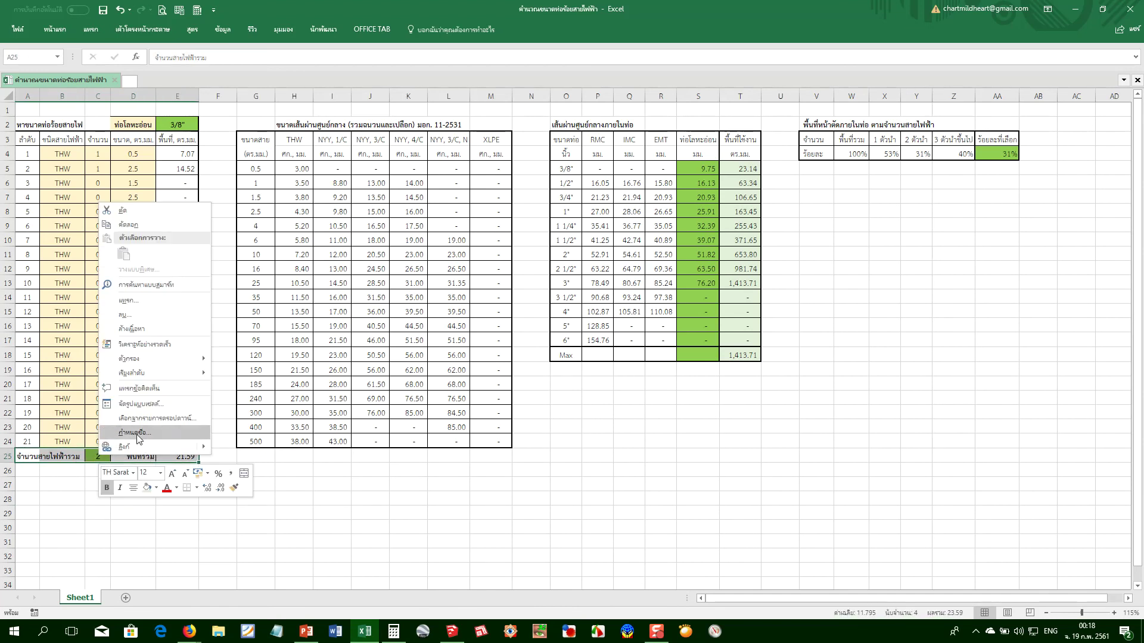
click(134, 404)
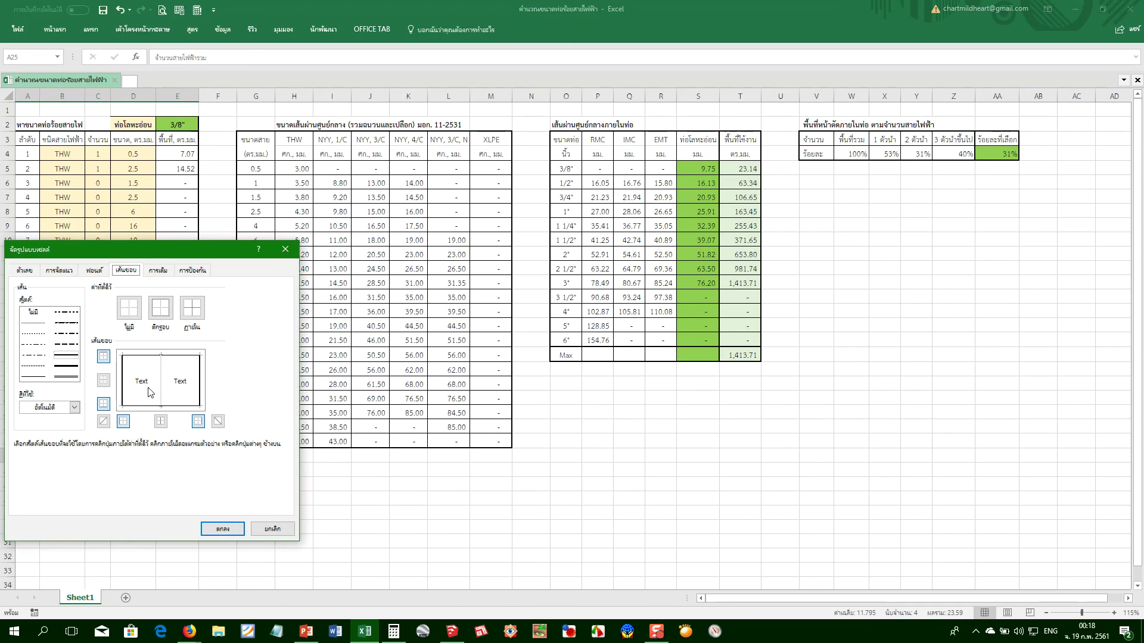
click(66, 365)
click(230, 532)
click(174, 512)
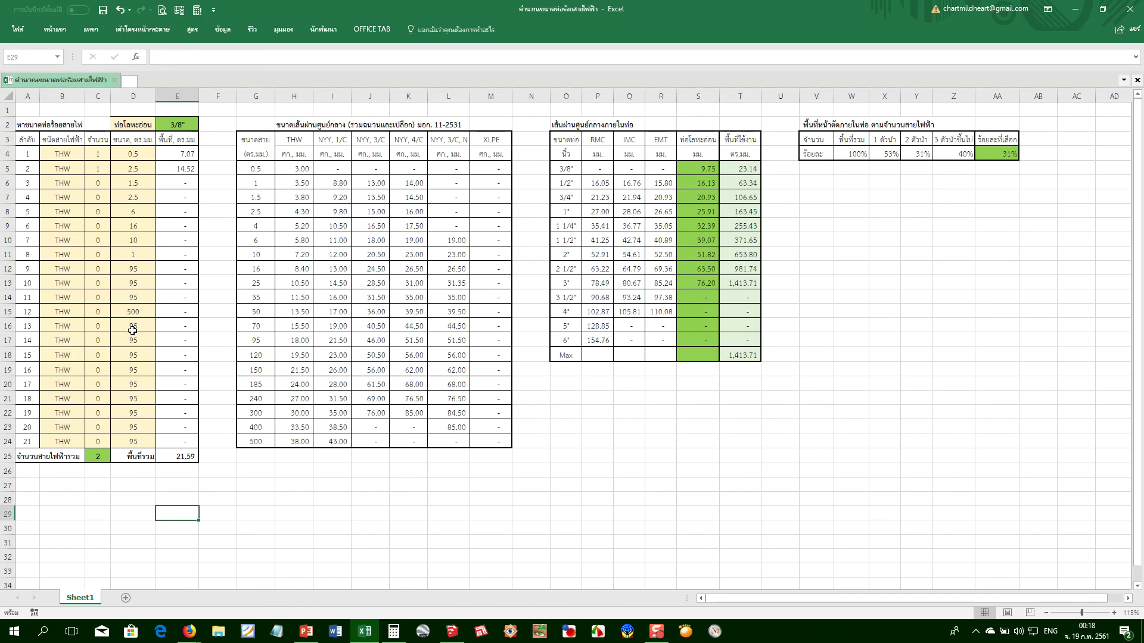
key(ctrl+s)
Inspect the wire-area formula in E17
click(178, 340)
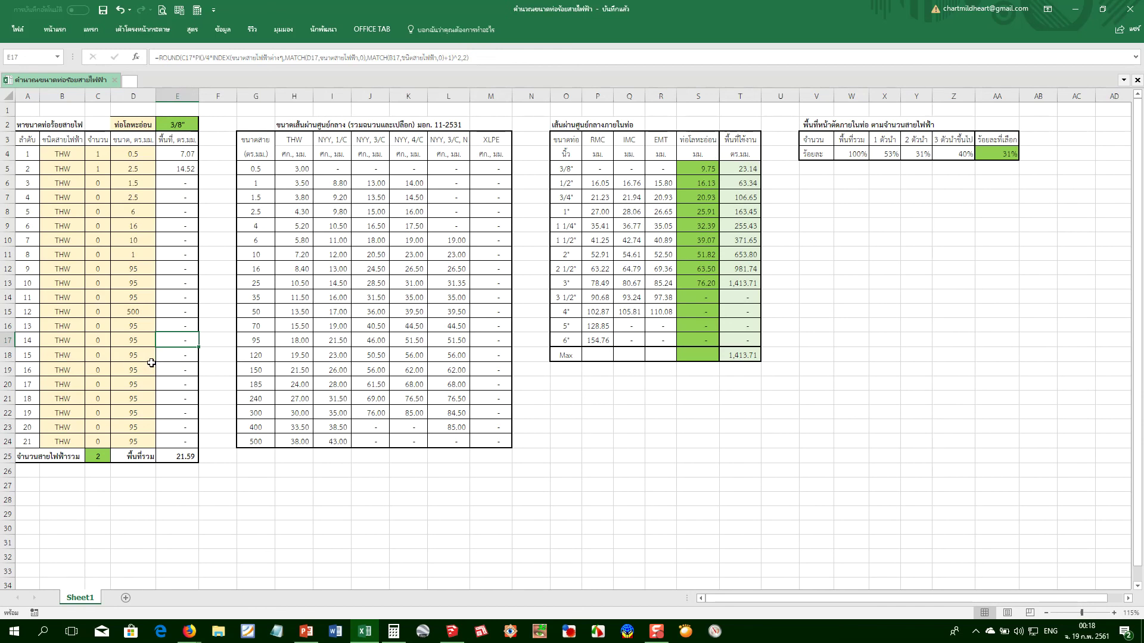
click(180, 434)
click(126, 440)
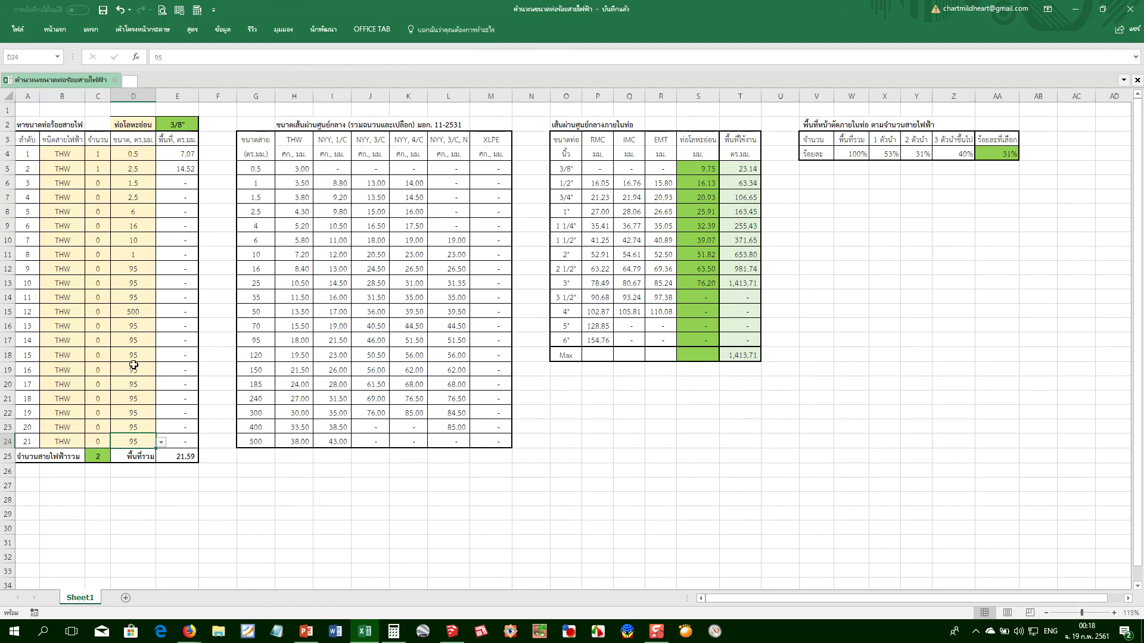
Give the conduit-type cells D2:E2 thick left and top borders
click(133, 123)
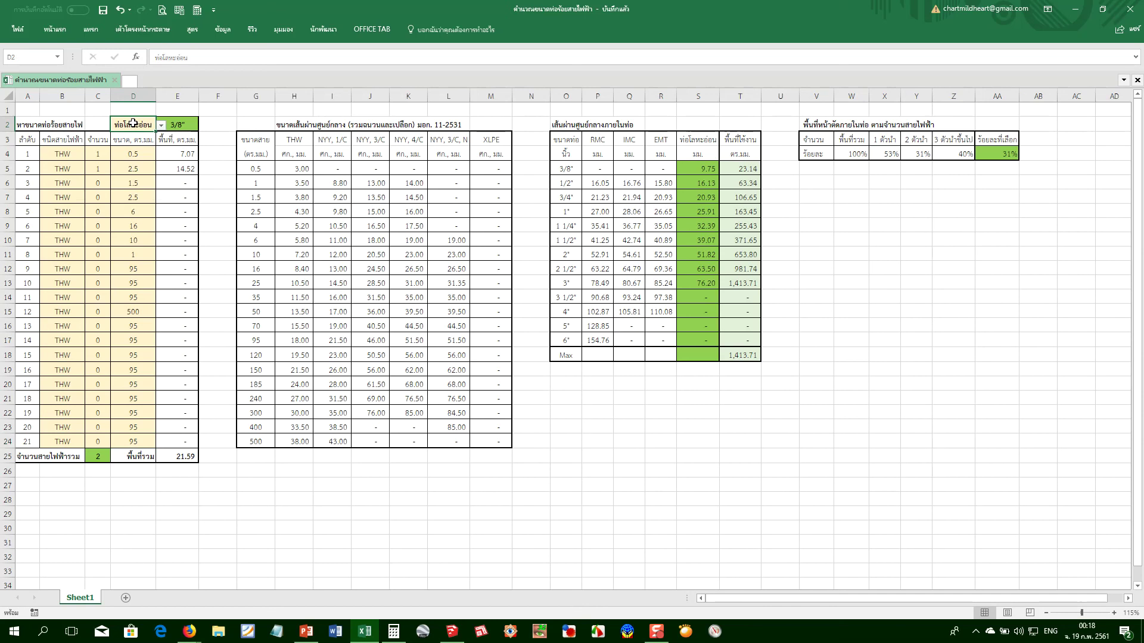
shift+click(183, 126)
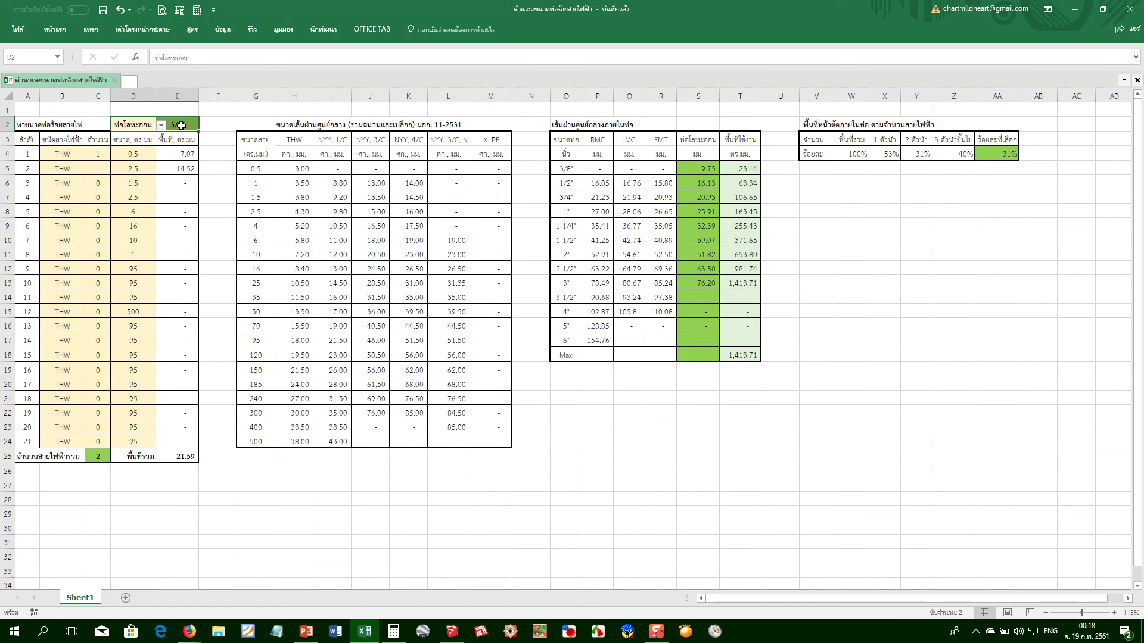
right_click(137, 124)
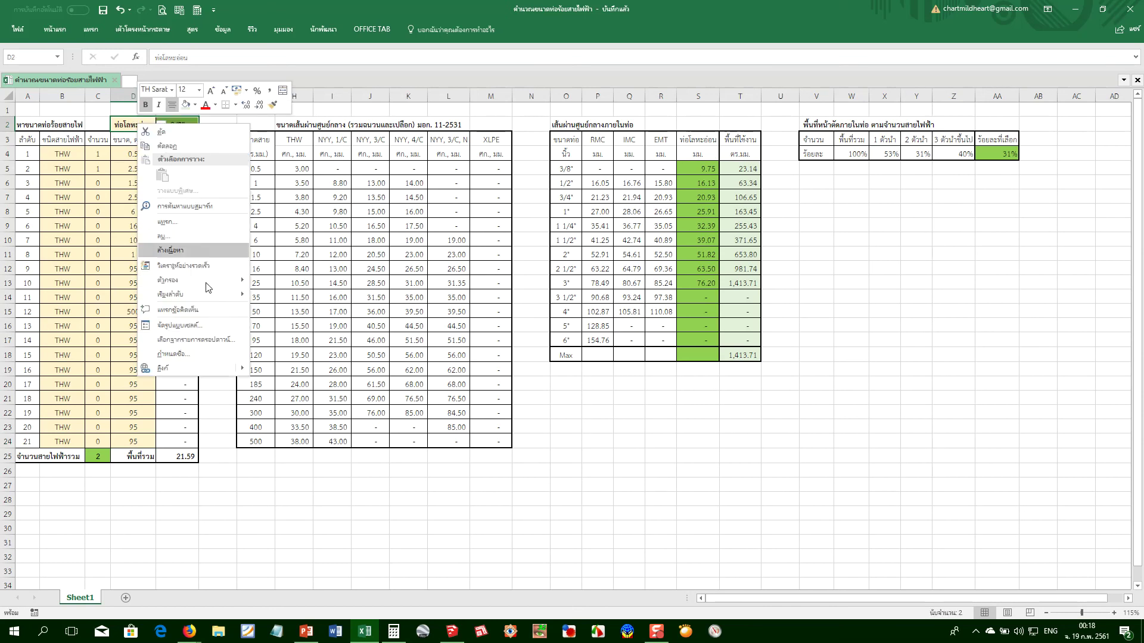
click(188, 326)
click(100, 284)
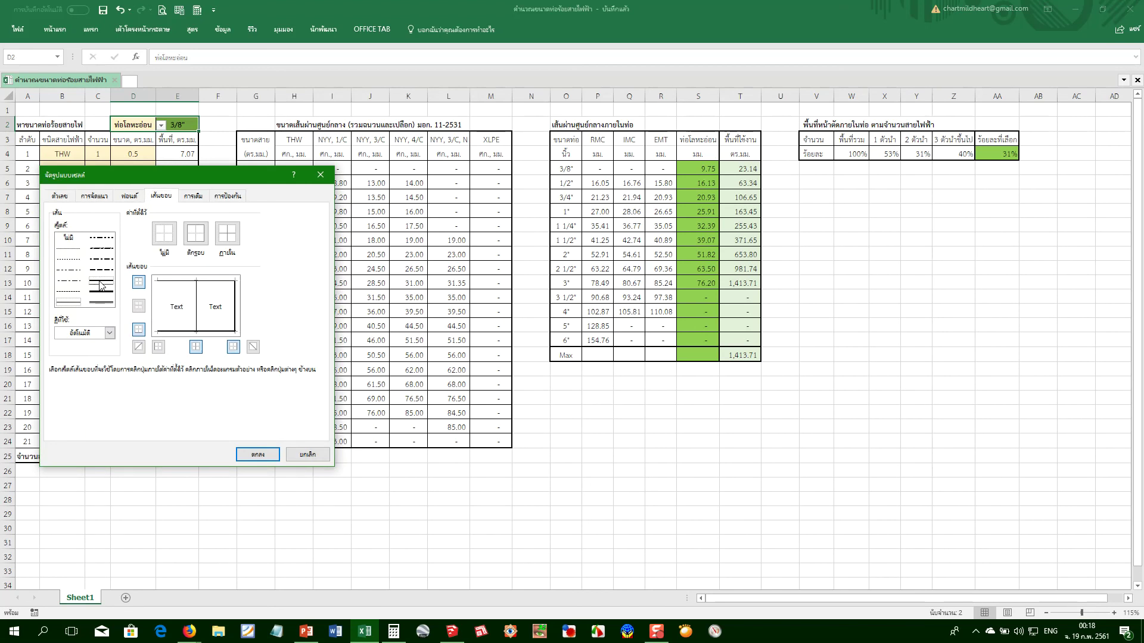
click(159, 305)
click(166, 283)
click(258, 454)
click(179, 500)
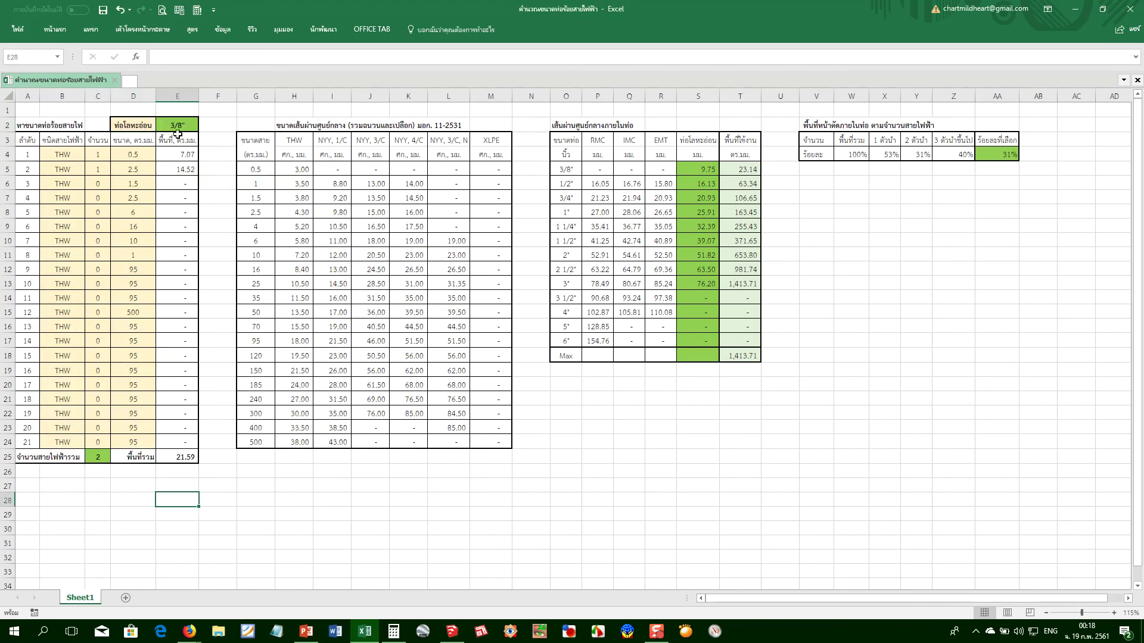
Fix the spelling of the A2 heading by adding the missing ฟ
click(136, 125)
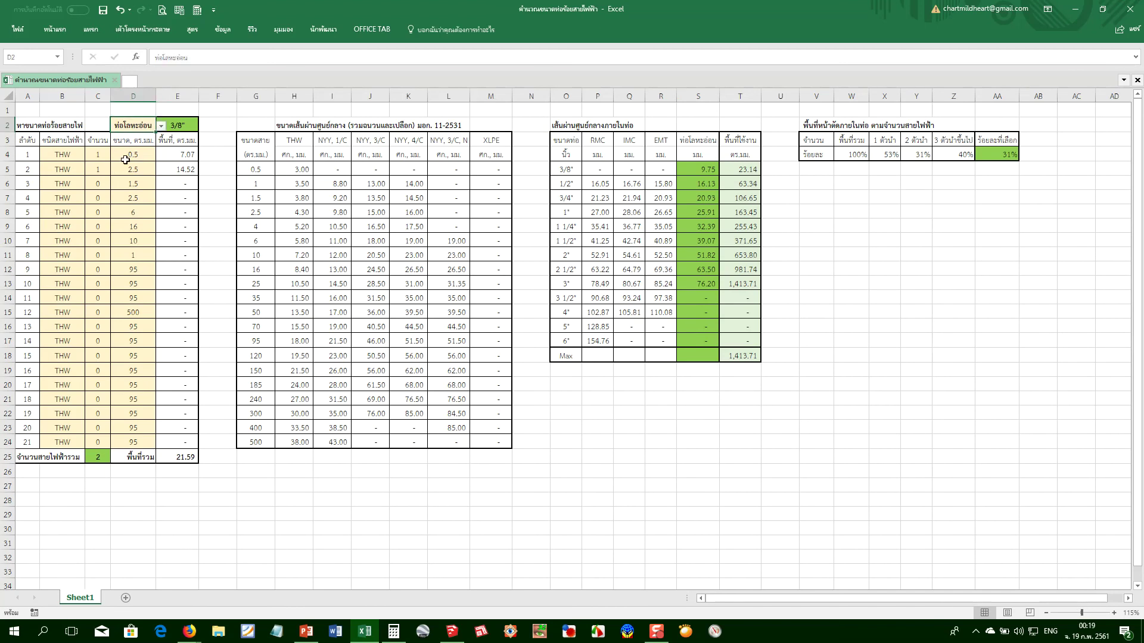
double_click(30, 124)
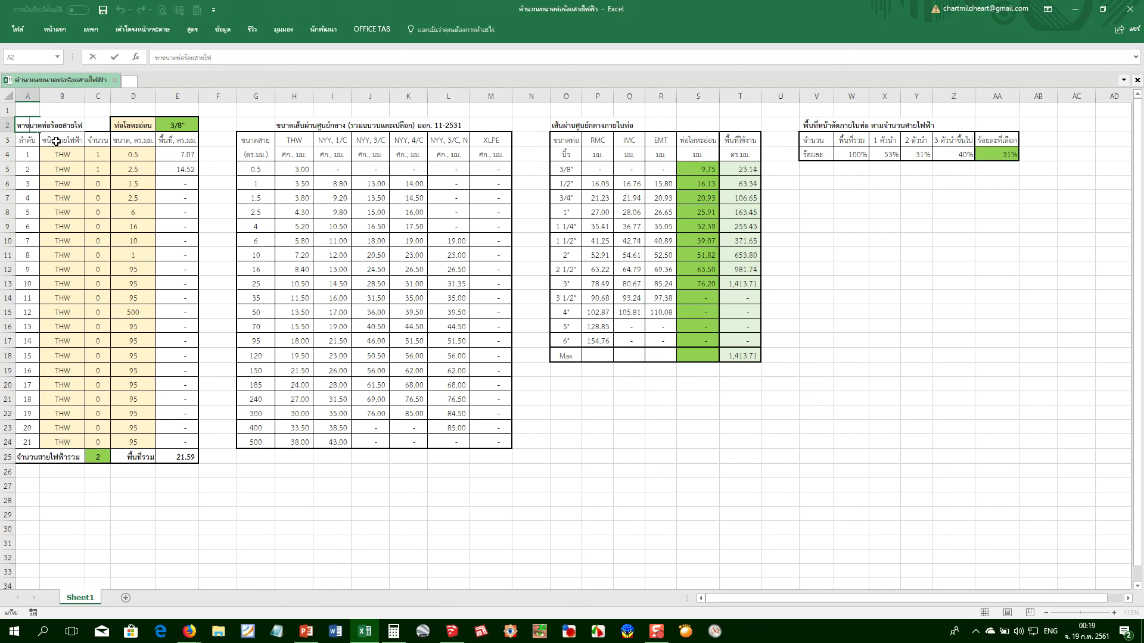
text(ฟ้า)
key(Return)
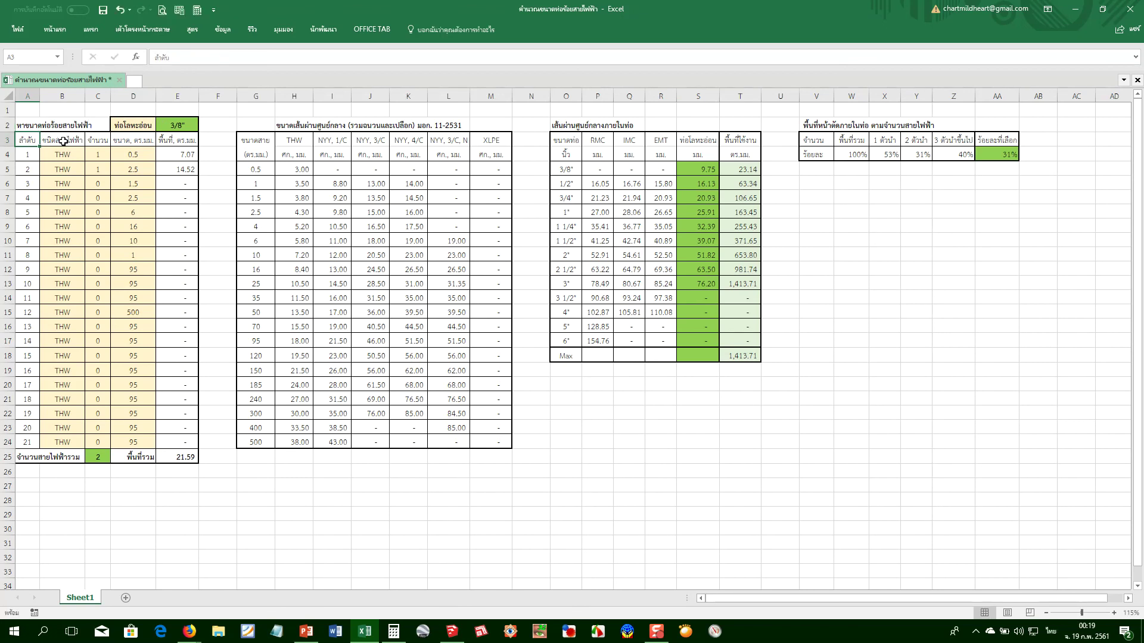
click(134, 215)
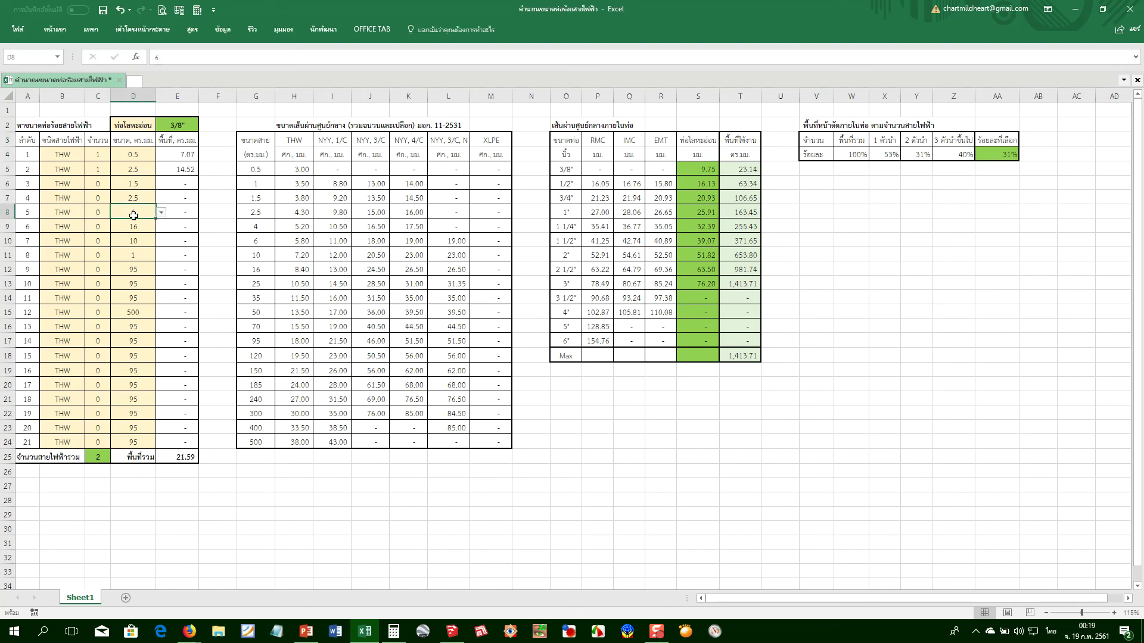
Set the conduit type in D2 to IMC and check the resulting size formula in E2
click(132, 125)
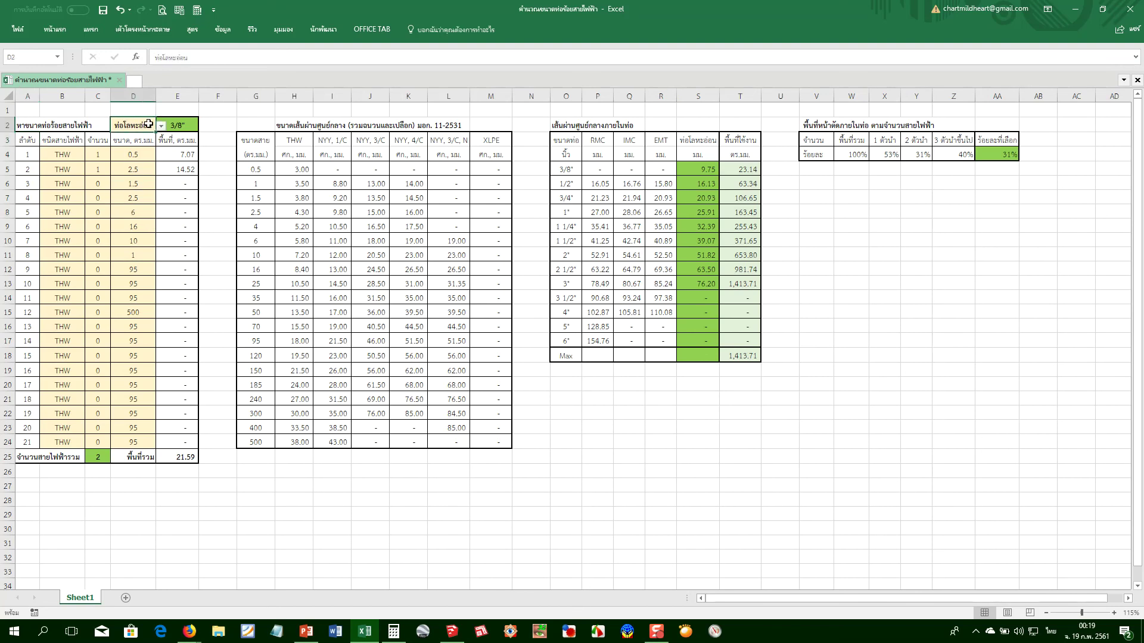
click(161, 126)
click(126, 146)
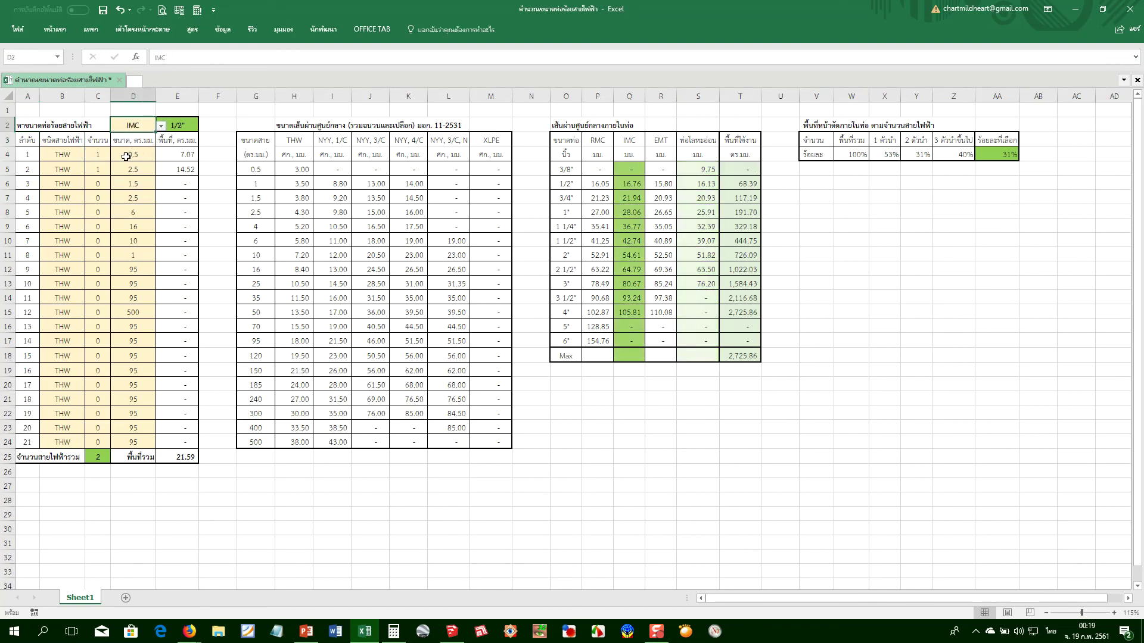
click(174, 123)
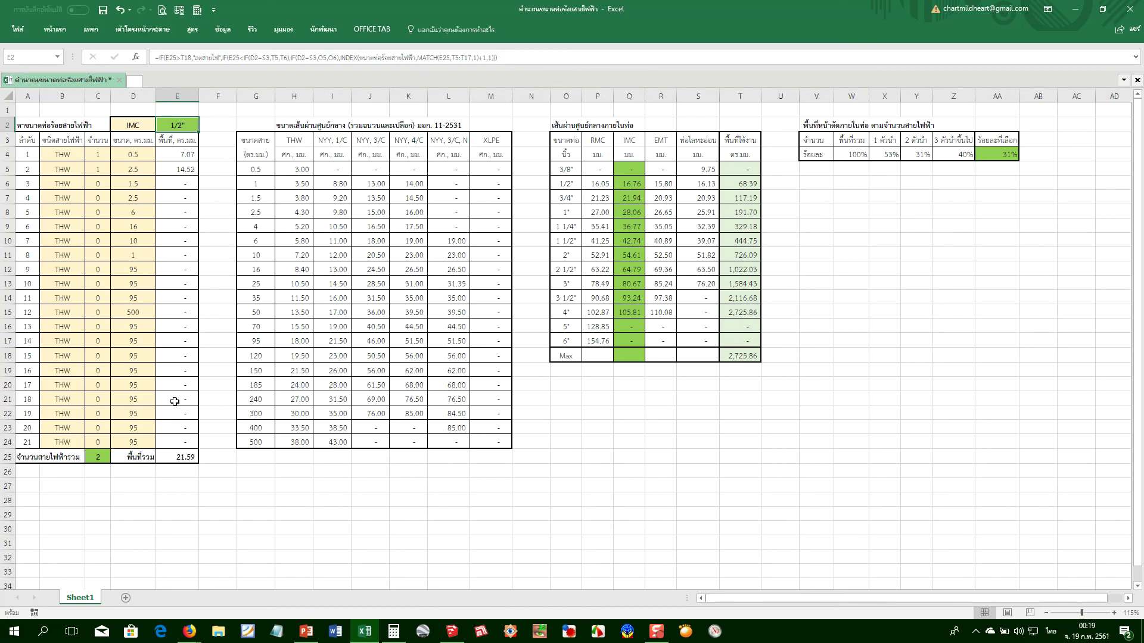
Make the first cable's type in B4 NYY, 1/C
click(62, 154)
click(90, 155)
click(70, 177)
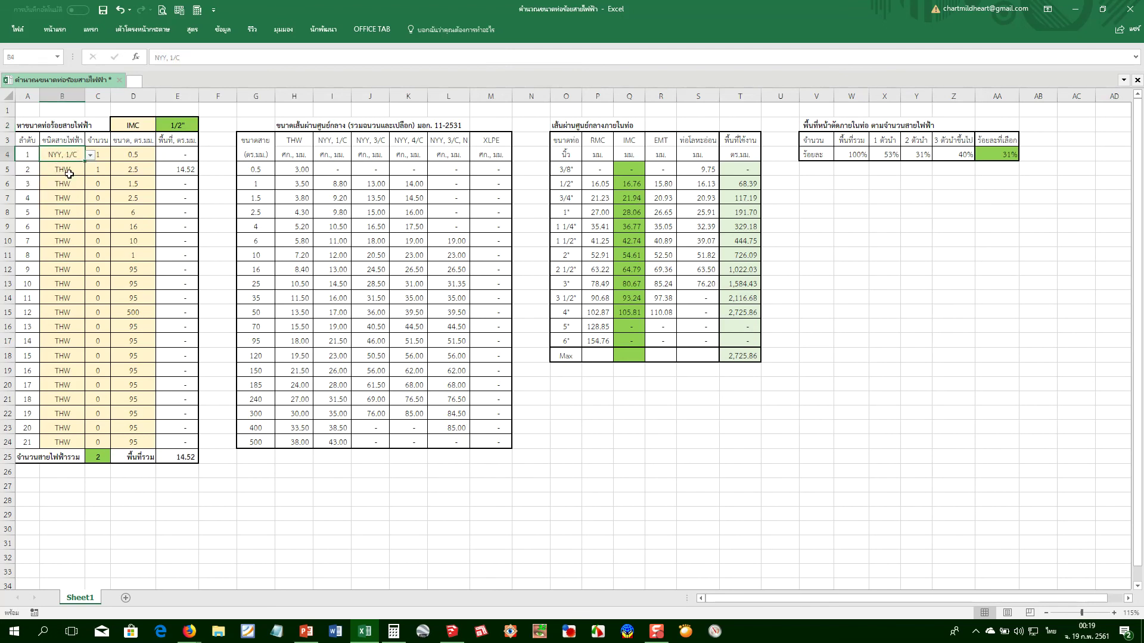
Set the first cable's size in D4 to 1 sq.mm
click(186, 238)
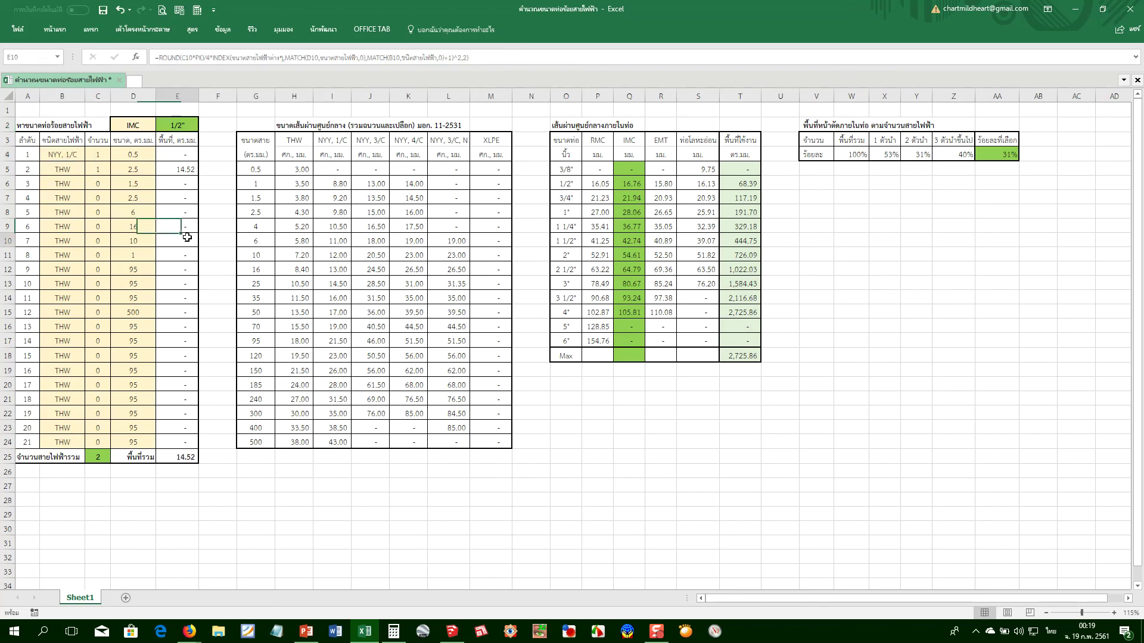
click(144, 154)
click(161, 155)
click(131, 176)
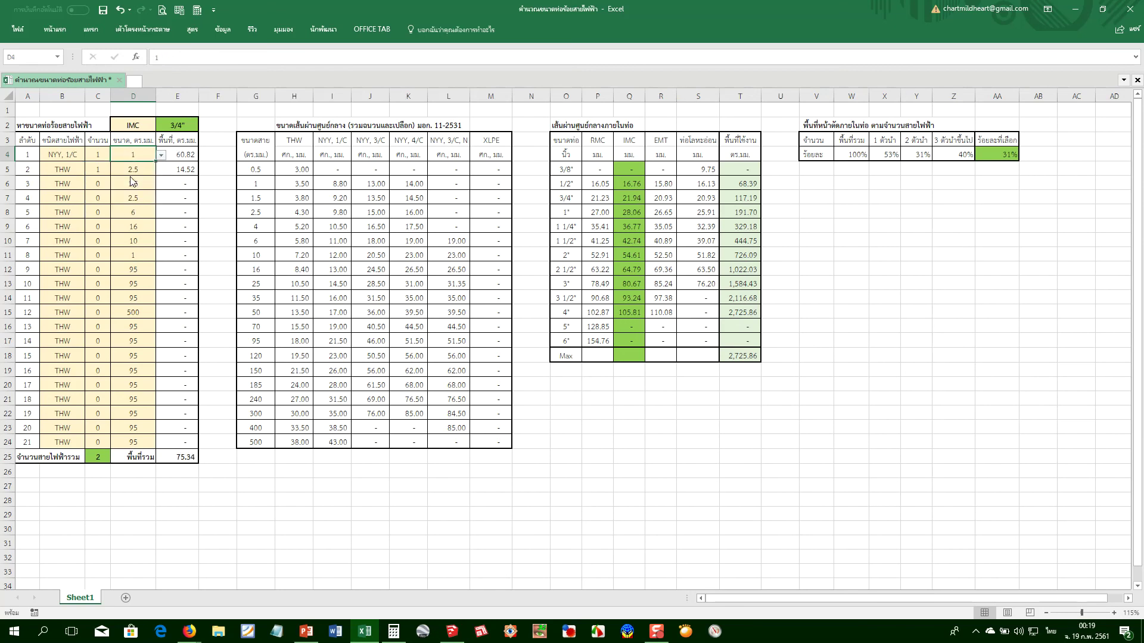
click(173, 225)
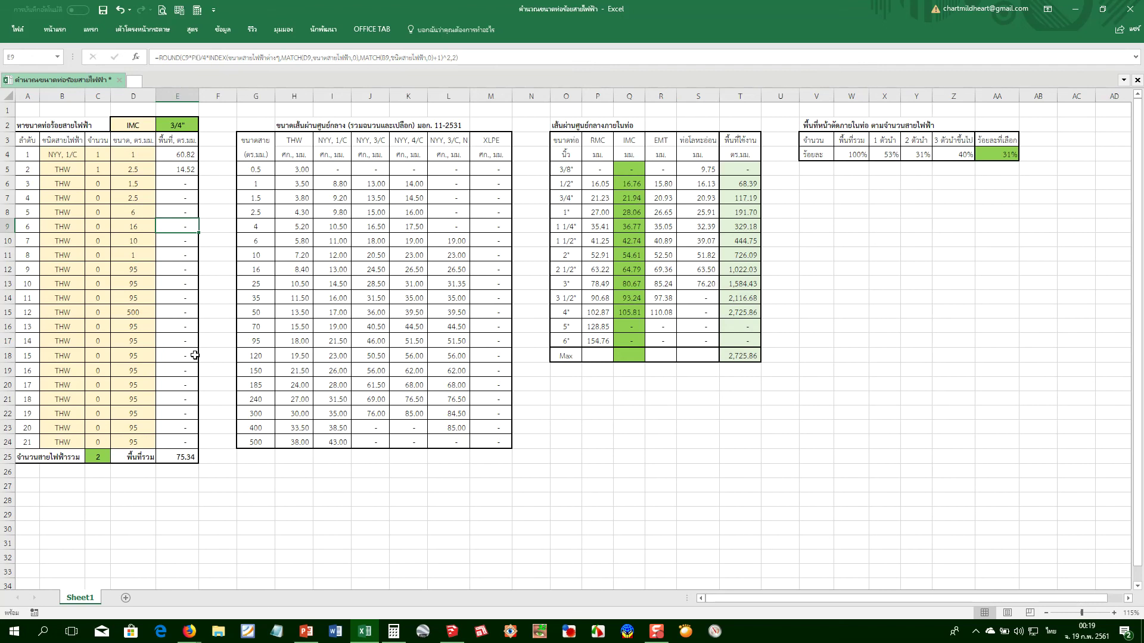
Check the usable-area formula in T6, the unit heading in T4 and the THW diameter in H8
click(745, 183)
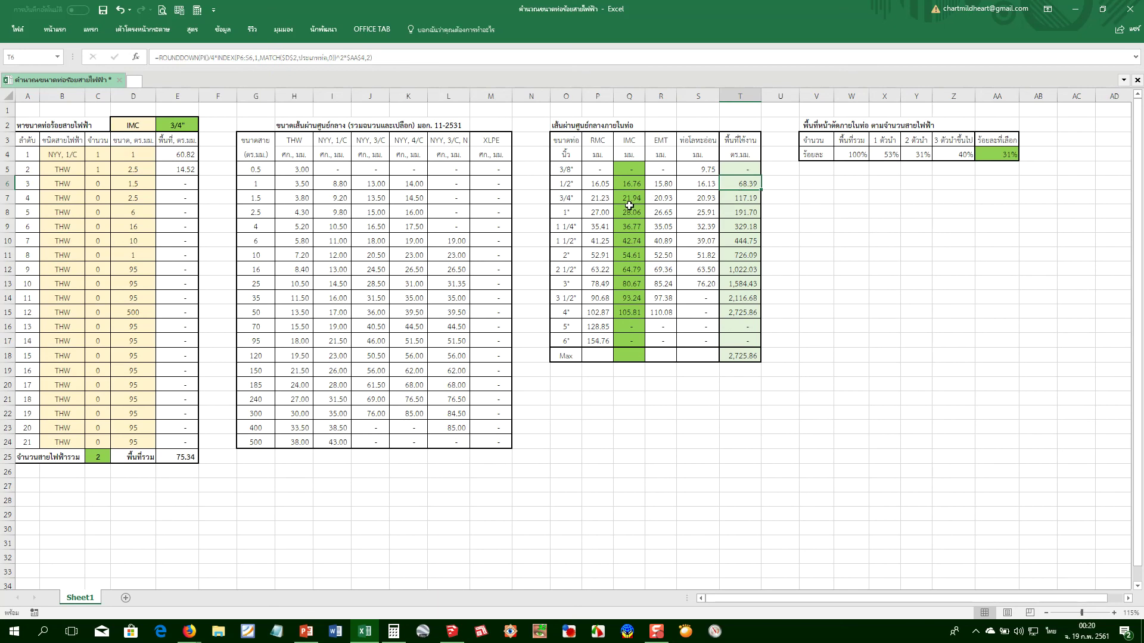
click(744, 156)
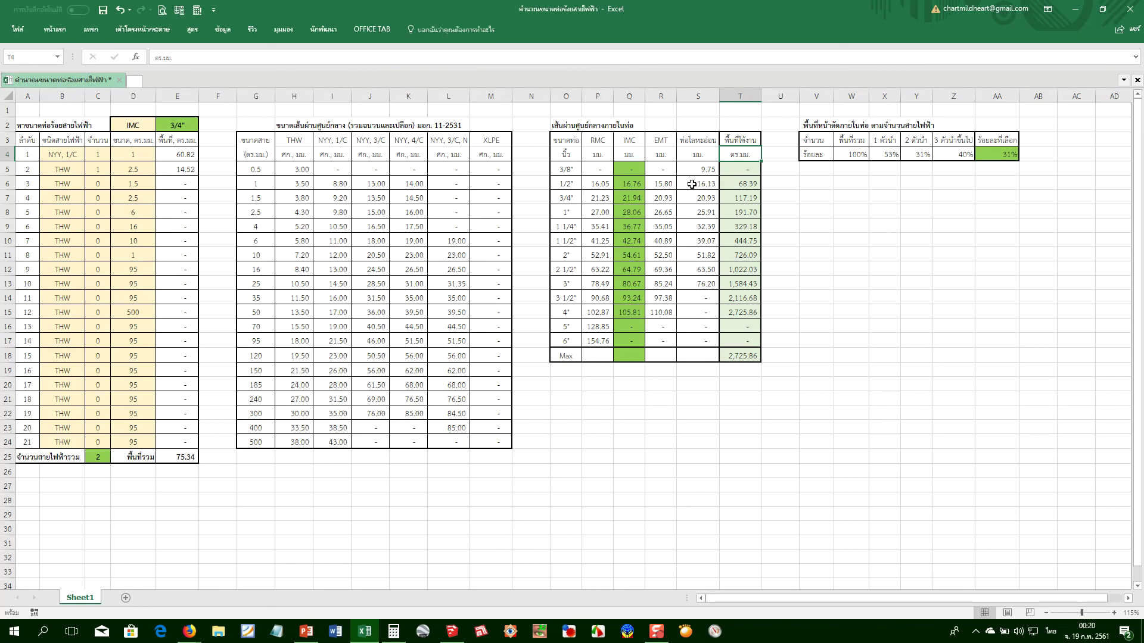
click(302, 215)
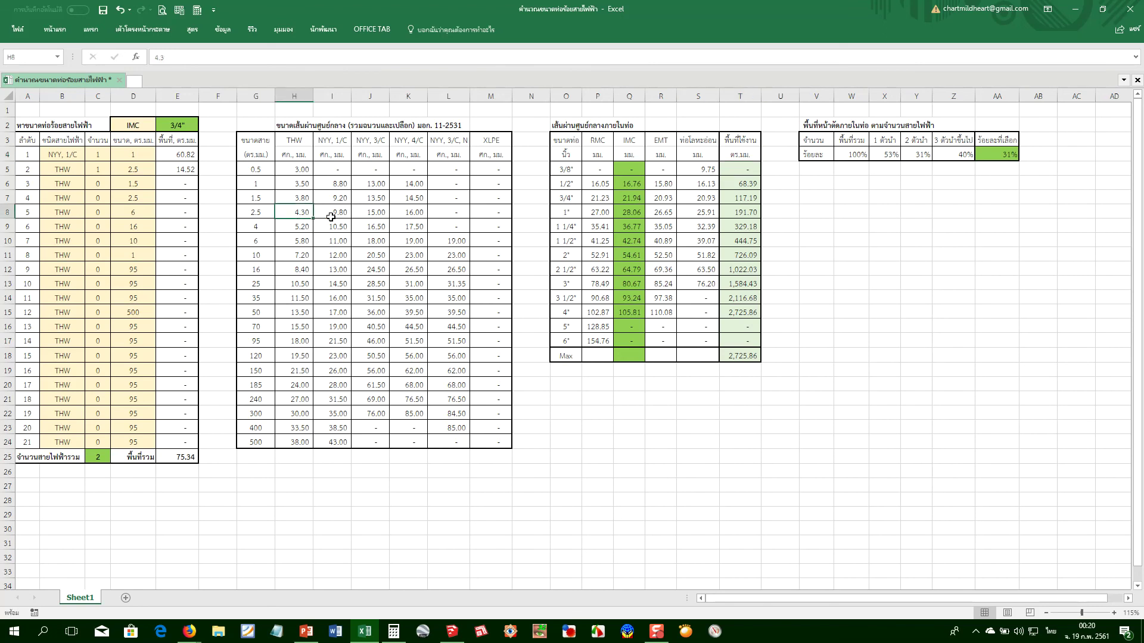
Change the conduit type in D2 to EMT and tile Excel beside the slide deck
click(134, 124)
click(161, 126)
click(132, 156)
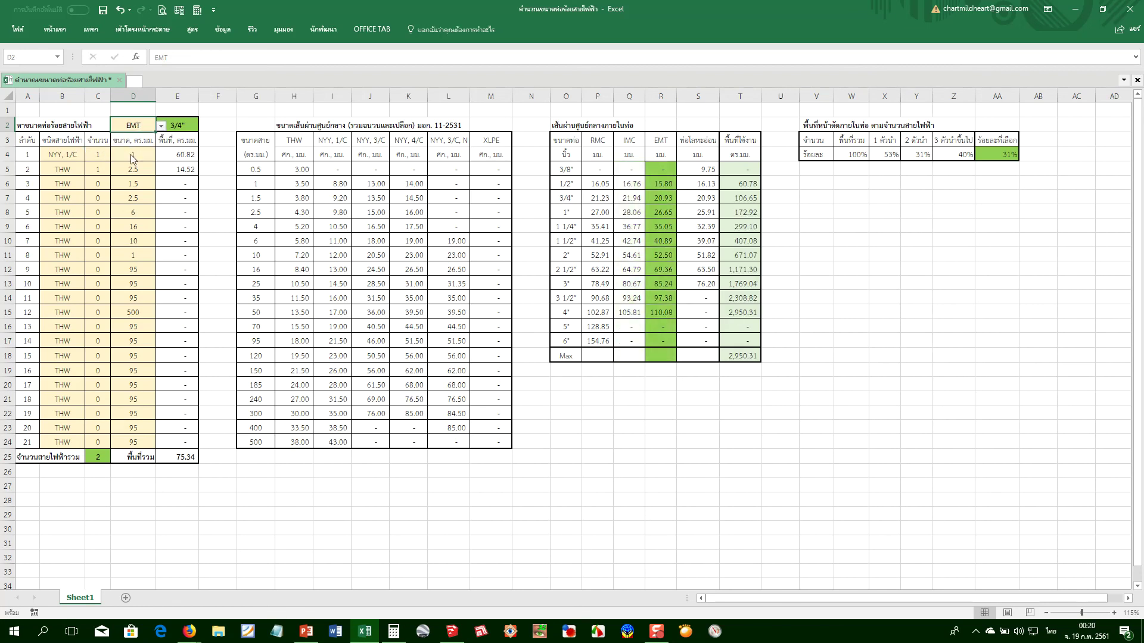
click(332, 227)
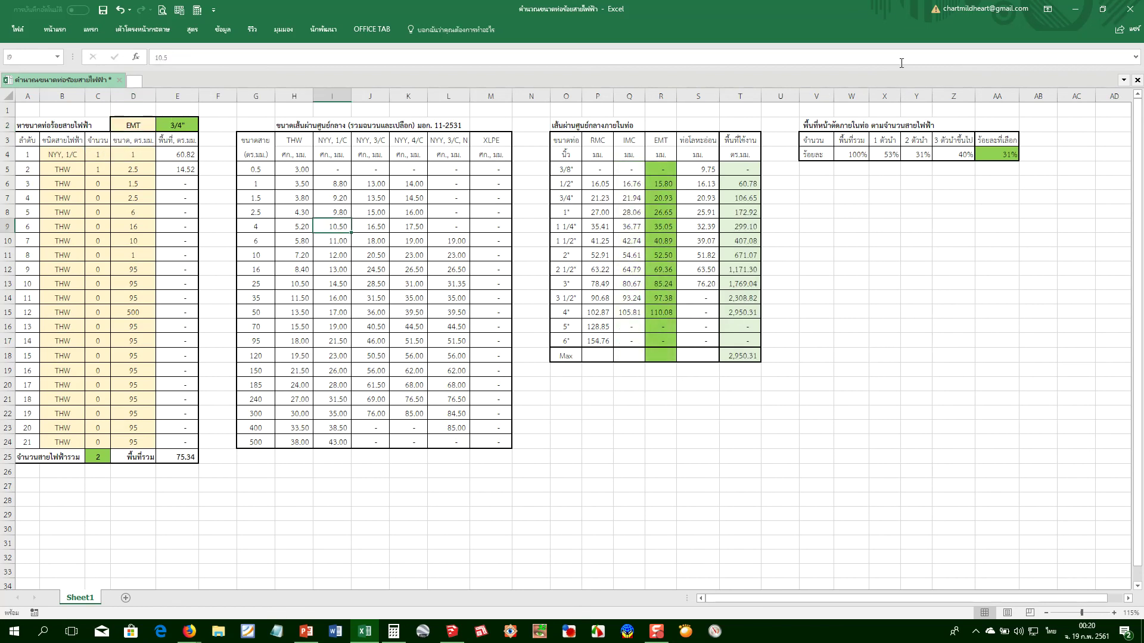
key(super+Left)
click(792, 505)
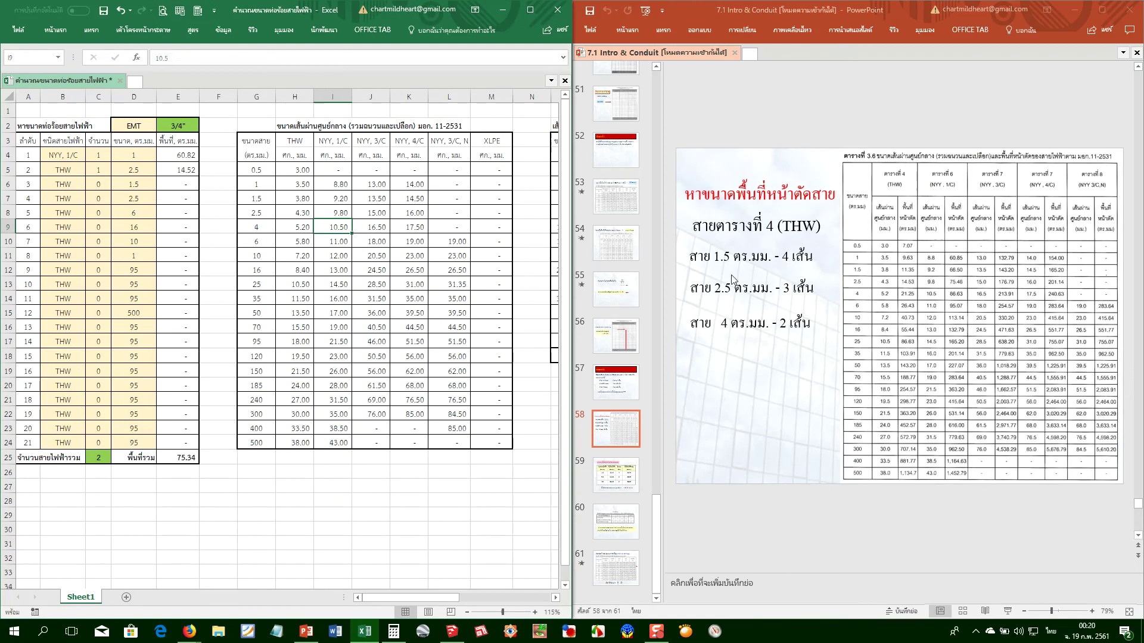
Scroll the PowerPoint thumbnails from slide 58 back to slide 14, listing the four raceway types
scroll(784, 513, up, 2)
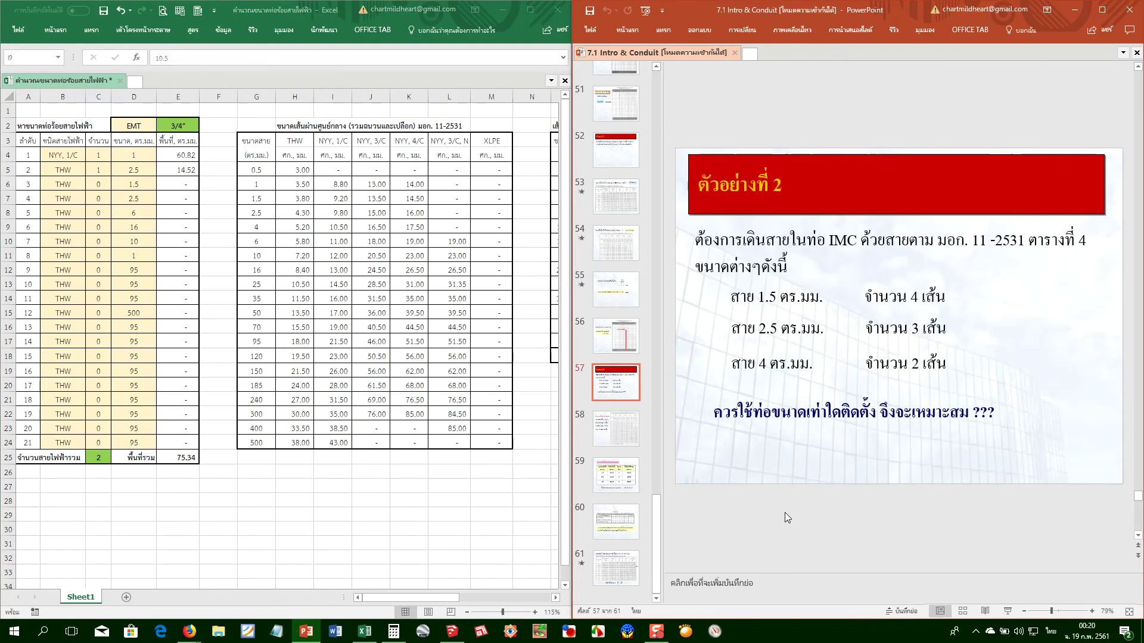
scroll(784, 506, up, 2)
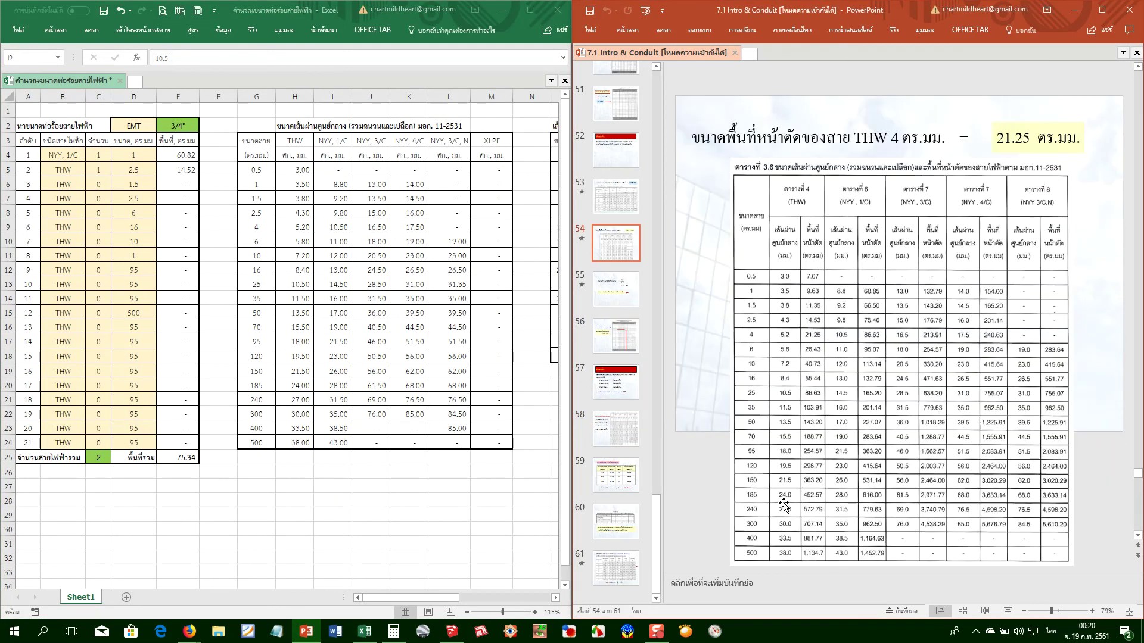
scroll(784, 503, up, 1)
scroll(784, 502, up, 3)
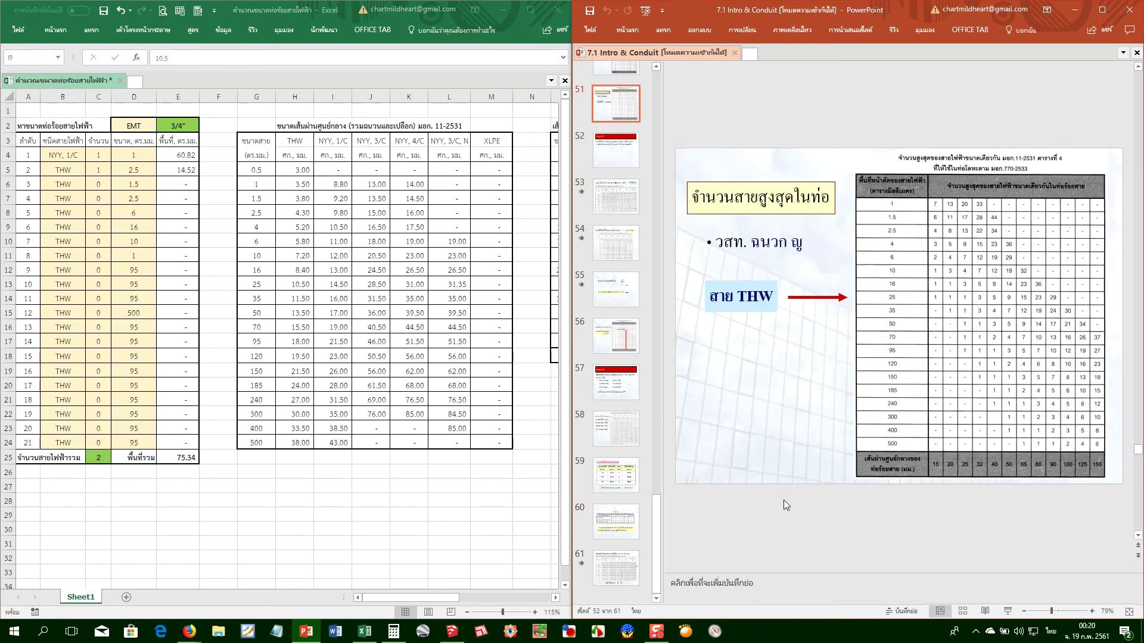
scroll(782, 503, up, 3)
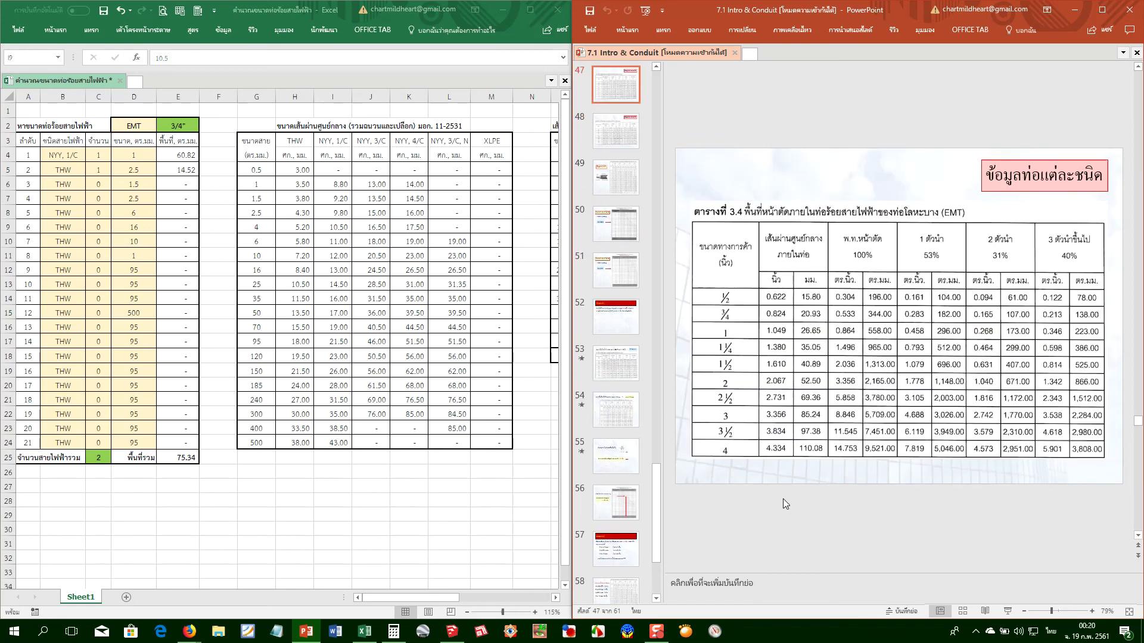
scroll(782, 498, up, 1)
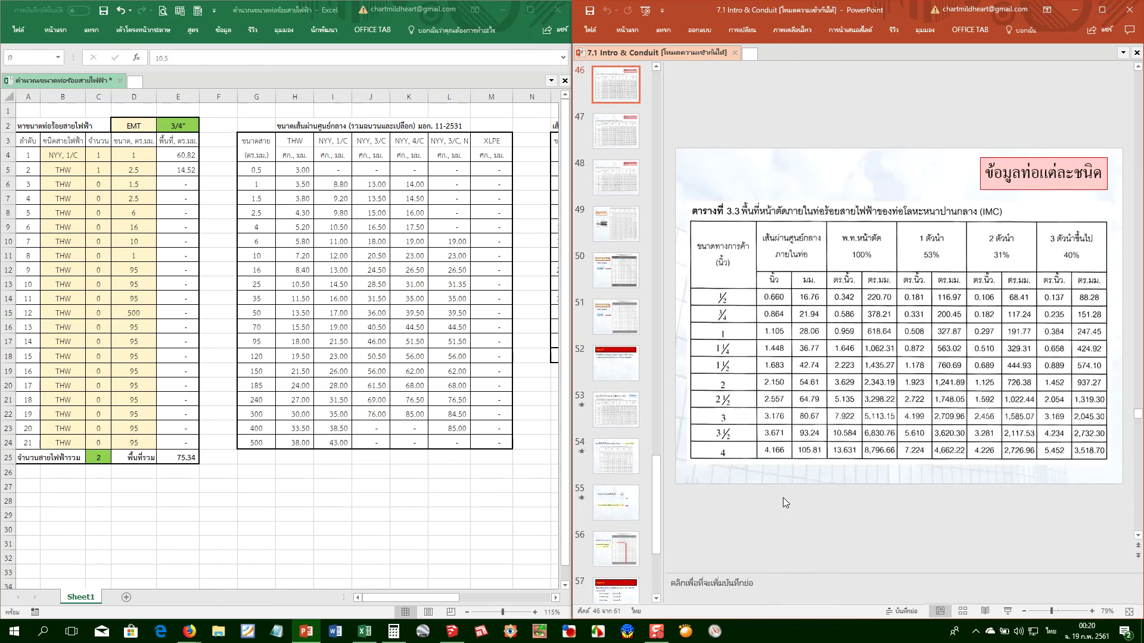
scroll(781, 494, up, 2)
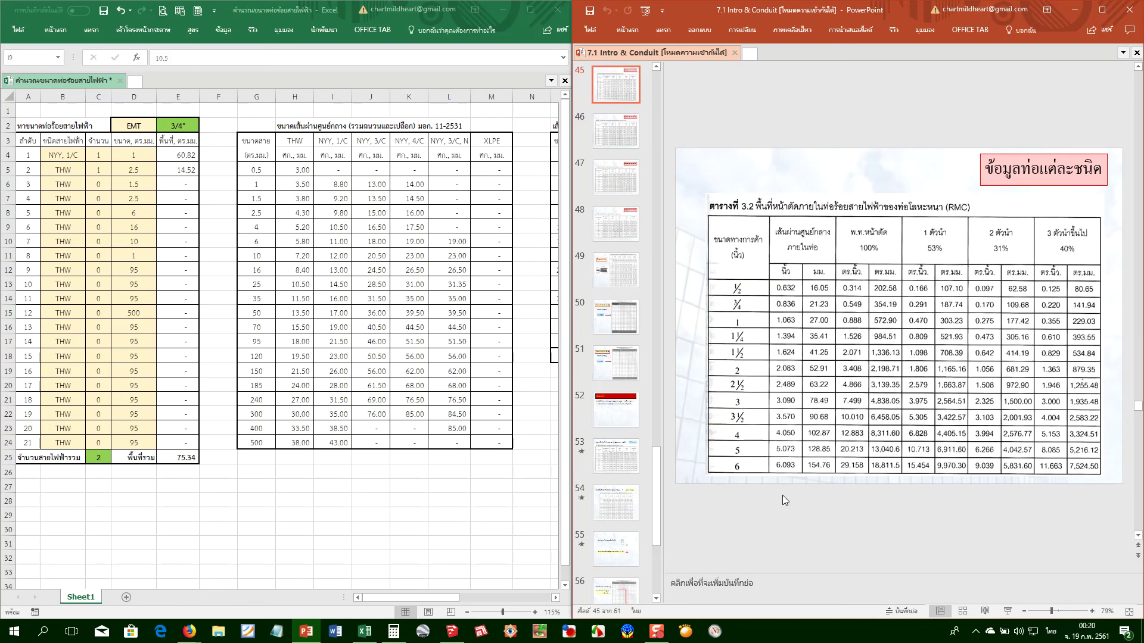
scroll(782, 493, up, 5)
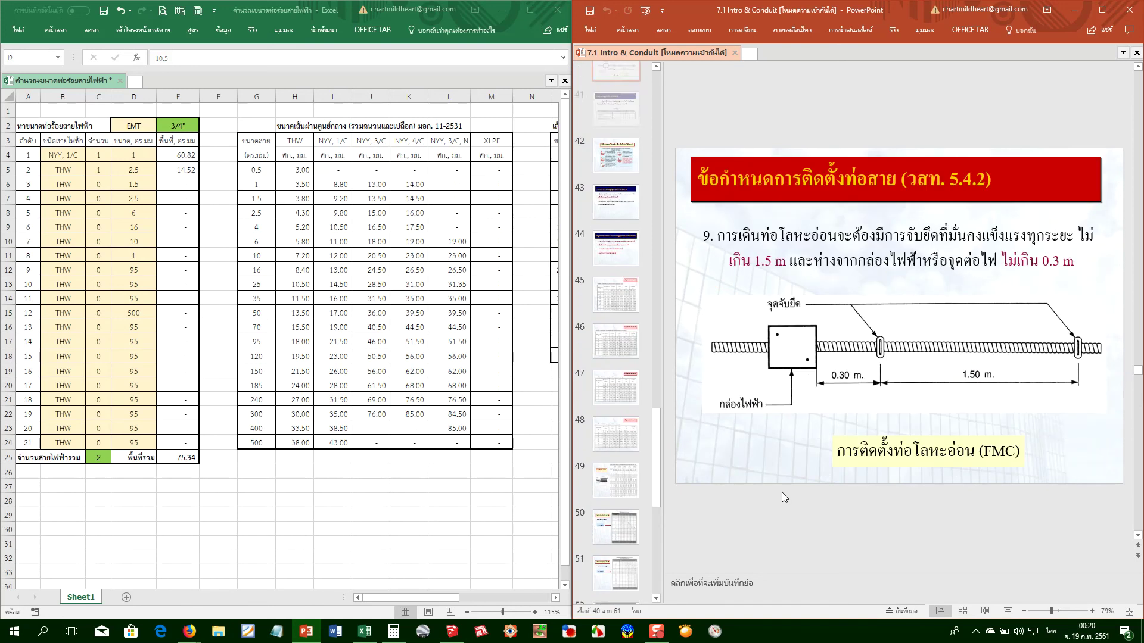
scroll(781, 492, up, 9)
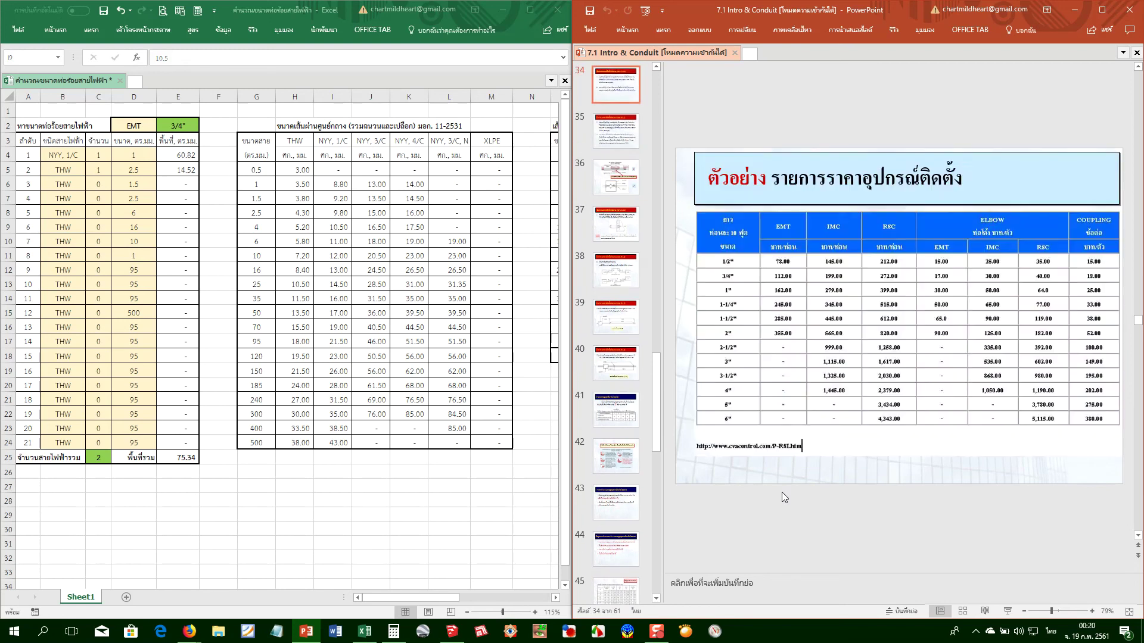
scroll(782, 486, up, 11)
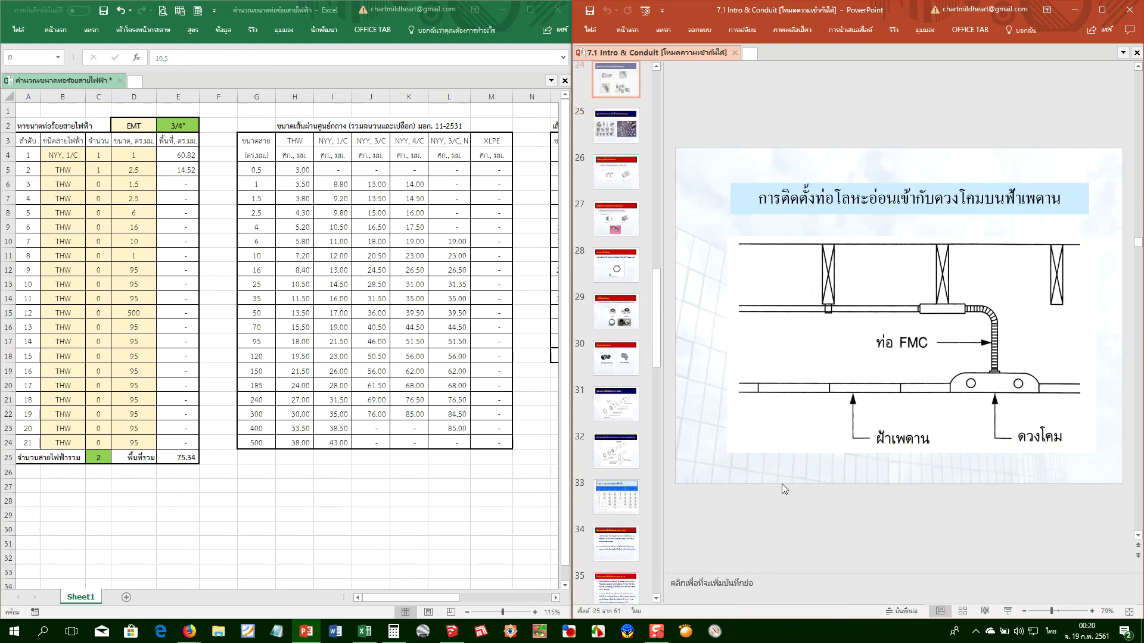
scroll(781, 484, up, 5)
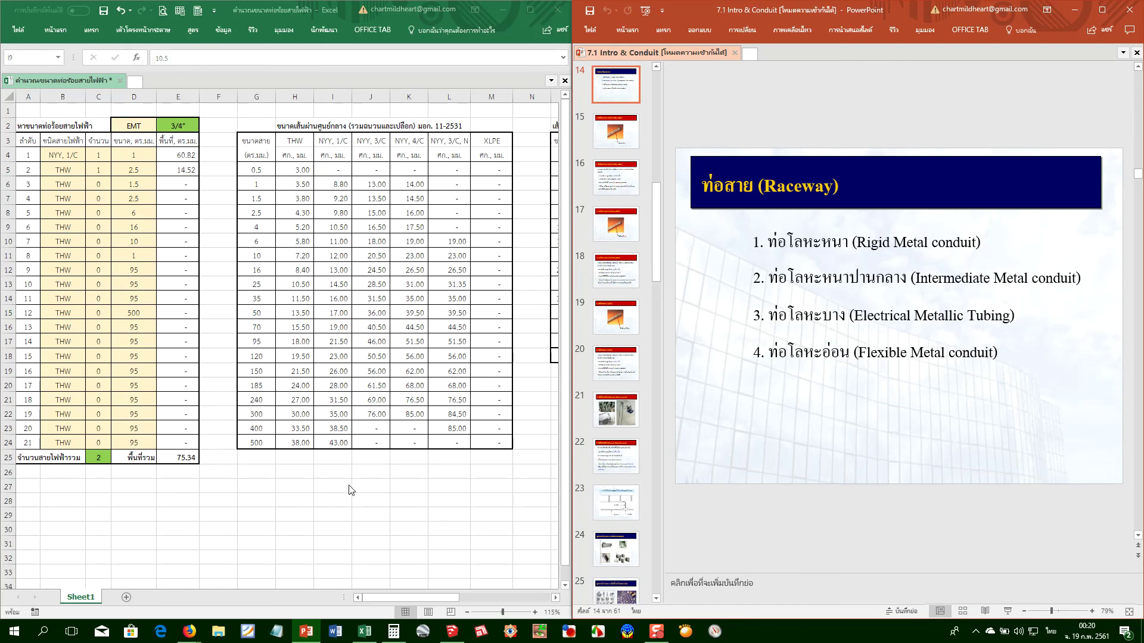
click(260, 473)
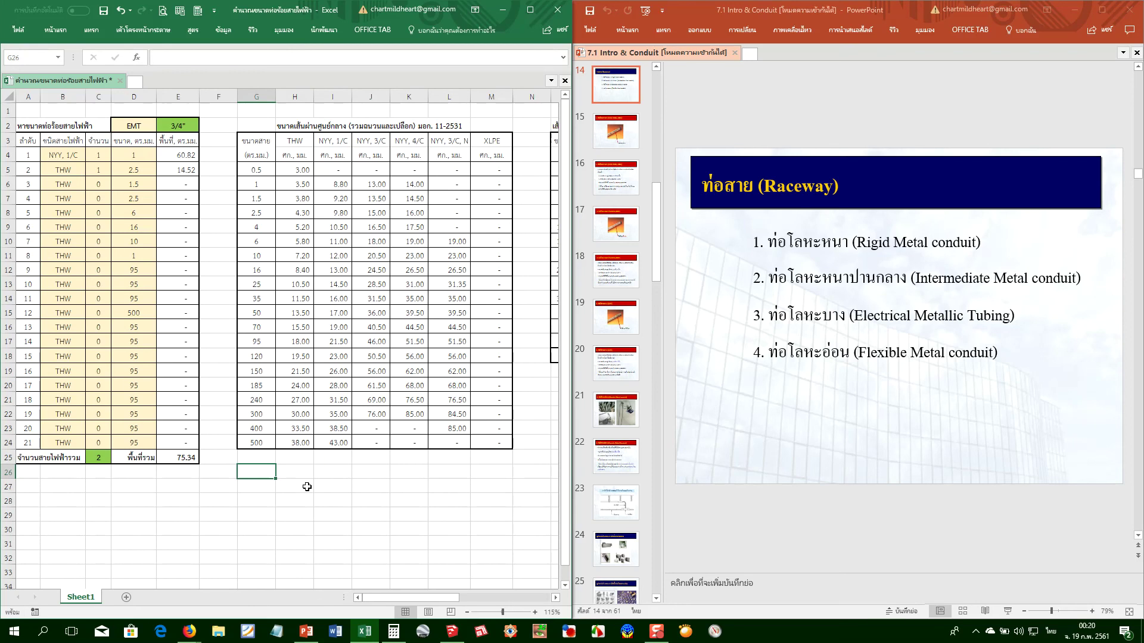
Enter the conduit codes RMC, IMC, EMT and FMC in cells O20:O23
key(Right)
key(Right)
key(Right)
key(Right)
key(Right)
key(Right)
key(Right)
key(Right)
key(Right)
key(Right)
key(Right)
key(Right)
key(Right)
key(Right)
key(Right)
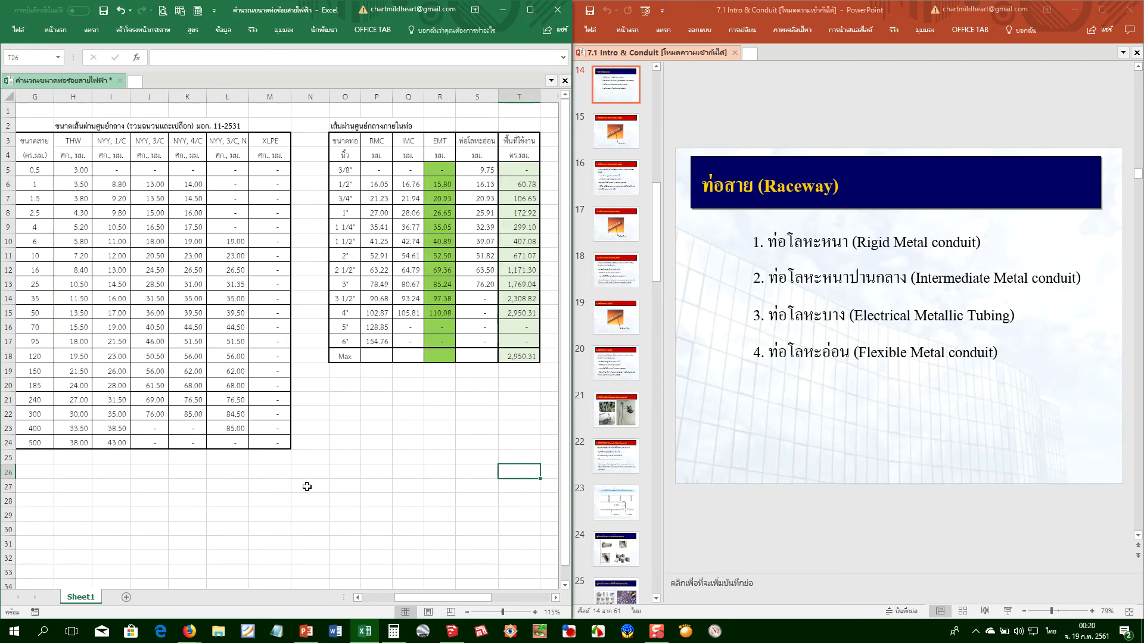
key(Up)
key(Up)
key(Up)
key(Up)
key(Up)
key(Up)
key(Up)
key(Up)
key(Left)
key(Left)
key(Left)
key(Left)
key(Left)
key(Left)
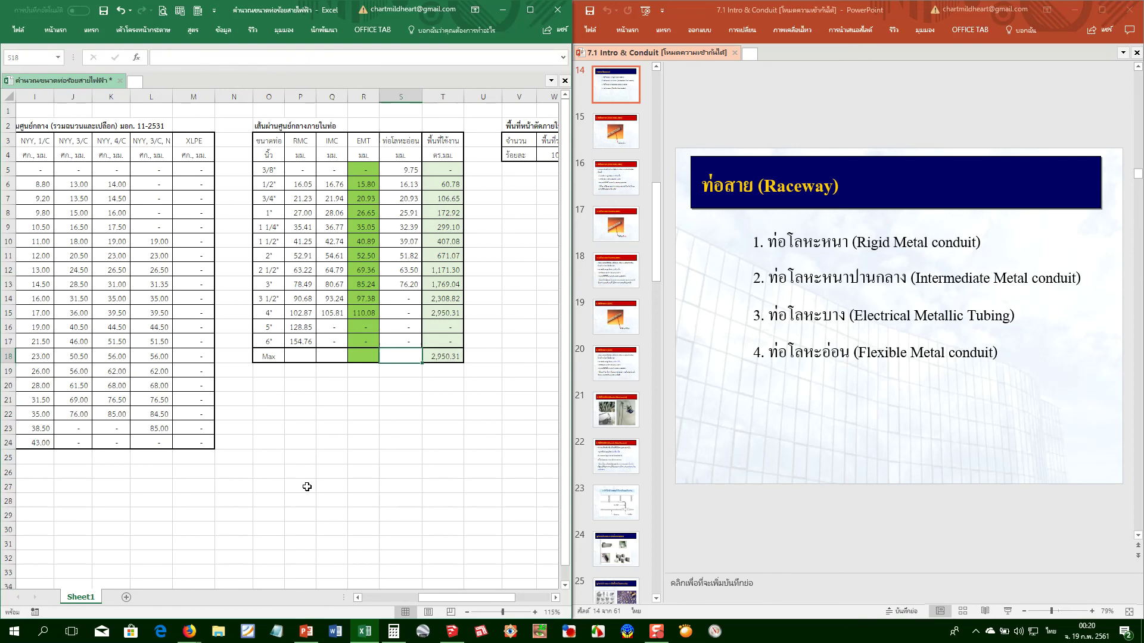
key(Left)
key(Down)
key(Down)
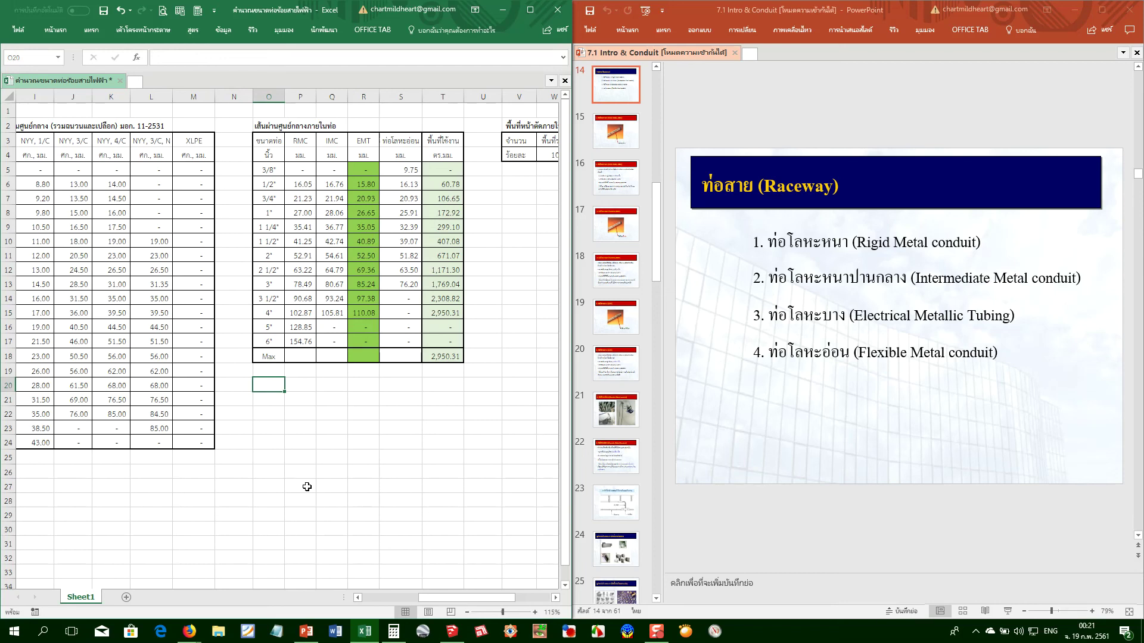
text(RMC)
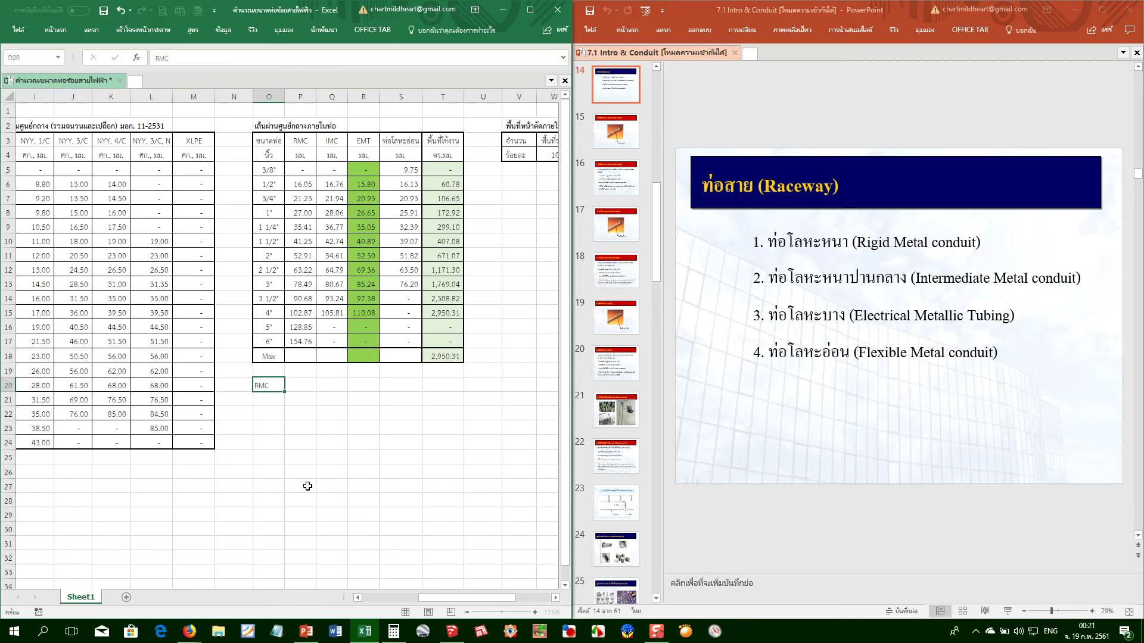
key(Tab)
key(Left)
key(Down)
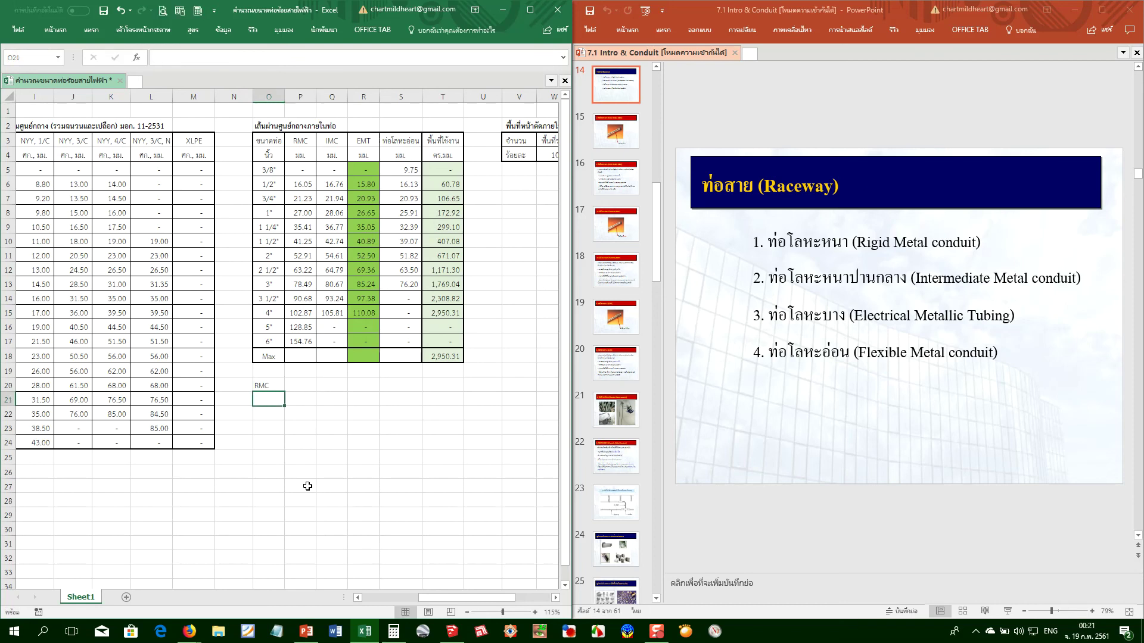
text(IMC)
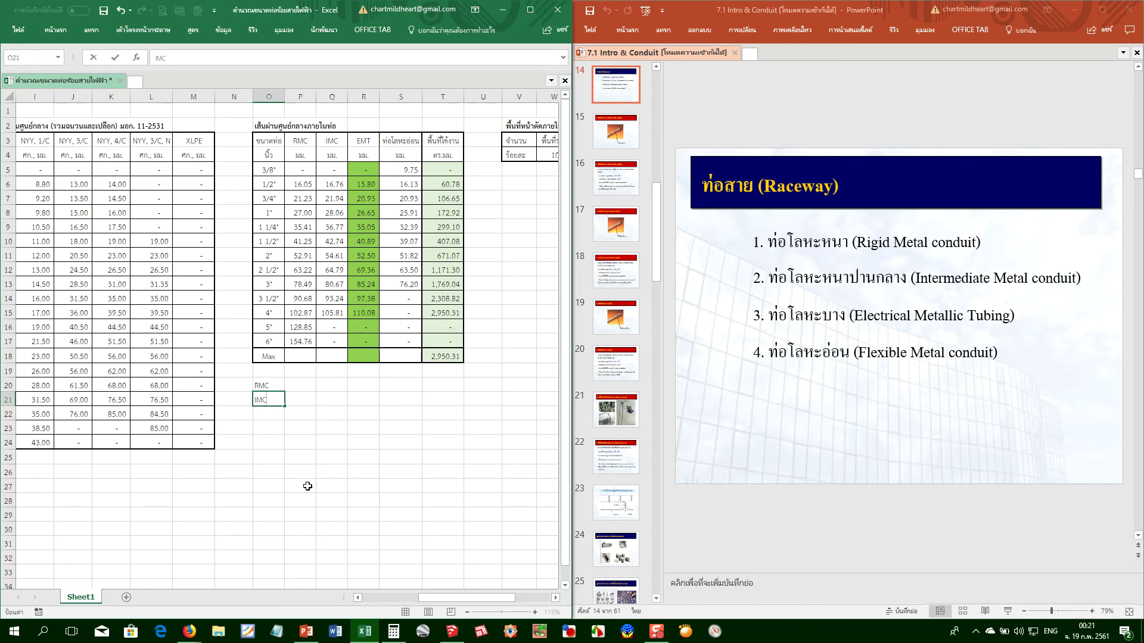
key(Return)
text(E)
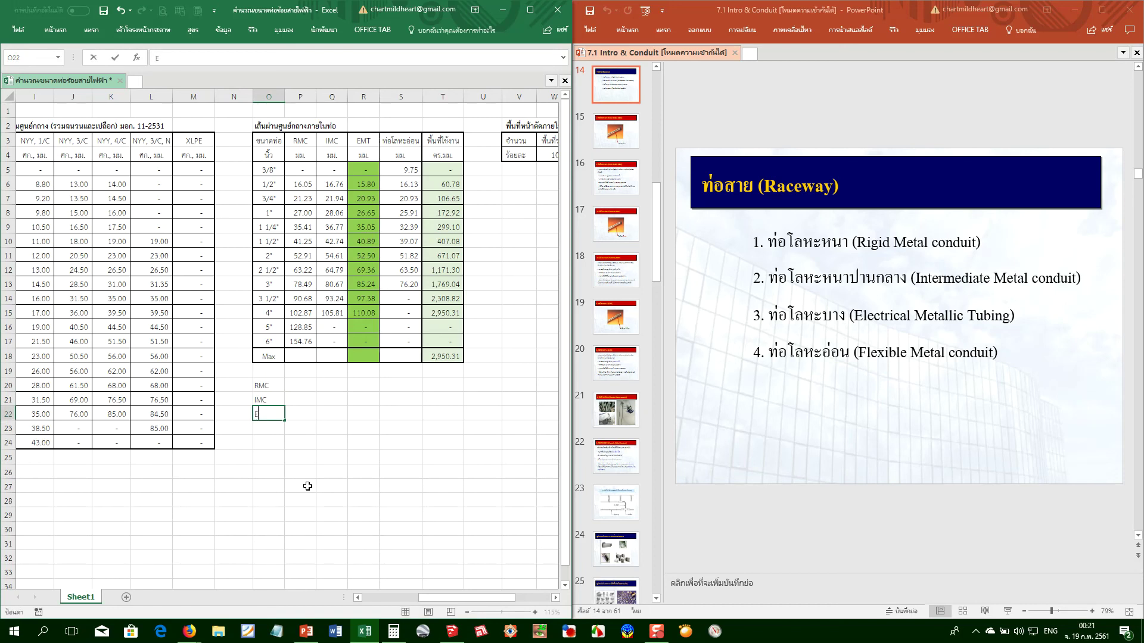
text(MT)
key(Return)
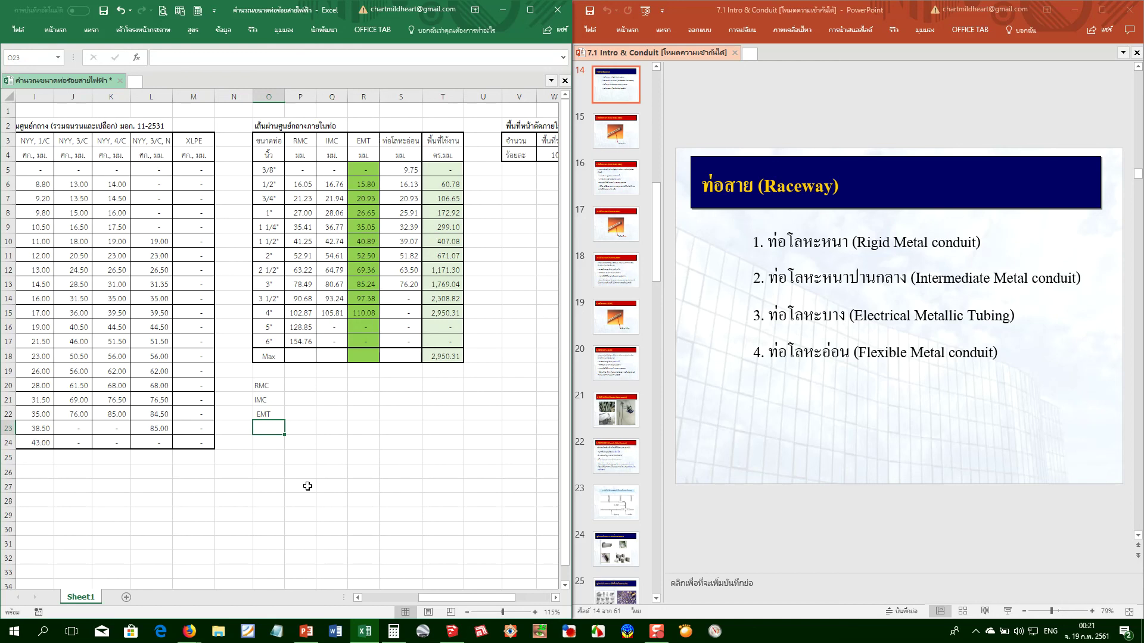
text(FMC)
key(Tab)
Select the four abbreviation cells and browse the number formats without changing them
key(Up)
key(Up)
key(Up)
key(Down)
key(Left)
key(Down)
key(Up)
key(Up)
key(shift+Down)
key(shift+Down)
key(shift+Down)
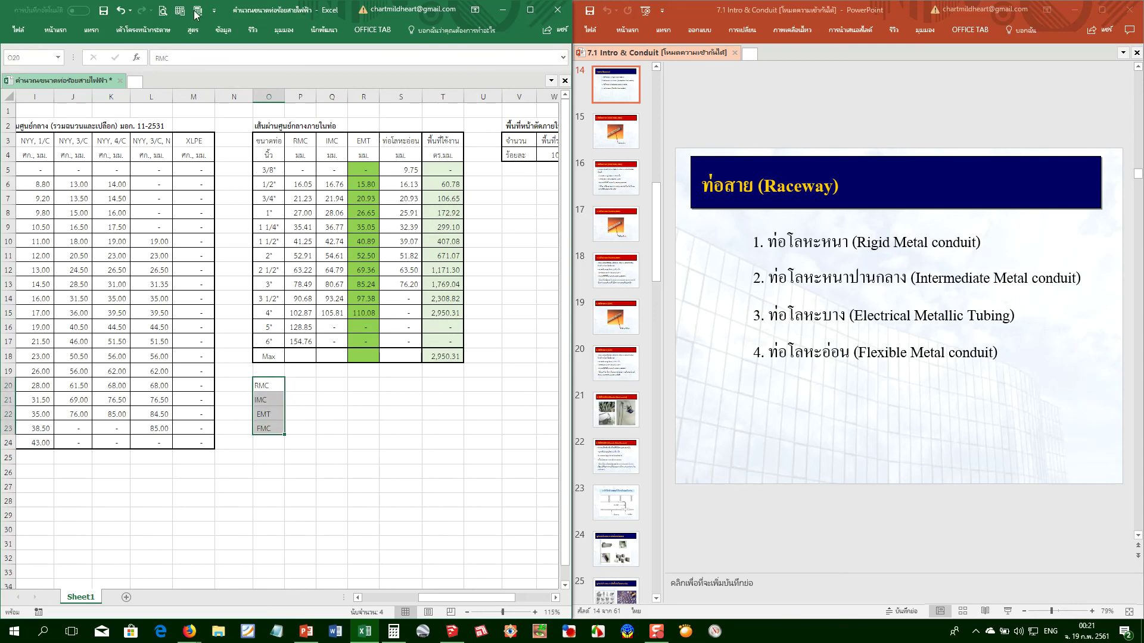
click(56, 30)
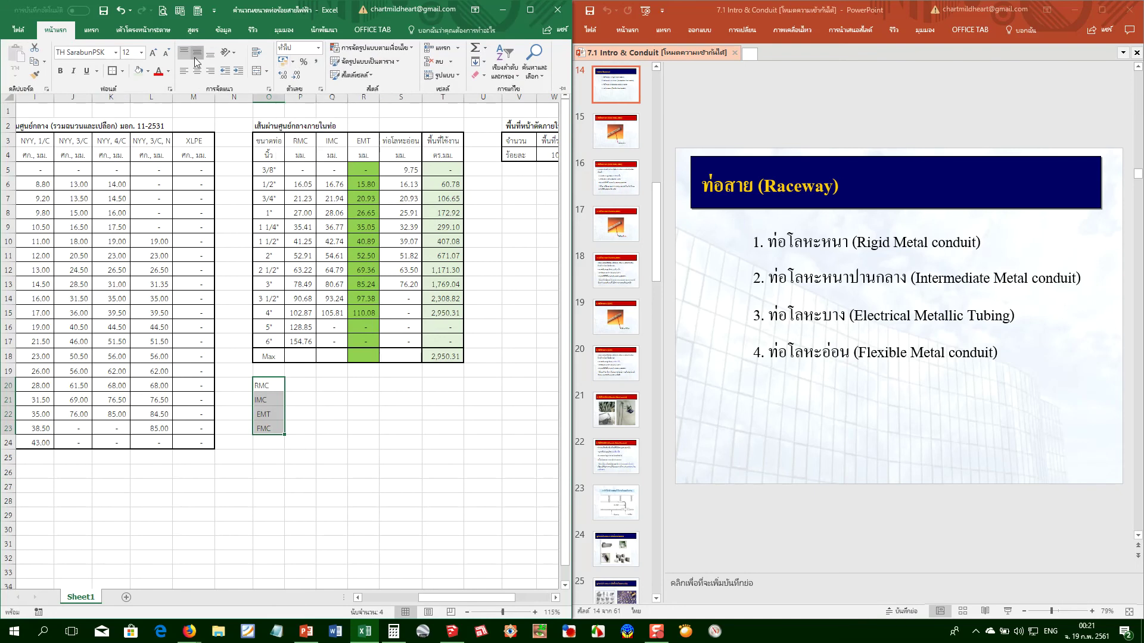
click(318, 48)
key(ctrl+F1)
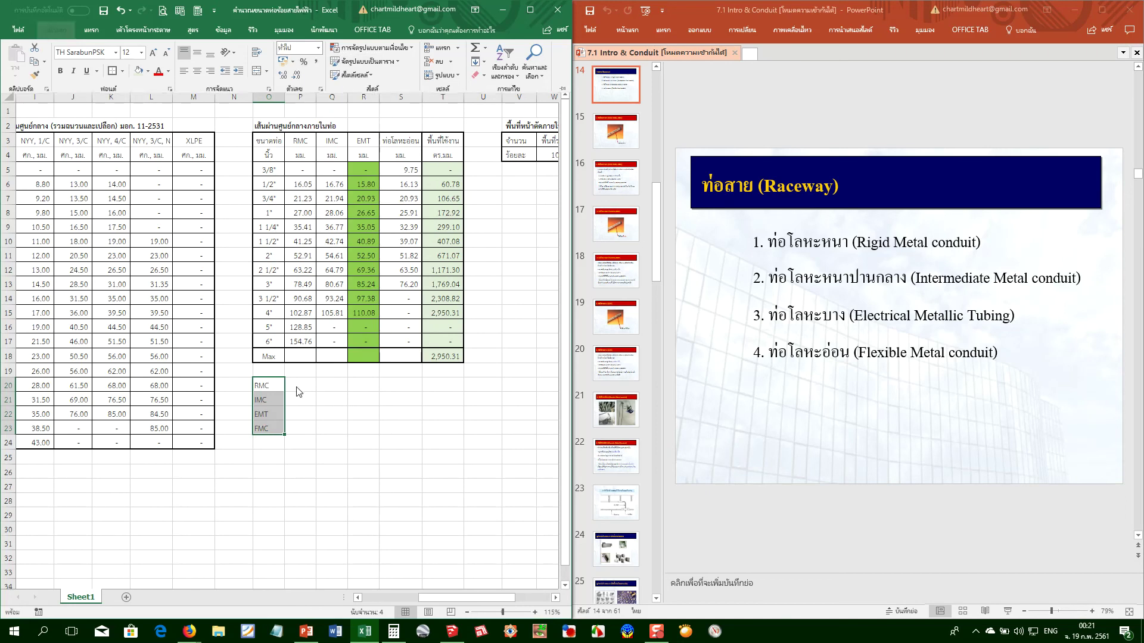
click(300, 385)
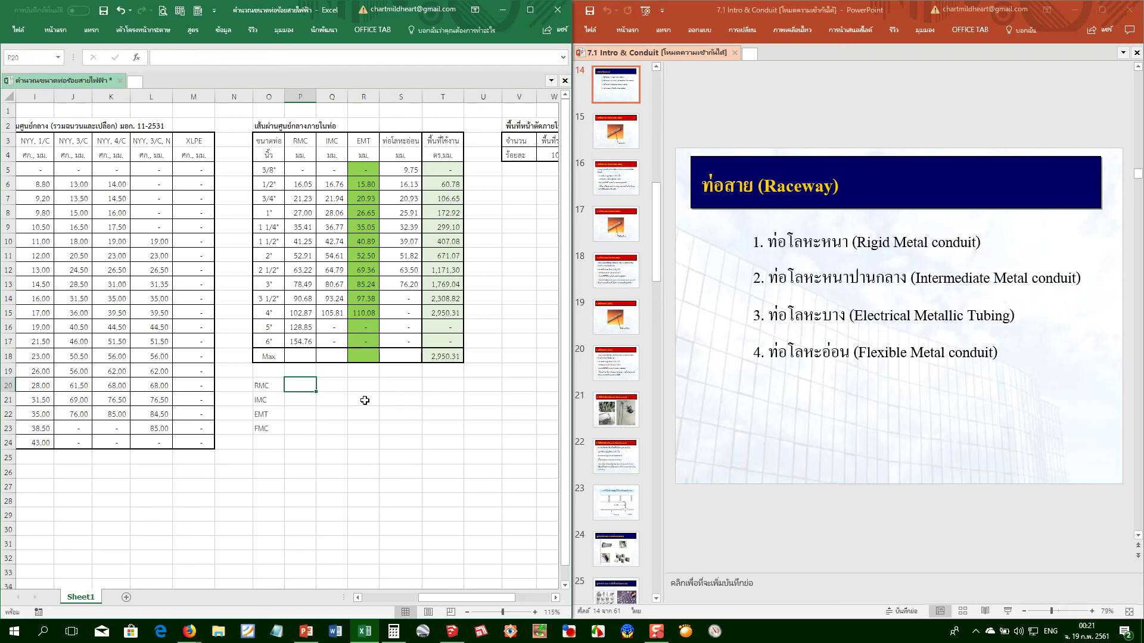
Enter Rigid Metal Conduit, Intermediate Metal Conduit, Electrical Metallic Tubing and Flexible Metal Conduit beside the codes
text(R)
text(igid)
text(id)
text( Met)
text(al Conduit)
key(Return)
text(In)
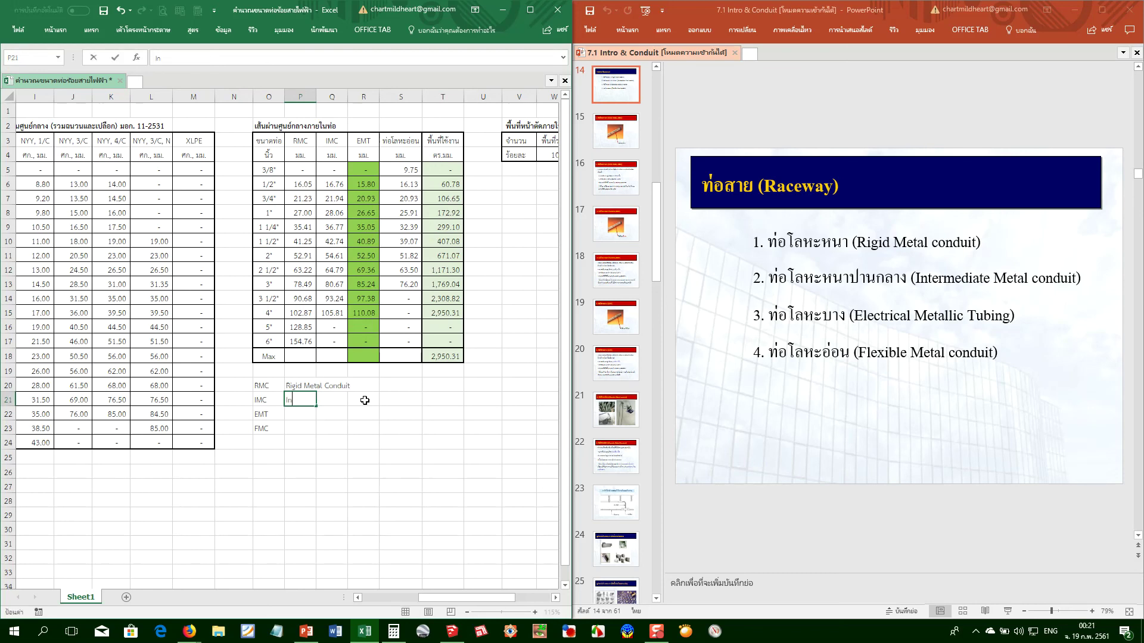
text(termediate Metal Conduit)
key(Return)
text(Electrical)
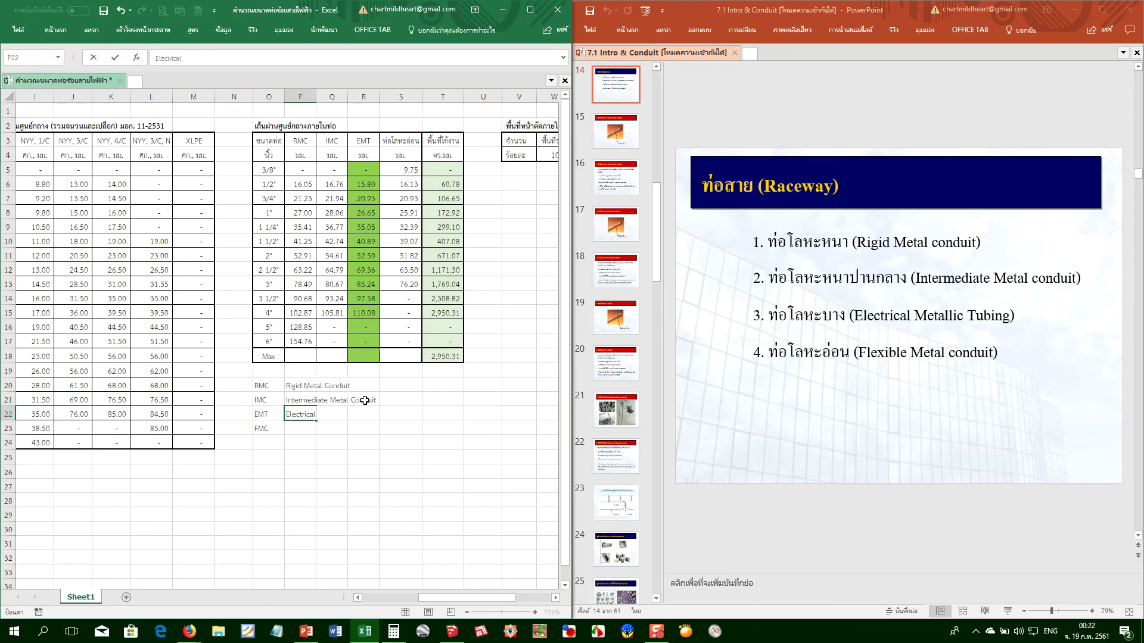
text(Metallic Tubing)
key(Return)
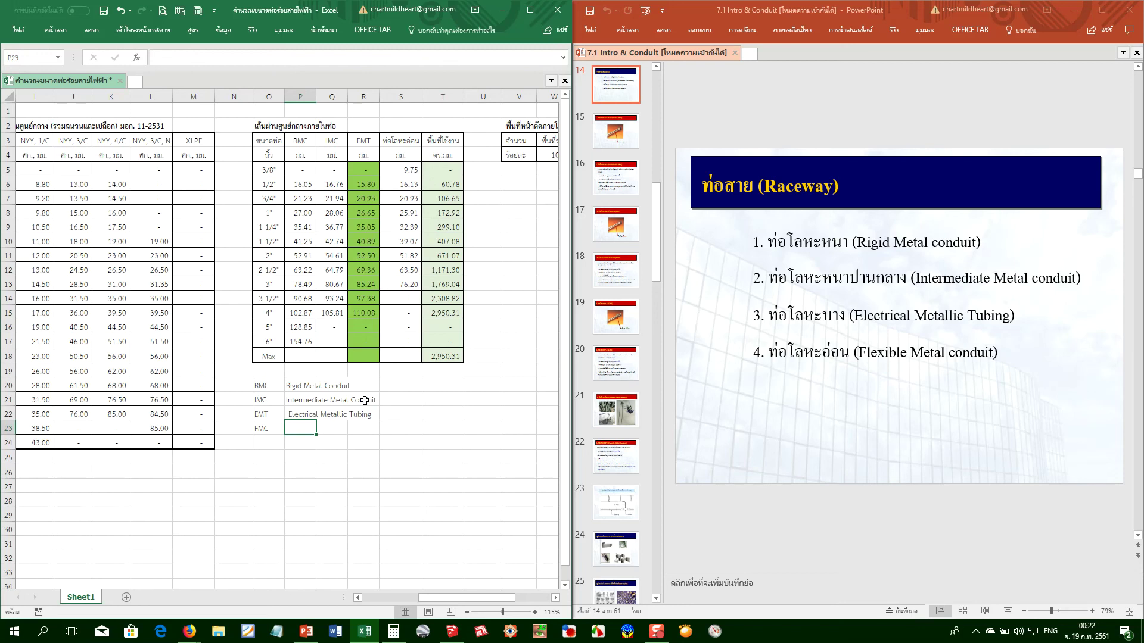
text(Fe)
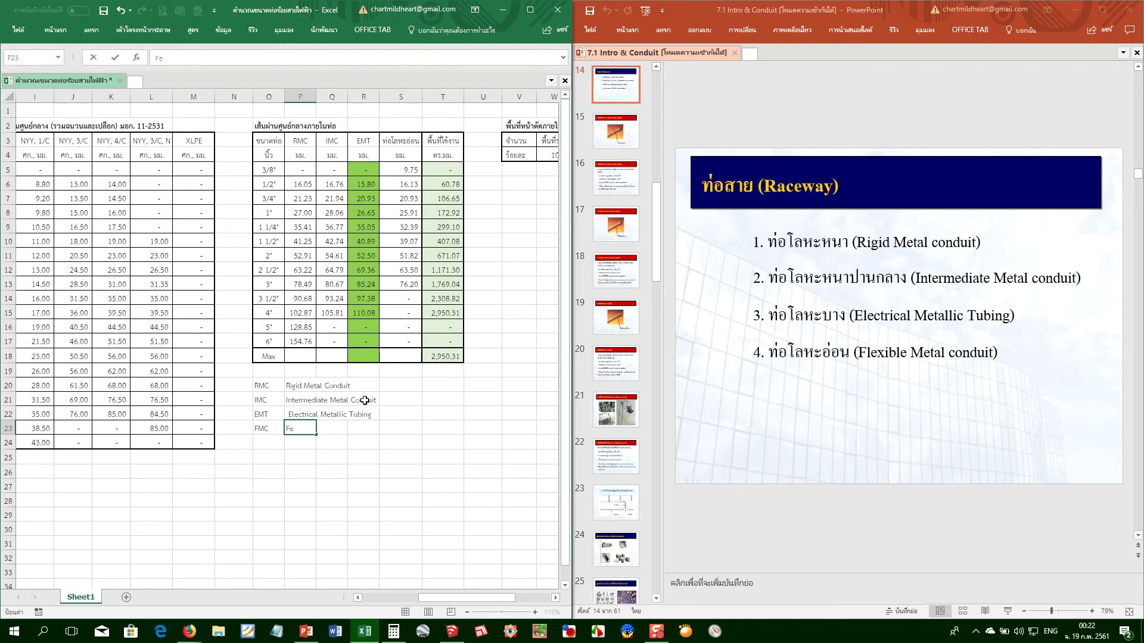
text(lxible Metal Conduit)
key(Return)
Select the EMT and FMC name cells and browse the number formats without changing them
key(Up)
key(shift+Up)
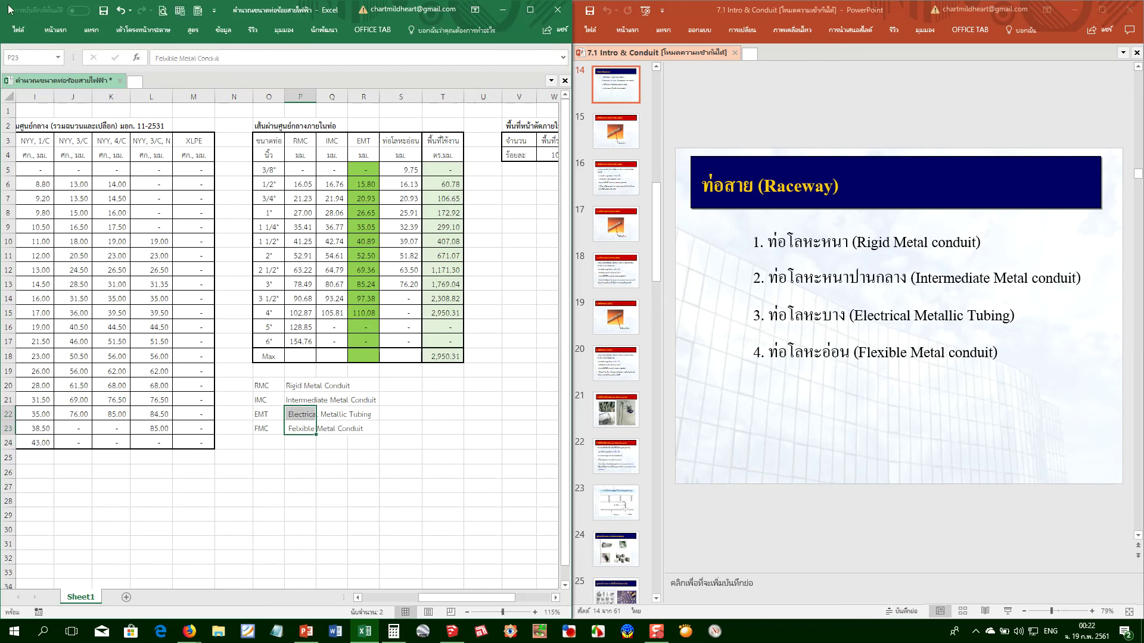
click(47, 27)
click(311, 52)
key(Escape)
Enter the Thai names ท่อโลหะหนา for RMC and ท่อโลหะหนาปานกลาง for IMC
click(370, 409)
click(388, 412)
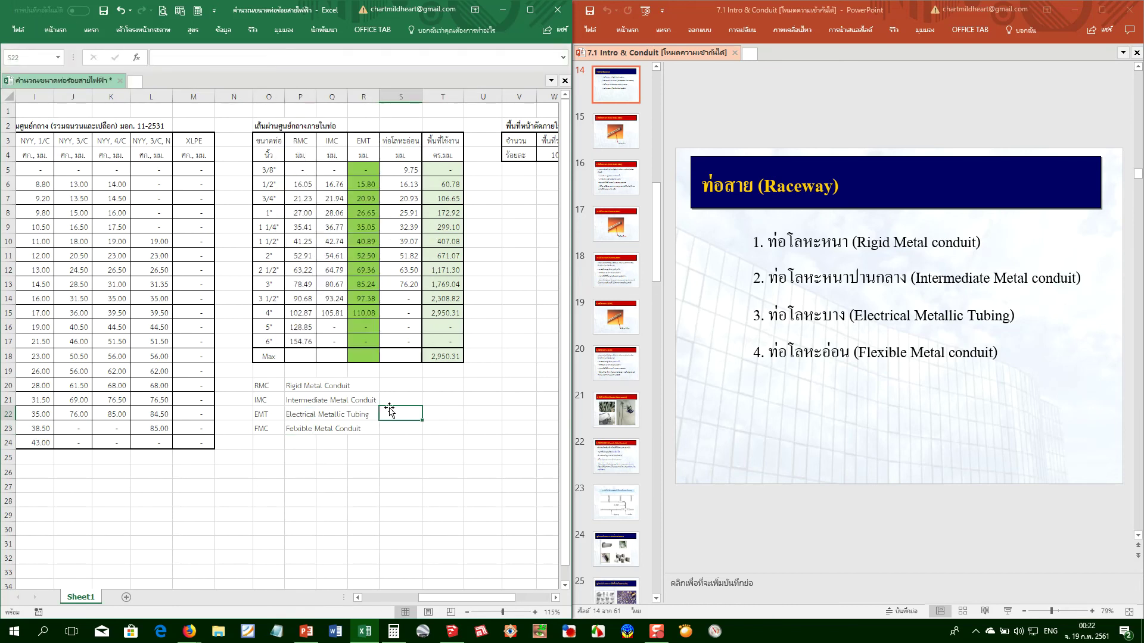
click(392, 385)
text(j)
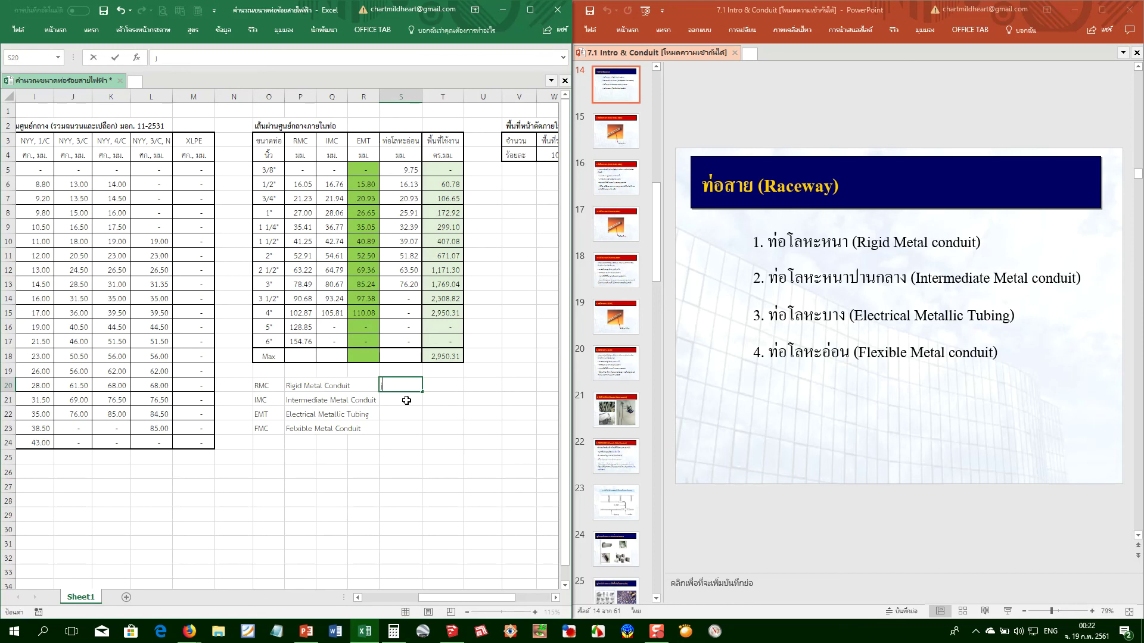
key(grave)
text(ท่อโลหะหนา)
key(Return)
text(ท)
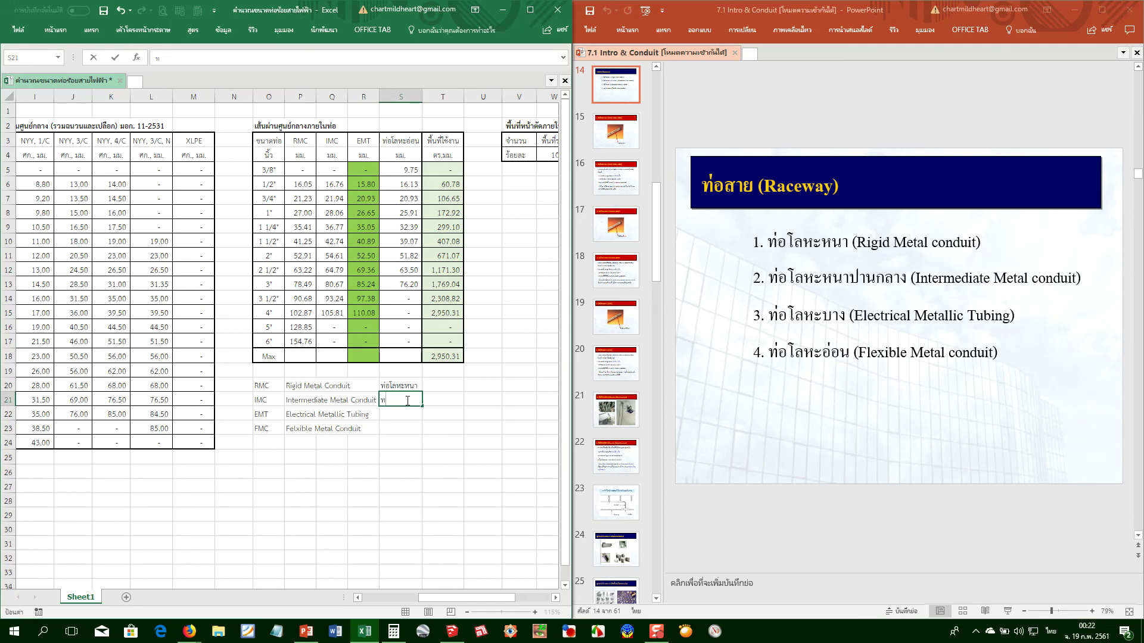
text(่อโลหะหนาปานกลาง)
key(Return)
Complete the EMT Thai name and enter ท่อโลหะอ่อน for FMC
text(ท่อ)
key(Return)
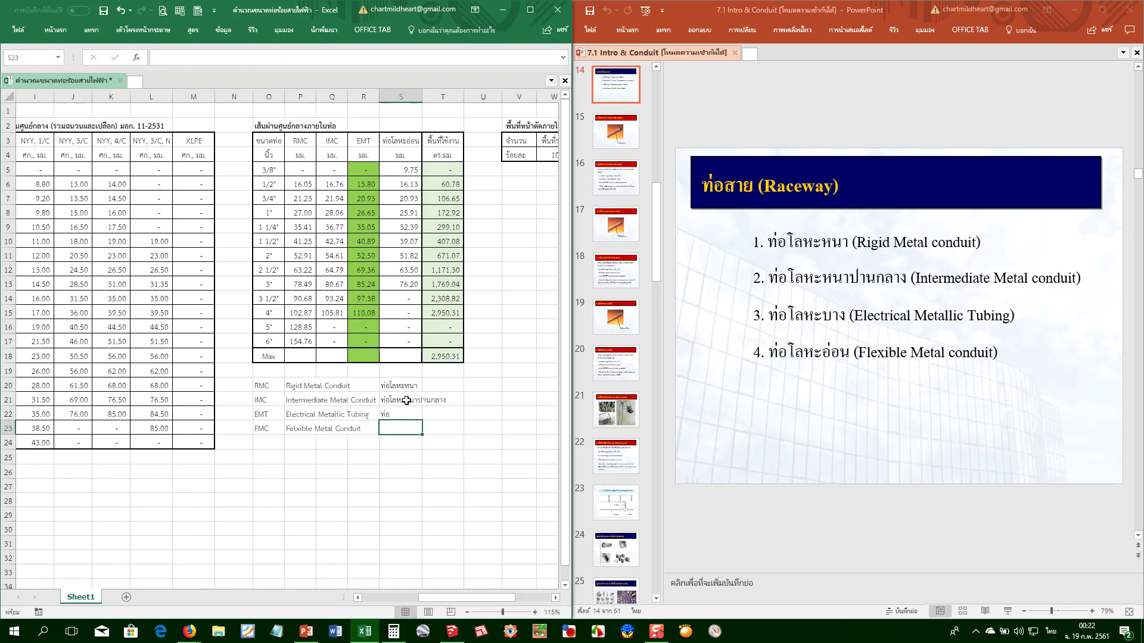
key(Up)
key(F2)
text(โลหะ)
key(Return)
text(ท่อโลหะอ่อน)
key(Return)
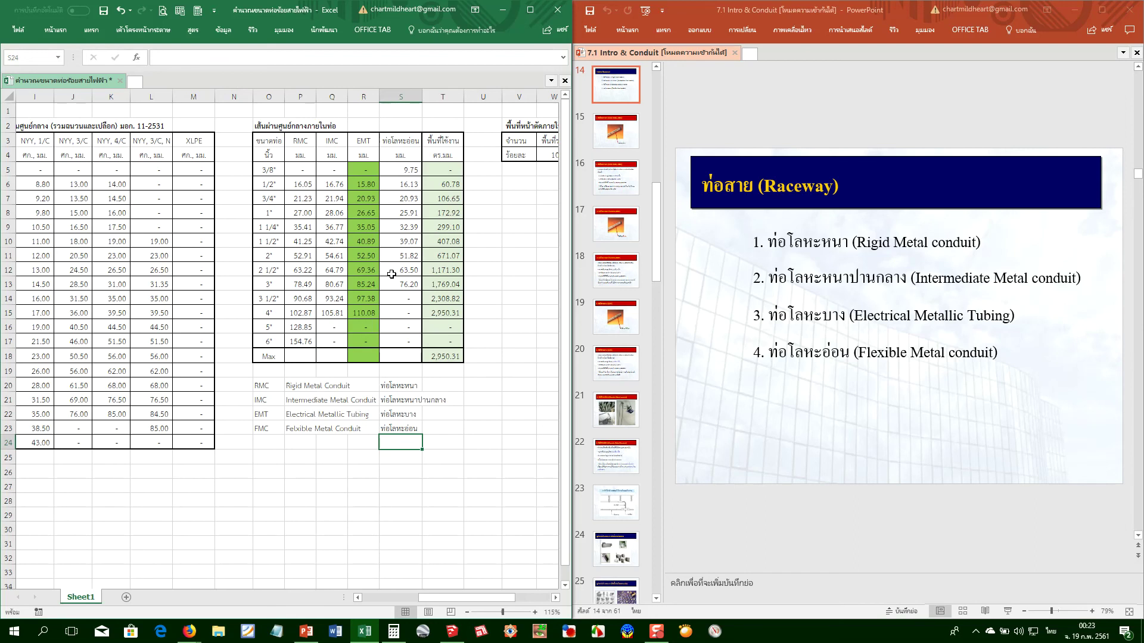
click(308, 441)
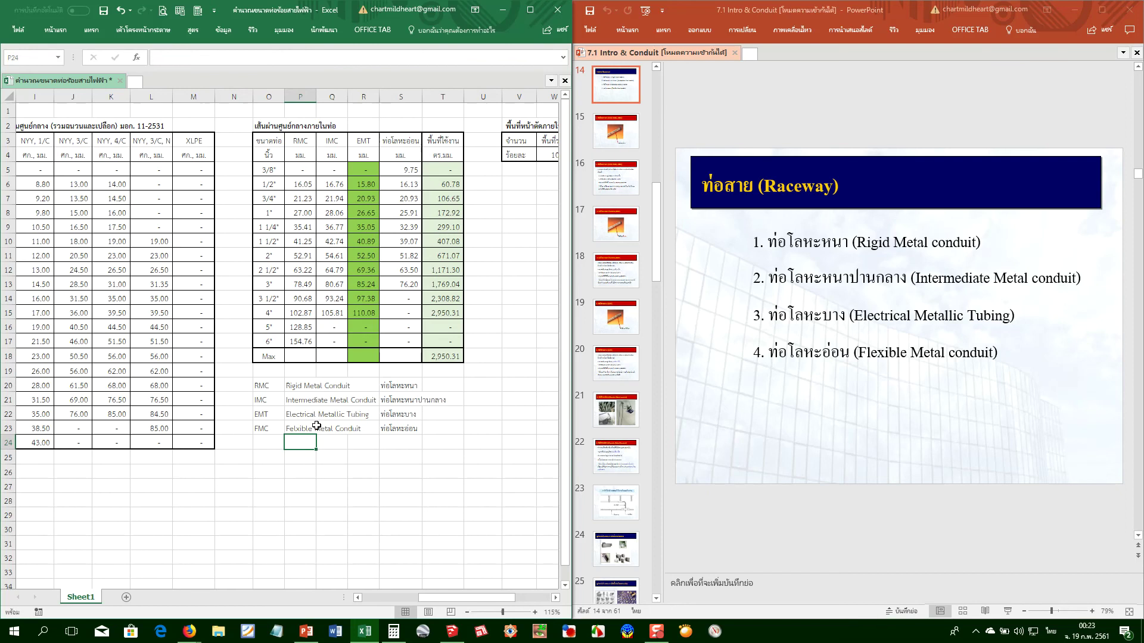
Maximize the Excel window and save the workbook
click(529, 9)
key(Left)
key(Left)
key(Left)
key(Left)
key(Left)
key(Left)
key(Left)
key(Left)
key(Left)
key(Left)
key(Left)
key(Left)
key(Left)
key(Left)
key(Left)
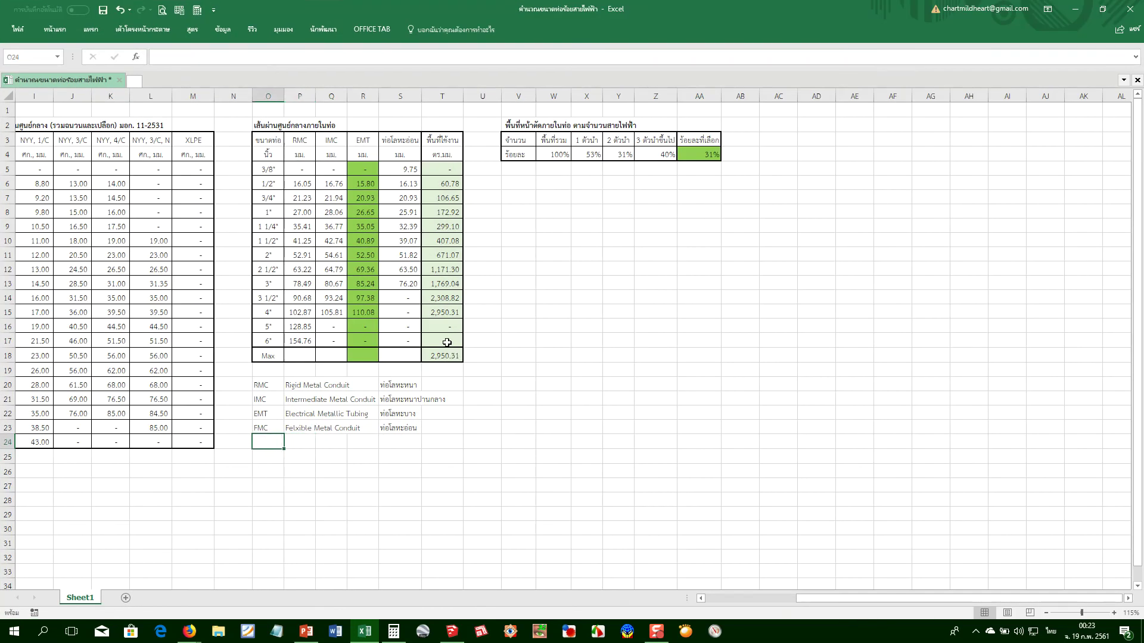
key(ctrl+s)
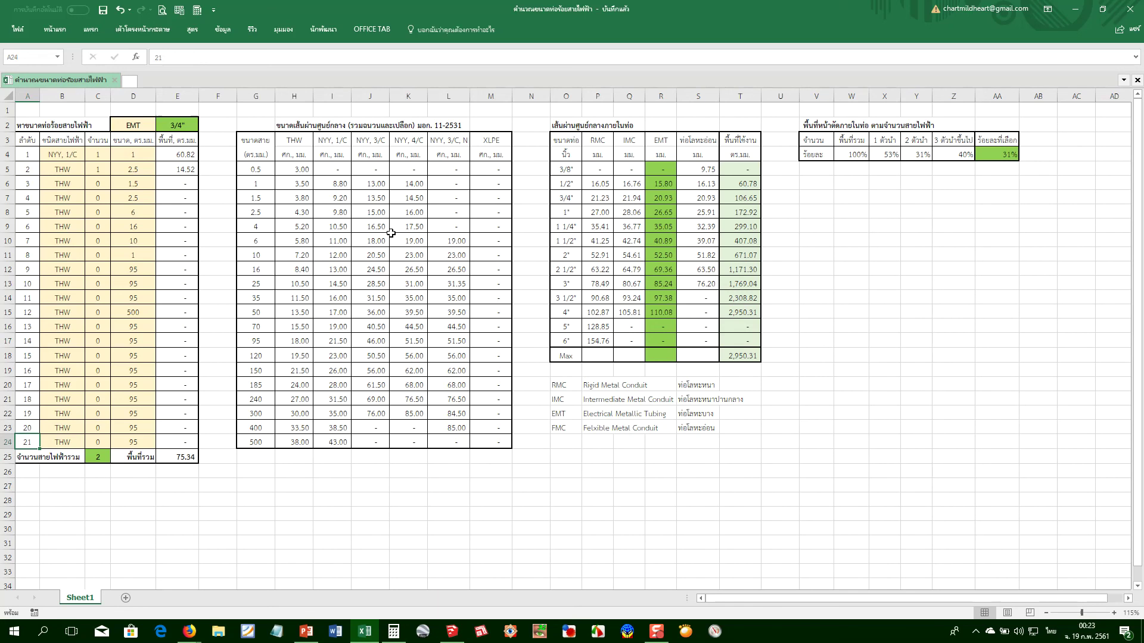
Set the second cable's quantity in C5 to 3, bringing the total to 4 cables
click(153, 170)
click(99, 171)
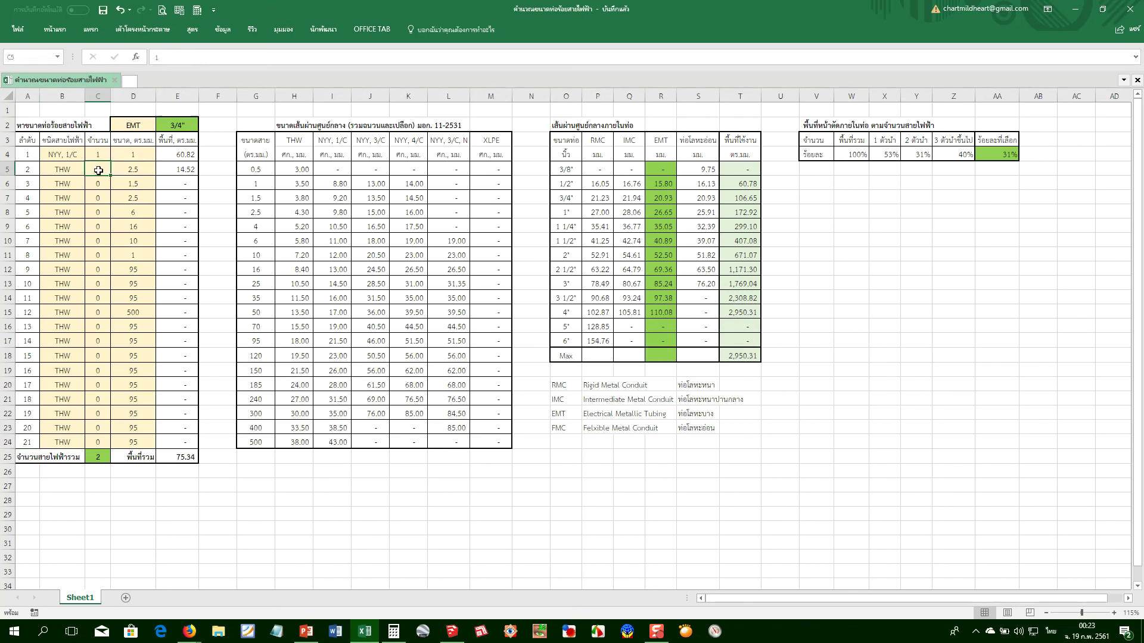
text(3)
key(Return)
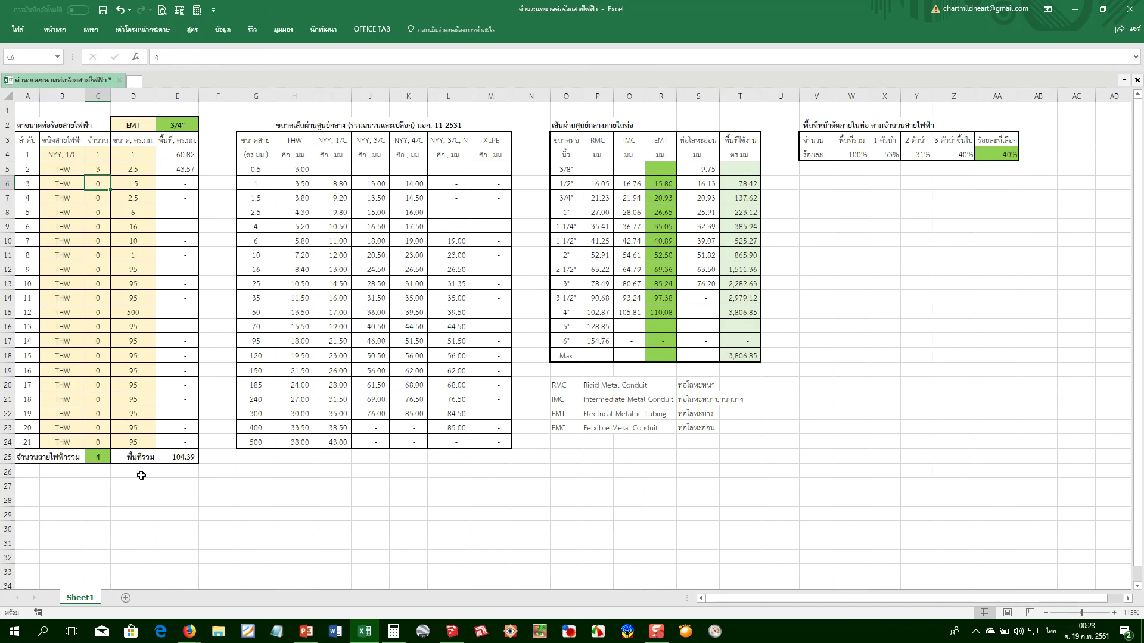
click(102, 455)
click(55, 29)
Fill the 3/4" conduit-size result cell E2 with light blue
click(186, 71)
click(178, 76)
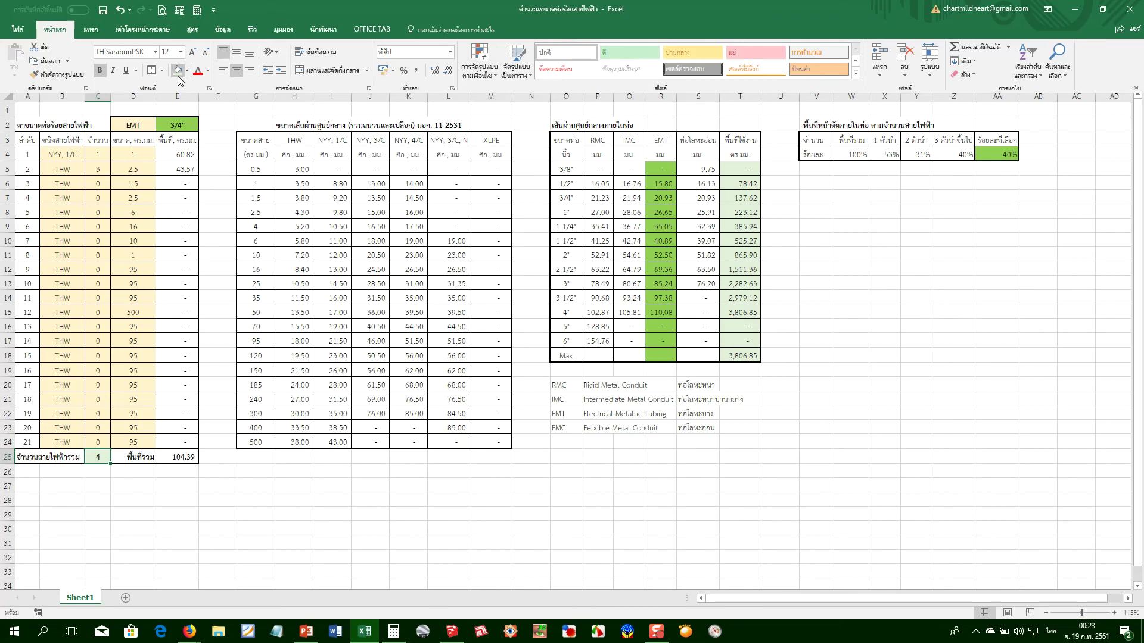
click(69, 287)
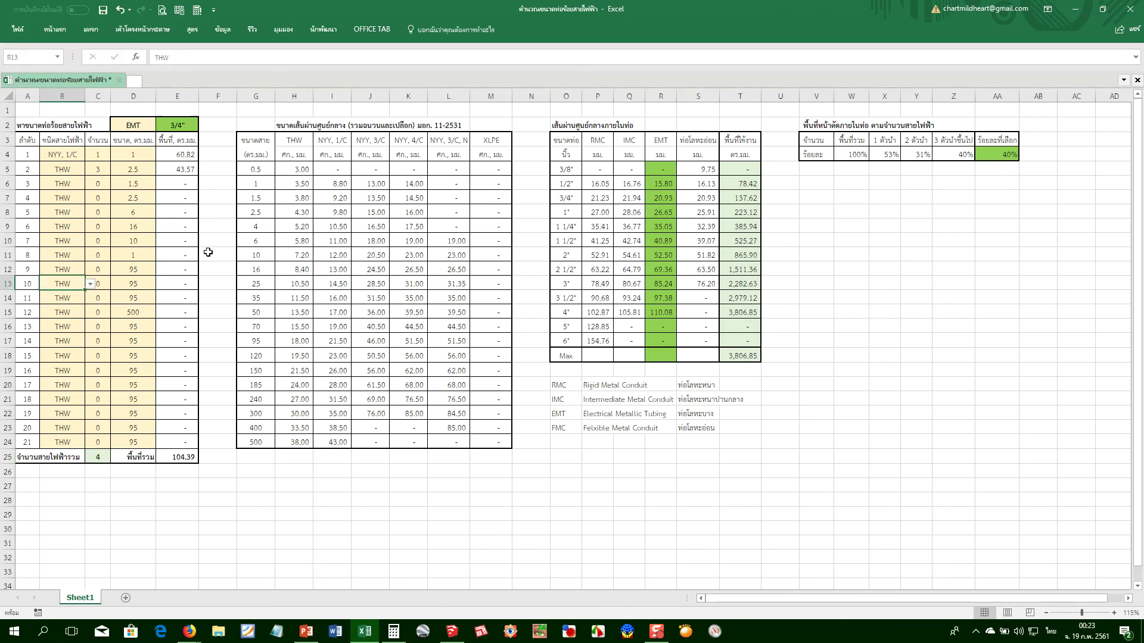
click(186, 131)
click(55, 29)
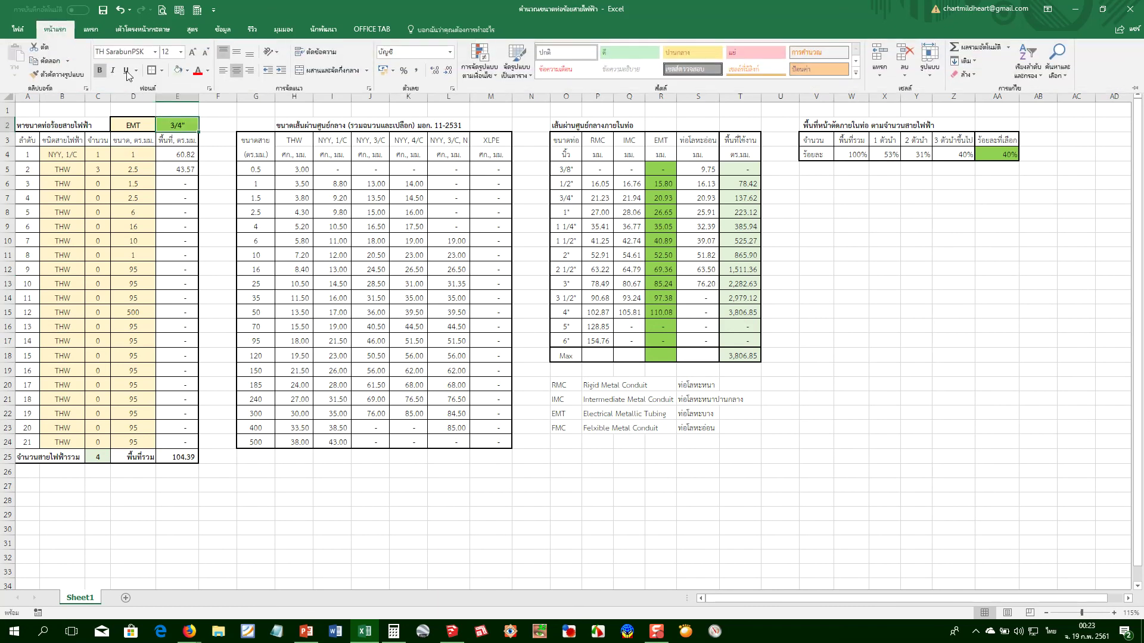
click(186, 71)
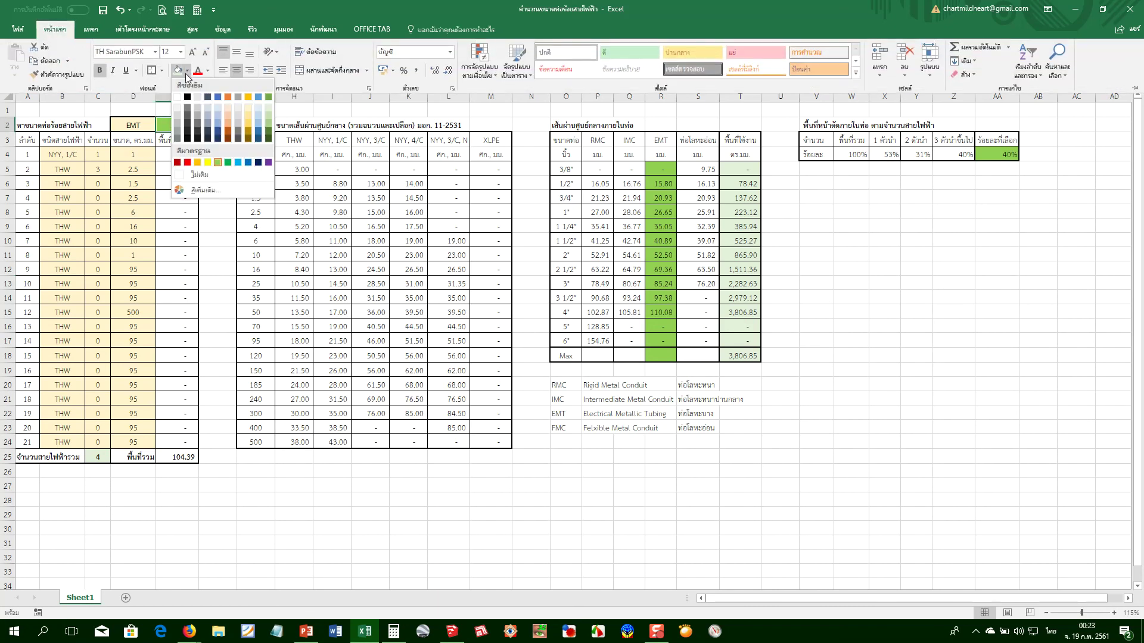
click(237, 162)
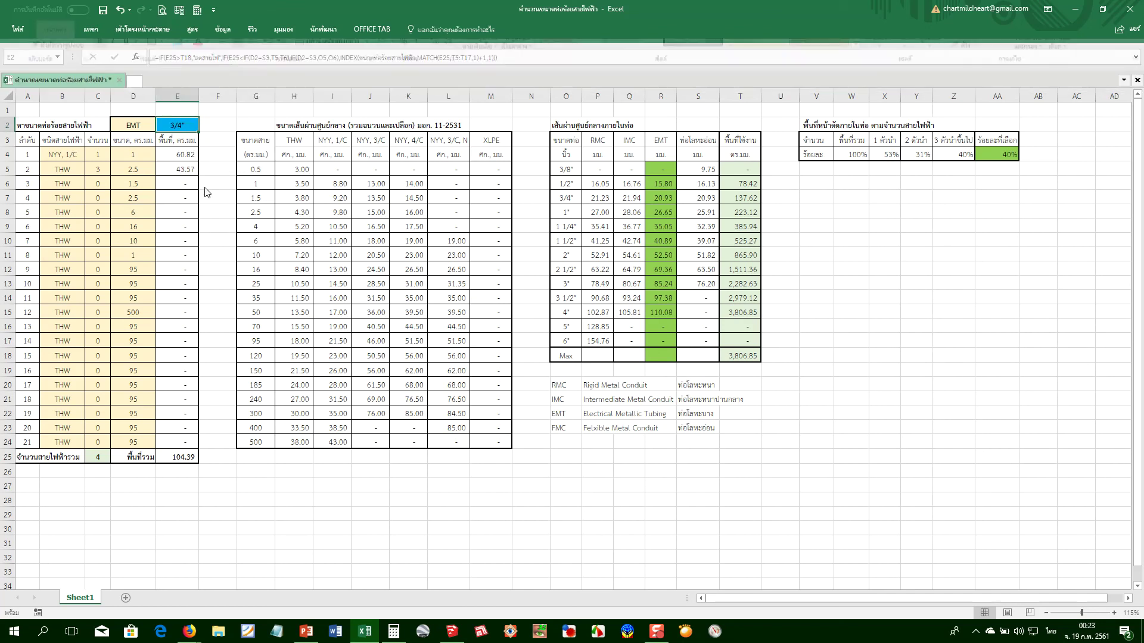
click(204, 141)
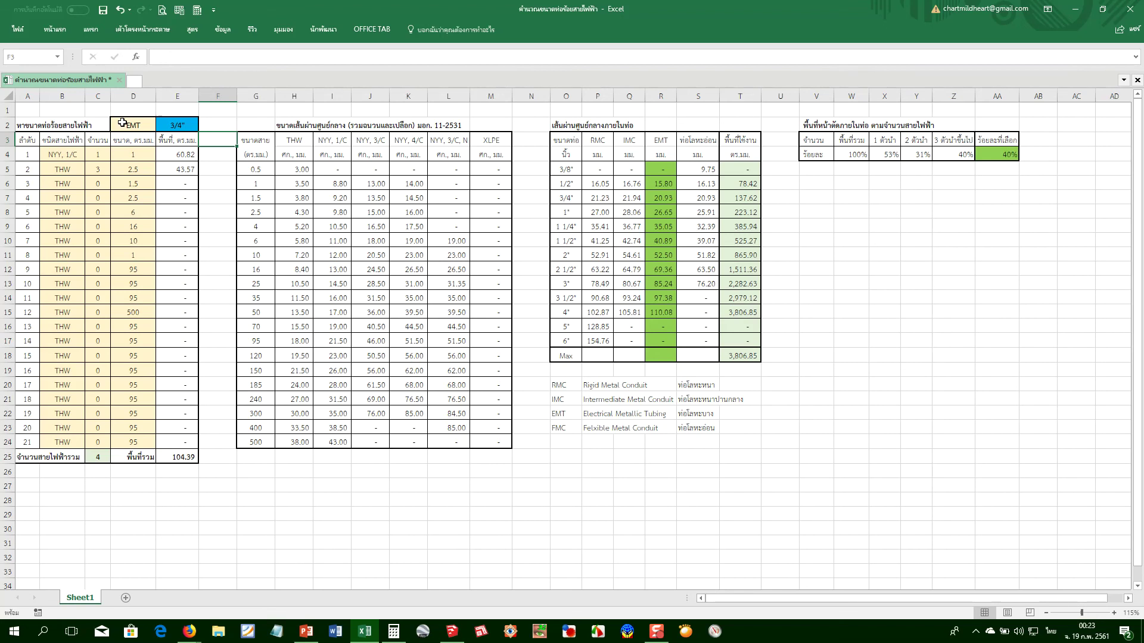
Switch the conduit type to IMC
click(122, 123)
click(161, 125)
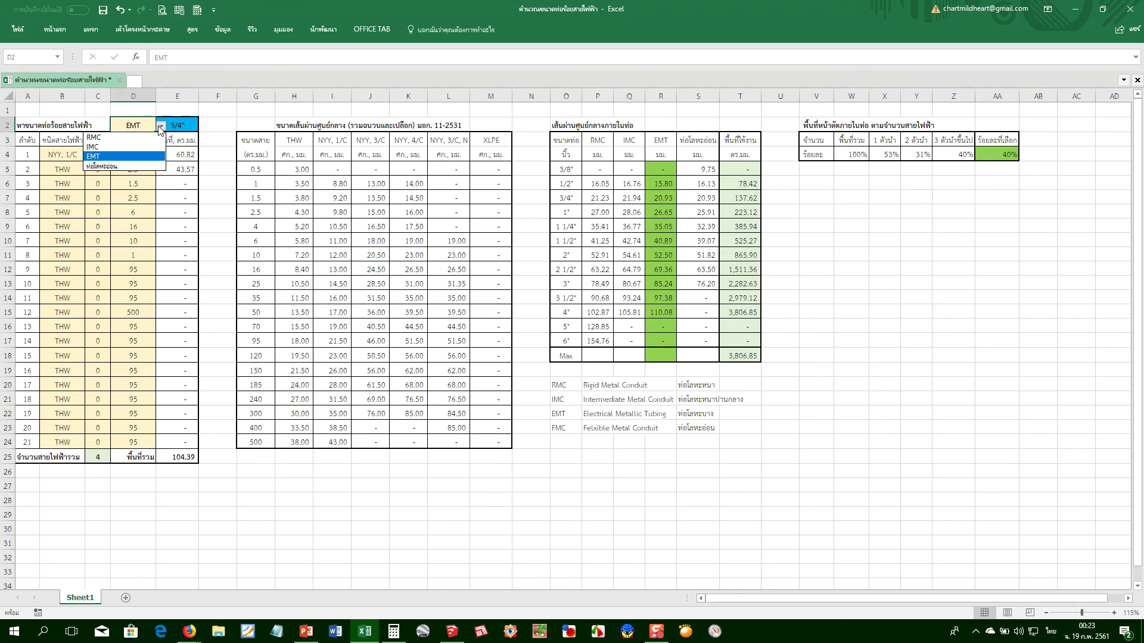
click(143, 146)
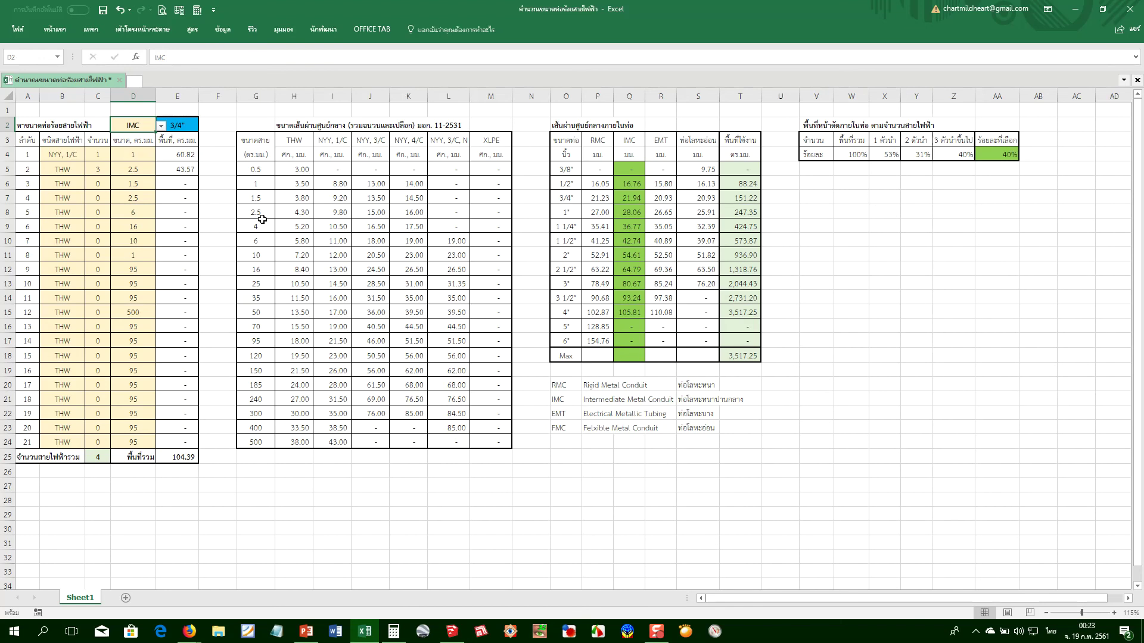
click(170, 195)
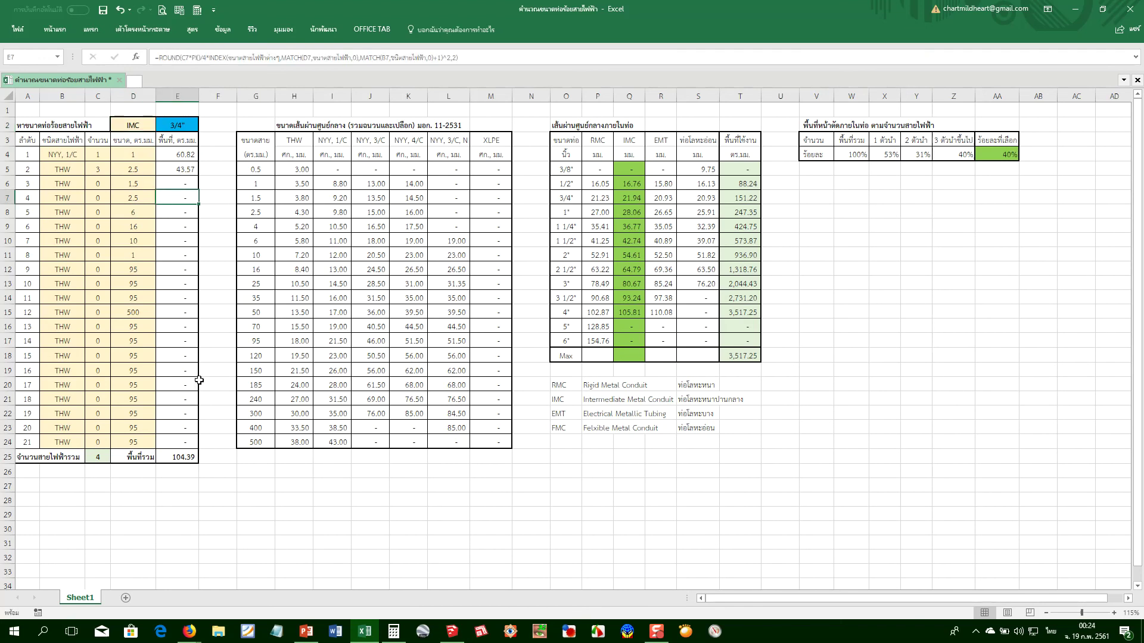
Set wire row 3 to five wires of 10 mm²
click(99, 183)
text(5)
key(Return)
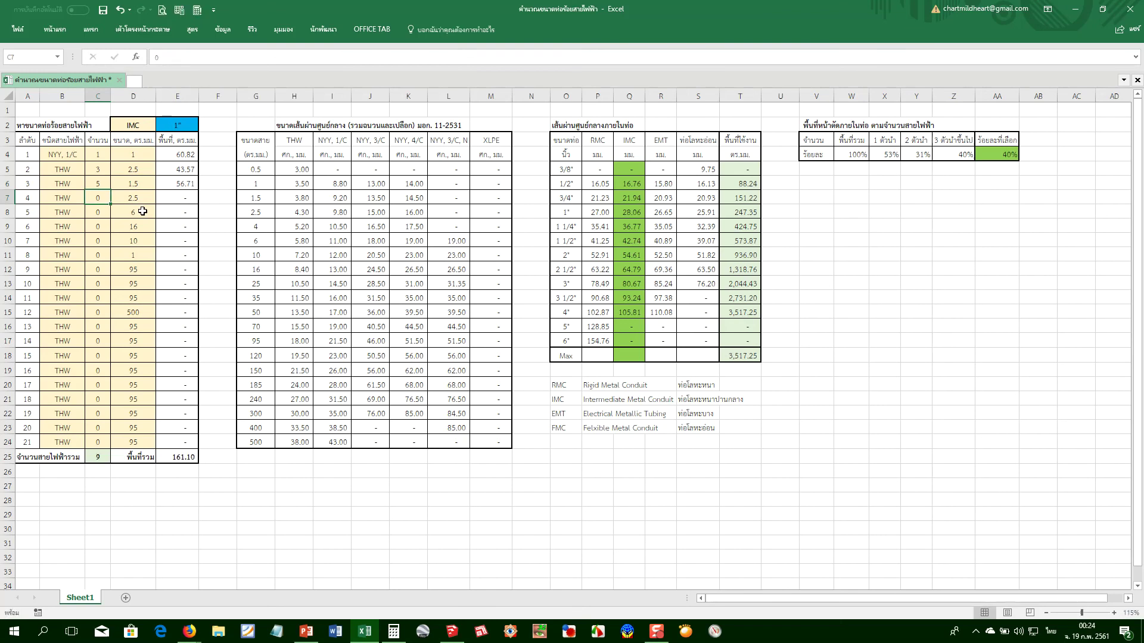
click(154, 183)
click(160, 183)
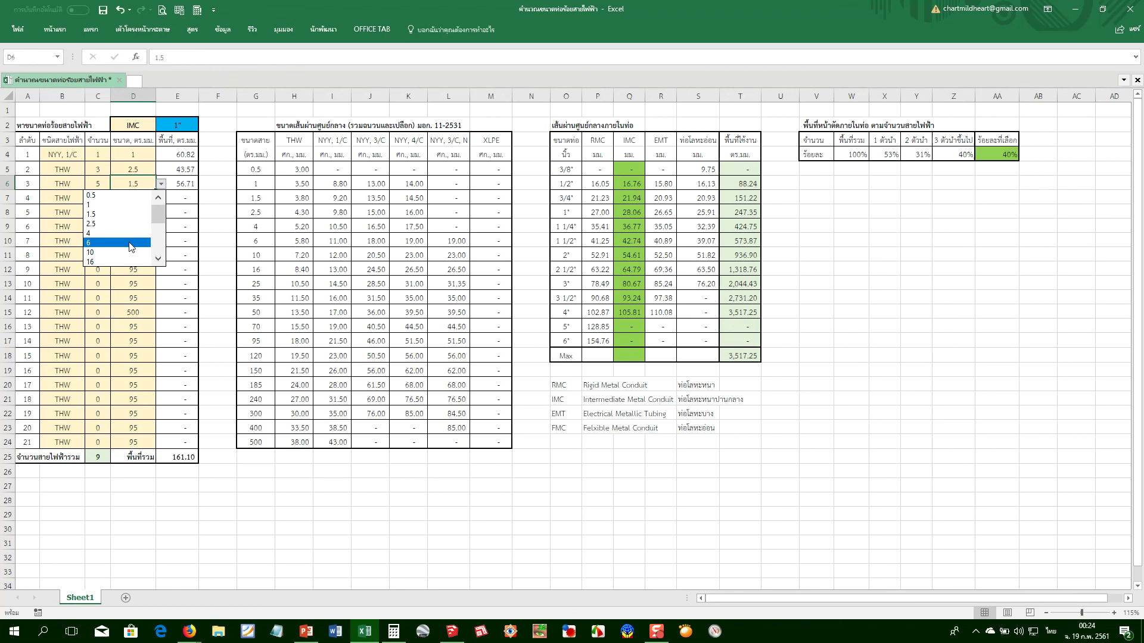
click(126, 253)
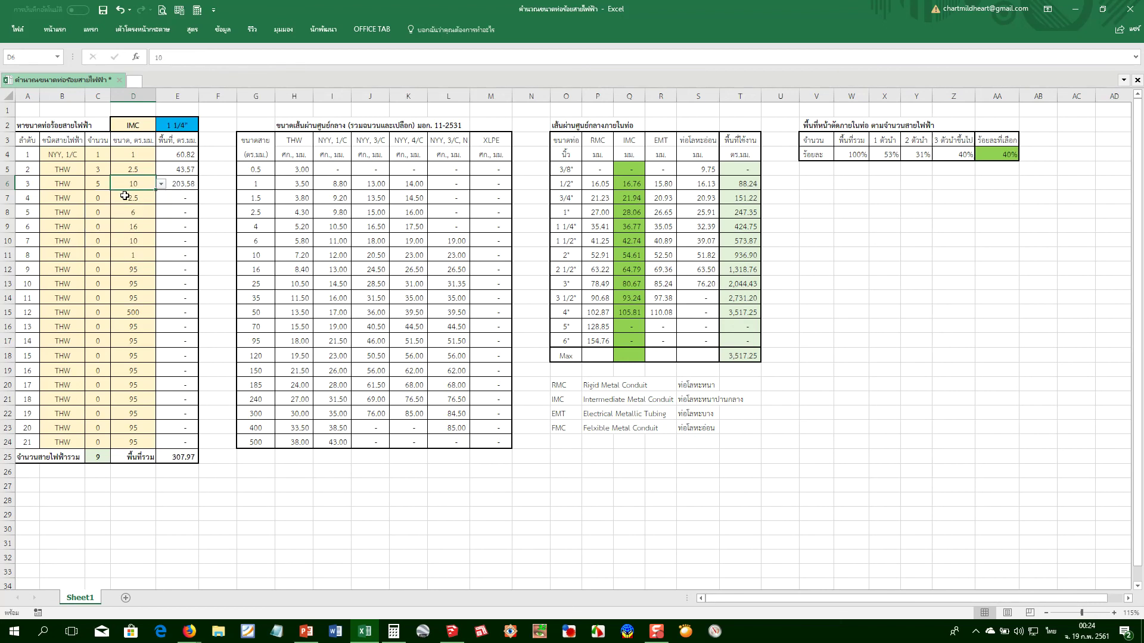
Set wire row 4 to two wires of 6 mm²
click(102, 197)
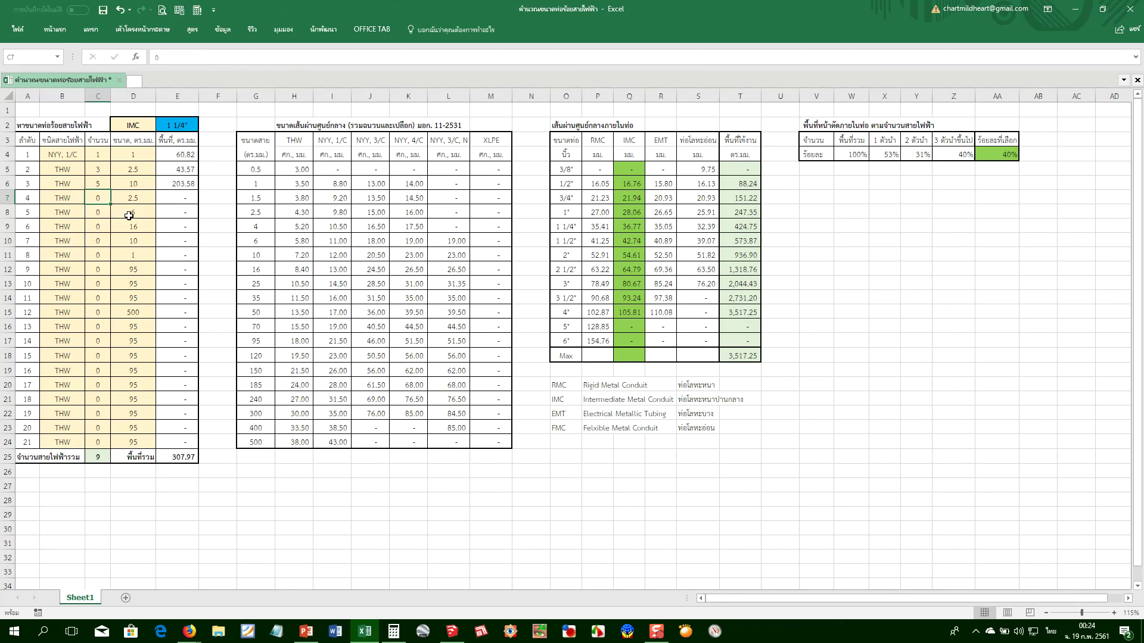
text(2)
key(Tab)
click(160, 198)
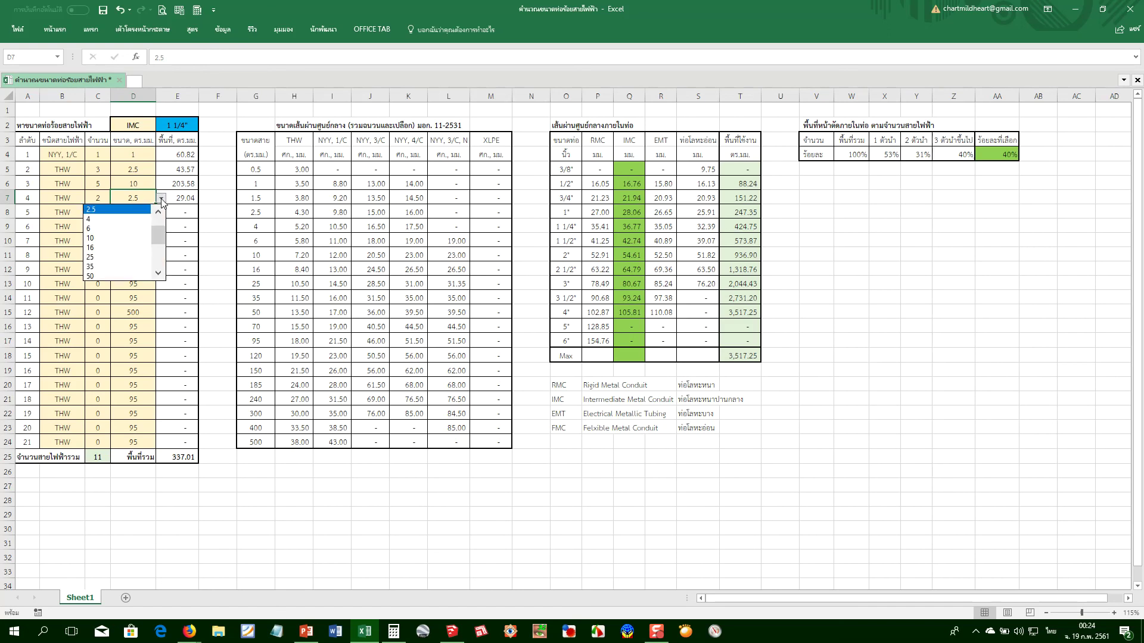
click(126, 228)
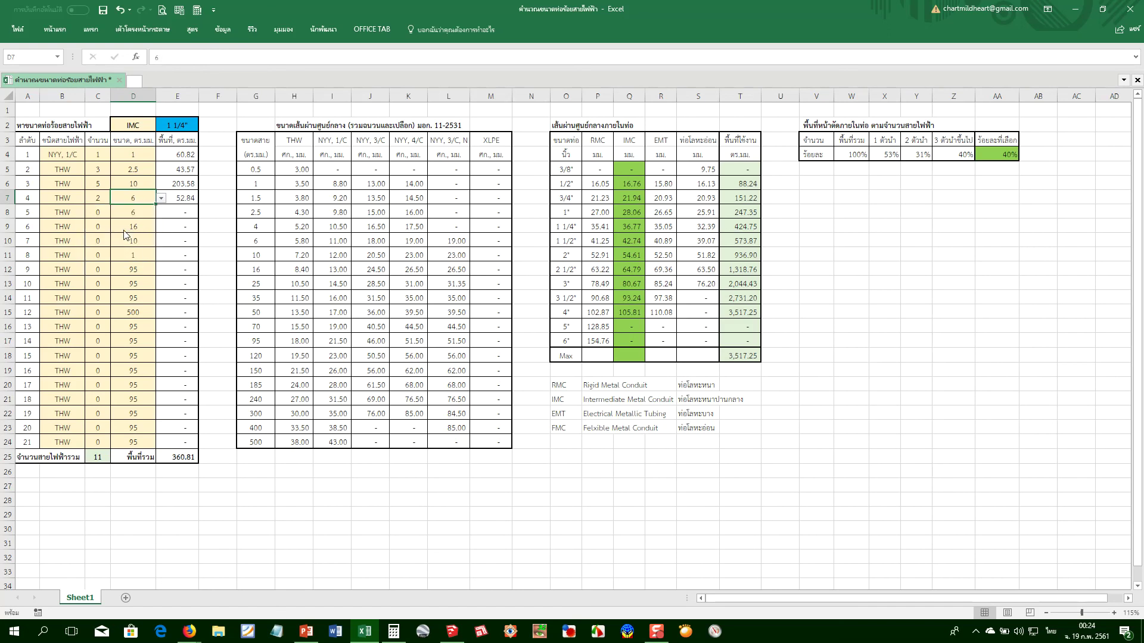
Change row 4's wire type to NYY, 3/C and check the conduit size and wire area formulas
click(65, 197)
click(90, 197)
click(65, 220)
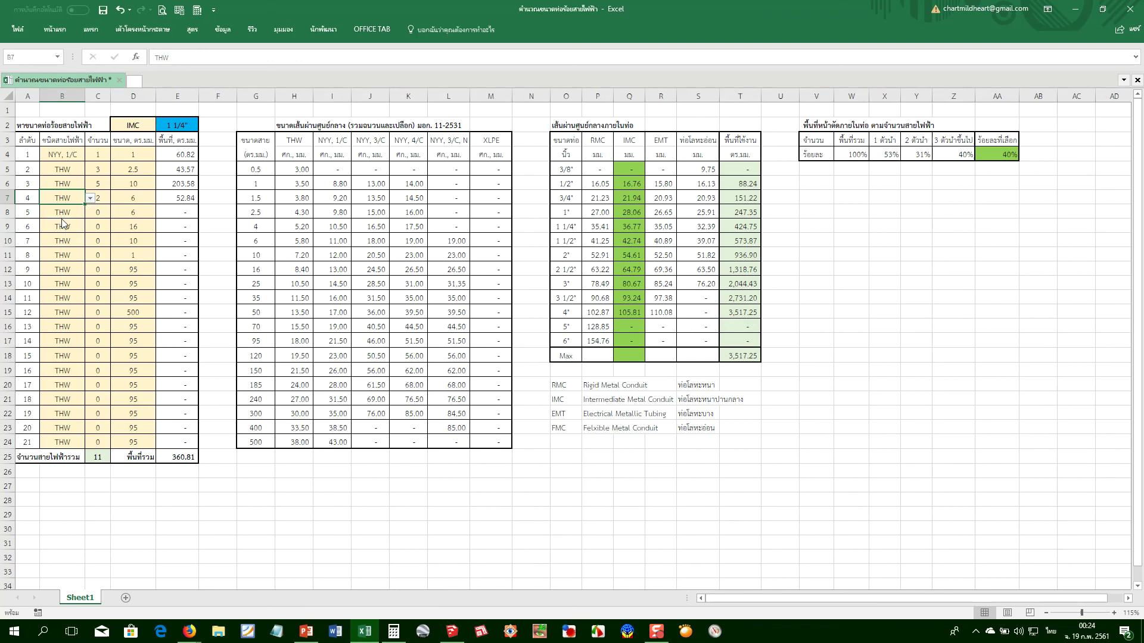
click(90, 199)
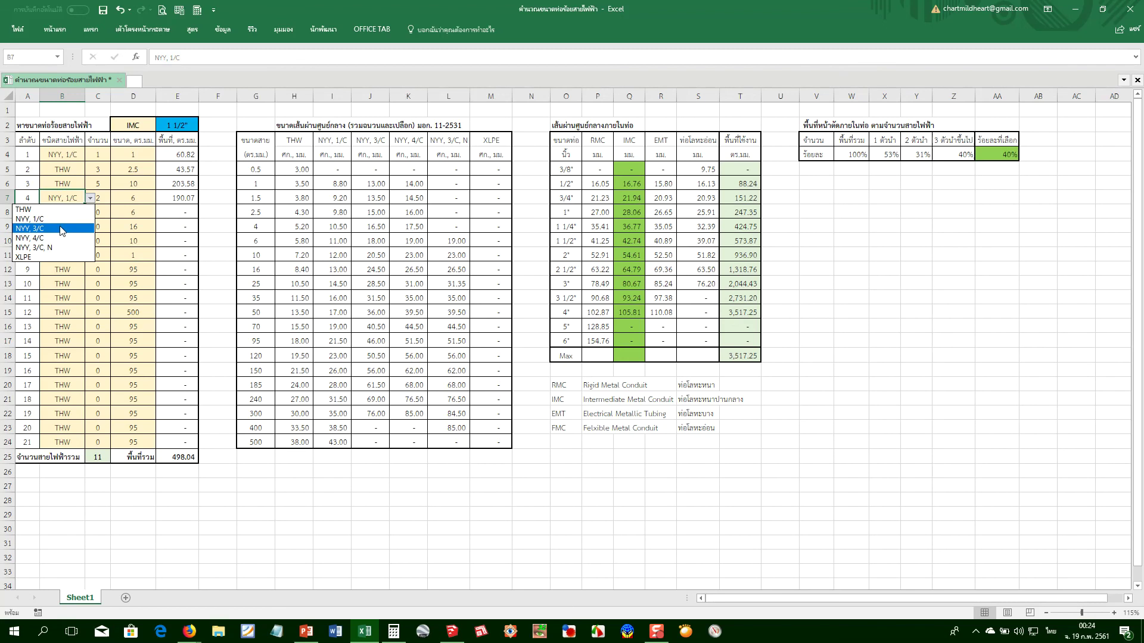
click(73, 227)
click(117, 227)
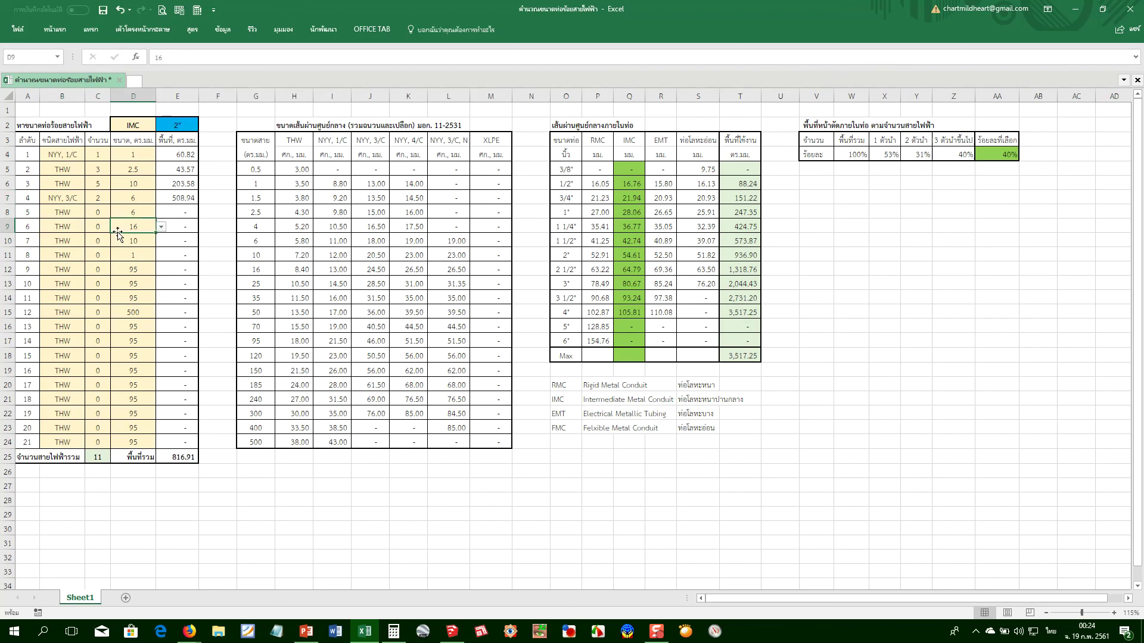
click(182, 126)
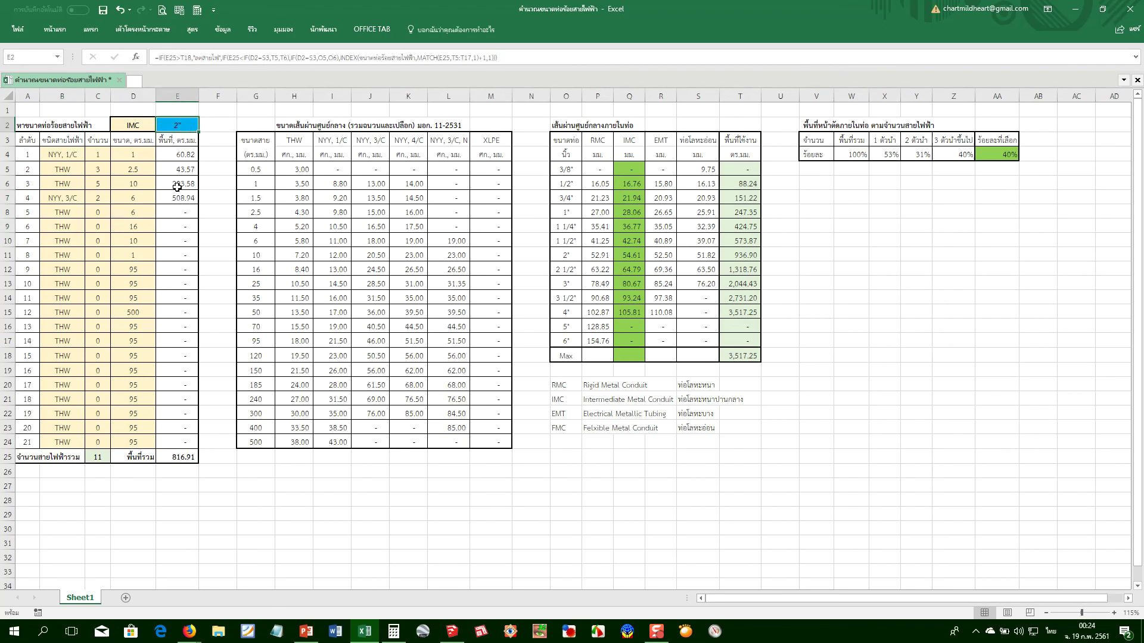
click(178, 215)
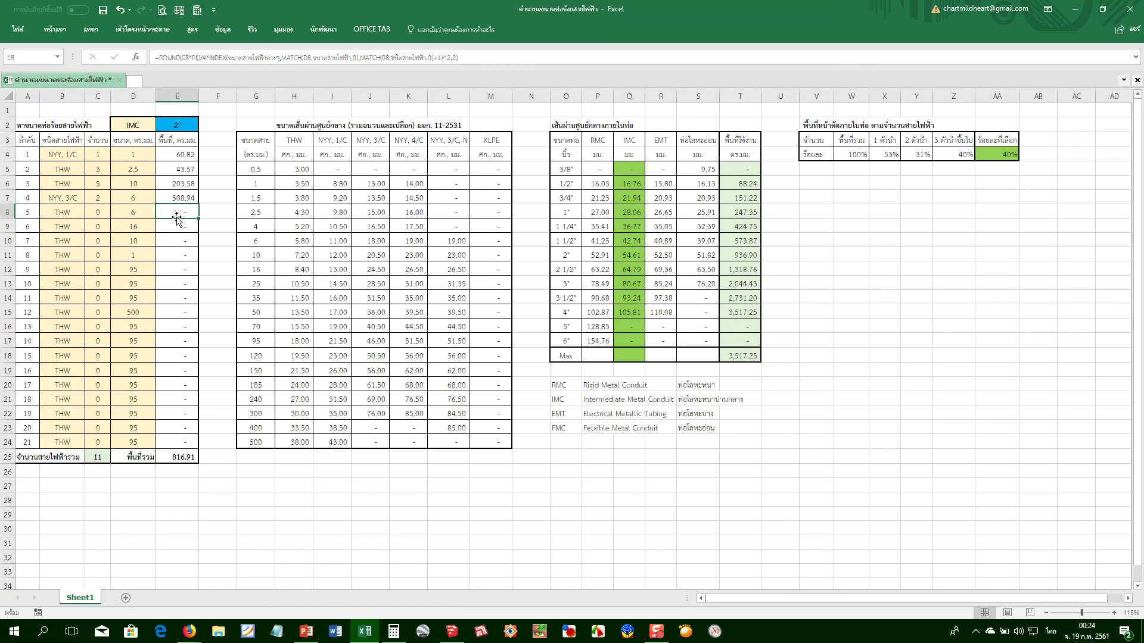
Narrow spacer columns U and N between the tables
drag(798, 96, 778, 96)
drag(549, 96, 527, 98)
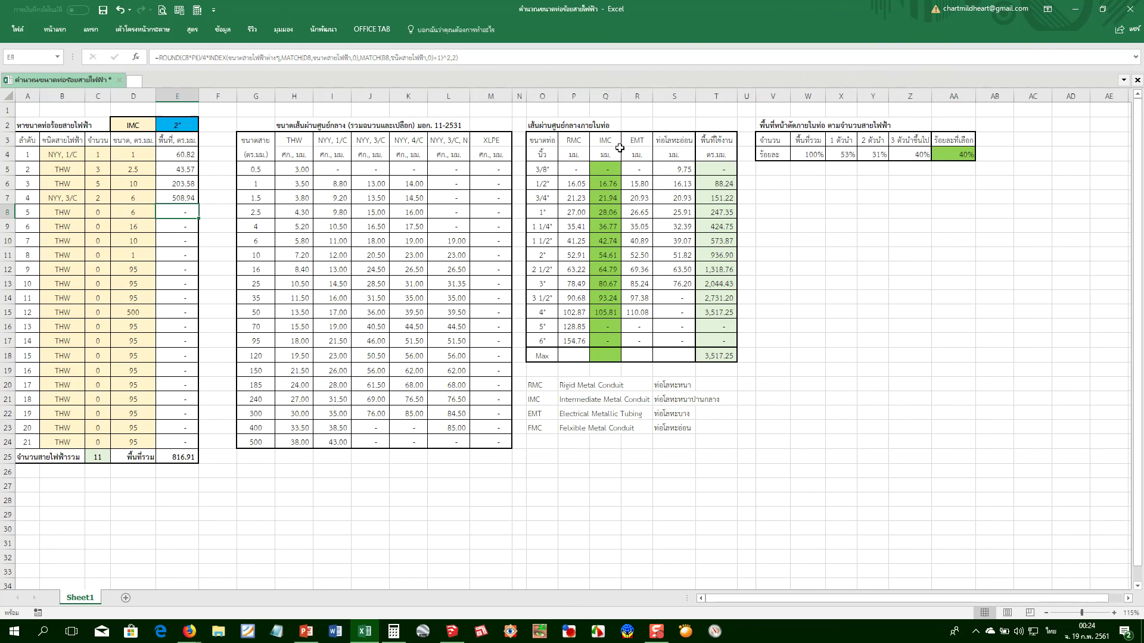
mouse_move(755, 96)
mouse_down()
mouse_move(738, 96)
mouse_move(752, 96)
mouse_up()
click(762, 199)
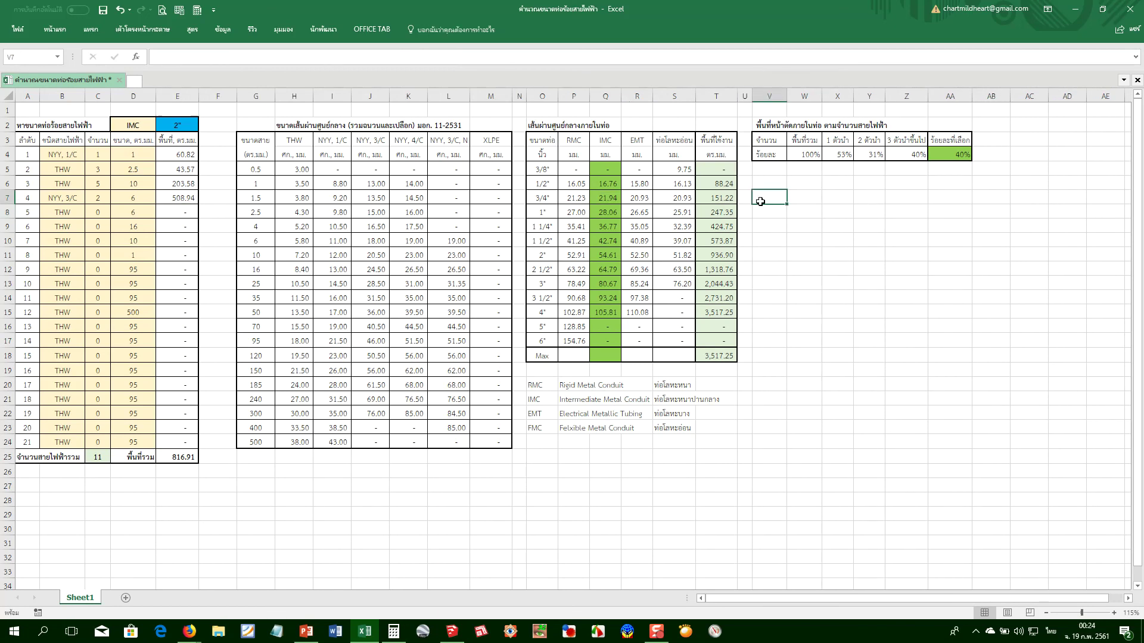
Review the usable-area column, its T5 formula and the Max row, then select T2
click(709, 183)
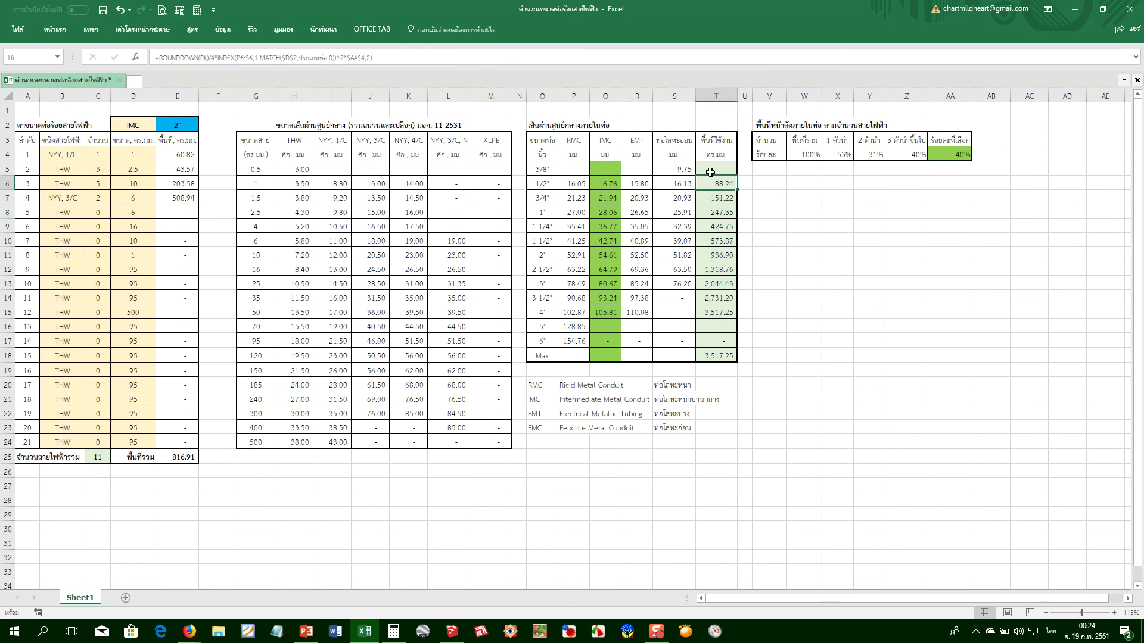
click(714, 140)
click(719, 155)
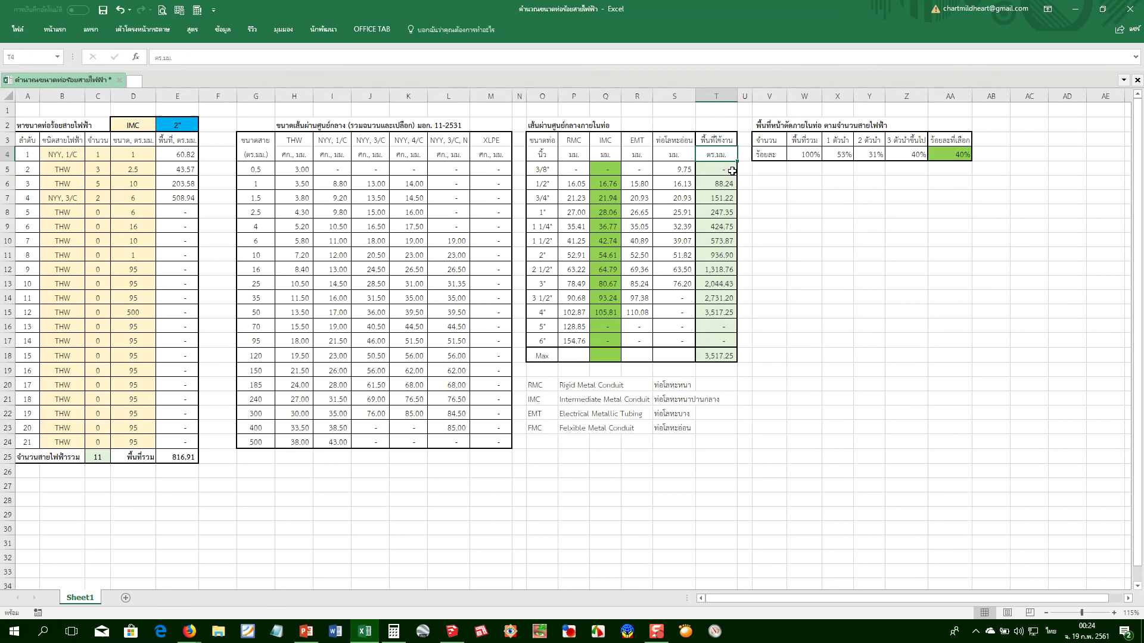
click(709, 168)
click(598, 514)
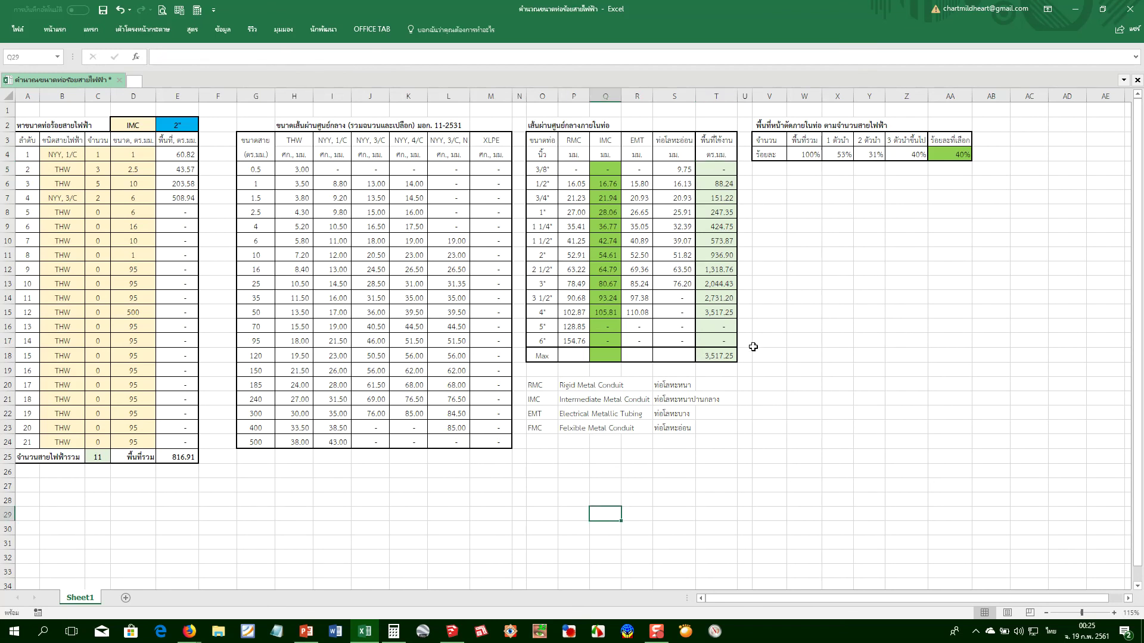
click(673, 355)
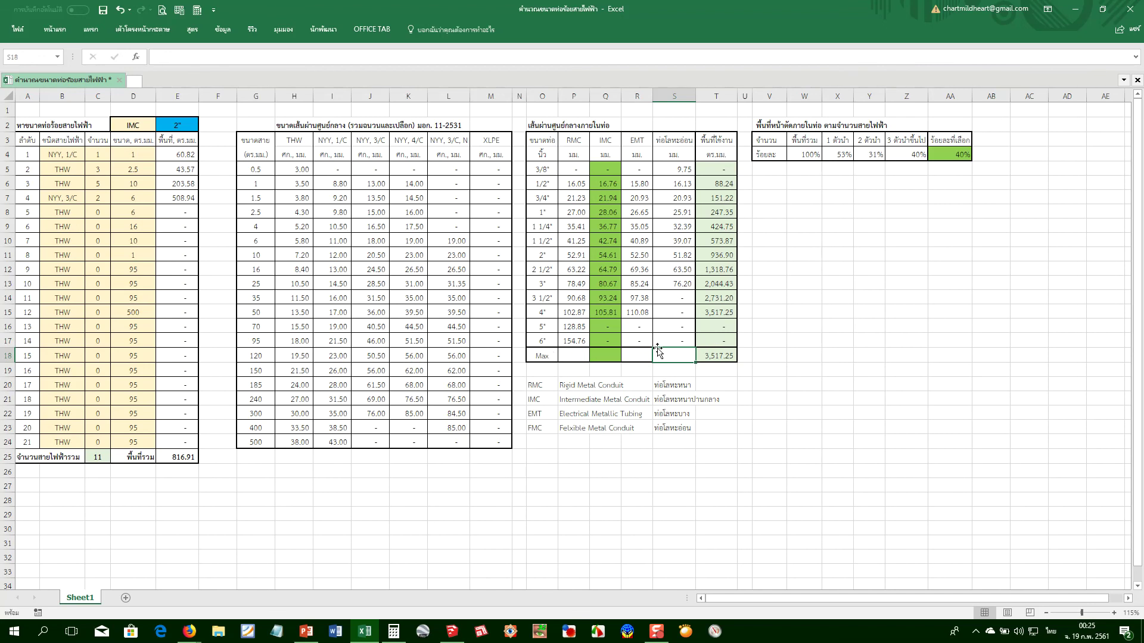
click(540, 355)
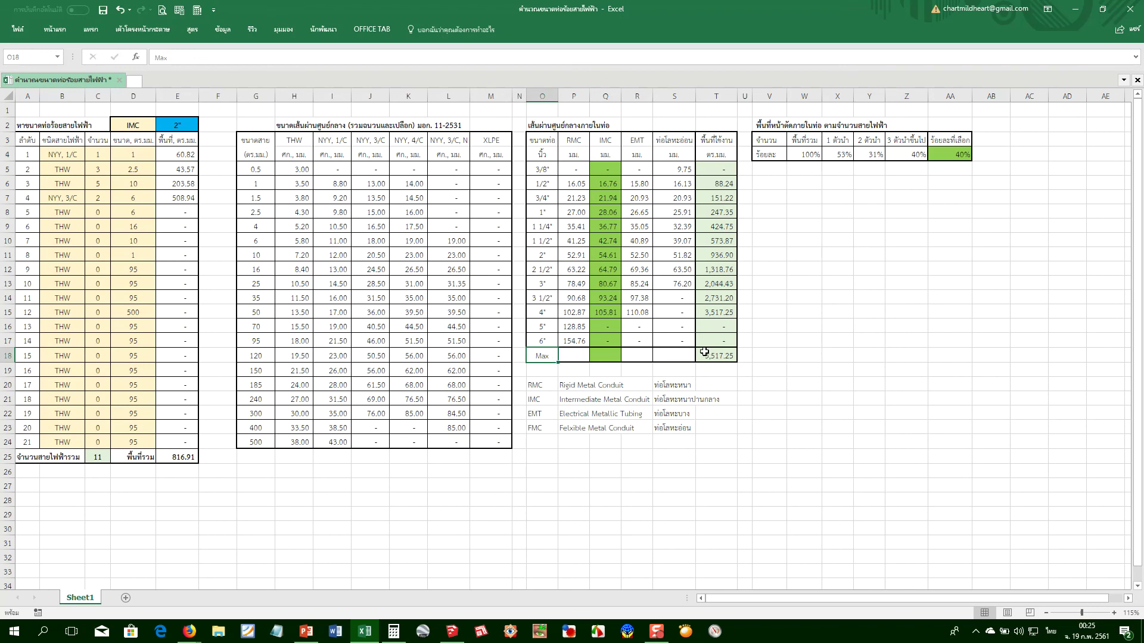
click(715, 123)
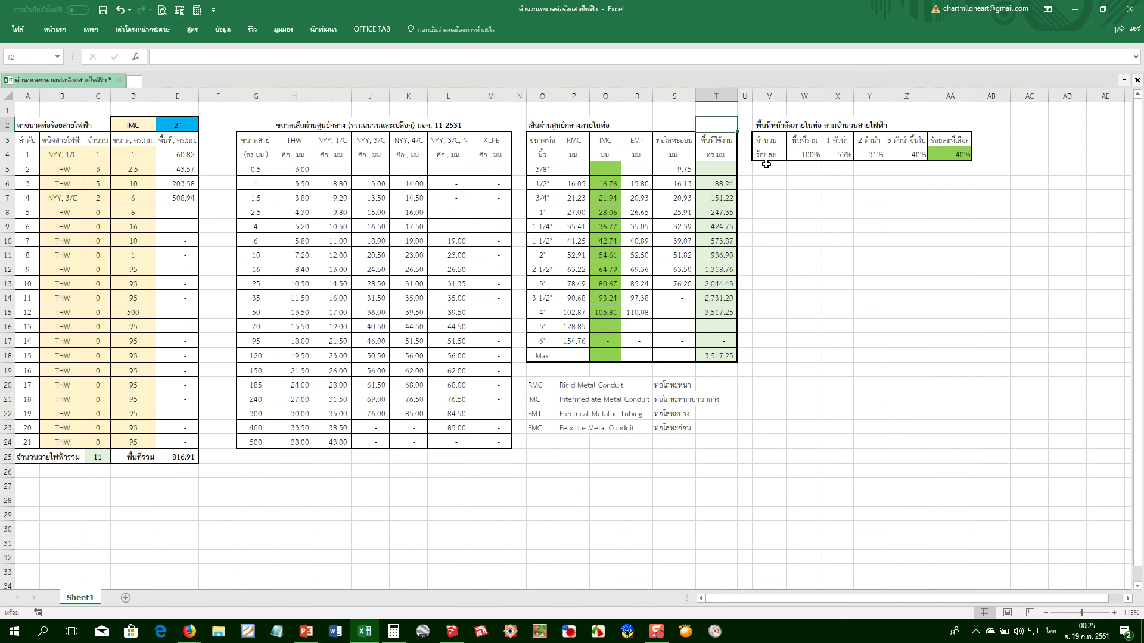
Enter =AA4 in T2 so it shows the 40% fill percentage
key(grave)
text(=)
click(951, 154)
key(Return)
click(806, 230)
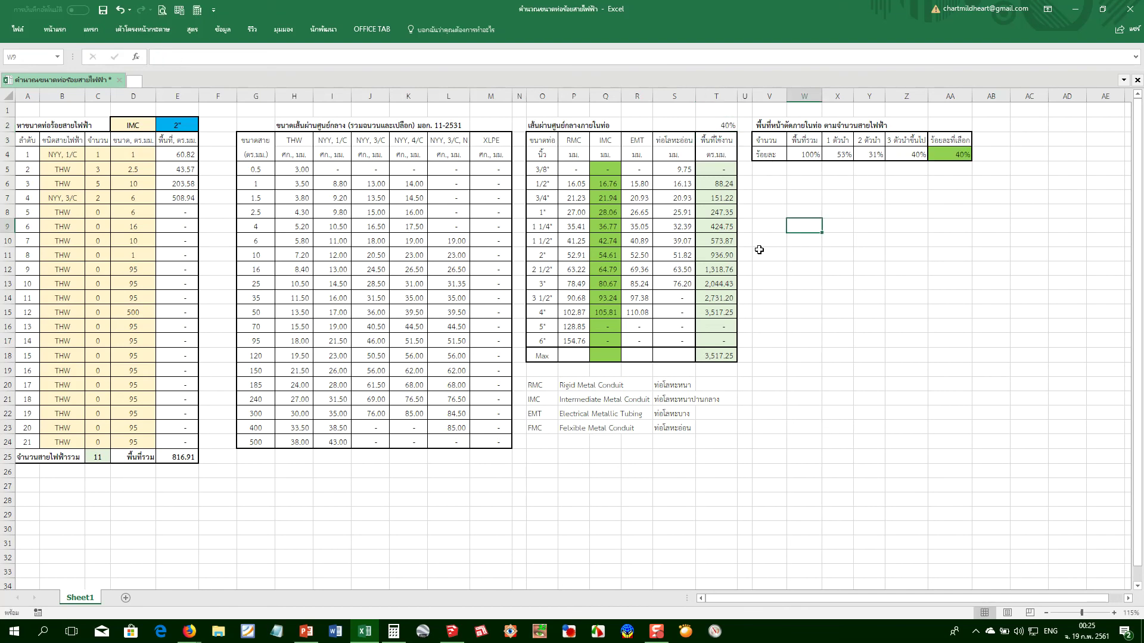
Shade the 40% cell T2 light green and save the workbook
click(708, 123)
click(54, 28)
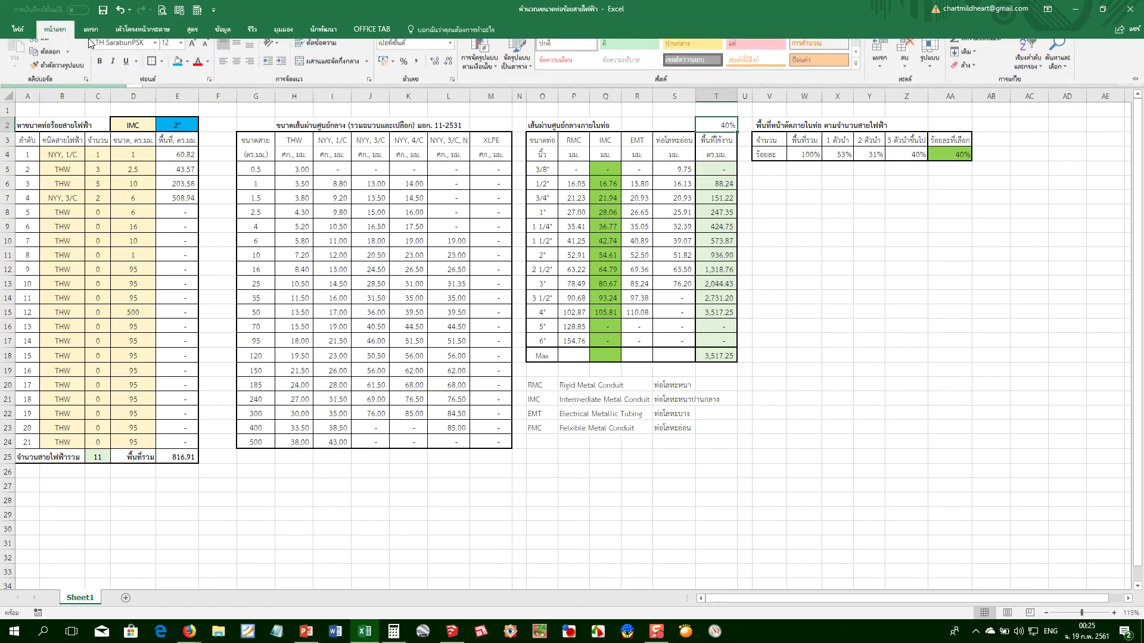
click(187, 71)
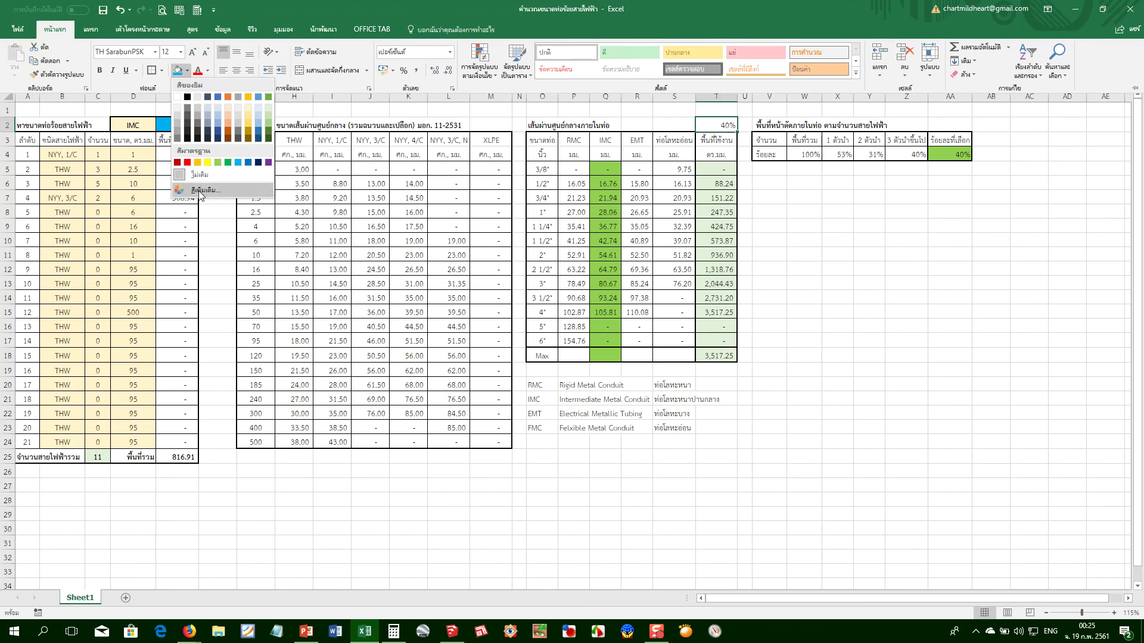
click(268, 111)
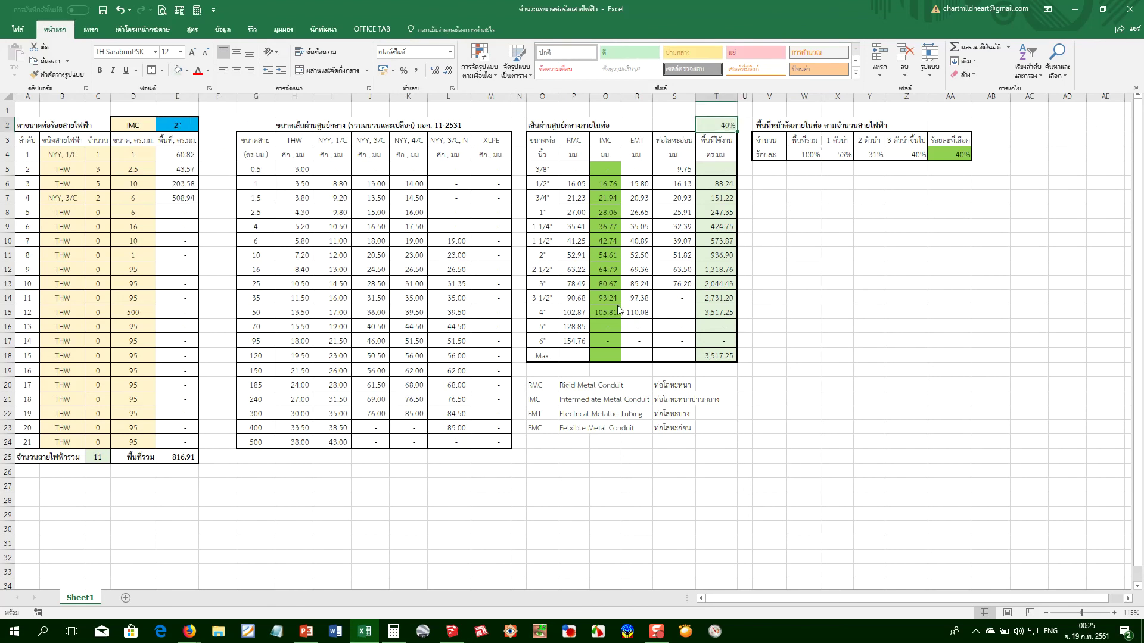
click(789, 277)
click(801, 283)
click(746, 399)
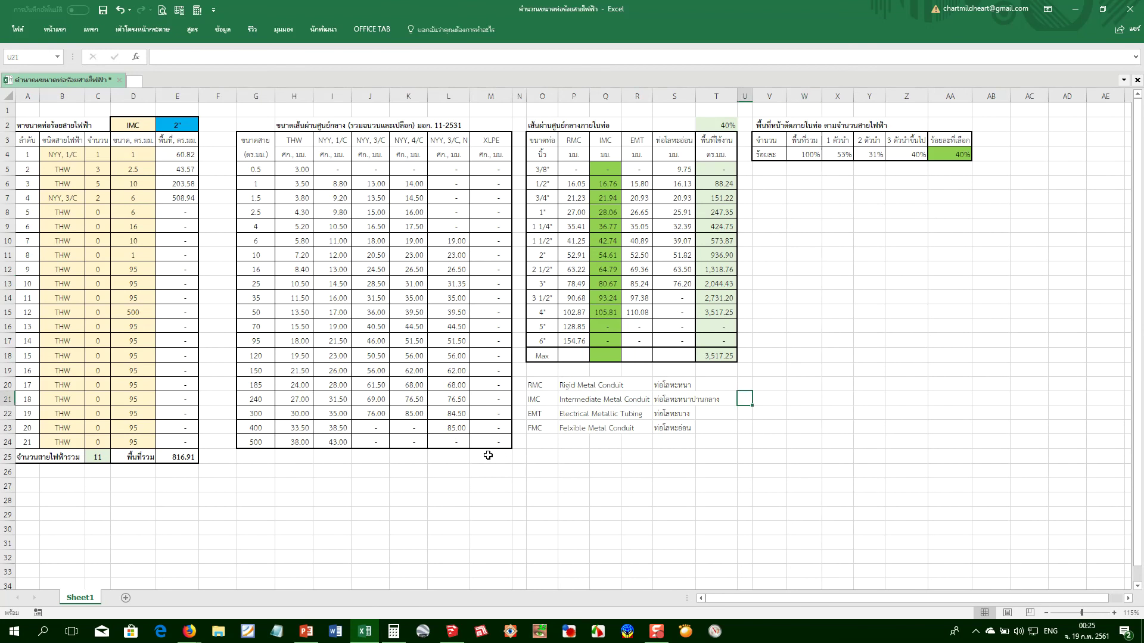
click(103, 10)
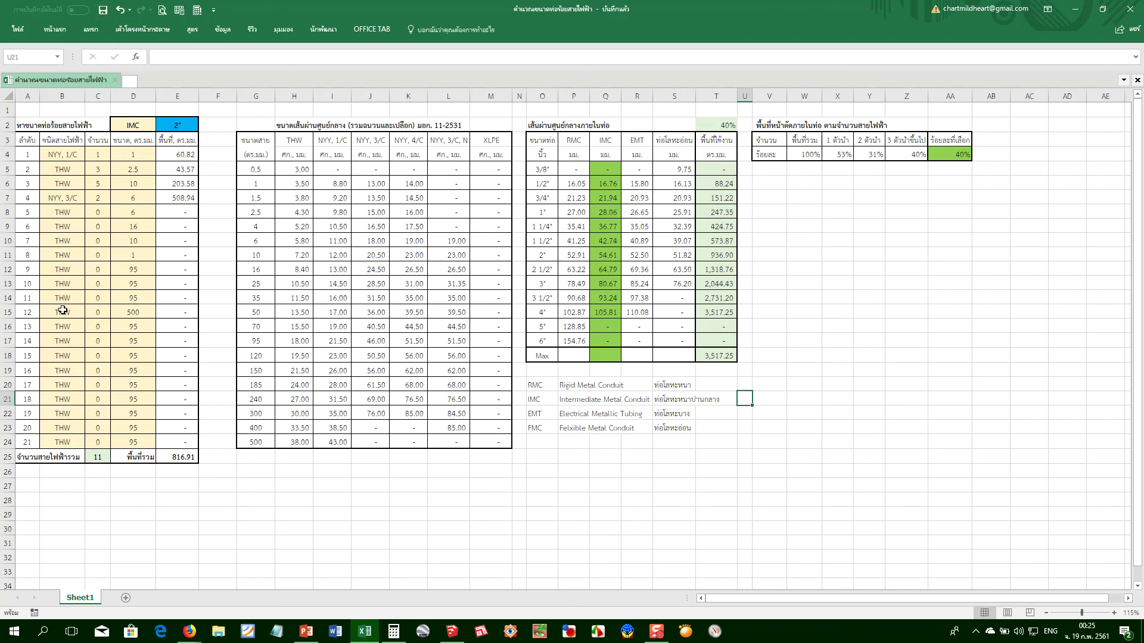